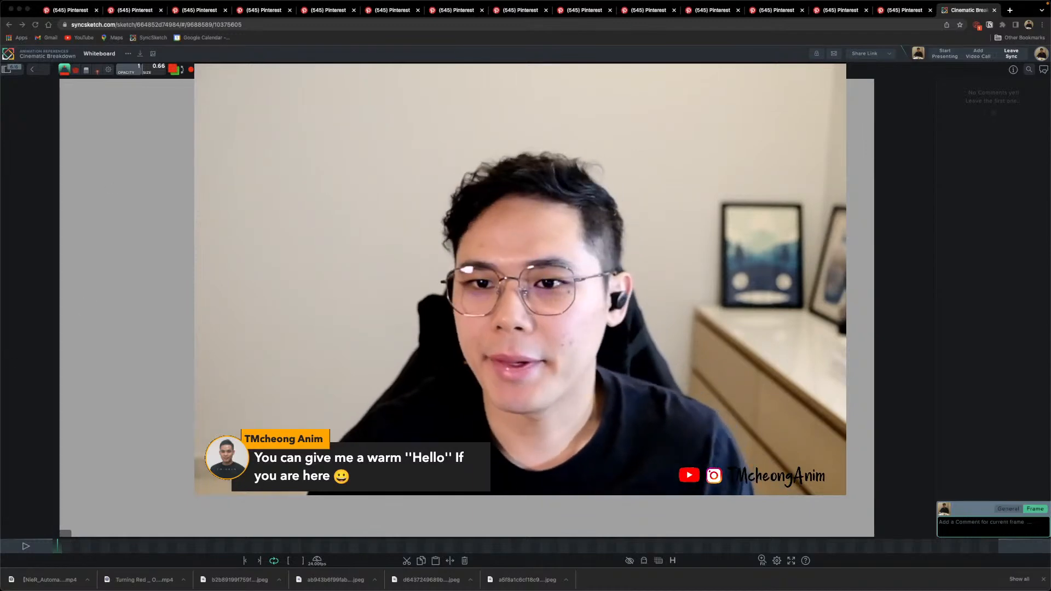
Switch from the browser whiteboard to the Maya window showing the Apollo character rig.
key(ctrl+Up)
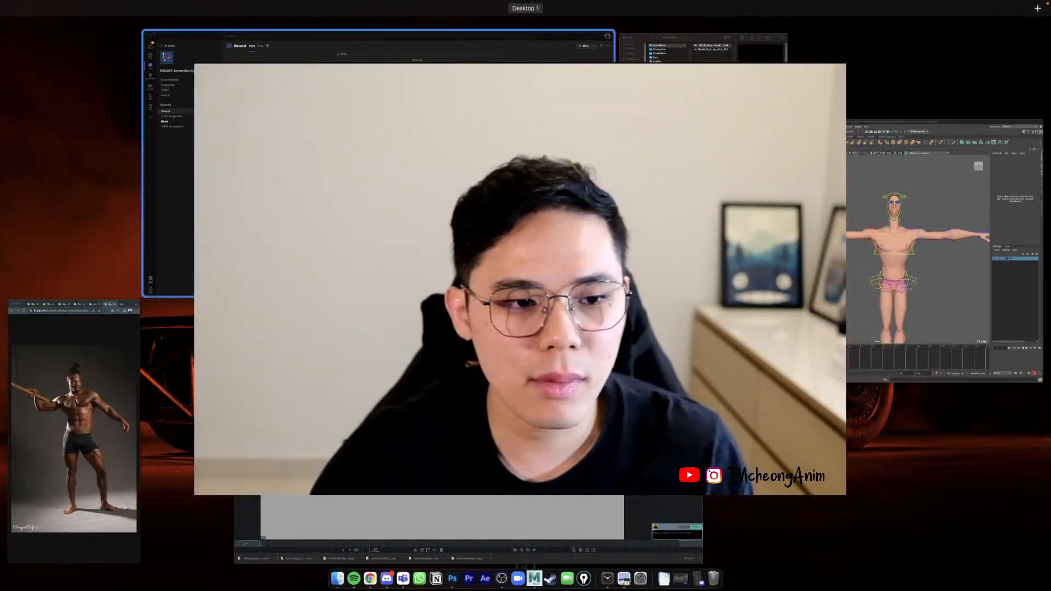
click(493, 525)
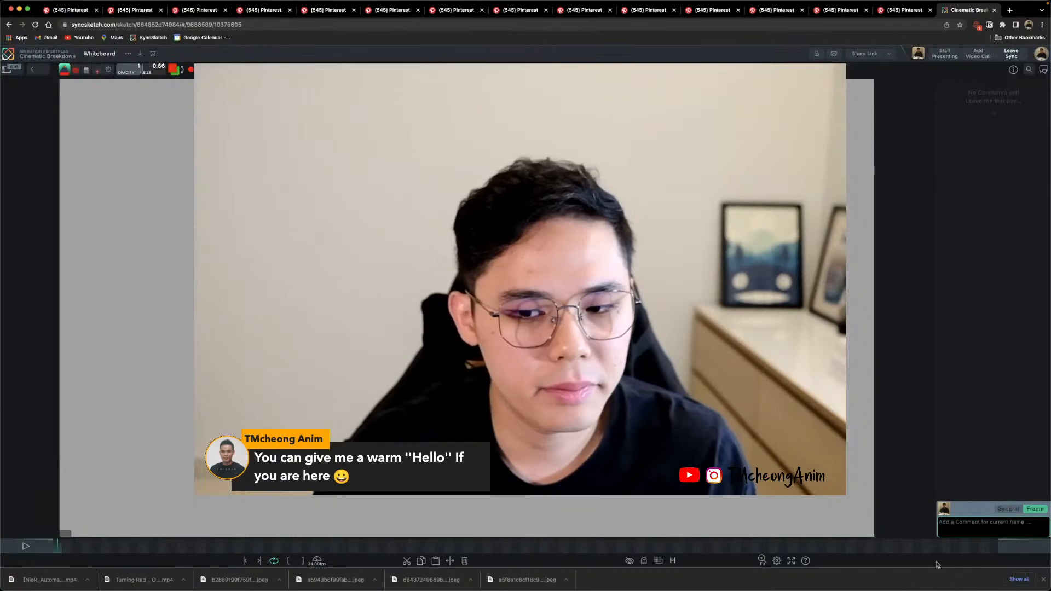
key(ctrl+Up)
key(ctrl+Up)
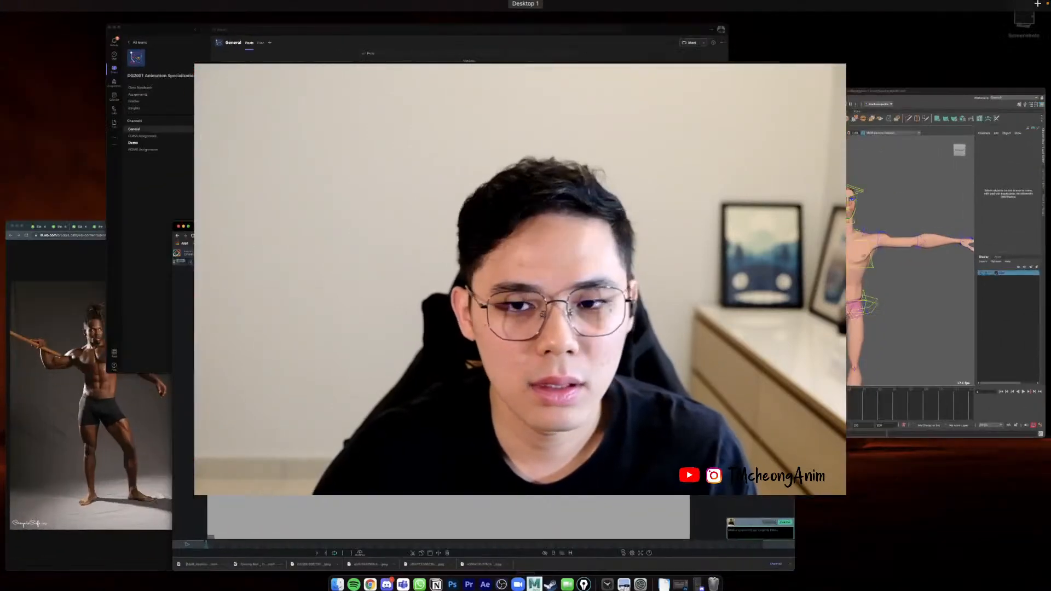
key(ctrl+Up)
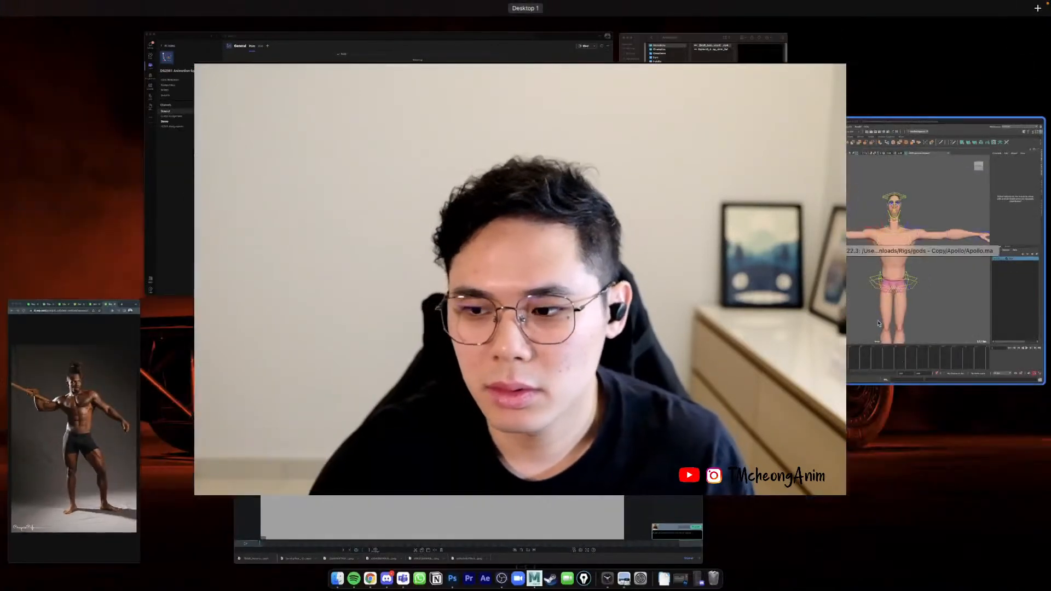
click(879, 323)
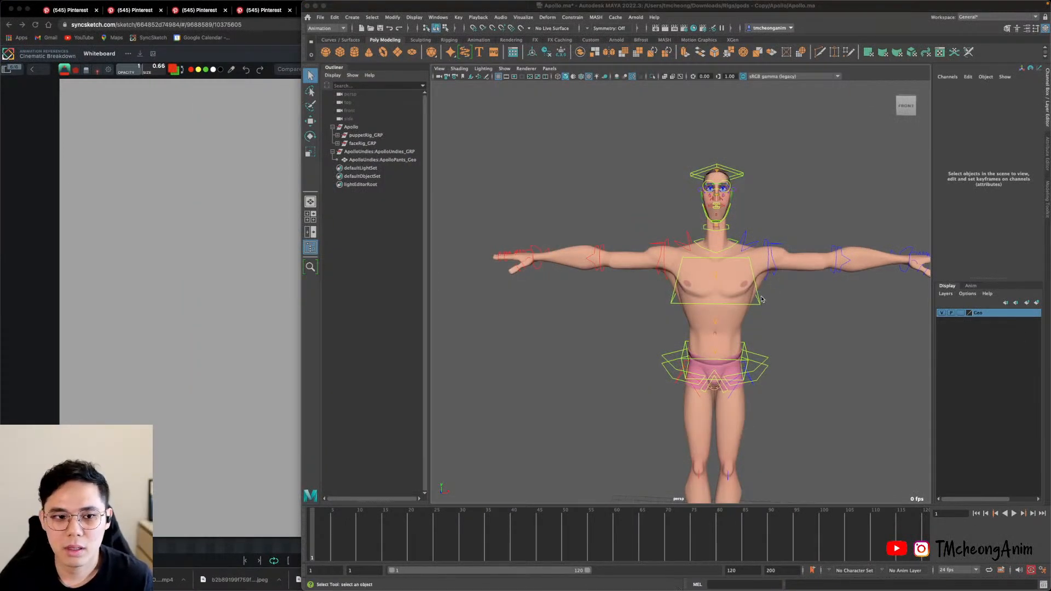
Hide the Outliner to give the character viewport more room.
alt+middle_drag(604, 303, 541, 386)
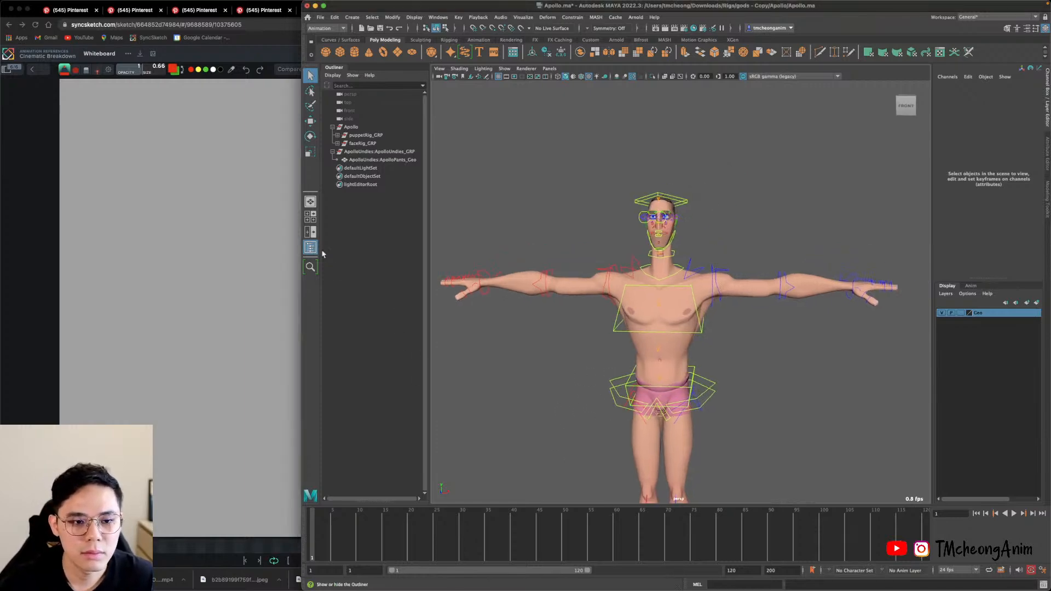
click(310, 247)
alt+middle_drag(669, 351, 688, 253)
right_drag(746, 312, 796, 439)
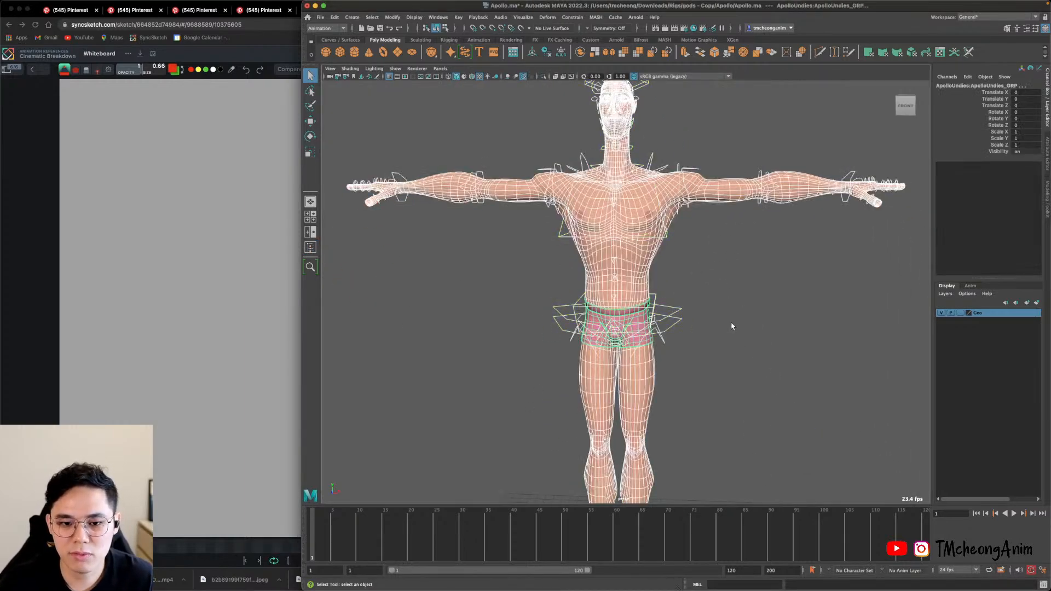
alt+middle_drag(757, 298, 794, 332)
right_click(795, 329)
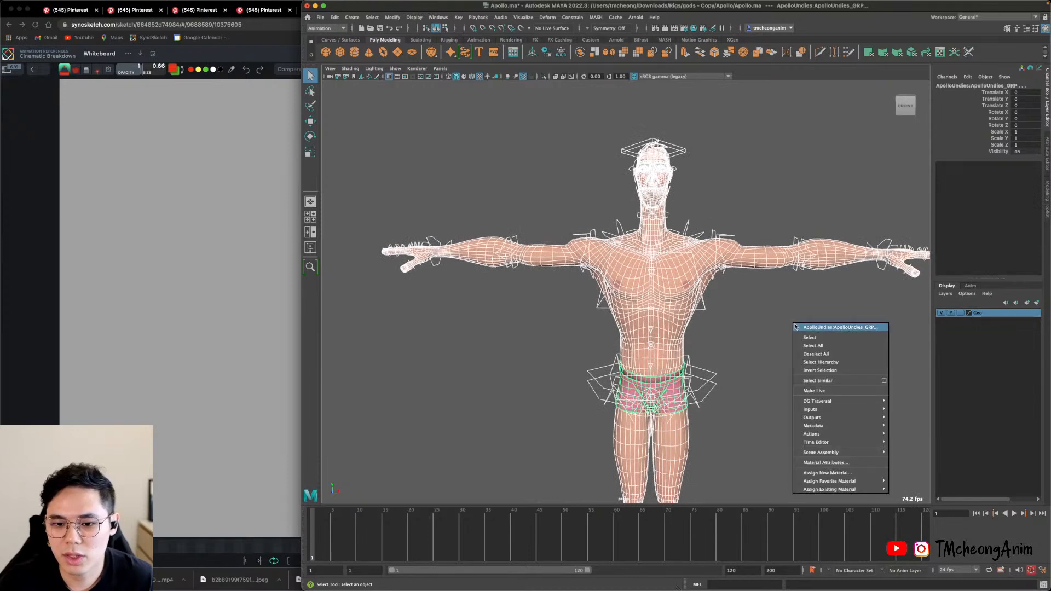
right_click(738, 319)
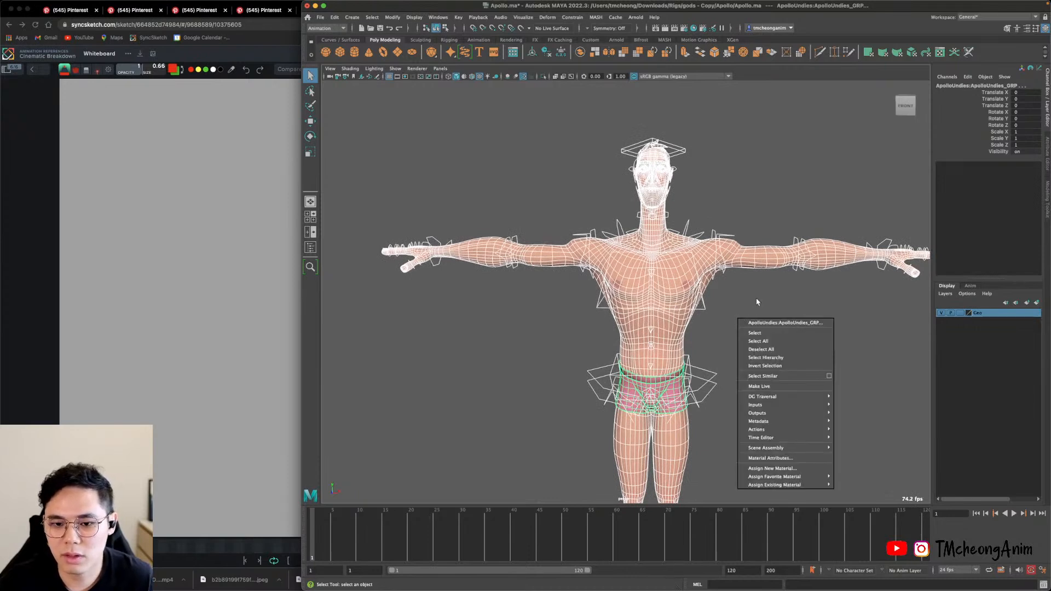
right_drag(733, 255, 814, 219)
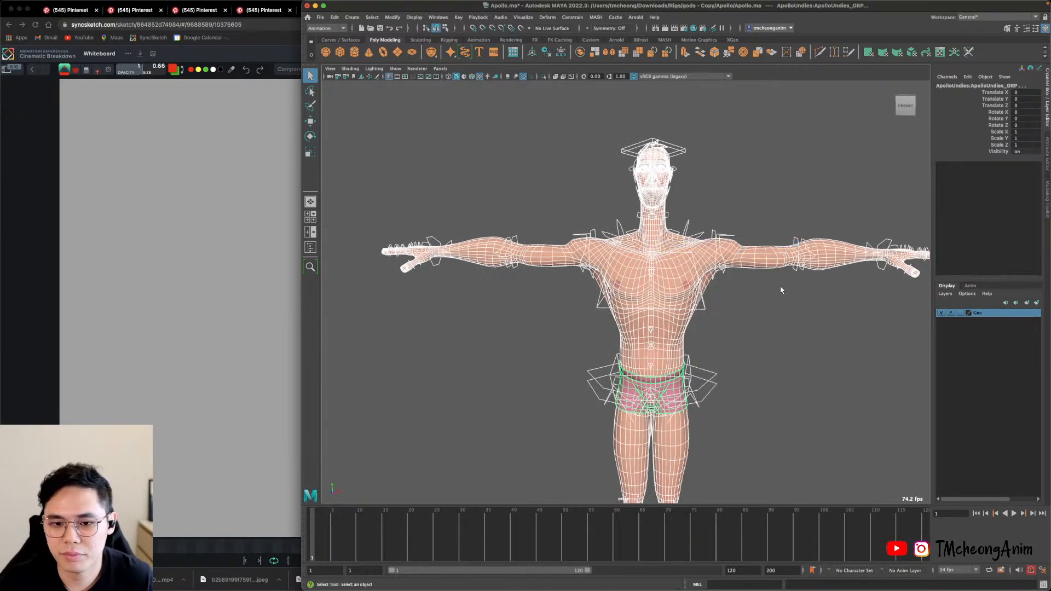
mouse_move(794, 322)
alt+middle_down()
mouse_move(704, 326)
mouse_move(797, 336)
alt+middle_up()
click(775, 342)
Try rotating the character's left shoulder control, and undo the rotation.
alt+drag(798, 336, 832, 380)
alt+right_drag(833, 380, 820, 356)
alt+middle_drag(815, 353, 711, 396)
alt+drag(711, 396, 767, 368)
alt+middle_drag(684, 288, 758, 321)
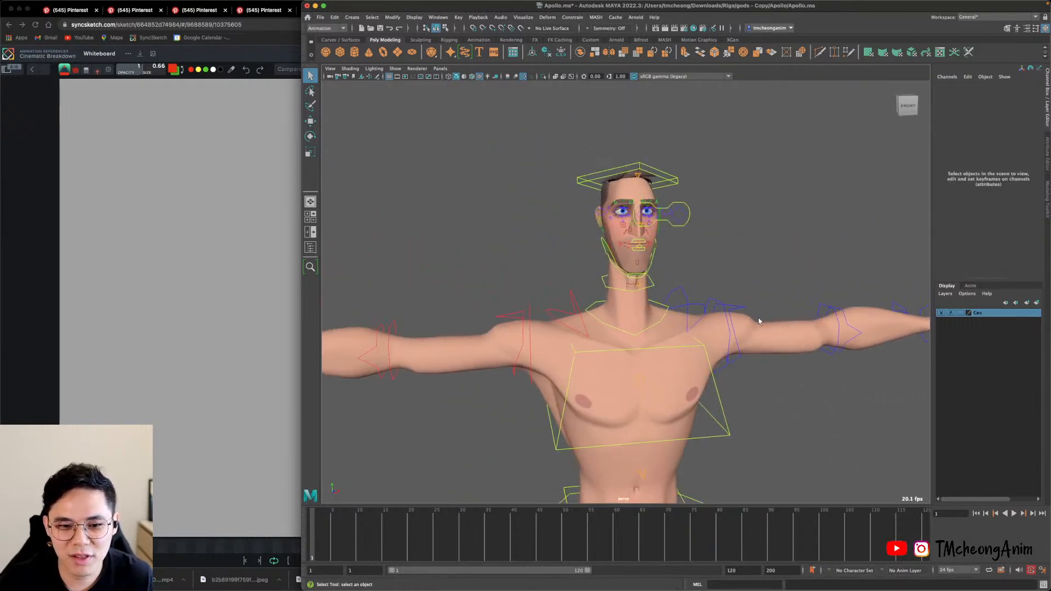
alt+drag(759, 321, 657, 328)
click(652, 292)
key(e)
key(ctrl+z)
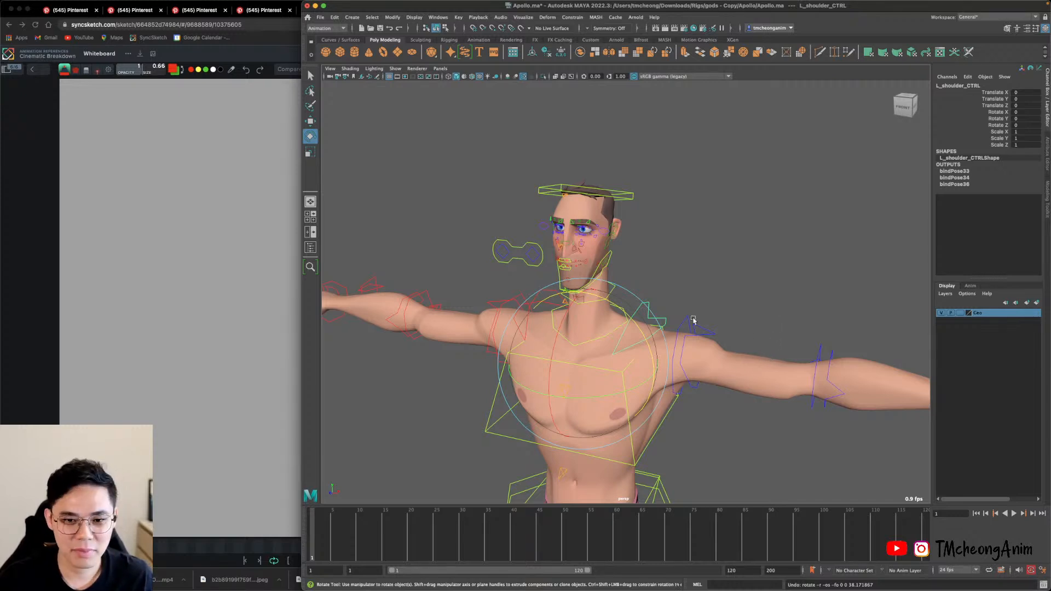
alt+drag(706, 402, 747, 307)
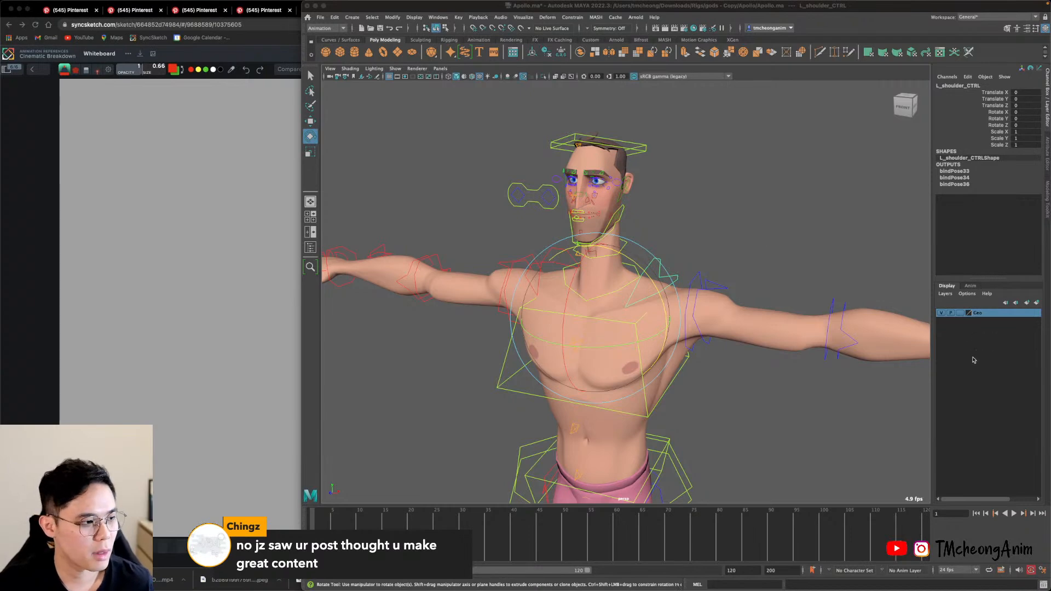
mouse_move(701, 320)
alt+mouse_down()
mouse_move(720, 301)
mouse_move(699, 298)
mouse_move(781, 378)
mouse_move(759, 379)
mouse_move(736, 422)
alt+mouse_up()
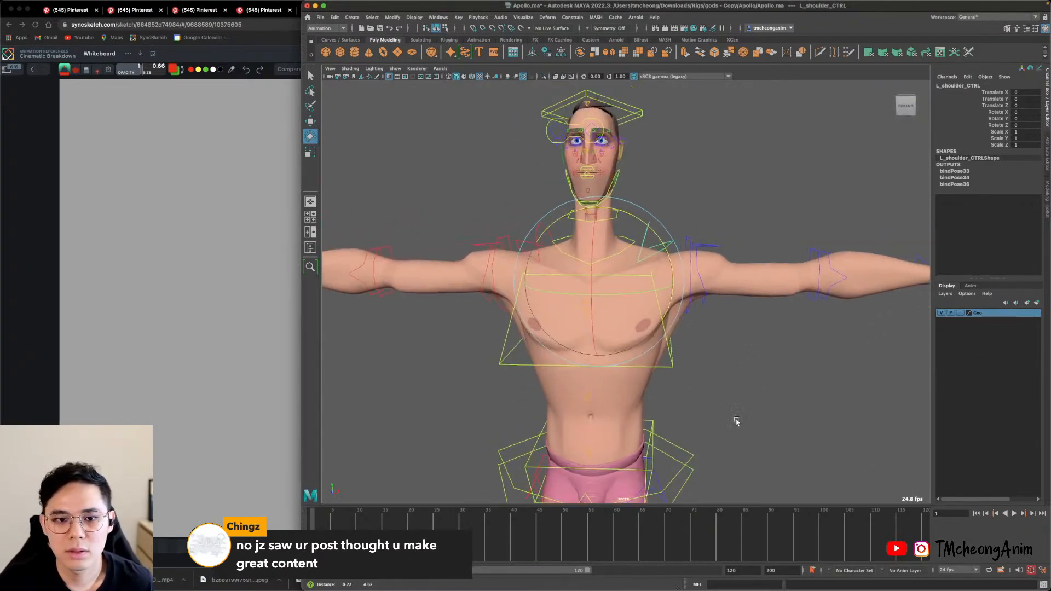
alt+middle_drag(736, 422, 743, 426)
mouse_move(674, 379)
right_down()
mouse_move(651, 335)
mouse_move(698, 326)
right_up()
key(q)
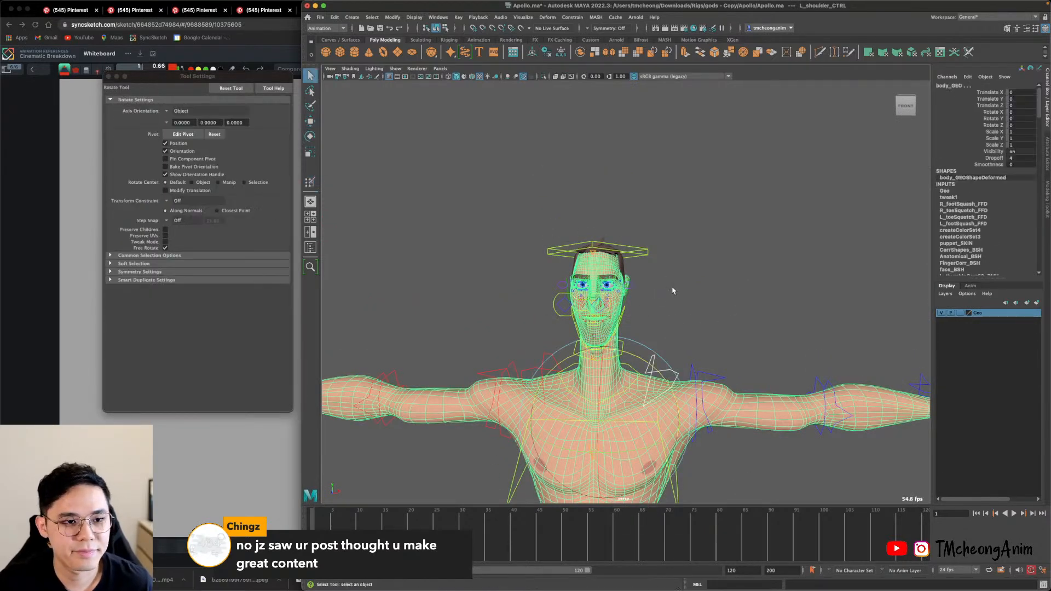
click(238, 314)
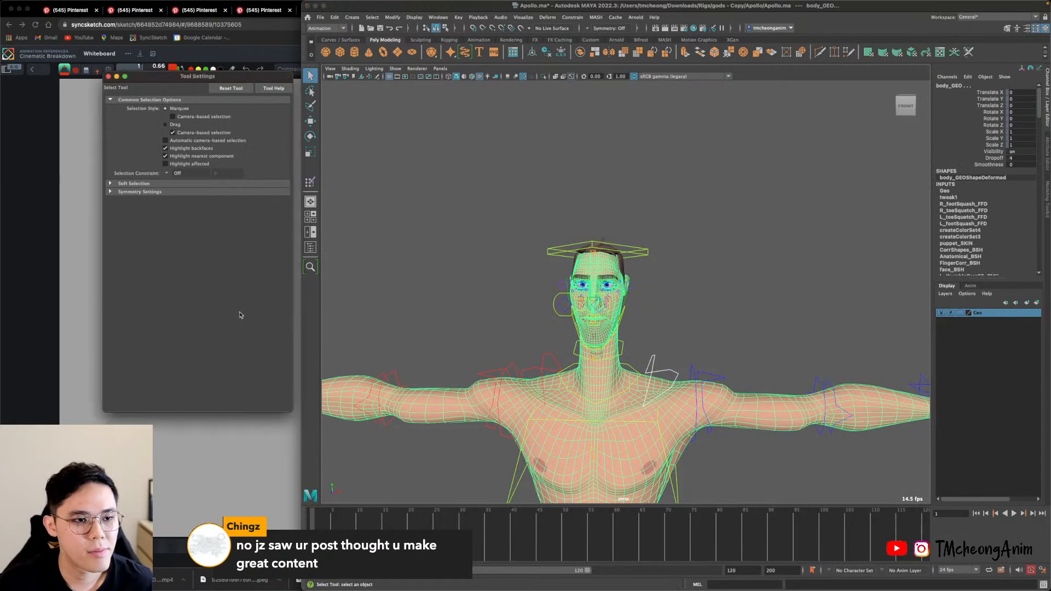
key(super+w)
click(666, 276)
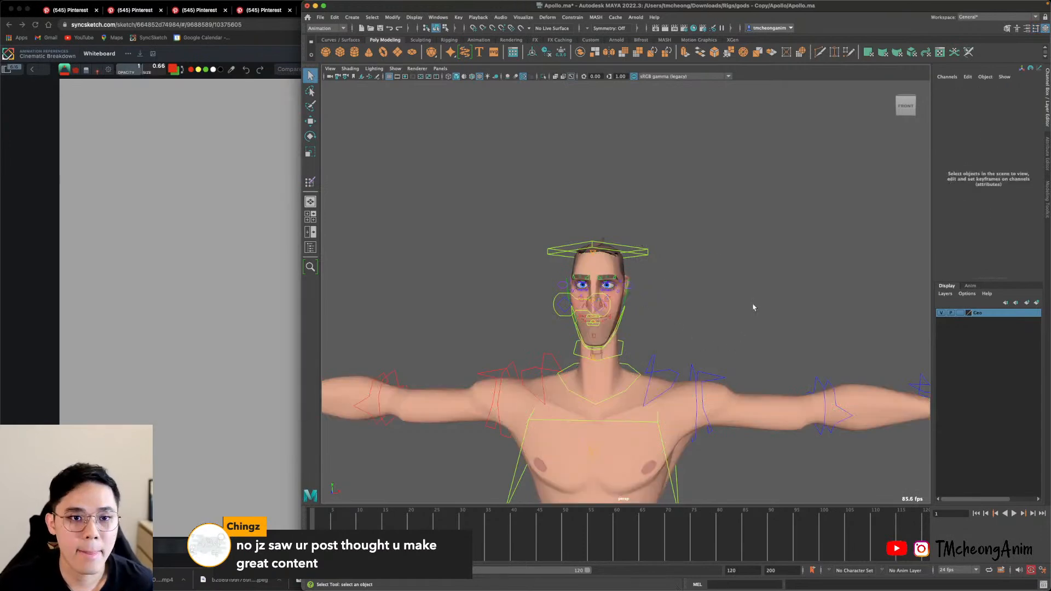
Reveal the object-type selection masks and frame the whole character with the Move tool active.
click(464, 28)
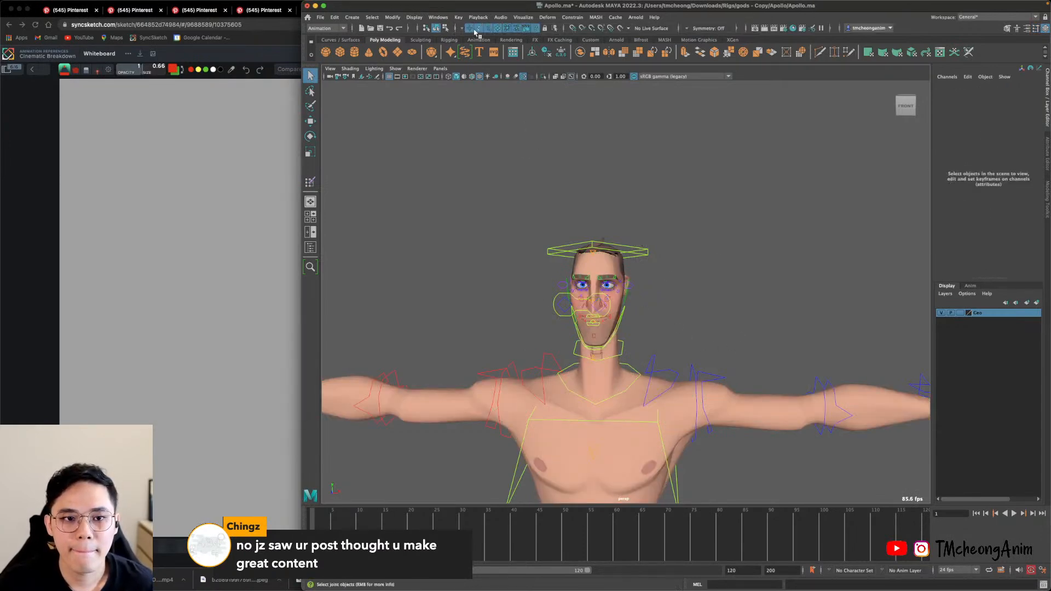
alt+middle_drag(661, 278, 692, 270)
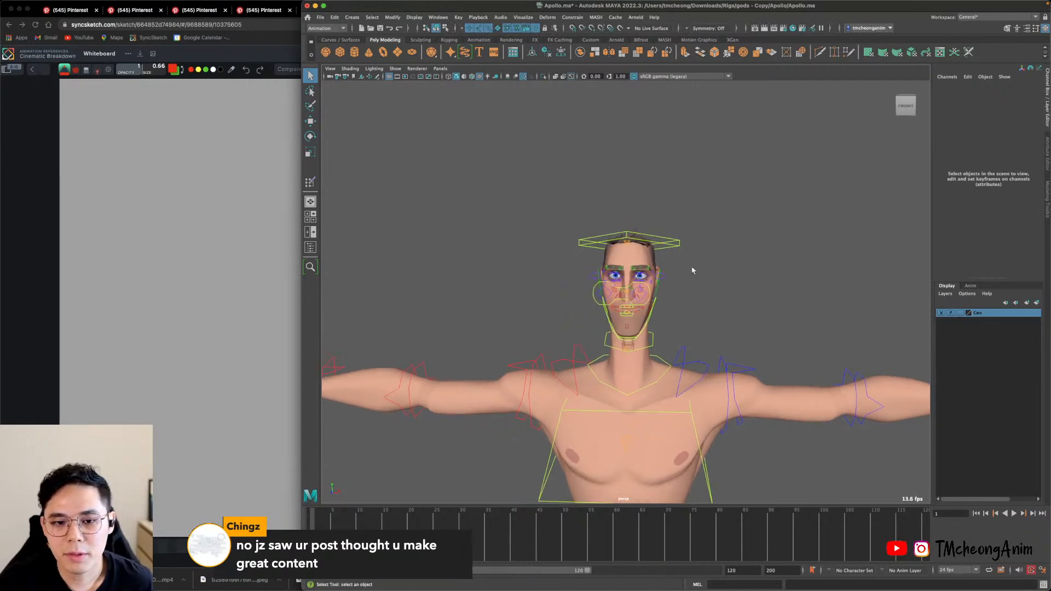
alt+right_drag(692, 270, 730, 359)
alt+right_drag(665, 290, 688, 324)
mouse_move(688, 324)
alt+mouse_down()
mouse_move(715, 305)
mouse_move(694, 326)
alt+mouse_up()
alt+middle_drag(593, 254, 588, 293)
key(w)
alt+middle_drag(628, 338, 633, 322)
key(a)
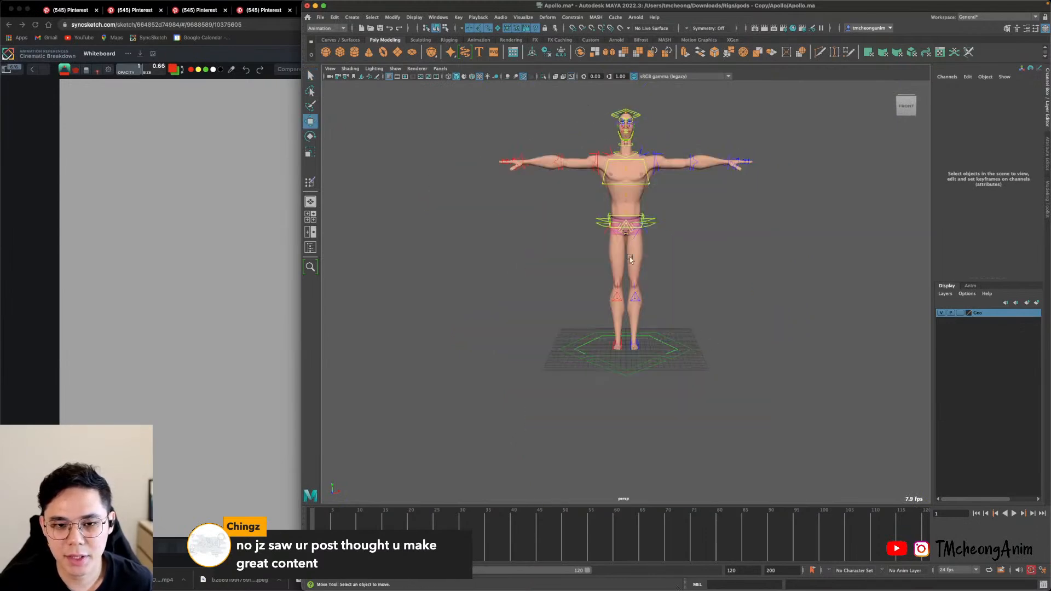
Raise the inner controls of both eyebrows and pull them slightly toward the nose.
alt+middle_drag(605, 212, 619, 338)
alt+right_drag(620, 338, 833, 442)
alt+middle_drag(683, 249, 651, 375)
alt+right_drag(651, 374, 804, 394)
alt+middle_drag(732, 307, 677, 268)
click(627, 346)
alt+right_drag(492, 254, 547, 257)
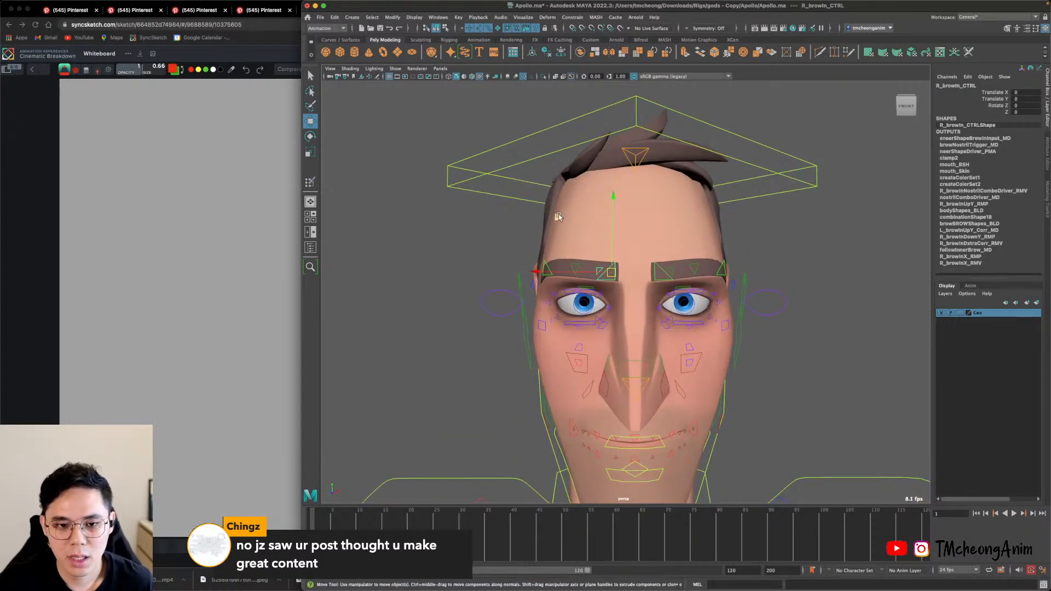
middle_drag(558, 217, 577, 193)
click(666, 272)
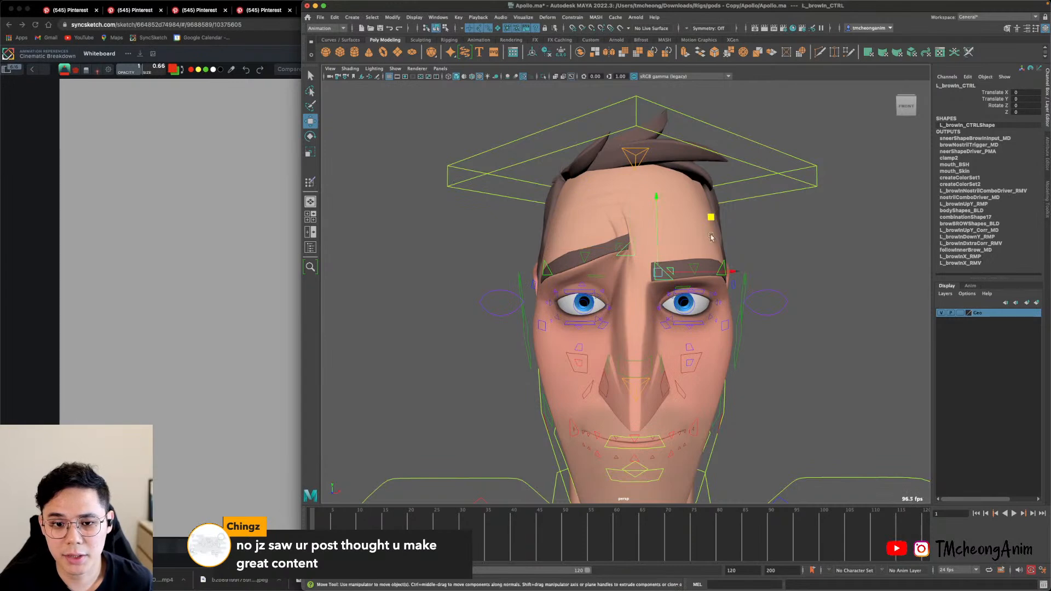
middle_drag(708, 215, 701, 195)
Lower the middle controls of both eyebrows, the character's right one to about -0.58 in Translate Y.
click(586, 255)
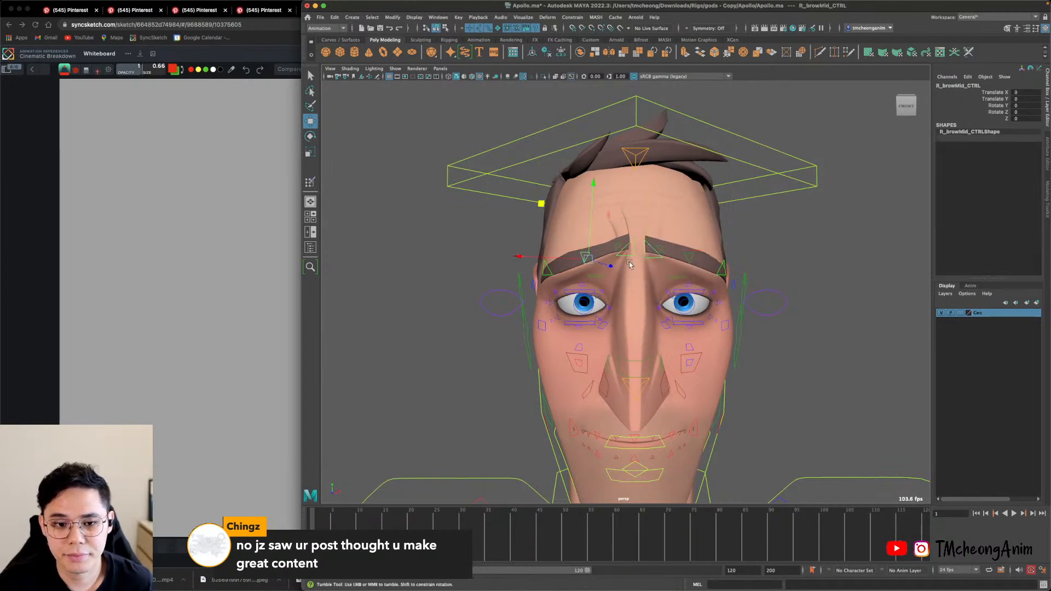
alt+drag(610, 265, 646, 269)
drag(582, 211, 584, 225)
alt+drag(747, 265, 708, 273)
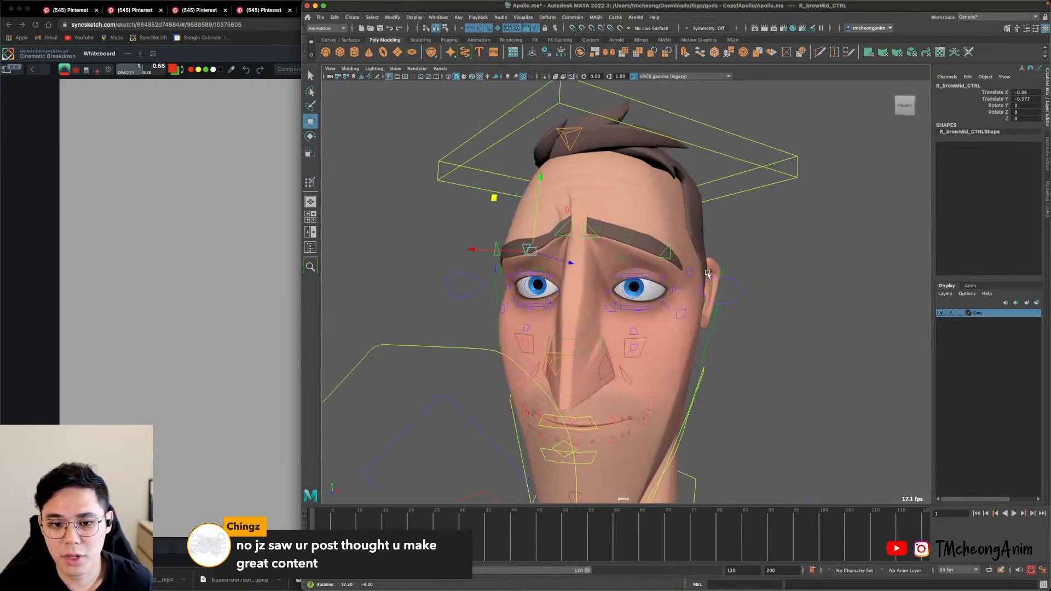
click(628, 239)
alt+drag(627, 239, 665, 251)
click(662, 252)
drag(709, 199, 727, 221)
click(618, 263)
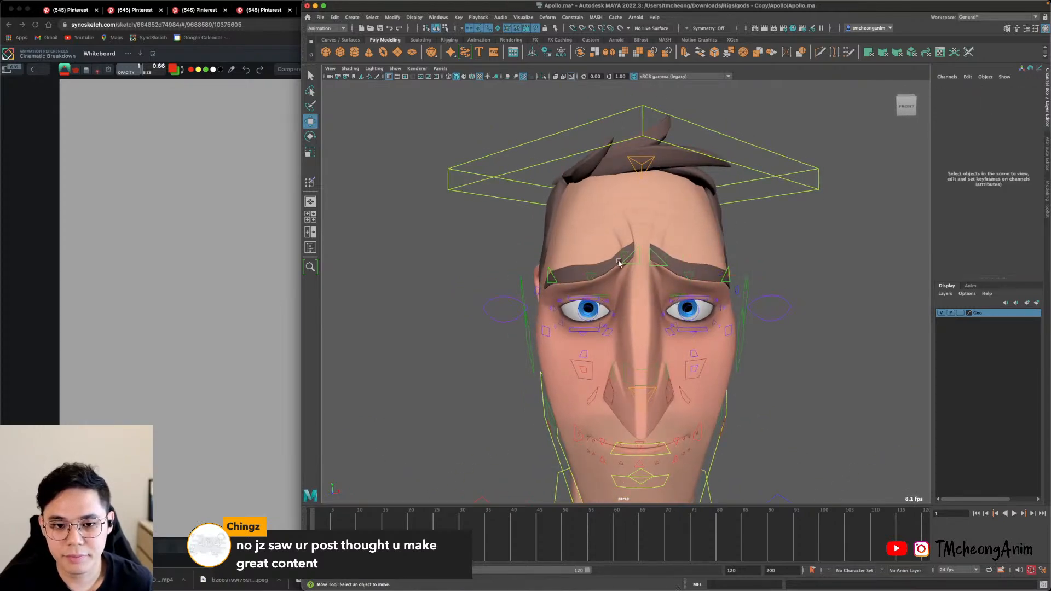
Move the middle control of the character's right eyebrow up to about 0.96 in Translate X and 0.93 in Translate Y.
click(595, 275)
drag(597, 240, 597, 191)
alt+drag(597, 191, 558, 222)
alt+drag(559, 221, 566, 199)
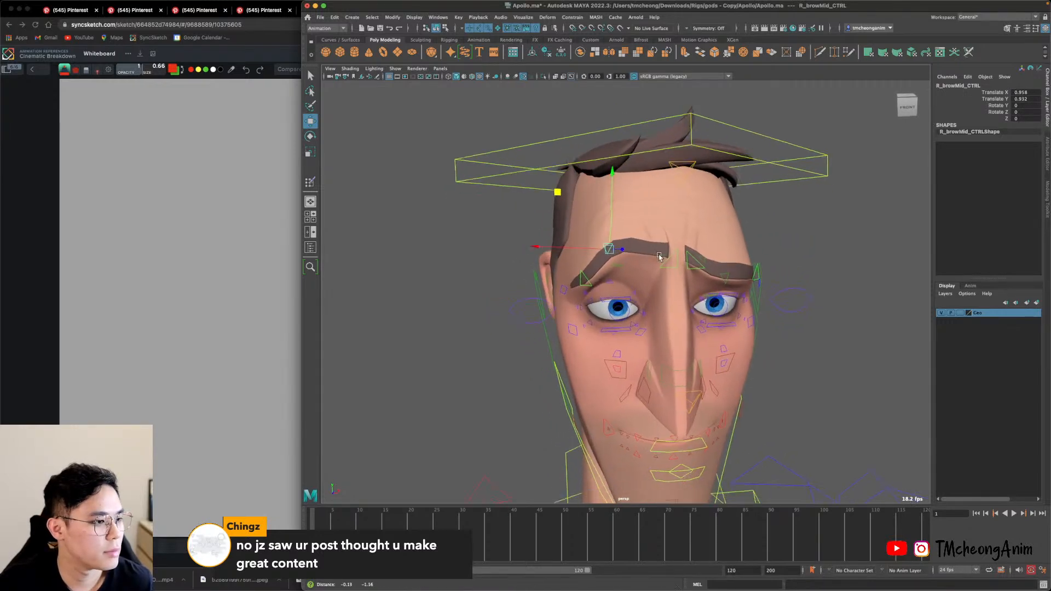
Move the outer control of the character's right eyebrow up to about 0.99 in Translate X and 0.82 in Translate Y.
alt+right_drag(637, 257, 675, 272)
alt+middle_drag(675, 273, 691, 305)
alt+right_drag(692, 304, 668, 335)
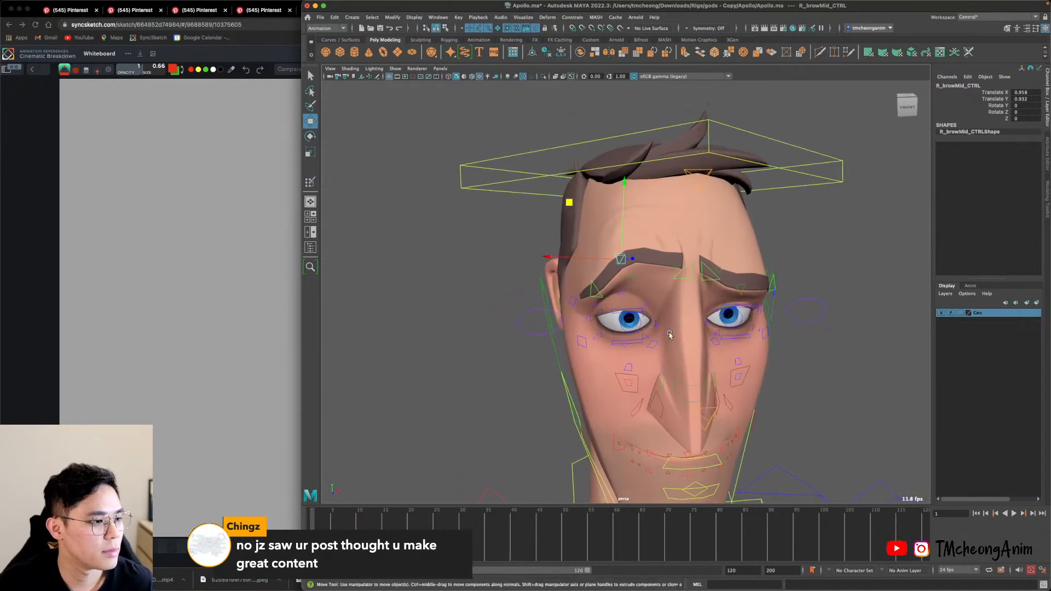
mouse_move(668, 335)
alt+mouse_down()
mouse_move(682, 332)
mouse_move(667, 322)
alt+mouse_up()
click(592, 310)
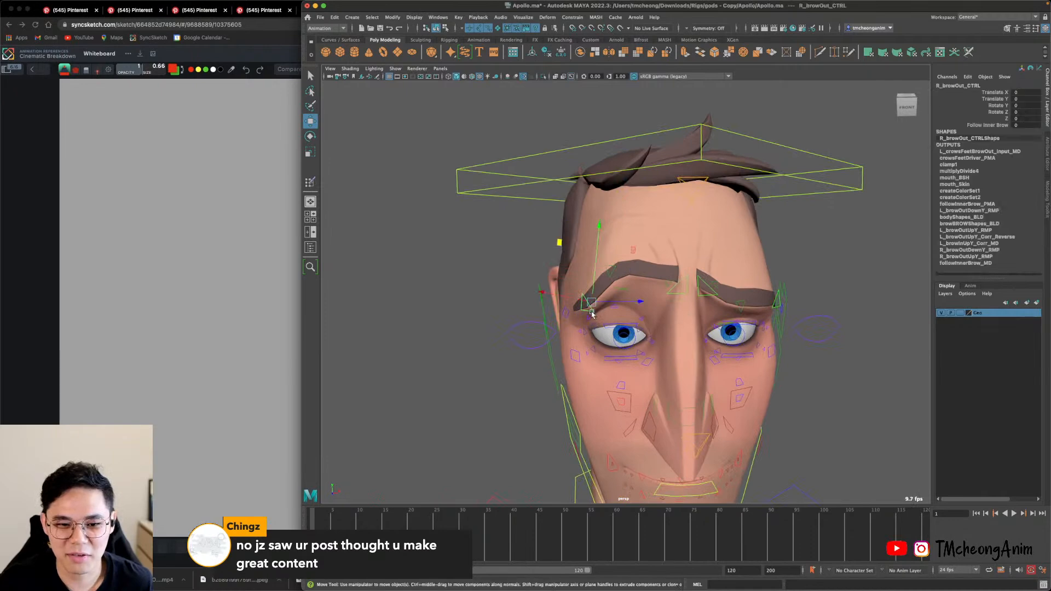
alt+drag(640, 252, 690, 209)
Refine the inner control of the character's left eyebrow to about -0.53 in Translate X.
alt+drag(765, 301, 674, 239)
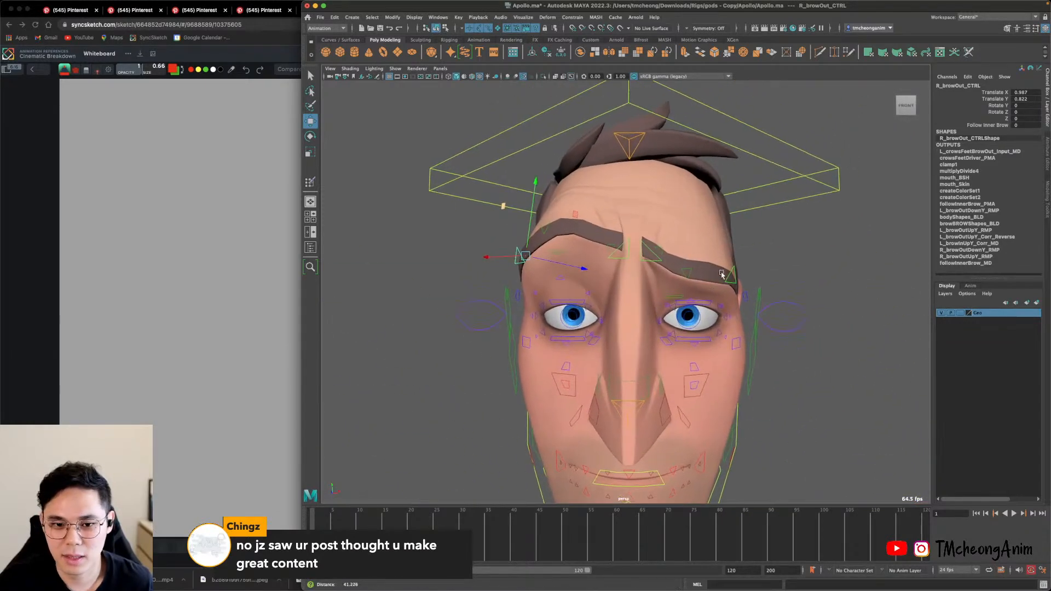
click(659, 257)
drag(697, 200, 694, 203)
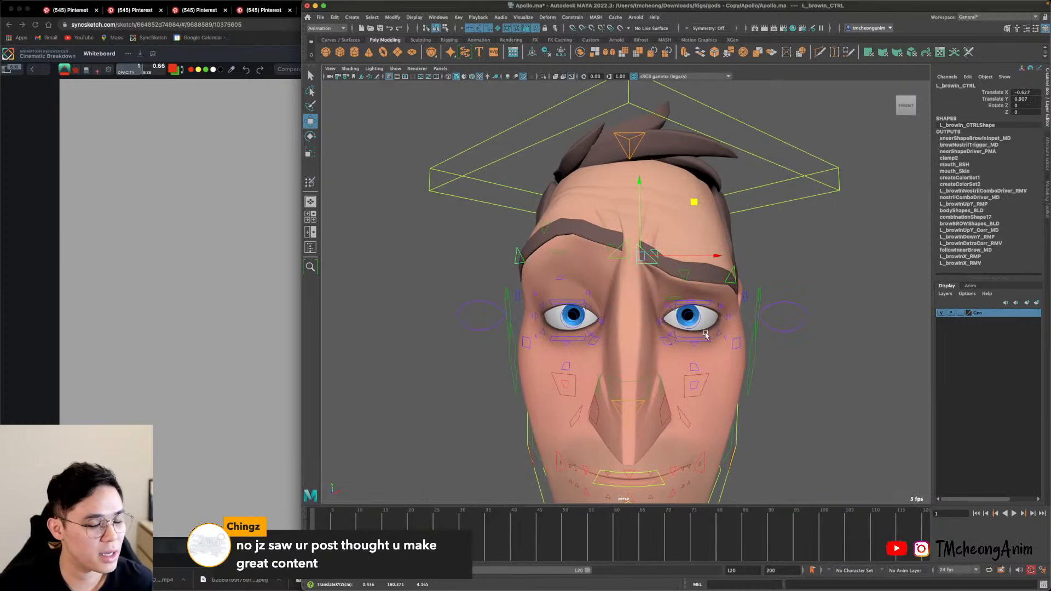
Raise both upper eyelid controls to widen the eyes, the character's left one to about 0.13 in Translate Y.
alt+drag(664, 356, 705, 345)
alt+right_drag(705, 346, 646, 339)
click(589, 284)
alt+drag(589, 284, 596, 294)
drag(581, 220, 580, 209)
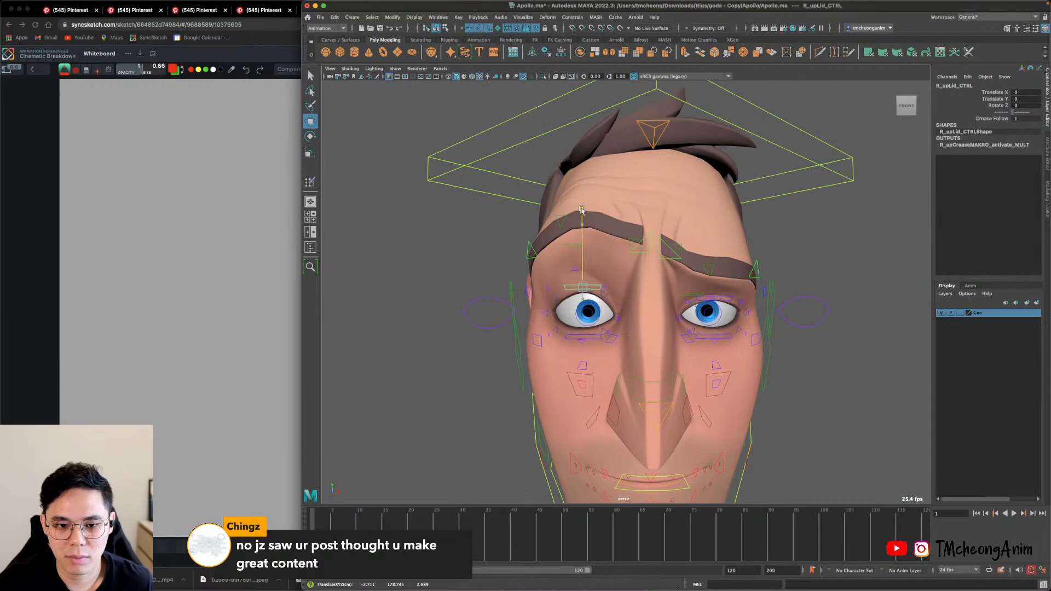
alt+drag(649, 258, 633, 248)
click(702, 281)
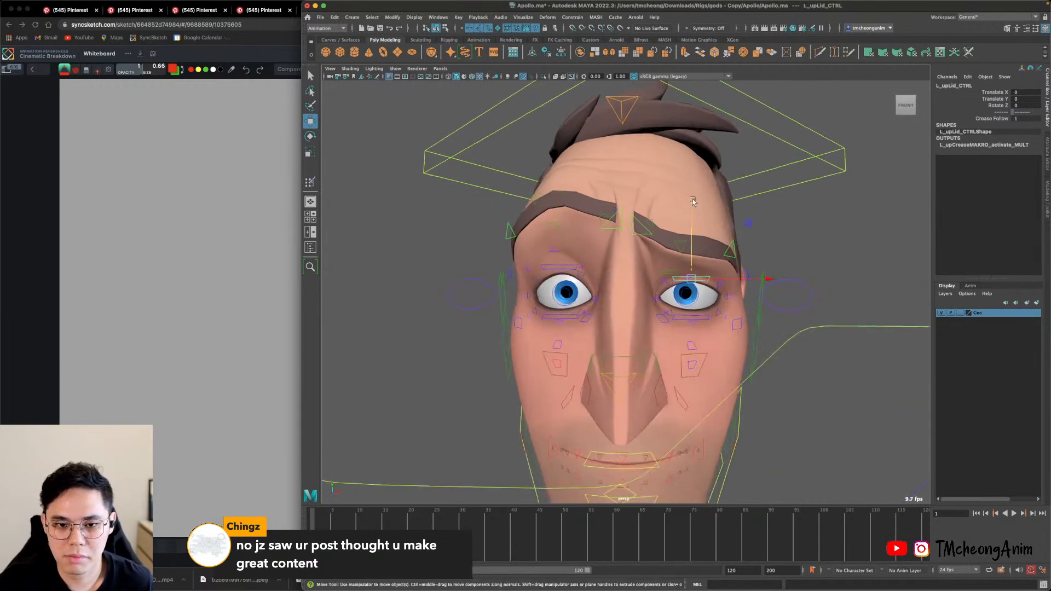
drag(692, 201, 694, 195)
Pull the left corner of the character's mouth upward and slightly outward into a smirk.
alt+drag(708, 309, 719, 278)
alt+middle_drag(691, 361, 675, 248)
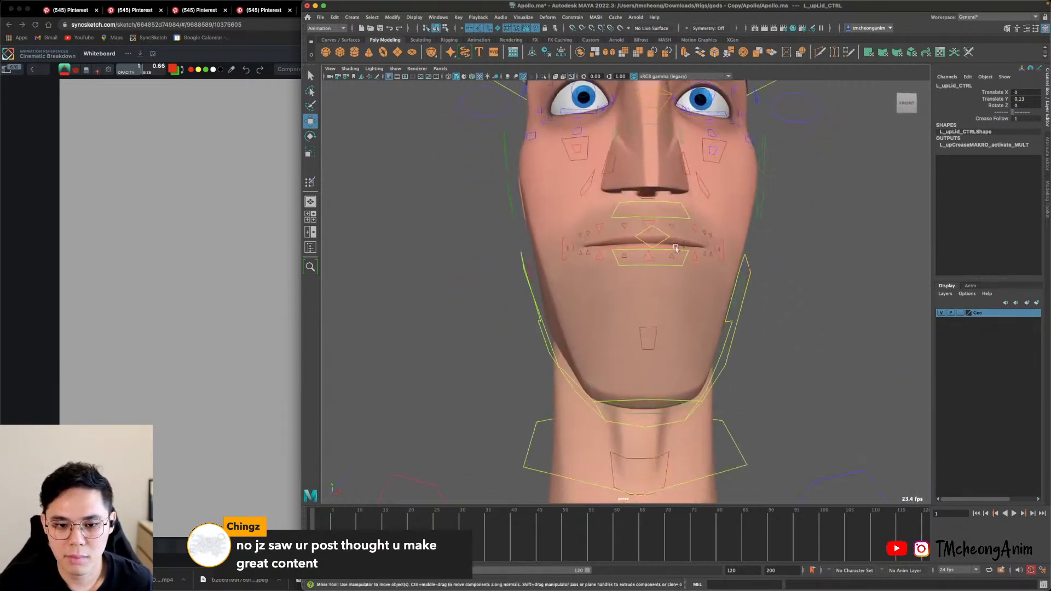
alt+right_drag(675, 248, 650, 319)
alt+drag(650, 319, 659, 326)
alt+right_drag(659, 326, 695, 383)
alt+drag(695, 383, 691, 341)
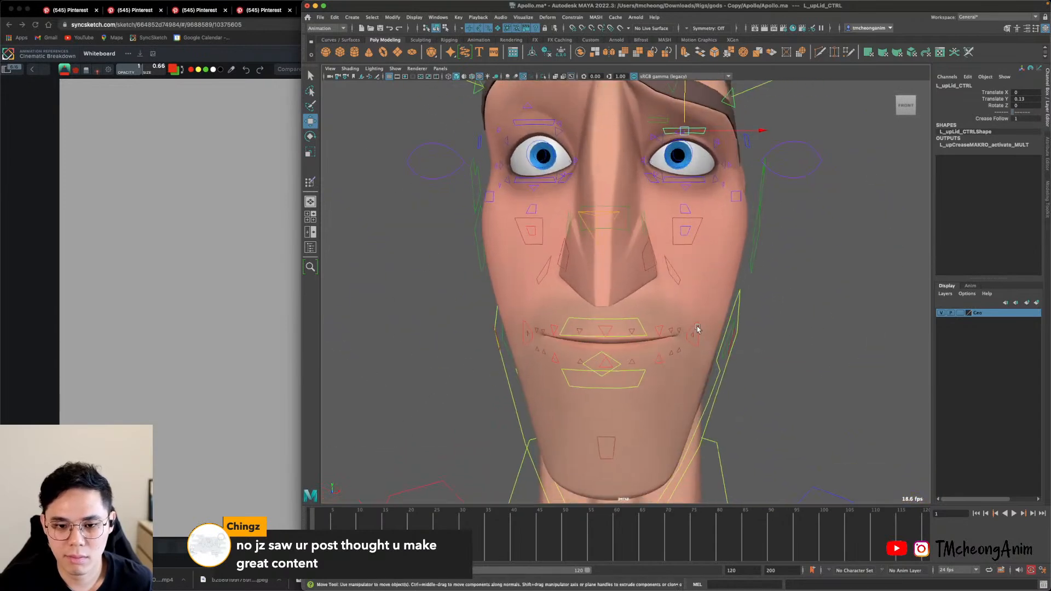
click(697, 329)
drag(694, 286, 711, 236)
Move the character's right mouth corner outward and up to about 2.50 in Translate X and 0.99 in Translate Y.
alt+drag(711, 235, 774, 230)
click(622, 338)
alt+drag(622, 338, 611, 356)
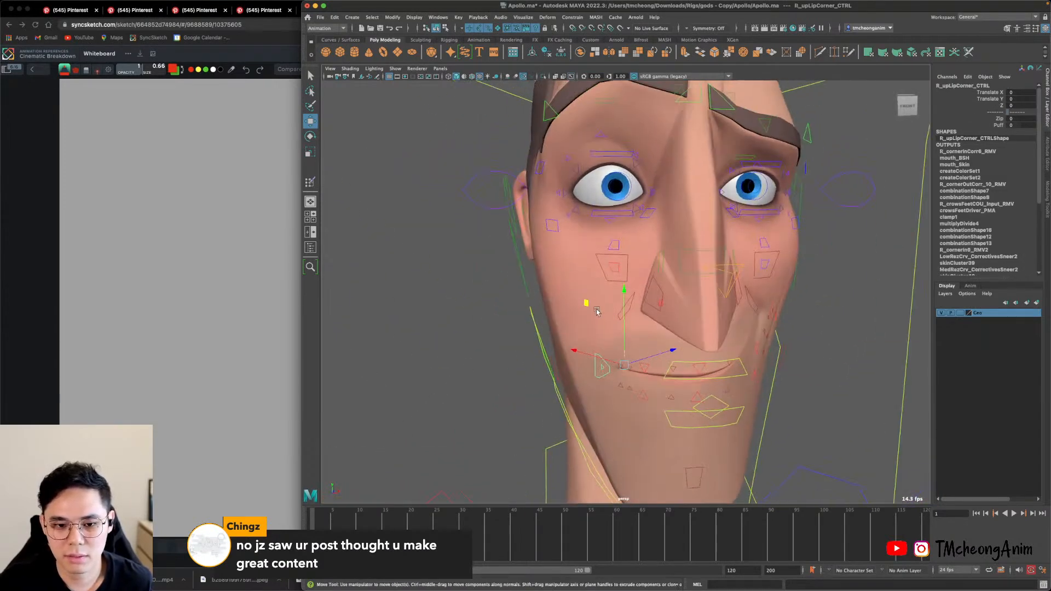
drag(586, 303, 572, 292)
alt+right_drag(571, 296, 553, 346)
alt+drag(553, 346, 670, 374)
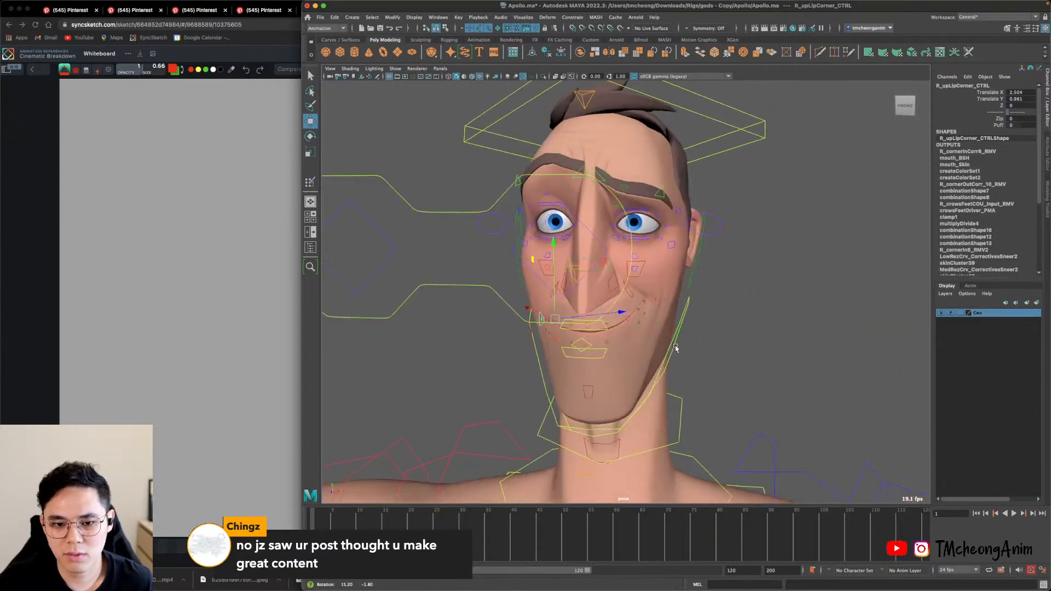
click(688, 376)
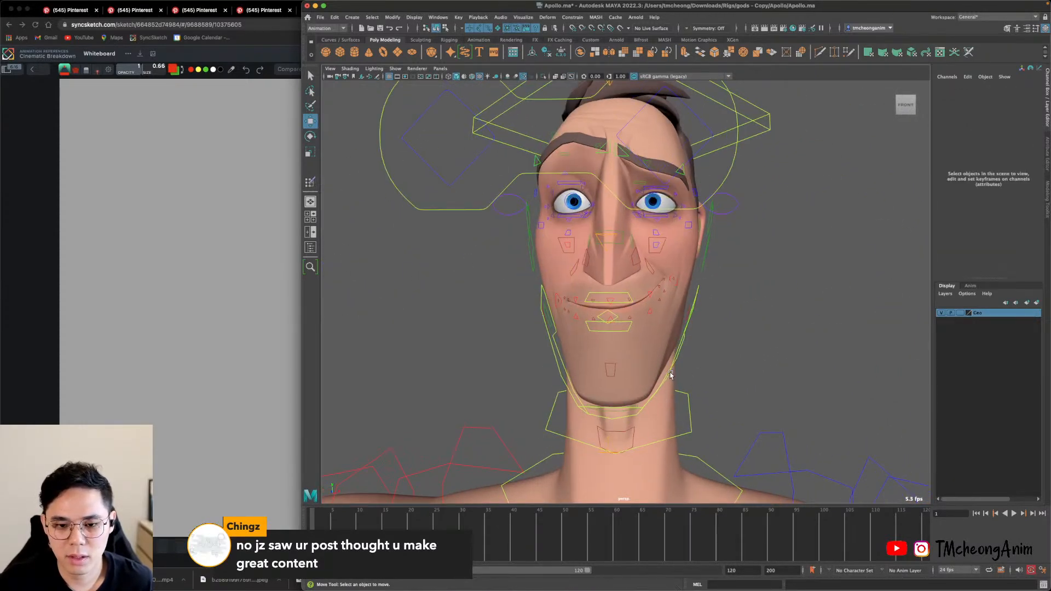
Rotate the jaw control to about 4.73, -1.91 and -3.67 degrees in X, Y and Z to open the mouth.
click(671, 374)
key(e)
drag(635, 301, 672, 269)
alt+right_drag(673, 271, 710, 356)
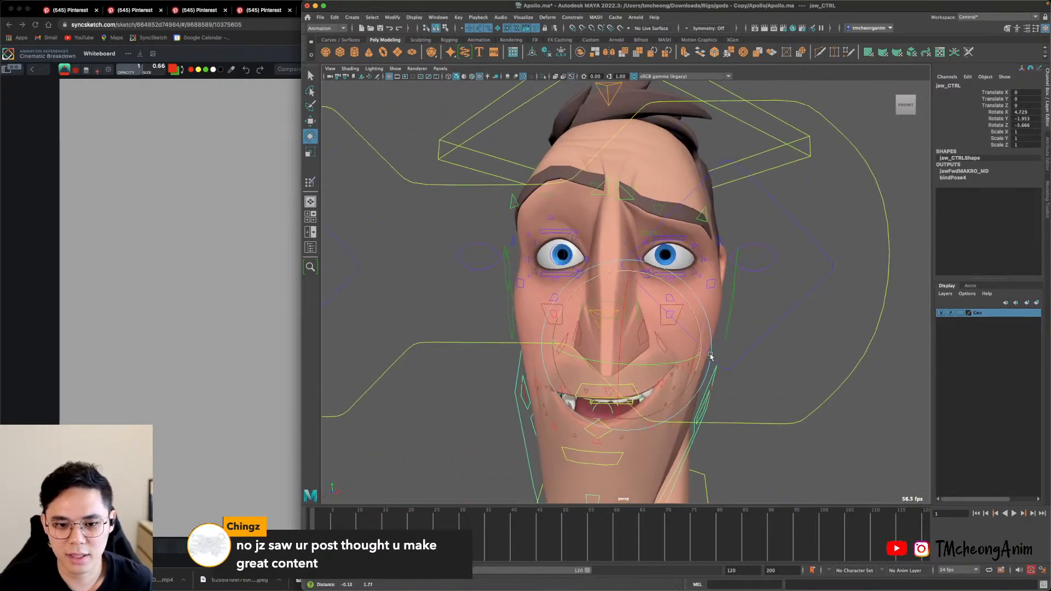
Move the character's left cheek control slightly upward and outward.
key(q)
alt+drag(710, 356, 714, 327)
click(686, 278)
key(w)
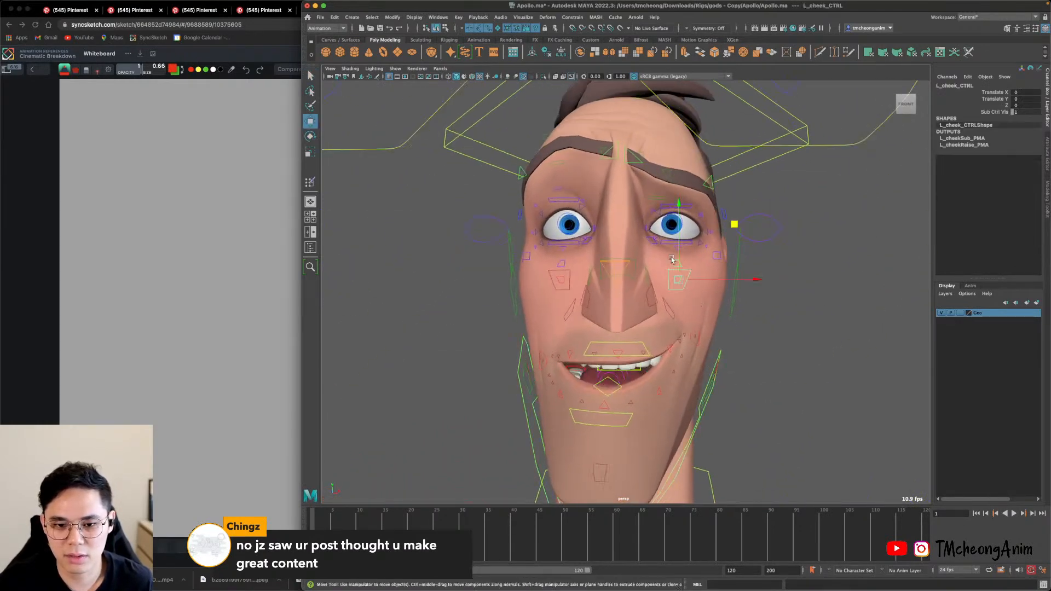
click(732, 221)
alt+drag(733, 221, 694, 390)
Refine the jaw rotation to about 3.54, -1.85 and -3.25 degrees in X, Y and Z.
click(706, 374)
key(e)
drag(655, 255, 656, 272)
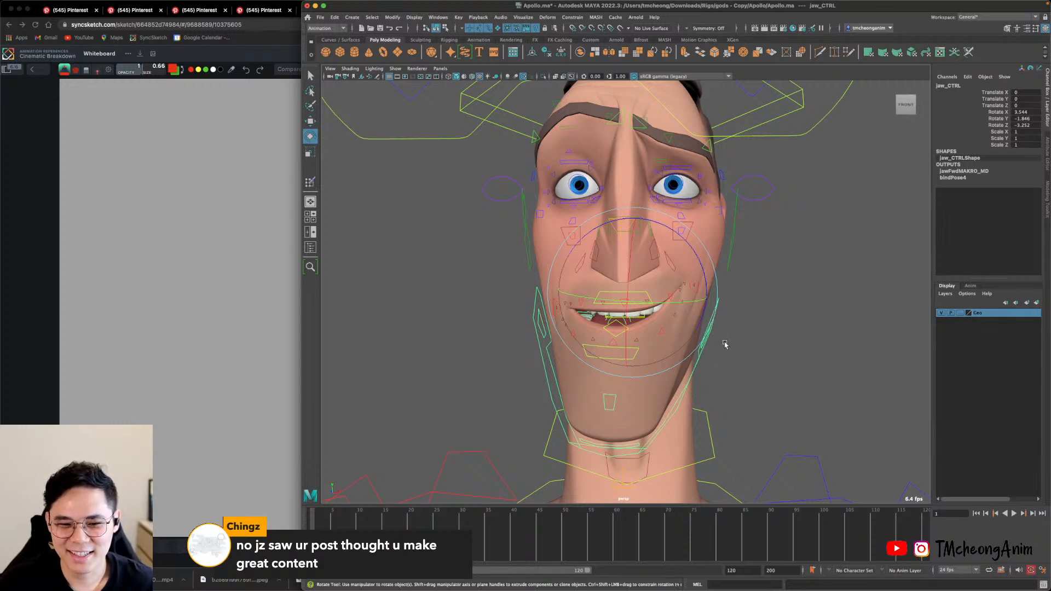
alt+drag(609, 331, 635, 345)
alt+right_drag(635, 345, 675, 359)
alt+drag(493, 369, 470, 377)
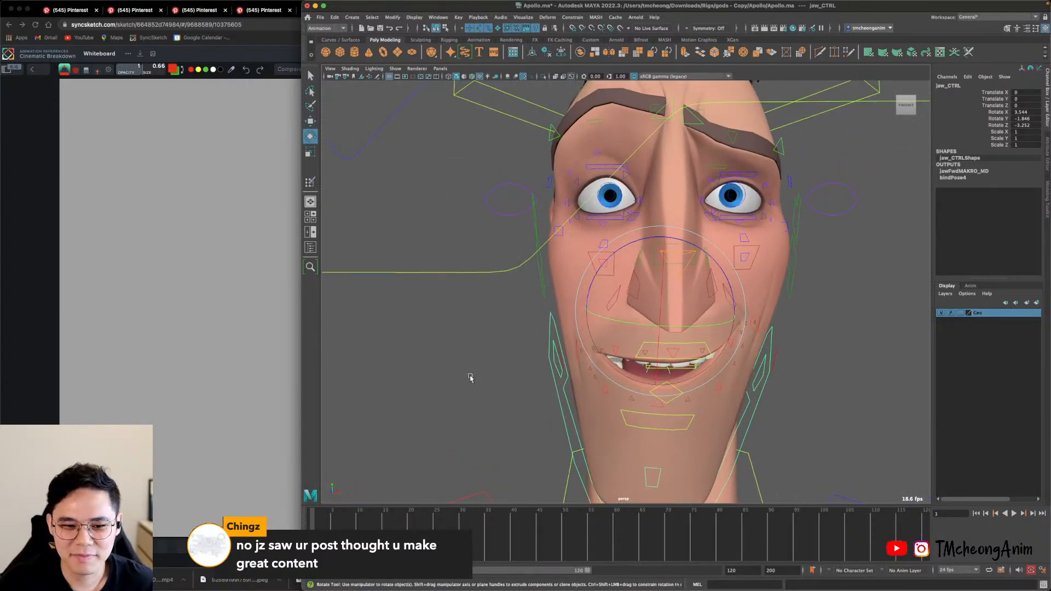
Raise the character's right mouth corner to about 2.15 in Translate X and 2.69 in Translate Y.
click(470, 378)
alt+drag(536, 385, 552, 346)
click(592, 304)
key(w)
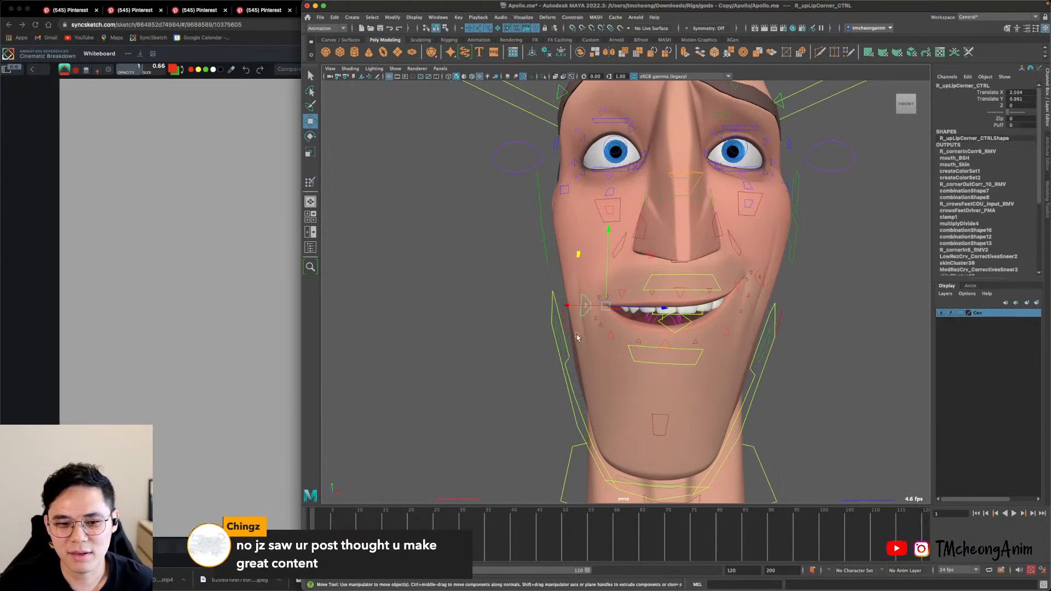
drag(594, 304, 569, 253)
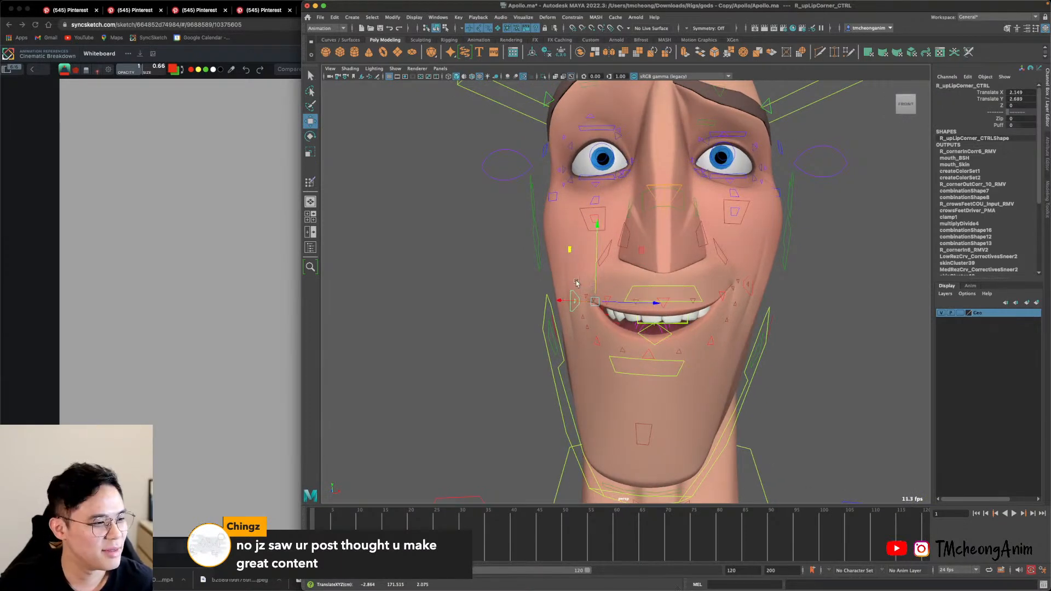
scroll(628, 319, down, 4)
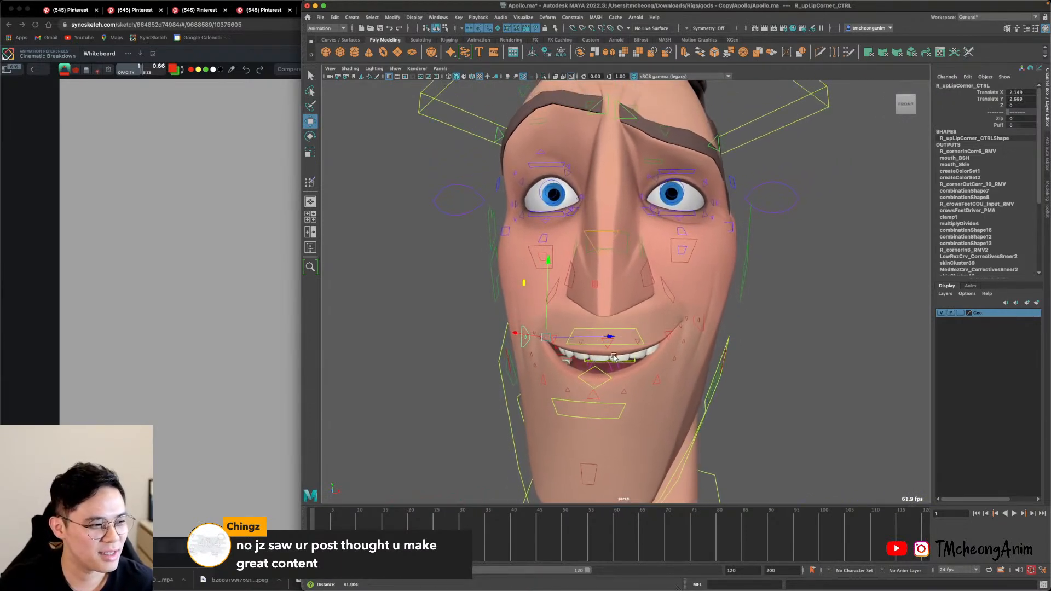
scroll(617, 341, down, 5)
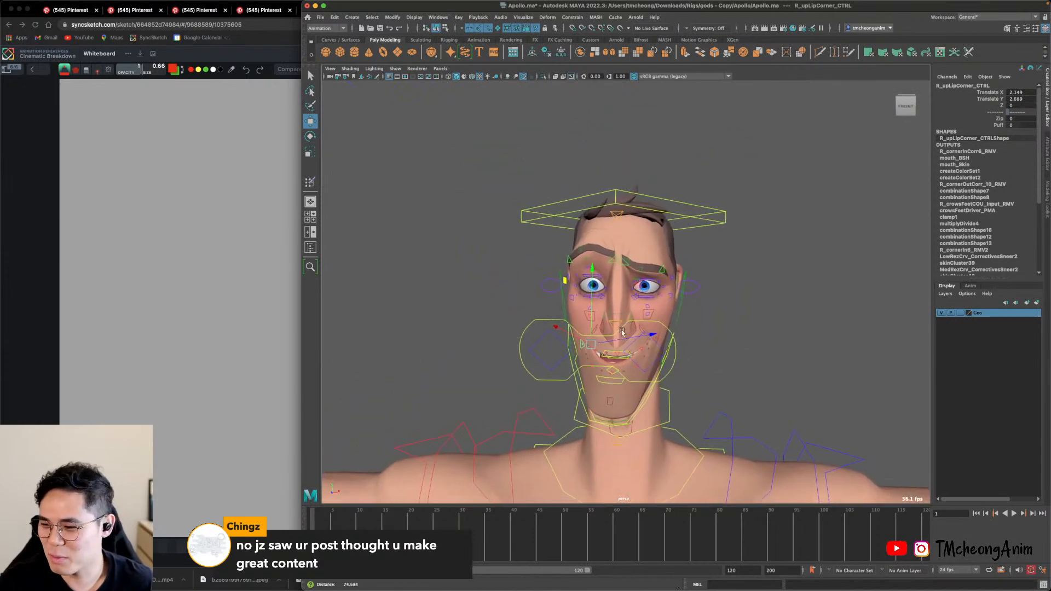
scroll(681, 376, up, 8)
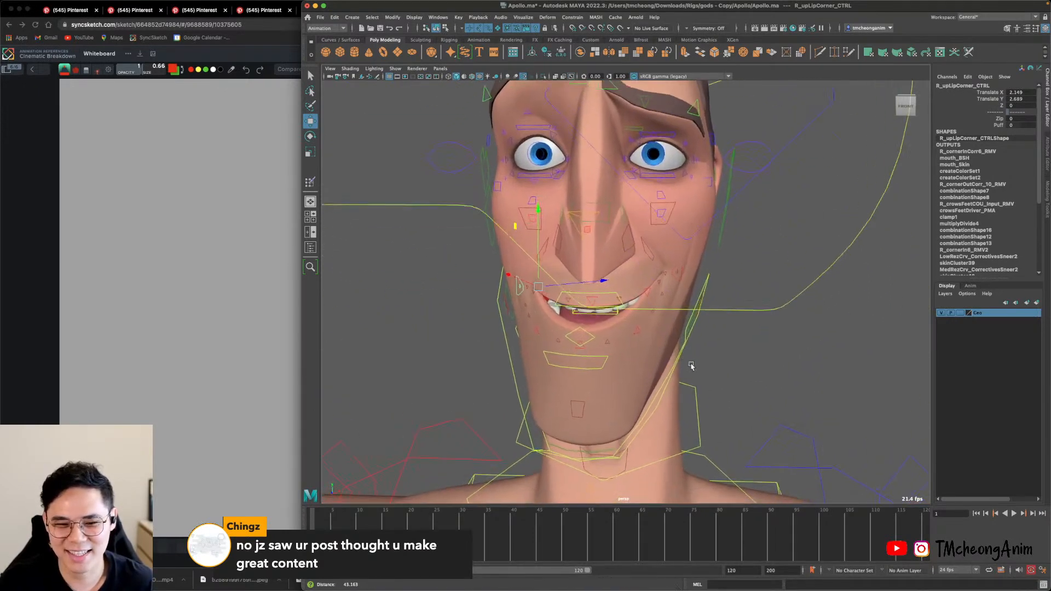
Try to raise the chin with the secondary jaw control.
alt+drag(694, 387, 695, 384)
click(716, 352)
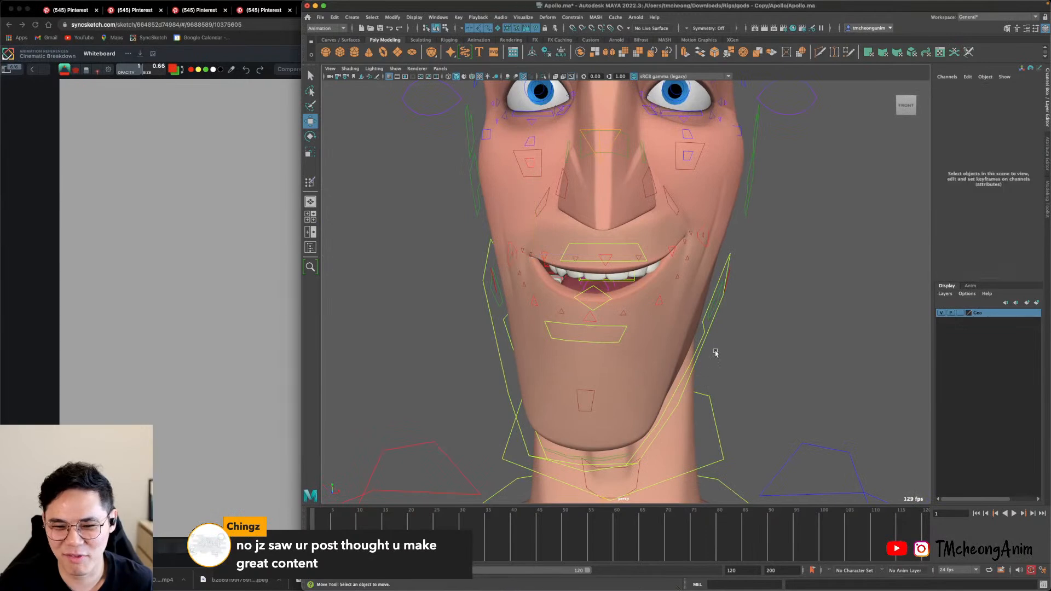
alt+drag(741, 344, 593, 276)
click(636, 300)
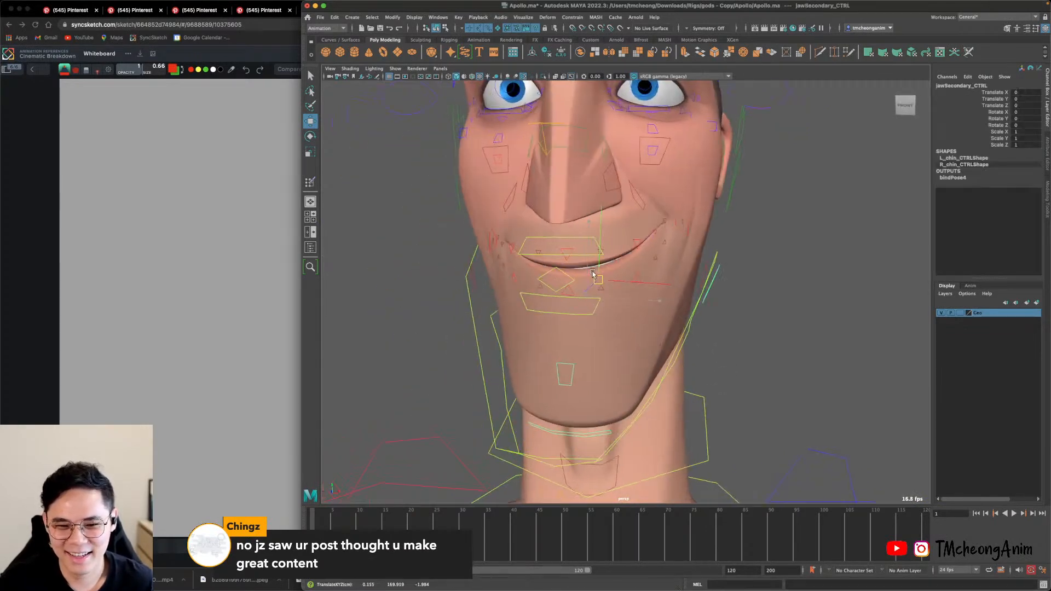
alt+drag(766, 344, 746, 317)
click(709, 334)
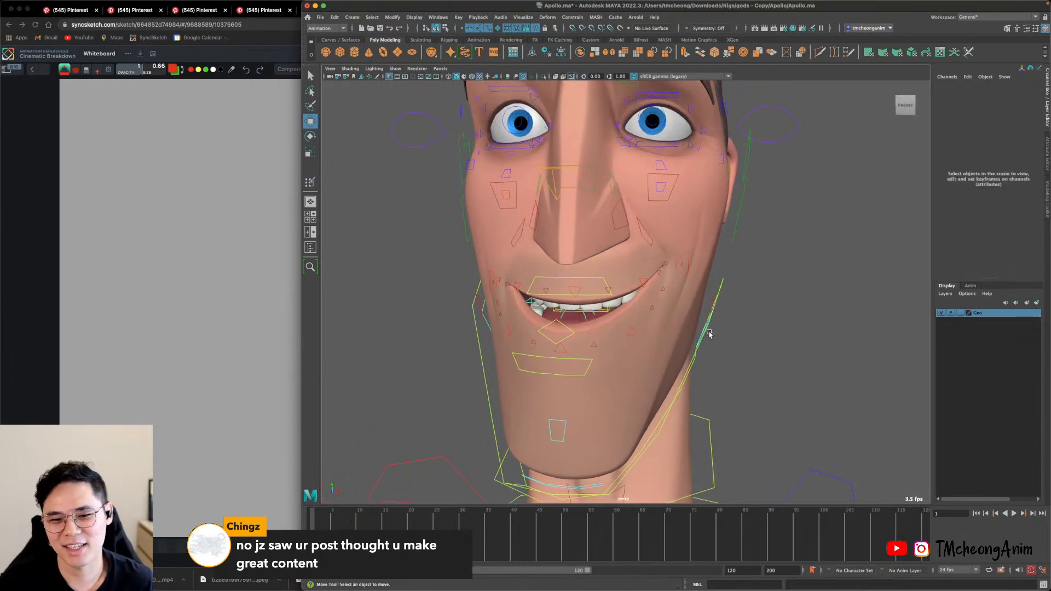
Tilt the head control to about -4.06, 1.46 and 5.48 degrees in Rotate X, Y and Z.
alt+right_drag(764, 328, 678, 312)
alt+drag(678, 312, 741, 355)
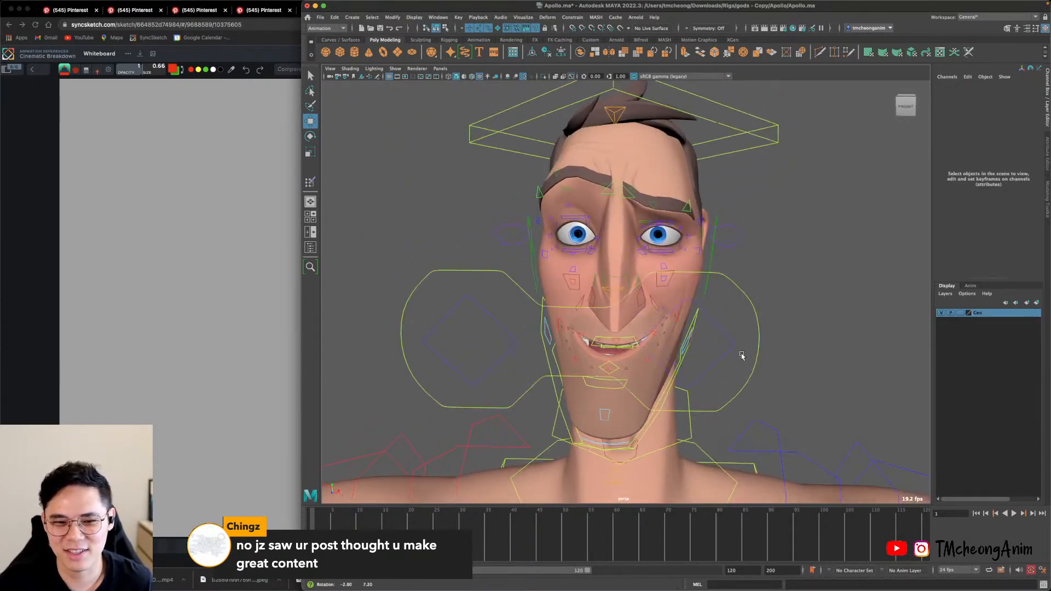
alt+right_drag(741, 354, 687, 292)
mouse_move(686, 293)
alt+mouse_down()
mouse_move(743, 326)
mouse_move(694, 306)
alt+mouse_up()
alt+middle_drag(695, 307, 682, 363)
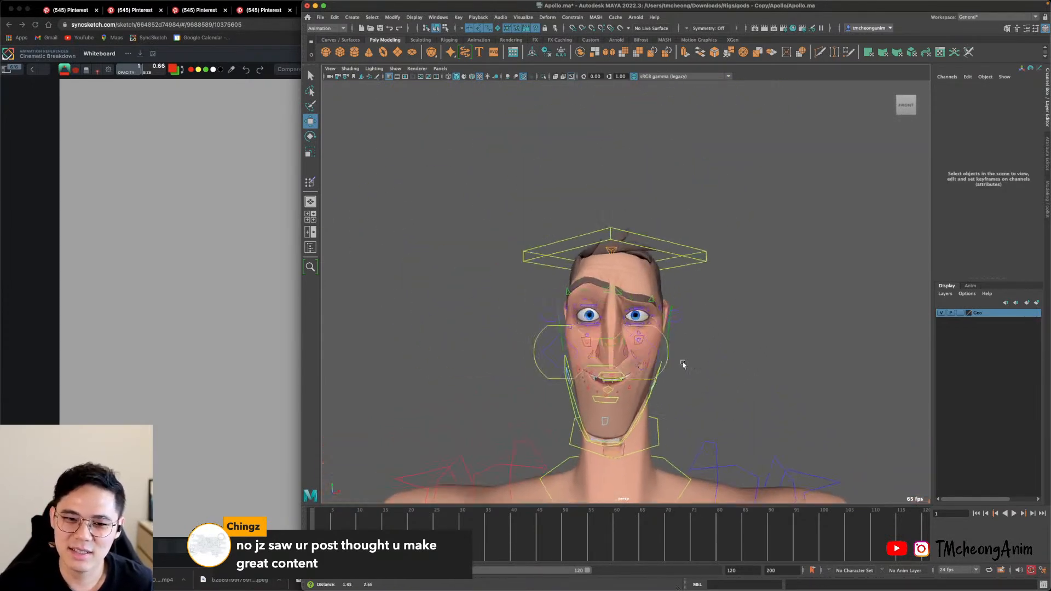
click(702, 264)
alt+drag(635, 301, 668, 266)
key(e)
drag(565, 299, 634, 309)
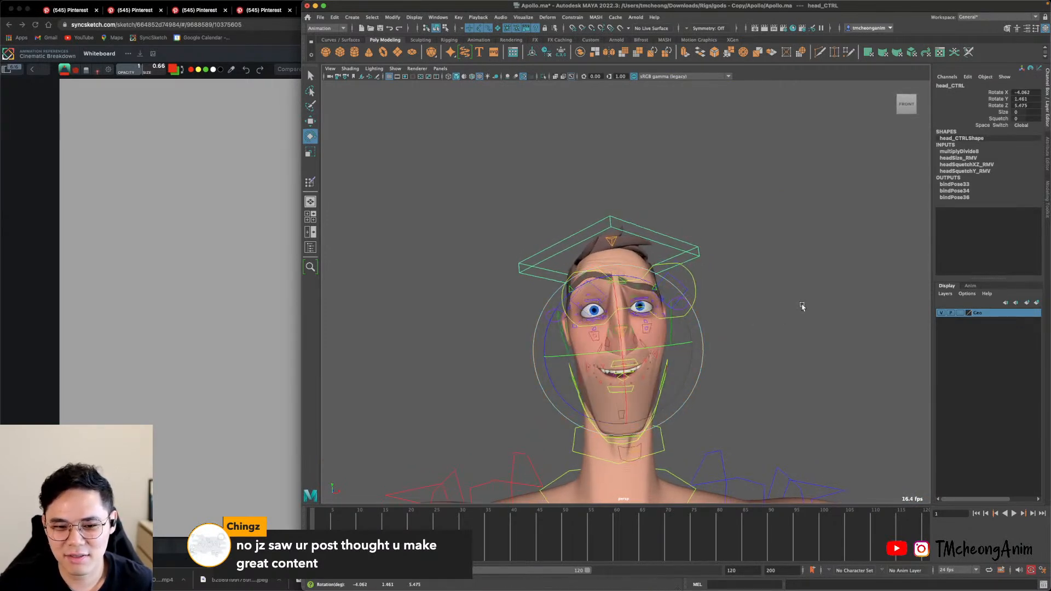
click(796, 305)
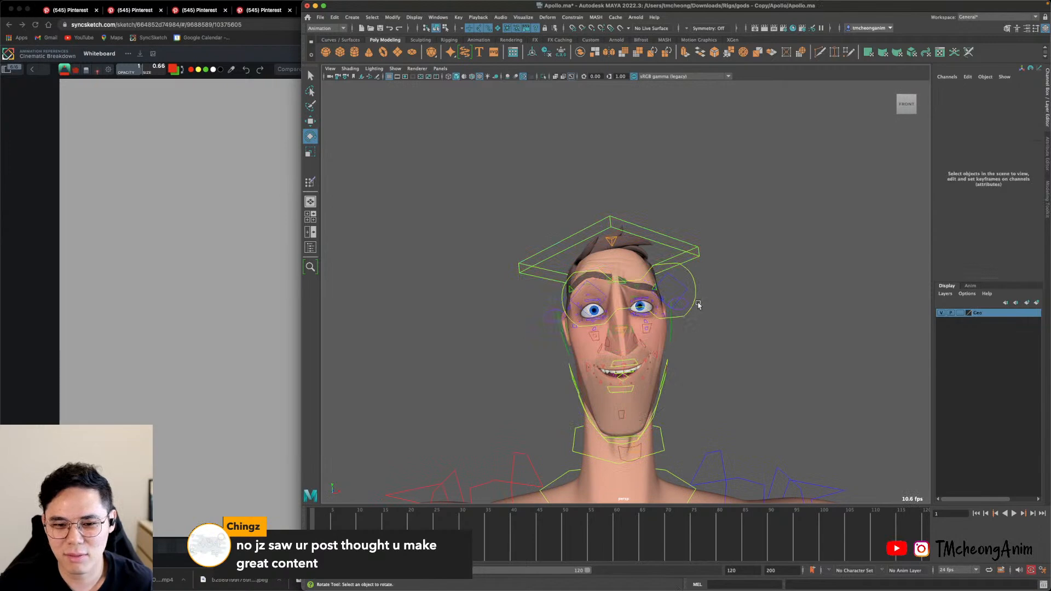
Redirect the gaze by moving the eye aim control to about -2.64 in Translate X and -3.34 in Translate Y.
click(698, 304)
key(w)
alt+drag(698, 305, 672, 312)
drag(598, 303, 566, 347)
alt+drag(734, 359, 713, 324)
scroll(713, 324, up, 8)
alt+middle_drag(715, 324, 711, 339)
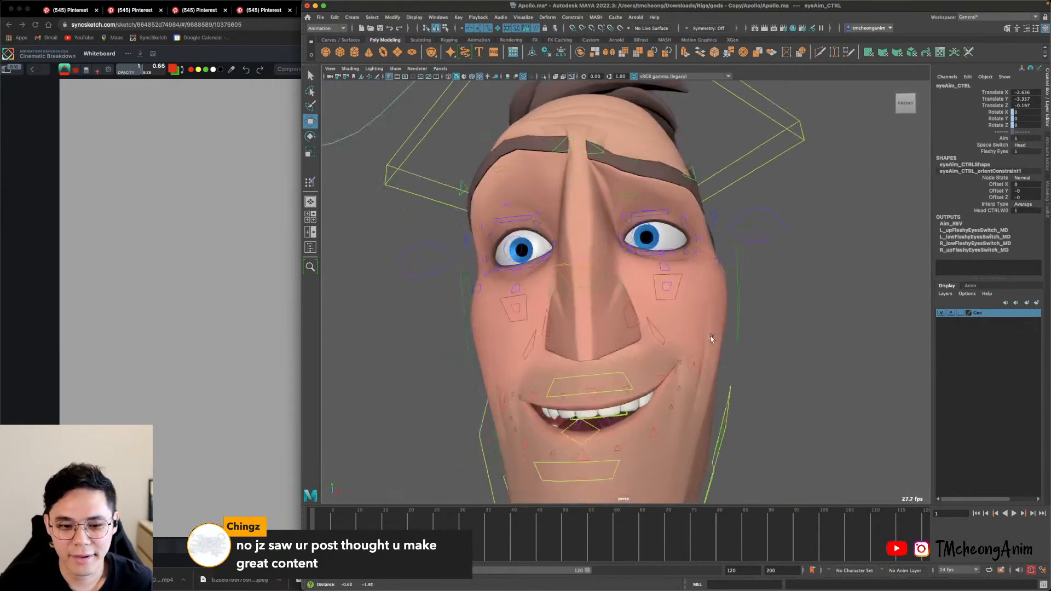
Raise the upper lip control to about 0.82 in Translate Y to show more of the upper teeth.
alt+drag(711, 339, 678, 287)
click(696, 285)
drag(656, 210, 655, 201)
scroll(778, 340, down, 5)
alt+drag(778, 341, 719, 245)
scroll(728, 410, up, 6)
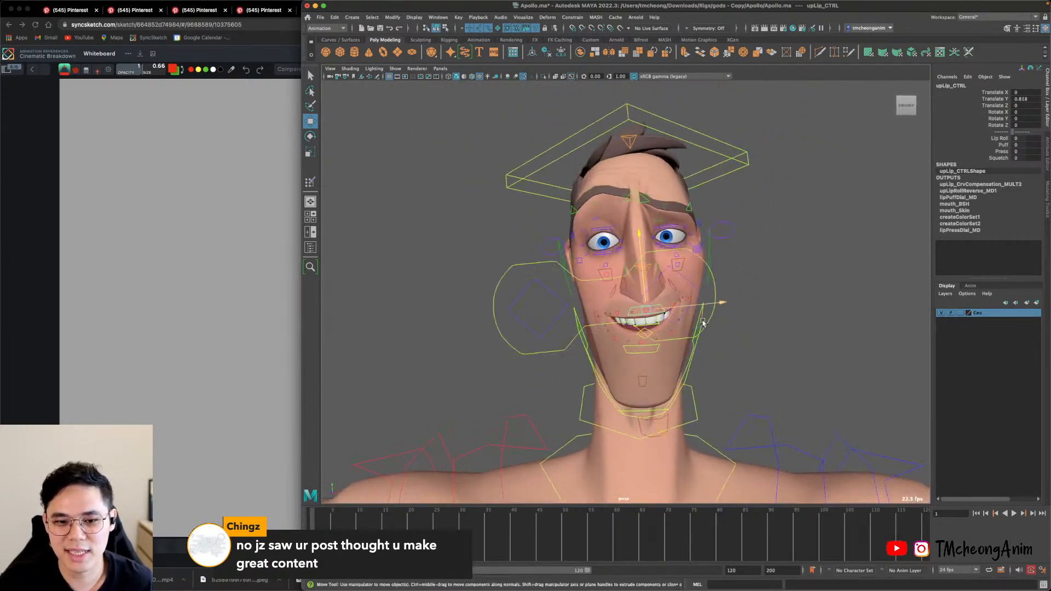
Move the character's left nasolabial control to about 0.20 in Translate X and 0.51 in Translate Y.
key(q)
click(666, 332)
key(w)
key(q)
click(696, 304)
key(w)
middle_drag(719, 245, 708, 203)
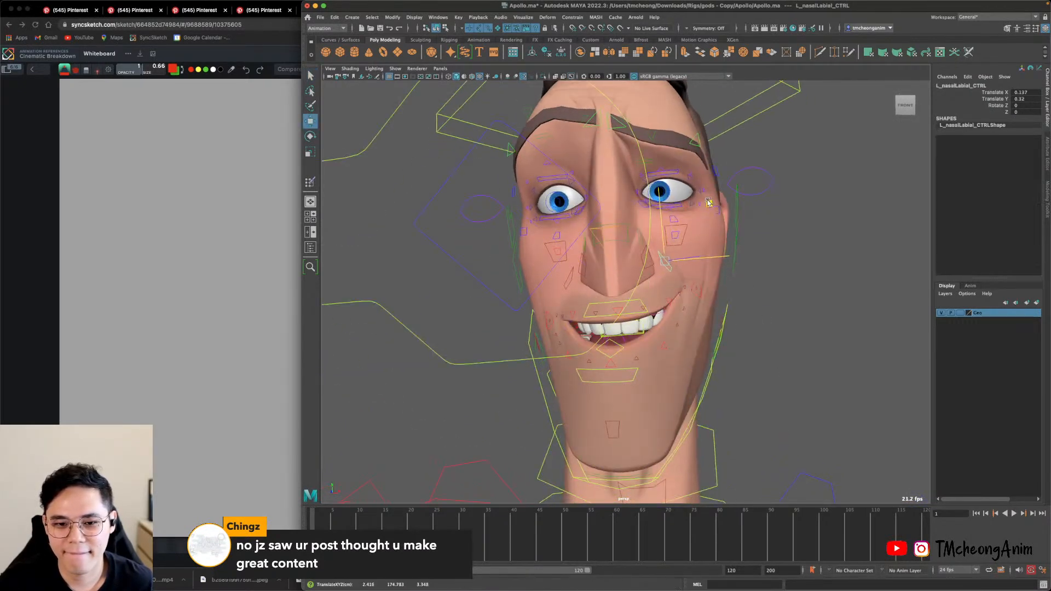
drag(711, 198, 714, 197)
Examine the posed face together with the character's full body from several distances.
alt+drag(739, 235, 738, 271)
alt+right_drag(738, 271, 683, 280)
alt+drag(682, 280, 727, 296)
alt+right_drag(727, 295, 654, 285)
alt+middle_drag(655, 285, 673, 258)
alt+right_drag(673, 257, 687, 356)
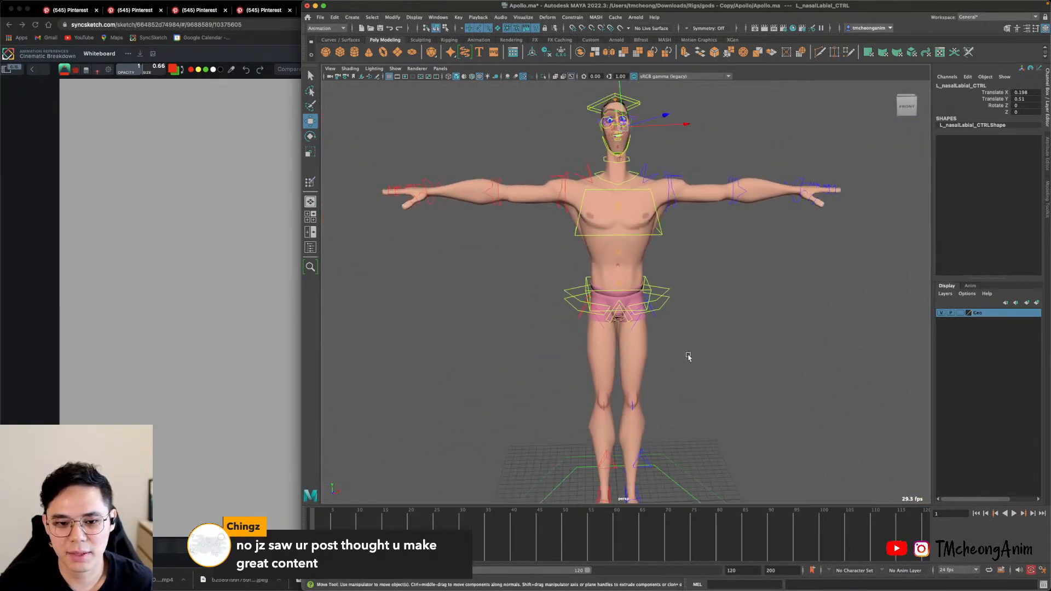
alt+drag(687, 356, 662, 346)
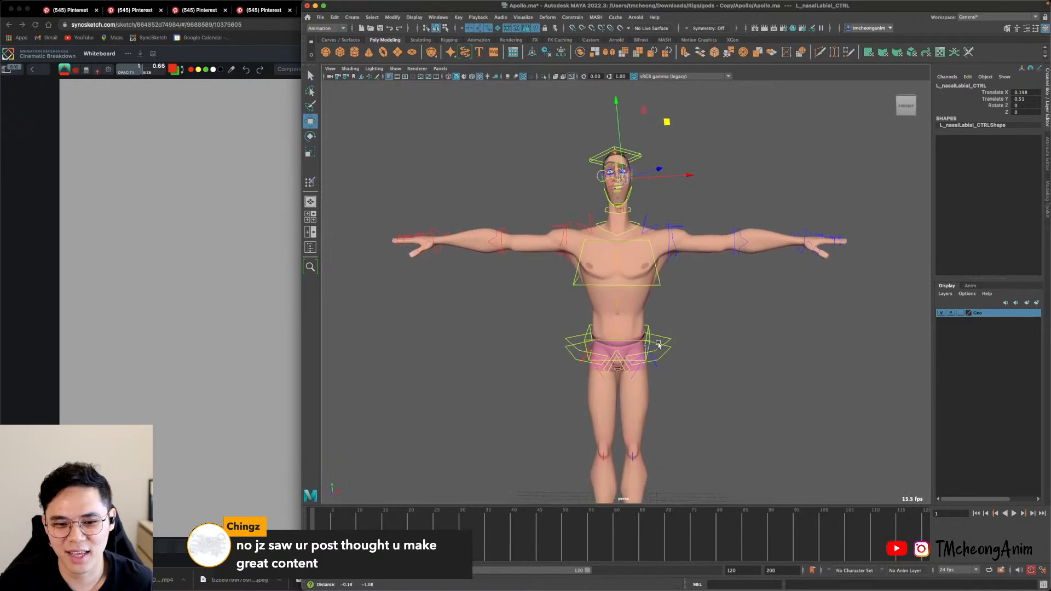
alt+middle_drag(662, 345, 657, 256)
alt+drag(671, 347, 661, 309)
alt+right_drag(661, 310, 716, 380)
alt+middle_drag(641, 208, 674, 362)
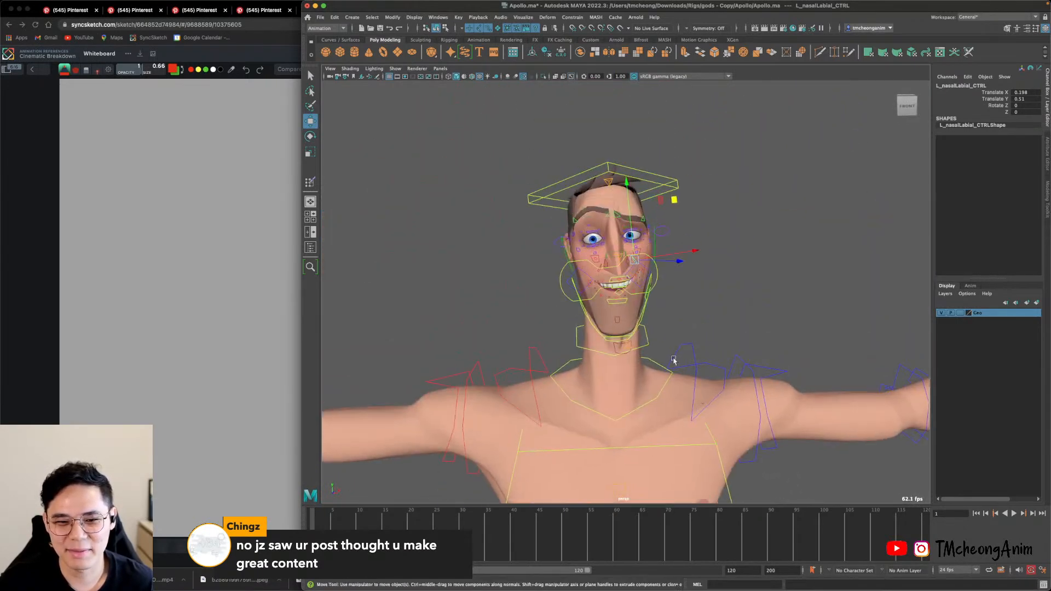
Try moving the Adam's apple control on the neck and undo the move.
alt+right_drag(673, 362, 683, 399)
alt+drag(686, 376, 643, 314)
click(650, 335)
key(super+z)
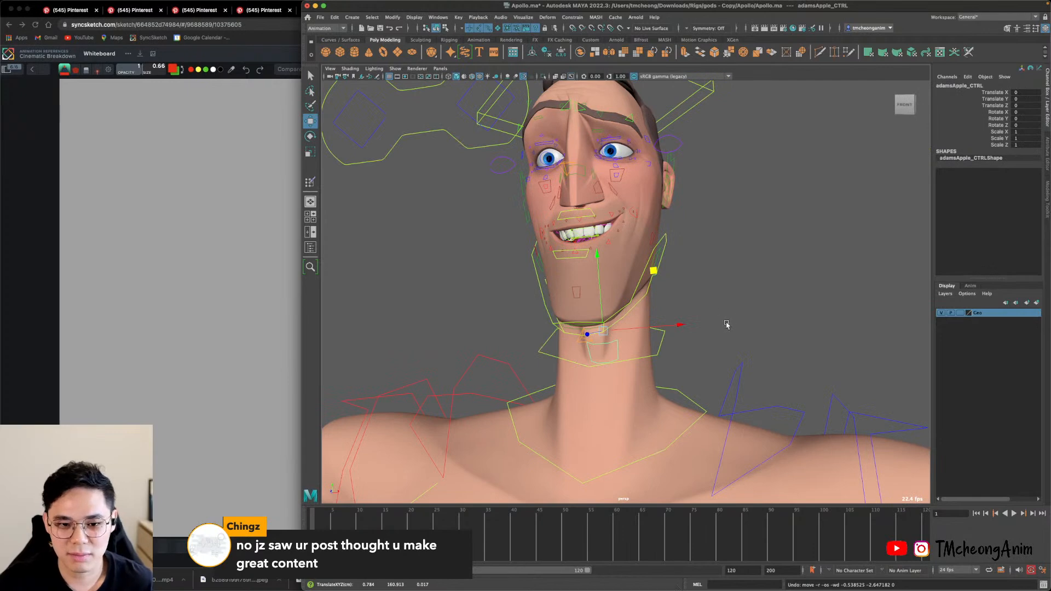
alt+drag(727, 323, 706, 310)
Try moving the mentalis control on the chin upward, undo the move, and try rotating the same control.
key(q)
alt+drag(617, 324, 681, 307)
key(w)
click(681, 308)
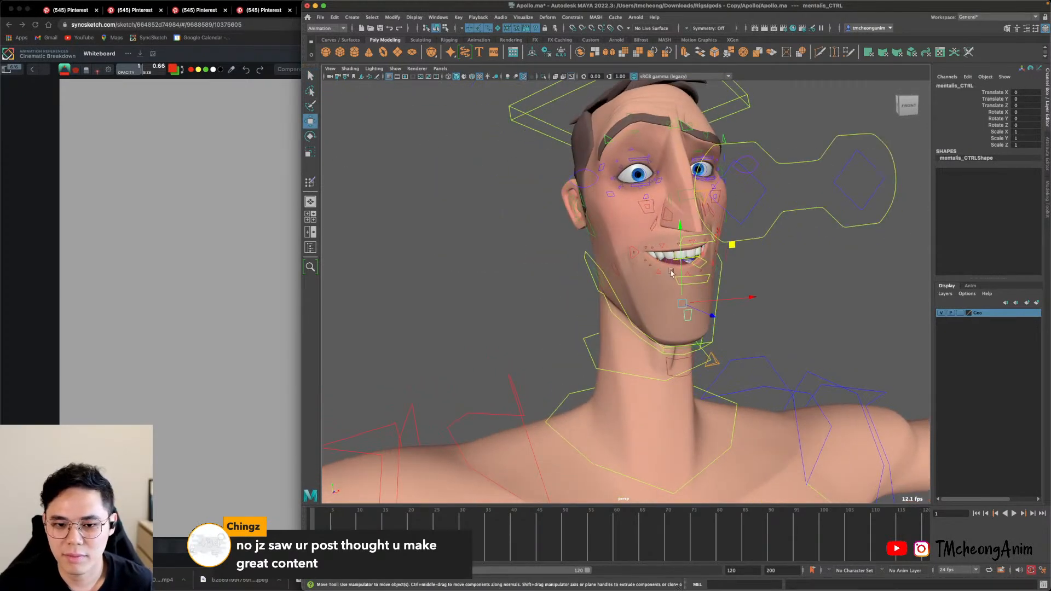
drag(682, 241, 682, 228)
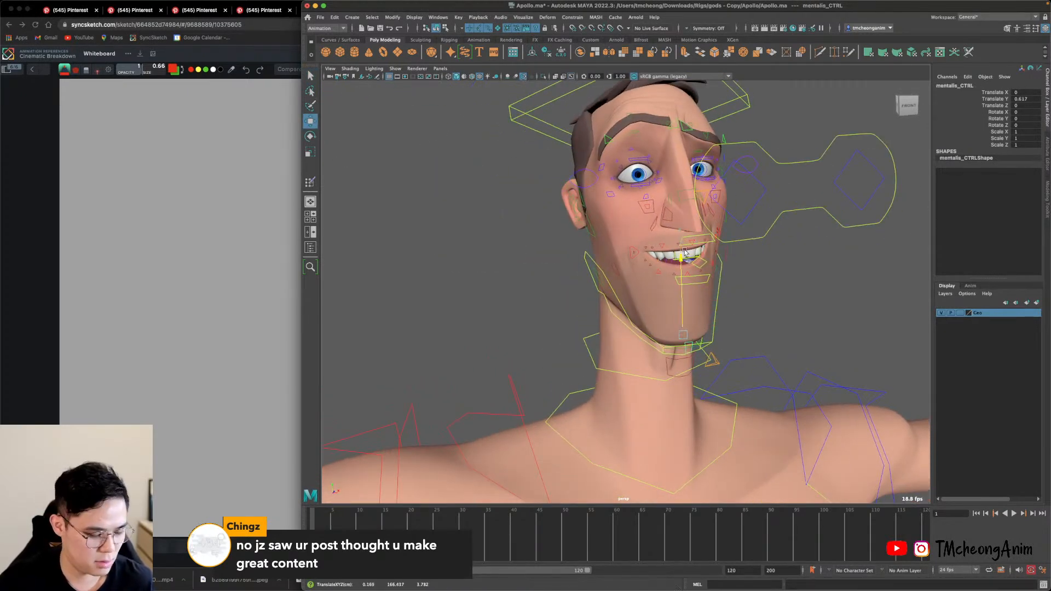
key(super+z)
alt+drag(741, 326, 706, 330)
key(e)
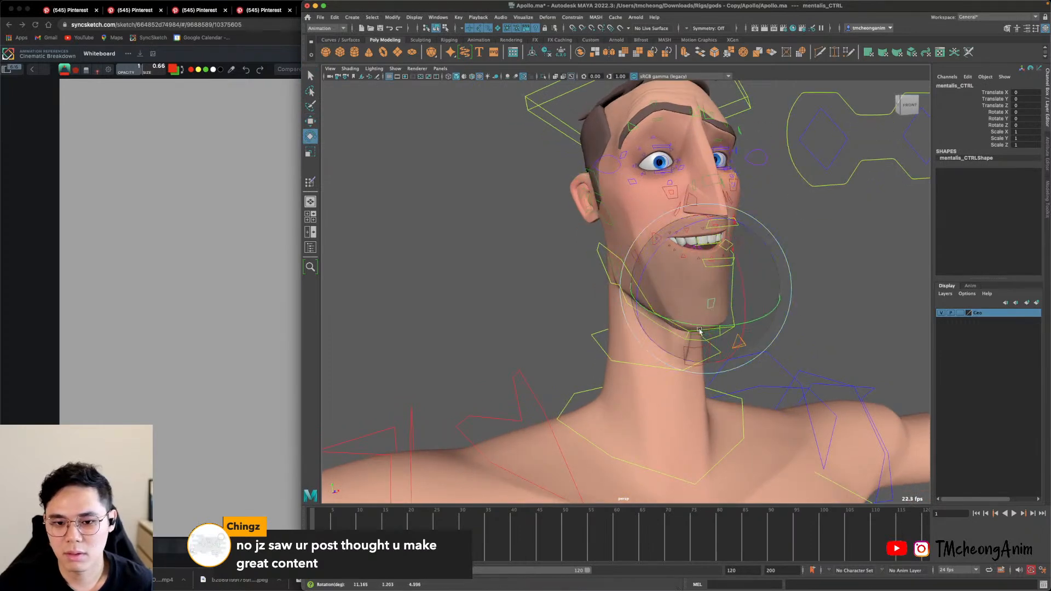
alt+drag(757, 301, 699, 307)
click(705, 369)
key(F8)
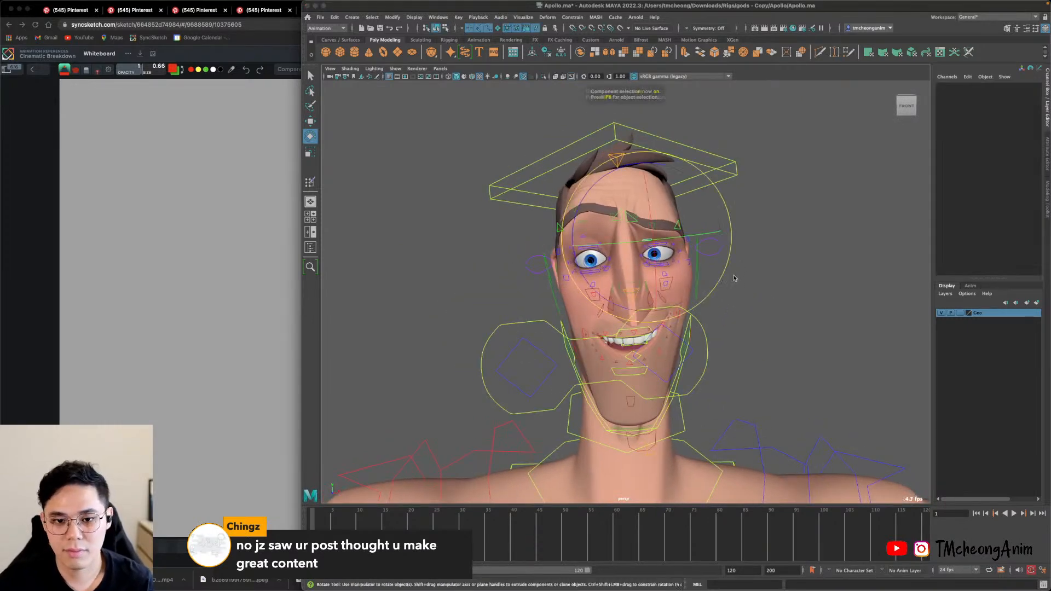
key(F8)
Raise the character's left lower eyelid control to about 0.27 in Translate Y.
scroll(651, 244, up, 8)
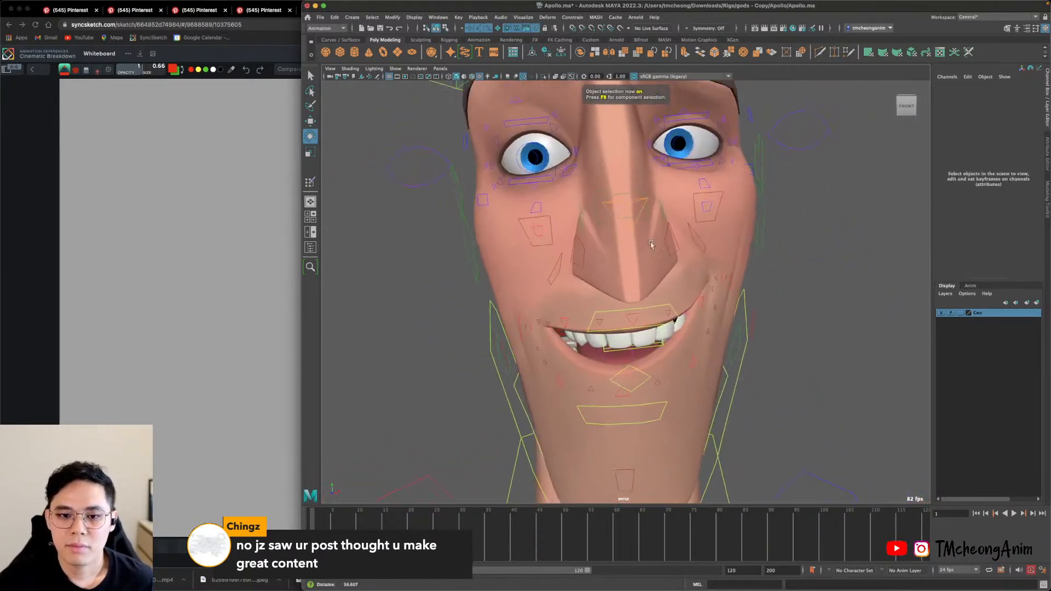
scroll(651, 244, down, 4)
alt+middle_drag(650, 244, 652, 301)
scroll(657, 298, up, 6)
key(q)
click(727, 266)
key(w)
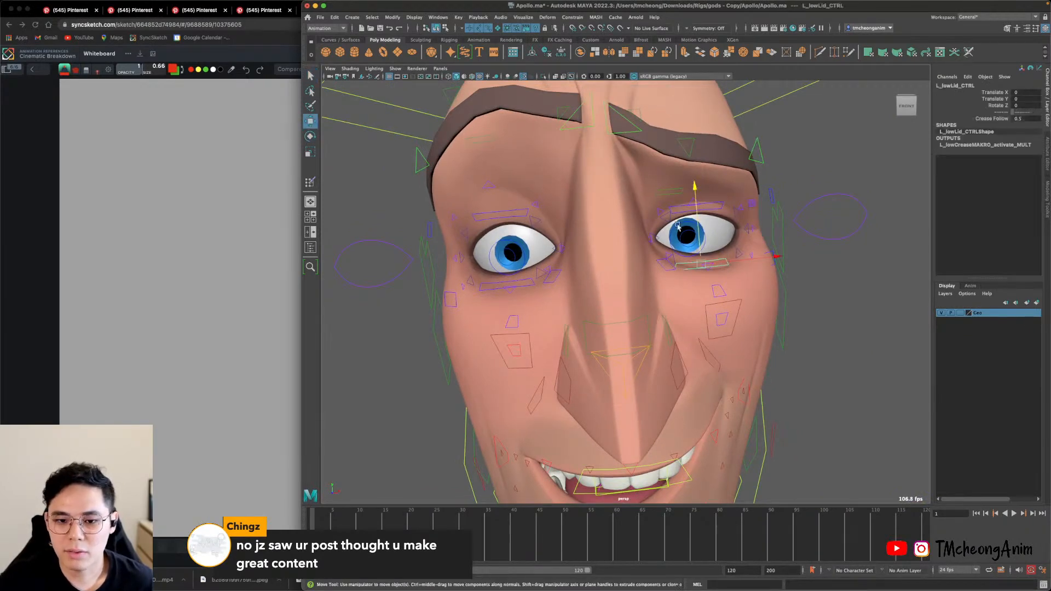
drag(694, 204, 650, 272)
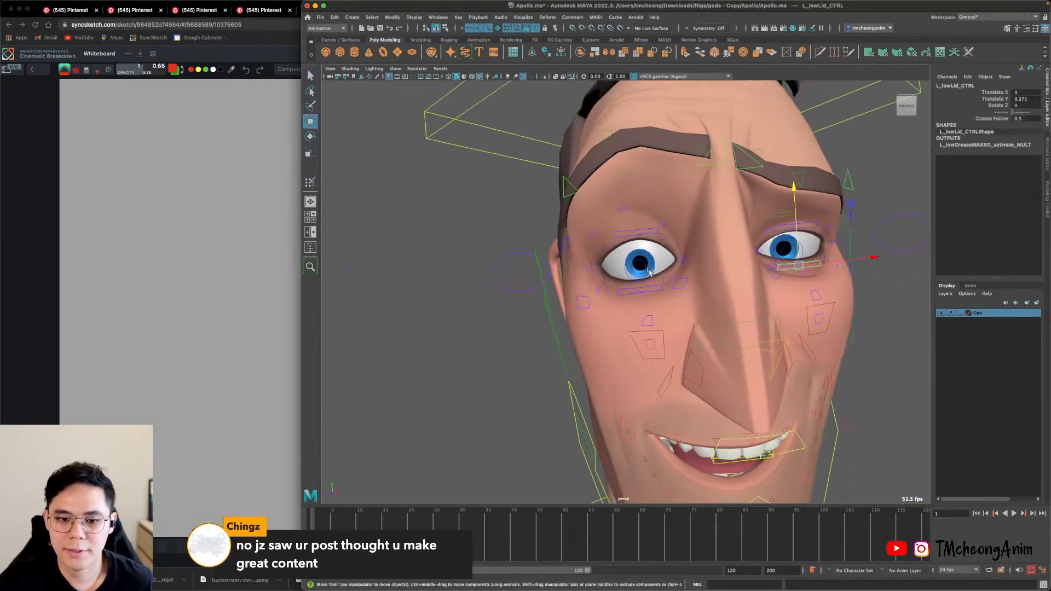
Lower the character's right lower eyelid control to about -0.22 in Translate Y.
click(641, 291)
drag(632, 215, 632, 221)
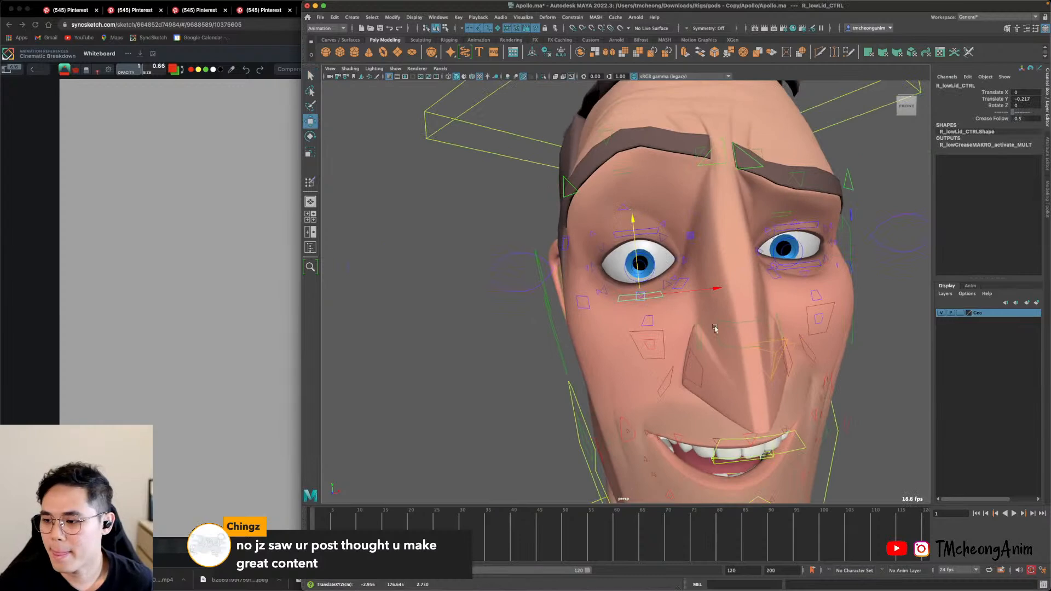
alt+right_drag(714, 328, 530, 274)
alt+drag(624, 271, 641, 286)
alt+right_drag(640, 287, 586, 274)
alt+drag(632, 280, 649, 305)
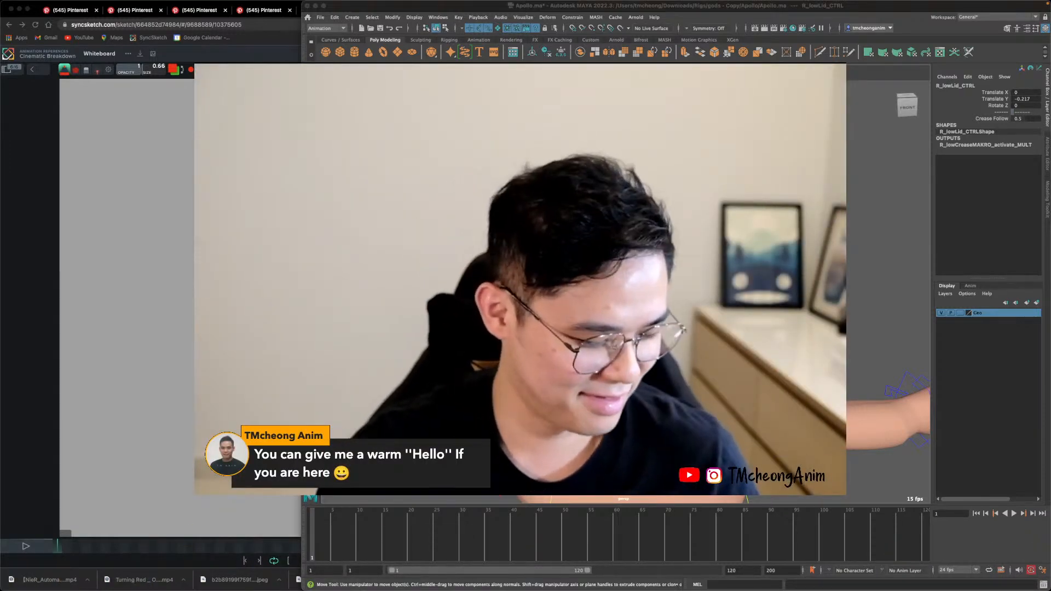
Deselect the eyelid control and enlarge the Maya window to fill the screen.
click(739, 219)
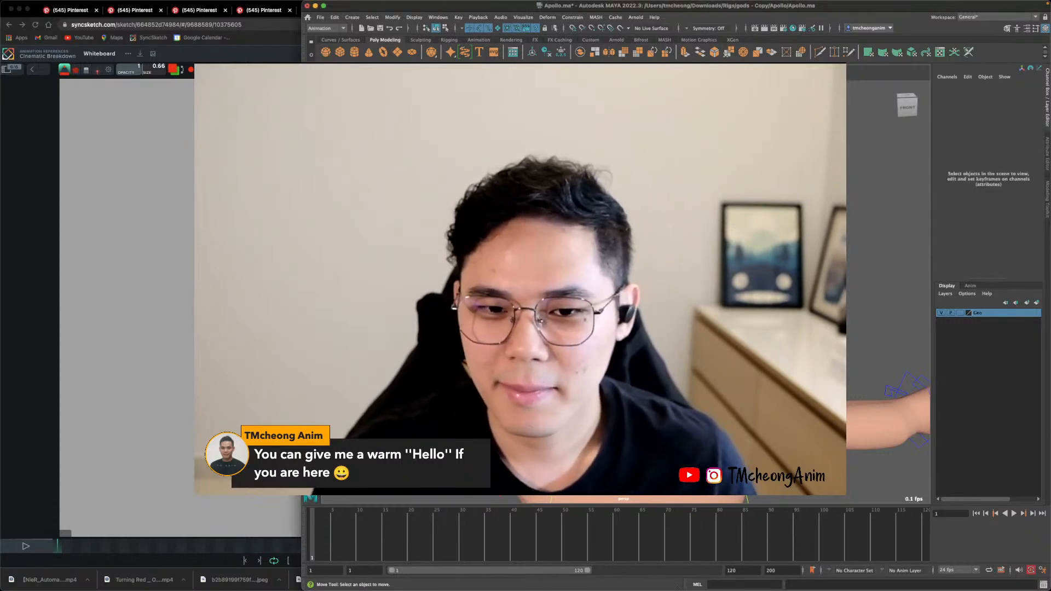
alt+middle_drag(624, 307, 624, 241)
alt+drag(624, 241, 615, 248)
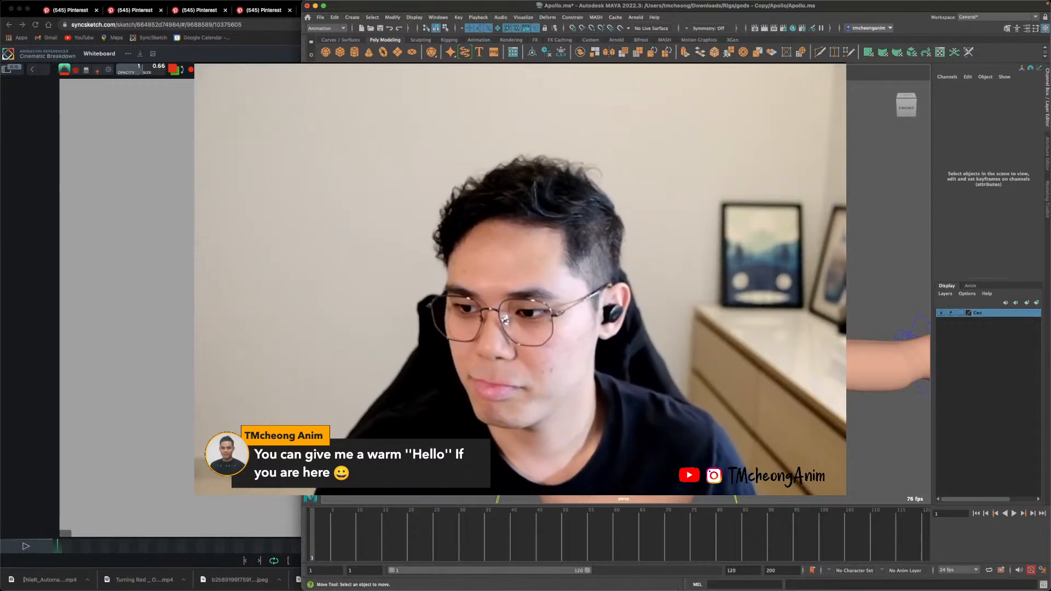
key(ctrl+alt+Return)
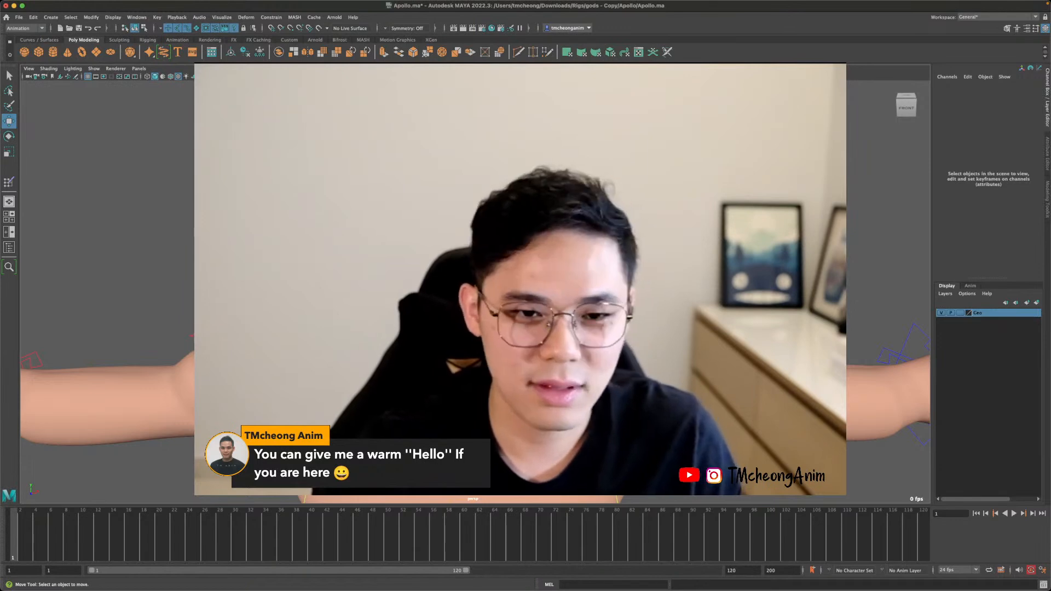
Try moving the top squash-and-stretch control above the head to about -1.06 in X and -0.40 in Y, and undo the move.
alt+drag(520, 274, 493, 268)
alt+middle_drag(602, 329, 610, 378)
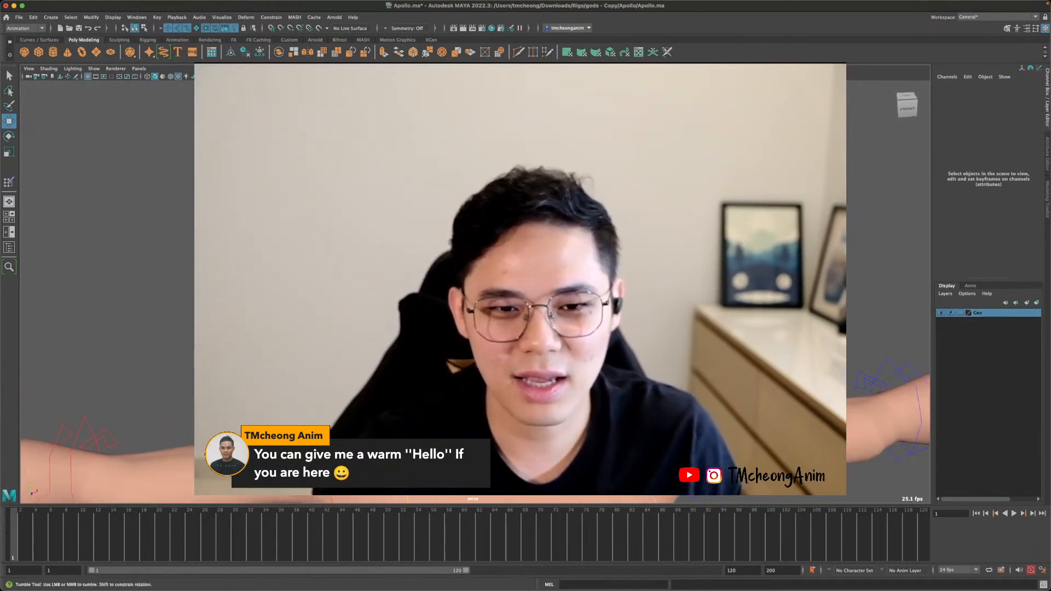
alt+drag(656, 383, 673, 372)
alt+right_drag(778, 455, 735, 504)
alt+middle_drag(711, 459, 711, 391)
click(531, 148)
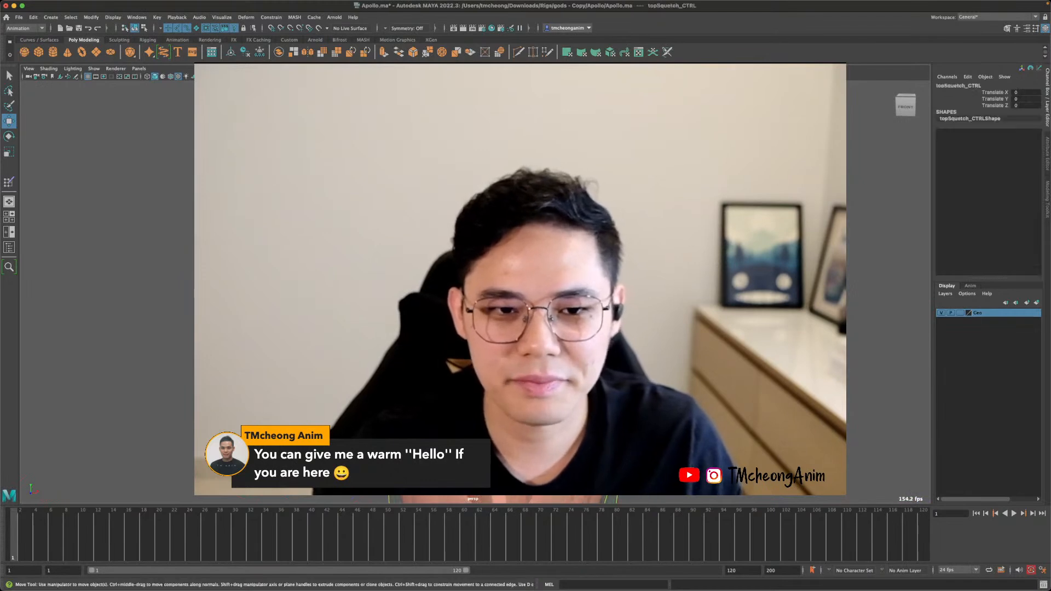
drag(531, 147, 525, 147)
alt+right_drag(526, 147, 454, 153)
alt+middle_drag(454, 153, 421, 215)
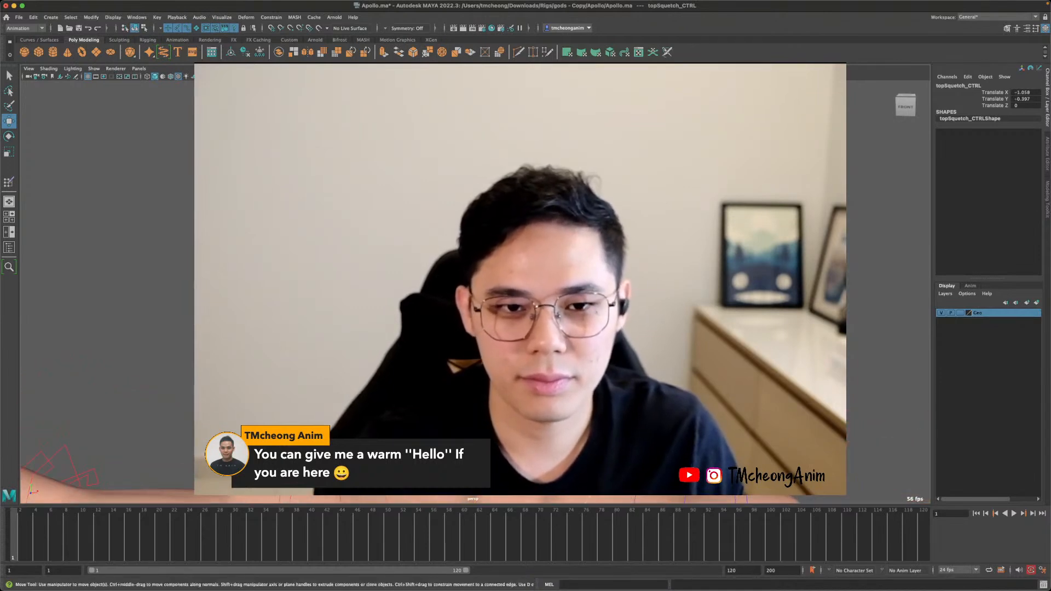
key(super+z)
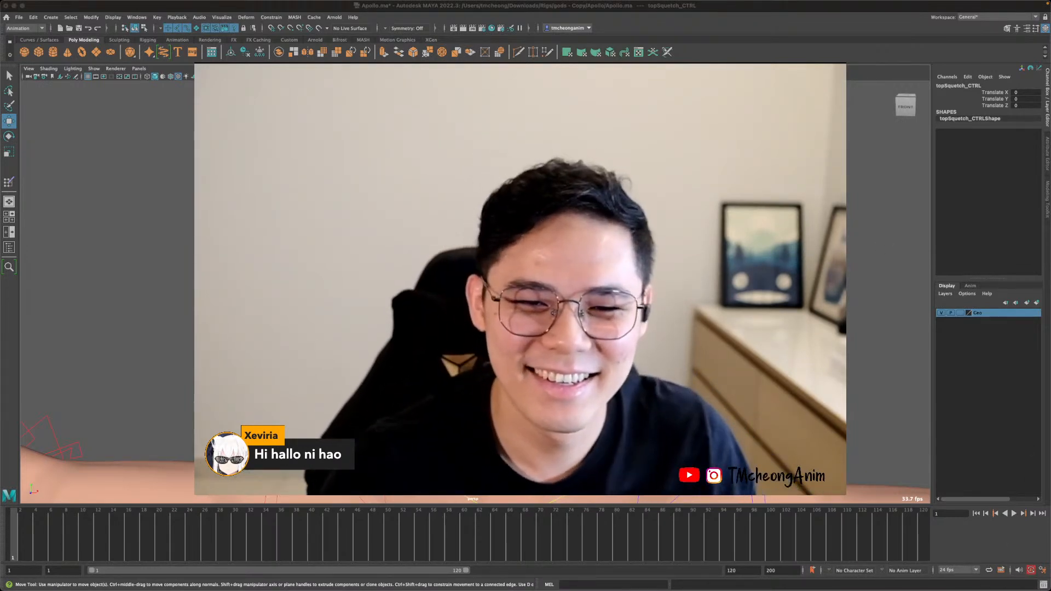
Examine the character's whole head, torso and arms with their controls from the front, and clear the selection.
alt+right_drag(492, 295, 438, 295)
alt+middle_drag(438, 296, 408, 337)
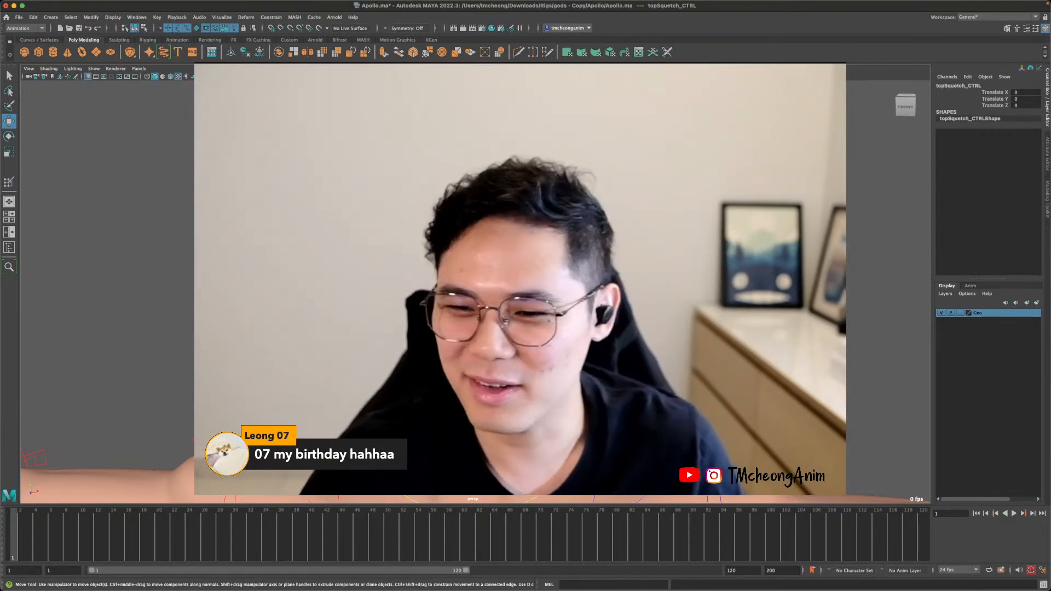
scroll(475, 292, down, 10)
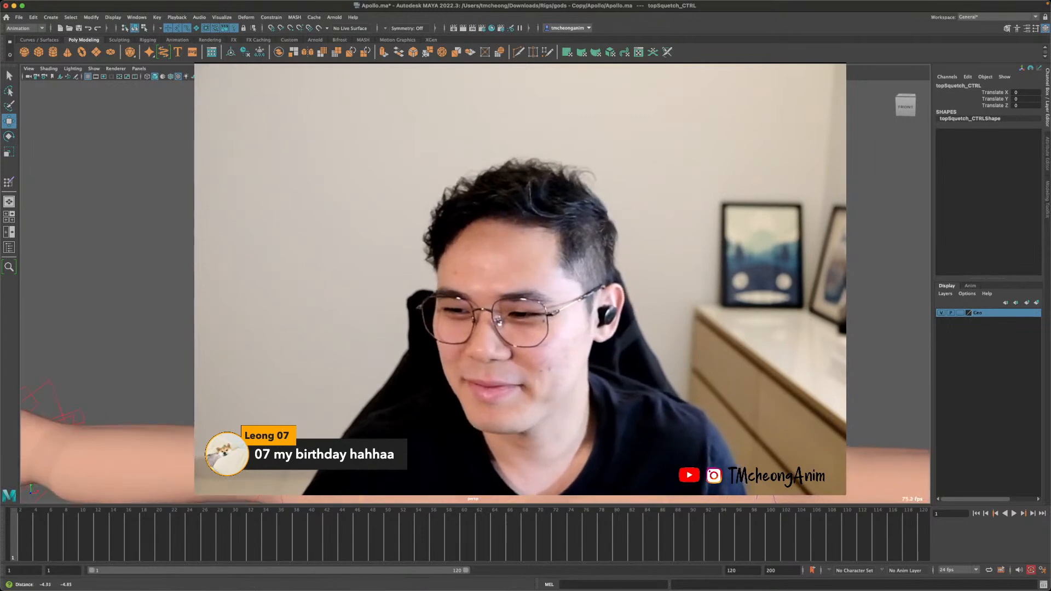
alt+middle_drag(475, 292, 471, 249)
scroll(471, 249, down, 4)
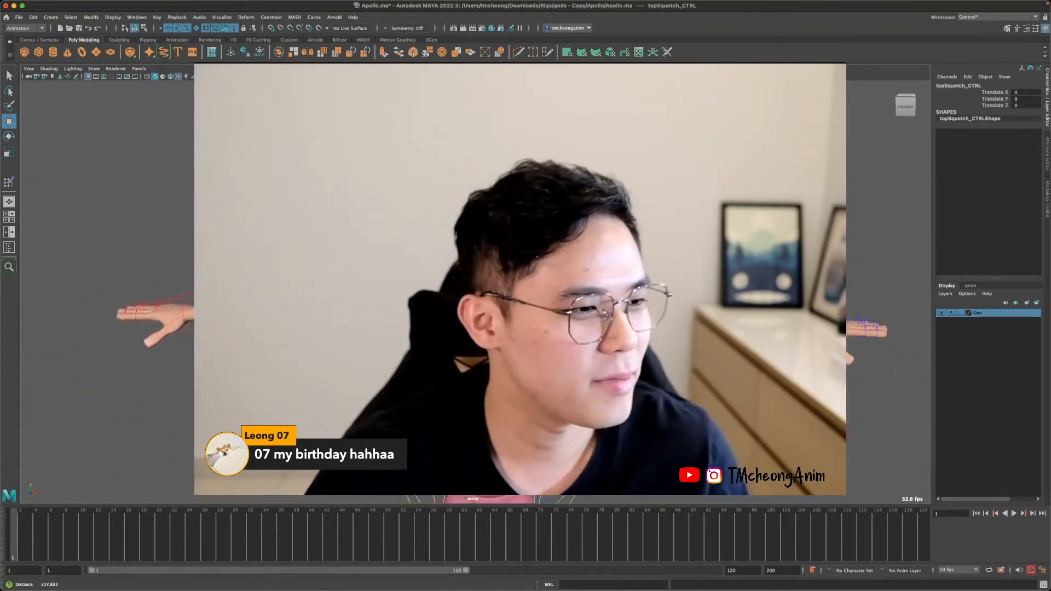
scroll(470, 249, down, 3)
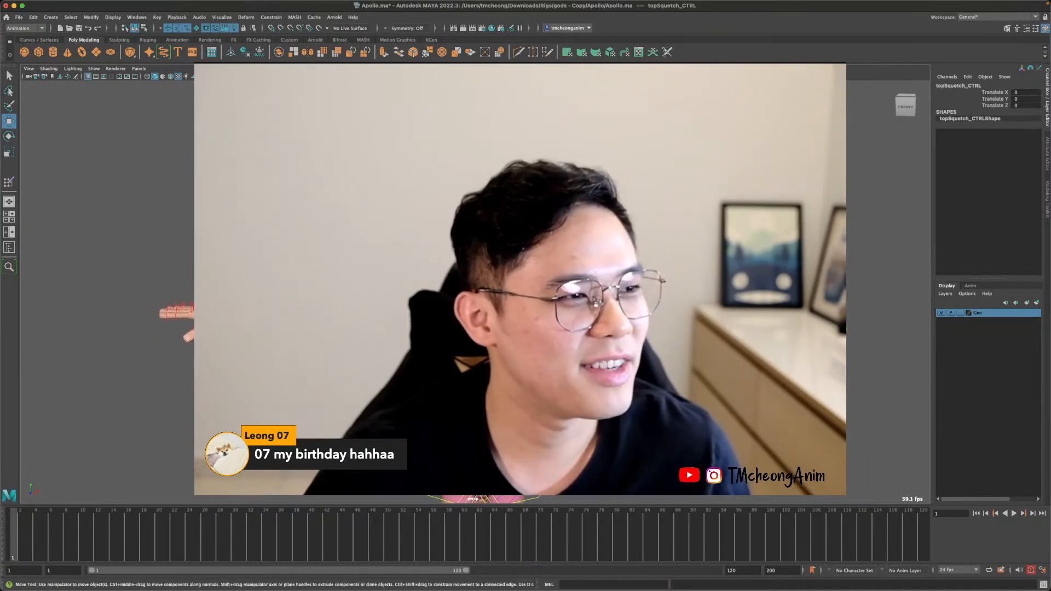
alt+middle_drag(471, 328, 477, 244)
scroll(477, 244, down, 3)
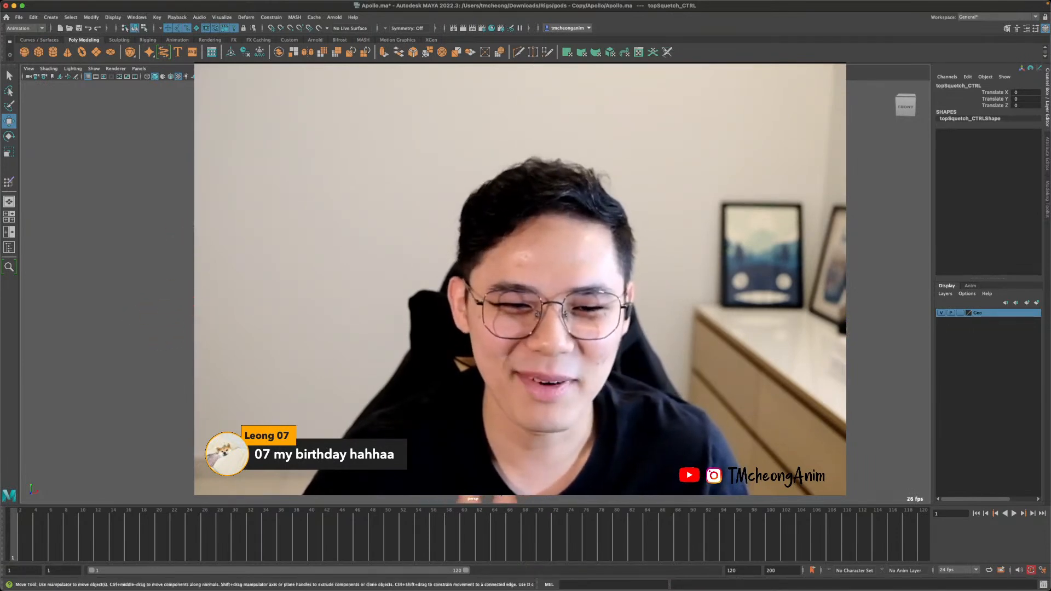
mouse_move(478, 244)
alt+mouse_down()
mouse_move(483, 273)
mouse_move(482, 257)
alt+mouse_up()
key(super+z)
alt+right_drag(470, 257, 515, 257)
alt+middle_drag(515, 257, 506, 348)
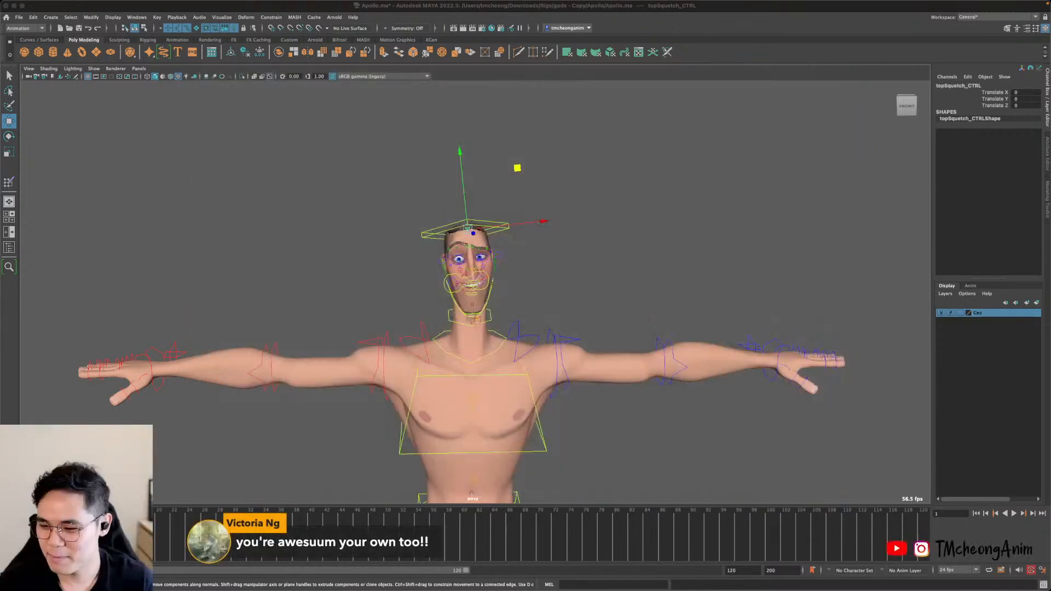
click(713, 159)
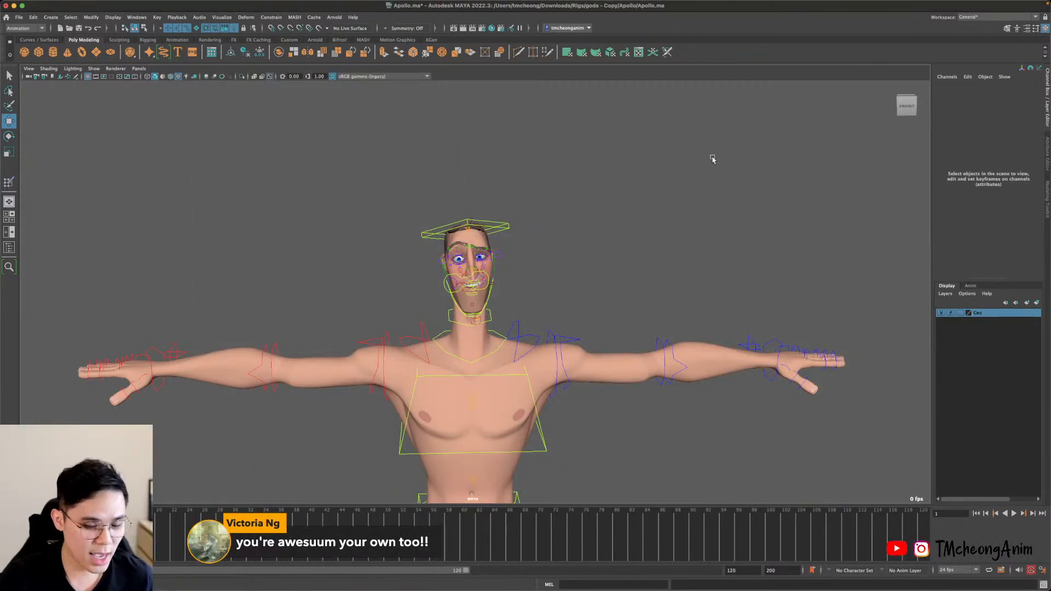
Arrange the browser and Maya side by side, with the browser about a third of the screen wide and Maya filling the rest.
key(ctrl+alt+Right)
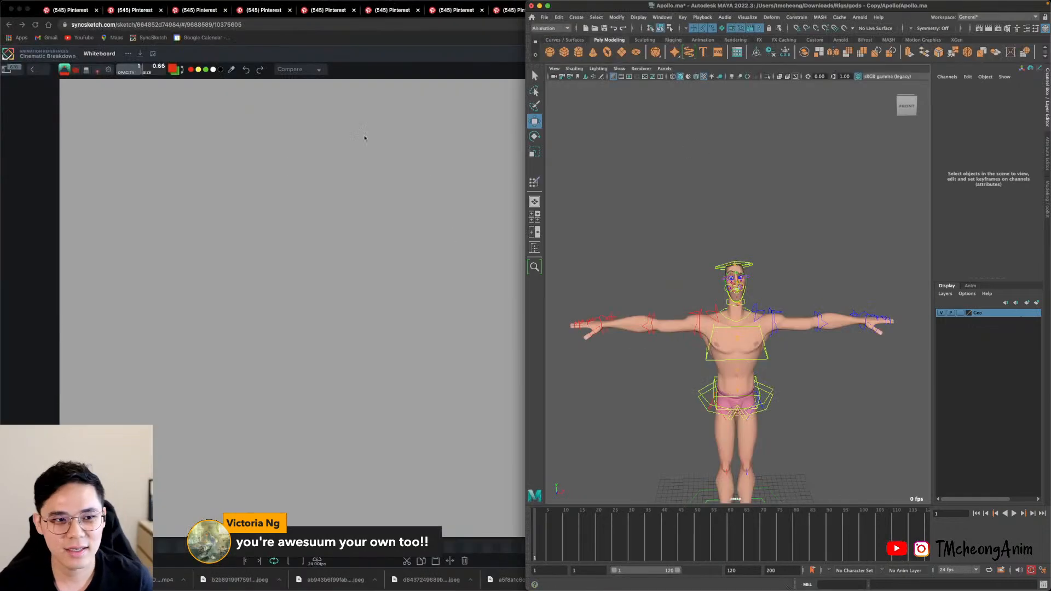
click(417, 50)
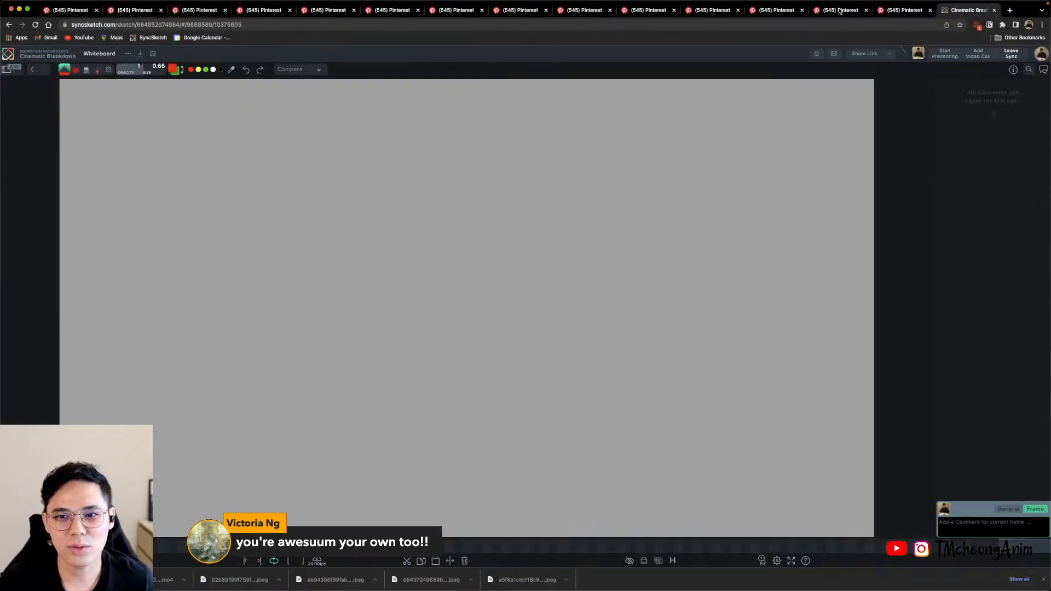
key(ctrl+alt+Left)
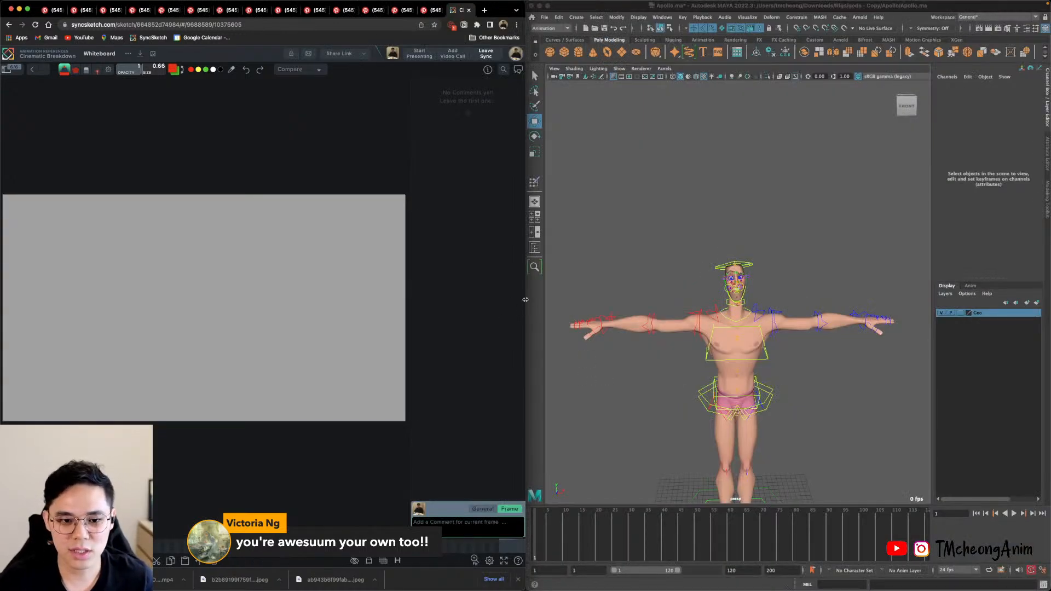
drag(525, 307, 343, 323)
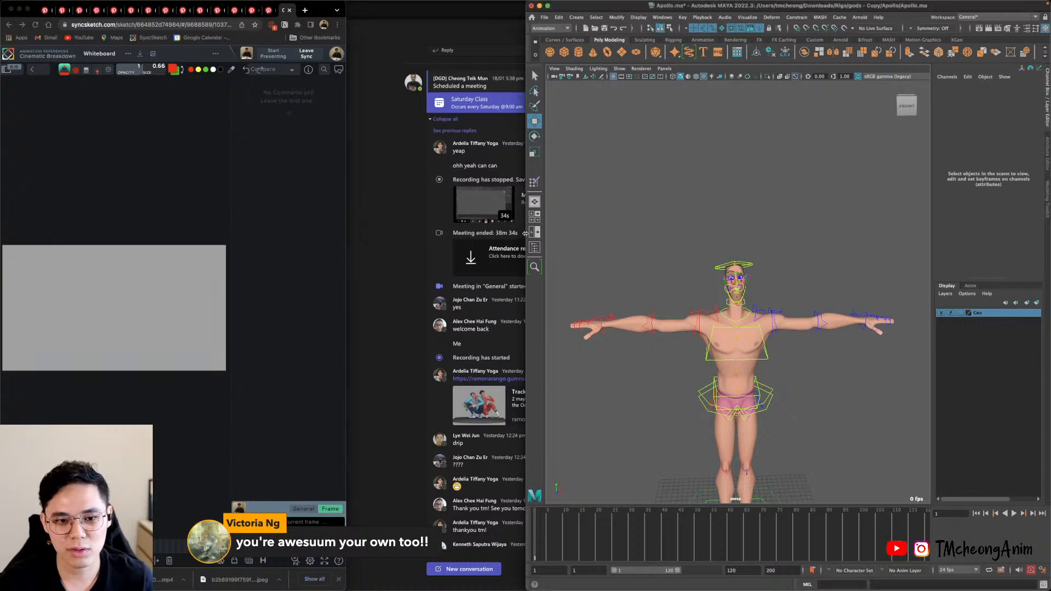
drag(524, 236, 346, 266)
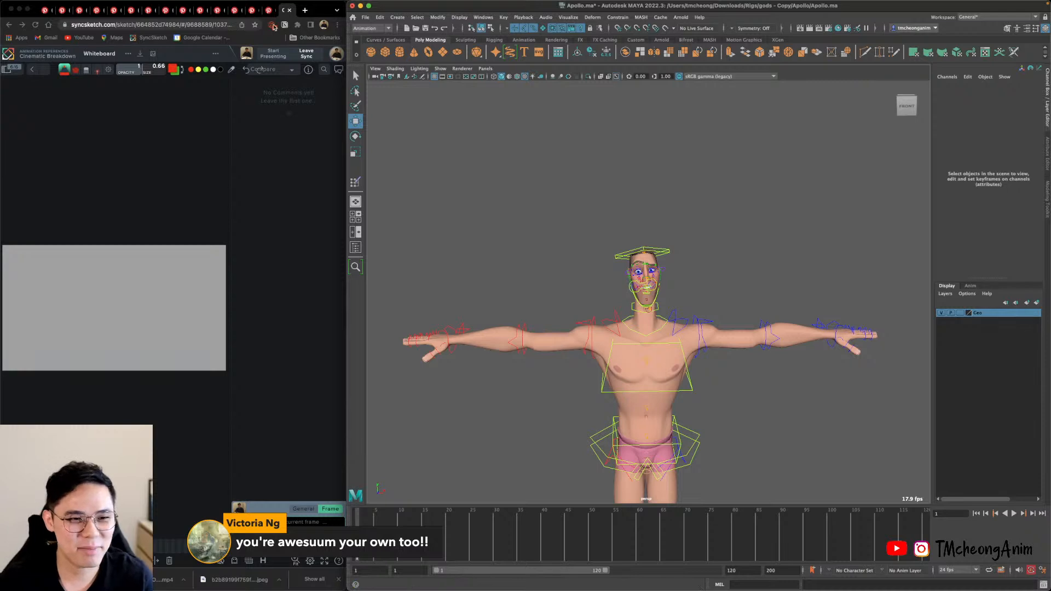
Show the Pinterest phone-pose reference in the browser, narrow the browser slightly and widen Maya to meet it.
click(82, 37)
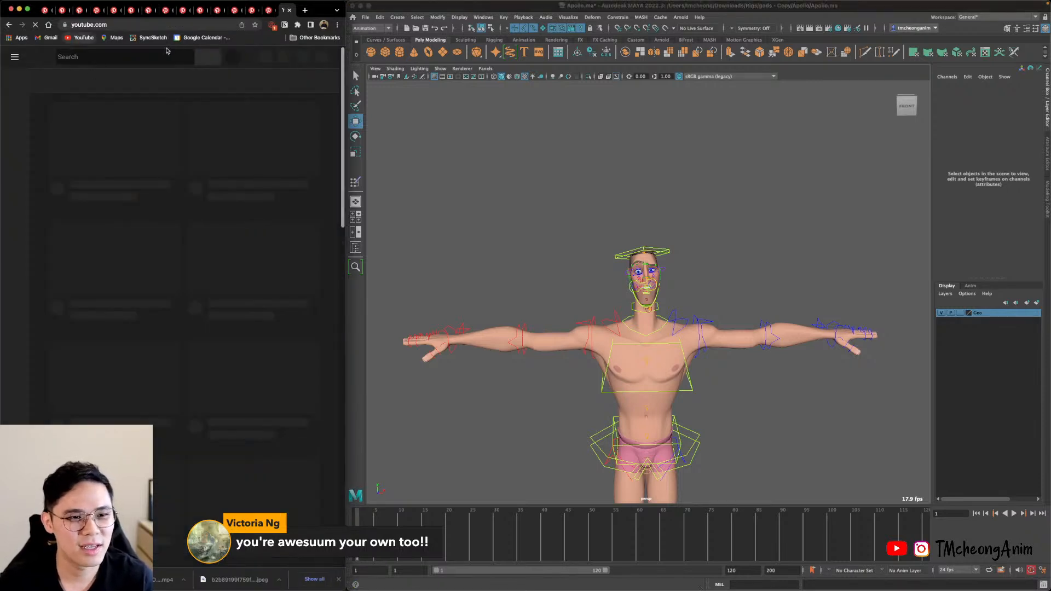
click(8, 25)
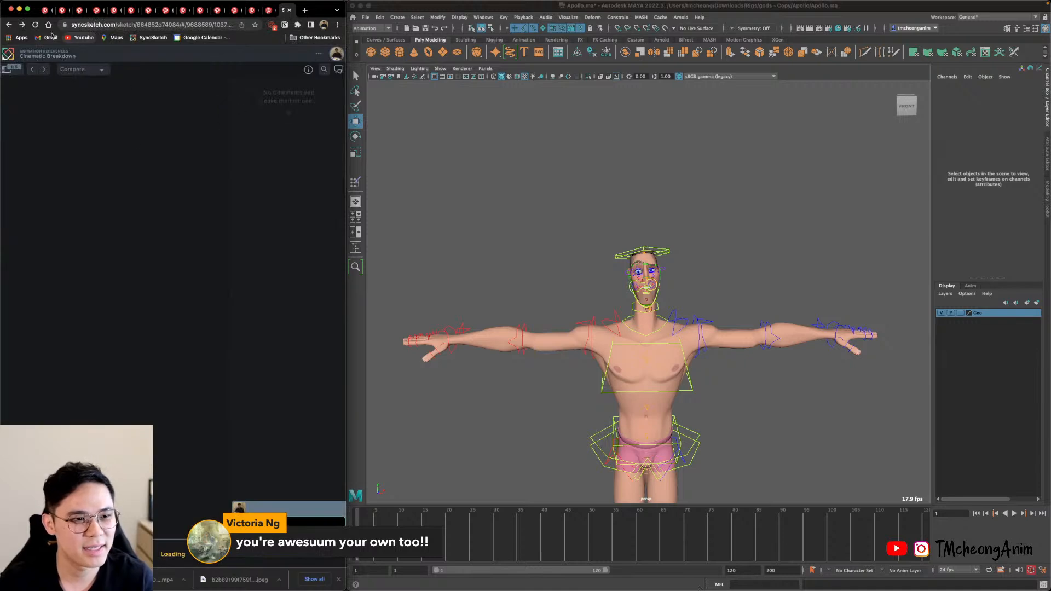
click(44, 11)
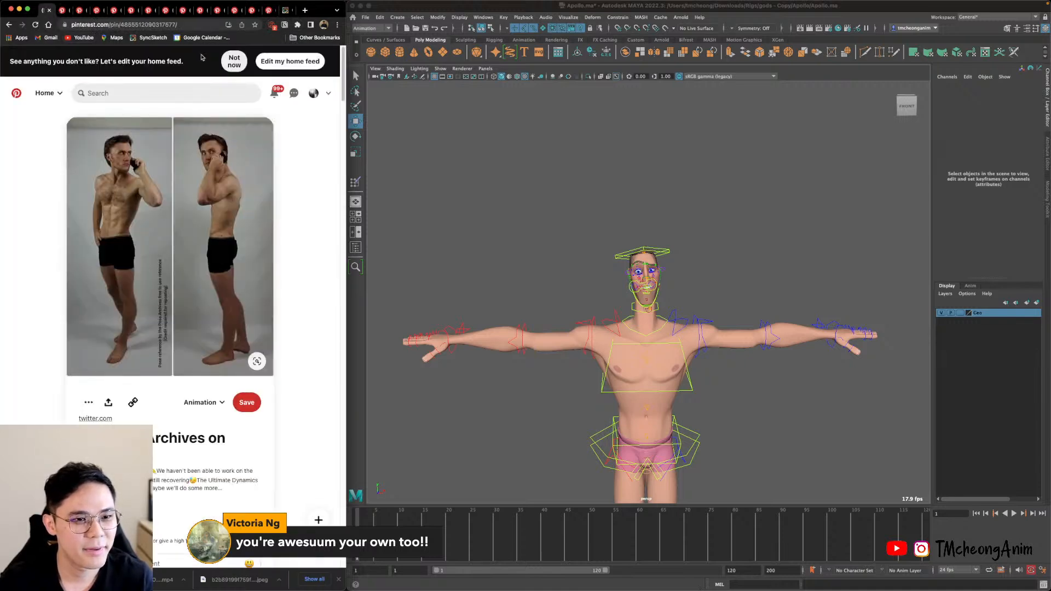
drag(346, 174, 331, 174)
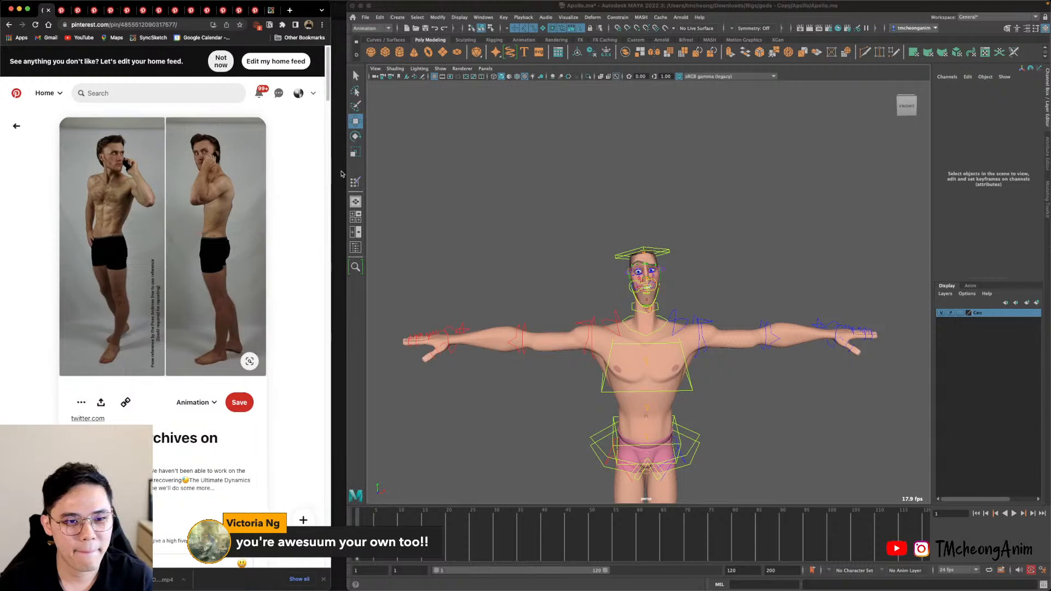
click(348, 160)
drag(341, 162, 327, 162)
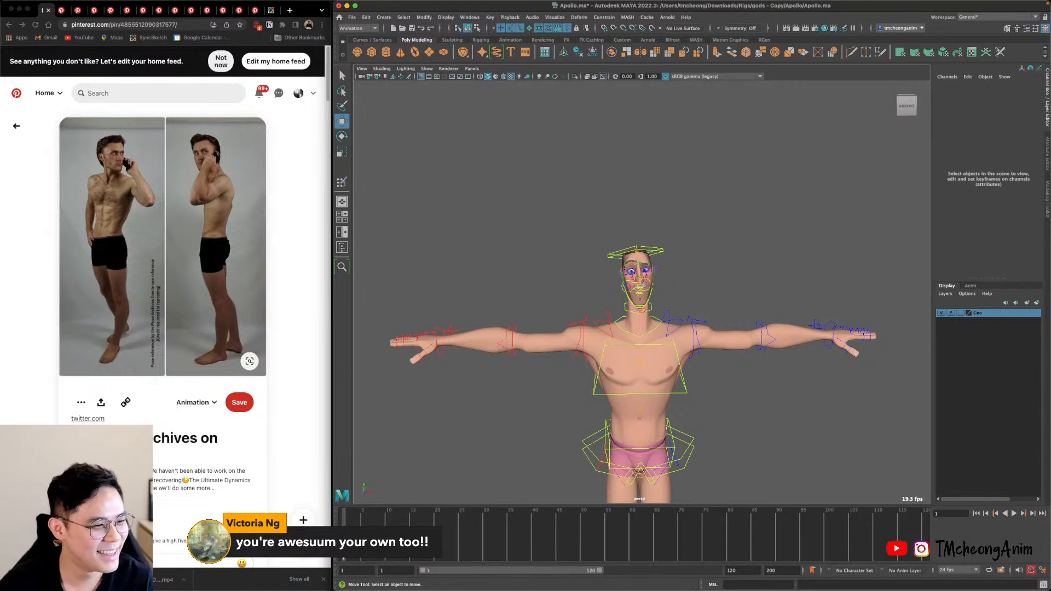
Switch to the browser and enlarge its window with the Pinterest references to fill the screen.
click(541, 117)
click(299, 15)
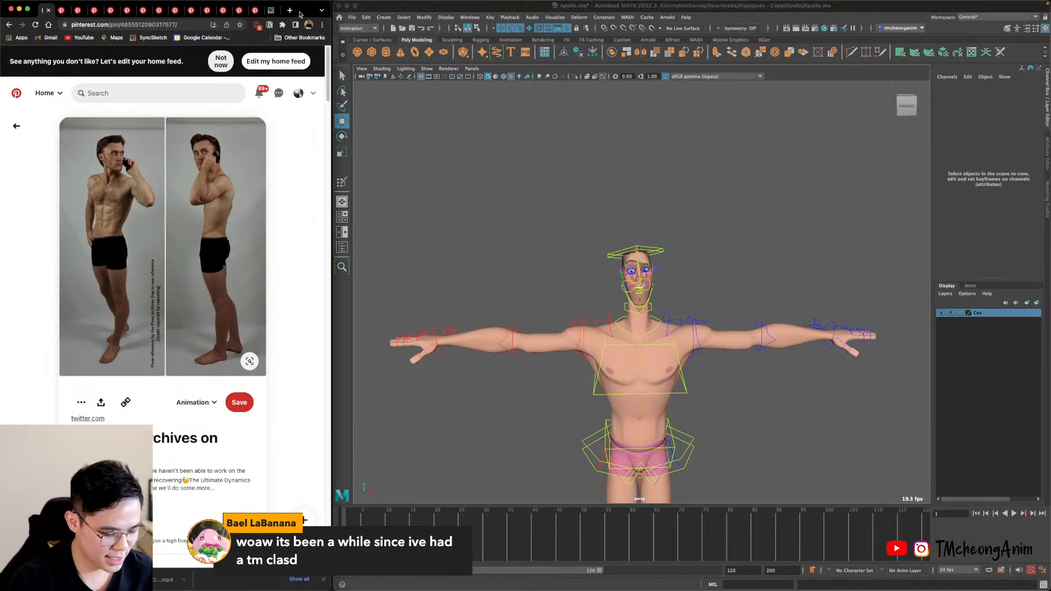
double_click(299, 16)
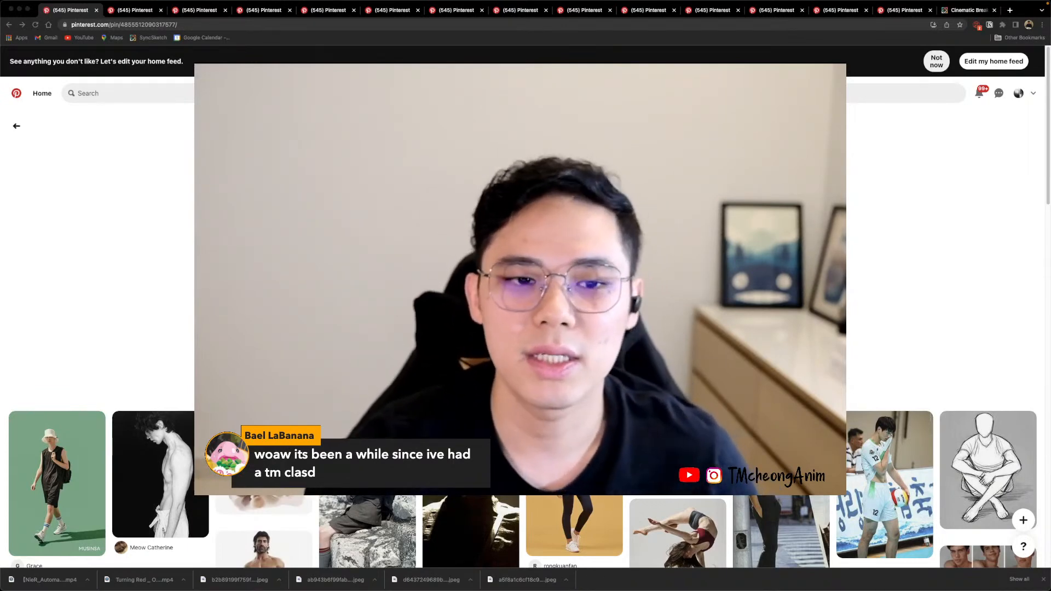
key(ctrl+Up)
key(ctrl+Up)
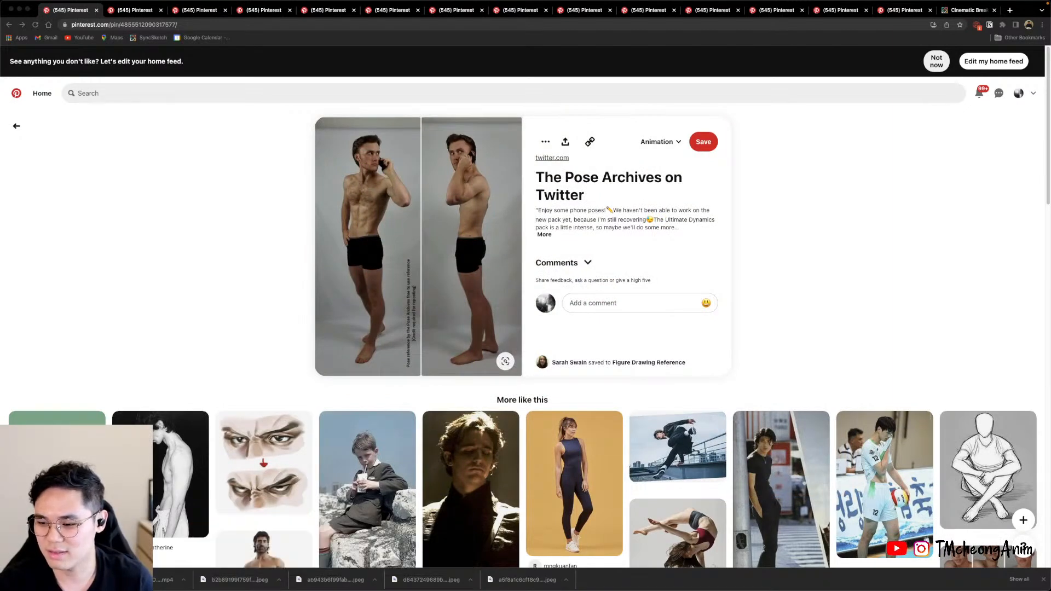
Review the drawn action-pose pins and move the Pose Archives phone-pose tab behind them.
click(129, 13)
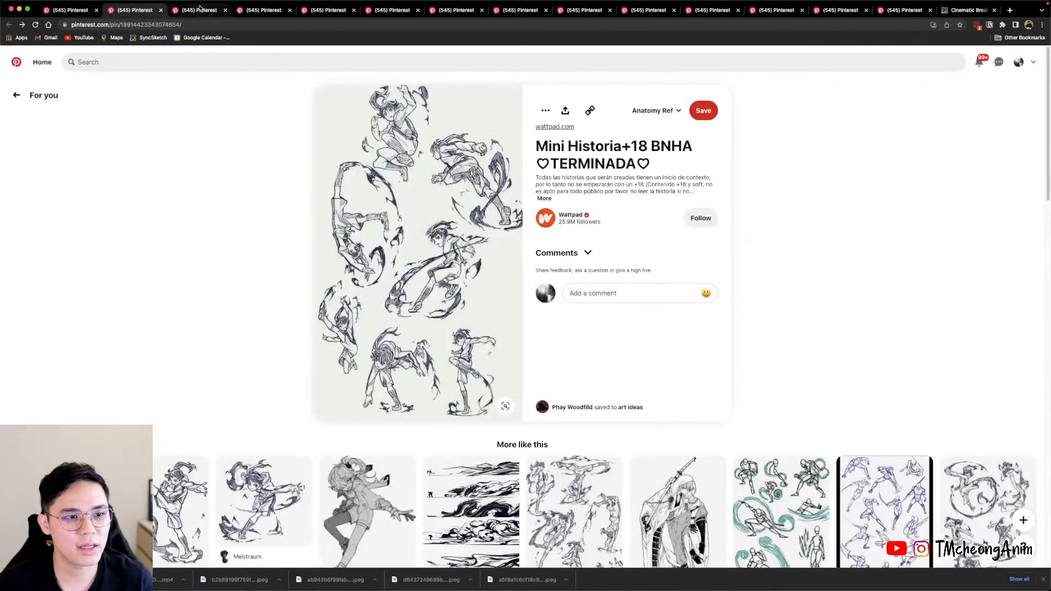
click(218, 11)
click(257, 9)
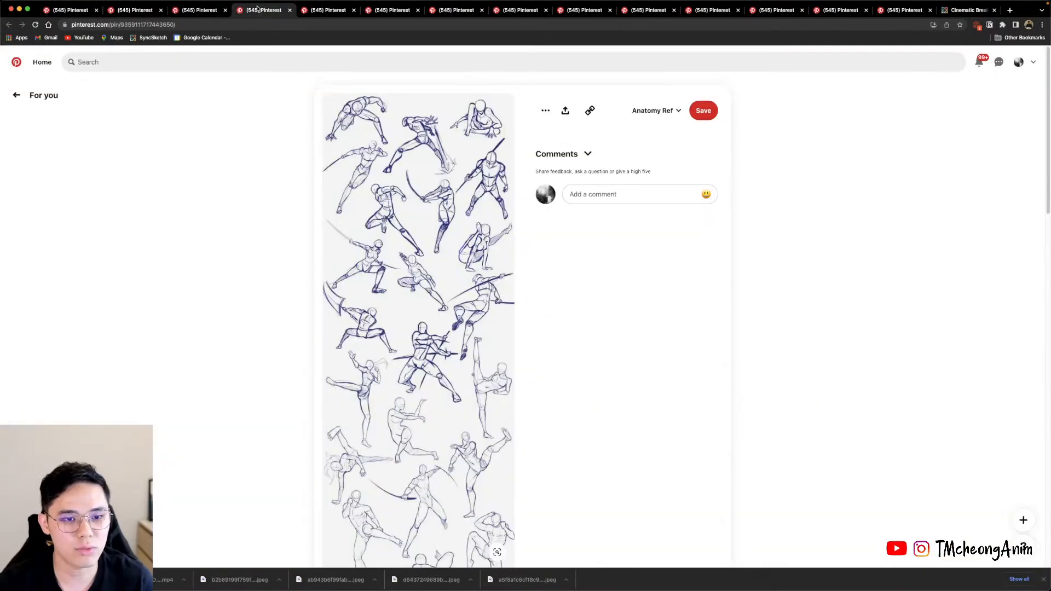
click(328, 10)
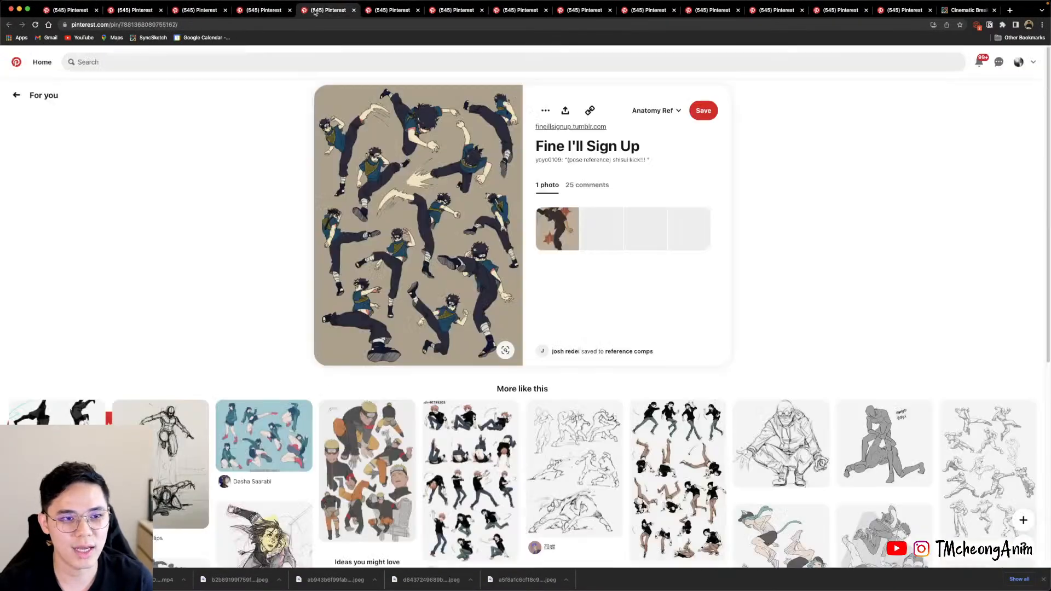
drag(265, 14, 322, 15)
Look through the drawn action-pose pins and return to the Pose Archives phone-pose pin.
click(90, 10)
click(139, 10)
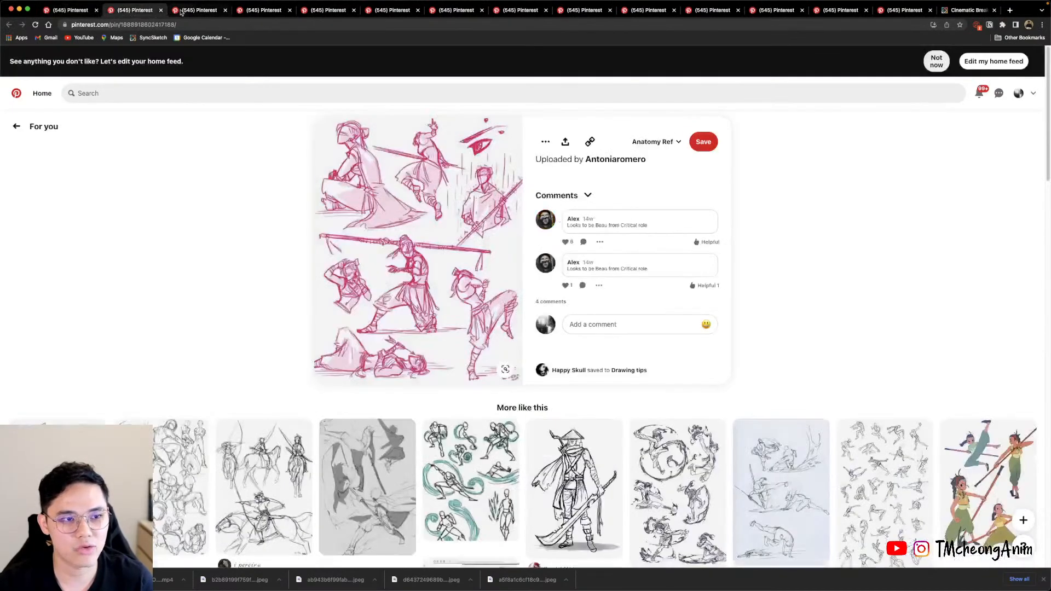
click(192, 10)
click(263, 10)
click(321, 11)
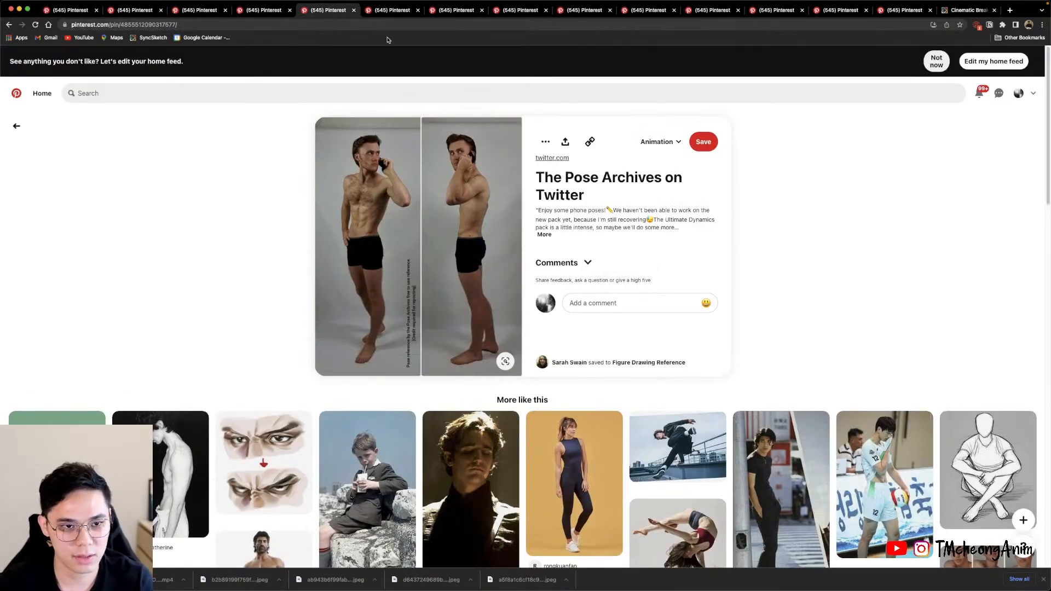
Review the photo pose pins of the shouting man, the two standing fashion models and the crouching athlete.
click(389, 10)
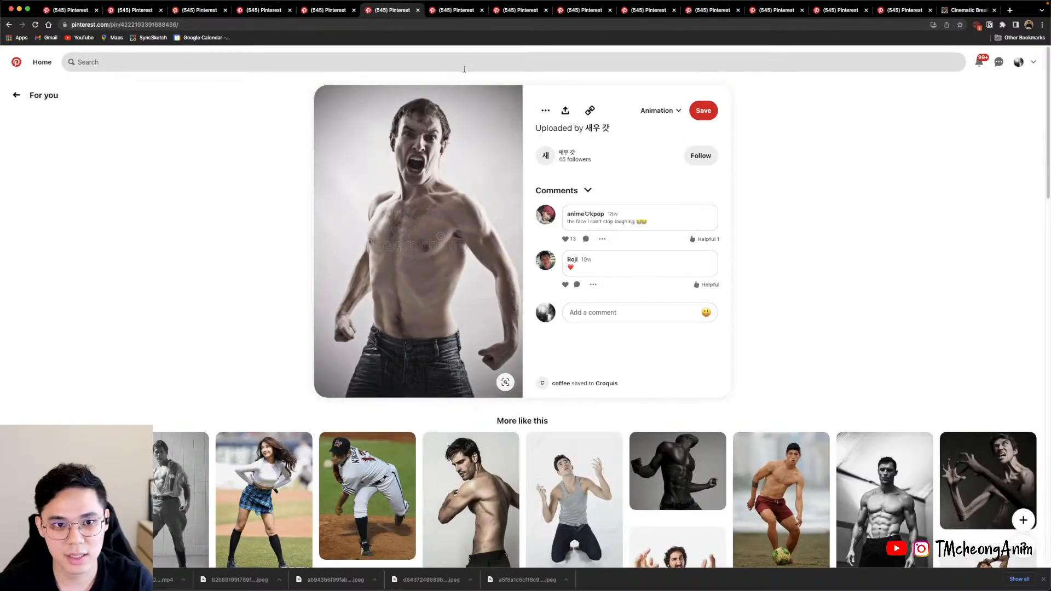
click(455, 11)
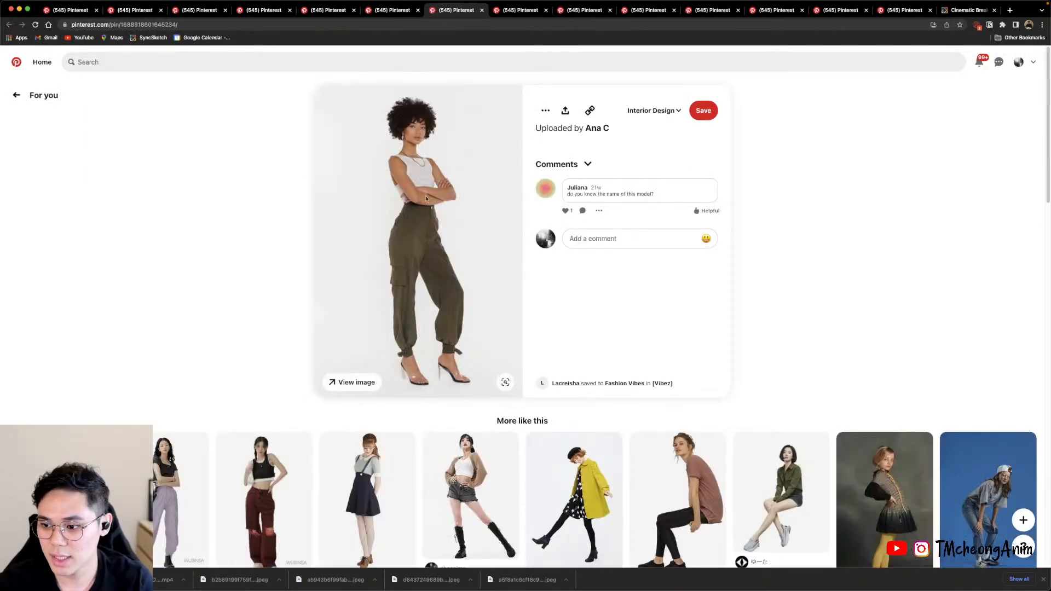
click(520, 11)
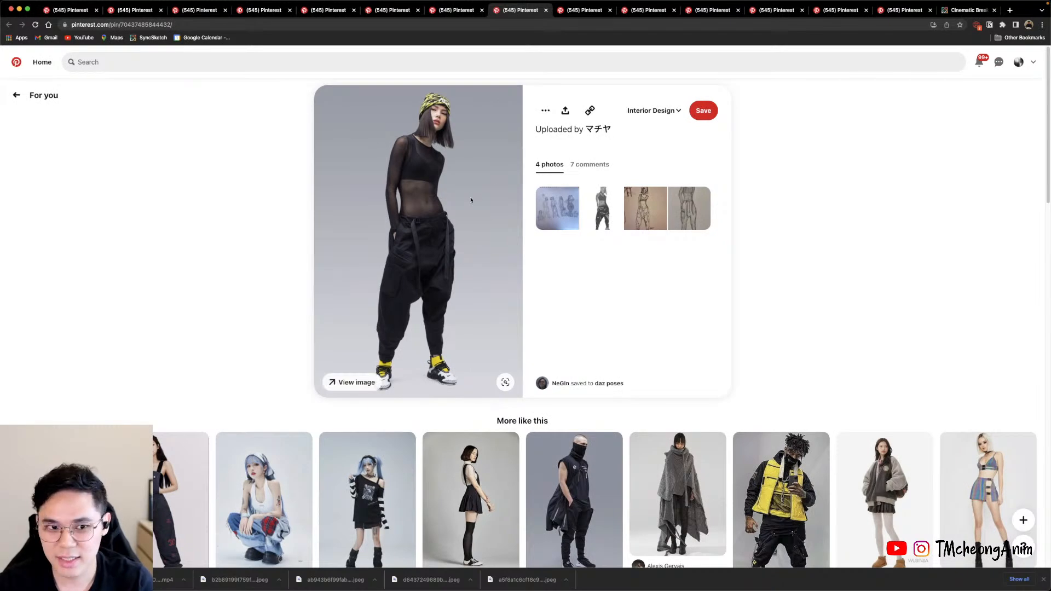
click(593, 15)
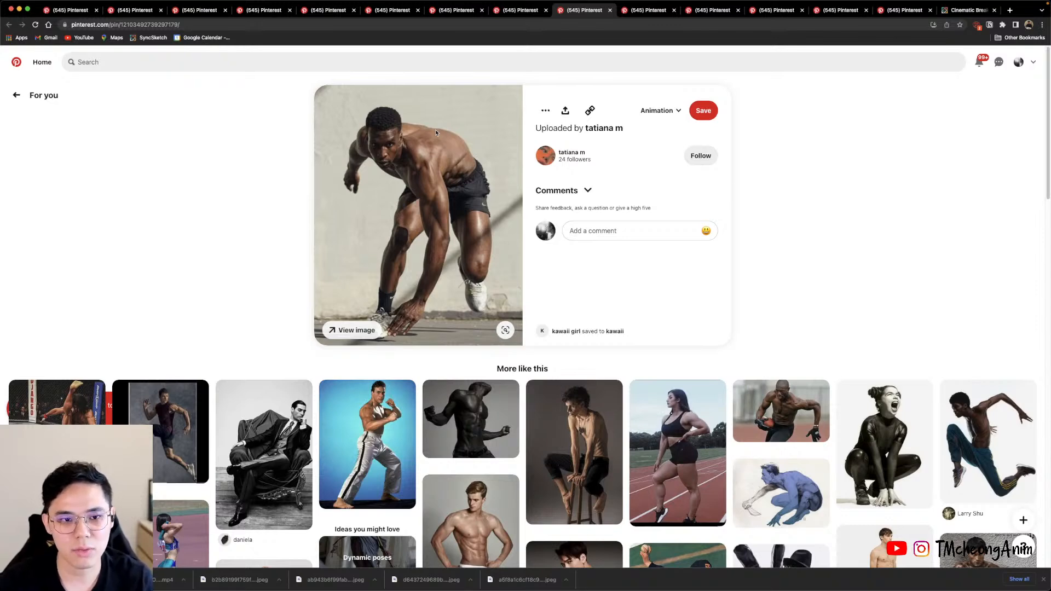
Close the "Dynamic action poses reference" search results tab and show the group action comic team pose pin.
click(638, 15)
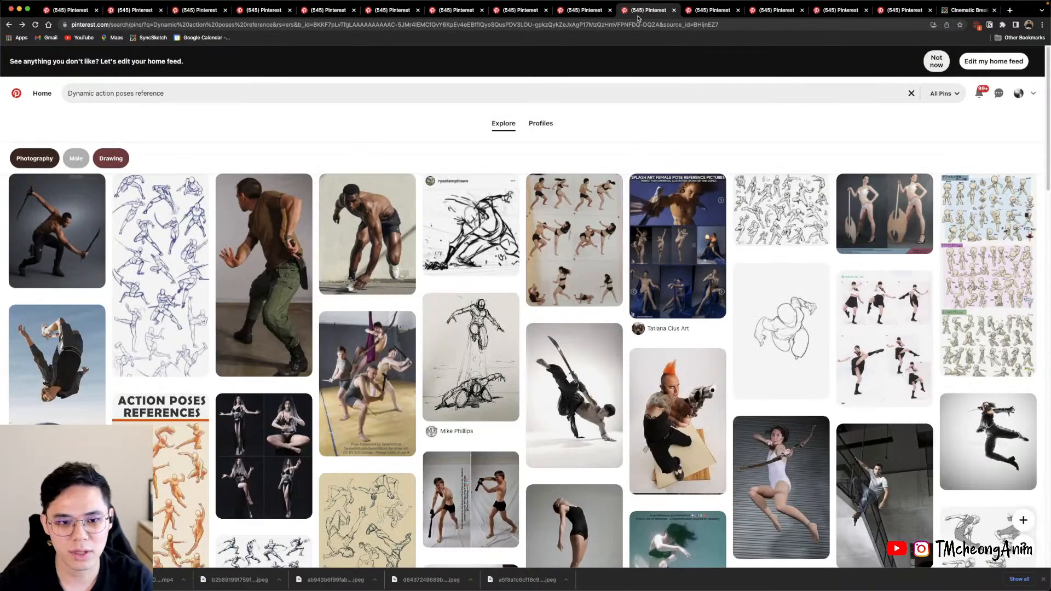
click(701, 14)
click(668, 12)
click(674, 11)
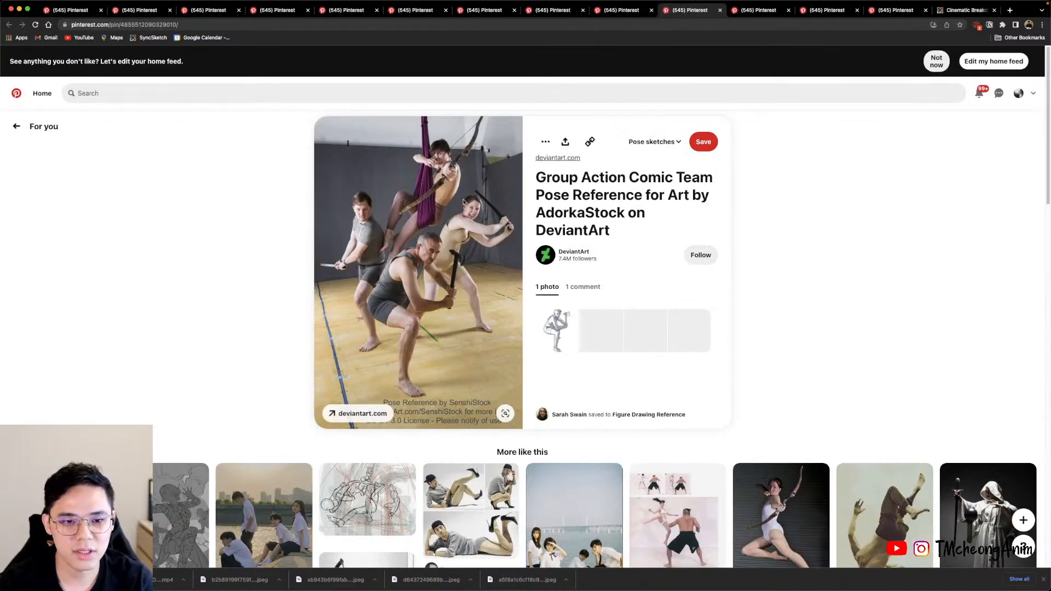
Review the fighting-style kick, hip hop dance and sprinting woman pose pins.
click(769, 12)
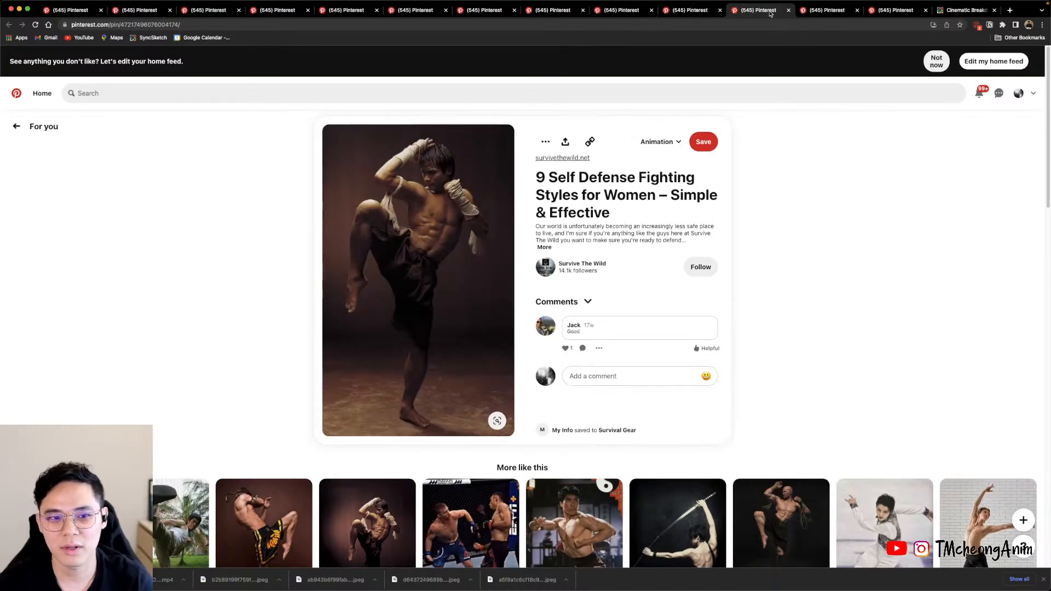
click(827, 9)
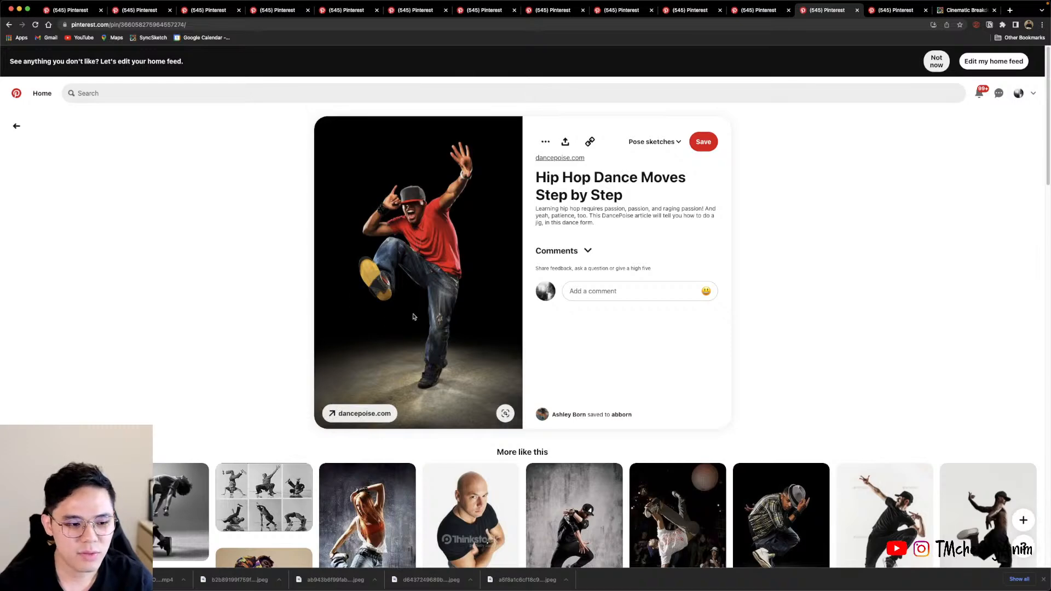
click(894, 11)
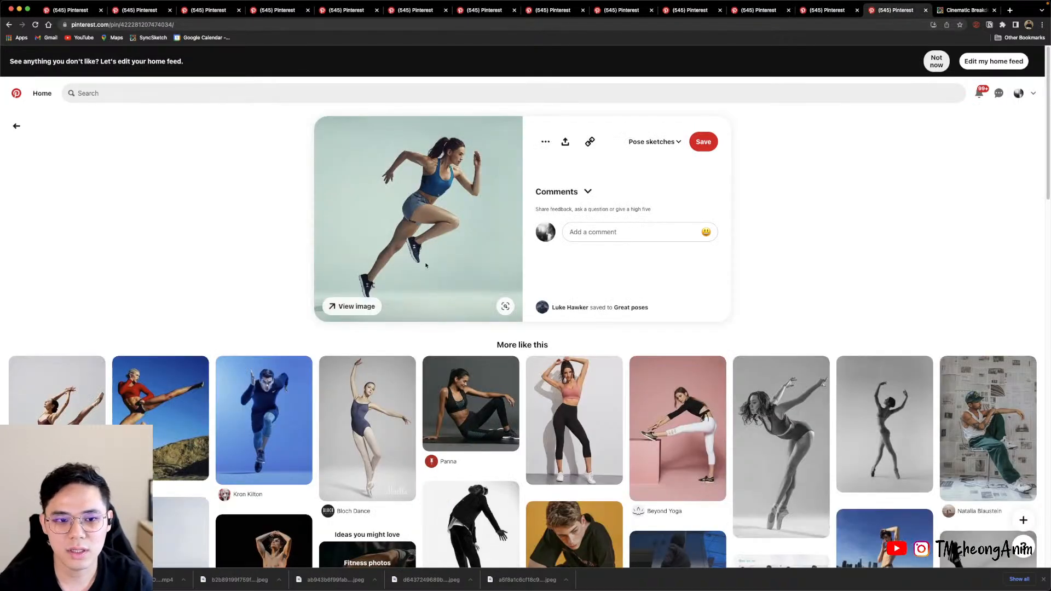
Show the Cinematic Breakdown review's media list in SyncSketch and view the Turning Red trailer and the Arcane Vi vs. Sevika bar fight.
click(953, 11)
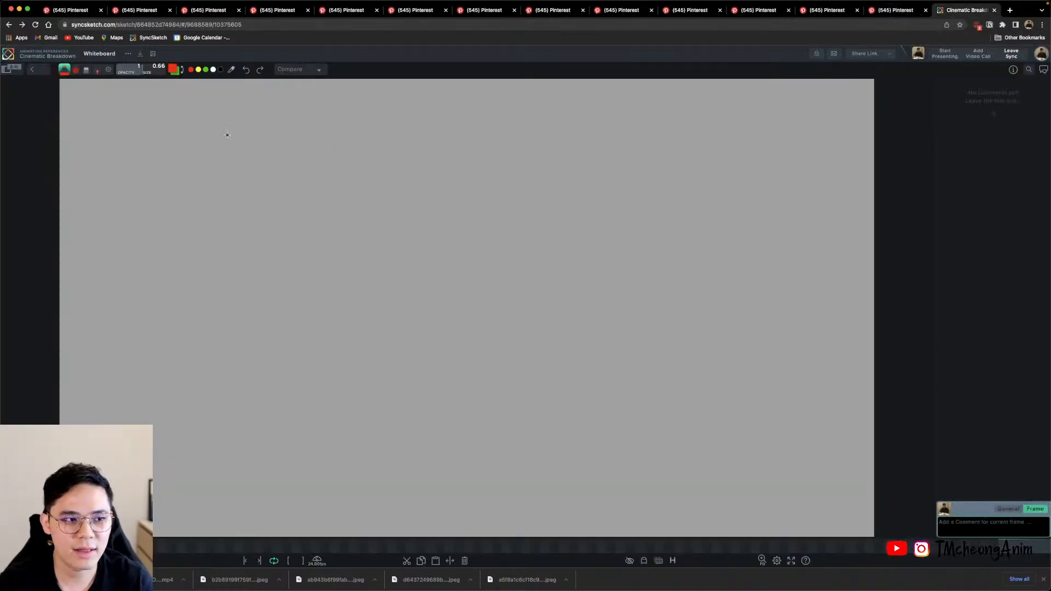
click(8, 69)
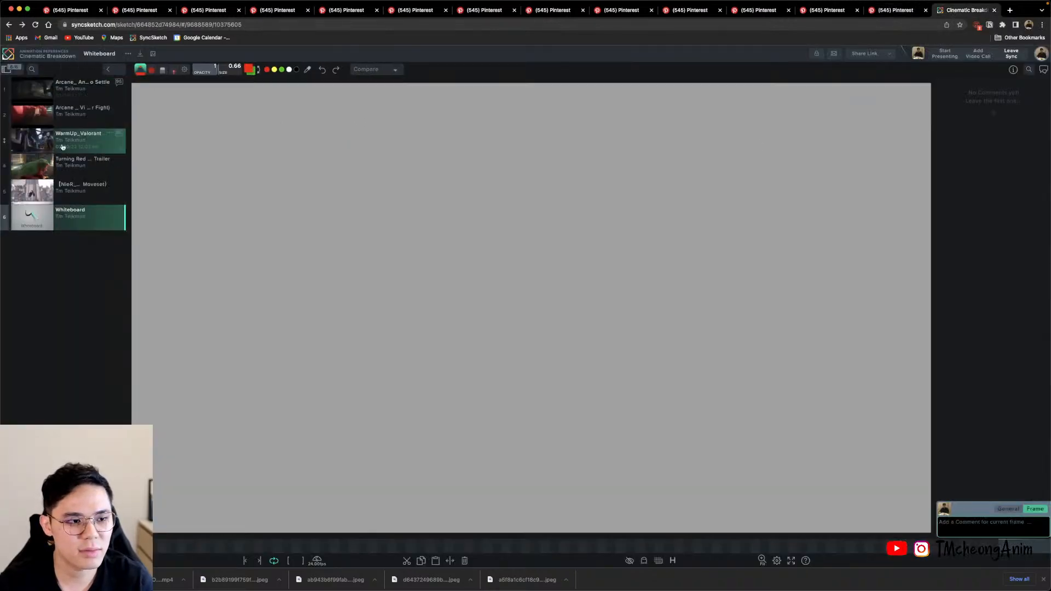
click(79, 164)
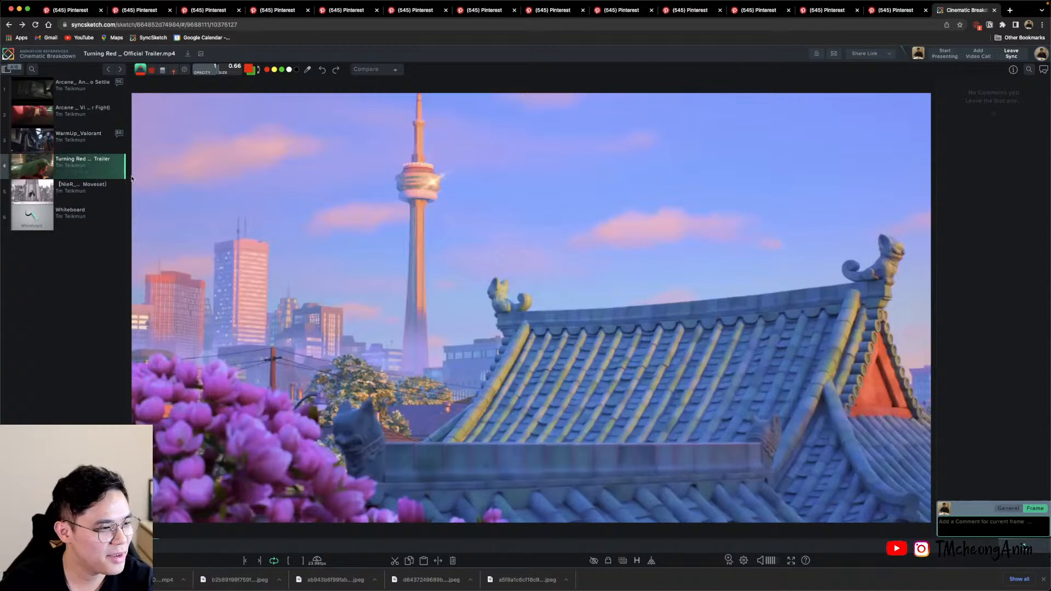
click(82, 112)
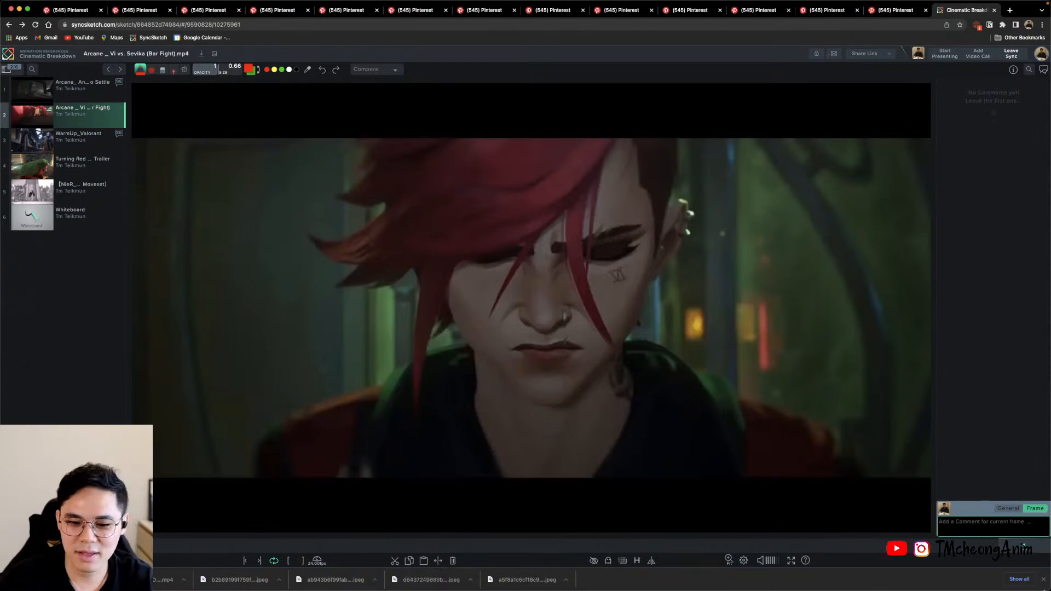
Switch to the narrow browser window with the Croquis Cafe photos and look through its action and sword poses.
key(ctrl+Up)
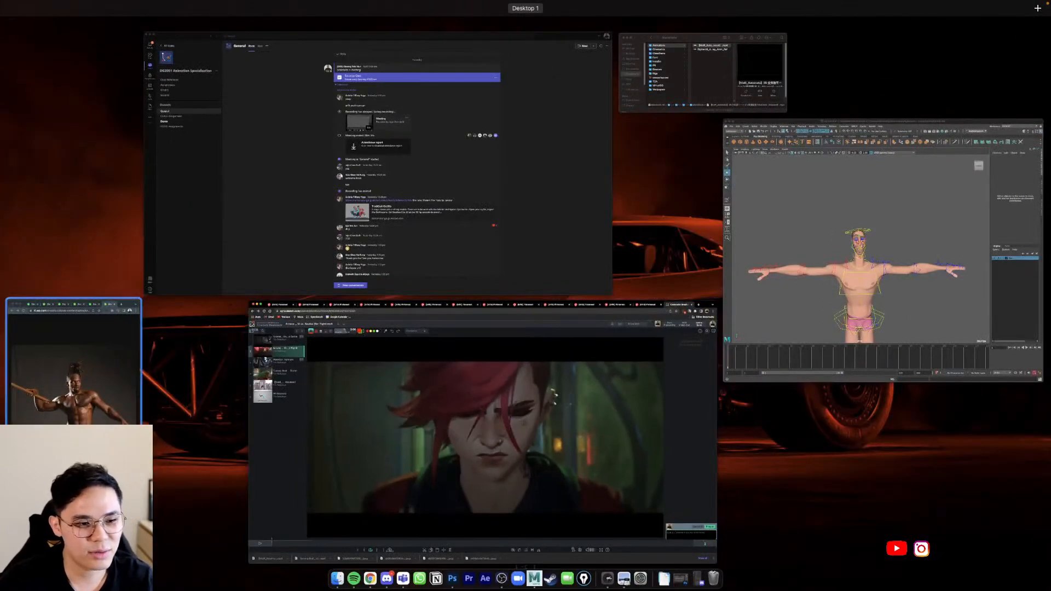
click(110, 377)
click(194, 12)
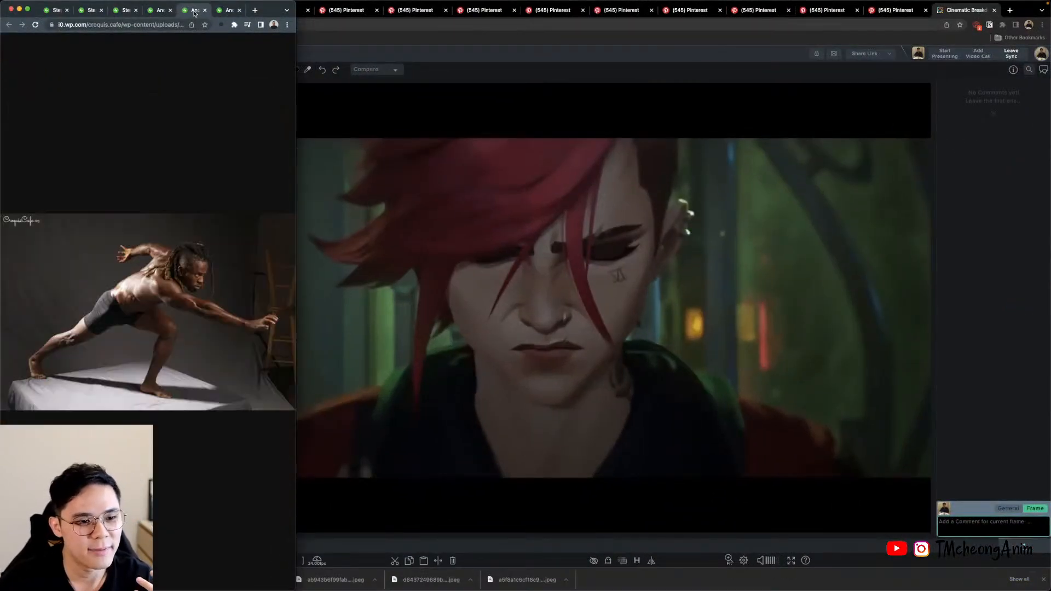
click(161, 11)
click(126, 11)
click(91, 11)
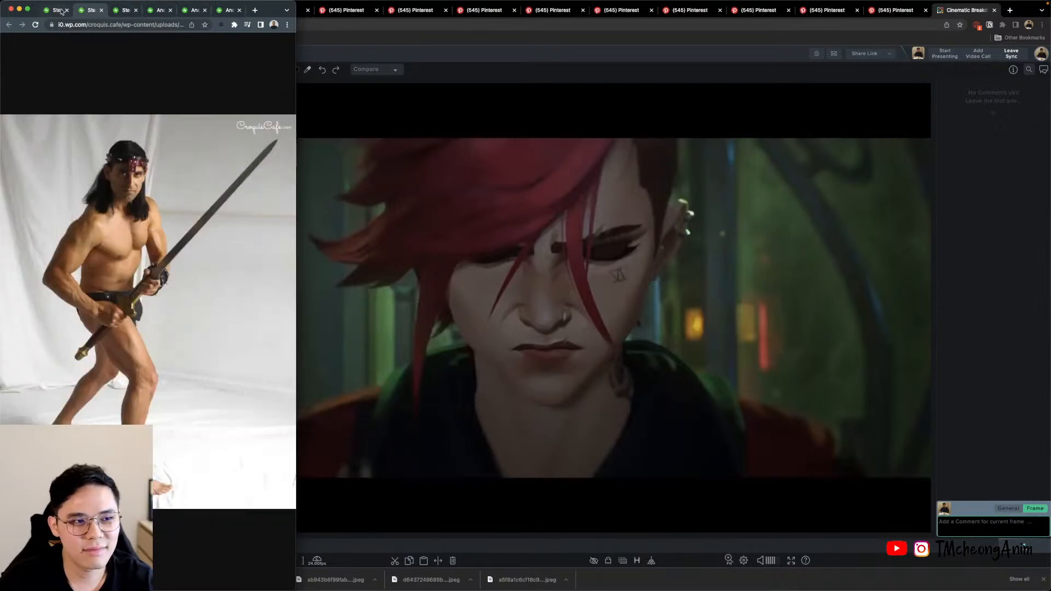
click(56, 11)
click(93, 12)
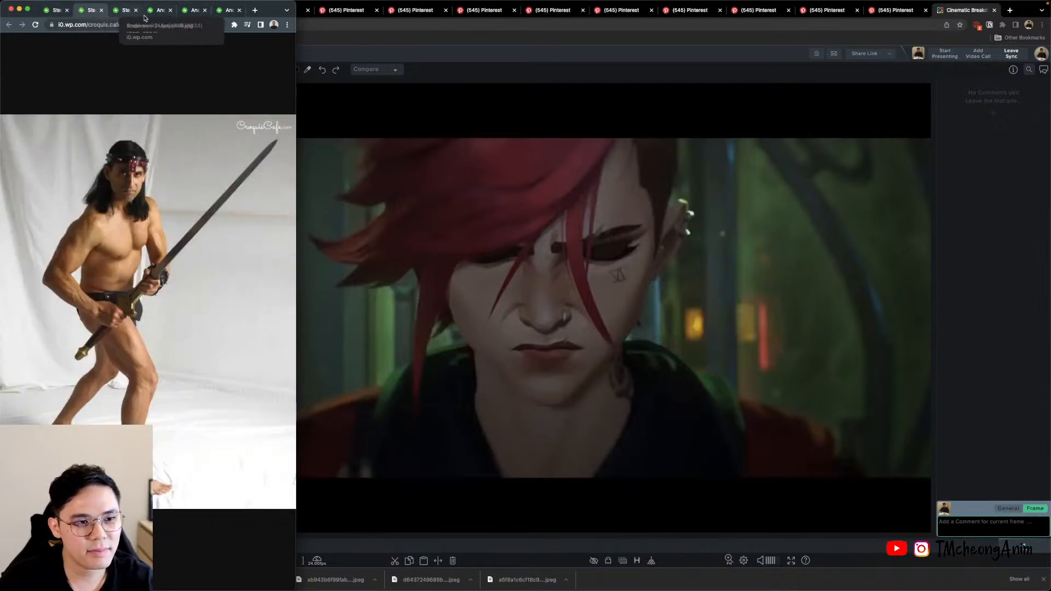
click(50, 11)
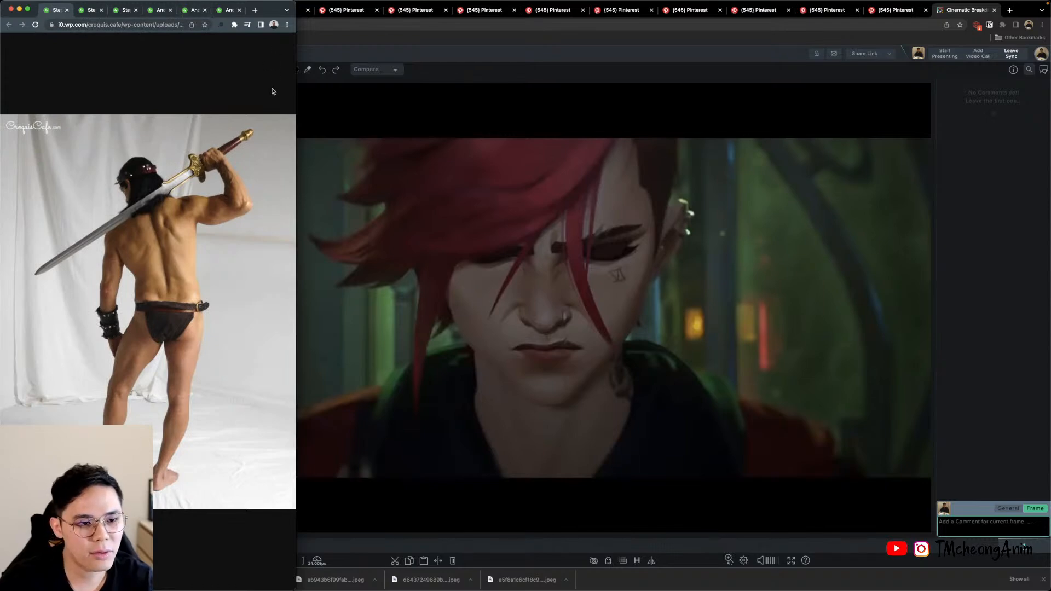
Widen the Croquis Cafe window to about half the screen and compare its sword, fighting-stance and lunging poses.
drag(296, 109, 498, 109)
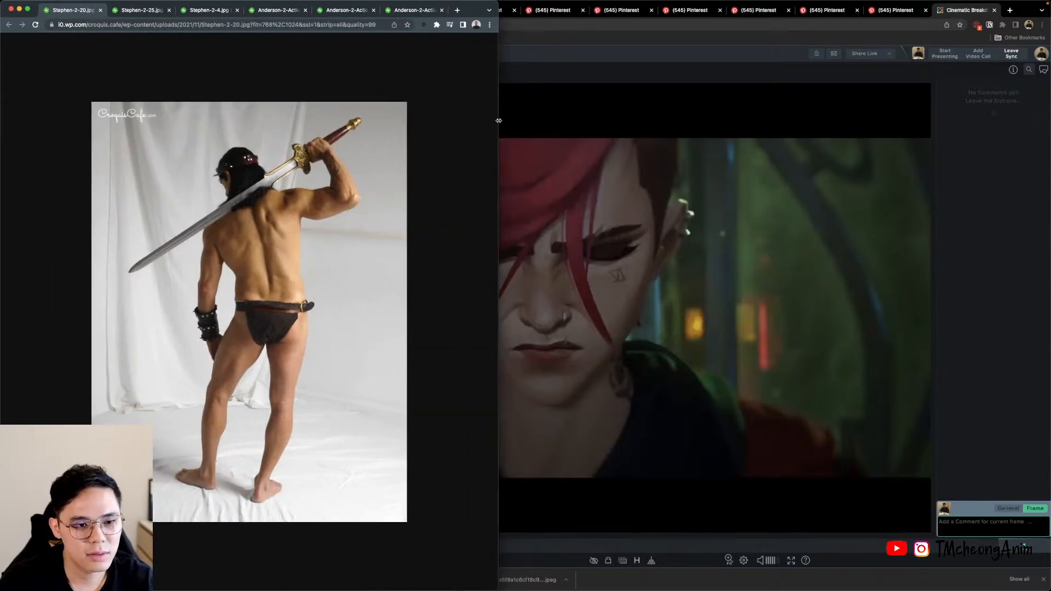
click(132, 9)
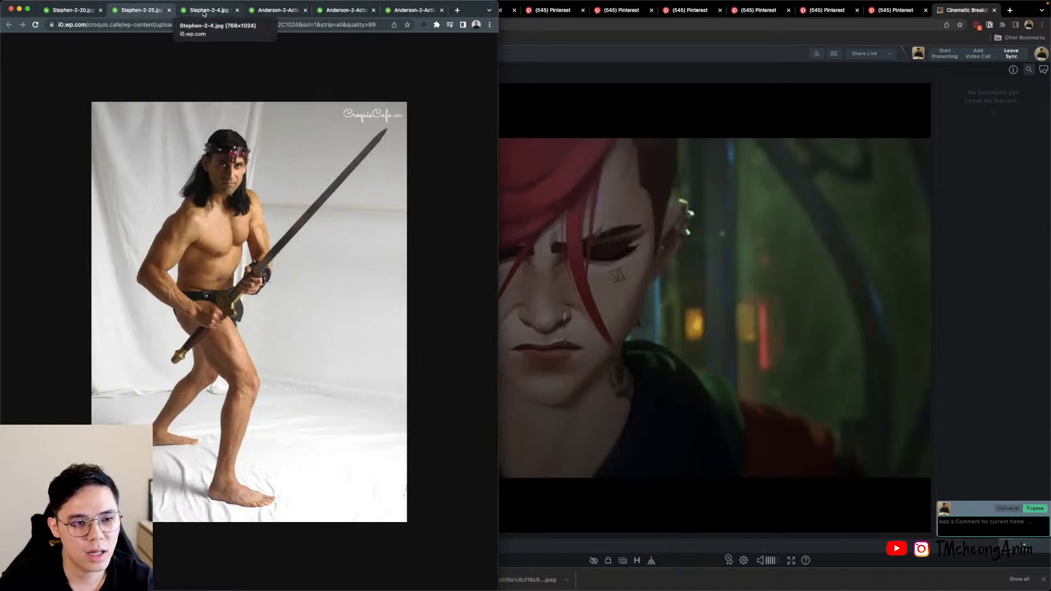
click(279, 11)
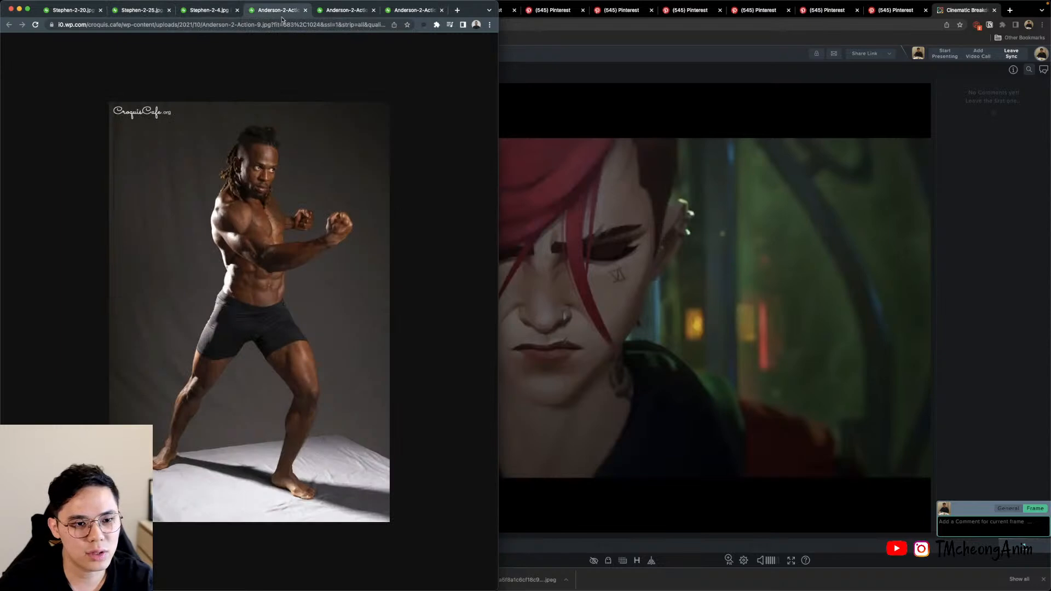
click(345, 13)
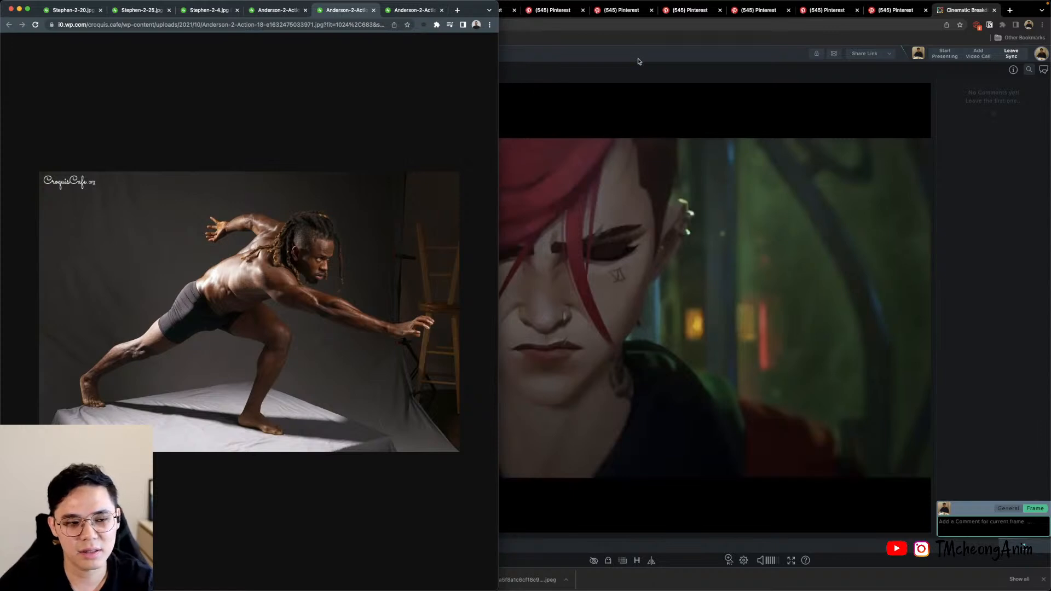
click(268, 14)
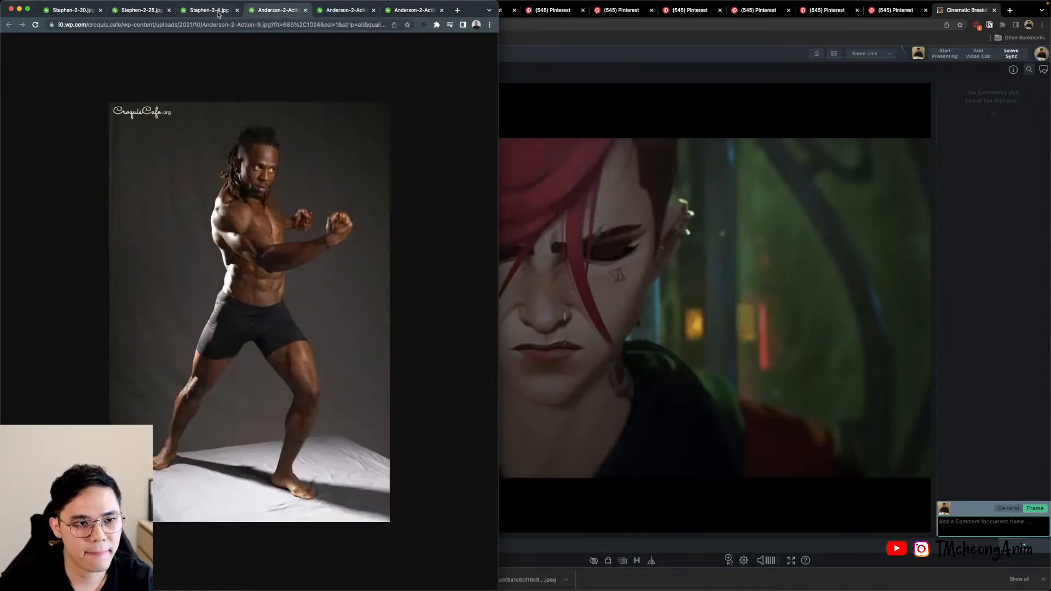
click(211, 13)
click(141, 14)
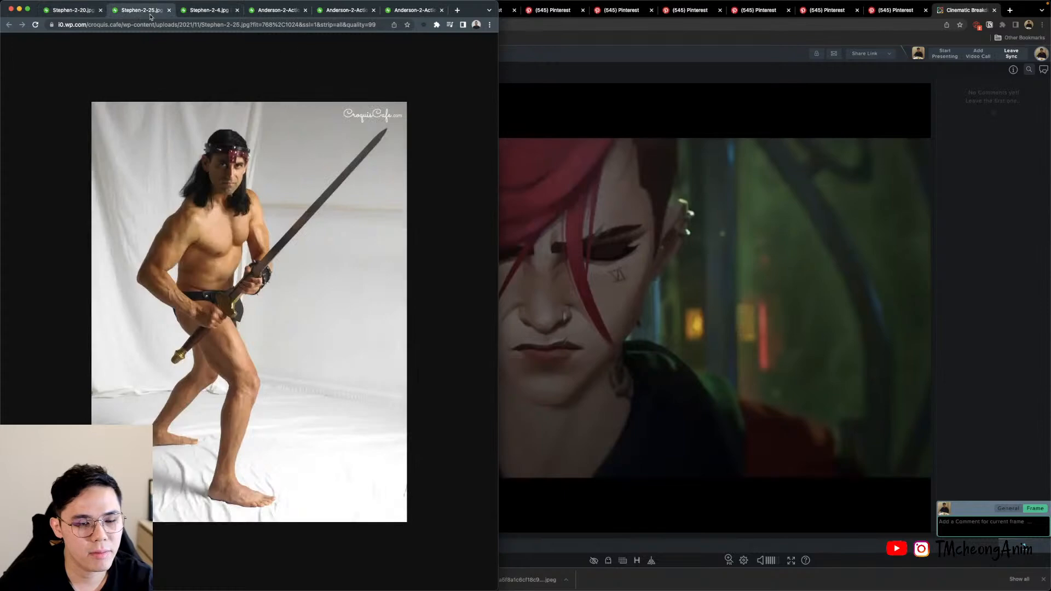
Return to the Pinterest window and compare the drawn and shouting-man pins with the Pose Archives phone-pose pin, ending on the latter.
click(599, 76)
click(132, 11)
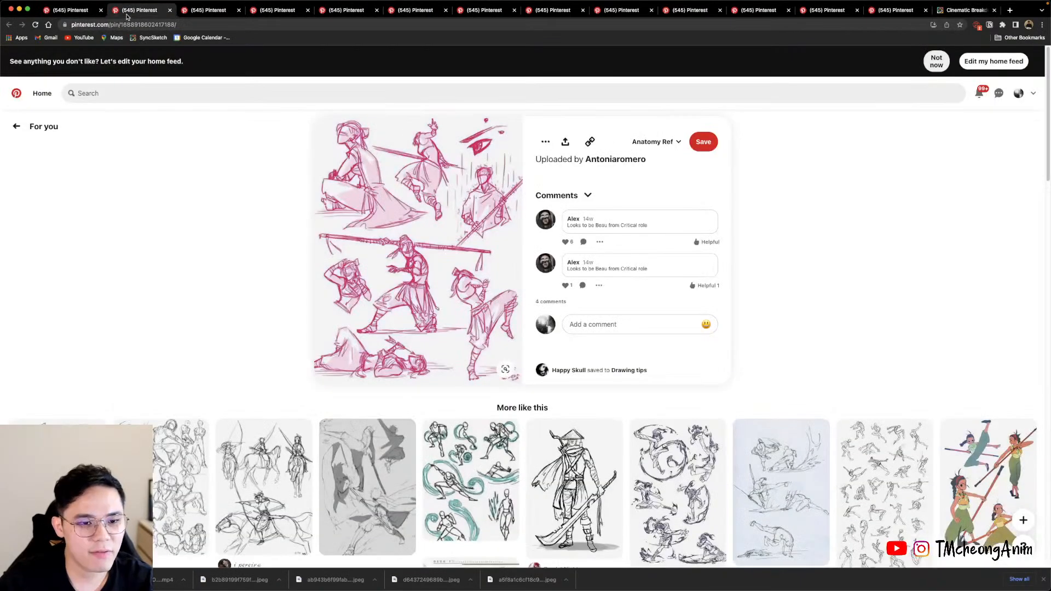
click(279, 11)
click(344, 11)
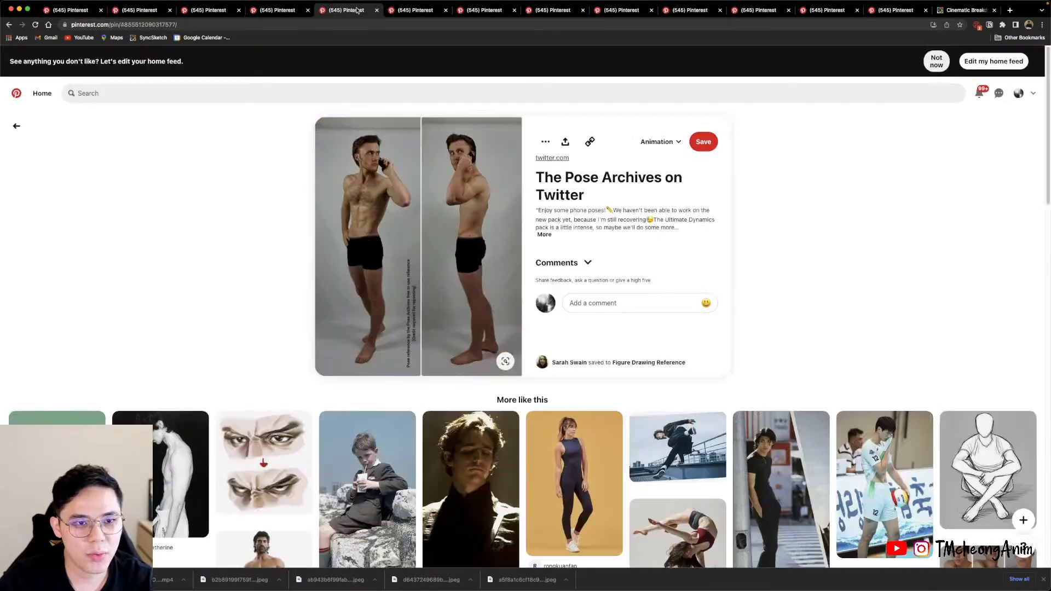
click(403, 12)
click(350, 12)
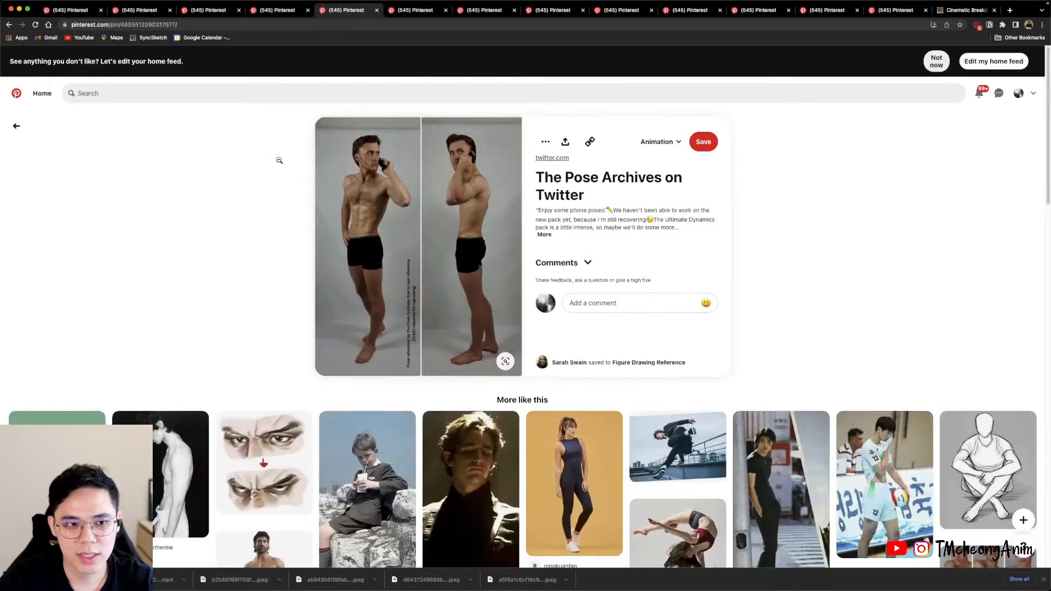
click(397, 18)
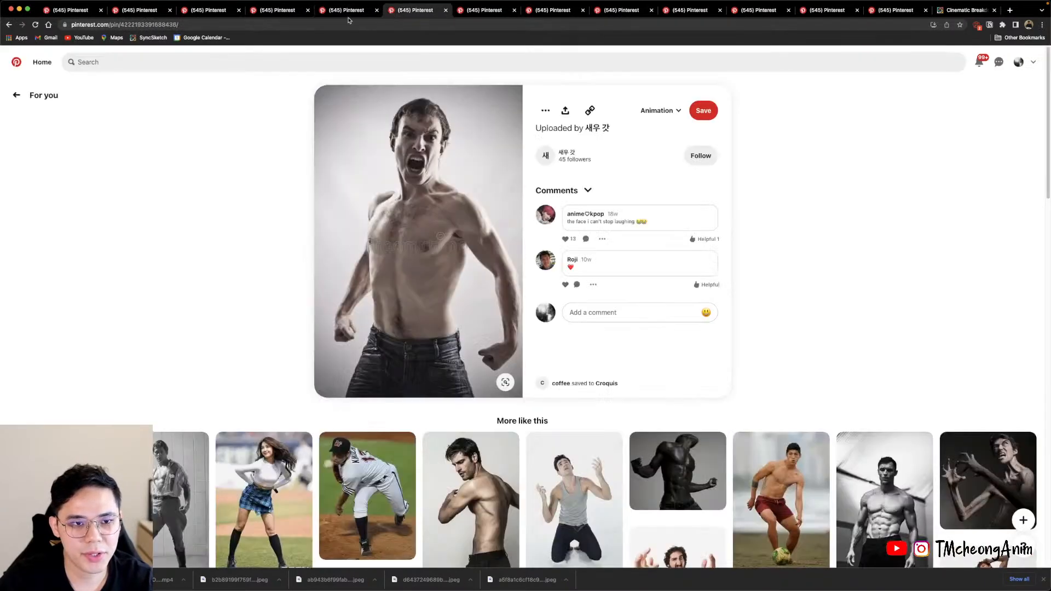
click(349, 13)
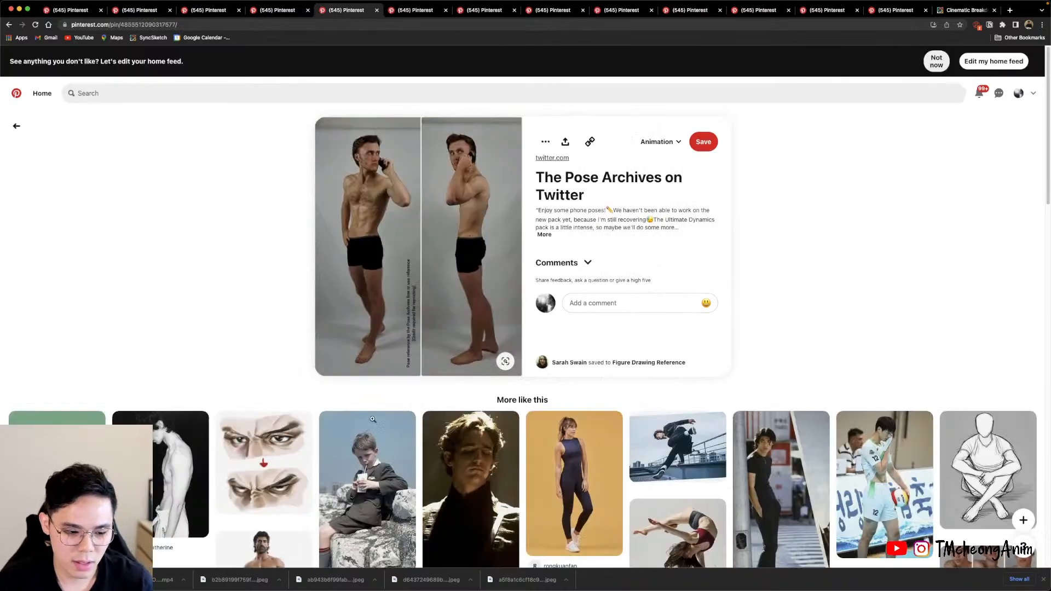
Switch to Epic Pen and activate its pen tool over the phone-pose reference.
mouse_move(581, 588)
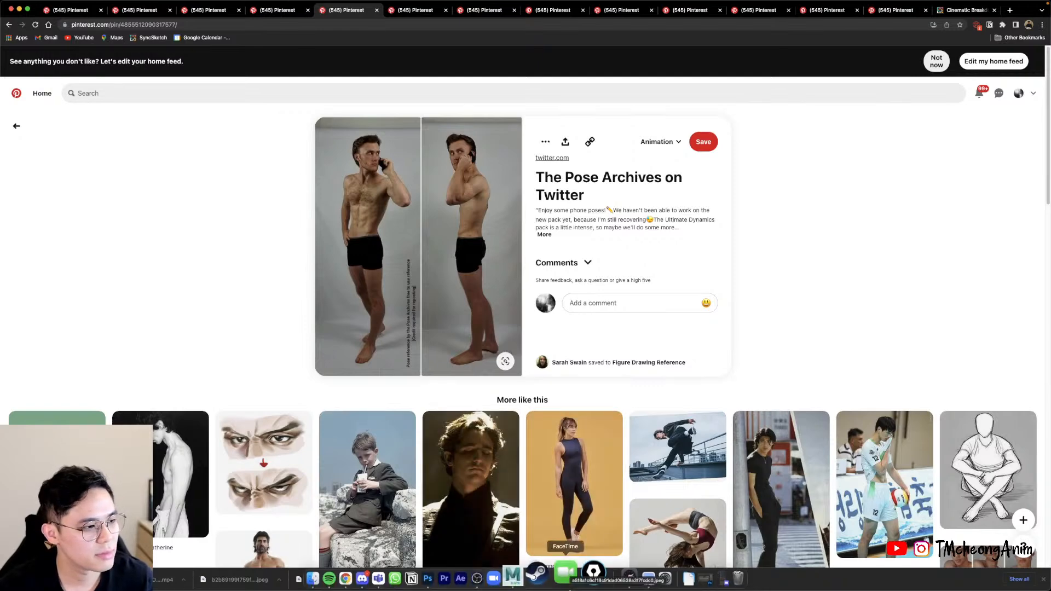
click(583, 572)
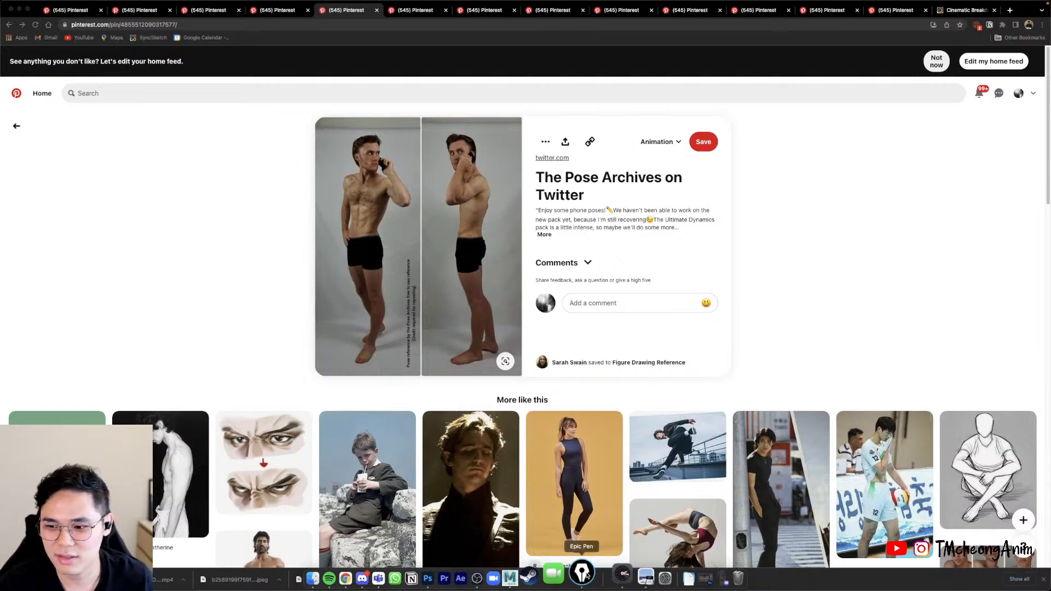
click(582, 573)
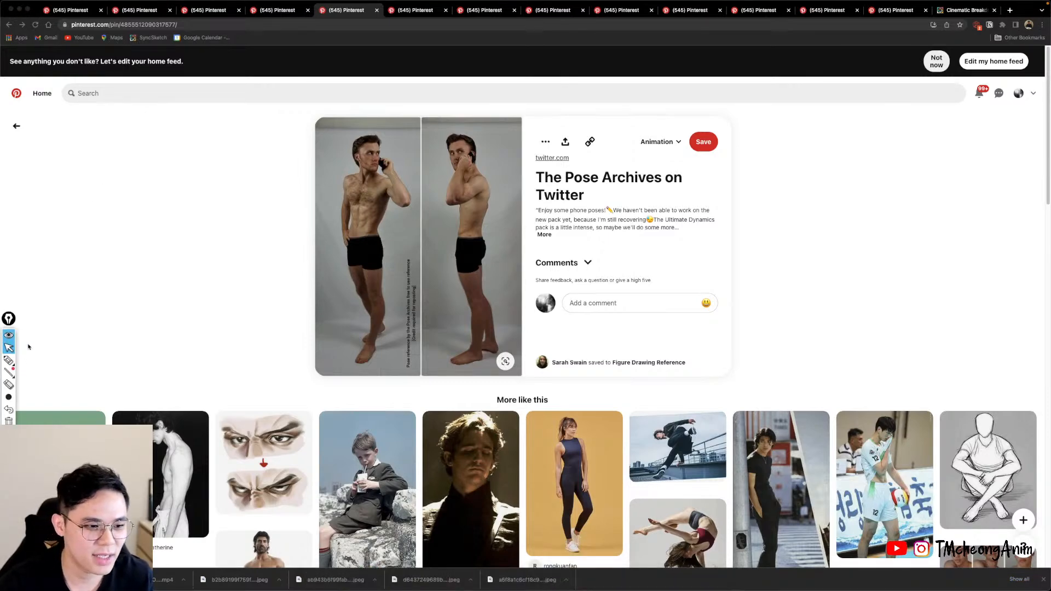
click(9, 360)
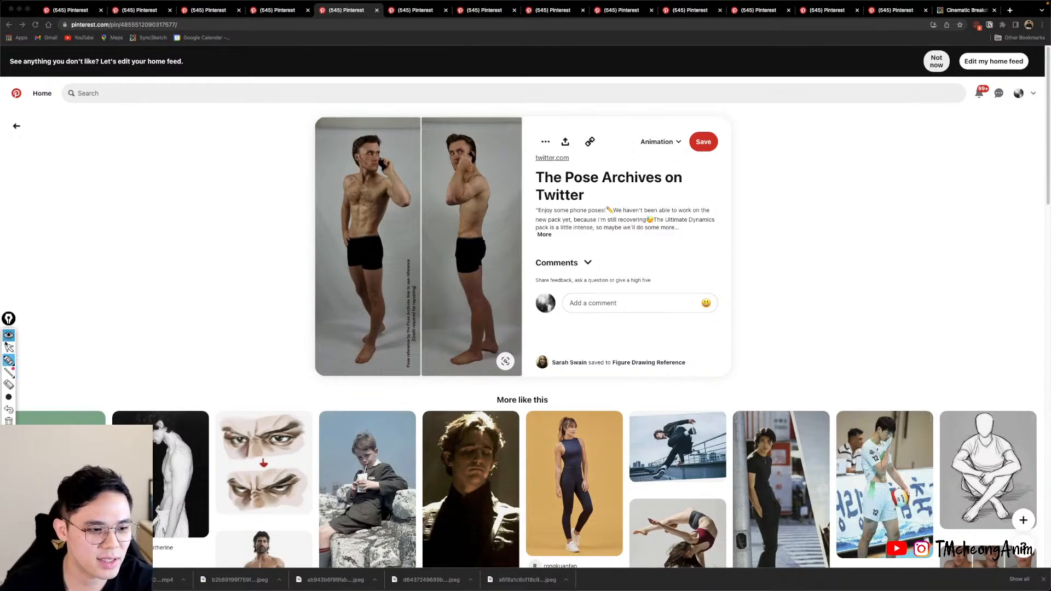
Deactivate the pen and look through the neighbouring Pinterest pins, ending on the standing woman in a yellow headwrap and black clothes.
click(8, 347)
click(408, 10)
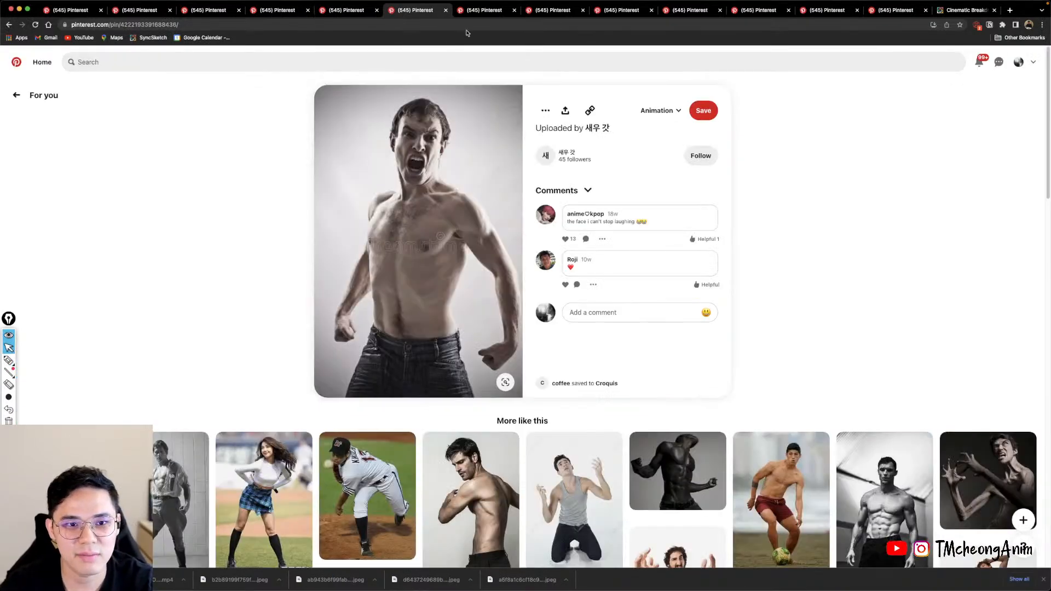
click(488, 17)
click(541, 15)
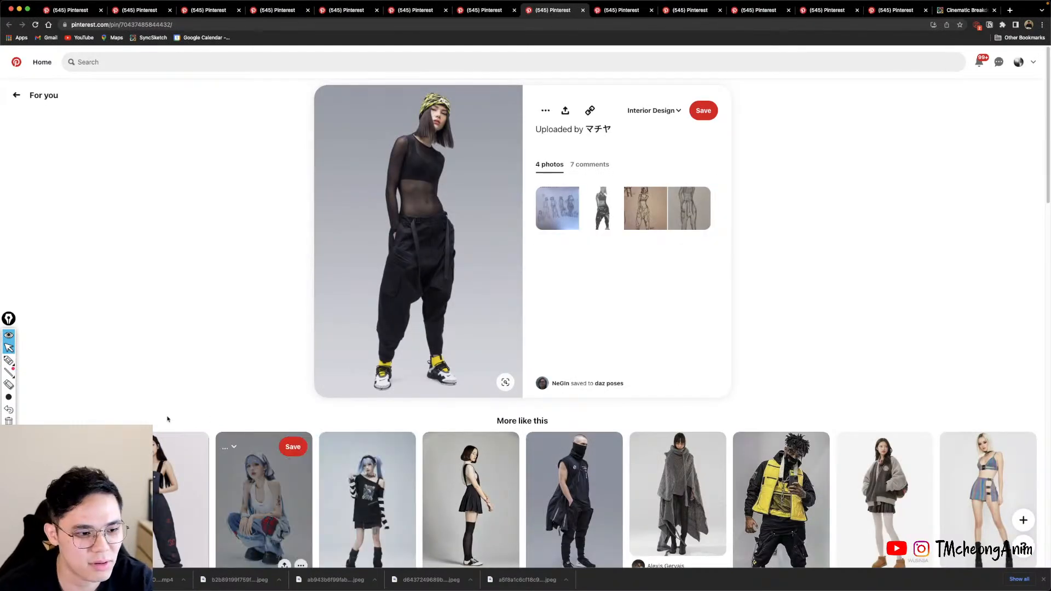
Outline the standing woman with the pen, add an arrow and scribble over her face, and clear all these marks.
click(9, 360)
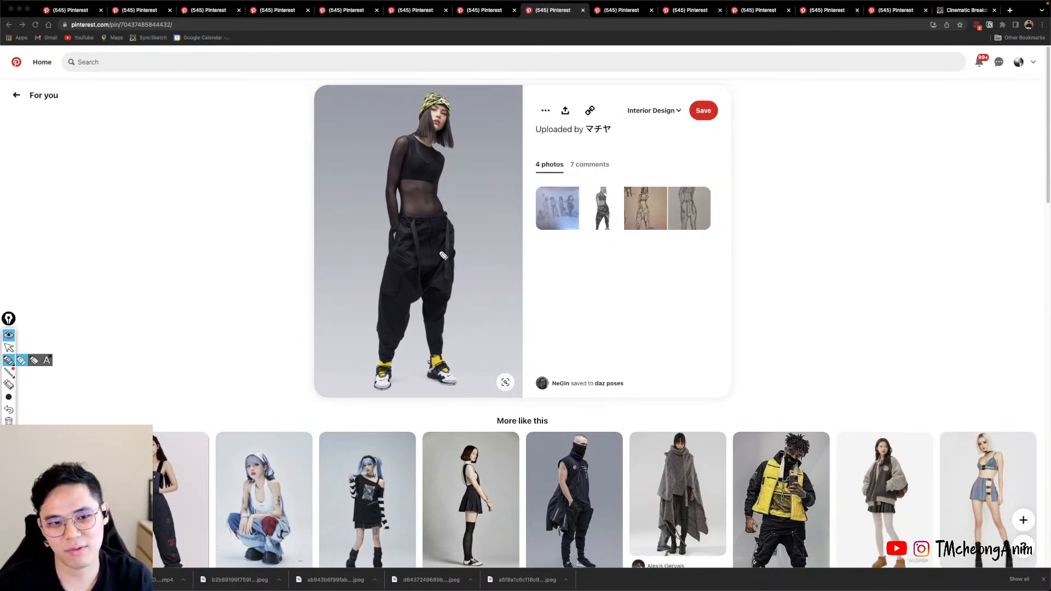
mouse_move(411, 96)
mouse_down()
mouse_move(366, 241)
mouse_move(357, 372)
mouse_move(431, 406)
mouse_move(472, 382)
mouse_move(466, 93)
mouse_move(411, 99)
mouse_up()
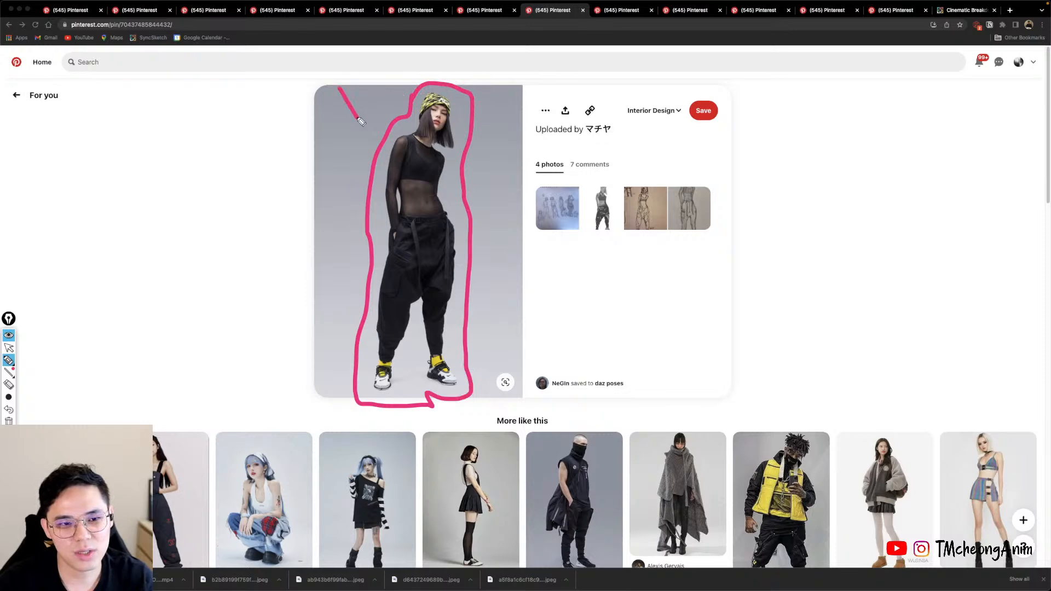
drag(361, 121, 344, 127)
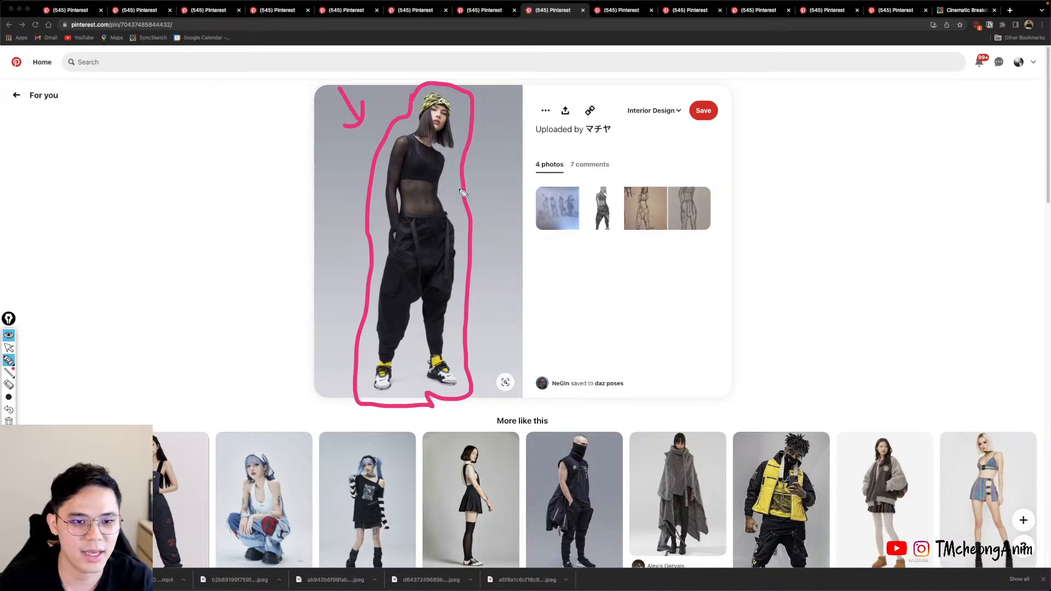
mouse_move(432, 107)
mouse_down()
mouse_move(454, 118)
mouse_move(438, 123)
mouse_move(463, 107)
mouse_move(440, 112)
mouse_move(458, 130)
mouse_up()
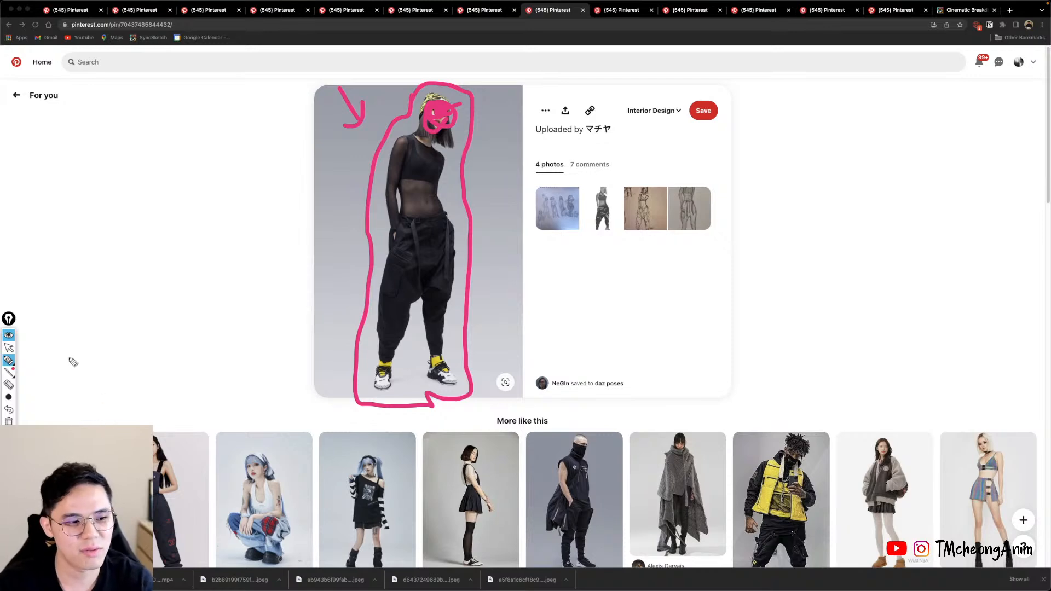
click(8, 421)
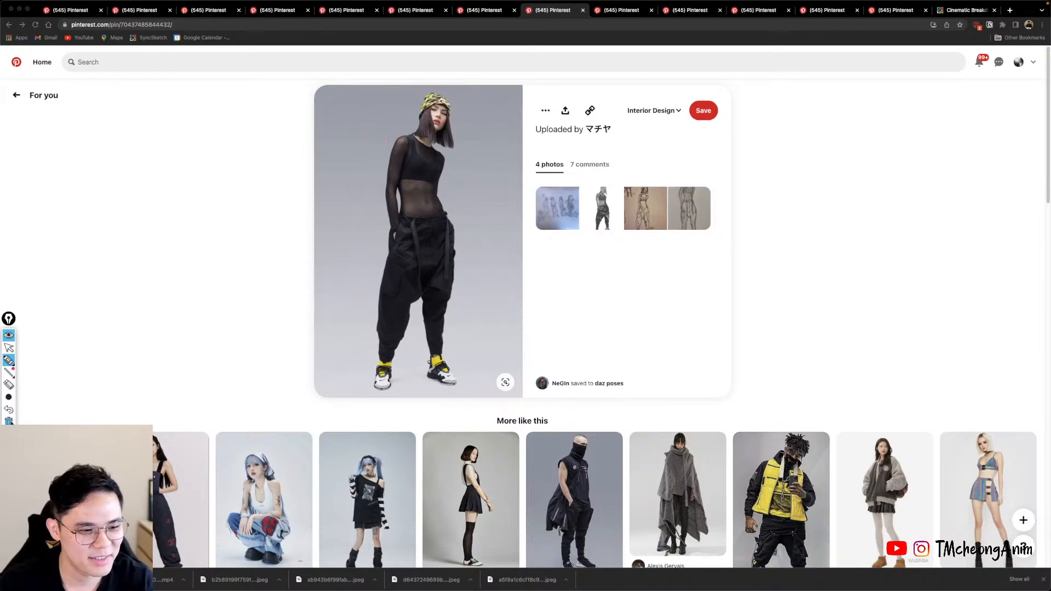
Draw a pink line of action from head to foot, handwrite an underlined "Line of Action" beside it, and loosely outline the figure.
click(9, 397)
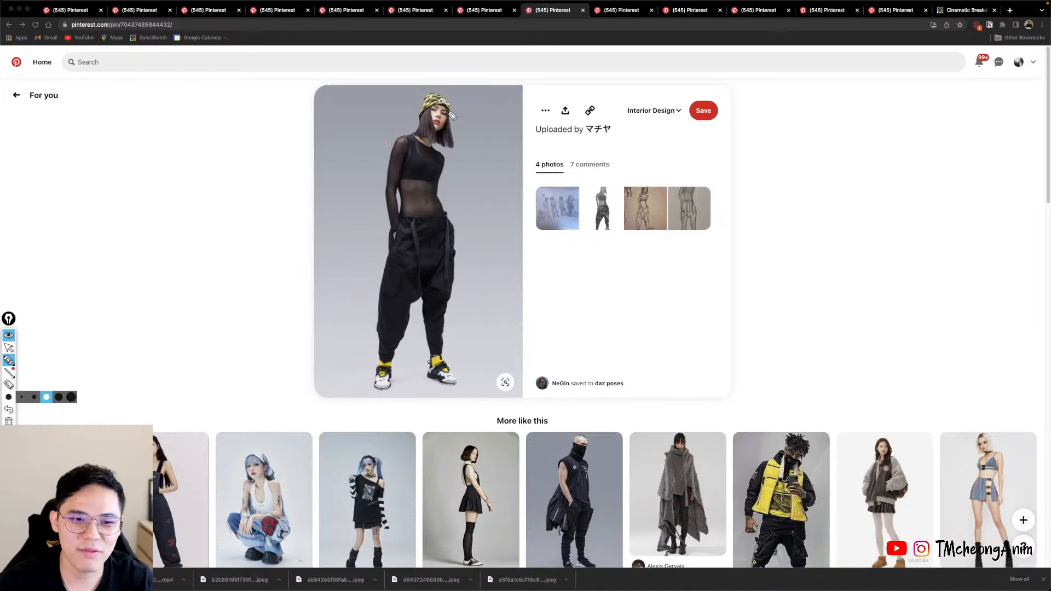
mouse_move(448, 98)
mouse_down()
mouse_move(421, 232)
mouse_move(429, 392)
mouse_up()
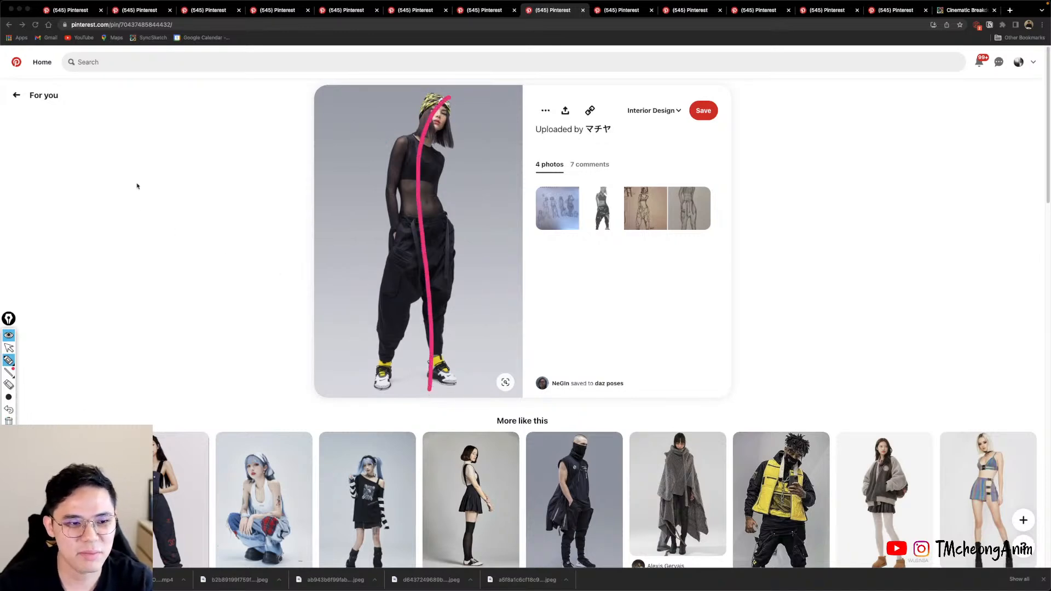
drag(88, 141, 104, 165)
drag(108, 163, 116, 137)
drag(121, 158, 174, 134)
mouse_move(122, 183)
mouse_down()
mouse_move(145, 195)
mouse_move(151, 174)
mouse_up()
mouse_move(112, 249)
mouse_down()
mouse_move(174, 229)
mouse_move(179, 208)
mouse_up()
drag(184, 209, 218, 194)
drag(127, 269, 197, 238)
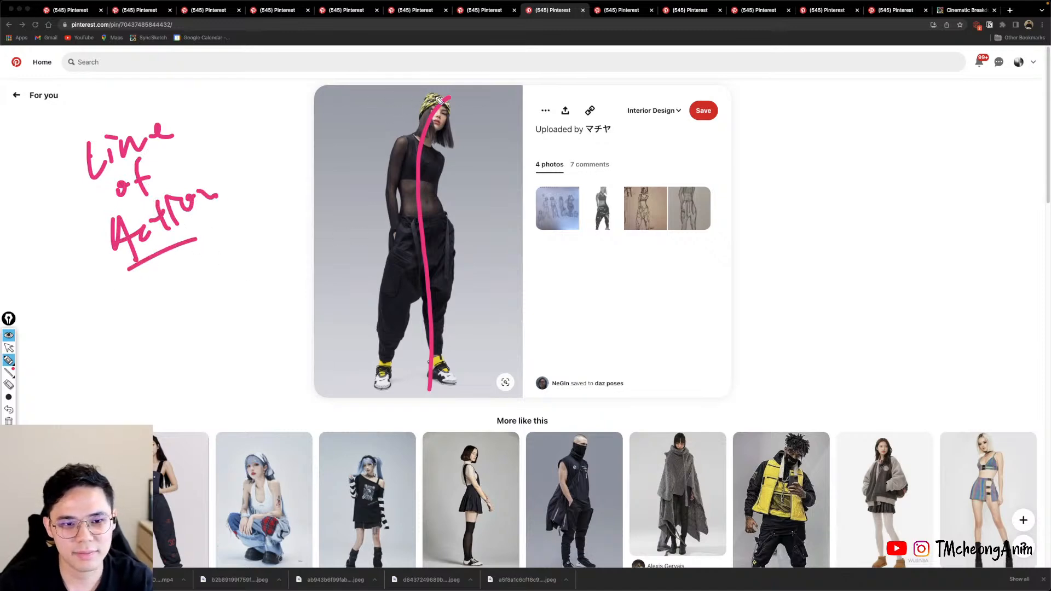
mouse_move(410, 94)
mouse_down()
mouse_move(385, 134)
mouse_move(370, 211)
mouse_move(362, 403)
mouse_move(480, 406)
mouse_move(485, 220)
mouse_up()
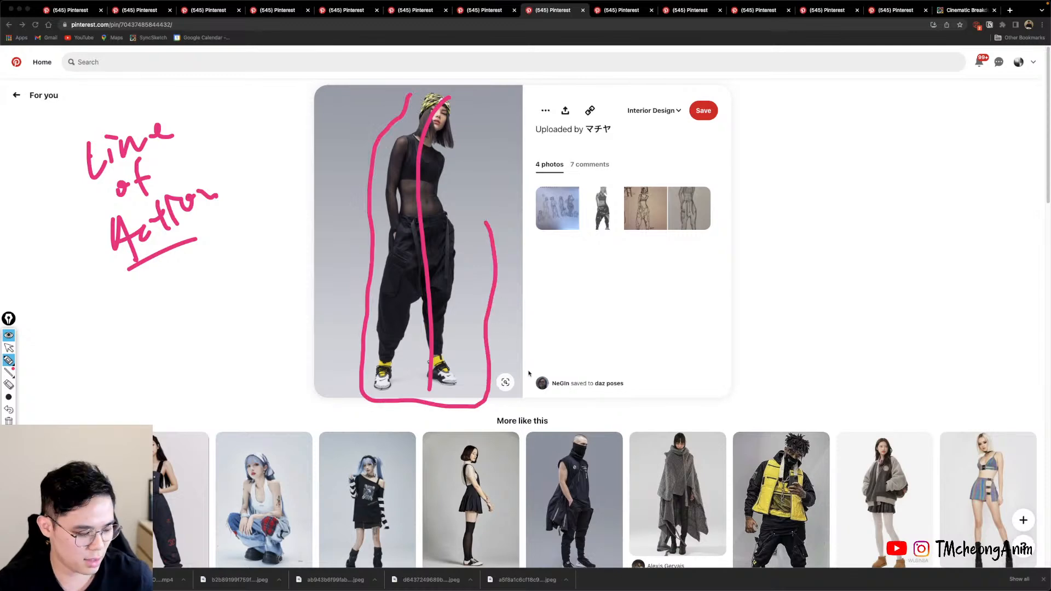
Switch to Maya, deactivate the pen and examine the Apollo rig's T-pose from the front and a three-quarter angle.
key(super+Tab)
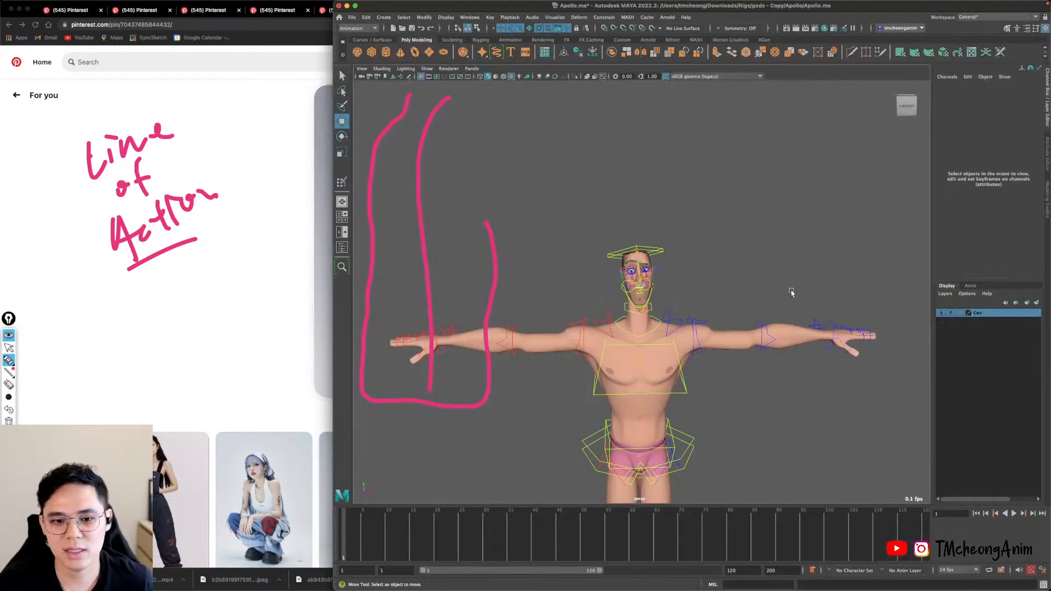
key(alt)
key(alt)
key(alt)
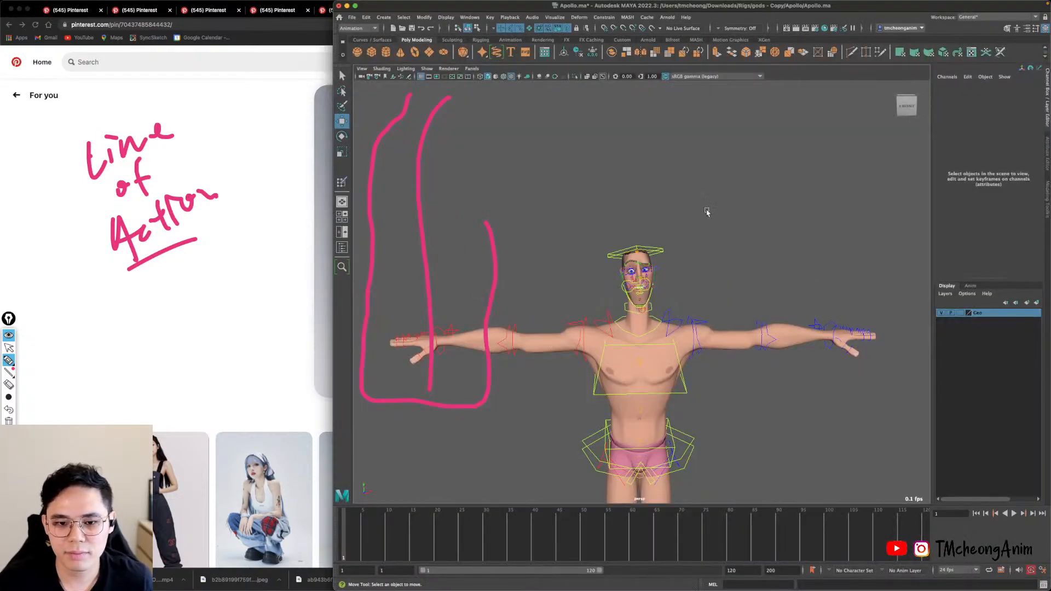
click(738, 247)
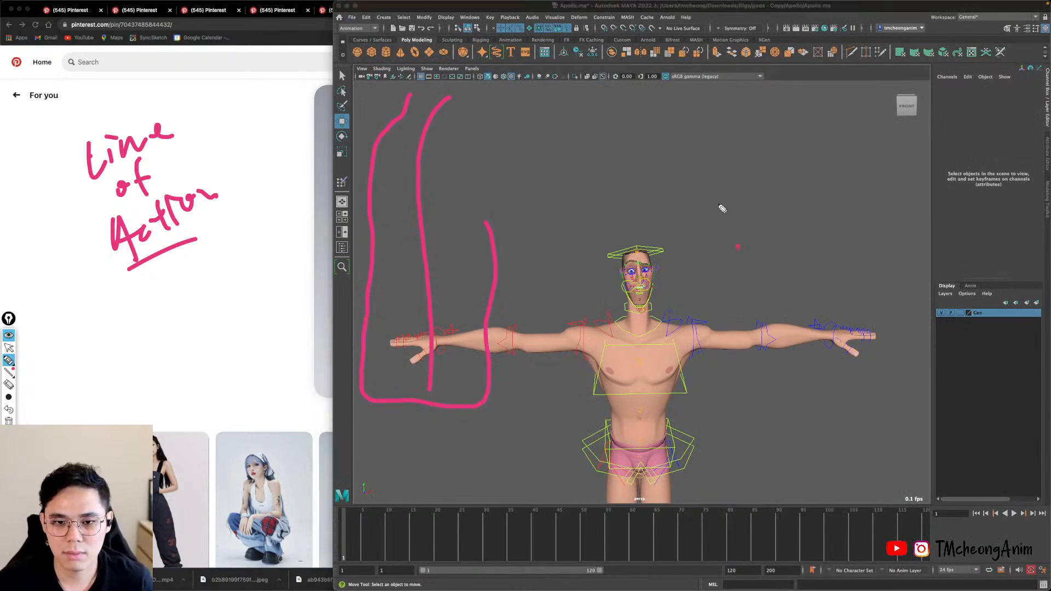
click(9, 348)
mouse_move(703, 323)
alt+middle_down()
mouse_move(689, 228)
mouse_move(730, 279)
alt+middle_up()
alt+drag(731, 282, 693, 277)
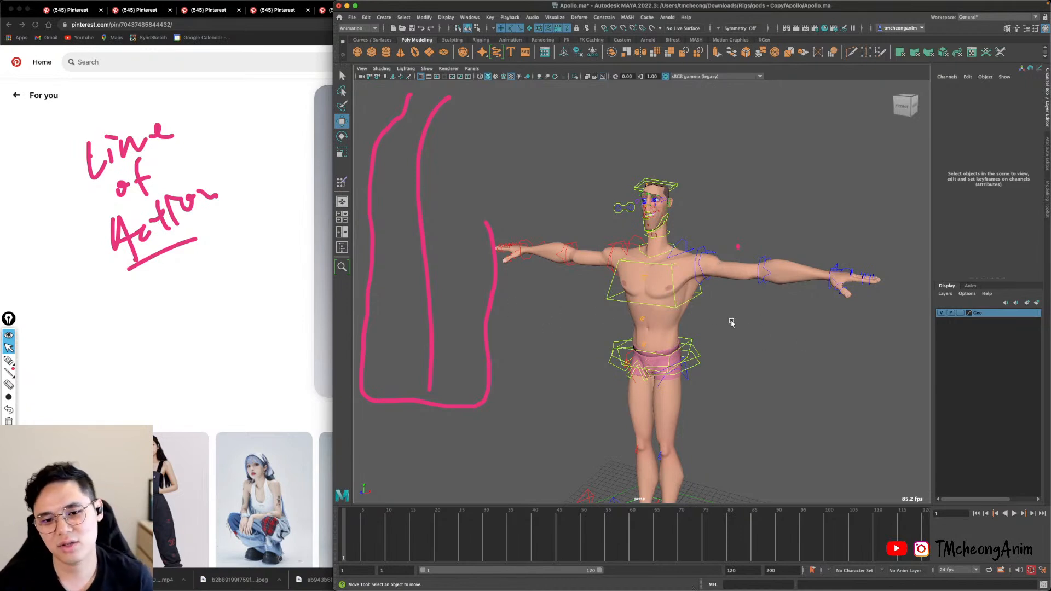
alt+middle_drag(729, 320, 722, 297)
alt+drag(721, 297, 716, 307)
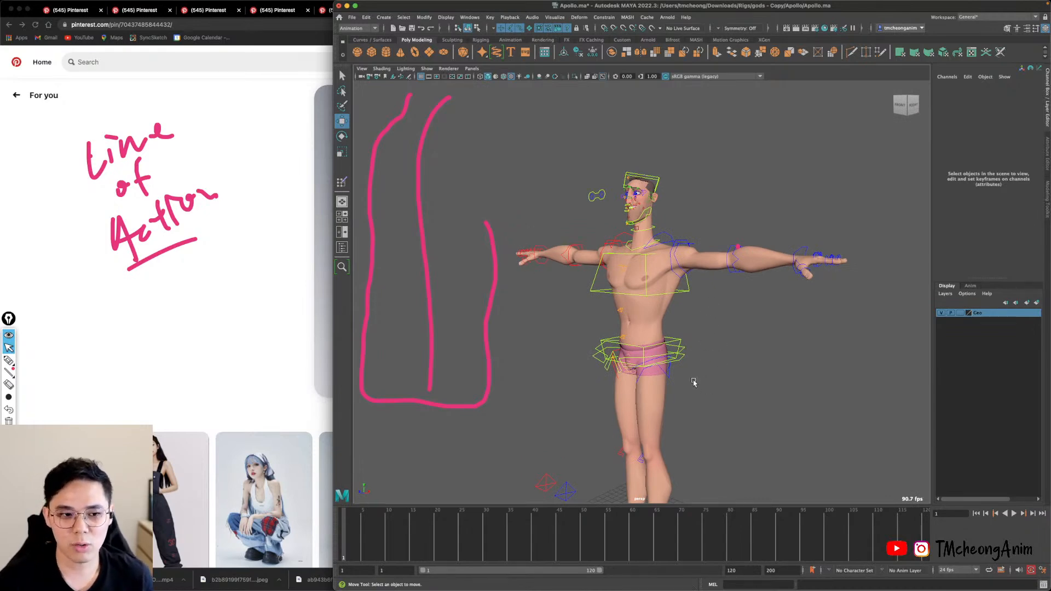
Return to the Pinterest pin in Chrome, clear all pen annotations and reactivate the pen.
click(257, 348)
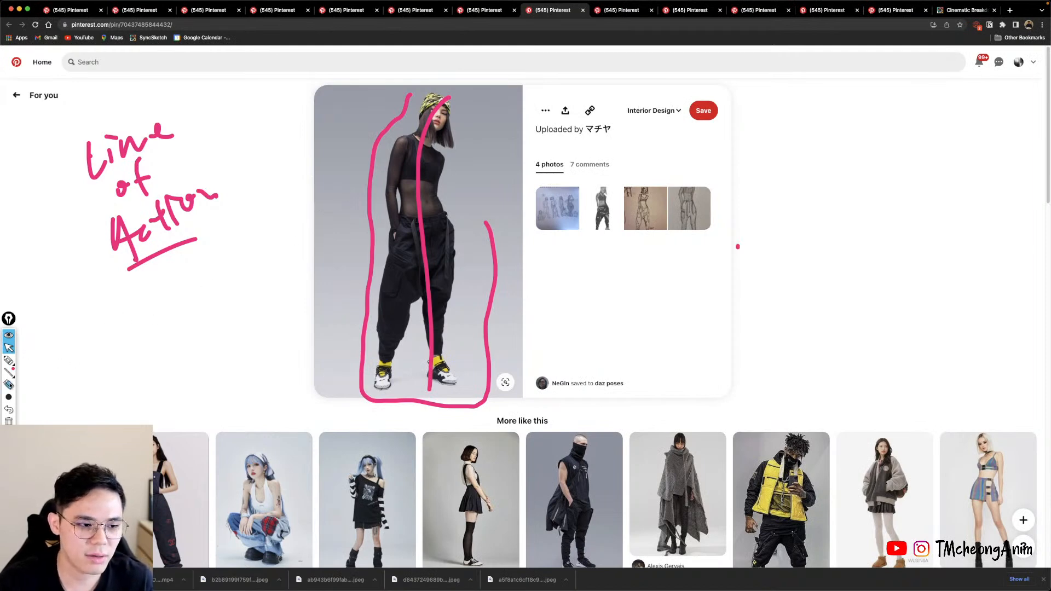
click(10, 384)
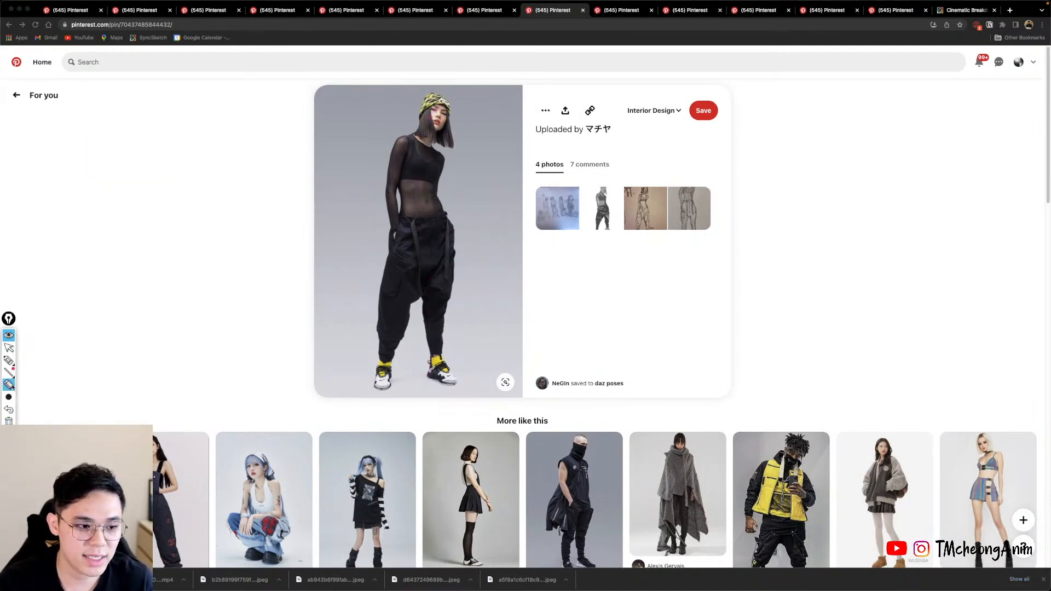
click(9, 360)
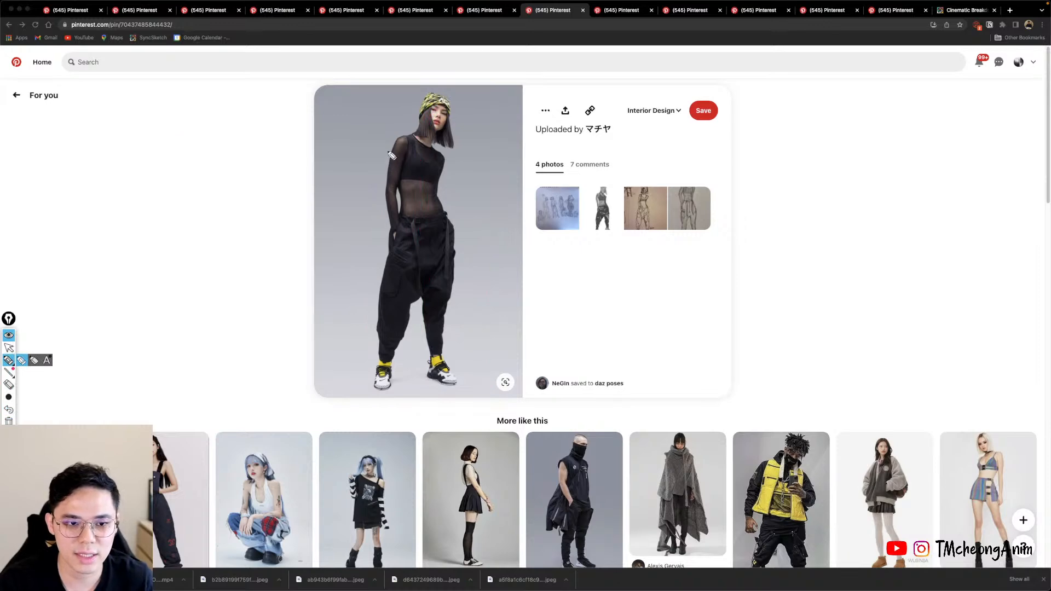
Try an exaggerated zigzag line of action across the standing figure and clear it.
mouse_move(444, 112)
mouse_down()
mouse_move(402, 141)
mouse_move(385, 418)
mouse_up()
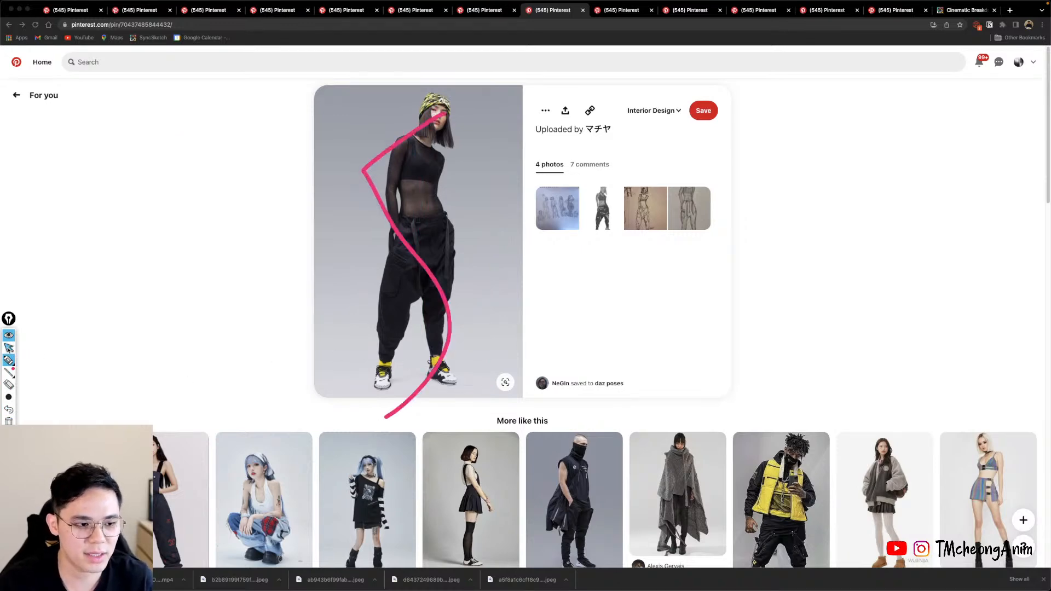
click(9, 385)
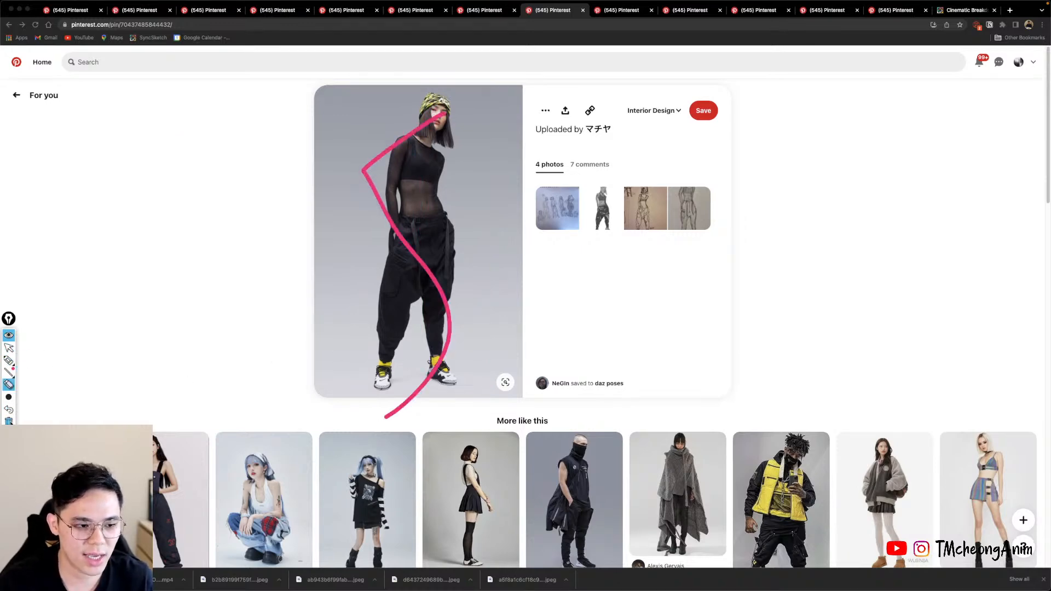
click(9, 421)
Draw a gently curved pink line of action from the woman's head through her torso to the weight-bearing foot.
click(9, 348)
click(9, 361)
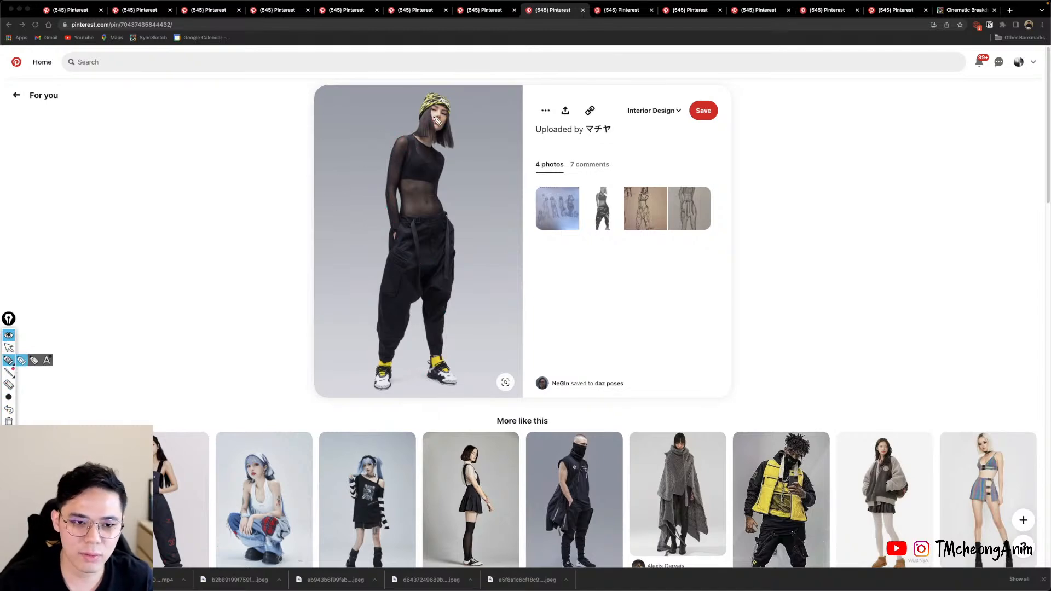
mouse_move(441, 102)
mouse_down()
mouse_move(426, 197)
mouse_move(441, 284)
mouse_move(436, 377)
mouse_up()
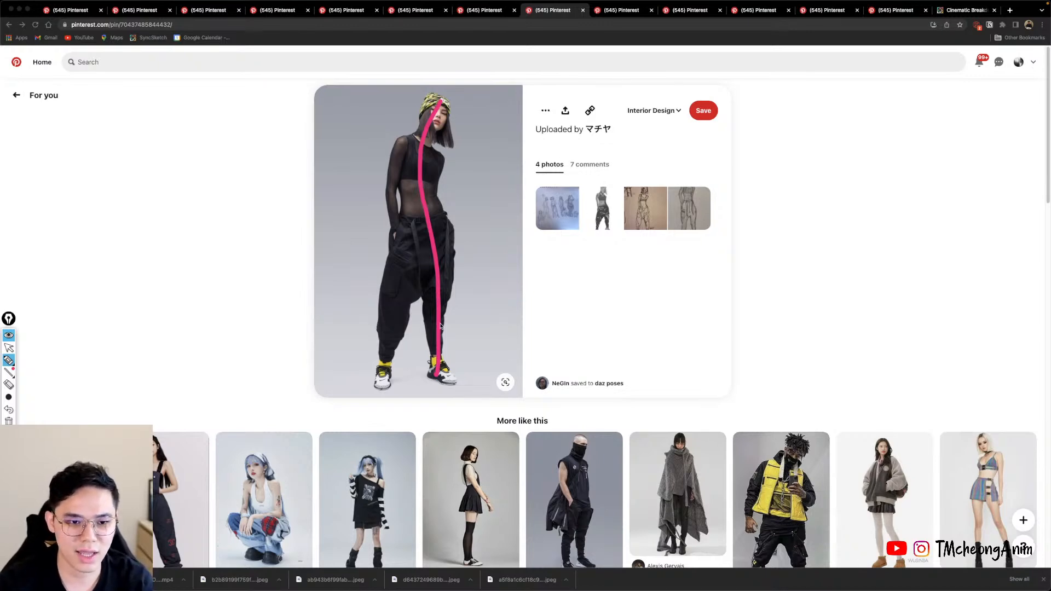
Add tilted shoulder and hip lines across the line of action and sketch the ribcage and pelvis shapes around them.
click(9, 360)
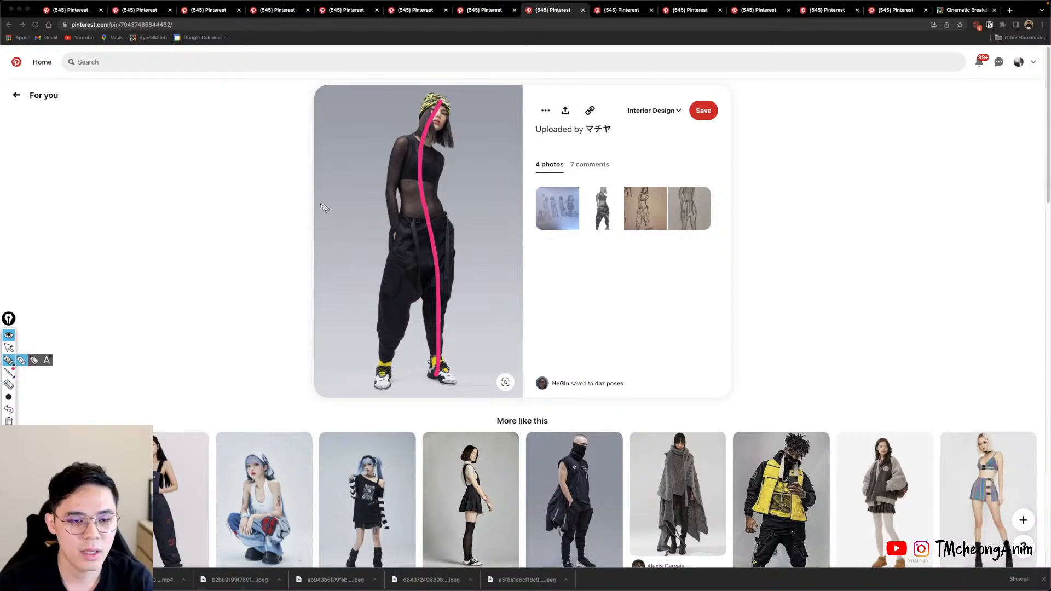
drag(390, 130, 437, 159)
drag(381, 231, 455, 223)
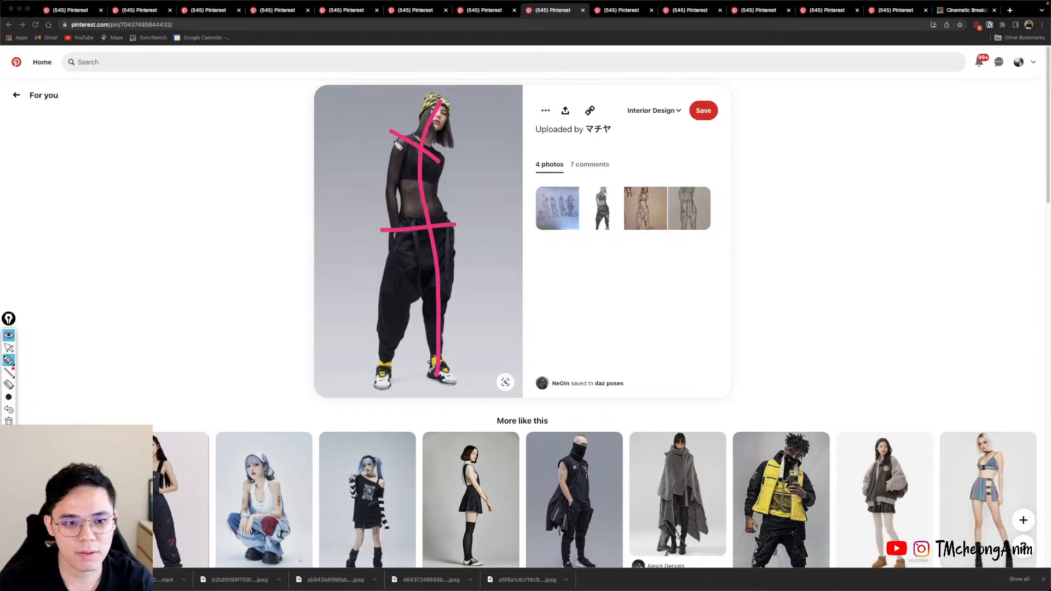
drag(393, 134, 401, 190)
mouse_move(437, 159)
mouse_down()
mouse_move(438, 192)
mouse_move(398, 189)
mouse_move(454, 223)
mouse_up()
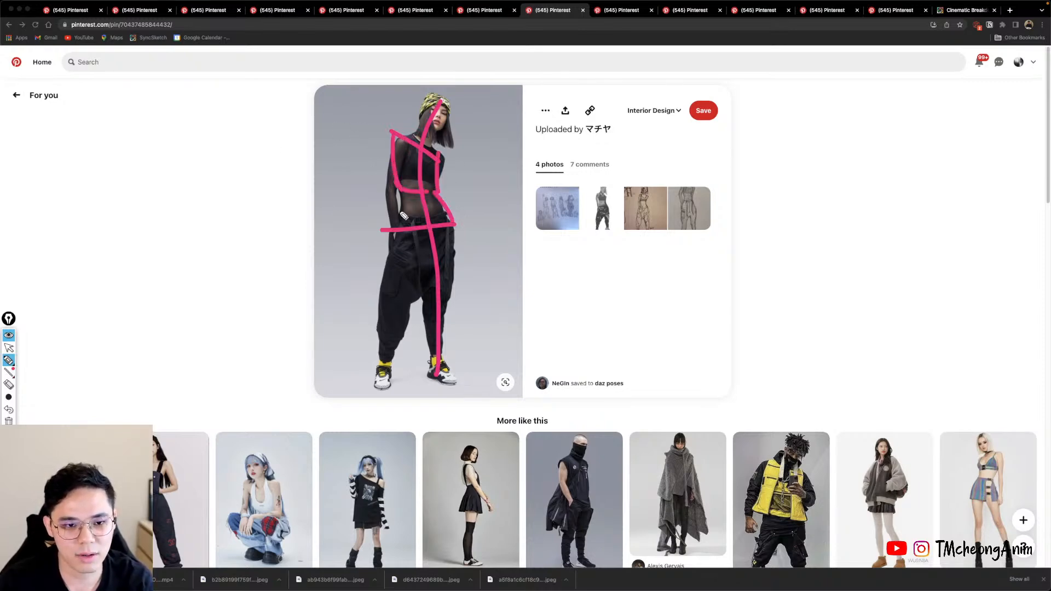
mouse_move(399, 191)
mouse_down()
mouse_move(385, 231)
mouse_move(460, 228)
mouse_up()
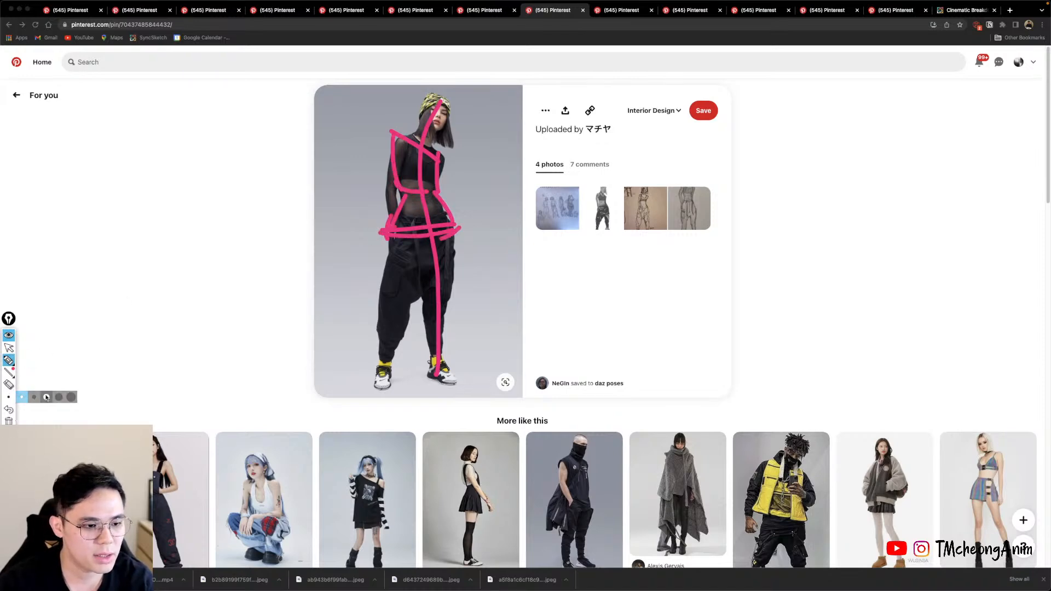
Switch to the smallest brush size and retrace the line of action, shoulder line and hip line in pink and yellow.
click(22, 396)
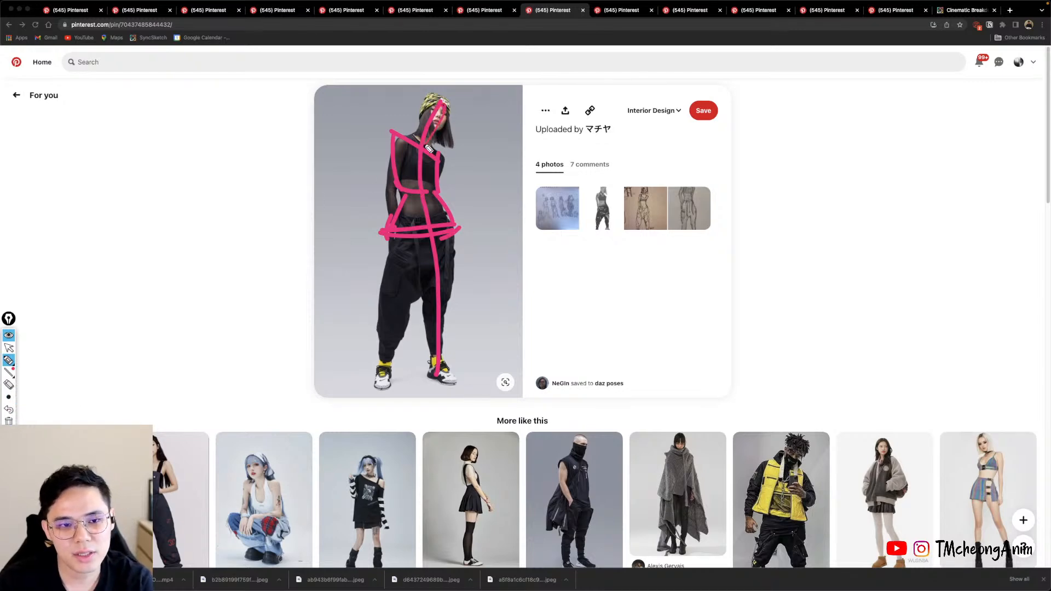
mouse_move(442, 108)
mouse_down()
mouse_move(425, 228)
mouse_move(442, 341)
mouse_up()
mouse_move(472, 225)
mouse_down()
mouse_move(353, 239)
mouse_move(454, 230)
mouse_move(385, 233)
mouse_up()
mouse_move(390, 132)
mouse_down()
mouse_move(411, 141)
mouse_move(448, 126)
mouse_move(430, 137)
mouse_move(427, 161)
mouse_up()
mouse_move(446, 100)
mouse_down()
mouse_move(433, 254)
mouse_move(438, 380)
mouse_up()
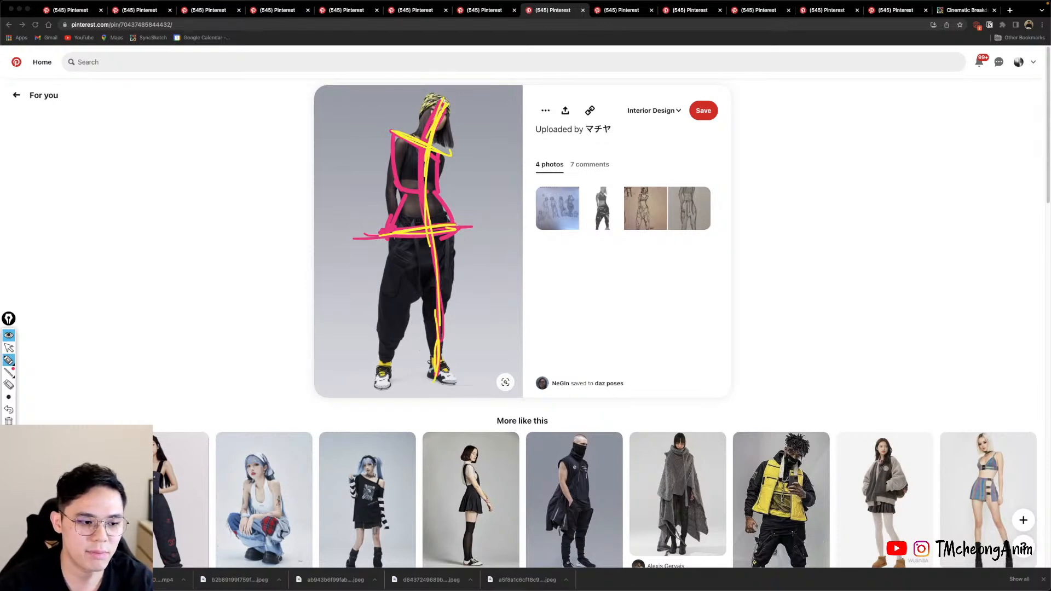
Draw blue arrows showing each foot's pointing direction, circle the hips, and add an arrow for the hips' facing direction.
drag(445, 370, 523, 444)
drag(514, 421, 522, 443)
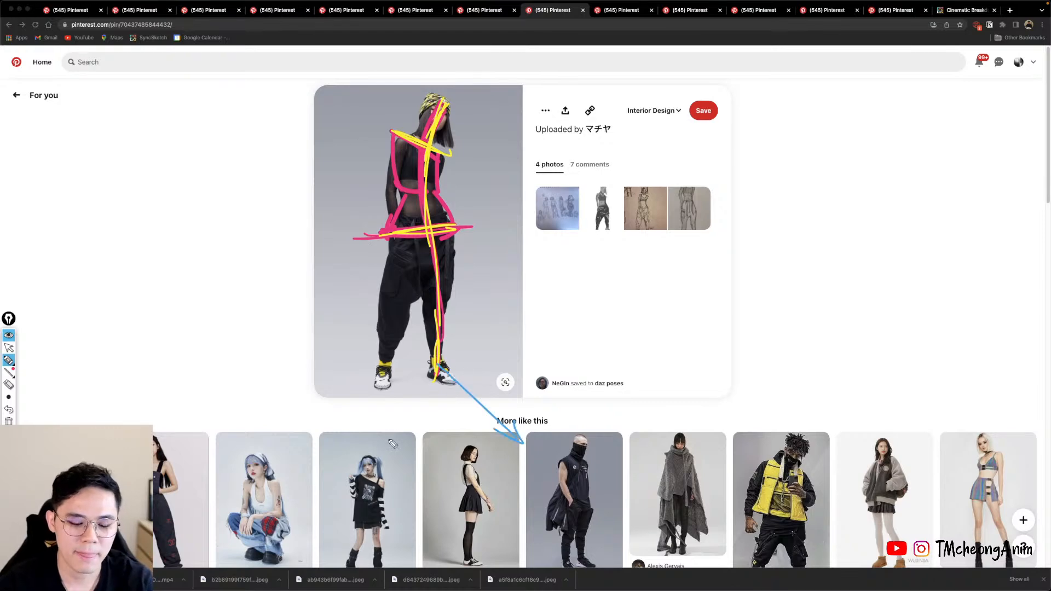
drag(383, 353, 366, 460)
drag(355, 430, 367, 457)
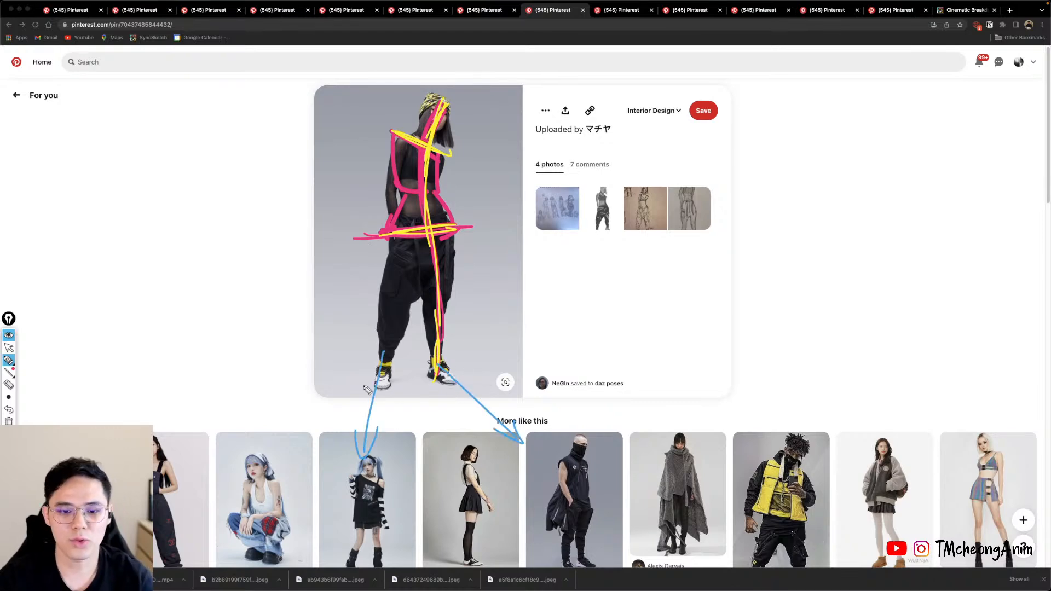
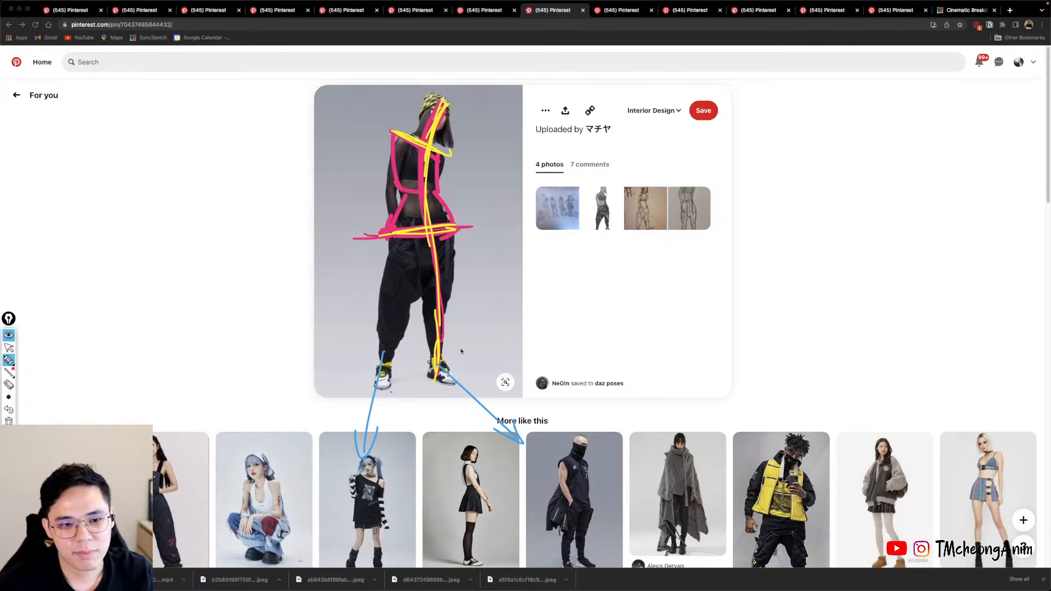
mouse_move(414, 244)
mouse_down()
mouse_move(454, 220)
mouse_move(414, 228)
mouse_move(485, 269)
mouse_move(477, 280)
mouse_up()
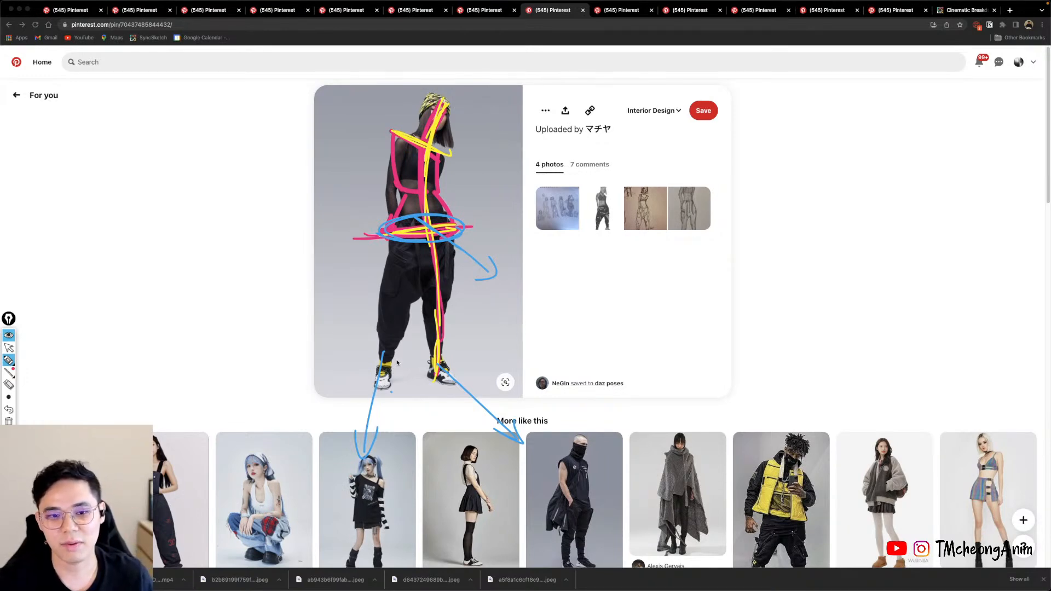
Switch to Maya with the Apollo rig in view.
key(super+Tab)
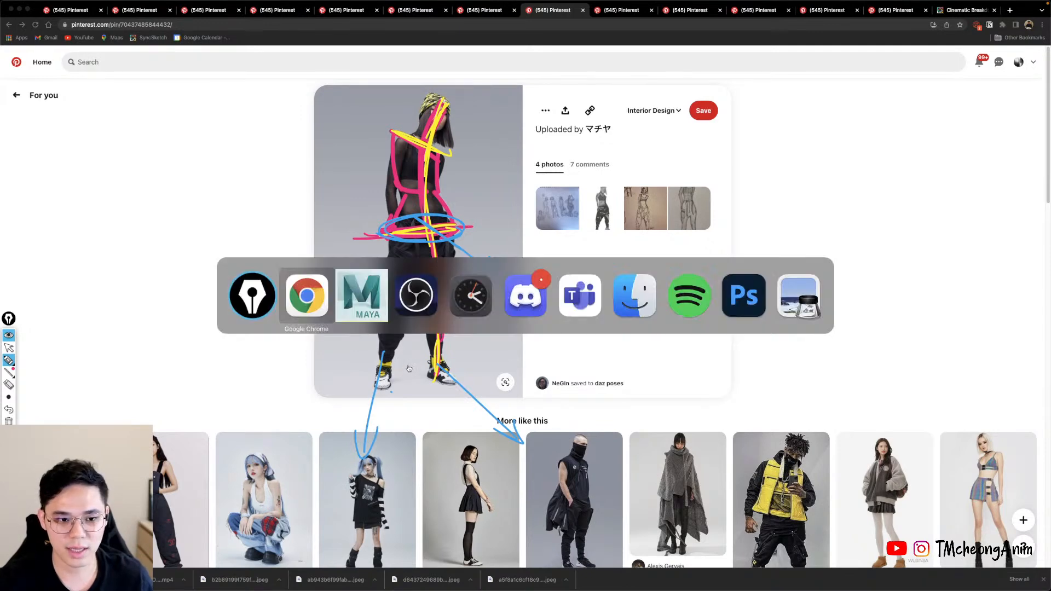
key(super+Tab)
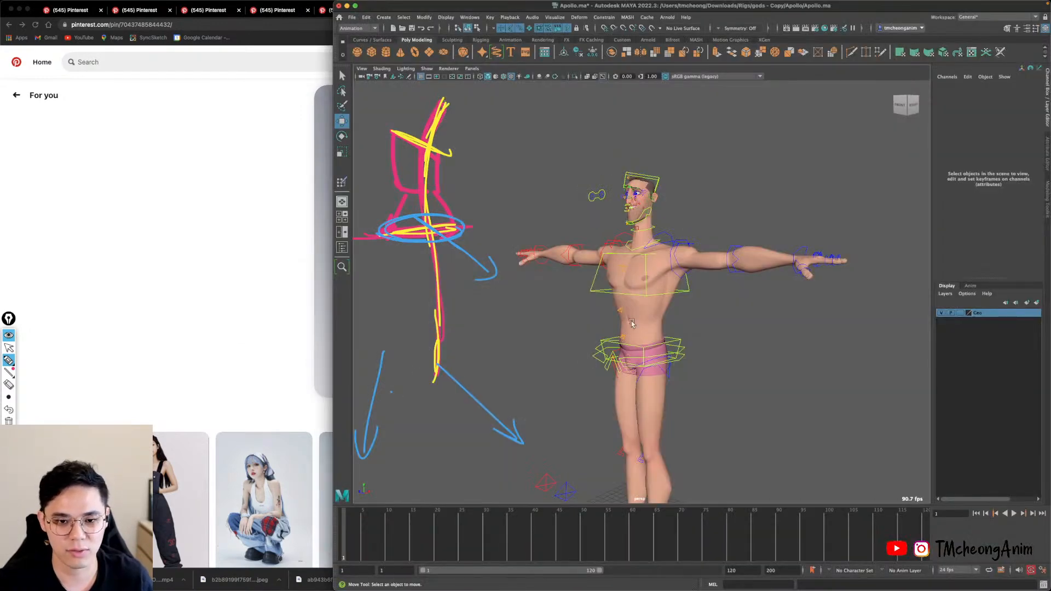
Examine the T-posed Apollo rig and its controls from the front, from above and down towards the feet.
click(10, 347)
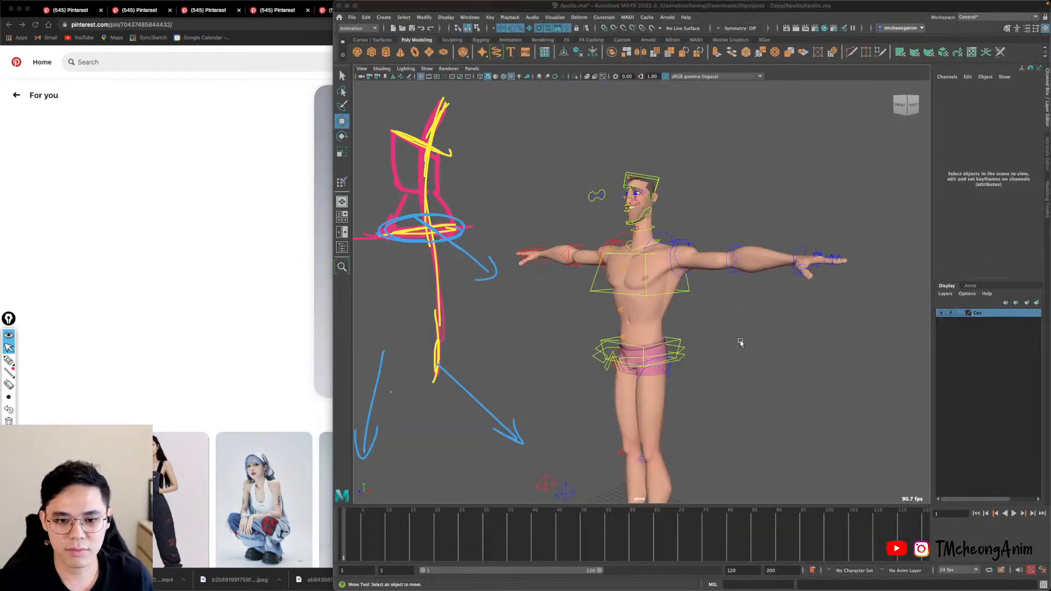
mouse_move(739, 341)
alt+mouse_down()
mouse_move(753, 279)
mouse_move(823, 330)
alt+mouse_up()
scroll(761, 329, up, 6)
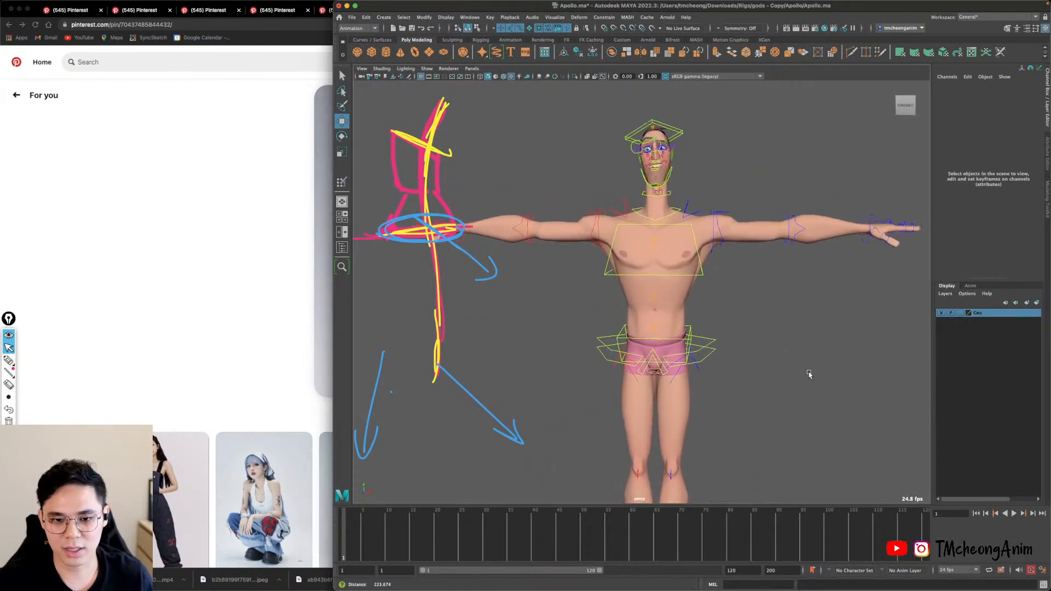
alt+drag(763, 342, 629, 390)
alt+right_drag(699, 369, 688, 325)
alt+drag(688, 325, 652, 337)
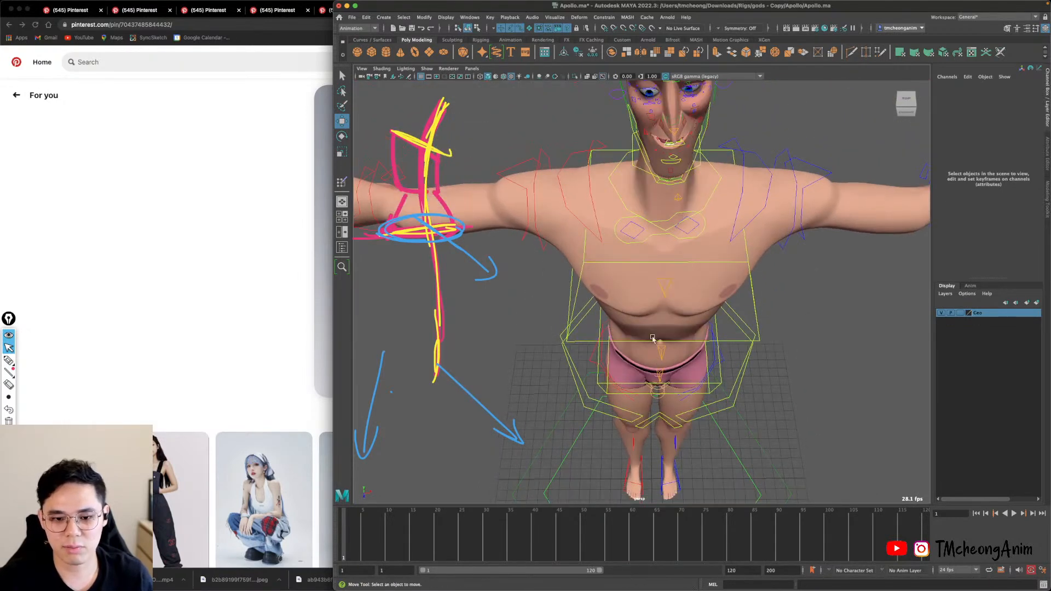
alt+drag(722, 375, 629, 378)
alt+middle_drag(744, 384, 742, 470)
alt+right_drag(742, 470, 668, 382)
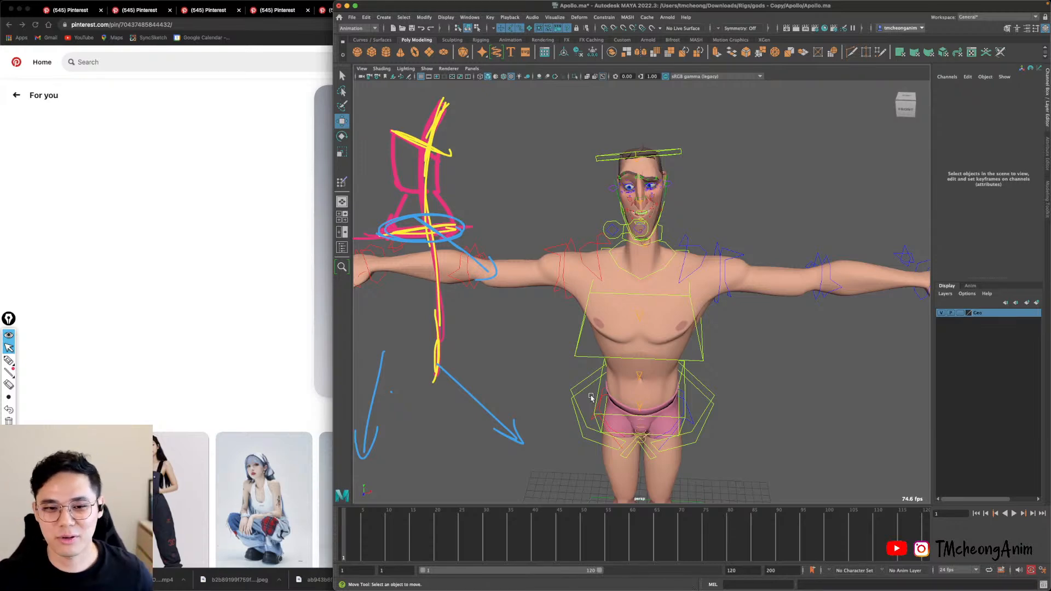
Switch to the Pinterest reference and trace both arms in yellow, adding a small loop for the hand beside the hip.
click(232, 347)
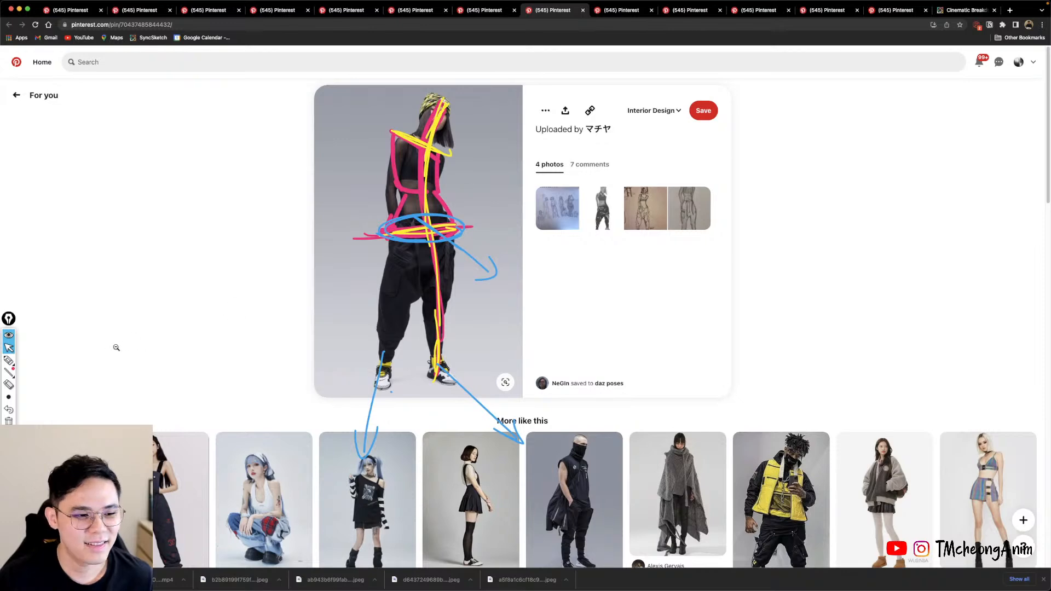
click(8, 422)
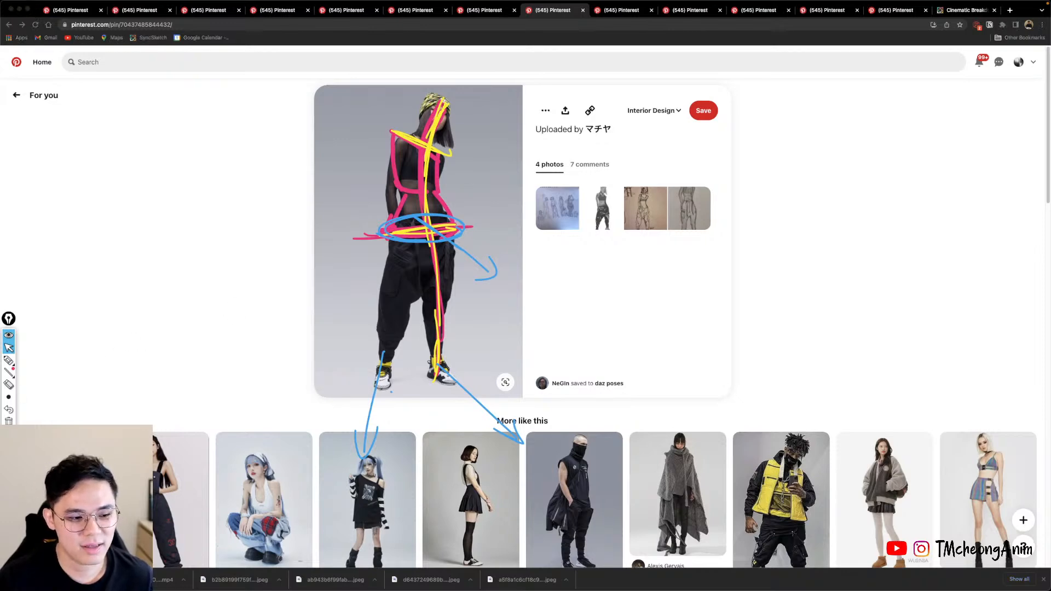
click(391, 161)
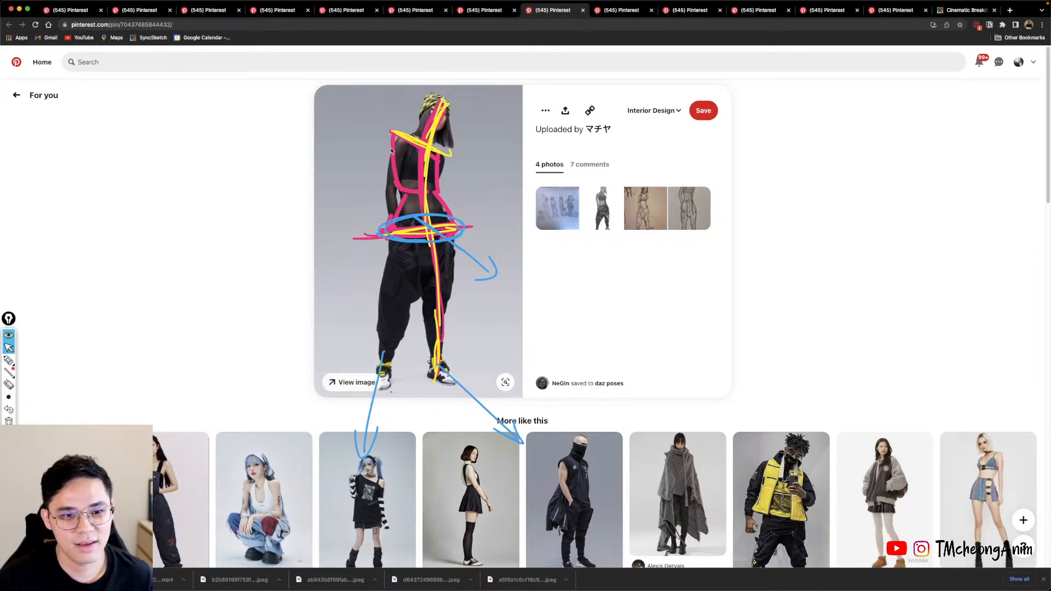
click(9, 360)
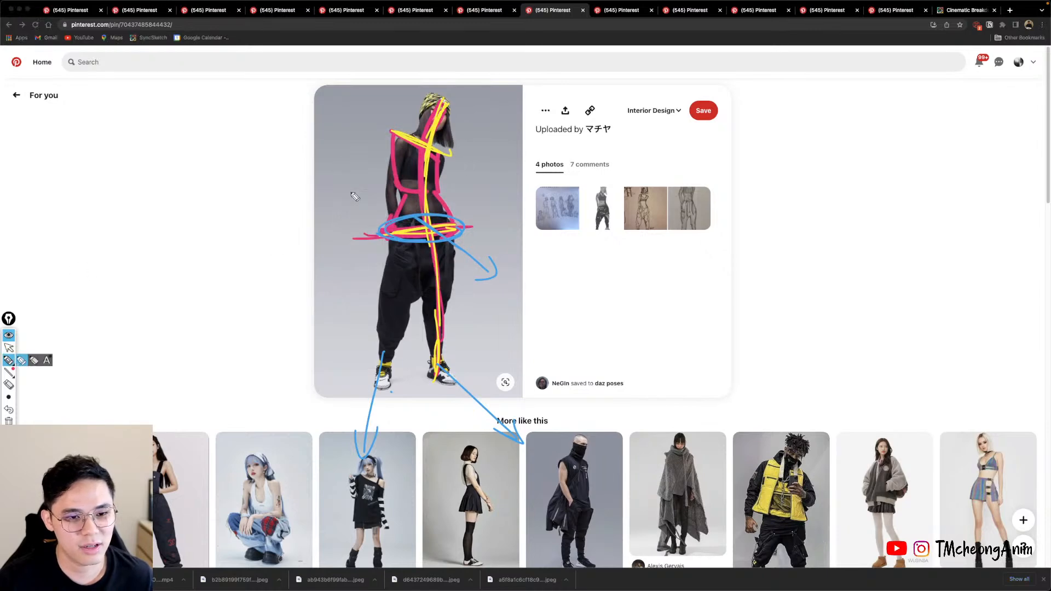
drag(391, 158, 383, 239)
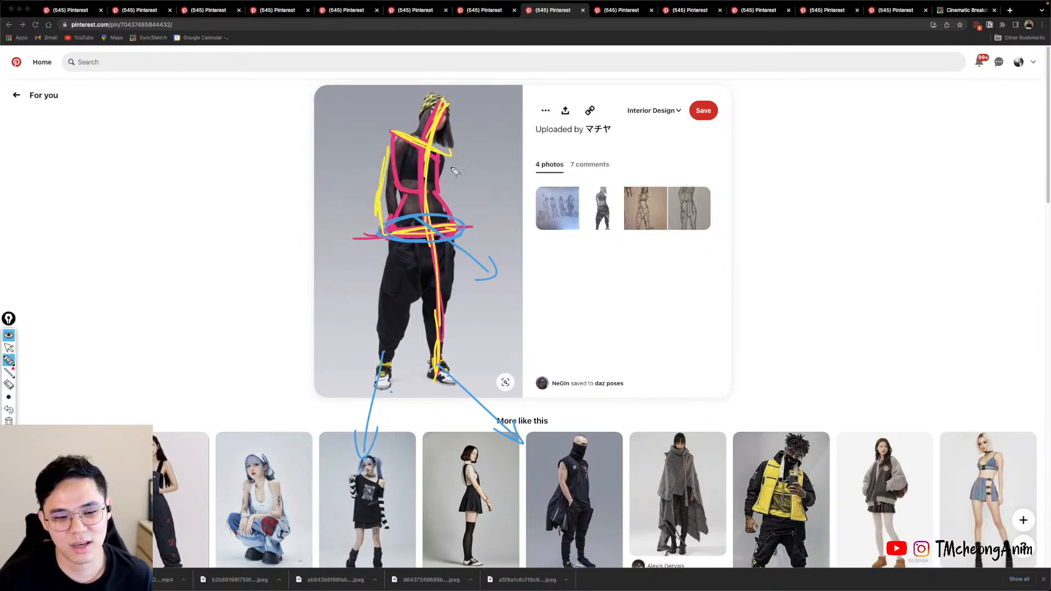
drag(454, 172, 453, 235)
drag(377, 240, 376, 253)
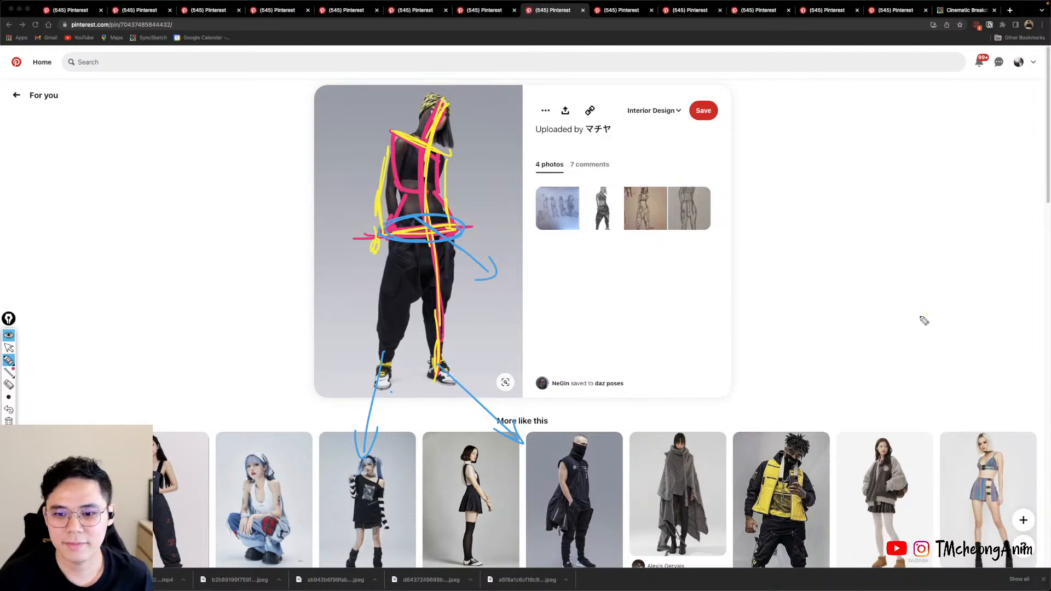
Dock the browser as a narrow window beside Maya so the reference sits next to the rig, and hide the pen annotations.
click(8, 347)
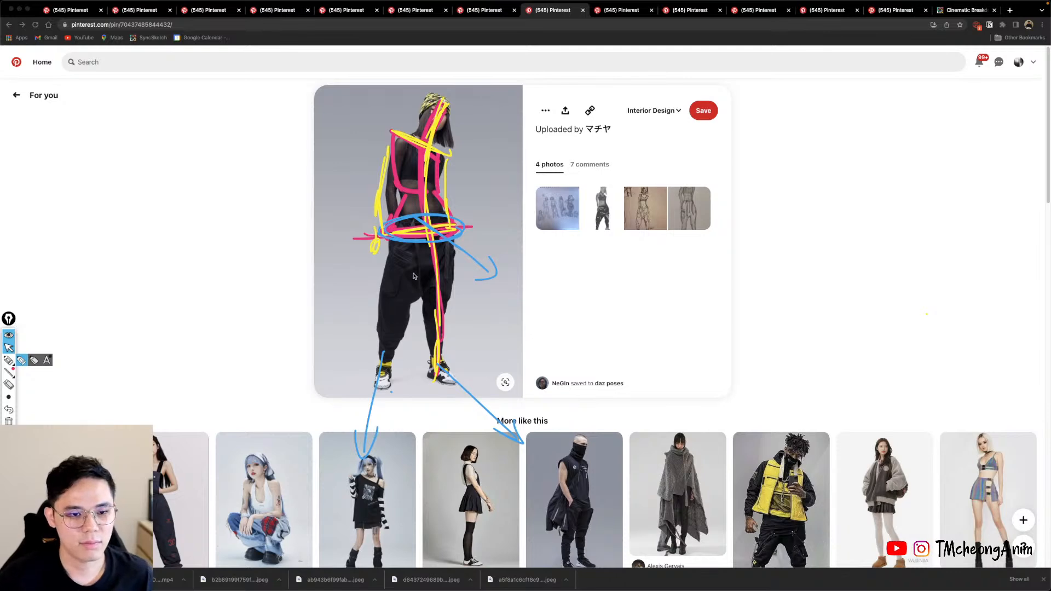
click(868, 306)
key(ctrl+alt+Left)
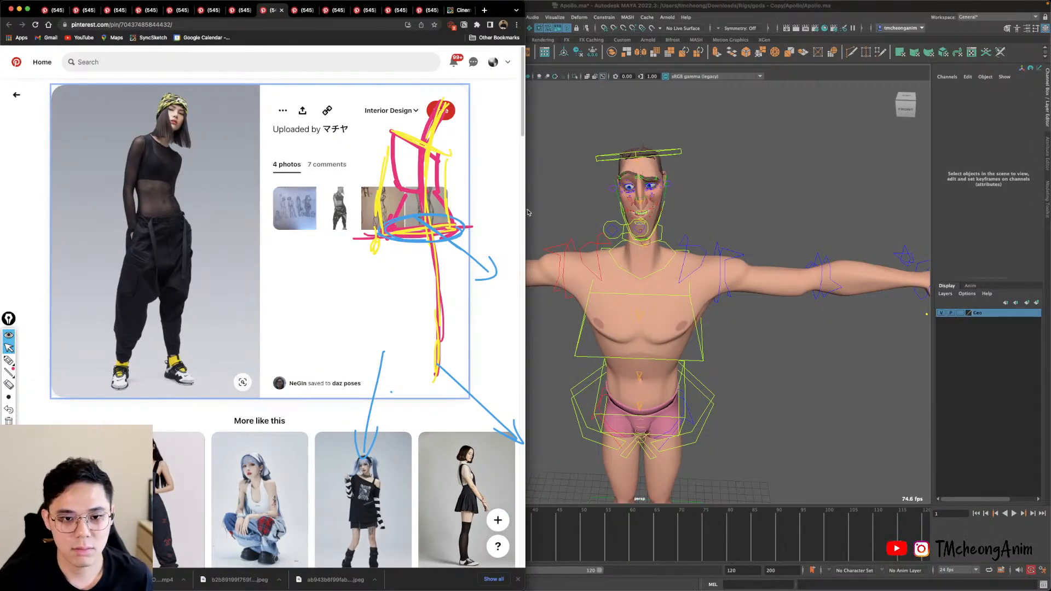
drag(526, 209, 331, 209)
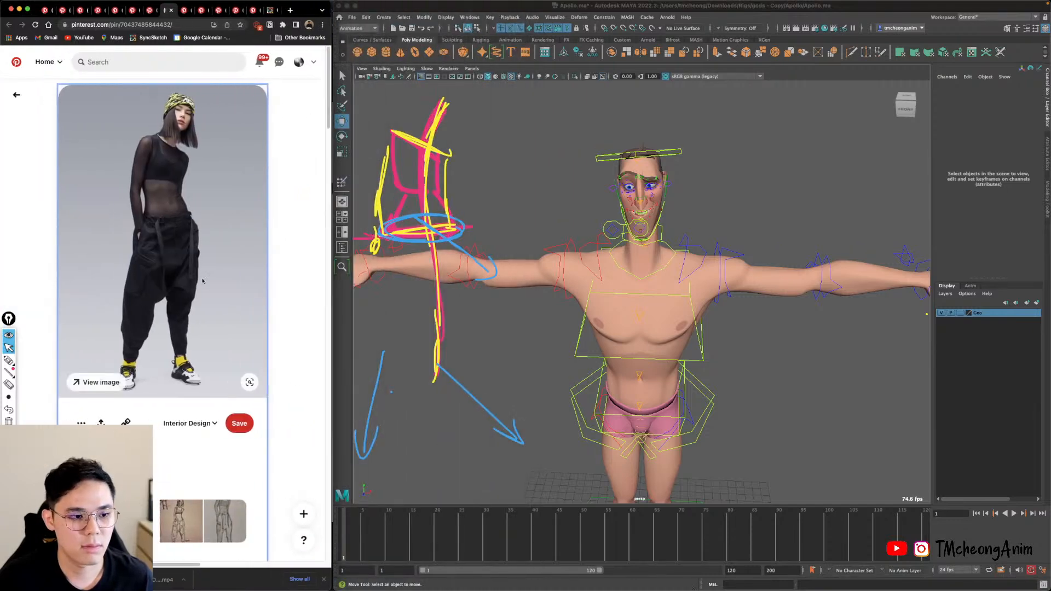
click(9, 334)
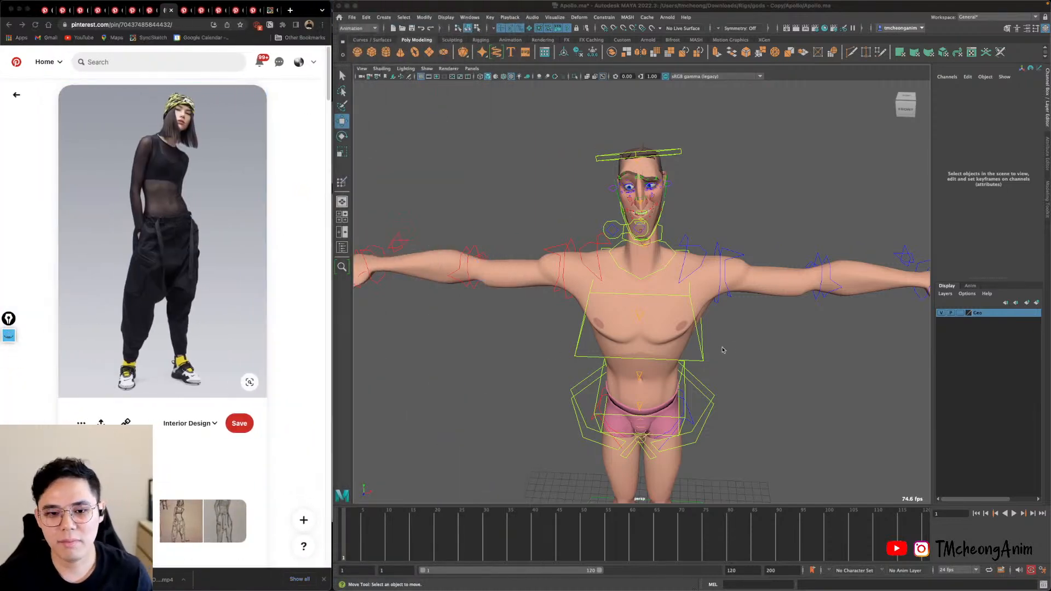
Select the rig's BODY_CTRL at the hips and rotate it to 27.69 in Y to match the reference's hip direction.
scroll(762, 323, down, 10)
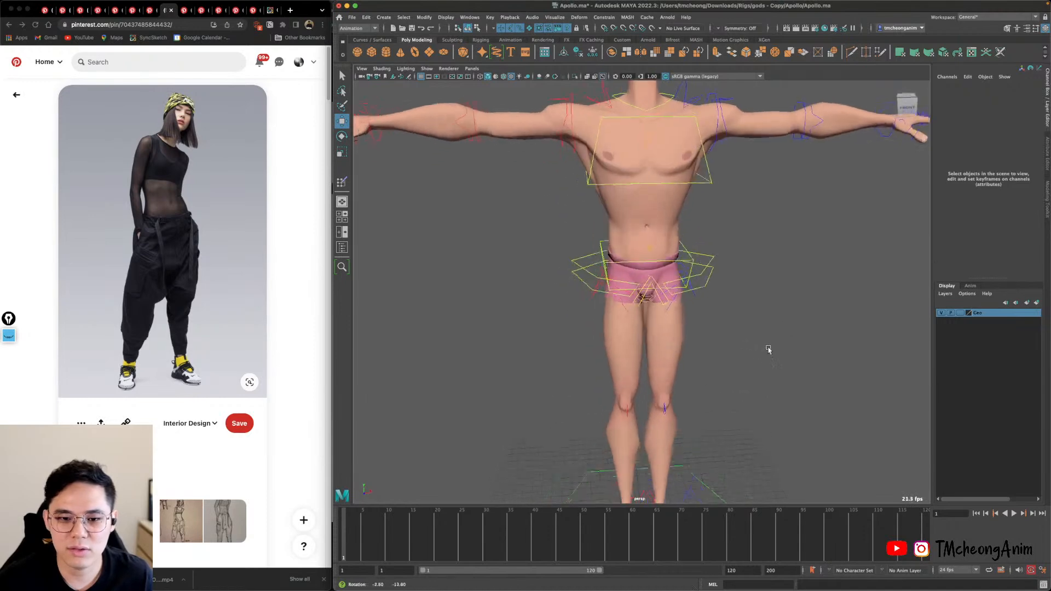
scroll(661, 301, up, 5)
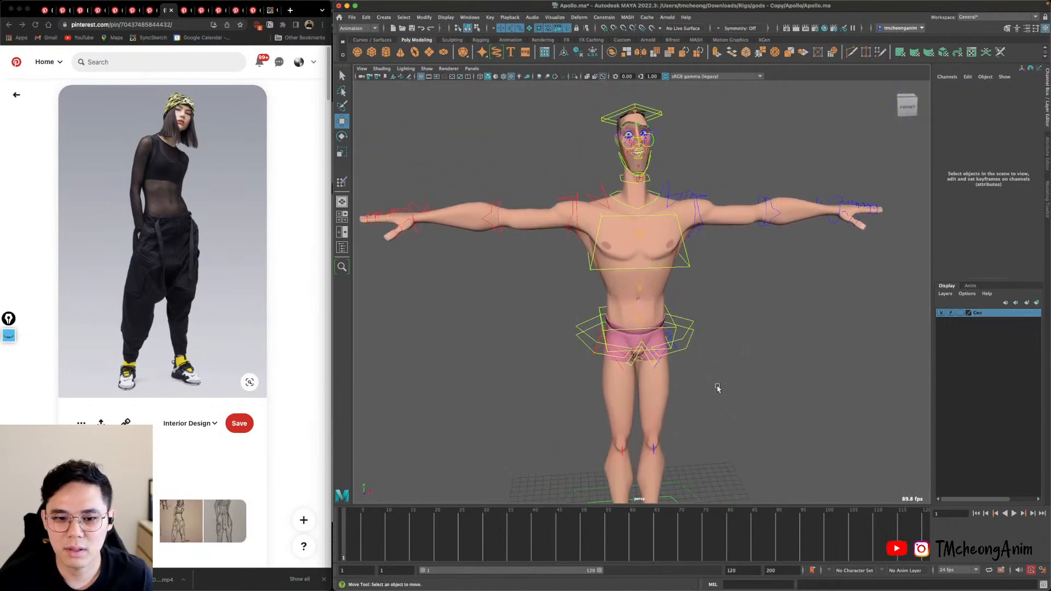
key(q)
click(683, 348)
key(e)
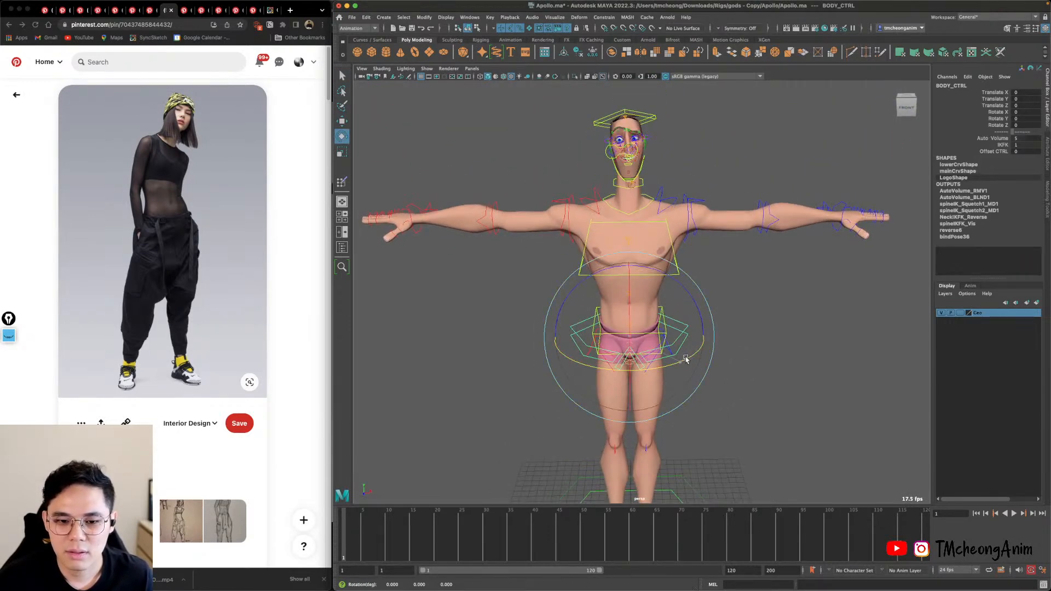
drag(683, 350, 728, 404)
Examine the rotated hips and the legs up close, and compare the whole figure with the reference from the front.
alt+middle_drag(727, 404, 741, 317)
alt+right_drag(741, 317, 690, 356)
alt+drag(690, 356, 700, 313)
alt+right_drag(700, 312, 754, 358)
alt+drag(754, 358, 744, 334)
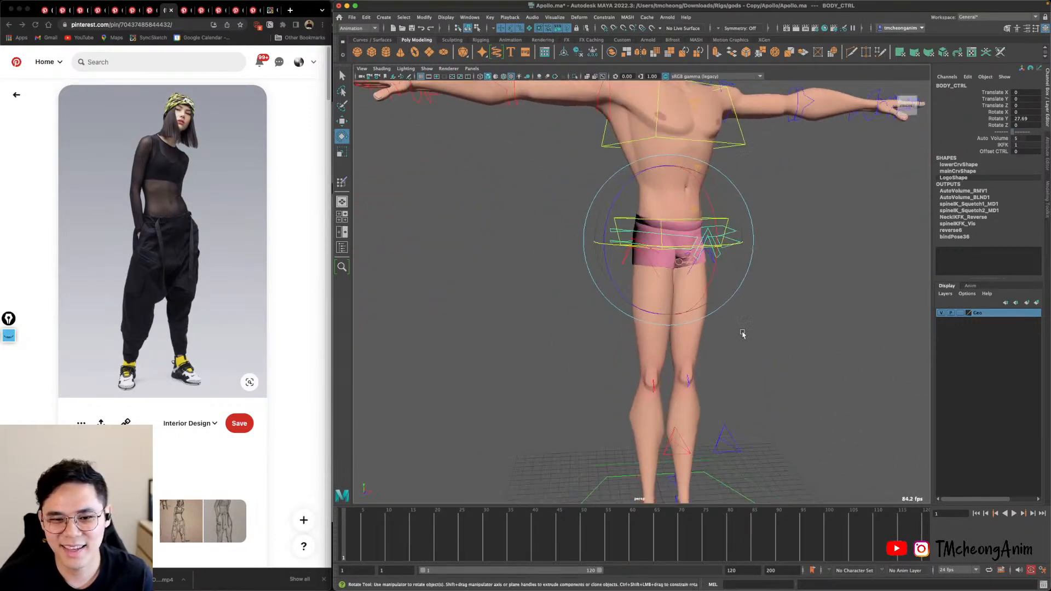
alt+right_drag(744, 333, 715, 307)
alt+middle_drag(716, 307, 713, 343)
alt+right_drag(712, 342, 695, 352)
alt+drag(695, 352, 700, 343)
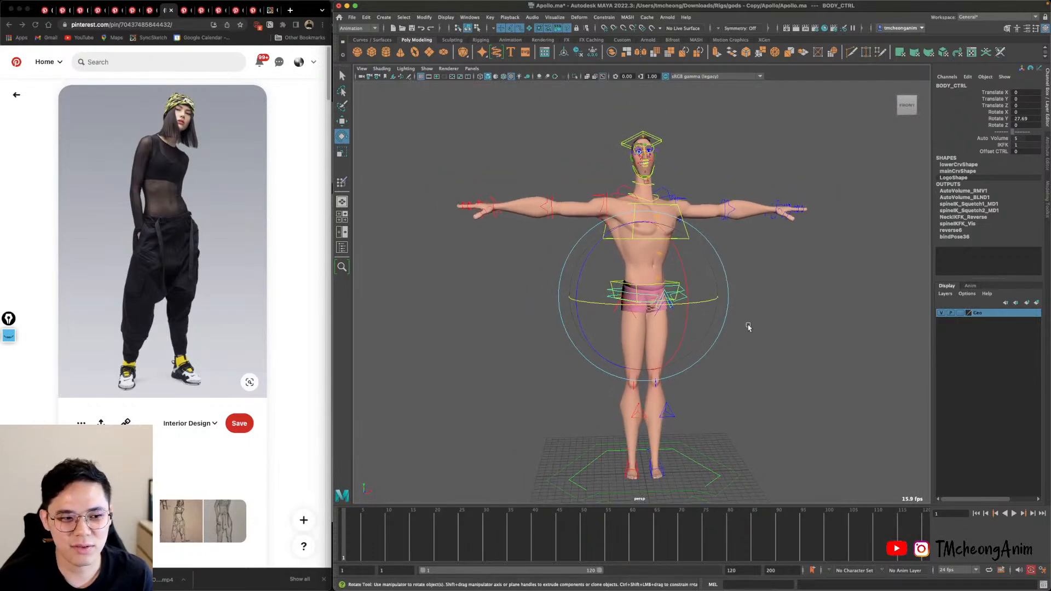
Clear the old pen annotations, draw a yellow arrow pointing at the rig's hips, and circle the hips.
click(9, 338)
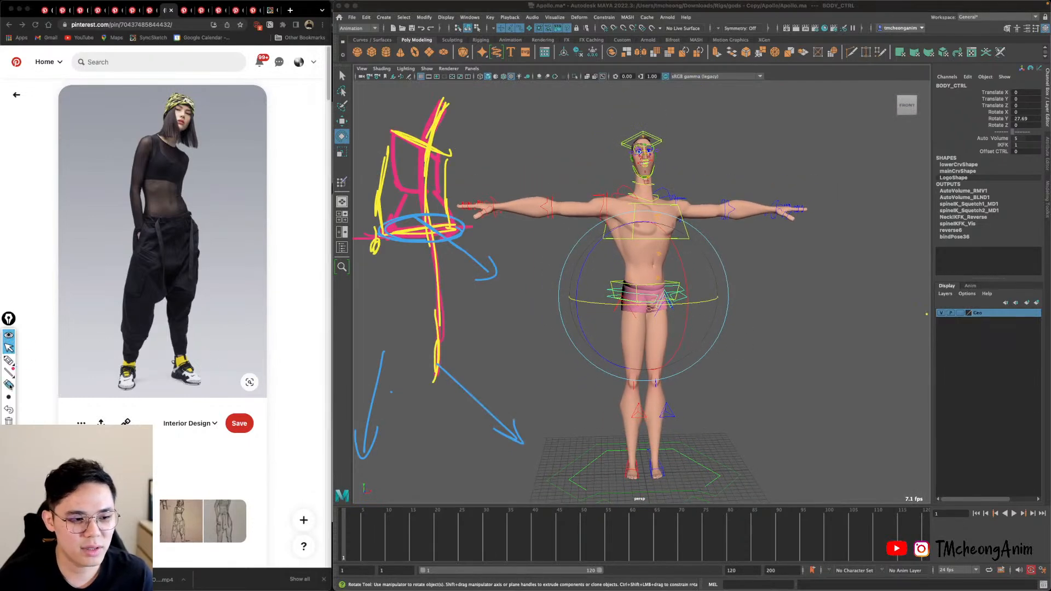
click(9, 421)
click(9, 361)
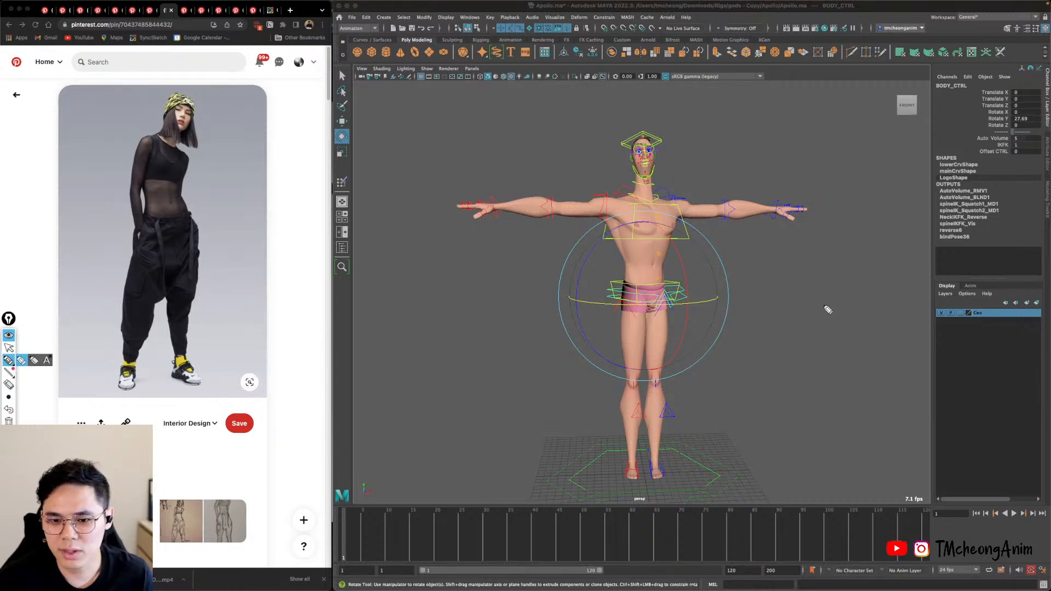
mouse_move(746, 265)
mouse_down()
mouse_move(677, 290)
mouse_move(694, 293)
mouse_up()
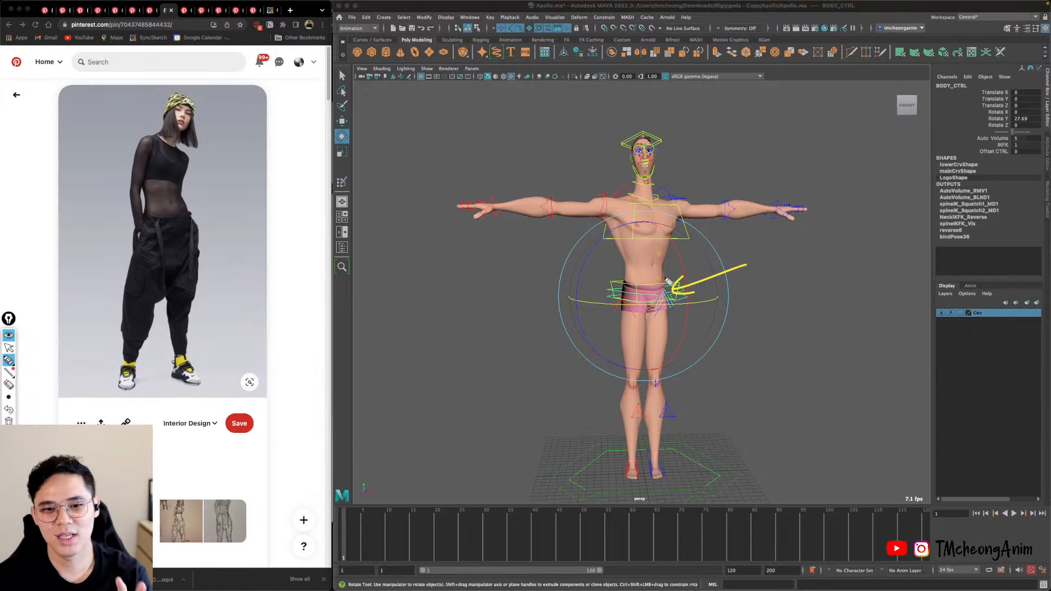
mouse_move(653, 289)
mouse_down()
mouse_move(621, 303)
mouse_move(673, 285)
mouse_move(673, 323)
mouse_up()
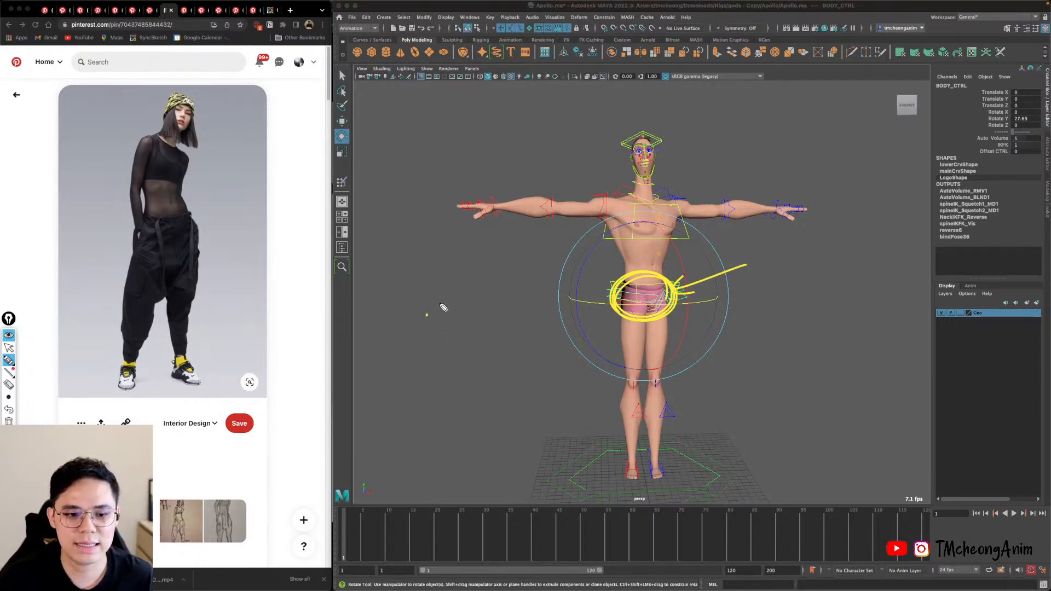
Write "Seed" in yellow beside the rig and sketch an oval seed with three roots growing down from it.
mouse_move(410, 148)
mouse_down()
mouse_move(433, 160)
mouse_move(459, 149)
mouse_move(454, 123)
mouse_up()
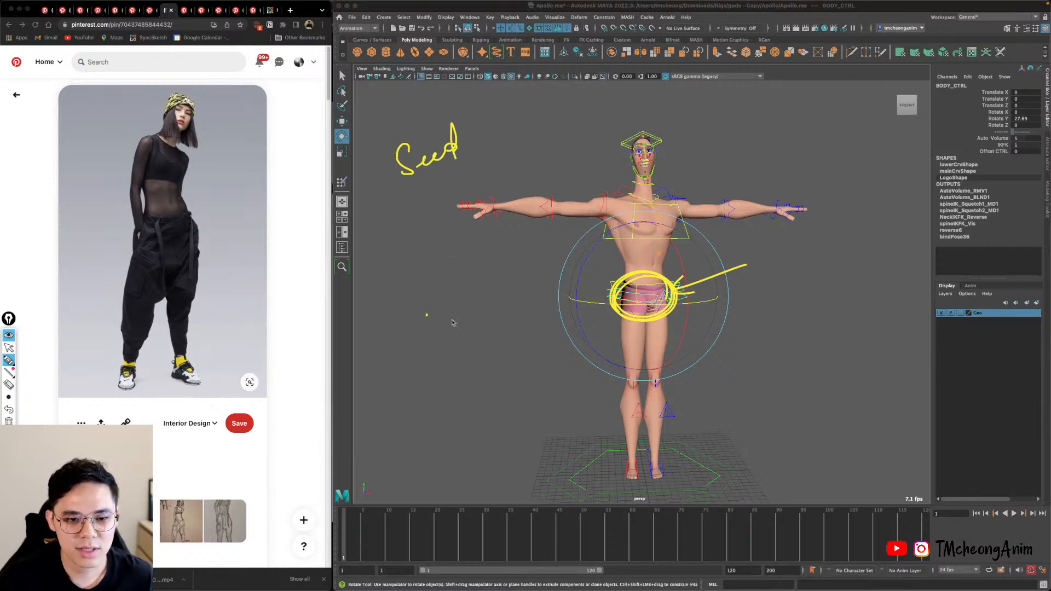
mouse_move(452, 320)
mouse_down()
mouse_move(432, 310)
mouse_move(446, 327)
mouse_move(452, 414)
mouse_up()
mouse_move(438, 336)
mouse_down()
mouse_move(417, 379)
mouse_move(488, 369)
mouse_up()
drag(440, 344, 404, 382)
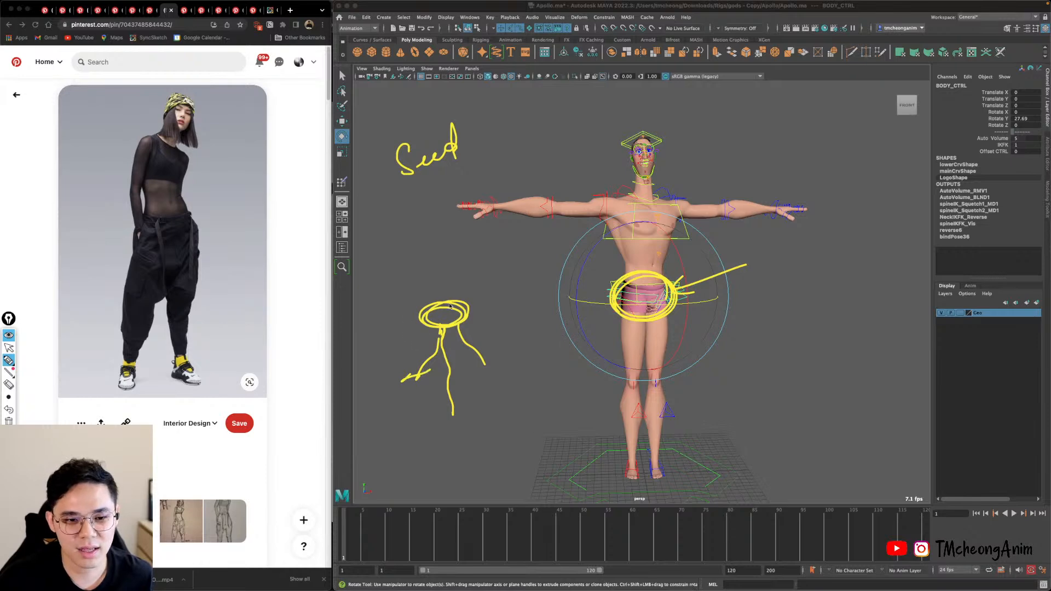
Draw the stem, leaves and ground line around the shaded seed, and number the seed 1, roots 2 and shoot 3 in pink.
mouse_move(449, 305)
mouse_down()
mouse_move(445, 273)
mouse_move(469, 178)
mouse_move(451, 211)
mouse_up()
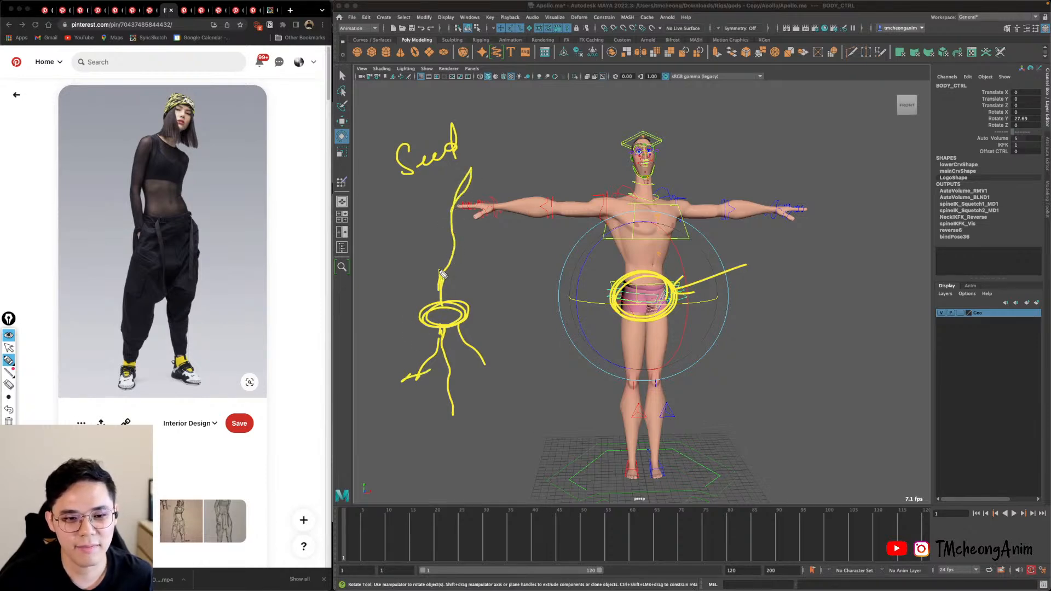
mouse_move(442, 275)
mouse_down()
mouse_move(415, 232)
mouse_move(429, 256)
mouse_up()
mouse_move(444, 316)
mouse_down()
mouse_move(488, 264)
mouse_move(444, 302)
mouse_move(349, 323)
mouse_up()
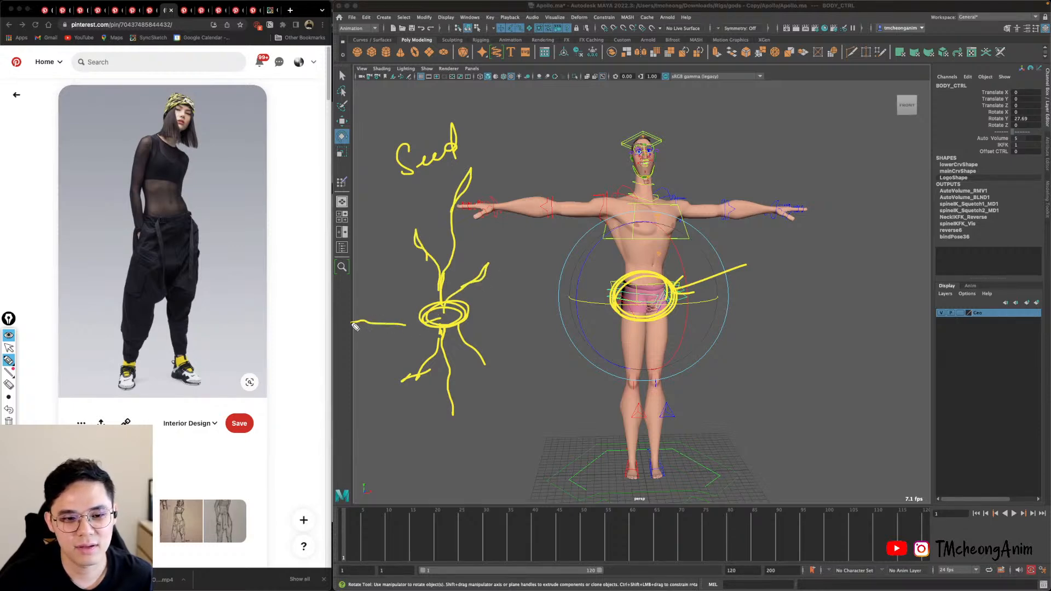
drag(469, 315, 520, 317)
mouse_move(450, 307)
mouse_down()
mouse_move(465, 313)
mouse_move(446, 319)
mouse_up()
mouse_move(420, 259)
mouse_down()
mouse_move(443, 263)
mouse_move(440, 246)
mouse_move(454, 257)
mouse_up()
mouse_move(459, 290)
mouse_down()
mouse_move(483, 284)
mouse_move(475, 291)
mouse_up()
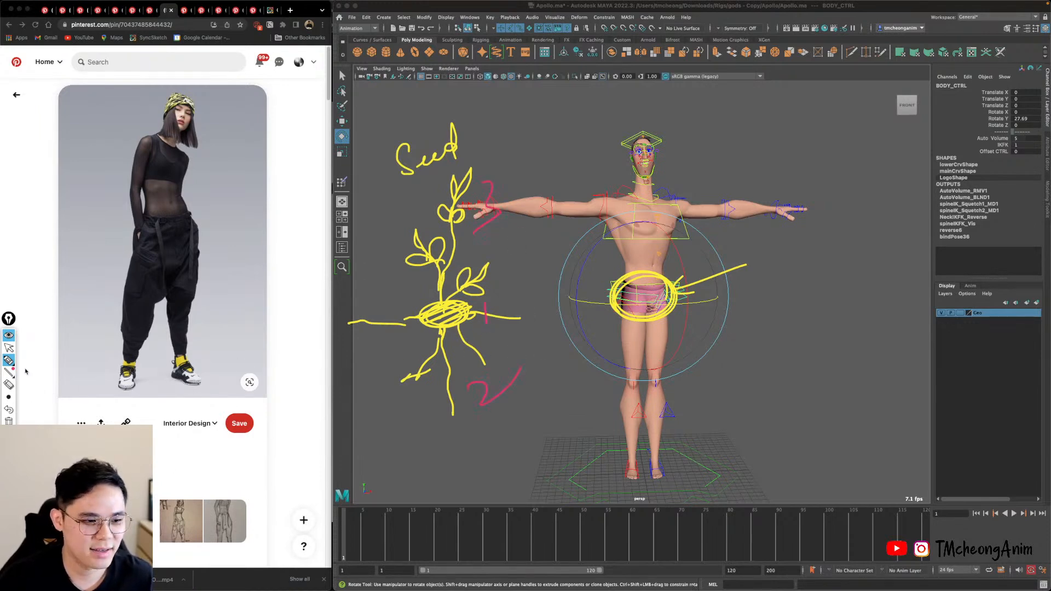
Hide the seed sketch and hip annotations from the Maya viewport.
click(8, 334)
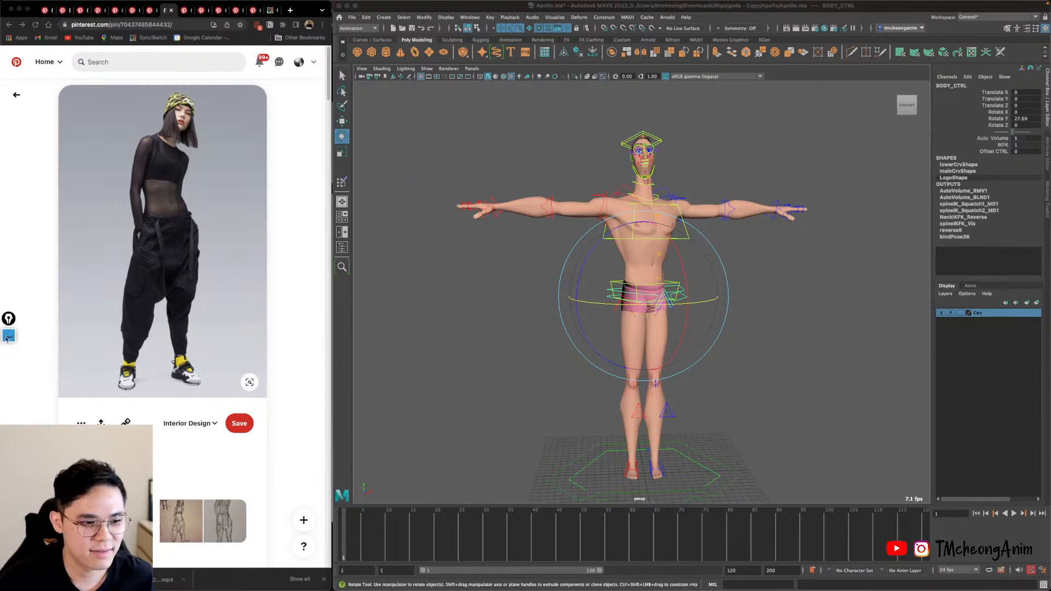
click(8, 335)
click(8, 334)
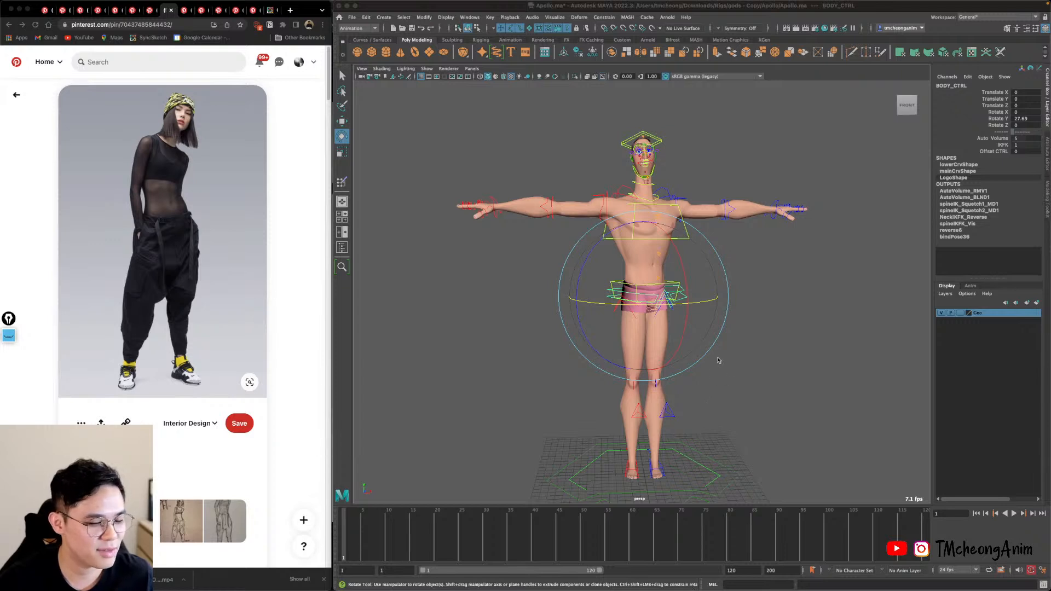
alt+drag(720, 359, 764, 347)
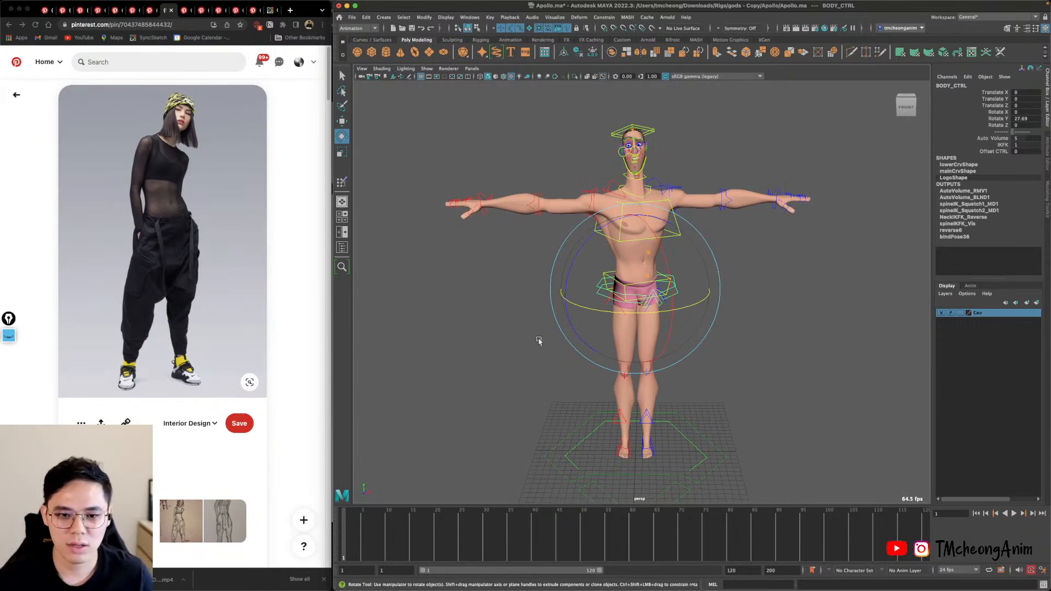
alt+drag(673, 234, 755, 273)
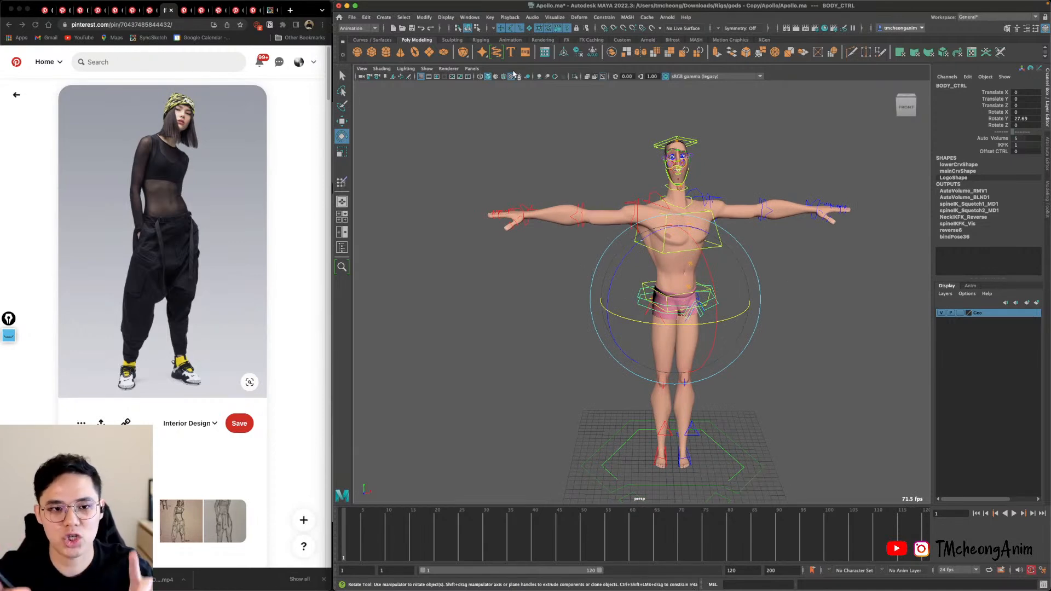
click(471, 68)
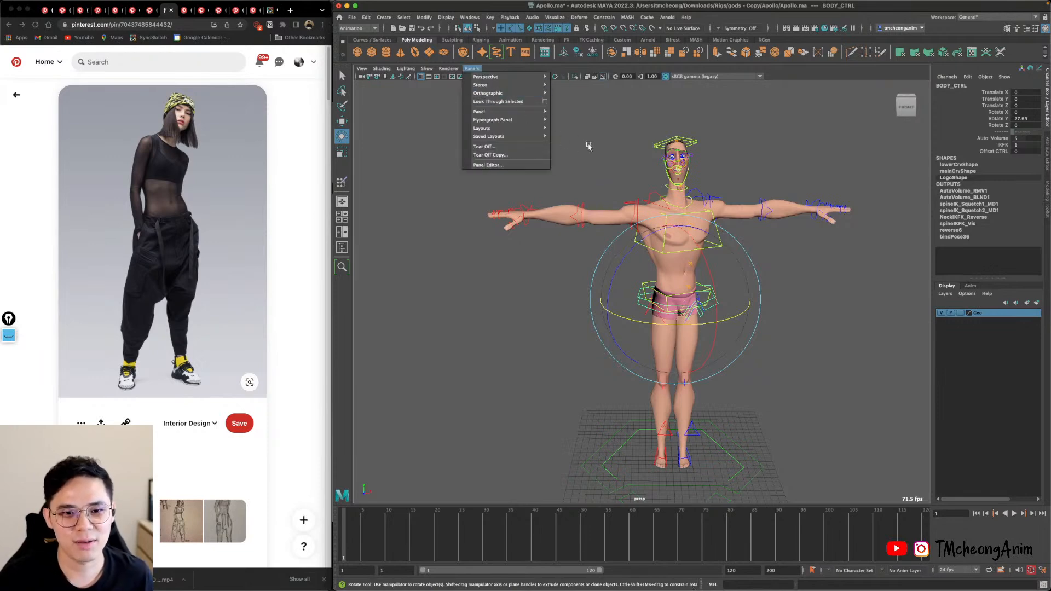
click(553, 313)
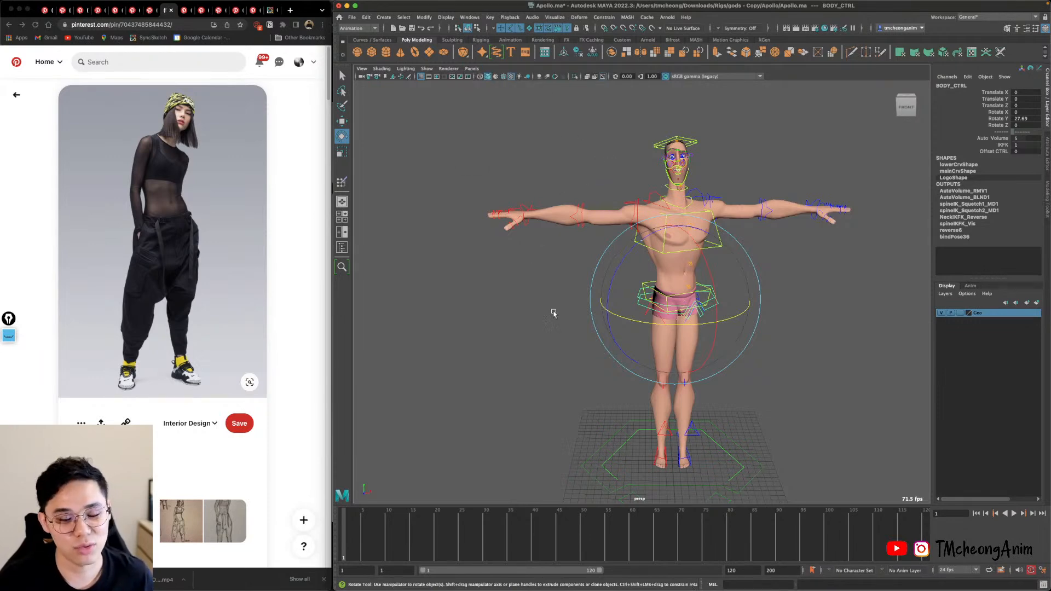
click(473, 69)
alt+middle_drag(738, 353, 714, 327)
scroll(714, 327, up, 2)
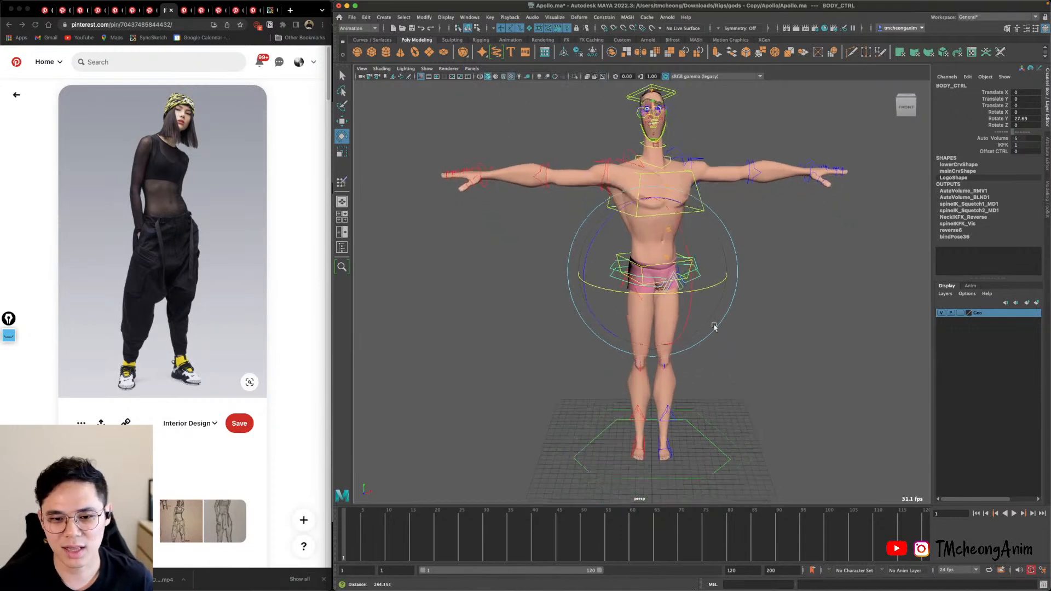
Create a new perspective camera for the viewport and look through it at the rig.
scroll(626, 283, up, 2)
click(472, 69)
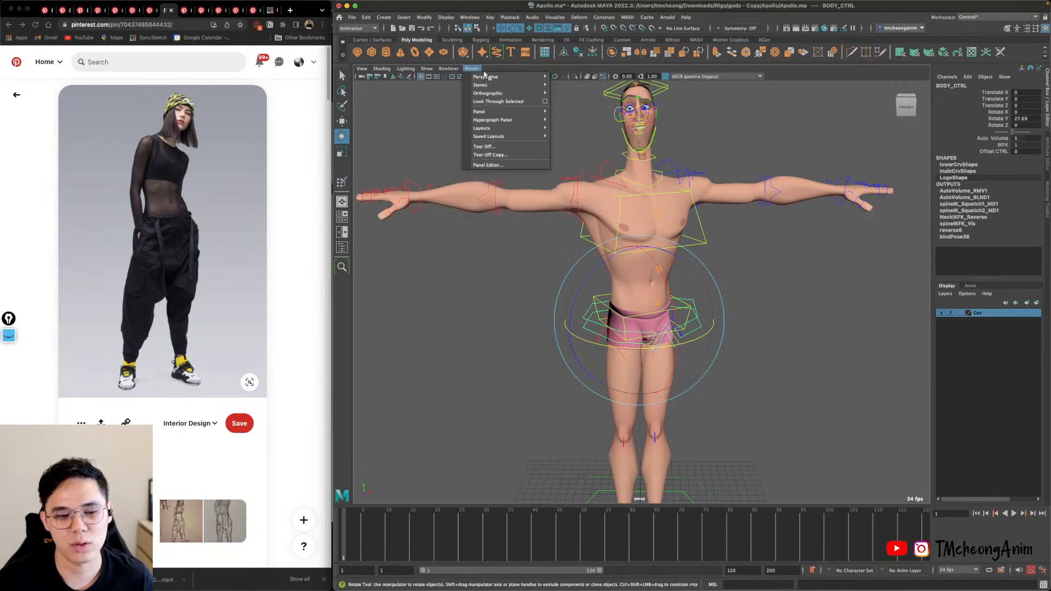
mouse_move(485, 74)
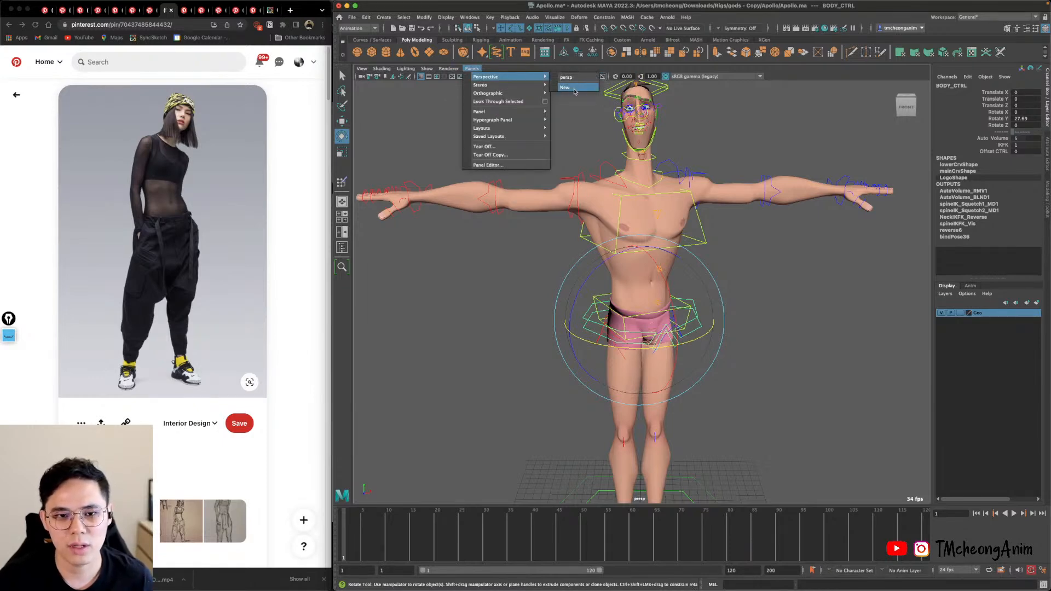
click(573, 89)
alt+middle_drag(712, 359, 736, 471)
alt+right_drag(736, 471, 521, 237)
alt+drag(522, 237, 552, 231)
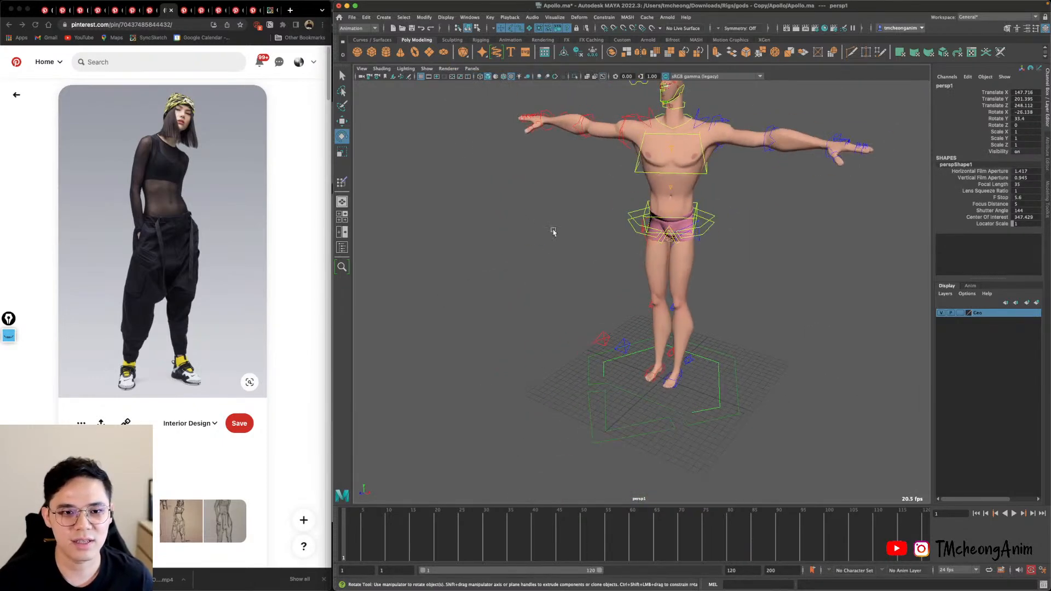
Split the viewport into two panes side by side and frame the full rig from the front through persp1 in the first pane.
click(472, 68)
mouse_move(539, 131)
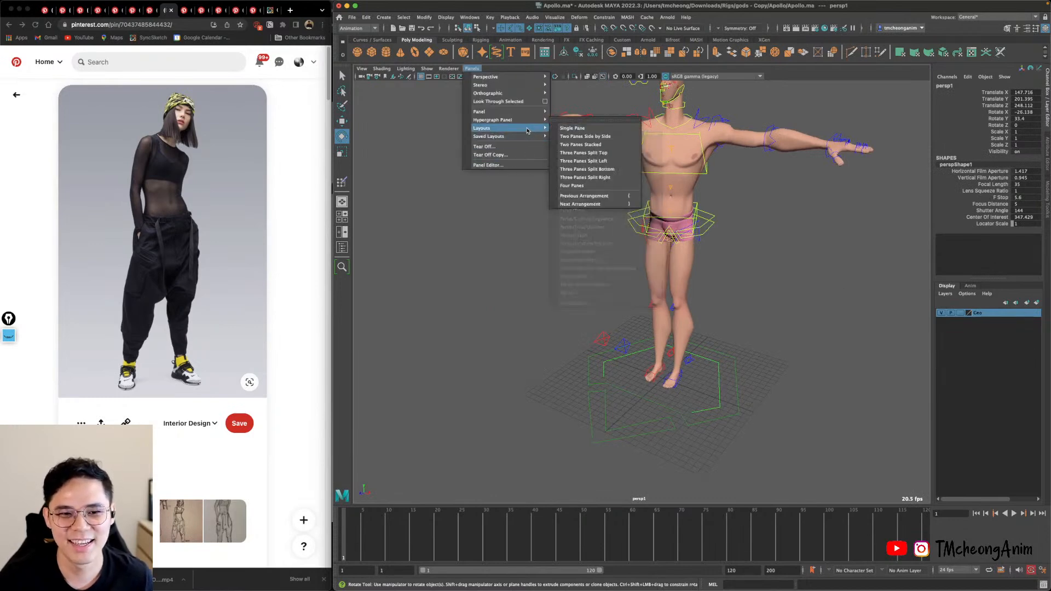
click(583, 136)
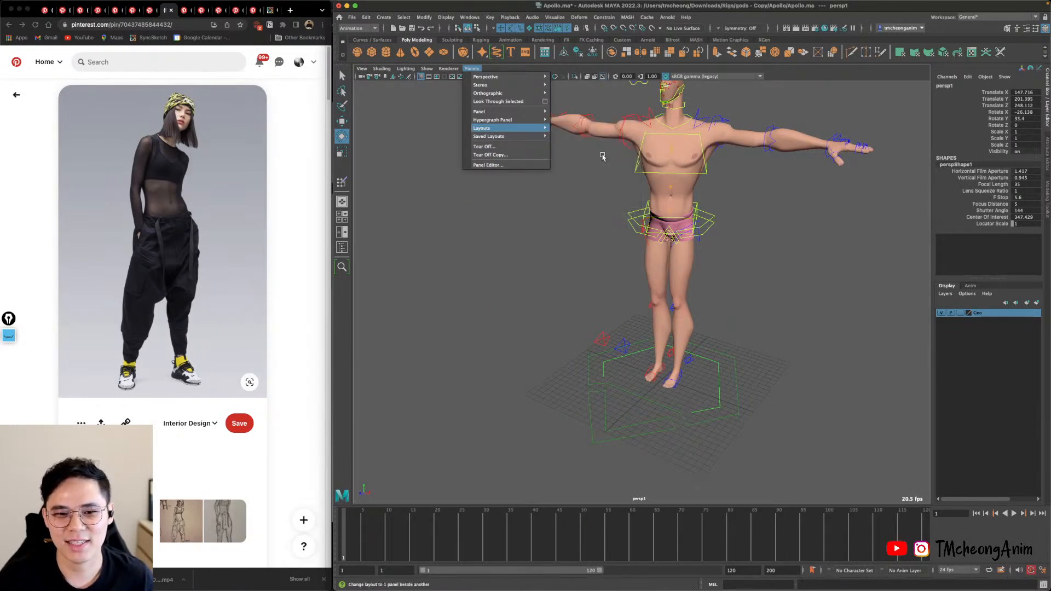
click(543, 145)
click(471, 69)
mouse_move(538, 76)
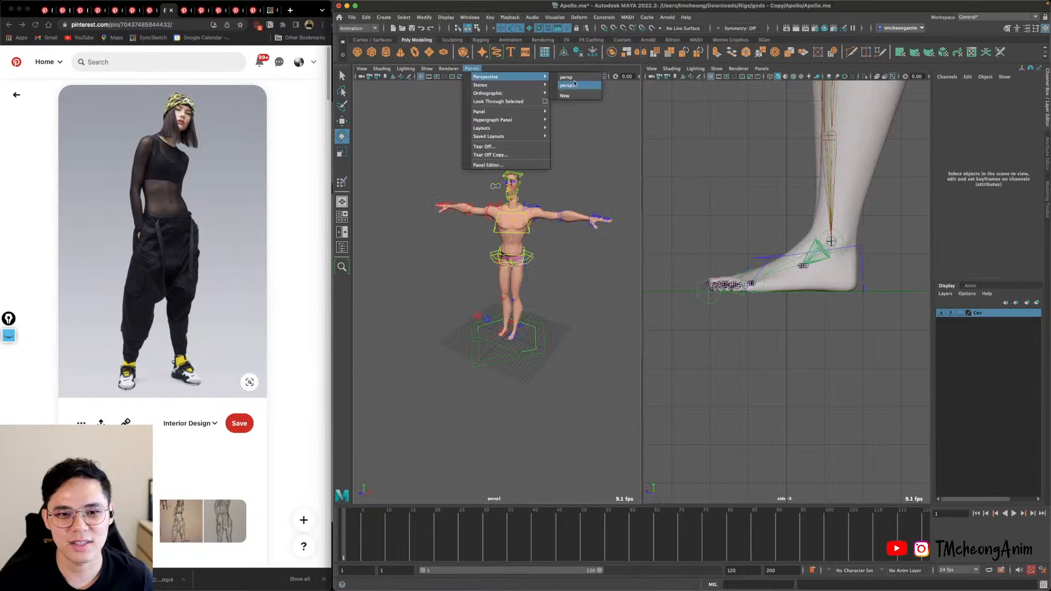
click(575, 86)
alt+drag(453, 125, 487, 187)
alt+right_drag(487, 188, 551, 375)
Select the persp1 camera, set its focal length to 60, and reframe the full rig.
click(364, 77)
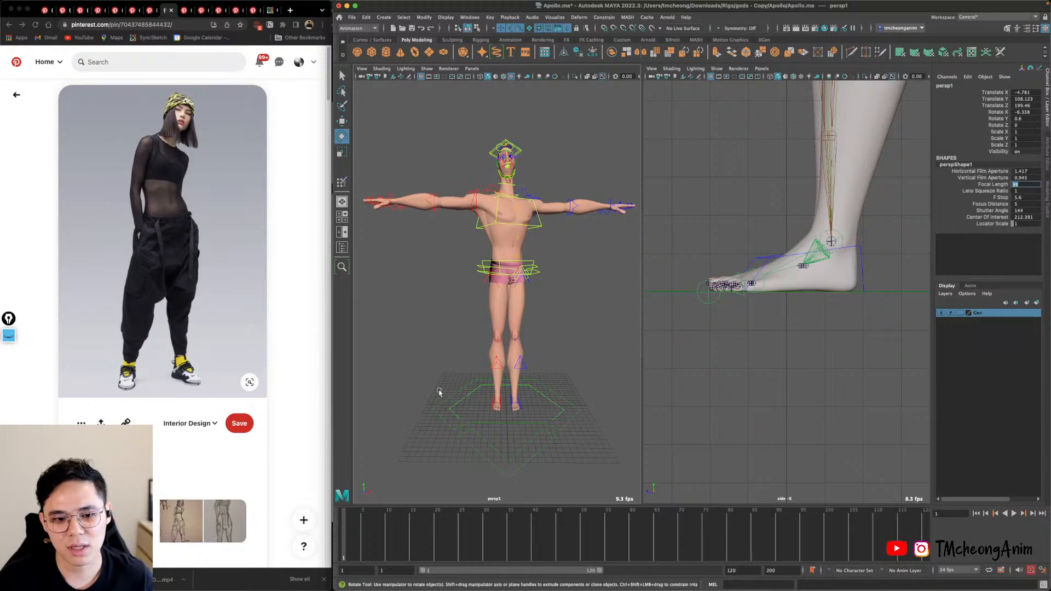
click(599, 310)
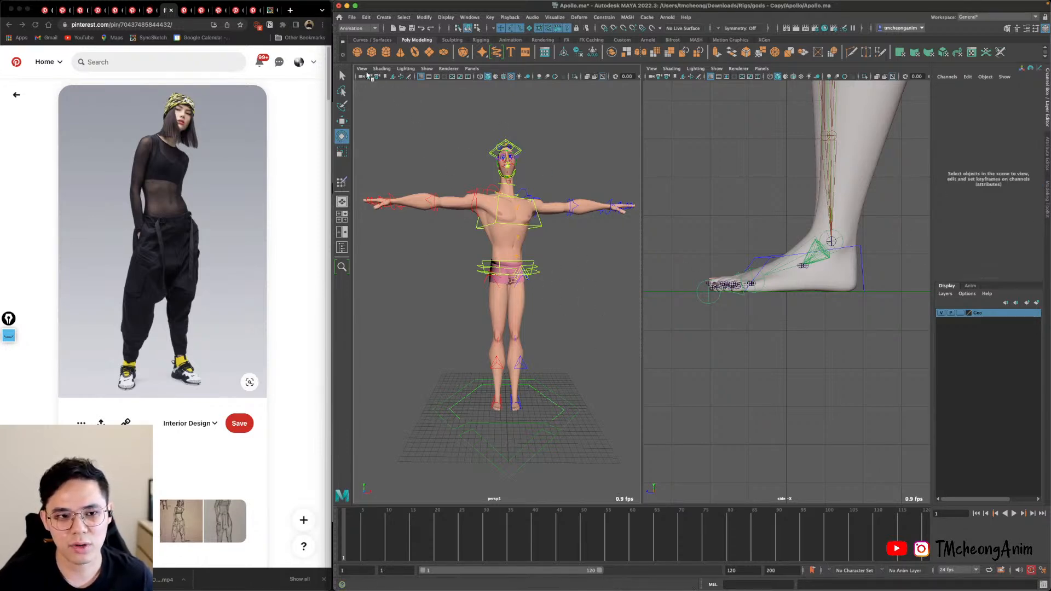
click(361, 77)
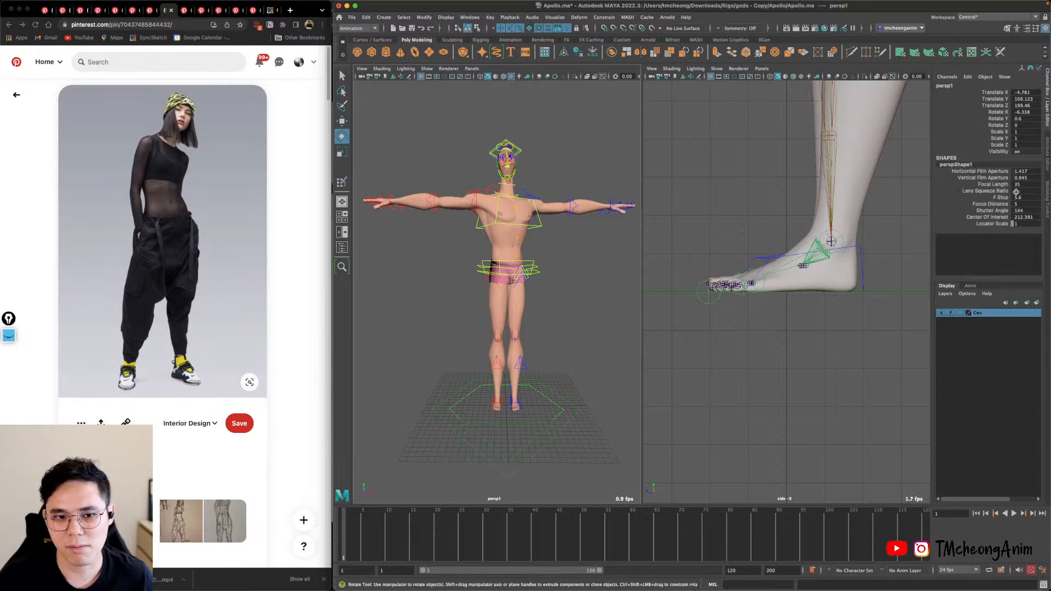
alt+drag(534, 356, 580, 334)
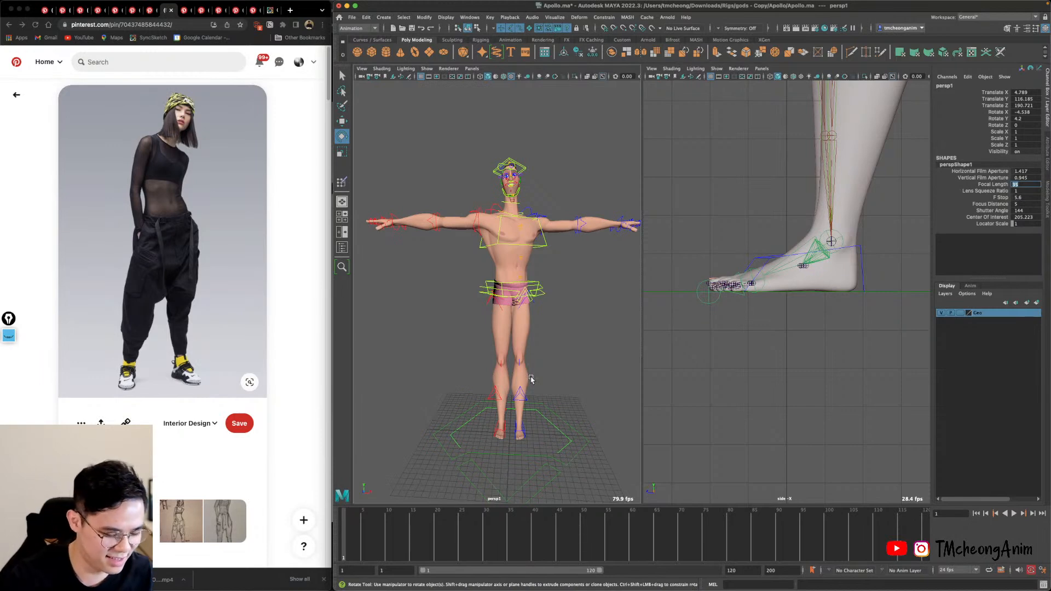
scroll(531, 378, up, 3)
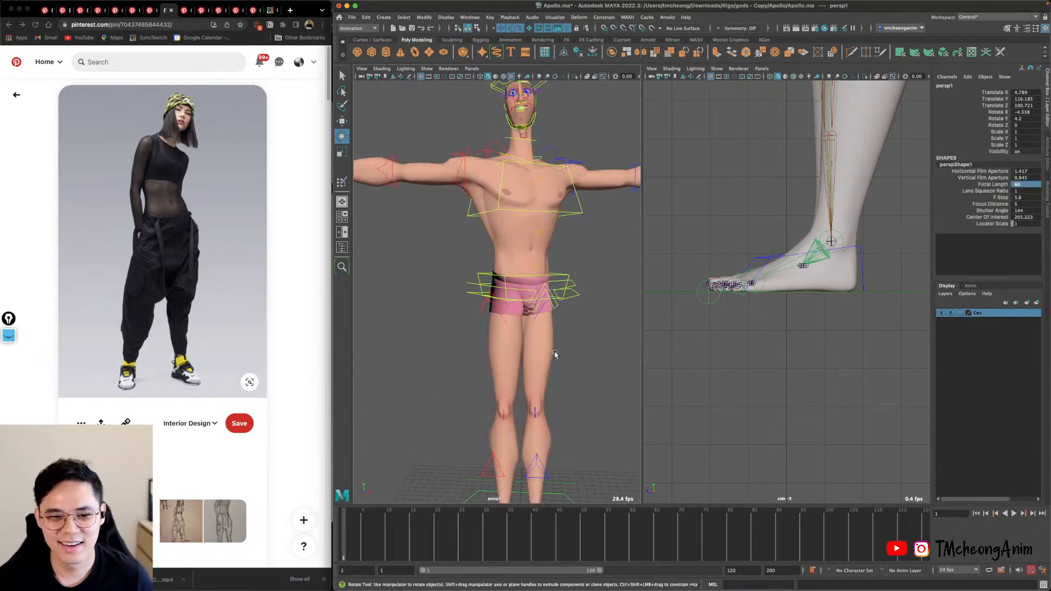
scroll(554, 354, down, 5)
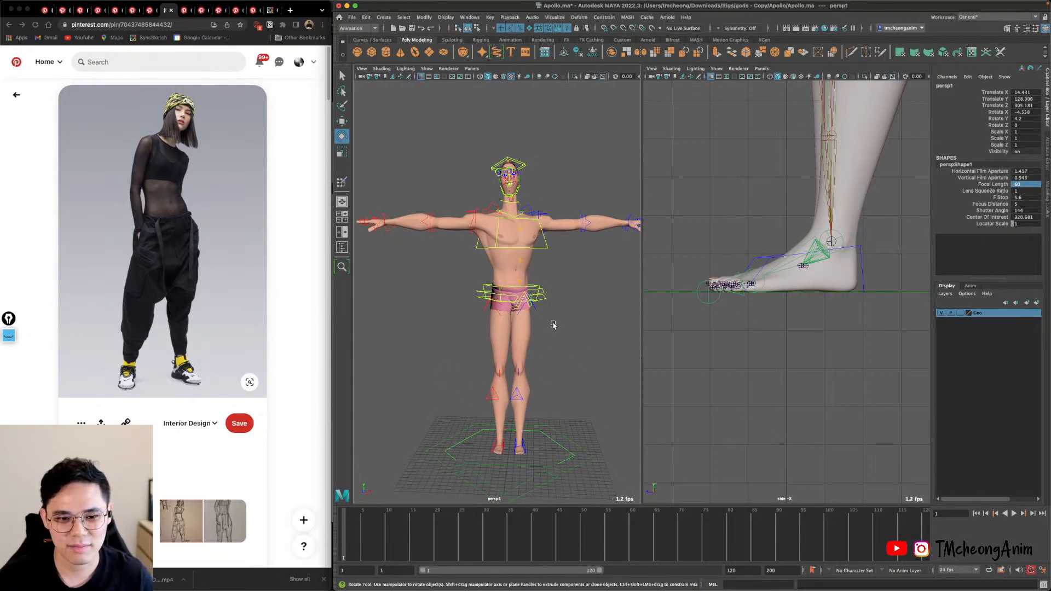
Hide the NURBS curves in the persp1 pane and frame the clean rig from head to feet.
click(426, 125)
click(427, 68)
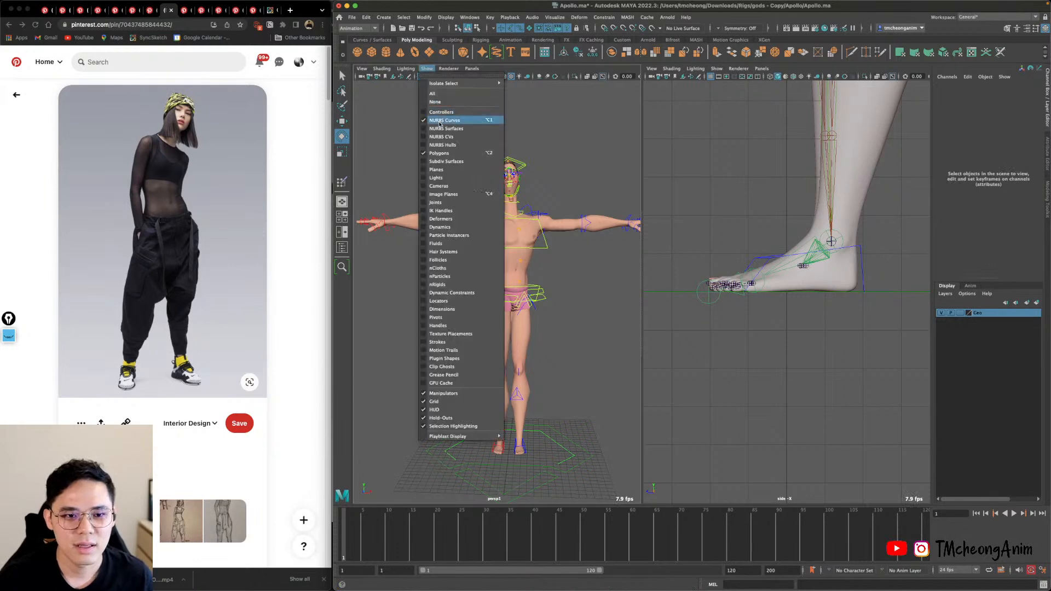
click(462, 118)
alt+middle_drag(581, 414, 582, 402)
alt+right_drag(582, 402, 582, 420)
alt+middle_drag(582, 419, 575, 456)
alt+right_drag(575, 457, 530, 427)
alt+middle_drag(539, 435, 546, 429)
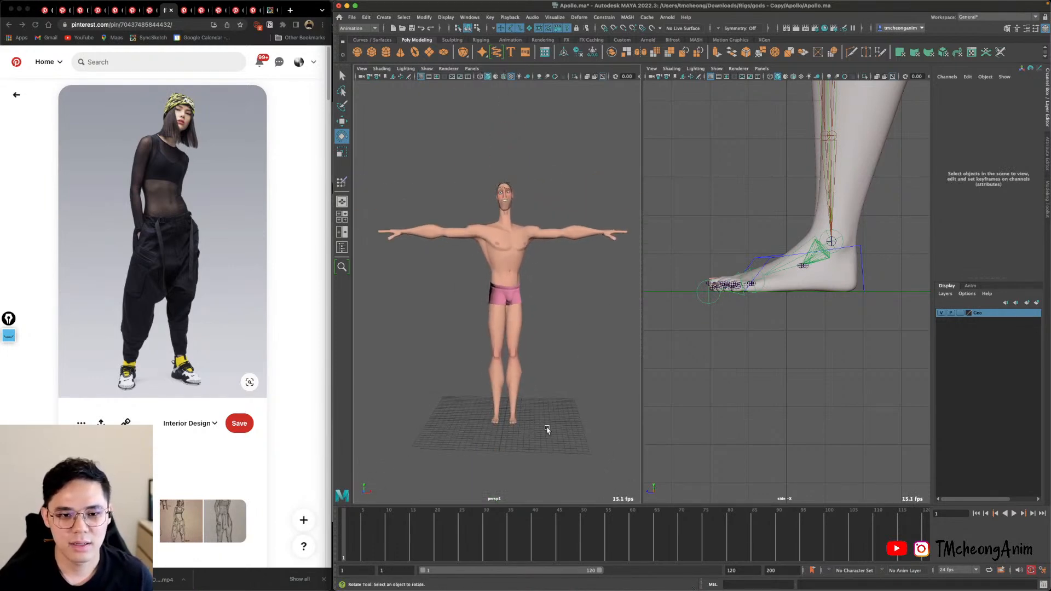
alt+right_drag(546, 429, 548, 438)
alt+middle_drag(549, 438, 542, 447)
Switch the side-view pane to the persp camera and turn on textured shading there.
alt+middle_drag(850, 358, 831, 444)
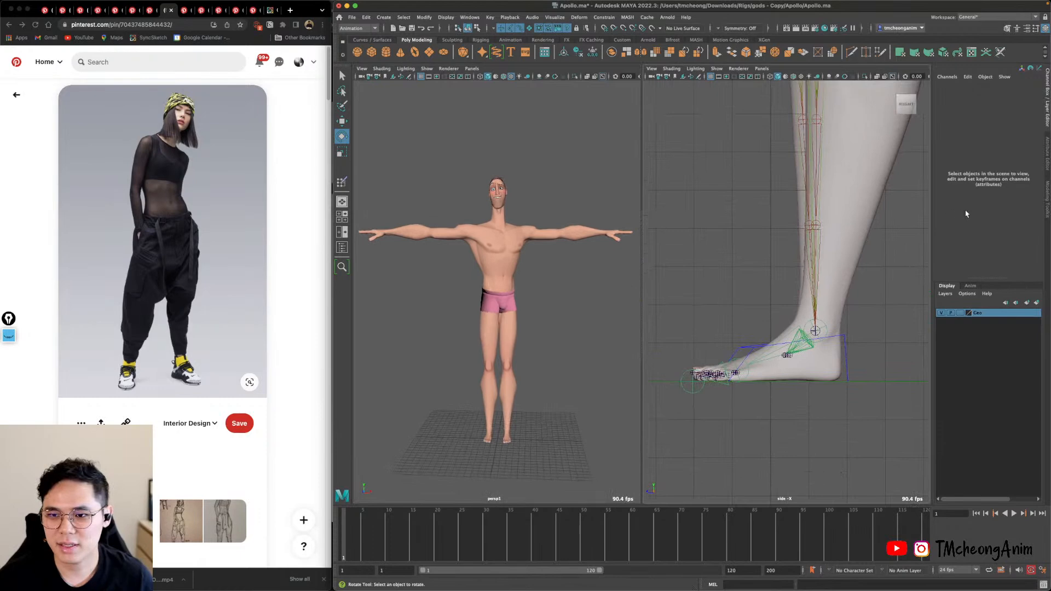
alt+middle_drag(827, 383, 817, 444)
key(space)
drag(817, 444, 822, 374)
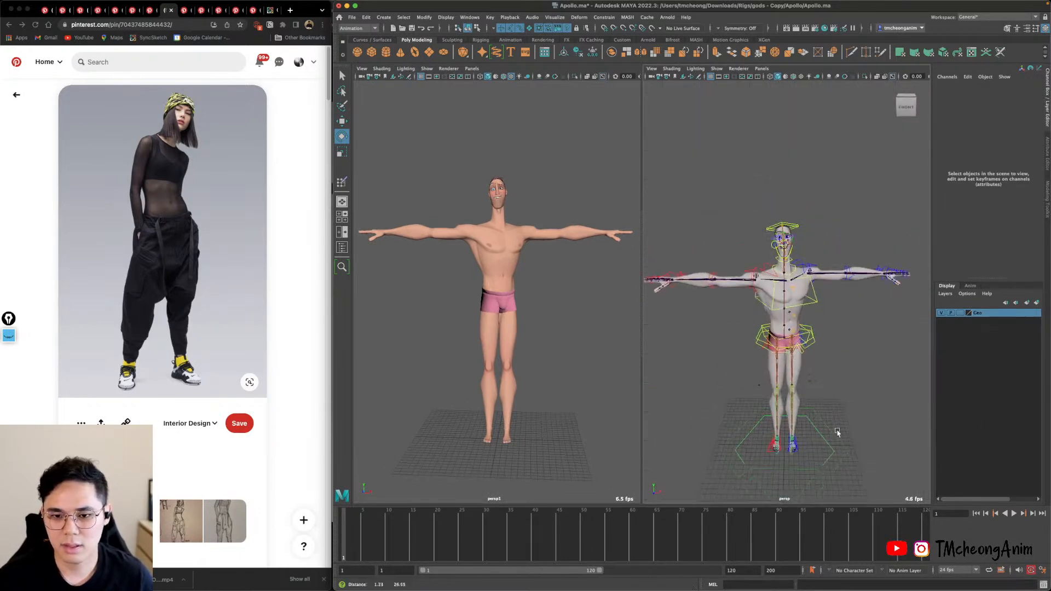
key(6)
alt+right_drag(823, 374, 842, 338)
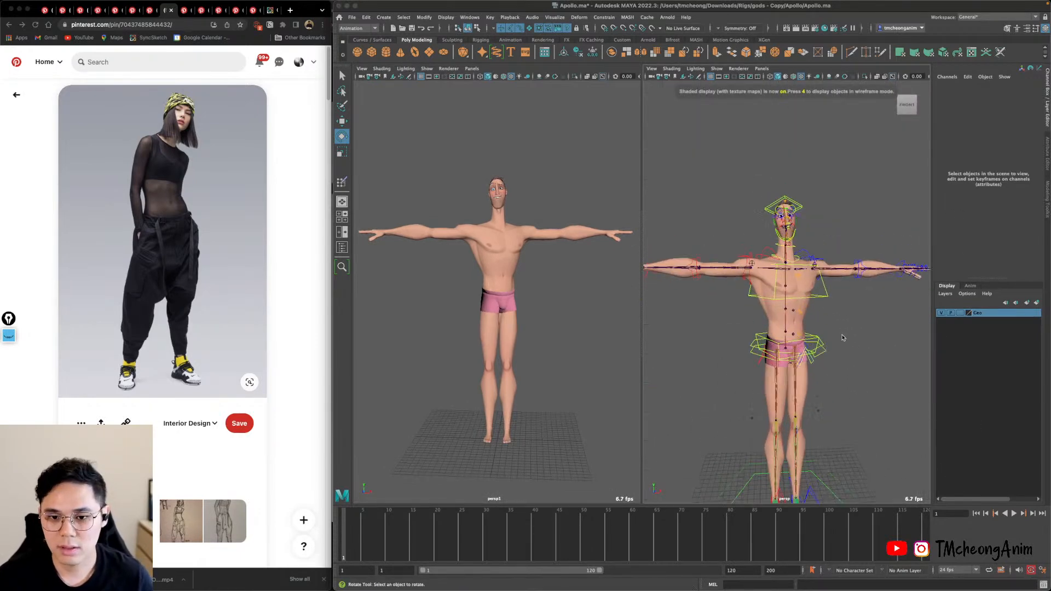
Limit the persp pane's visible object types to polygons and NURBS curves.
click(717, 69)
click(725, 102)
click(716, 68)
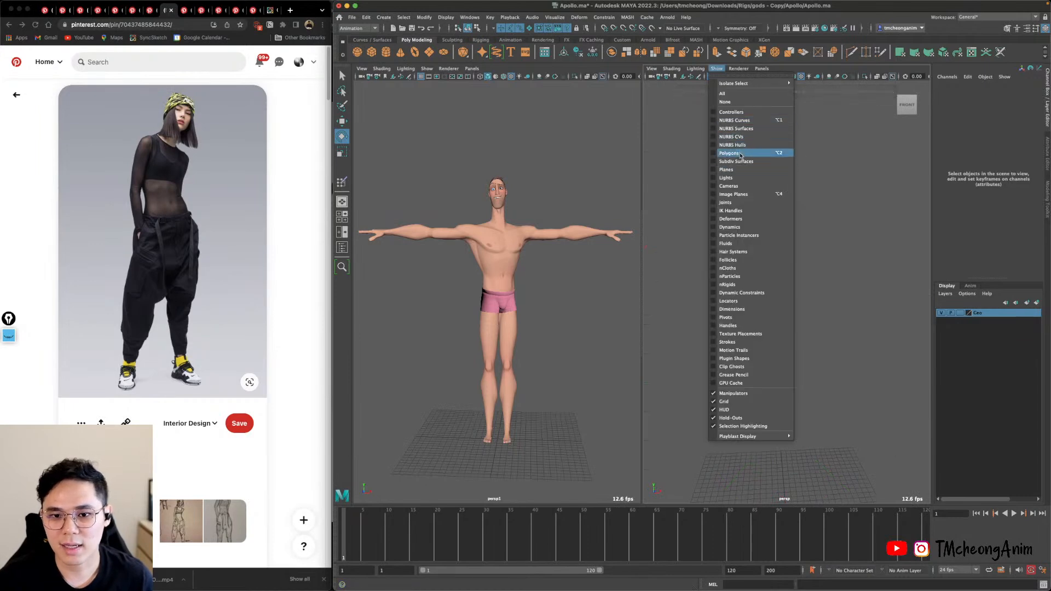
click(740, 155)
click(716, 68)
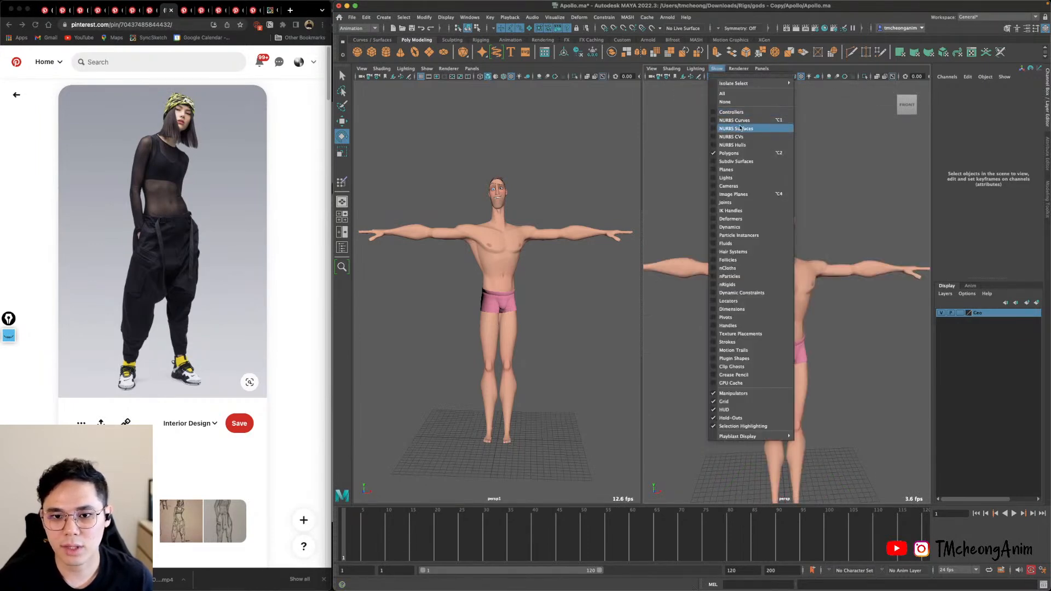
click(735, 120)
scroll(664, 391, up, 5)
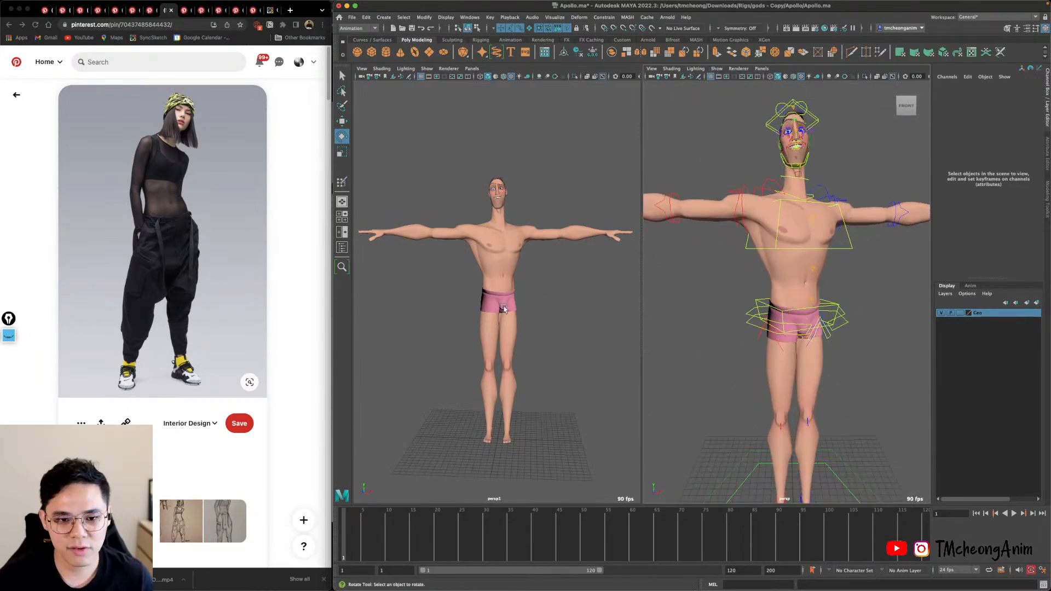
Try moving the rig with the body control at the hips, and undo the move.
alt+drag(799, 350, 860, 274)
key(w)
click(859, 249)
alt+right_drag(837, 257, 868, 262)
key(q)
click(760, 267)
alt+middle_drag(806, 285, 774, 292)
alt+right_drag(773, 292, 793, 295)
key(w)
alt+drag(793, 295, 791, 277)
drag(782, 222, 766, 277)
key(z)
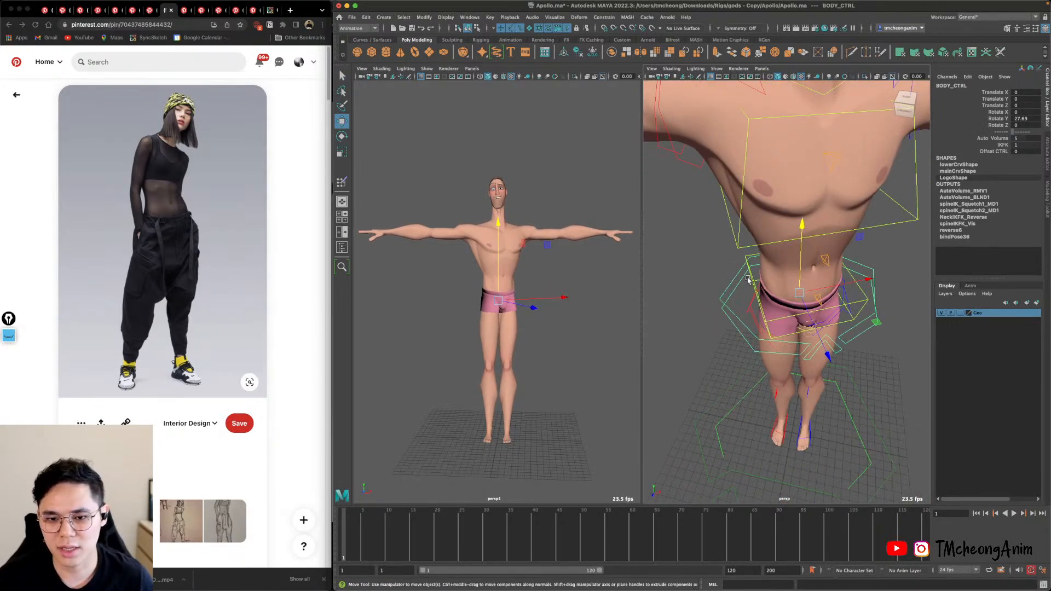
Select the spine IK hip control and try rotating the hips on their own.
click(759, 293)
alt+right_drag(758, 293, 809, 359)
alt+drag(809, 359, 837, 314)
alt+right_drag(838, 314, 829, 297)
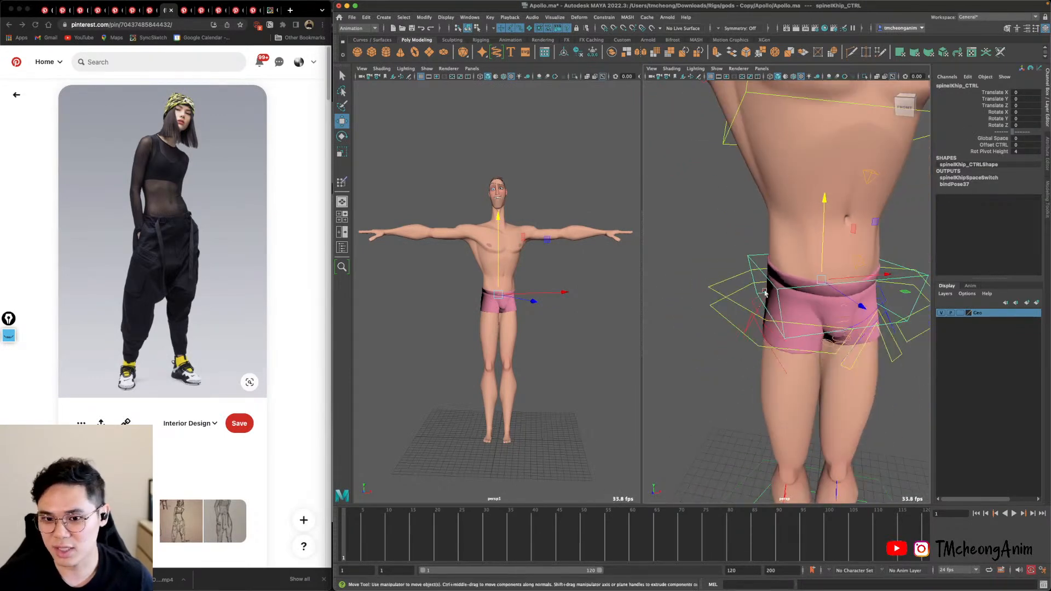
alt+middle_drag(829, 297, 798, 308)
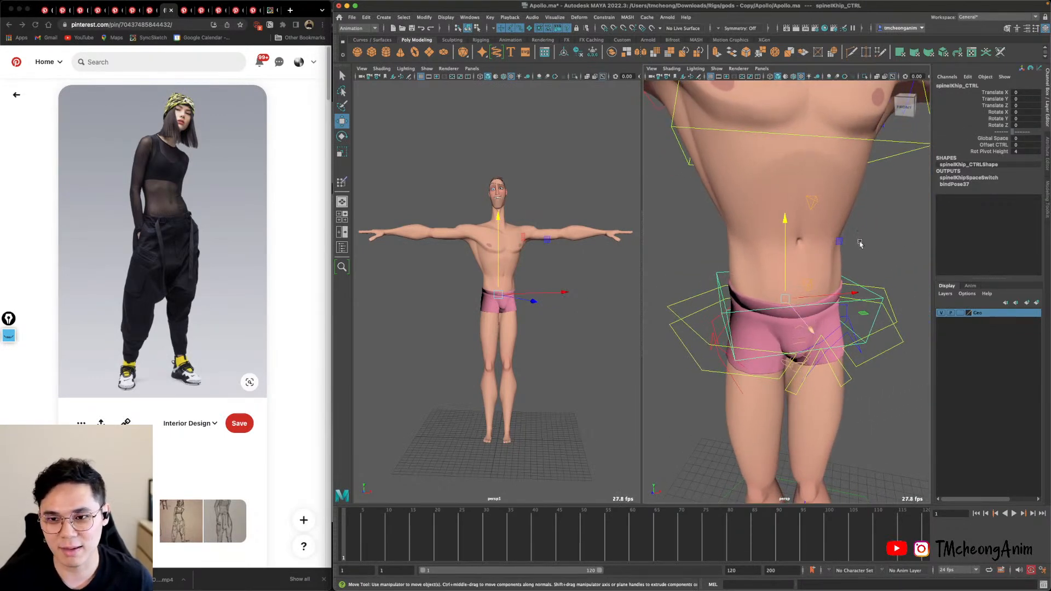
alt+drag(794, 319, 804, 300)
alt+right_drag(805, 301, 740, 278)
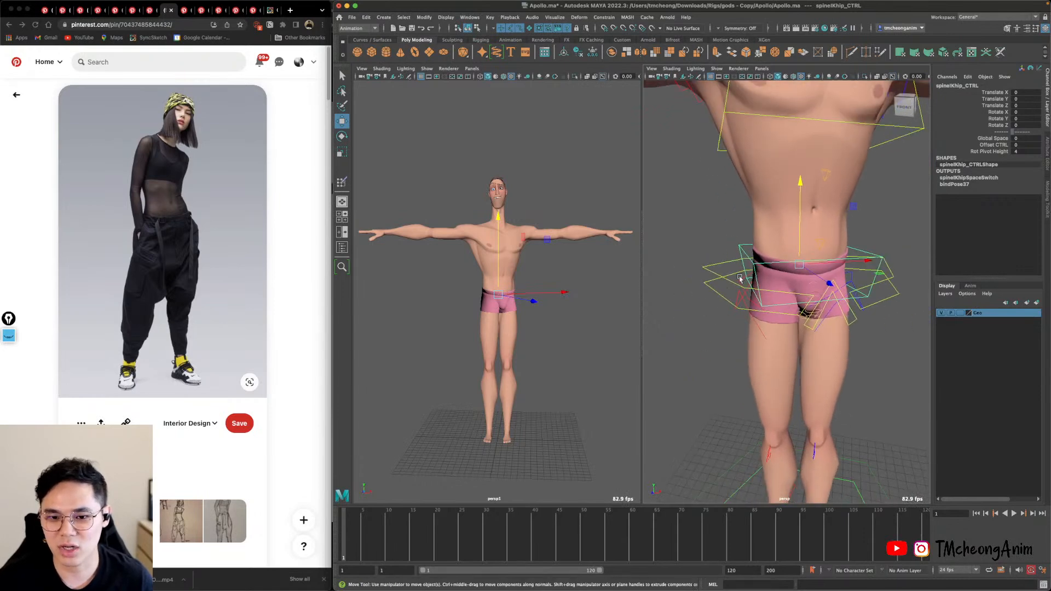
key(e)
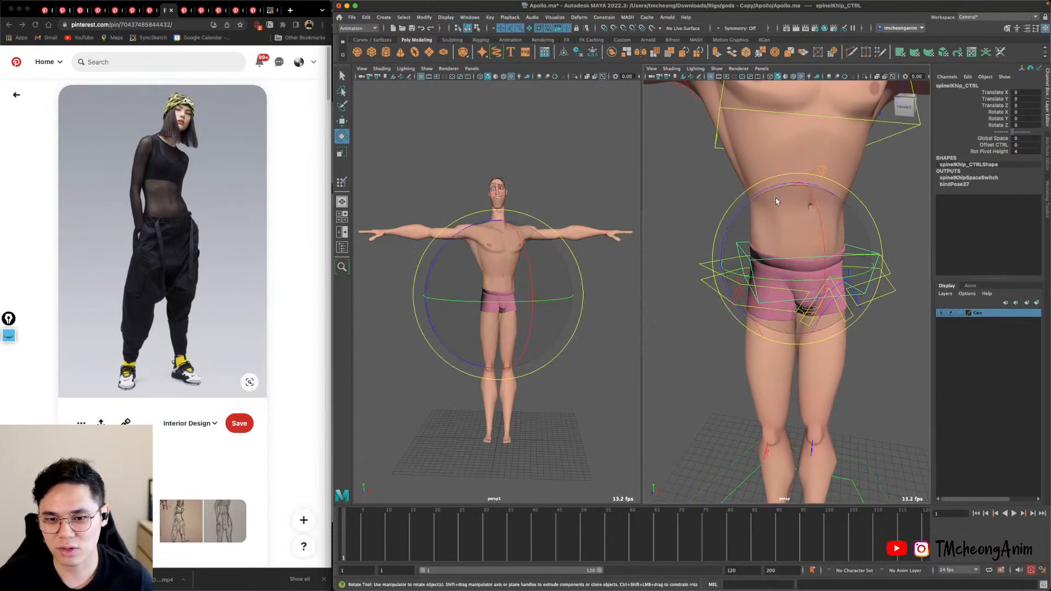
drag(783, 191, 854, 319)
alt+middle_drag(854, 319, 871, 360)
alt+right_drag(872, 360, 797, 209)
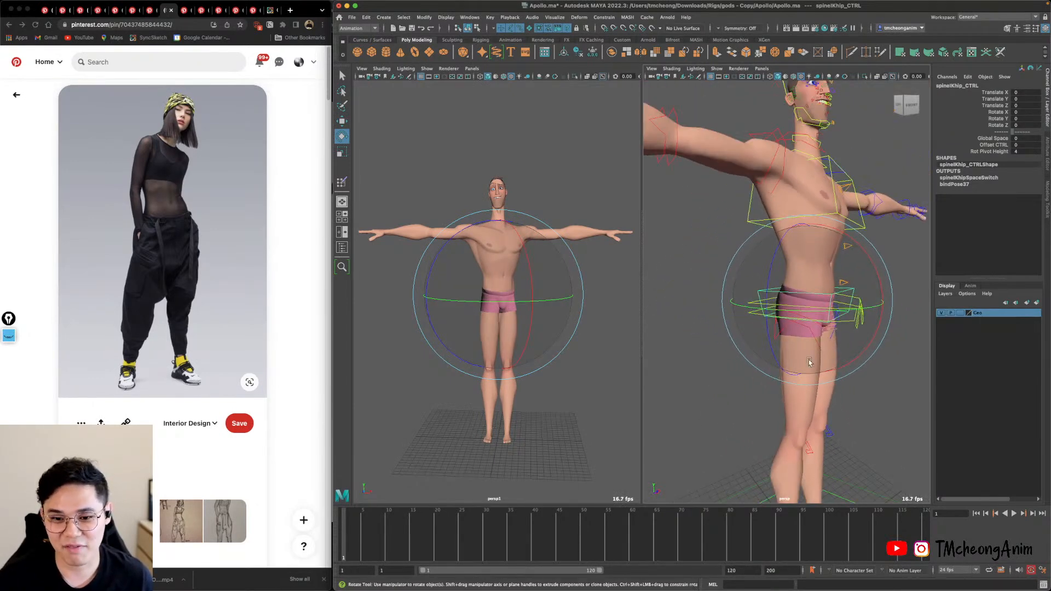
Try tilting the whole torso with a free rotation of the body control, and undo the rotation.
key(q)
alt+drag(809, 362, 744, 350)
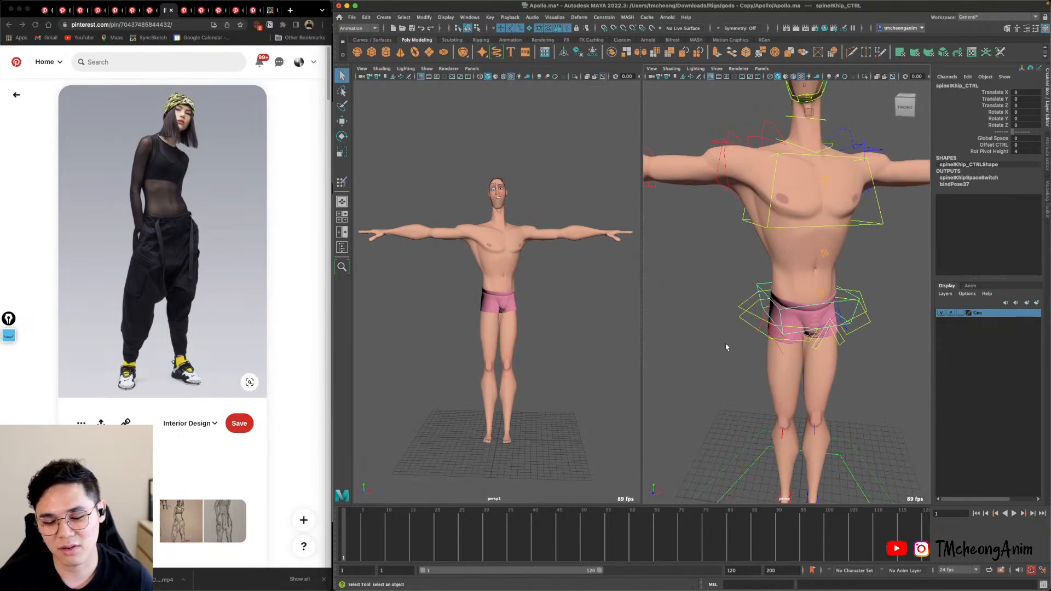
click(766, 328)
alt+right_drag(767, 328, 755, 308)
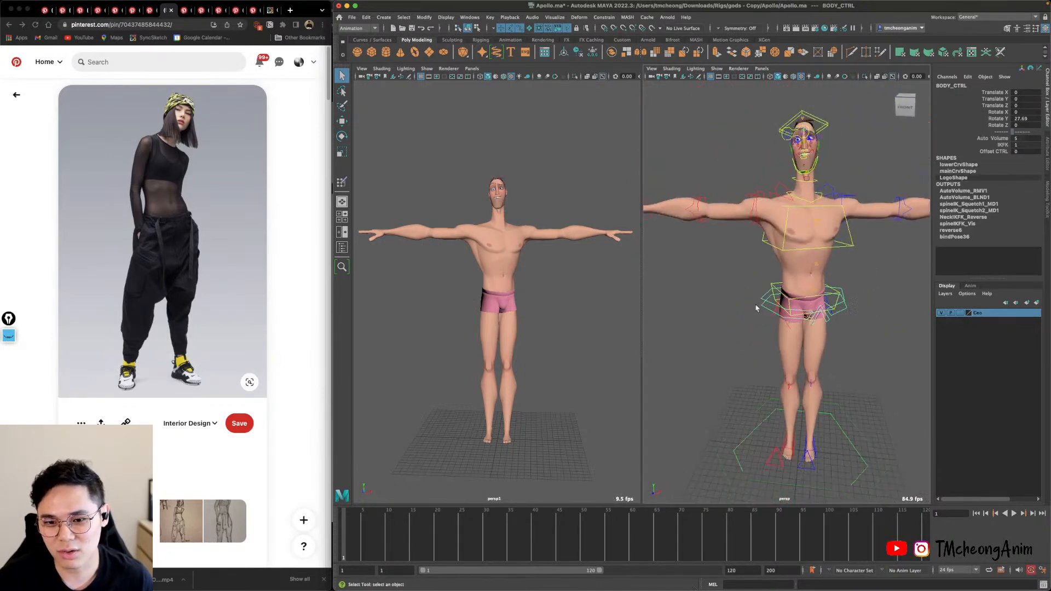
key(e)
drag(758, 310, 830, 335)
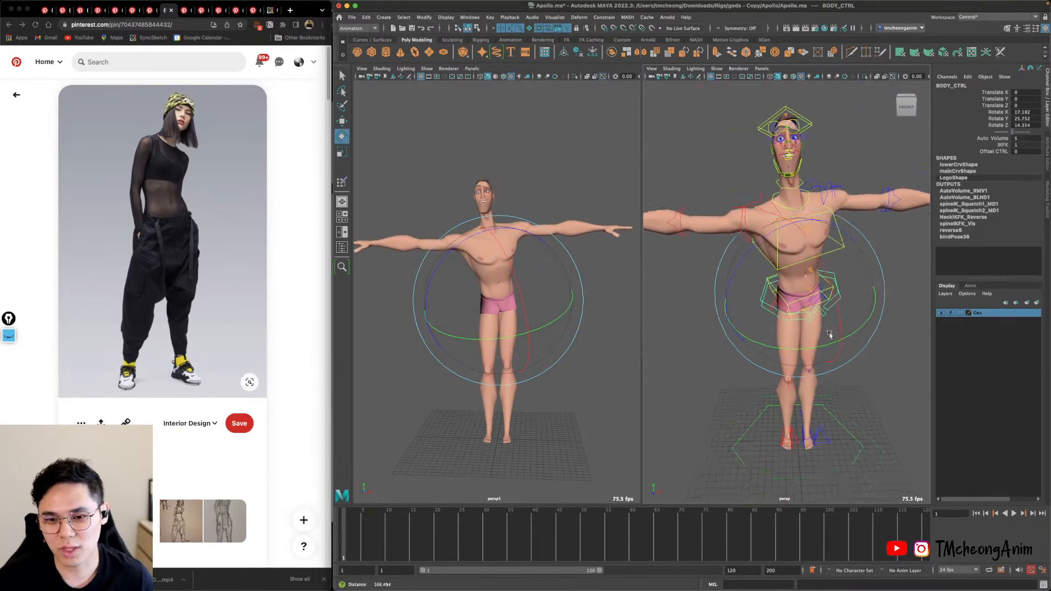
alt+right_drag(829, 335, 815, 351)
key(ctrl+z)
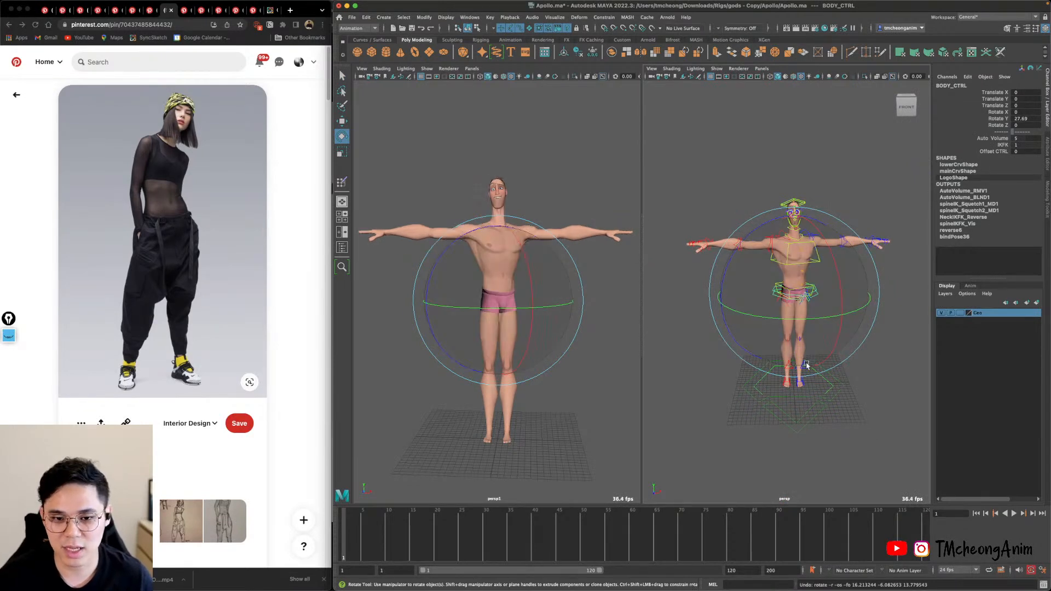
Lower the rig's body control to a Translate Y of -3.577 to bend the knees slightly.
alt+right_drag(790, 341, 770, 250)
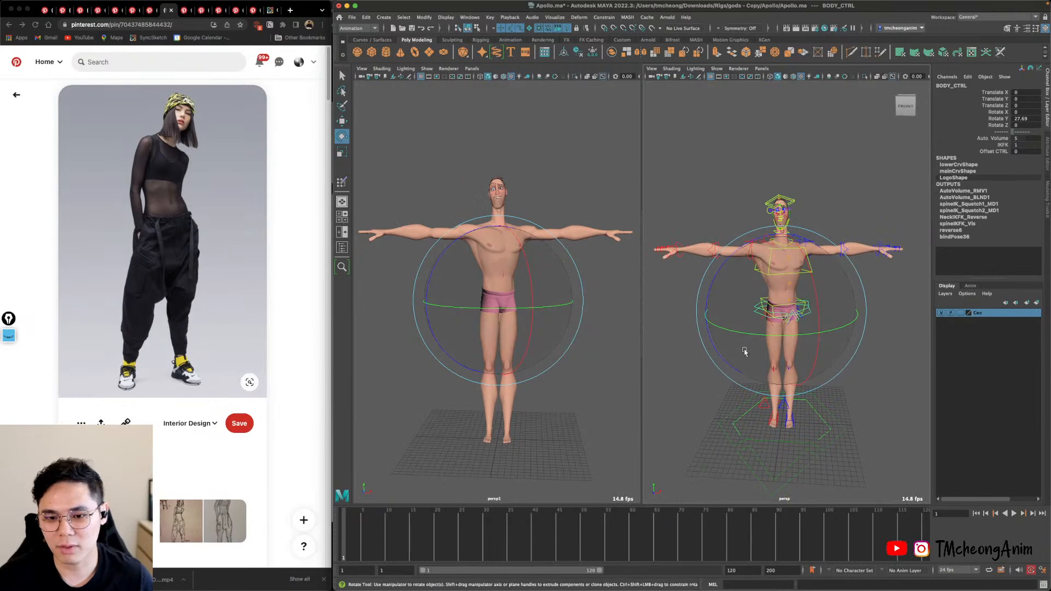
alt+right_drag(741, 352, 783, 209)
key(w)
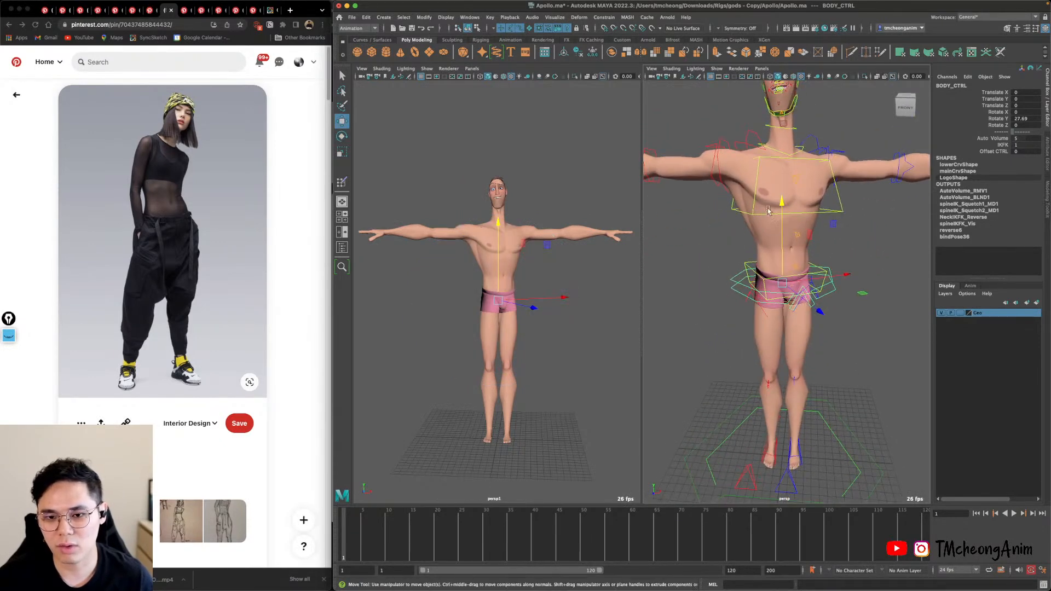
drag(783, 209, 784, 216)
alt+middle_drag(798, 363, 804, 300)
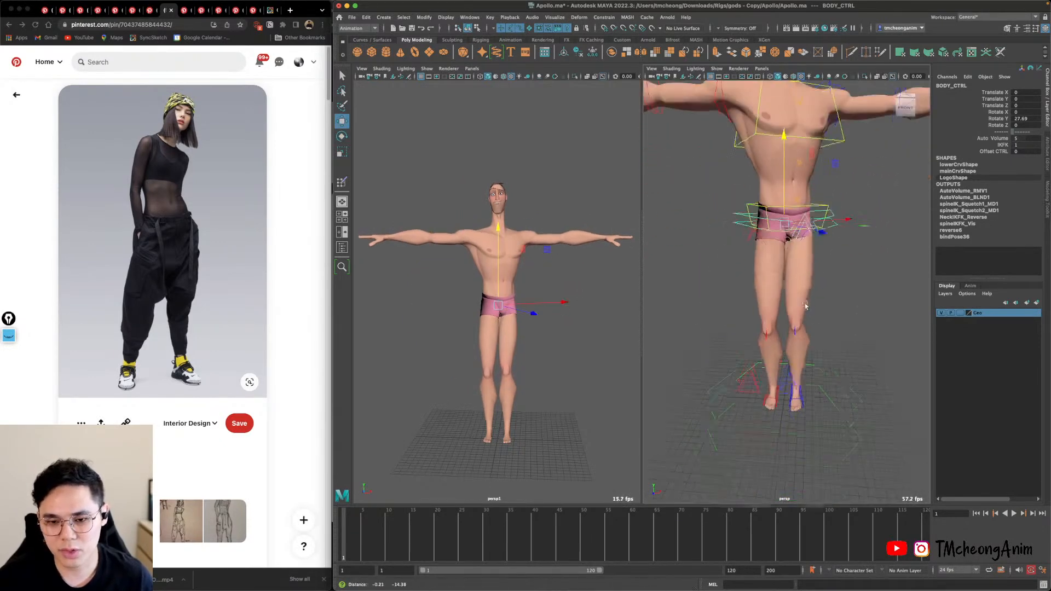
alt+drag(804, 301, 774, 331)
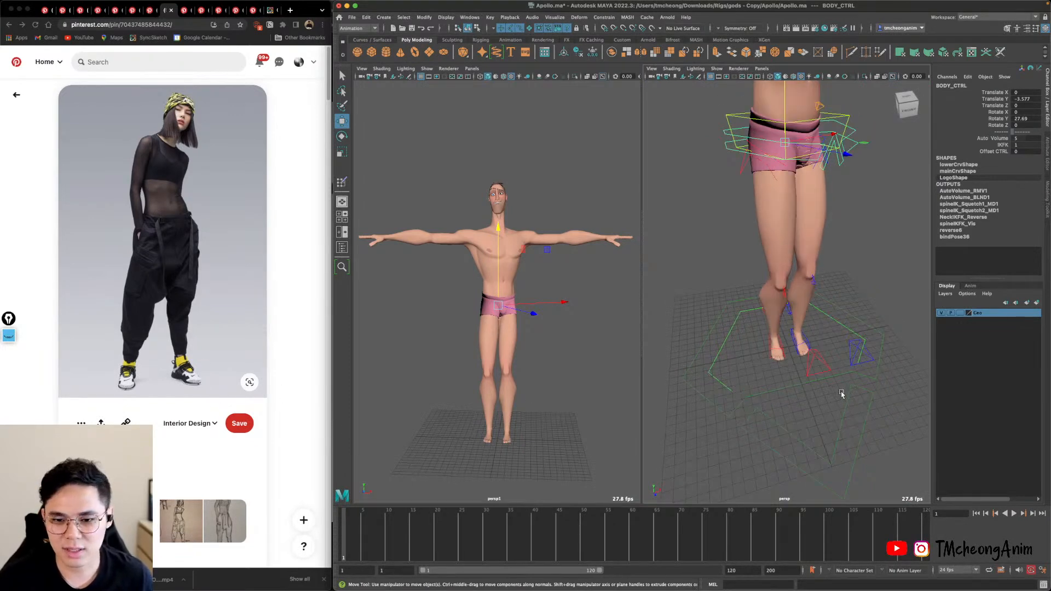
alt+drag(841, 394, 756, 372)
alt+right_drag(757, 372, 779, 374)
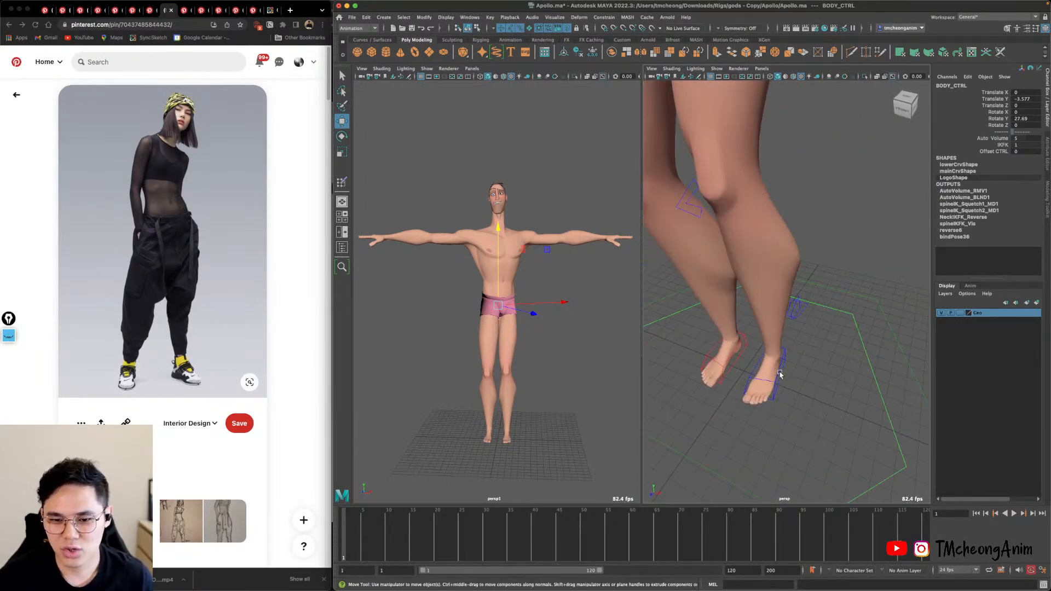
Place the left foot IK control at Translate X 13.762 and Translate Z -12.794, with Rotate Y at 27.983.
click(780, 374)
scroll(793, 385, down, 7)
key(e)
alt+drag(793, 378, 797, 413)
key(w)
drag(855, 352, 888, 333)
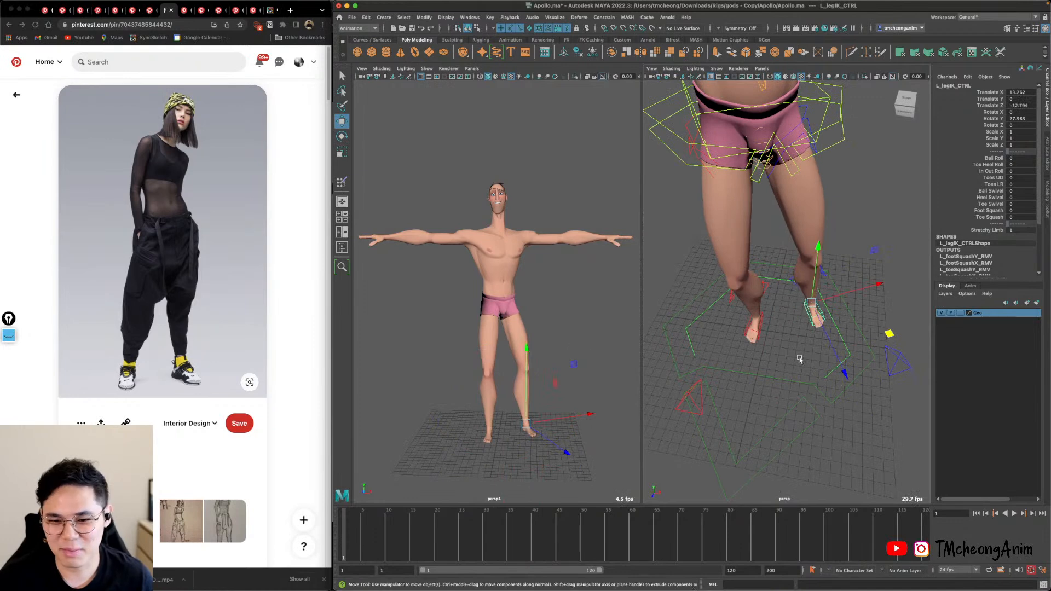
alt+drag(799, 359, 814, 355)
Move the right foot IK control outward and forward to Translate X 13.994 and Translate Z 22.663.
click(750, 333)
drag(747, 316, 717, 321)
alt+middle_drag(788, 333, 815, 329)
drag(837, 375, 913, 379)
alt+drag(768, 316, 785, 350)
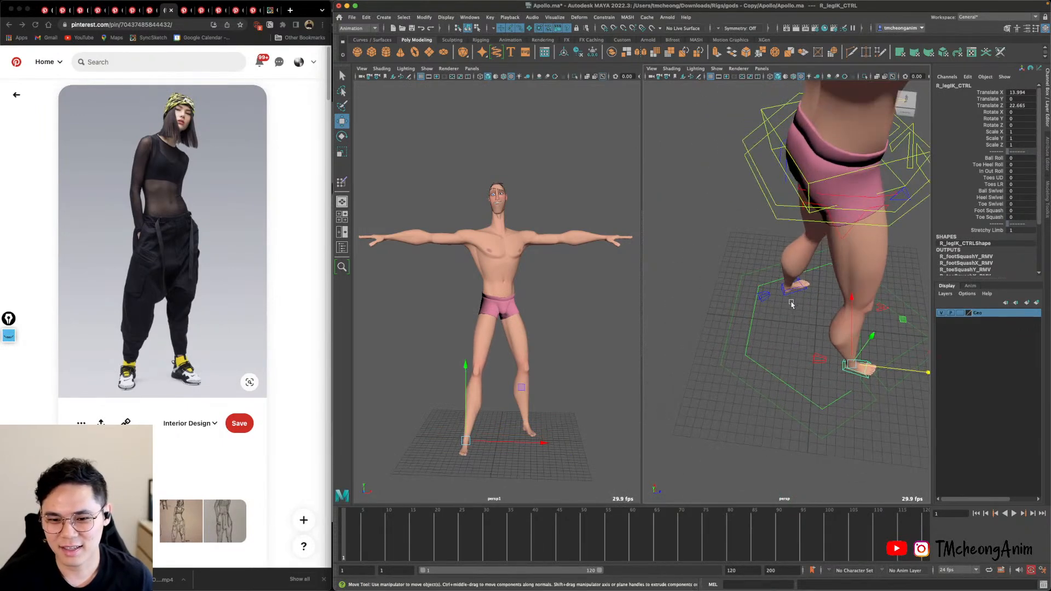
Slide the left foot IK control forward to a Translate Z of -6.472.
click(788, 297)
alt+drag(788, 302, 801, 312)
drag(862, 290, 846, 283)
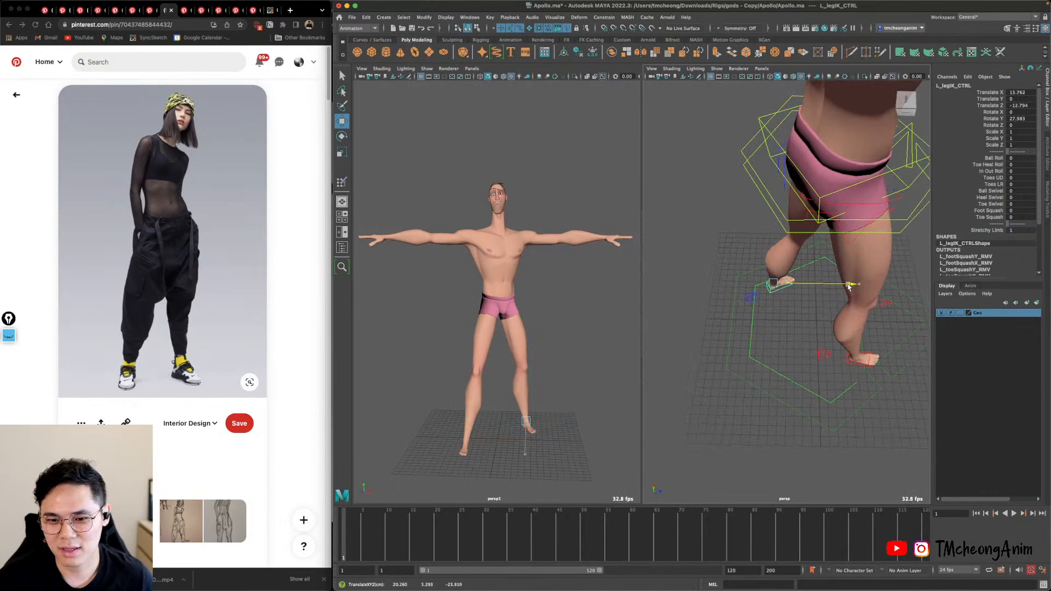
alt+middle_drag(830, 308, 831, 320)
alt+drag(831, 321, 871, 338)
alt+right_drag(871, 338, 826, 310)
alt+drag(825, 310, 772, 359)
Pull the right foot IK control back to a Translate Z of 12.857.
click(753, 356)
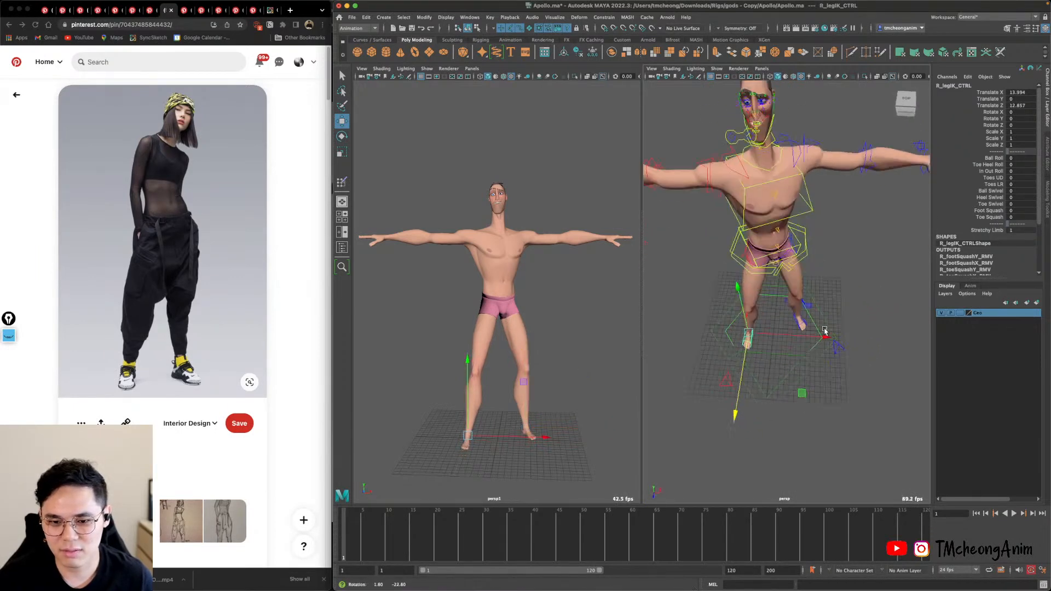
alt+right_drag(771, 358, 829, 356)
alt+drag(829, 356, 829, 350)
alt+middle_drag(830, 350, 818, 314)
mouse_move(818, 314)
alt+mouse_down()
mouse_move(829, 302)
mouse_move(816, 326)
alt+mouse_up()
Turn the body control at the hips to a Rotate Y of 34.47.
click(825, 301)
key(e)
drag(818, 327, 822, 324)
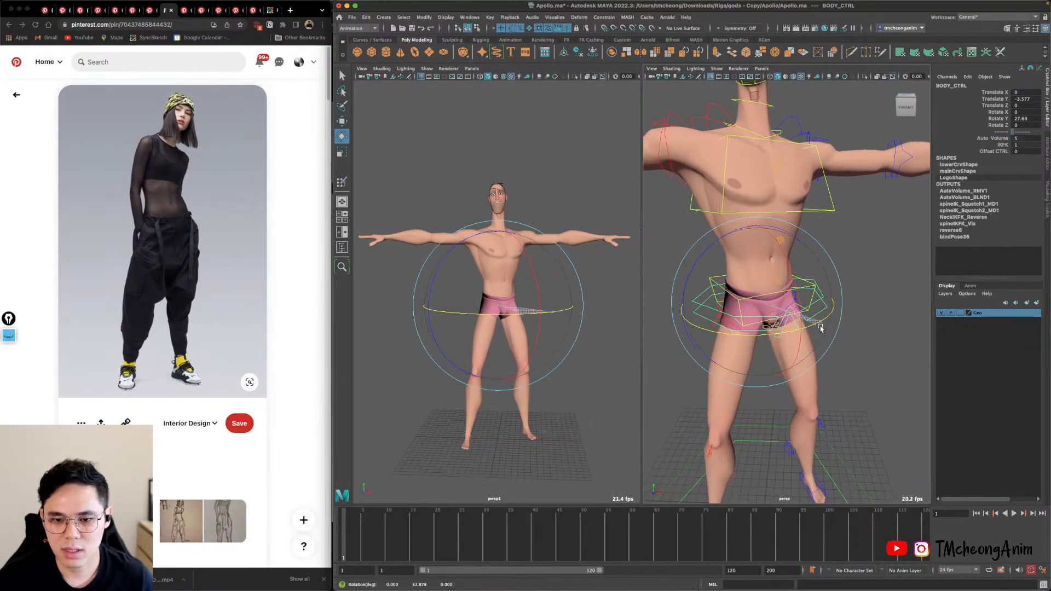
Raise the body control to a Translate Y of -2.229 to straighten the knees slightly.
alt+middle_drag(805, 377, 801, 283)
alt+drag(758, 333, 864, 340)
alt+middle_drag(864, 339, 797, 329)
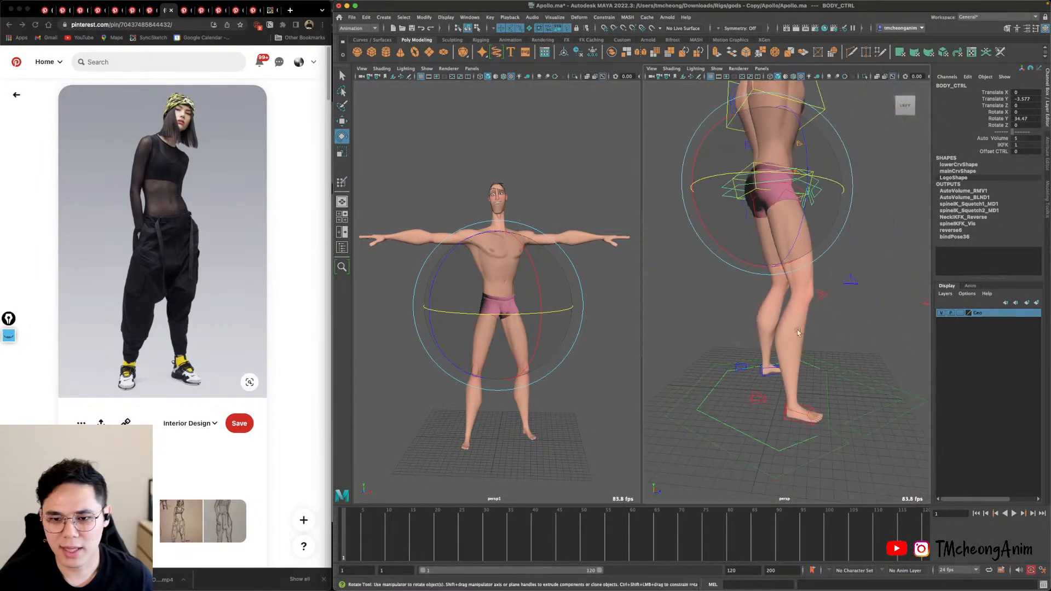
alt+drag(842, 306, 815, 294)
alt+middle_drag(815, 294, 815, 346)
alt+right_drag(815, 346, 814, 167)
alt+drag(848, 306, 774, 310)
key(w)
alt+right_drag(775, 310, 802, 317)
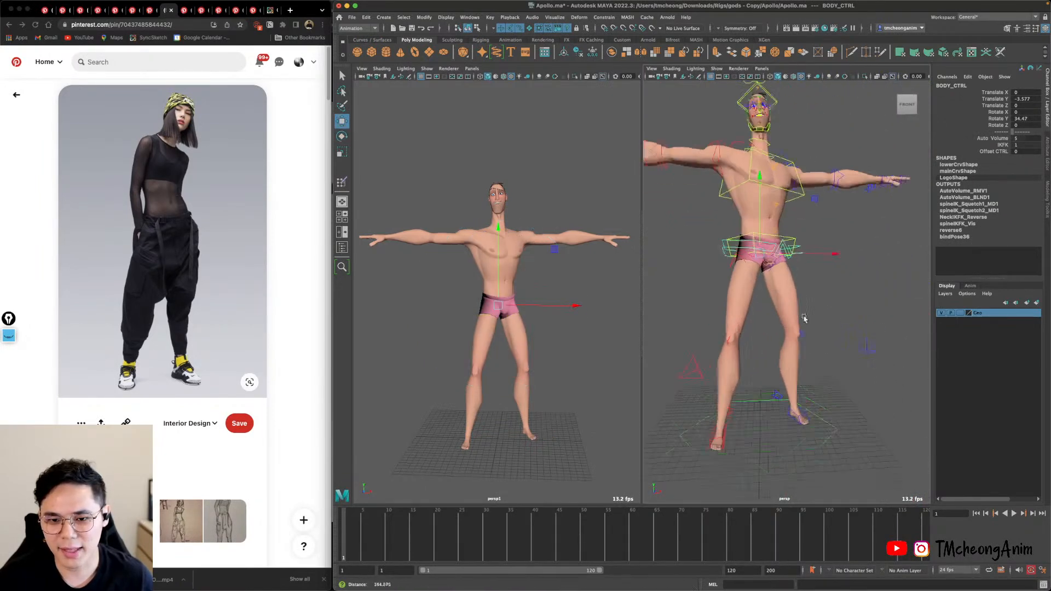
alt+middle_drag(802, 317, 771, 329)
alt+drag(771, 328, 733, 322)
alt+drag(815, 214, 762, 297)
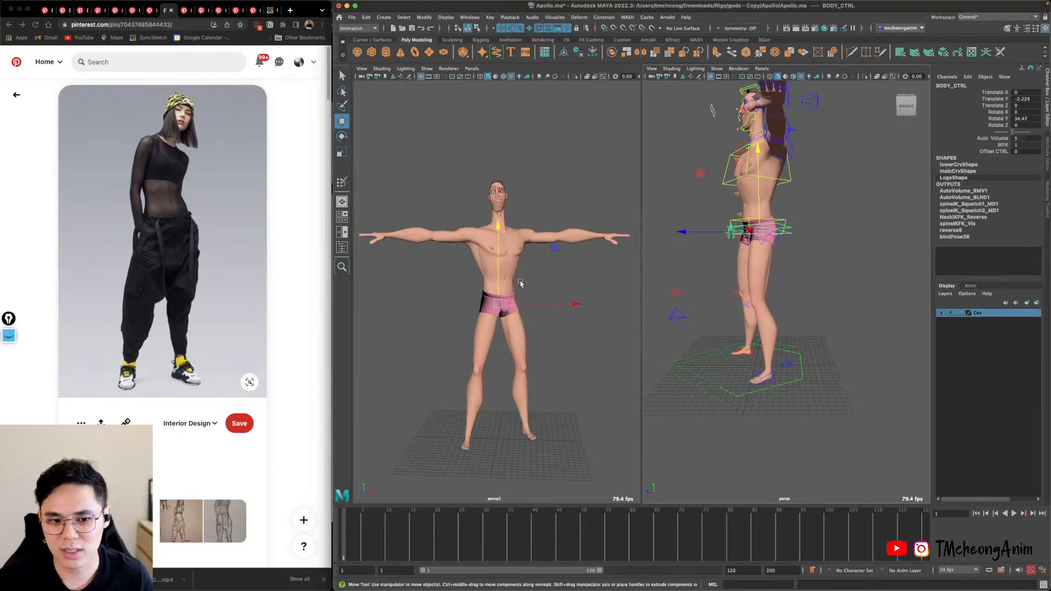
Move the left foot IK control back and inward to Translate Z -14.204 and Translate X 4.684.
alt+drag(754, 309, 717, 356)
click(780, 398)
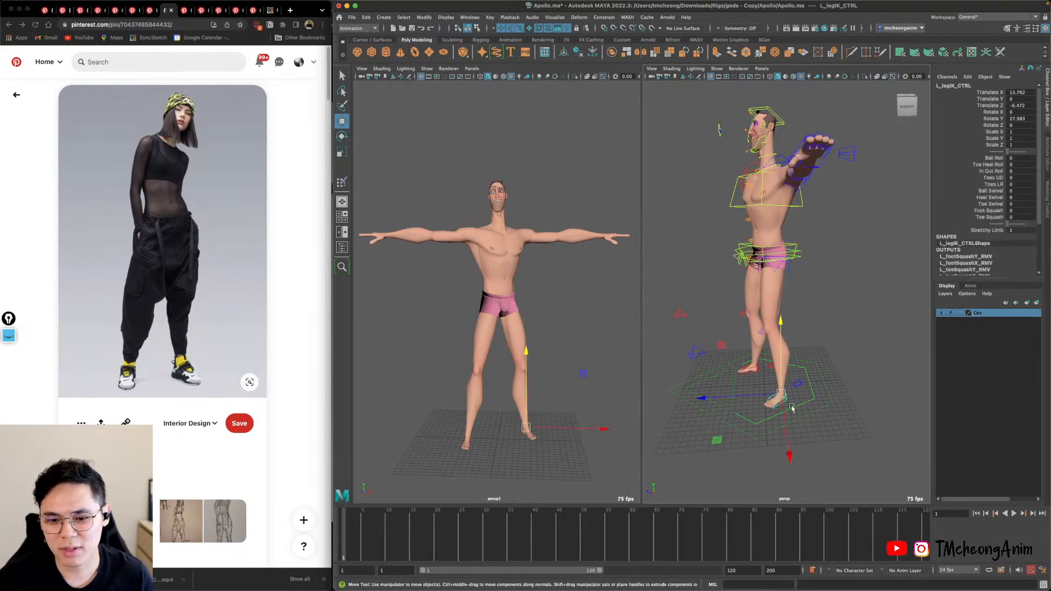
drag(722, 401, 865, 390)
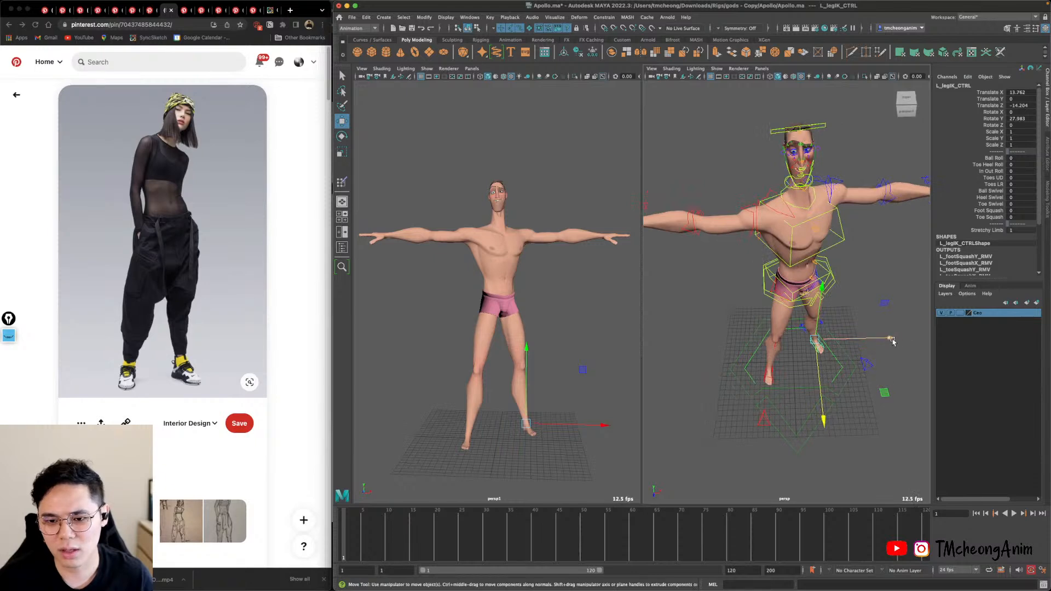
drag(891, 340, 774, 379)
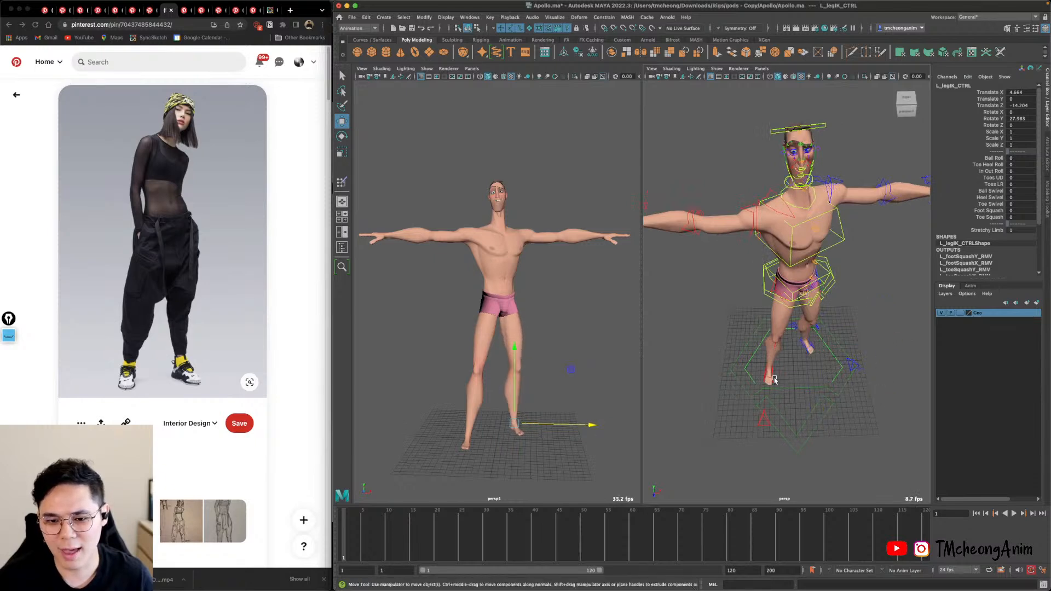
Bring the right foot IK control inward to a Translate X of 7.858 to narrow the stance.
click(774, 379)
click(792, 376)
drag(848, 364, 856, 366)
alt+drag(855, 366, 832, 270)
scroll(846, 328, up, 5)
alt+middle_drag(833, 324, 837, 273)
alt+drag(814, 299, 830, 317)
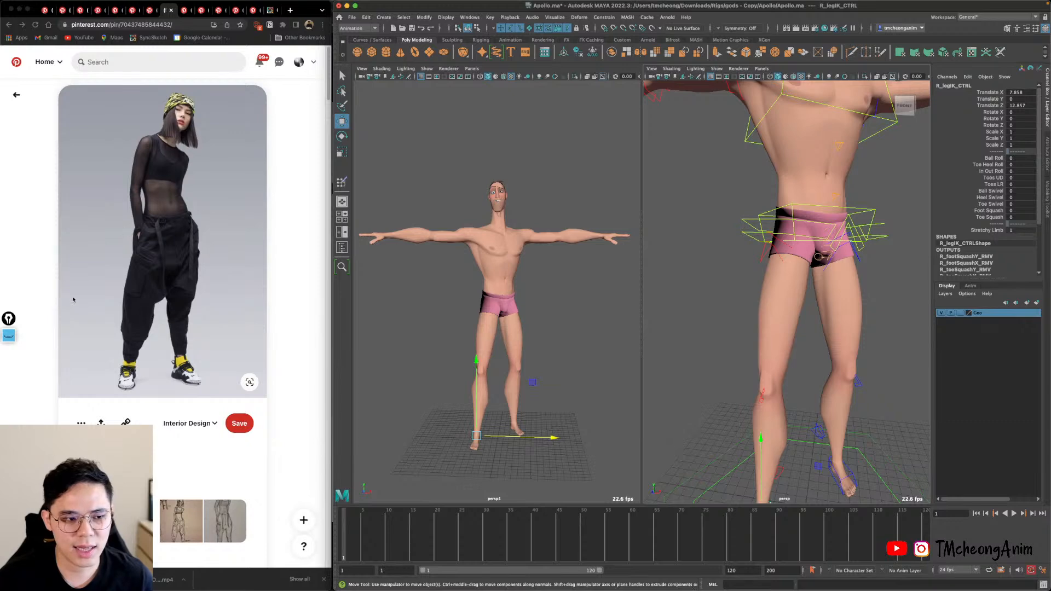
Select the spine IK hip control, try tilting the hips sideways, and undo the rotation.
alt+drag(803, 291, 788, 320)
click(844, 267)
key(e)
click(839, 269)
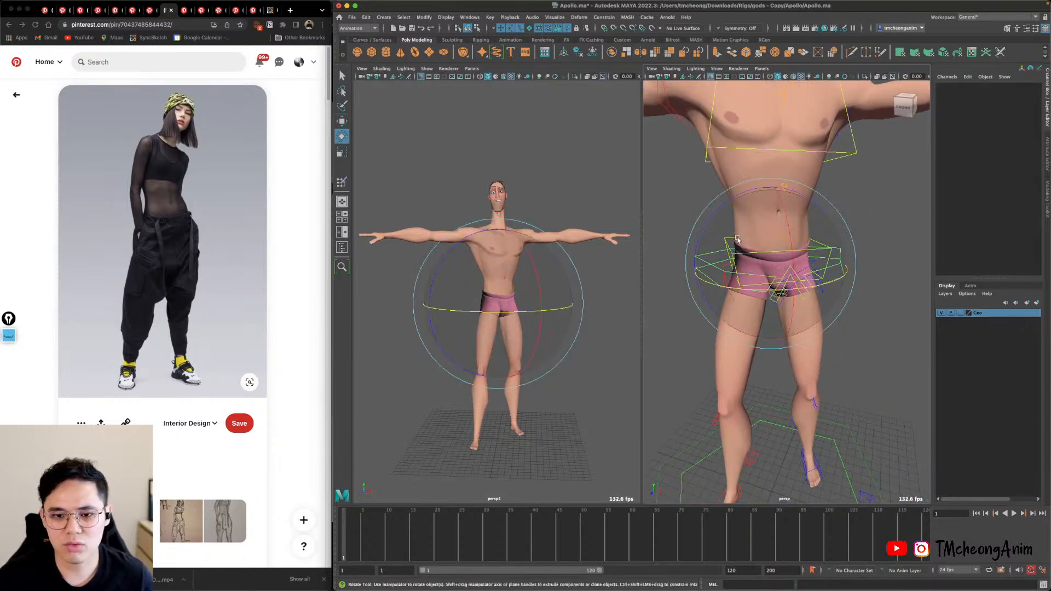
key(q)
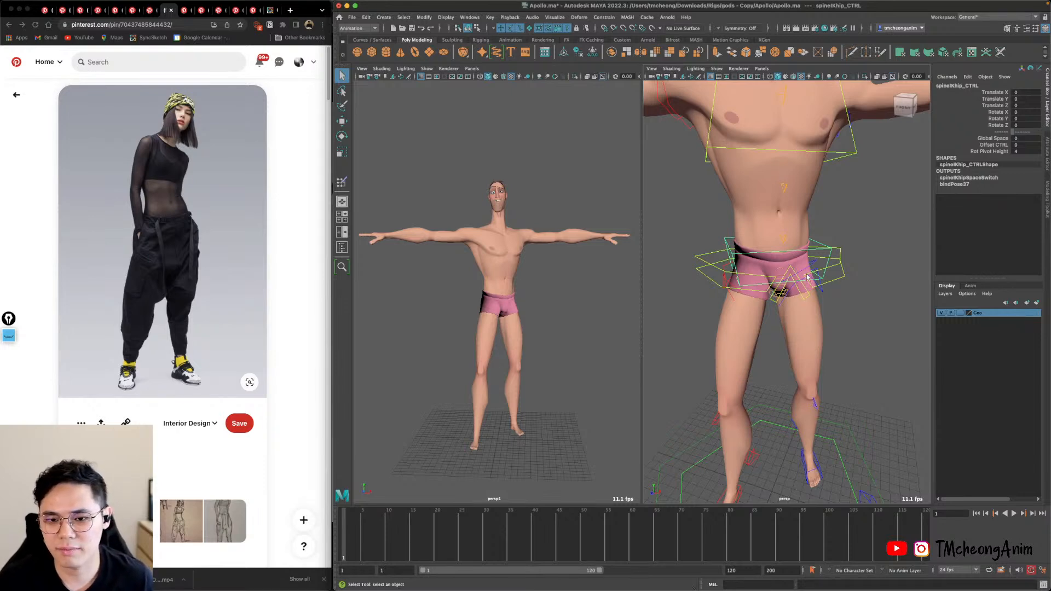
alt+drag(806, 276, 818, 276)
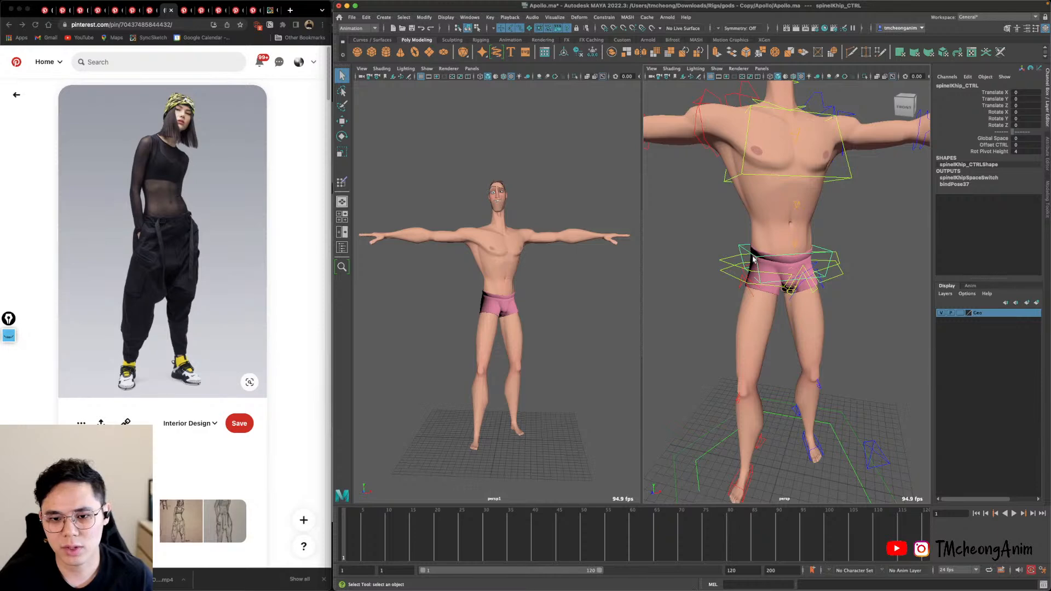
key(e)
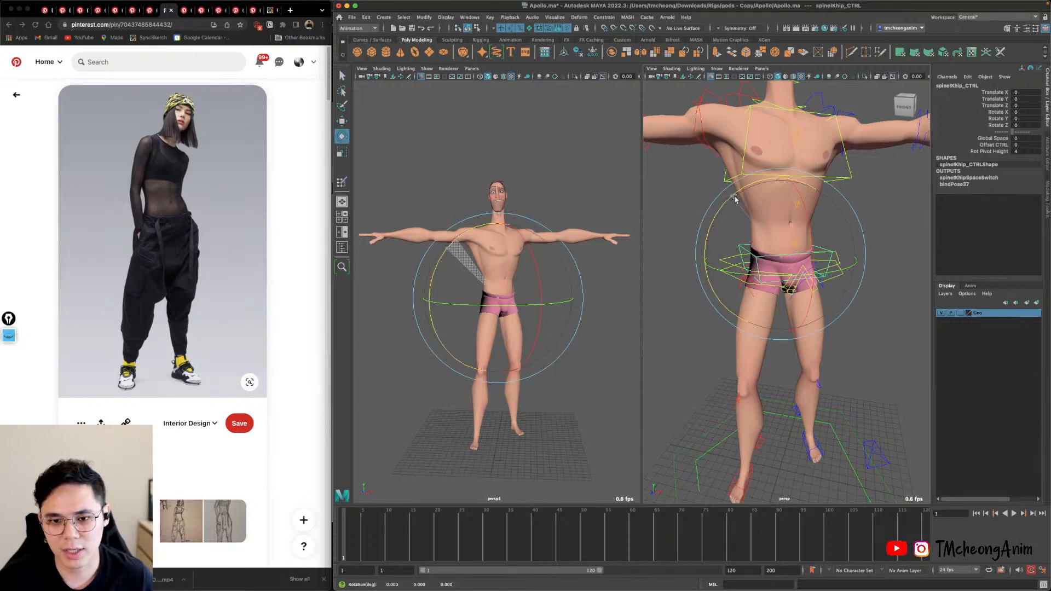
drag(732, 197, 759, 190)
key(super+z)
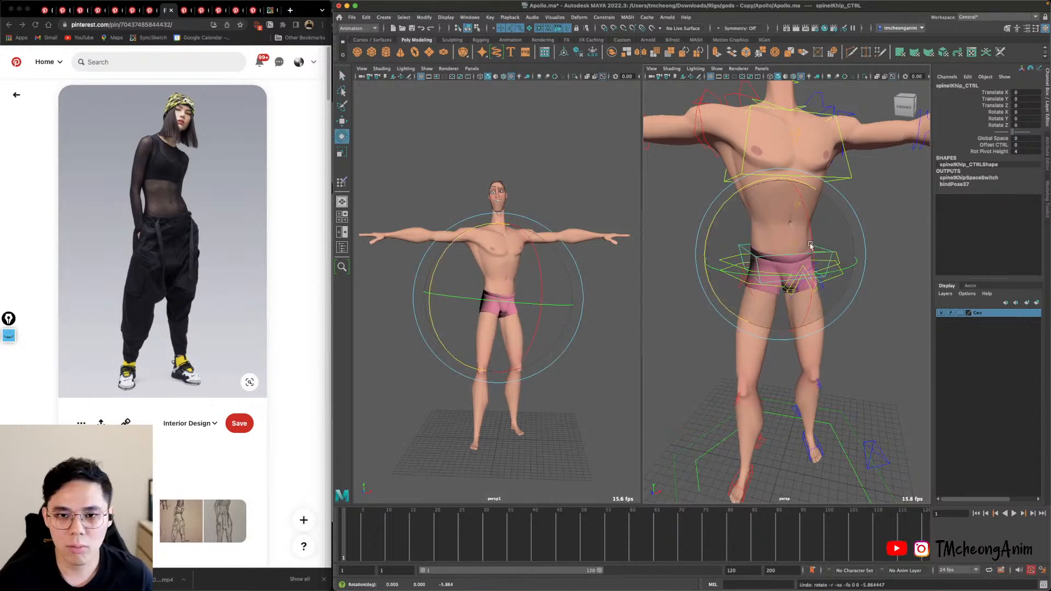
Examine the rig's hips, torso and stance from several angles against the standing reference.
alt+middle_drag(796, 306, 798, 365)
alt+right_drag(798, 366, 767, 325)
key(q)
alt+middle_drag(767, 326, 773, 366)
alt+drag(774, 365, 769, 333)
alt+right_drag(783, 315, 780, 253)
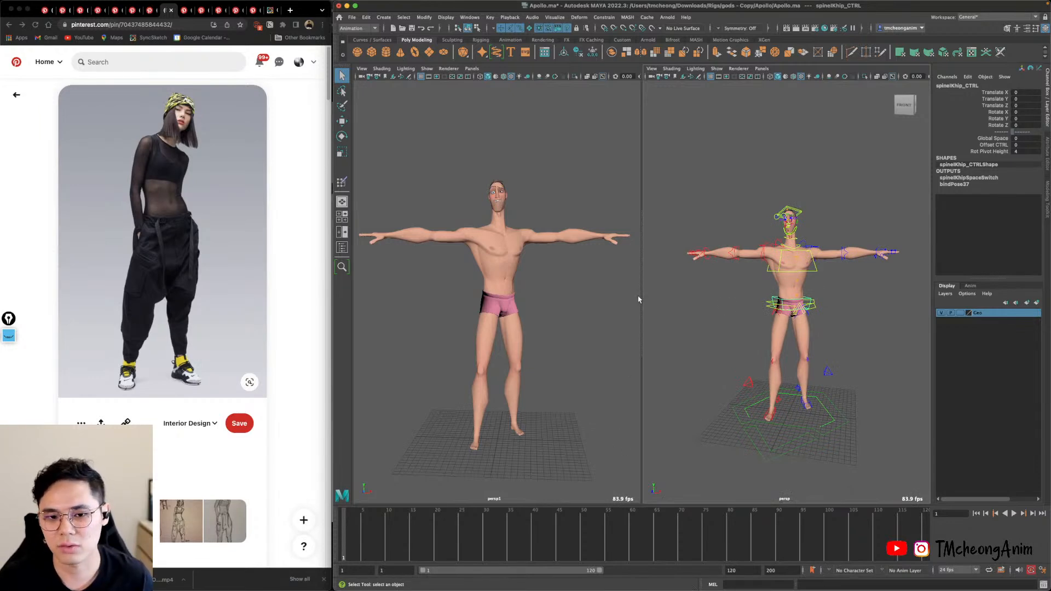
alt+middle_drag(768, 337, 768, 362)
mouse_move(768, 362)
alt+right_down()
mouse_move(807, 378)
mouse_move(779, 364)
alt+right_up()
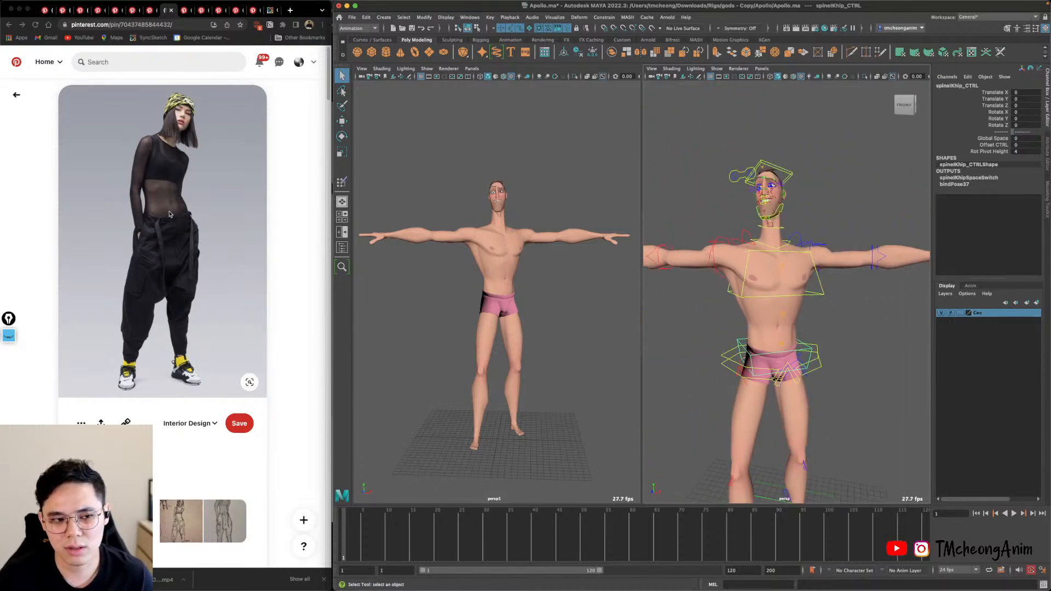
alt+middle_drag(762, 387, 812, 313)
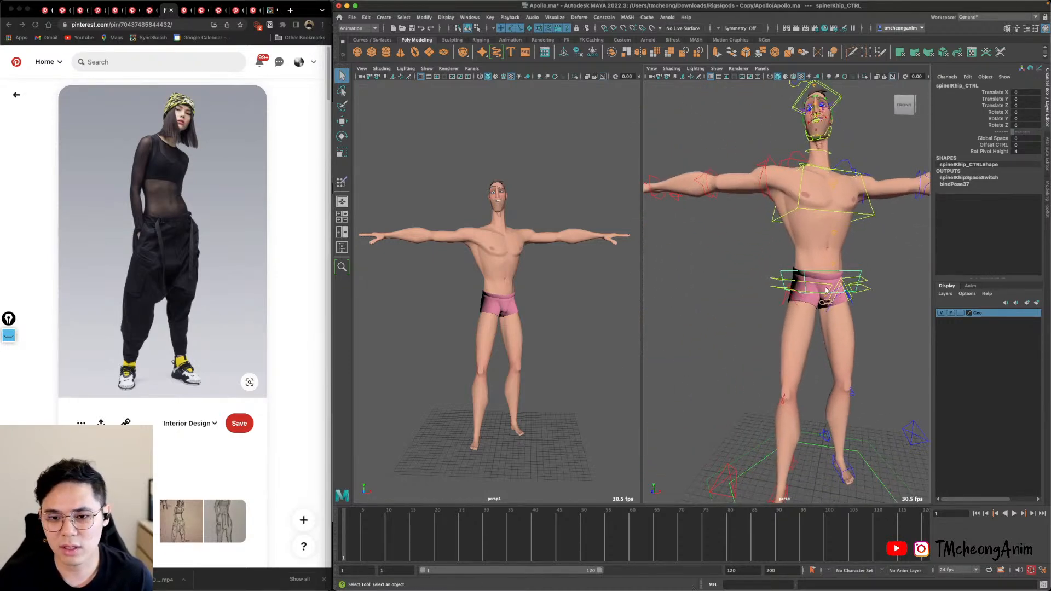
alt+drag(825, 286, 844, 291)
alt+middle_drag(854, 297, 799, 314)
mouse_move(799, 314)
alt+right_down()
mouse_move(828, 313)
mouse_move(816, 310)
alt+right_up()
alt+drag(825, 288, 838, 293)
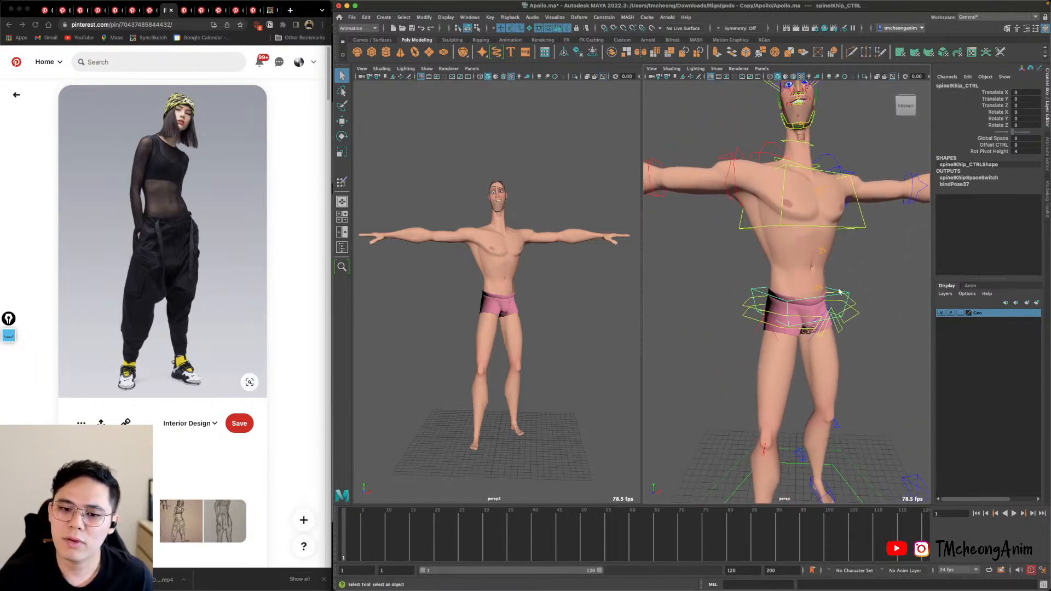
alt+middle_drag(837, 293, 804, 311)
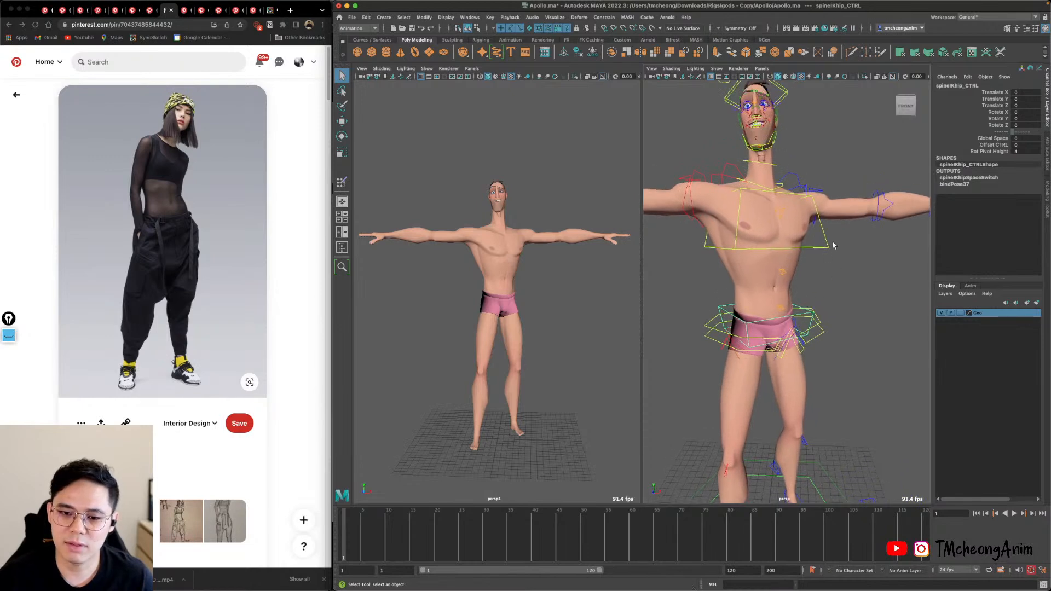
Select the spine IK chest control, try moving the upper torso, and undo the move.
click(741, 241)
key(w)
drag(758, 270, 782, 225)
key(z)
alt+drag(802, 284, 809, 355)
key(z)
Switch the Move tool's axis orientation from World to Object for the chest control.
click(737, 301)
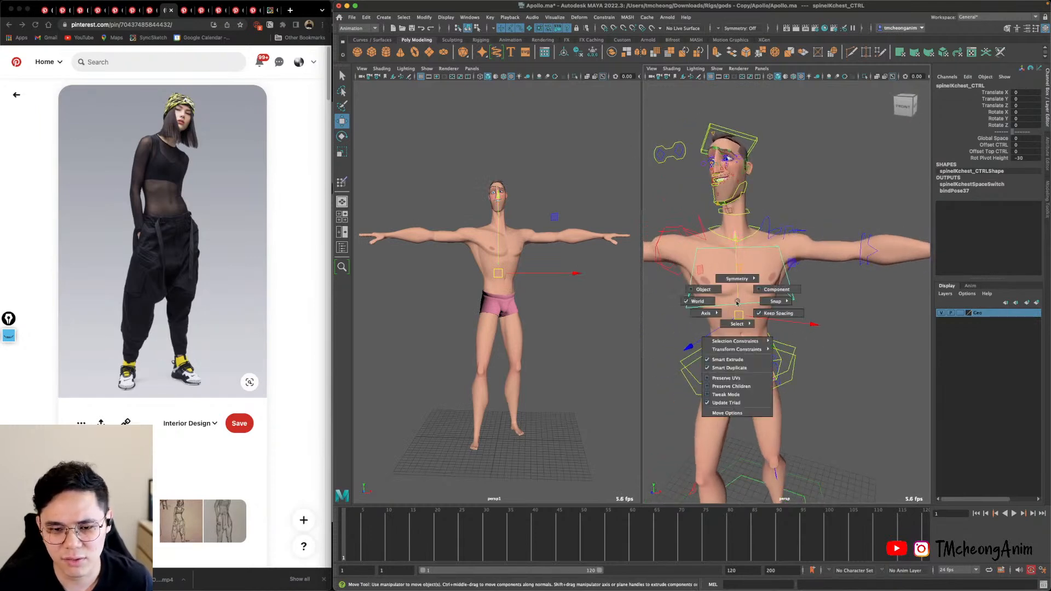
click(684, 279)
alt+middle_drag(774, 358, 812, 299)
mouse_move(812, 312)
alt+right_down()
mouse_move(829, 321)
mouse_move(788, 326)
mouse_move(817, 323)
alt+right_up()
alt+middle_drag(805, 323, 775, 356)
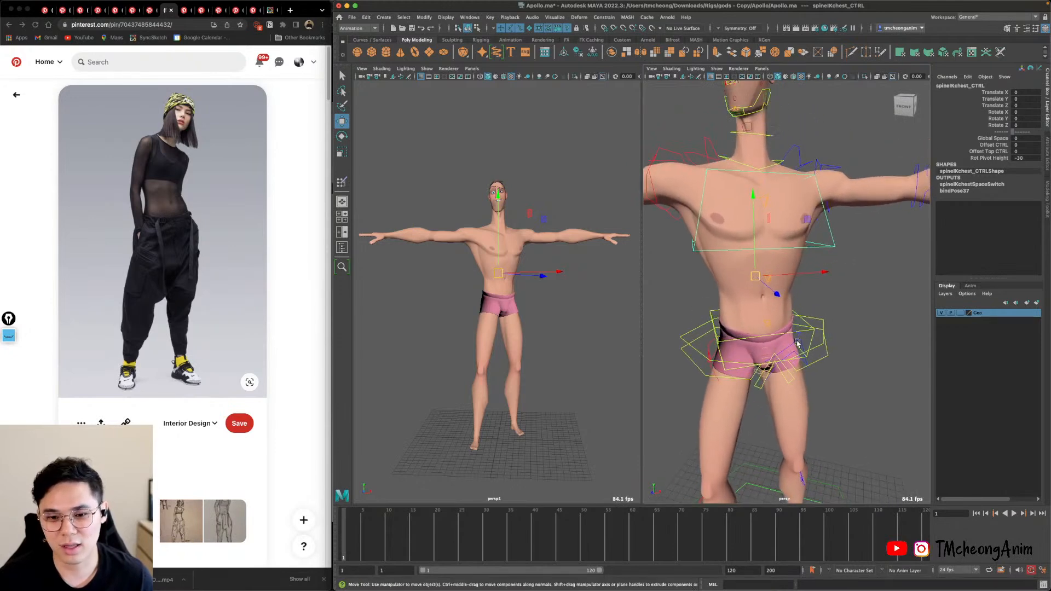
Try moving and rotating the spine IK chest control, and undo those changes.
alt+drag(775, 356, 787, 271)
key(e)
key(ctrl+z)
key(ctrl+z)
key(ctrl+z)
key(ctrl+z)
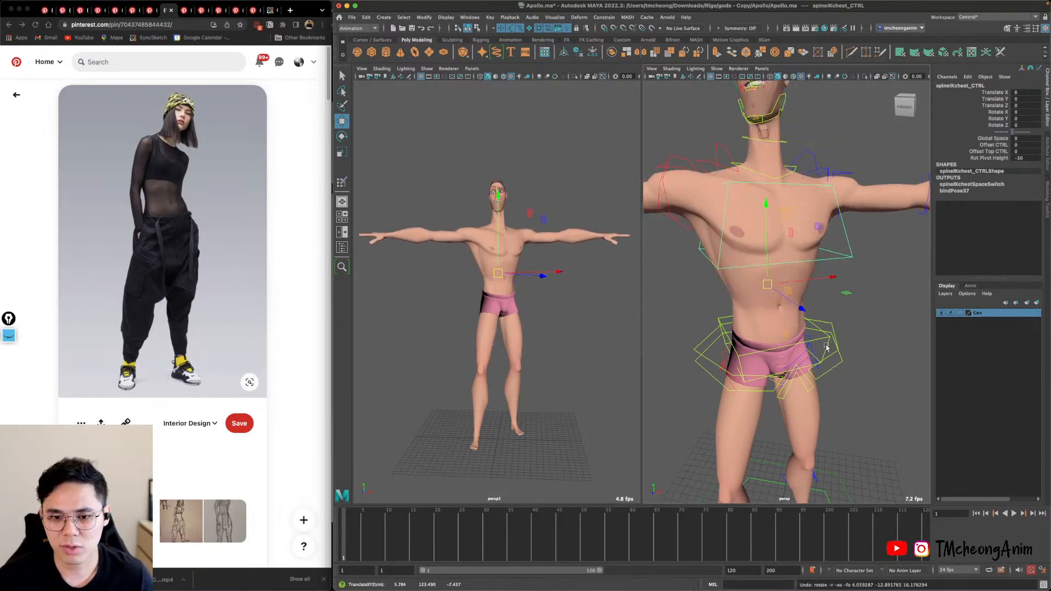
Switch the spine to FK by setting the body control's IKFK attribute to 0.
click(855, 345)
alt+middle_drag(843, 346, 828, 352)
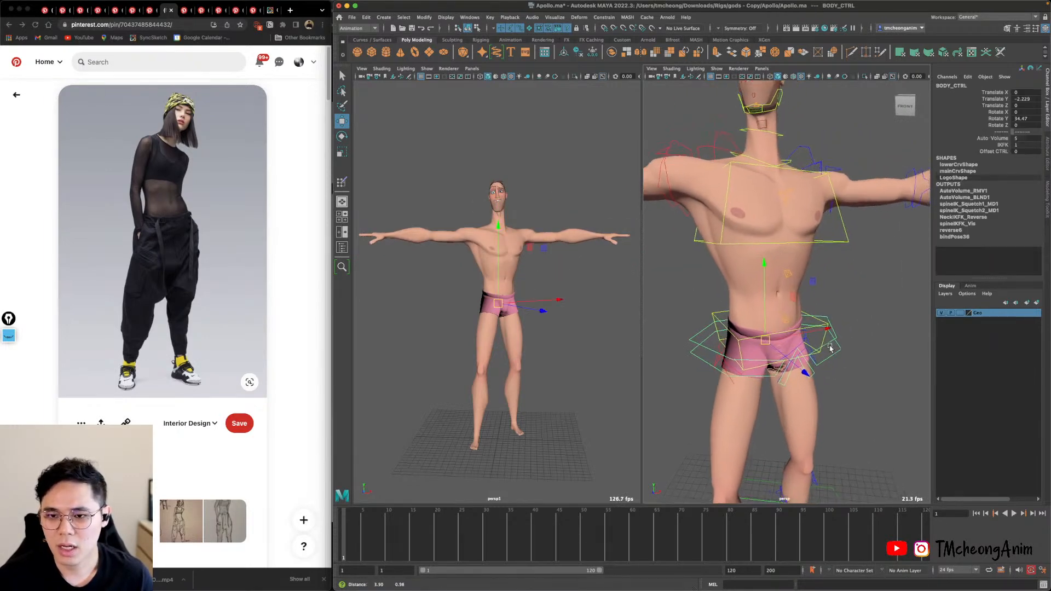
alt+right_drag(828, 352, 812, 343)
alt+middle_drag(812, 343, 811, 355)
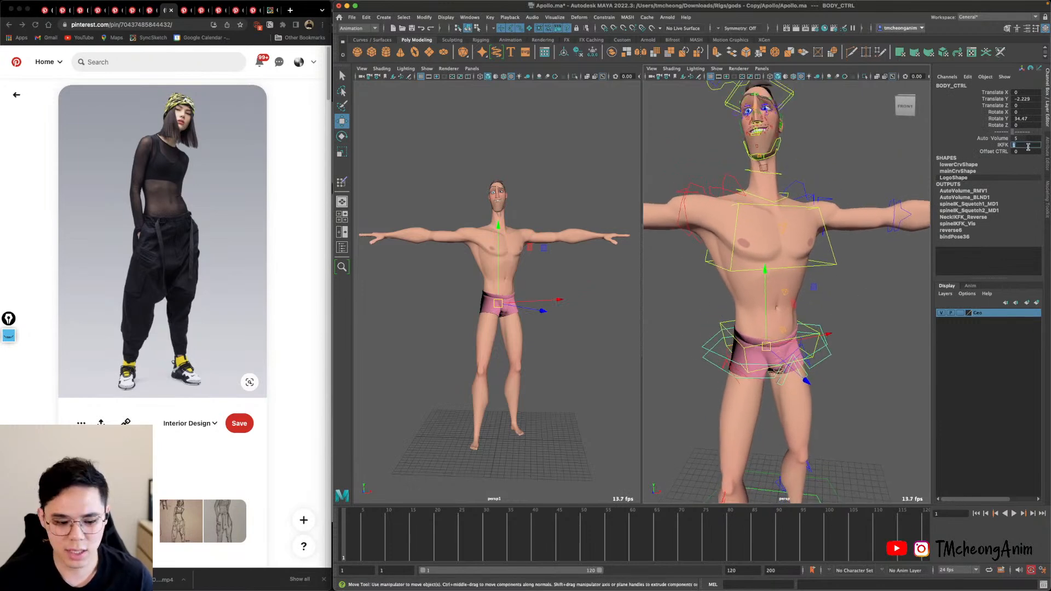
text(0)
key(Return)
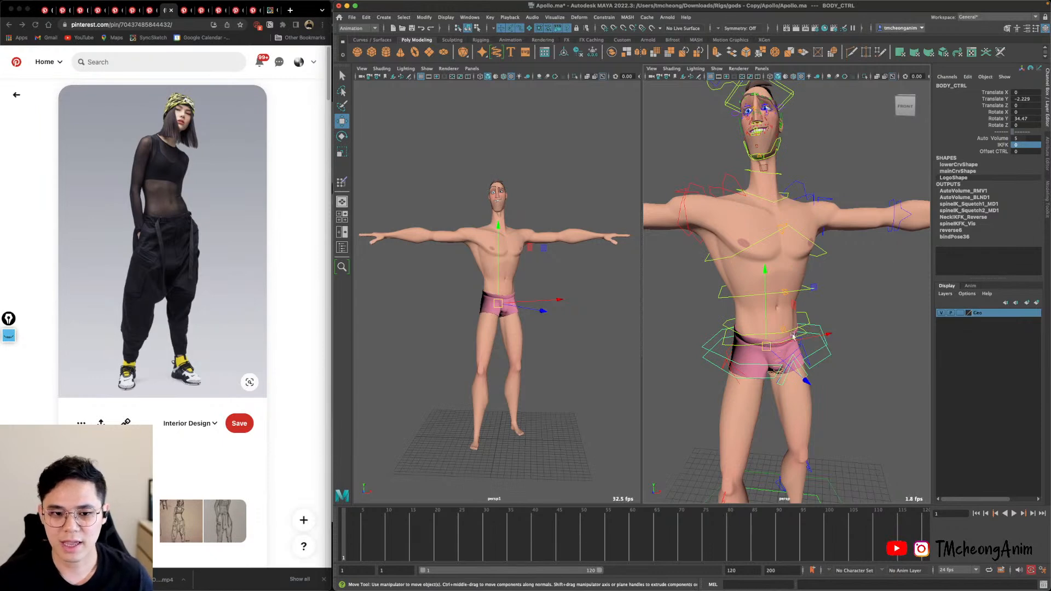
Select the lowest spine FK control at the waist and rotate it to tilt the hips.
key(q)
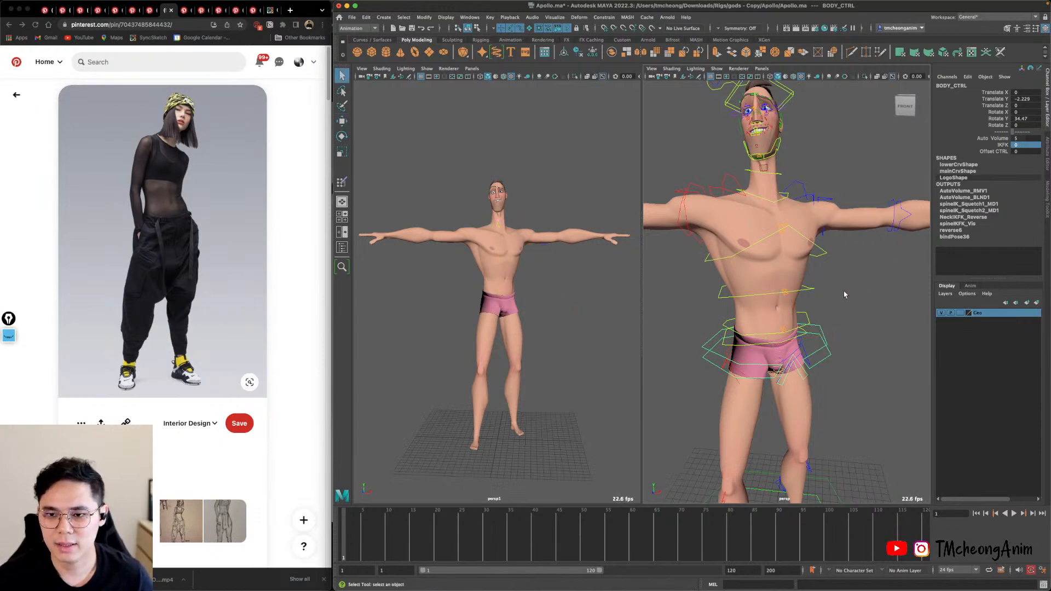
alt+drag(844, 294, 825, 266)
alt+drag(797, 310, 796, 290)
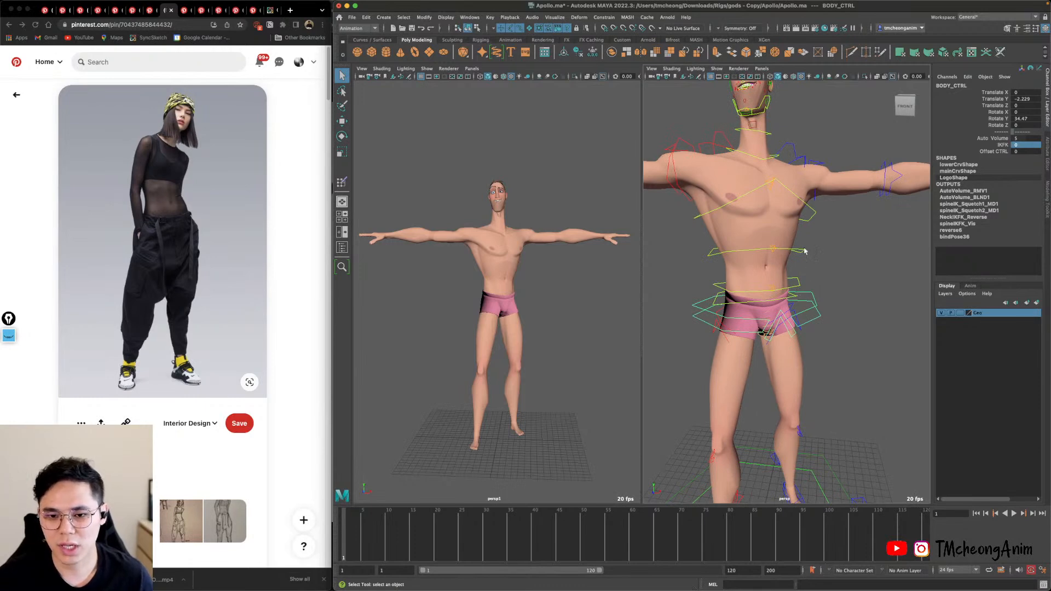
alt+drag(804, 250, 828, 322)
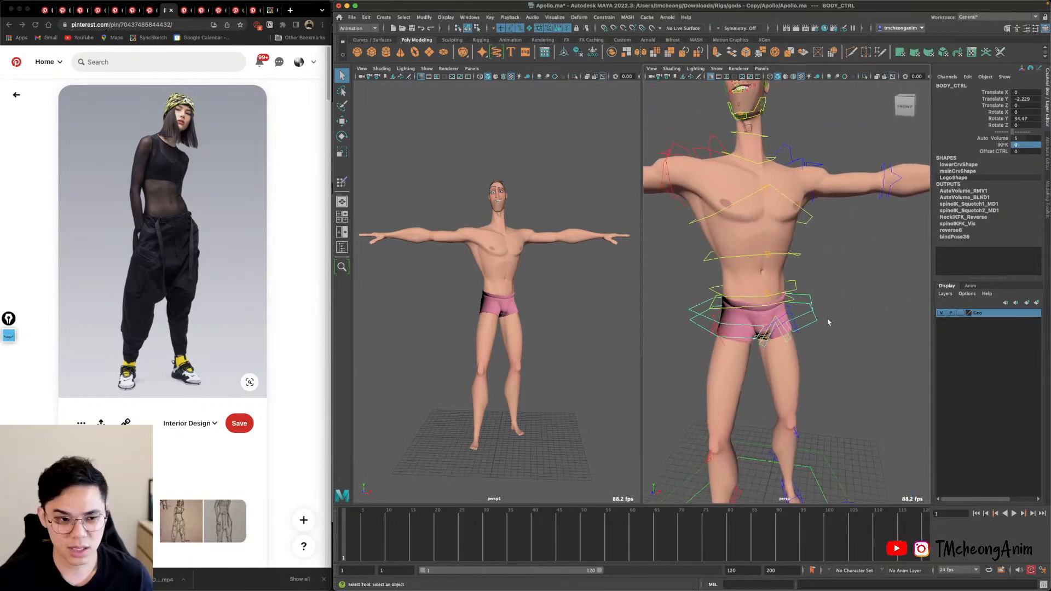
alt+drag(801, 279, 818, 288)
alt+right_drag(809, 288, 811, 300)
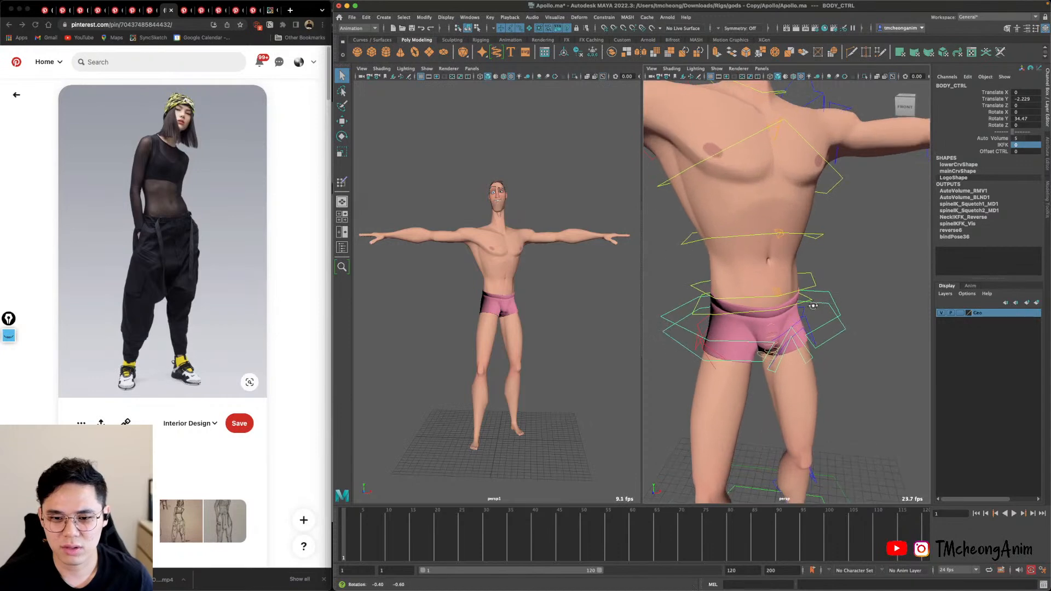
alt+drag(811, 301, 800, 286)
click(796, 287)
key(e)
drag(686, 208, 802, 305)
Rotate the body control in side view to lean the torso slightly backward.
key(q)
scroll(819, 299, down, 6)
click(838, 295)
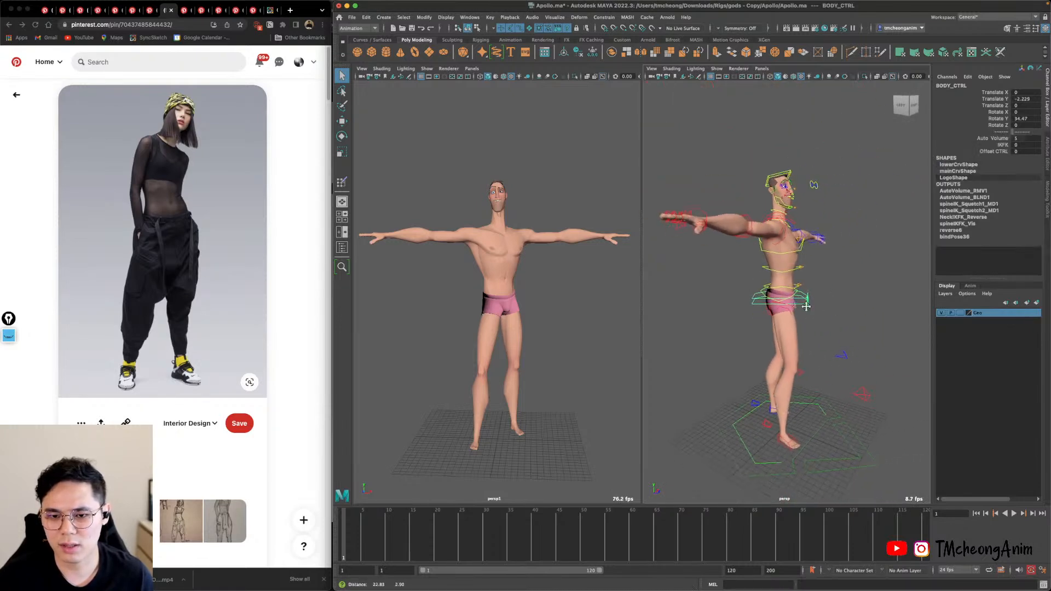
alt+right_drag(802, 305, 838, 319)
alt+drag(838, 319, 801, 303)
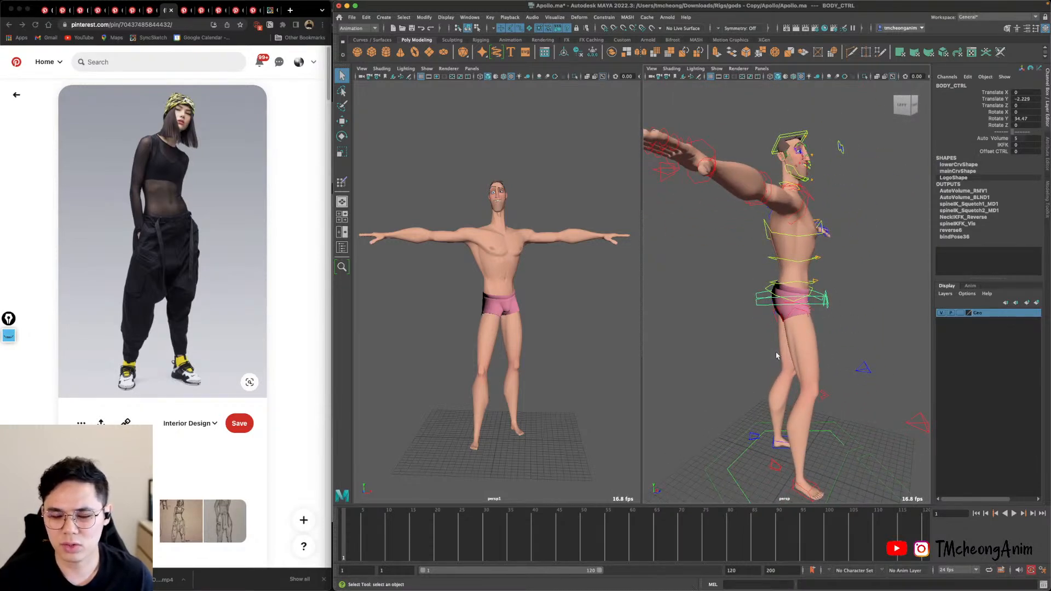
alt+drag(776, 356, 788, 350)
key(e)
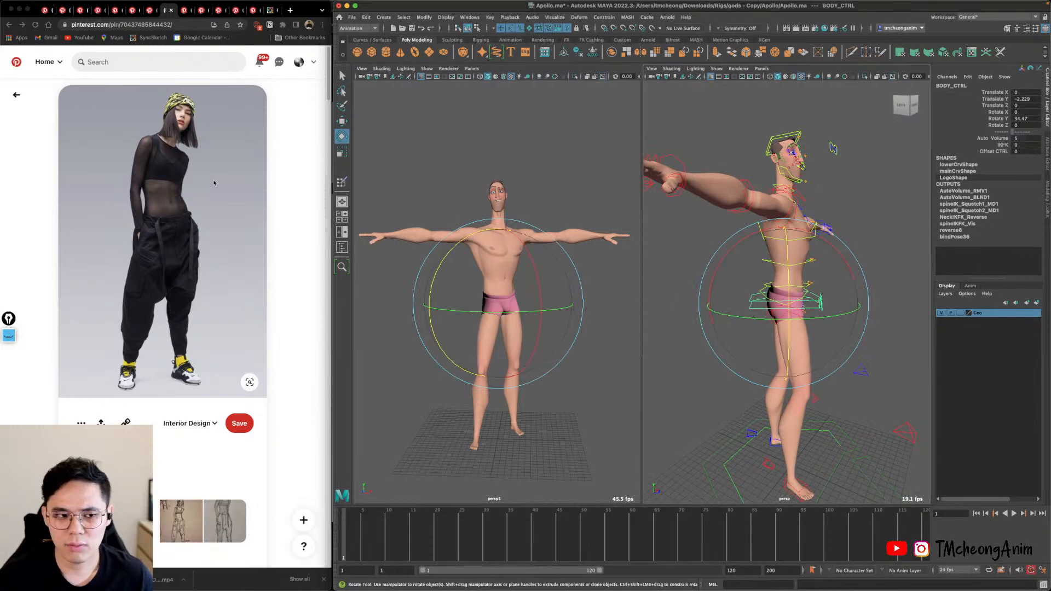
alt+drag(825, 288, 823, 301)
drag(826, 249, 813, 241)
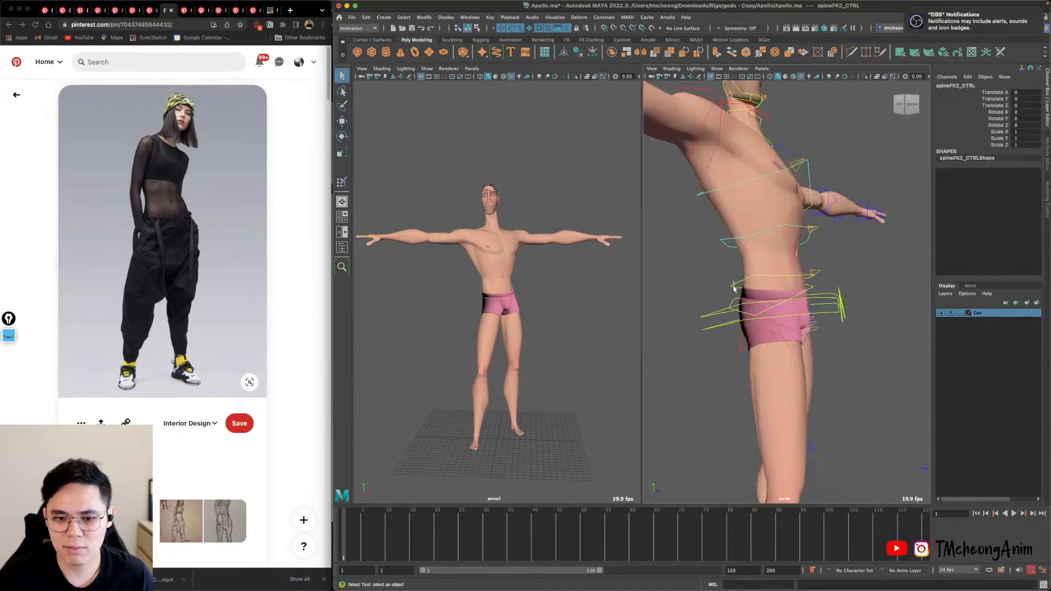
click(732, 284)
alt+drag(733, 285, 729, 268)
shift+click(726, 258)
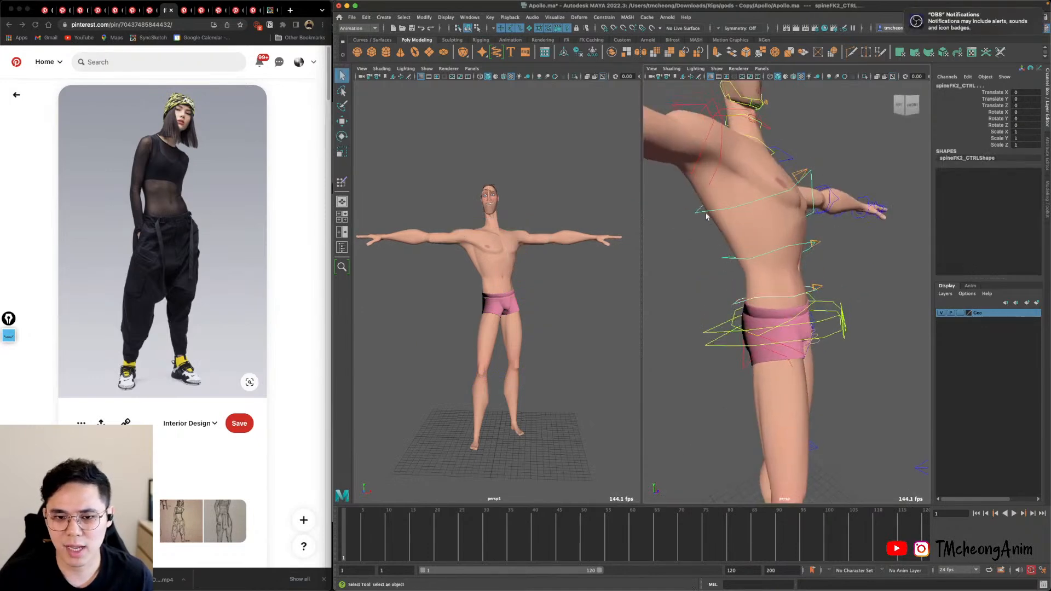
alt+right_drag(791, 294, 760, 286)
alt+drag(810, 303, 781, 314)
alt+right_drag(780, 314, 788, 307)
click(786, 281)
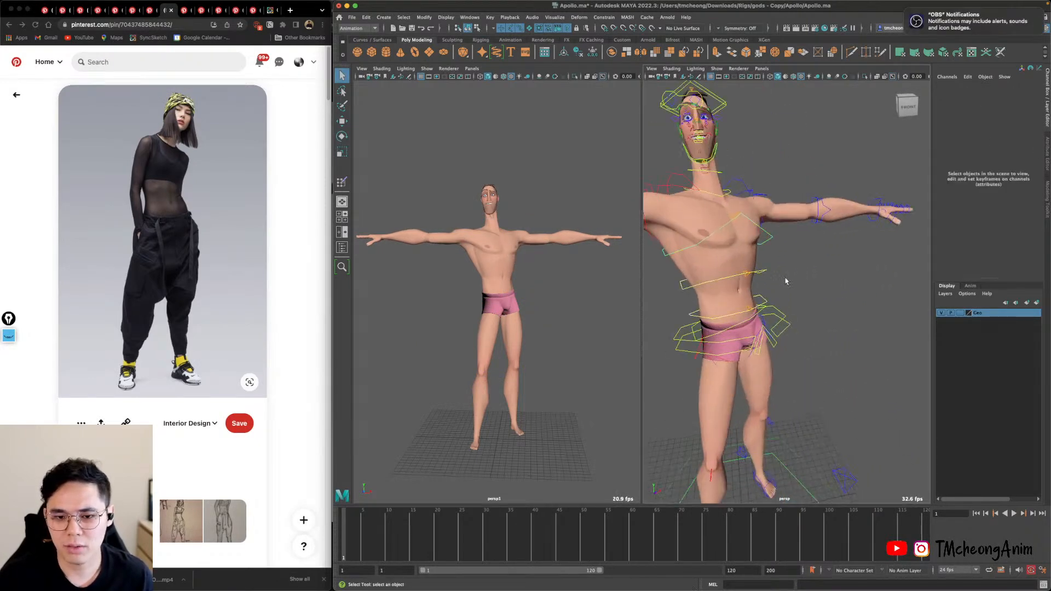
Select the three spine FK controls, isolate them in the perspective view, and show the full rig again.
alt+drag(786, 281, 748, 321)
click(757, 335)
key(ctrl+1)
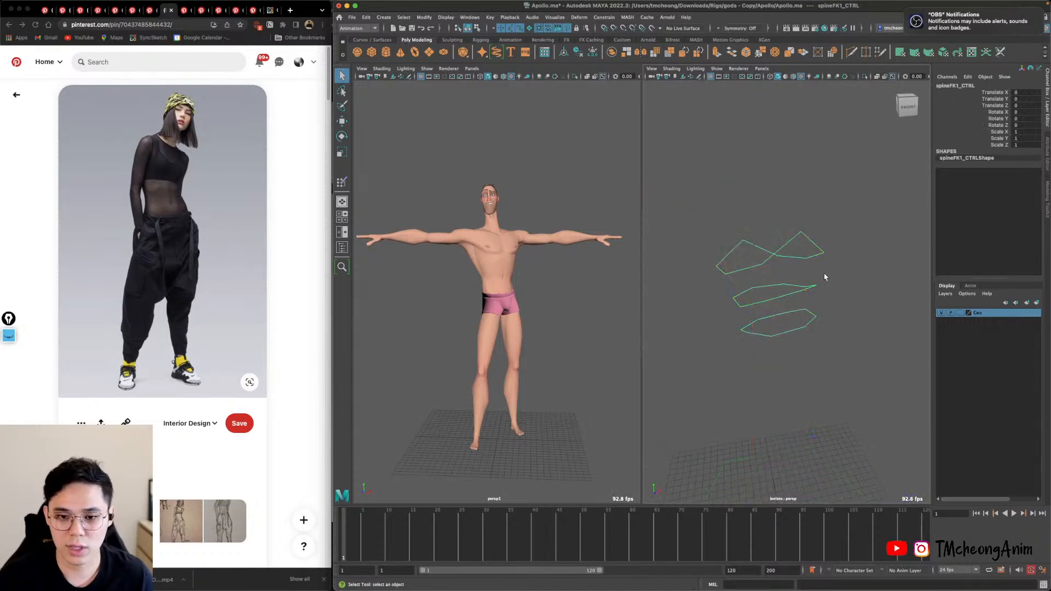
key(ctrl+1)
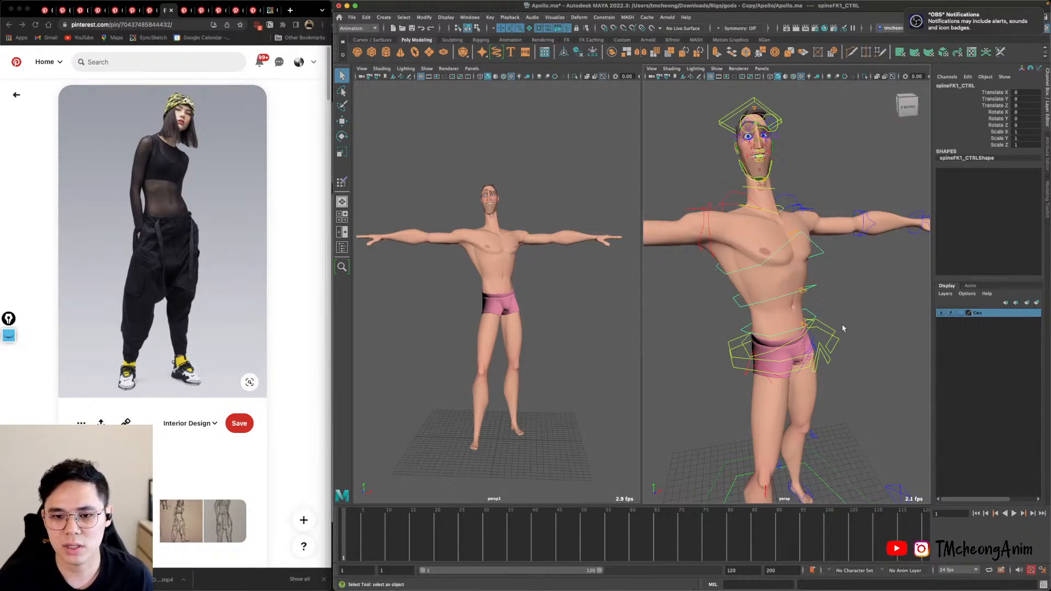
mouse_move(843, 328)
alt+mouse_down()
mouse_move(814, 305)
mouse_move(860, 337)
alt+mouse_up()
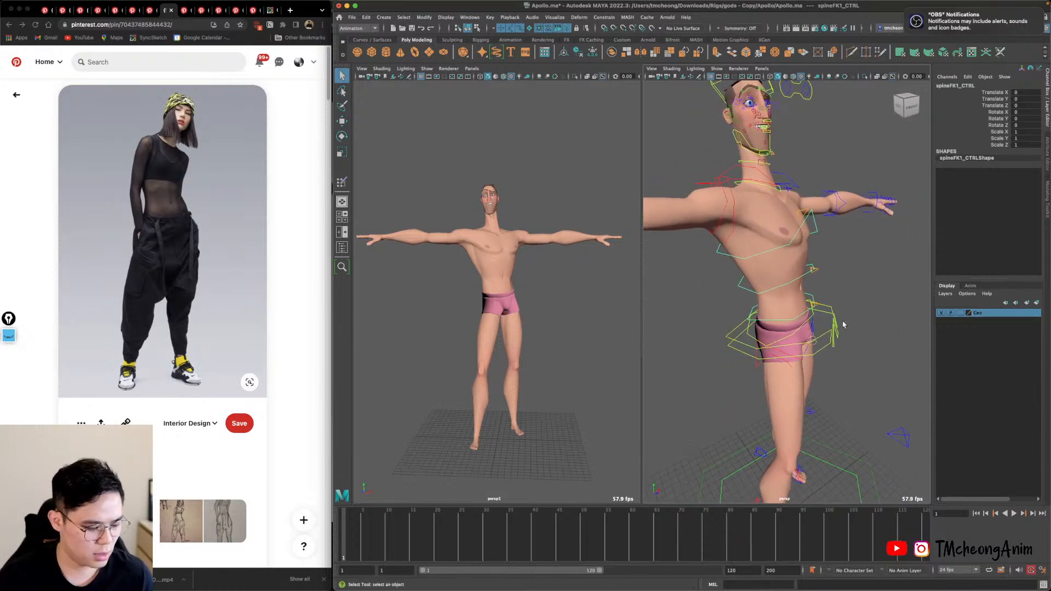
Isolate the spine FK controls to select all three together, and restore the full rig view.
key(ctrl+1)
scroll(845, 320, down, 5)
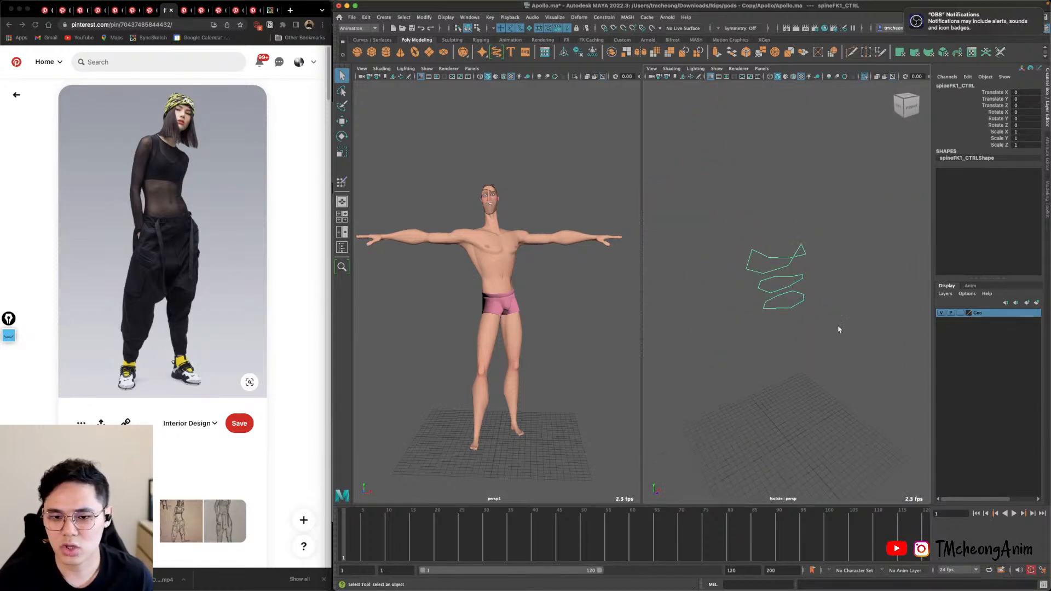
alt+drag(837, 329, 816, 320)
drag(776, 242, 859, 384)
alt+drag(821, 333, 776, 304)
click(814, 359)
click(792, 255)
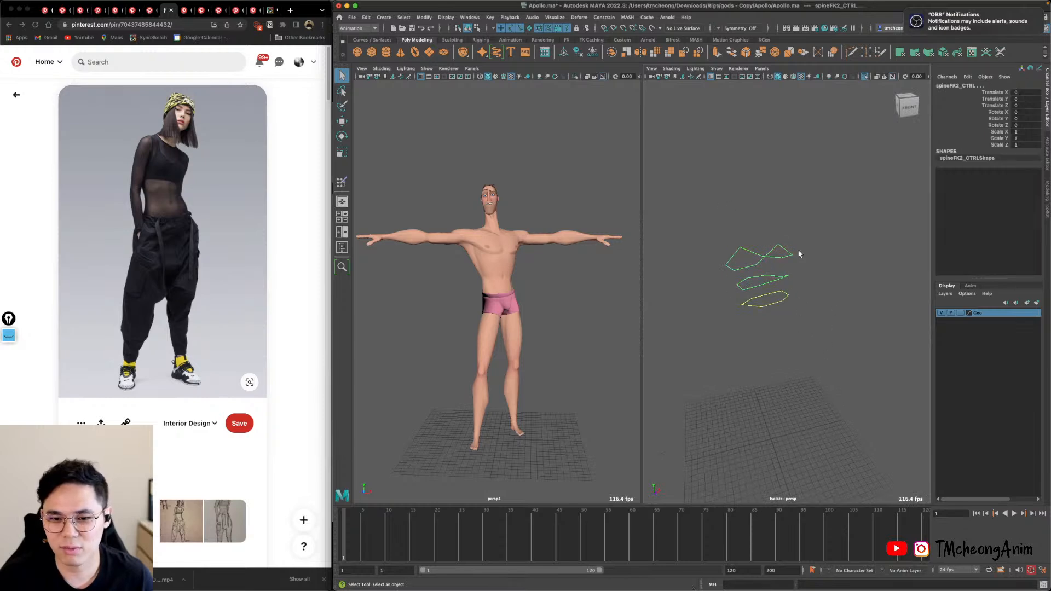
alt+middle_drag(799, 253, 815, 258)
click(822, 302)
click(802, 300)
drag(829, 341, 750, 230)
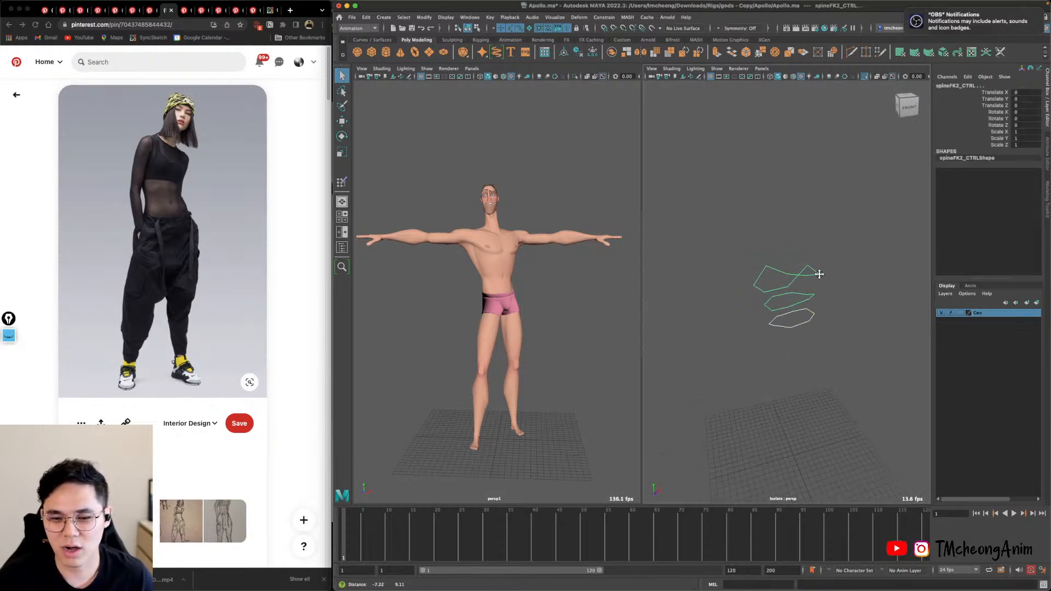
key(f)
key(ctrl+1)
scroll(824, 304, down, 4)
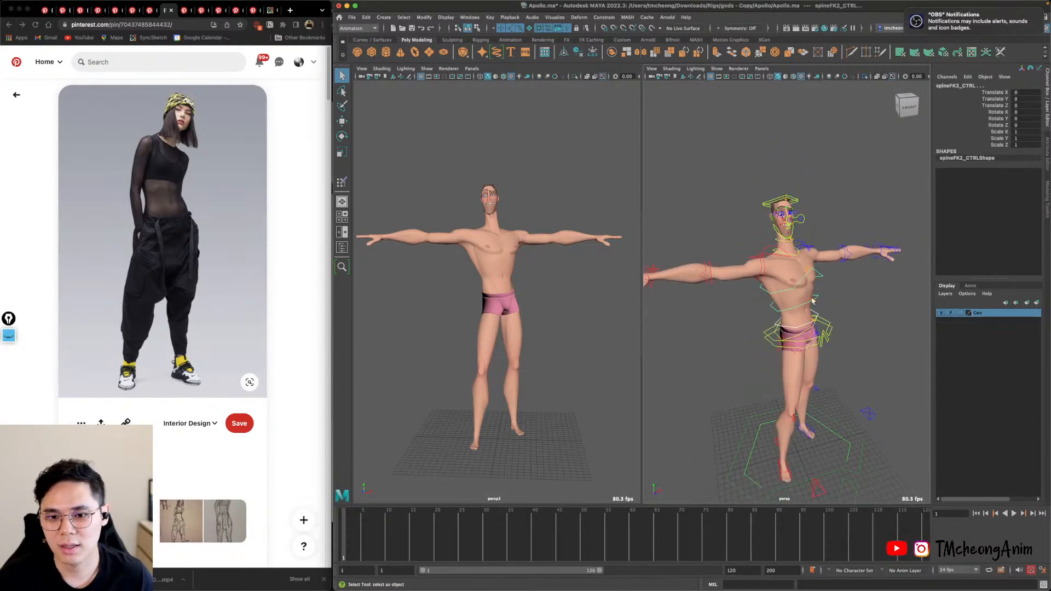
Rotate the three spine FK controls forward to Rotate X 7.934, and undo the sideways tilt tried on them.
key(e)
alt+drag(824, 304, 790, 285)
scroll(830, 319, up, 5)
key(q)
key(e)
key(q)
key(e)
drag(755, 205, 739, 268)
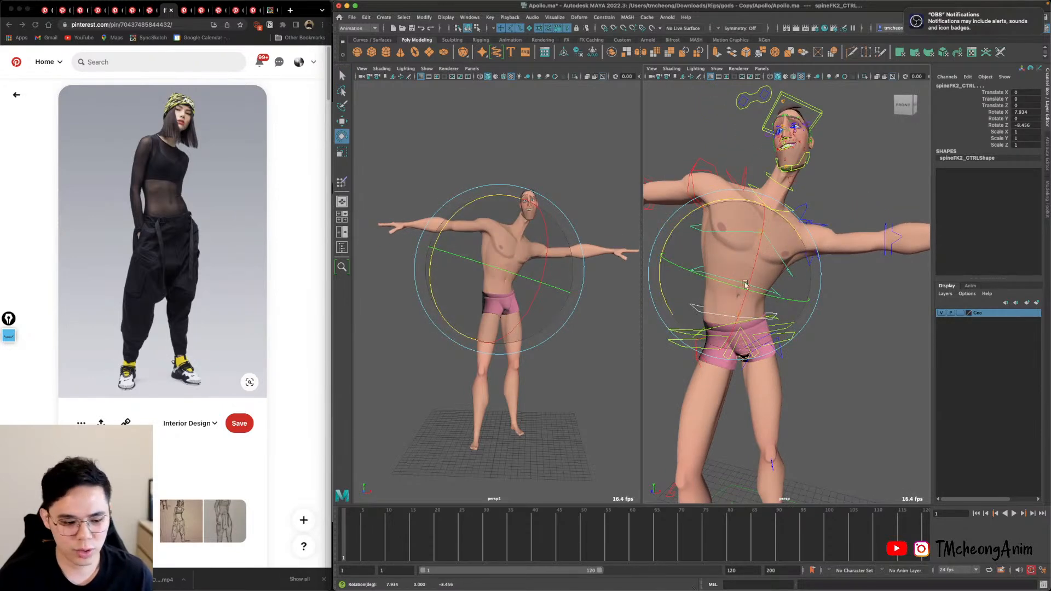
key(super+z)
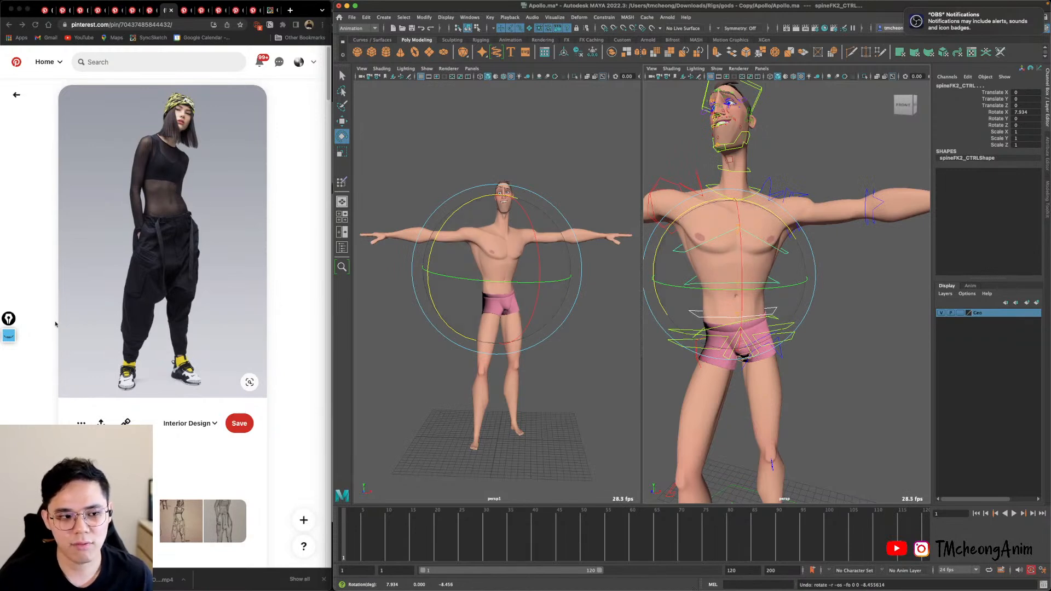
Sketch hip, waist and shoulder lines with the torso's tilt over the reference photo, and clear the annotations.
click(8, 335)
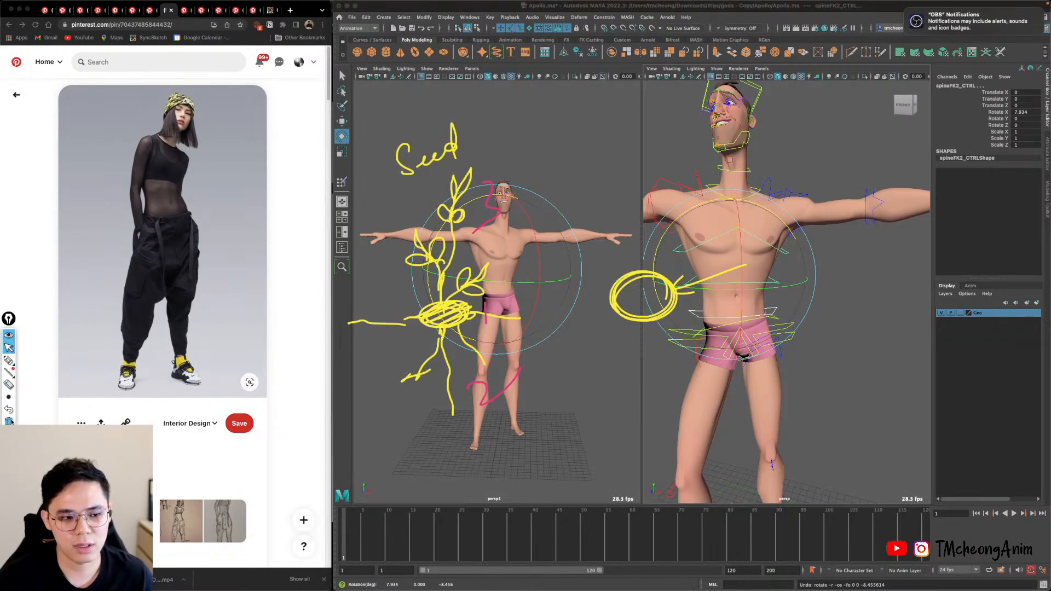
click(8, 420)
mouse_move(11, 363)
drag(146, 194, 176, 190)
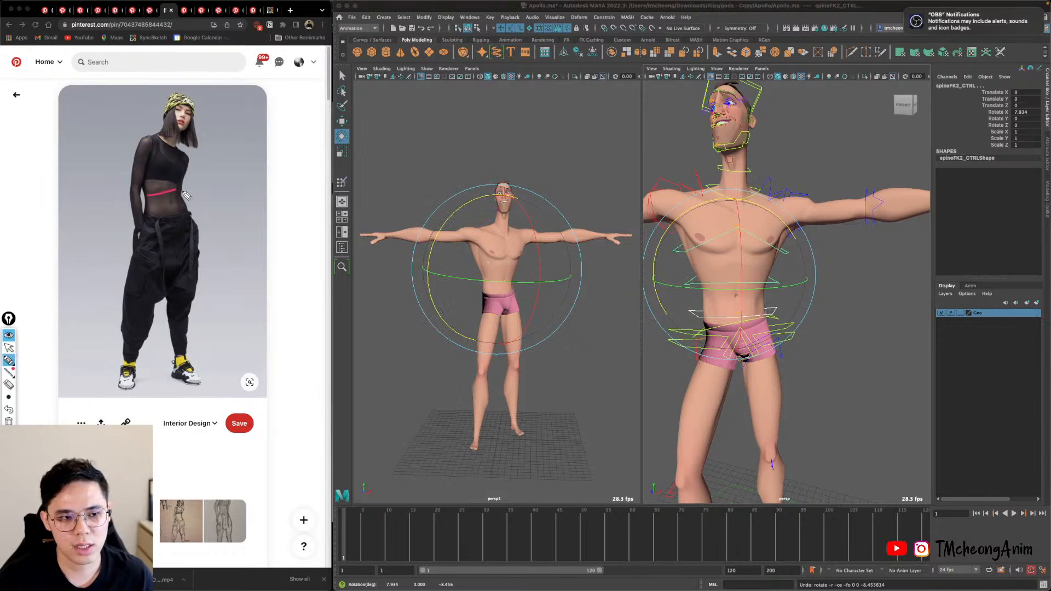
drag(178, 257, 141, 95)
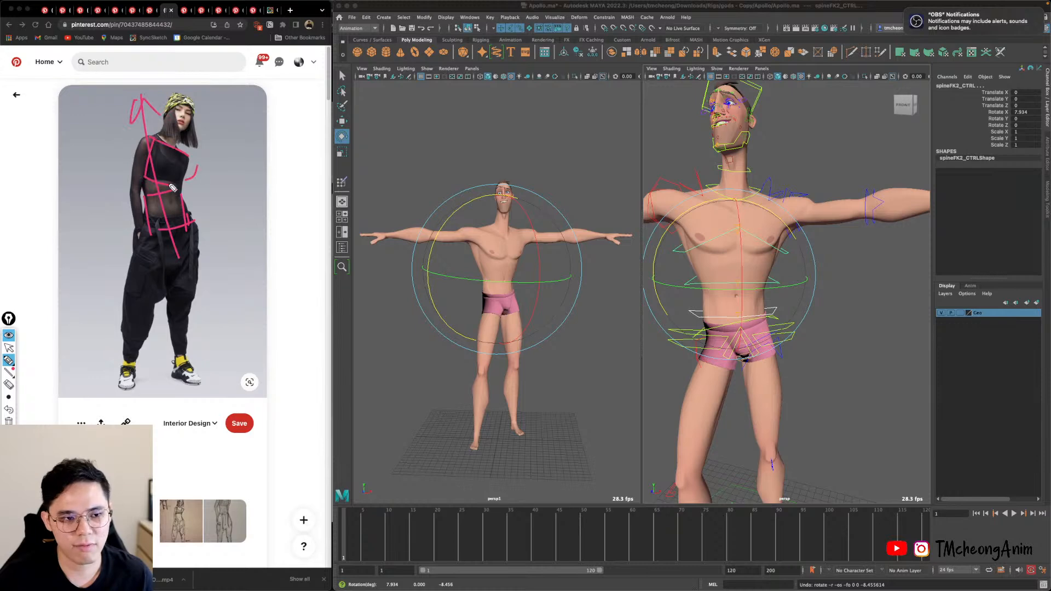
drag(183, 133, 148, 253)
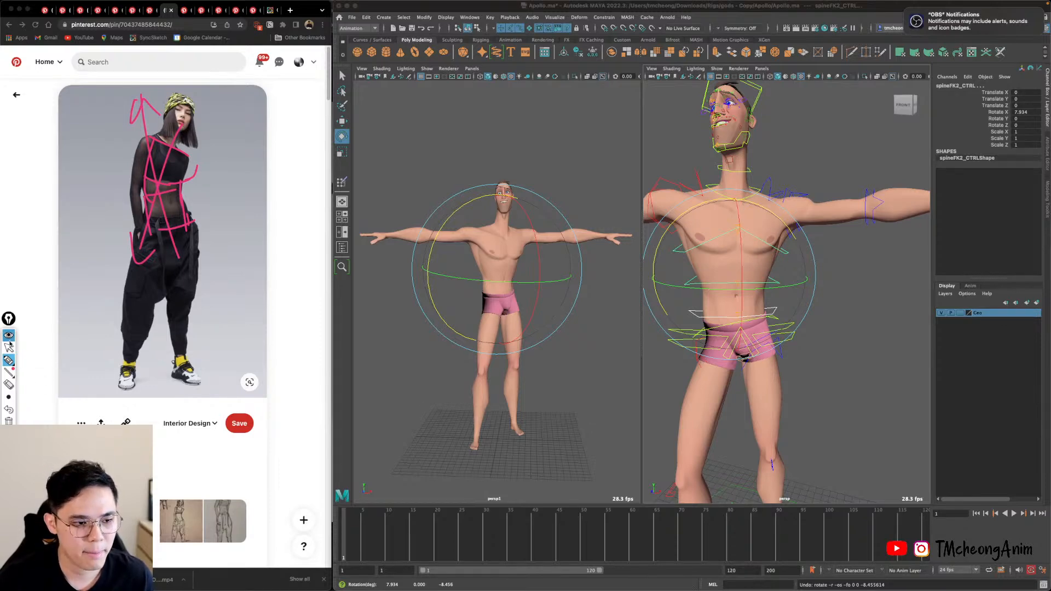
click(9, 421)
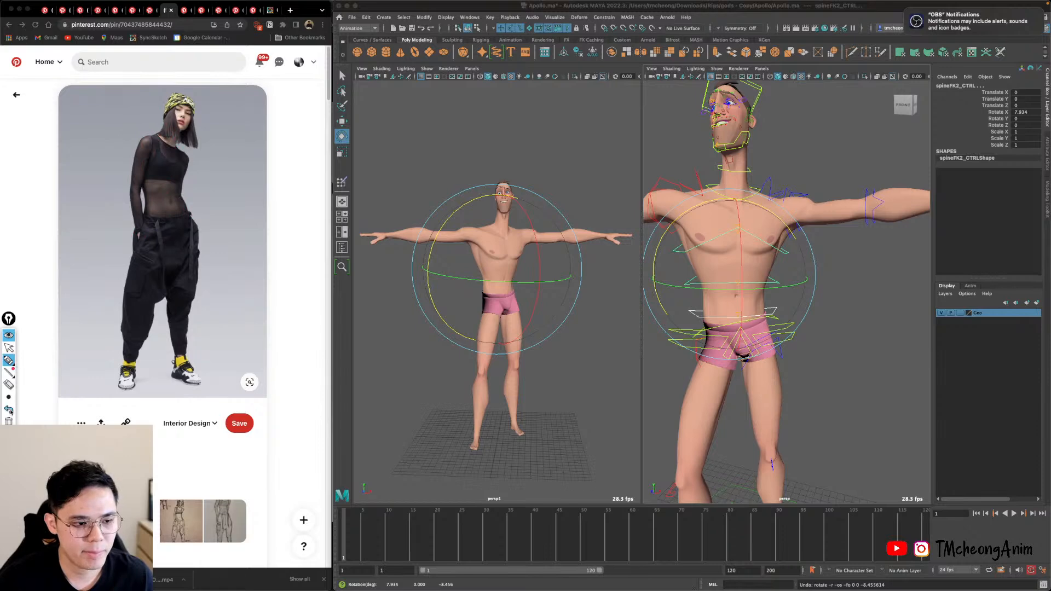
Sketch curved arrows for the torso's bend over the reference photo, clear them, and leave drawing mode.
click(9, 361)
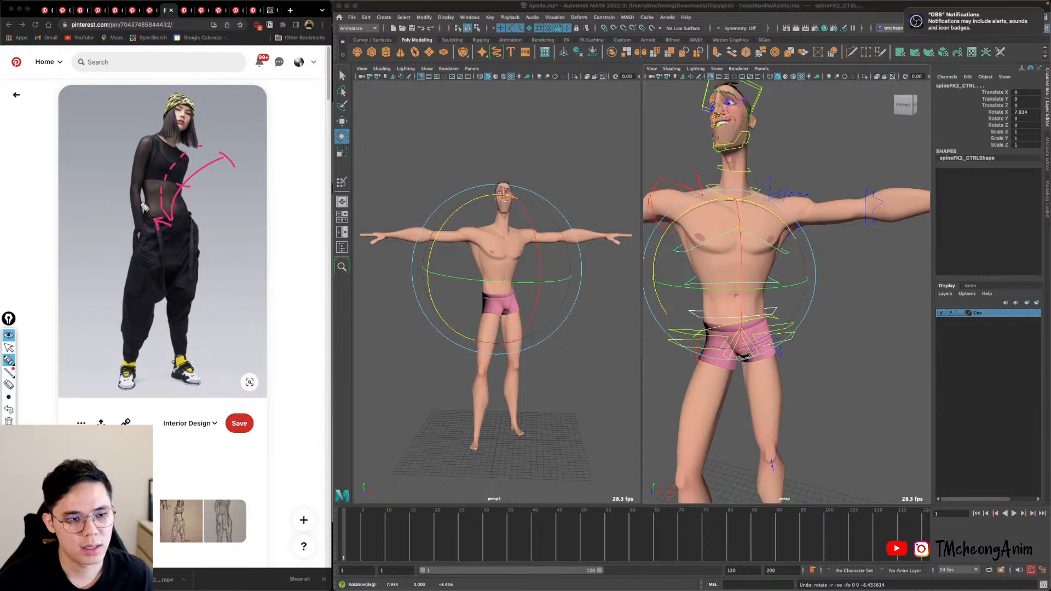
click(10, 420)
click(9, 348)
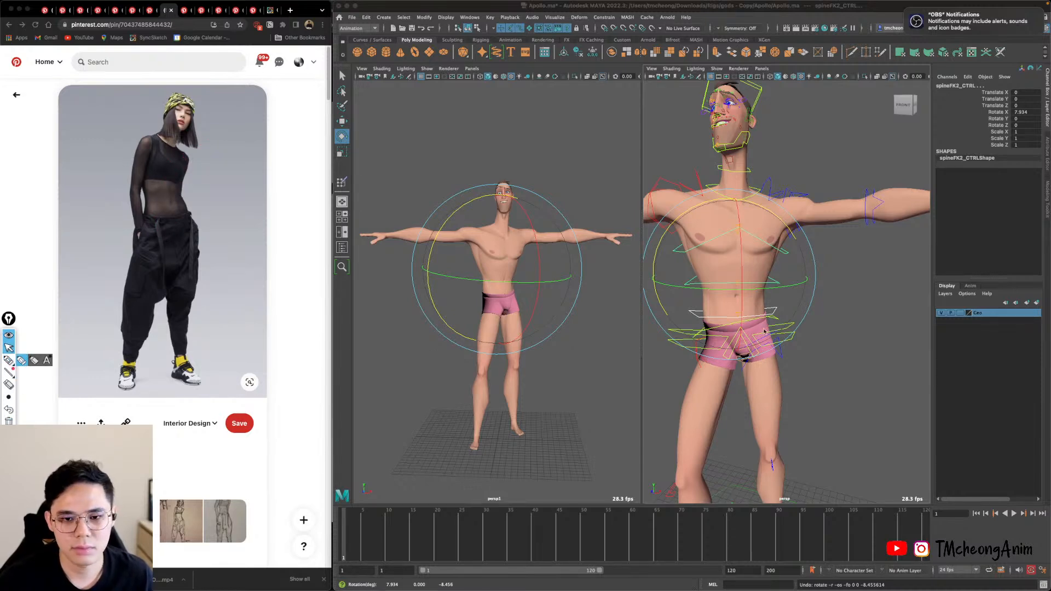
Select the middle and chest spine FK controls and rotate them sideways to lean the chest toward the character's left.
alt+drag(764, 332, 787, 258)
key(q)
click(830, 293)
click(768, 291)
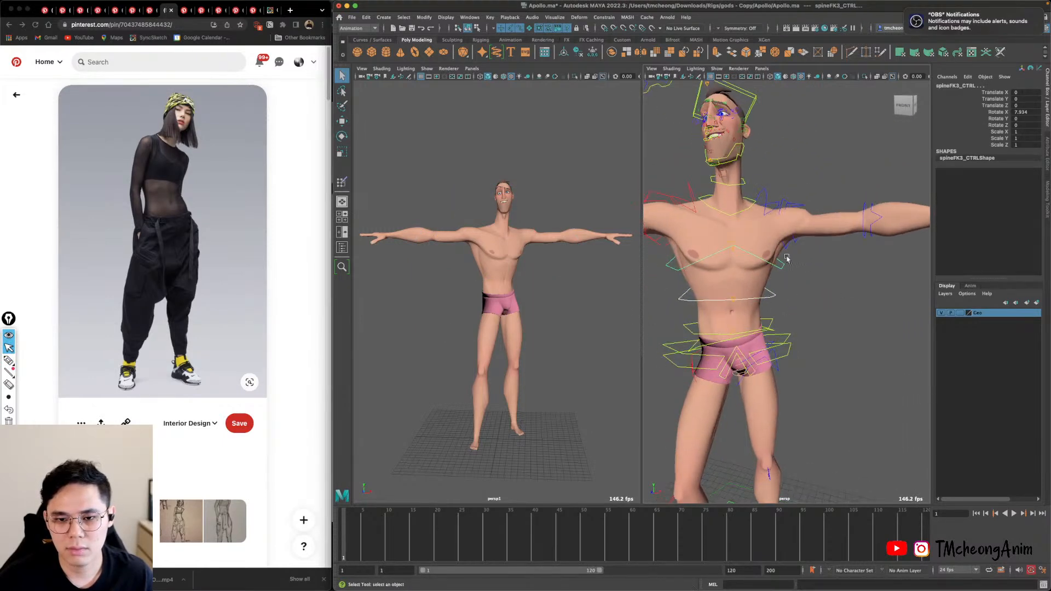
key(e)
drag(760, 176, 783, 200)
Select the neck base control and tilt it to Rotate Z 9.528 to counter the chest's lean.
key(q)
click(748, 206)
key(e)
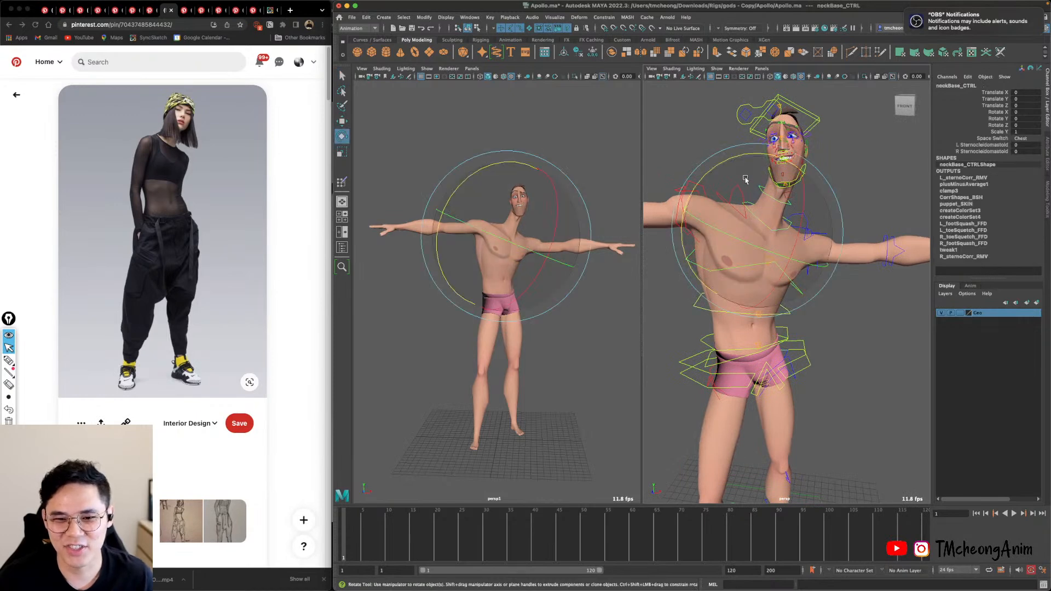
drag(732, 158, 719, 167)
alt+middle_drag(766, 256, 789, 245)
alt+drag(789, 245, 784, 274)
alt+middle_drag(784, 273, 776, 279)
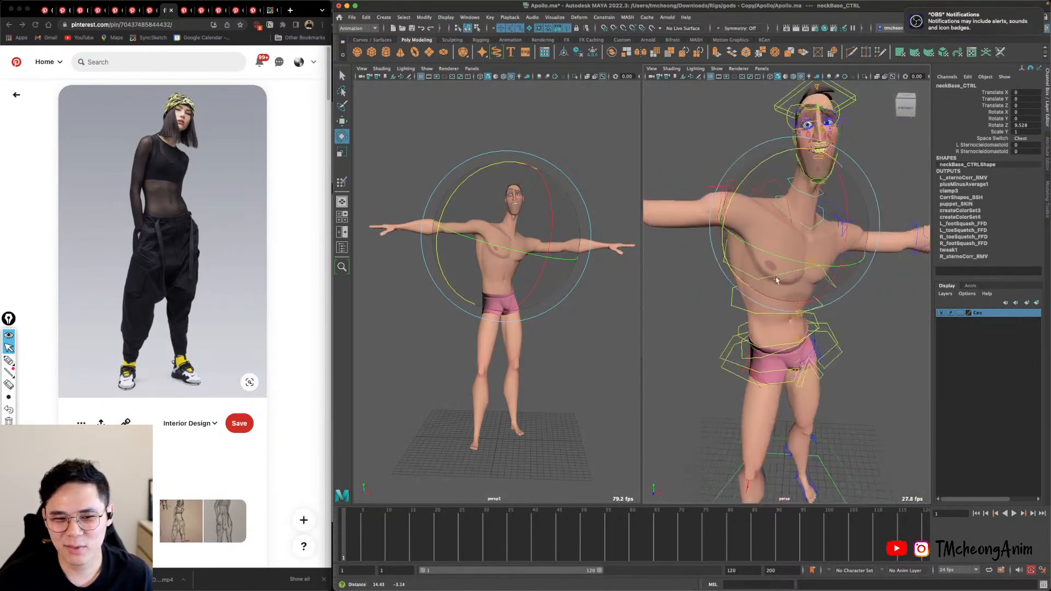
Bend the neck base control forward from the side view, to Rotate X 33.72, Y 5.273 and Z 7.948.
alt+drag(776, 279, 705, 307)
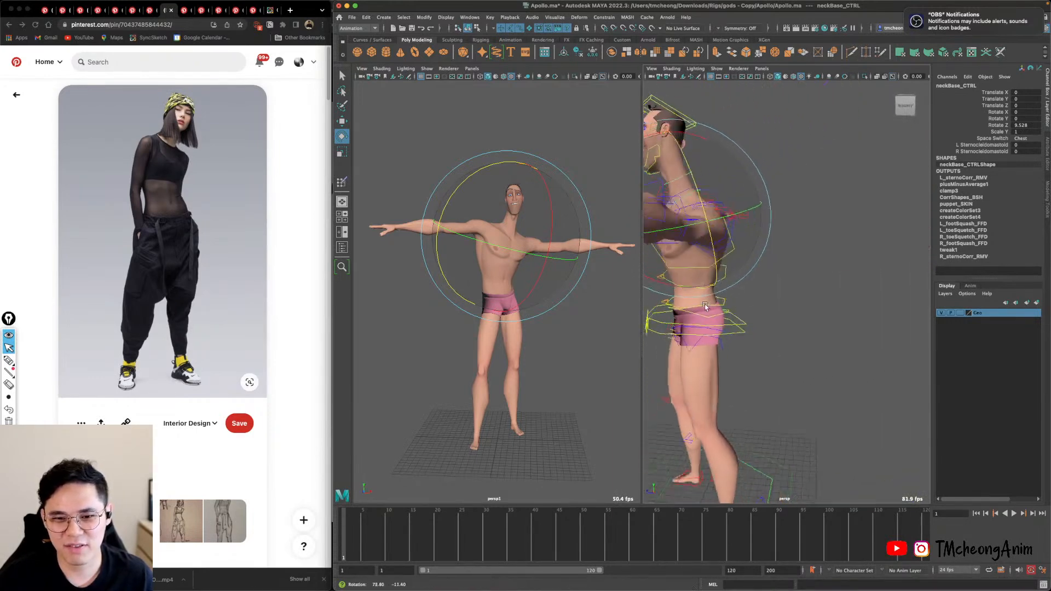
alt+middle_drag(706, 307, 766, 356)
alt+drag(767, 356, 743, 353)
drag(770, 199, 758, 198)
mouse_move(810, 295)
alt+mouse_down()
mouse_move(848, 315)
mouse_move(861, 306)
mouse_move(821, 311)
alt+mouse_up()
alt+middle_drag(821, 311, 780, 320)
alt+drag(779, 320, 788, 303)
drag(795, 201, 763, 206)
alt+middle_drag(768, 265, 786, 277)
key(q)
alt+right_drag(766, 312, 793, 334)
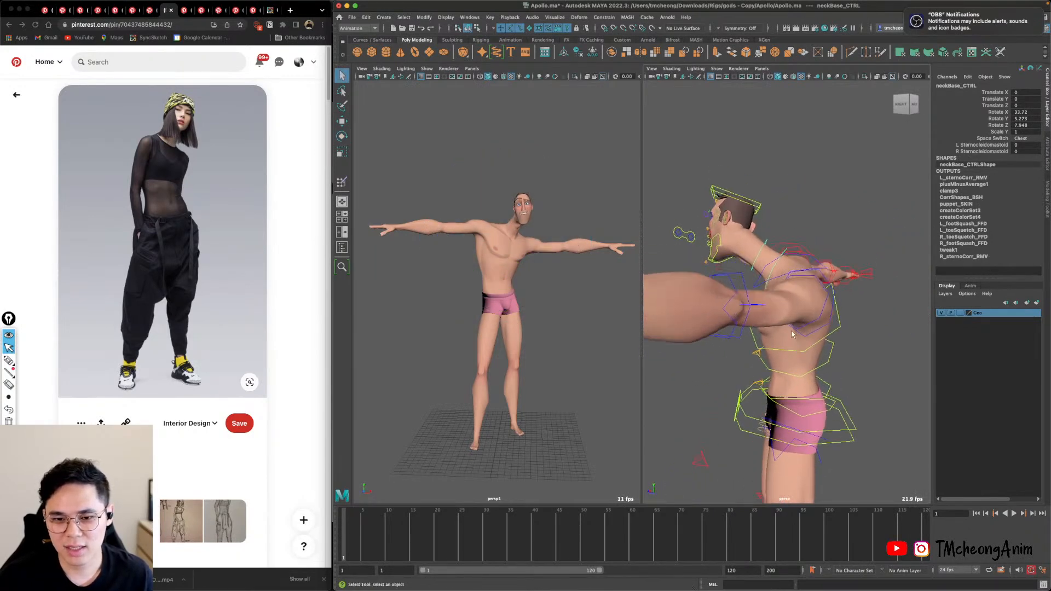
Refine the neck base control's rotation to X 17.349, Y -0.612 and Z 8.522 for a gentler forward bend.
mouse_move(783, 309)
alt+mouse_down()
mouse_move(763, 292)
mouse_move(773, 293)
mouse_move(766, 323)
mouse_move(788, 325)
alt+mouse_up()
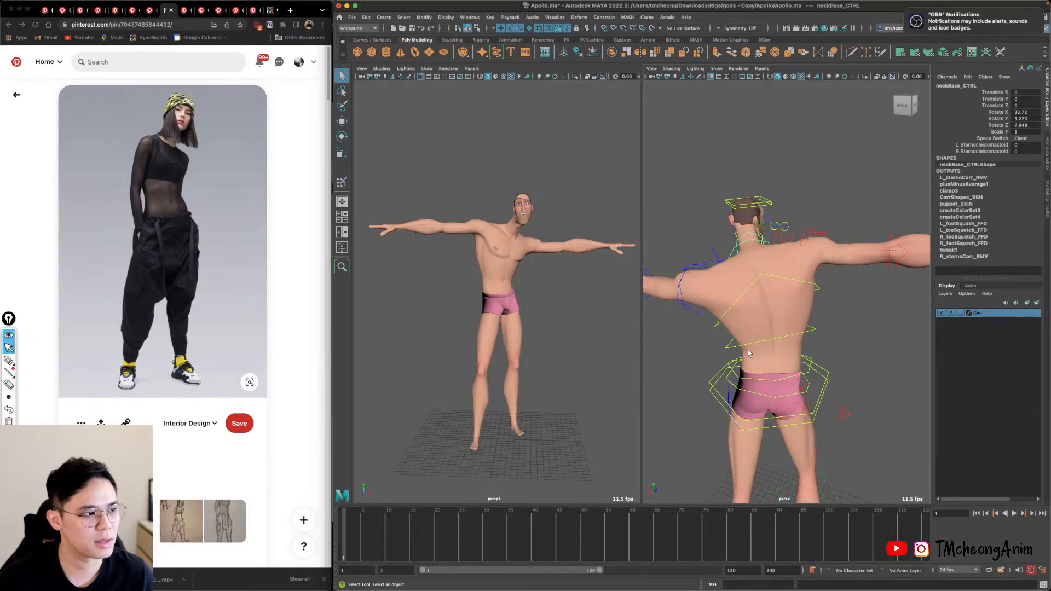
alt+drag(792, 364, 924, 298)
key(e)
drag(810, 236, 813, 259)
alt+drag(854, 262, 827, 238)
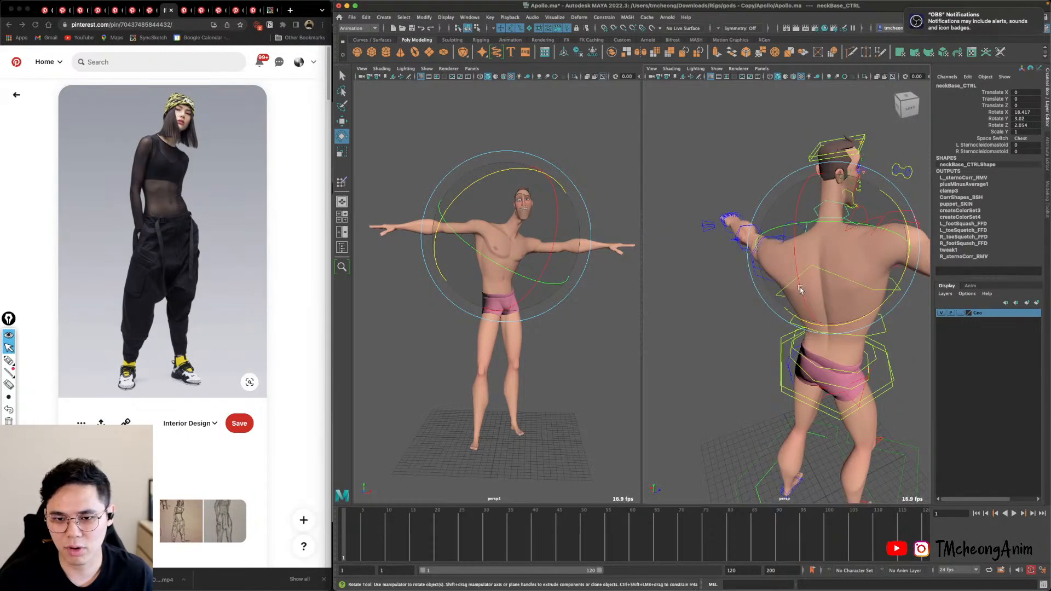
alt+drag(800, 290, 897, 273)
drag(814, 249, 772, 266)
key(q)
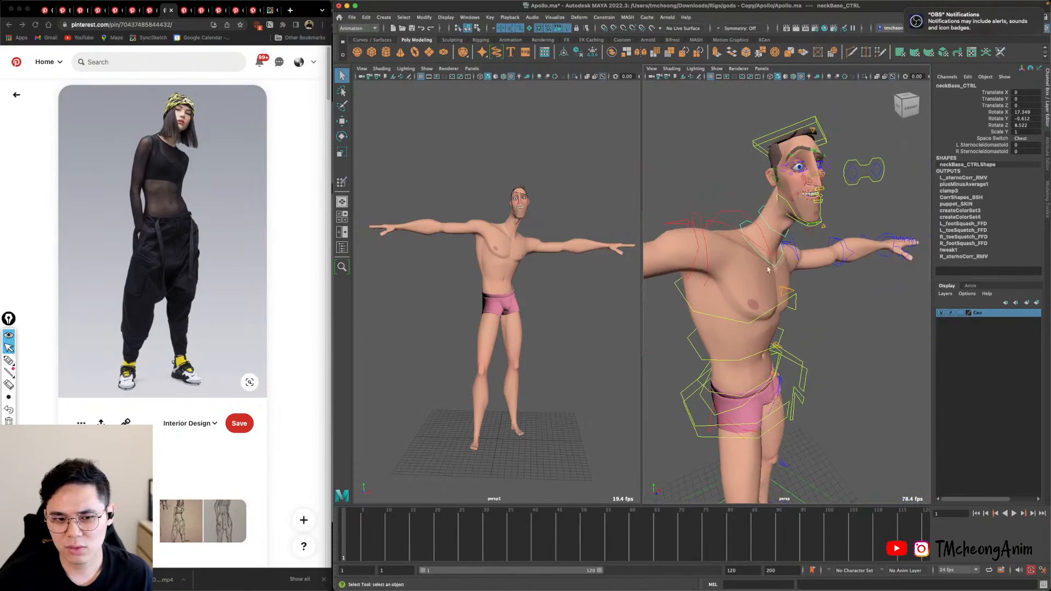
Select the mid-neck bender control and switch to the Move tool.
scroll(768, 269, up, 10)
click(836, 276)
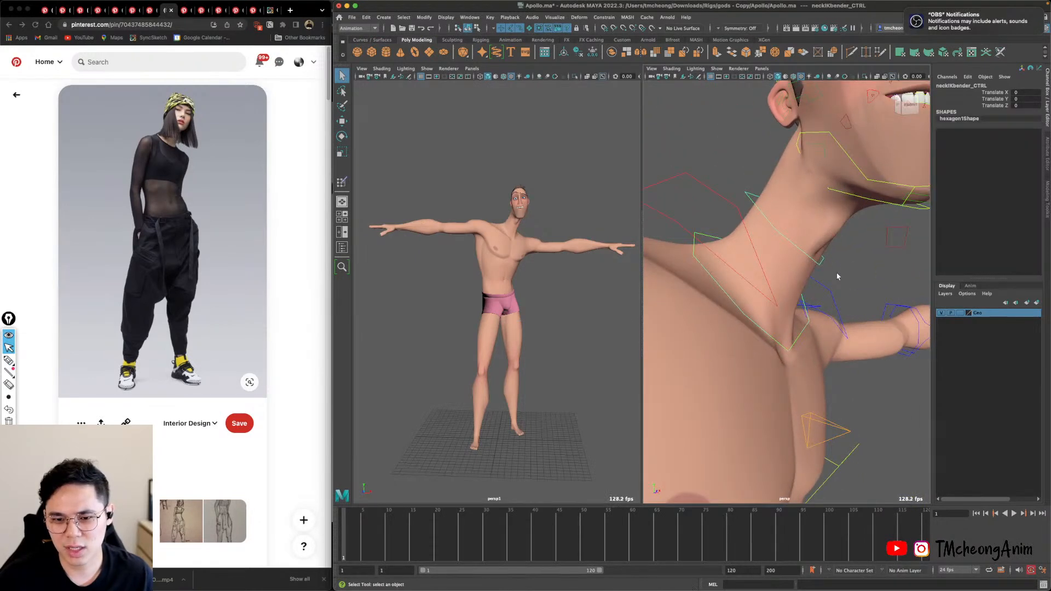
scroll(837, 276, down, 10)
key(e)
alt+drag(837, 276, 780, 274)
key(w)
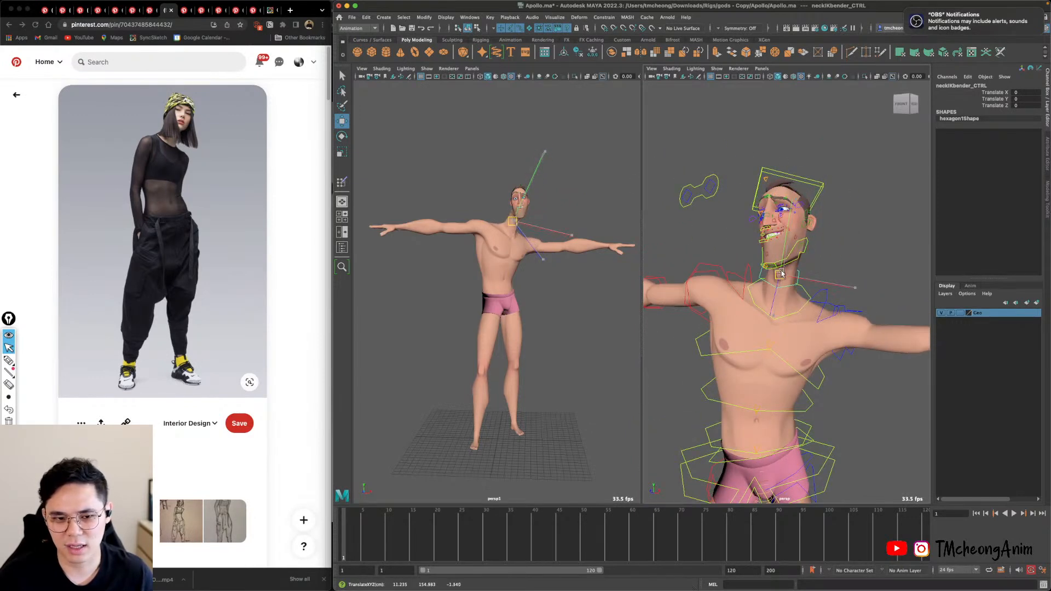
Undo the last neck control move and rotate the head control to about X 7.6, Y 17, Z -9.3 degrees.
key(z)
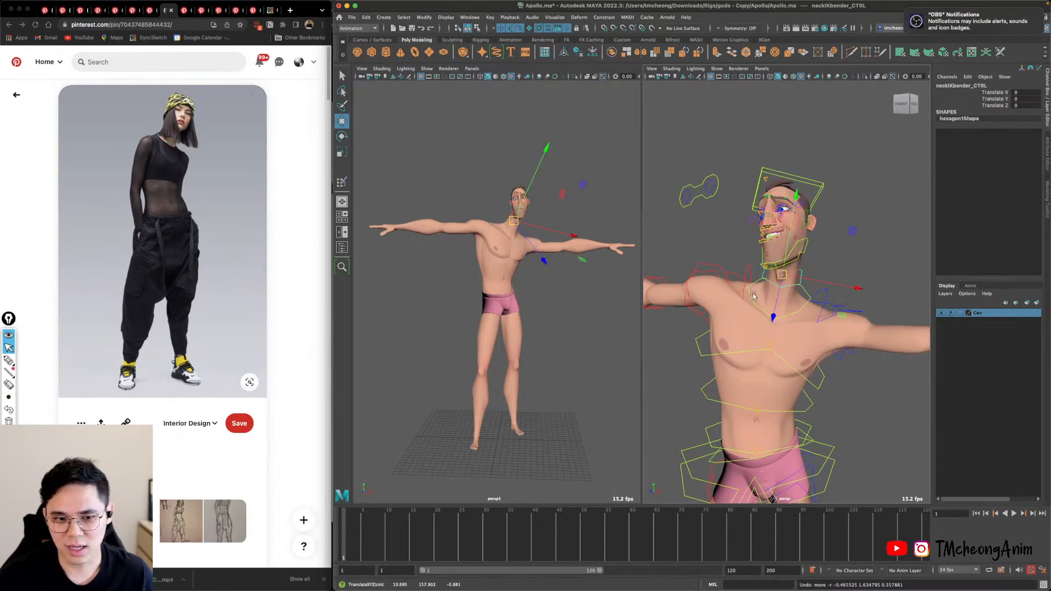
alt+drag(783, 304, 854, 293)
click(860, 187)
click(846, 192)
key(e)
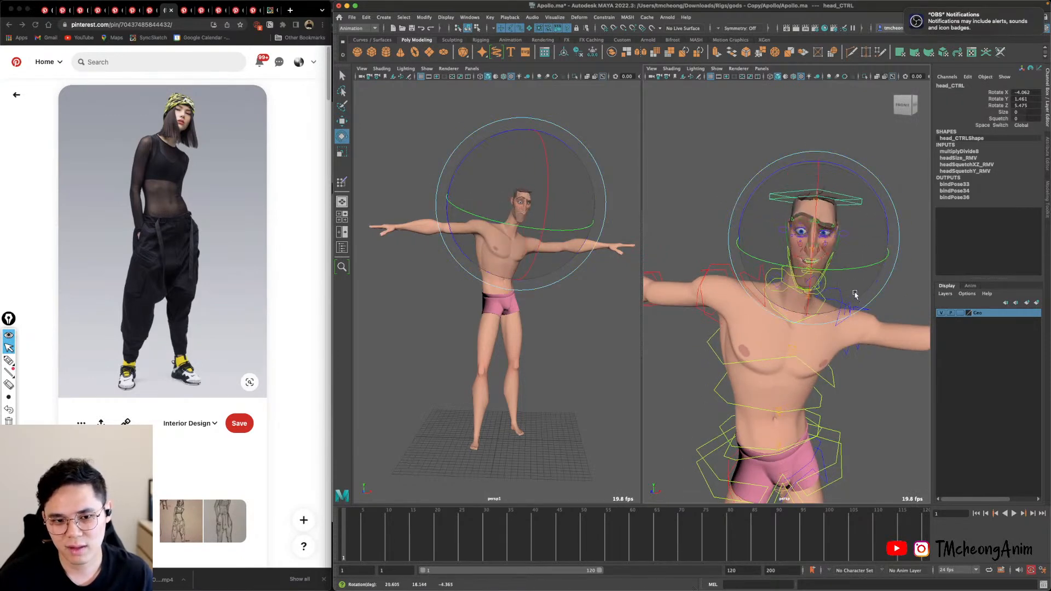
mouse_move(786, 211)
mouse_down()
mouse_move(788, 188)
mouse_move(768, 180)
mouse_move(773, 208)
mouse_up()
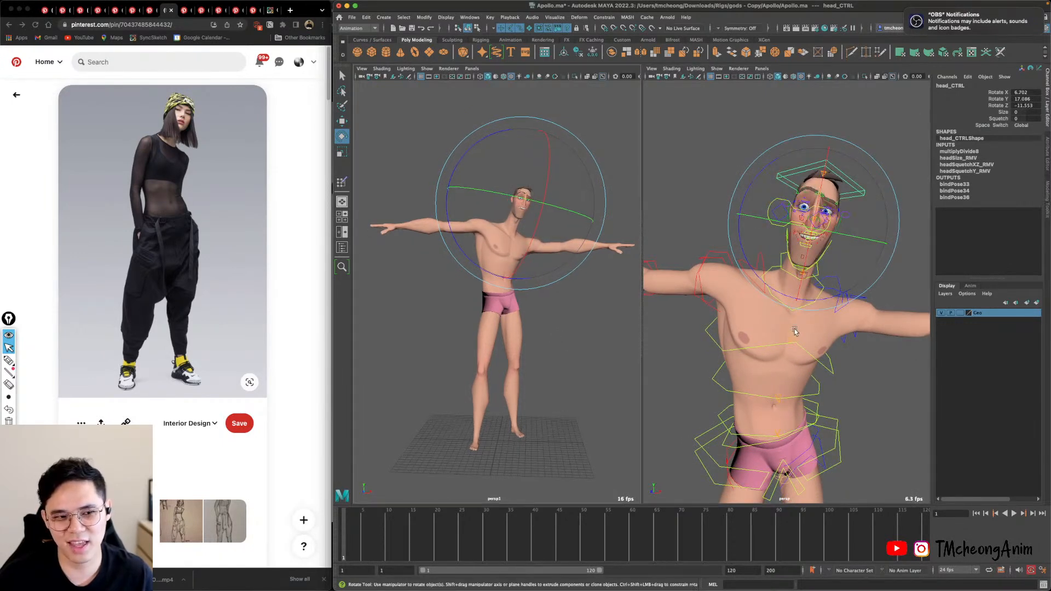
alt+middle_drag(794, 331, 786, 343)
drag(802, 163, 741, 303)
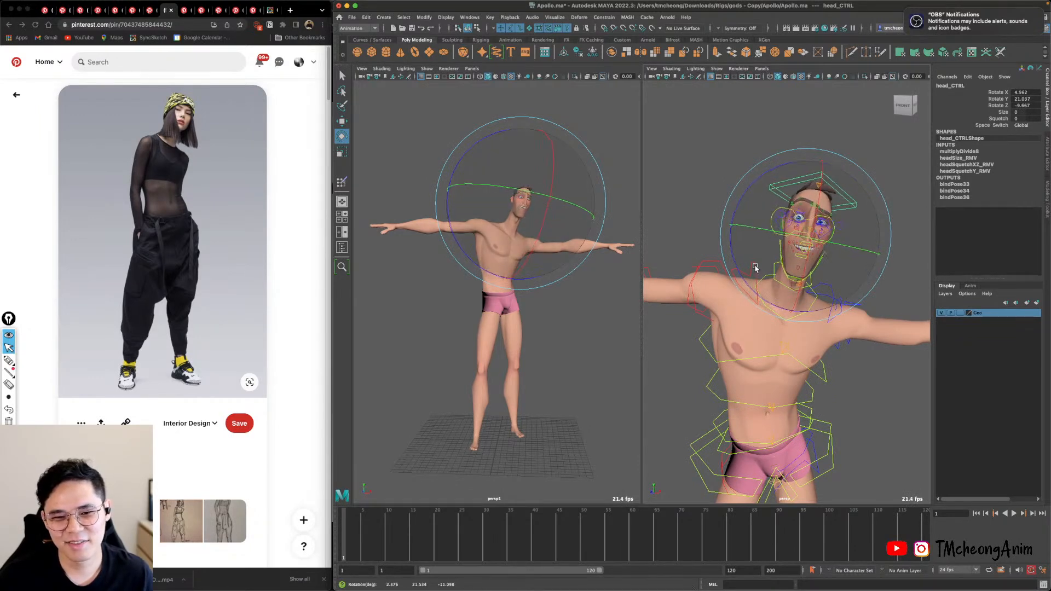
Examine the character's full-body pose from several angles against the reference photo.
alt+right_drag(741, 304, 789, 338)
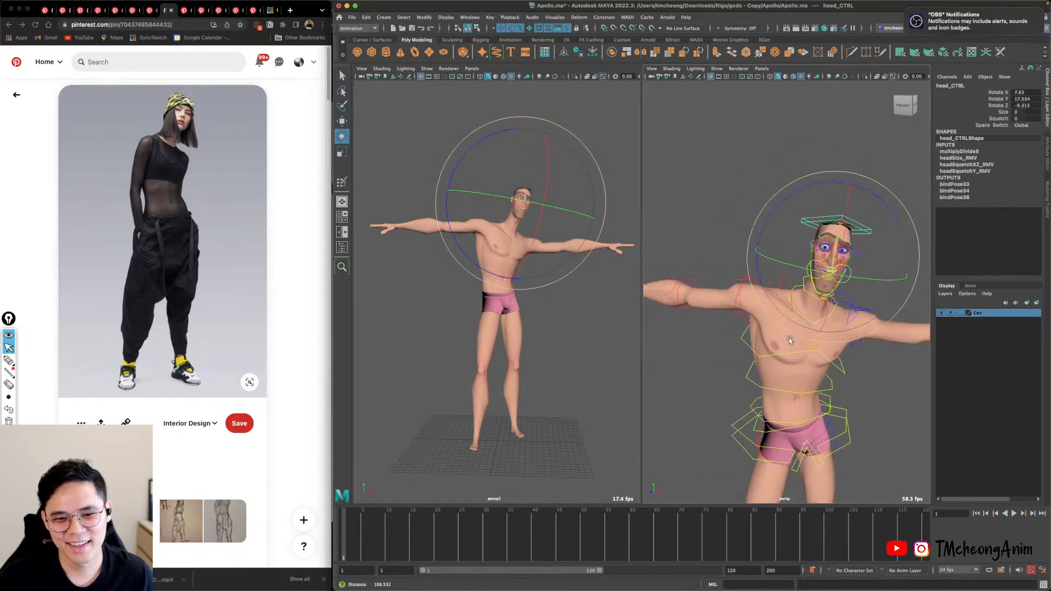
alt+middle_drag(789, 337, 769, 284)
alt+drag(769, 284, 780, 257)
alt+middle_drag(788, 383, 785, 284)
alt+right_drag(785, 339, 766, 378)
alt+drag(766, 378, 859, 310)
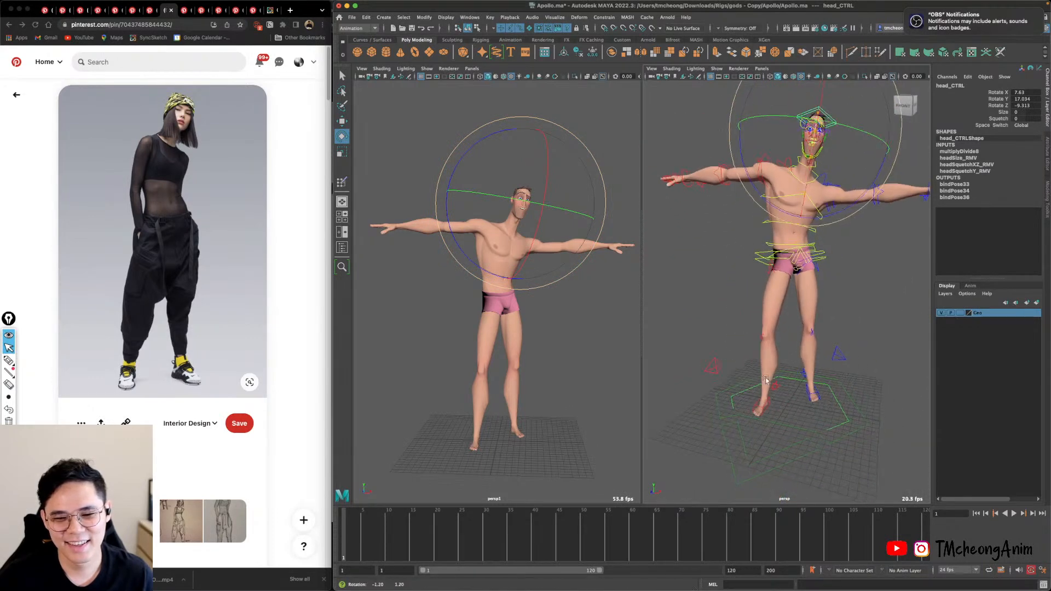
key(q)
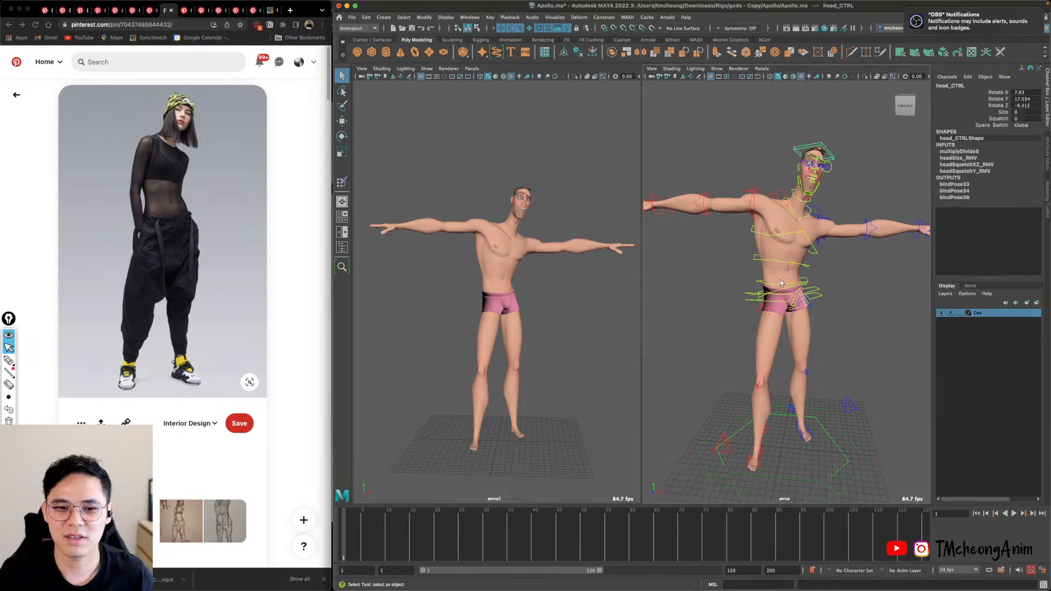
alt+right_drag(758, 256, 816, 273)
alt+drag(816, 273, 777, 276)
Lower the character's arms from the T-pose to the sides by rotating the upper-arm FK controls.
click(843, 223)
key(e)
alt+drag(848, 255, 793, 218)
key(q)
click(788, 212)
key(e)
key(q)
click(782, 249)
key(e)
mouse_move(814, 274)
alt+mouse_down()
mouse_move(759, 263)
mouse_move(801, 267)
alt+mouse_up()
drag(790, 263, 768, 257)
alt+drag(763, 257, 815, 259)
drag(794, 234, 869, 317)
Rotate the left upper-arm FK control to about -95 degrees in Z so the arm hangs beside the body.
key(q)
click(806, 245)
key(e)
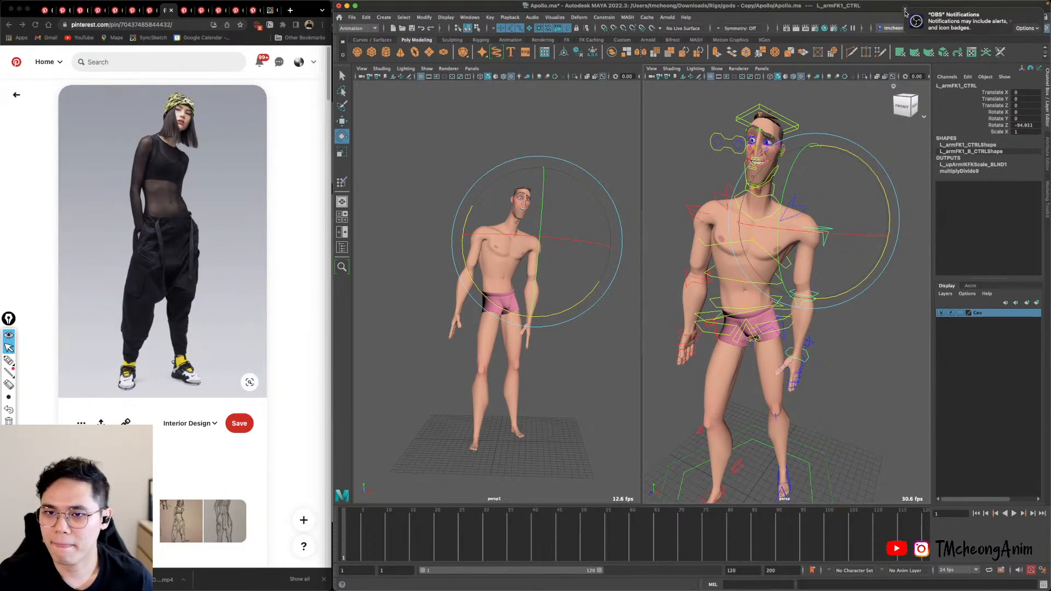
click(904, 11)
Rotate the left shoulder control backward and down to about X 3.2, Y 11.4, Z 5.6 degrees.
alt+drag(810, 350, 837, 234)
key(q)
click(800, 233)
key(e)
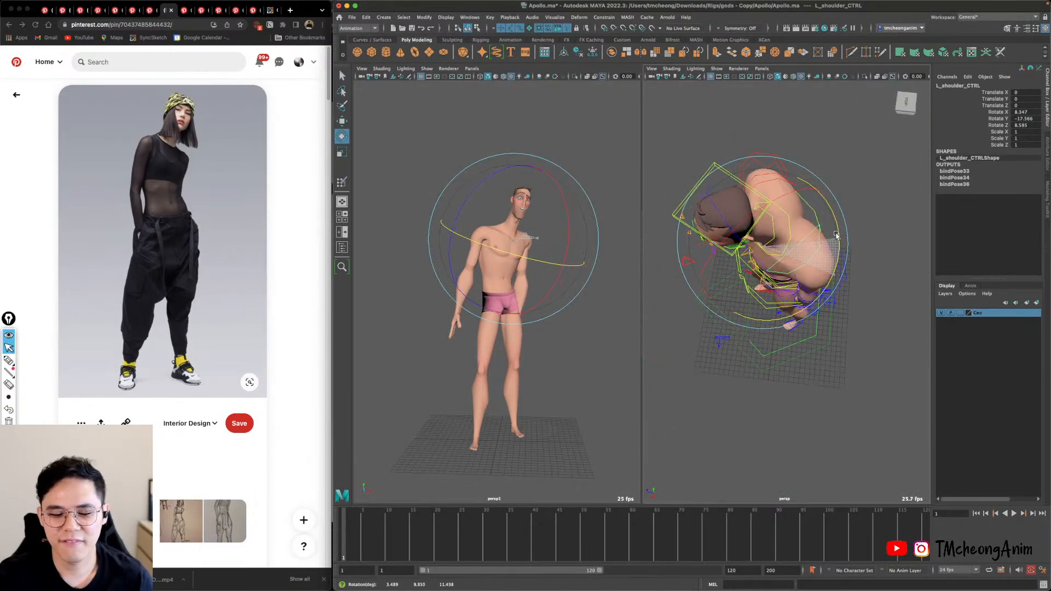
alt+drag(793, 285, 818, 242)
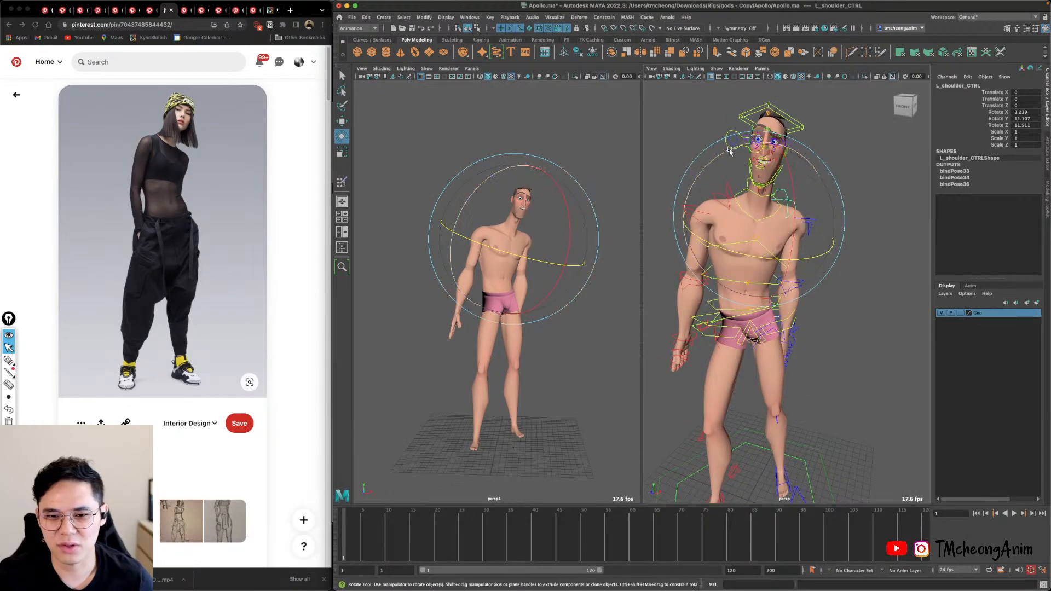
drag(729, 149, 742, 141)
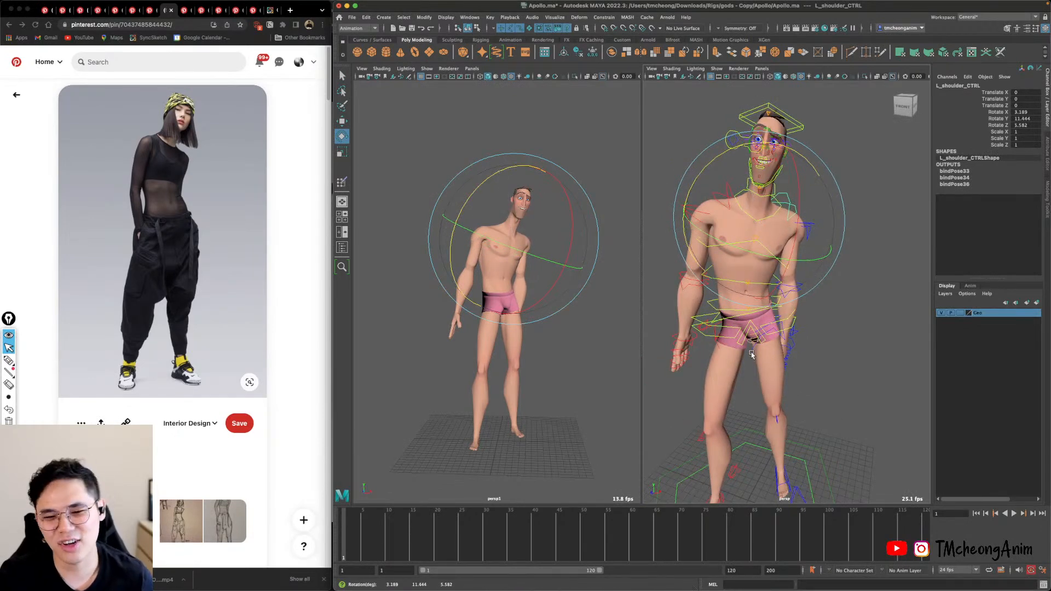
Bend the right elbow by rotating its forearm FK control to about -30 degrees in Y.
alt+drag(751, 354, 764, 263)
key(q)
click(738, 294)
scroll(739, 294, up, 4)
key(e)
alt+drag(782, 266, 819, 268)
key(q)
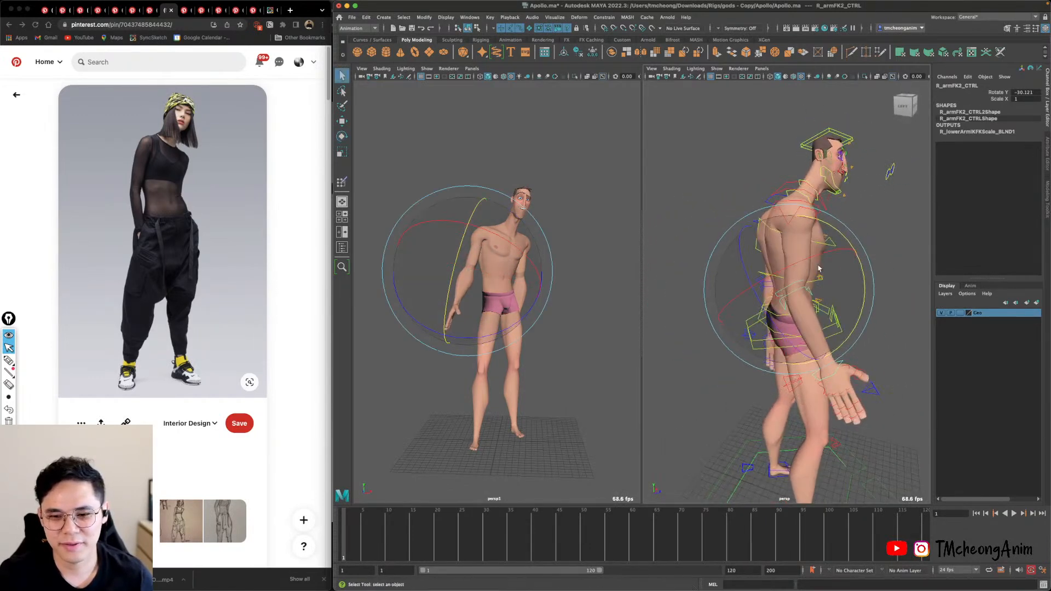
Rotate the right upper-arm FK control so the forearm and hand turn inward toward the thigh.
click(819, 268)
key(e)
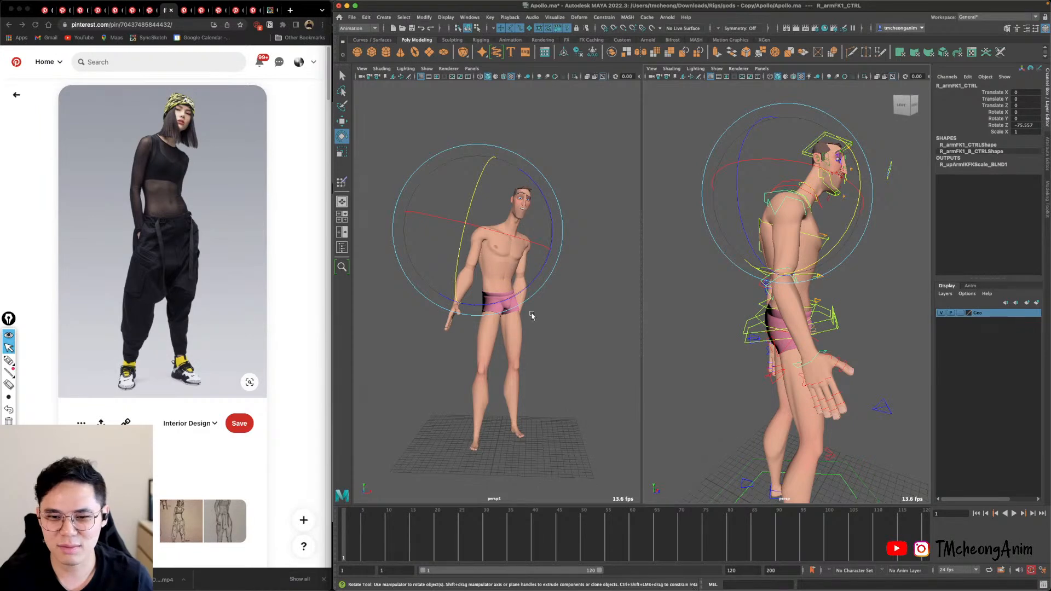
mouse_move(763, 306)
alt+mouse_down()
mouse_move(775, 304)
mouse_move(755, 302)
alt+mouse_up()
drag(834, 167, 863, 186)
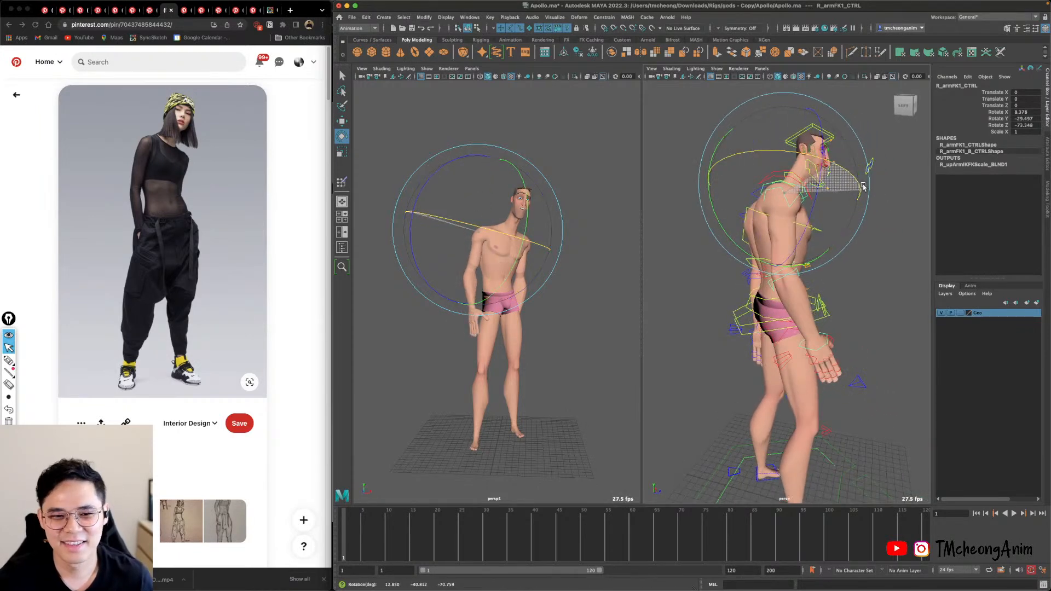
Bend the right forearm FK control to about -46.5 degrees in Y, bringing the hand to the front of the thigh.
alt+drag(853, 222, 783, 255)
key(q)
click(744, 287)
key(e)
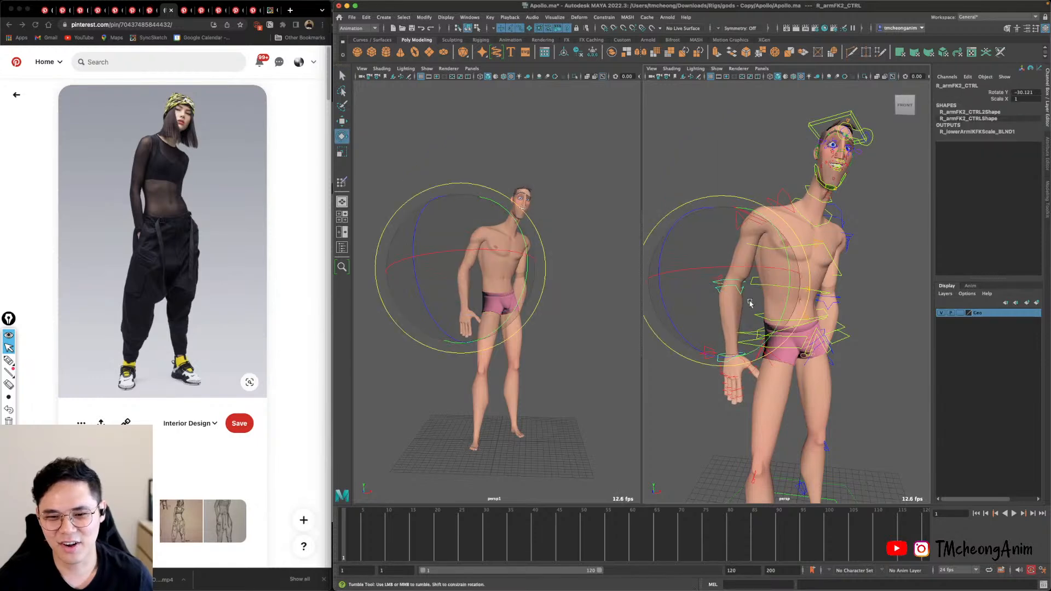
alt+drag(750, 304, 794, 282)
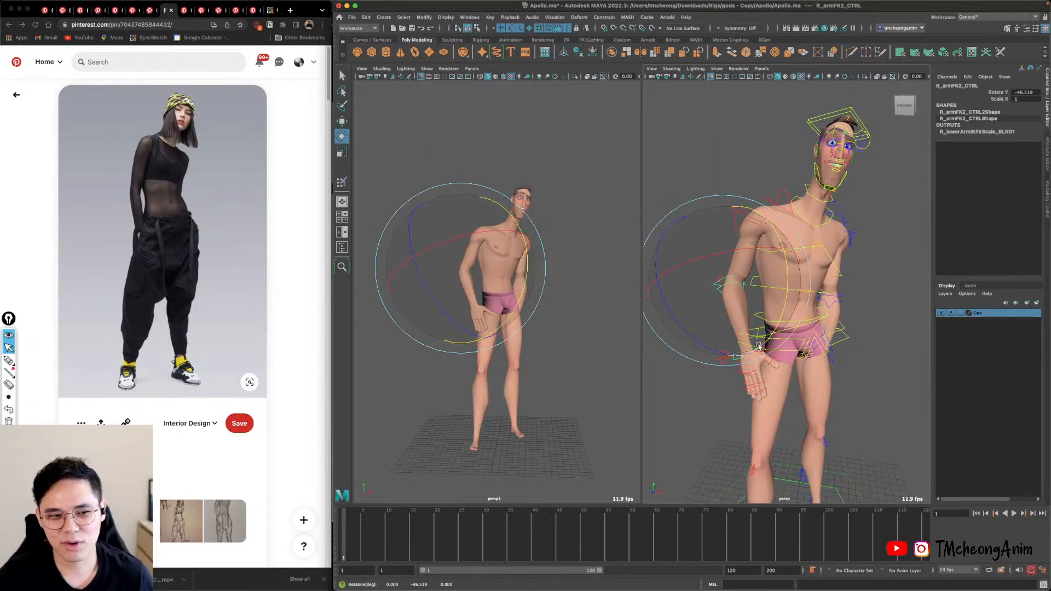
alt+right_drag(795, 283, 821, 279)
alt+middle_drag(821, 279, 805, 312)
alt+right_drag(804, 312, 788, 314)
alt+middle_drag(788, 315, 799, 308)
Adjust the bend of the left elbow by rotating the left forearm control.
alt+drag(799, 308, 840, 304)
key(q)
click(825, 301)
click(822, 297)
key(e)
drag(772, 253, 786, 237)
Rotate the left upper-arm FK control to about X 3.4, Y 16.3, Z -94 degrees, keeping the arm beside the torso.
alt+drag(785, 237, 852, 254)
key(q)
click(823, 231)
key(e)
alt+drag(852, 254, 893, 239)
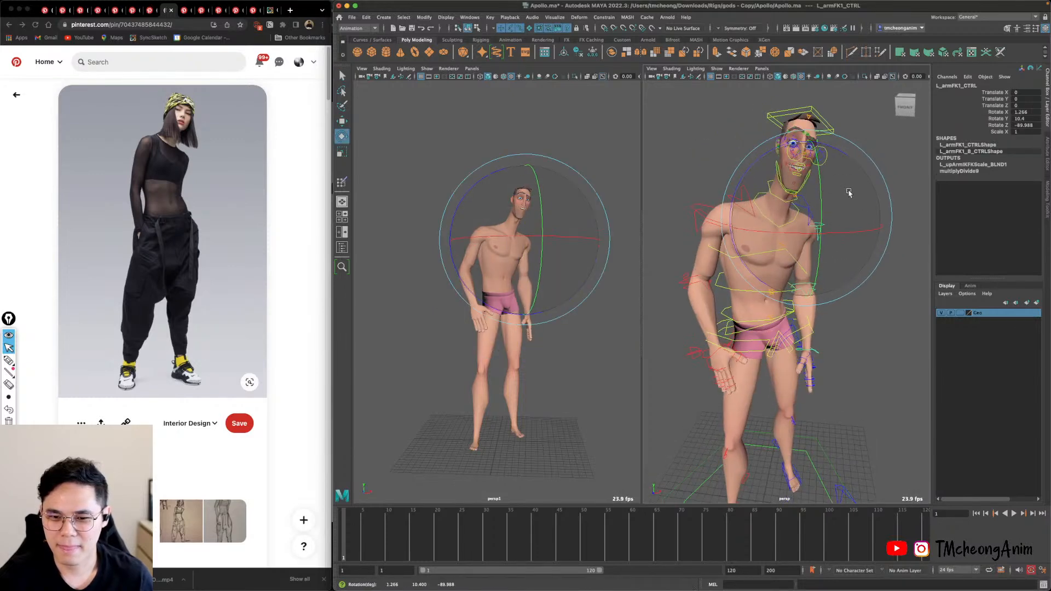
drag(846, 192, 852, 196)
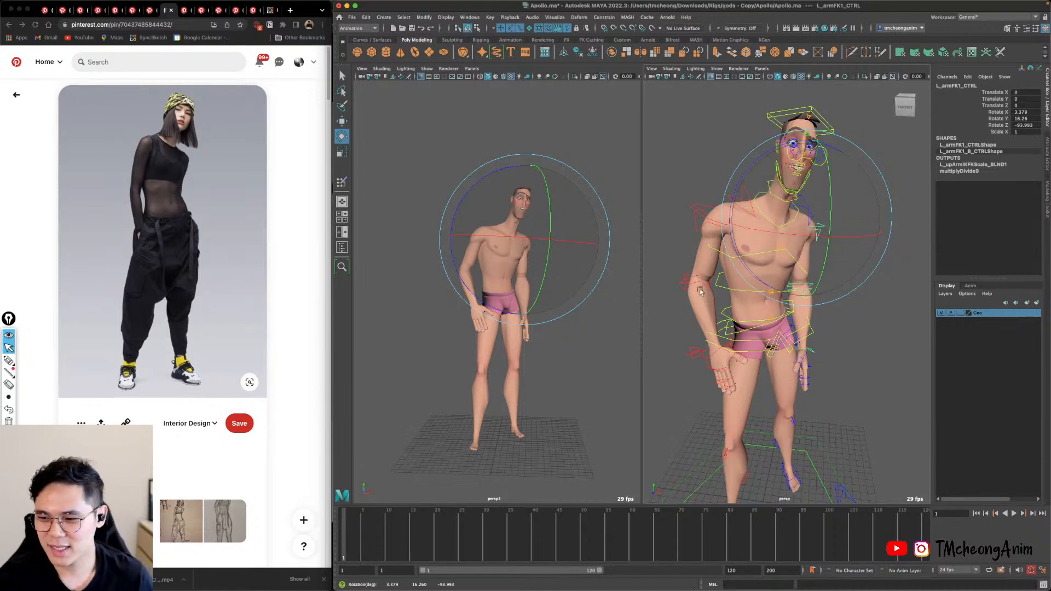
Rotate the left upper arm further behind the body, to about X 38, Y 54, Z -122 degrees.
alt+drag(843, 384, 828, 356)
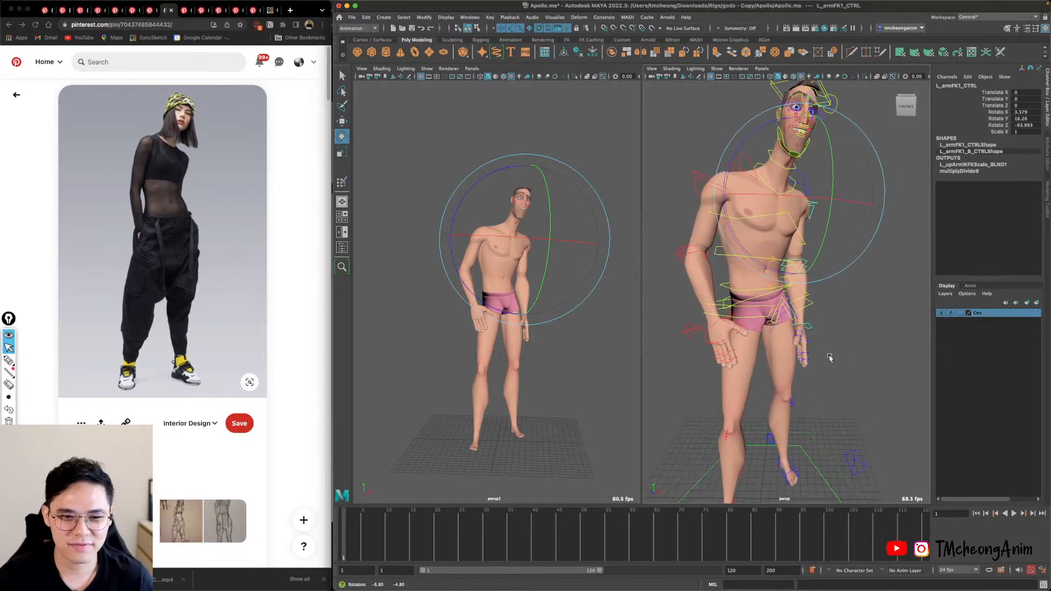
alt+middle_drag(828, 330, 830, 347)
key(q)
alt+drag(830, 347, 805, 228)
key(e)
alt+drag(805, 227, 819, 197)
drag(790, 136, 797, 153)
alt+drag(804, 203, 817, 226)
alt+middle_drag(795, 312, 790, 347)
alt+middle_drag(792, 290, 786, 317)
key(q)
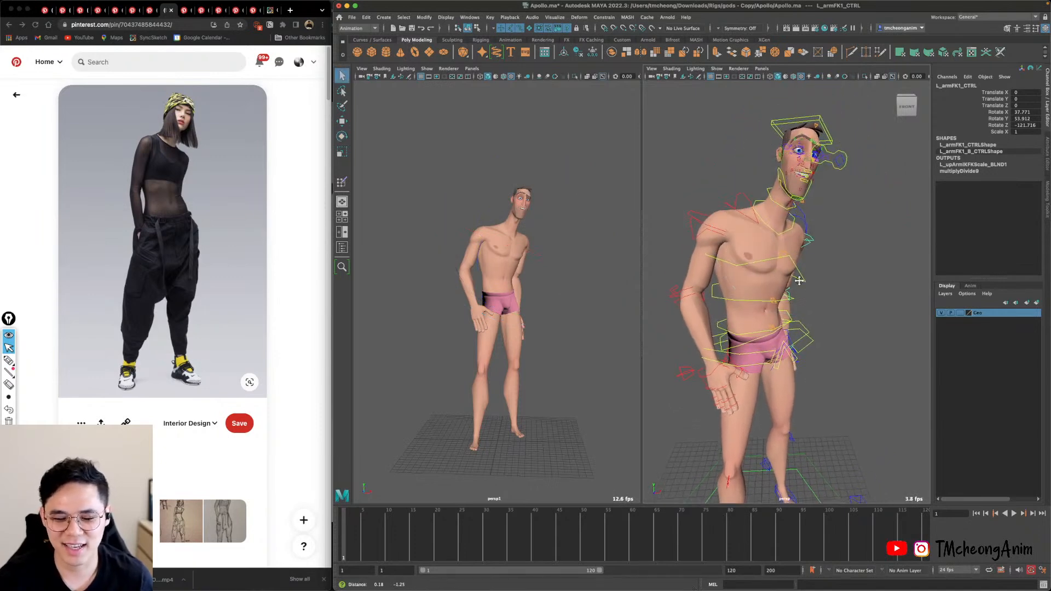
Select the left foot's IK control for moving and activate its X-Y plane handle.
alt+middle_drag(799, 281, 793, 240)
click(787, 432)
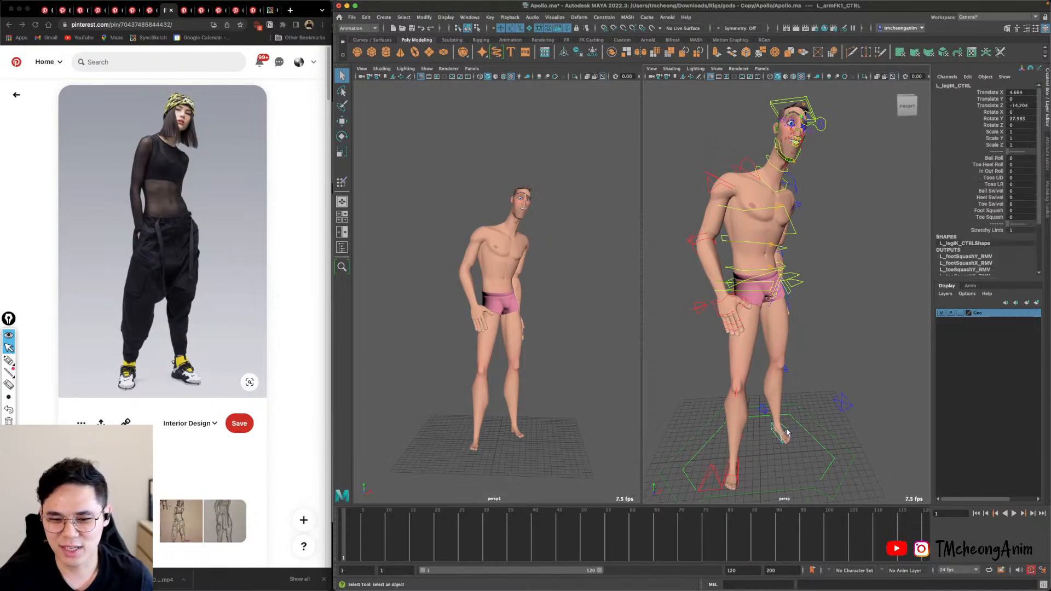
key(w)
drag(802, 435, 784, 438)
alt+drag(777, 377, 834, 341)
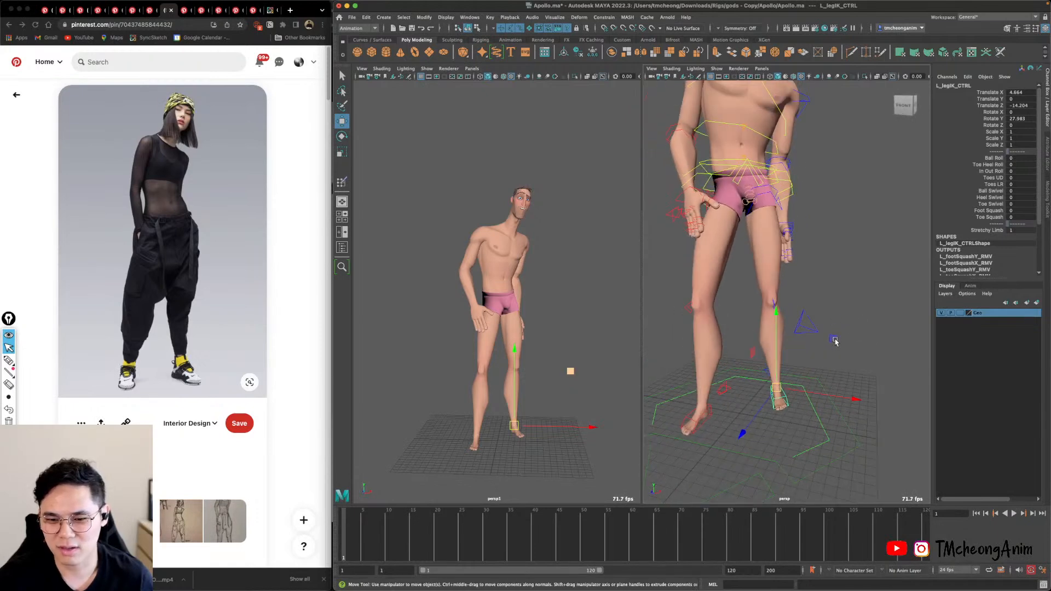
alt+drag(774, 368, 825, 331)
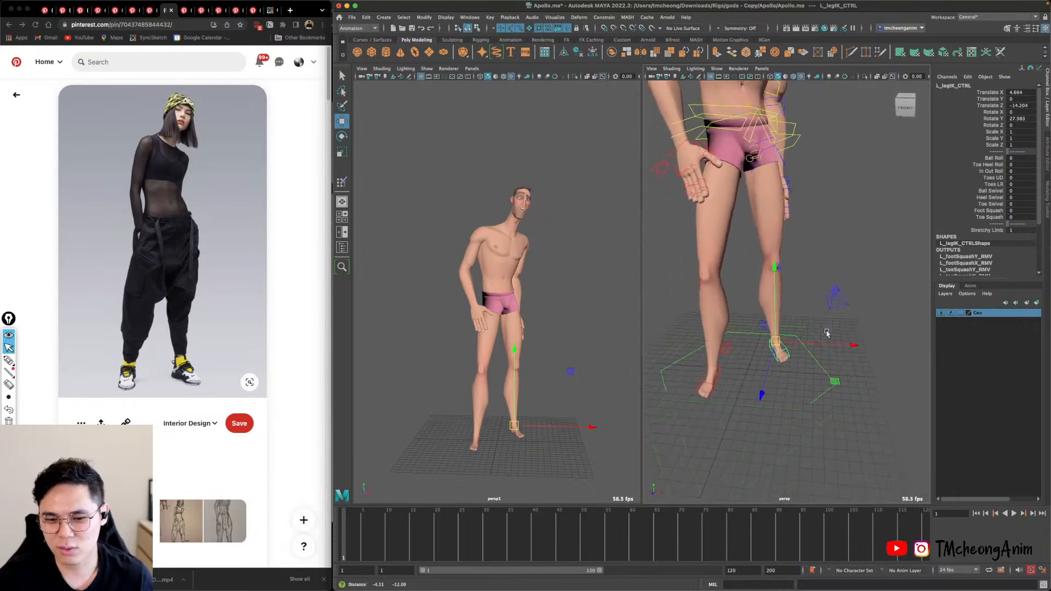
alt+right_drag(826, 330, 859, 371)
alt+drag(859, 370, 841, 346)
click(824, 350)
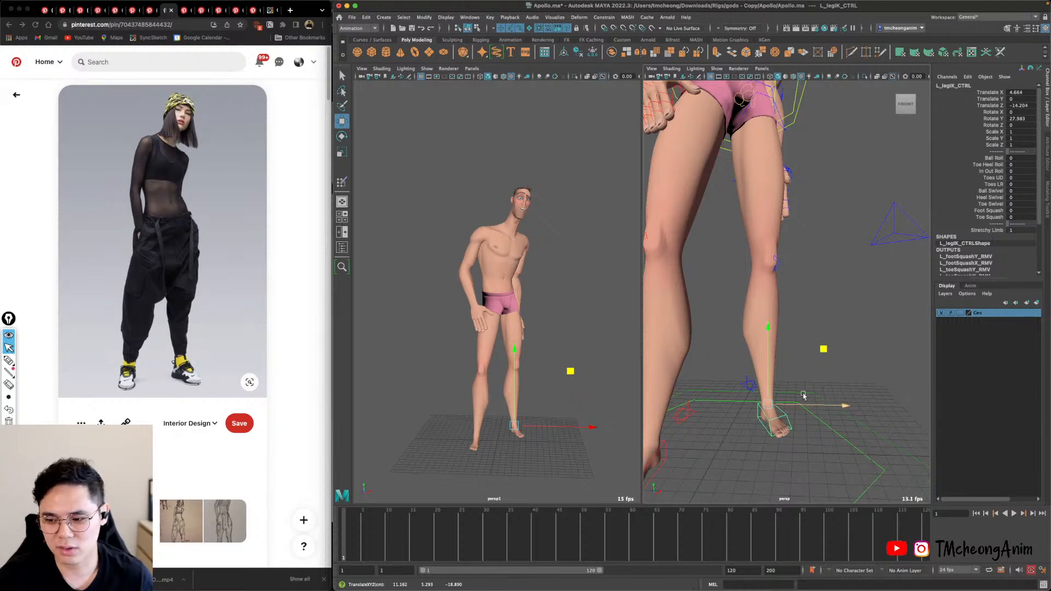
Try moving the left foot's IK control within its handle planes and undo each move.
key(ctrl+Up)
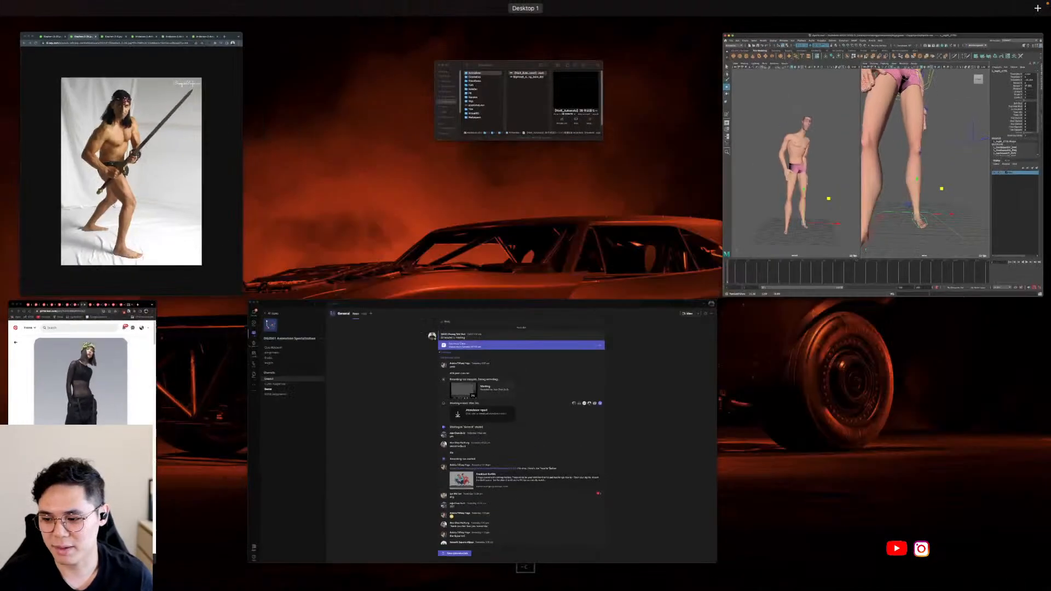
key(ctrl+Up)
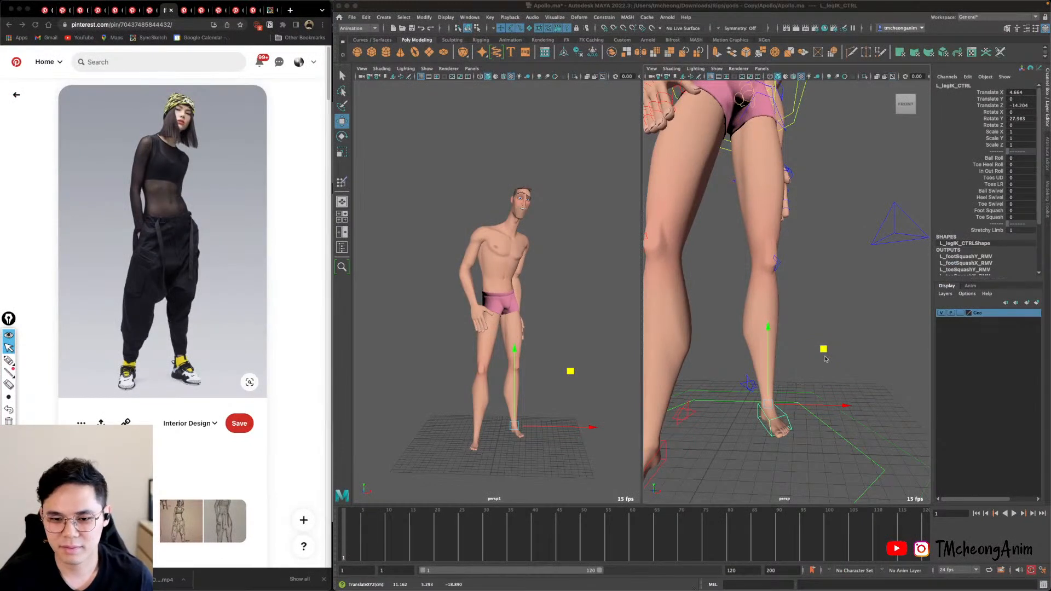
mouse_move(825, 359)
middle_down()
mouse_move(813, 279)
mouse_move(836, 269)
mouse_move(840, 349)
middle_up()
key(ctrl+z)
mouse_move(822, 389)
alt+mouse_down()
mouse_move(813, 368)
mouse_move(806, 390)
alt+mouse_up()
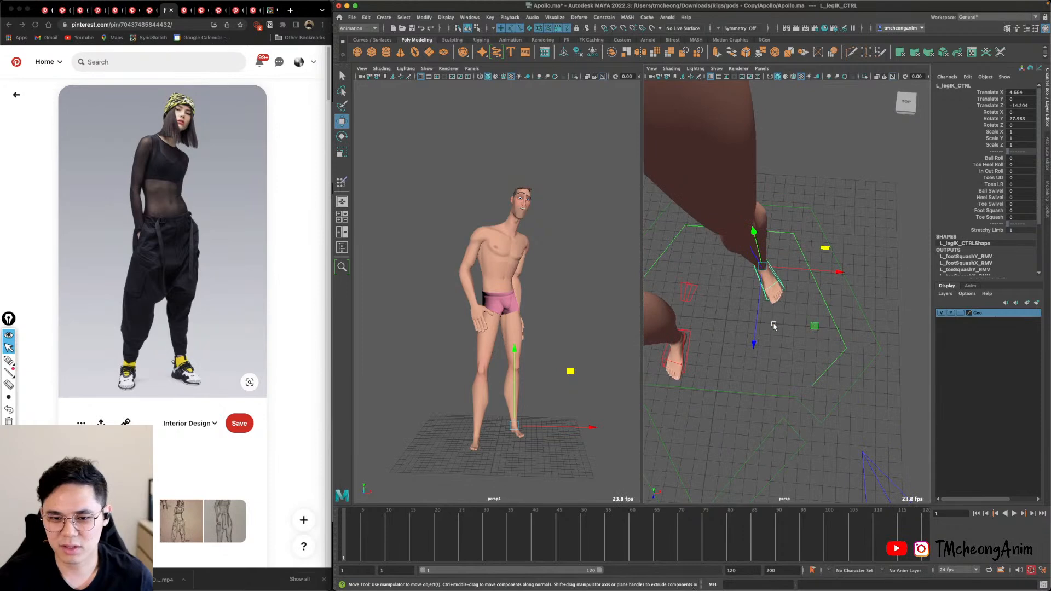
alt+drag(828, 293, 843, 341)
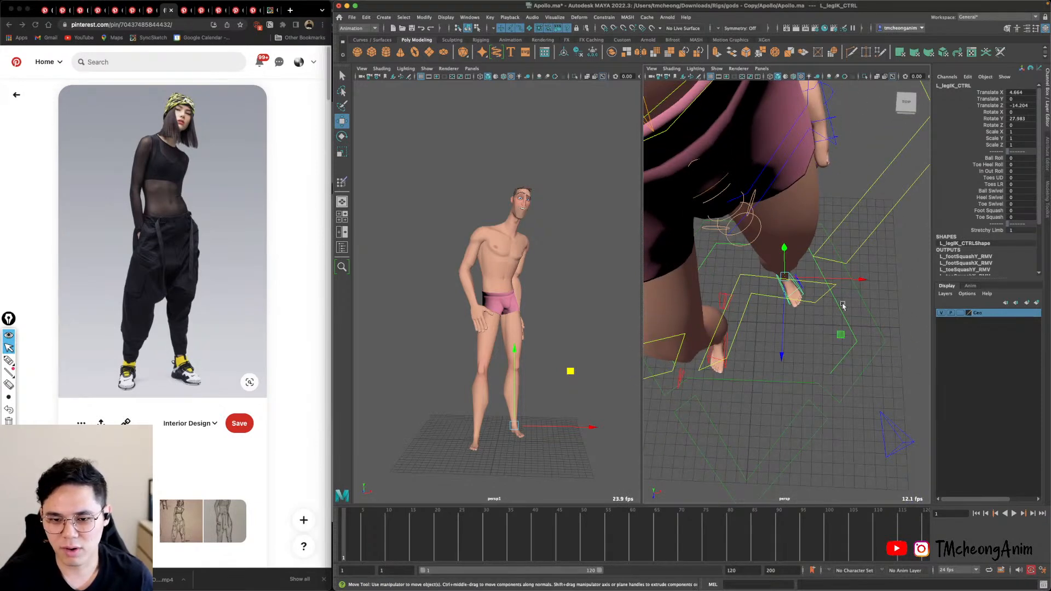
alt+drag(842, 383, 794, 389)
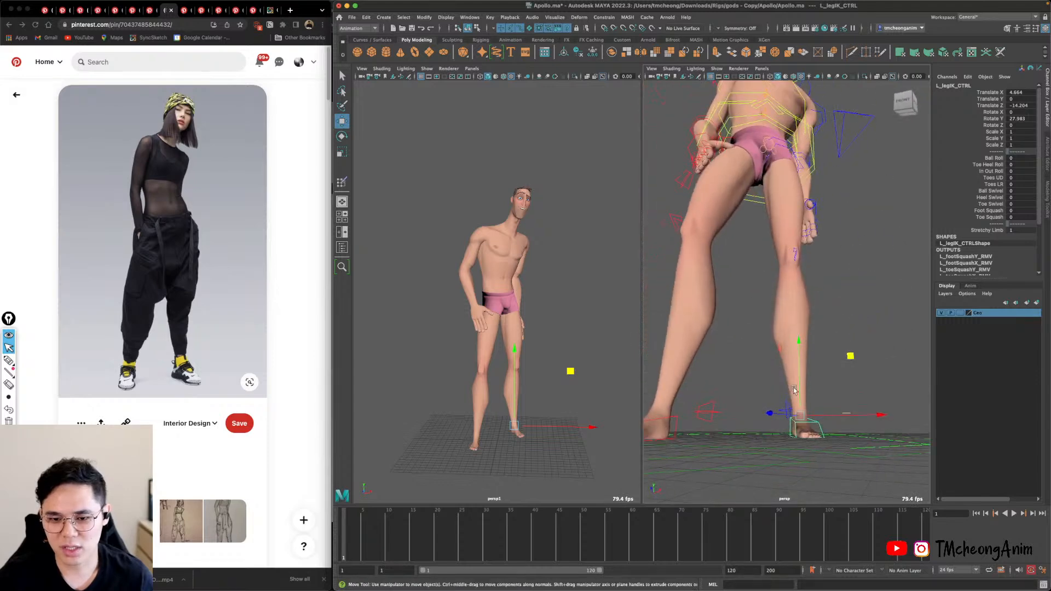
alt+drag(798, 442, 843, 375)
mouse_move(843, 363)
middle_down()
mouse_move(859, 367)
mouse_move(838, 377)
middle_up()
key(ctrl+z)
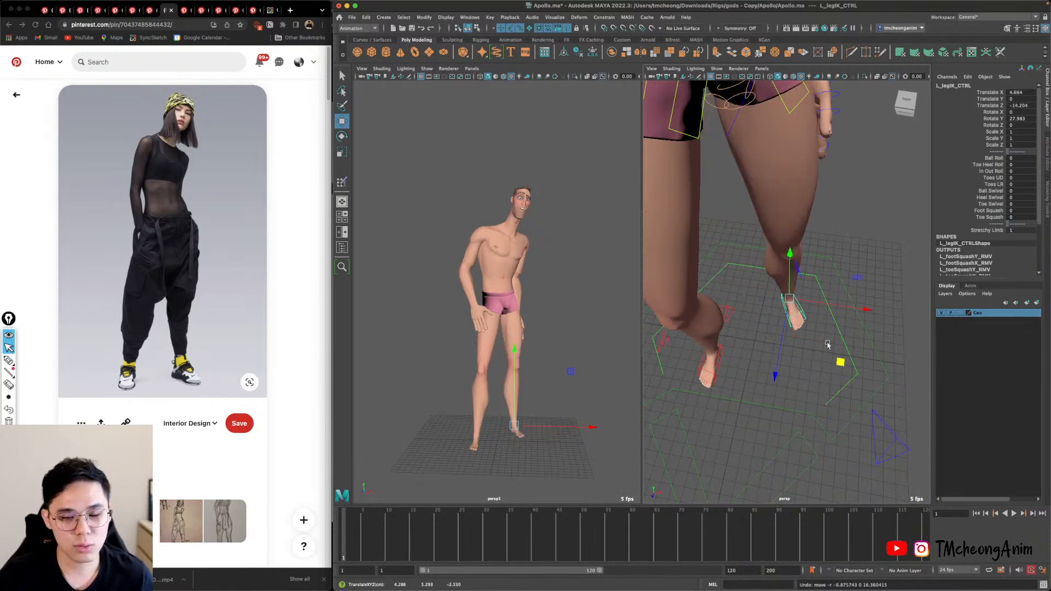
Move the left foot's IK control slightly outward to widen the stance, undoing the excessive moves.
alt+right_drag(828, 345, 810, 331)
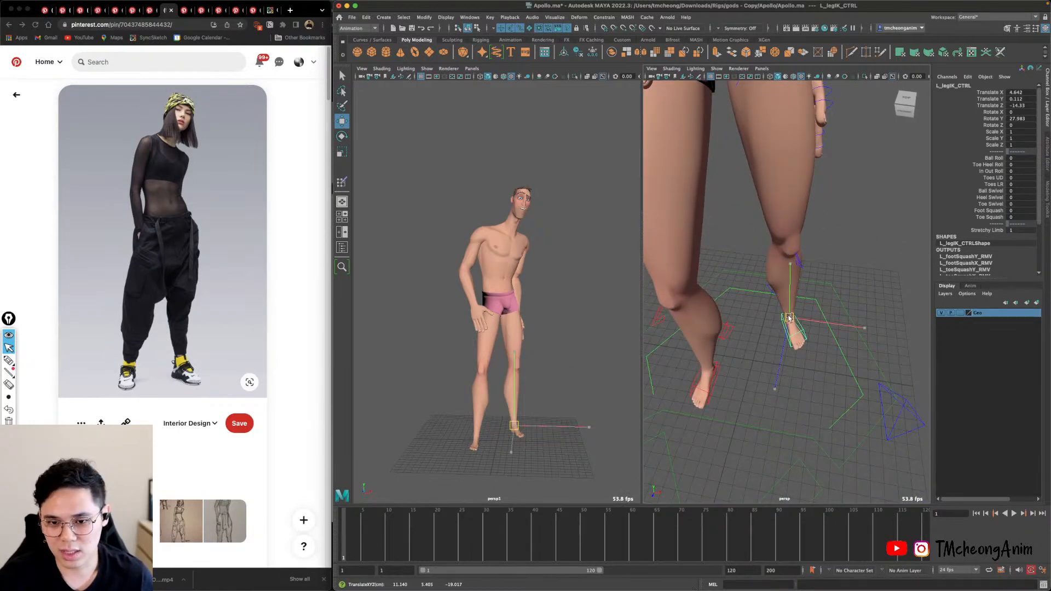
middle_drag(788, 318, 781, 425)
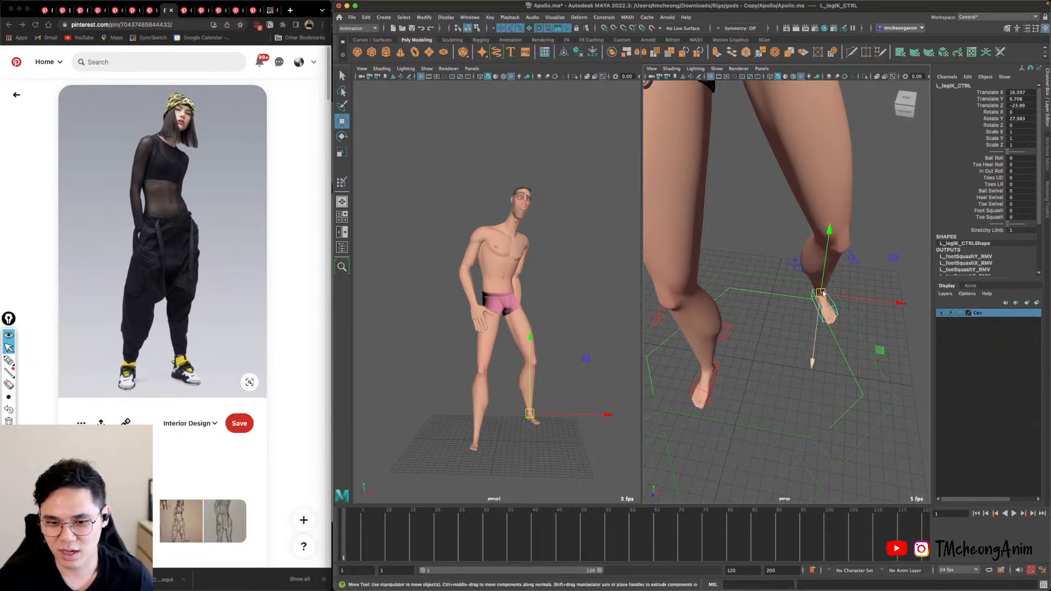
drag(823, 293, 774, 405)
alt+drag(860, 337, 789, 365)
key(z)
key(z)
scroll(854, 387, down, 6)
scroll(790, 365, up, 4)
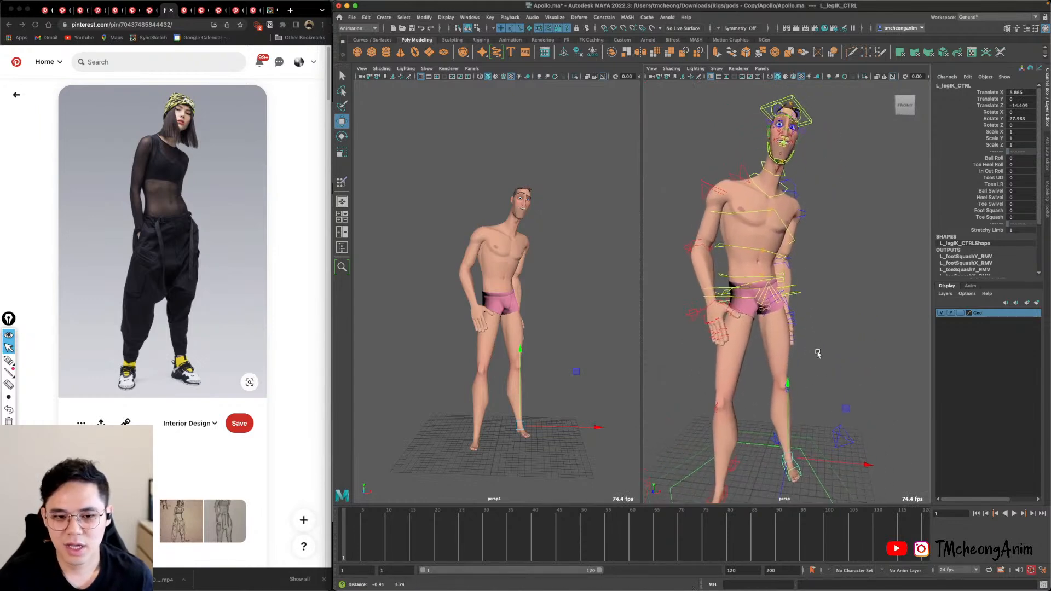
Rotate the right upper-arm FK control to bring the hand further in front of the hips, with X about 32 and Z about -54 degrees.
click(719, 237)
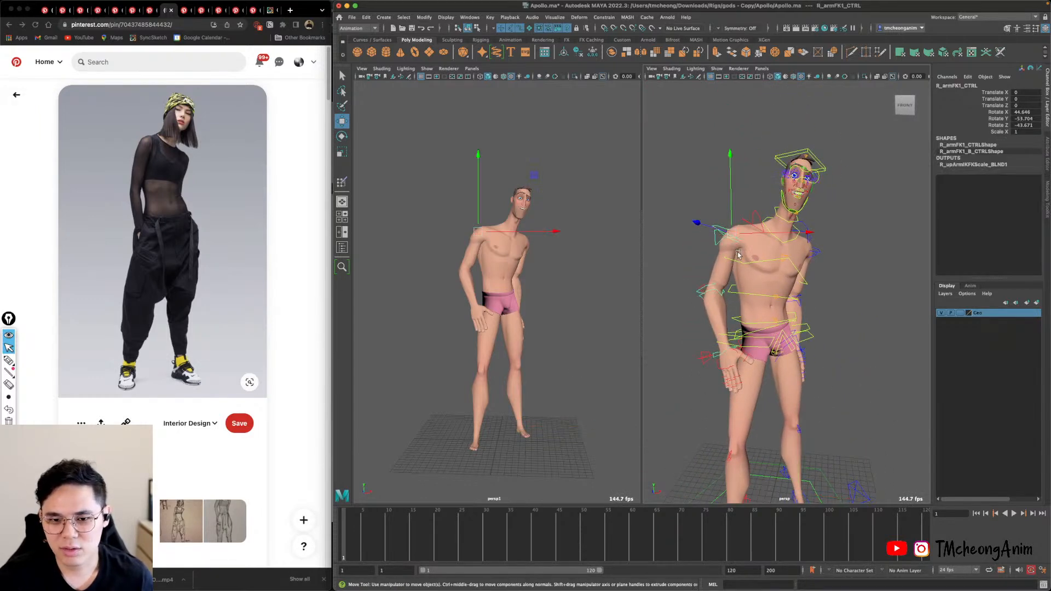
key(e)
alt+drag(722, 235, 748, 189)
alt+drag(748, 189, 723, 193)
key(q)
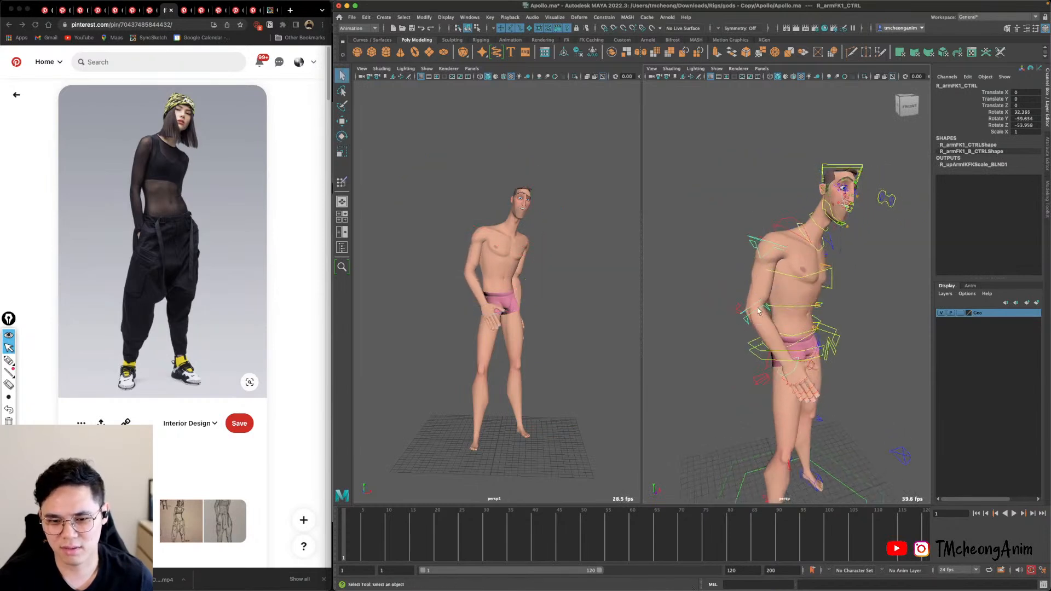
Rotate the right forearm's FK control to straighten the elbow so the hand hangs beside the hip.
click(757, 317)
key(e)
alt+drag(761, 314, 803, 311)
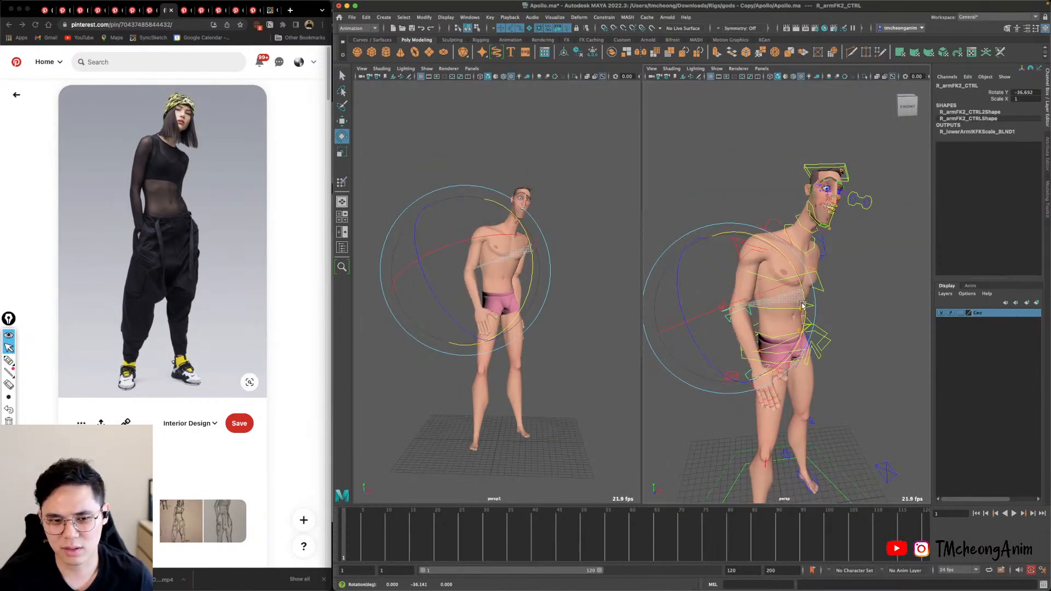
alt+drag(842, 355, 877, 356)
drag(791, 254, 797, 262)
alt+middle_drag(813, 263, 786, 322)
Rotate the right shoulder control slightly, bringing its Z rotation to about -14.4 degrees.
click(846, 246)
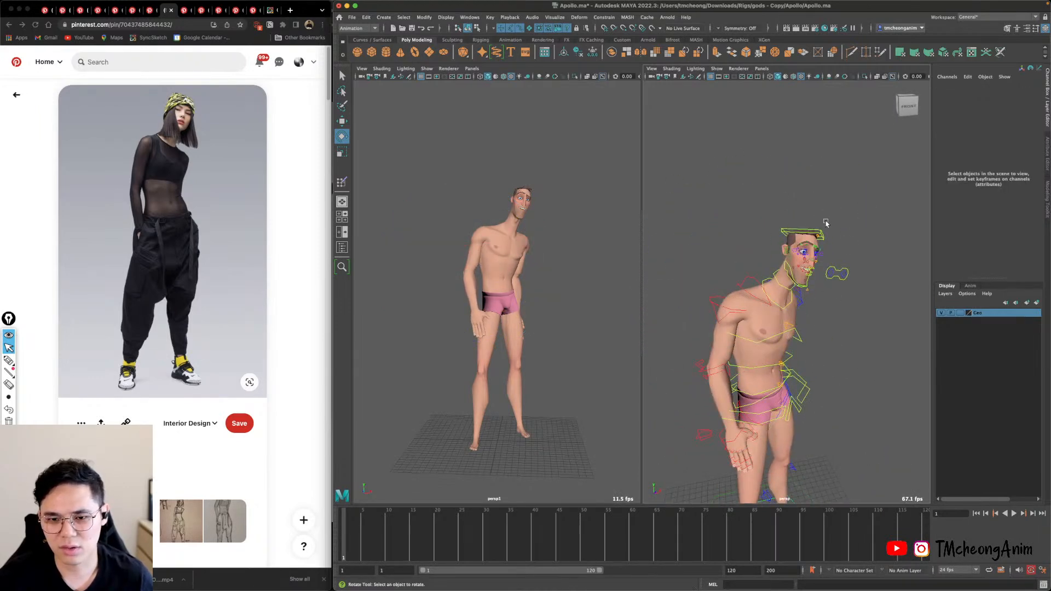
click(823, 229)
alt+drag(797, 289, 765, 296)
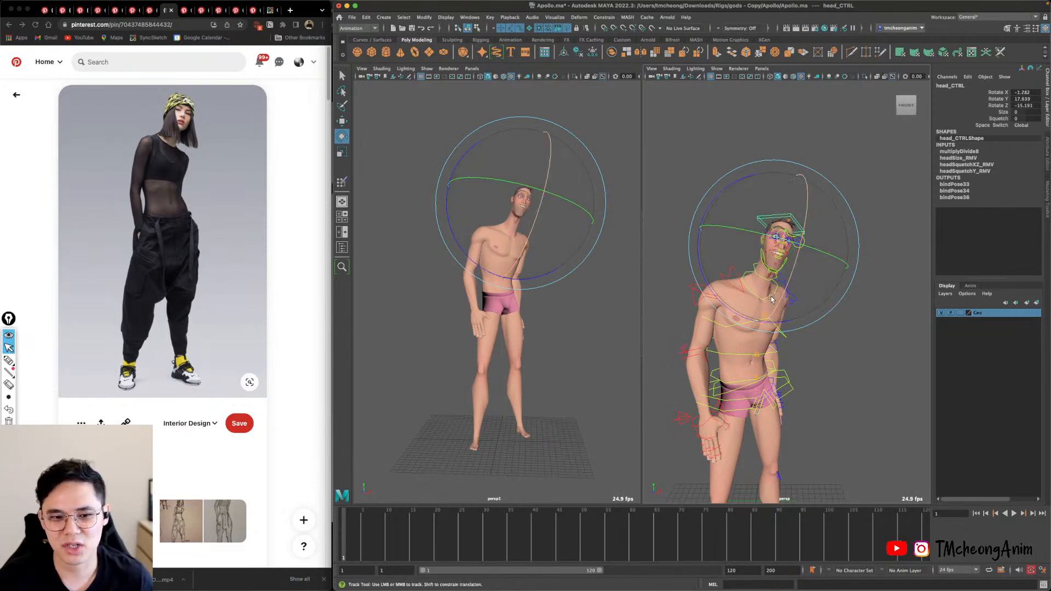
alt+middle_drag(778, 288, 799, 281)
key(q)
click(759, 265)
key(e)
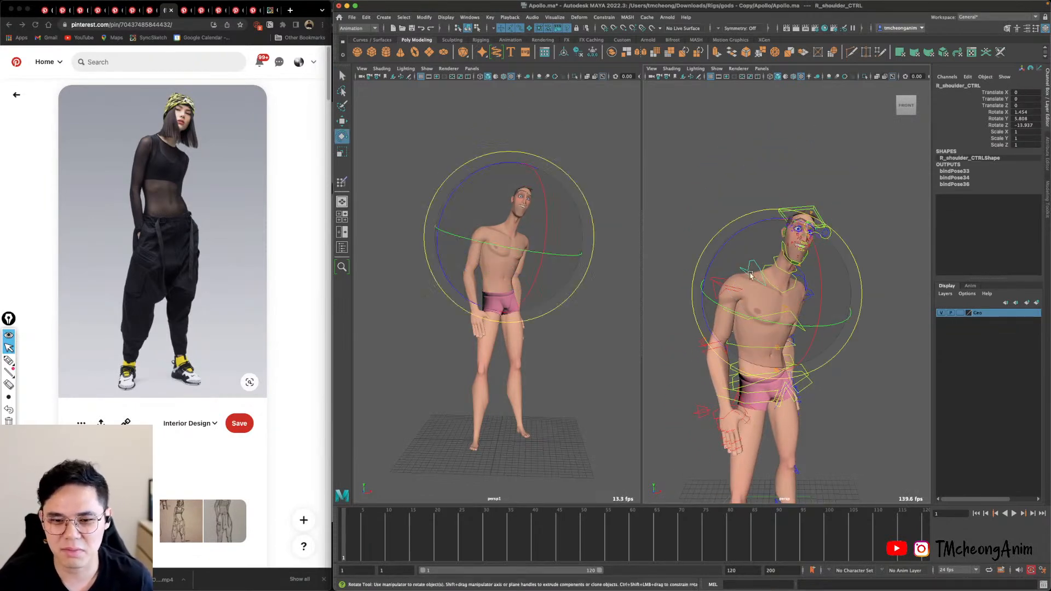
mouse_move(759, 265)
alt+mouse_down()
mouse_move(771, 275)
mouse_move(748, 248)
alt+mouse_up()
alt+drag(788, 285, 832, 308)
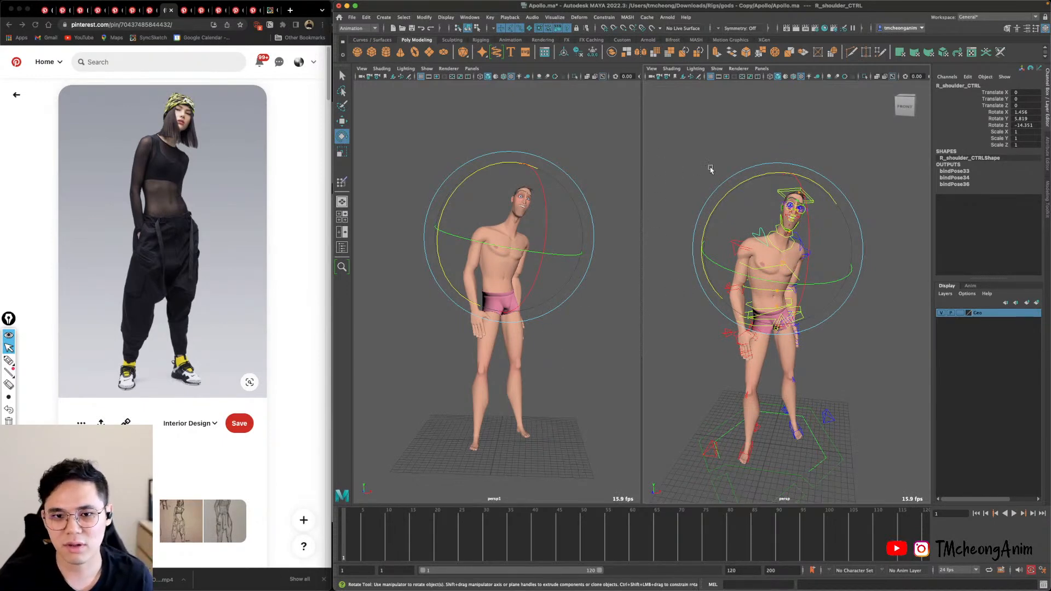
Show the Custom shelf and clear the control selection.
click(622, 41)
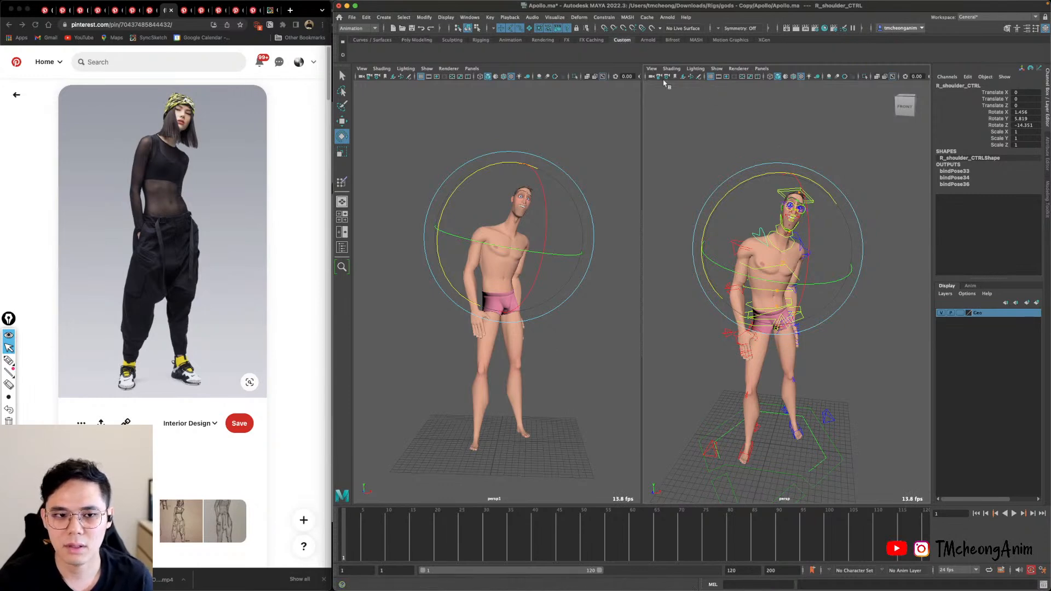
alt+middle_drag(841, 428, 820, 384)
alt+drag(819, 384, 879, 378)
click(880, 377)
alt+right_drag(880, 377, 798, 324)
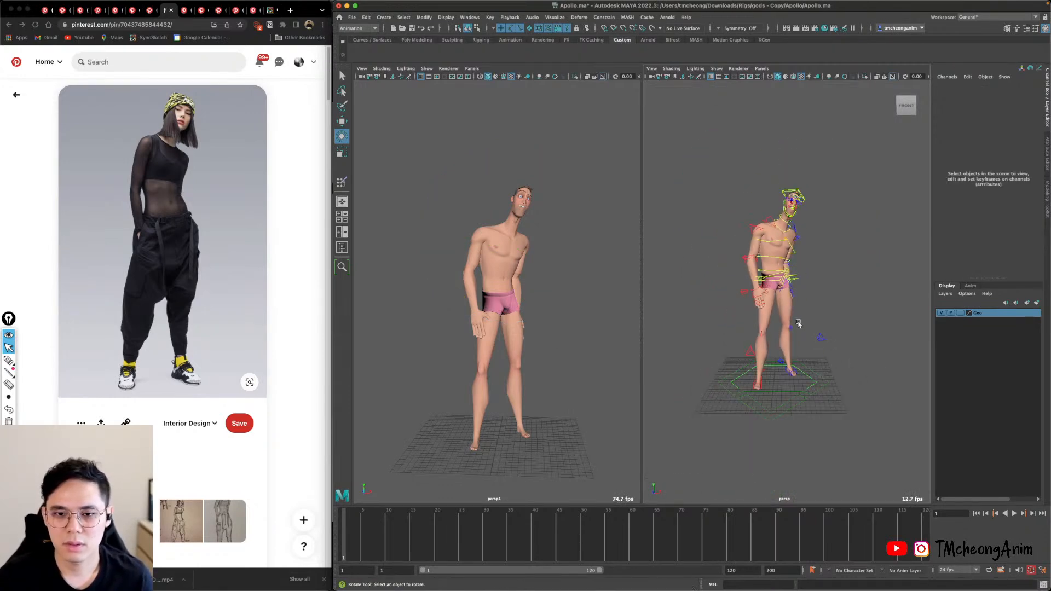
Rotate the right hand's finger master control to about 12.3 degrees in X.
alt+middle_drag(770, 262, 781, 273)
alt+right_drag(781, 273, 793, 356)
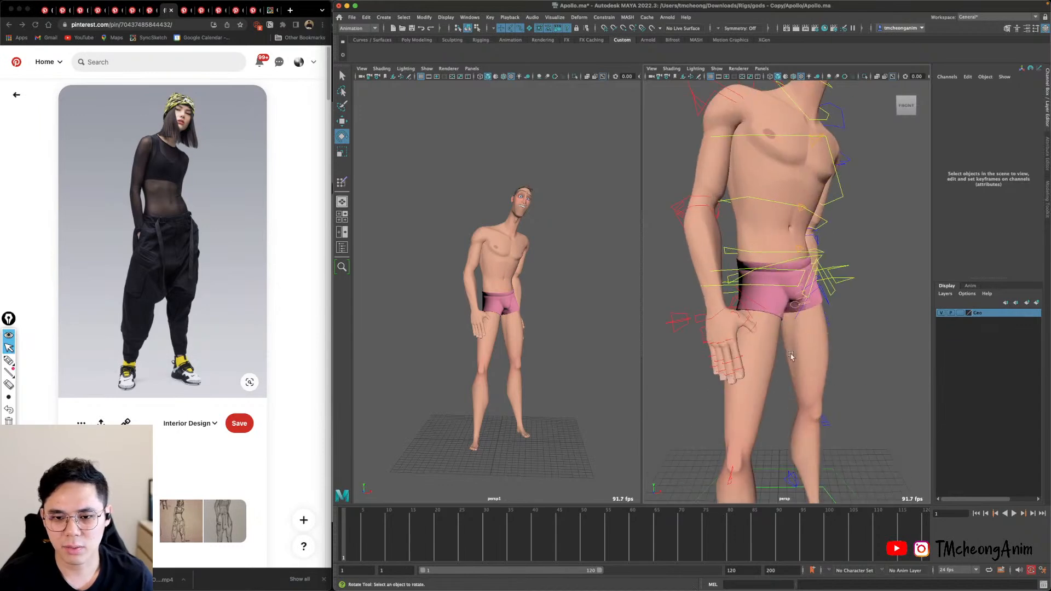
alt+drag(793, 356, 703, 351)
alt+right_drag(703, 351, 736, 383)
click(723, 353)
alt+drag(723, 353, 758, 330)
key(q)
drag(785, 327, 731, 337)
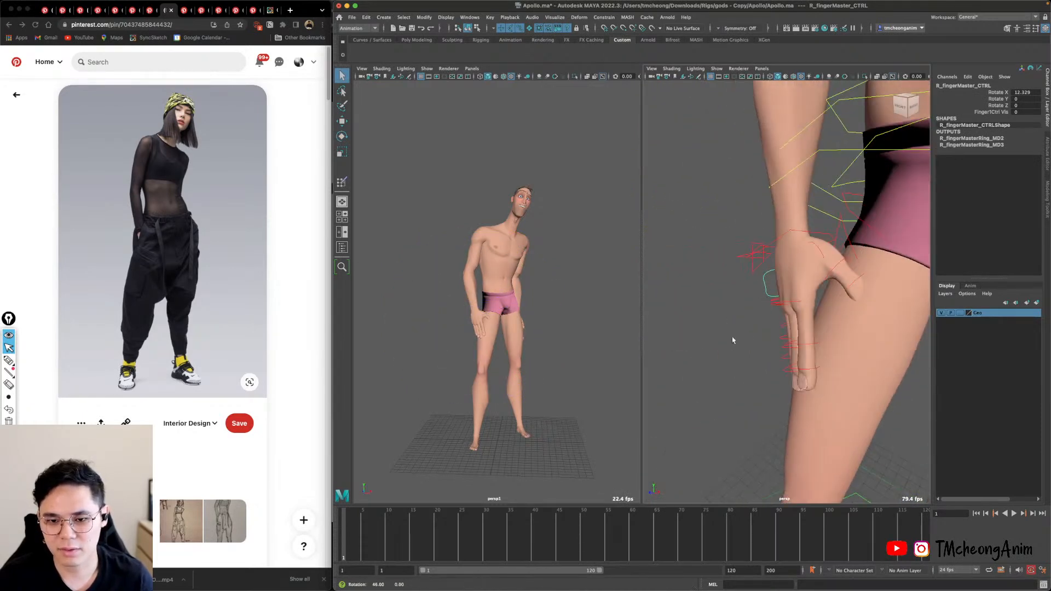
alt+right_drag(731, 336, 757, 357)
alt+drag(757, 357, 816, 342)
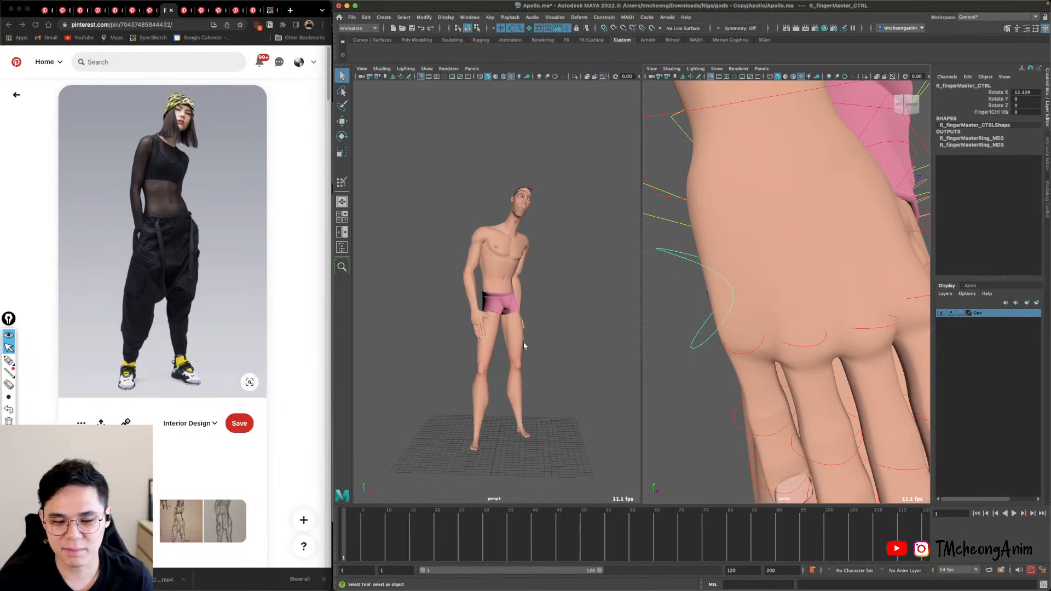
Isolate and select all right-hand finger joint controls, and curl them to about 23.7 degrees in X.
alt+drag(821, 379, 765, 353)
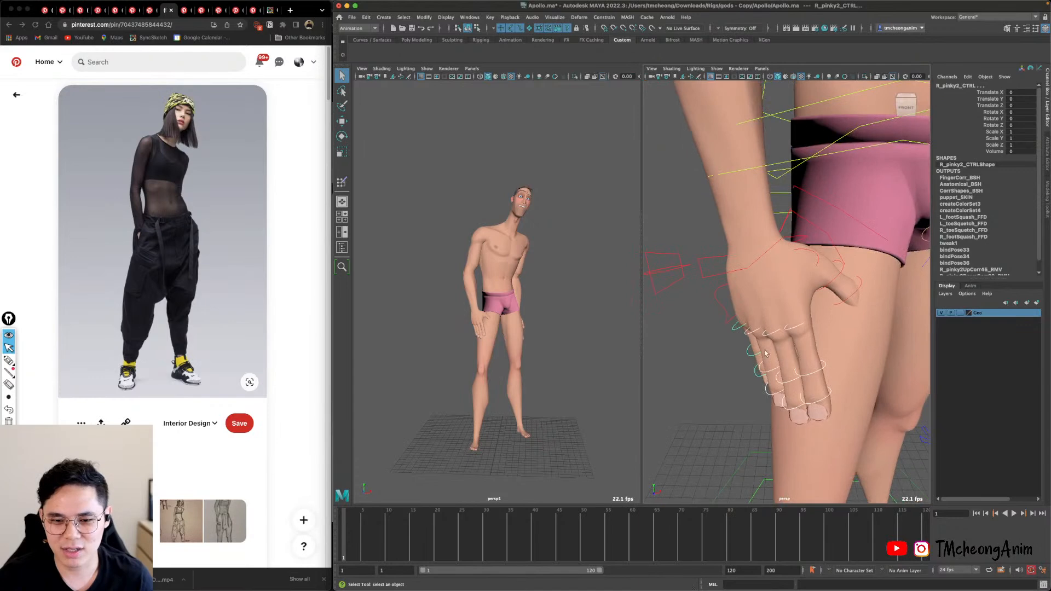
key(ctrl+1)
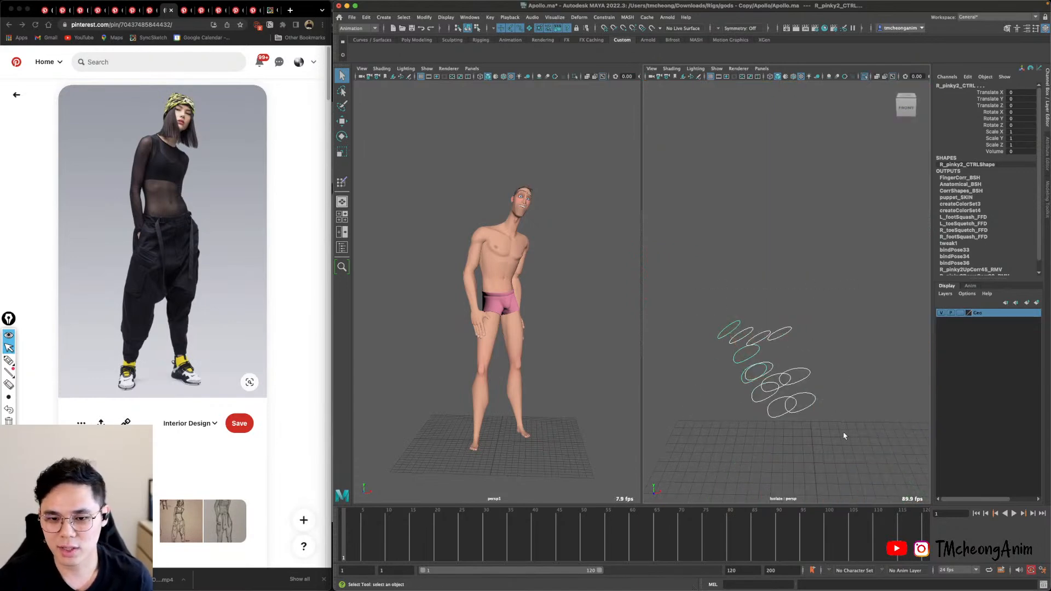
drag(703, 312, 844, 436)
key(ctrl+1)
alt+drag(807, 390, 750, 372)
key(e)
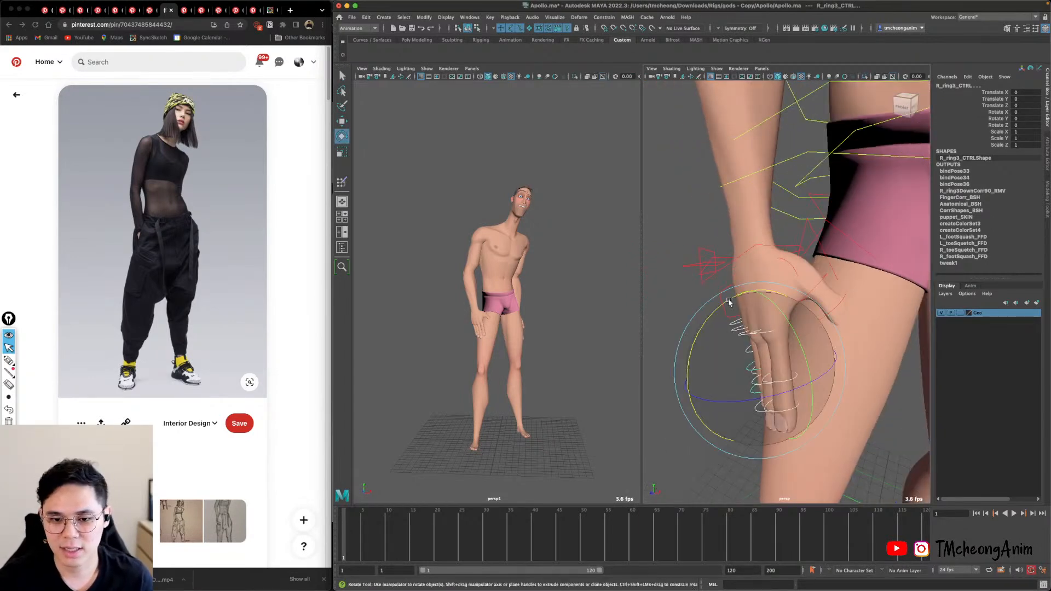
alt+drag(729, 302, 762, 290)
drag(716, 325, 716, 327)
drag(709, 350, 772, 264)
Rotate the right thumb controls so the thumb hangs closer to the curled fingers.
key(q)
click(706, 272)
key(e)
key(q)
click(785, 317)
key(e)
alt+drag(787, 345, 780, 282)
alt+drag(779, 281, 794, 412)
Isolate and select the right pinky controls and curl them to about 31.2 degrees in X.
key(q)
click(772, 298)
click(766, 299)
key(ctrl+1)
key(ctrl+1)
key(ctrl+1)
key(ctrl+1)
key(e)
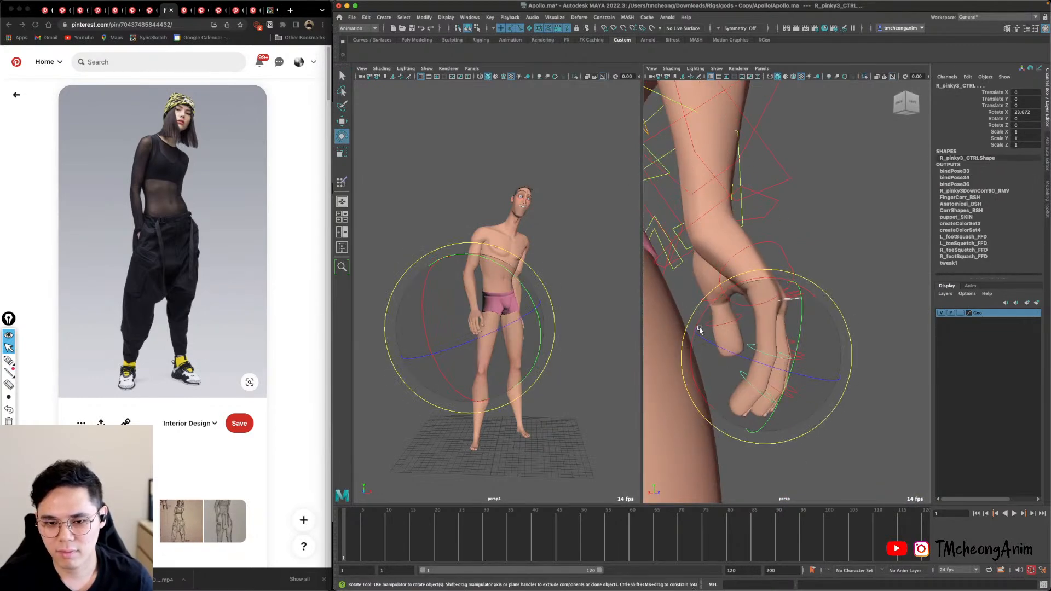
drag(721, 291, 733, 284)
alt+drag(782, 323, 739, 317)
Isolate and select the right ring finger controls and adjust their curl.
key(q)
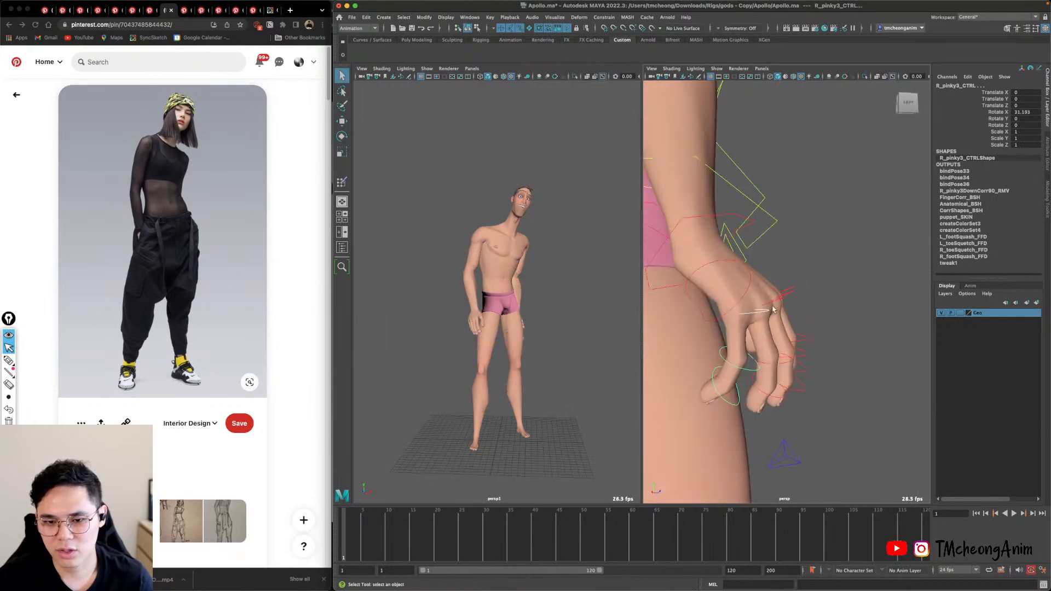
click(781, 300)
key(ctrl+1)
drag(741, 277, 802, 442)
key(ctrl+1)
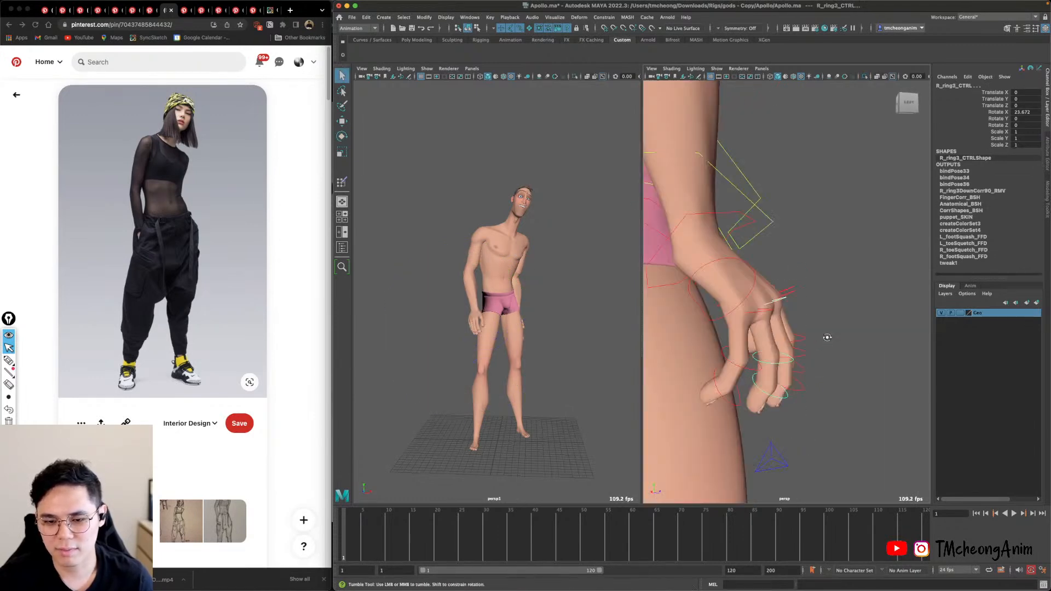
key(e)
alt+drag(823, 335, 799, 345)
drag(821, 298, 826, 307)
alt+drag(843, 375, 730, 359)
Select the right index finger controls and adjust their rotation.
key(q)
click(805, 346)
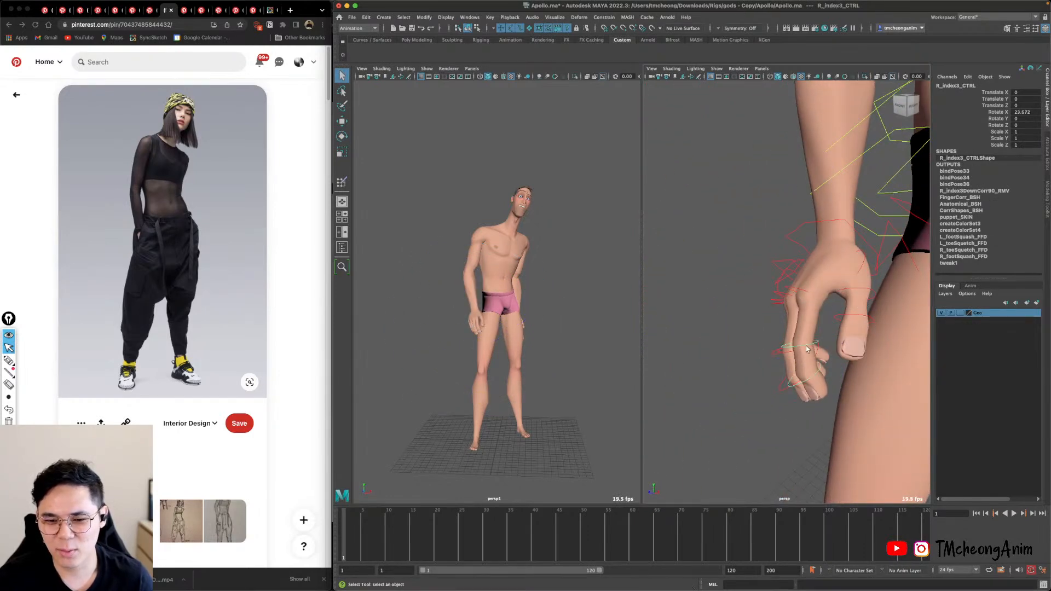
key(e)
alt+drag(765, 306, 753, 260)
Rotate the right wrist FK control to turn the hand more naturally against the thigh.
key(q)
click(764, 274)
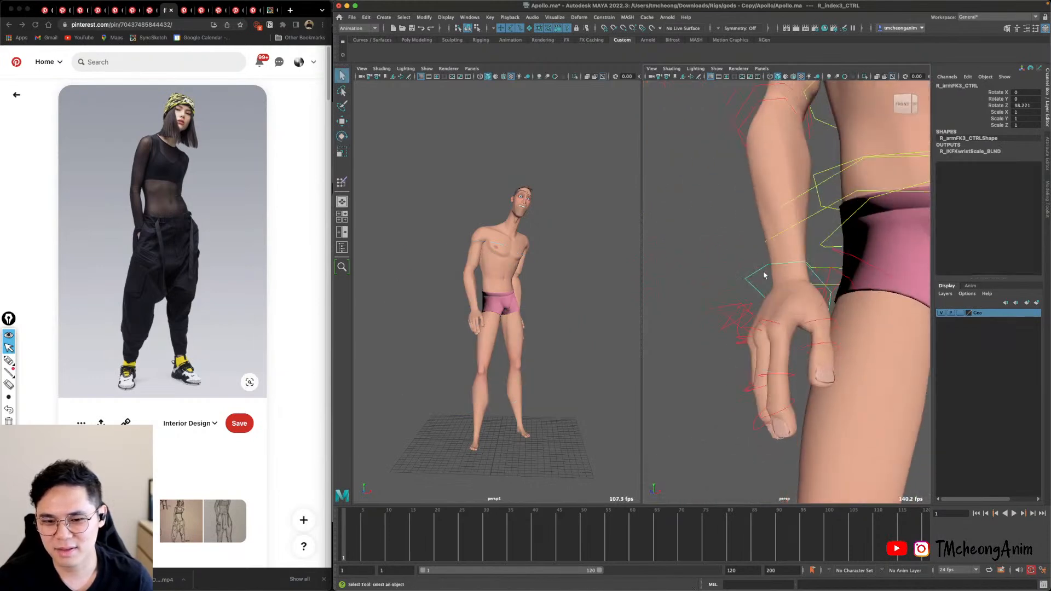
key(e)
alt+drag(761, 302, 737, 314)
drag(739, 365, 777, 362)
drag(774, 271, 758, 300)
alt+drag(758, 299, 772, 305)
alt+right_drag(772, 304, 726, 320)
drag(716, 324, 711, 311)
alt+right_drag(802, 345, 766, 346)
alt+drag(810, 342, 745, 337)
Select the left hand's finger master control, frame it and adjust the hand's rotation.
key(q)
click(862, 324)
key(f)
alt+right_drag(837, 340, 839, 310)
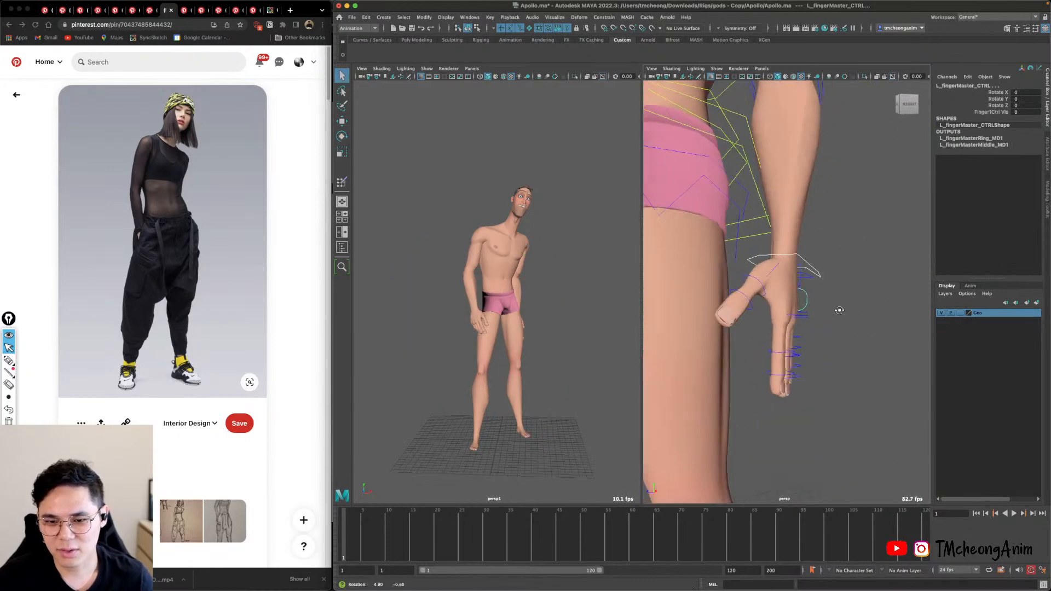
alt+drag(839, 310, 811, 305)
click(811, 305)
click(810, 307)
alt+right_drag(810, 306, 837, 307)
alt+drag(837, 307, 720, 335)
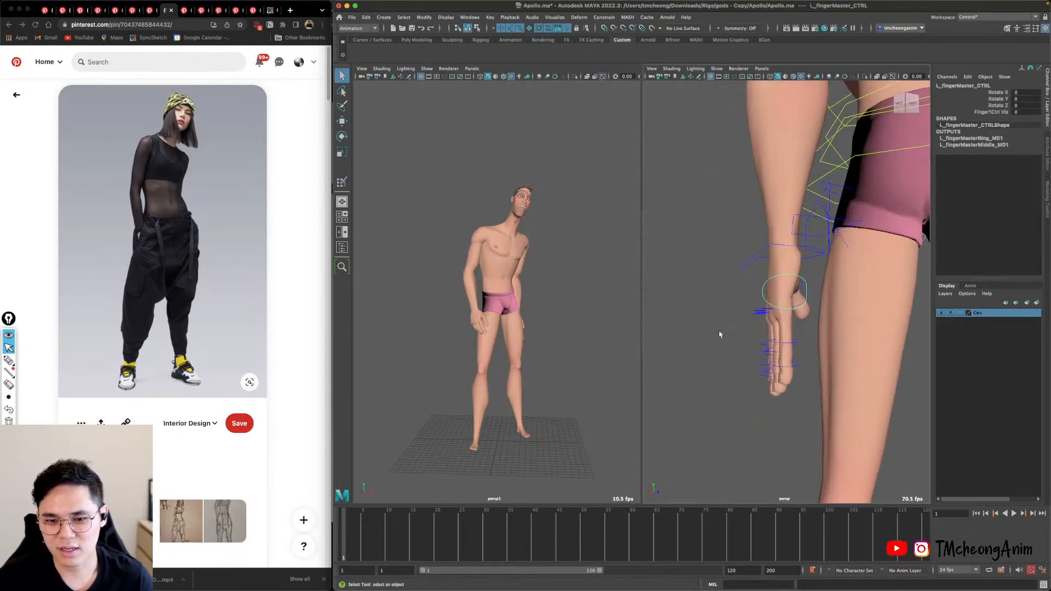
key(e)
alt+right_drag(788, 343, 830, 364)
alt+drag(830, 364, 782, 345)
alt+drag(791, 274, 775, 324)
Isolate and select the left-hand finger joint controls, and curl them to about 12.8 degrees in X.
key(q)
click(784, 320)
click(733, 317)
click(735, 311)
key(ctrl+1)
click(805, 361)
key(ctrl+1)
key(e)
alt+drag(775, 324, 736, 323)
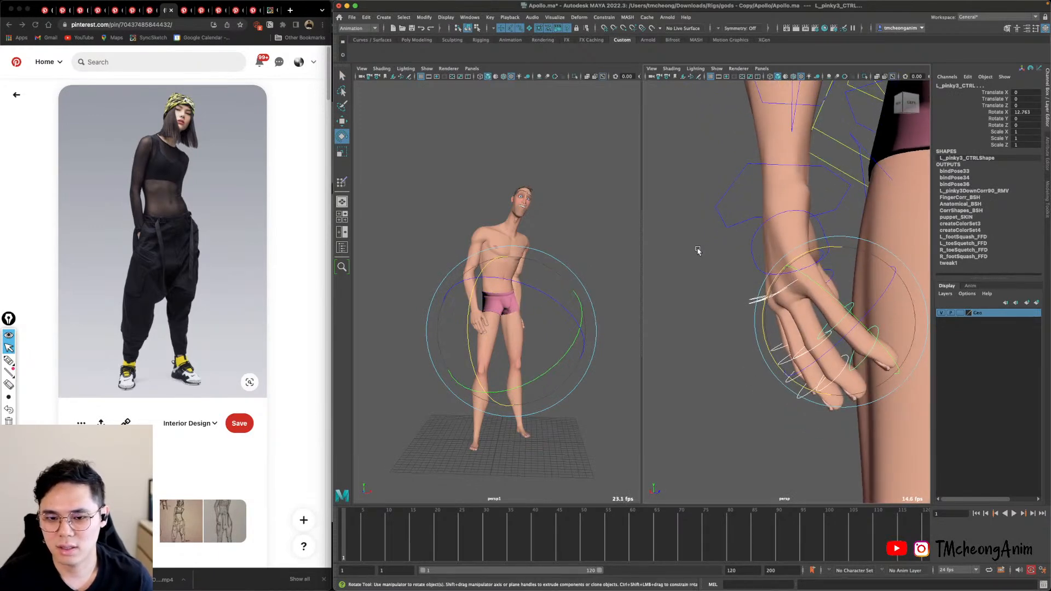
Curl the left fingers' outer joint controls further, to about 22.2 degrees in X, leaving out the base knuckles.
alt+drag(697, 249, 777, 313)
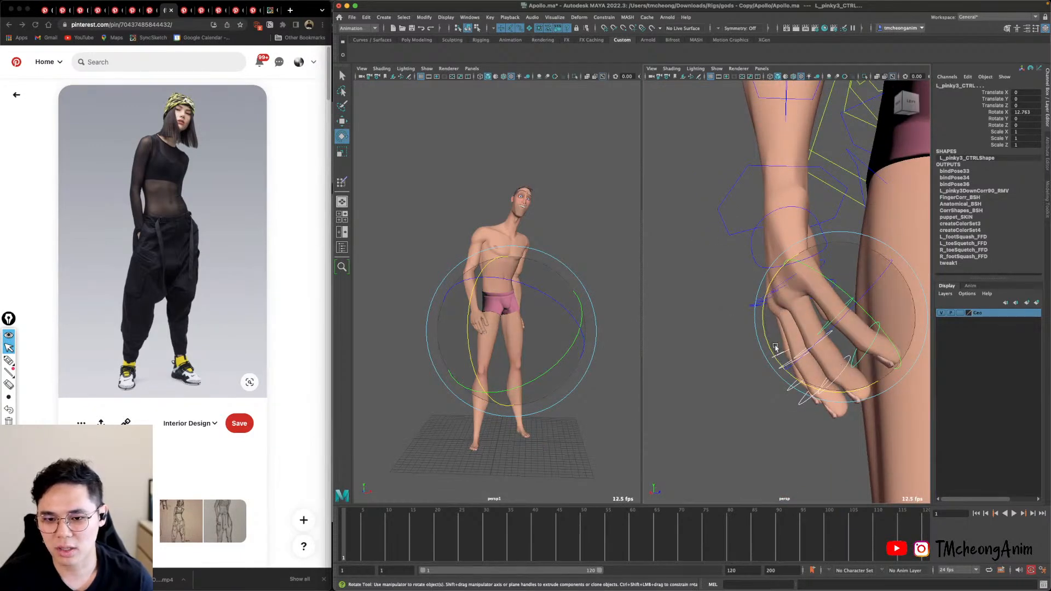
drag(769, 350, 776, 376)
alt+middle_drag(776, 376, 768, 378)
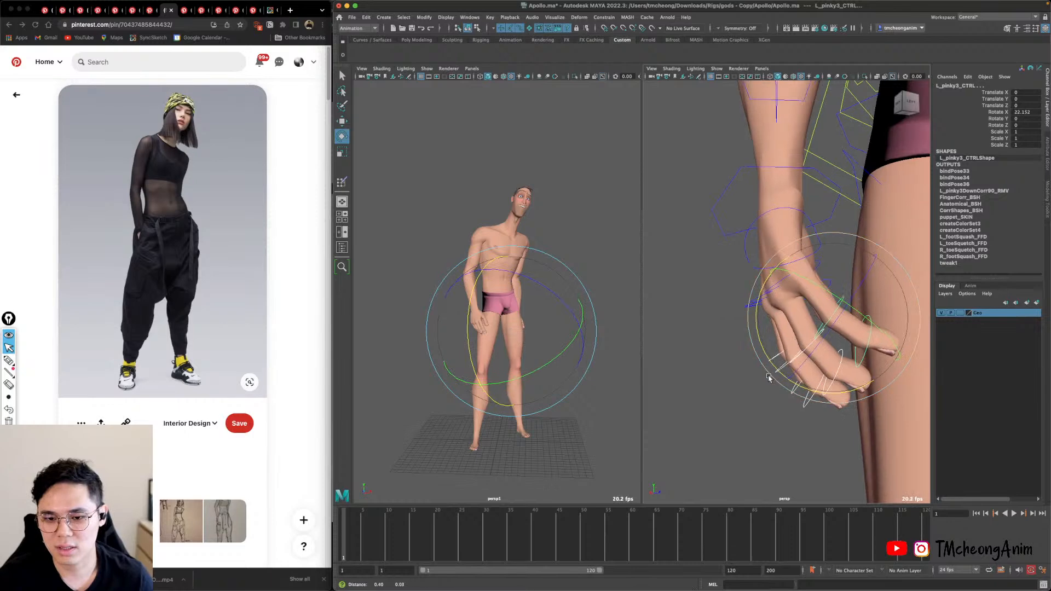
alt+drag(768, 378, 855, 320)
Fine-tune the rotation of individual left finger controls to vary the curl between fingers.
click(821, 350)
key(q)
click(816, 305)
key(e)
key(q)
click(836, 327)
key(e)
key(q)
click(773, 295)
key(e)
drag(746, 298, 801, 204)
Rotate the left thumb's base control to about 1.3, 34.3 and 9.2 degrees in X, Y and Z.
key(q)
click(790, 194)
key(e)
click(807, 195)
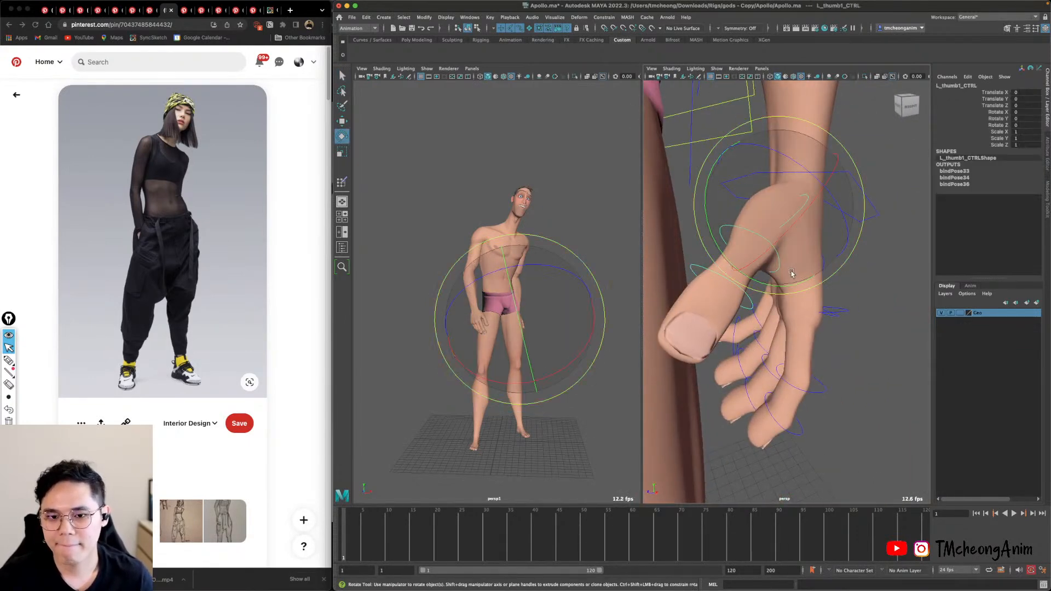
mouse_move(791, 273)
alt+mouse_down()
mouse_move(747, 191)
mouse_move(766, 249)
mouse_move(810, 238)
mouse_move(812, 217)
mouse_move(782, 257)
alt+mouse_up()
drag(816, 184, 803, 183)
alt+drag(816, 257, 837, 353)
scroll(788, 279, down, 5)
key(q)
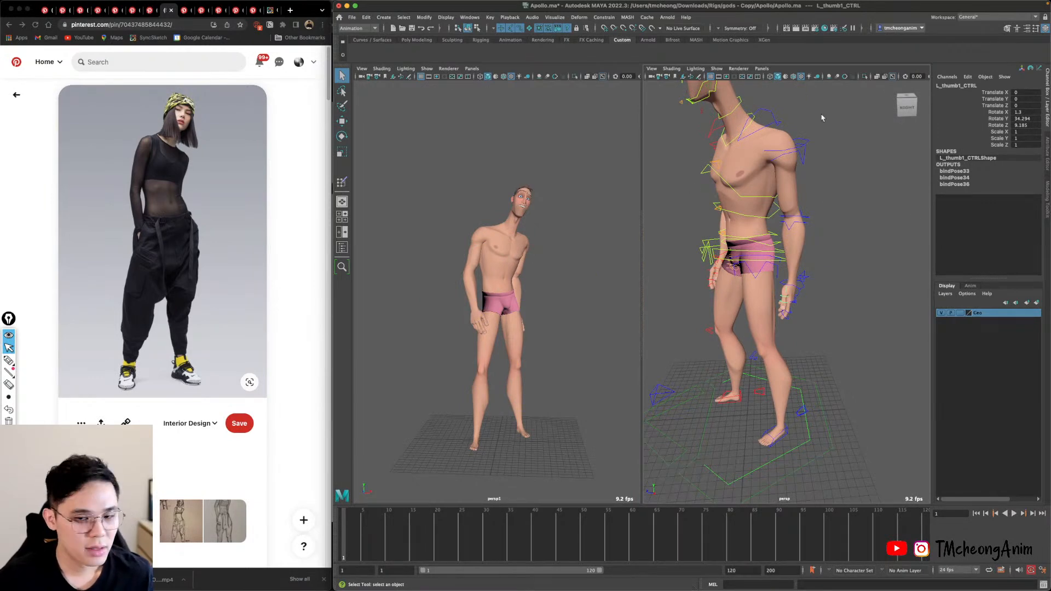
Examine the full-body pose, hands and stance from several angles against the reference photo.
alt+drag(678, 323, 835, 323)
scroll(824, 331, down, 5)
scroll(835, 329, up, 5)
scroll(840, 362, up, 3)
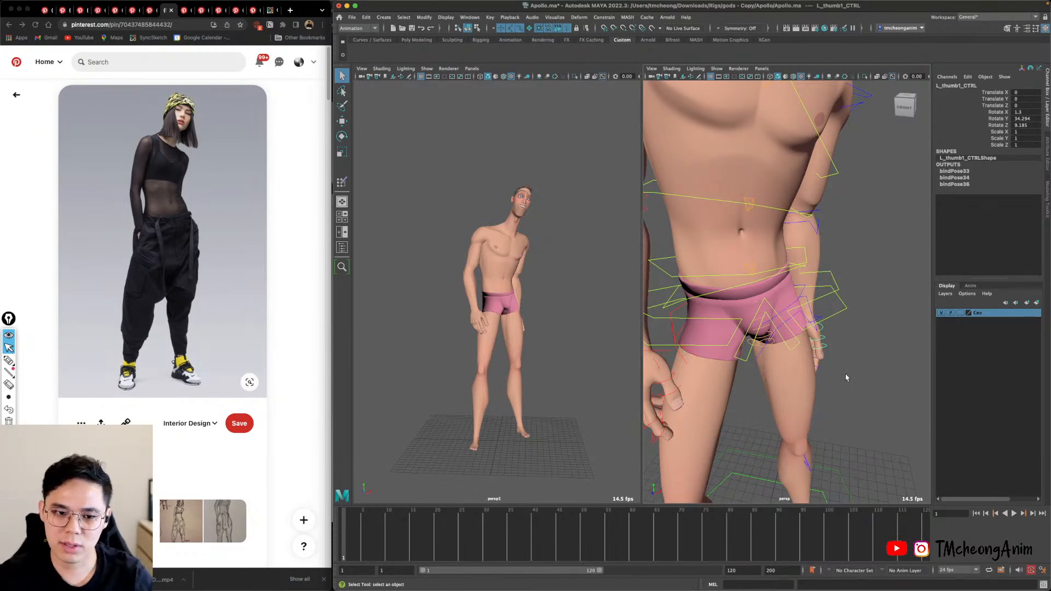
scroll(888, 395, down, 8)
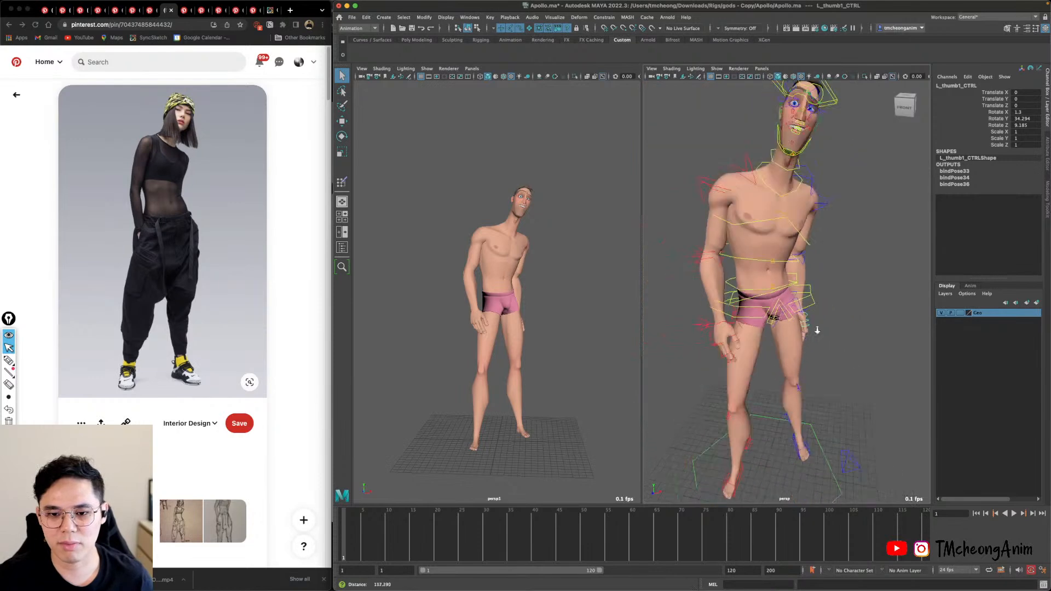
alt+drag(823, 344, 831, 369)
alt+middle_drag(830, 368, 806, 361)
alt+drag(806, 361, 842, 339)
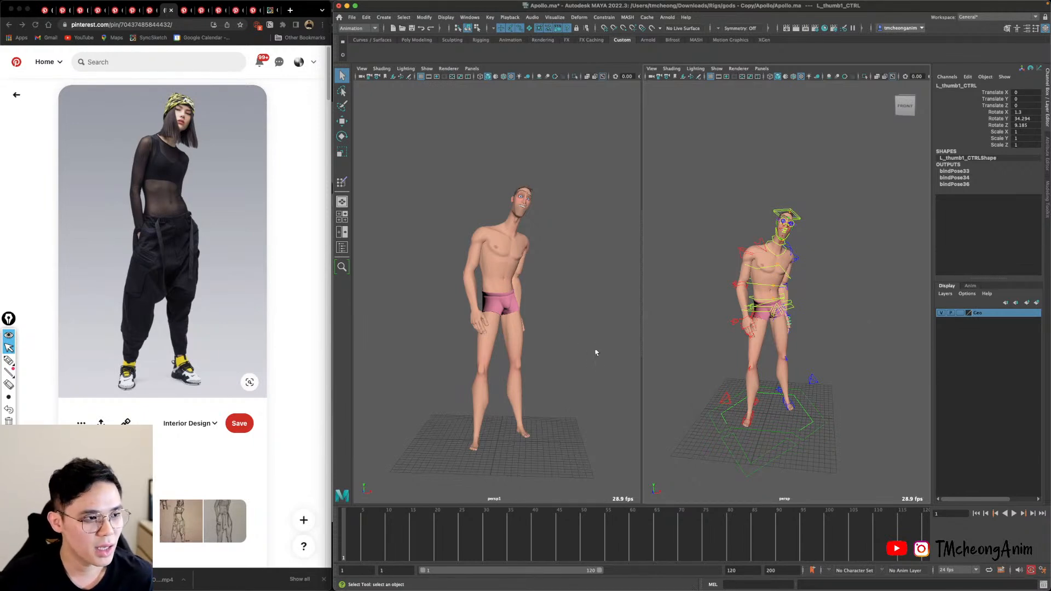
alt+middle_drag(816, 353, 810, 329)
alt+right_drag(810, 328, 809, 343)
alt+middle_drag(808, 343, 811, 359)
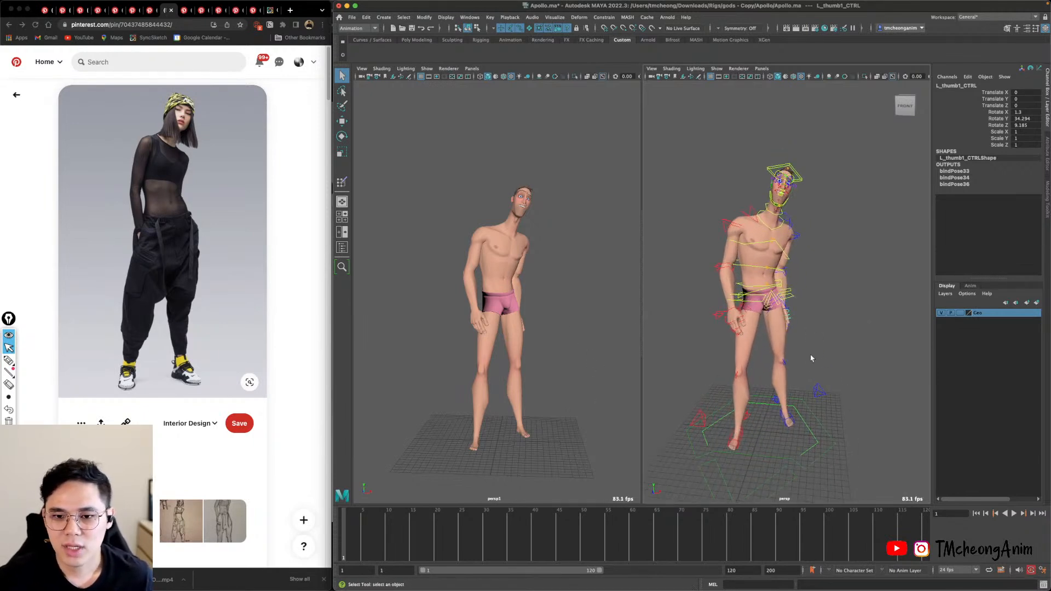
alt+right_drag(812, 359, 853, 294)
click(876, 419)
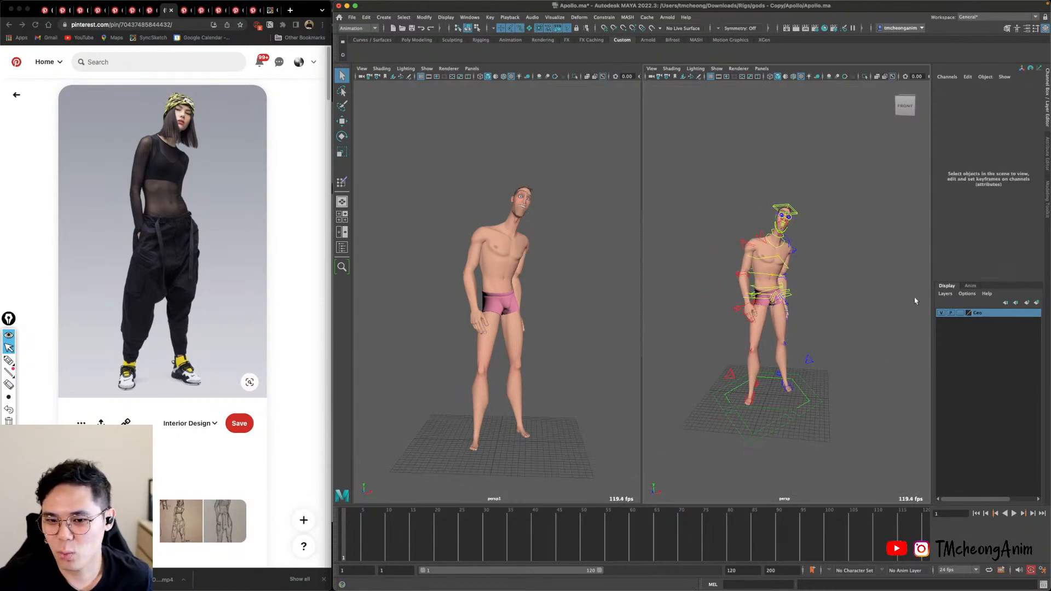
click(718, 70)
click(703, 183)
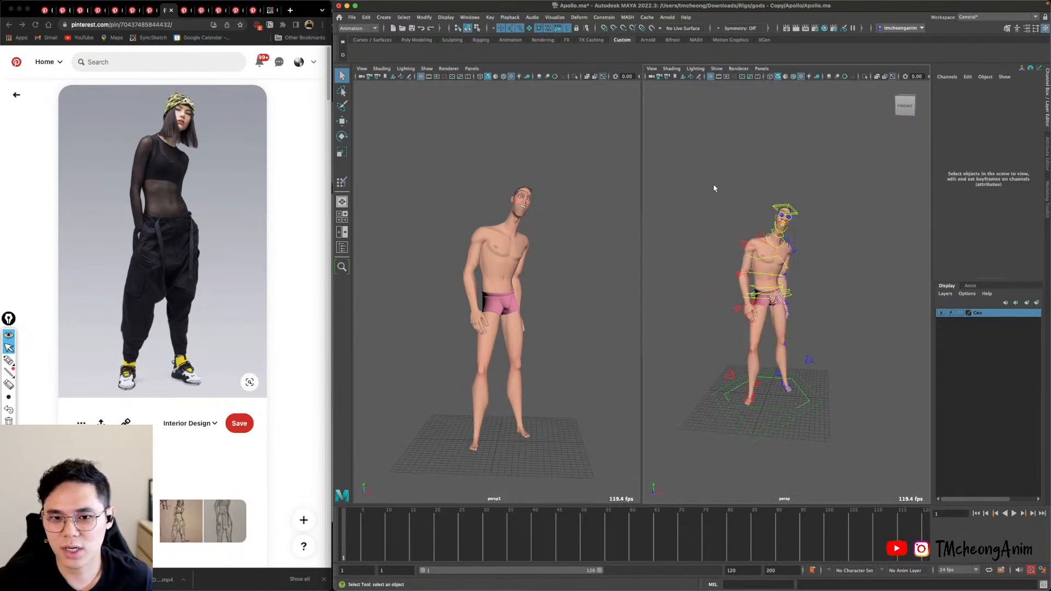
alt+middle_drag(838, 323, 831, 321)
scroll(830, 322, up, 2)
click(1026, 303)
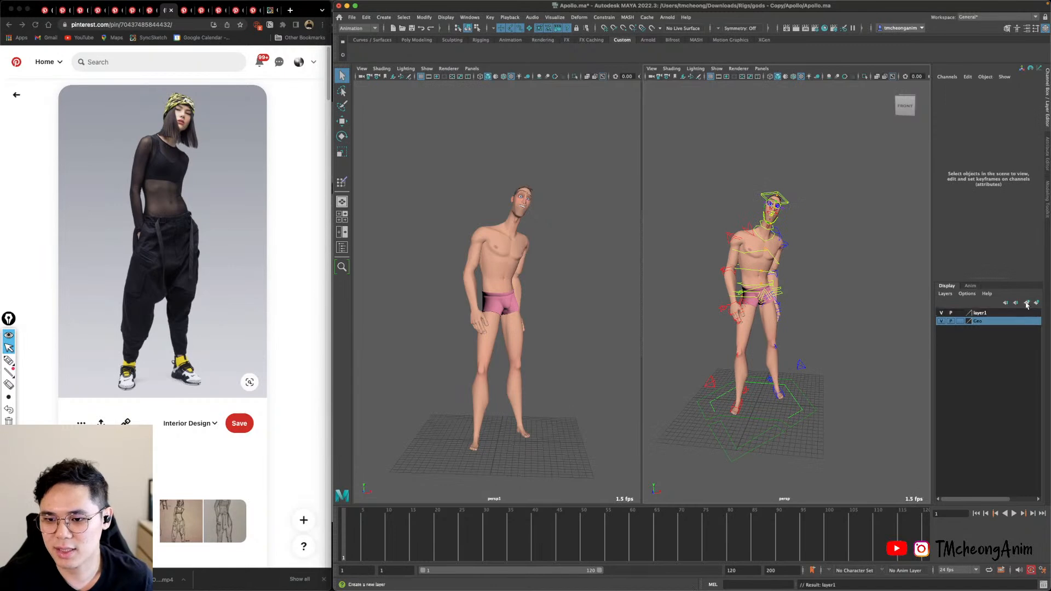
click(990, 312)
right_click(1003, 316)
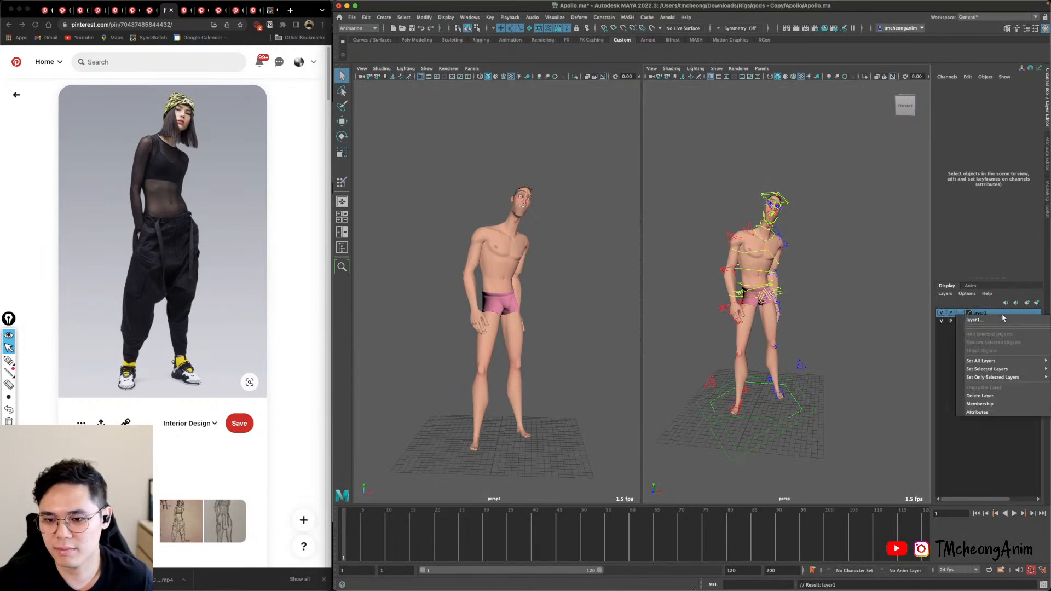
click(979, 396)
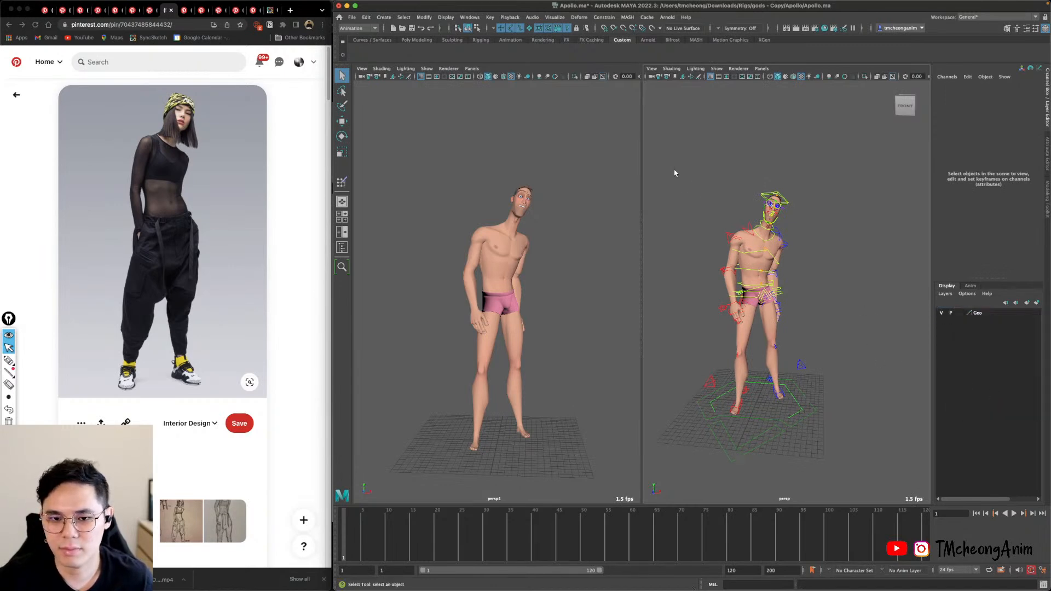
Select all the character's rig controls and put them in a new display layer above Geo, then clear the selection.
drag(665, 159, 873, 487)
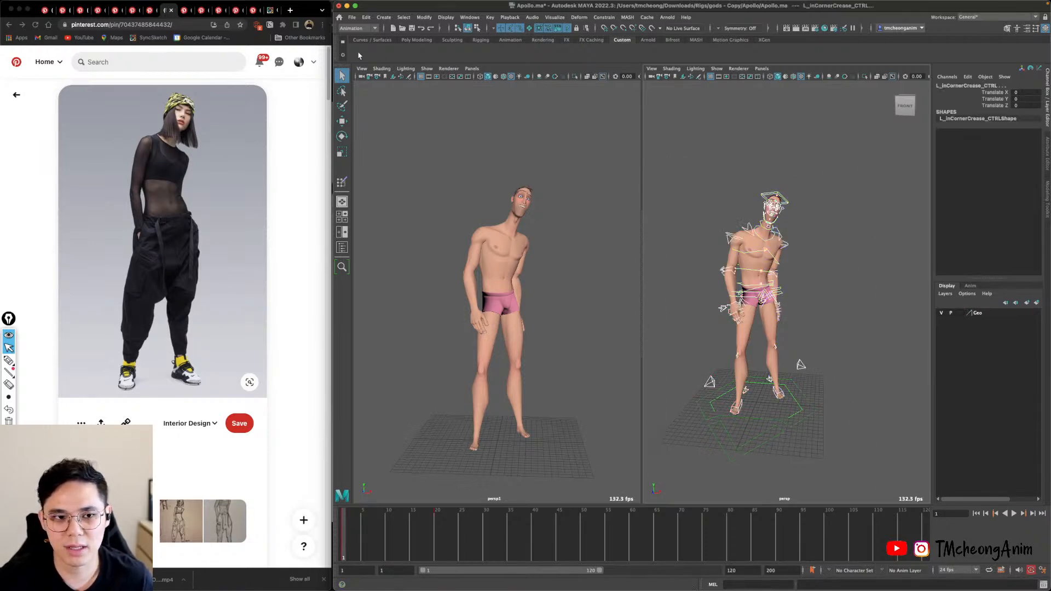
click(1036, 302)
click(982, 313)
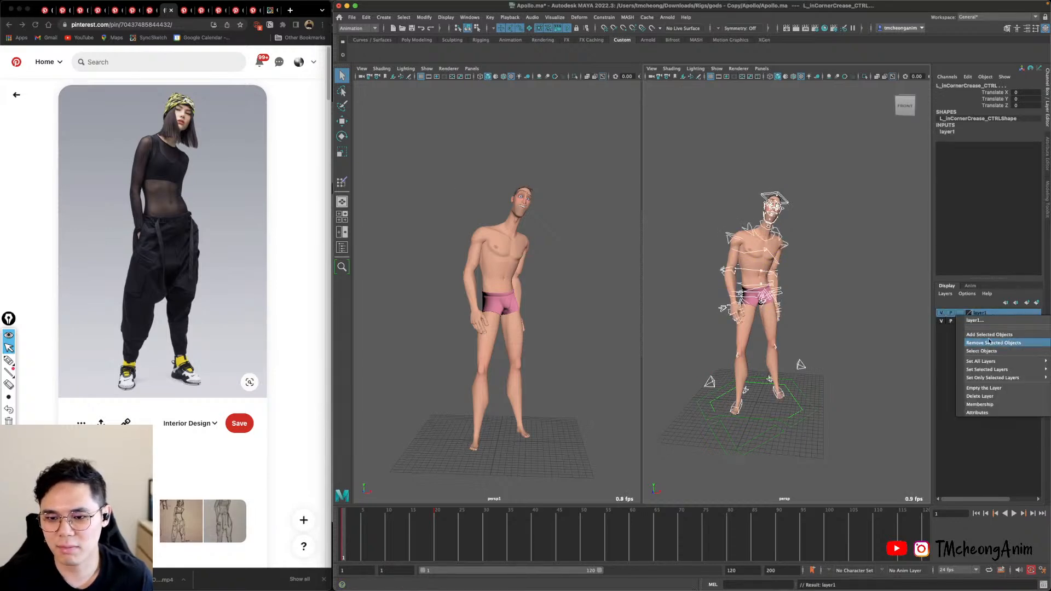
click(864, 324)
Select all the rig controls through layer1 and key the whole pose at frame 1.
right_click(995, 314)
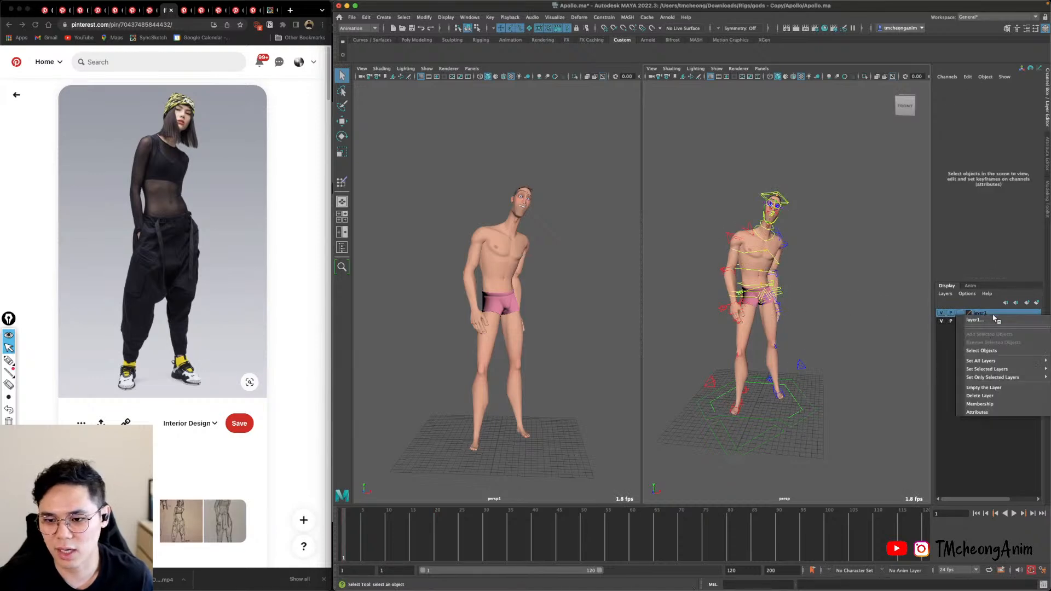
click(988, 352)
alt+middle_drag(822, 364, 828, 376)
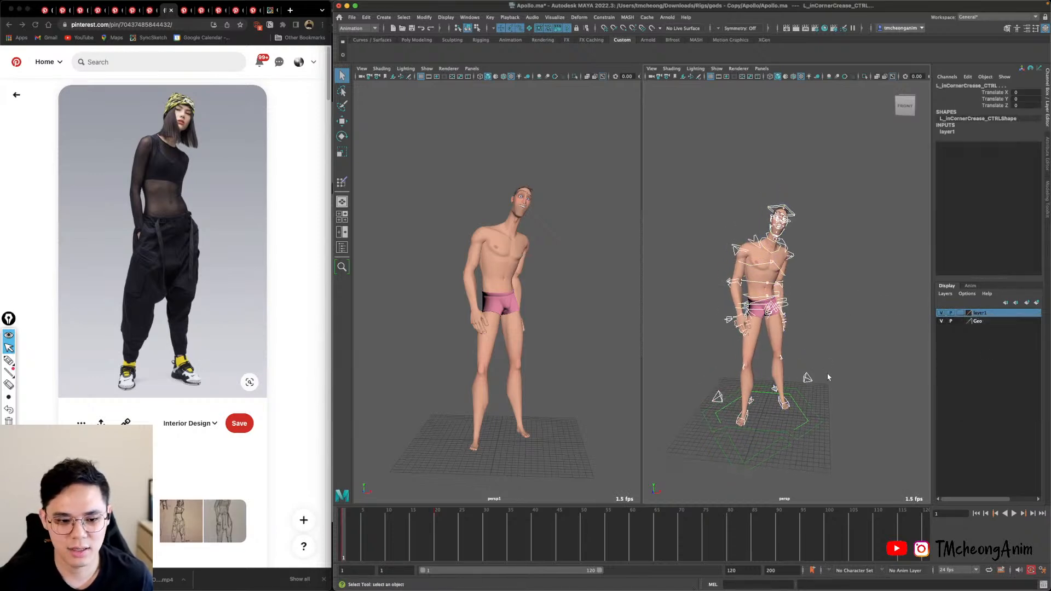
alt+drag(828, 376, 841, 377)
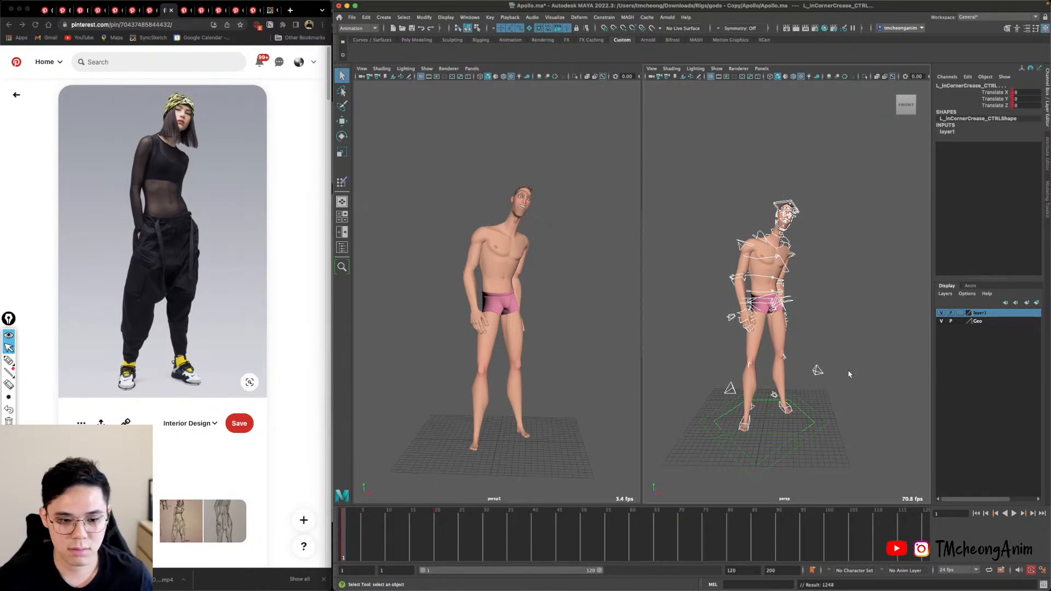
Clear the rig controls' keys at frame 20 and return to frame 1.
click(436, 533)
right_drag(437, 534, 473, 406)
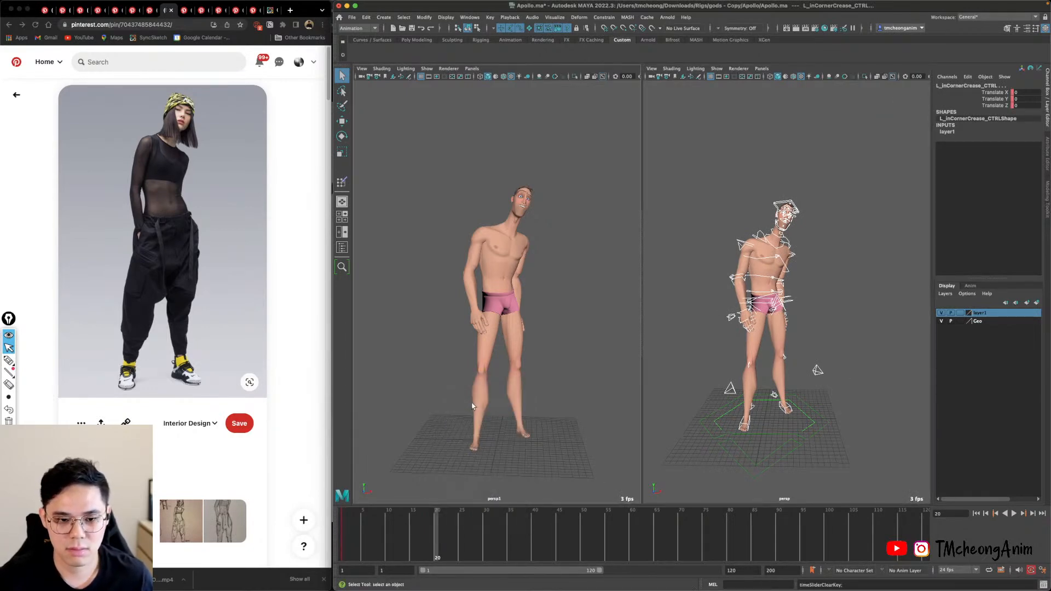
key(alt+shift+v)
alt+middle_drag(817, 364, 804, 351)
alt+right_drag(804, 350, 811, 378)
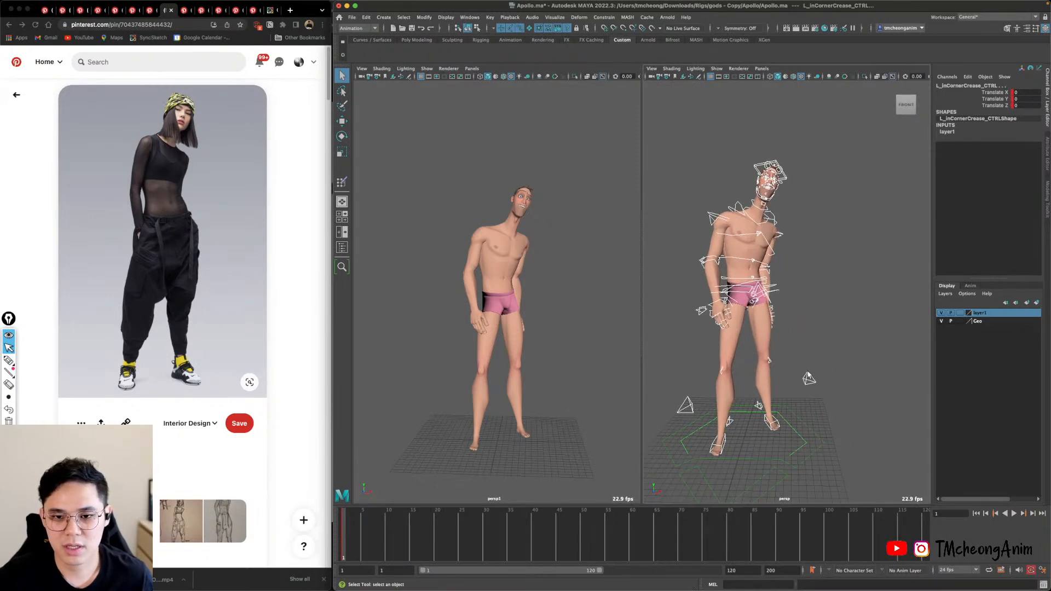
alt+middle_drag(811, 377, 842, 400)
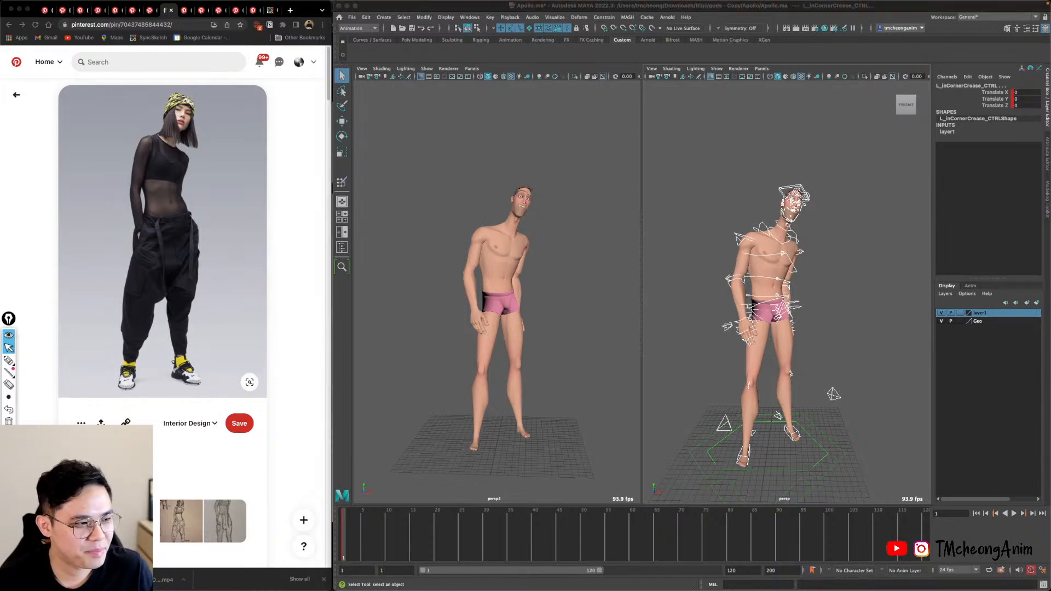
Reselect all the rig controls through layer1 and key the current pose at frame 10.
click(687, 321)
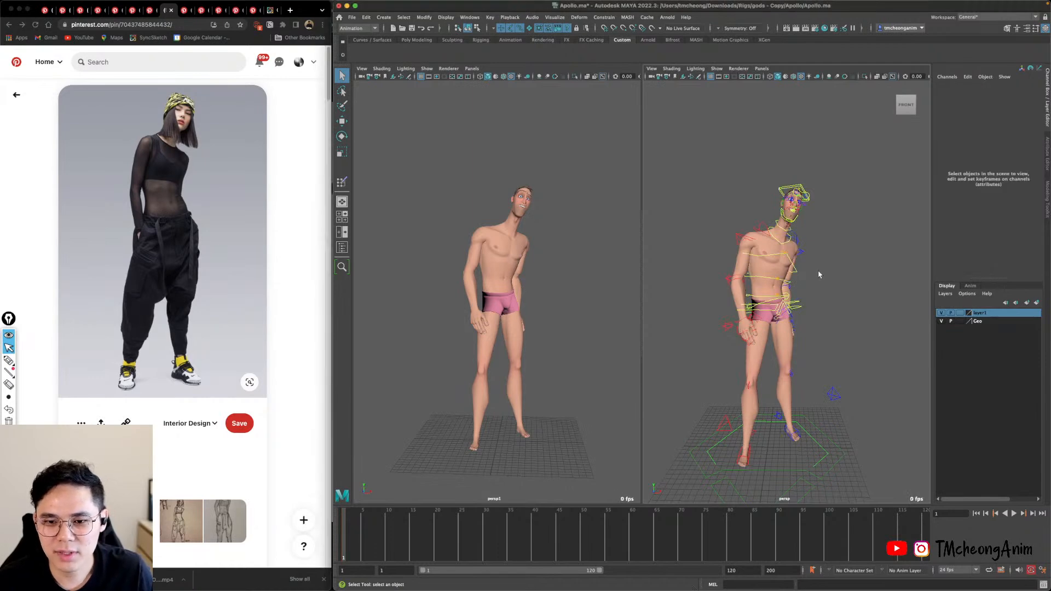
alt+drag(795, 305, 922, 301)
right_click(994, 314)
click(982, 348)
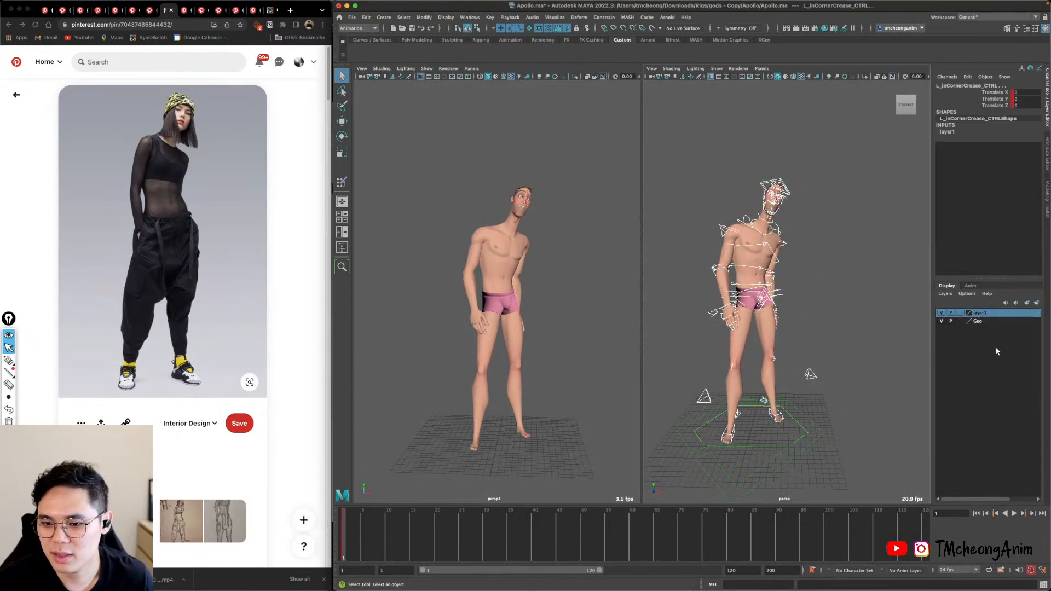
alt+drag(824, 377, 829, 383)
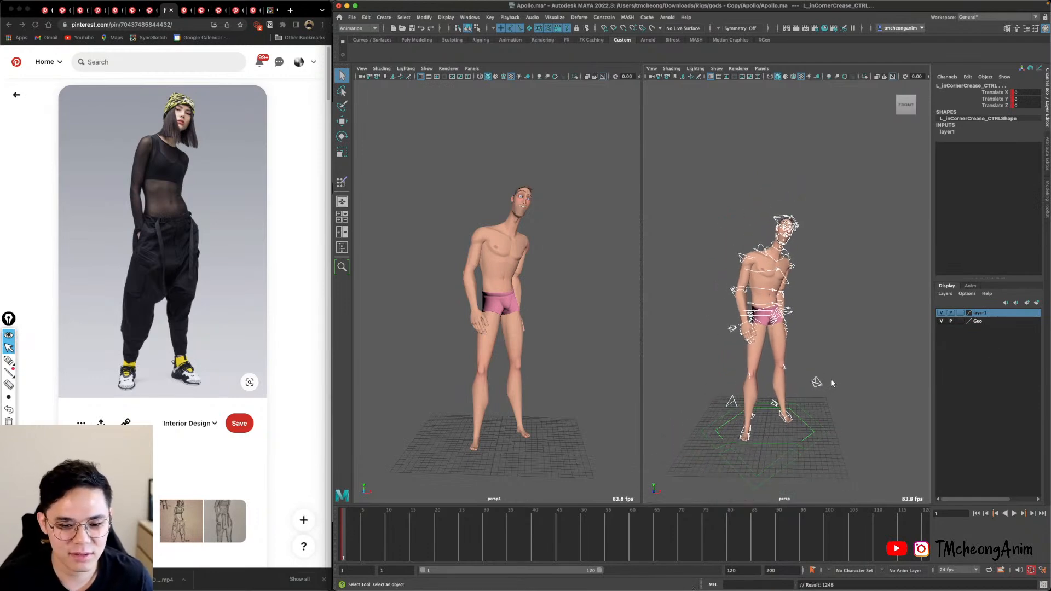
drag(368, 542, 389, 543)
alt+middle_drag(790, 356, 772, 350)
key(s)
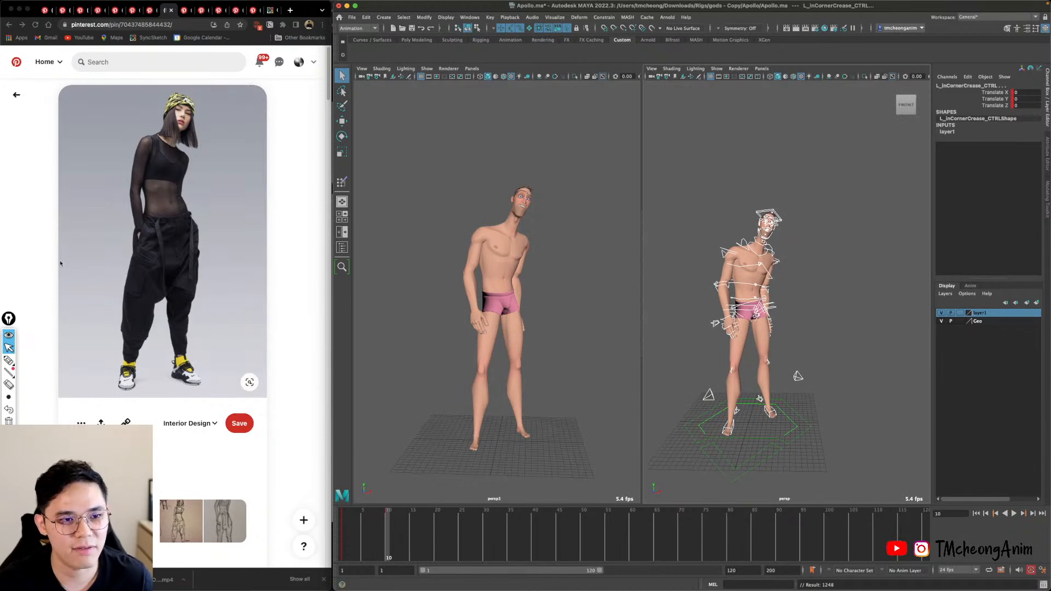
Switch to the Pinterest browser window and compare the open pose reference photos for the next pose.
click(184, 12)
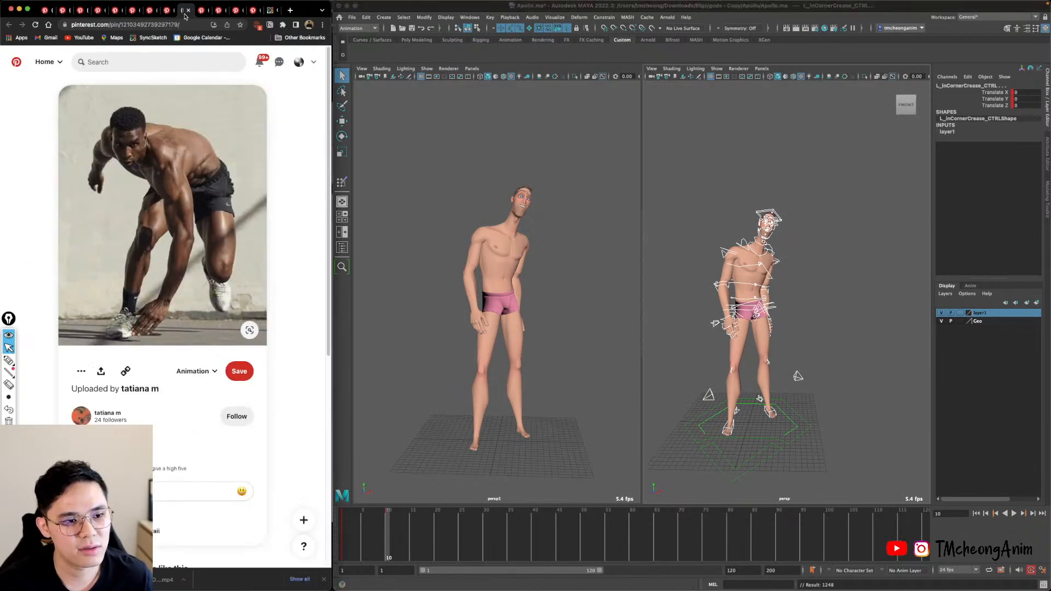
click(166, 11)
click(149, 11)
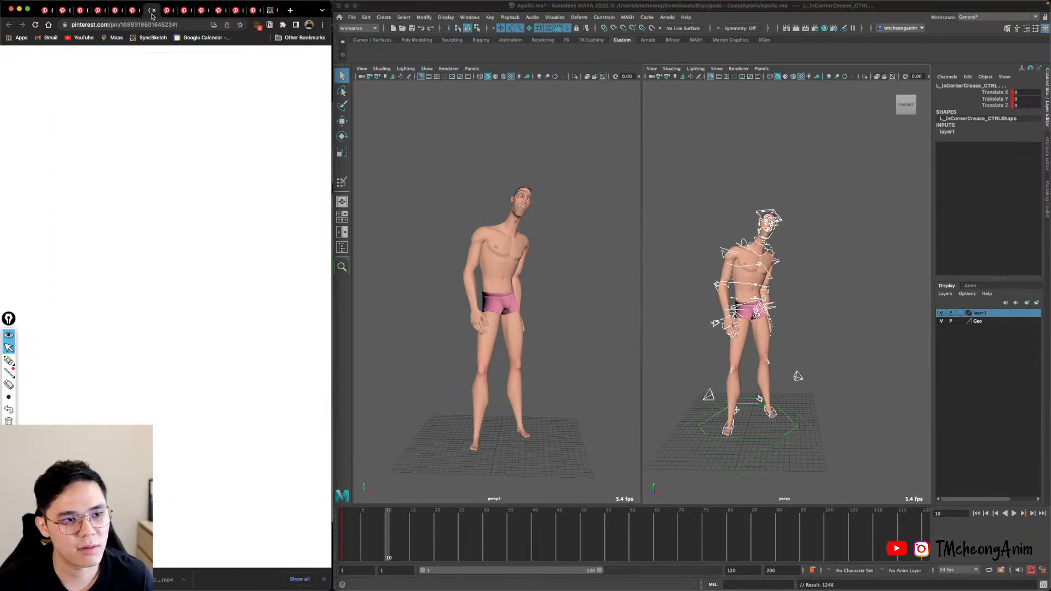
click(166, 11)
click(149, 11)
click(131, 11)
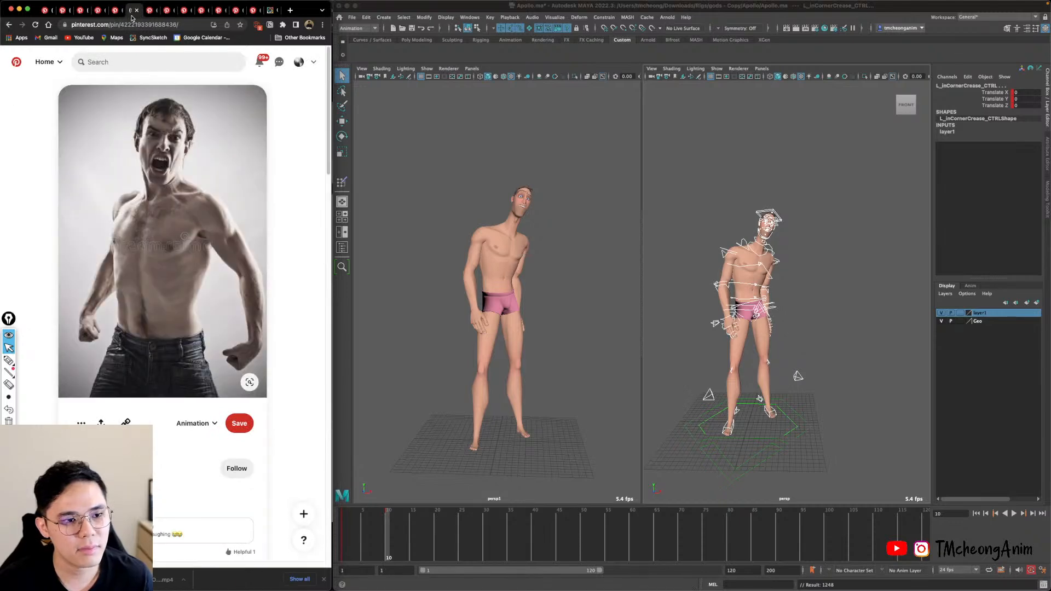
click(116, 15)
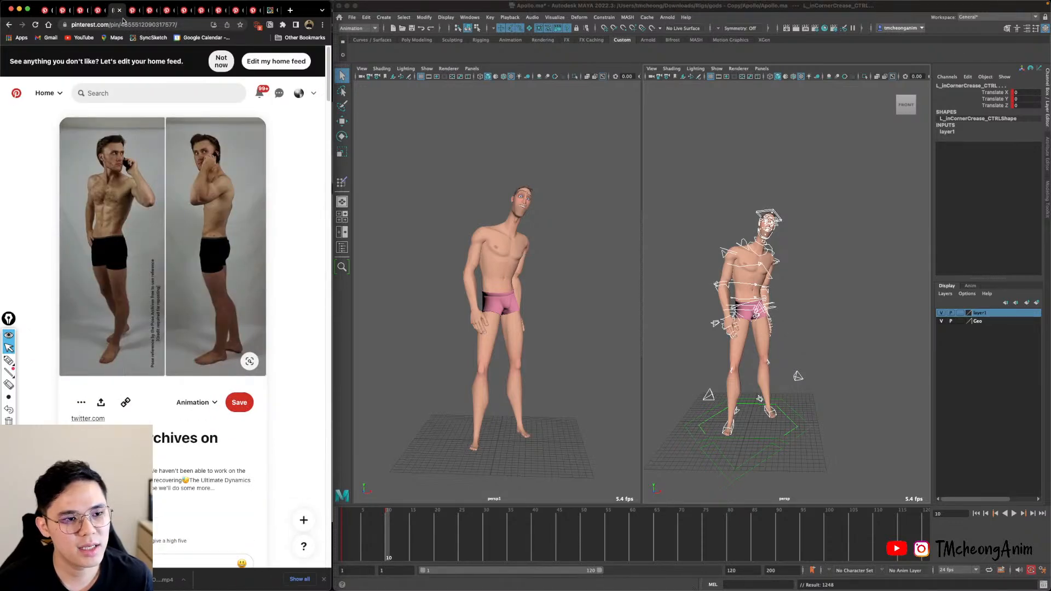
click(136, 16)
click(148, 15)
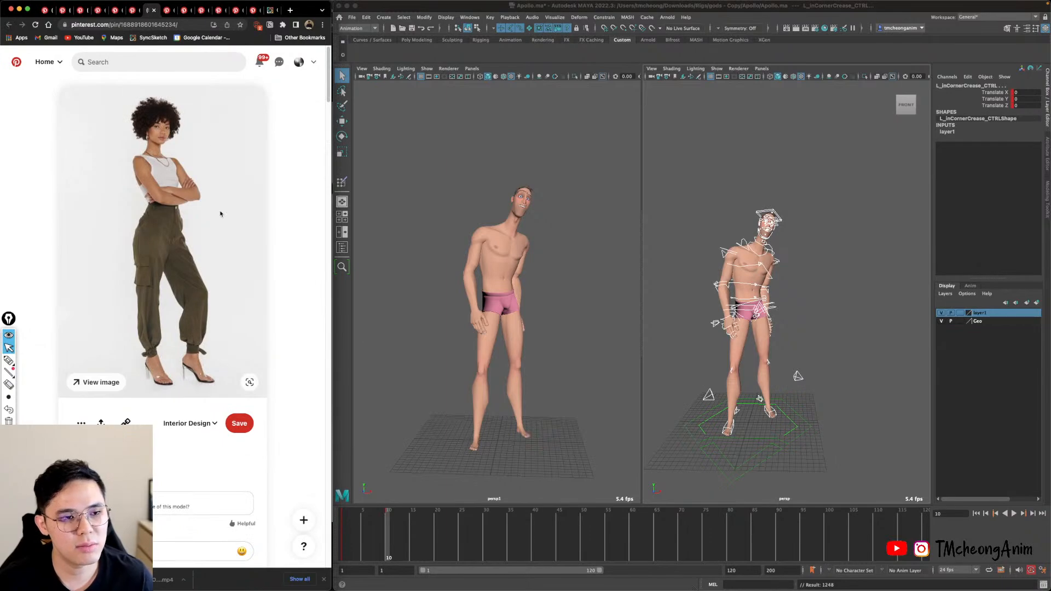
Switch to the browser window with the CroquisCafe photos, review them and show Stephen-2-20, the back view with a sword.
key(ctrl+Up)
click(120, 170)
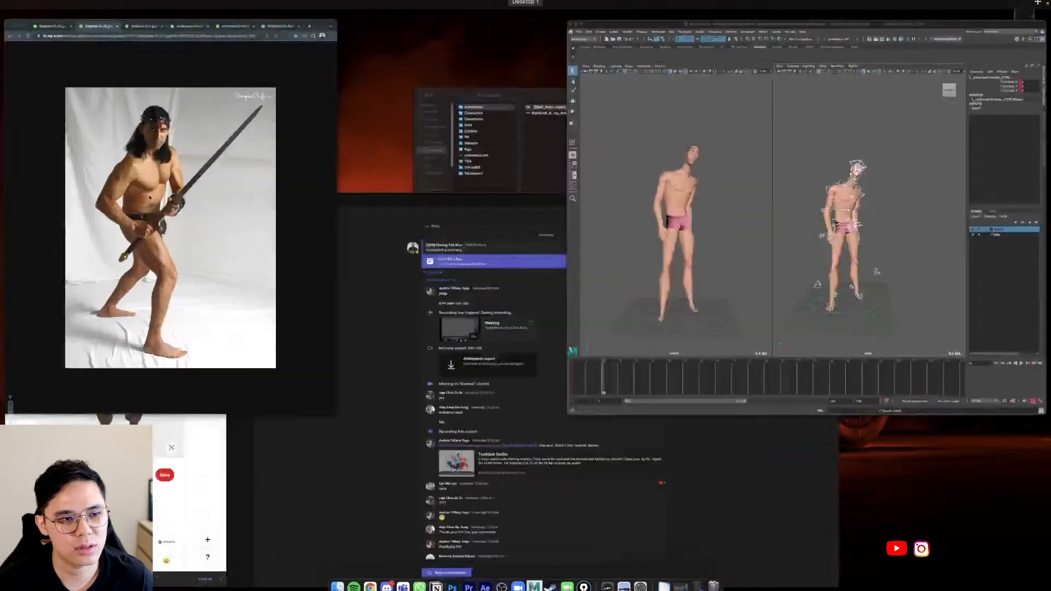
click(96, 17)
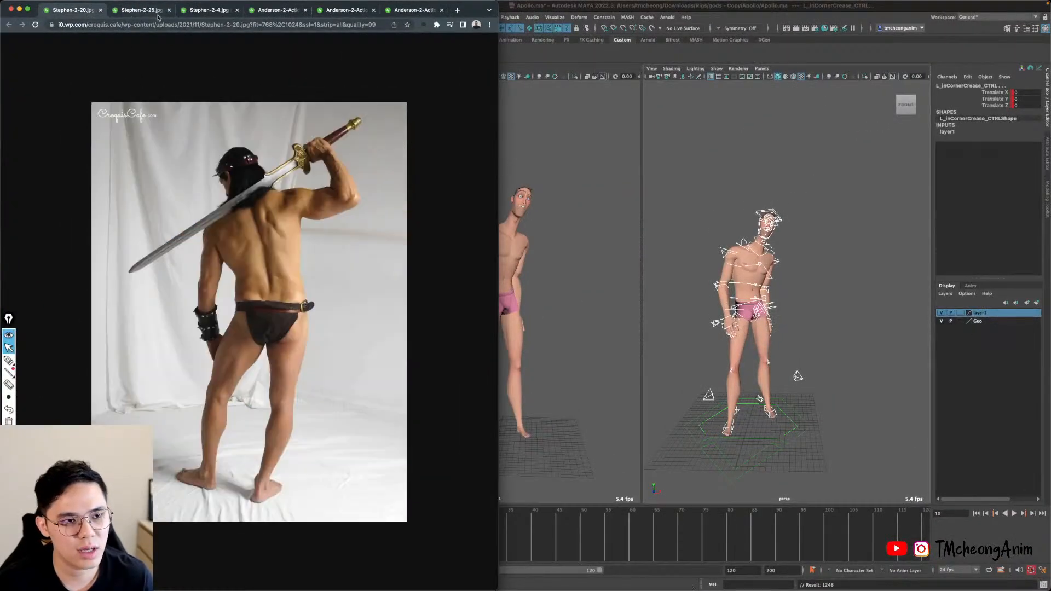
click(206, 12)
click(275, 14)
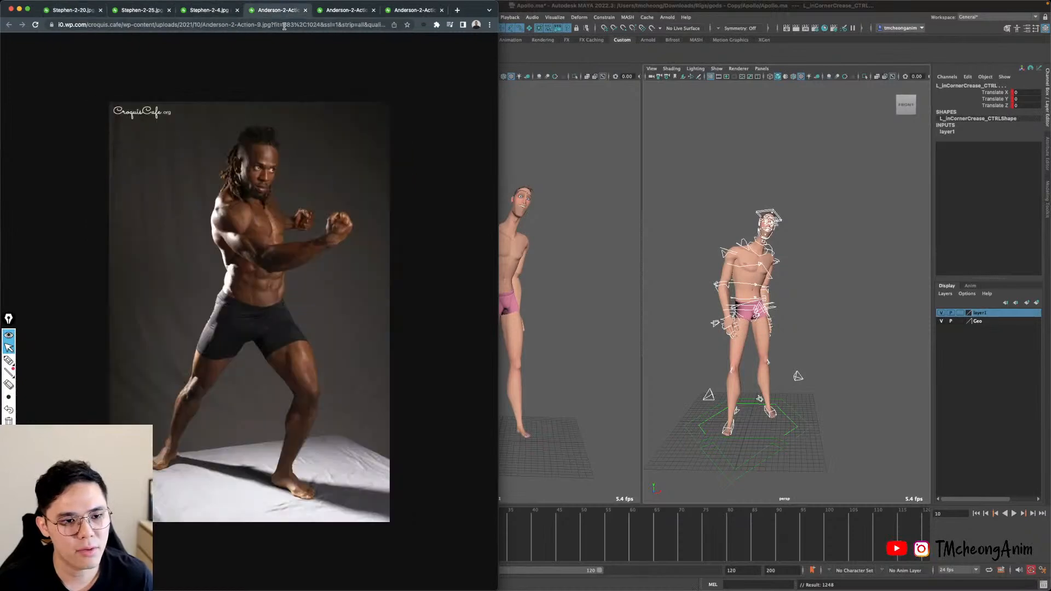
click(329, 16)
click(413, 14)
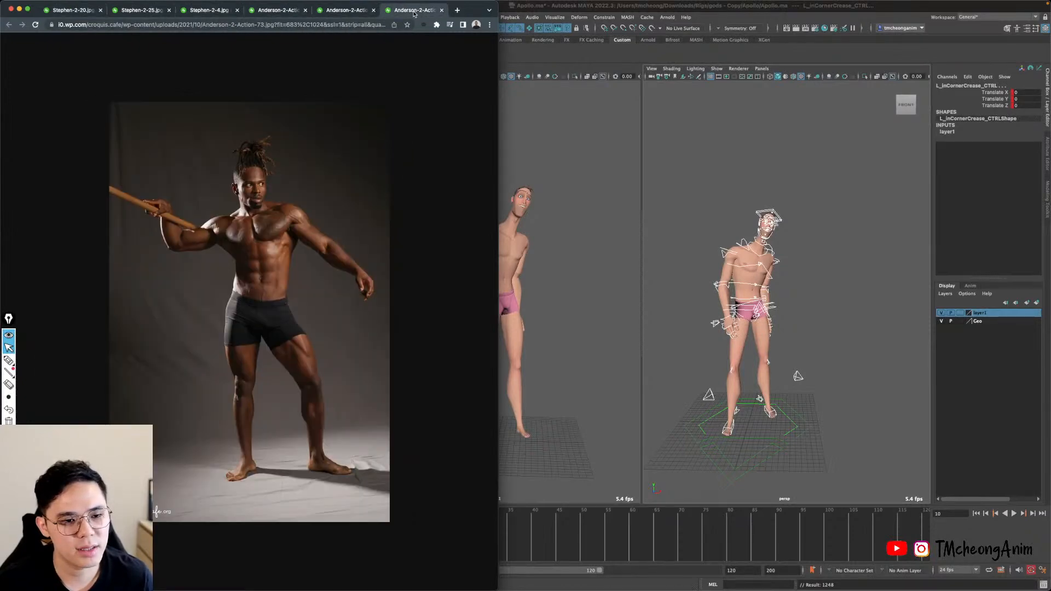
click(86, 13)
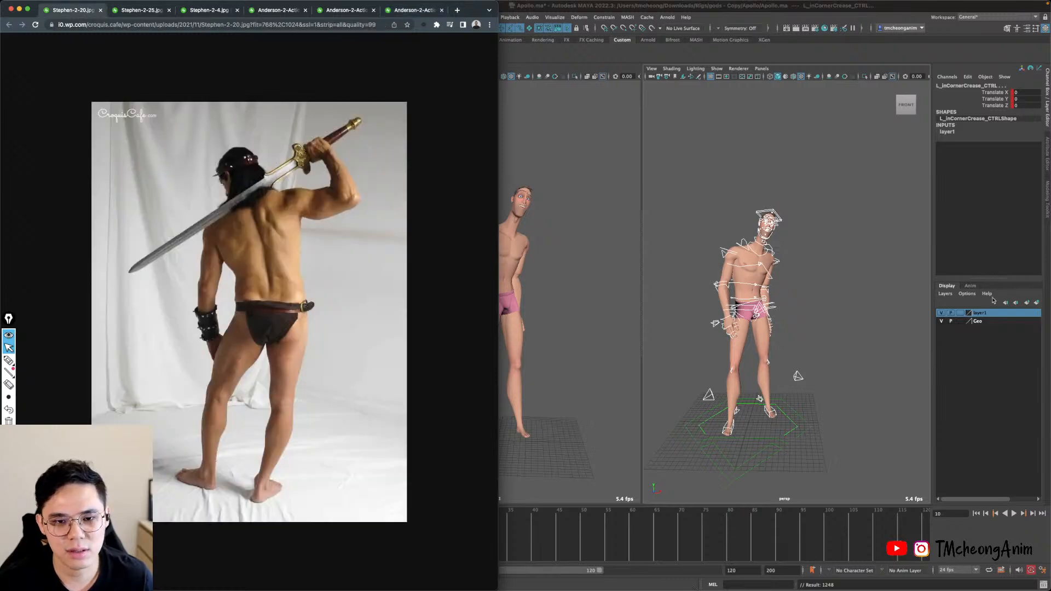
Deselect the rig controls and narrow the reference photo's browser window to fit beside the Maya viewports.
click(851, 348)
alt+middle_drag(851, 347, 851, 352)
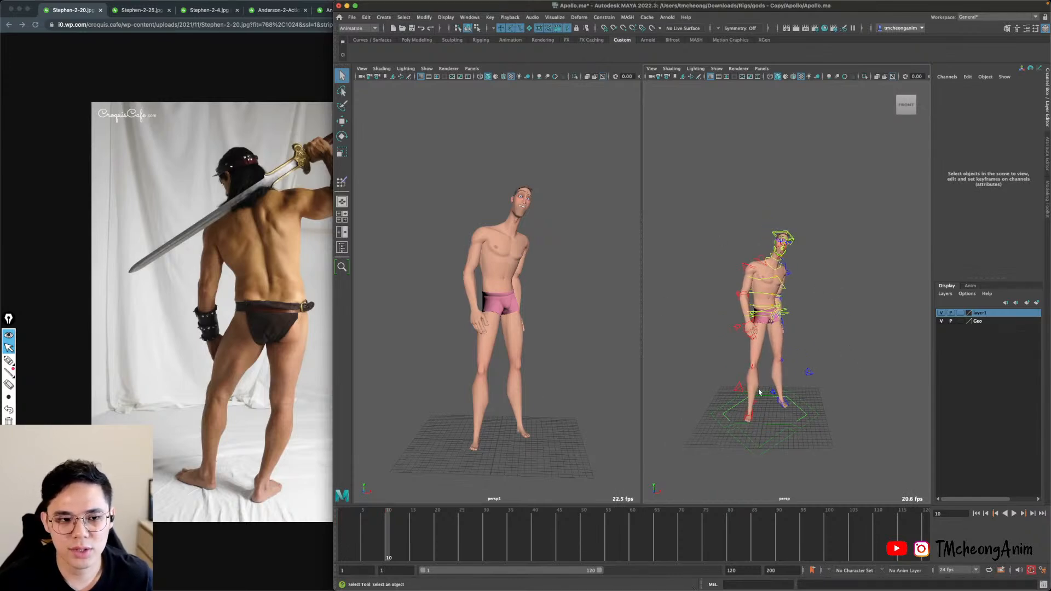
click(312, 438)
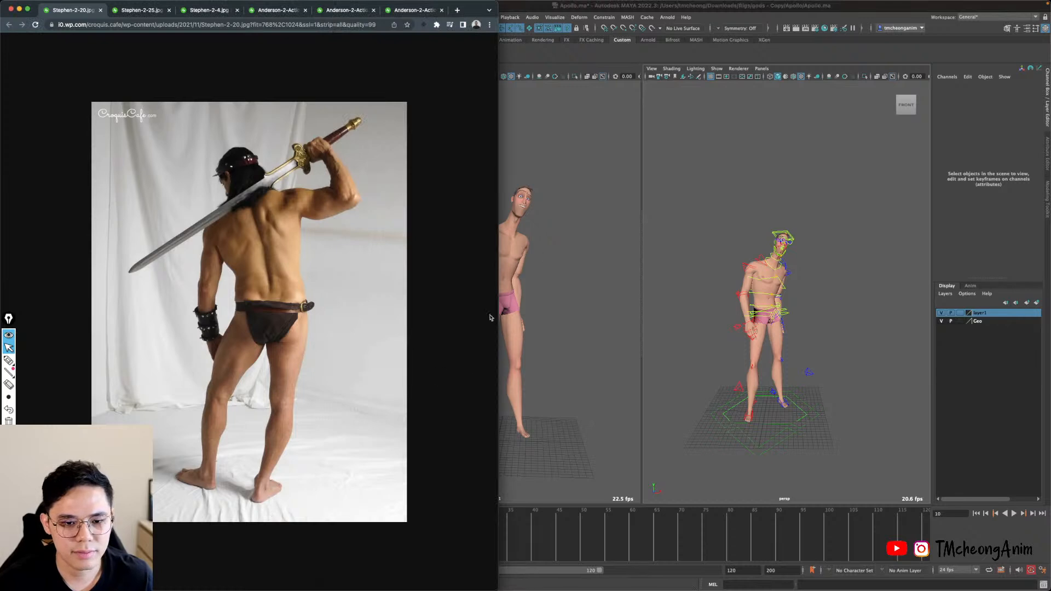
drag(497, 308, 340, 335)
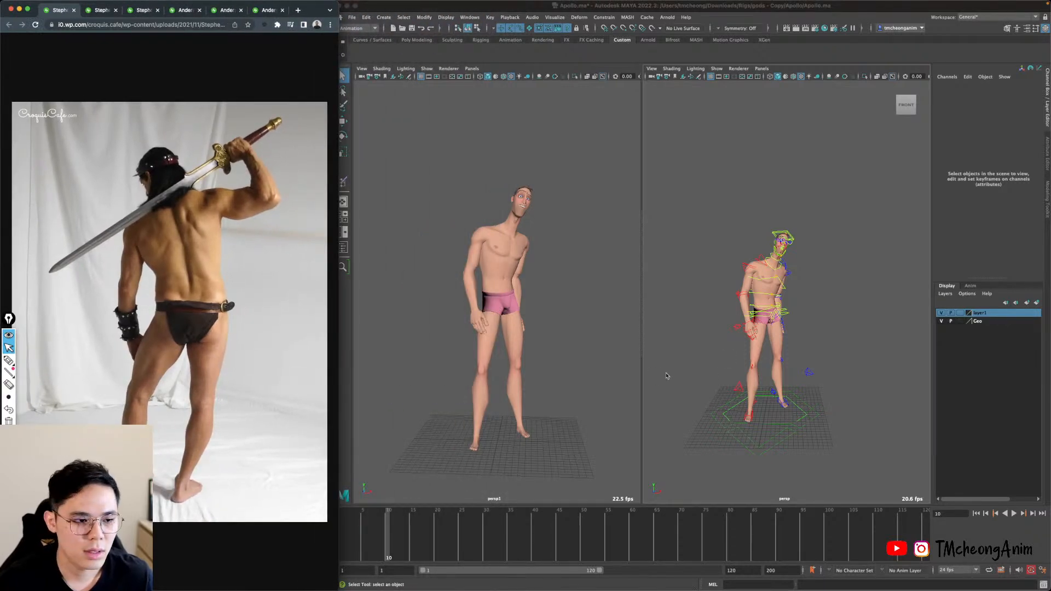
Sketch the tilted pelvis box and the direction lines of both legs over the back-view sword photo.
click(9, 360)
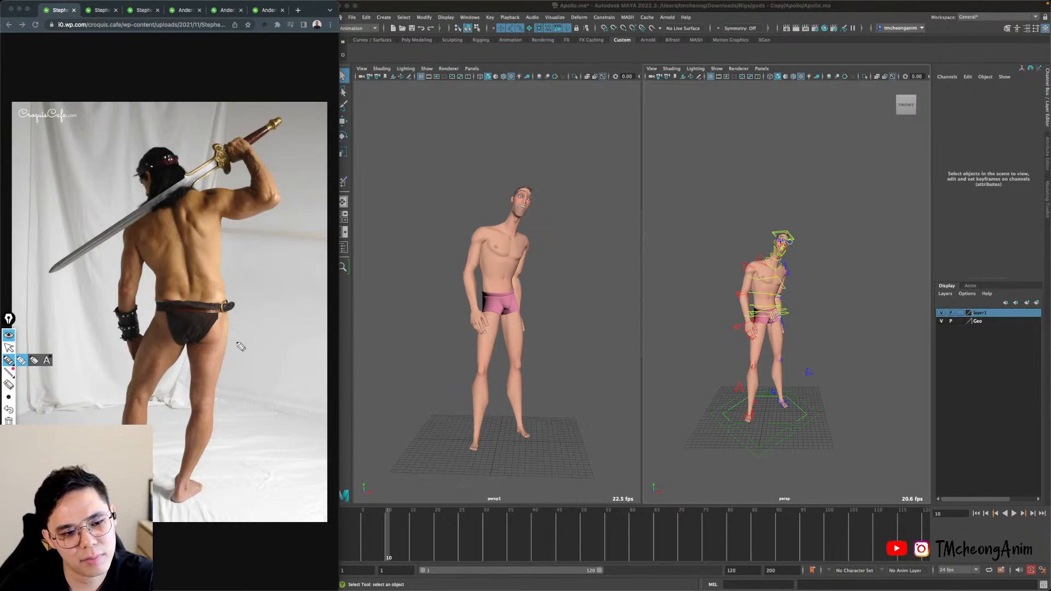
drag(159, 295, 181, 299)
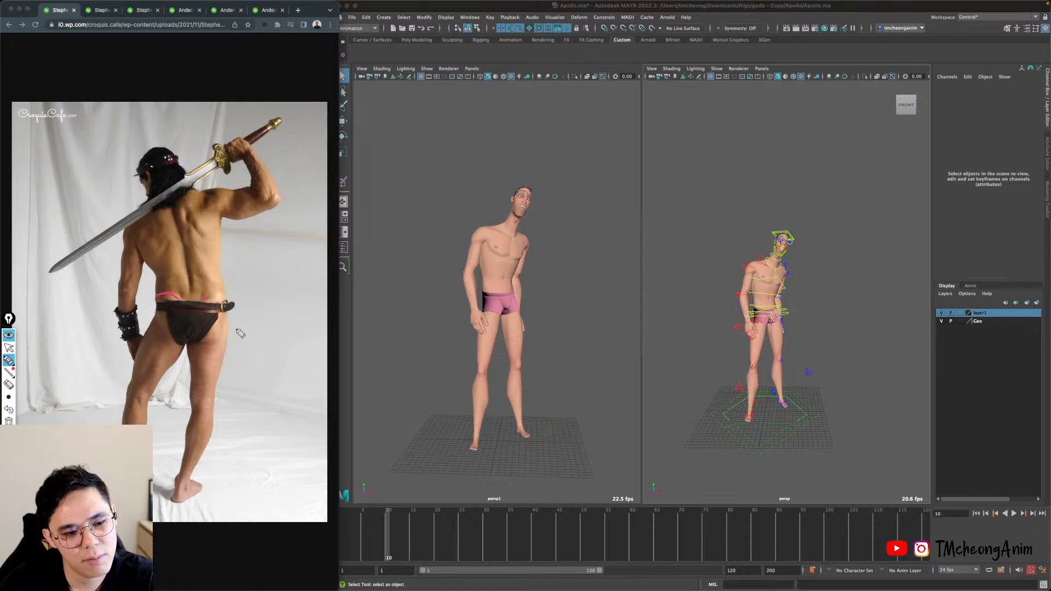
drag(240, 316, 217, 468)
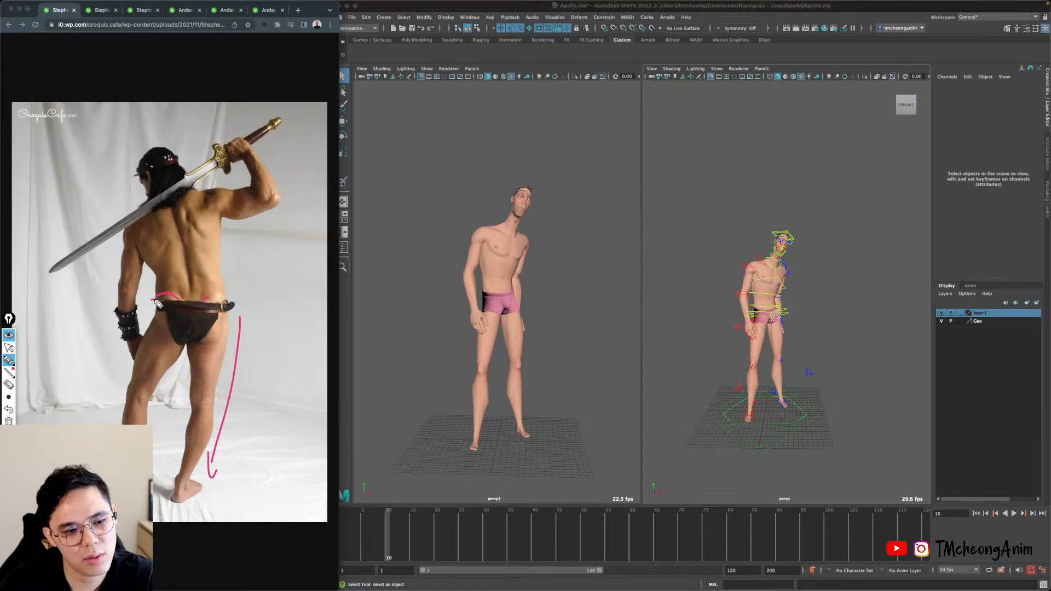
mouse_move(156, 301)
mouse_down()
mouse_move(235, 281)
mouse_move(200, 488)
mouse_up()
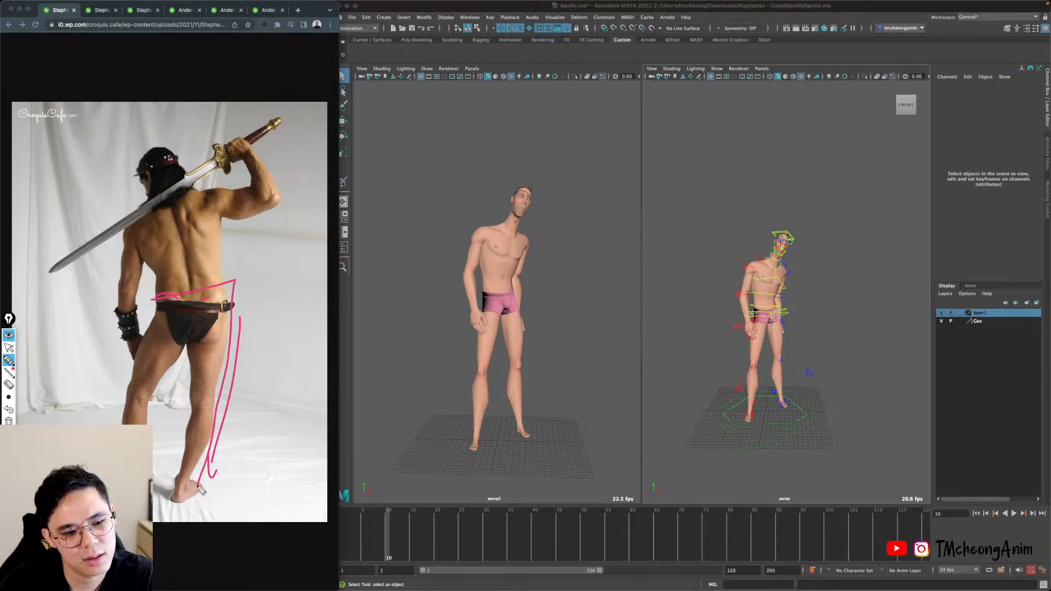
mouse_move(162, 301)
mouse_down()
mouse_move(161, 345)
mouse_move(219, 339)
mouse_move(229, 306)
mouse_up()
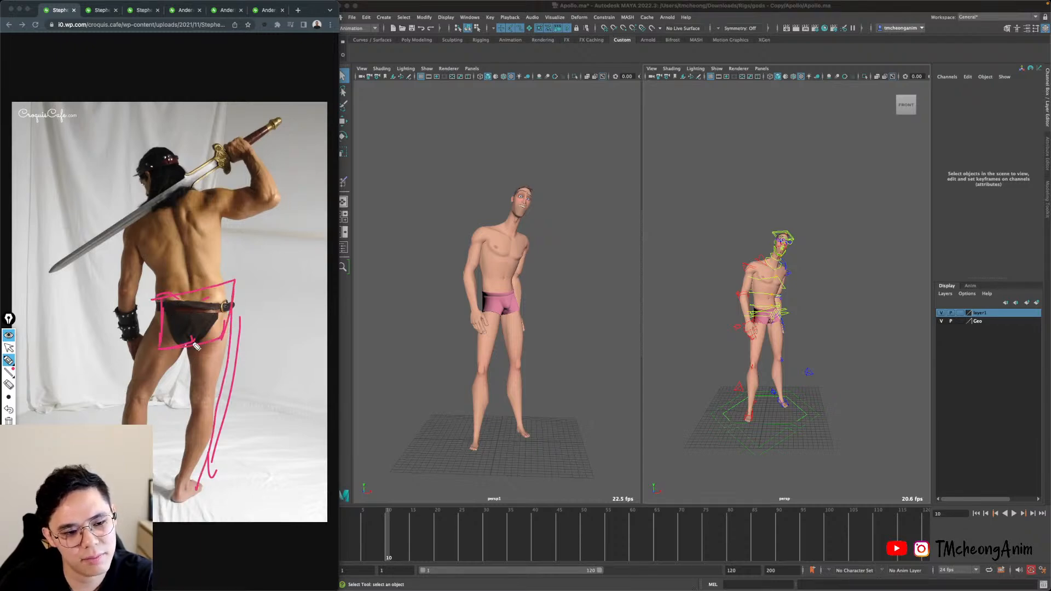
drag(193, 343, 201, 415)
drag(232, 346, 191, 473)
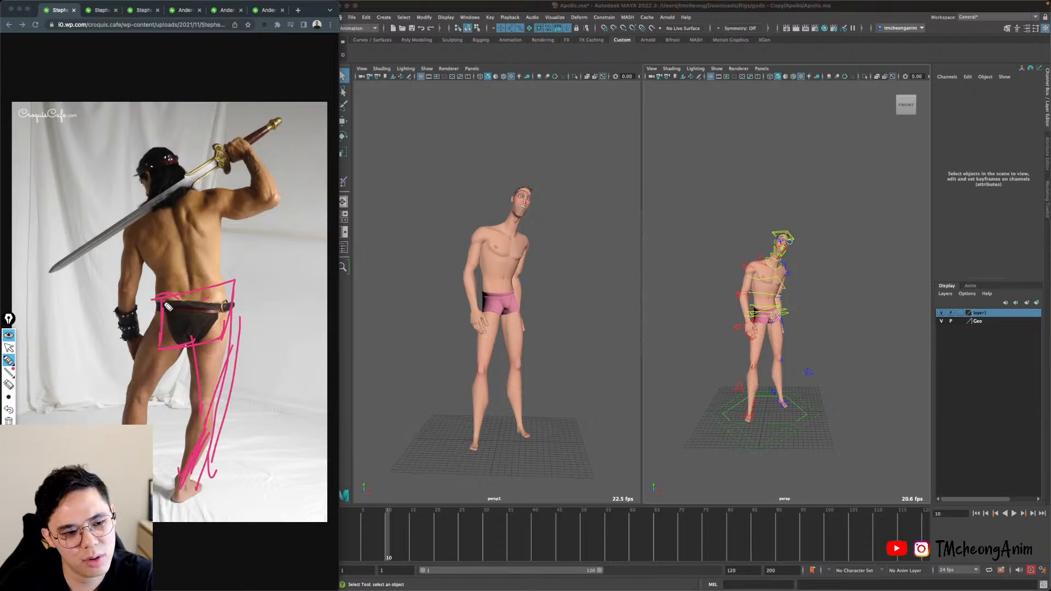
mouse_move(166, 304)
mouse_down()
mouse_move(135, 377)
mouse_move(145, 424)
mouse_up()
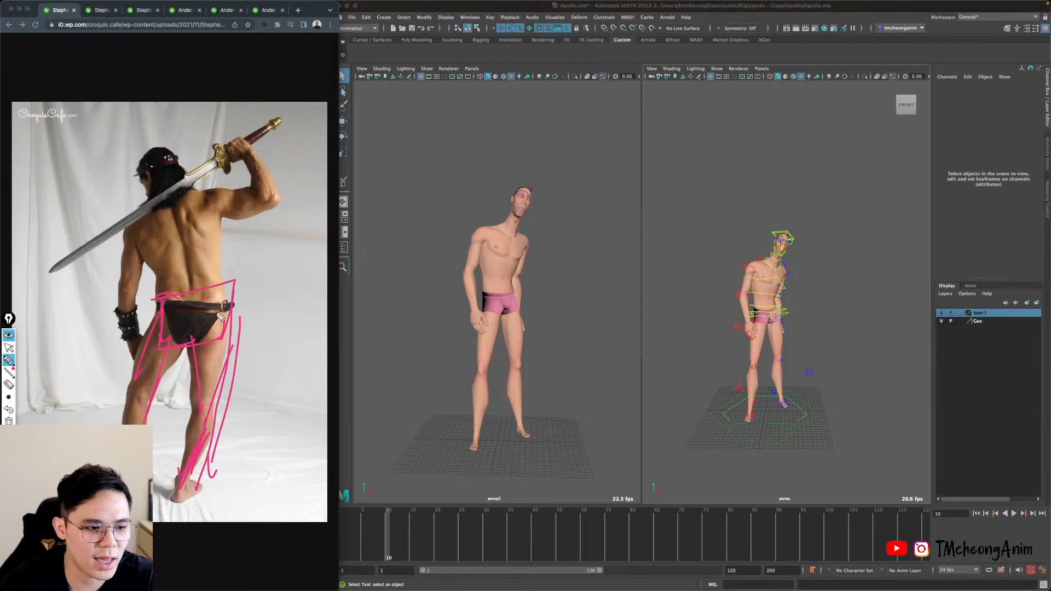
Clear all the drawn annotations from the reference photo and make the pen tool active again.
click(9, 384)
click(10, 421)
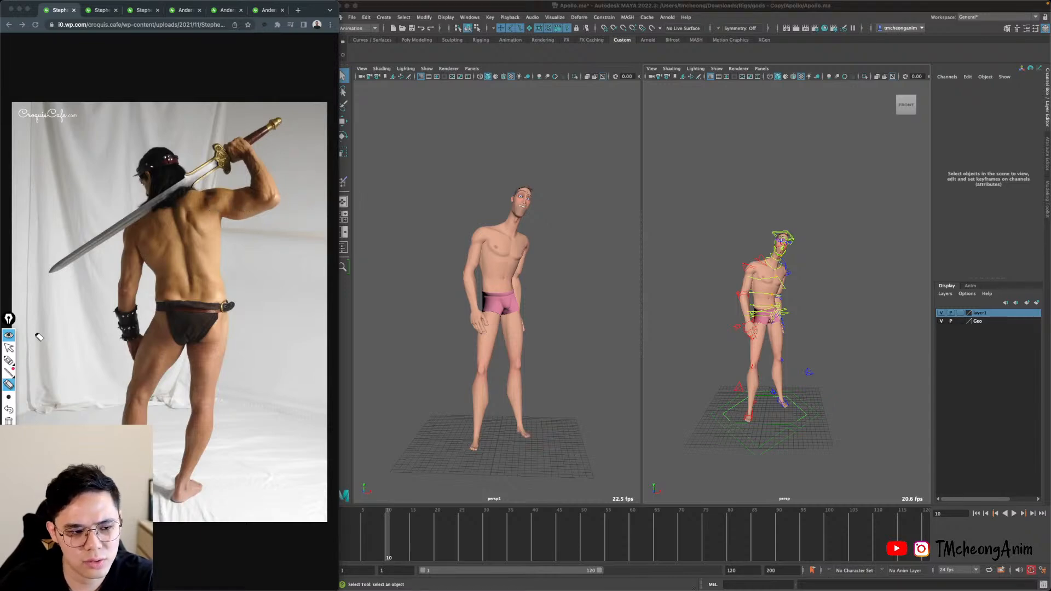
click(9, 360)
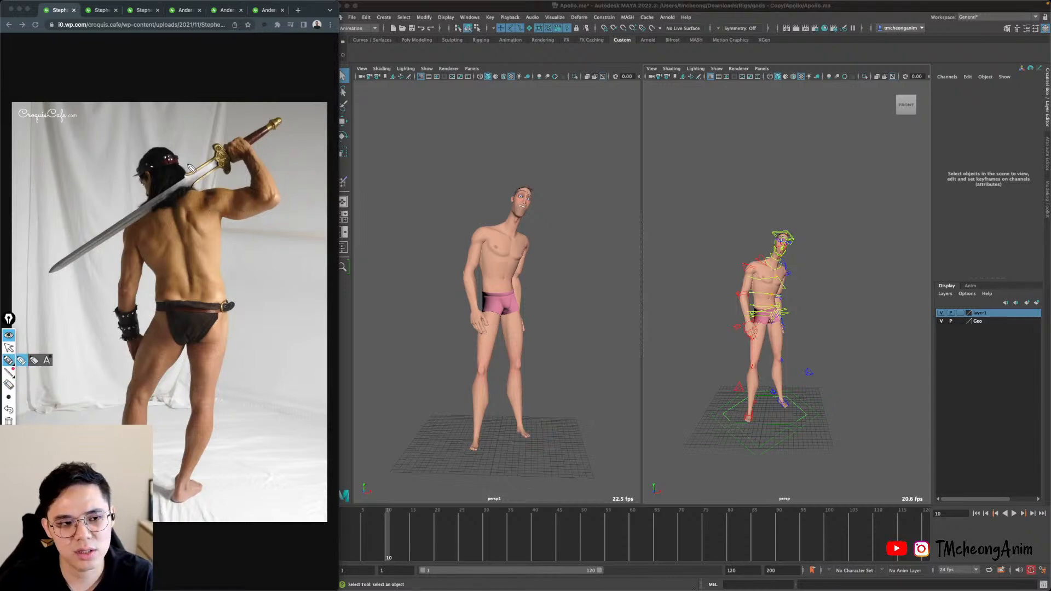
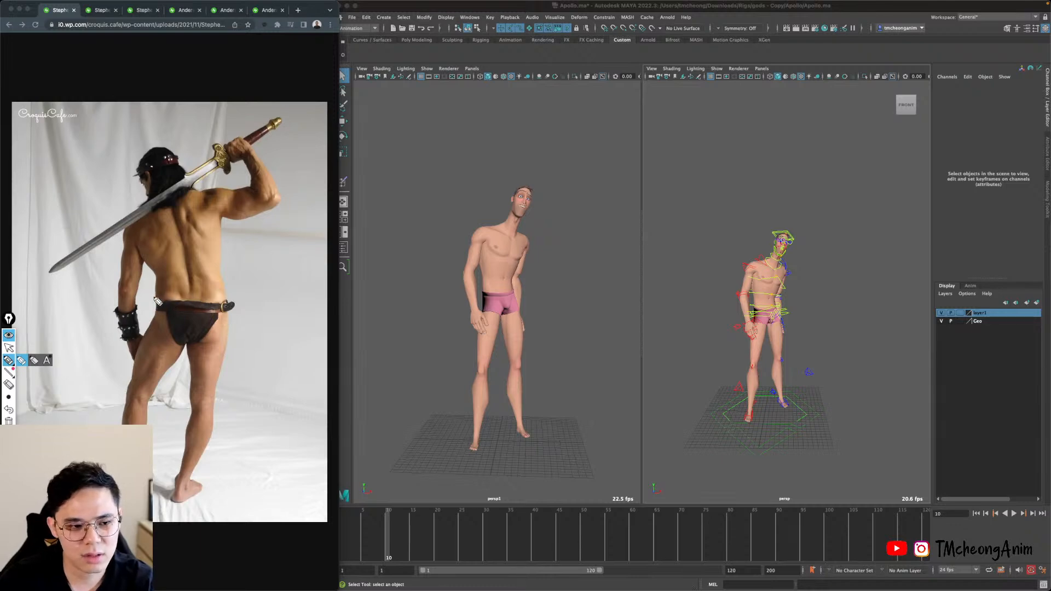
Sketch the pelvis box and the tilted ribcage box over the back-view sword photo.
mouse_move(154, 286)
mouse_down()
mouse_move(151, 326)
mouse_move(173, 331)
mouse_move(244, 297)
mouse_move(237, 329)
mouse_move(149, 340)
mouse_move(189, 353)
mouse_move(241, 298)
mouse_move(153, 284)
mouse_up()
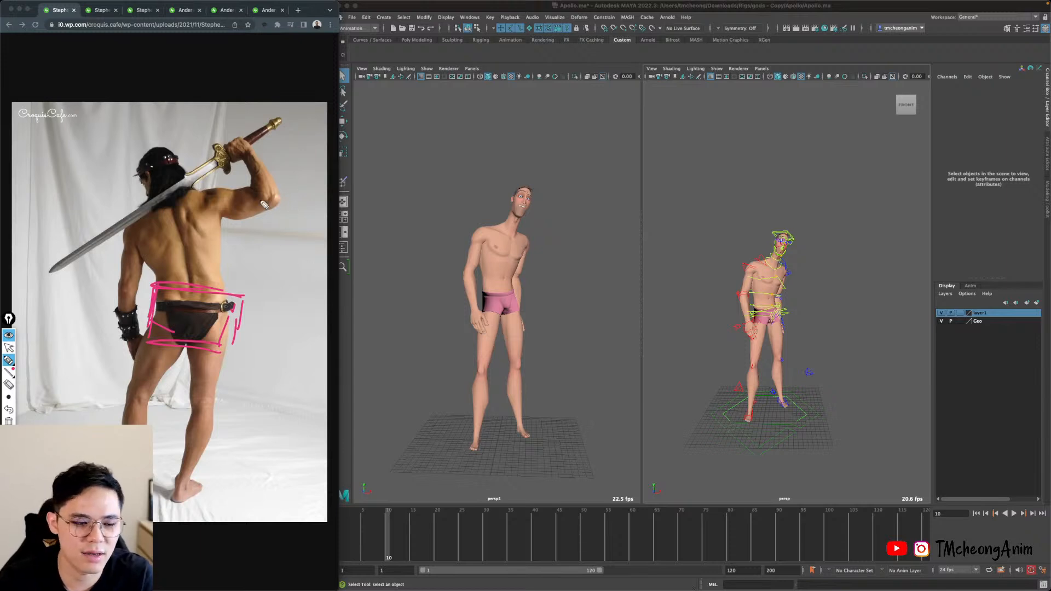
mouse_move(132, 224)
mouse_down()
mouse_move(149, 255)
mouse_move(237, 226)
mouse_up()
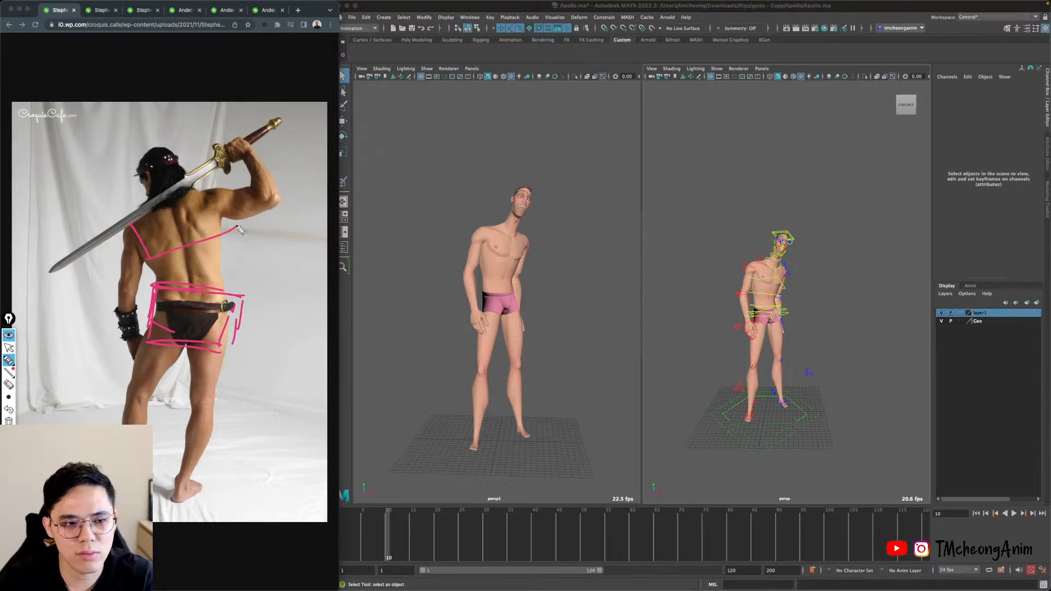
mouse_move(126, 222)
mouse_down()
mouse_move(211, 182)
mouse_move(240, 240)
mouse_up()
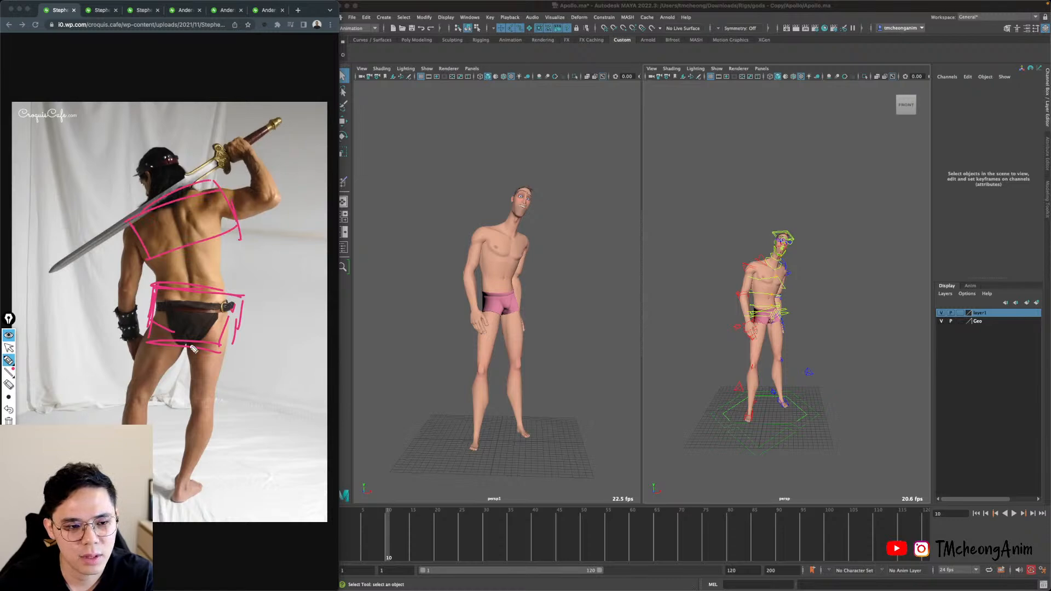
Draw the spine's curving line of action from the pelvis through the ribcage up to the head.
mouse_move(190, 345)
mouse_down()
mouse_move(199, 248)
mouse_move(181, 265)
mouse_up()
drag(199, 240, 207, 260)
drag(151, 154, 192, 262)
drag(180, 240, 193, 261)
drag(193, 261, 201, 232)
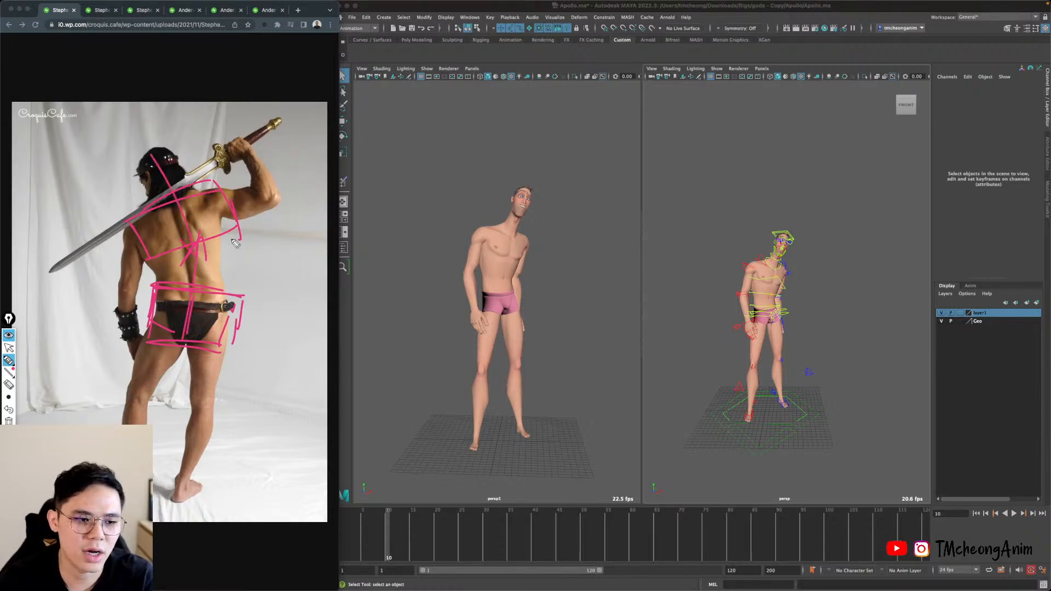
drag(143, 146, 195, 333)
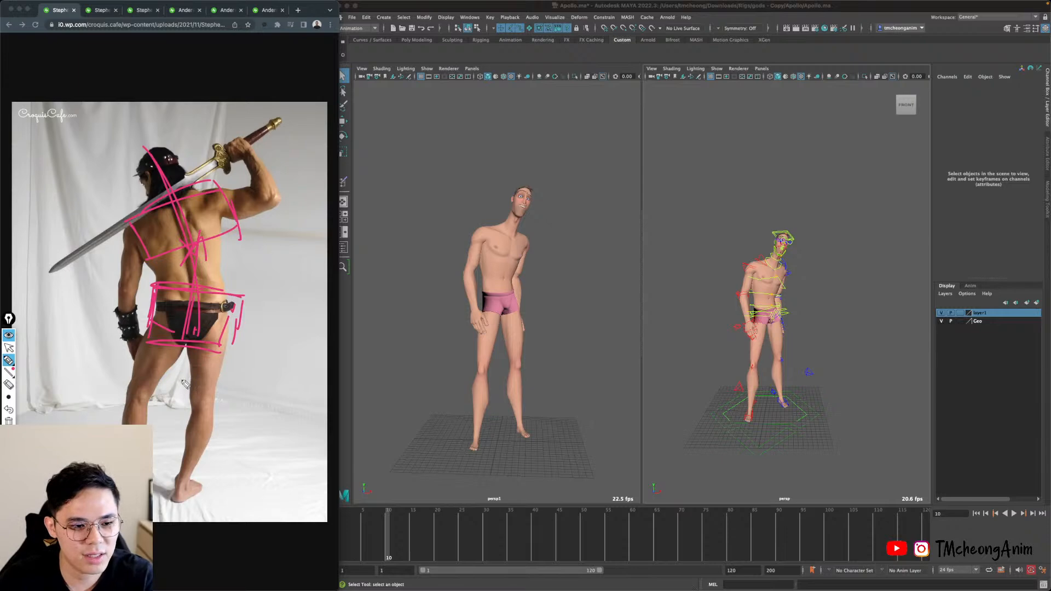
Add arrows marking the standing foot's ground direction and the facing direction of the pelvis and waist.
drag(154, 484, 216, 518)
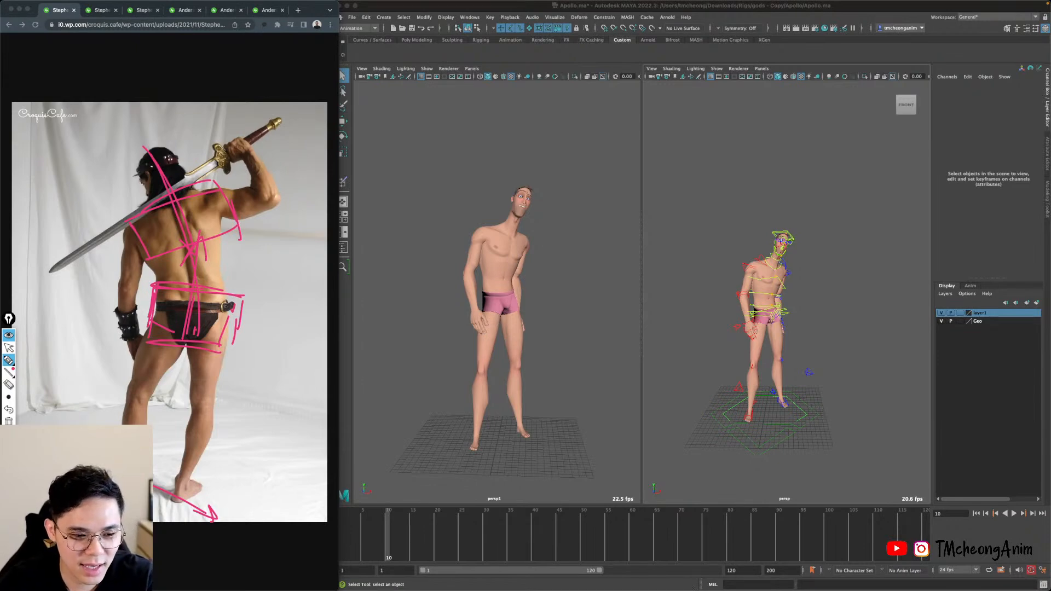
mouse_move(240, 316)
mouse_down()
mouse_move(276, 271)
mouse_move(281, 288)
mouse_up()
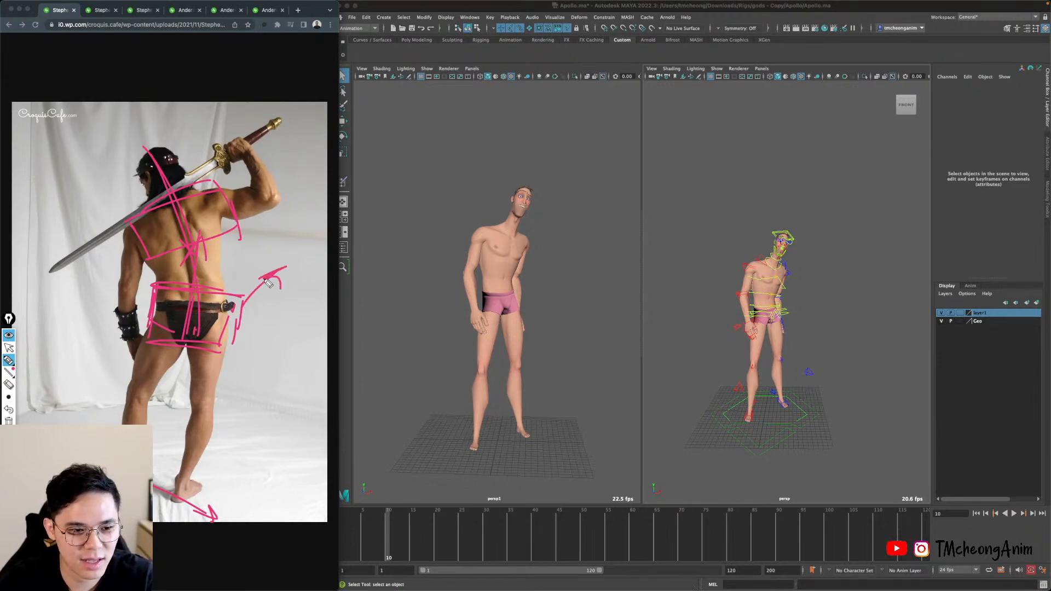
mouse_move(216, 290)
mouse_down()
mouse_move(248, 260)
mouse_move(242, 272)
mouse_up()
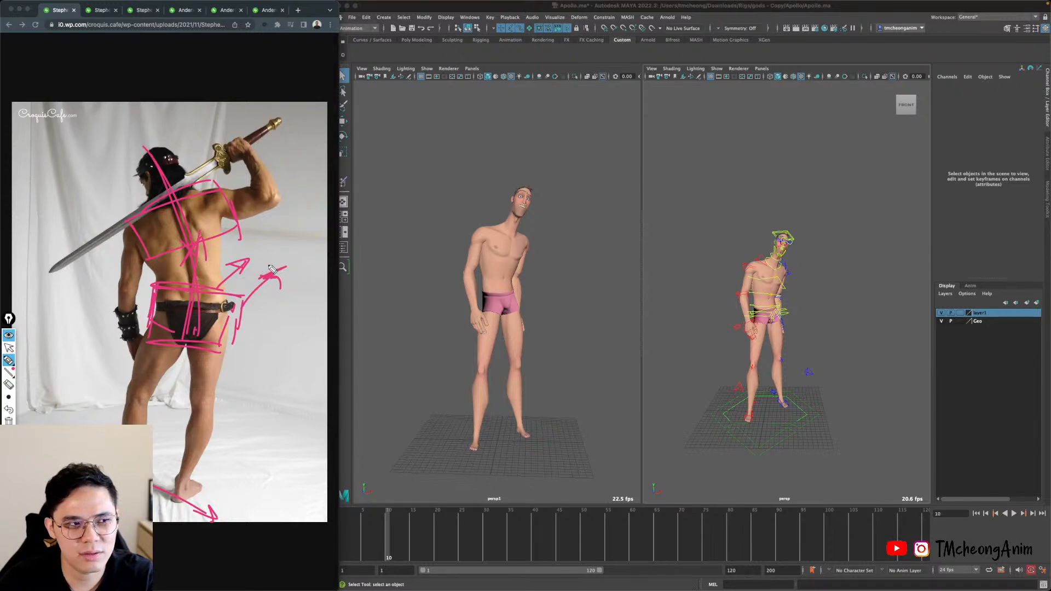
mouse_move(248, 255)
mouse_down()
mouse_move(229, 265)
mouse_move(231, 247)
mouse_move(242, 256)
mouse_up()
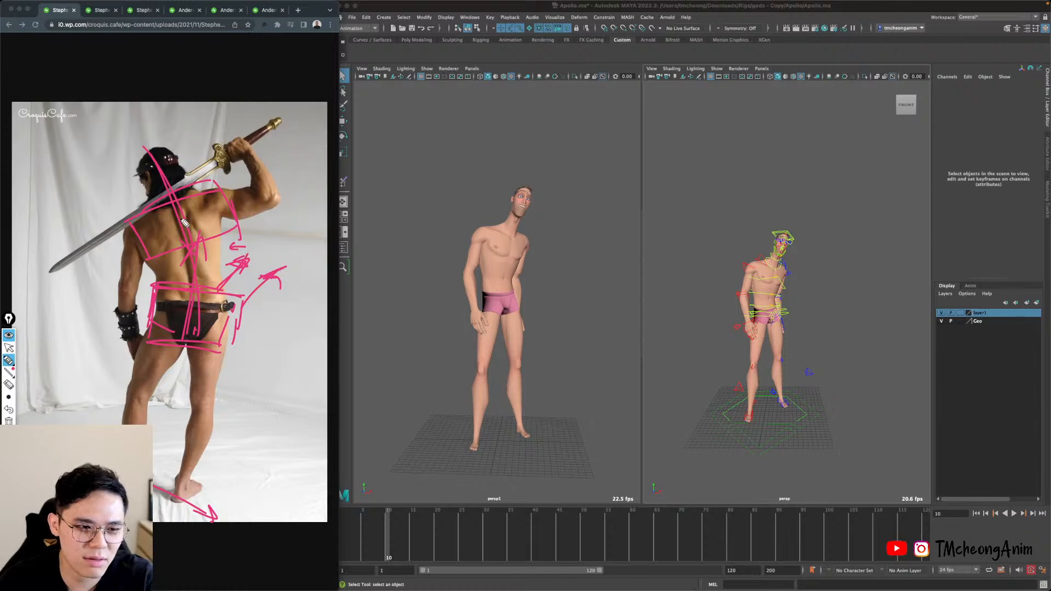
Outline the head, the bent raised arm and the diagonal of the sword over the photo.
mouse_move(162, 147)
mouse_down()
mouse_move(156, 156)
mouse_move(174, 178)
mouse_up()
drag(140, 229, 134, 262)
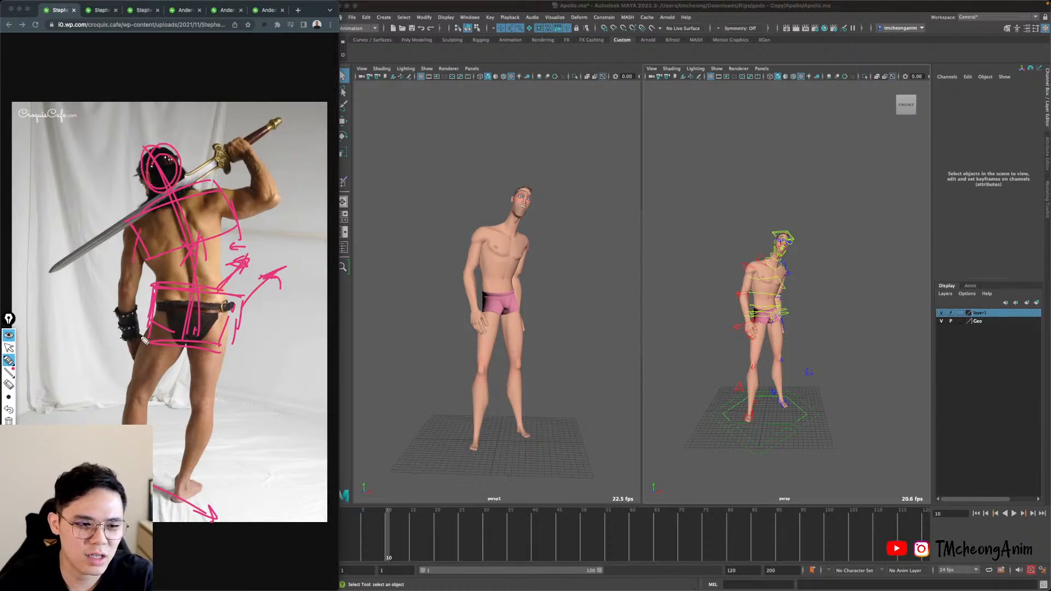
mouse_move(218, 196)
mouse_down()
mouse_move(269, 196)
mouse_move(236, 200)
mouse_up()
drag(240, 138, 60, 236)
mouse_move(55, 275)
mouse_down()
mouse_move(298, 111)
mouse_move(57, 267)
mouse_move(76, 268)
mouse_up()
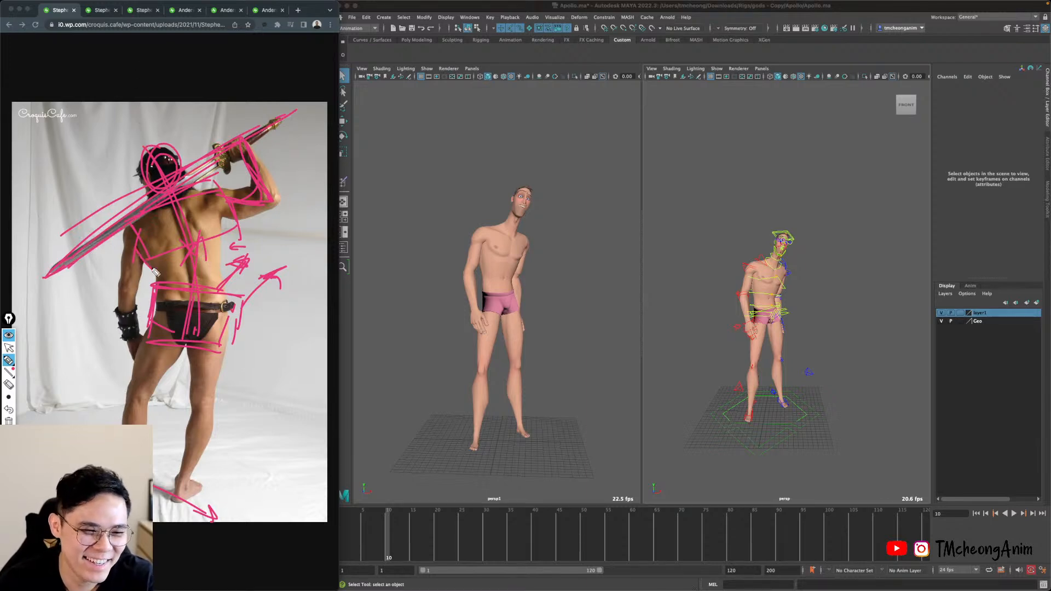
Sketch the sides of the waist and the lines of both legs over the photo.
drag(224, 222, 235, 295)
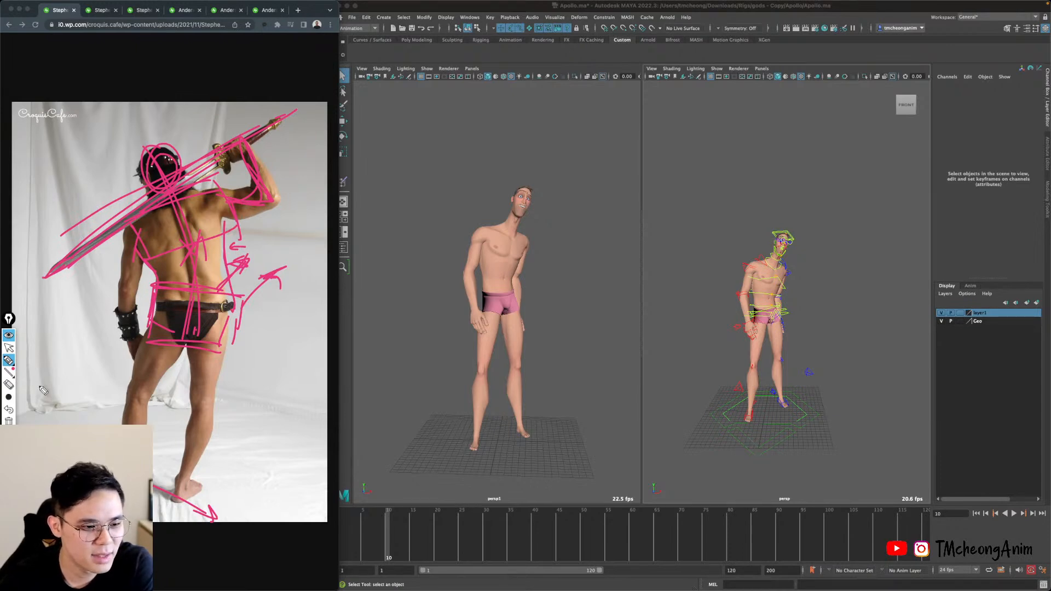
click(9, 397)
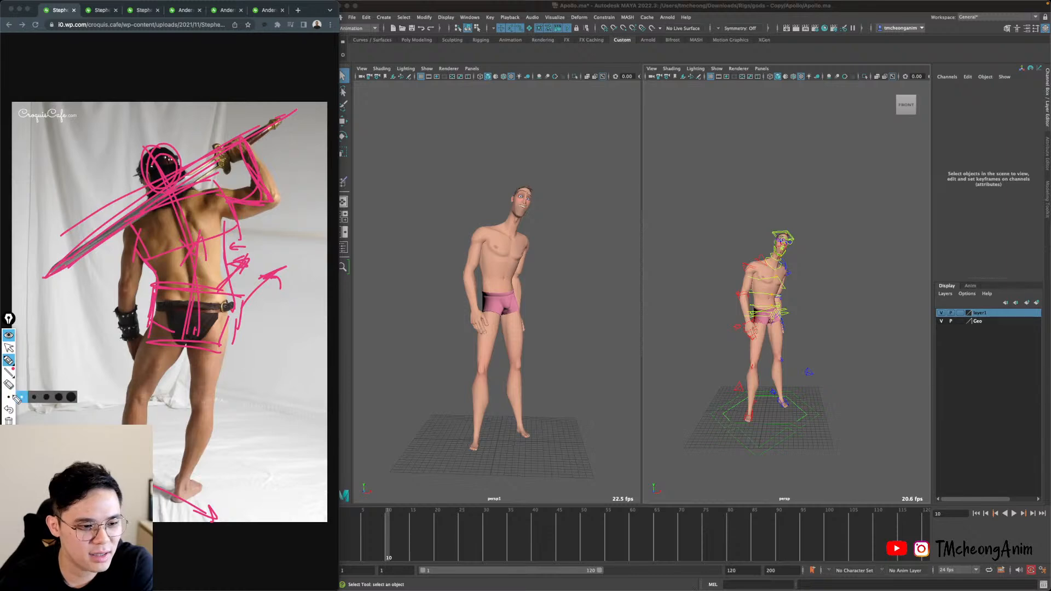
click(9, 360)
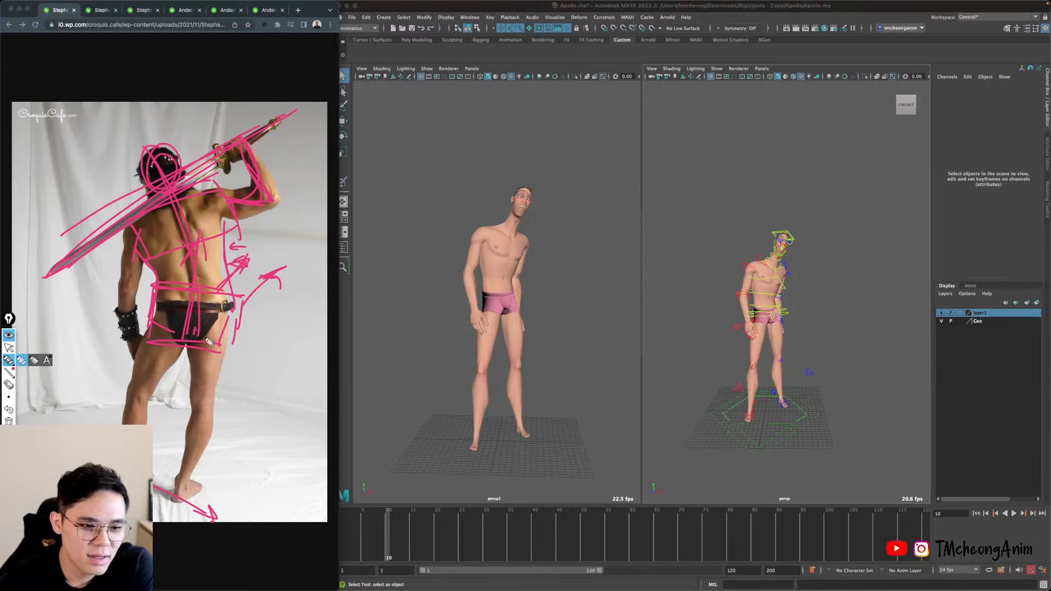
drag(225, 335, 185, 488)
drag(212, 352, 197, 501)
mouse_move(180, 313)
mouse_down()
mouse_move(144, 371)
mouse_move(137, 425)
mouse_up()
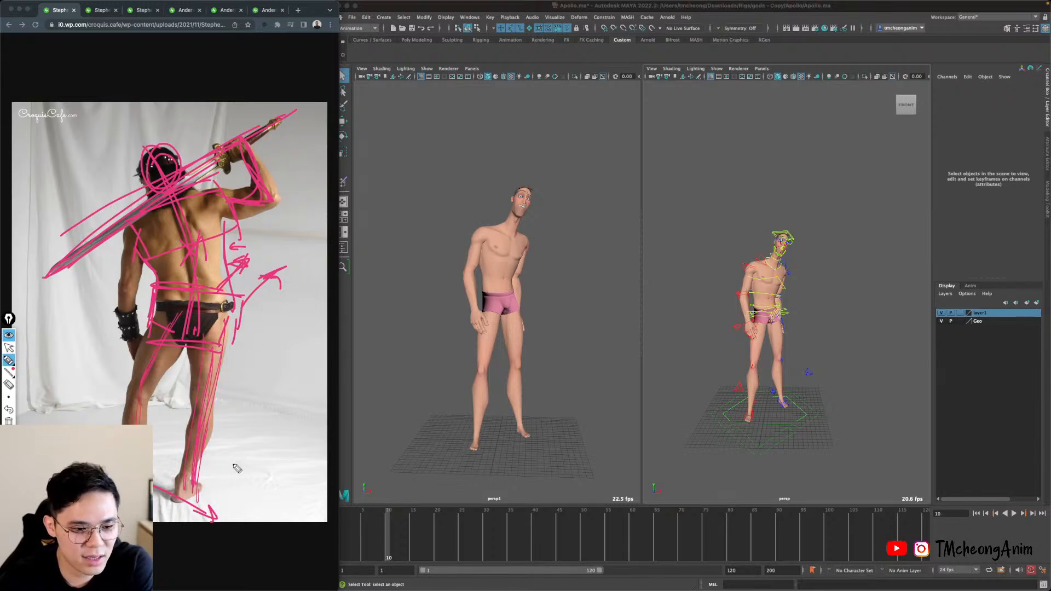
Trace the hanging arm, add direction arrows at the foot and both elbows, and hide all annotations.
mouse_move(237, 468)
mouse_down()
mouse_move(167, 511)
mouse_move(306, 428)
mouse_move(296, 460)
mouse_up()
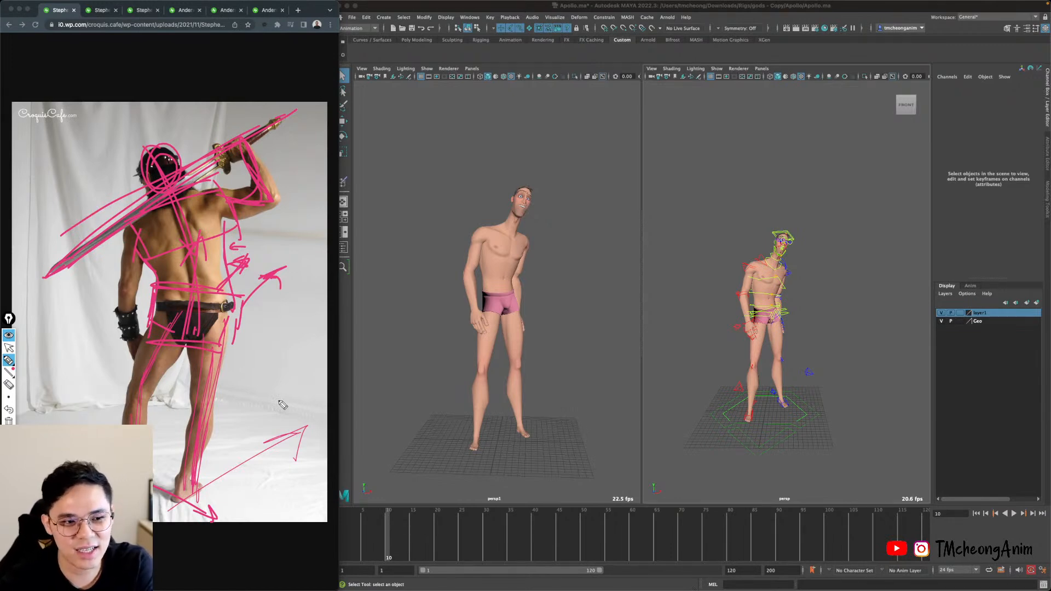
drag(134, 223, 146, 357)
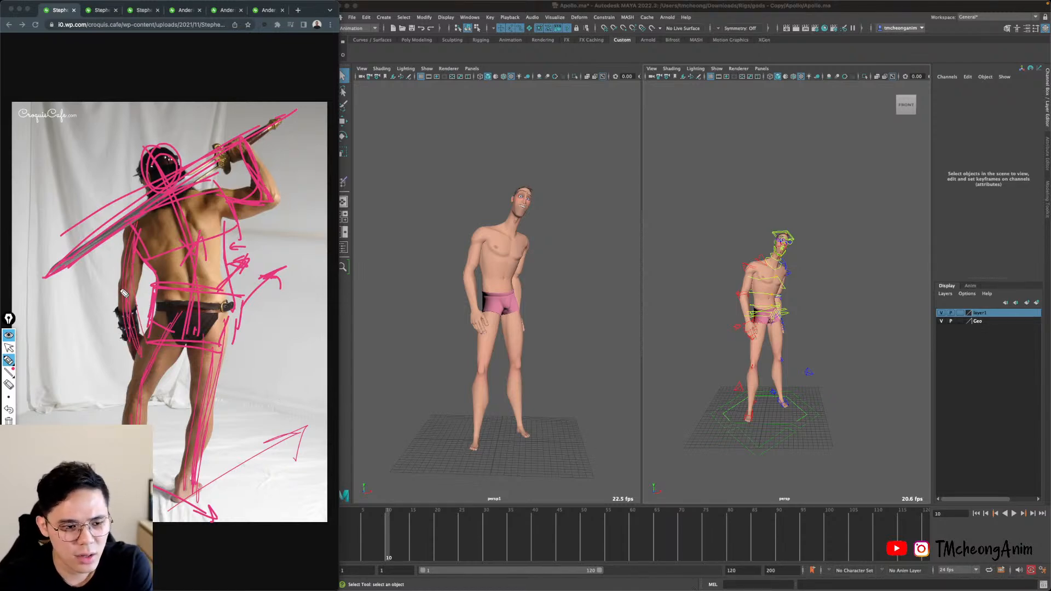
drag(116, 299, 92, 338)
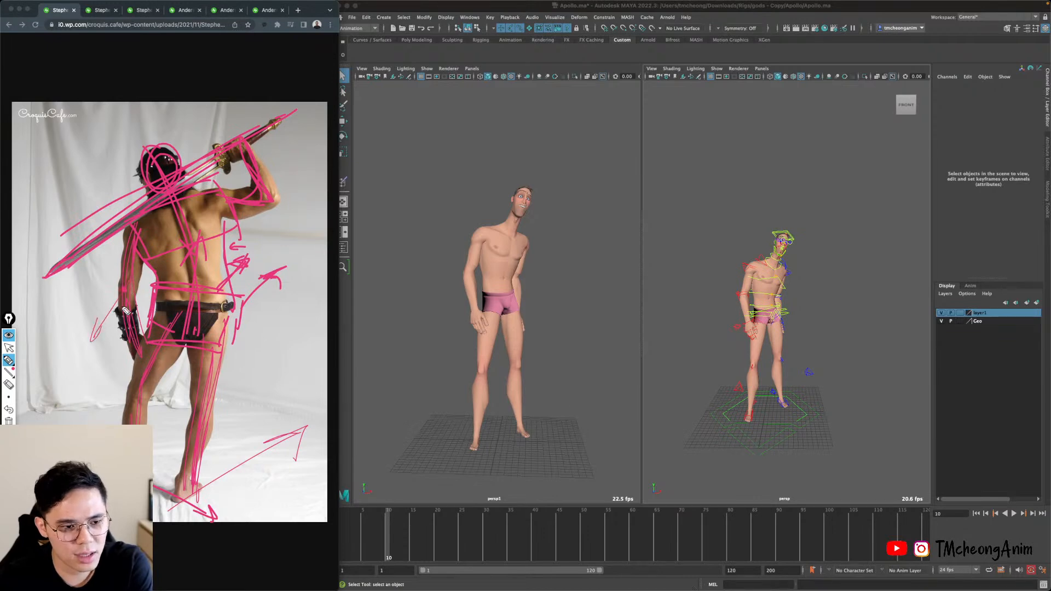
drag(275, 206, 304, 231)
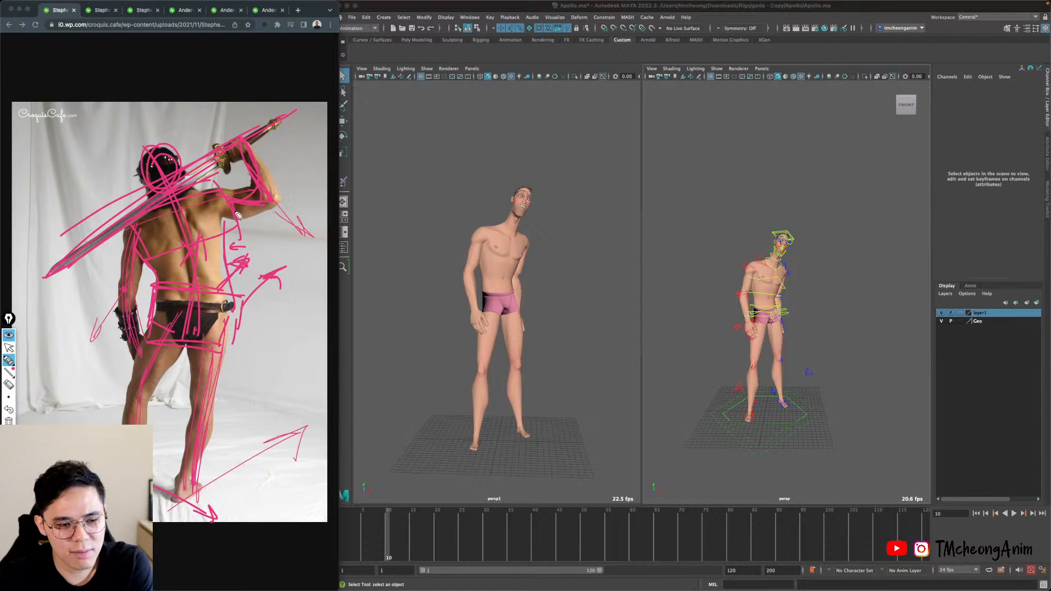
click(9, 335)
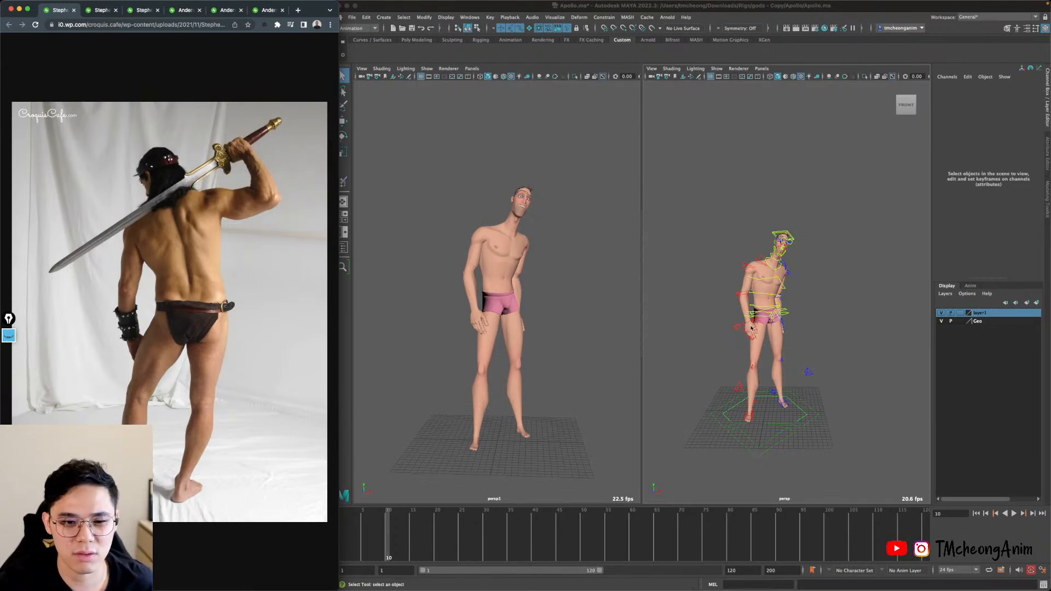
Select all rig controls on layer1, key them at frame 10 and deselect them.
alt+drag(819, 315, 839, 300)
alt+right_drag(840, 301, 837, 340)
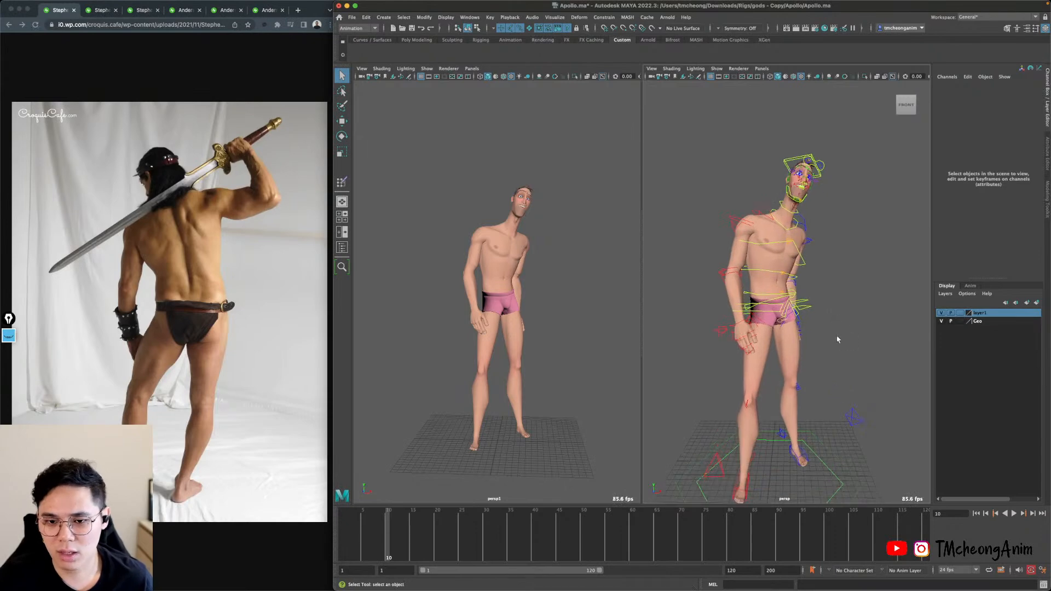
right_click(982, 314)
click(996, 348)
alt+middle_drag(788, 350, 780, 366)
alt+right_drag(780, 367, 664, 436)
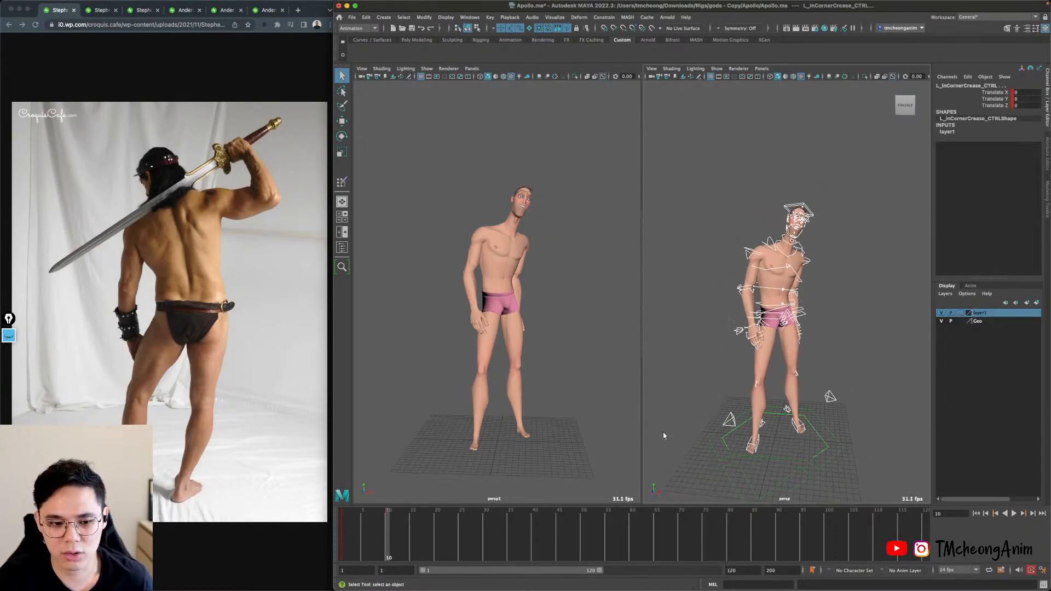
key(s)
alt+middle_drag(766, 381, 758, 377)
key(comma)
key(period)
alt+middle_drag(817, 305, 836, 301)
click(858, 326)
Try to turn the whole rig around with GLOBAL_CTRL and undo the rotation.
alt+right_drag(836, 300, 844, 438)
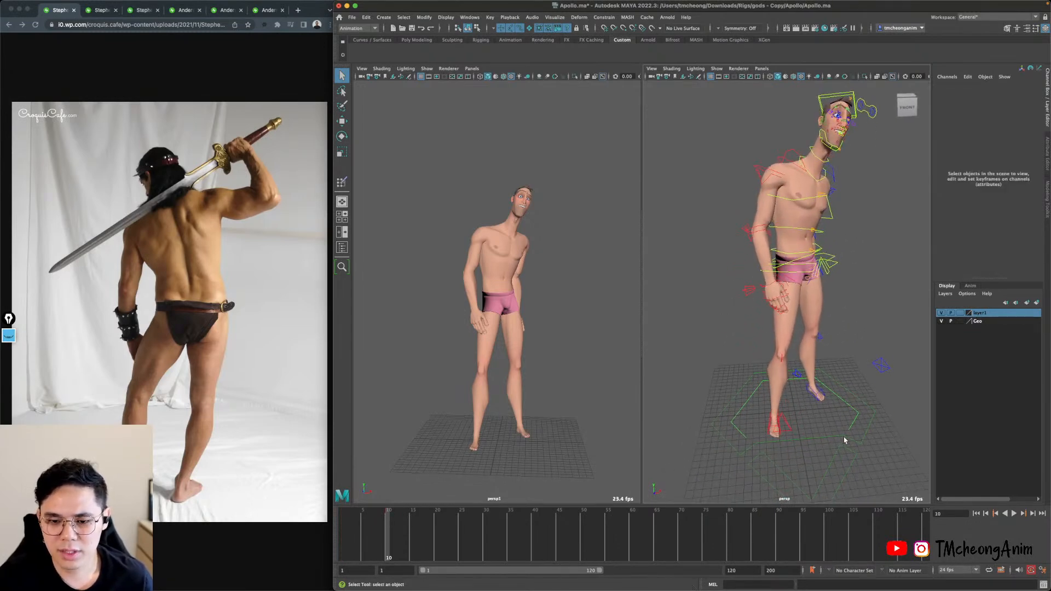
click(870, 446)
alt+drag(870, 446, 883, 361)
key(e)
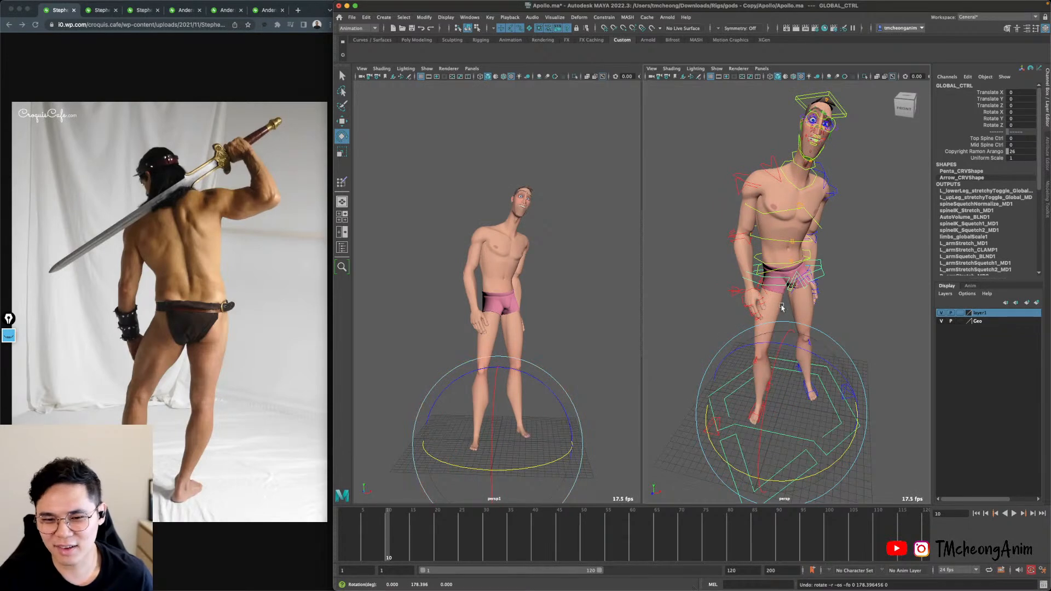
alt+drag(781, 308, 796, 351)
alt+right_drag(796, 350, 815, 372)
alt+drag(816, 372, 804, 319)
scroll(804, 318, up, 5)
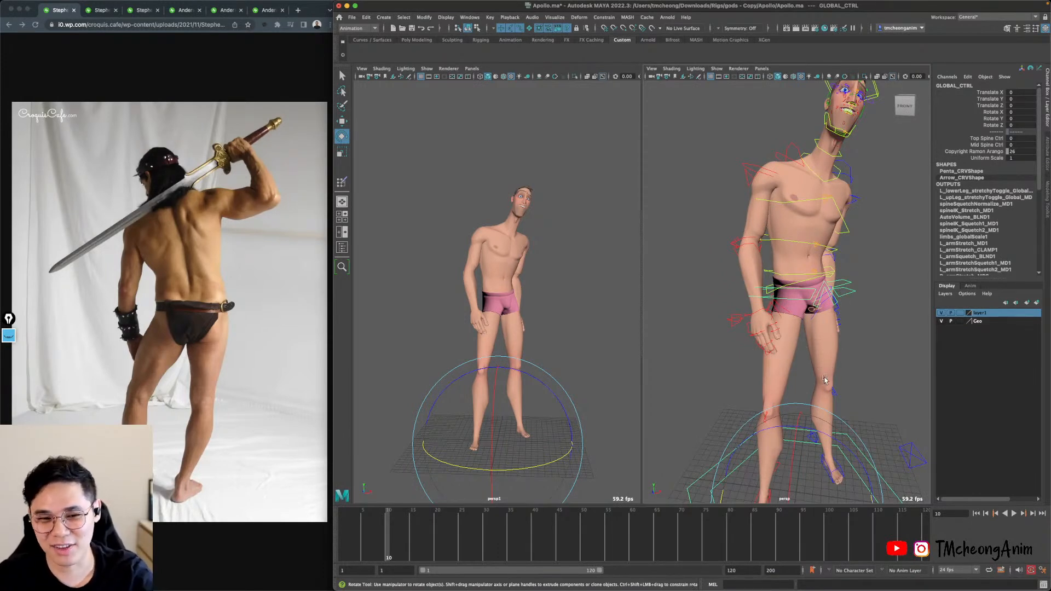
Try rotating BODY_CTRL about the vertical axis to turn the torso over the planted feet.
alt+drag(840, 322, 904, 291)
click(819, 275)
click(819, 288)
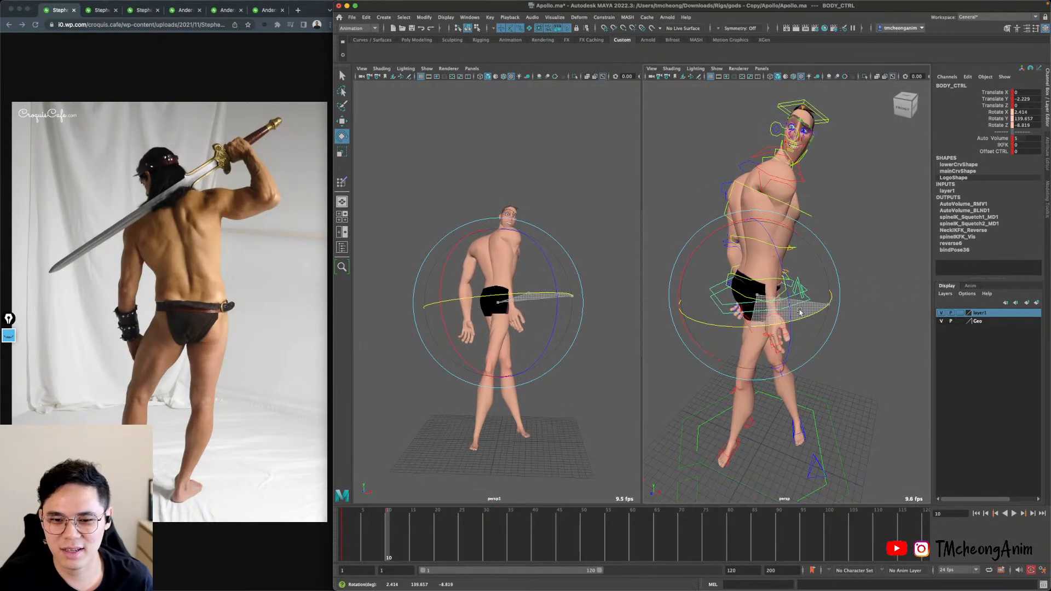
alt+drag(766, 265, 575, 257)
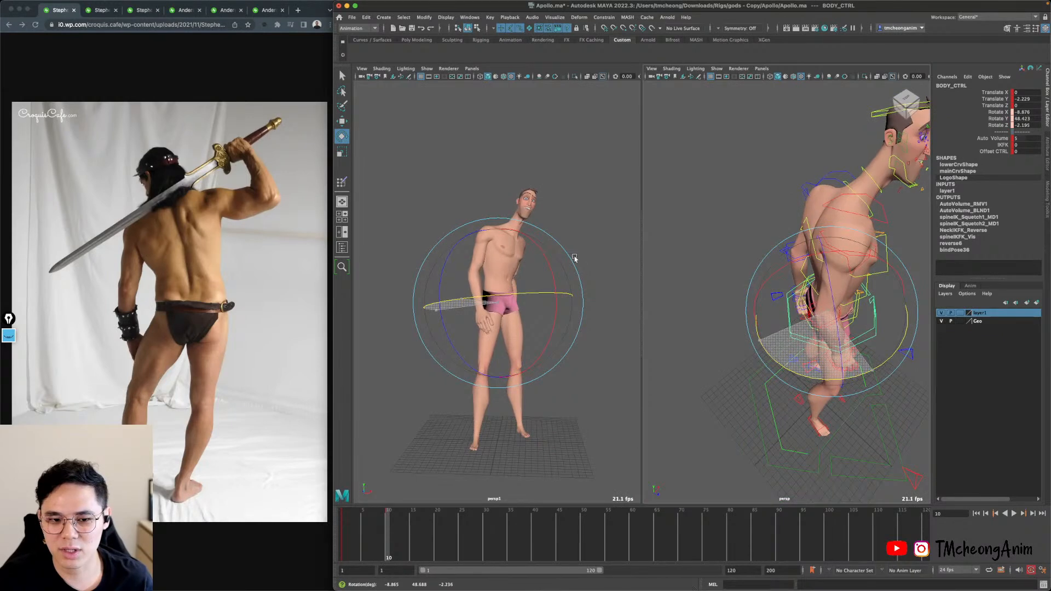
alt+drag(820, 290, 733, 229)
Try rotating the upper spine control spineFK3_CTRL and undo the change.
key(q)
click(768, 225)
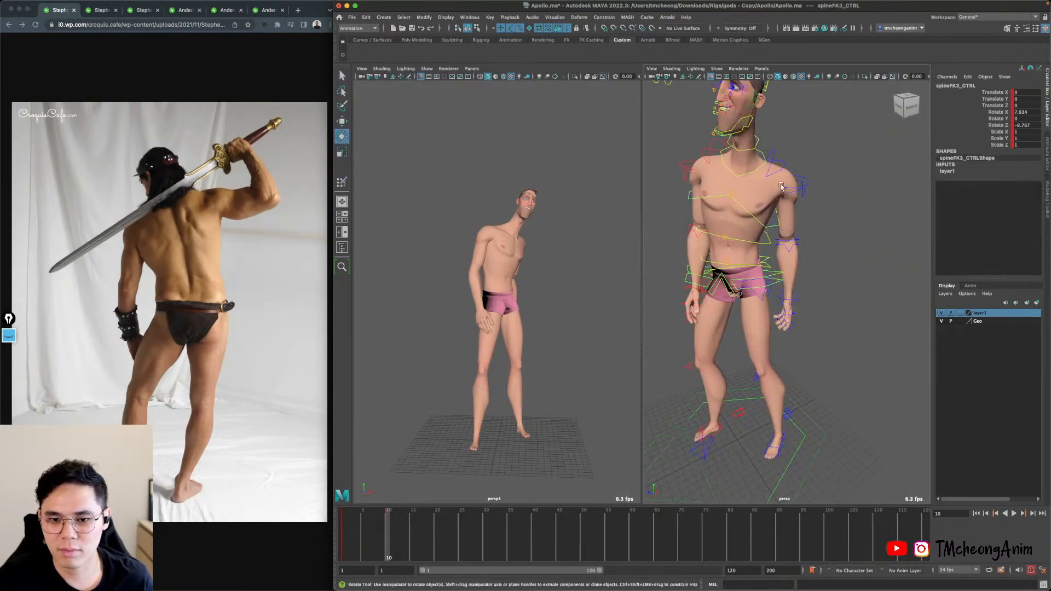
key(e)
drag(762, 92, 804, 257)
key(ctrl+z)
Reselect BODY_CTRL and rotate it about the vertical axis until the body faces away from the camera.
alt+drag(749, 296, 840, 358)
key(q)
click(814, 309)
key(e)
alt+drag(814, 314, 834, 279)
alt+drag(835, 279, 777, 222)
drag(762, 301, 839, 288)
alt+drag(839, 282, 799, 238)
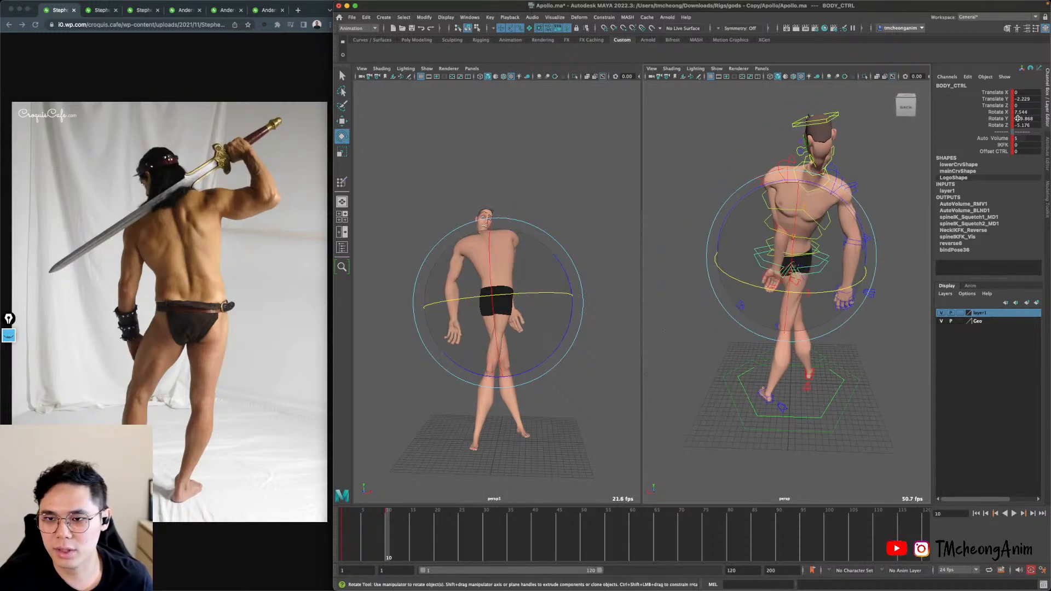
Set BODY_CTRL's Rotate X and Rotate Z to 0 and its Rotate Y to 180.
click(1034, 112)
text(8)
key(Return)
click(601, 190)
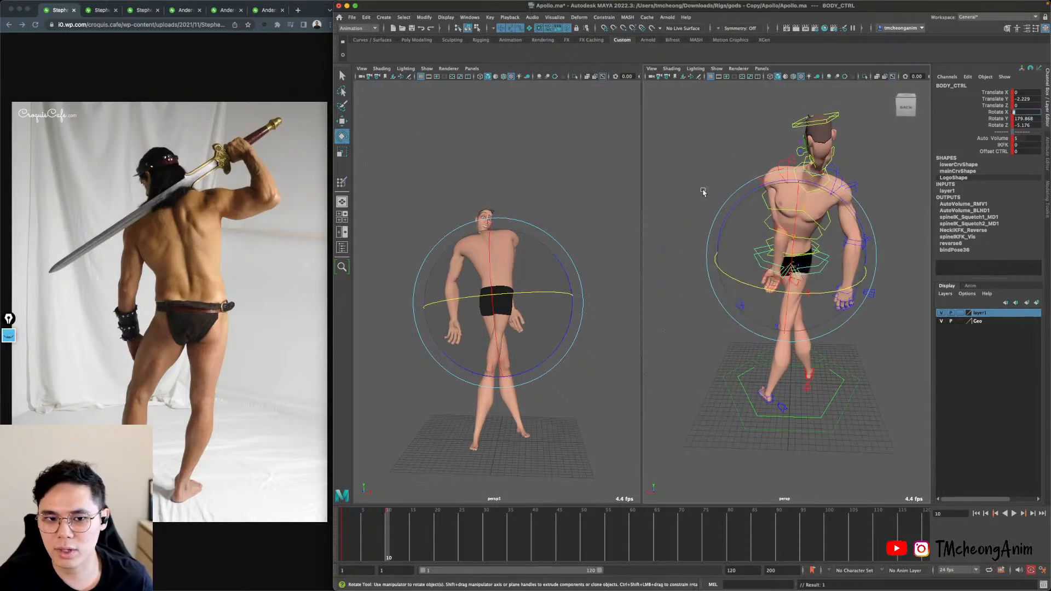
double_click(1032, 125)
text(0)
key(Return)
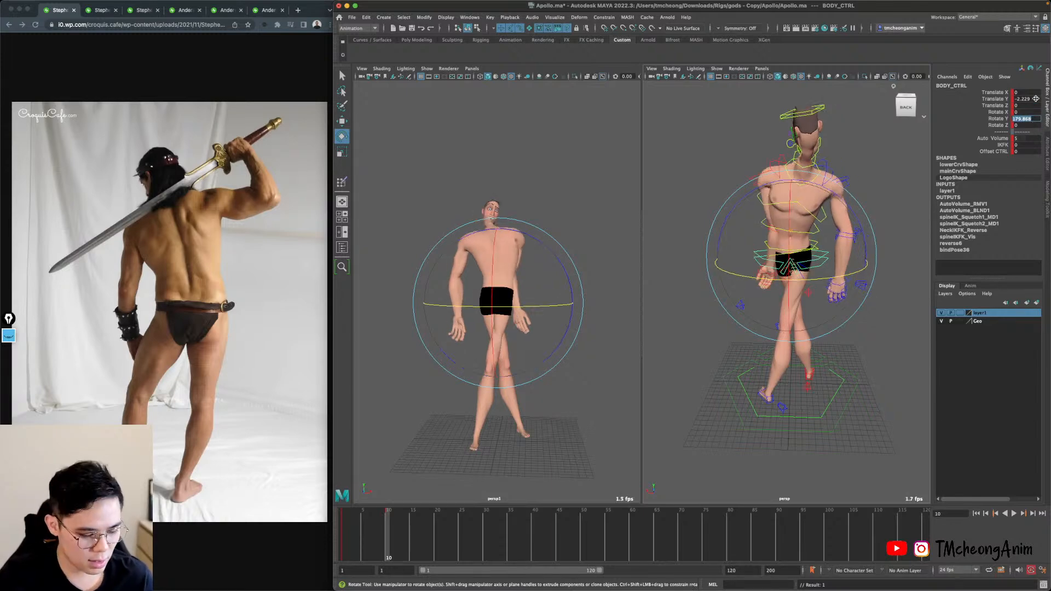
text(180)
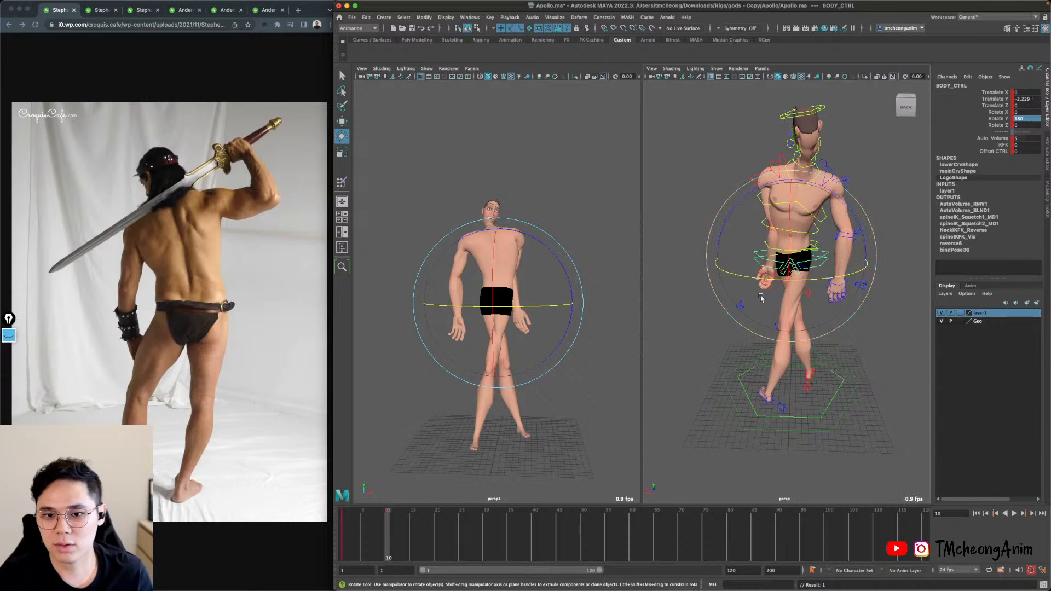
Try tilting the head with head_CTRL about its Z axis and undo the change.
alt+drag(854, 295, 838, 188)
scroll(870, 296, up, 5)
click(860, 203)
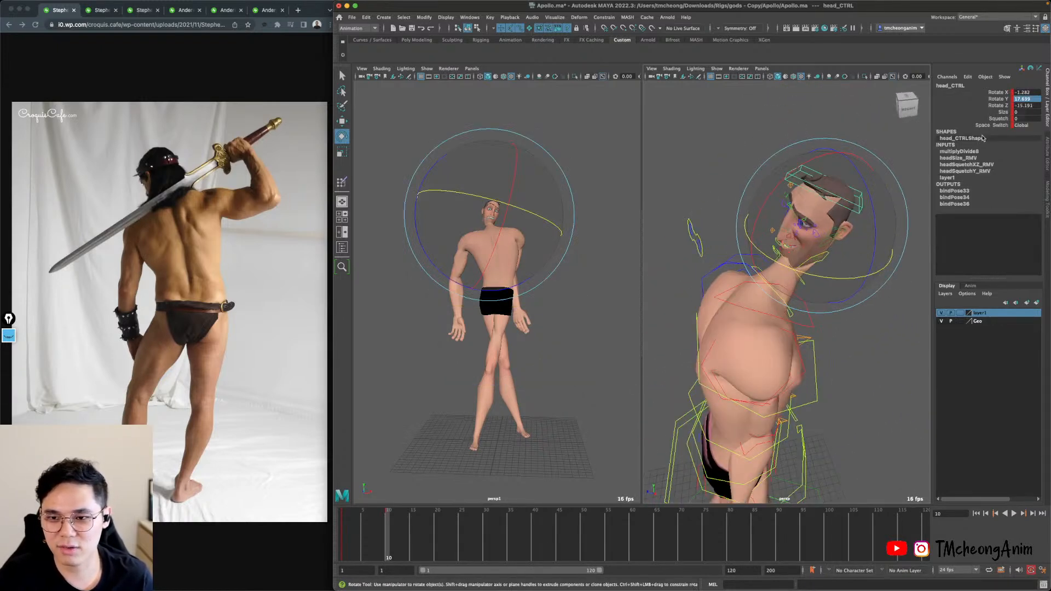
click(1003, 100)
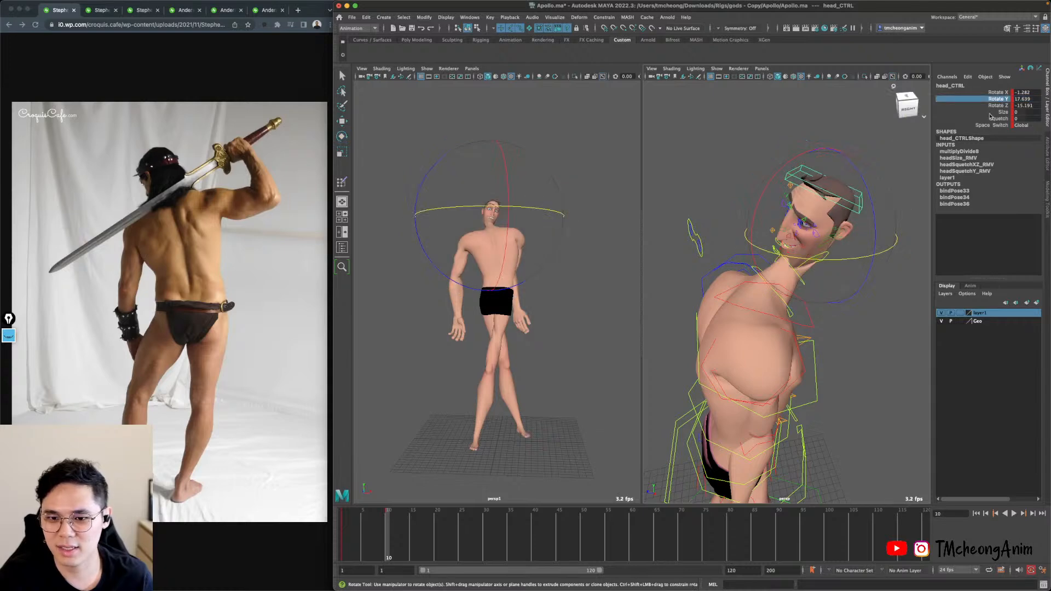
drag(829, 149, 839, 109)
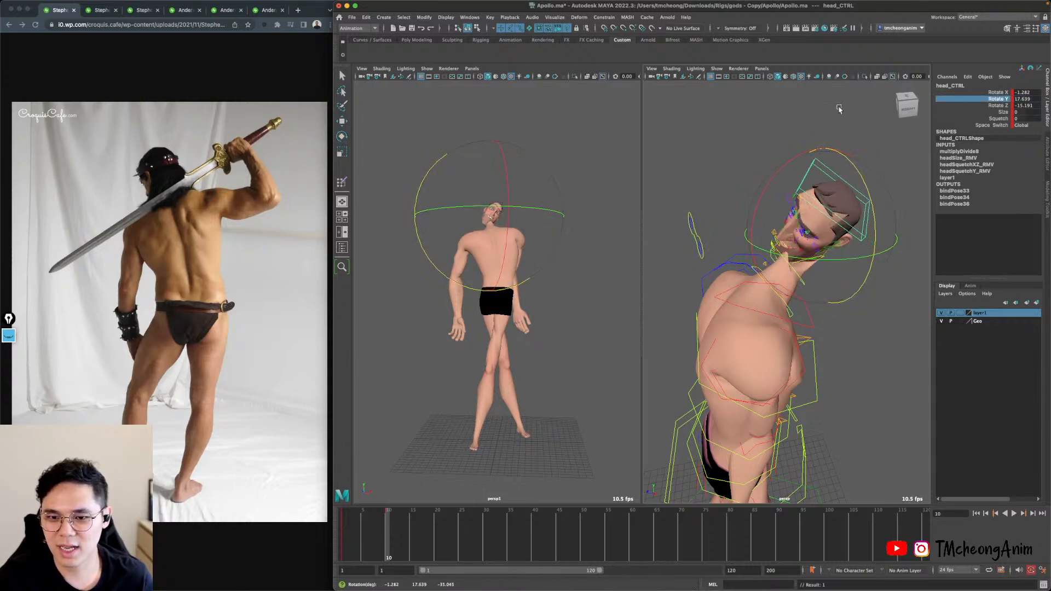
drag(906, 104, 897, 107)
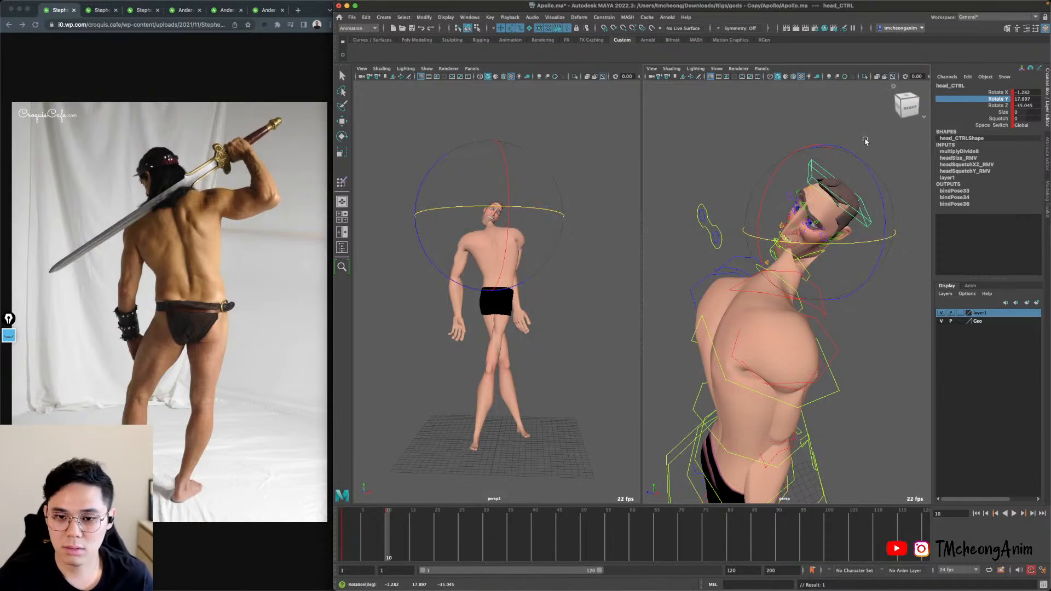
key(ctrl+z)
key(ctrl+z)
key(ctrl+z)
key(ctrl+z)
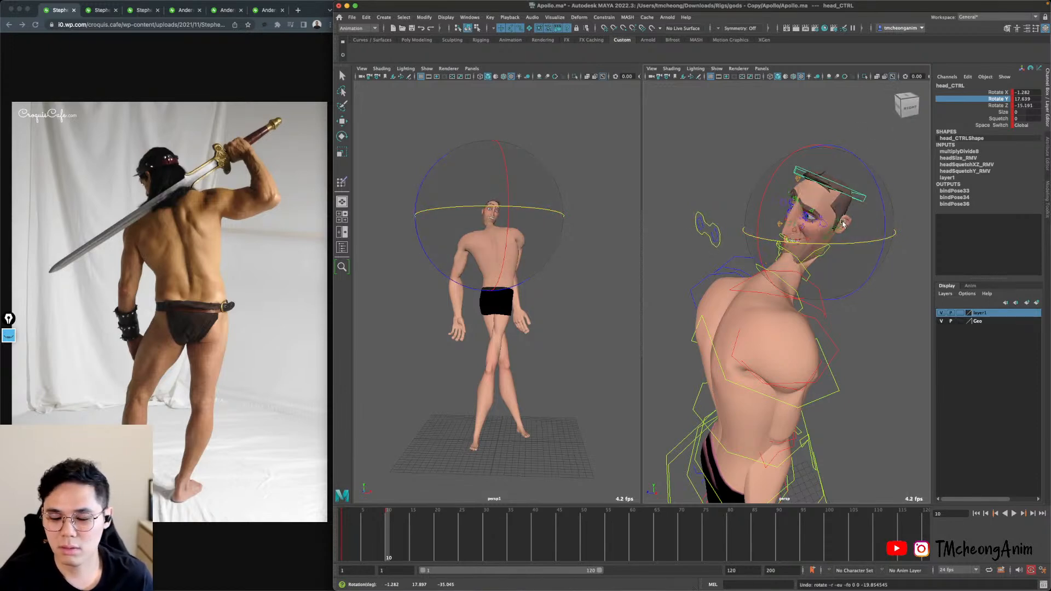
Turn the head to face the body's new direction by setting head_CTRL's Rotate Y to 180.
click(859, 193)
drag(870, 241, 903, 236)
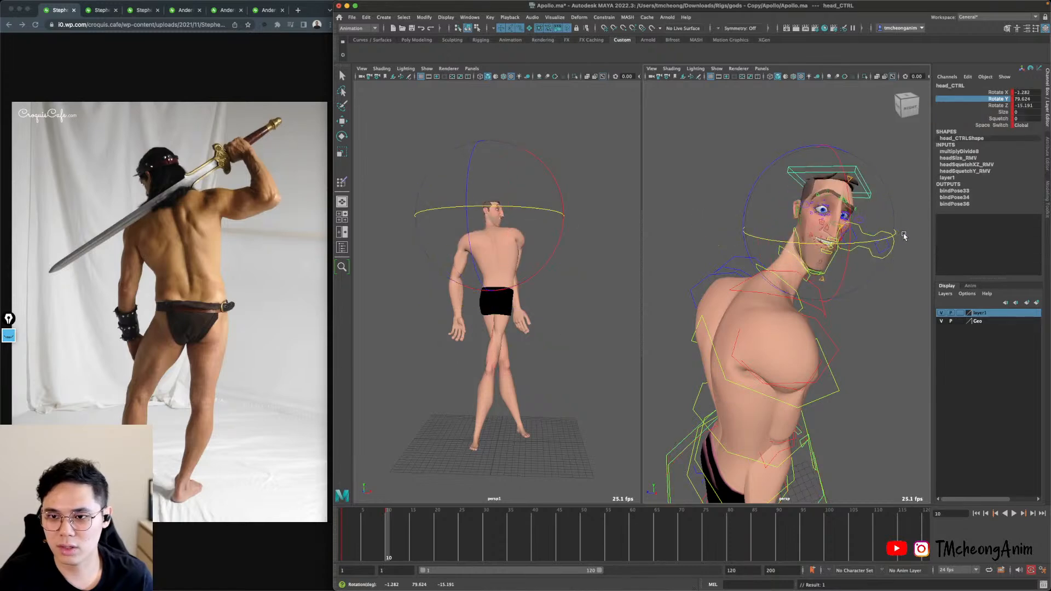
double_click(1026, 98)
text(0)
key(Return)
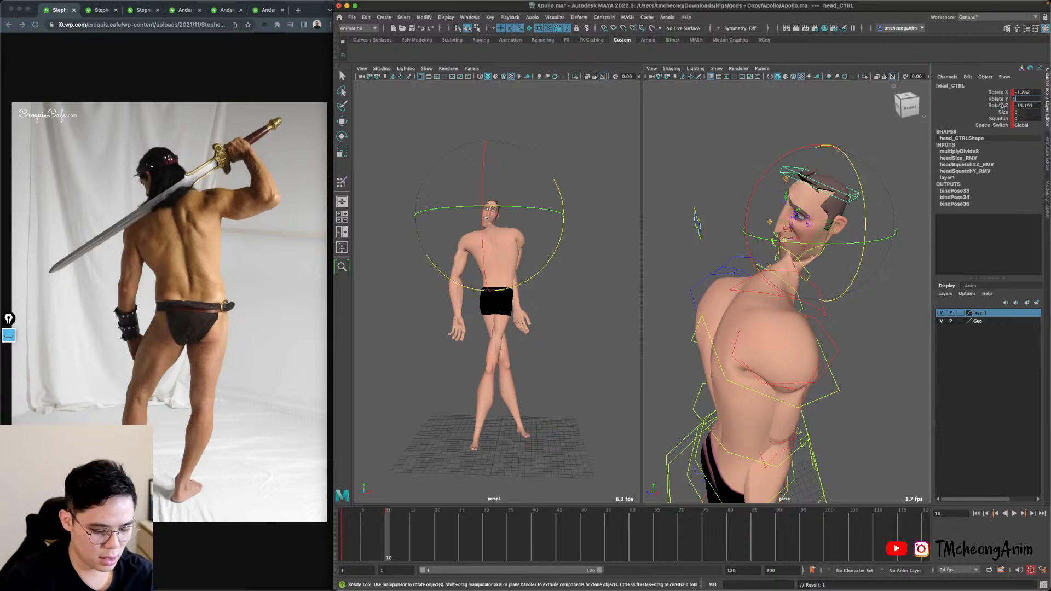
text(180)
key(Return)
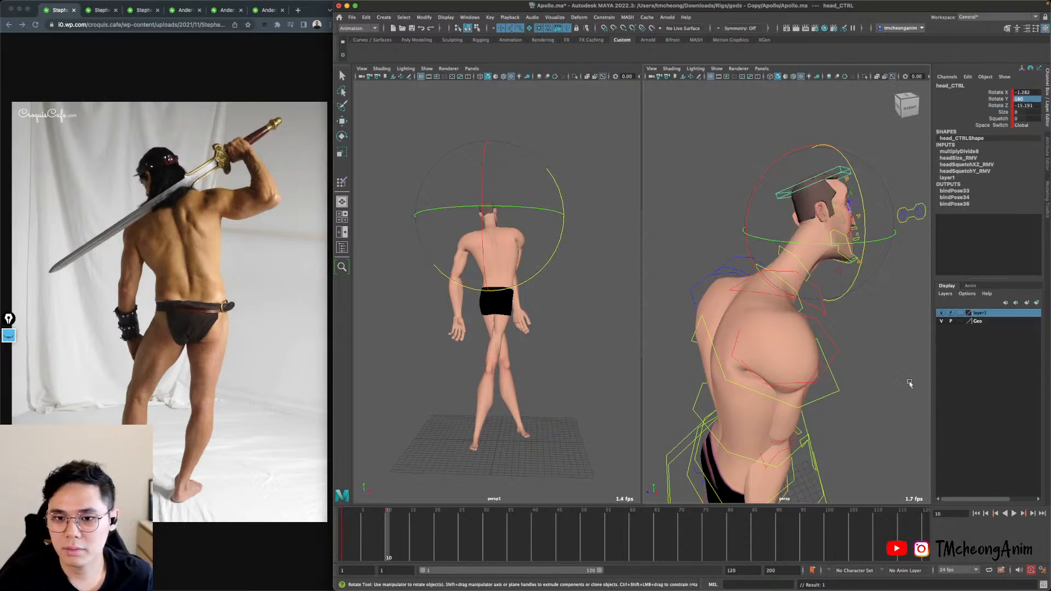
Rotate the upper-arm controls R_armFK1_CTRL and L_armFK1_CTRL so both arms hang naturally beside the turned torso.
alt+drag(909, 384, 760, 416)
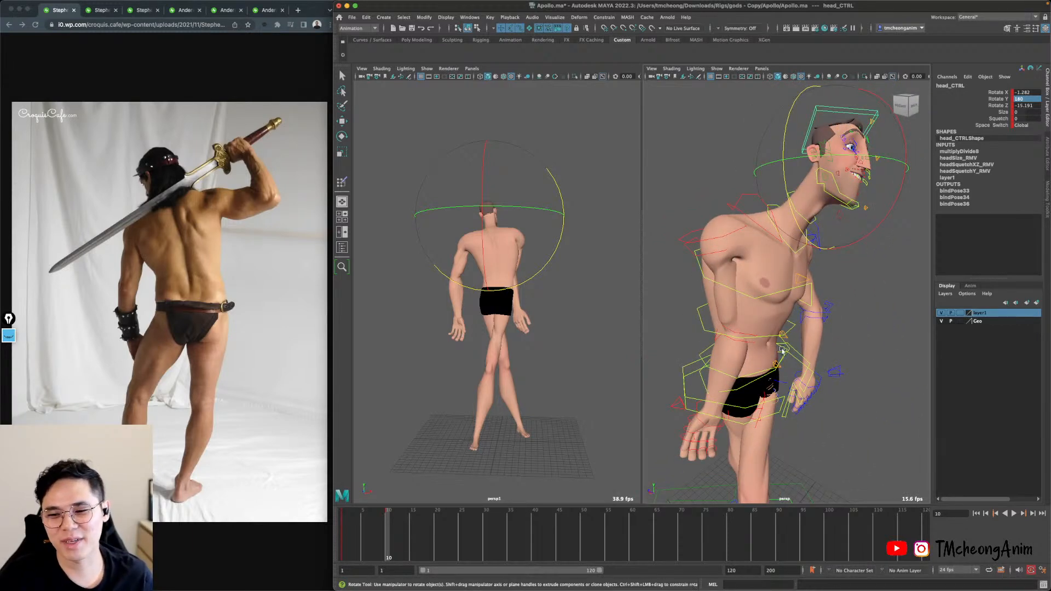
alt+drag(783, 350, 772, 288)
click(749, 216)
alt+drag(748, 216, 783, 216)
alt+drag(783, 216, 777, 172)
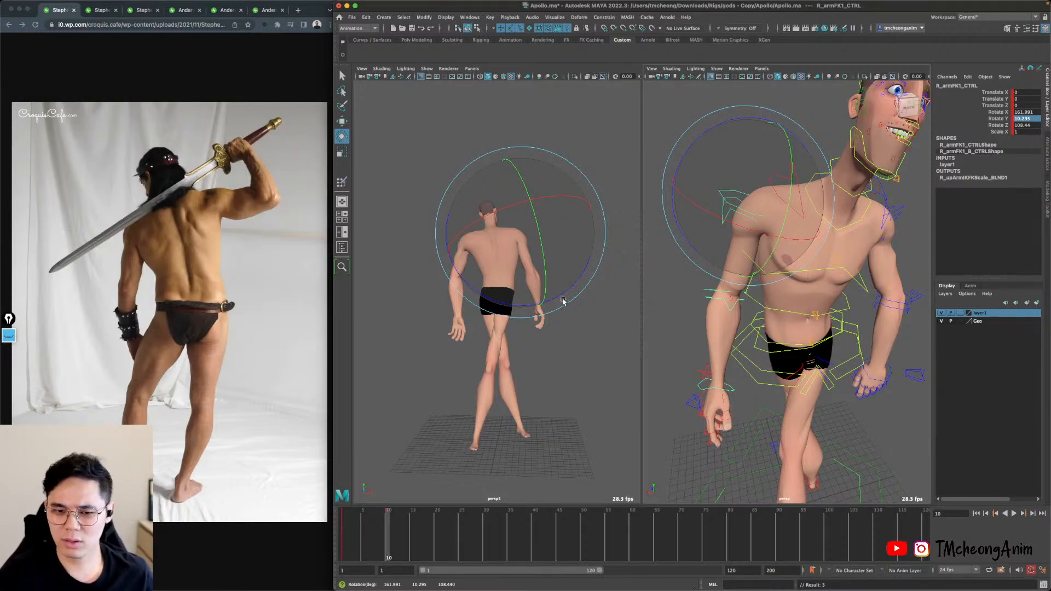
alt+drag(756, 252, 788, 235)
alt+drag(788, 236, 754, 252)
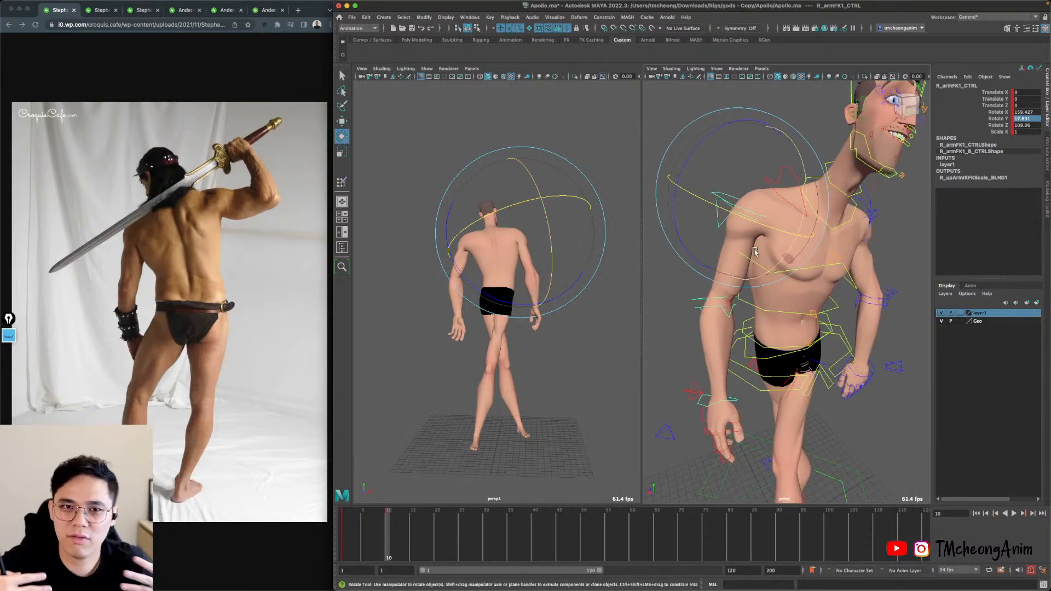
alt+drag(648, 311, 788, 316)
click(857, 262)
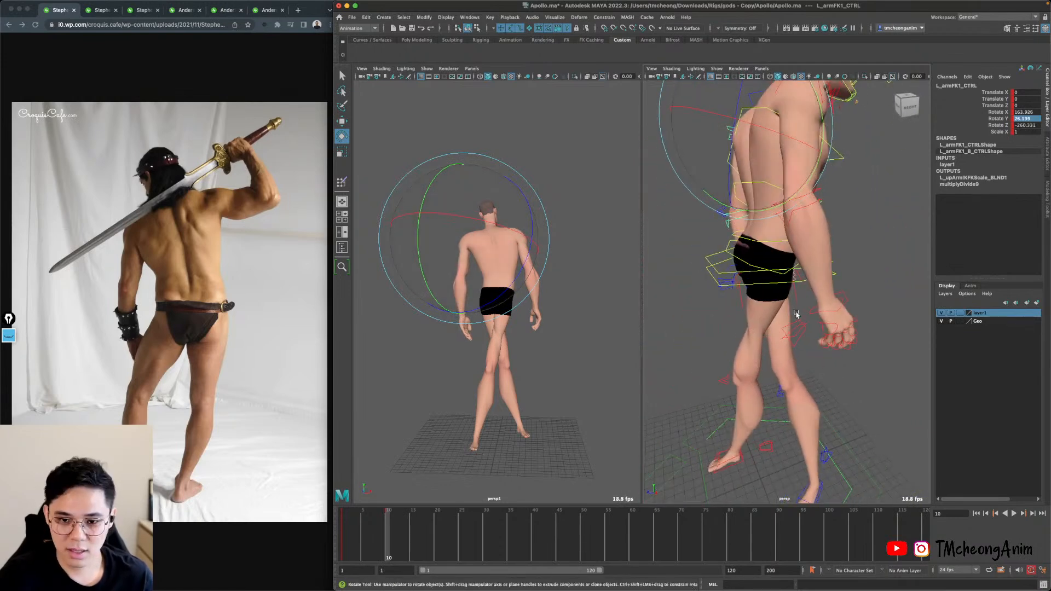
Turn on textured shading and compare how the shorts display at frame 1 and frame 10.
key(5)
key(6)
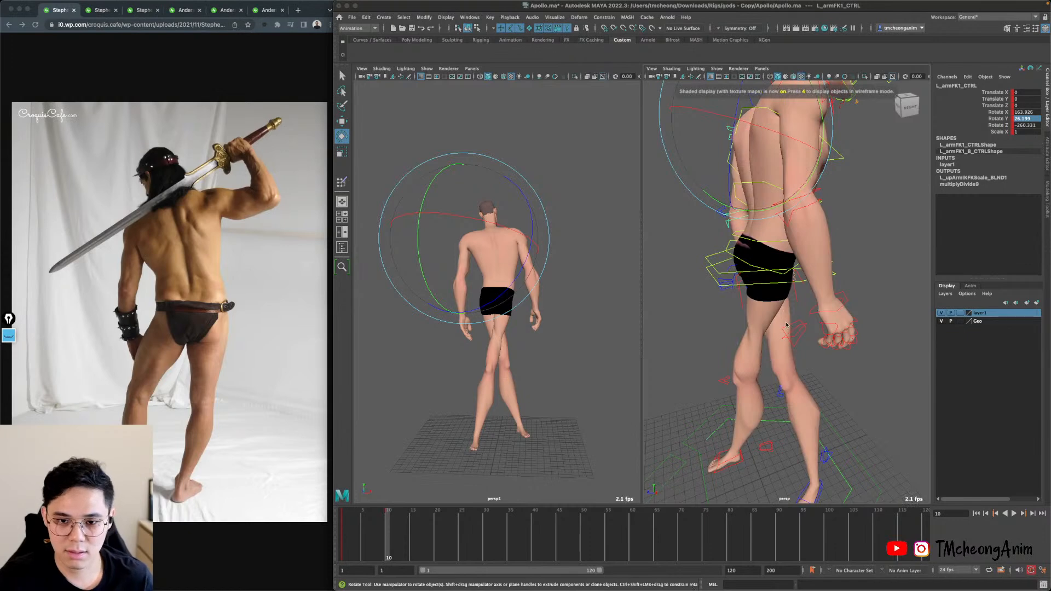
alt+drag(788, 327, 778, 321)
key(comma)
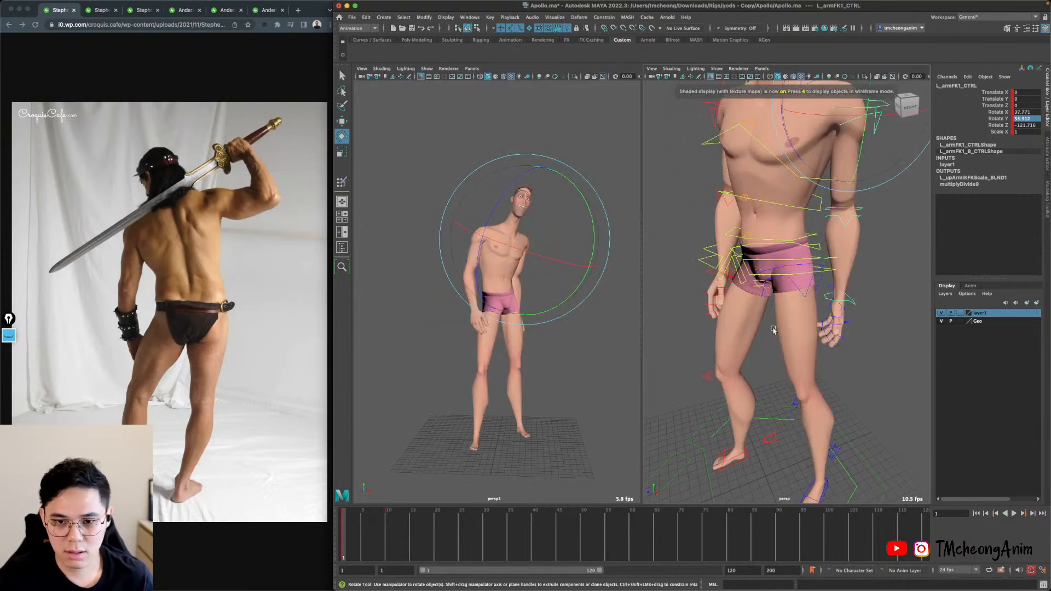
key(period)
key(comma)
alt+right_drag(799, 297, 816, 352)
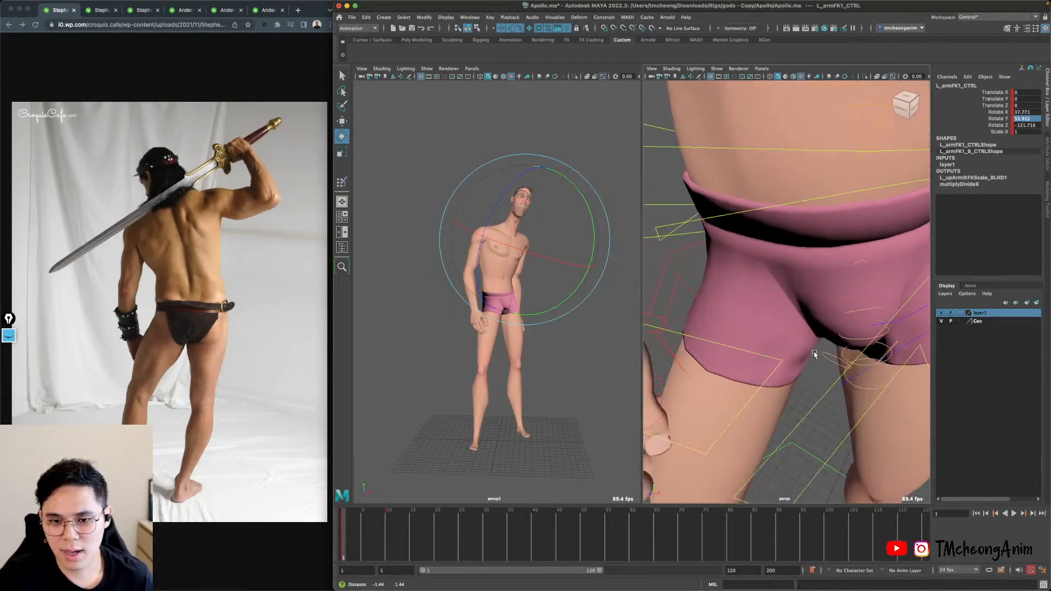
alt+drag(816, 352, 748, 339)
Select the shorts mesh ApolloPants_Geo at frame 1 and select all of its faces.
click(700, 287)
alt+right_drag(771, 332, 703, 323)
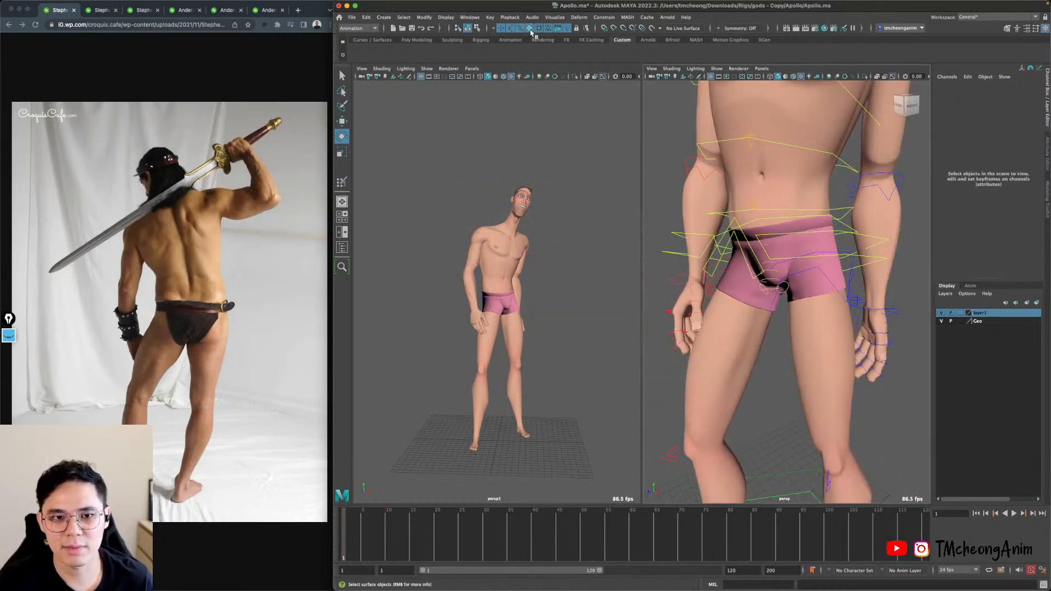
click(756, 302)
alt+drag(753, 300, 772, 298)
right_click(767, 290)
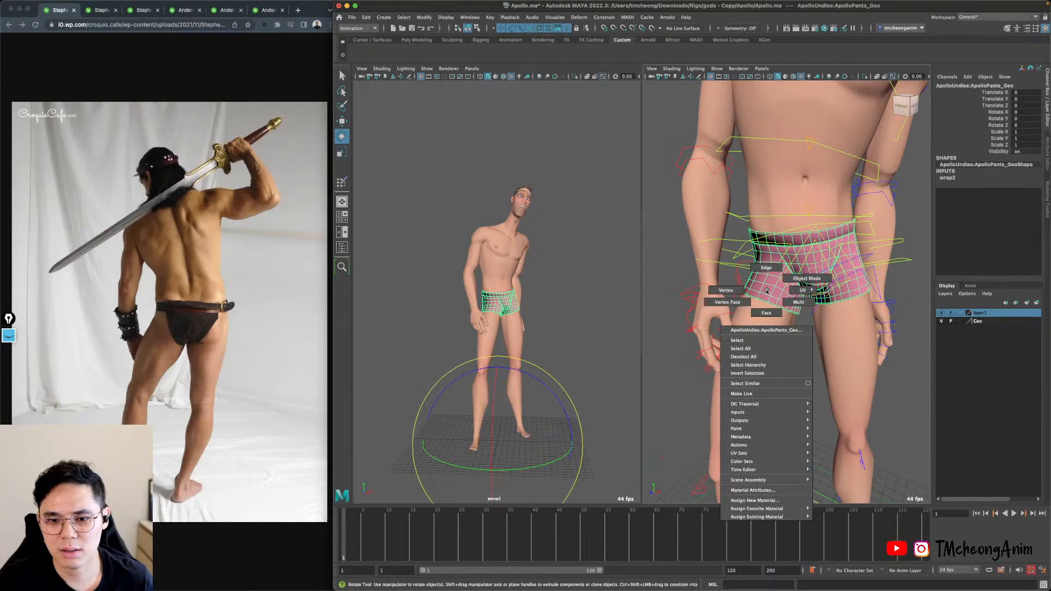
right_drag(766, 309, 766, 311)
double_click(781, 303)
alt+drag(783, 303, 776, 310)
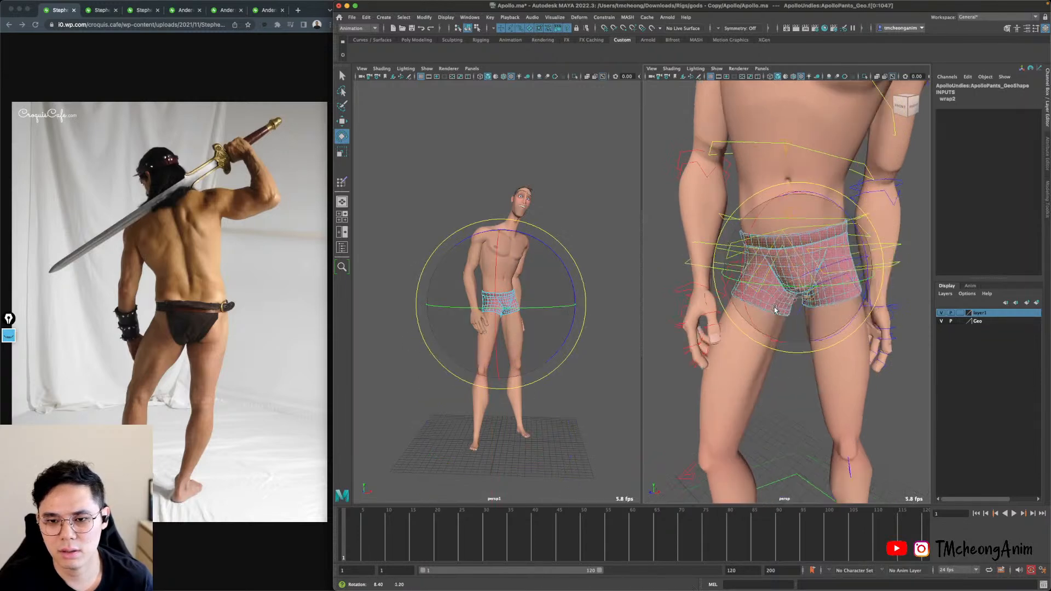
click(467, 19)
mouse_move(428, 22)
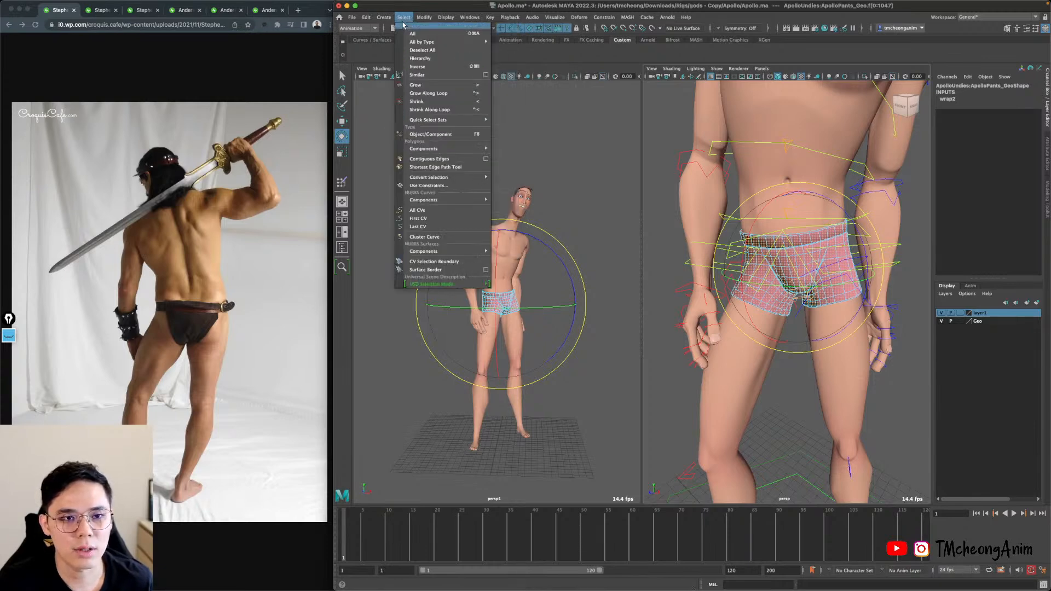
mouse_move(366, 19)
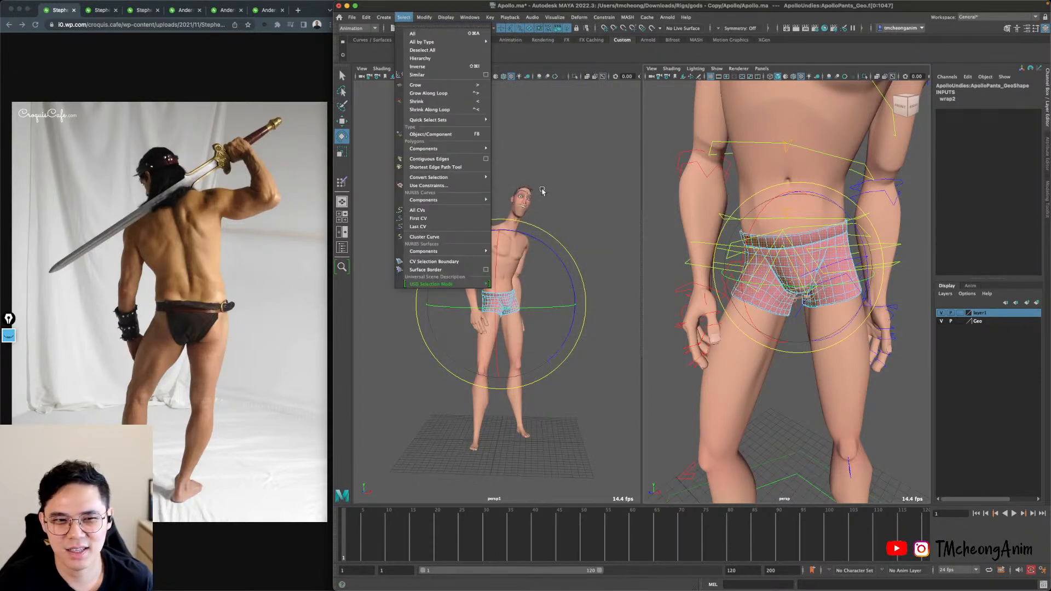
Try Reverse Propagate on the face normals of the shorts and undo it.
shift+right_click(809, 255)
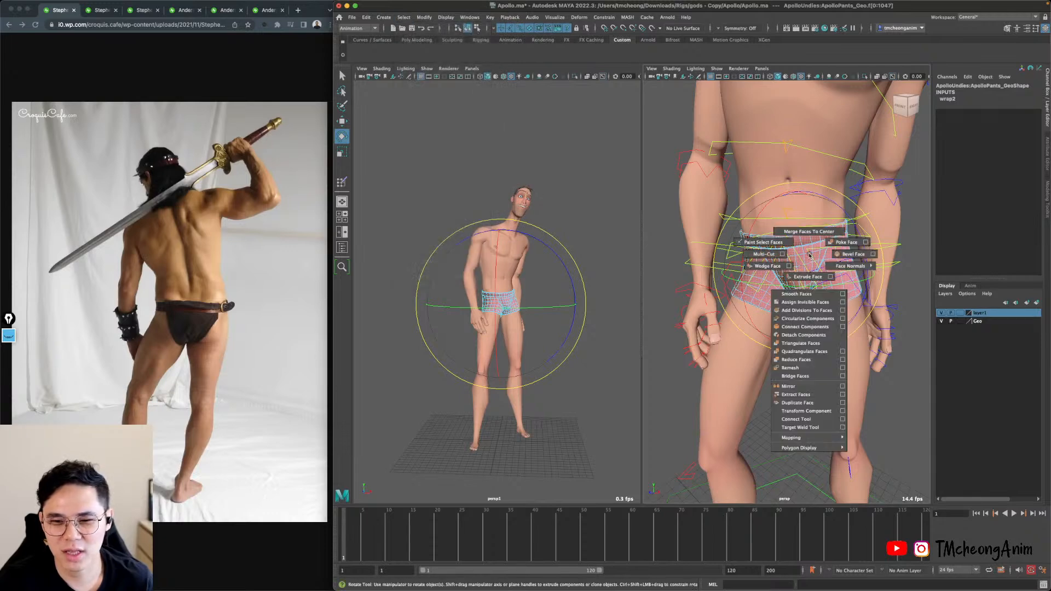
shift+right_drag(809, 255, 880, 267)
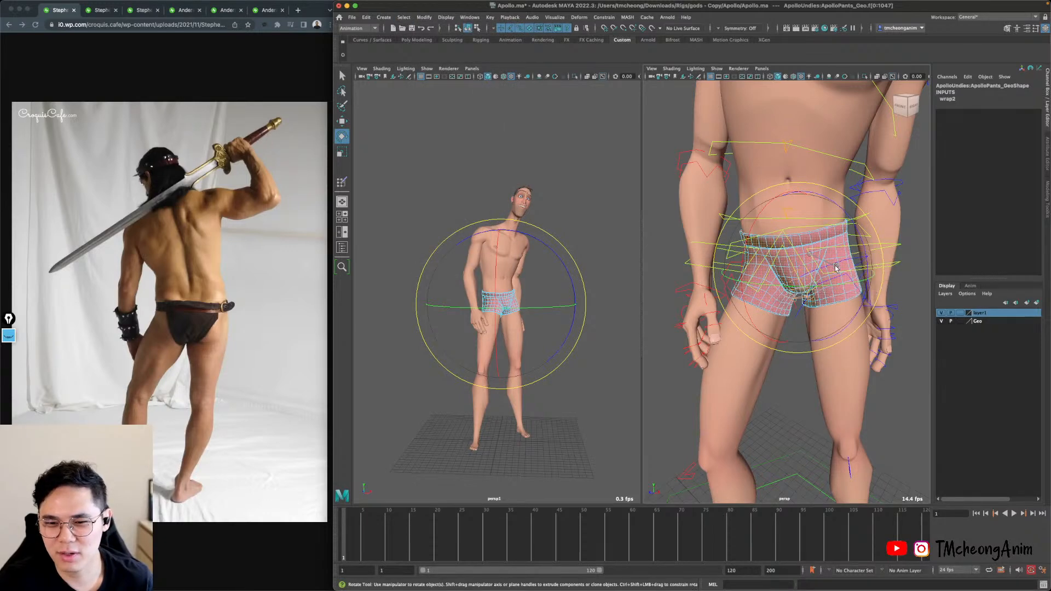
key(ctrl+z)
alt+drag(811, 409, 812, 281)
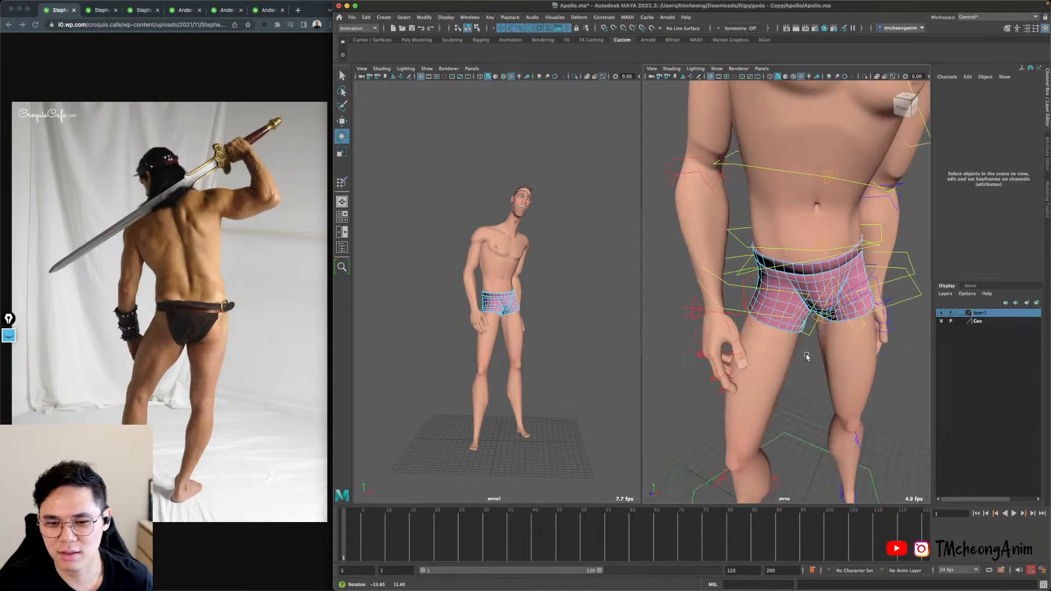
shift+right_drag(812, 281, 862, 284)
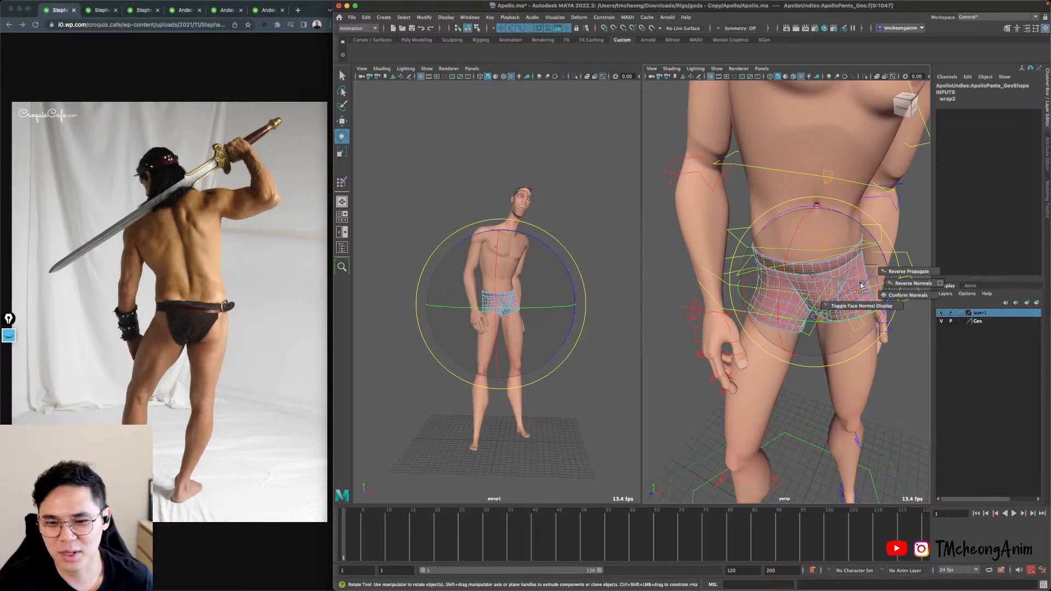
mouse_move(861, 285)
shift+right_down()
mouse_move(811, 276)
mouse_move(815, 446)
mouse_move(803, 325)
mouse_move(805, 339)
mouse_move(849, 274)
mouse_move(846, 262)
mouse_move(768, 250)
mouse_move(811, 241)
mouse_move(772, 276)
mouse_move(797, 315)
mouse_move(795, 302)
mouse_move(865, 293)
mouse_move(905, 270)
shift+right_up()
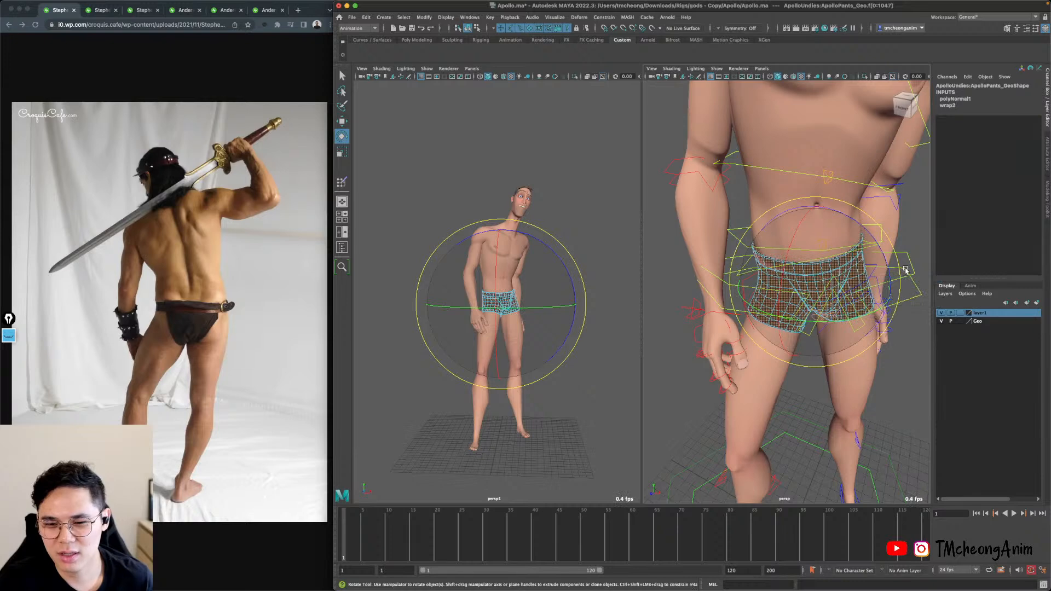
key(ctrl+z)
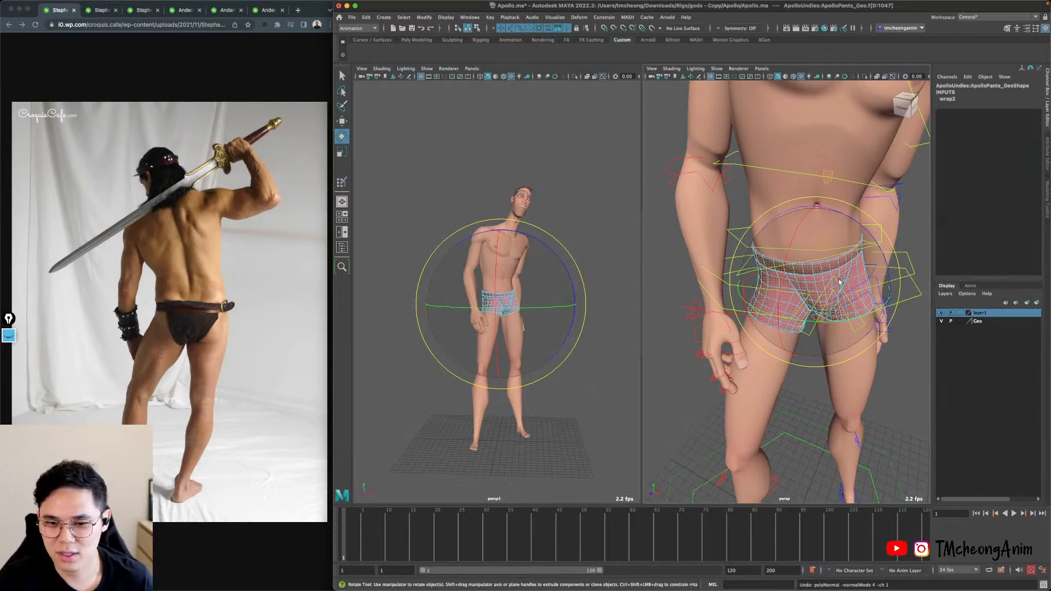
Apply a Face Normals operation to all faces of the shorts, return to object selection and deselect the mesh.
shift+right_drag(840, 281, 888, 293)
click(904, 415)
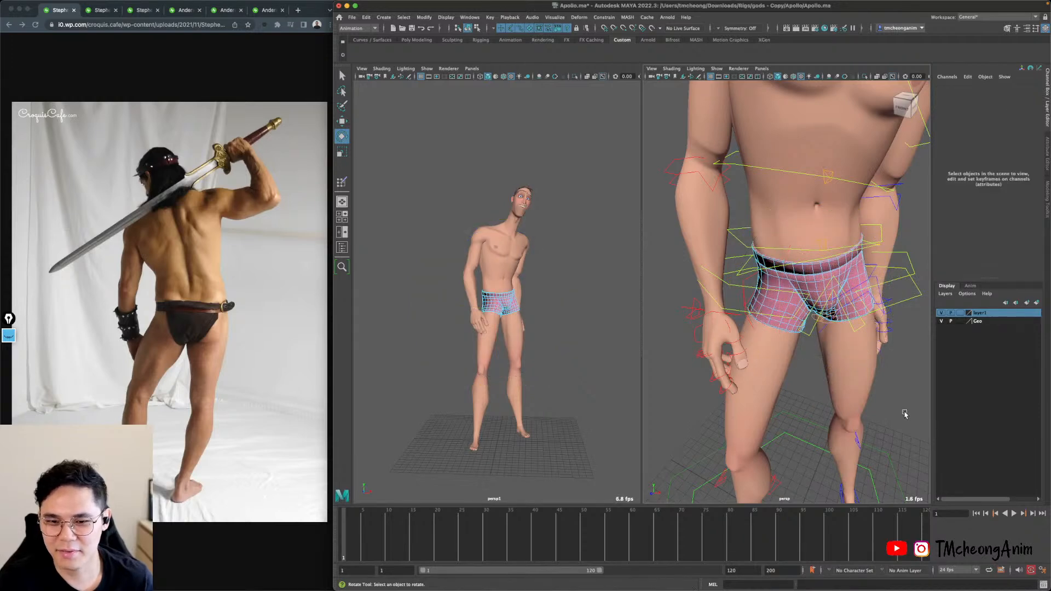
key(F8)
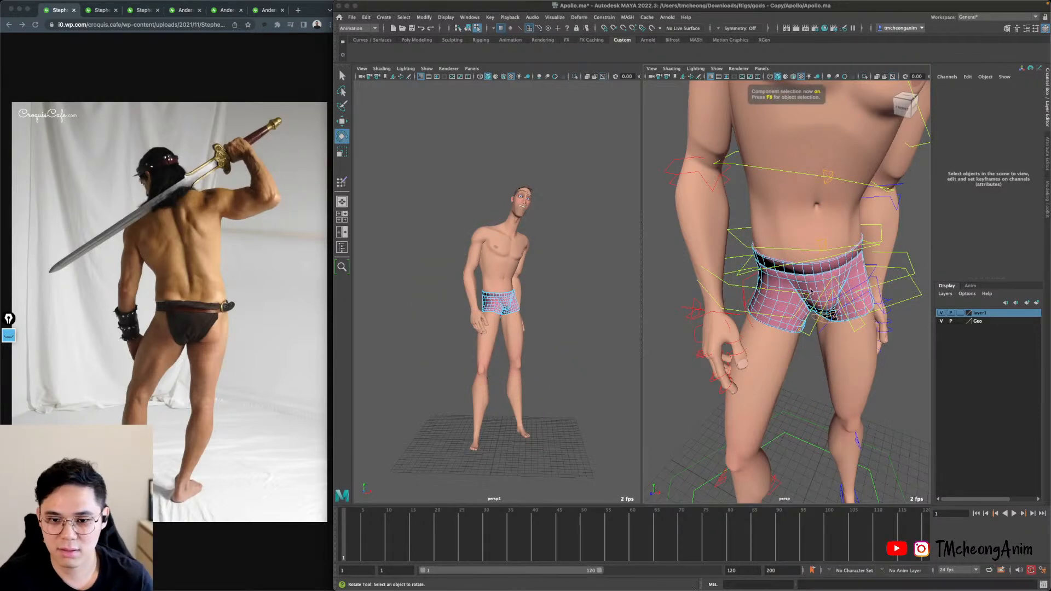
key(F8)
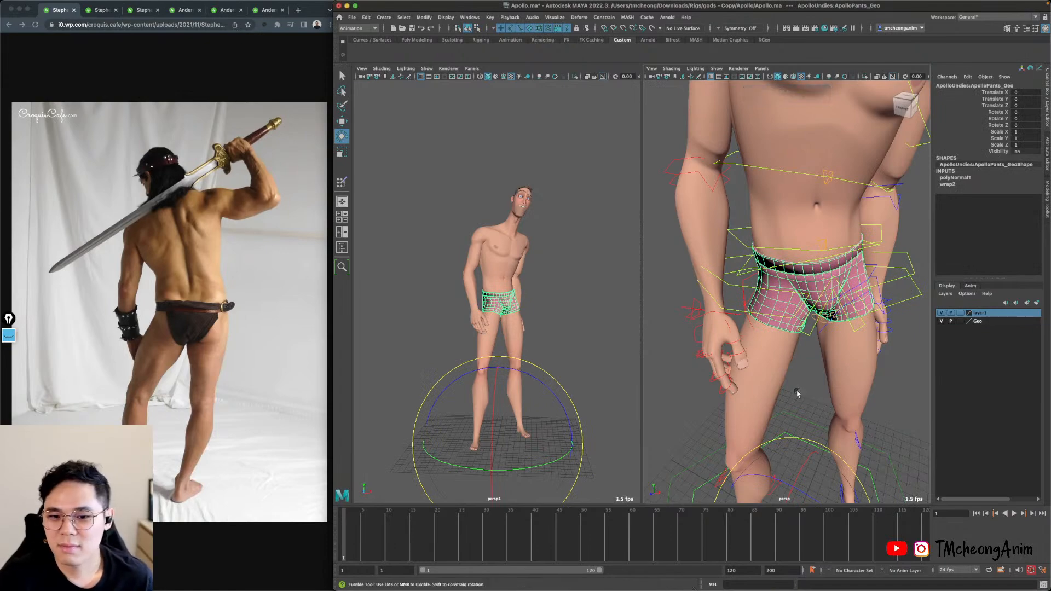
alt+drag(802, 386, 860, 253)
click(885, 284)
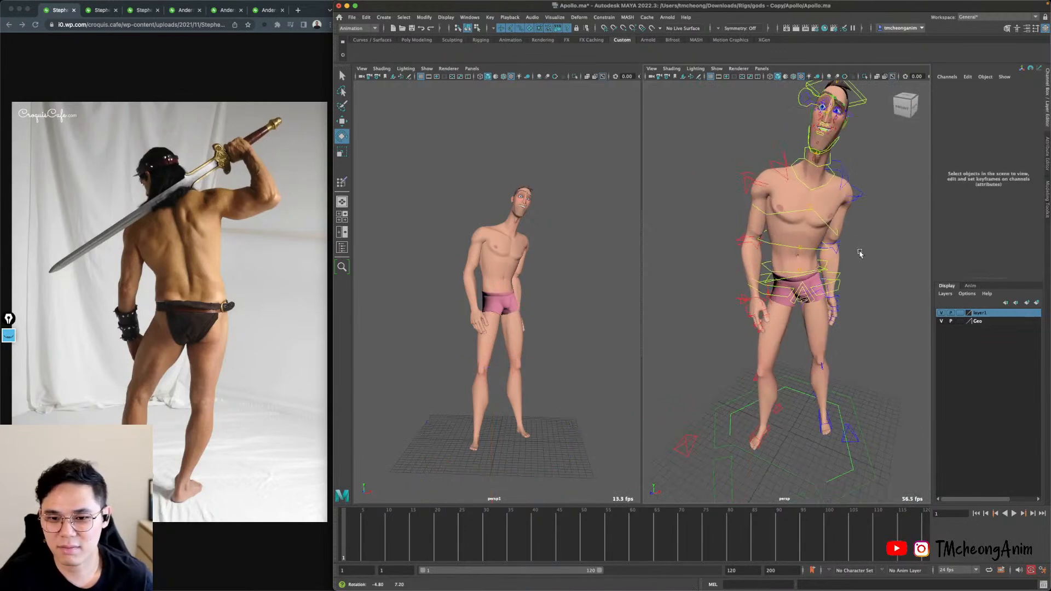
Go to frame 10 and select all faces of the shorts mesh ApolloPants_Geo.
click(826, 224)
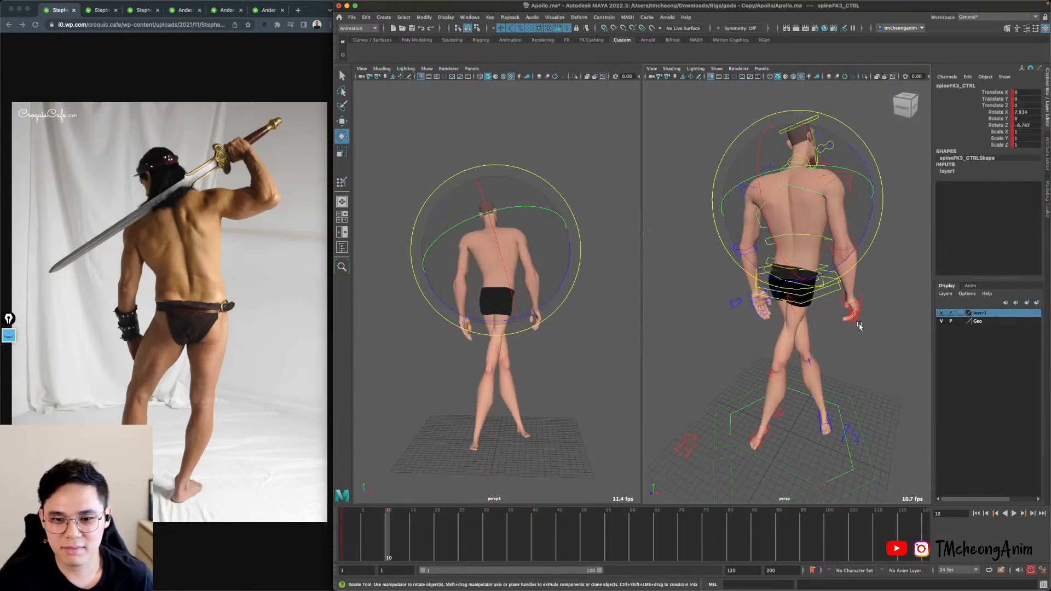
alt+drag(859, 326, 821, 342)
scroll(815, 350, up, 10)
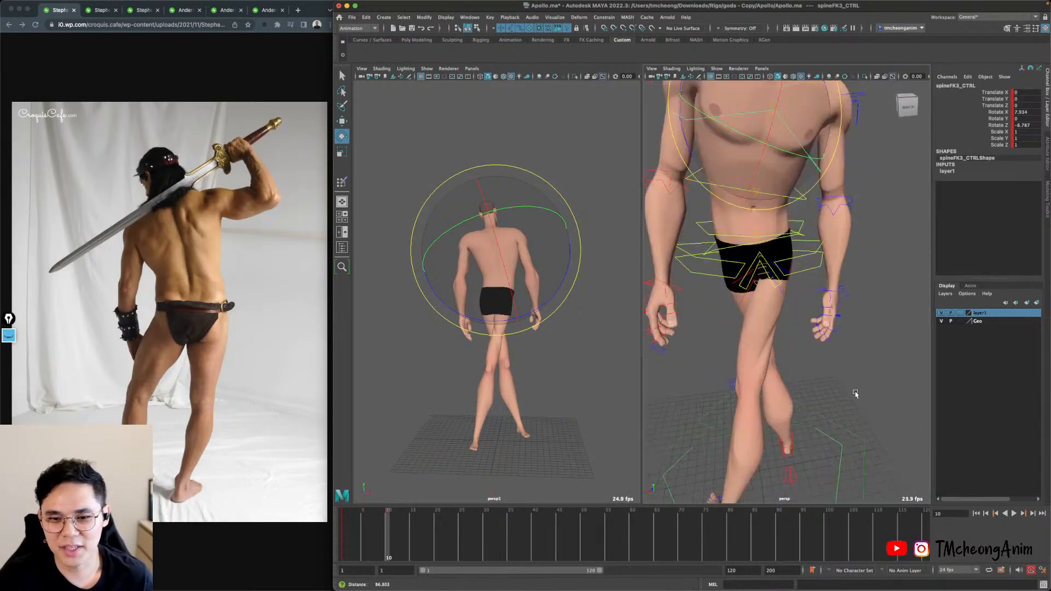
click(827, 264)
alt+drag(821, 258, 827, 266)
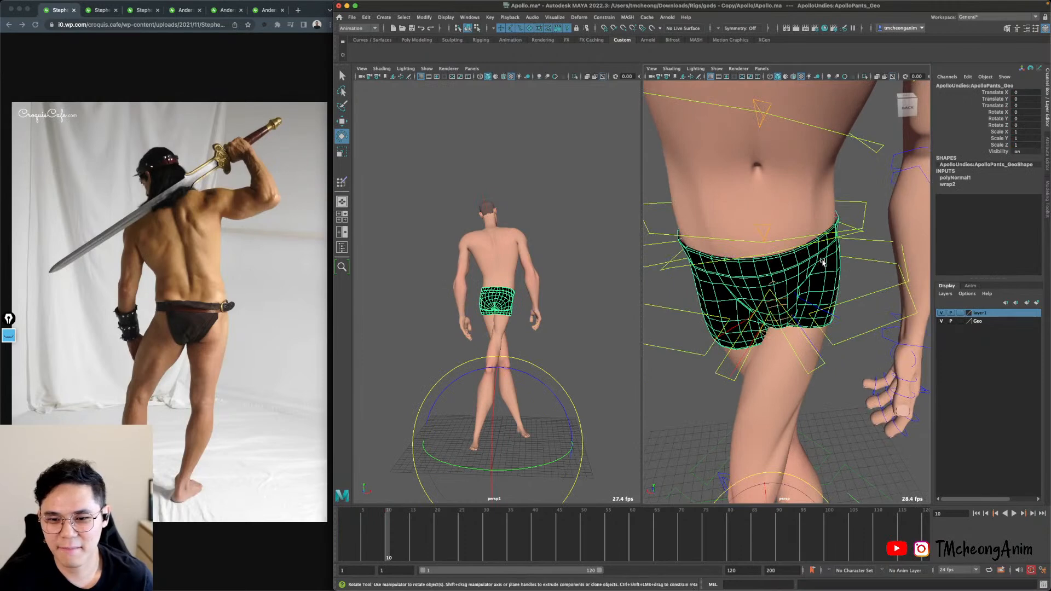
right_drag(829, 266, 830, 303)
alt+drag(858, 281, 818, 264)
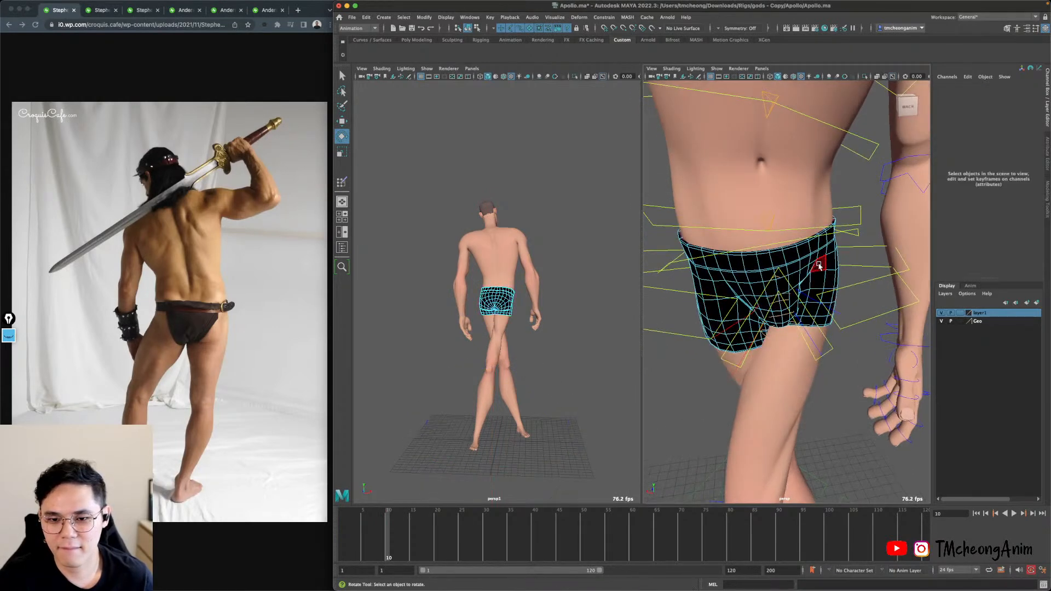
double_click(820, 266)
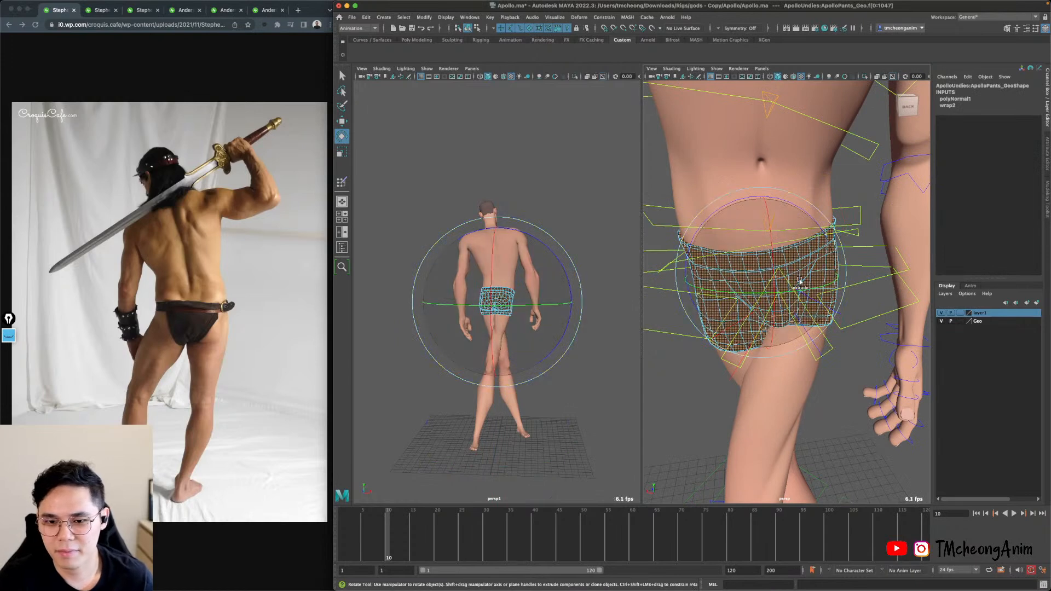
Try Conform Normals on all faces of the shorts and undo it.
shift+right_click(799, 271)
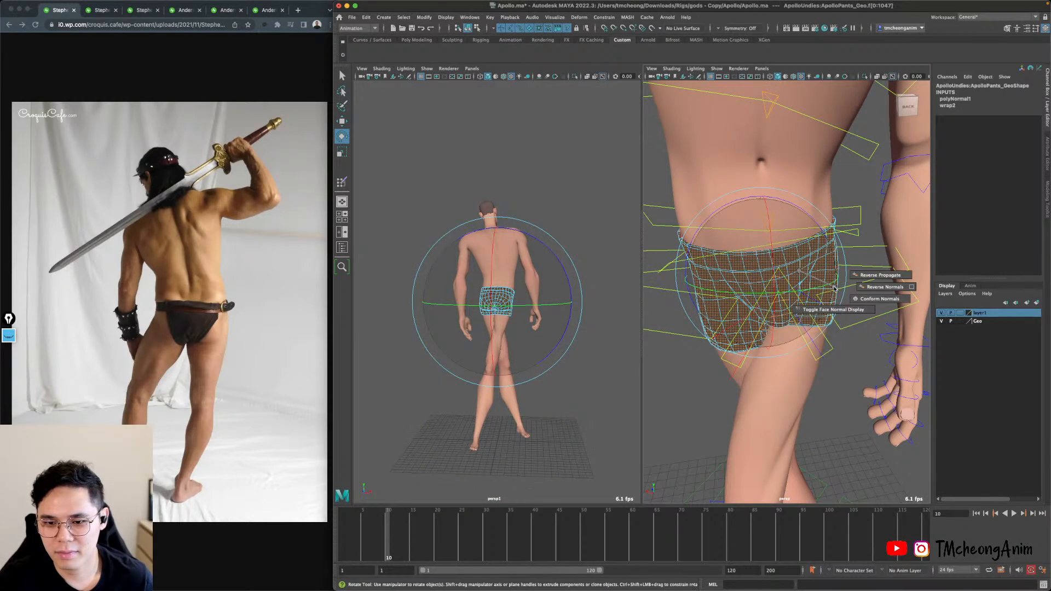
click(857, 288)
shift+right_click(826, 264)
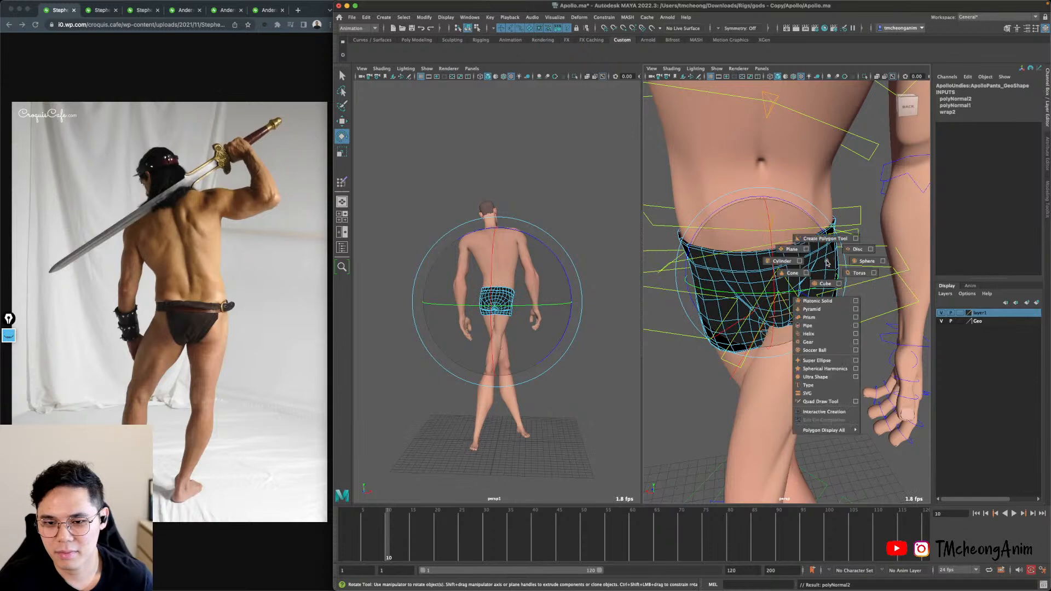
key(ctrl+z)
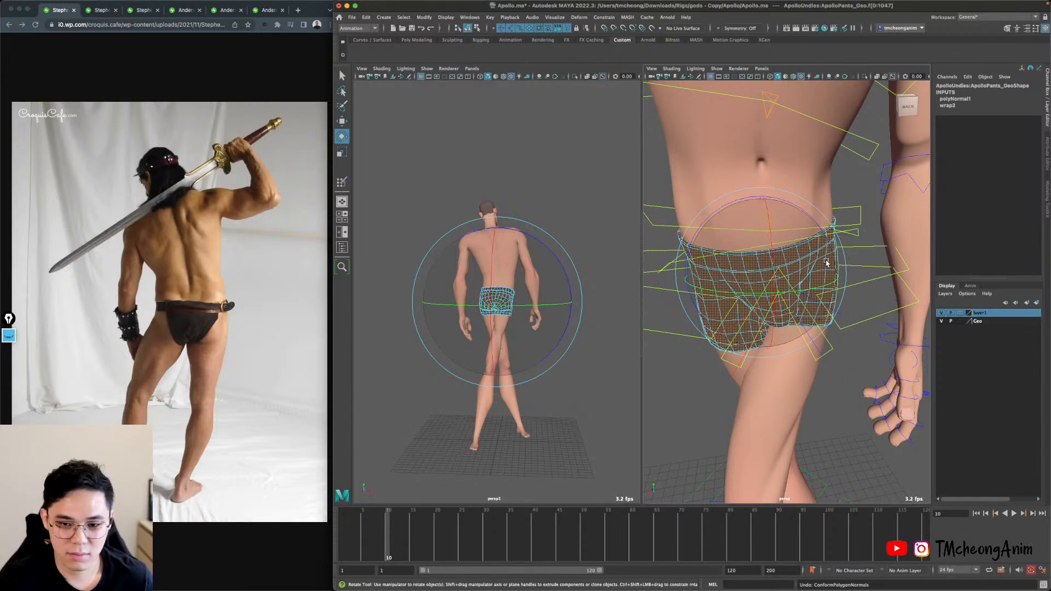
Reselect all faces of the shorts mesh and reverse their normals.
right_drag(826, 264, 880, 307)
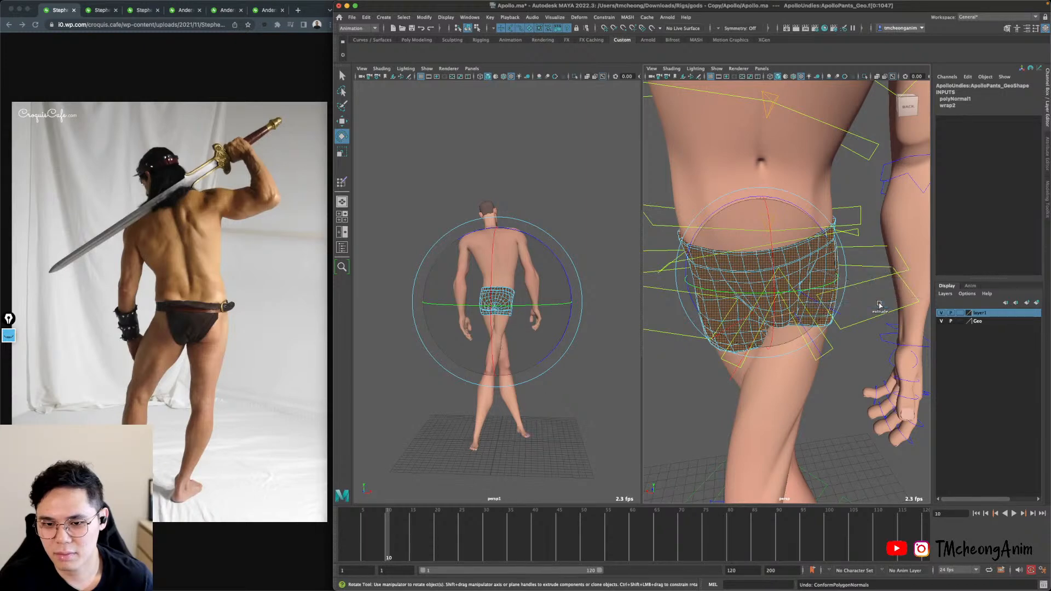
click(826, 271)
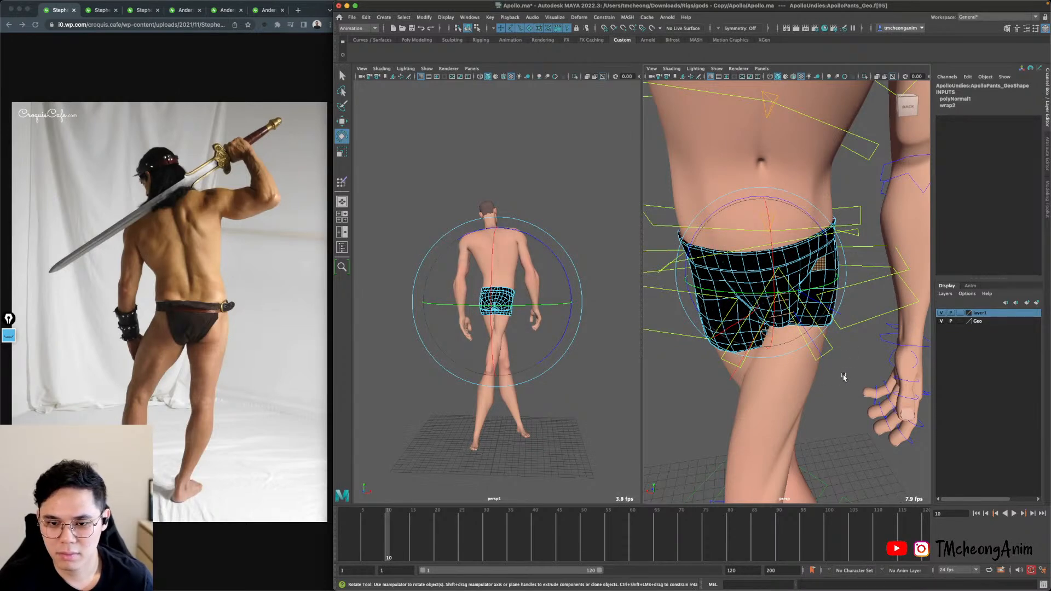
alt+drag(844, 377, 788, 279)
key(w)
double_click(721, 271)
shift+right_drag(806, 264, 849, 260)
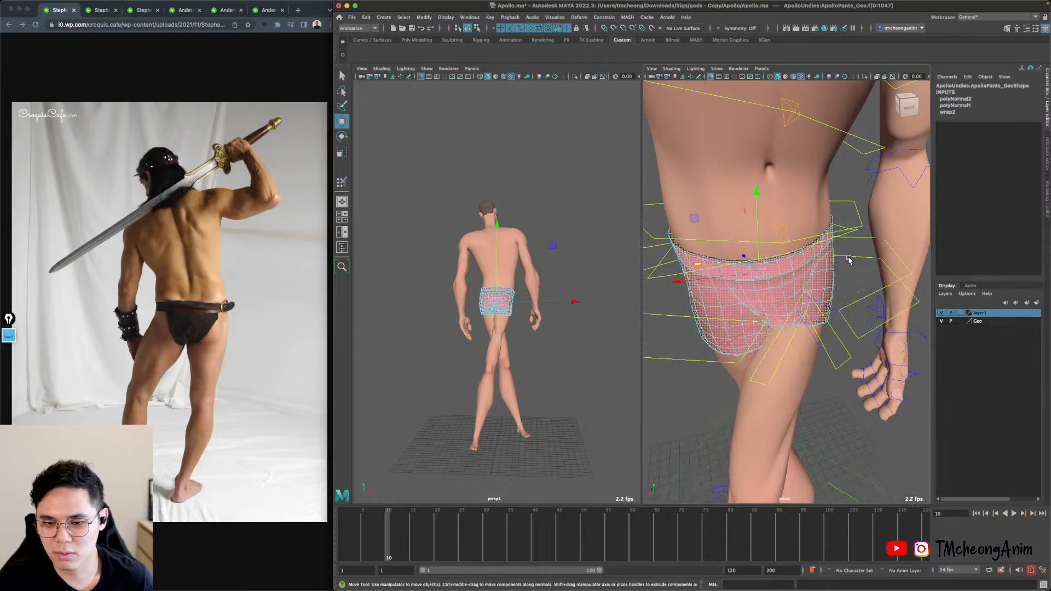
Clear the face selection on the shorts and return to object selection.
click(859, 450)
alt+drag(859, 450, 746, 327)
key(F8)
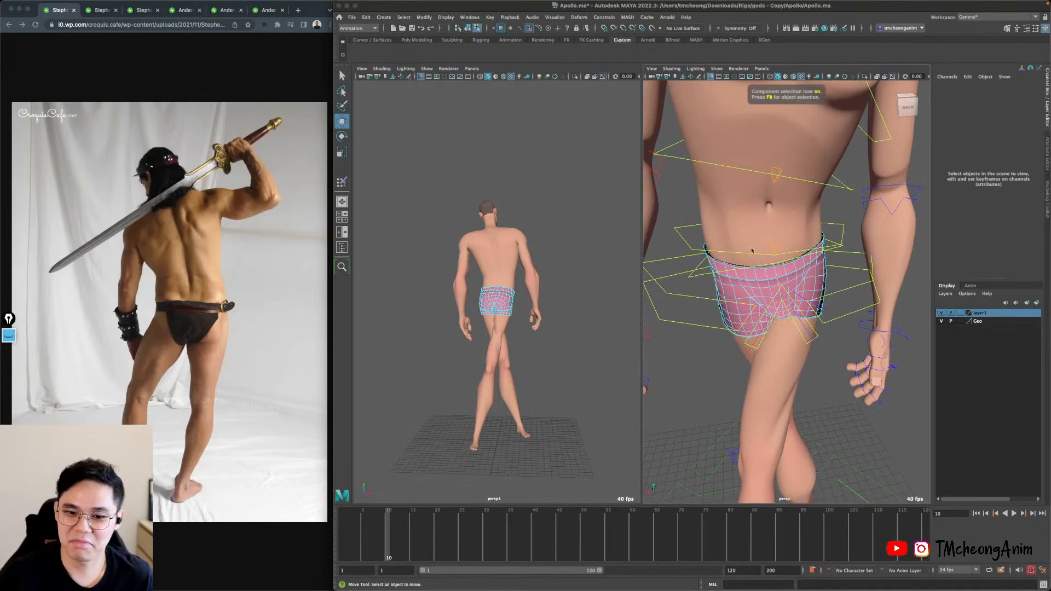
key(F8)
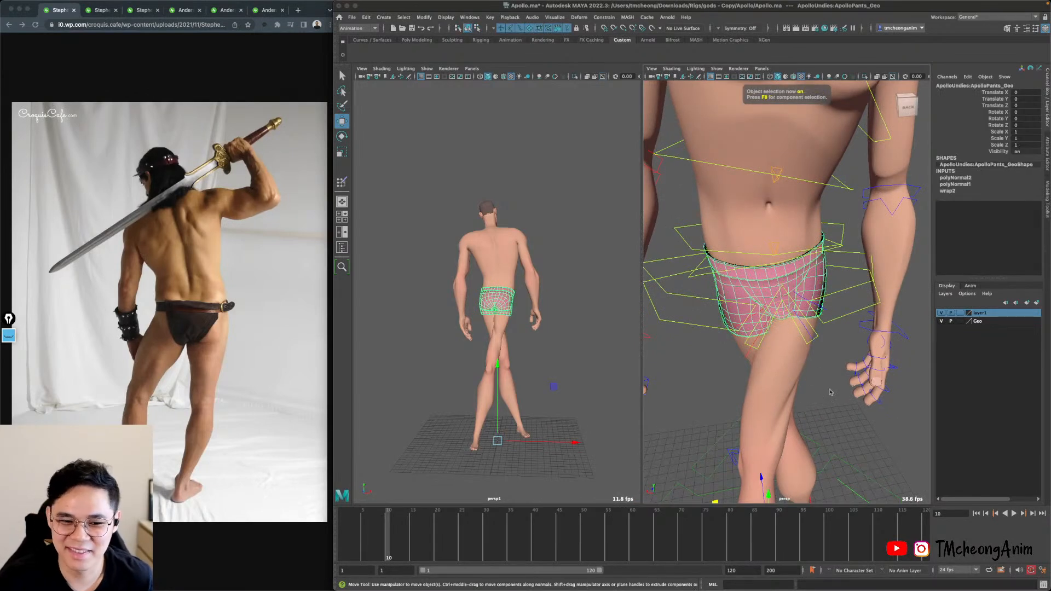
Move the left foot out of the crossed-leg stance to the other side with L_legIK_CTRL and deselect the control.
alt+right_drag(830, 392, 732, 308)
alt+drag(732, 308, 750, 339)
key(q)
drag(764, 420, 812, 472)
key(e)
alt+drag(773, 431, 766, 314)
click(910, 420)
click(777, 404)
key(w)
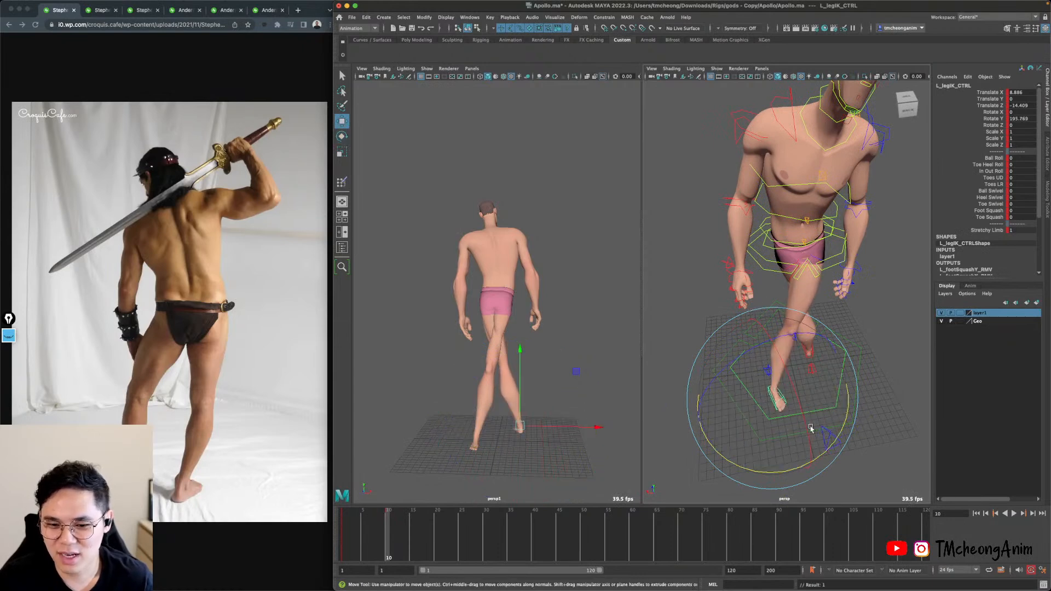
alt+drag(810, 429, 878, 329)
key(q)
click(739, 404)
key(q)
click(559, 161)
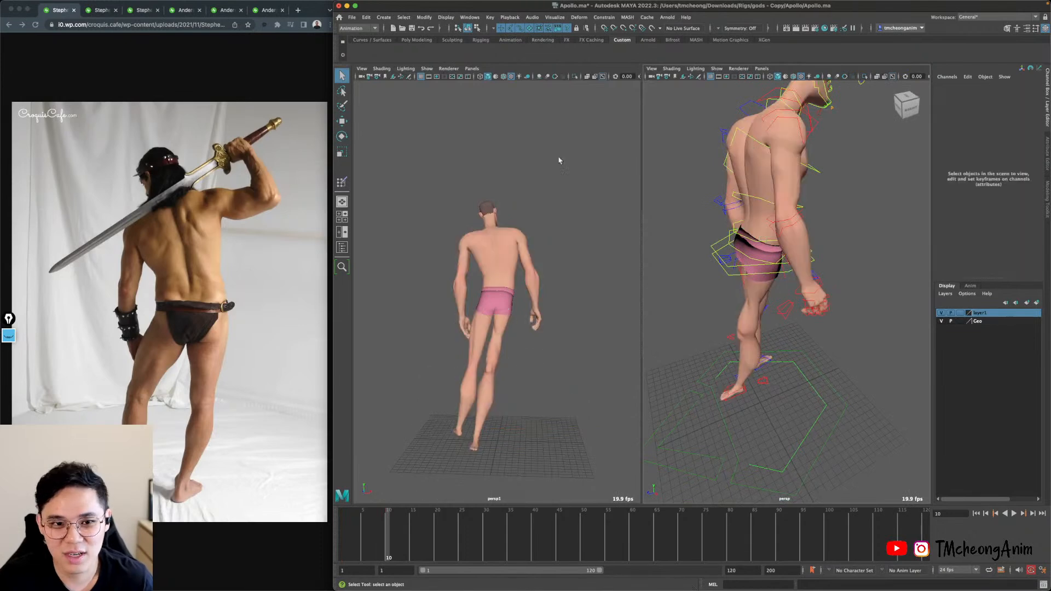
Reposition the right foot under the body with R_legIK_CTRL and turn the body toward the reference's angle.
click(741, 398)
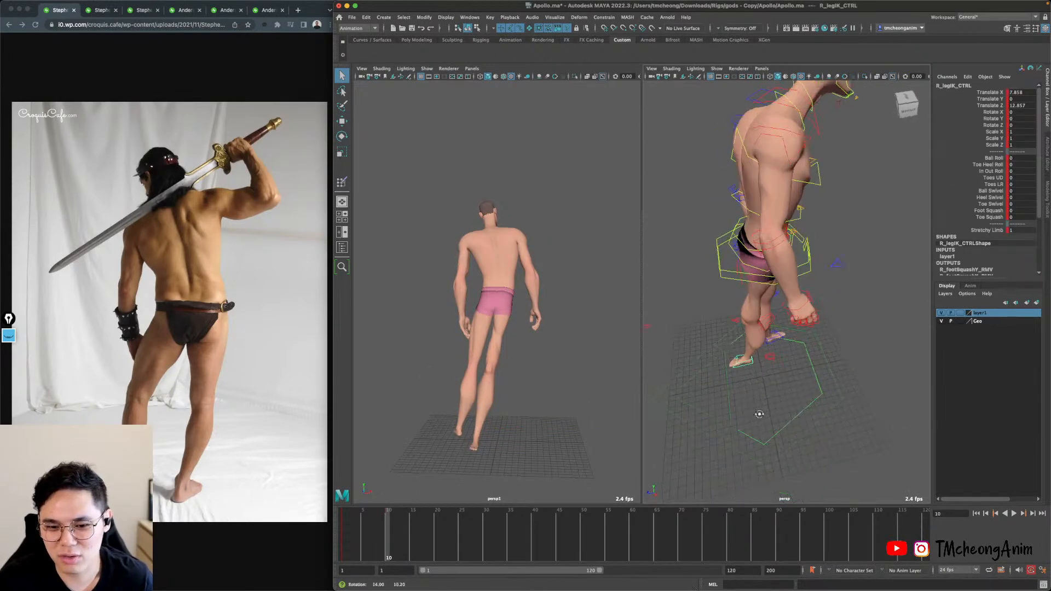
key(e)
drag(832, 369, 760, 307)
key(w)
middle_drag(760, 307, 719, 289)
alt+drag(720, 289, 806, 376)
click(831, 342)
key(e)
key(q)
Place the left foot with L_legIK_CTRL at about Translate X -29.7 and Z -9.1, turned to about 205.8 in Rotate Y.
click(813, 397)
key(w)
click(796, 376)
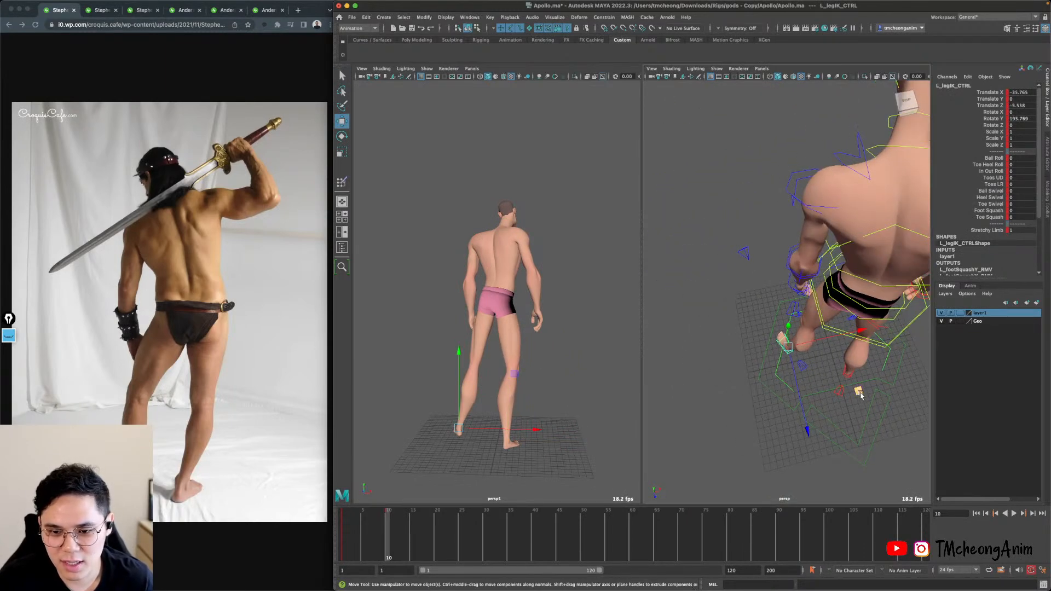
drag(865, 392, 848, 415)
key(e)
key(w)
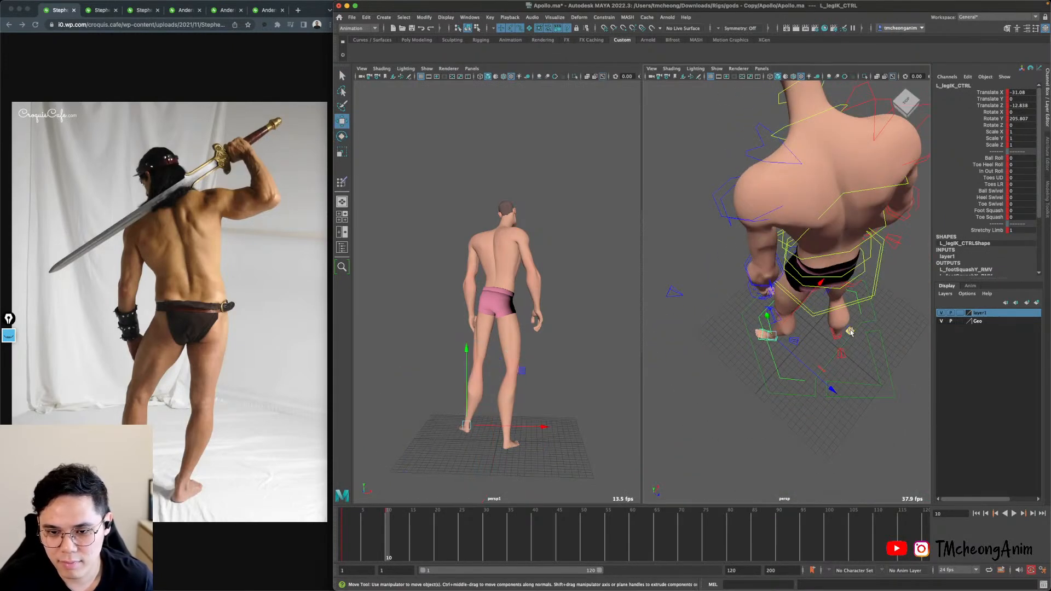
drag(849, 332, 856, 333)
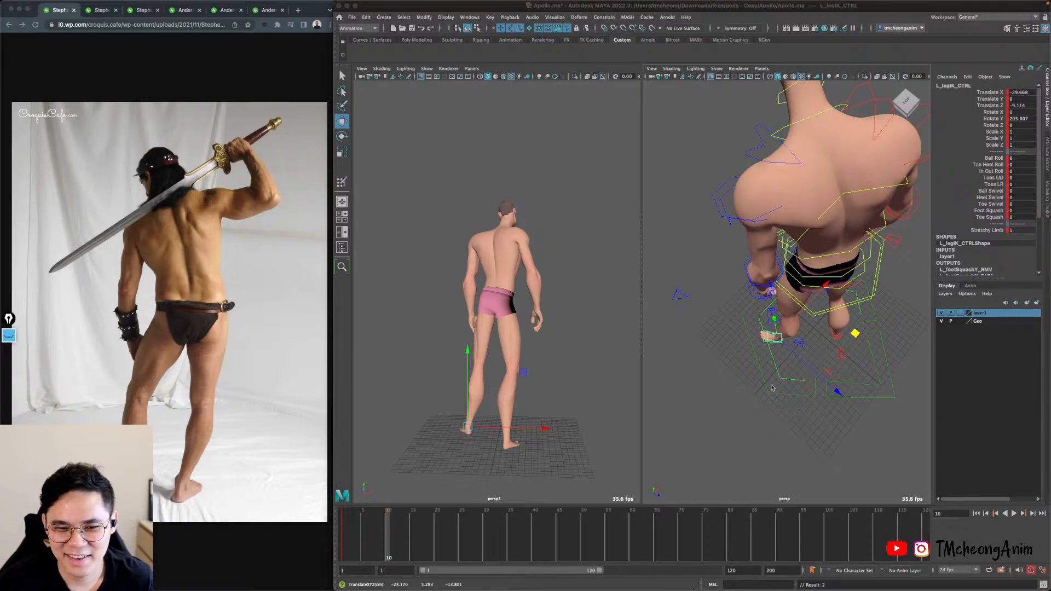
Select the hip control hipFK_CTRL and set its Rotate Z to 0.
alt+drag(771, 388, 832, 335)
key(q)
click(828, 281)
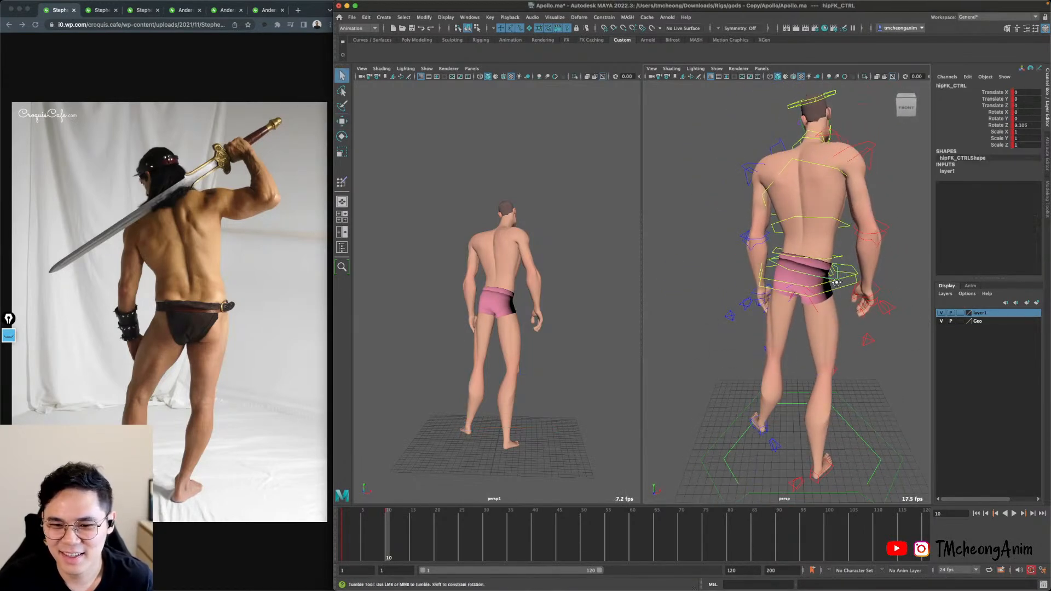
alt+drag(836, 281, 823, 284)
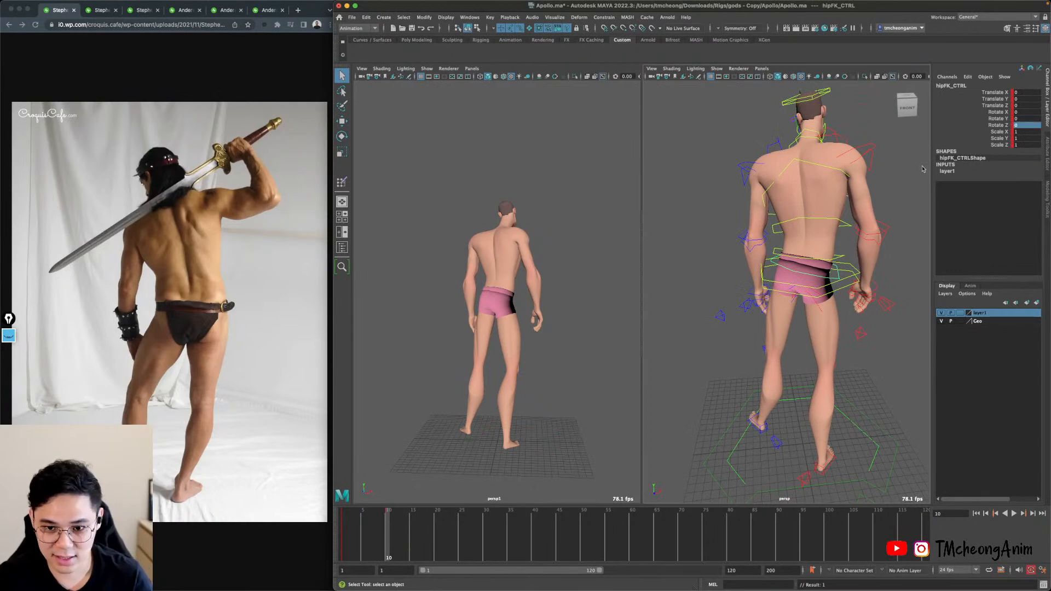
Select the spine FK controls, including spineFK1_CTRL and spineFK2_CTRL, and set their Rotate X, Y and Z to 0.
alt+right_drag(821, 299, 846, 295)
alt+drag(845, 295, 832, 278)
click(829, 267)
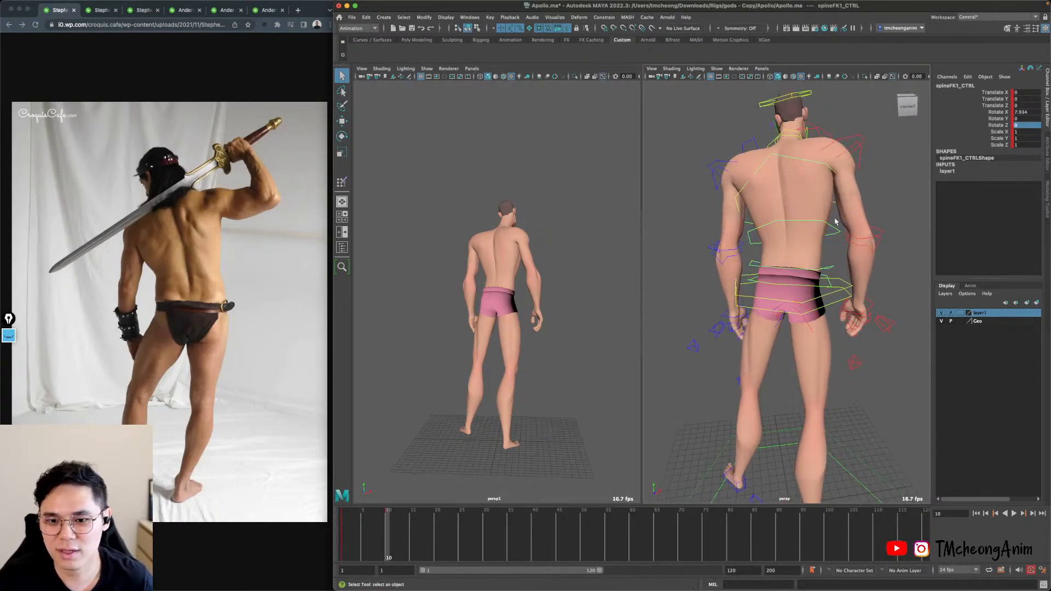
key(ctrl+1)
key(ctrl+1)
shift+click(836, 232)
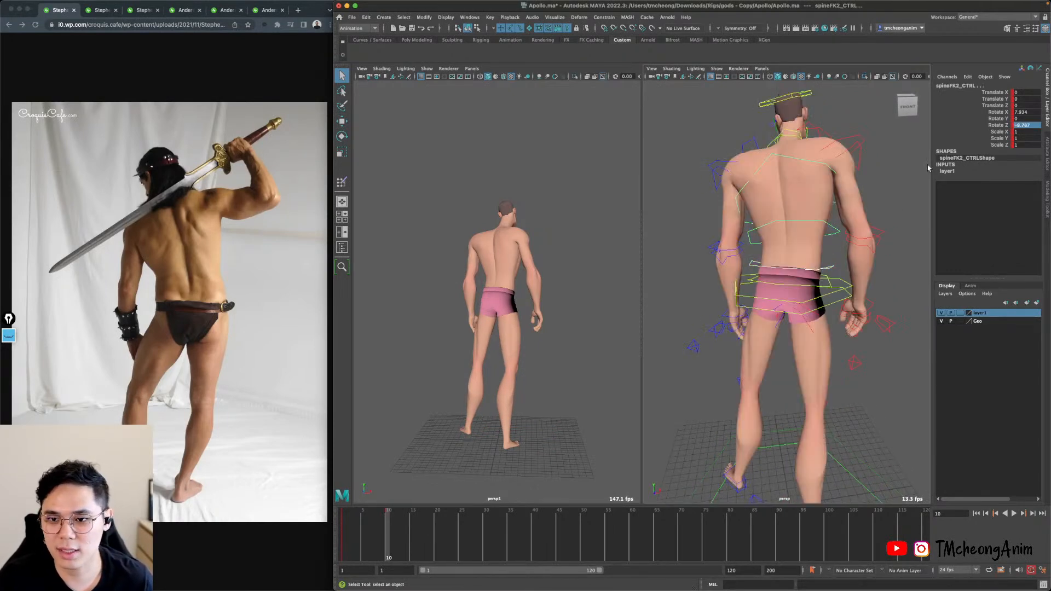
drag(1025, 111, 1032, 118)
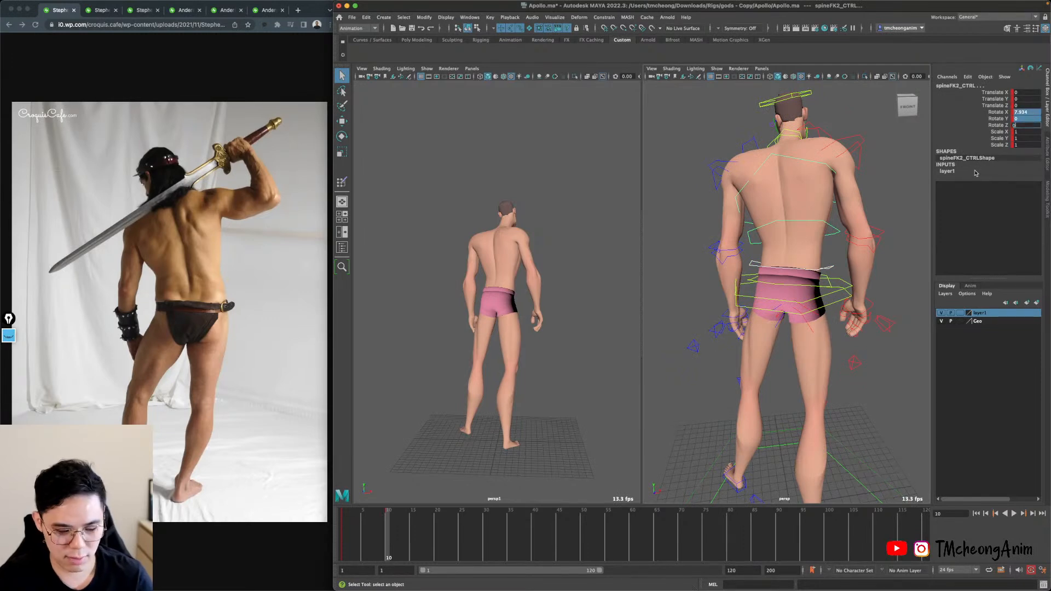
text(0)
key(Return)
Compare the hips with the reference photo from behind, picking hipFK_CTRL and the body control BODY_CTRL.
alt+drag(796, 316, 828, 321)
scroll(823, 315, up, 4)
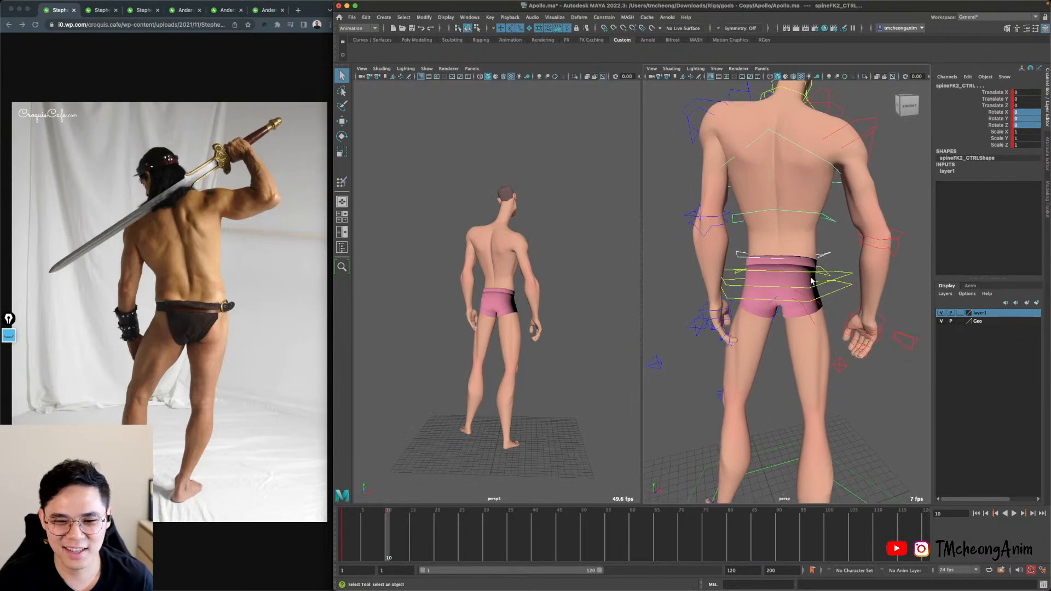
click(830, 275)
key(e)
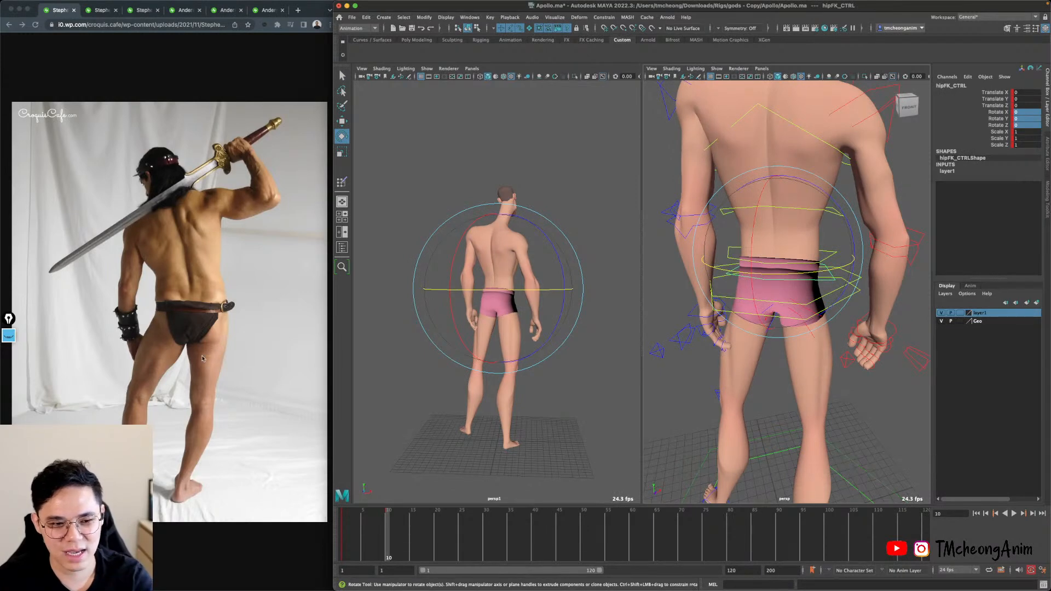
mouse_move(826, 297)
alt+mouse_down()
mouse_move(854, 285)
mouse_move(825, 303)
alt+mouse_up()
key(q)
click(856, 283)
scroll(824, 312, down, 5)
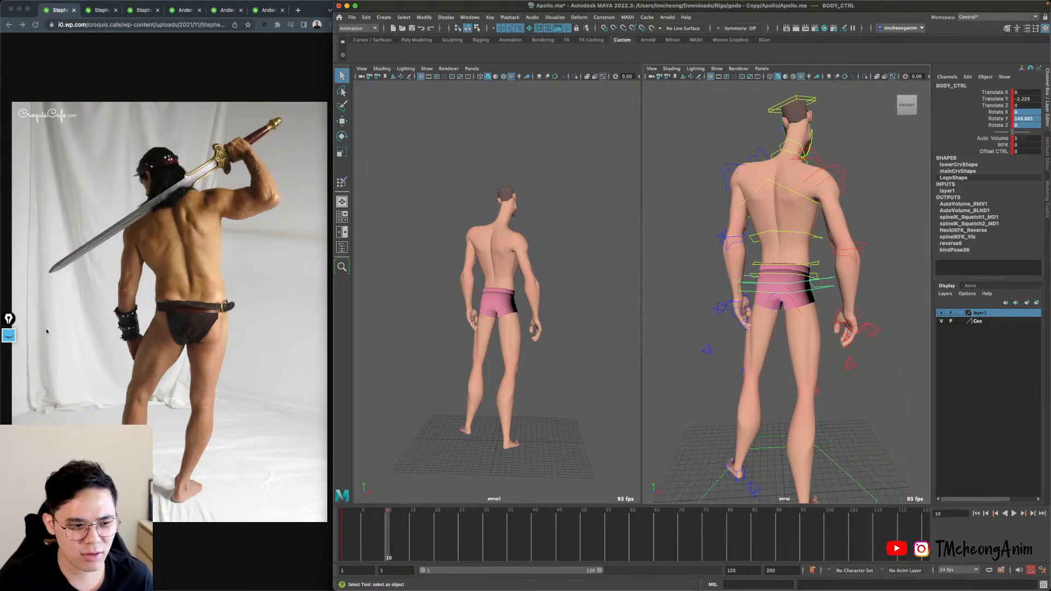
Draw pink guide lines on the reference photo down both sides of the figure from the head to the feet.
click(8, 336)
click(8, 420)
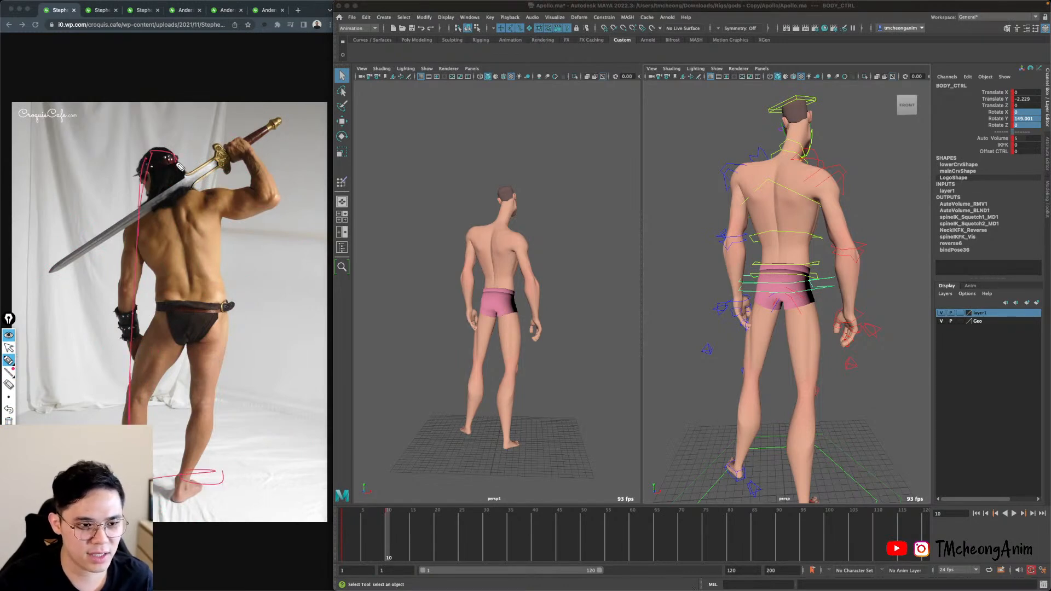
drag(180, 167, 239, 473)
drag(236, 436, 239, 473)
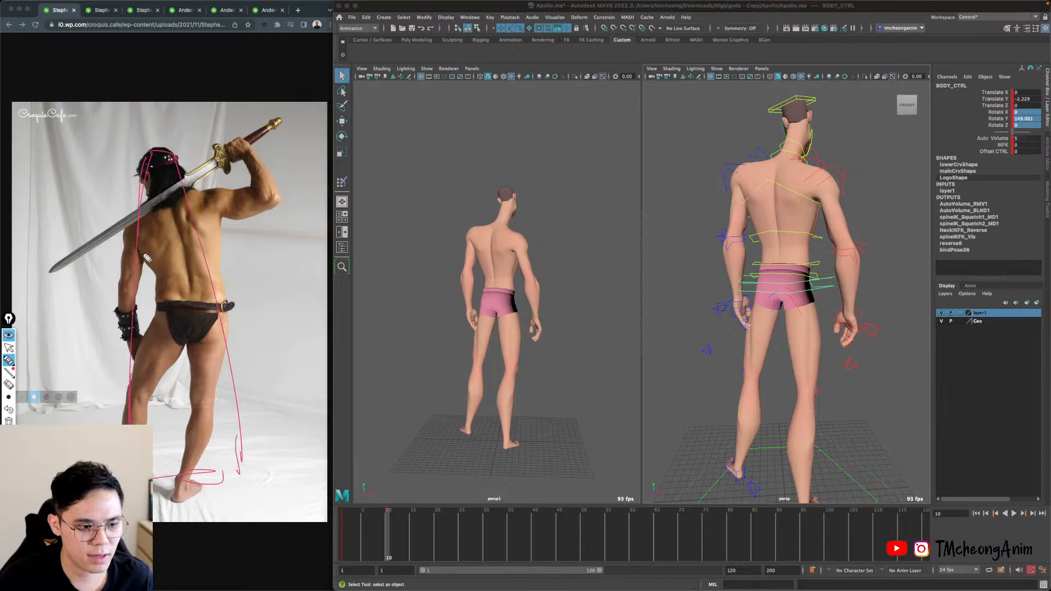
drag(150, 153, 141, 191)
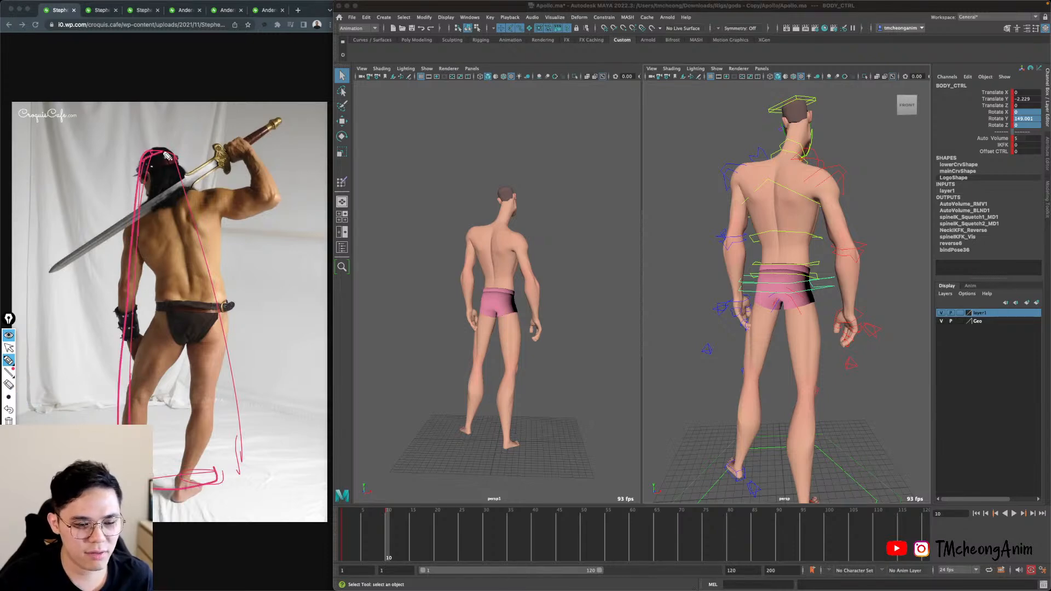
mouse_move(166, 156)
mouse_down()
mouse_move(236, 361)
mouse_move(227, 487)
mouse_move(219, 326)
mouse_up()
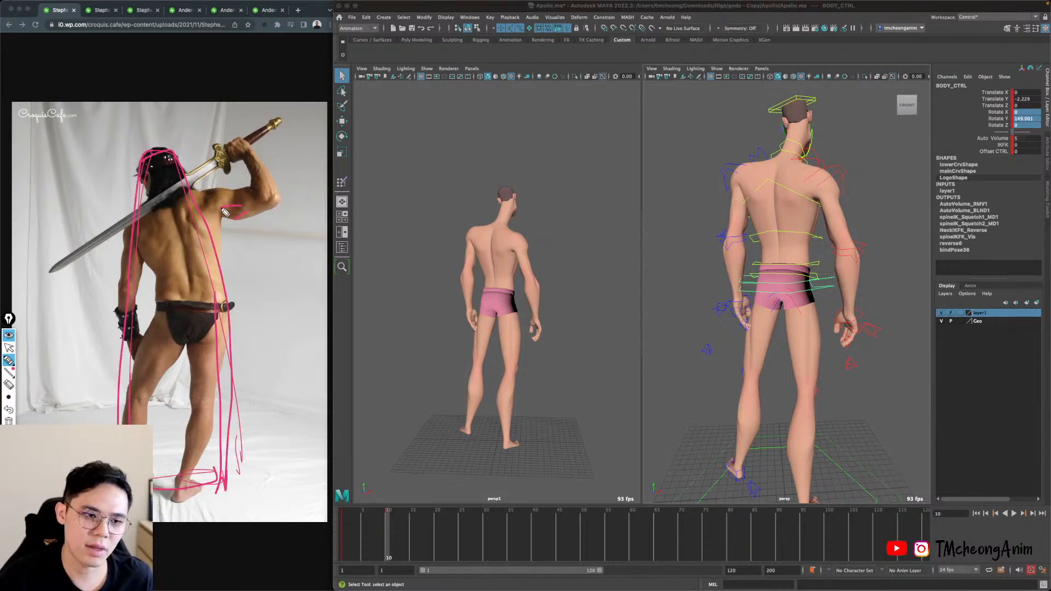
Draw pink lines along the sword and raised arm of the reference figure, with downward arrows on both sides.
drag(261, 119, 38, 273)
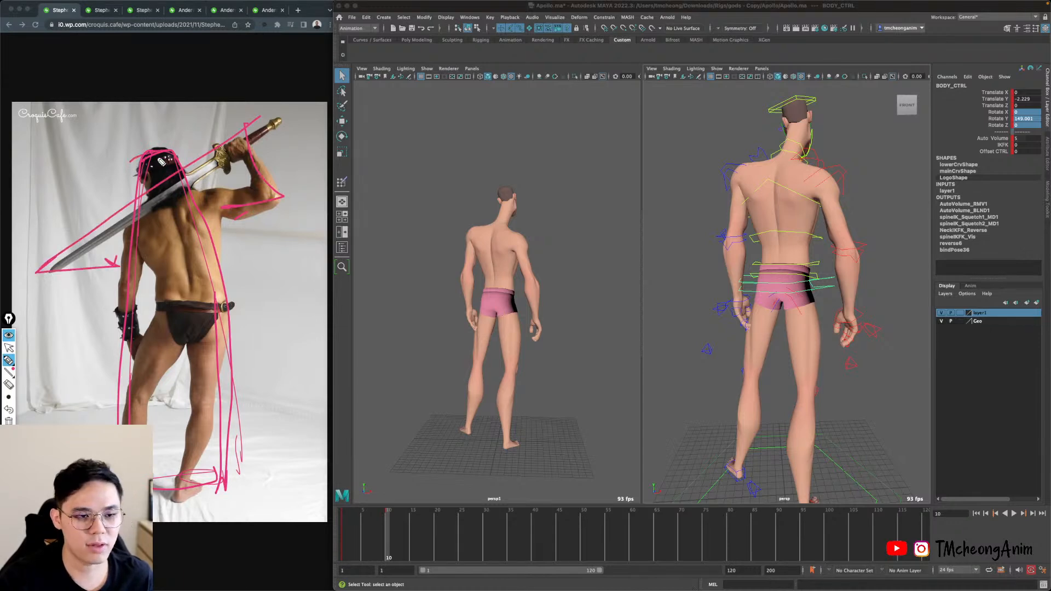
drag(280, 245, 283, 314)
drag(272, 284, 294, 298)
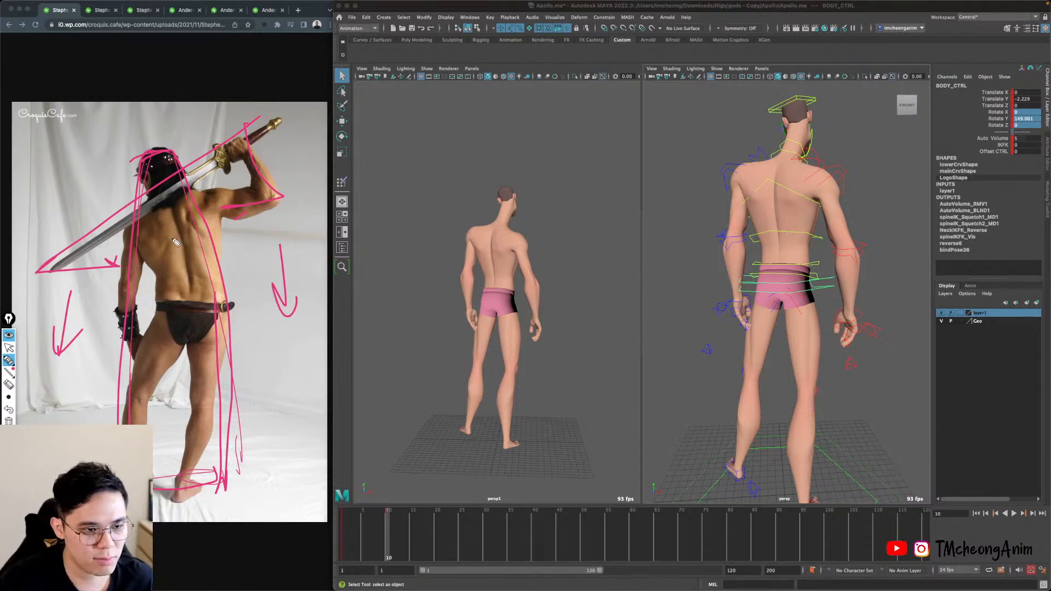
Draw yellow guide lines on the reference photo for the body's line of action, the shoulder slope and the belt line.
drag(165, 160, 168, 511)
mouse_move(162, 131)
mouse_down()
mouse_move(209, 403)
mouse_move(194, 505)
mouse_up()
drag(146, 149, 207, 490)
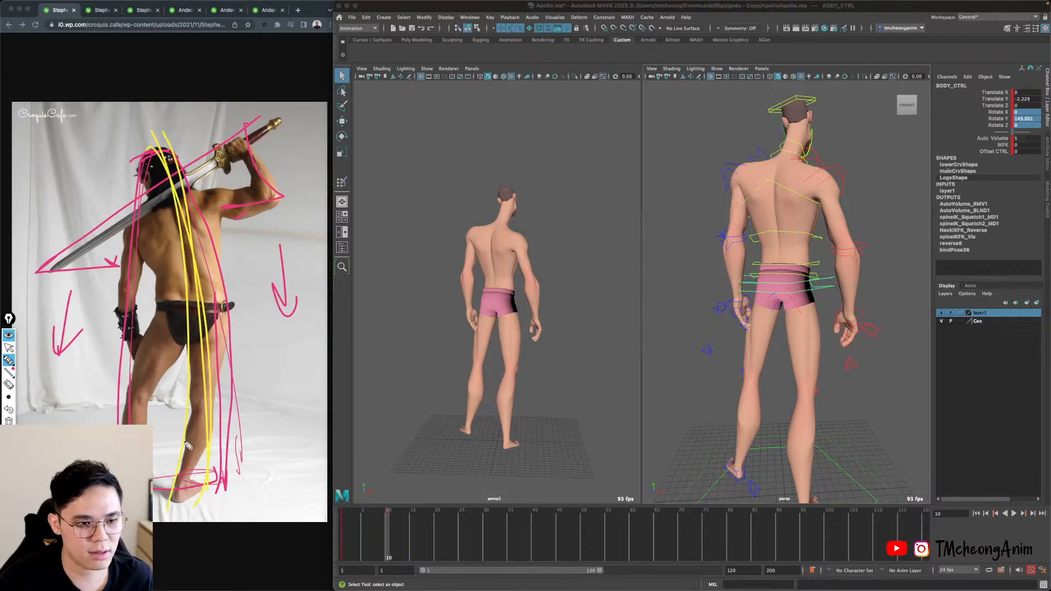
drag(132, 236, 238, 183)
drag(117, 304, 289, 316)
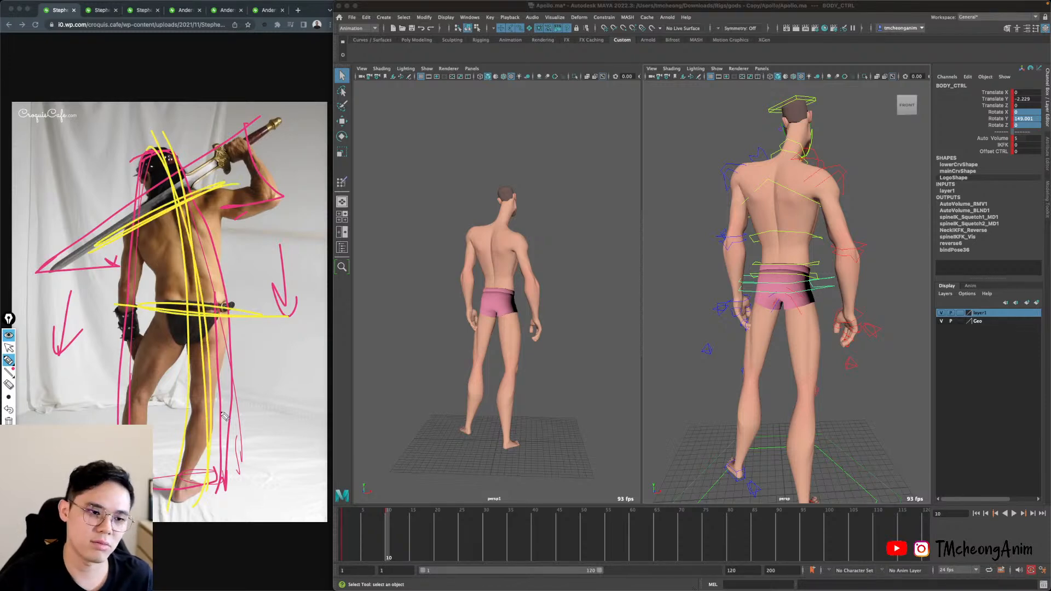
Select the spine FK controls together and rotate them sideways to about -5.5 in Rotate Z.
alt+drag(852, 315, 858, 301)
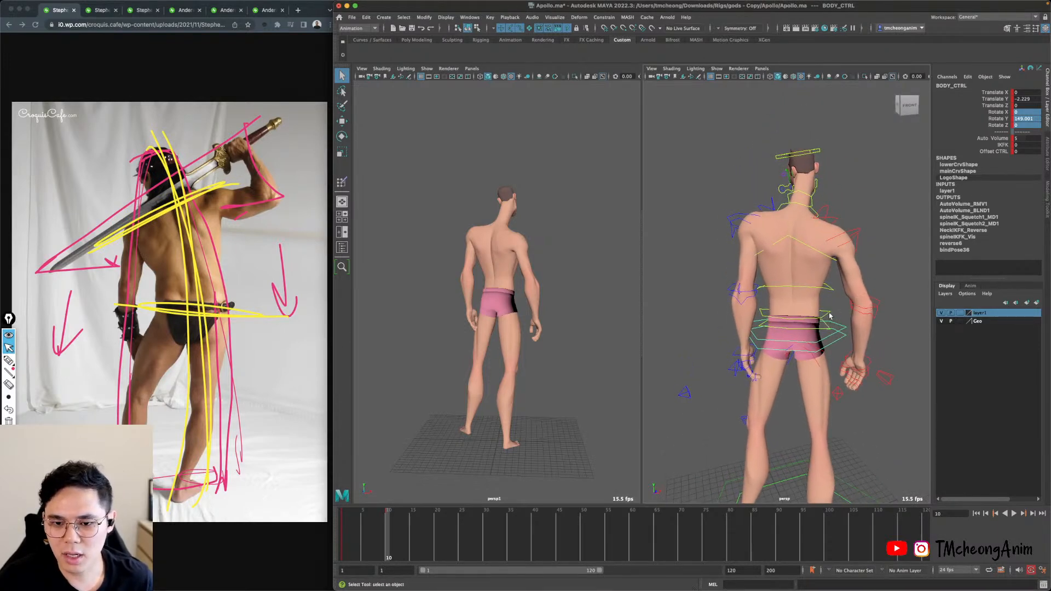
click(834, 298)
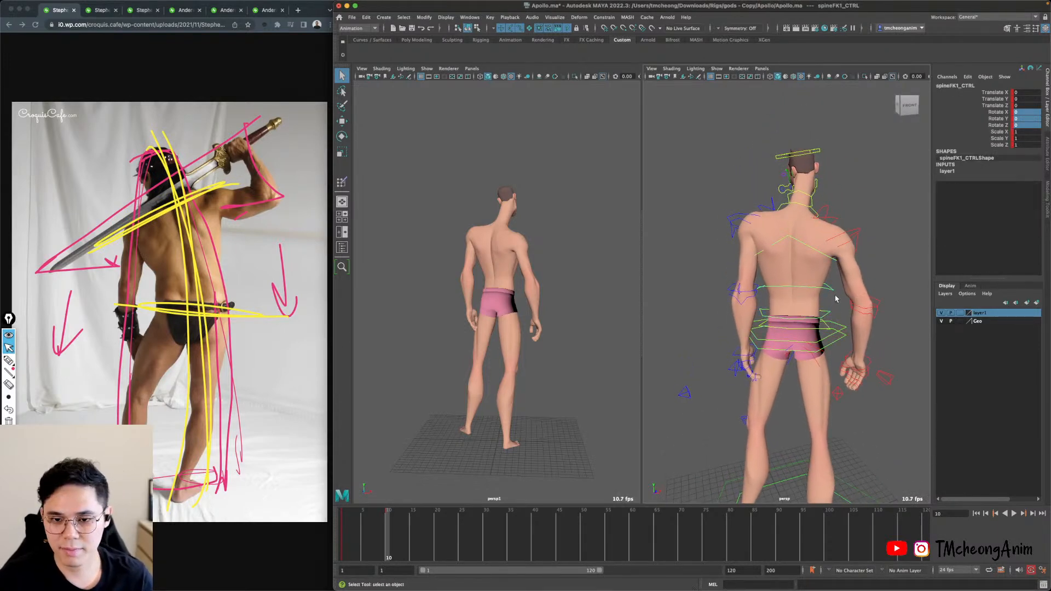
click(796, 312)
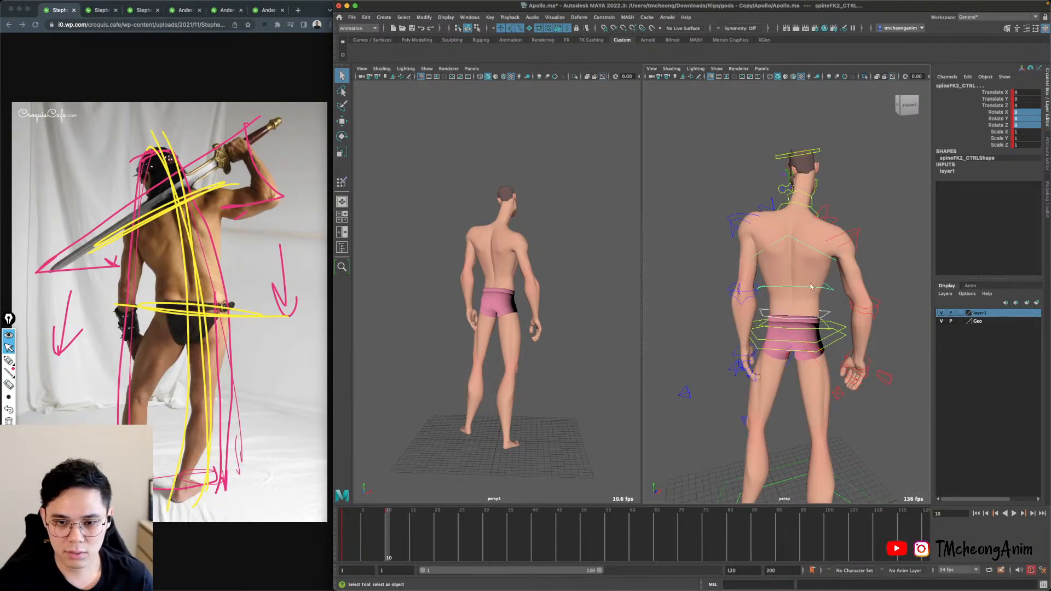
alt+drag(796, 312, 796, 303)
key(e)
drag(829, 223, 814, 214)
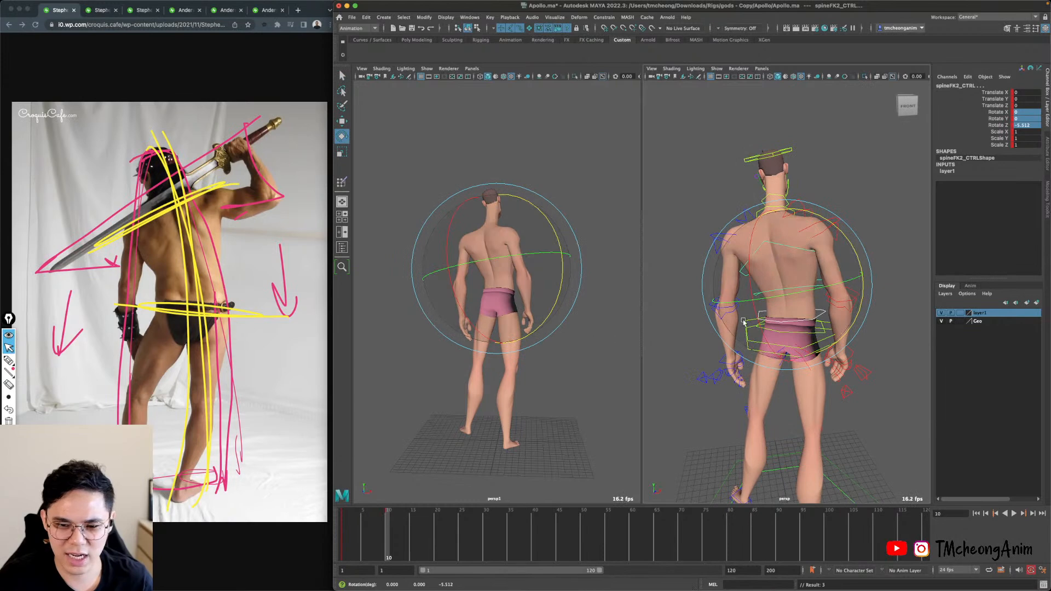
Select the main body control and rotate it to adjust the whole torso's lean.
alt+drag(810, 342, 807, 282)
click(779, 346)
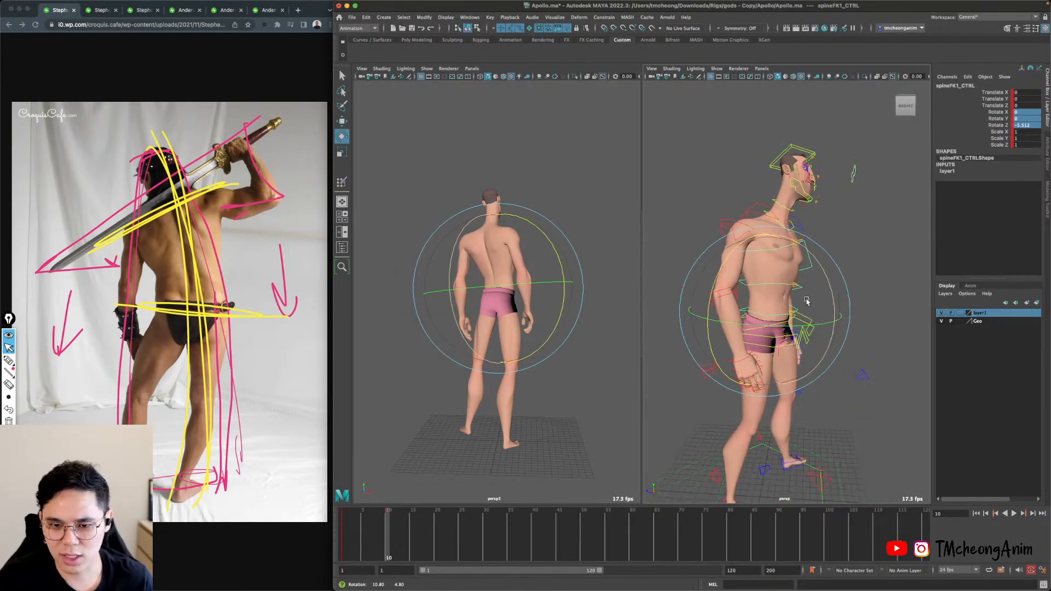
key(q)
click(812, 328)
alt+drag(813, 328, 845, 319)
key(e)
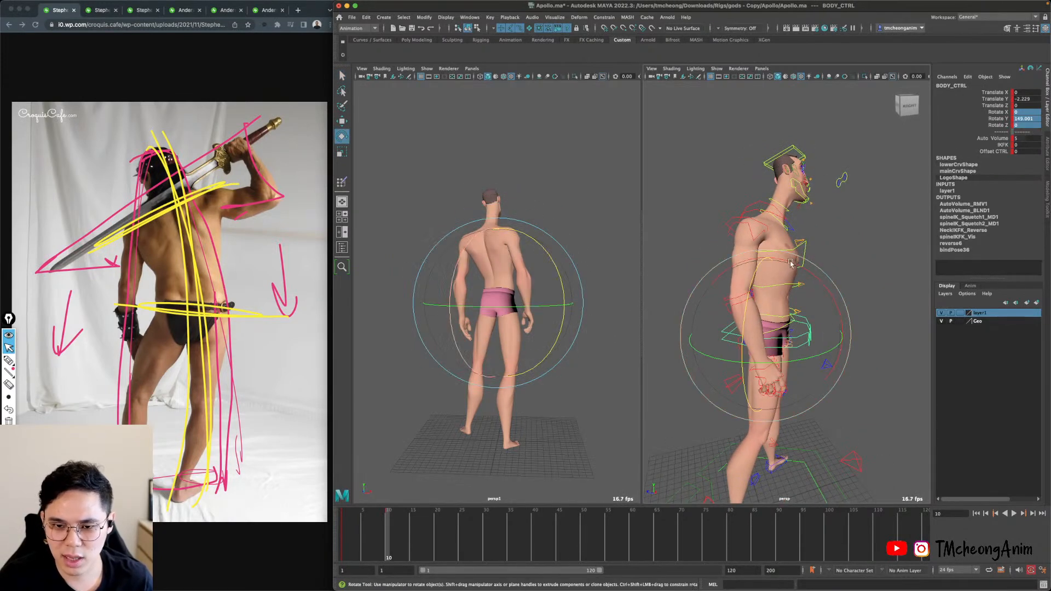
drag(788, 262, 816, 286)
Select the spine FK controls together and rotate them to about 14.8, 3.9, -6.8, checking the silhouette with the controls hidden.
key(q)
click(793, 281)
key(alt+1)
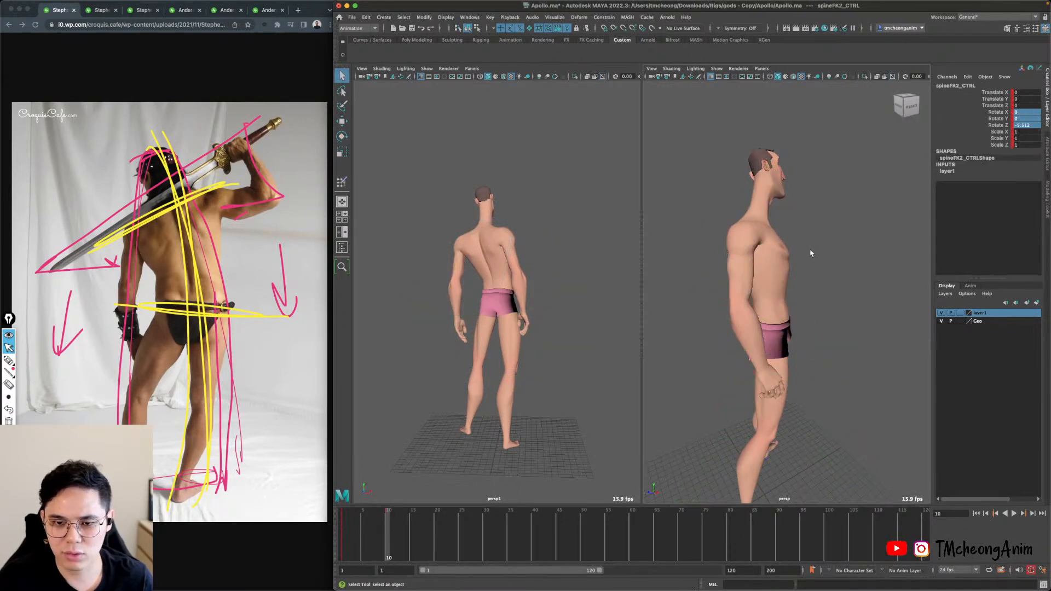
key(alt+1)
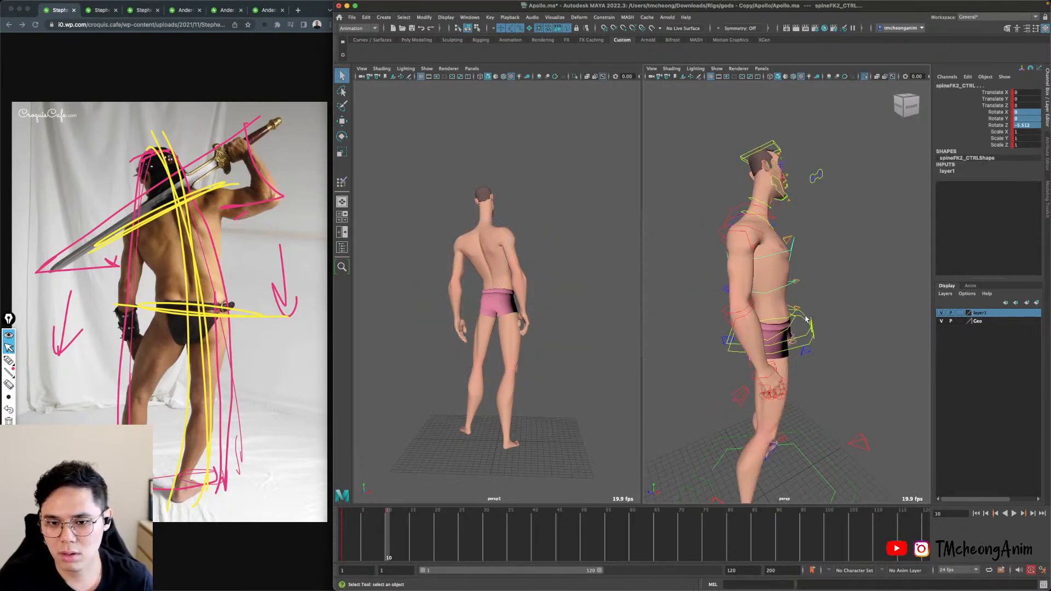
alt+drag(798, 263, 848, 287)
key(e)
key(q)
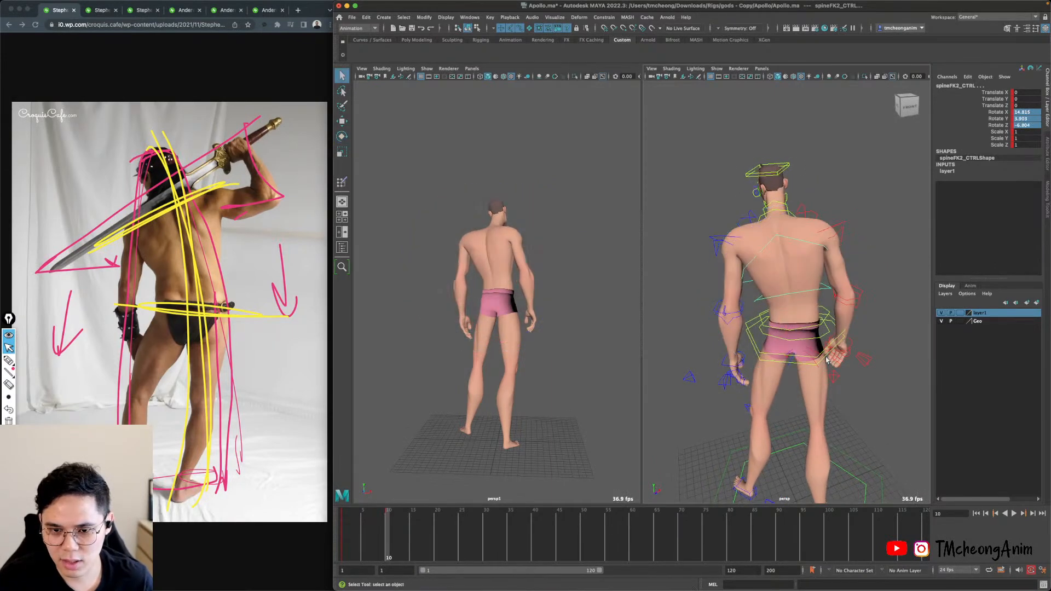
Rotate the top spine FK control to about 16.7, 7.9, -11.0 to twist and tilt the shoulders.
alt+drag(827, 359, 806, 398)
click(827, 387)
click(815, 365)
key(e)
key(q)
click(808, 268)
key(e)
mouse_move(808, 268)
alt+mouse_down()
mouse_move(816, 256)
mouse_move(823, 288)
mouse_move(809, 259)
mouse_move(790, 253)
mouse_move(829, 262)
mouse_move(805, 271)
mouse_move(813, 265)
alt+mouse_up()
key(q)
key(e)
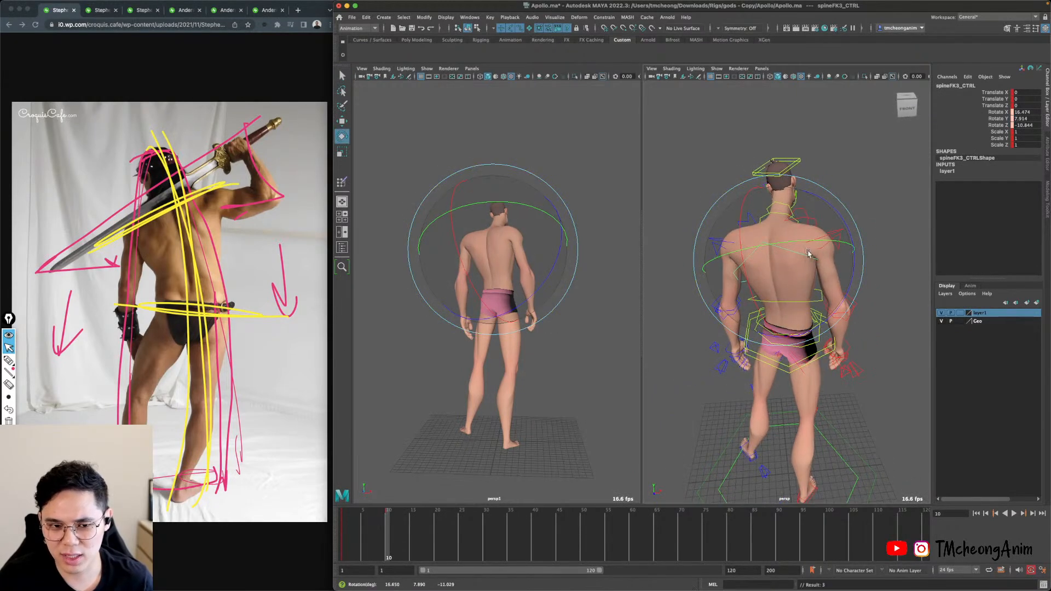
key(q)
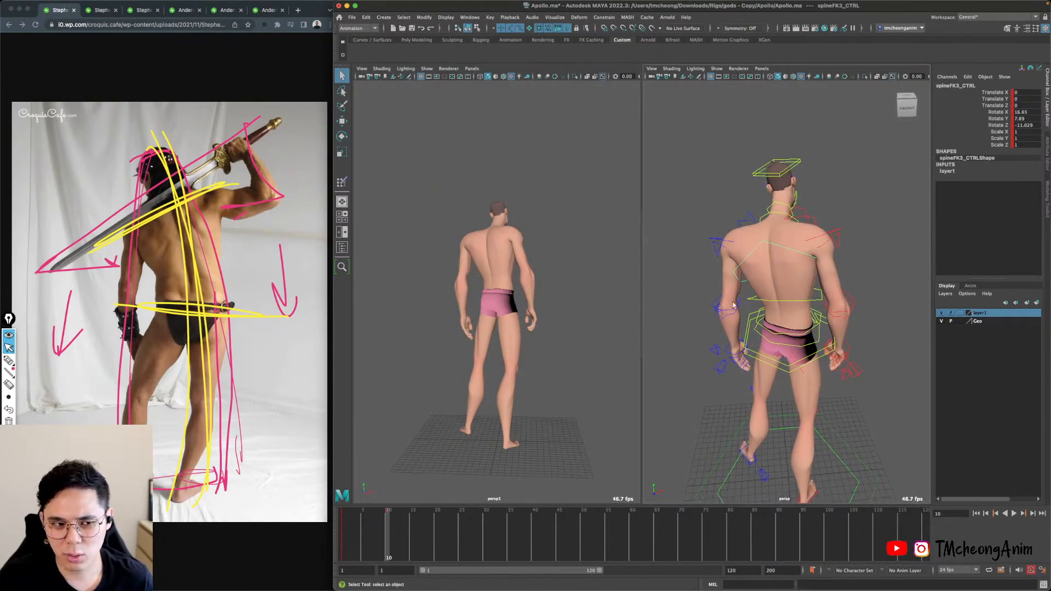
Rotate the main body control to about -7.1, 142.9, 0.75.
alt+drag(788, 347, 793, 362)
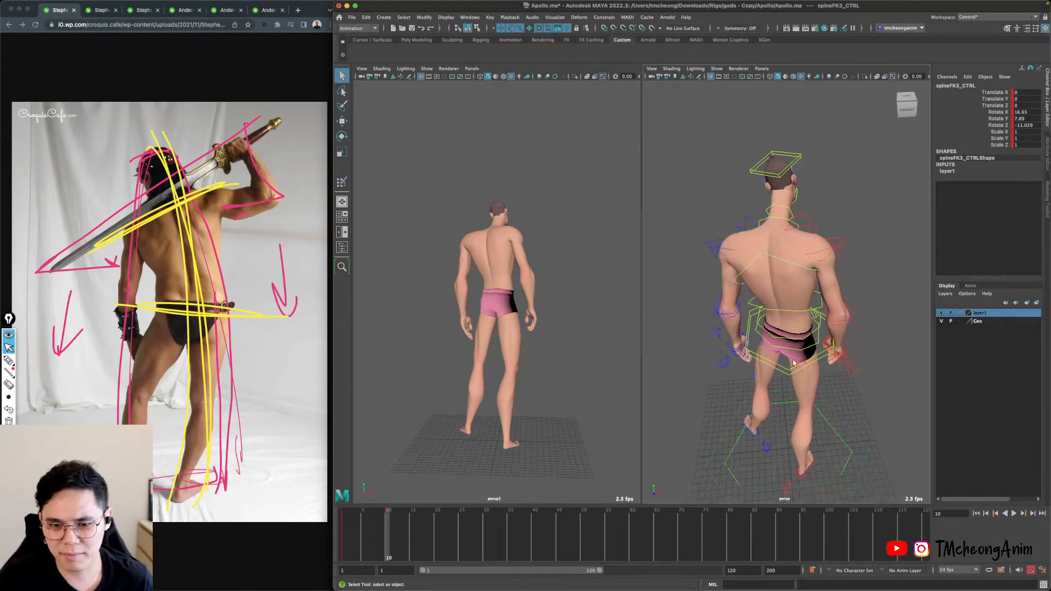
click(807, 367)
key(e)
drag(834, 395, 845, 387)
key(q)
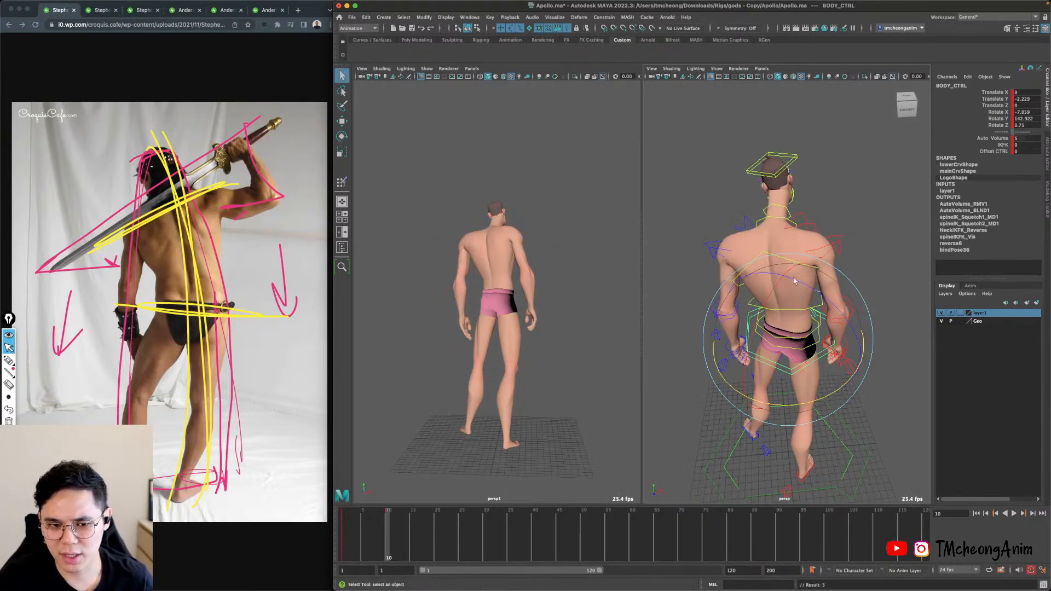
Readjust the mid and top spine FK controls, rotating the top one to about 16.3 in X and -10.6 in Z.
alt+drag(792, 280, 797, 272)
click(816, 297)
click(817, 297)
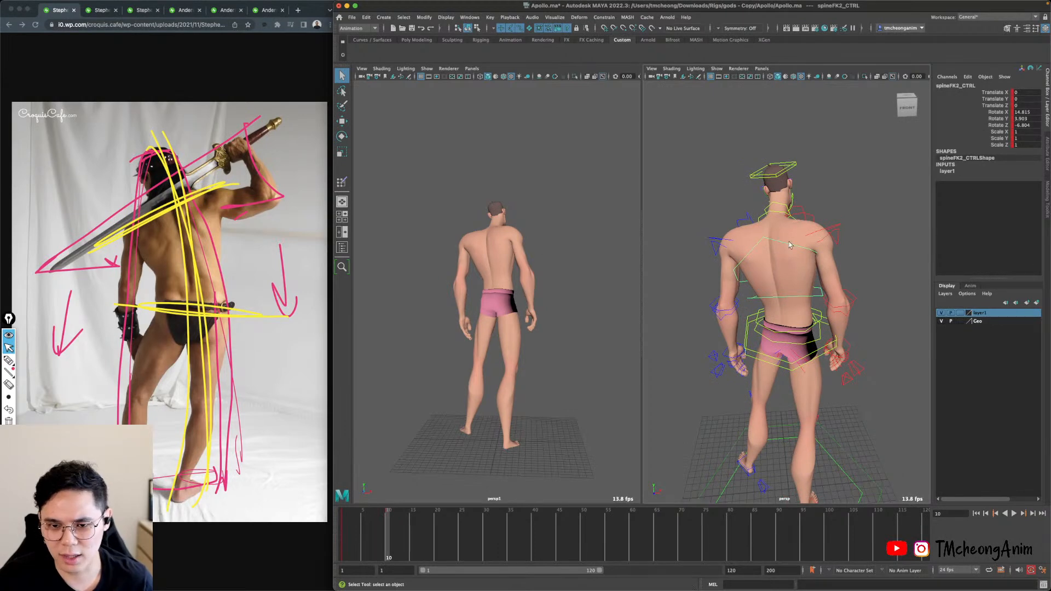
key(e)
drag(814, 264, 836, 240)
alt+right_drag(837, 240, 863, 370)
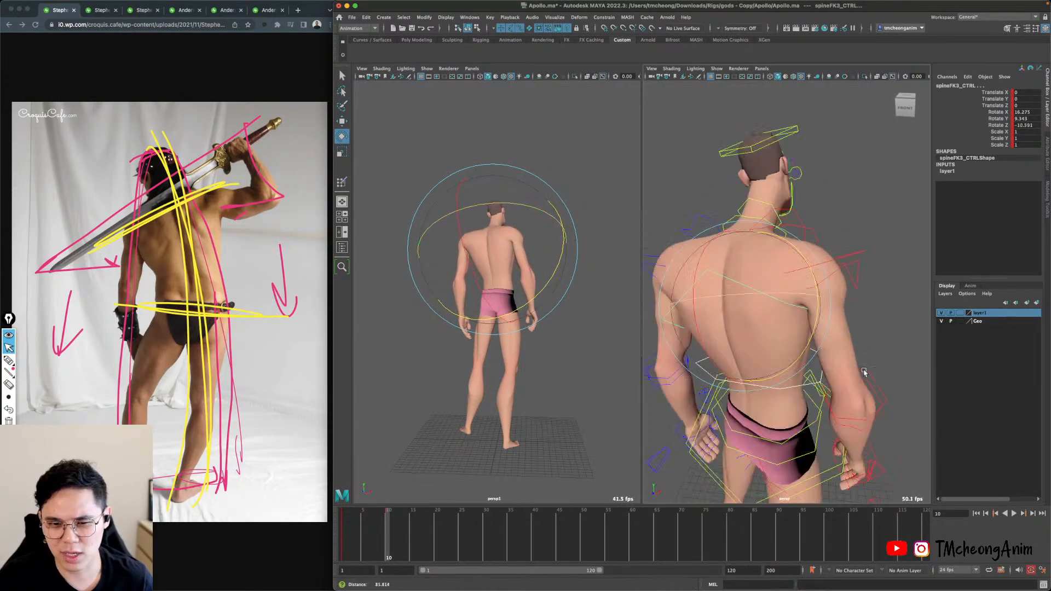
alt+drag(863, 370, 889, 364)
Rotate the neck base control to about 6.9, -1.7, -5.3.
key(q)
click(784, 225)
alt+drag(785, 225, 827, 260)
key(e)
mouse_move(748, 320)
alt+mouse_down()
mouse_move(747, 305)
mouse_move(750, 332)
alt+mouse_up()
alt+drag(802, 278, 817, 231)
alt+middle_drag(817, 233, 799, 221)
key(q)
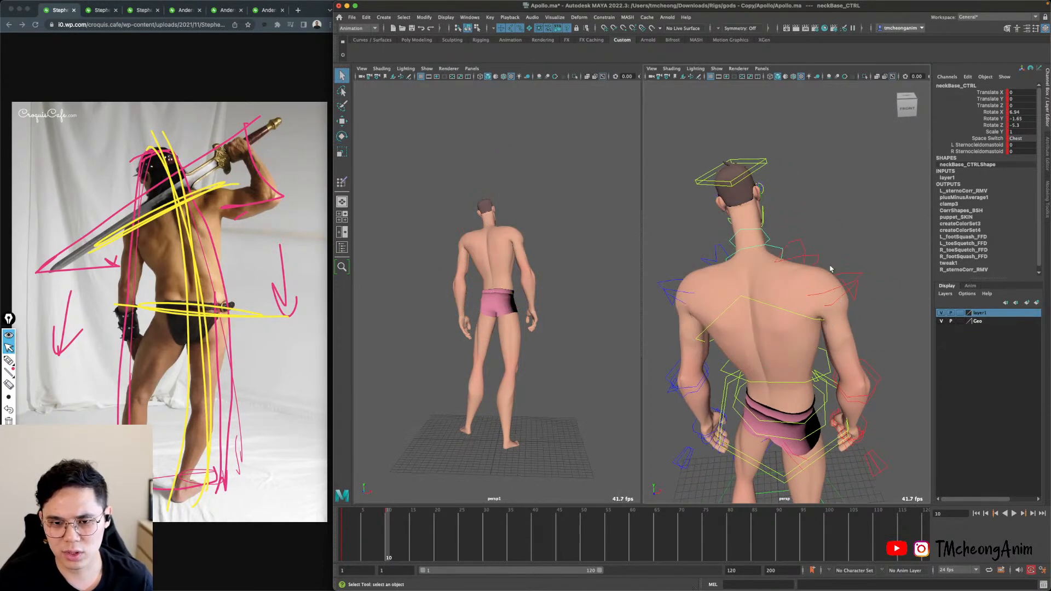
Turn the head control slightly and rotate the neck base control to push the neck's lean.
key(e)
click(761, 162)
mouse_move(771, 191)
mouse_down()
mouse_move(780, 172)
mouse_move(785, 196)
mouse_up()
click(780, 253)
alt+drag(809, 295, 927, 300)
drag(852, 250, 762, 293)
alt+drag(881, 285, 764, 276)
Rotate the head control to about 4.9, 196.3, -9.7.
key(q)
click(821, 163)
key(e)
alt+drag(872, 216, 903, 201)
key(q)
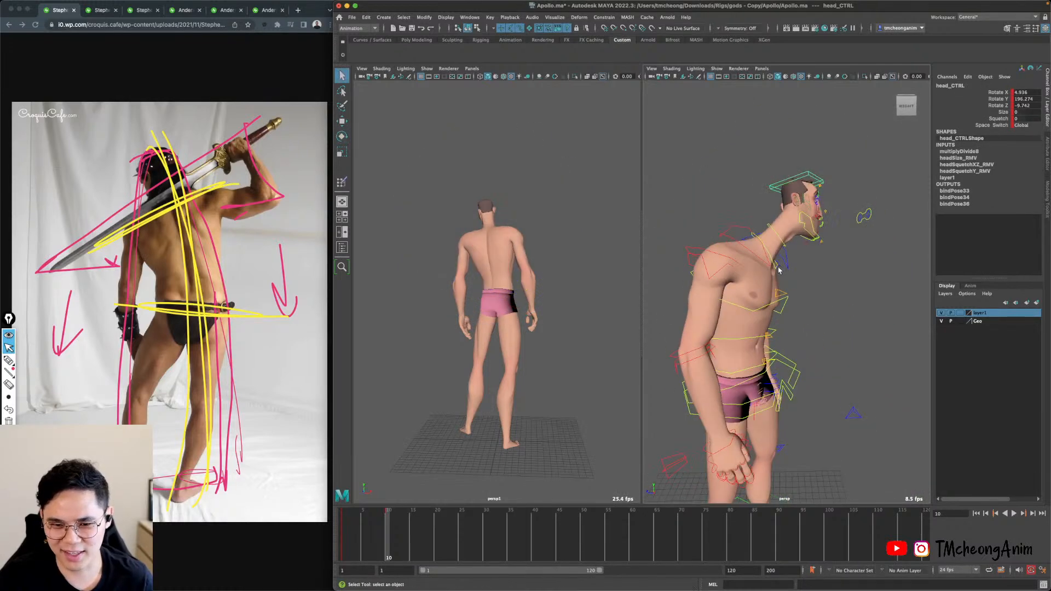
Readjust the neck base rotation and rotate the head control to about 12.8, 194.9, -10.0.
click(777, 267)
alt+drag(779, 271, 790, 275)
key(e)
drag(823, 232, 795, 232)
key(q)
click(844, 163)
key(e)
drag(893, 184, 876, 198)
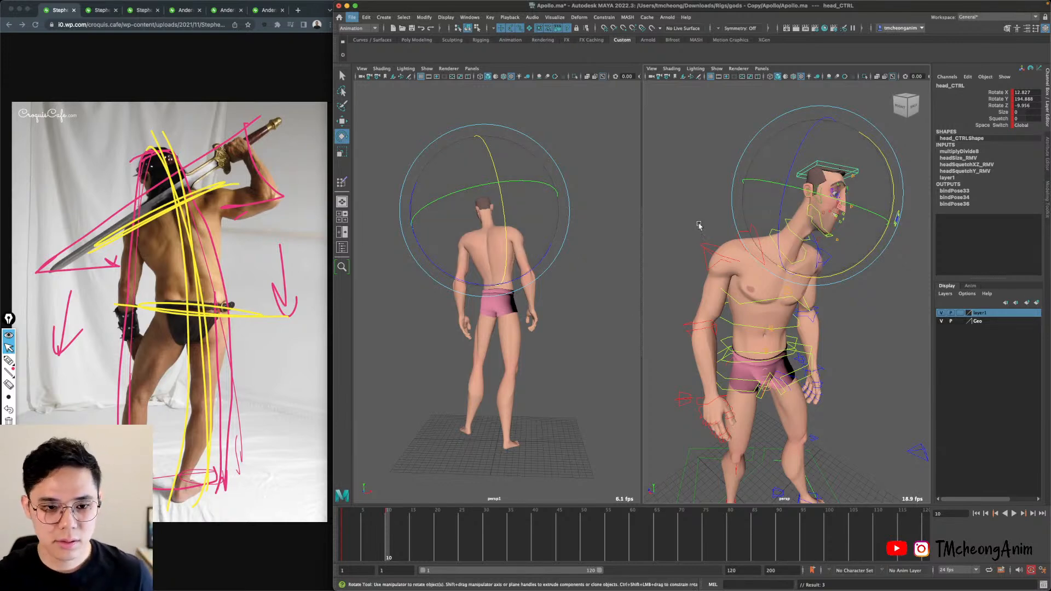
Rotate the head control further to about 17.1, 202.5, -15.5 so the face turns and tilts more.
middle_drag(698, 225, 823, 319)
key(ctrl+z)
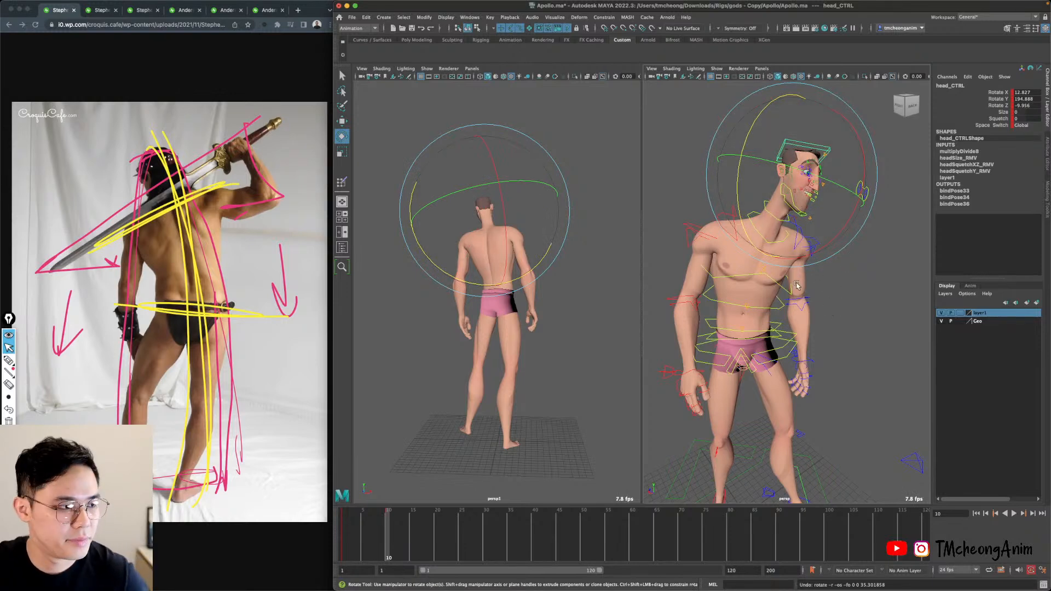
mouse_move(812, 273)
alt+mouse_down()
mouse_move(781, 270)
mouse_move(800, 287)
alt+mouse_up()
drag(475, 272, 500, 245)
alt+drag(823, 337, 802, 324)
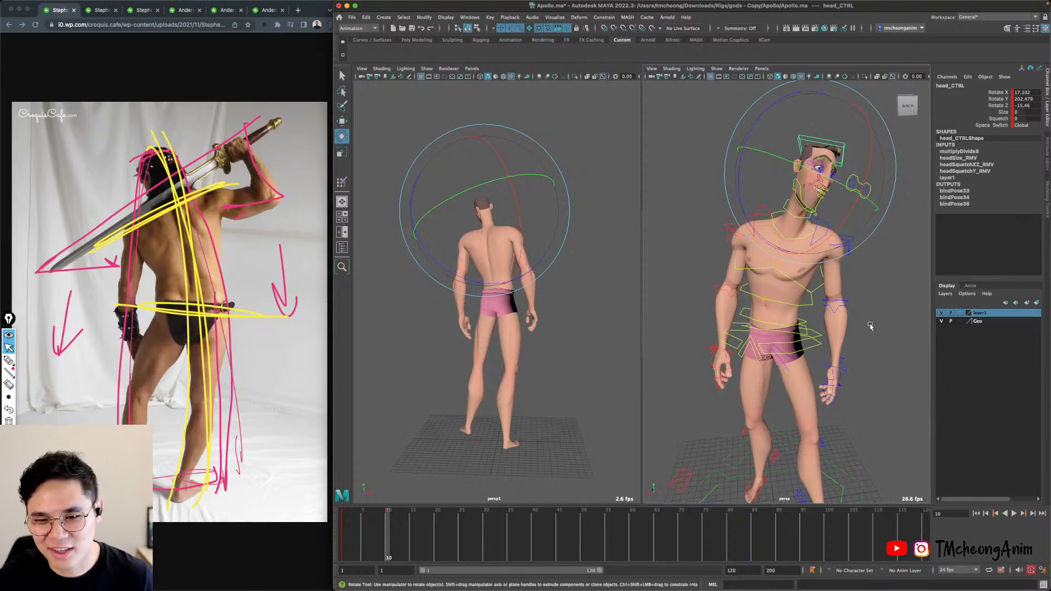
Rotate the character's left shoulder control to adjust how the shoulder sits above the hanging arm.
mouse_move(869, 324)
alt+mouse_down()
mouse_move(856, 318)
mouse_move(875, 343)
alt+mouse_up()
click(859, 304)
drag(831, 268, 842, 237)
alt+drag(906, 224, 830, 235)
key(q)
click(854, 243)
key(e)
key(q)
click(829, 225)
key(e)
click(826, 222)
mouse_move(835, 276)
mouse_down()
mouse_move(809, 305)
mouse_move(831, 278)
mouse_move(865, 267)
mouse_move(846, 258)
mouse_move(833, 275)
mouse_move(852, 265)
mouse_move(843, 271)
mouse_up()
Rotate the left upper-arm FK control to about 164.9, 30.5, -261.3 so the arm hangs beside the body.
key(q)
click(852, 261)
key(e)
click(845, 257)
key(q)
alt+middle_drag(842, 271, 836, 271)
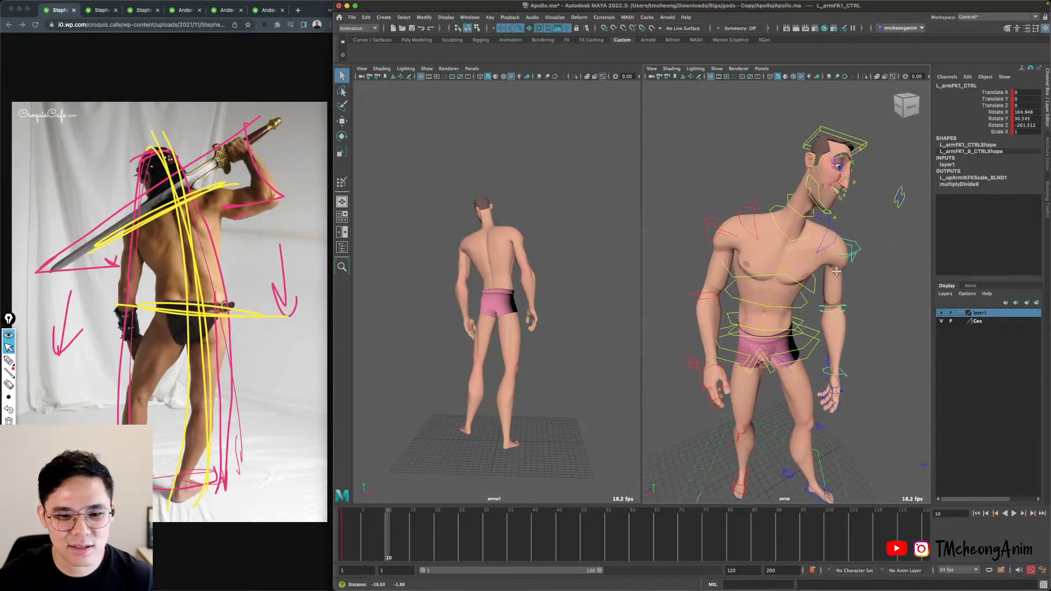
Rotate the right upper-arm FK control to about 169.9, 13.2, 140.0, swinging the arm out from the body.
alt+drag(835, 271, 706, 249)
key(e)
click(754, 279)
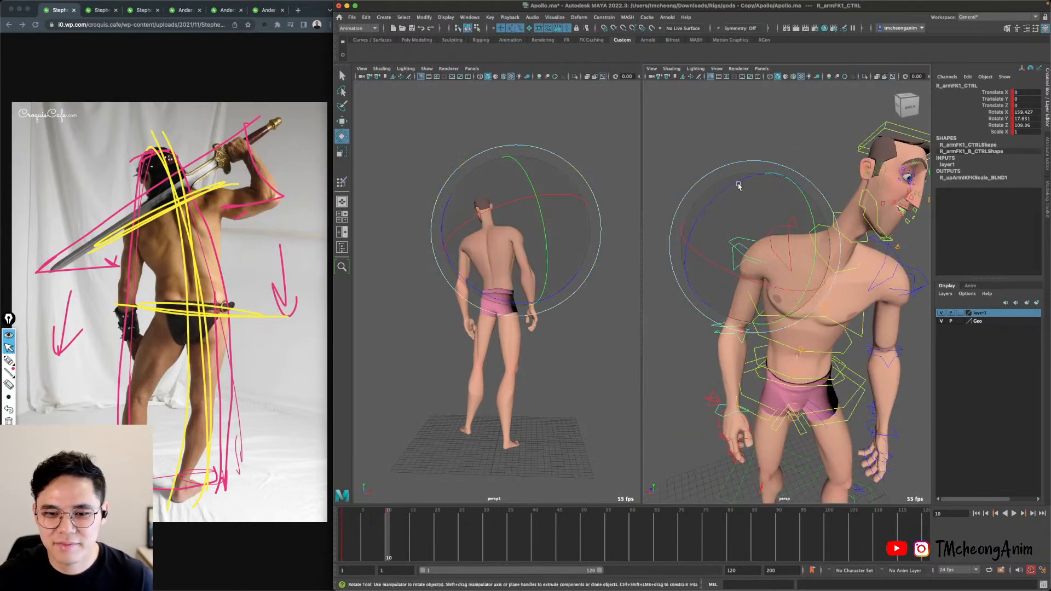
drag(738, 186, 798, 186)
drag(1028, 112, 1024, 125)
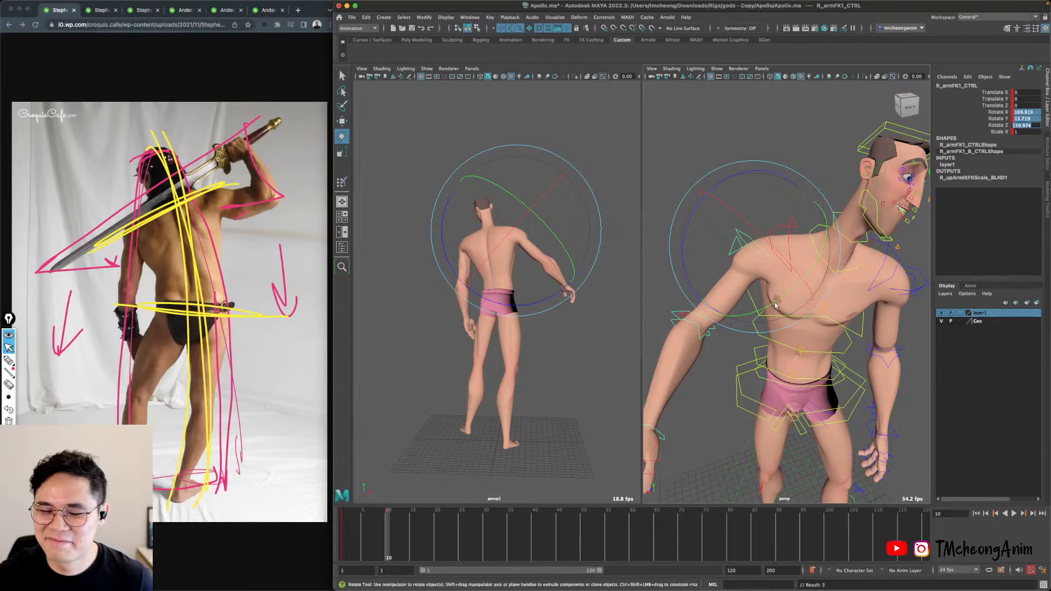
alt+drag(777, 118, 790, 107)
click(790, 108)
Raise the right shoulder control and lift the right upper-arm FK control towards shoulder height.
alt+drag(760, 227, 747, 236)
click(754, 237)
click(799, 220)
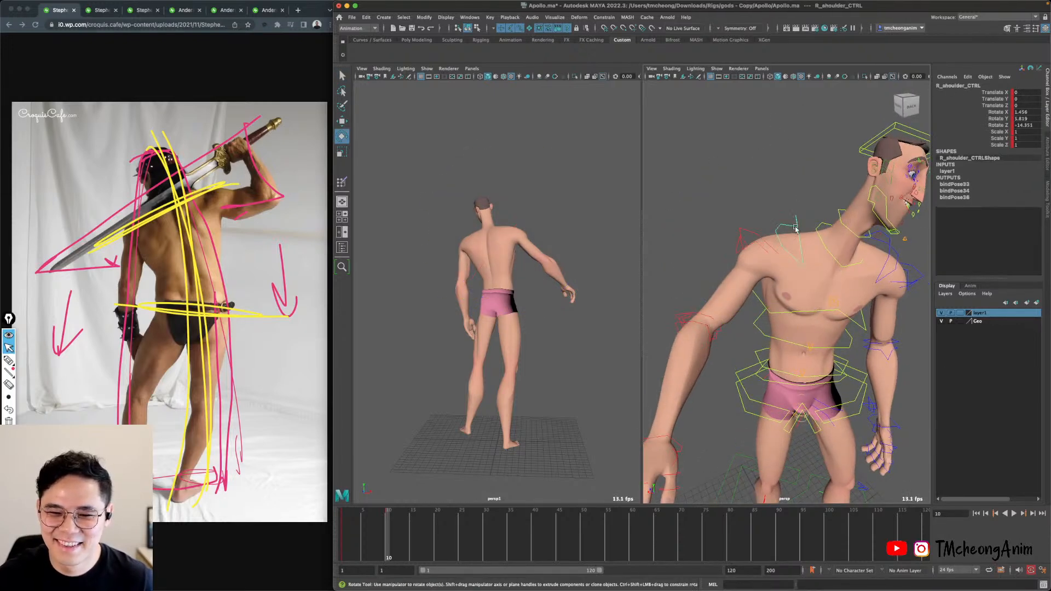
drag(799, 216, 777, 166)
key(q)
click(782, 235)
click(783, 235)
key(e)
Bend the right elbow FK control to about -122.5 in Rotate Y.
alt+middle_drag(759, 239, 790, 256)
alt+drag(791, 255, 739, 324)
click(776, 310)
key(q)
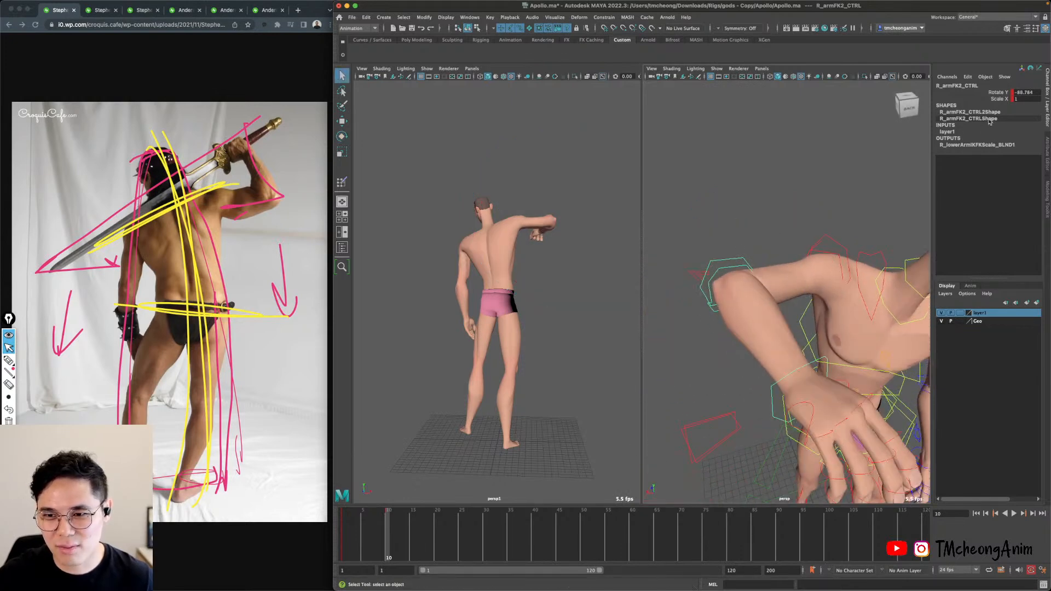
key(e)
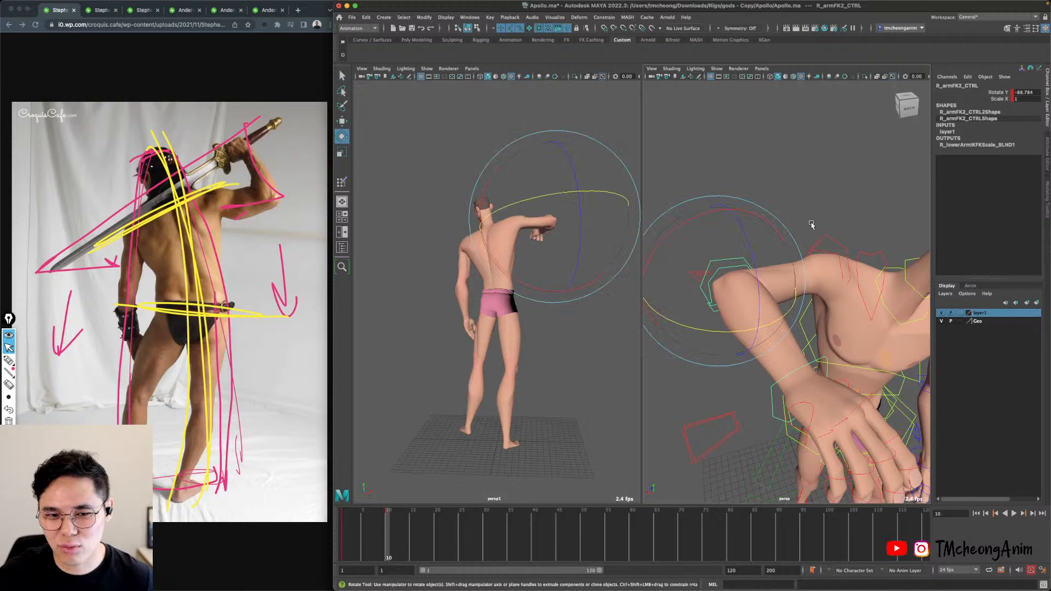
alt+drag(809, 222, 825, 204)
click(826, 204)
click(700, 226)
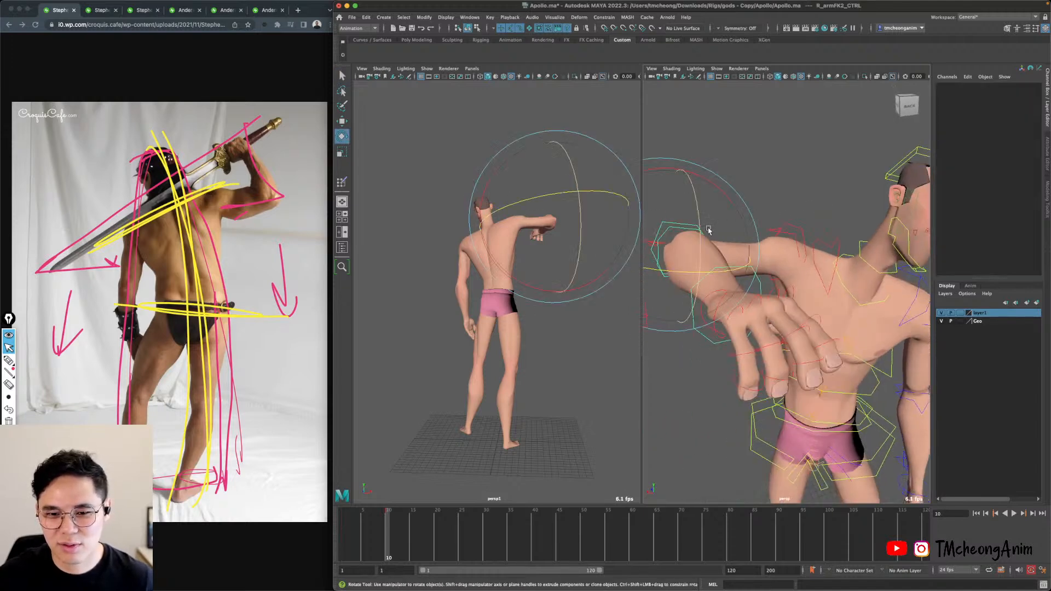
alt+drag(708, 230, 757, 308)
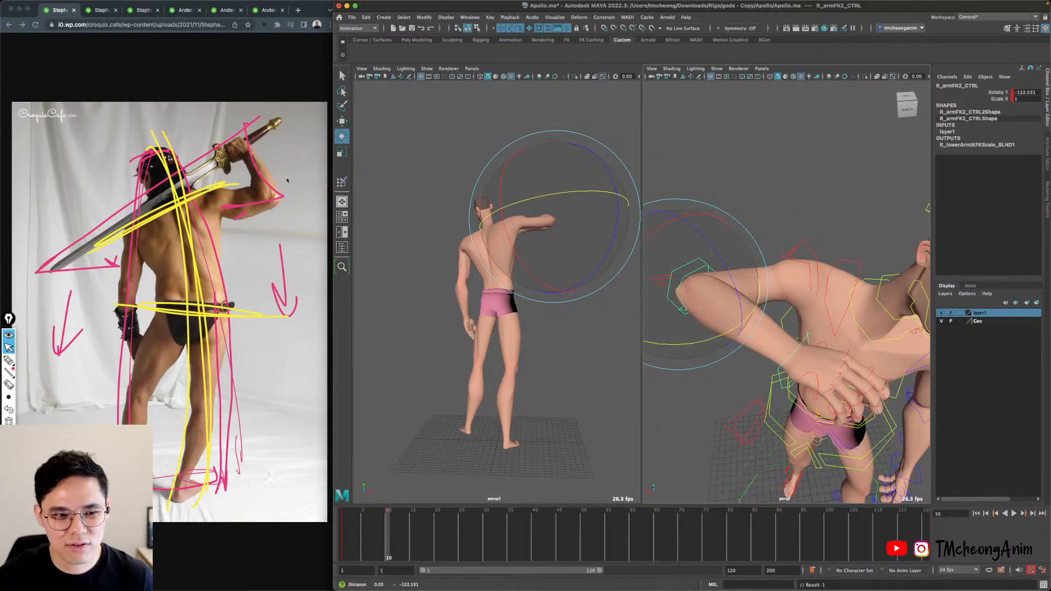
Rotate the right upper-arm FK control to about 169.8, 18.6, 158.8.
key(q)
click(800, 208)
click(805, 252)
key(e)
alt+drag(806, 254, 783, 283)
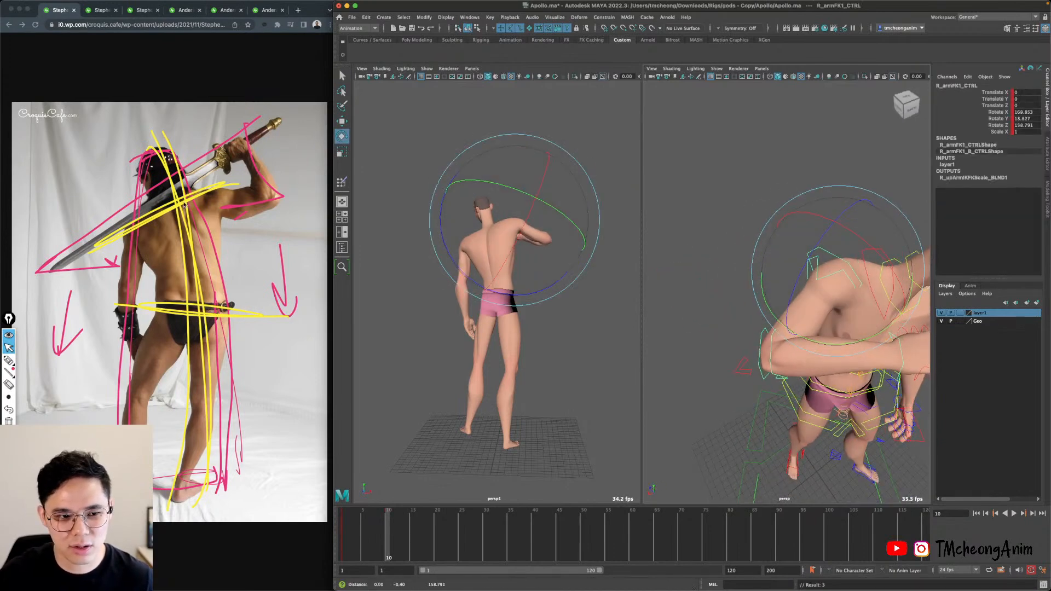
click(206, 197)
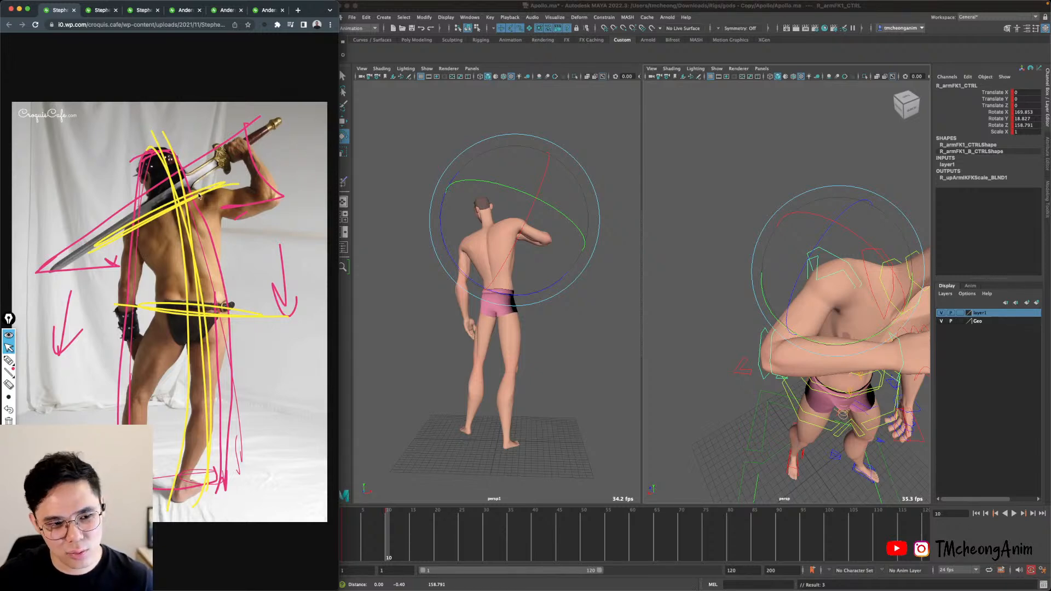
key(super+h)
alt+drag(773, 296, 770, 343)
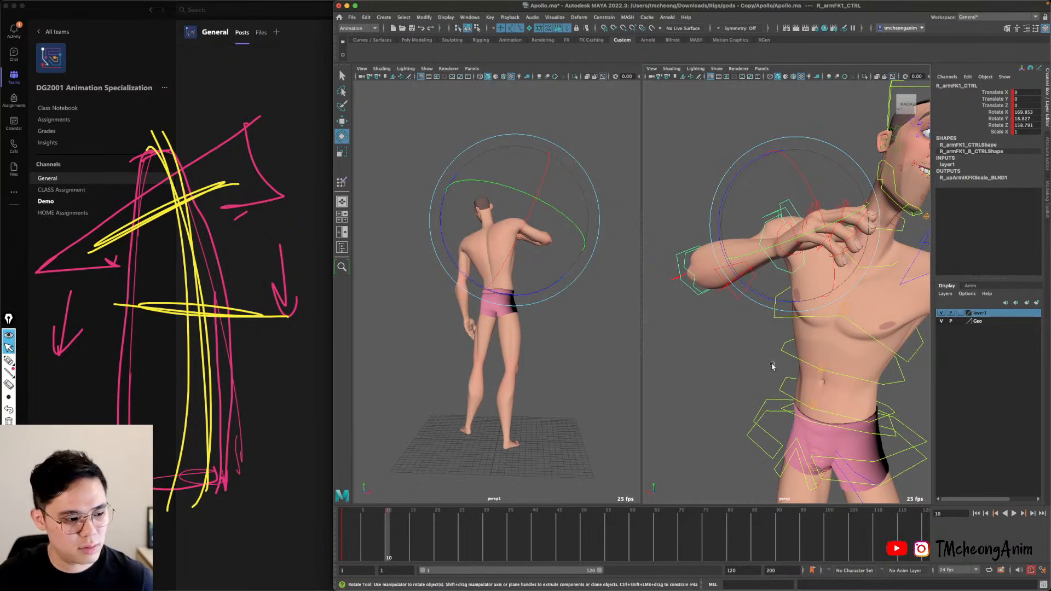
click(720, 349)
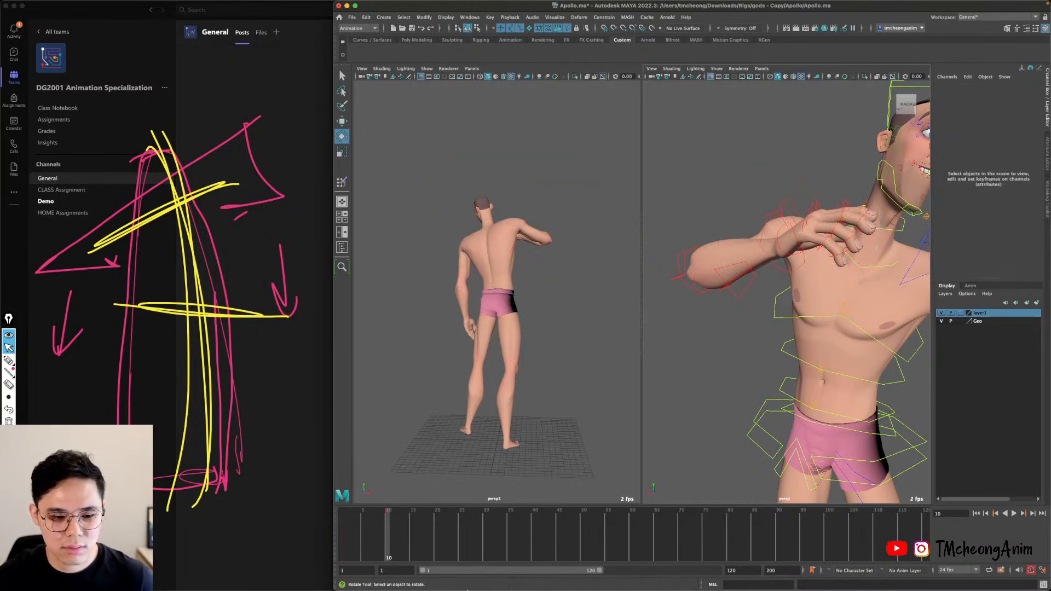
mouse_move(467, 589)
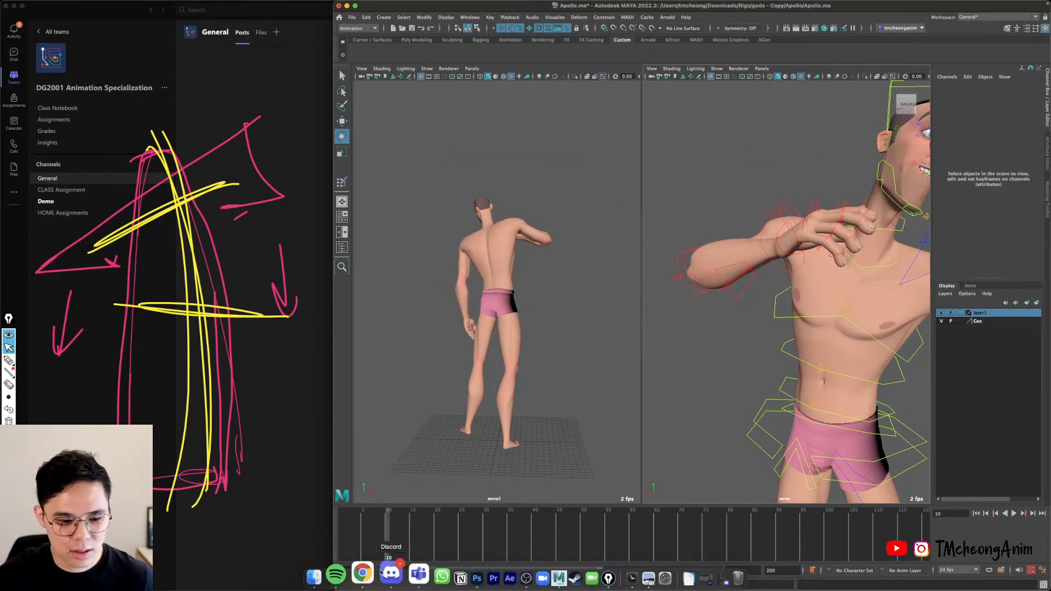
click(369, 574)
click(766, 178)
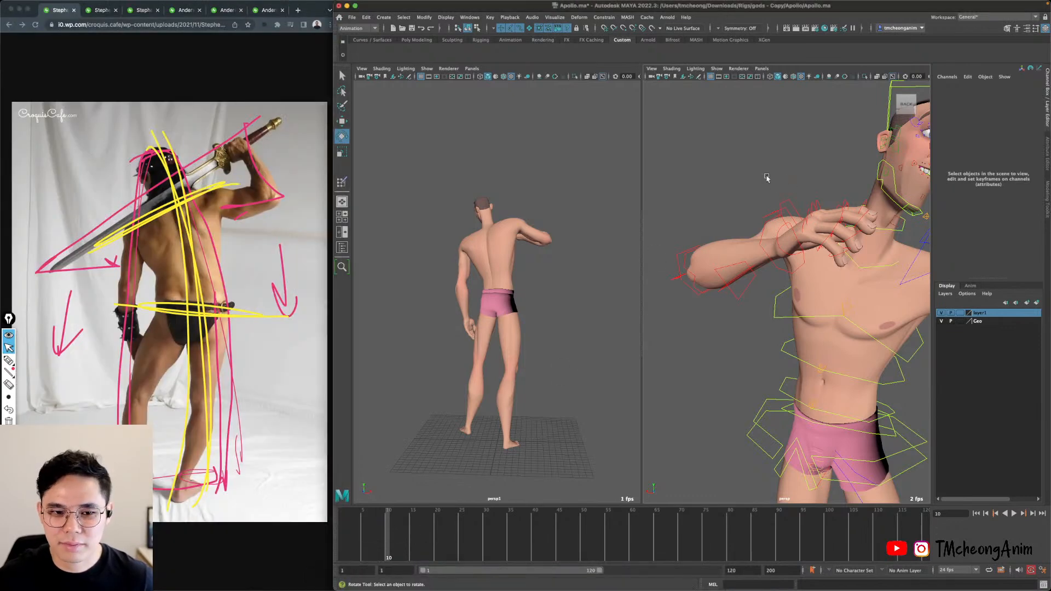
Rotate the right upper-arm FK control so the bent forearm points up beside the head.
alt+drag(763, 316, 774, 296)
click(793, 279)
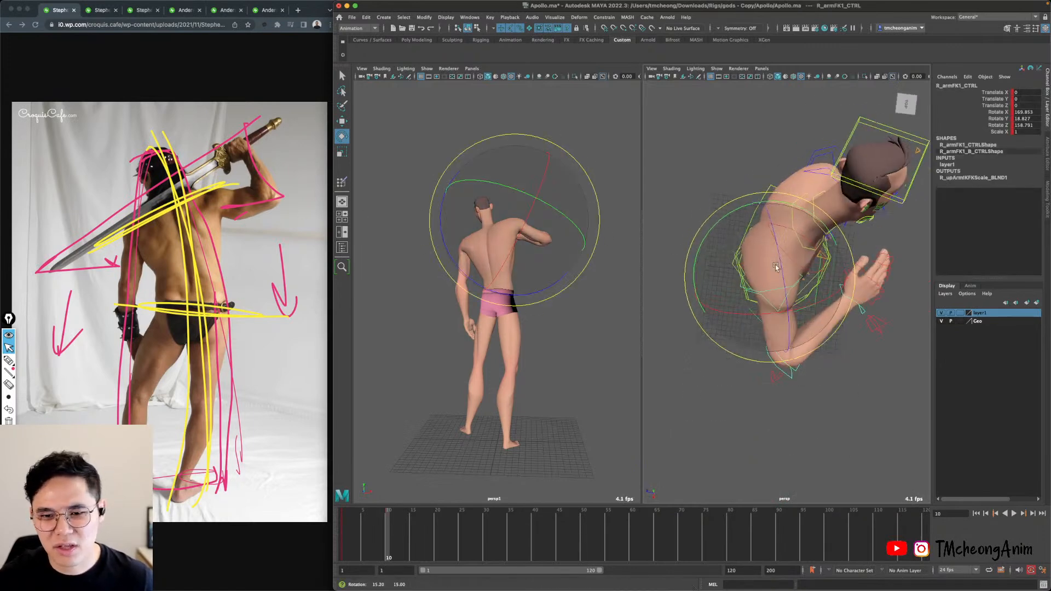
alt+middle_drag(793, 325, 744, 328)
alt+drag(744, 328, 728, 284)
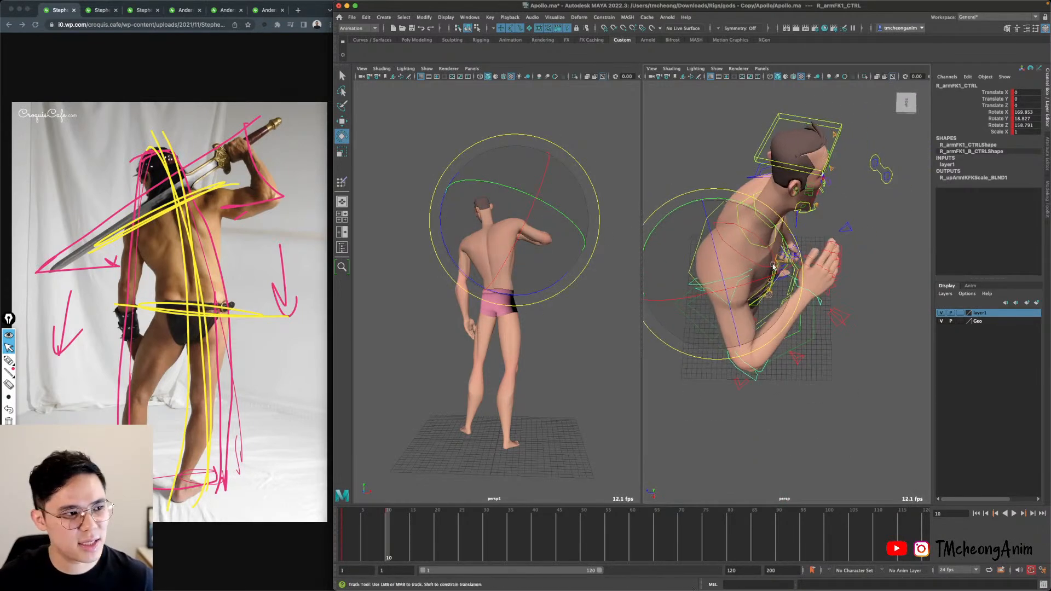
alt+middle_drag(728, 285, 793, 278)
drag(735, 323, 731, 276)
Rotate the right wrist FK control to about 19.6, -20.7, 33.8.
drag(807, 268, 860, 339)
click(860, 339)
drag(864, 252, 827, 264)
click(799, 236)
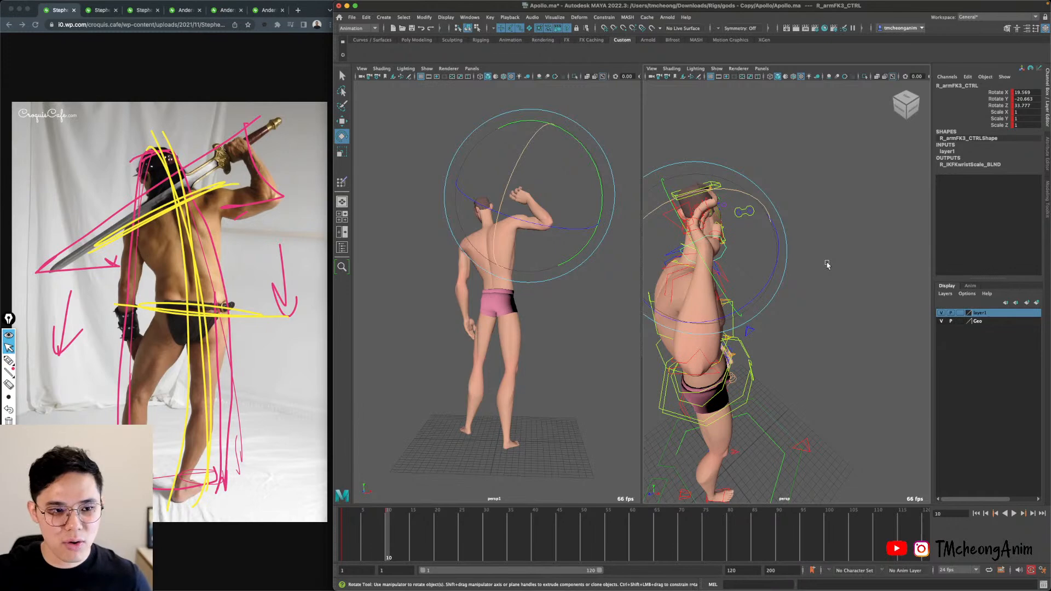
Examine the back, hips and legs from behind and compare them with the reference photo.
alt+drag(761, 285, 810, 282)
alt+right_drag(810, 282, 849, 273)
alt+drag(848, 274, 842, 235)
alt+middle_drag(788, 378, 804, 335)
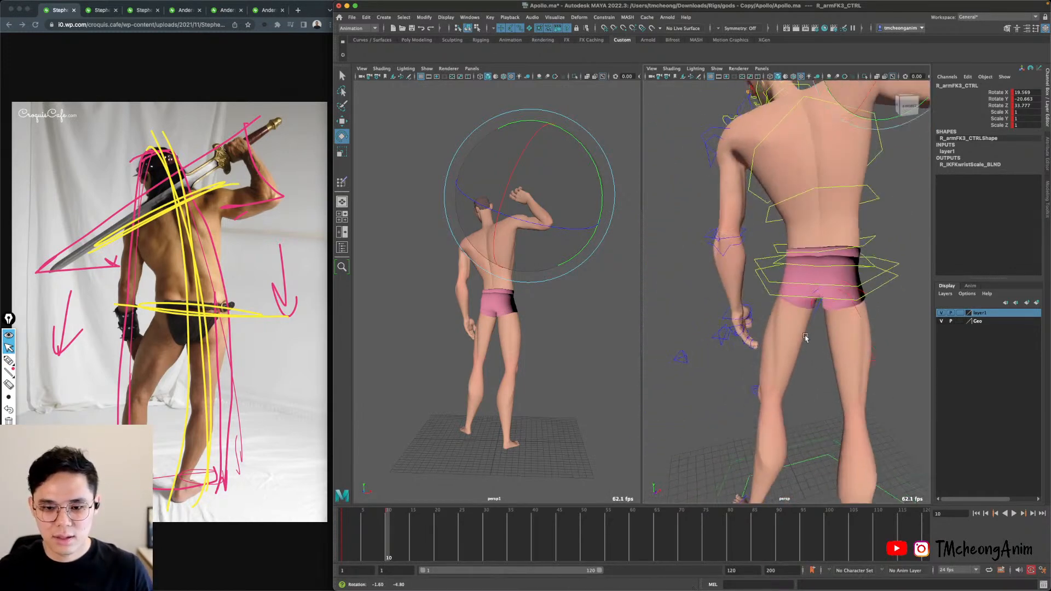
alt+drag(804, 335, 841, 379)
alt+middle_drag(841, 379, 773, 312)
alt+drag(772, 312, 829, 244)
Move the body control vertically to a Translate Y of about -2.78.
key(q)
click(796, 376)
key(w)
alt+middle_drag(818, 255, 827, 267)
alt+drag(828, 267, 837, 235)
alt+right_drag(837, 236, 811, 206)
alt+drag(811, 206, 805, 183)
alt+middle_drag(804, 183, 804, 274)
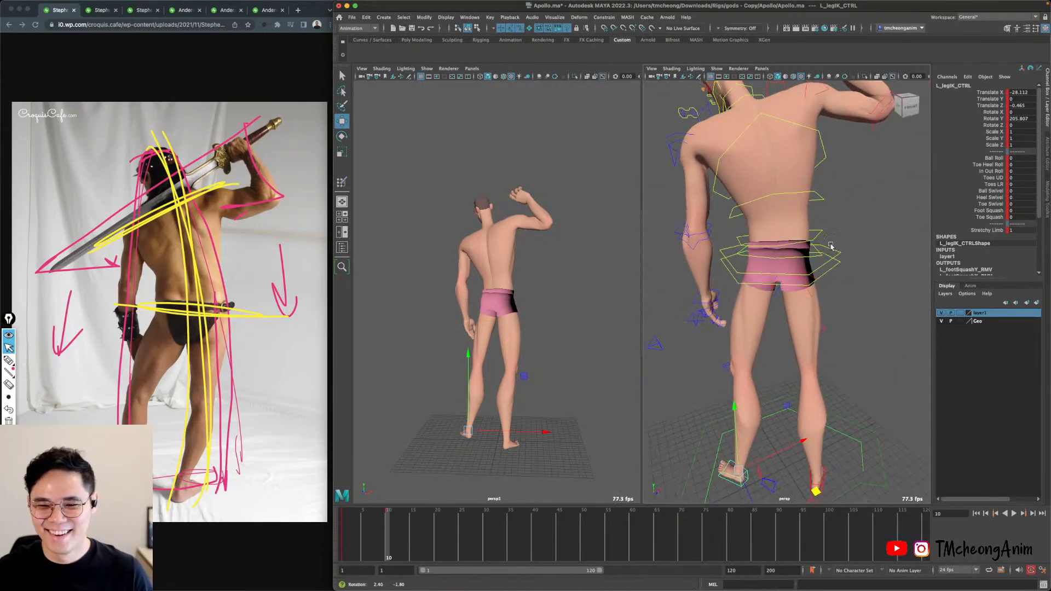
click(830, 247)
drag(779, 183, 781, 182)
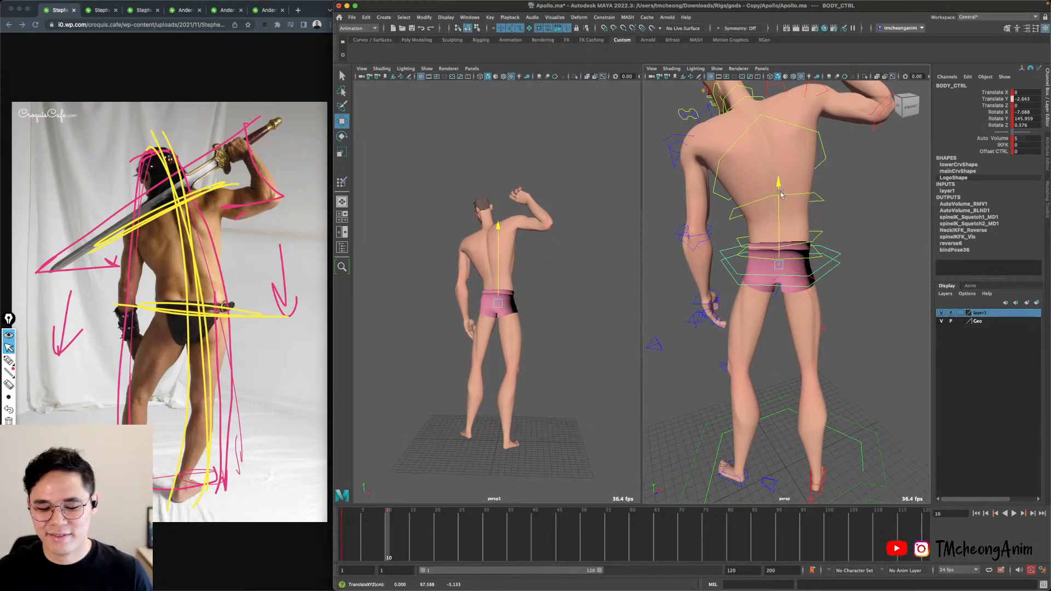
Select all objects in layer1 and flip between the frame 1 and frame 10 poses to compare them.
alt+drag(772, 334, 711, 350)
alt+right_drag(711, 351, 668, 342)
right_click(991, 316)
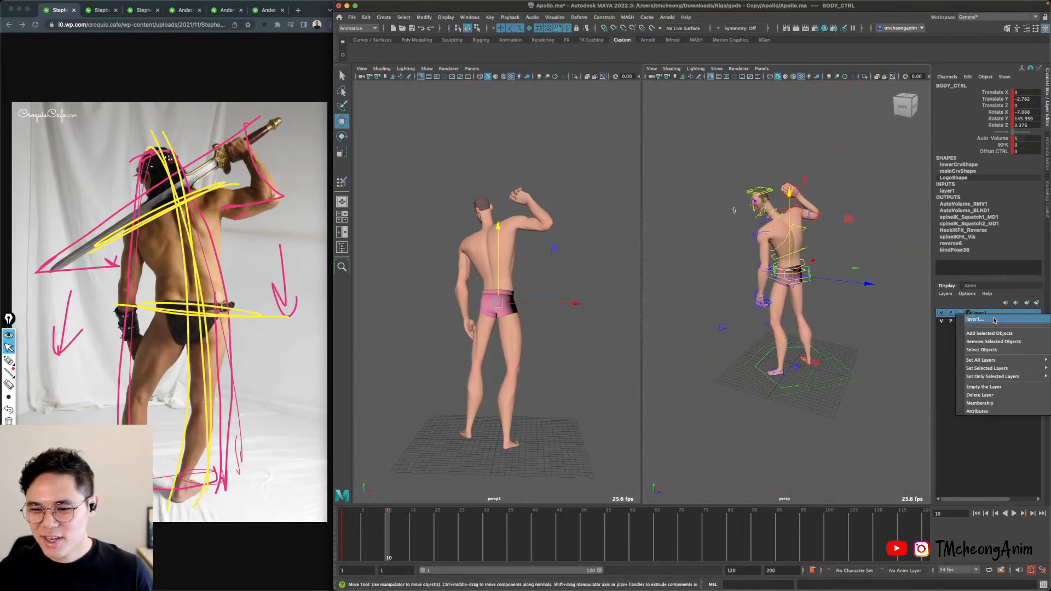
click(992, 350)
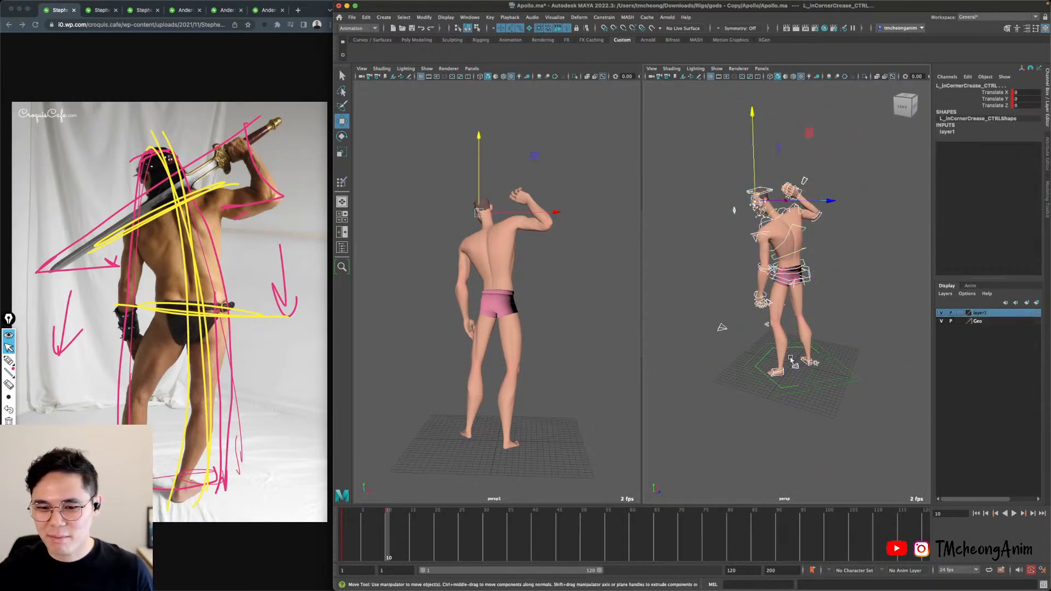
key(comma)
key(period)
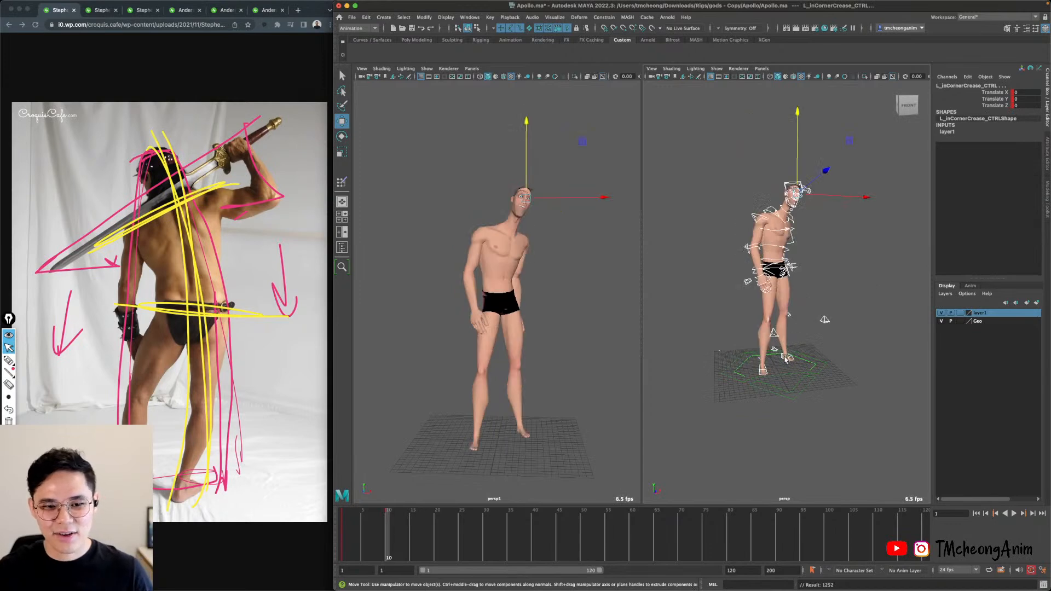
key(comma)
key(period)
key(comma)
key(period)
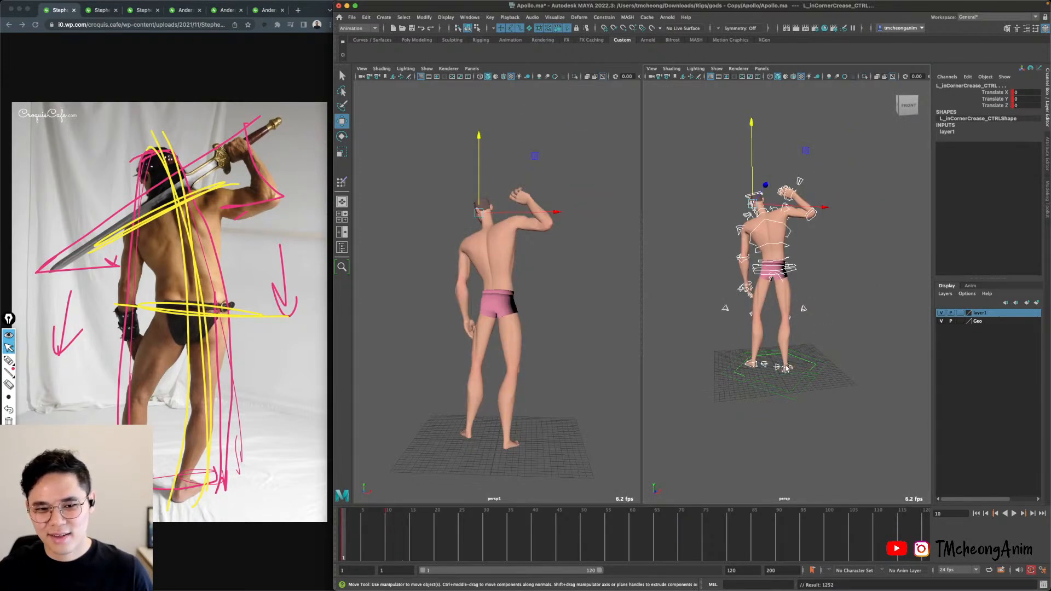
key(comma)
key(period)
key(comma)
key(period)
Examine the torso, shoulders and raised arm from behind and compare them with the sword reference photo.
scroll(824, 318, up, 5)
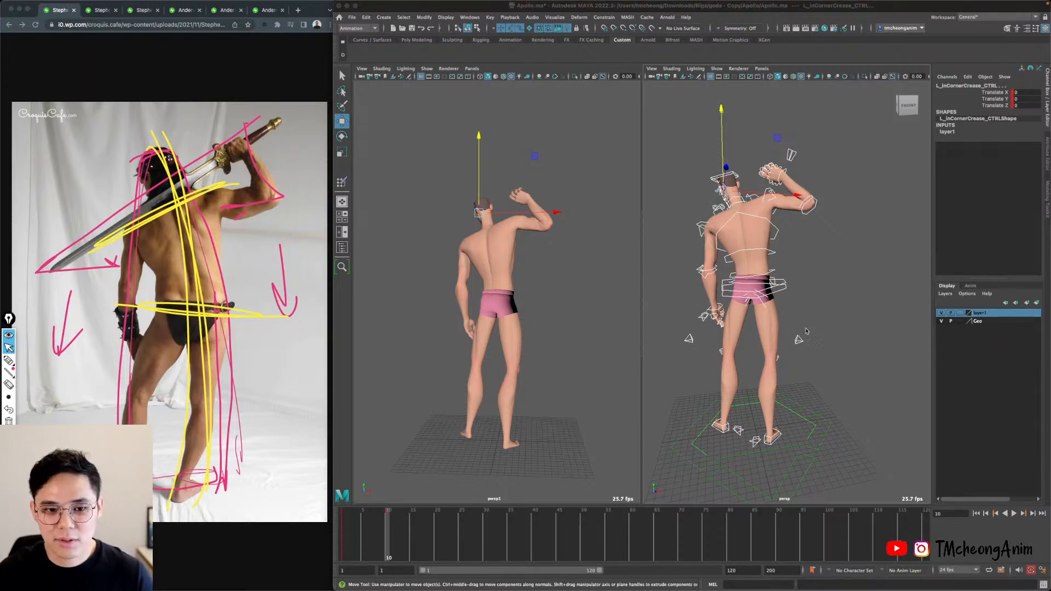
alt+right_drag(806, 331, 831, 307)
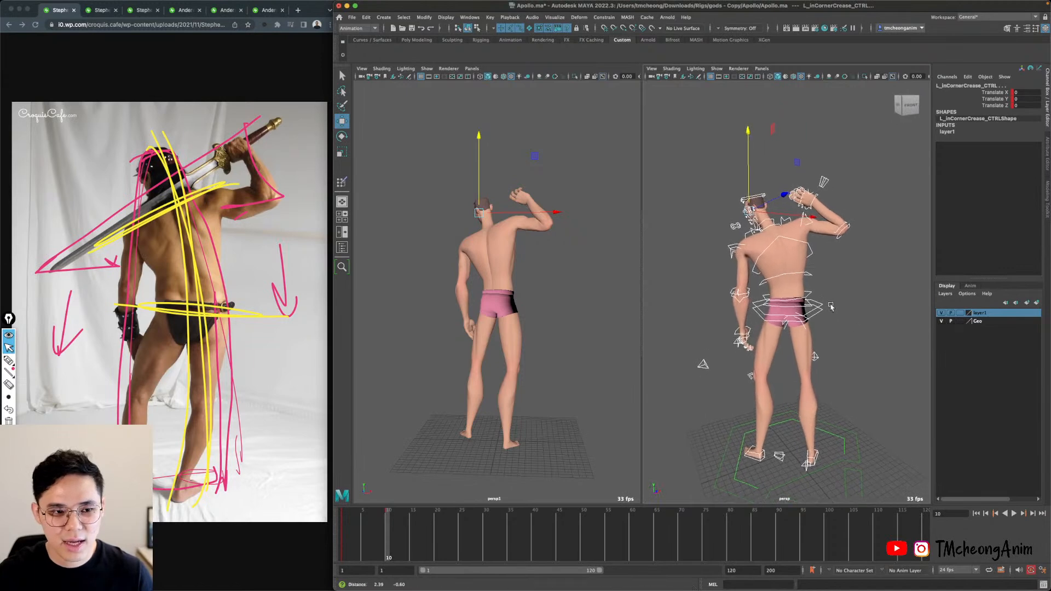
alt+drag(830, 306, 818, 307)
alt+middle_drag(818, 307, 818, 372)
alt+right_drag(794, 329, 821, 309)
alt+drag(816, 304, 832, 290)
key(q)
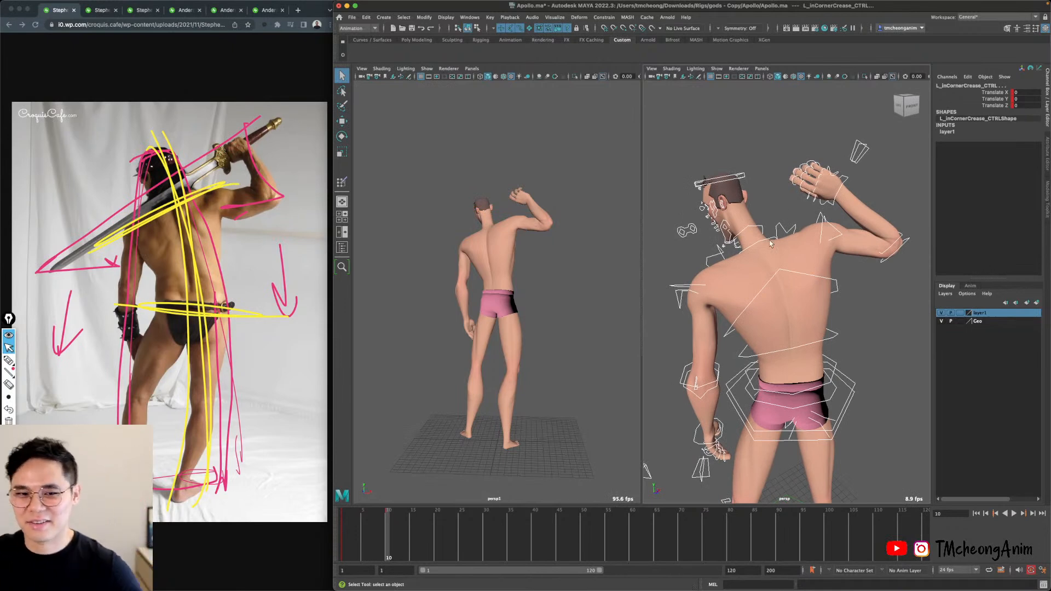
alt+drag(704, 333, 739, 329)
alt+middle_drag(765, 341, 762, 284)
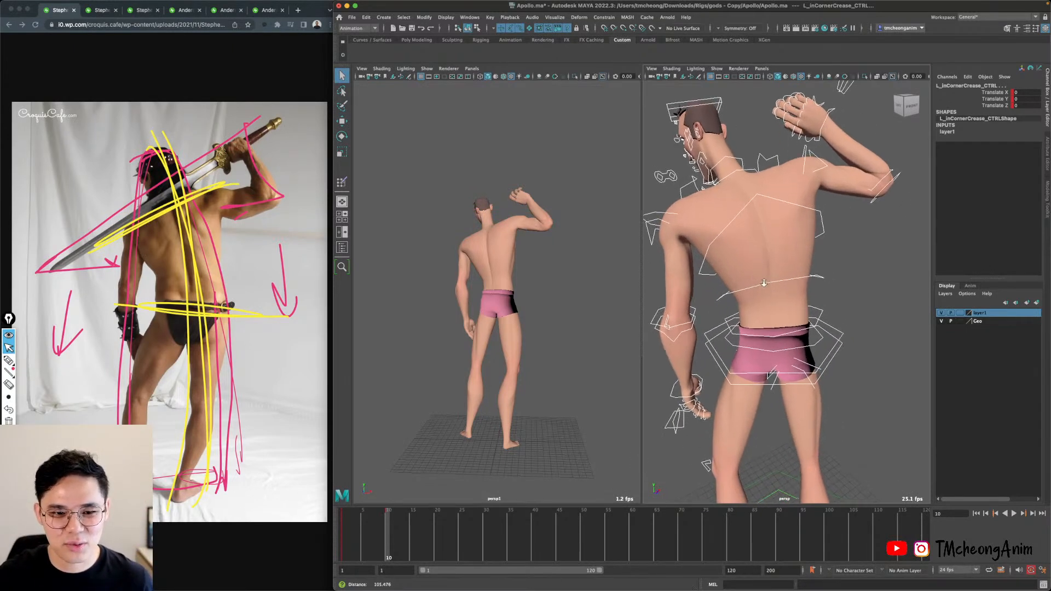
mouse_move(763, 284)
alt+mouse_down()
mouse_move(776, 291)
mouse_move(771, 276)
alt+mouse_up()
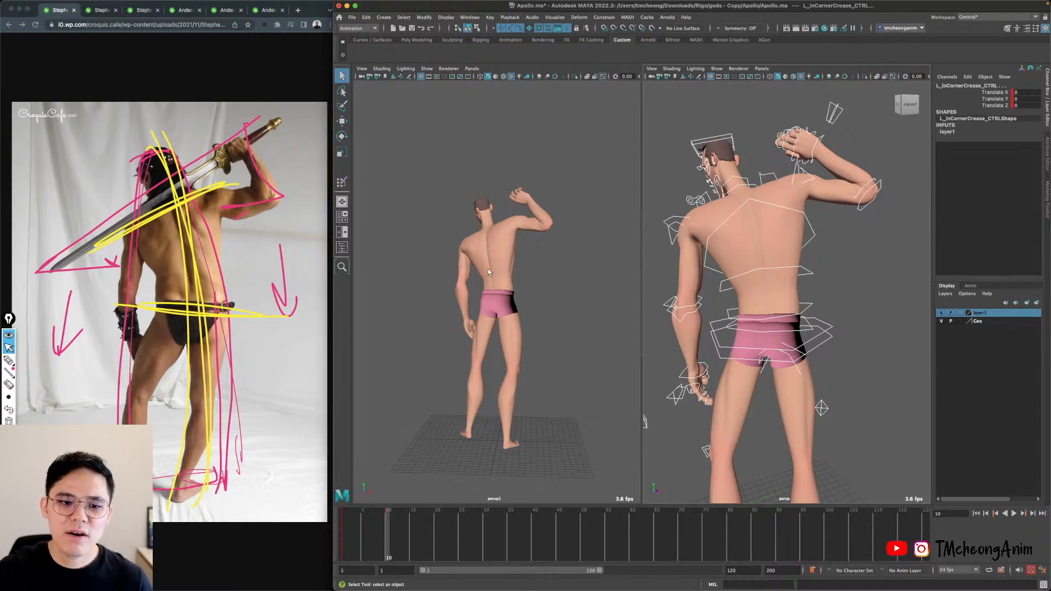
alt+drag(833, 276, 829, 277)
Rotate the spineFK3 control to about 16.3, 9.3, -13.9.
click(828, 276)
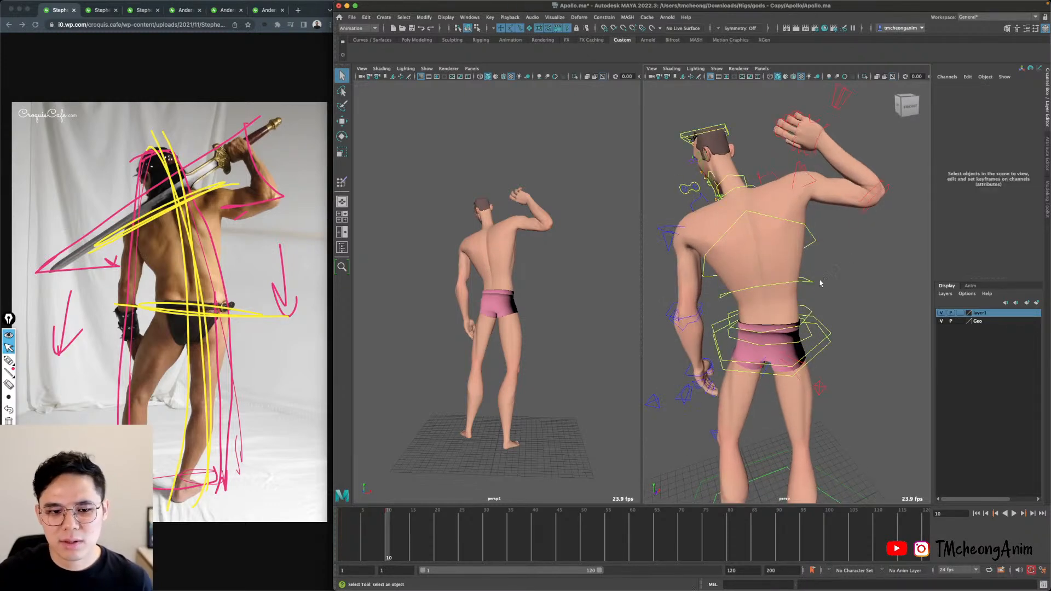
click(834, 337)
alt+drag(843, 316, 813, 288)
key(e)
click(812, 284)
key(q)
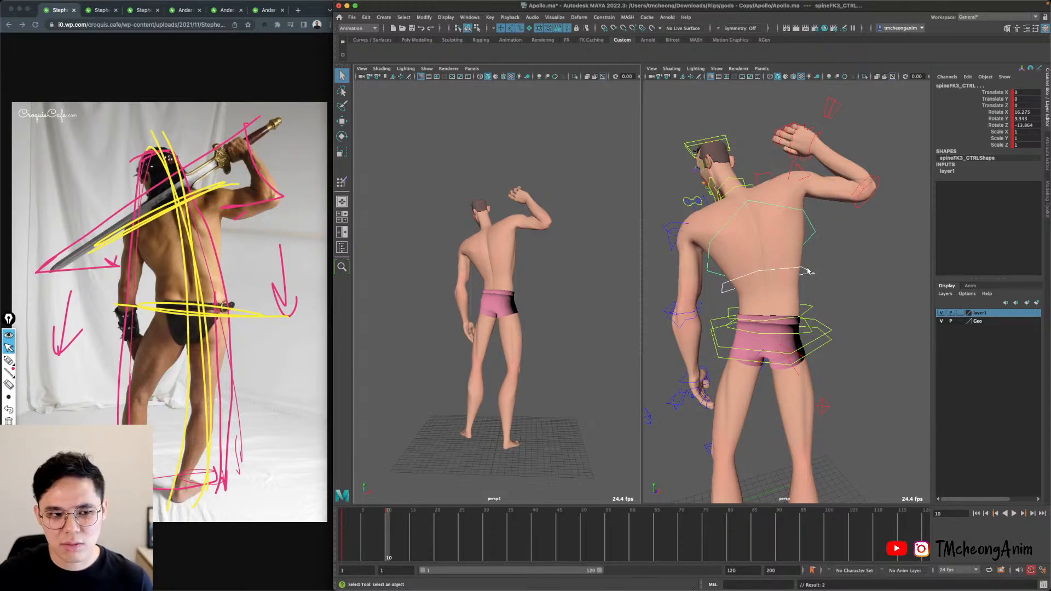
alt+drag(809, 271, 784, 335)
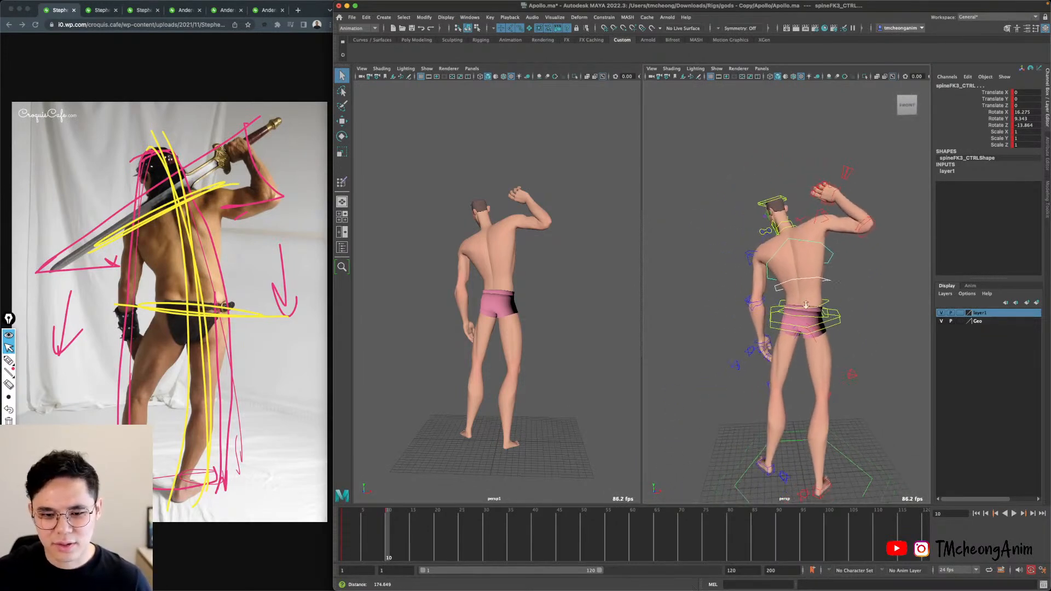
Reselect every object in layer1 and check the refined frame 10 pose against frame 1.
scroll(788, 335, down, 4)
right_click(993, 314)
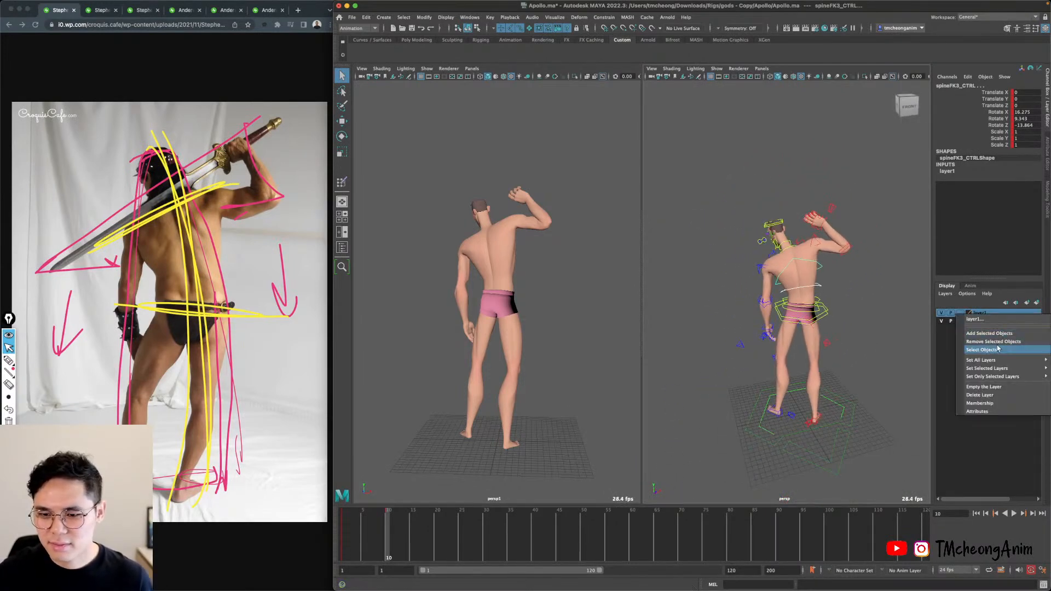
click(982, 350)
scroll(876, 359, up, 5)
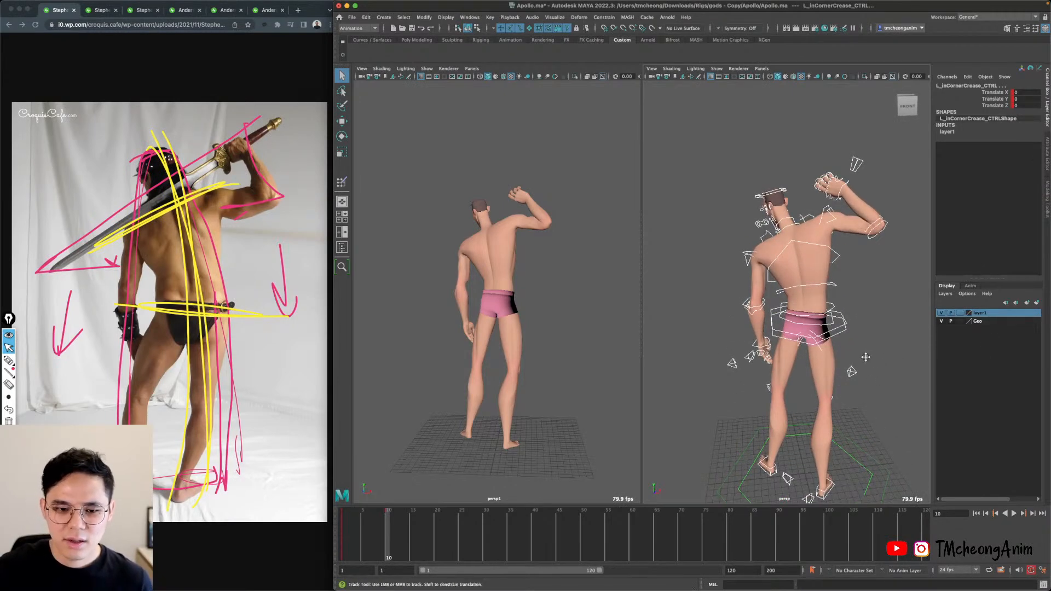
scroll(910, 373, up, 2)
key(comma)
key(period)
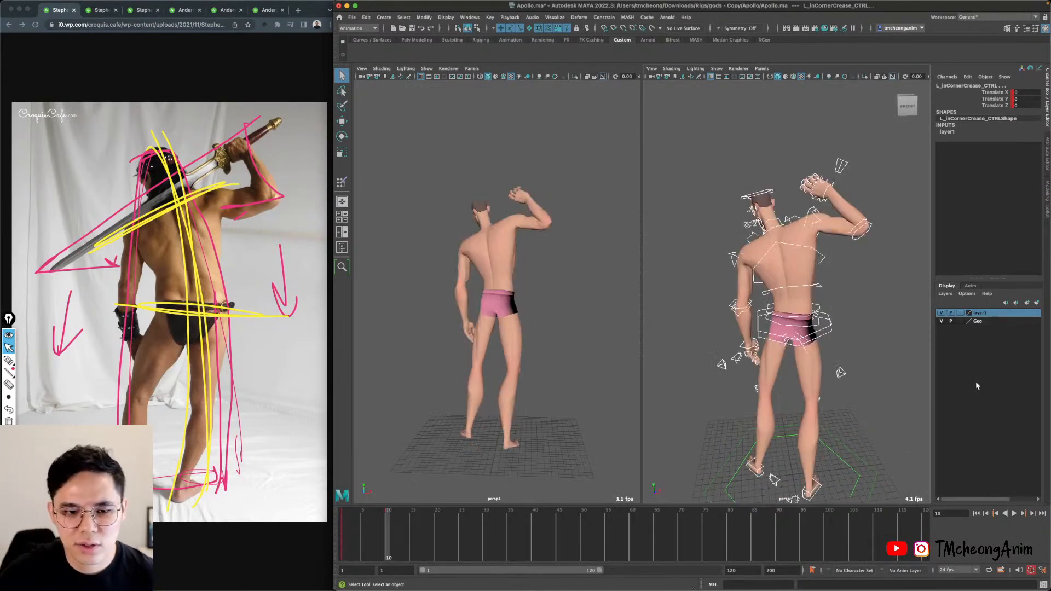
key(comma)
key(period)
key(comma)
key(period)
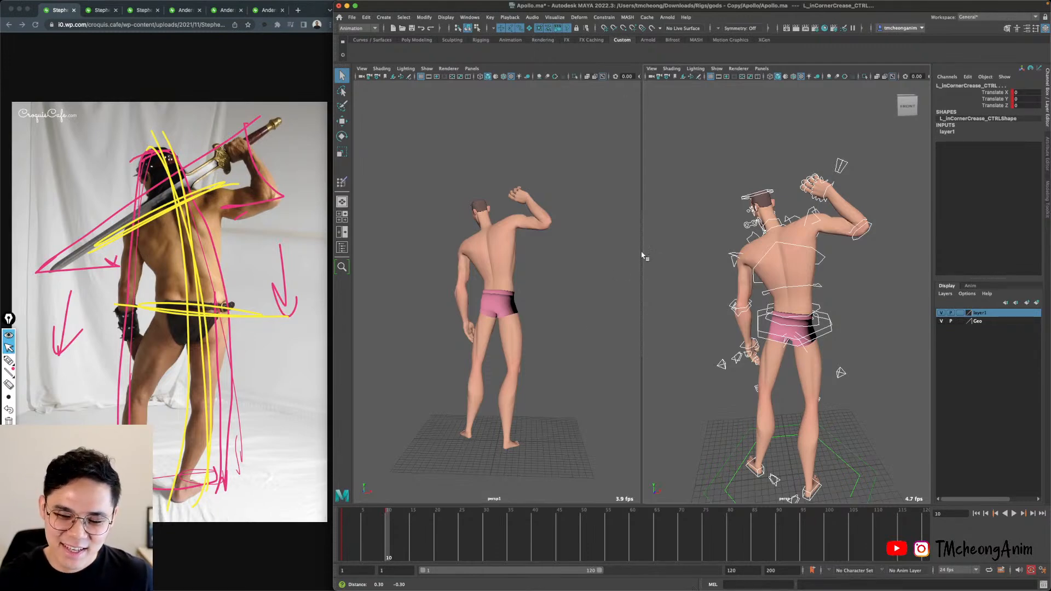
alt+middle_drag(809, 314, 813, 307)
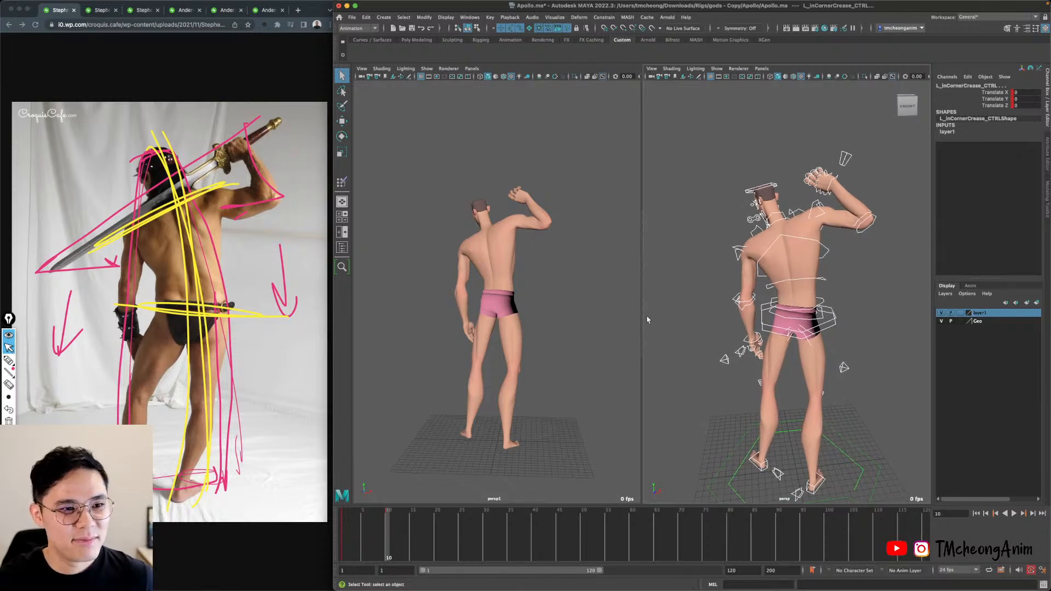
Switch to the browser, bring up the fighting-stance reference photo and clear all old annotations from the screen.
click(210, 115)
key(ctrl+Tab)
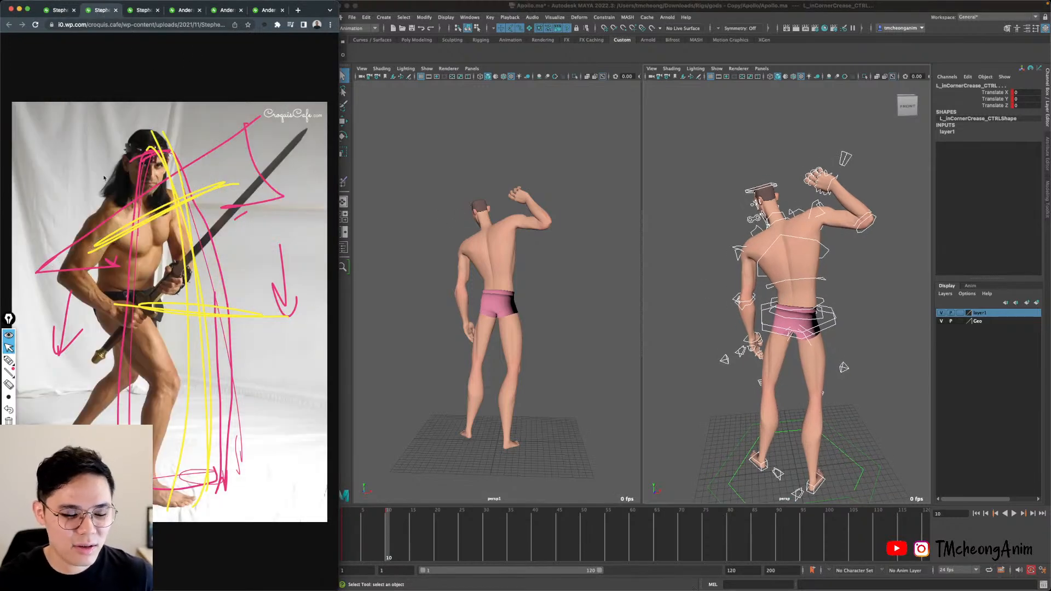
click(135, 14)
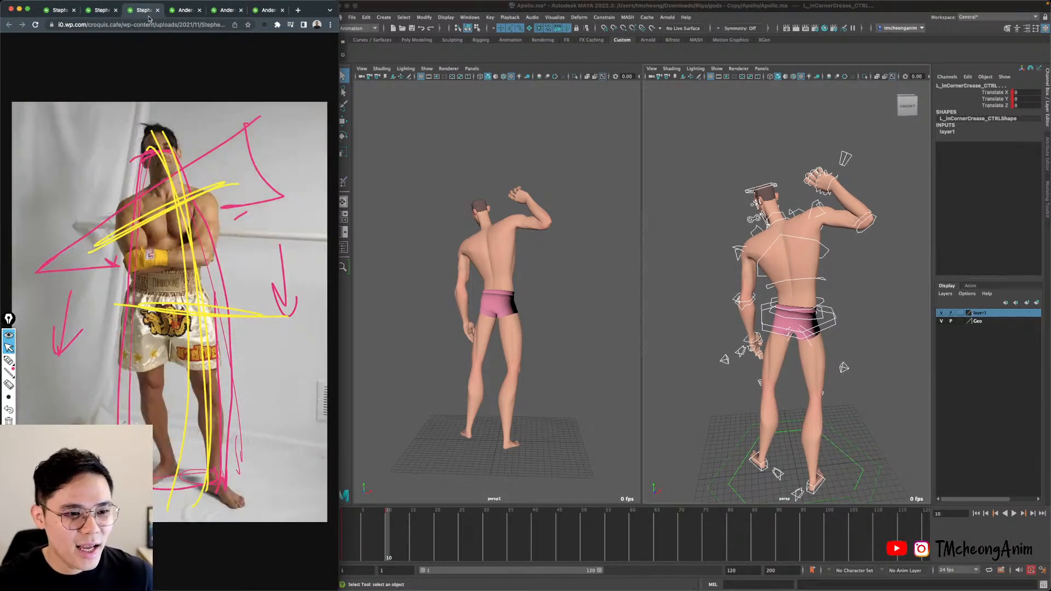
click(185, 11)
mouse_move(8, 372)
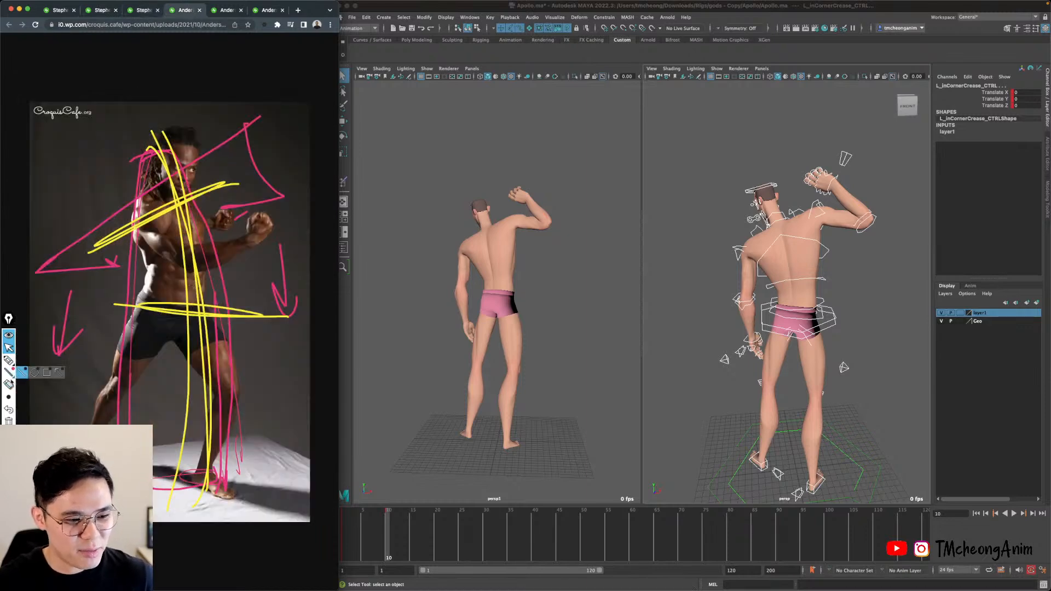
click(9, 420)
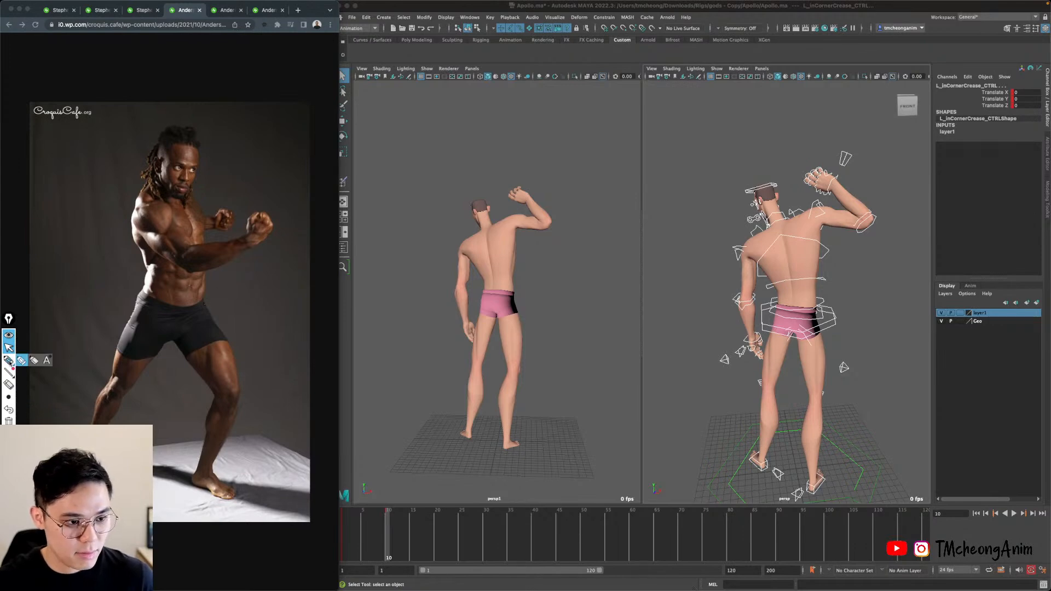
Sketch yellow ellipses around the chest and hips, with arrows marking the direction each one faces.
click(9, 360)
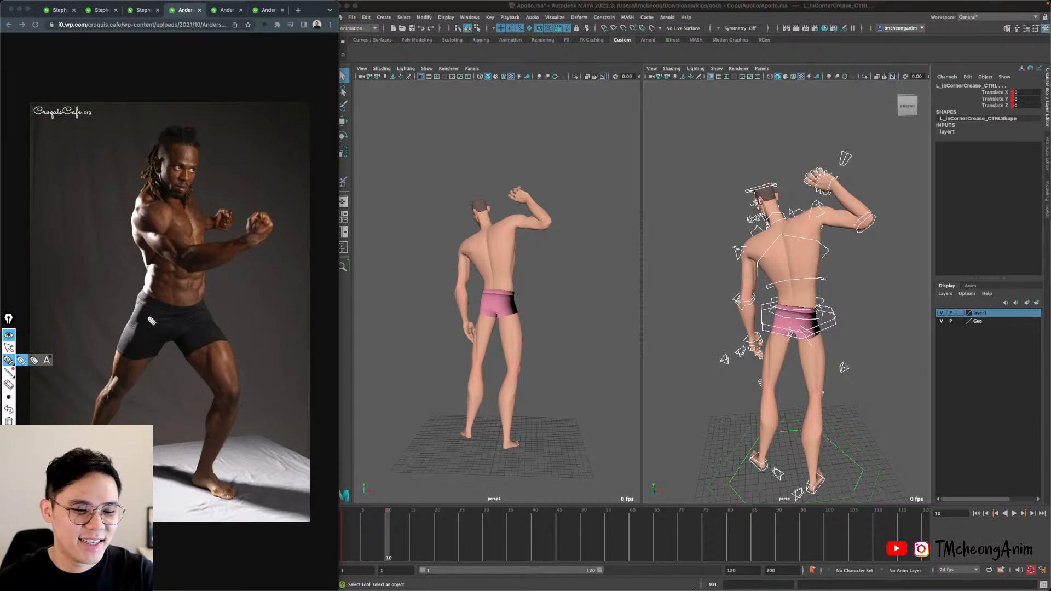
mouse_move(178, 326)
mouse_down()
mouse_move(197, 302)
mouse_move(153, 298)
mouse_move(208, 297)
mouse_move(192, 310)
mouse_move(295, 430)
mouse_move(282, 387)
mouse_up()
mouse_move(164, 225)
mouse_down()
mouse_move(216, 238)
mouse_move(296, 230)
mouse_move(252, 253)
mouse_move(164, 233)
mouse_up()
mouse_move(175, 296)
mouse_down()
mouse_move(197, 298)
mouse_move(163, 314)
mouse_up()
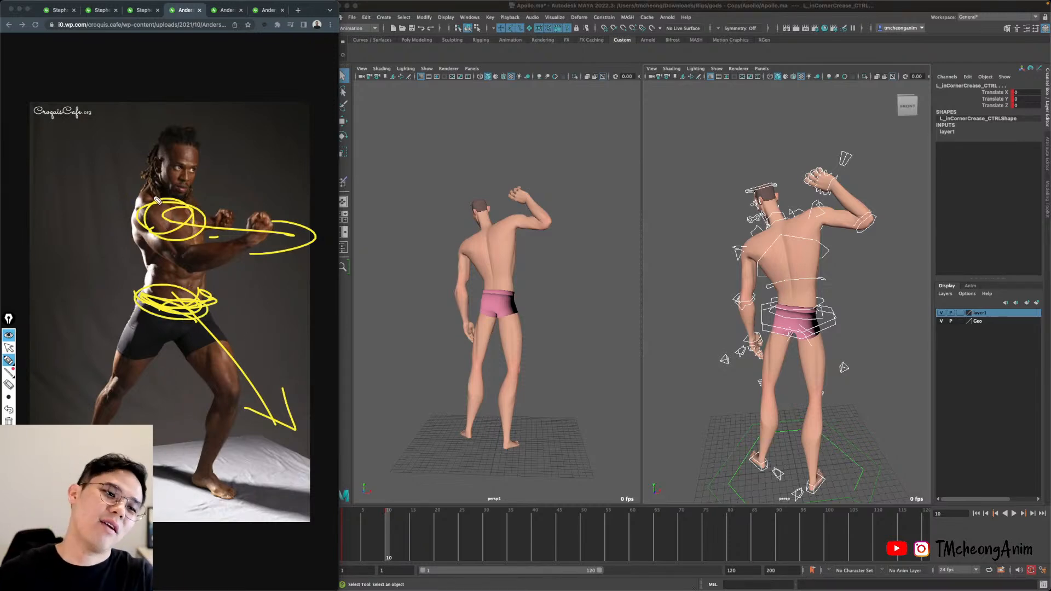
Sketch the torso's line of action from the hips past the shoulders with an arrowhead, and outline the back thigh.
drag(118, 141, 190, 289)
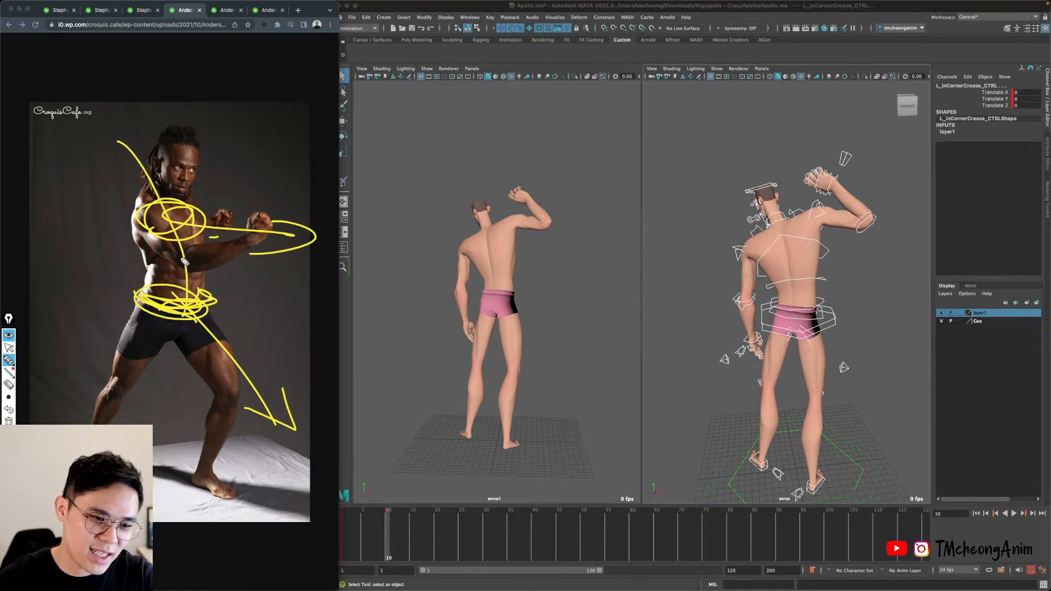
drag(181, 253, 140, 380)
drag(137, 293, 117, 370)
drag(116, 378, 156, 350)
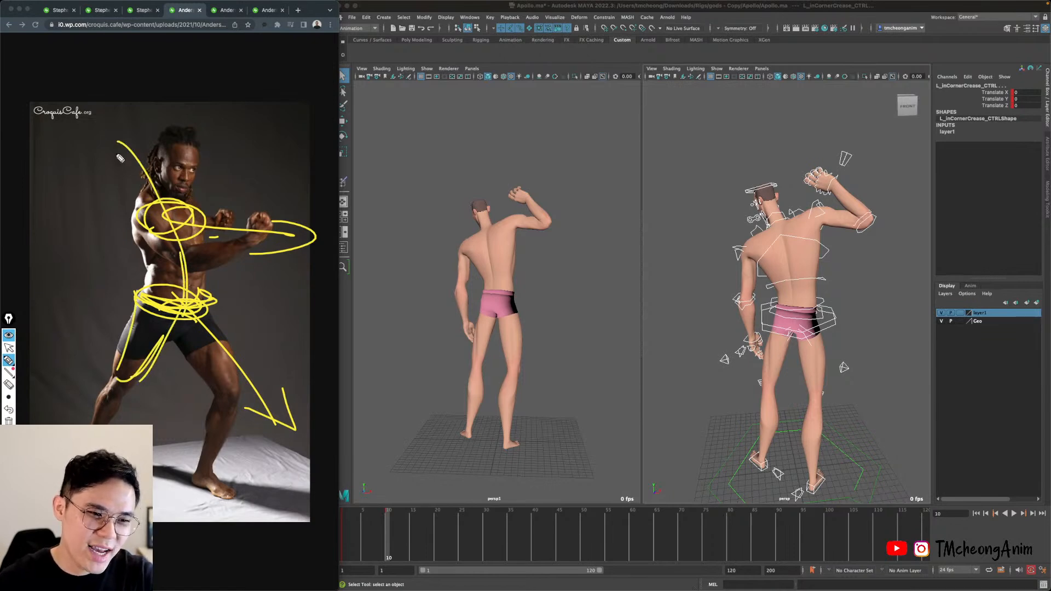
mouse_move(115, 138)
mouse_down()
mouse_move(107, 191)
mouse_move(150, 142)
mouse_up()
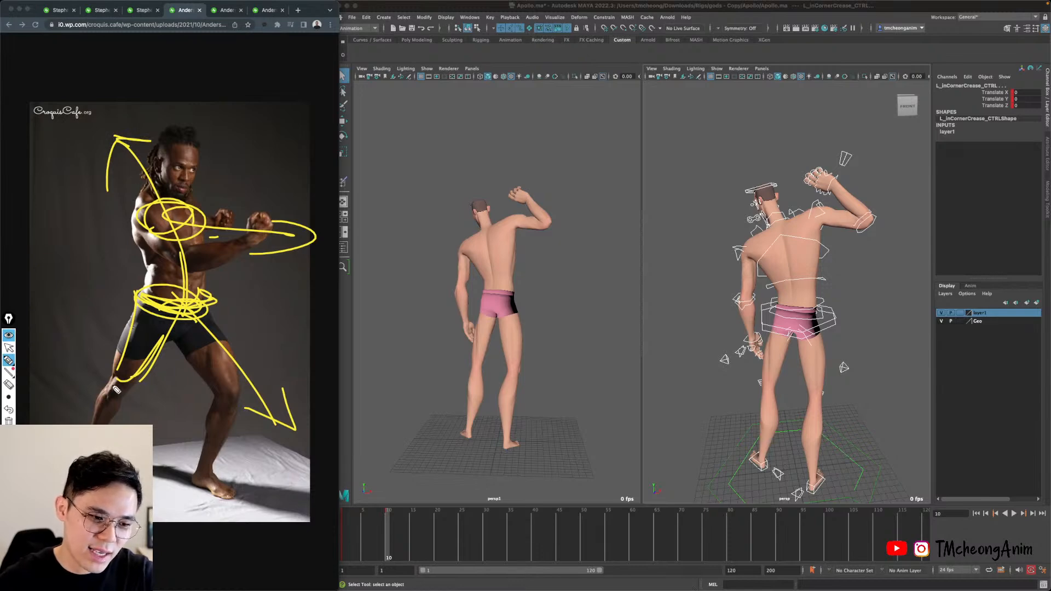
Outline the back lower leg and the bent front leg down to the foot in yellow.
drag(118, 375, 102, 422)
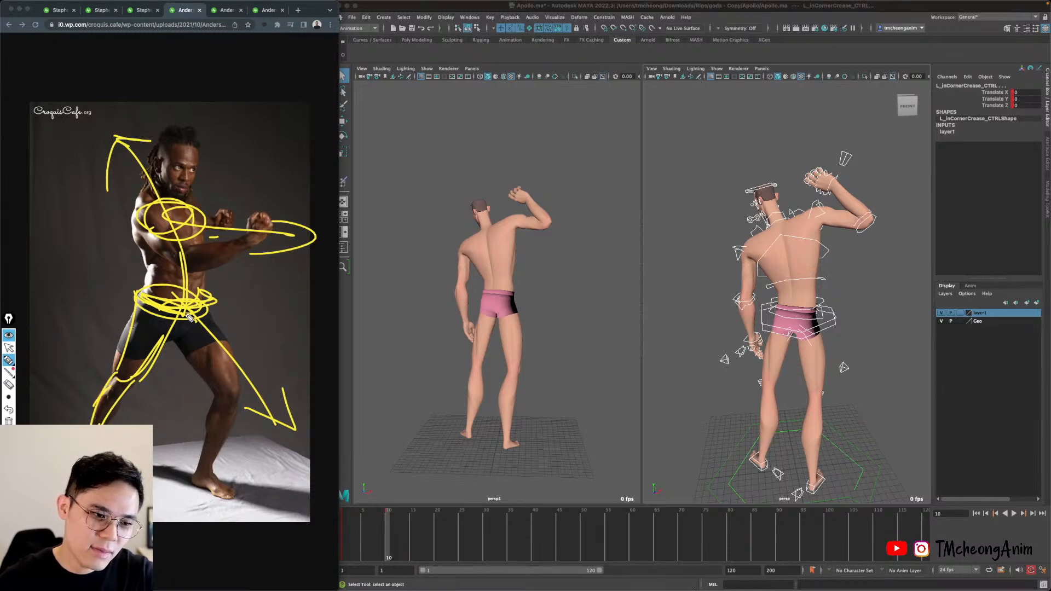
mouse_move(180, 343)
mouse_down()
mouse_move(232, 407)
mouse_move(201, 492)
mouse_up()
mouse_move(241, 416)
mouse_down()
mouse_move(208, 487)
mouse_move(246, 497)
mouse_move(214, 390)
mouse_move(204, 471)
mouse_move(223, 470)
mouse_up()
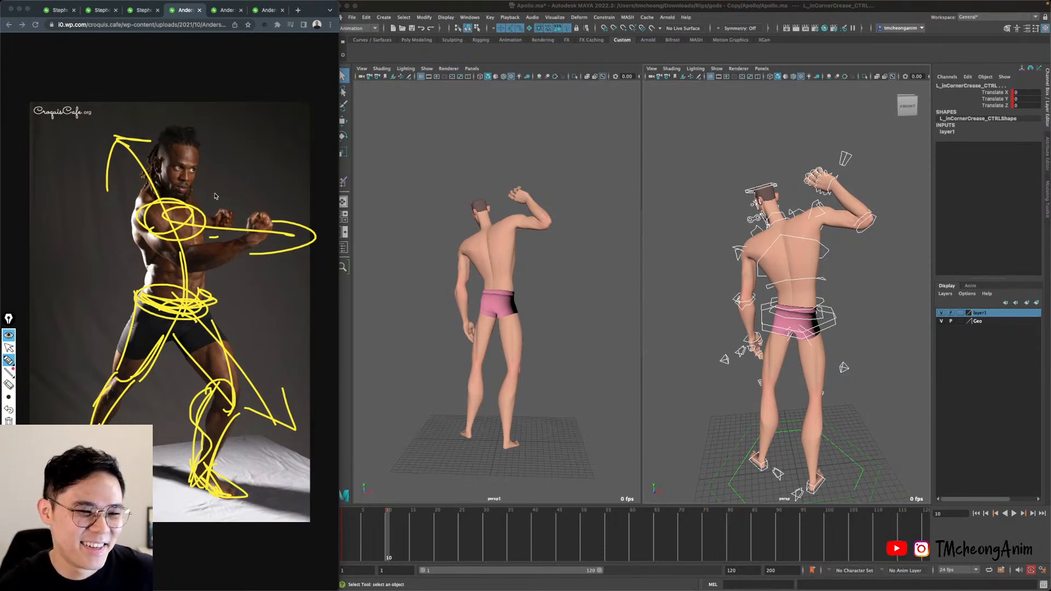
Draw an ellipse and a downward direction arrow for the head, and reinforce the hip direction arrow.
mouse_move(196, 165)
mouse_down()
mouse_move(173, 182)
mouse_move(193, 148)
mouse_move(262, 275)
mouse_up()
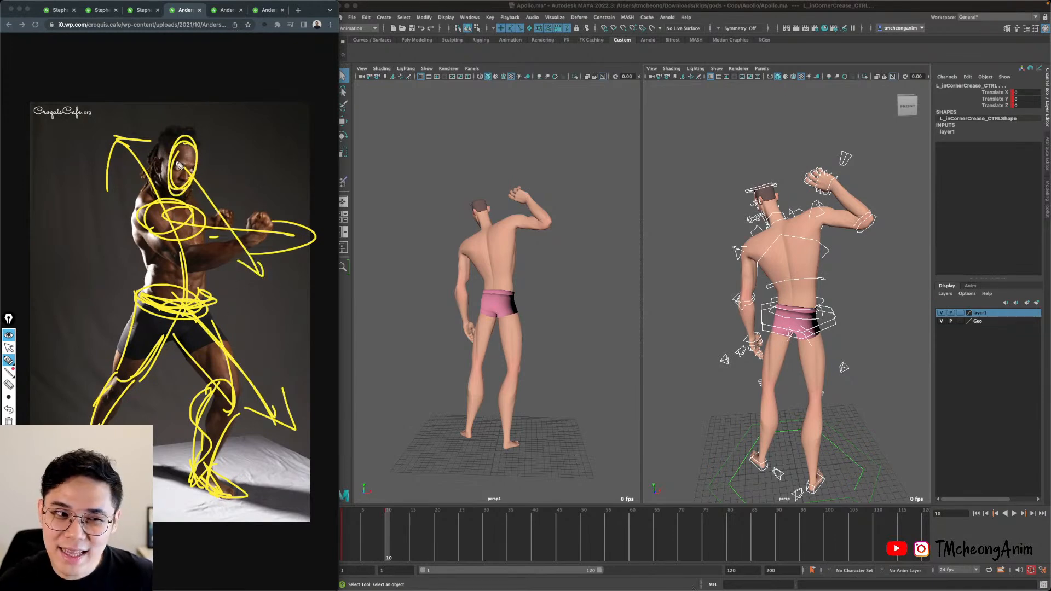
drag(192, 305, 286, 416)
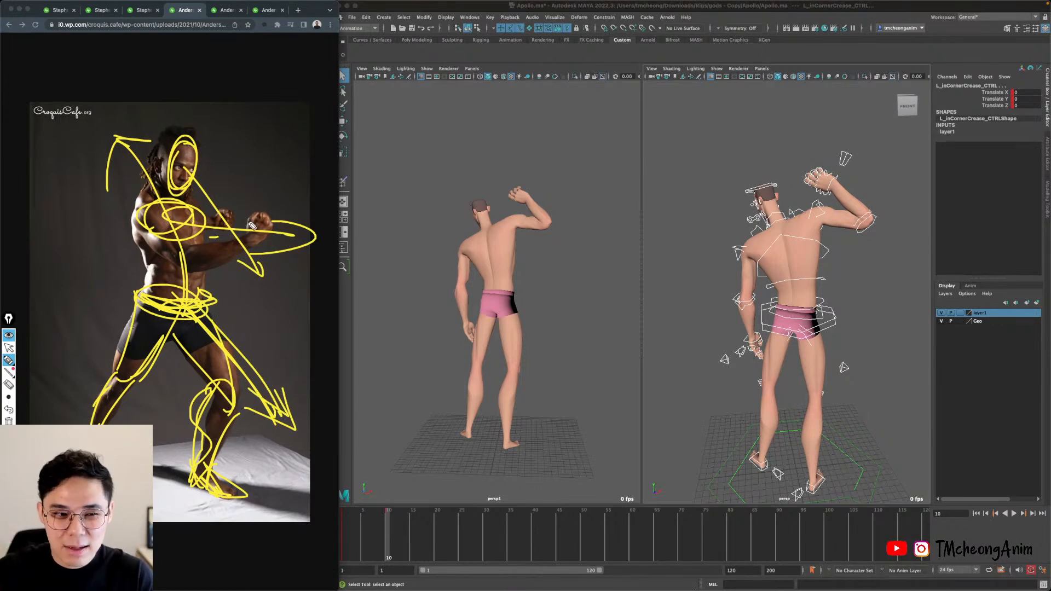
Change the pen colour to pink and draw a curve along the back of the head and torso.
click(11, 394)
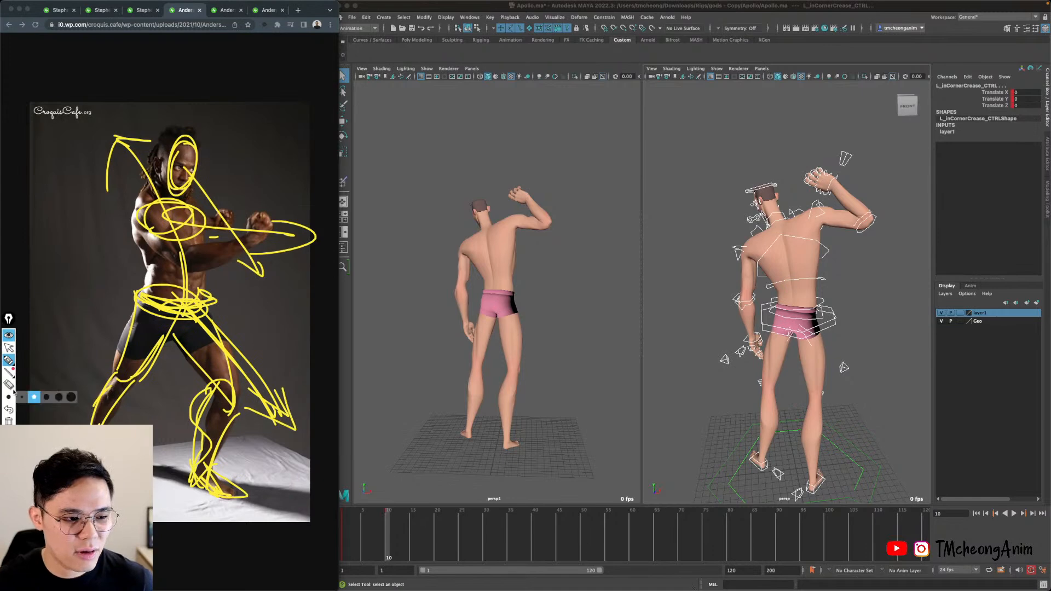
mouse_move(9, 437)
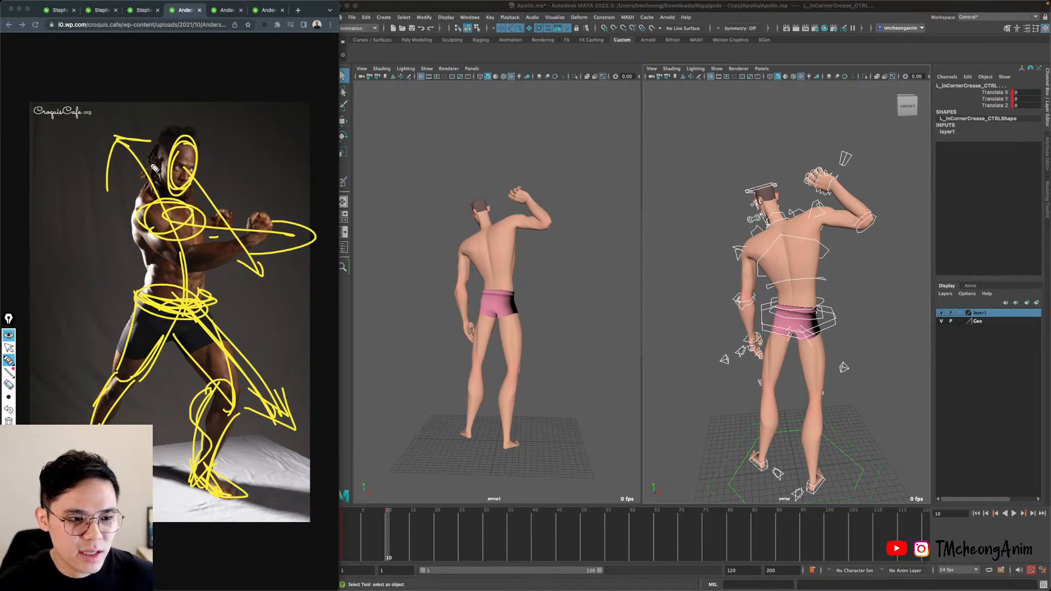
mouse_move(167, 130)
mouse_down()
mouse_move(143, 189)
mouse_move(148, 277)
mouse_up()
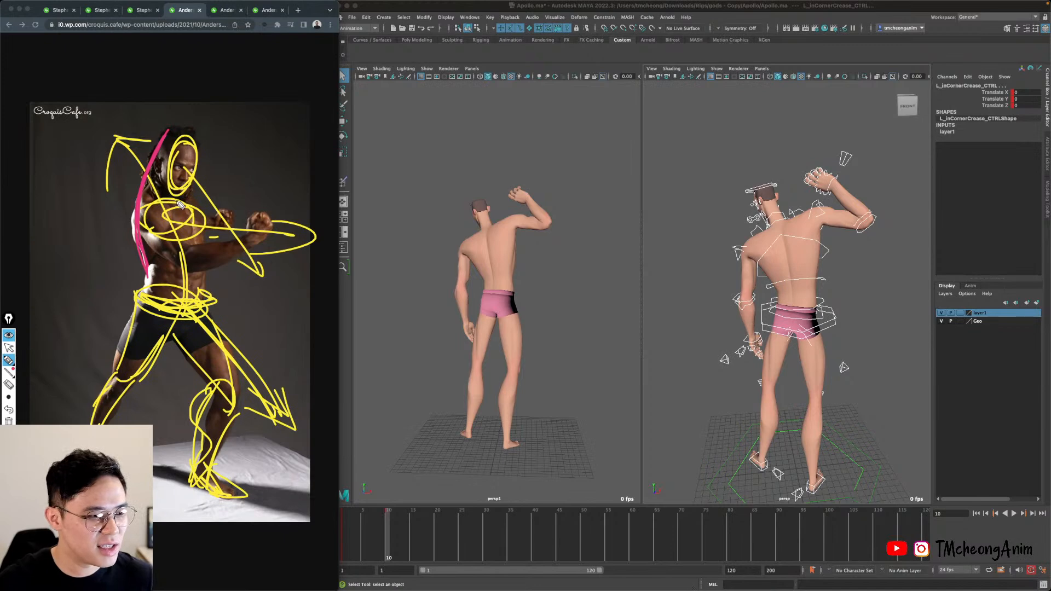
Continue the pink contour down the back leg, draw a large direction arrow along the front foot, and mark the hip, shoulder and arm directions.
drag(146, 268, 99, 421)
drag(178, 315, 164, 361)
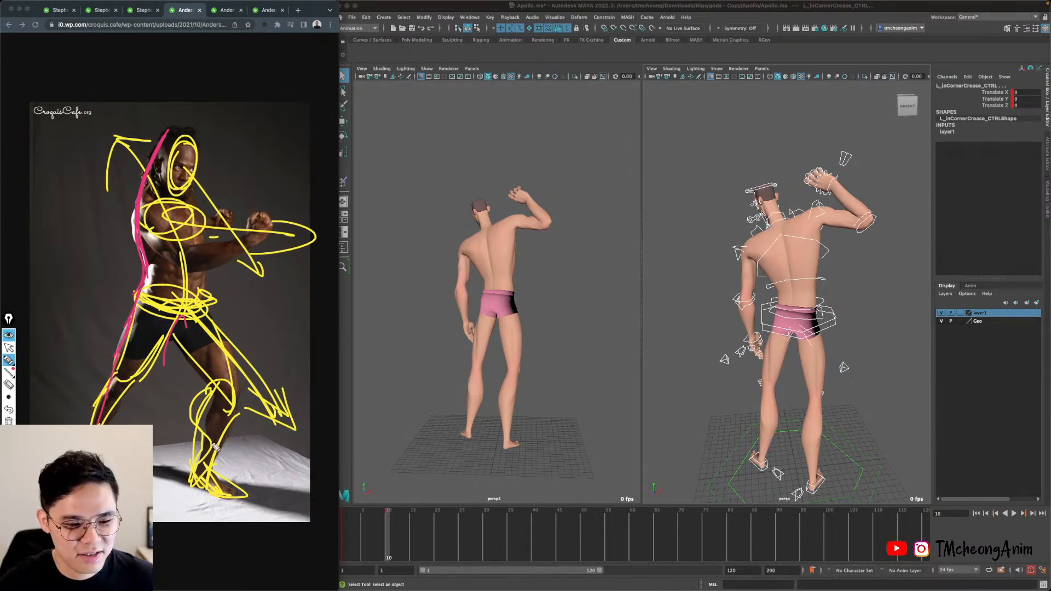
drag(211, 474, 292, 530)
mouse_move(235, 487)
mouse_down()
mouse_move(297, 526)
mouse_move(327, 523)
mouse_up()
drag(292, 491, 325, 551)
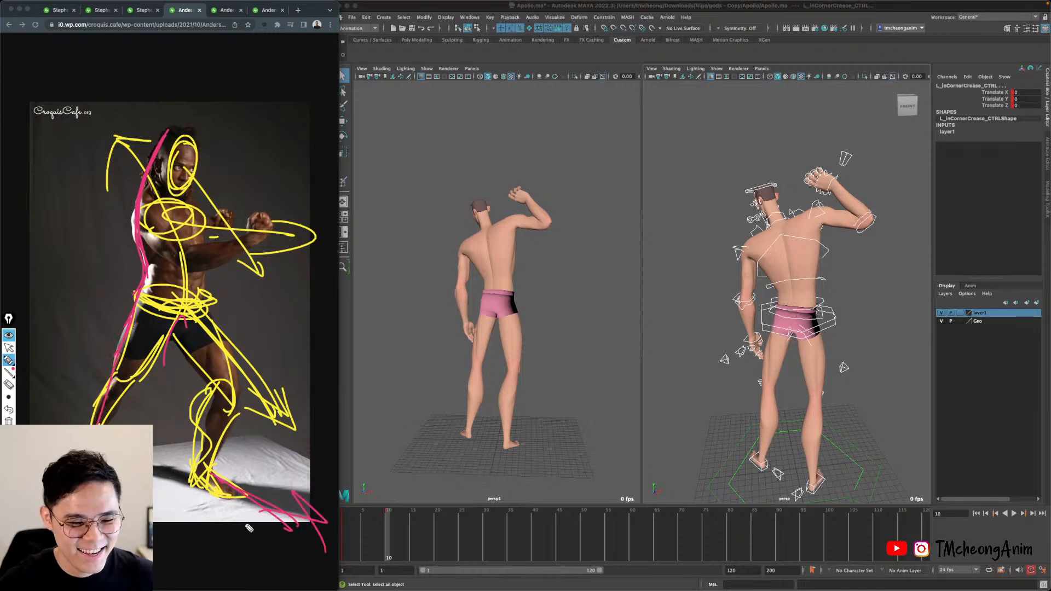
drag(233, 495, 328, 528)
drag(295, 495, 328, 552)
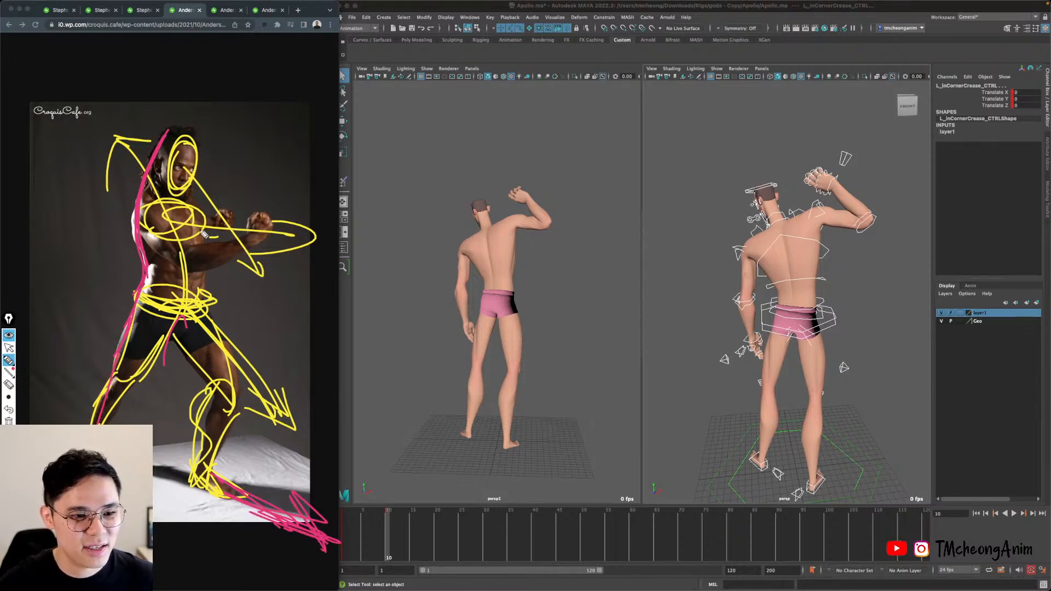
mouse_move(171, 242)
mouse_down()
mouse_move(184, 232)
mouse_move(239, 257)
mouse_move(174, 323)
mouse_move(180, 366)
mouse_move(208, 371)
mouse_up()
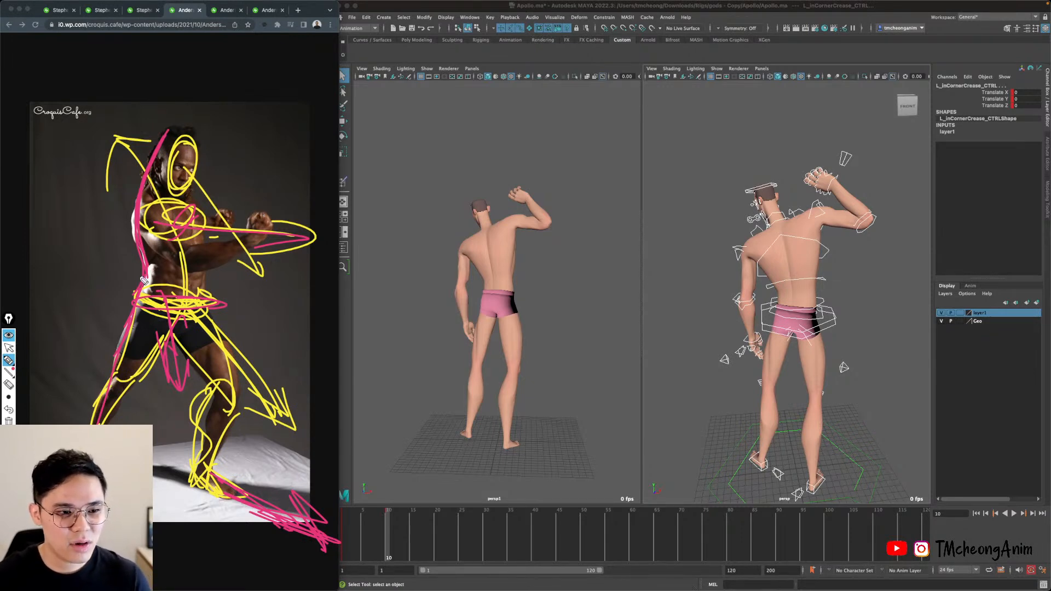
Clear all annotations from the screen and set up the pen again with the pink colour.
key(ctrl+shift+7)
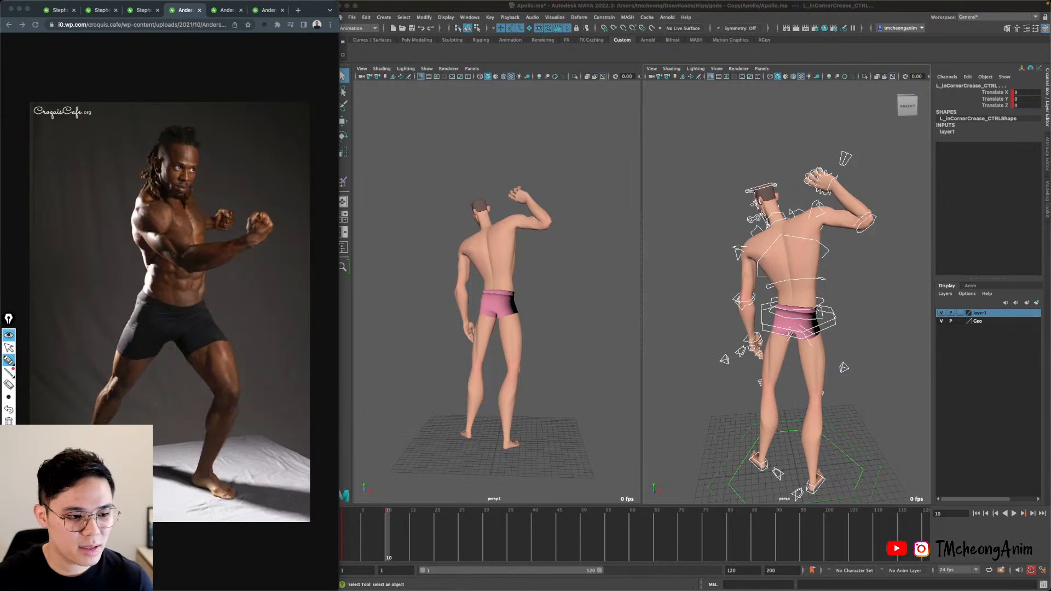
click(9, 446)
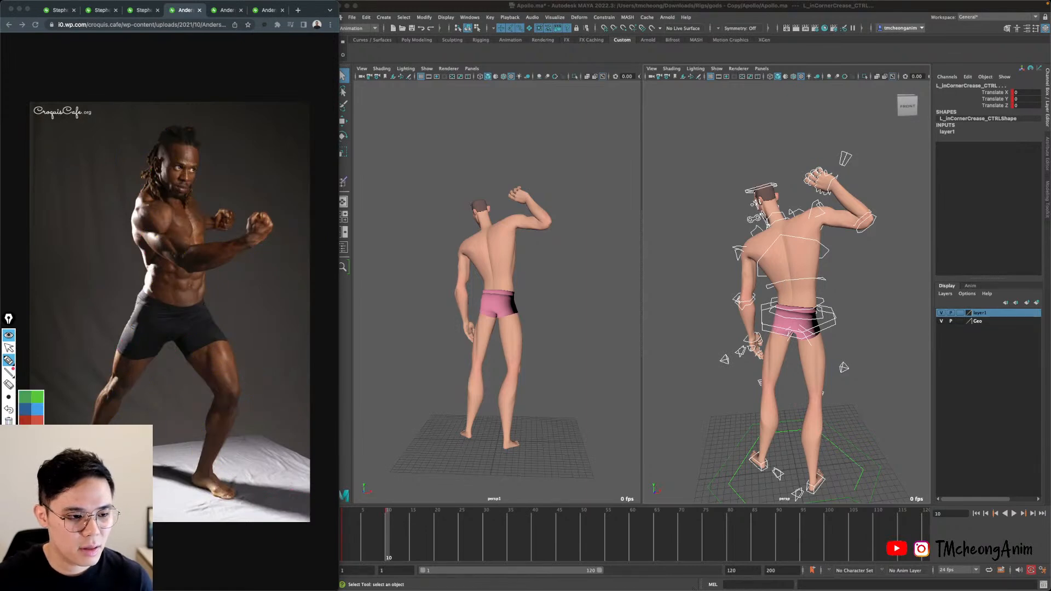
click(37, 446)
click(9, 360)
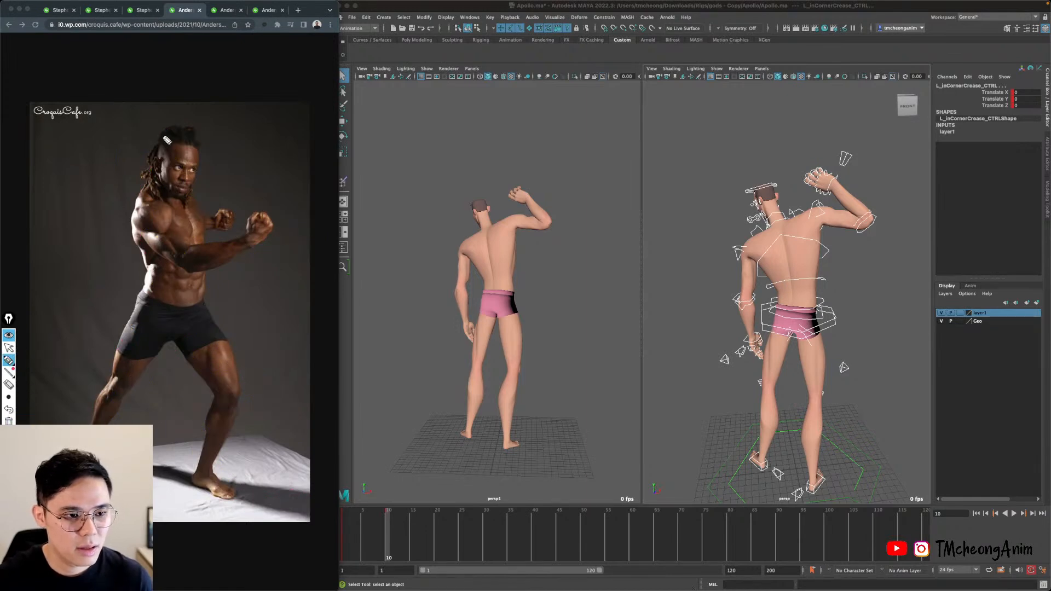
Draw the fighting stance's overall triangular silhouette in pink, from the head down both sides and across the feet.
mouse_move(171, 134)
mouse_down()
mouse_move(154, 165)
mouse_move(131, 334)
mouse_move(104, 422)
mouse_up()
drag(159, 468, 256, 477)
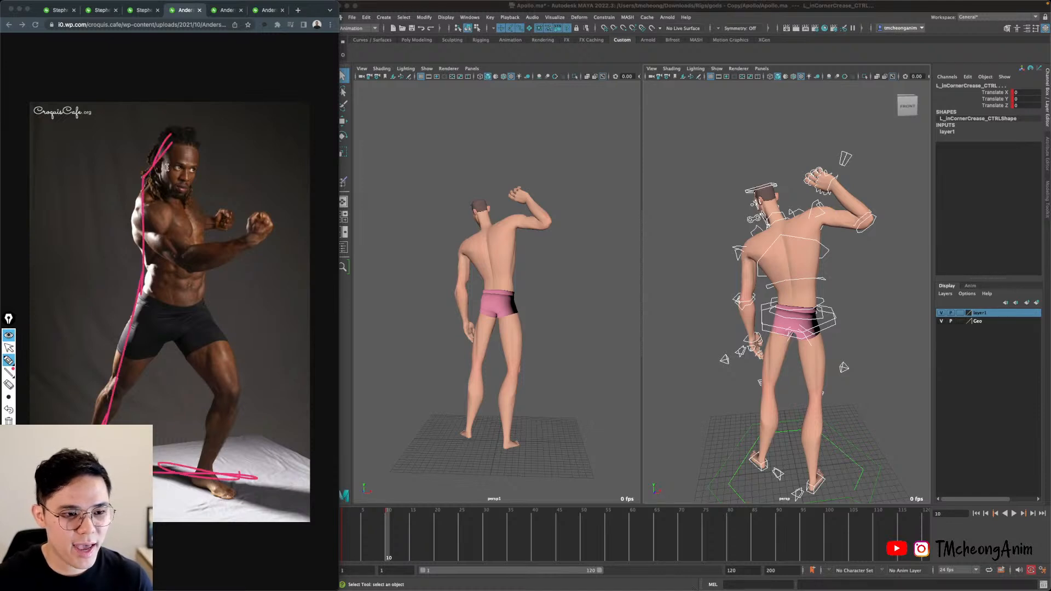
mouse_move(173, 135)
mouse_down()
mouse_move(204, 197)
mouse_move(264, 495)
mouse_up()
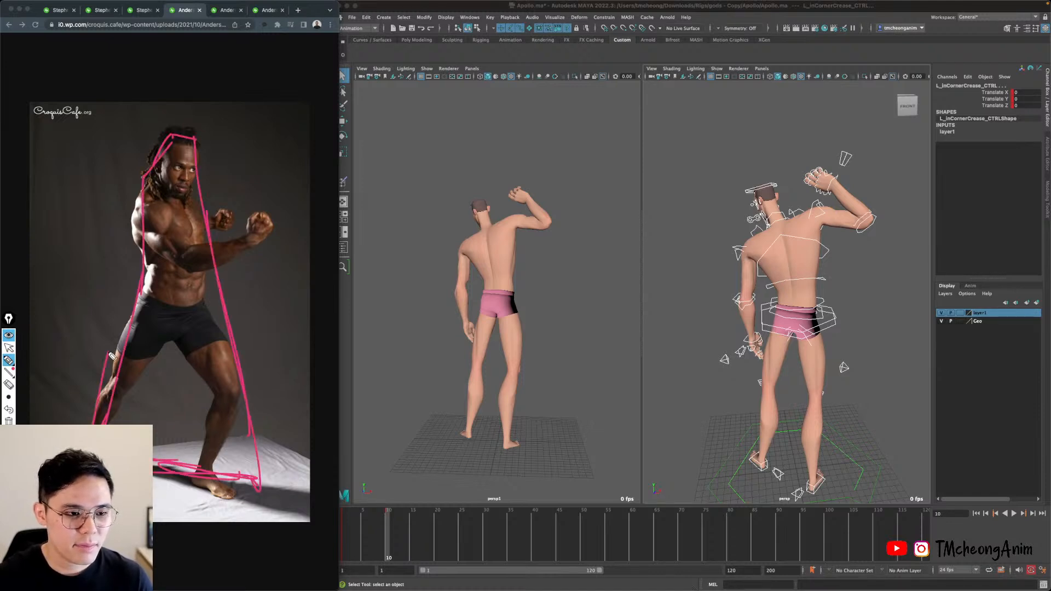
mouse_move(113, 356)
mouse_down()
mouse_move(159, 155)
mouse_move(237, 476)
mouse_up()
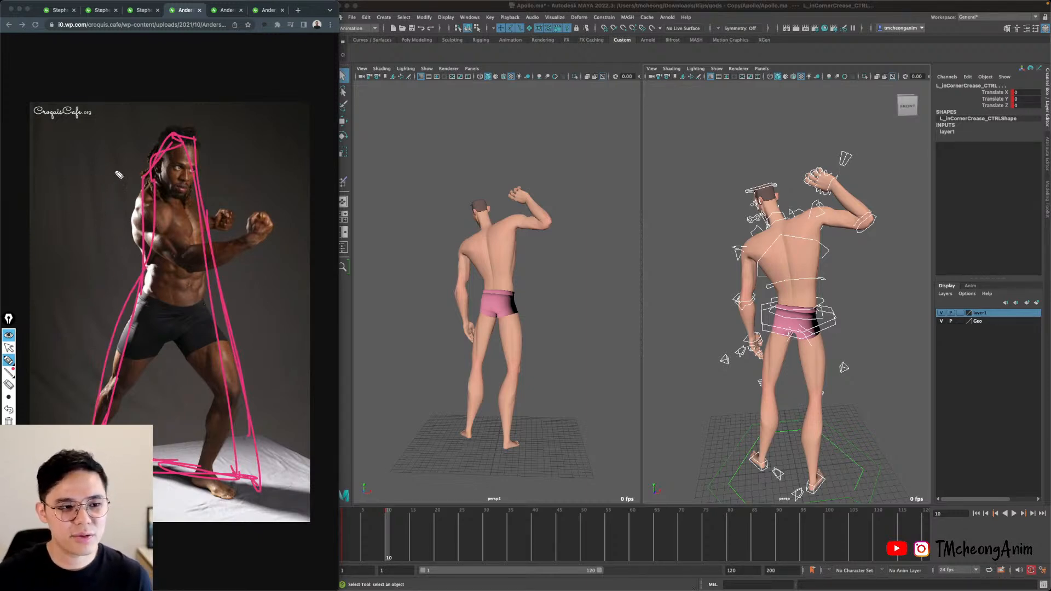
Sketch a smooth and a jagged contour line behind the fighter, and trace the front contour around the fists down to the leg.
mouse_move(132, 148)
mouse_down()
mouse_move(113, 281)
mouse_move(65, 422)
mouse_up()
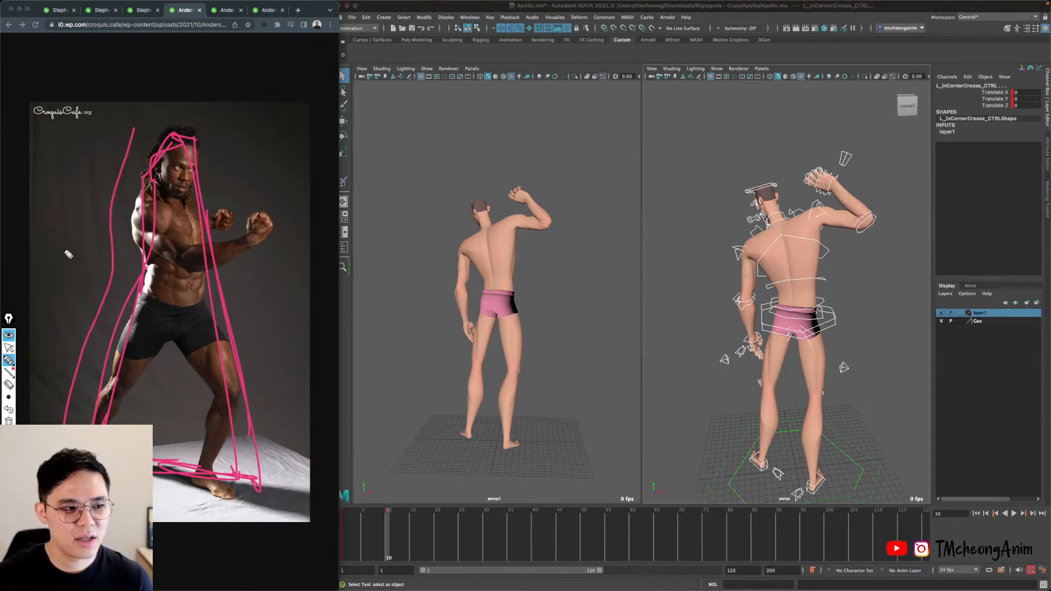
mouse_move(45, 226)
mouse_down()
mouse_move(82, 184)
mouse_move(76, 260)
mouse_move(36, 409)
mouse_up()
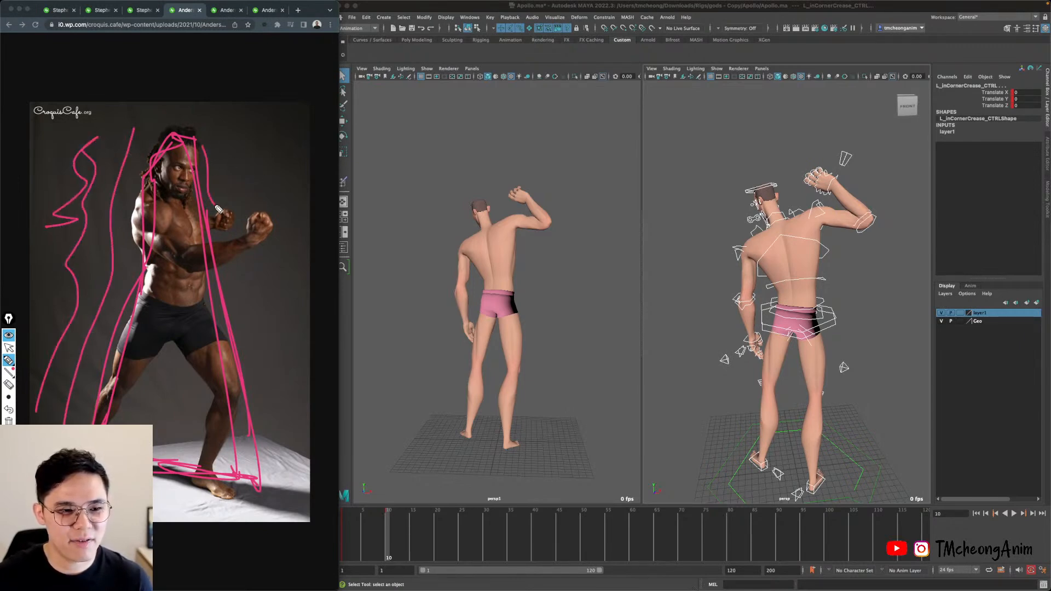
mouse_move(268, 201)
mouse_down()
mouse_move(238, 293)
mouse_move(265, 440)
mouse_up()
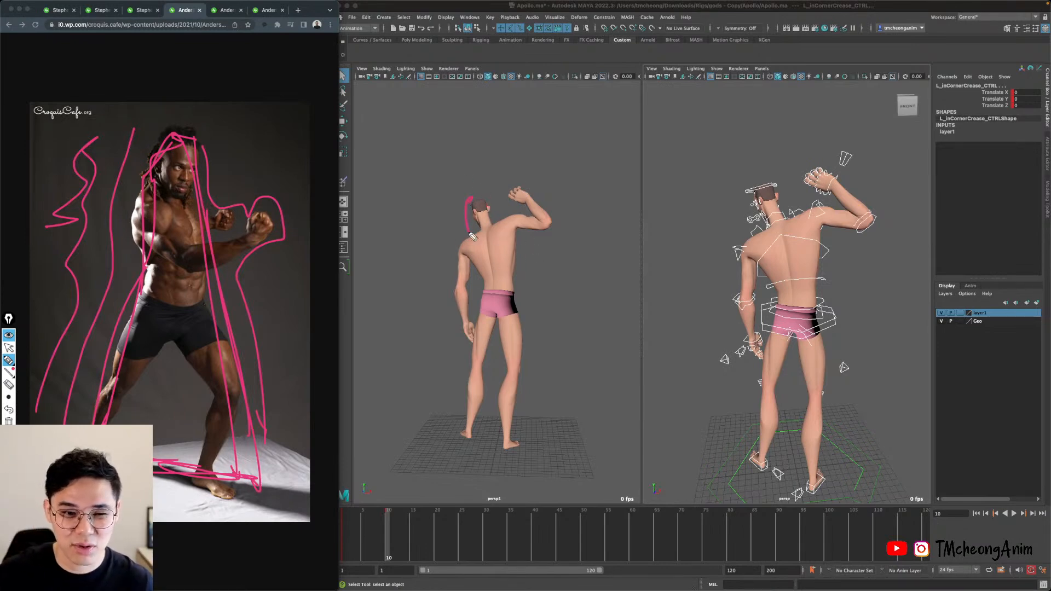
Trace the silhouette of the posed back-view character in the Maya viewport with simplified side and base lines, and clear all annotations.
drag(472, 451, 466, 279)
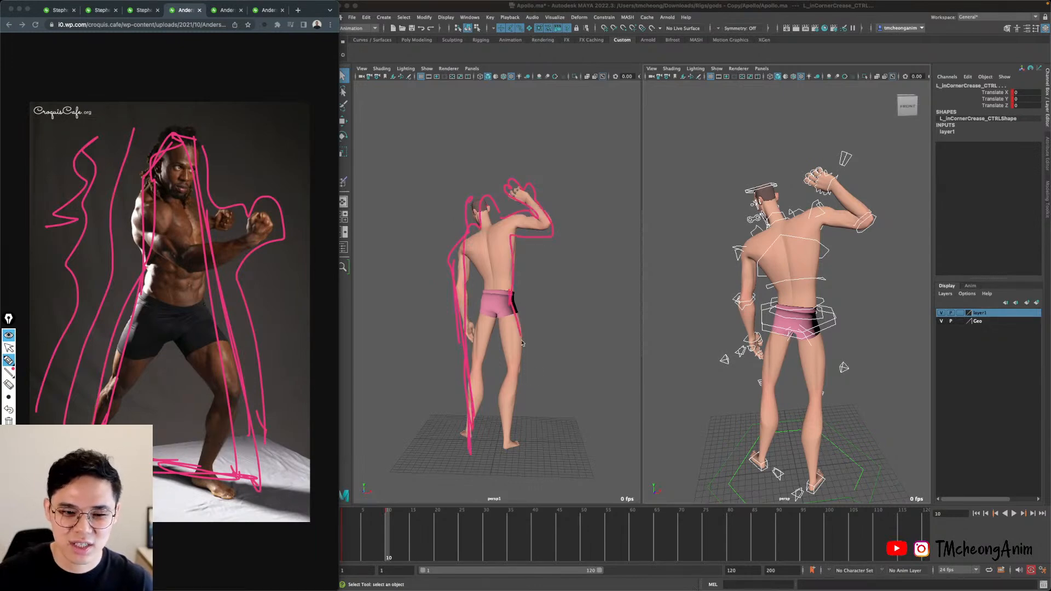
mouse_move(482, 164)
mouse_down()
mouse_move(471, 386)
mouse_move(532, 422)
mouse_move(515, 316)
mouse_up()
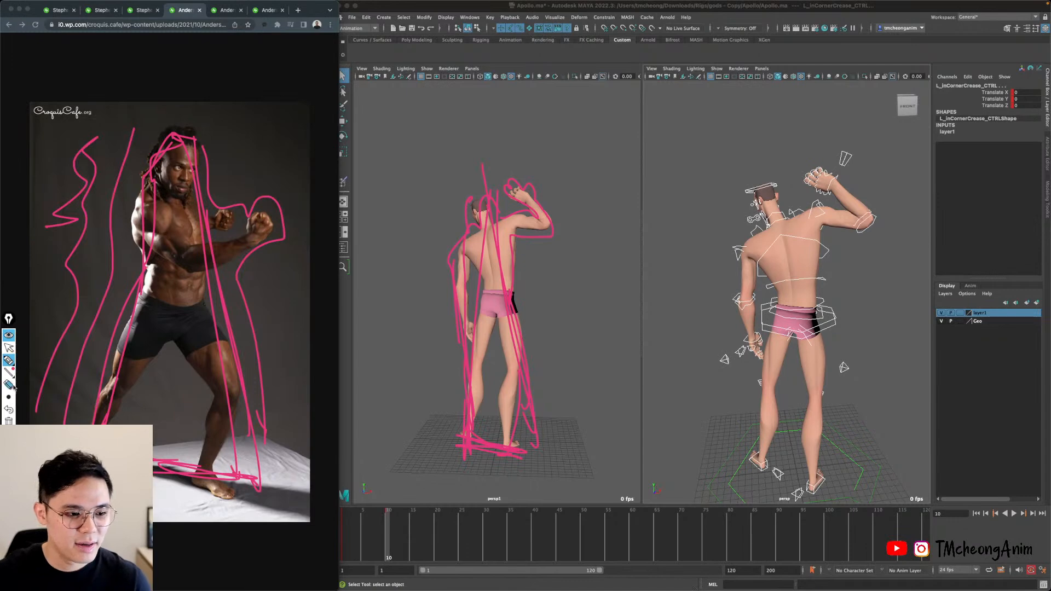
click(9, 420)
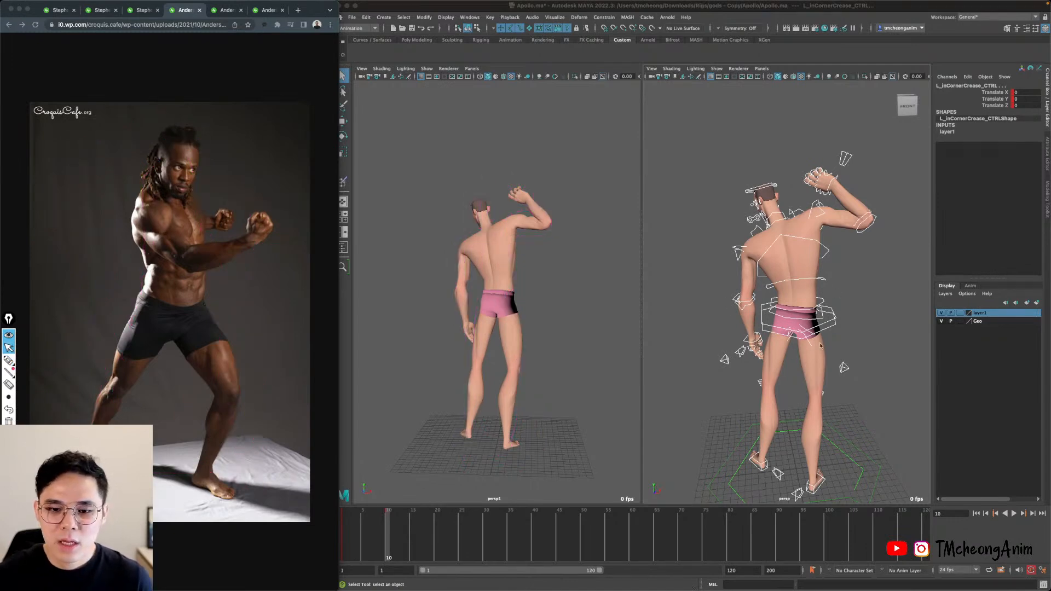
Select all the rig controls in layer1 and key them at frame 10.
alt+drag(766, 352, 868, 338)
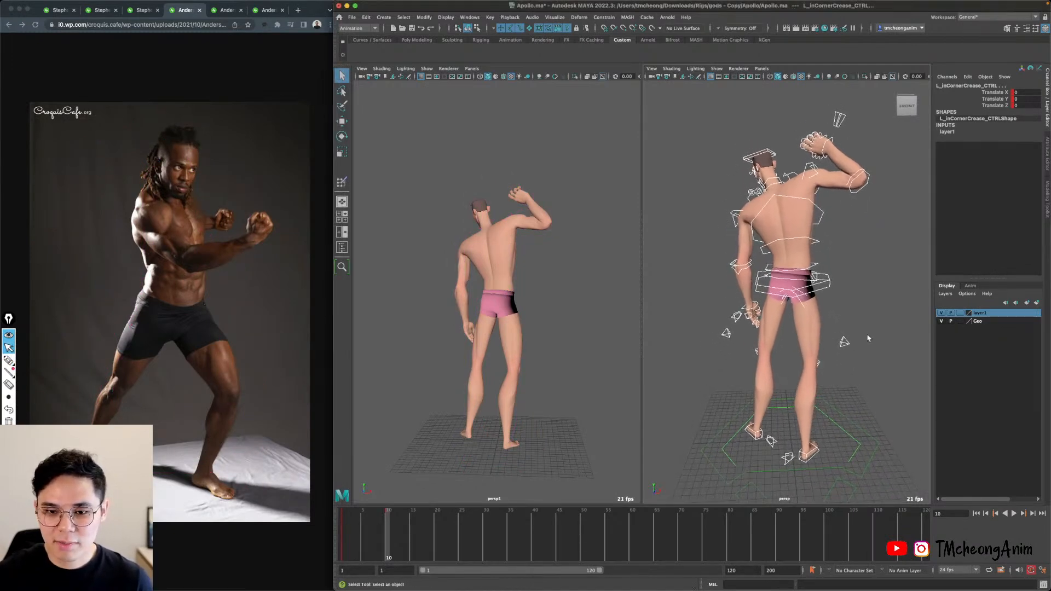
right_click(988, 315)
click(993, 348)
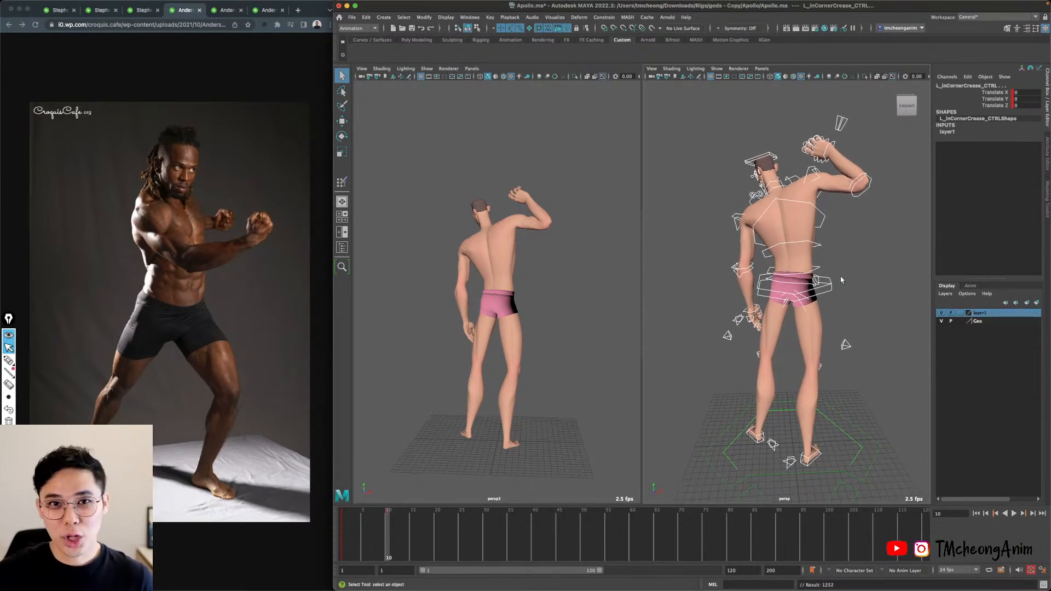
Go to frame 1 and carry its pose over to frame 20 on the timeline.
key(alt+shift+v)
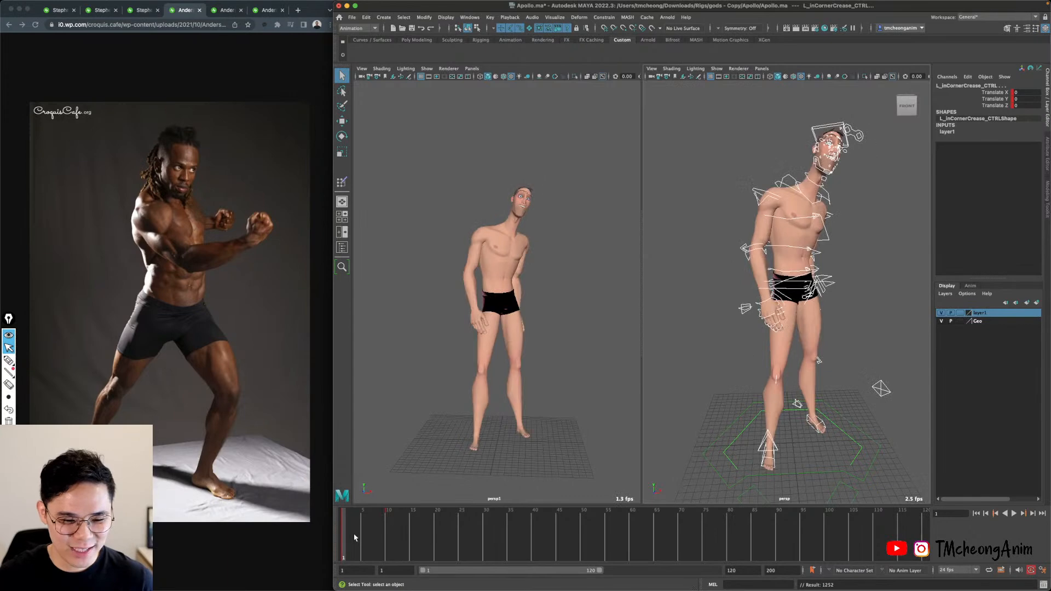
drag(347, 527, 445, 534)
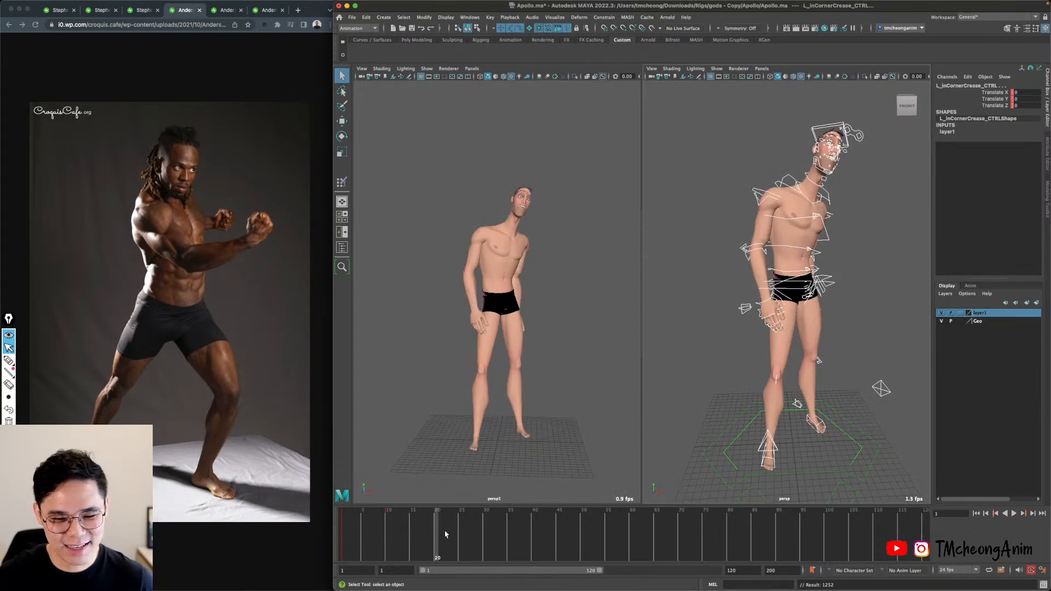
alt+middle_drag(882, 386, 850, 375)
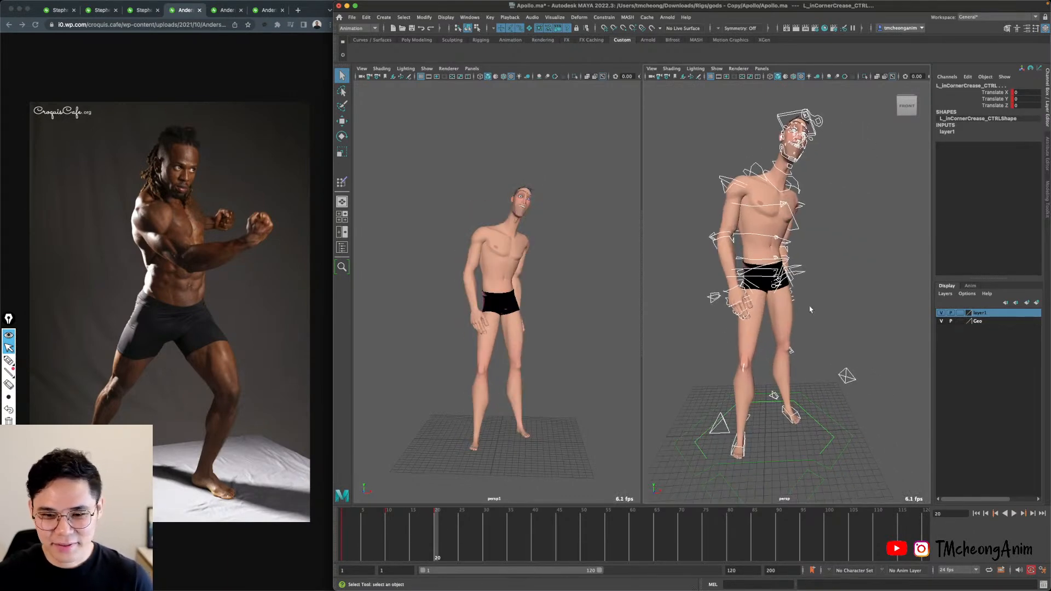
Deselect the rig controls and select all the faces of the character's shorts mesh.
click(859, 264)
alt+right_drag(859, 264, 843, 285)
alt+drag(842, 284, 837, 306)
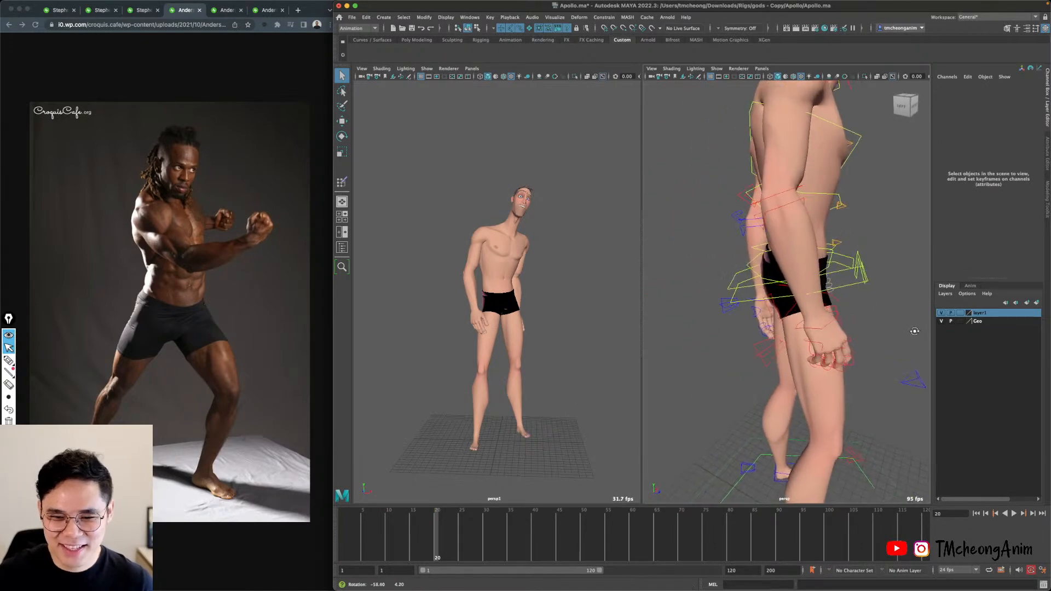
alt+right_drag(837, 307, 750, 343)
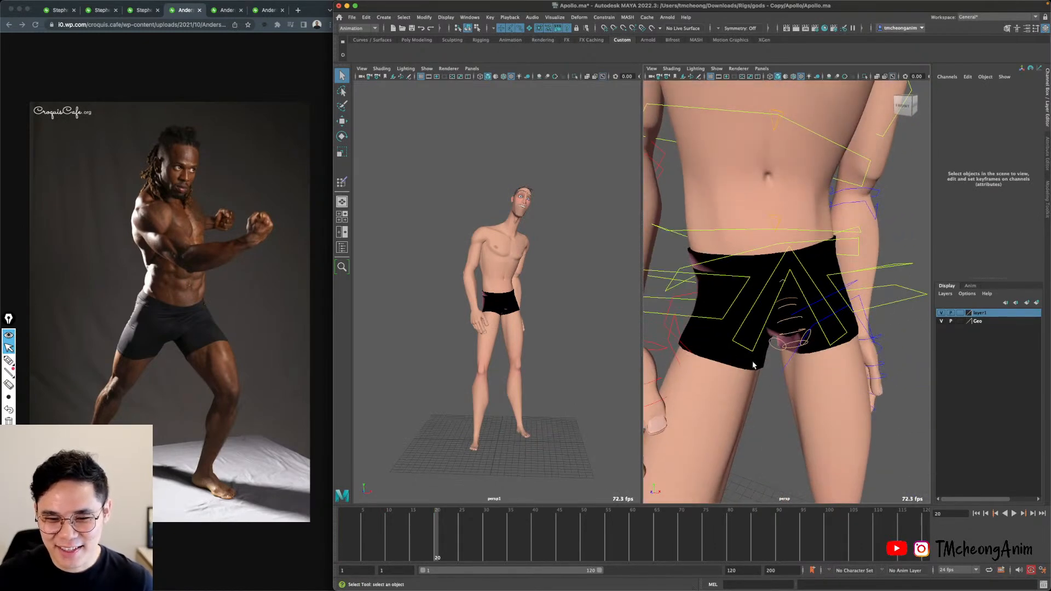
alt+drag(752, 365, 728, 354)
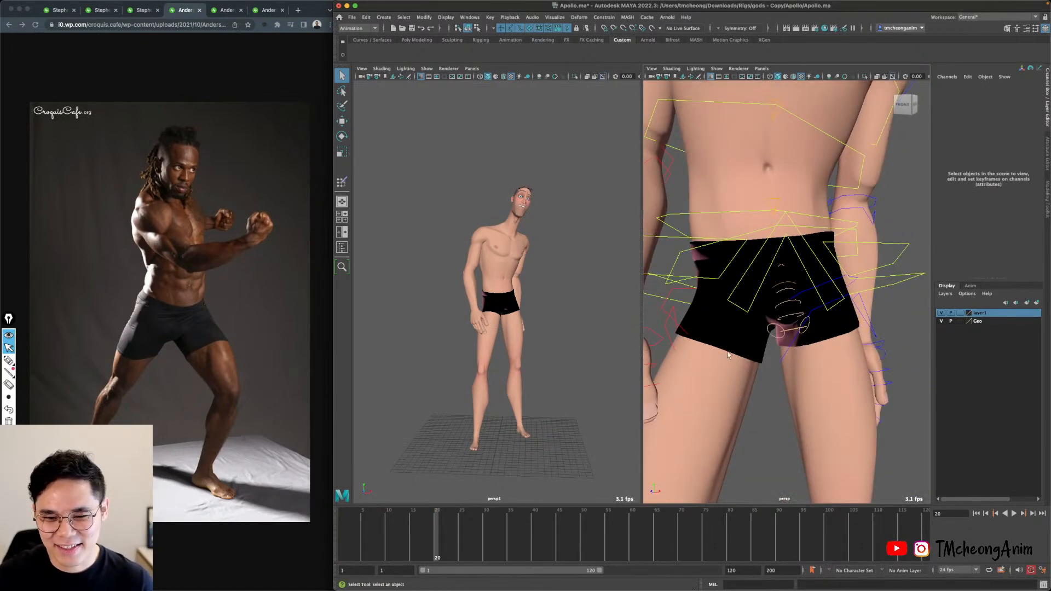
click(728, 355)
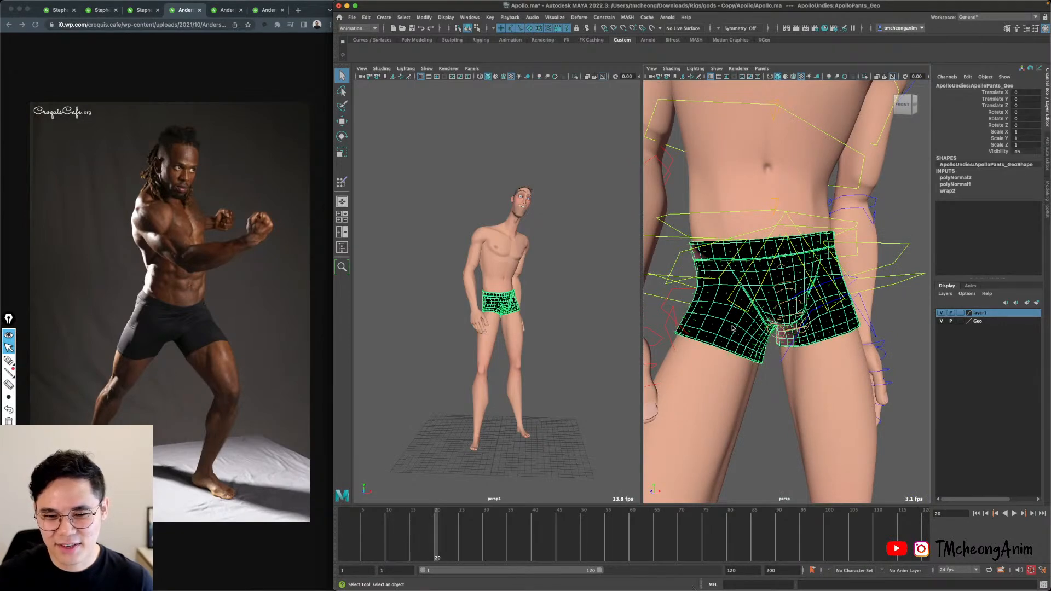
right_drag(732, 327, 721, 348)
alt+drag(722, 349, 751, 346)
double_click(693, 323)
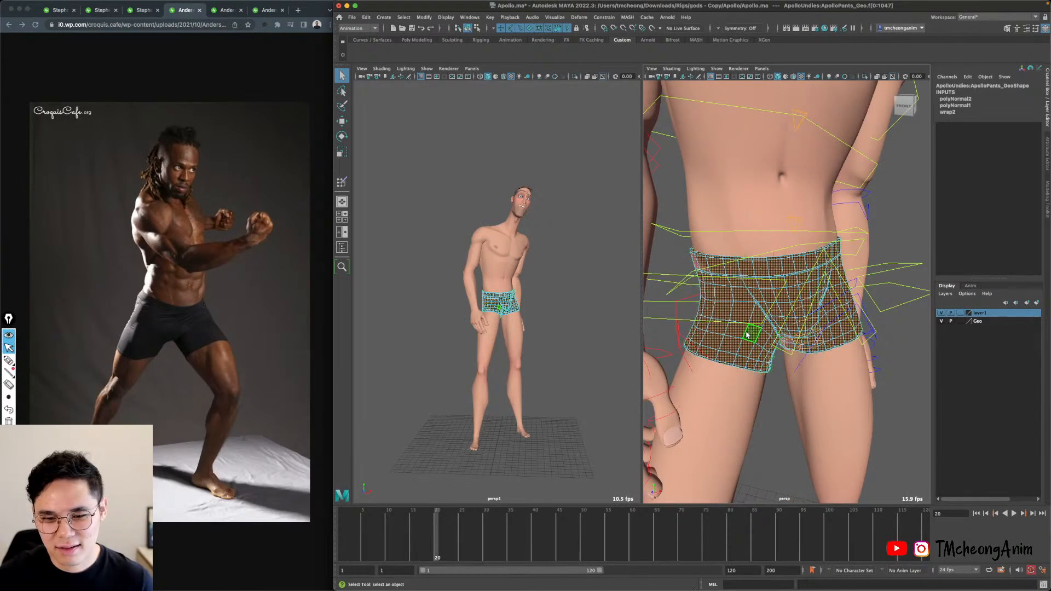
Try reversing the normals of the shorts' faces with one thigh face left out of the selection, and undo the reversal.
shift+click(765, 337)
shift+right_drag(795, 357, 846, 361)
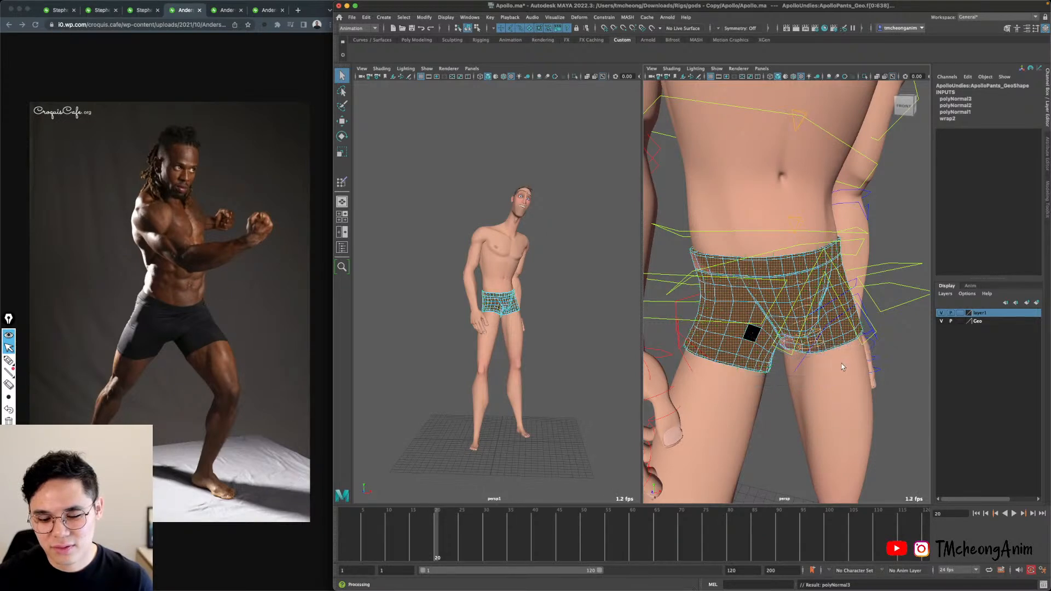
key(z)
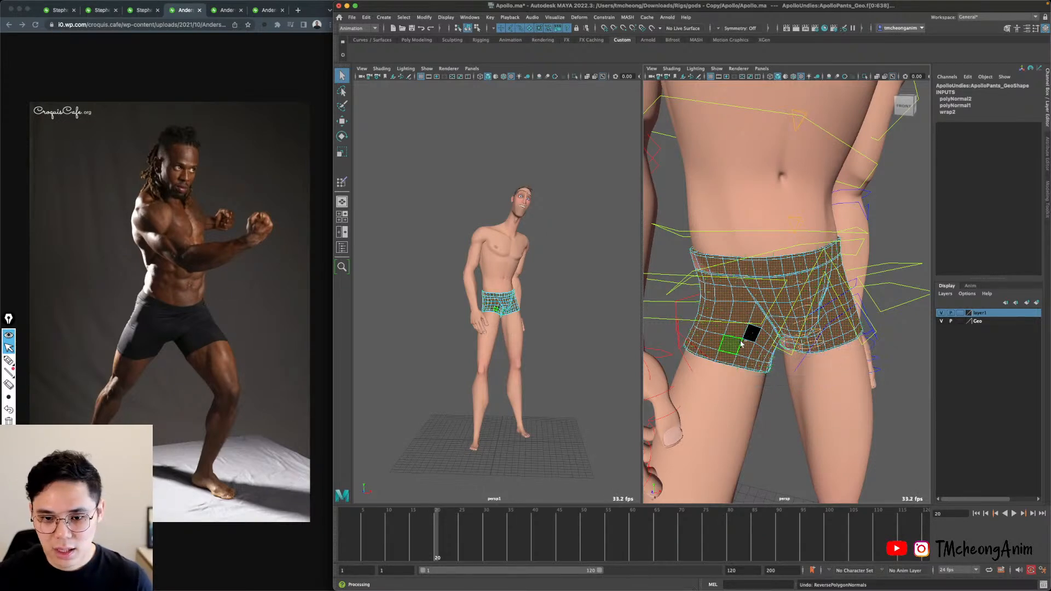
shift+right_drag(746, 345, 750, 383)
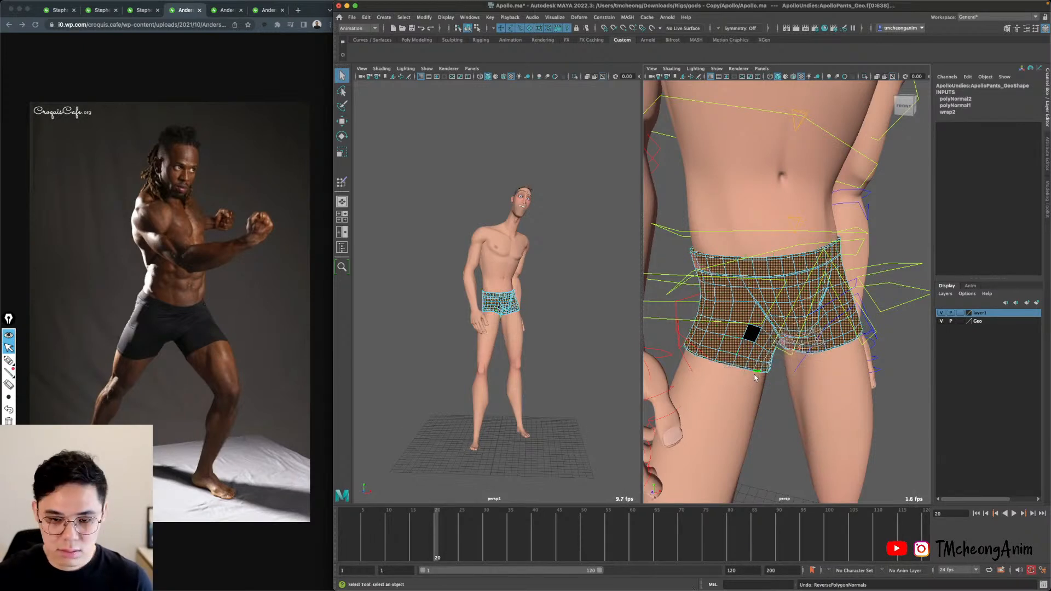
Reverse the normals of all the shorts' faces and return to object selection.
key(z)
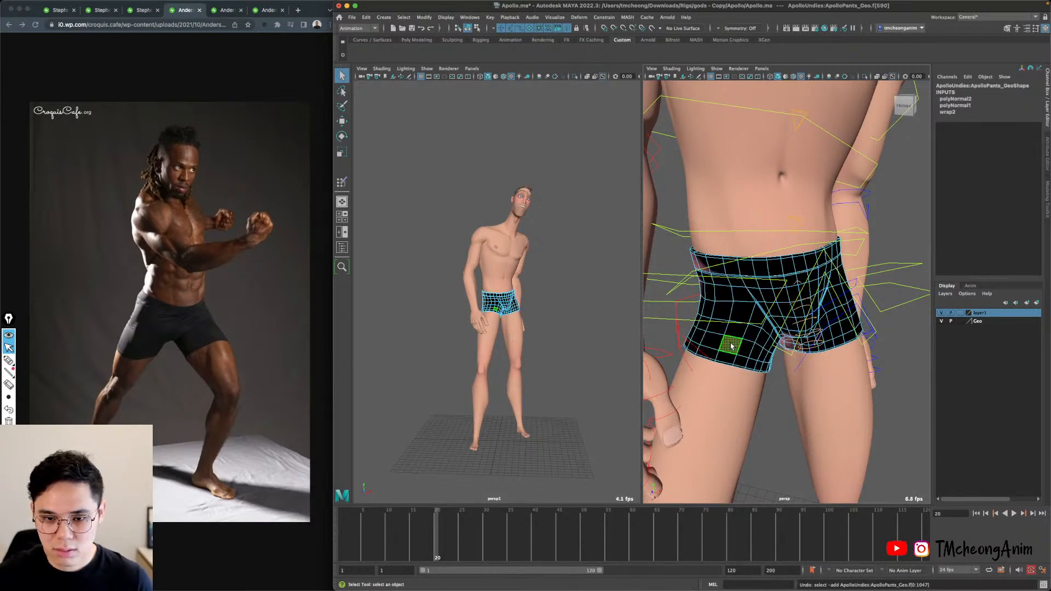
key(shift+z)
shift+right_drag(736, 342, 850, 323)
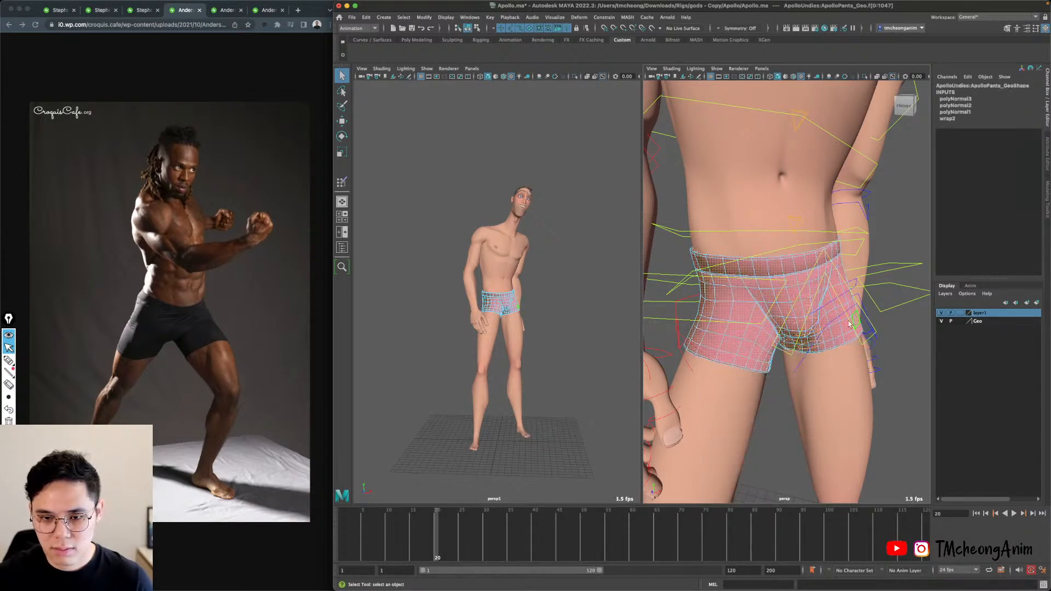
click(803, 374)
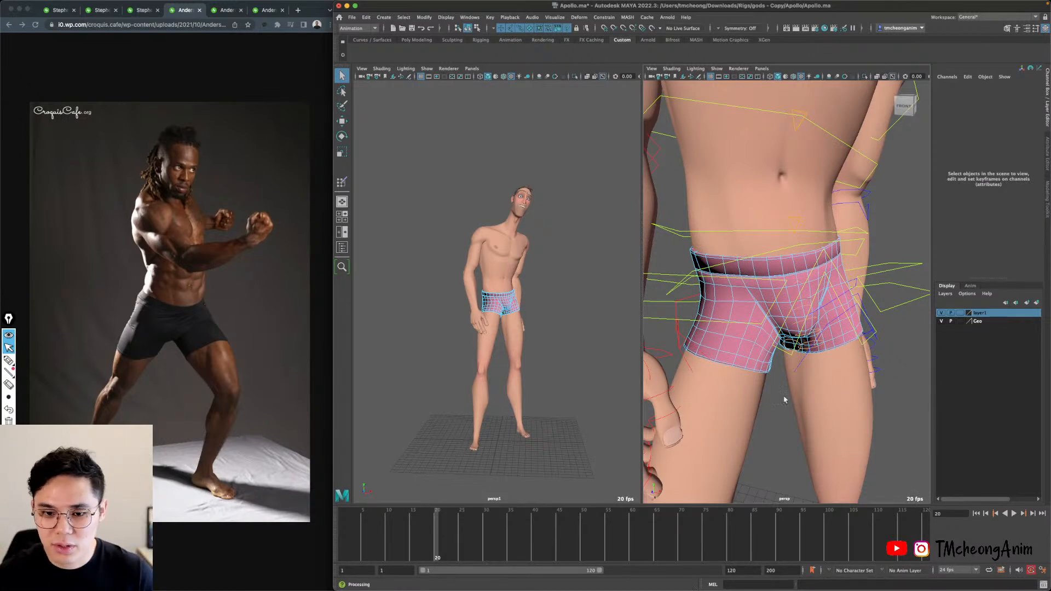
alt+drag(783, 400, 776, 383)
key(F8)
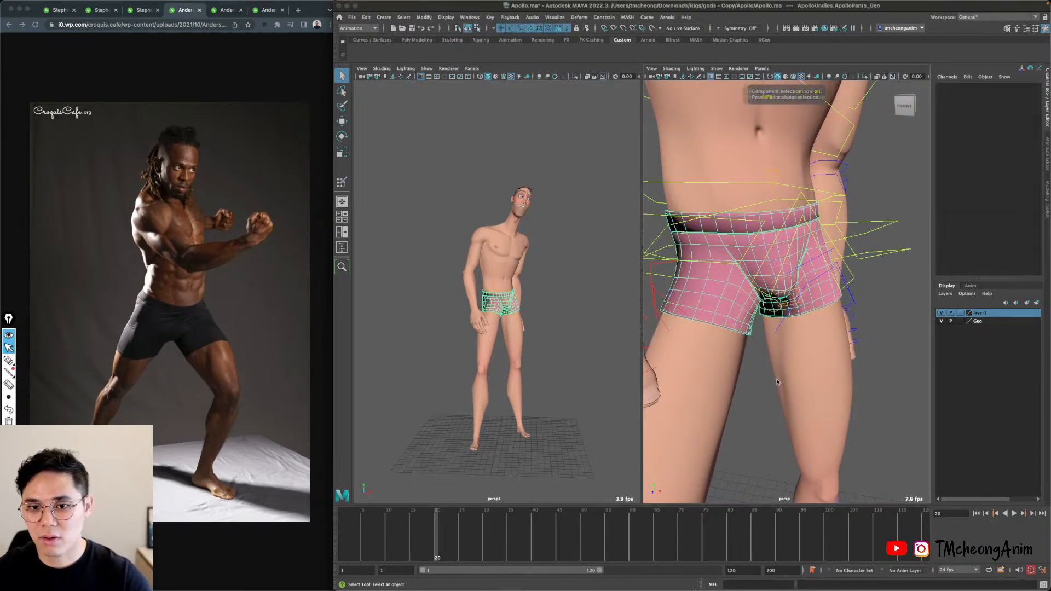
key(F8)
alt+middle_drag(769, 387, 798, 389)
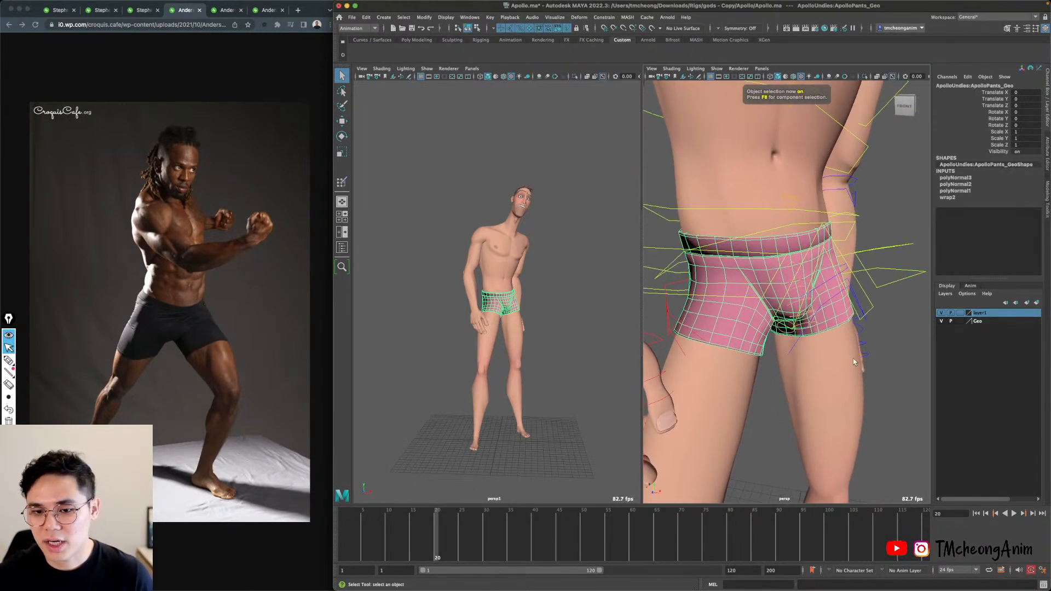
Reset the main body control's Translate Y and Z and all its rotations to 0.
alt+right_drag(852, 358, 762, 358)
alt+drag(761, 361, 825, 321)
alt+right_drag(825, 321, 880, 316)
alt+drag(879, 316, 820, 345)
click(848, 308)
click(841, 295)
key(e)
drag(837, 249, 960, 149)
drag(1022, 101, 1026, 121)
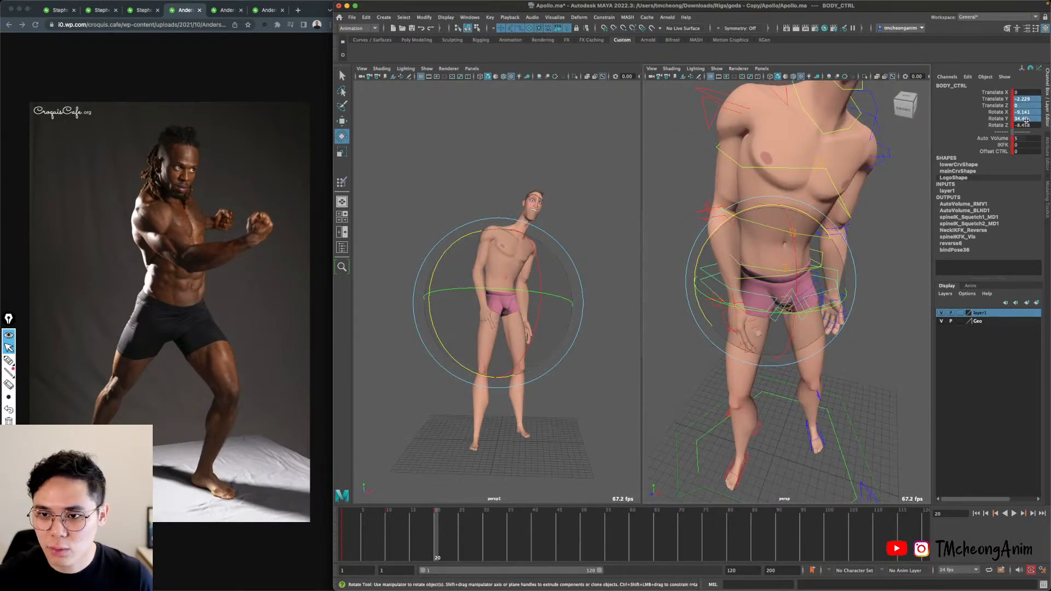
text(0)
key(Return)
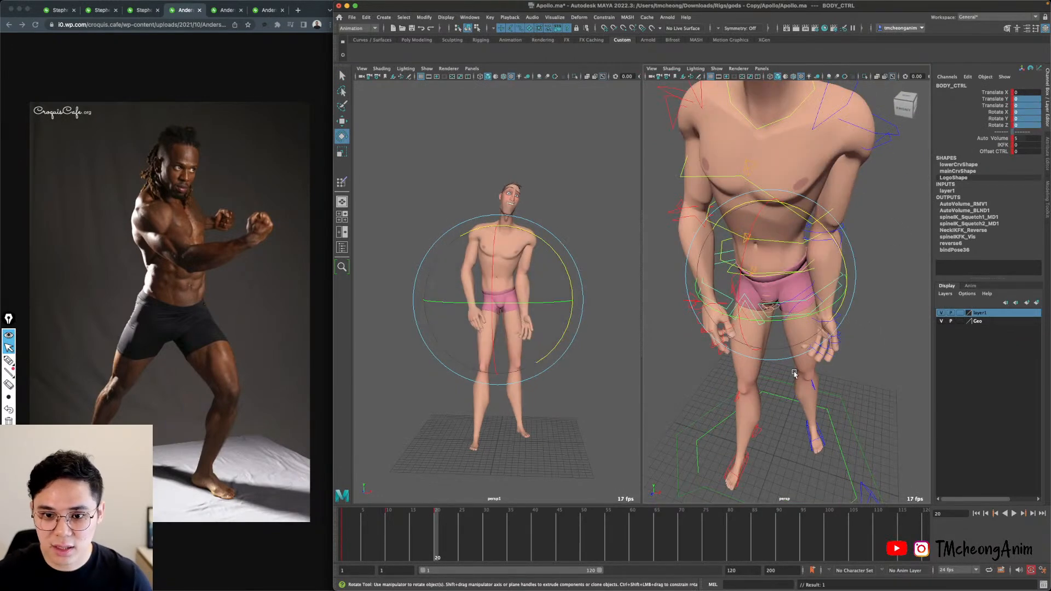
Turn the body control around its vertical axis to angle the torso as in the reference, and lower the body to bend the knees.
drag(802, 321, 788, 257)
key(w)
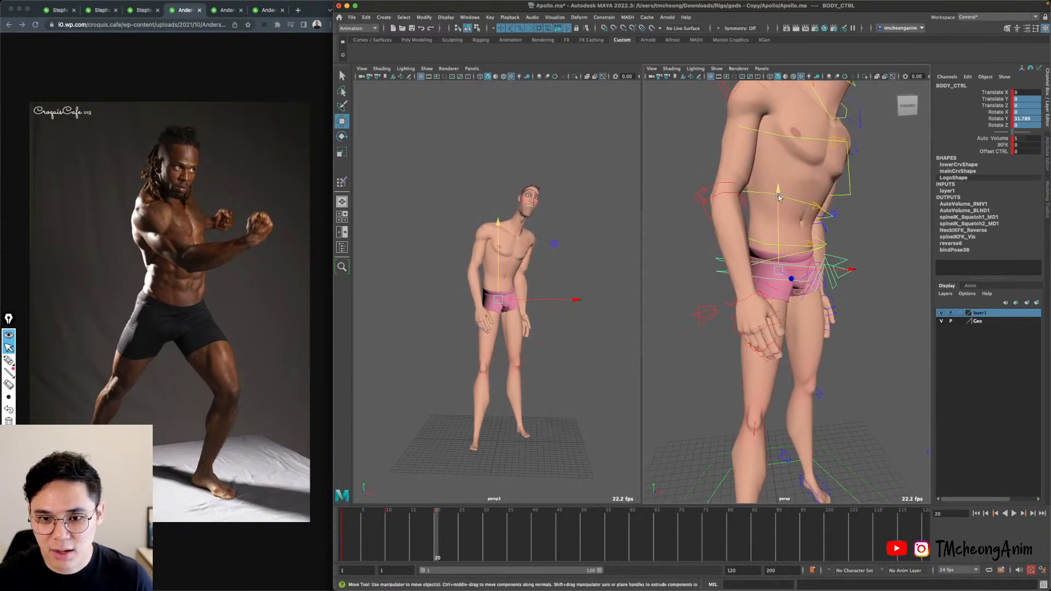
drag(781, 199, 781, 267)
alt+middle_drag(843, 346, 832, 258)
Move the left foot IK control outward to Translate X about 22 and Translate Z about 12.9.
alt+drag(833, 274, 866, 375)
key(q)
click(800, 364)
key(w)
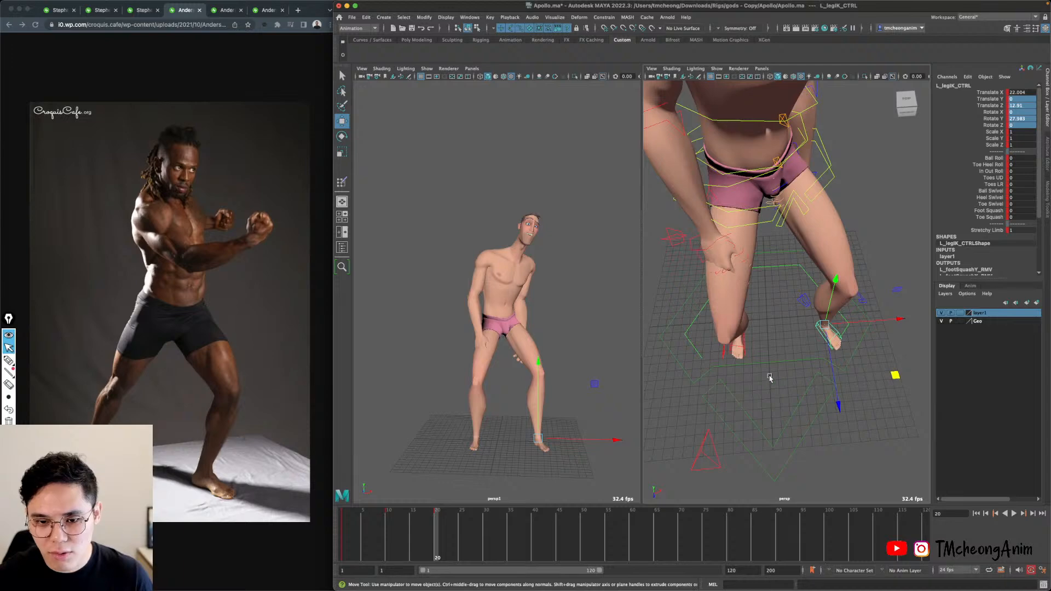
key(q)
Move the right foot outward and behind the body and rotate it slightly, forming a wide fighting stance.
alt+drag(769, 378, 781, 314)
click(766, 360)
key(w)
key(e)
alt+drag(760, 352, 809, 296)
key(q)
click(687, 282)
key(w)
alt+drag(687, 282, 839, 301)
Reset the hip FK control's Rotate X, Y and Z to 0.
key(q)
click(813, 193)
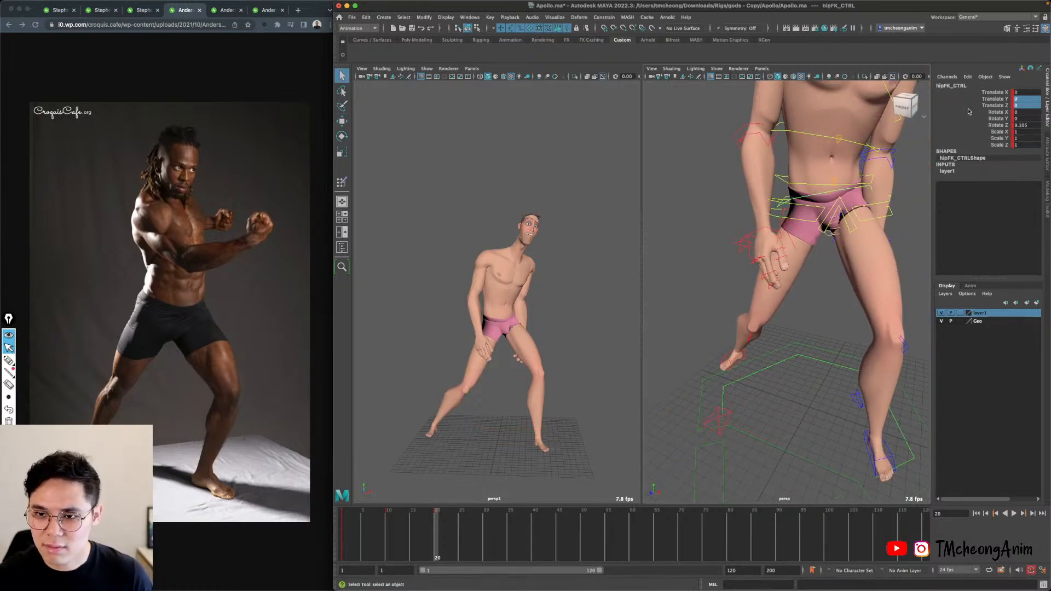
drag(1022, 112, 1021, 125)
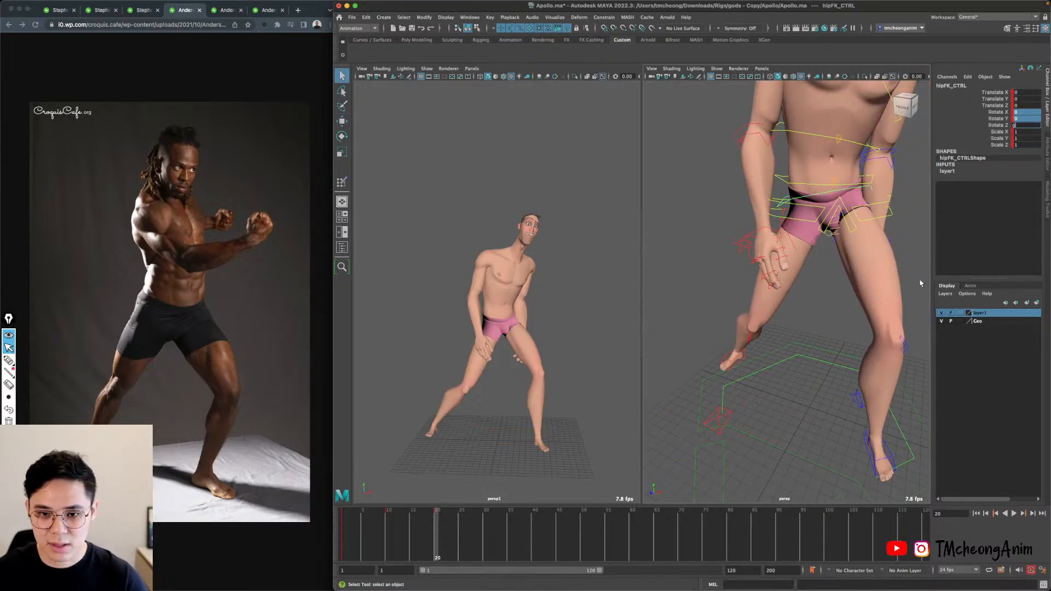
key(Return)
Move the right foot IK control farther out and back to Translate X about 48 and Translate Z about -17.8.
alt+drag(827, 342, 787, 354)
click(706, 386)
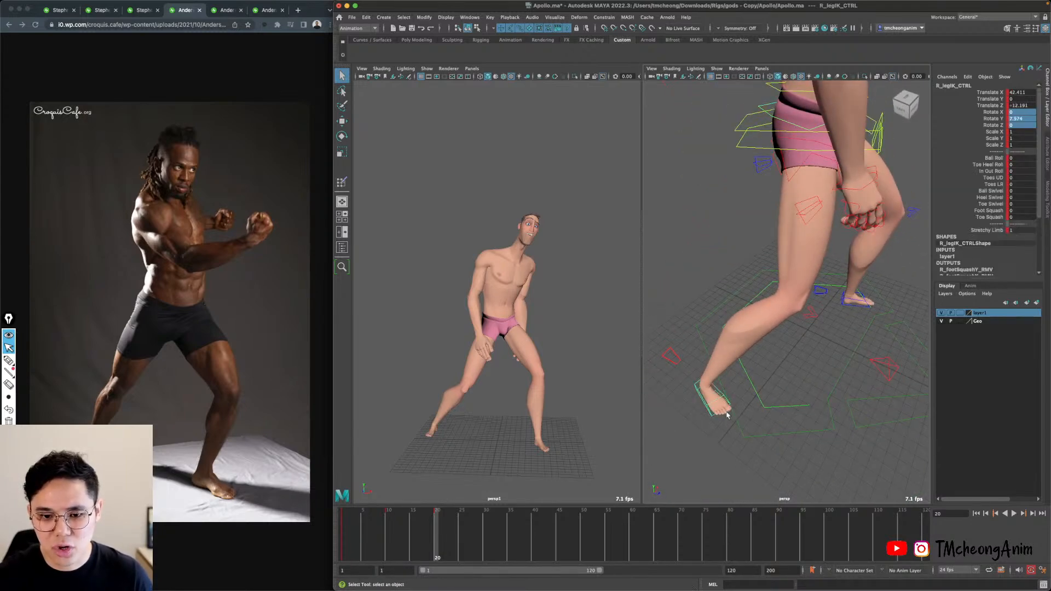
alt+drag(706, 386, 780, 414)
key(w)
drag(788, 350, 770, 354)
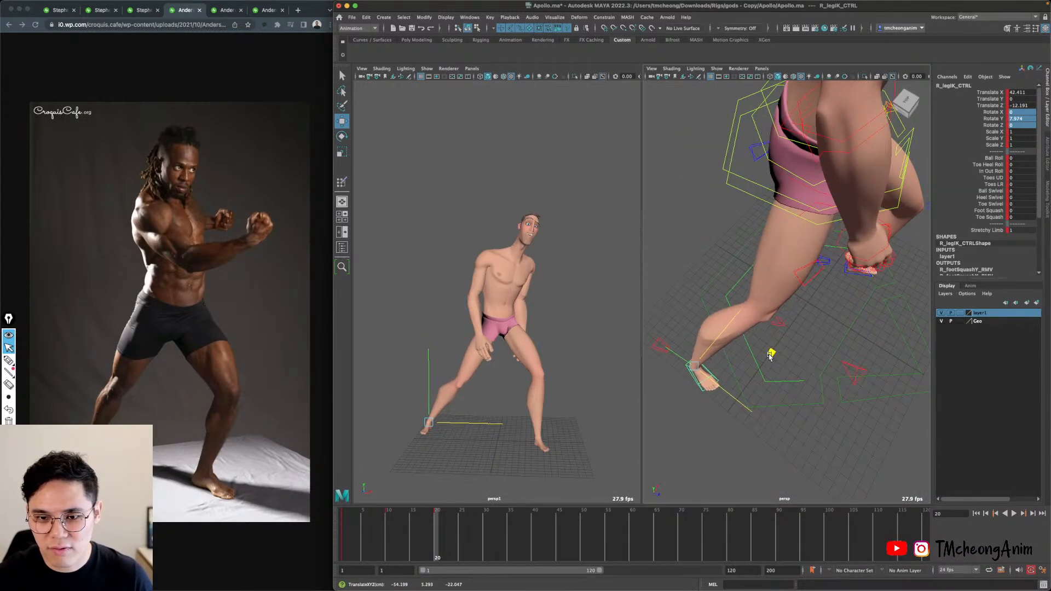
alt+drag(848, 356, 800, 288)
Move the left foot IK control to Translate X about 24.5 and Translate Z about 3.7 to widen the stance.
key(q)
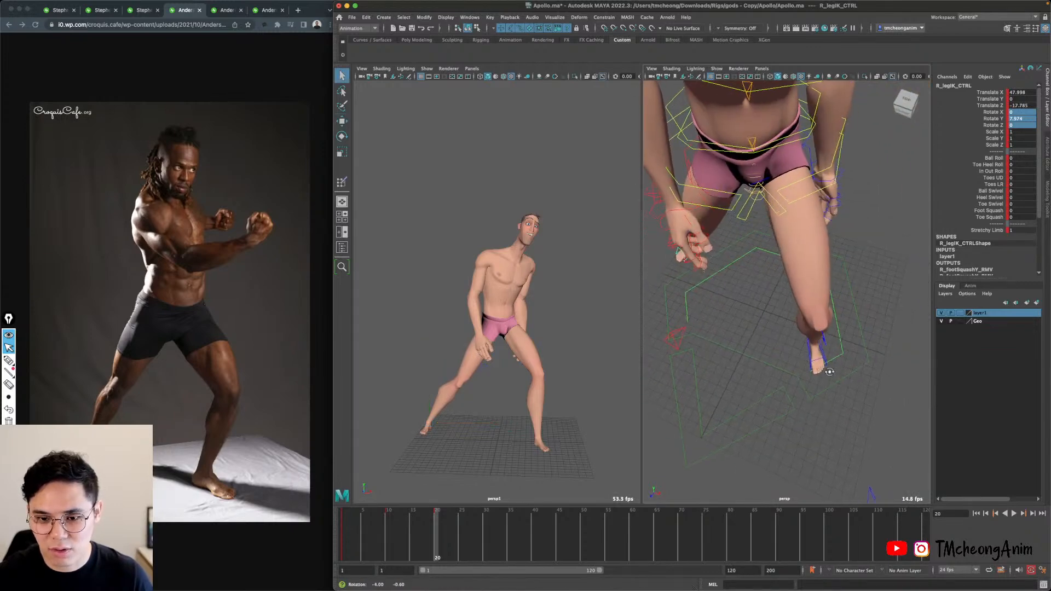
click(827, 365)
key(w)
alt+drag(827, 365, 891, 335)
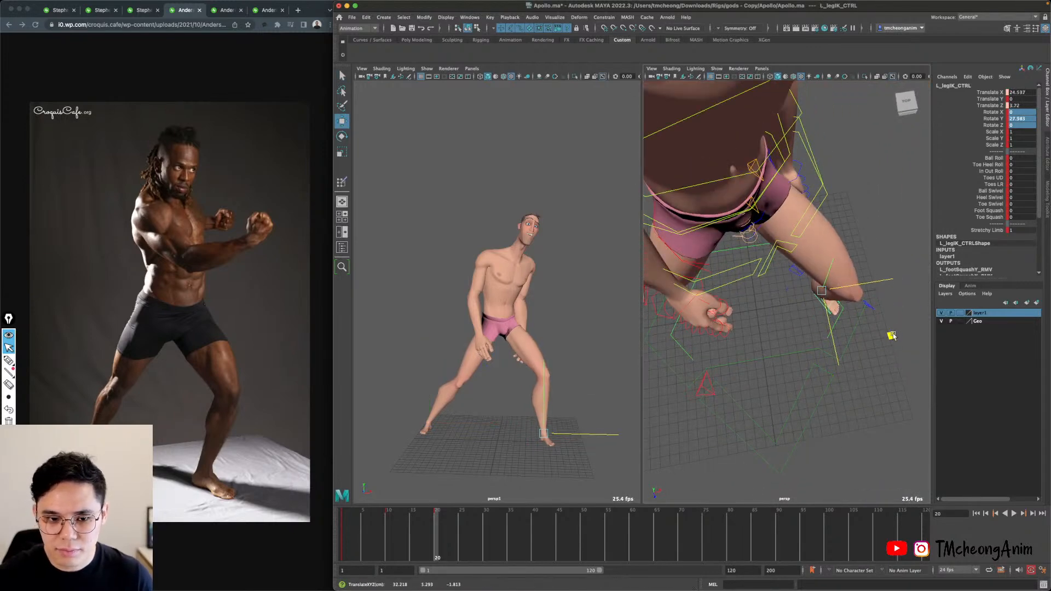
Shift the main body control down to Translate Y about -22.7 and Translate X about 1.
alt+drag(818, 274, 826, 225)
click(833, 221)
click(829, 212)
drag(832, 172, 834, 181)
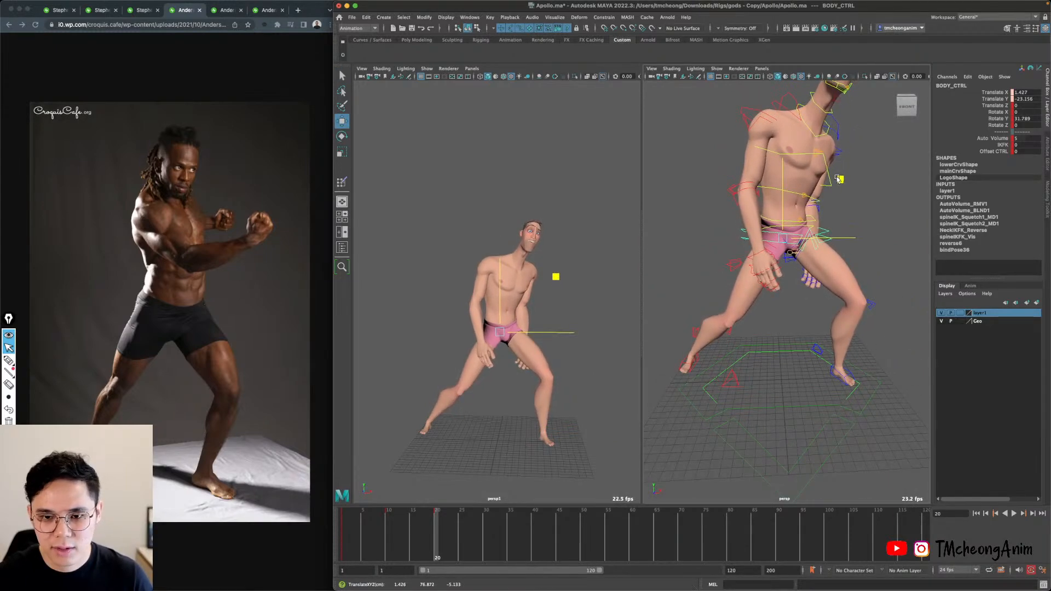
mouse_move(833, 250)
alt+mouse_down()
mouse_move(801, 262)
mouse_move(833, 279)
mouse_move(828, 269)
alt+mouse_up()
Turn off surface picking so the body mesh cannot be selected instead of the rig controls, and clear the selection.
key(e)
key(q)
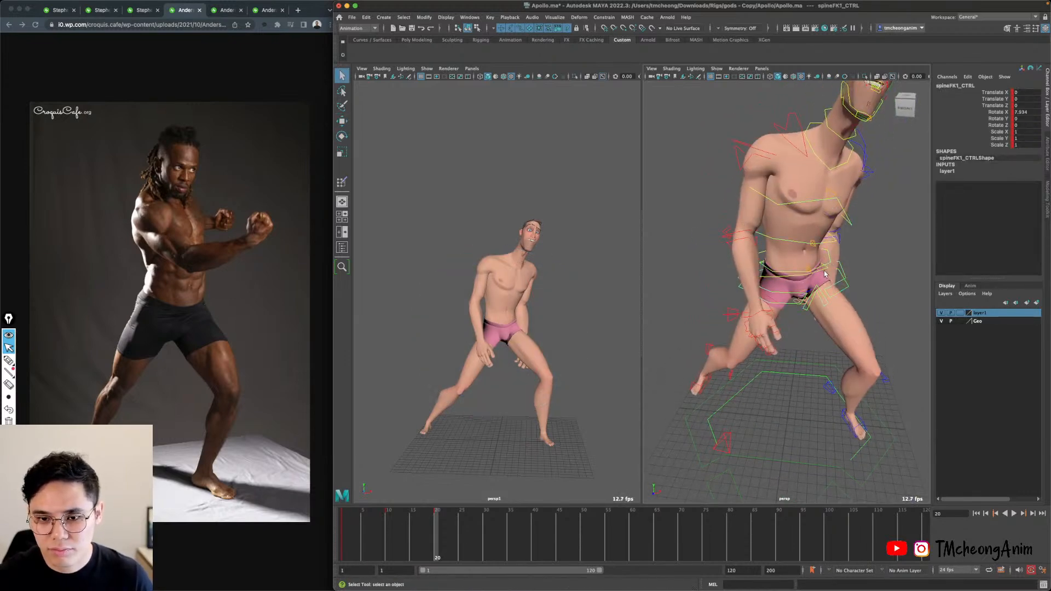
click(829, 271)
alt+middle_drag(842, 273, 821, 303)
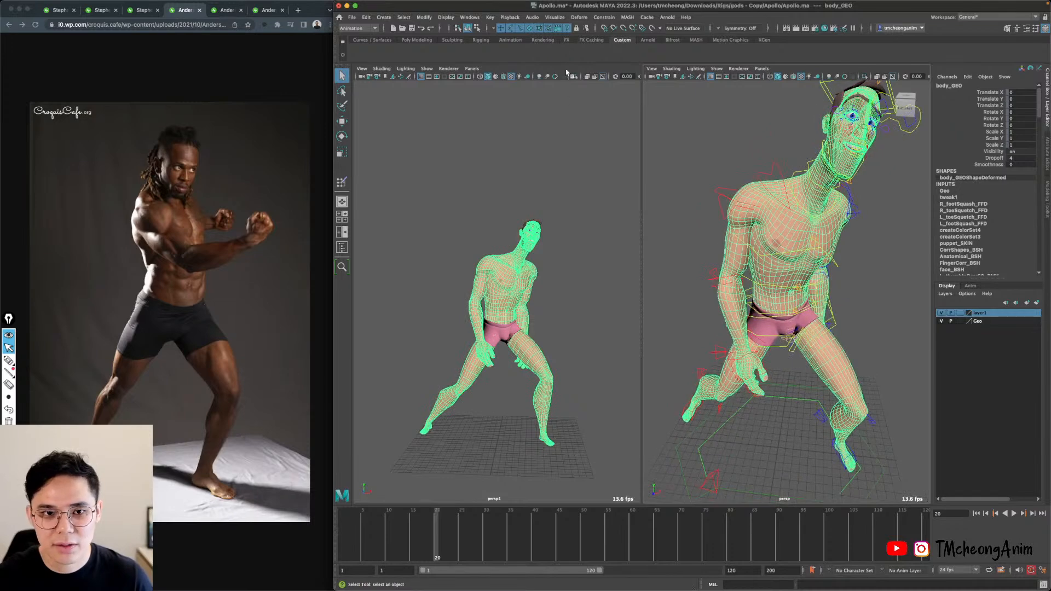
click(529, 29)
click(708, 108)
Select the three spine FK controls together and set their Rotate X, Y and Z to 0.
alt+right_drag(788, 257, 826, 279)
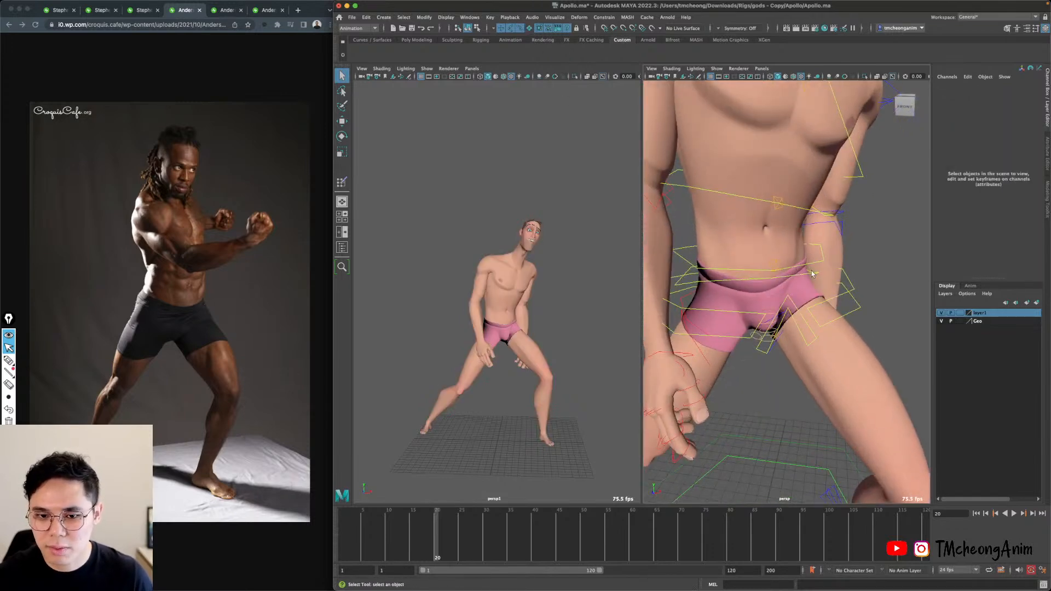
click(819, 274)
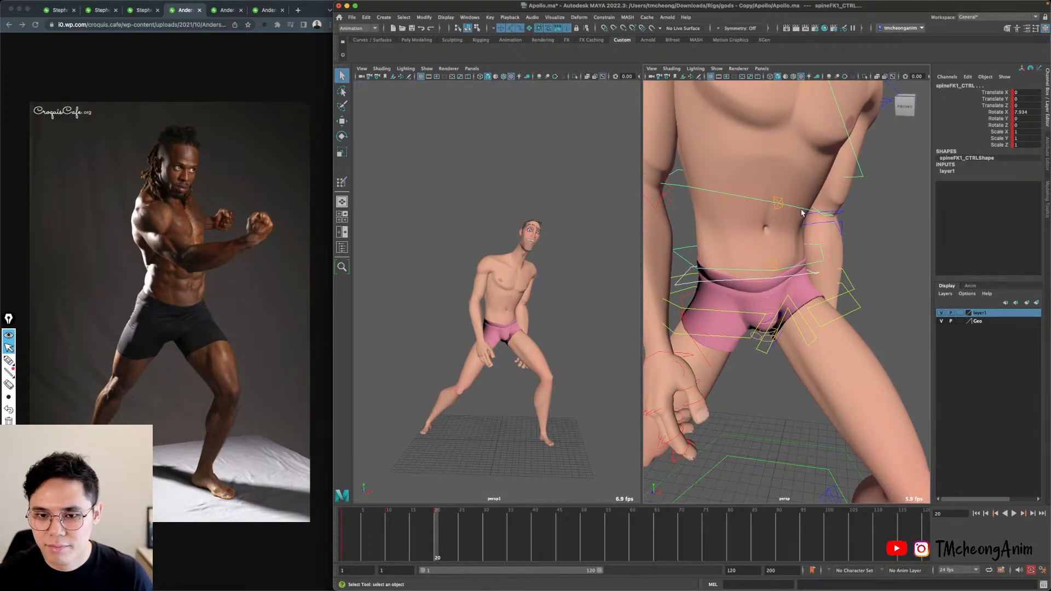
shift+click(802, 212)
alt+middle_drag(863, 134, 827, 246)
shift+click(815, 277)
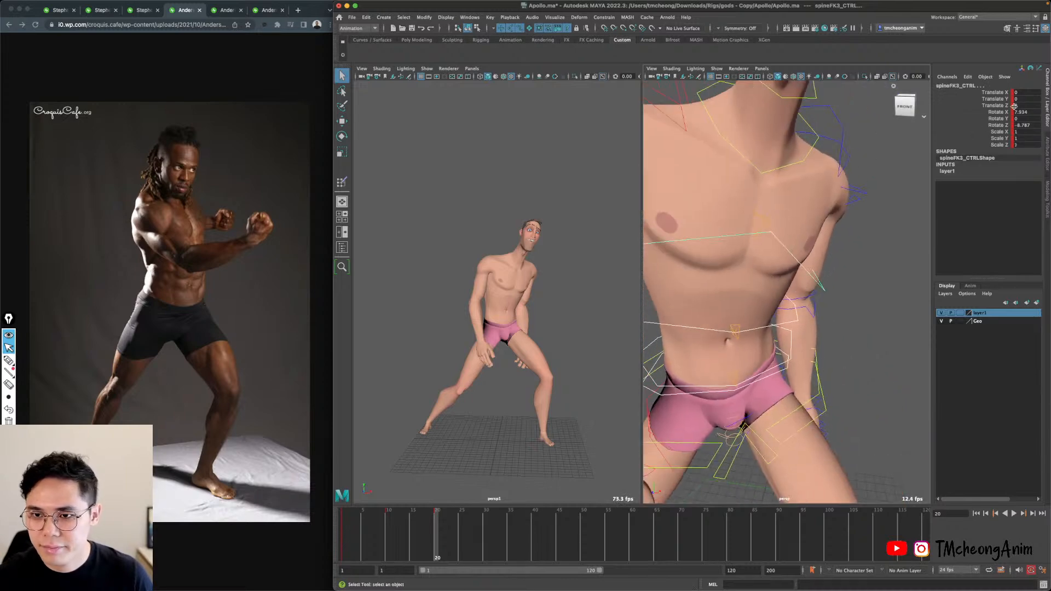
drag(1024, 113, 1023, 126)
text(0)
key(Return)
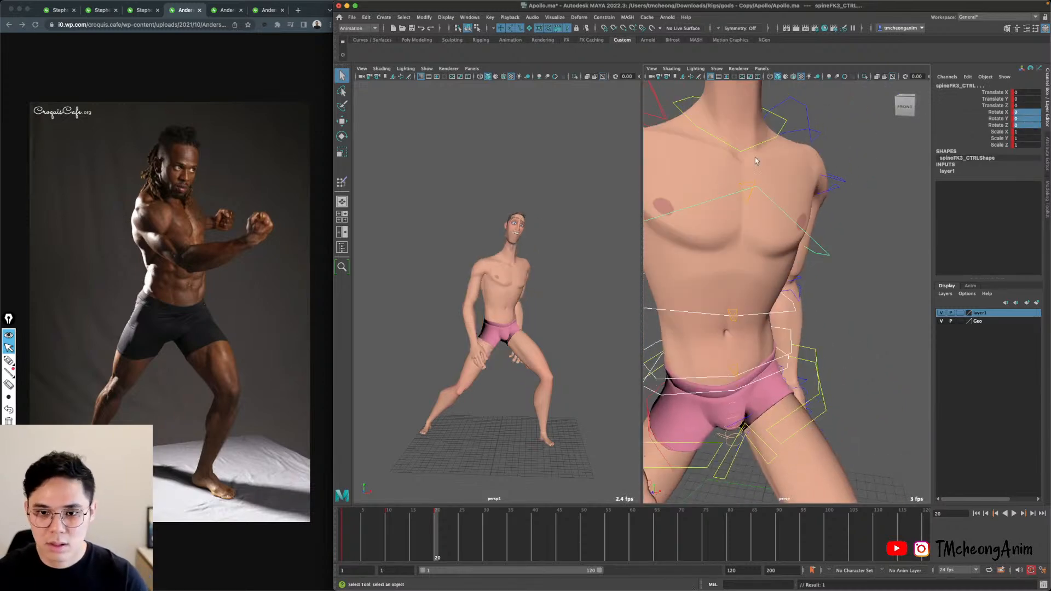
Lower the main body control to Translate Y about -27.2 and Translate X about -0.4 for a deeper stance.
alt+right_drag(795, 296, 794, 265)
alt+middle_drag(793, 264, 824, 223)
alt+right_drag(824, 223, 792, 307)
alt+drag(792, 307, 838, 327)
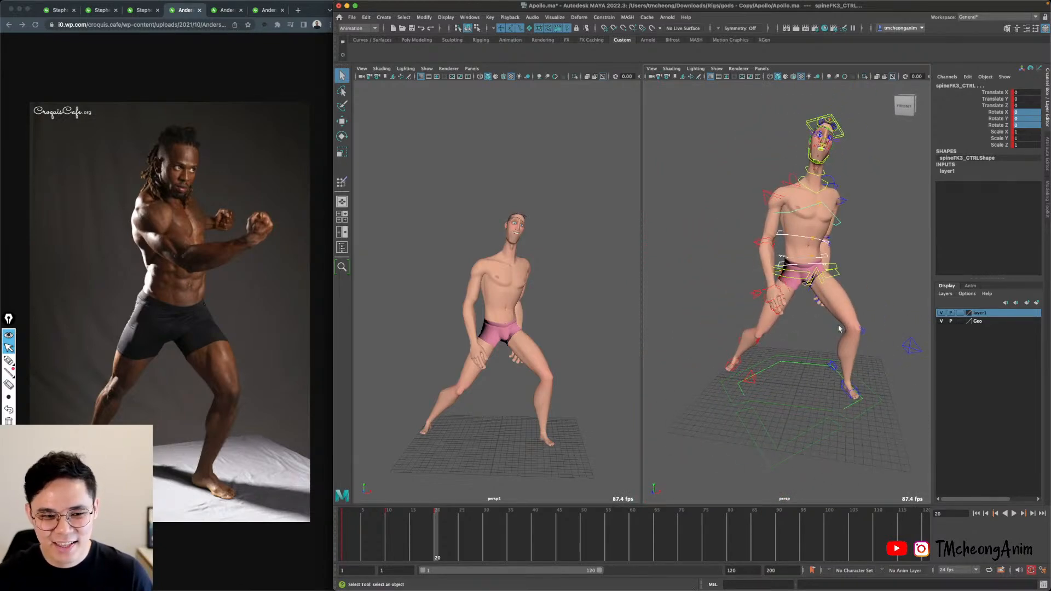
alt+right_drag(838, 327, 847, 333)
click(852, 239)
click(858, 233)
key(w)
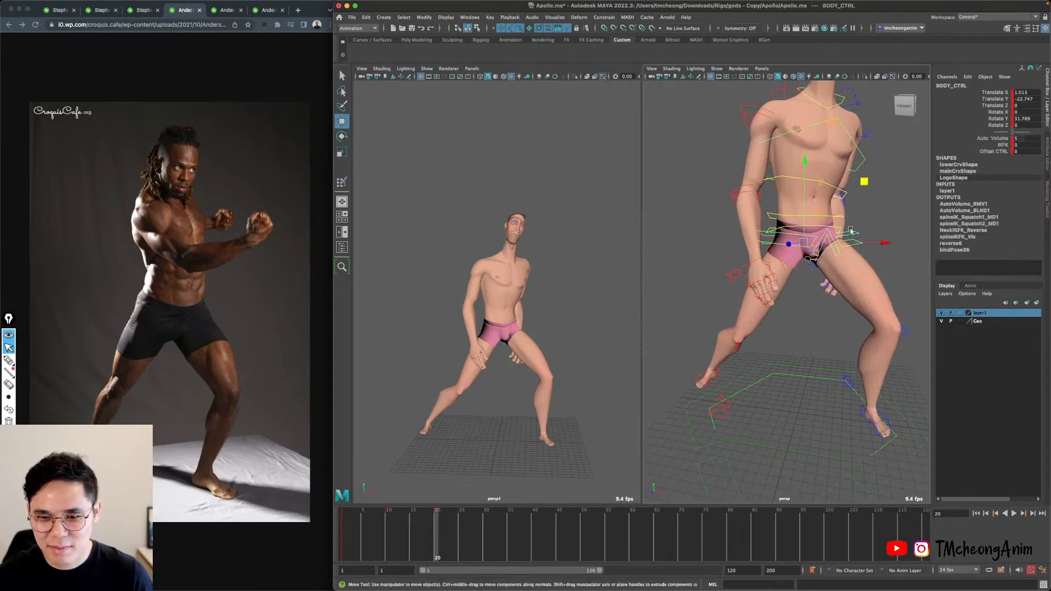
alt+middle_drag(837, 218, 835, 240)
drag(860, 210, 857, 220)
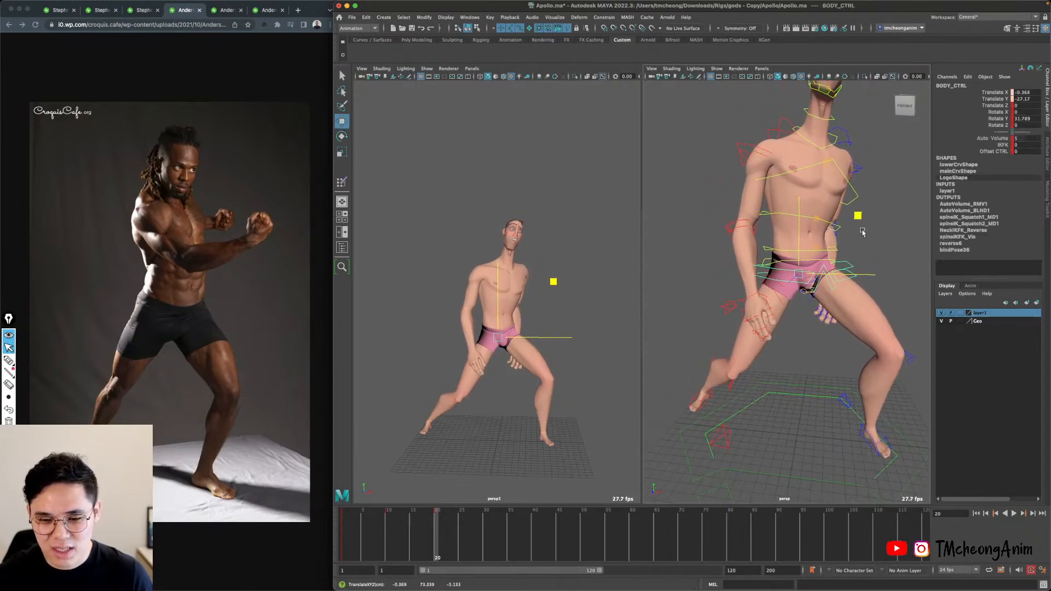
Select the spine FK controls again and zero the remaining rotations on the middle spine control.
alt+right_drag(862, 230, 784, 305)
mouse_move(784, 305)
alt+mouse_down()
mouse_move(915, 322)
mouse_move(794, 302)
mouse_move(769, 313)
alt+mouse_up()
alt+right_drag(769, 314, 846, 319)
alt+middle_drag(846, 319, 837, 346)
alt+drag(837, 346, 838, 309)
key(q)
click(833, 285)
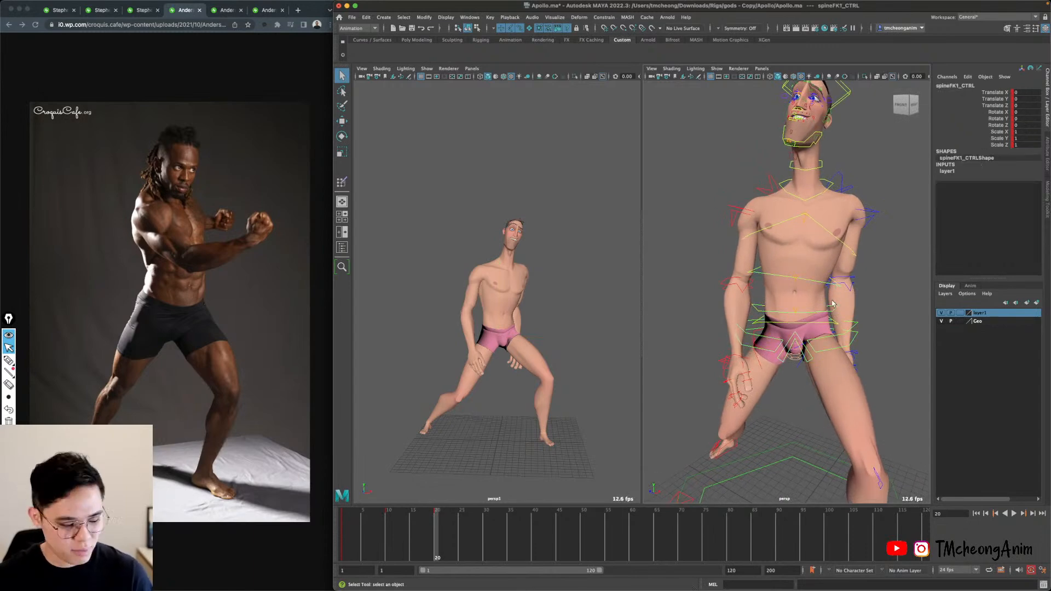
click(830, 307)
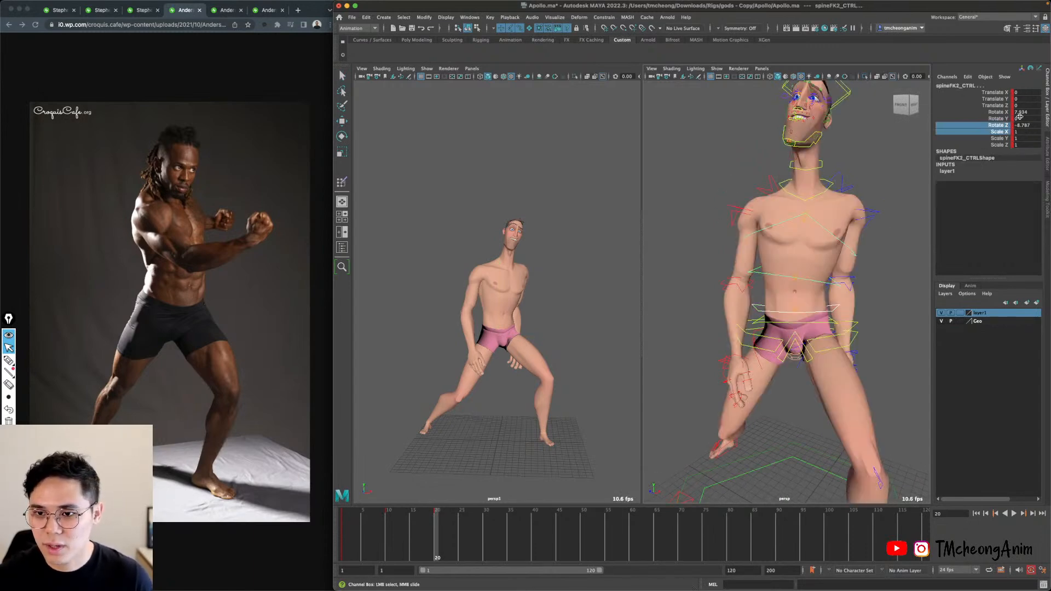
drag(1021, 112, 1027, 124)
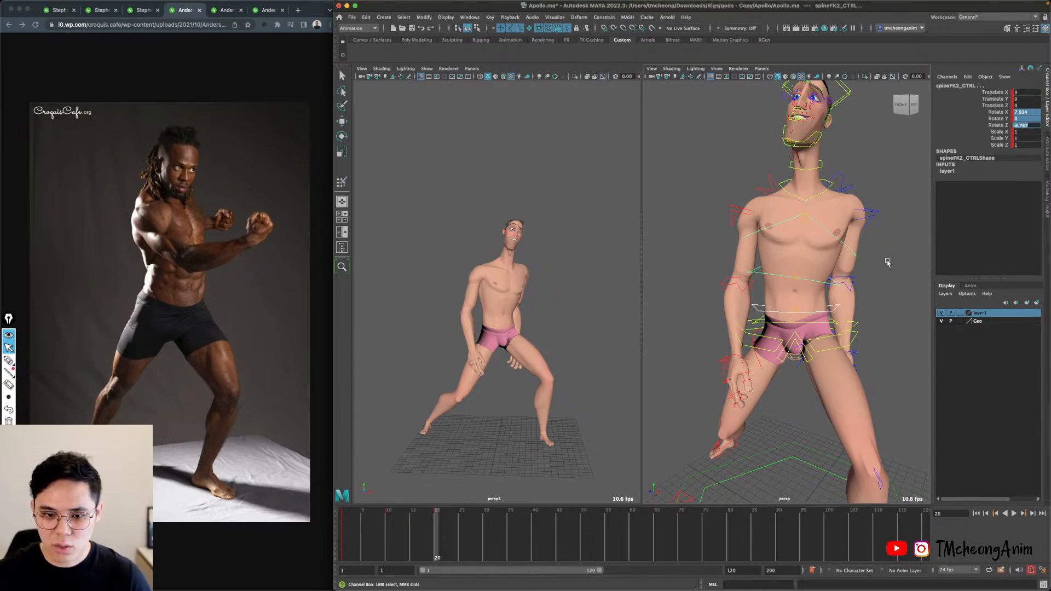
key(Return)
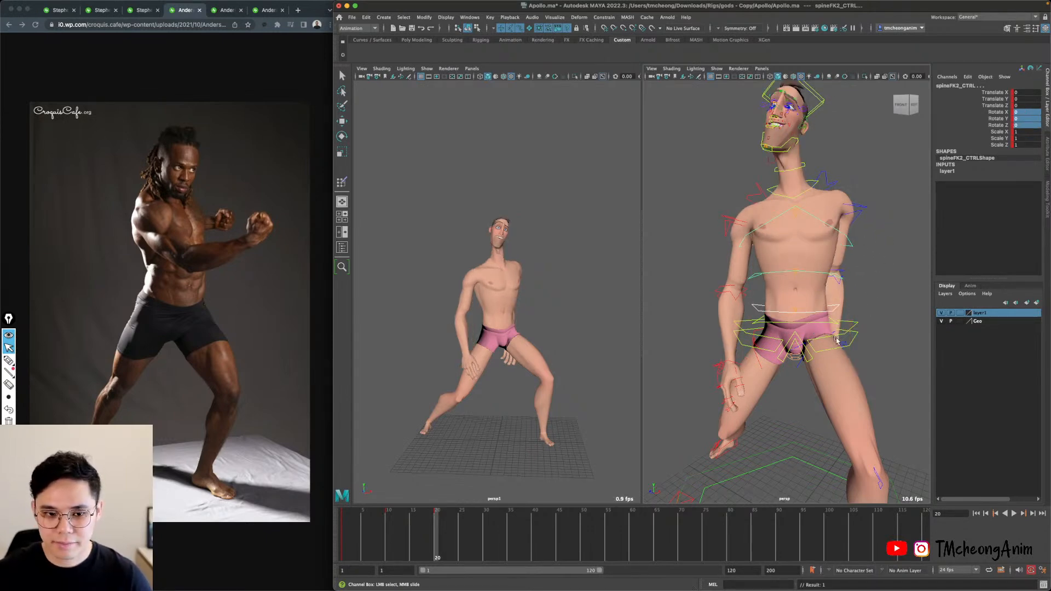
Rotate the selected spine controls together to twist and tilt the upper torso like the reference, then deselect them.
alt+middle_drag(835, 339, 791, 277)
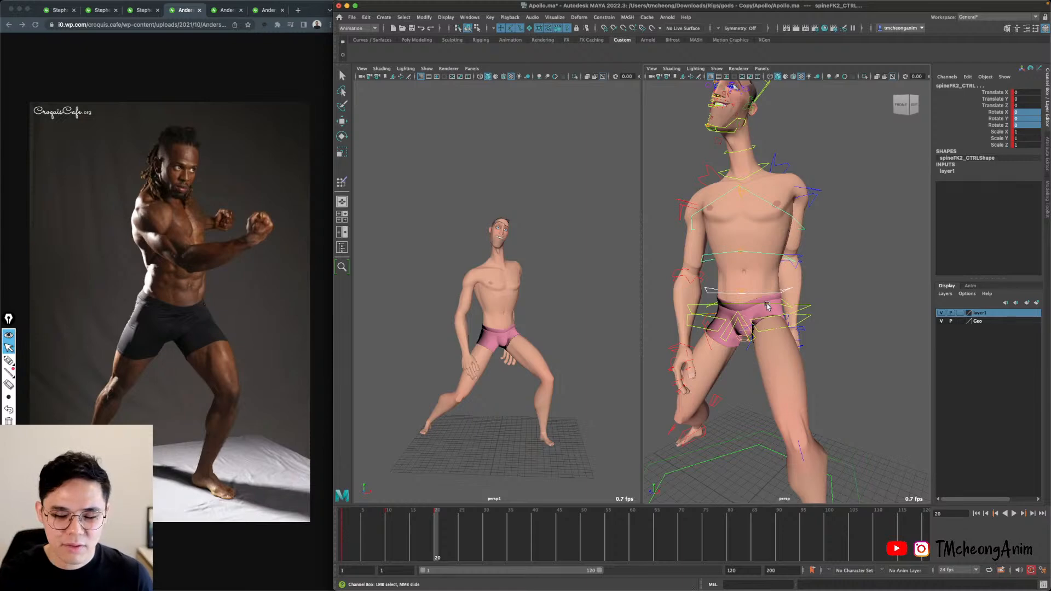
alt+drag(743, 310, 872, 243)
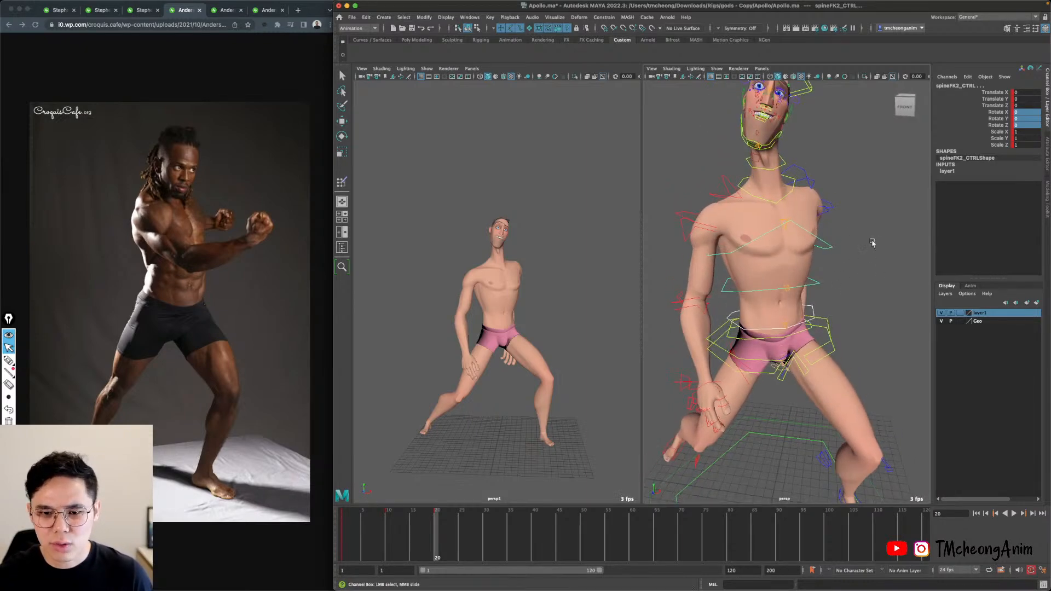
key(e)
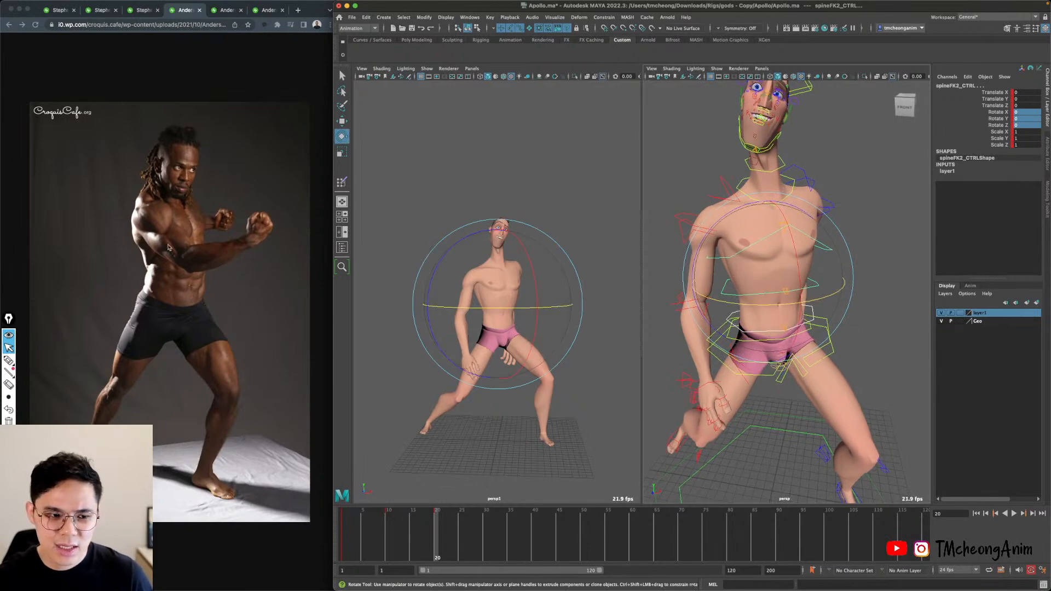
drag(832, 298, 832, 294)
alt+drag(822, 249, 773, 215)
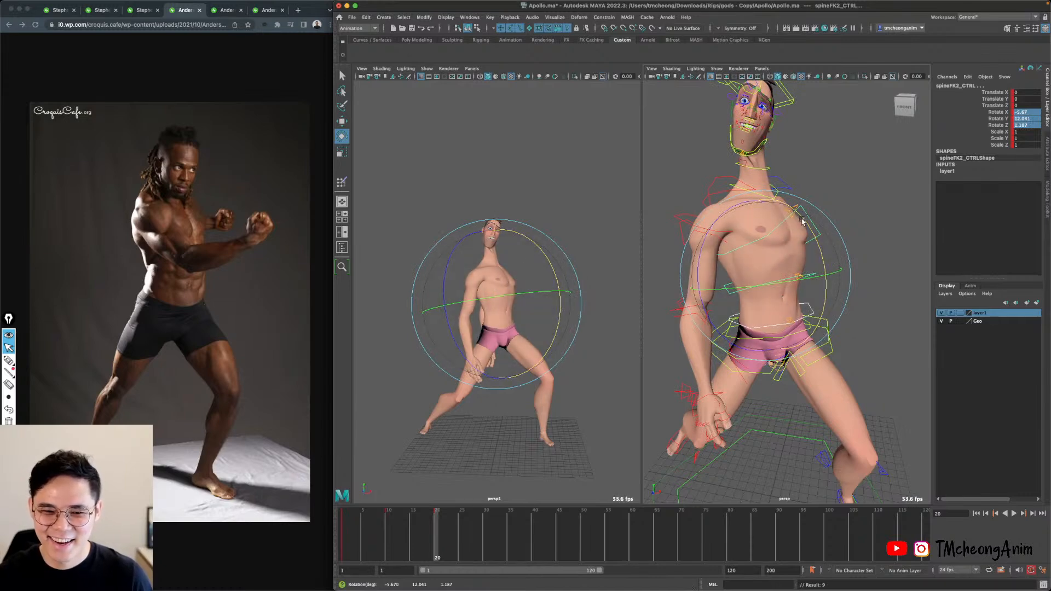
drag(794, 225, 801, 224)
click(842, 162)
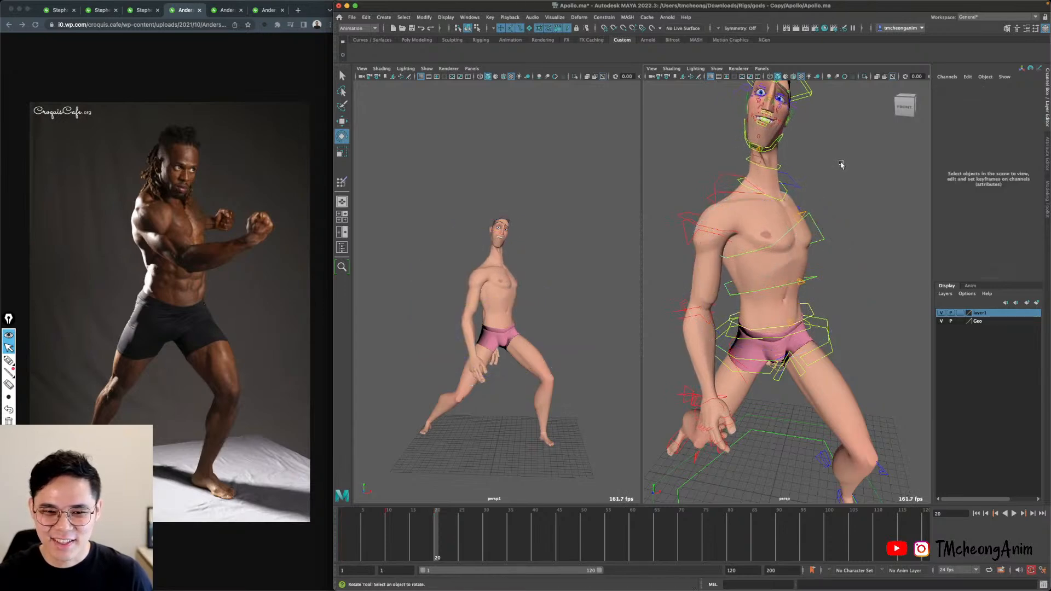
Select the neck base control and reset its Rotate X, Y and Z to 0.
alt+middle_drag(842, 162, 810, 219)
alt+drag(809, 219, 931, 179)
click(889, 246)
alt+drag(888, 246, 755, 302)
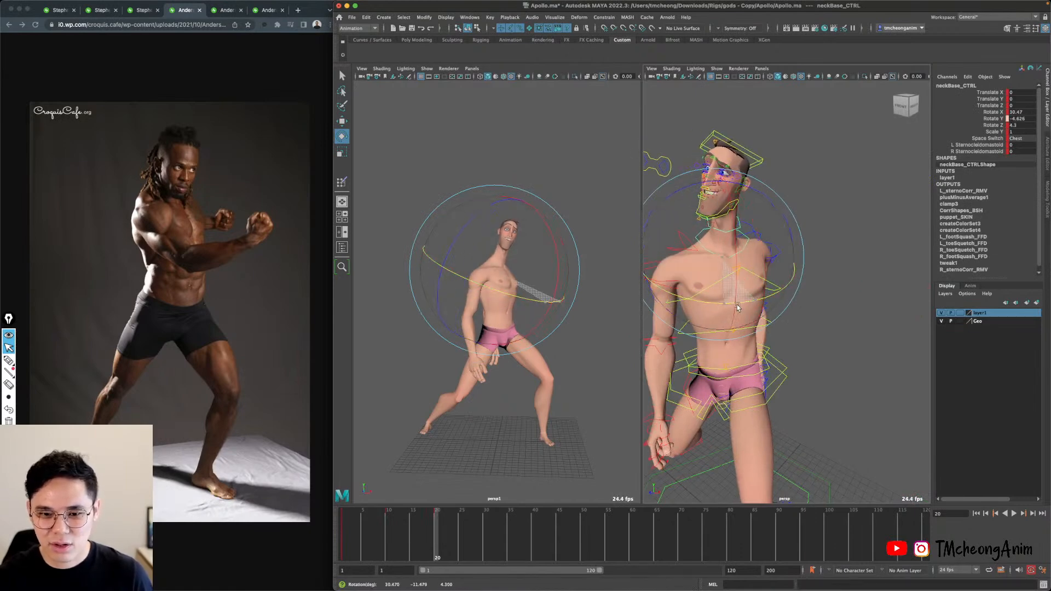
alt+drag(785, 268, 764, 281)
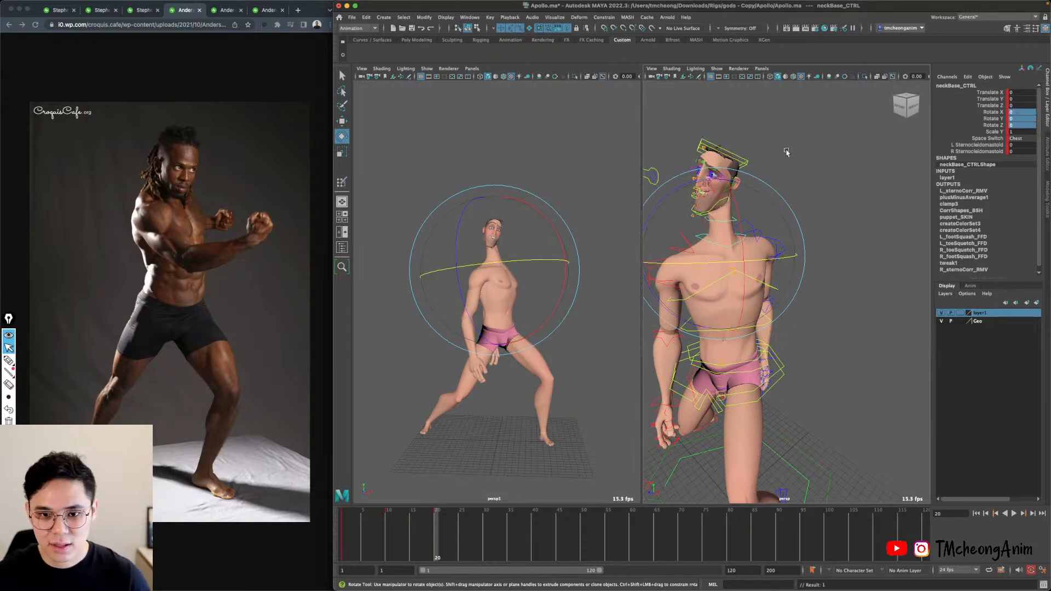
Rotate the neck base control forward and sideways to Rotate X about 42, Y about -4 and Z about 17.
click(735, 206)
drag(781, 189, 800, 201)
key(q)
click(770, 259)
click(769, 252)
key(e)
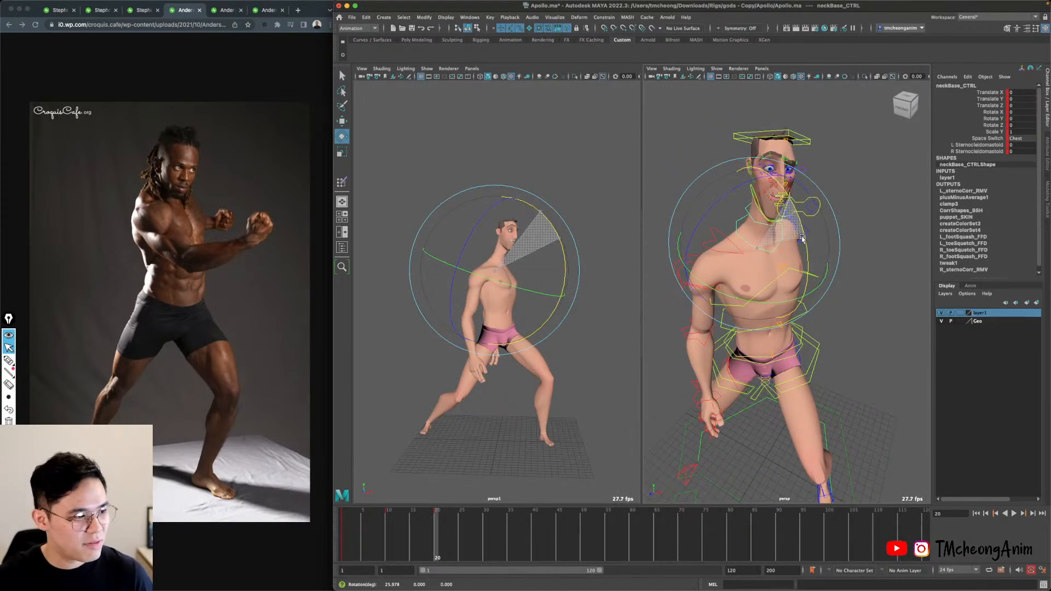
drag(794, 255, 786, 265)
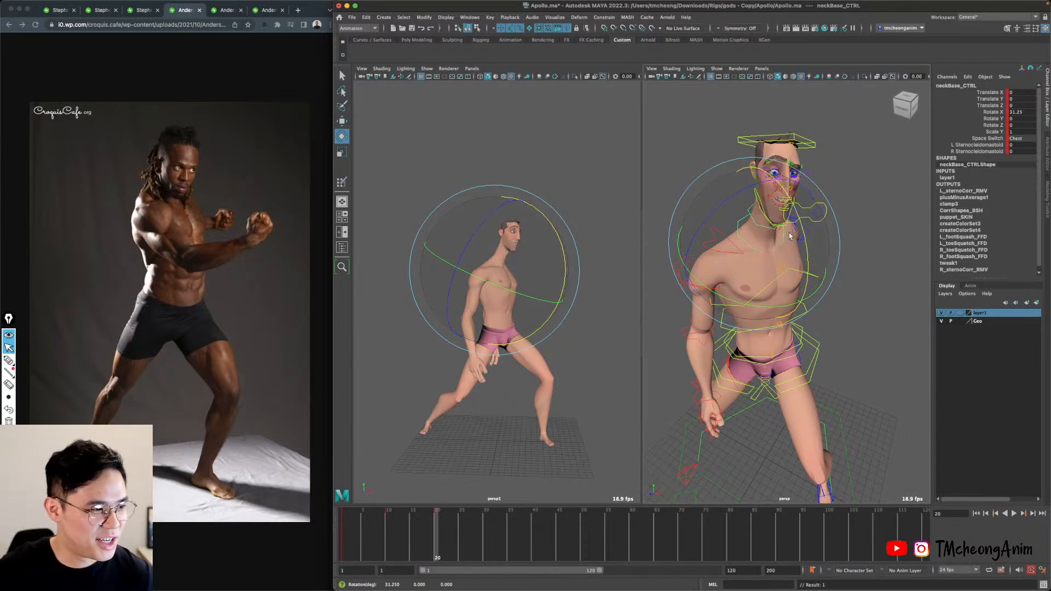
mouse_move(804, 248)
alt+mouse_down()
mouse_move(796, 233)
mouse_move(797, 250)
alt+mouse_up()
alt+drag(797, 250, 721, 219)
drag(722, 219, 711, 218)
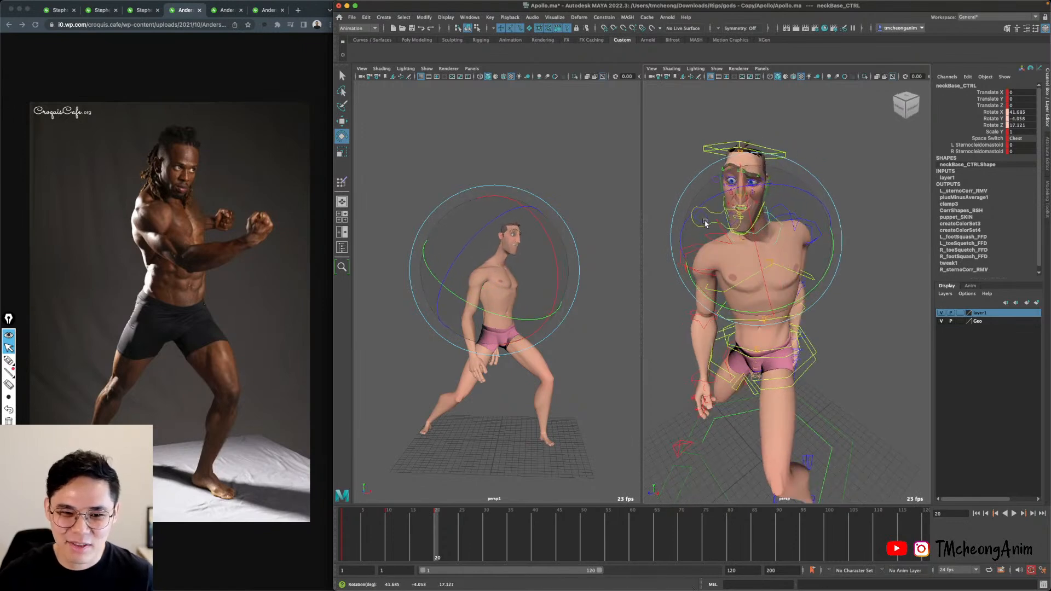
Rotate the head control to Rotate X about 6.7, Y about 43.5 and Z about 3.2, then deselect it.
click(792, 179)
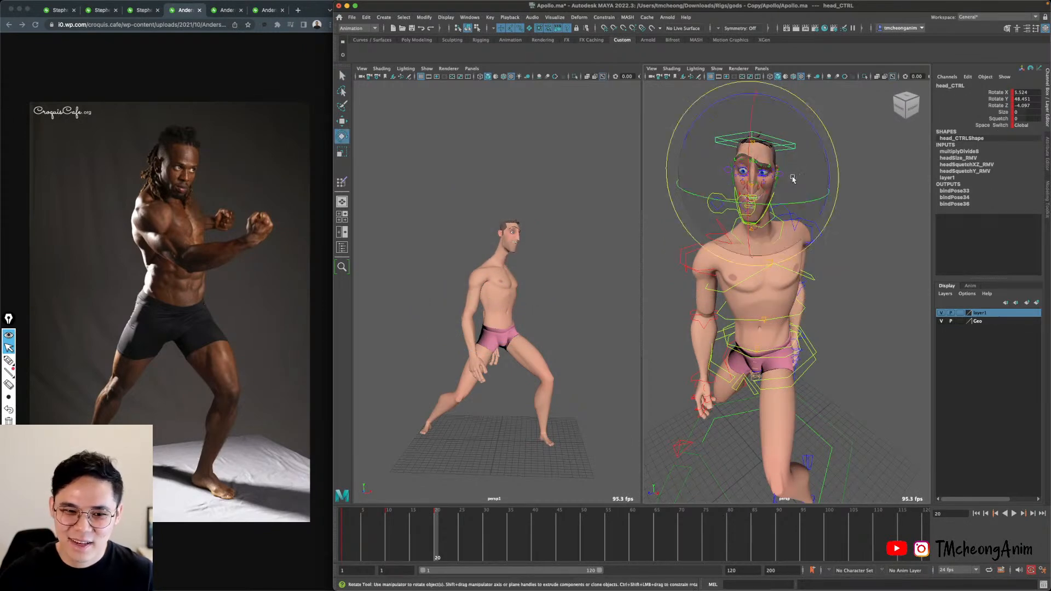
drag(493, 193, 488, 202)
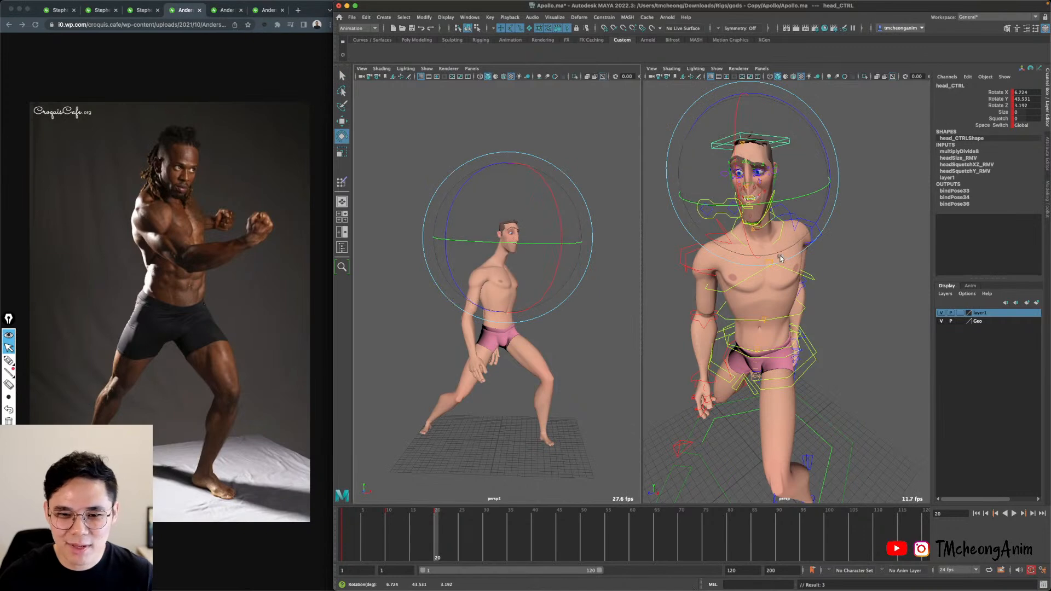
alt+drag(706, 230, 842, 254)
key(q)
click(843, 254)
Rotate the right shoulder control to bring that shoulder forward.
click(756, 252)
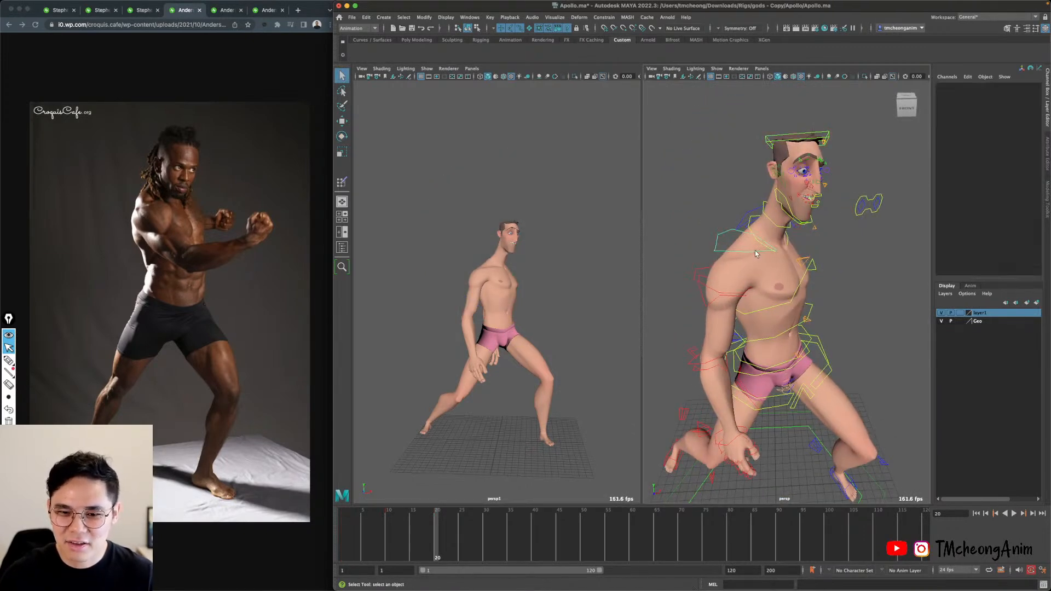
key(e)
alt+drag(755, 254, 808, 253)
key(q)
key(e)
key(q)
Rotate the left shoulder control to Rotate X about 3.8, Y about 14.1 and Z about 13.7.
click(809, 251)
click(810, 253)
key(e)
alt+drag(808, 253, 800, 288)
alt+drag(800, 287, 829, 282)
alt+middle_drag(829, 282, 747, 263)
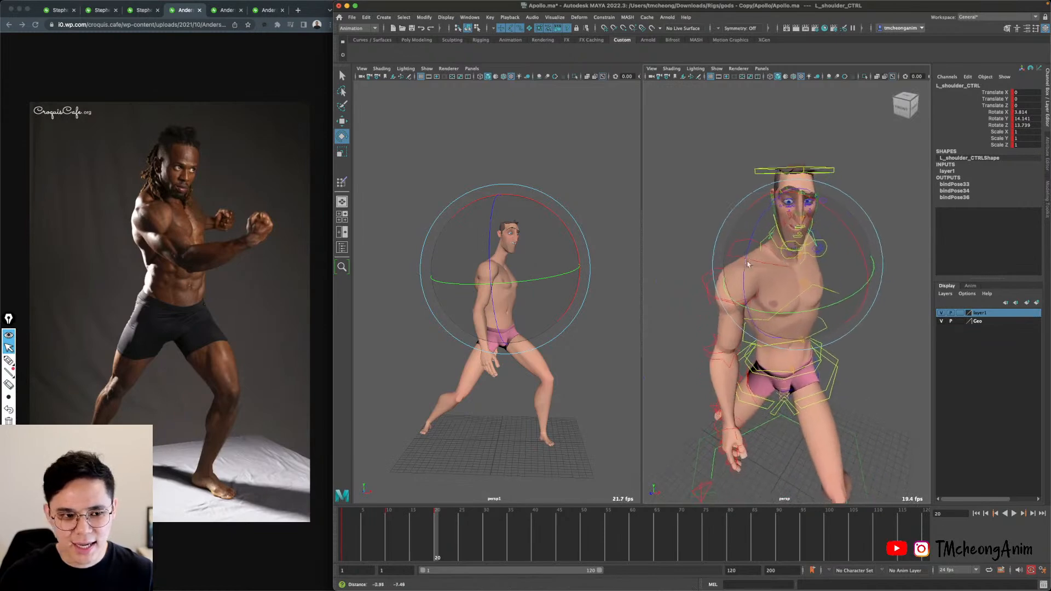
Swing the right arm forward from the shoulder and select the arm spacer controls.
alt+drag(767, 277, 786, 336)
click(773, 235)
click(786, 336)
click(776, 333)
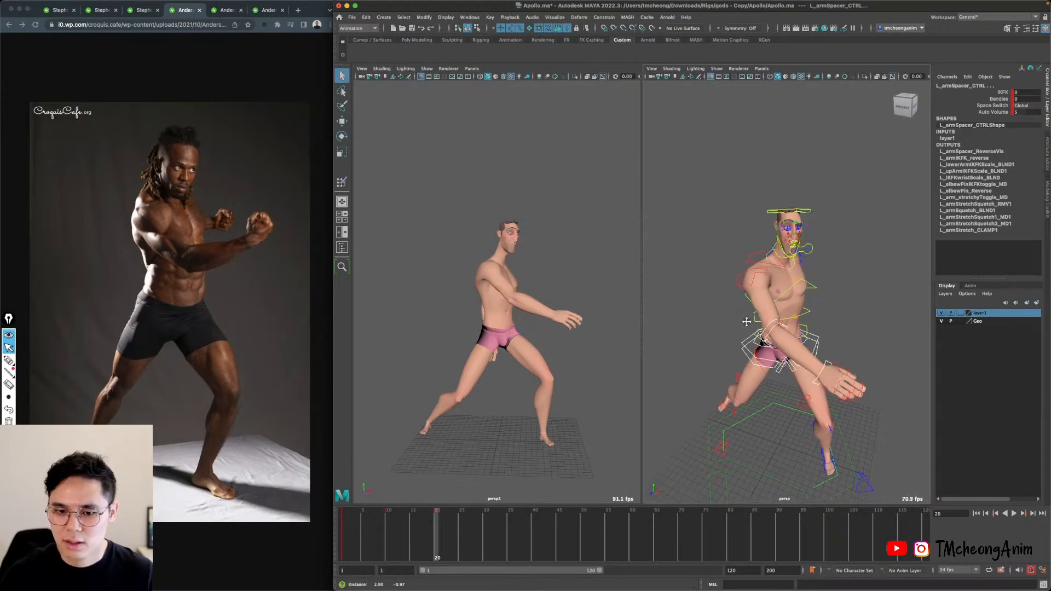
alt+right_drag(746, 321, 777, 331)
alt+drag(766, 331, 701, 328)
Bend the right elbow across the body by rotating its FK control to Rotate Y about -77.5.
click(705, 329)
alt+middle_drag(716, 329, 753, 318)
alt+drag(753, 318, 788, 315)
click(735, 305)
key(e)
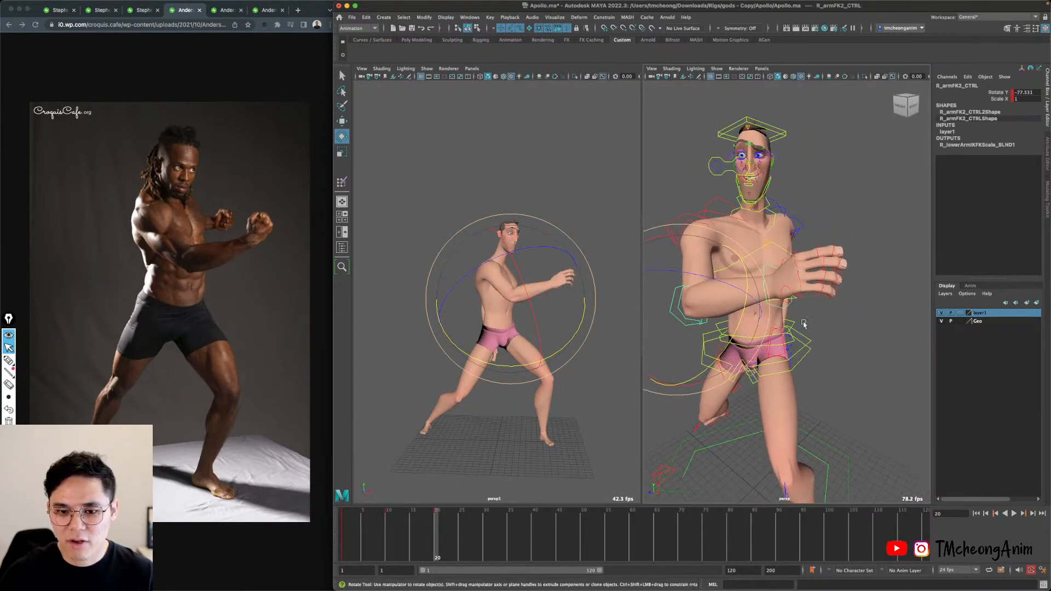
Rotate the right wrist FK control to turn the hand of the leading arm.
click(777, 303)
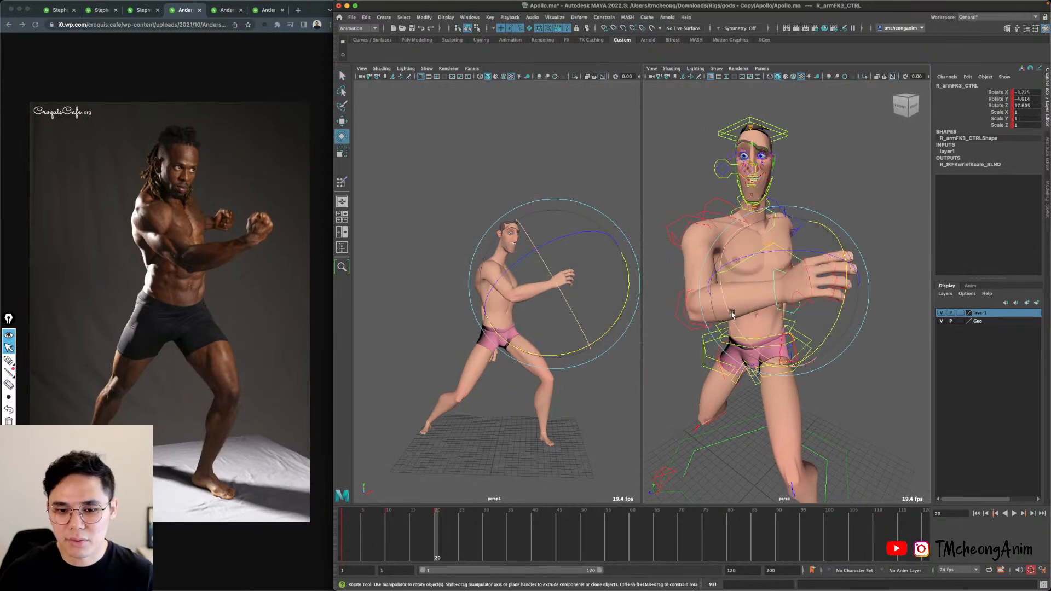
drag(780, 371, 778, 313)
click(795, 278)
key(q)
Select the left upper arm FK control and rotate it to reposition the rear arm.
alt+drag(774, 237, 842, 196)
click(783, 224)
key(e)
key(q)
click(821, 237)
key(e)
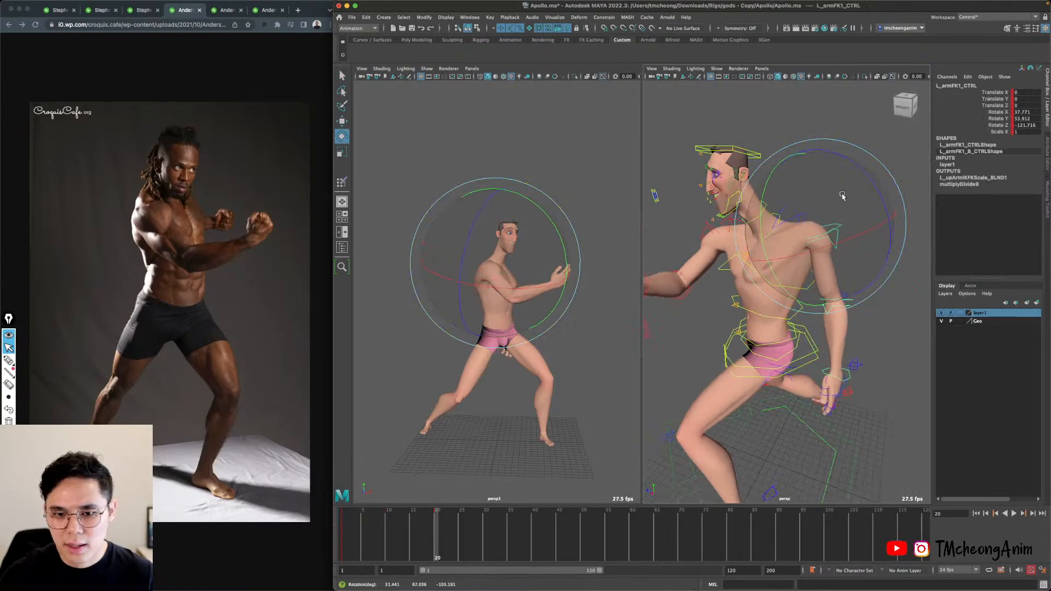
Adjust the left elbow and rotate the left upper arm to lift the rear arm away from the body.
click(845, 292)
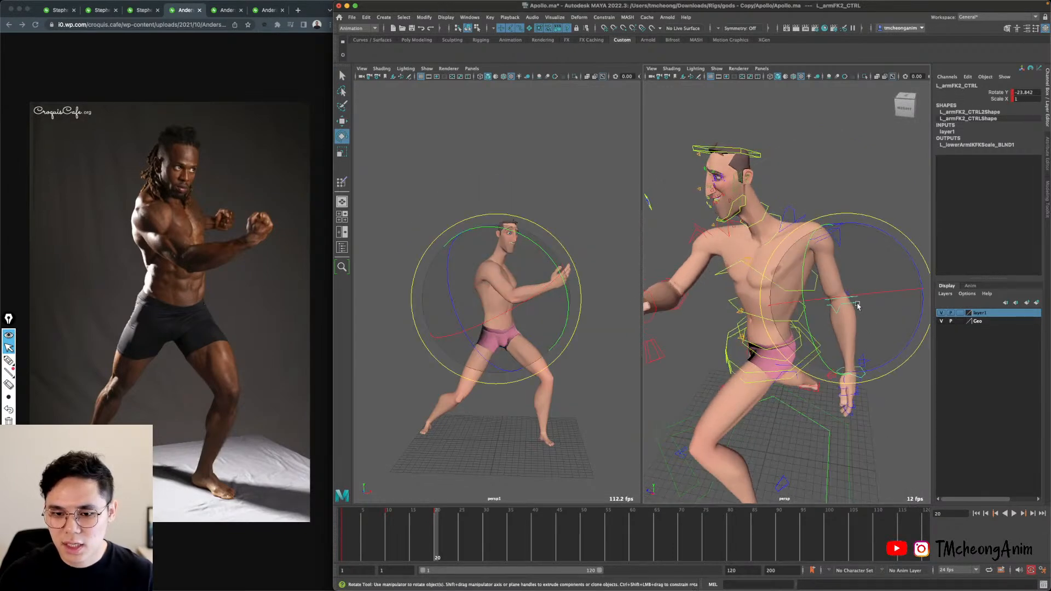
drag(803, 265, 784, 241)
key(q)
click(767, 229)
key(e)
drag(779, 259, 820, 249)
Bend the left elbow with its FK control to Rotate Y about -105.
click(830, 238)
key(q)
click(872, 268)
key(e)
key(q)
key(e)
key(q)
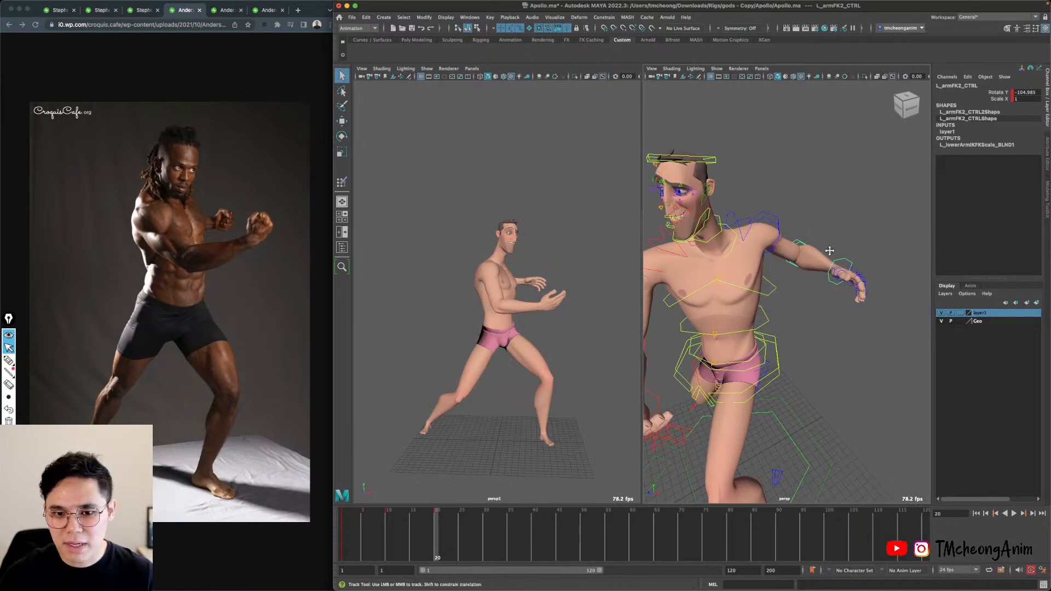
Select the left wrist FK control and rotate it to orient the rear hand.
alt+right_drag(827, 252, 870, 263)
alt+middle_drag(870, 263, 812, 282)
alt+drag(812, 282, 790, 307)
click(794, 285)
alt+right_drag(790, 307, 816, 324)
mouse_move(816, 324)
alt+mouse_down()
mouse_move(793, 332)
mouse_move(826, 340)
alt+mouse_up()
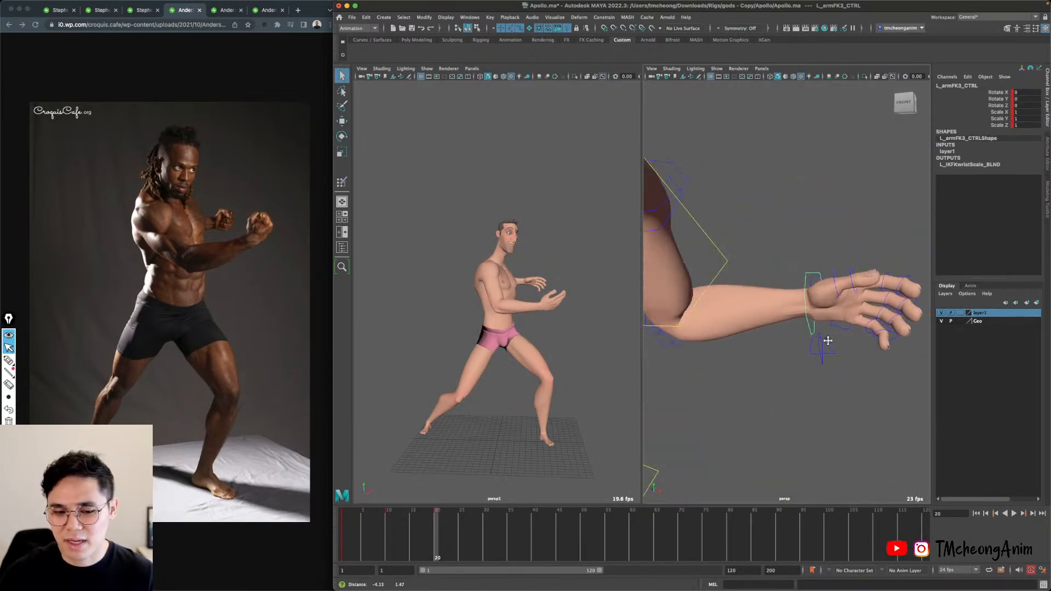
alt+right_drag(826, 340, 768, 319)
alt+drag(769, 319, 776, 271)
click(751, 267)
key(e)
click(788, 292)
key(q)
Rotate the left shoulder control further to refine the rear shoulder's position.
alt+right_drag(776, 271, 783, 270)
alt+drag(784, 270, 797, 284)
click(789, 222)
key(e)
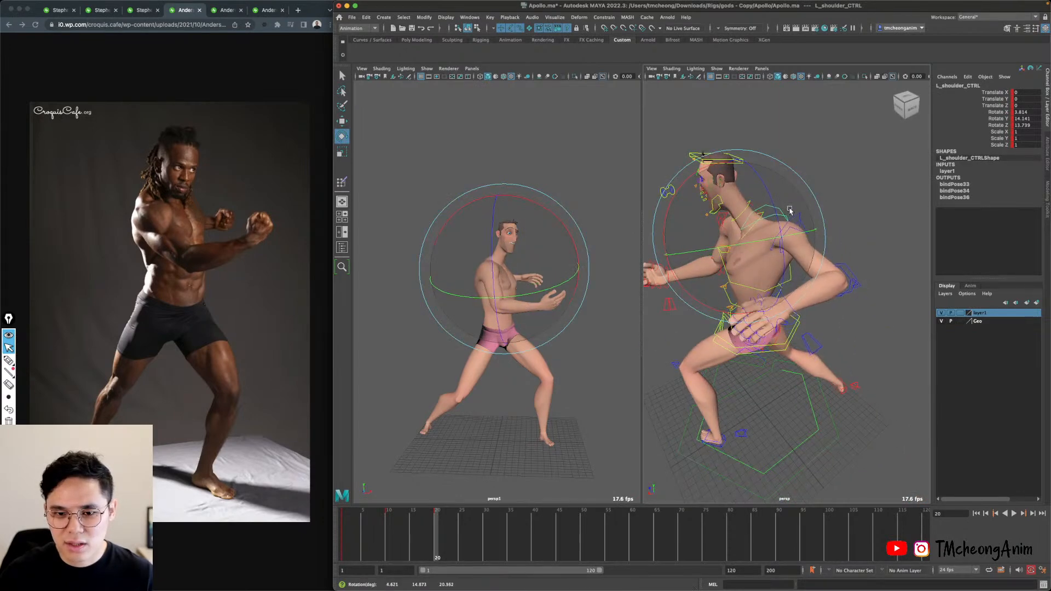
drag(788, 203, 820, 255)
alt+right_drag(805, 255, 821, 253)
alt+drag(821, 253, 790, 289)
Rotate the right shoulder control to Rotate X about 7.6, Y about -24 and Z about -2.7.
key(q)
key(e)
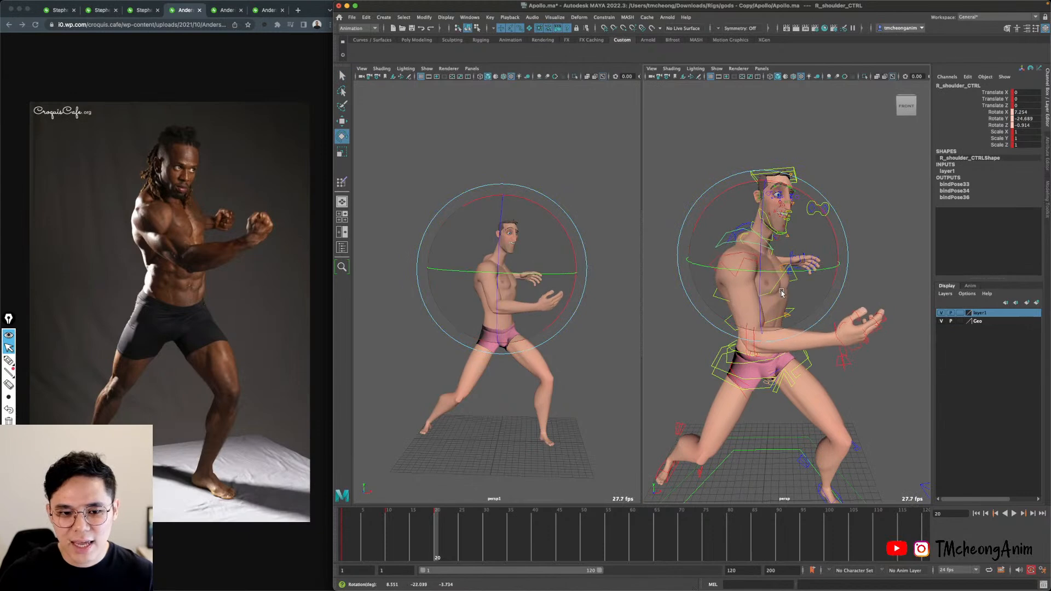
drag(786, 288, 778, 285)
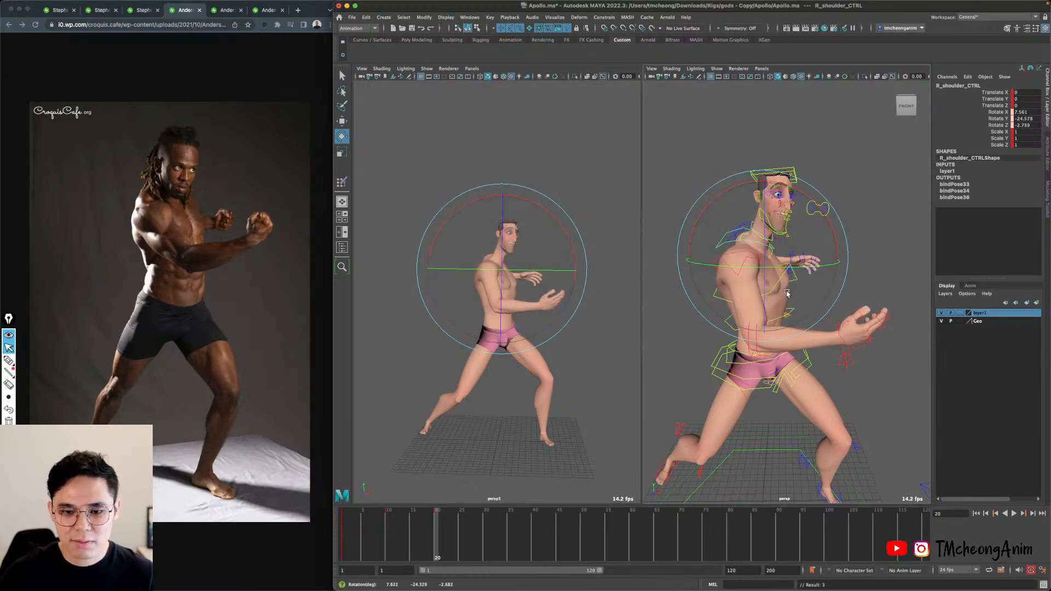
Rotate the right upper arm FK control to refine the leading arm's angle.
key(q)
click(754, 259)
key(e)
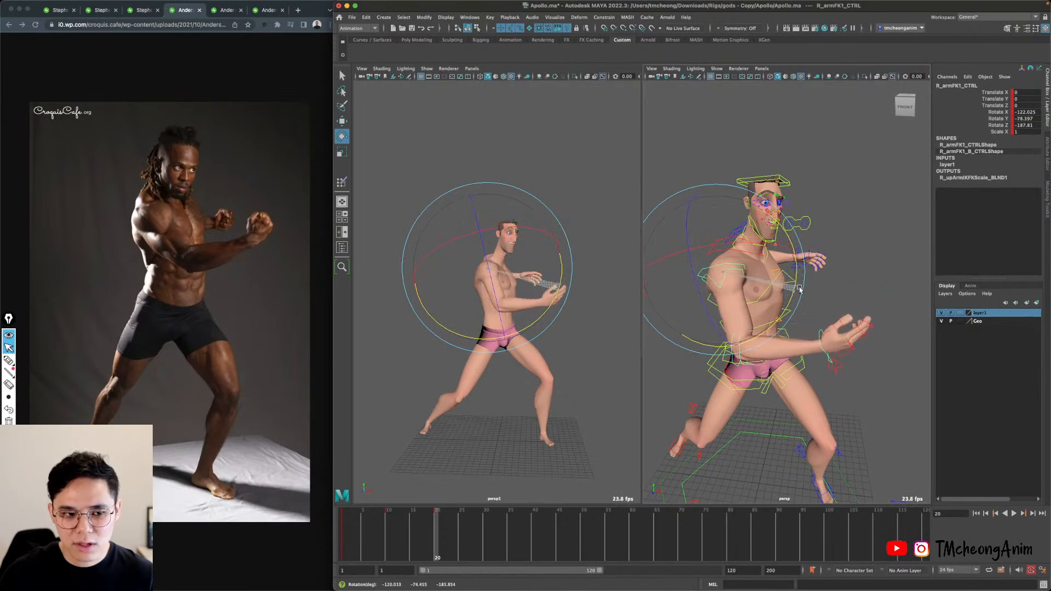
alt+drag(744, 346, 818, 318)
Move the left foot IK control inward along the ground to narrow the stance.
click(841, 425)
key(w)
alt+drag(842, 427, 845, 459)
drag(791, 419, 787, 433)
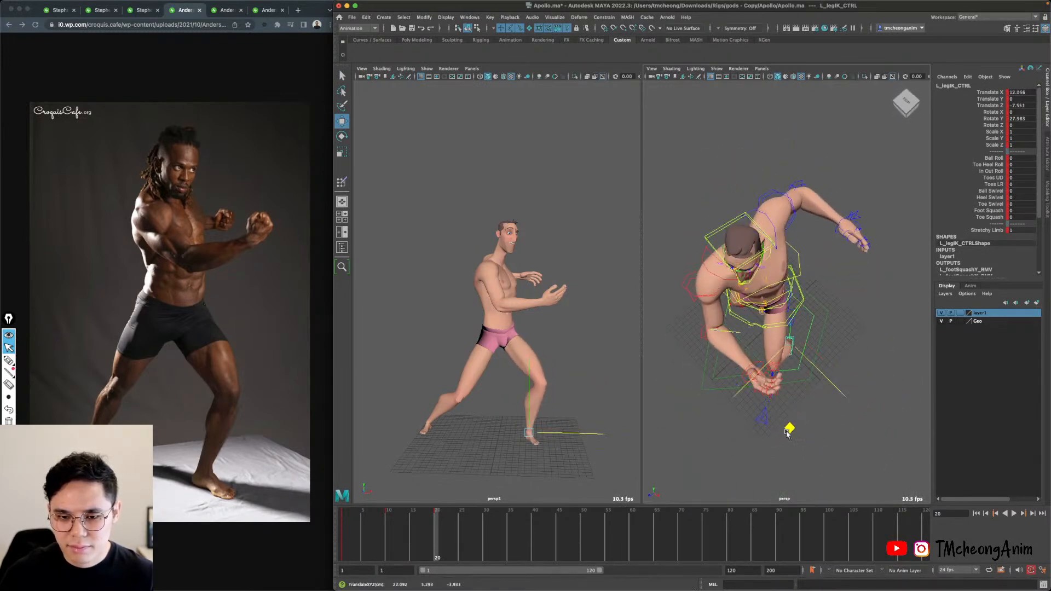
alt+drag(822, 396, 783, 382)
Move the right foot IK control to Translate X about 51.3 and Translate Z about -16.5.
click(741, 404)
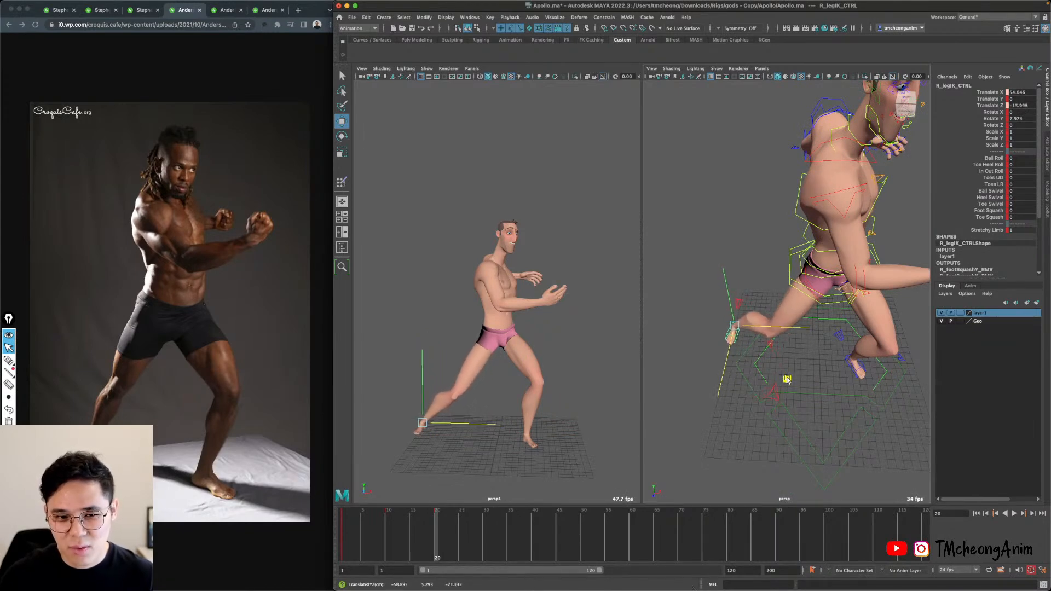
alt+drag(803, 381, 772, 383)
alt+right_drag(773, 383, 842, 382)
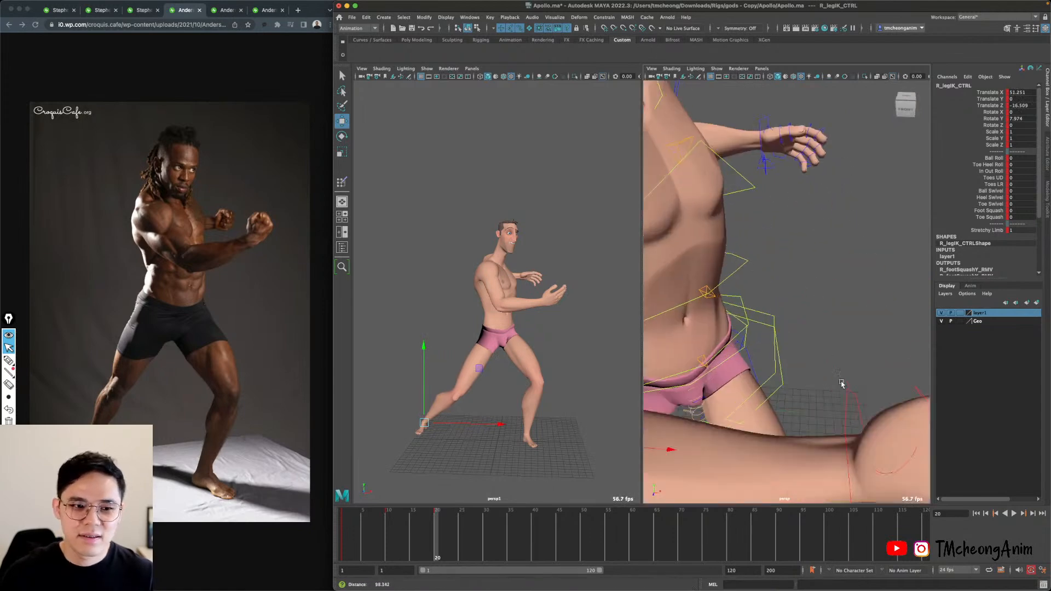
alt+drag(843, 383, 825, 337)
scroll(825, 337, down, 10)
key(q)
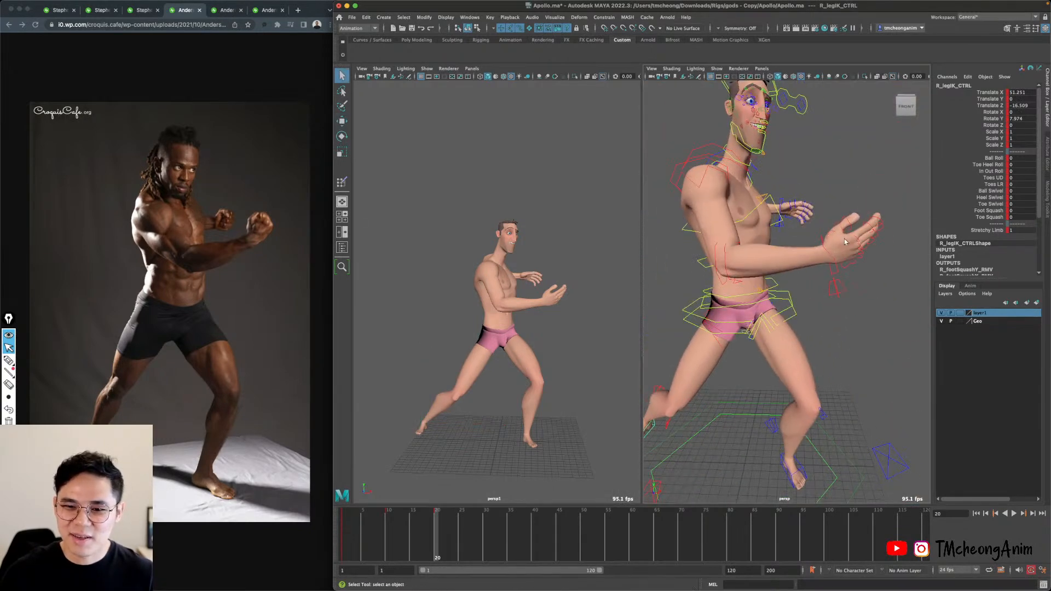
Rotate the right shoulder control to Rotate X about 10.5, Y about -27.5 and Z about -10.
alt+drag(863, 247, 800, 338)
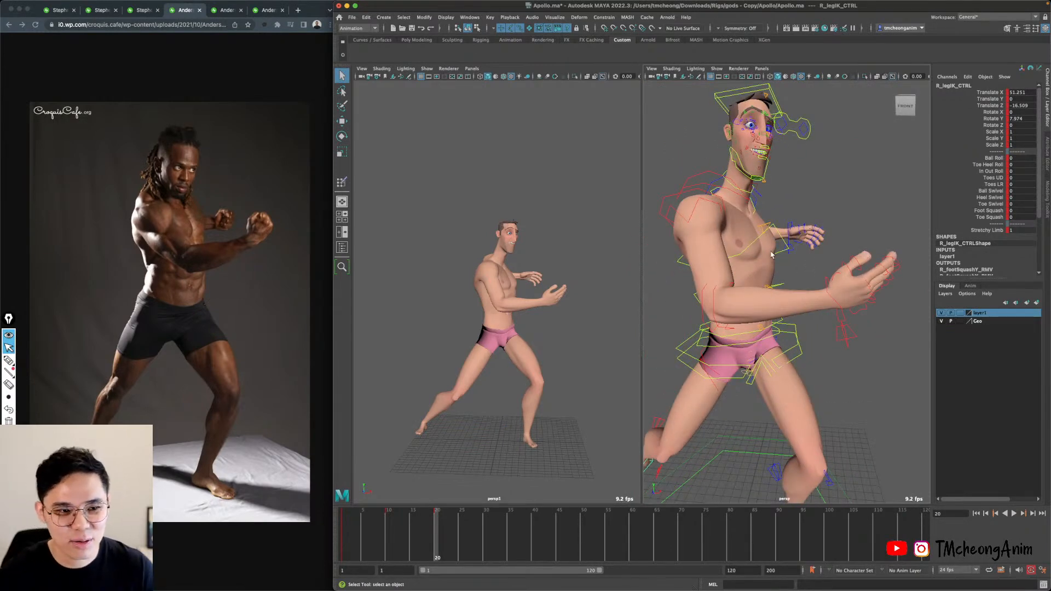
click(726, 190)
key(e)
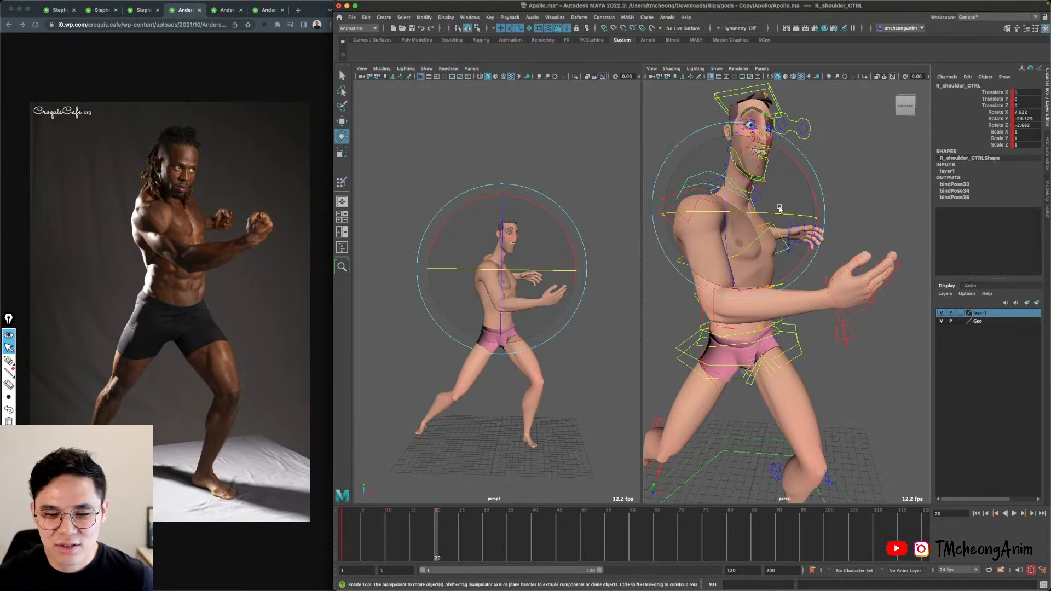
alt+drag(726, 190, 746, 252)
drag(745, 252, 749, 256)
alt+drag(777, 273, 723, 273)
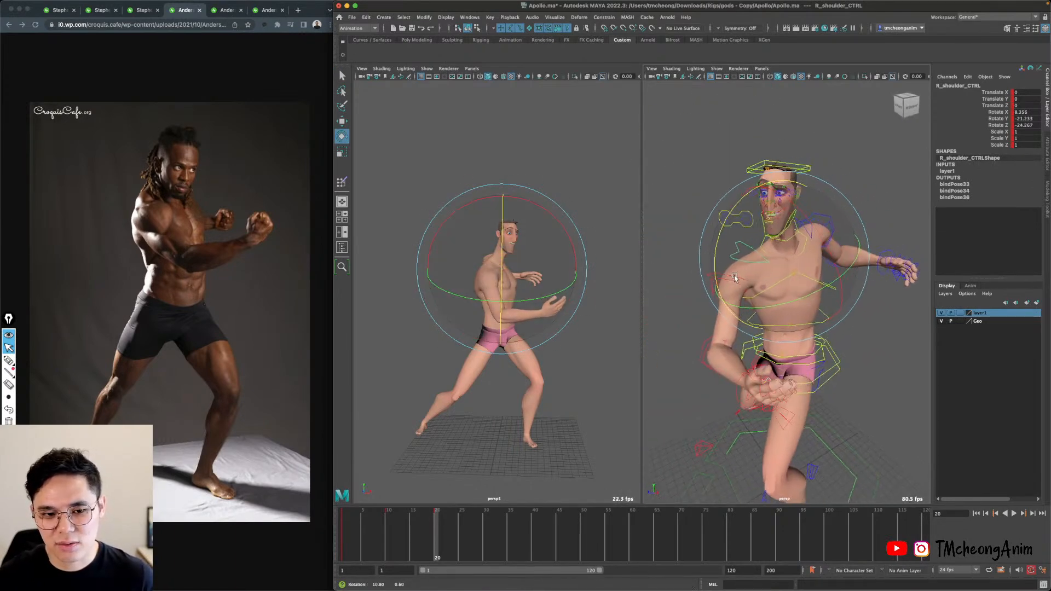
key(q)
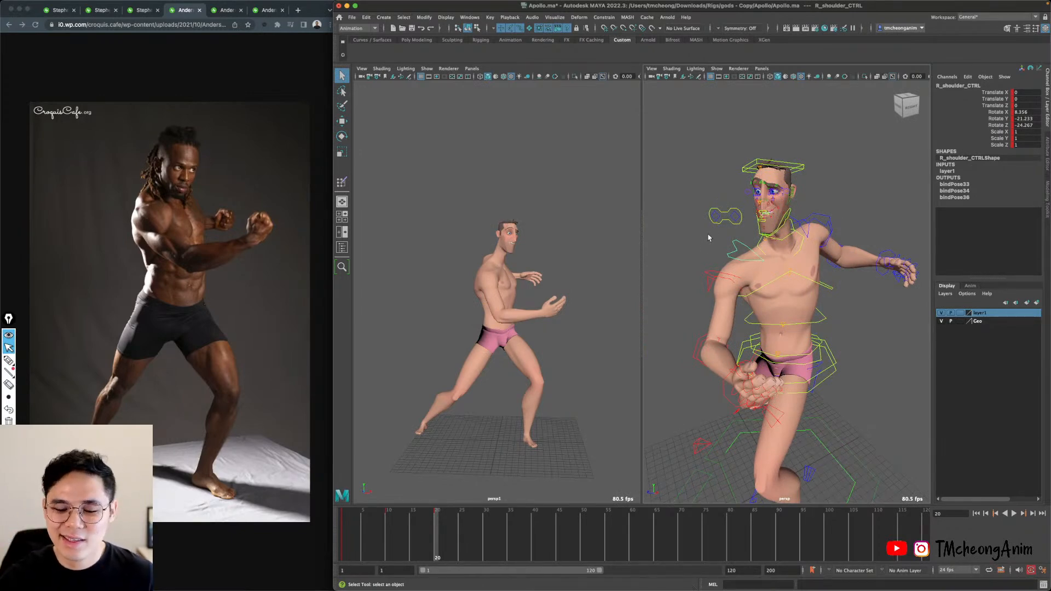
alt+drag(708, 238, 867, 256)
key(e)
alt+drag(867, 256, 846, 300)
key(q)
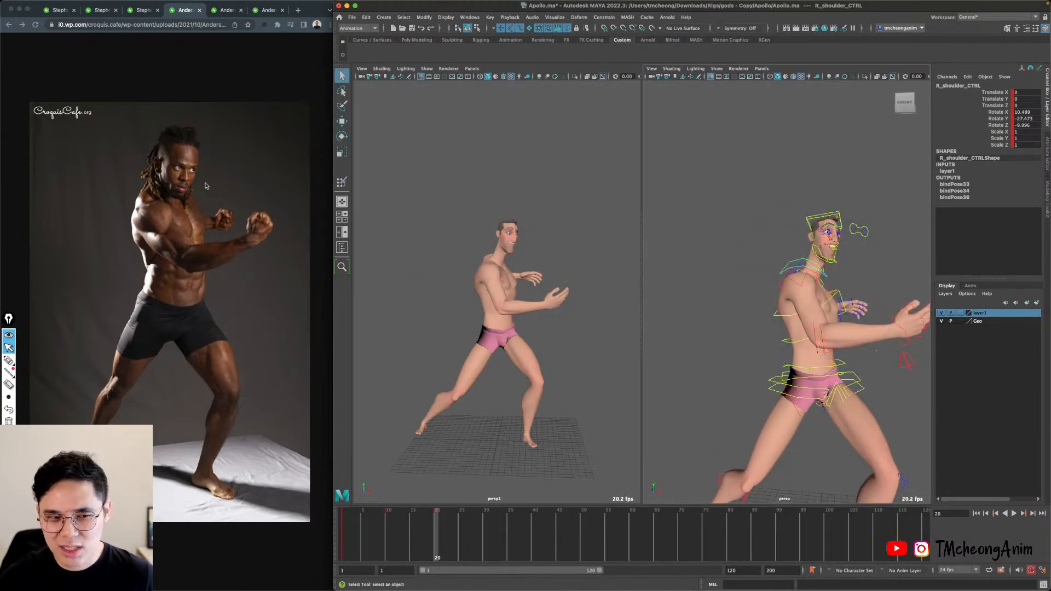
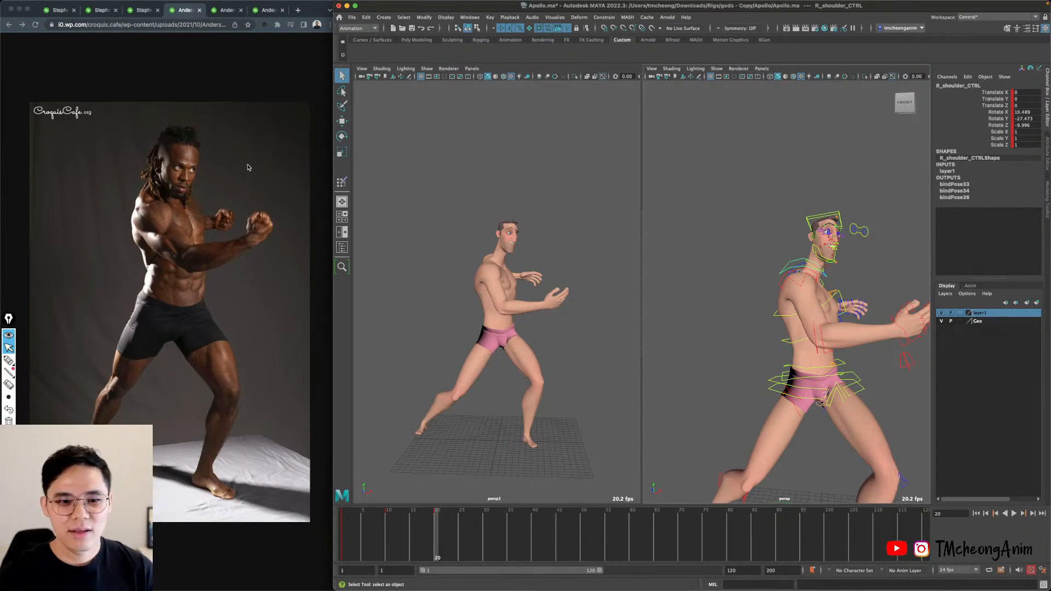
Select the head control and rotate it to turn the face like the reference.
alt+drag(773, 343, 797, 199)
click(774, 196)
click(774, 195)
key(e)
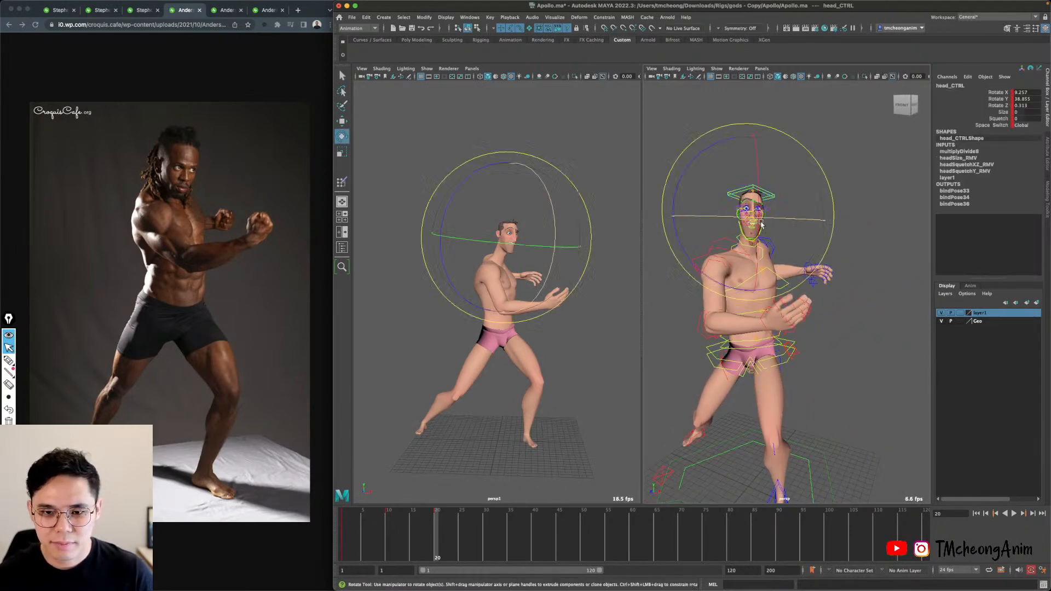
alt+drag(761, 188, 742, 238)
Adjust the neck and head controls further to refine the tilt of the head.
key(q)
click(810, 258)
key(e)
alt+drag(742, 239, 770, 234)
alt+drag(770, 234, 815, 248)
key(q)
click(789, 203)
key(e)
key(q)
Select the left hand's finger controls and rotate them about X to curl the fingers into a fist.
alt+drag(815, 247, 821, 276)
key(f)
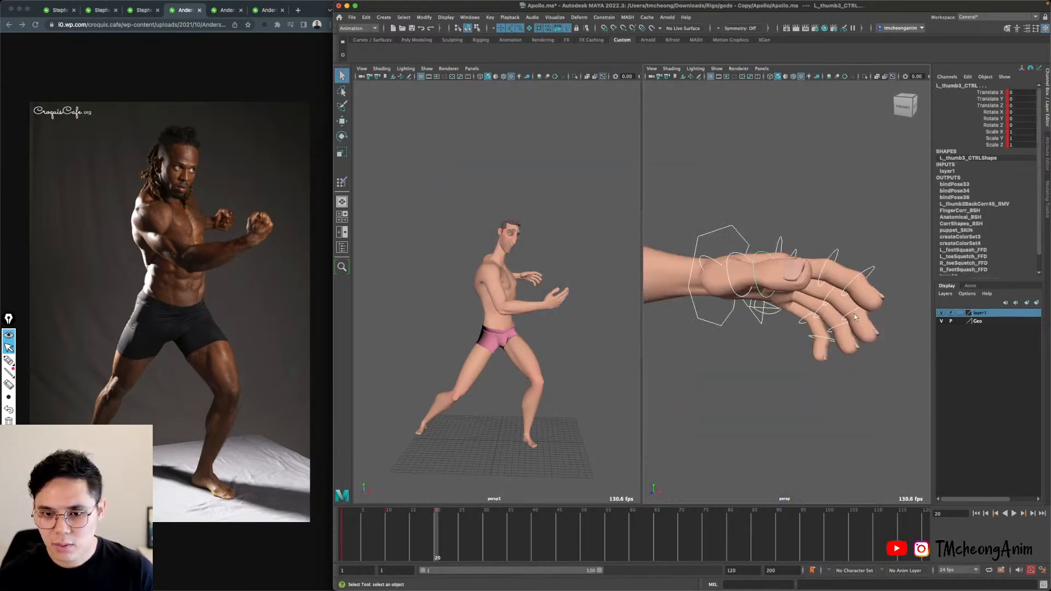
alt+right_drag(820, 276, 797, 224)
click(797, 224)
alt+drag(777, 317, 802, 296)
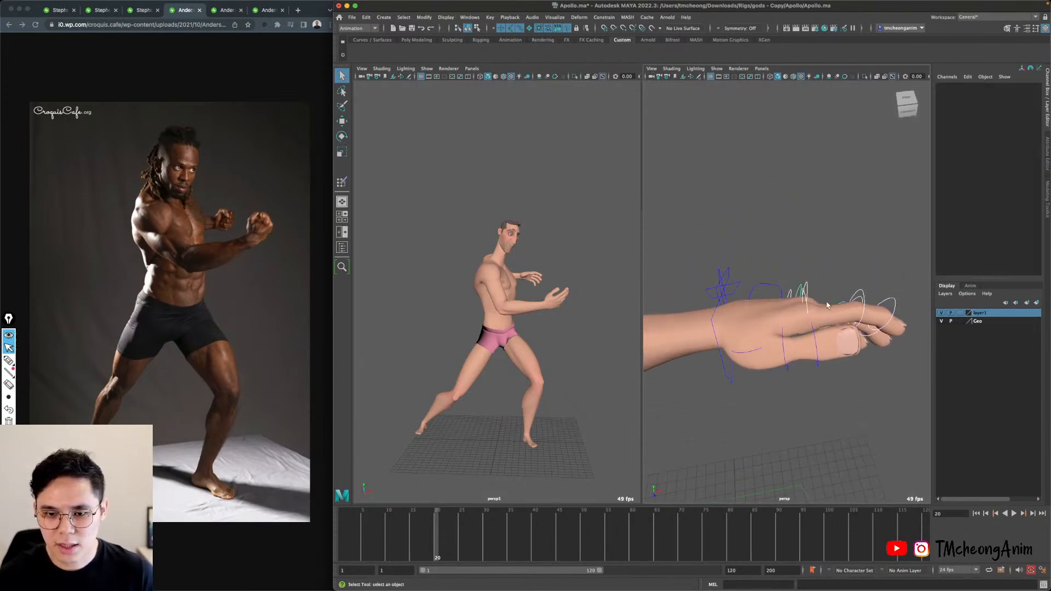
key(ctrl+1)
drag(905, 361, 904, 361)
key(ctrl+1)
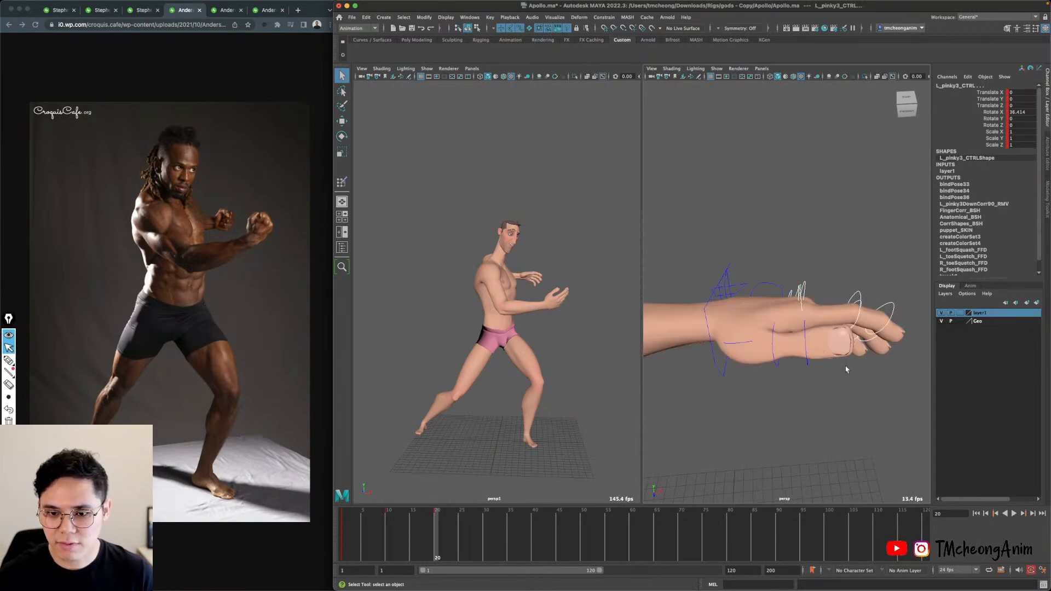
key(e)
drag(815, 394, 789, 385)
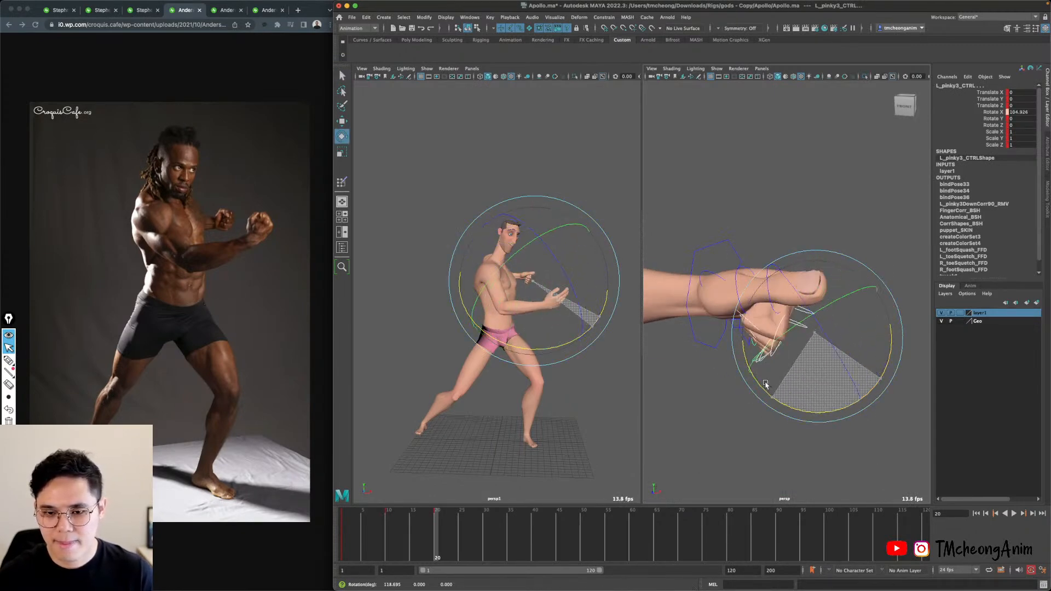
drag(781, 390, 778, 385)
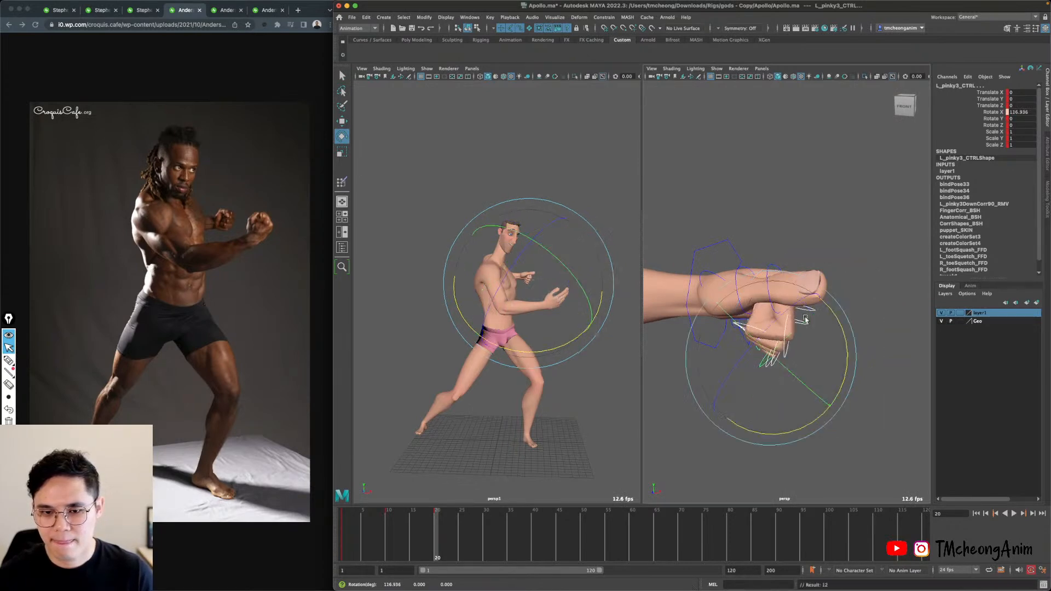
Rotate the left thumb's base control to Rotate X about 20, Y about -7.6 and Z about 11.4.
click(837, 190)
scroll(766, 224, up, 4)
alt+drag(837, 190, 722, 219)
key(q)
click(758, 224)
key(e)
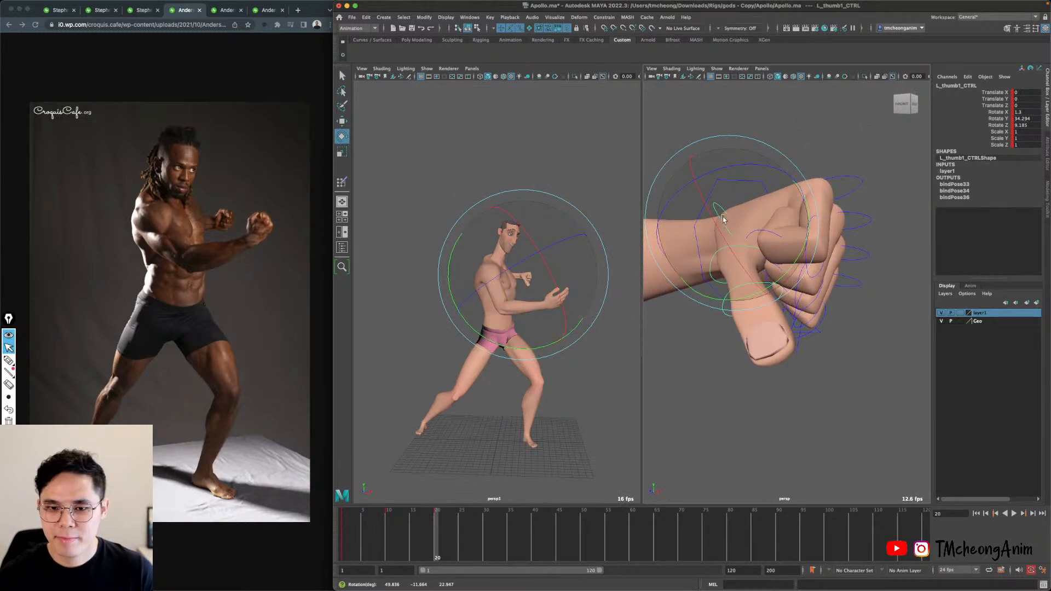
drag(726, 290, 727, 290)
alt+drag(727, 290, 687, 331)
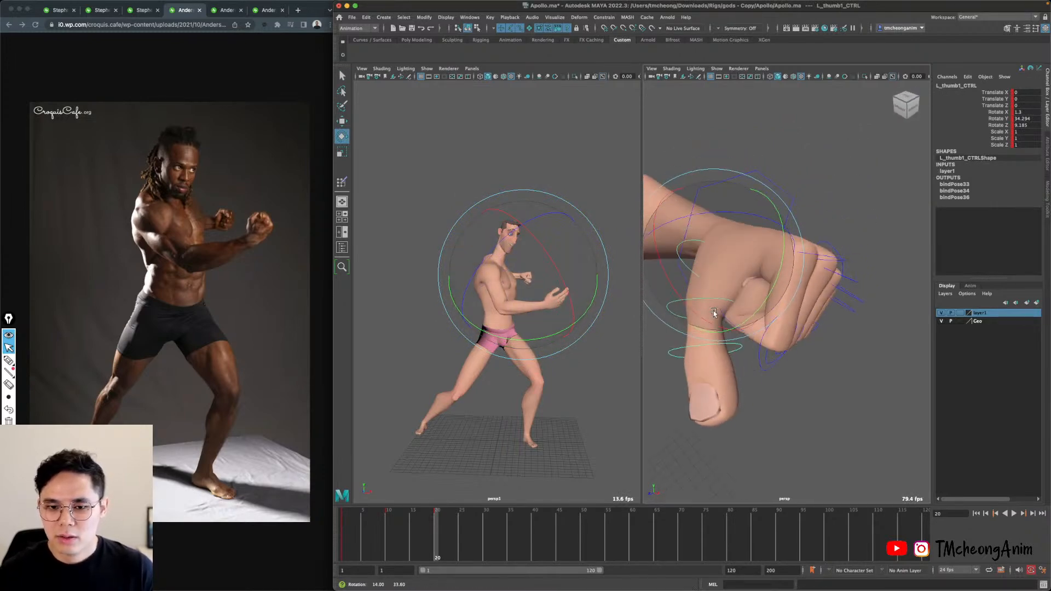
drag(726, 284, 731, 273)
key(q)
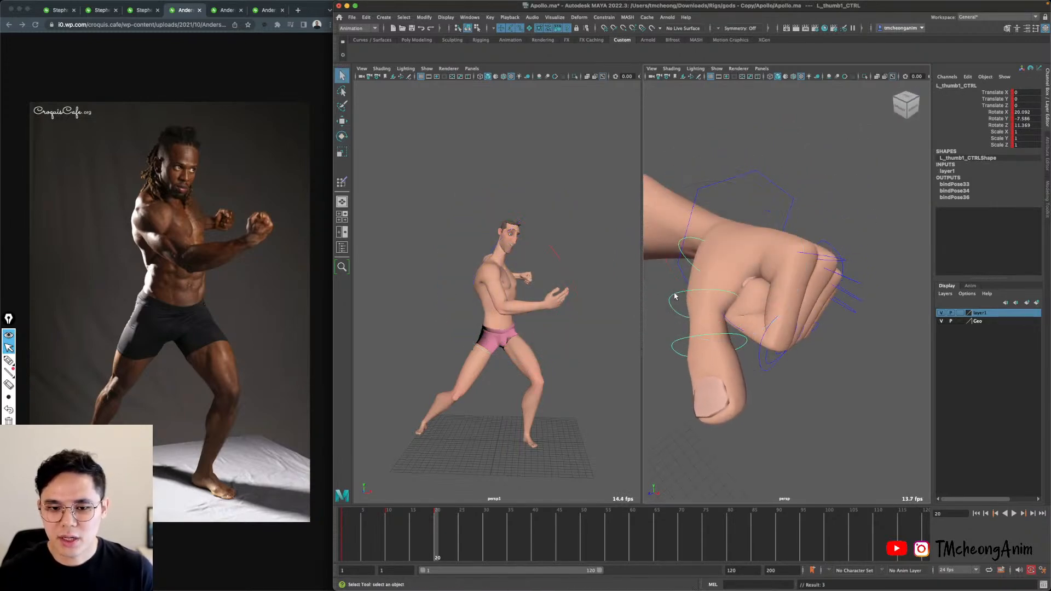
Bend the left thumb's middle and tip controls so the thumb folds across the curled fingers.
click(674, 296)
alt+drag(674, 296, 662, 310)
key(e)
drag(659, 351, 715, 356)
key(q)
click(686, 355)
key(e)
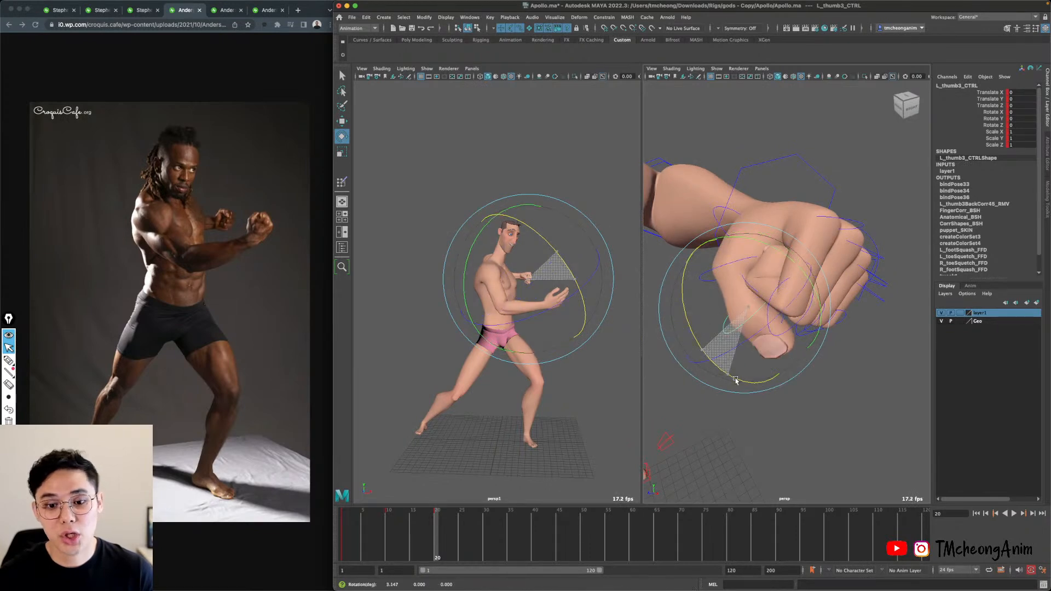
drag(780, 304, 781, 305)
Rotate the left wrist FK control to Rotate X about -34.4, Y about -3.6 and Z about -4.5.
alt+drag(783, 304, 782, 253)
key(q)
click(734, 278)
key(e)
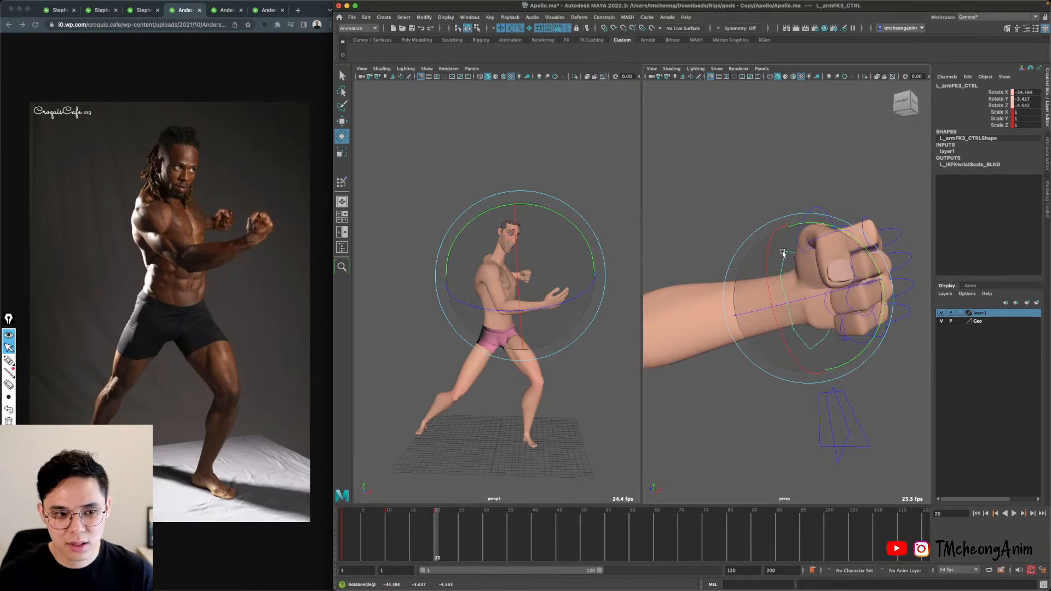
Rotate the left upper arm FK control to Rotate X about 134, Y about 80.2 and Z about -173.4.
alt+middle_drag(763, 287, 825, 316)
key(q)
alt+right_drag(825, 316, 788, 293)
alt+drag(788, 294, 770, 249)
click(780, 240)
alt+drag(769, 249, 820, 322)
key(e)
alt+middle_drag(820, 322, 816, 279)
alt+right_drag(816, 279, 772, 274)
alt+drag(773, 274, 810, 301)
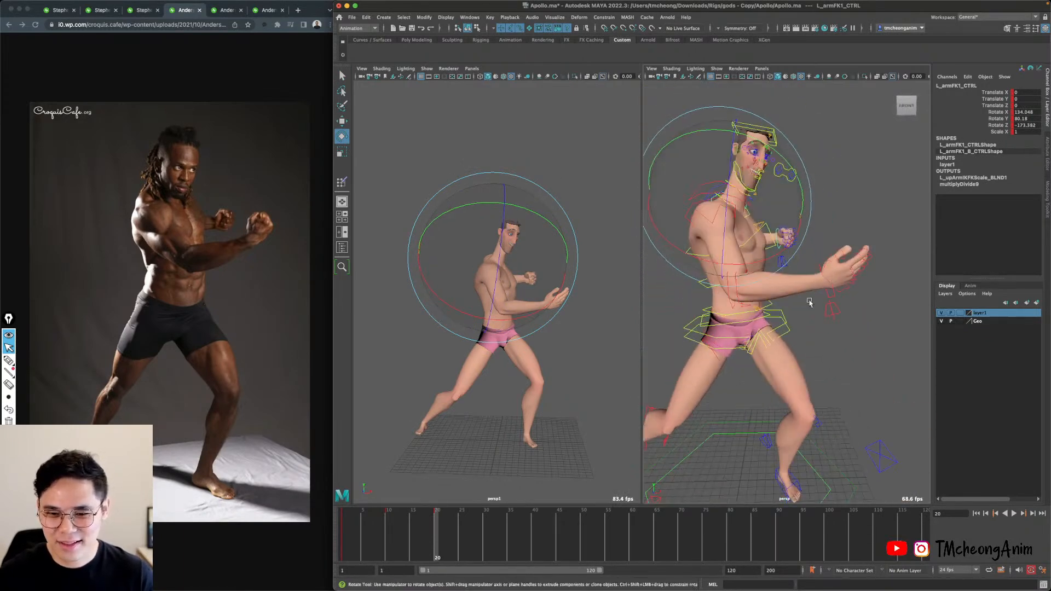
Rotate the right upper arm FK control to Rotate X about -118.9, Y about -70.8 and Z about -184.8.
key(q)
key(e)
drag(741, 210, 758, 261)
key(q)
Select the right hand's finger controls and rotate them about X to curl the fingers into a fist.
alt+right_drag(766, 307, 814, 327)
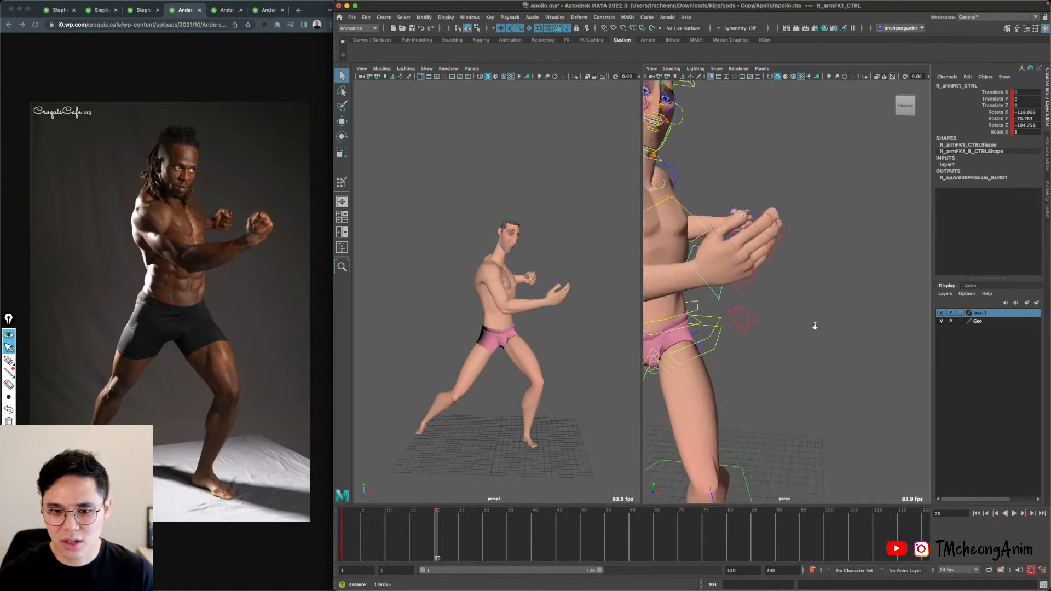
alt+drag(813, 326, 834, 377)
key(f)
key(ctrl+1)
key(ctrl+1)
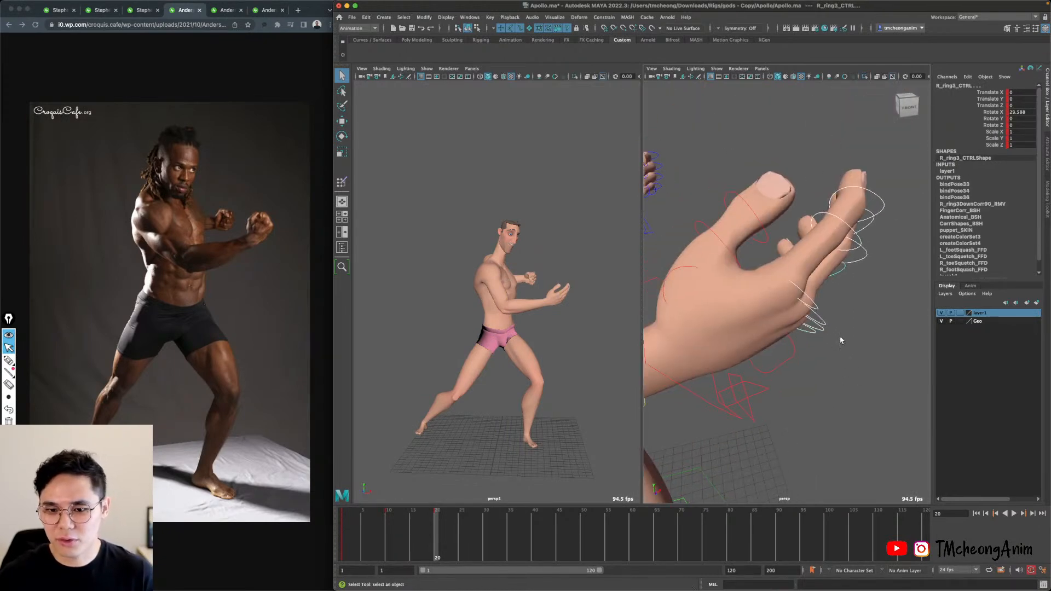
key(e)
drag(854, 331, 920, 195)
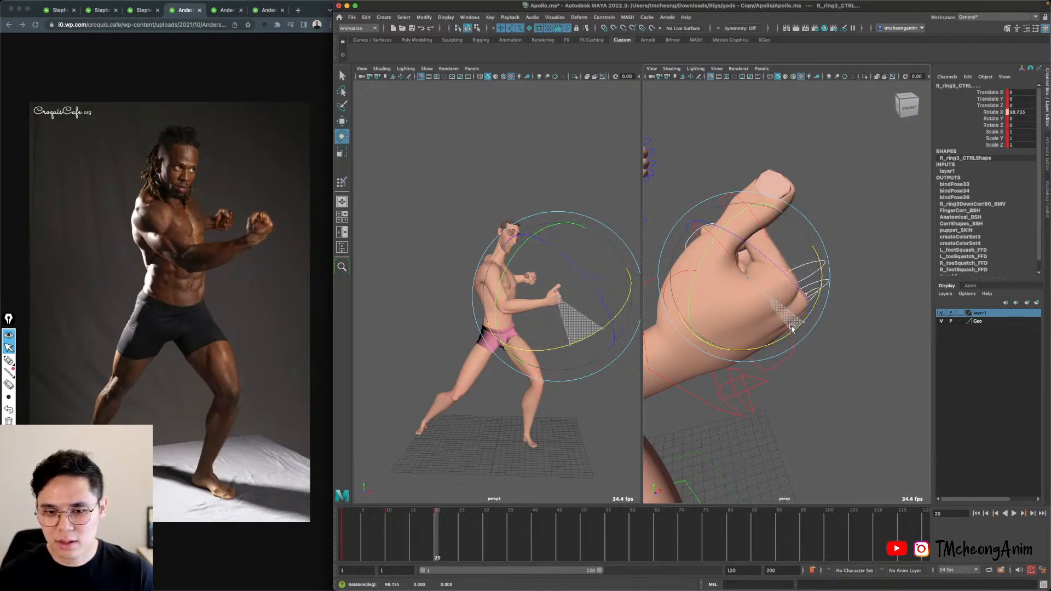
Rotate the right thumb controls to fold the thumb over the fist, with the tip at Rotate X about 43.8.
alt+drag(791, 328, 821, 358)
key(q)
click(799, 334)
alt+drag(766, 323, 733, 266)
click(750, 317)
alt+drag(780, 255, 770, 164)
key(q)
click(751, 209)
click(752, 195)
key(e)
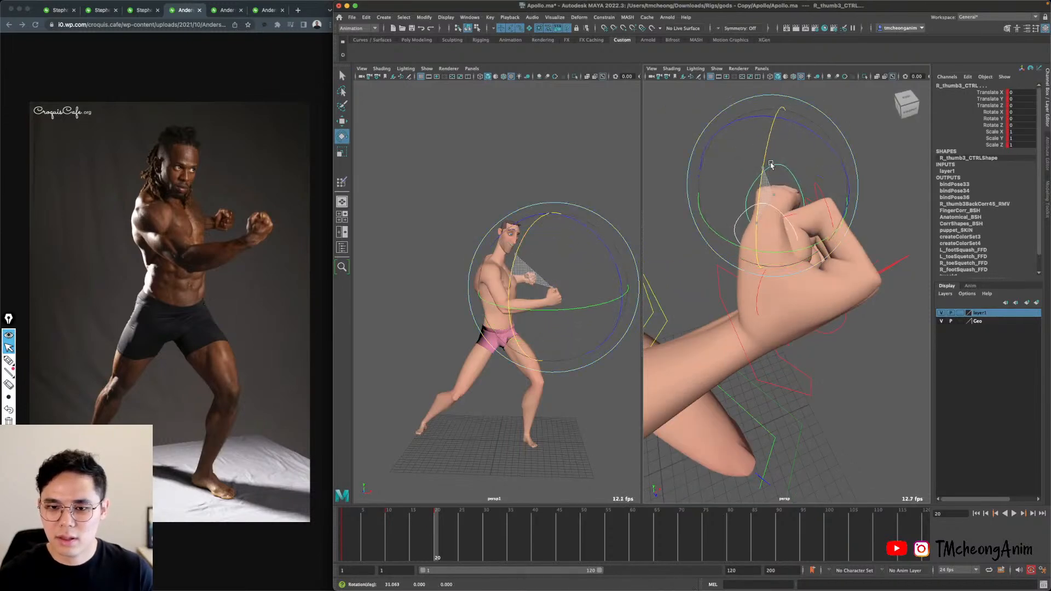
drag(842, 205, 848, 210)
alt+drag(843, 206, 660, 148)
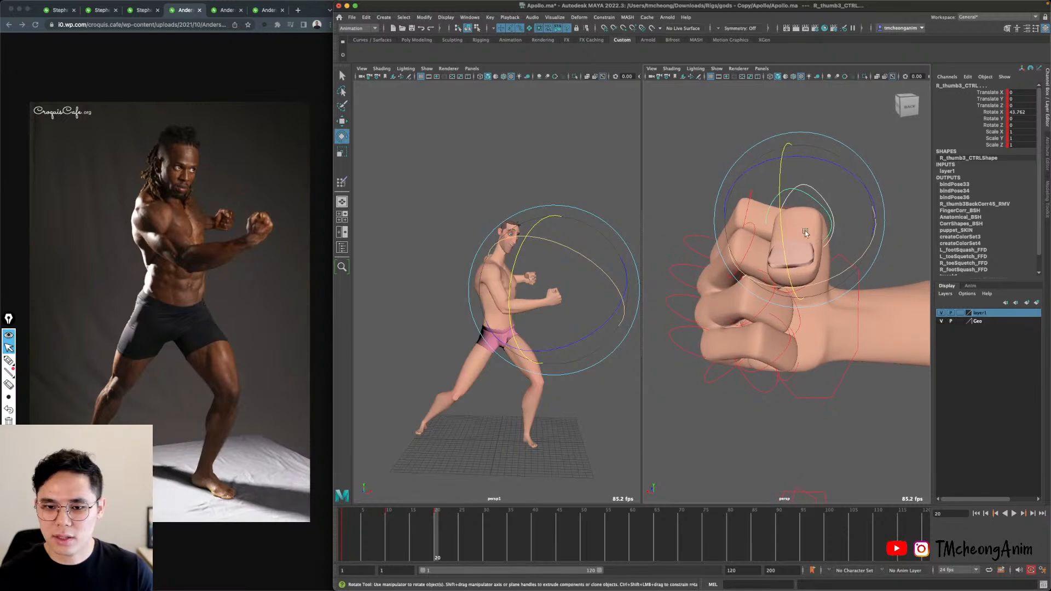
Refine the right fist by rotating the index finger's second control.
click(810, 263)
key(q)
click(845, 169)
mouse_move(844, 169)
alt+mouse_down()
mouse_move(783, 202)
mouse_move(831, 221)
mouse_move(855, 169)
alt+mouse_up()
click(701, 238)
key(e)
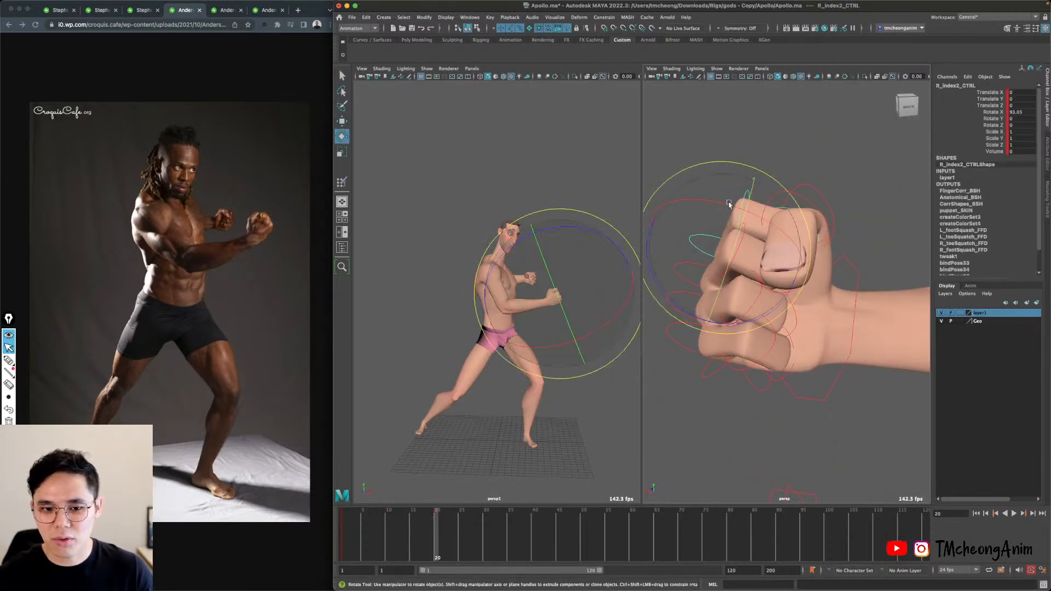
alt+drag(724, 207, 789, 301)
Rotate the right middle finger's second control to Rotate X about 82.2, Y about 4.6 and Z about -7.4.
click(717, 262)
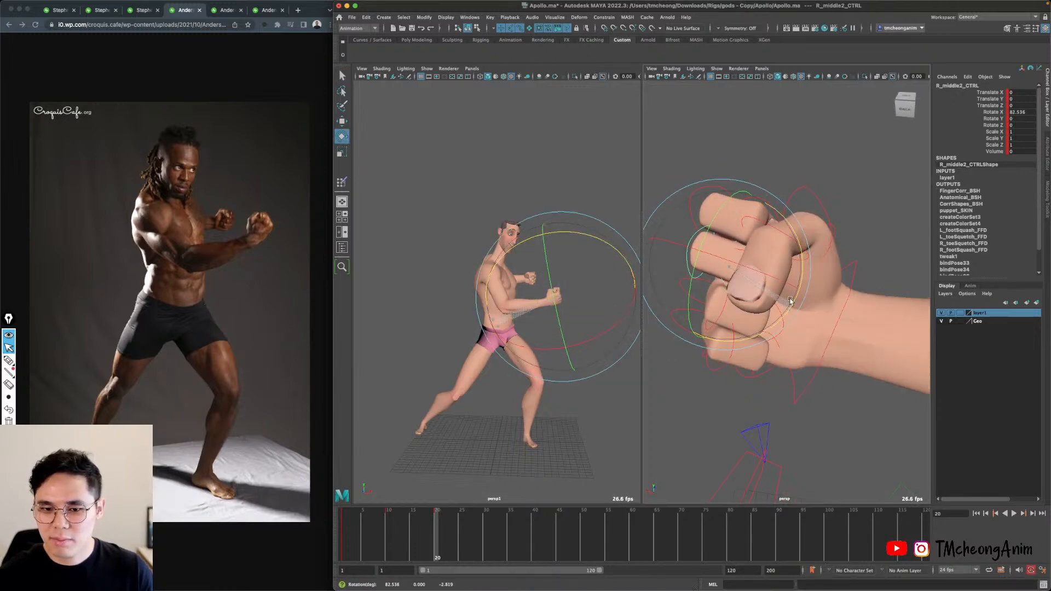
drag(687, 285, 667, 281)
key(q)
alt+drag(709, 310, 694, 298)
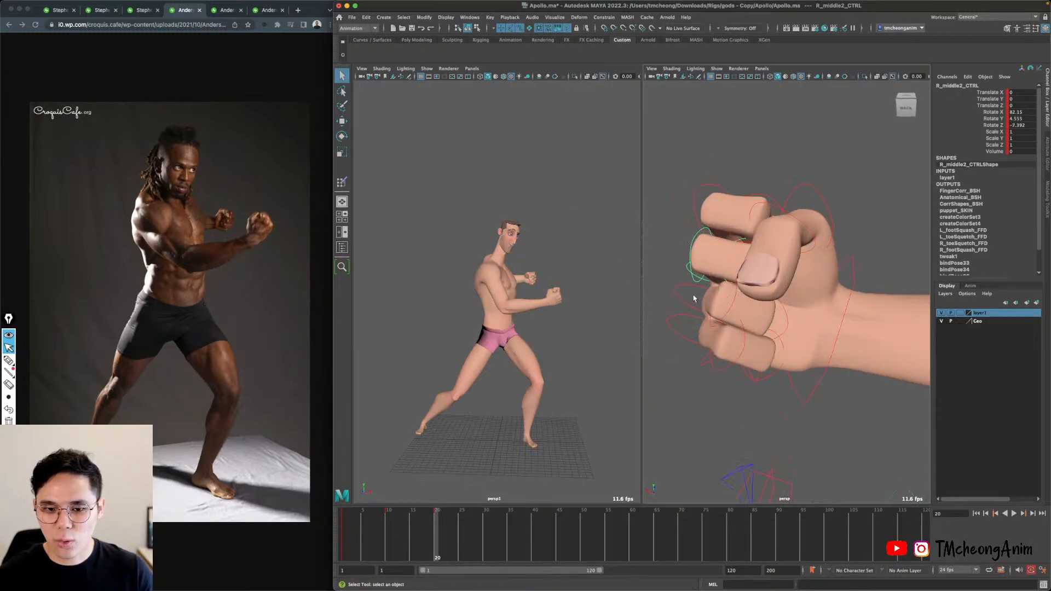
Rotate the right ring finger, and set the pinky's second control to Rotate X about 99.2, Y about -0.4 and Z about -15.4.
click(694, 297)
key(e)
drag(722, 225, 702, 226)
key(q)
click(713, 361)
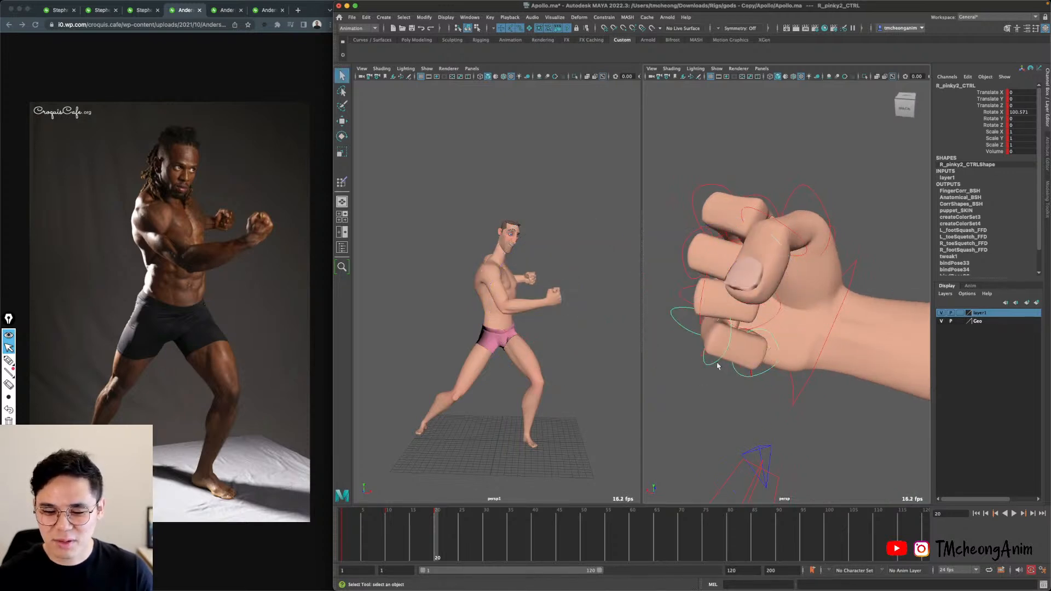
key(e)
drag(730, 260, 804, 331)
Rotate individual finger controls on the left hand to refine how the fingers sit in the fist.
alt+right_drag(805, 331, 792, 271)
key(q)
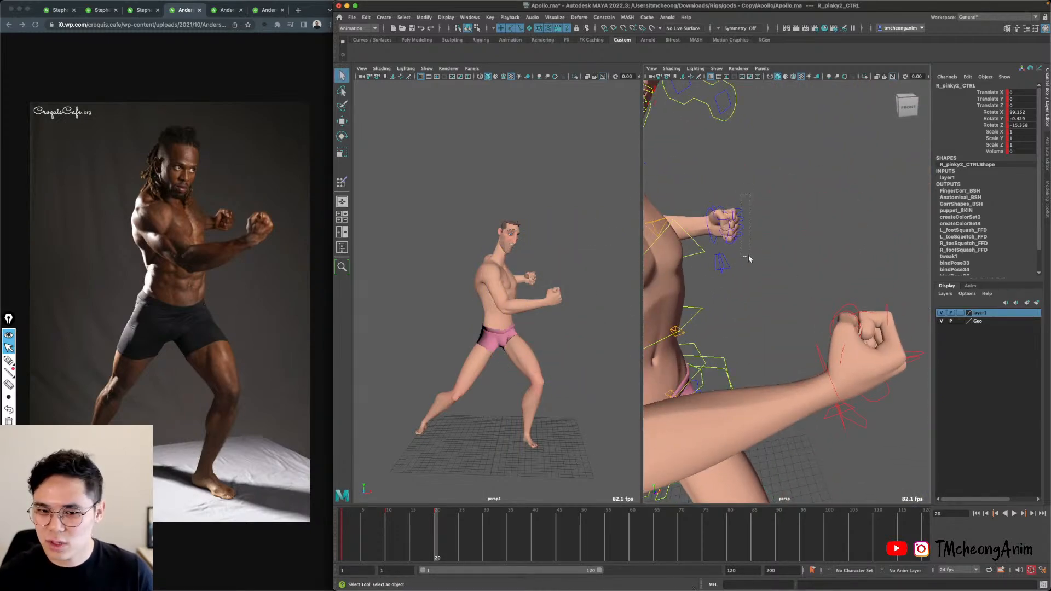
drag(748, 256, 748, 258)
key(f)
alt+drag(848, 290, 783, 244)
click(749, 225)
key(e)
key(q)
alt+drag(774, 255, 803, 254)
click(751, 299)
key(e)
key(q)
Adjust the rotation of the left pinky's second control to tighten it against the other fingers.
alt+drag(793, 274, 847, 333)
click(763, 325)
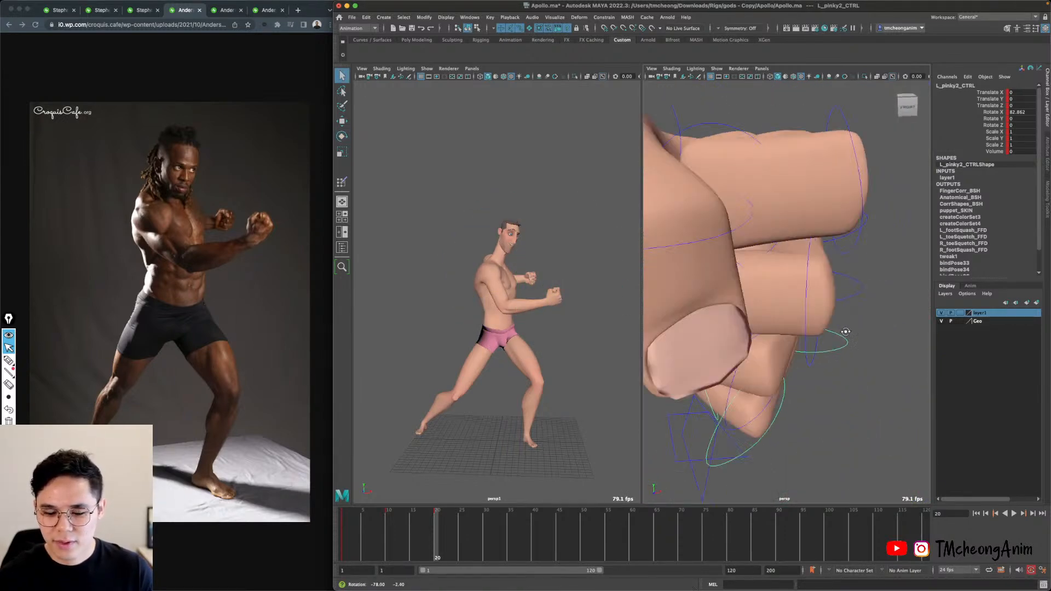
alt+middle_drag(847, 333, 842, 310)
key(e)
alt+right_drag(843, 310, 762, 340)
key(q)
Rotate the left finger master control to Rotate X about 34.5, Y about 11.2 and Z about -11.2.
mouse_move(748, 335)
alt+mouse_down()
mouse_move(763, 329)
mouse_move(783, 340)
mouse_move(748, 328)
alt+mouse_up()
click(781, 333)
key(e)
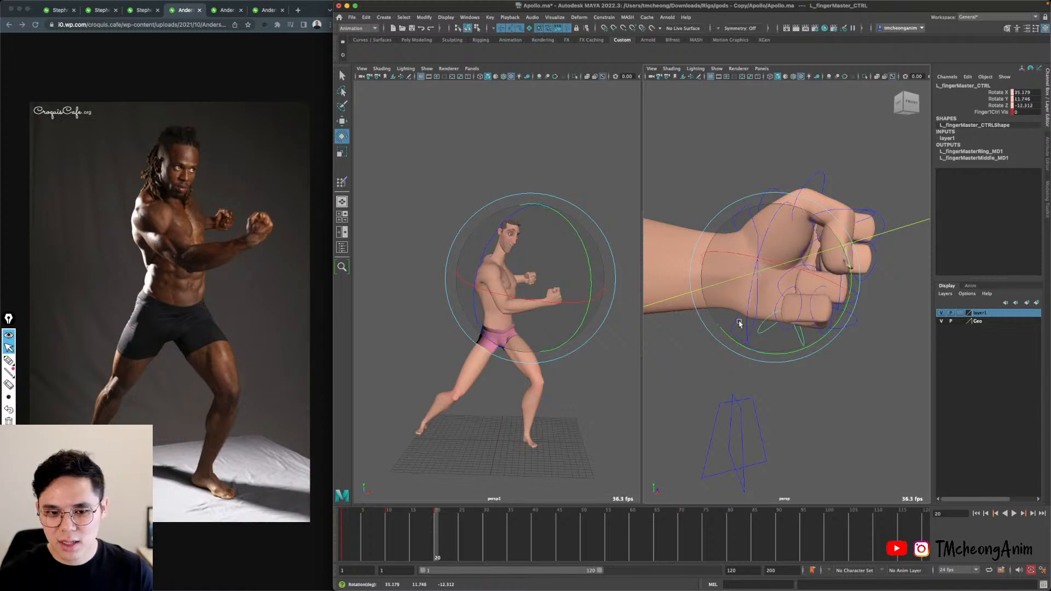
alt+drag(741, 326, 778, 309)
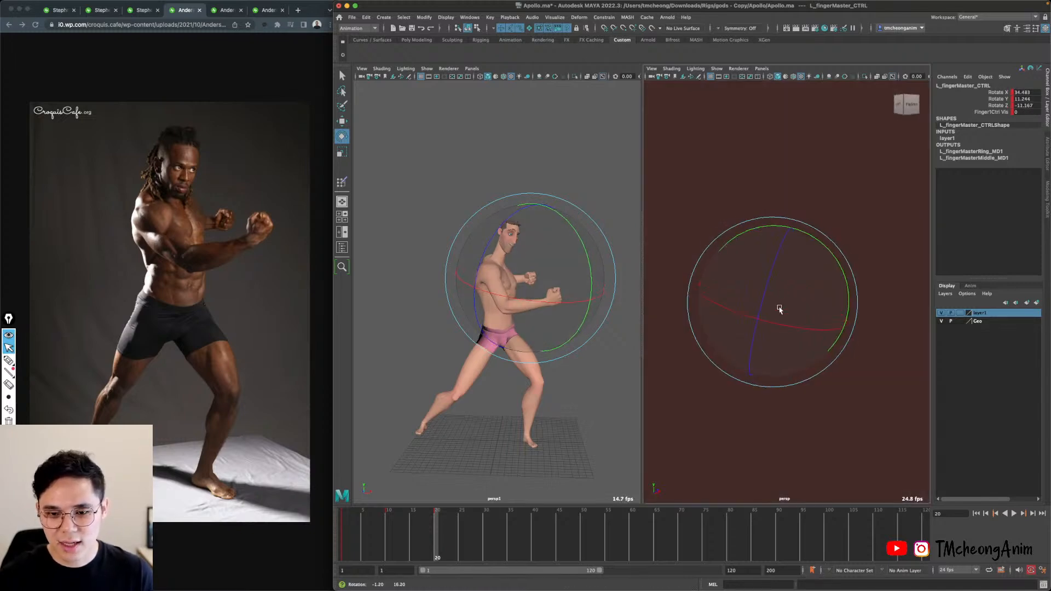
Move the eye aim control to Translate X about 2.1, Y about 5.7 and Z about 4.3 to redirect the gaze.
alt+right_drag(781, 290, 717, 257)
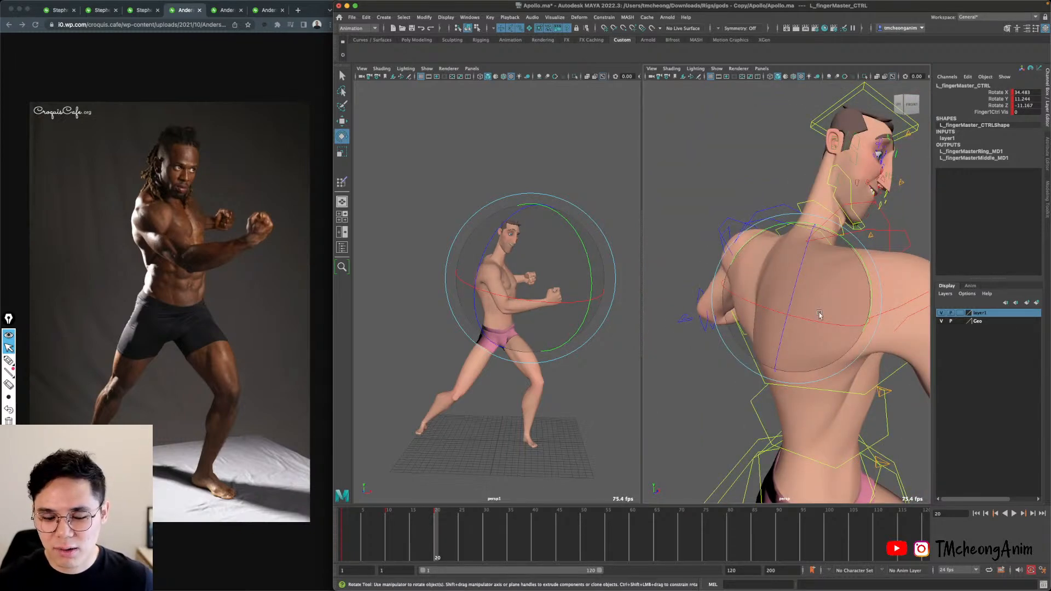
alt+drag(821, 312, 760, 307)
alt+middle_drag(771, 340, 830, 307)
alt+right_drag(830, 306, 775, 290)
alt+drag(788, 295, 800, 302)
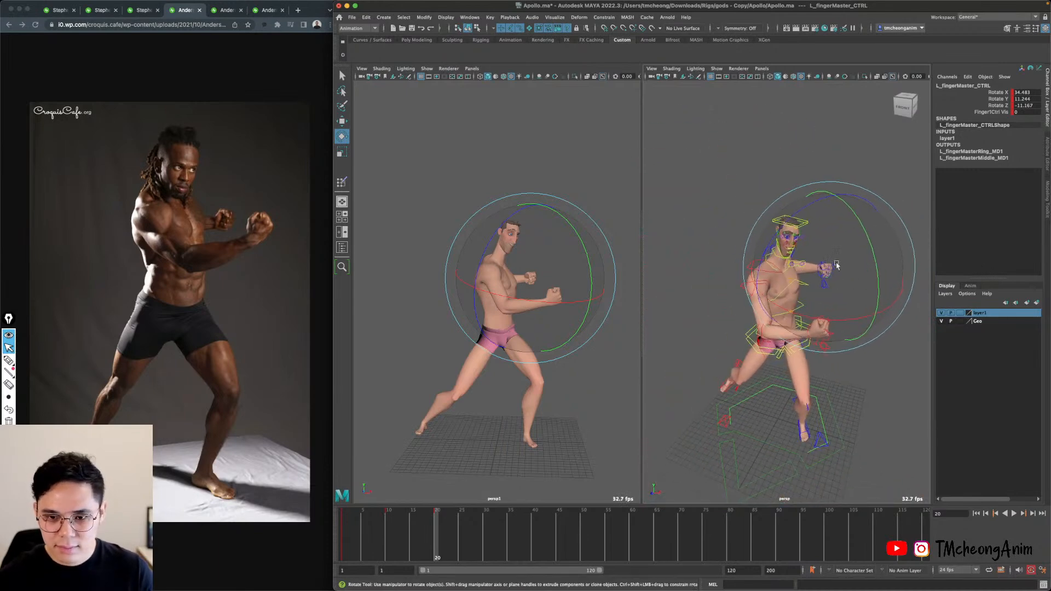
key(q)
click(801, 266)
key(w)
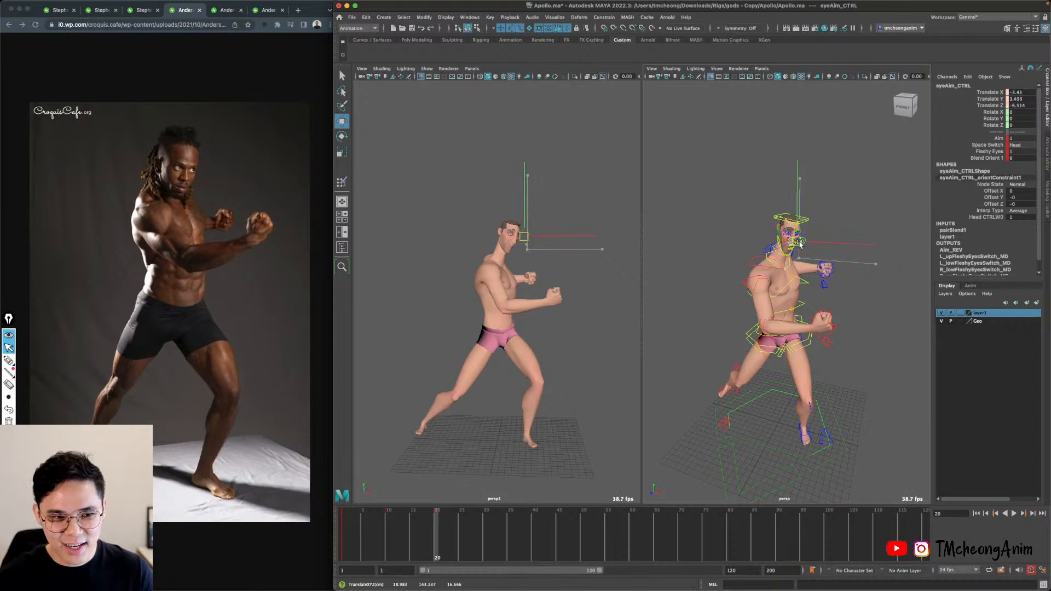
alt+drag(800, 242, 881, 329)
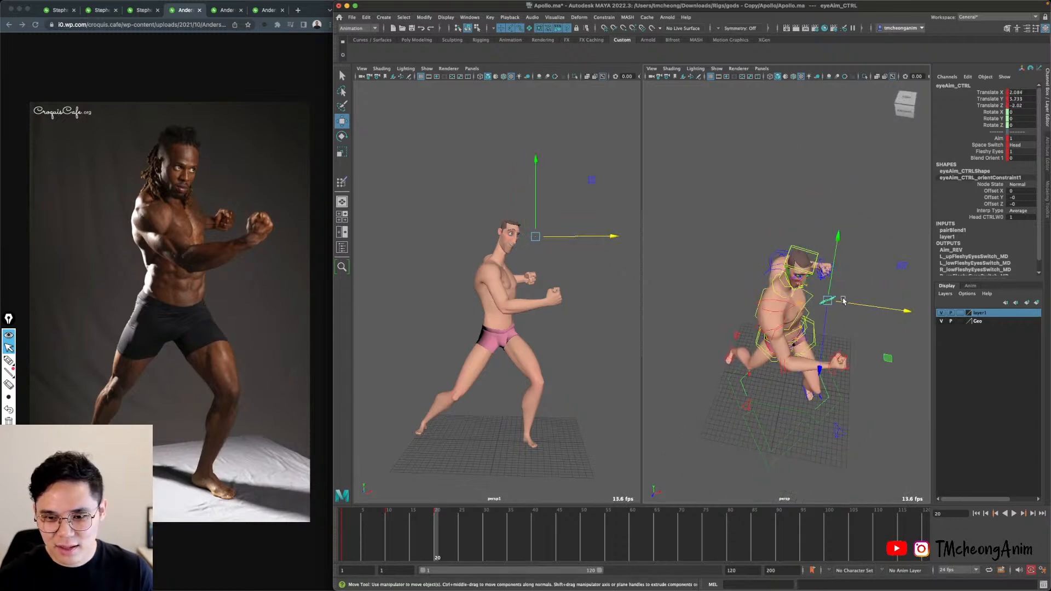
key(w)
drag(843, 299, 818, 290)
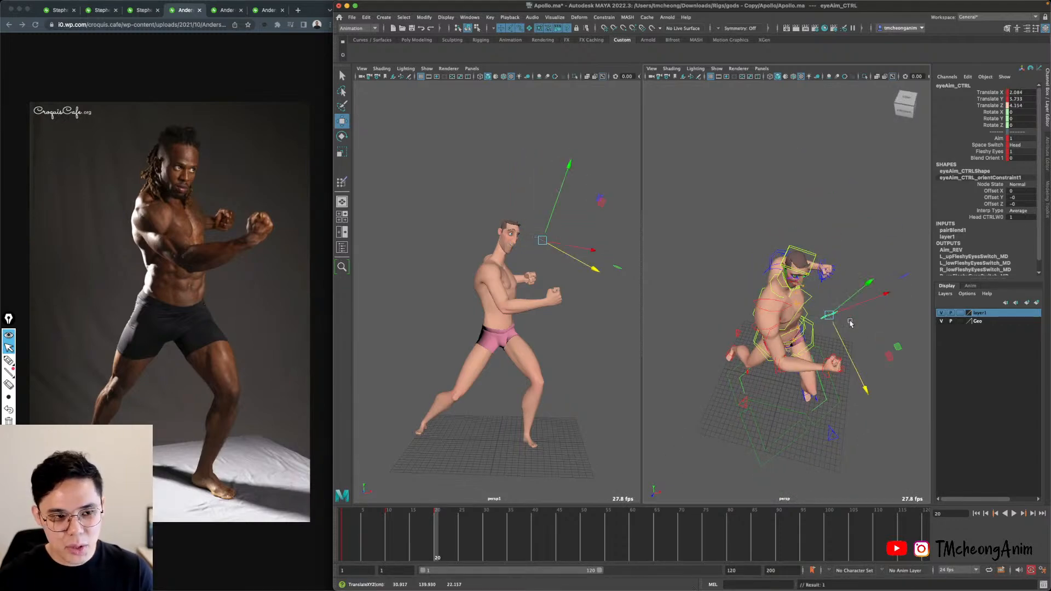
Reposition the right foot IK control on the ground, bringing the back foot slightly closer to the body.
alt+drag(849, 322, 837, 272)
alt+right_drag(758, 299, 798, 320)
mouse_move(797, 320)
alt+mouse_down()
mouse_move(774, 306)
mouse_move(760, 320)
mouse_move(752, 334)
mouse_move(774, 363)
mouse_move(804, 303)
alt+mouse_up()
key(q)
click(731, 322)
key(w)
alt+middle_drag(805, 303, 907, 294)
alt+right_drag(907, 293, 775, 291)
alt+drag(781, 308, 751, 307)
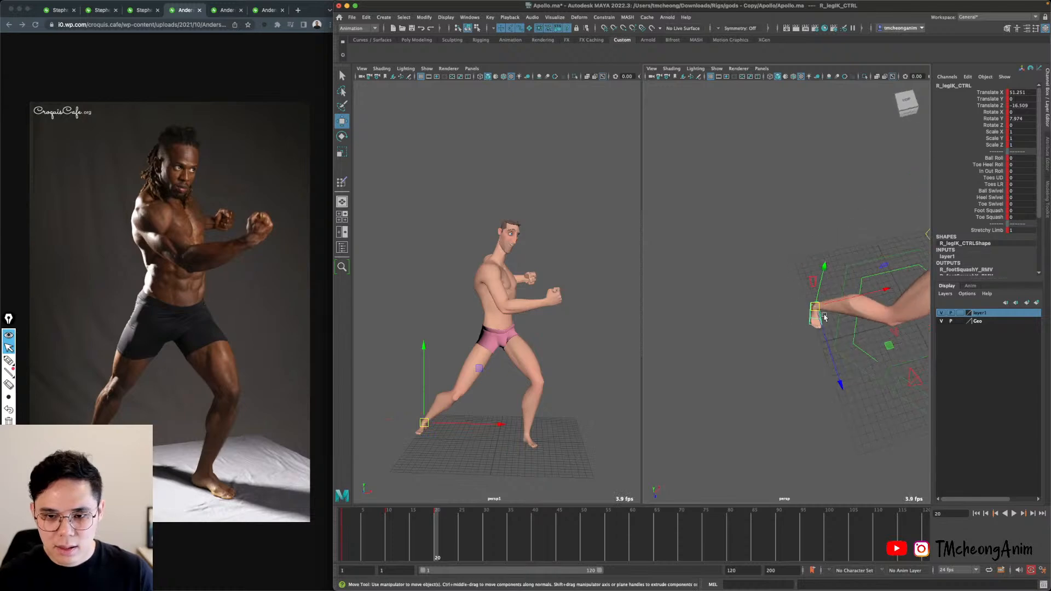
alt+middle_drag(799, 312, 745, 313)
drag(834, 343, 852, 344)
alt+drag(852, 343, 968, 346)
drag(834, 247, 797, 252)
Move the left foot IK control to Translate X about 19 and Translate Z about -2.7.
alt+drag(854, 323, 875, 288)
alt+drag(695, 323, 834, 341)
key(q)
click(820, 409)
key(w)
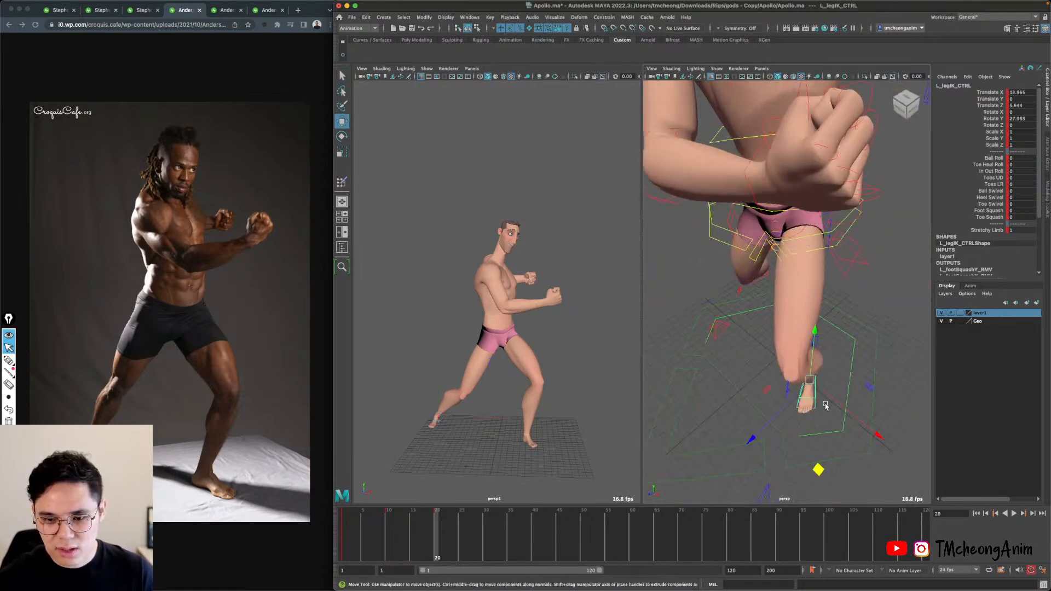
alt+drag(824, 405, 794, 439)
scroll(747, 354, down, 10)
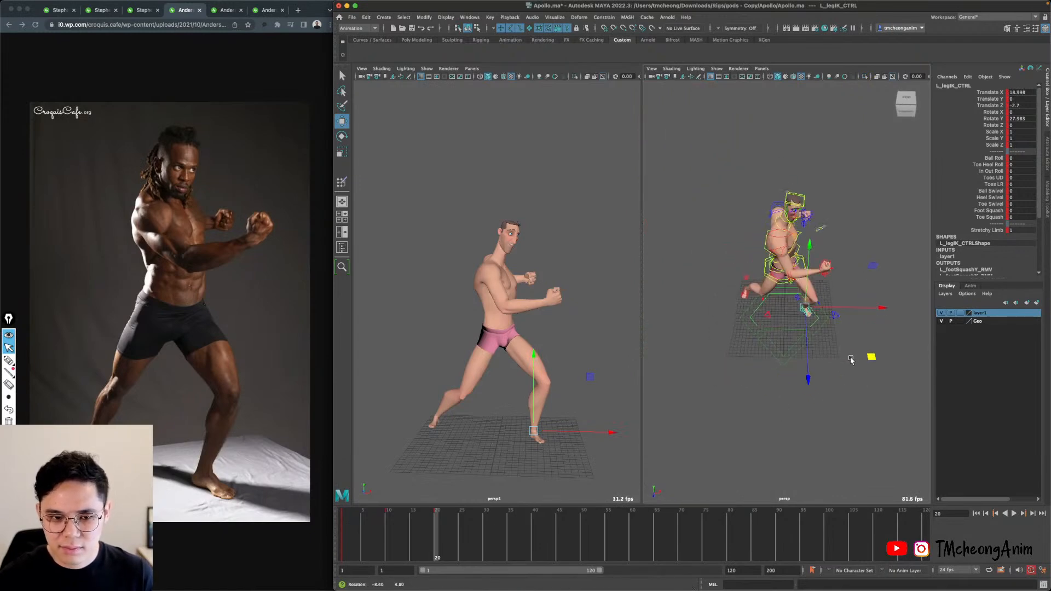
alt+drag(847, 340, 862, 353)
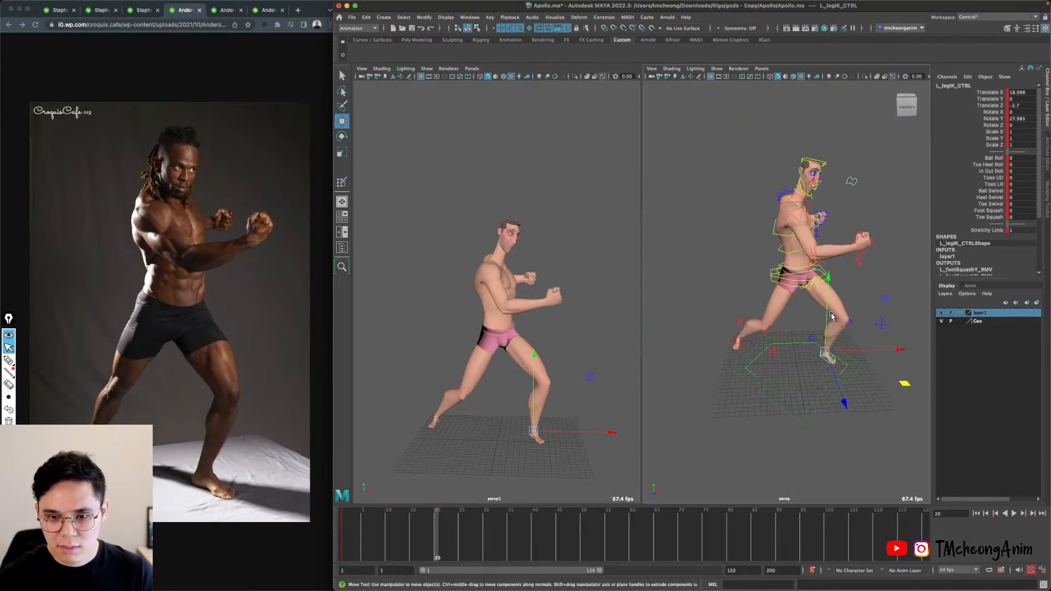
scroll(863, 356, up, 5)
alt+drag(807, 323, 827, 273)
key(q)
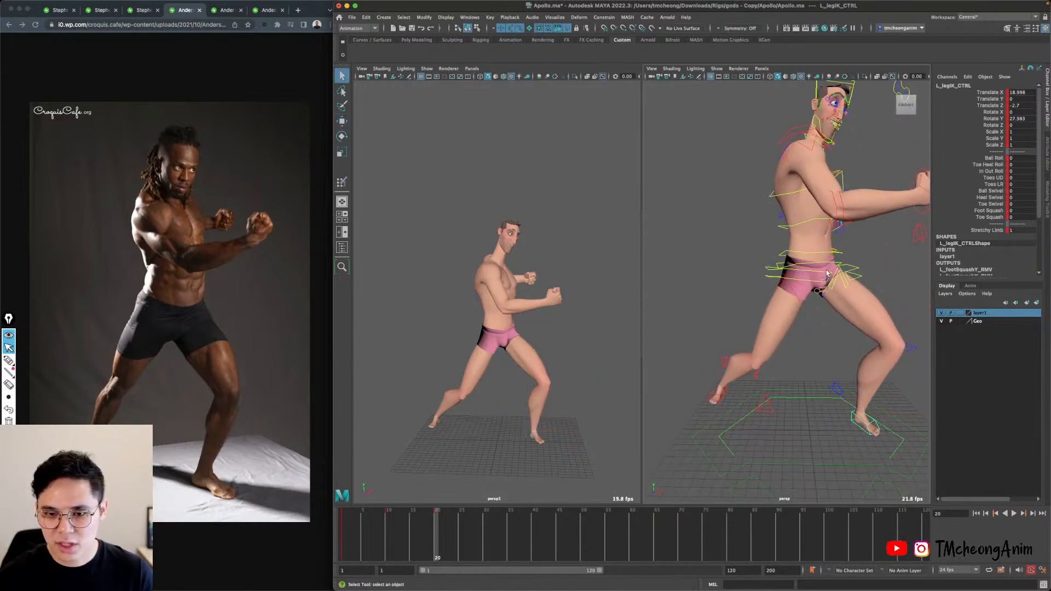
click(834, 253)
key(e)
alt+middle_drag(804, 267, 796, 288)
key(q)
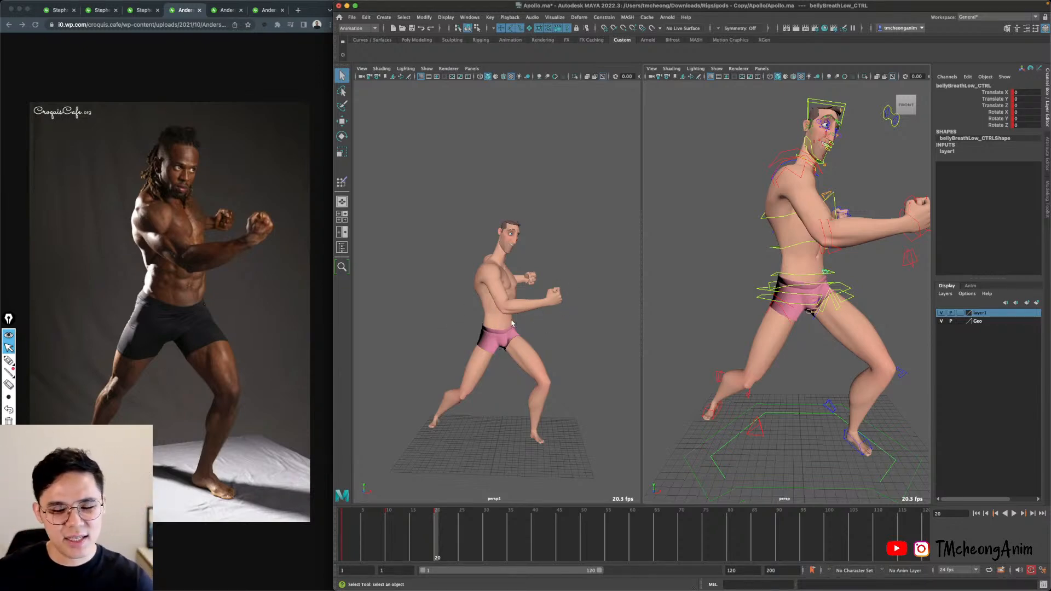
alt+drag(837, 265, 871, 295)
click(828, 298)
key(e)
key(q)
Rotate the right upper arm FK control to about Rotate X -100, Y -64 and Z -168, raising the forward arm.
click(775, 220)
click(804, 232)
key(e)
key(q)
mouse_move(806, 234)
alt+mouse_down()
mouse_move(820, 247)
mouse_move(827, 226)
mouse_move(823, 242)
alt+mouse_up()
click(791, 237)
key(e)
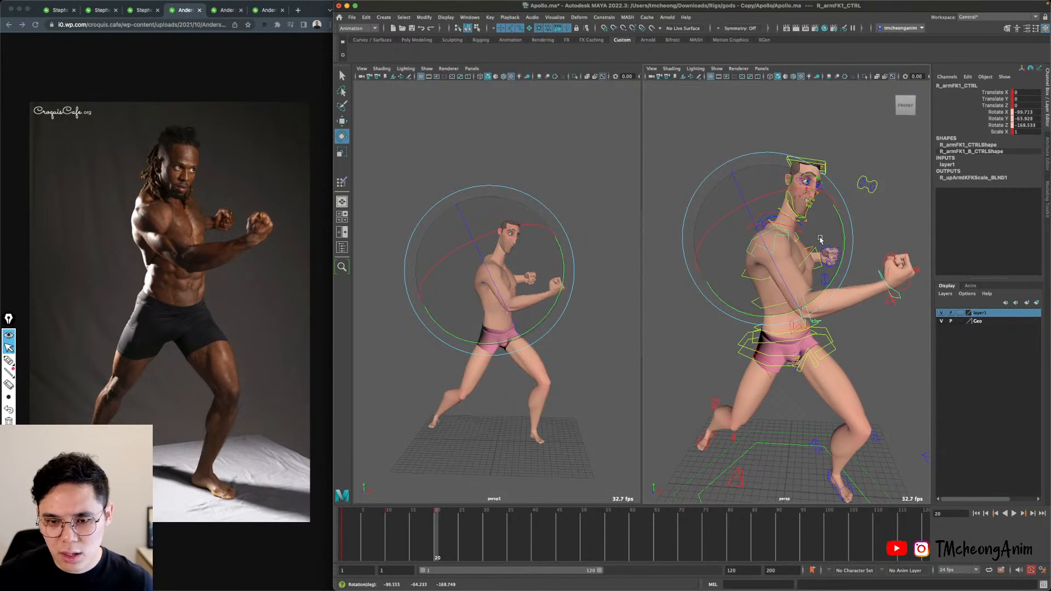
key(q)
Bend the right elbow FK control and rotate the right wrist FK control to about X -76.5, Y -13.4 and Z -11.4.
click(814, 320)
key(e)
drag(903, 307, 842, 278)
key(q)
click(897, 278)
key(e)
click(898, 289)
alt+drag(805, 274, 821, 281)
key(q)
alt+middle_drag(815, 211, 863, 225)
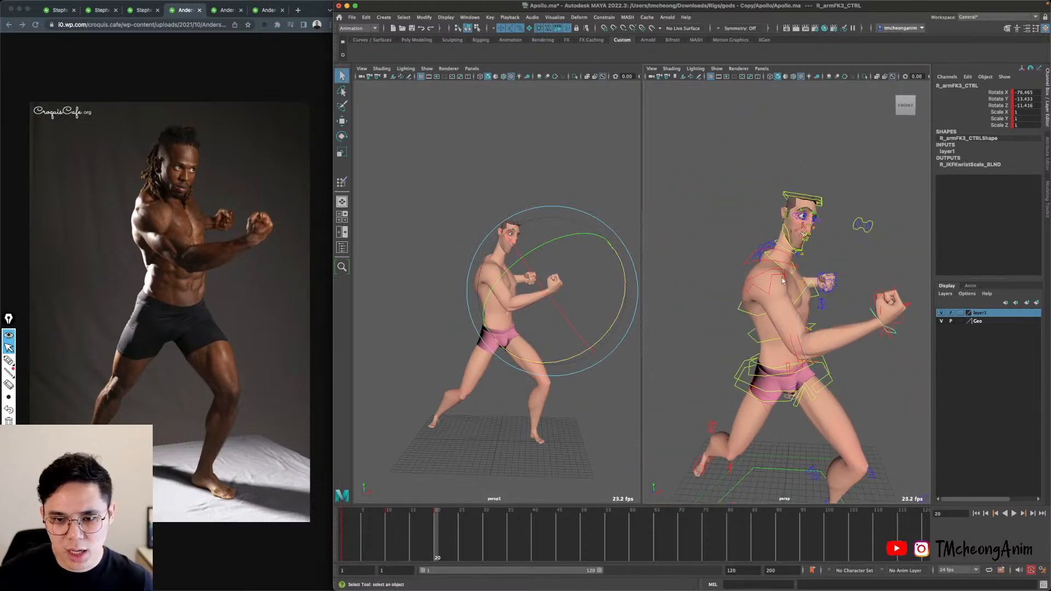
Rotate the upper spine FK control to turn the chest further toward the camera.
alt+drag(863, 225, 804, 303)
click(749, 316)
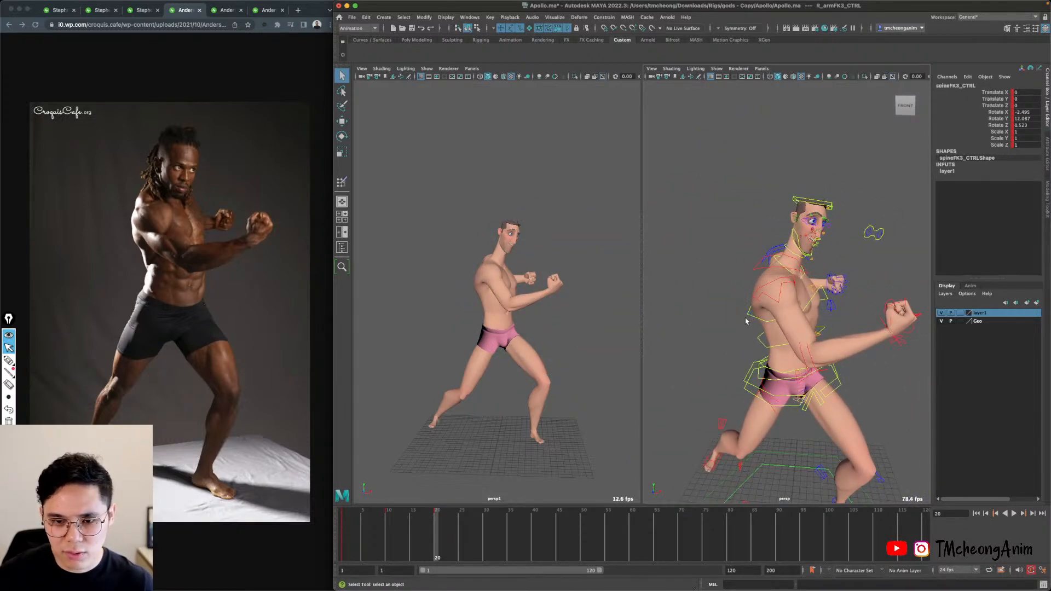
key(e)
mouse_move(811, 234)
mouse_down()
mouse_move(782, 237)
mouse_move(803, 233)
mouse_up()
key(q)
Rotate the neck base control to realign the neck with the turned chest.
click(802, 233)
click(790, 270)
key(e)
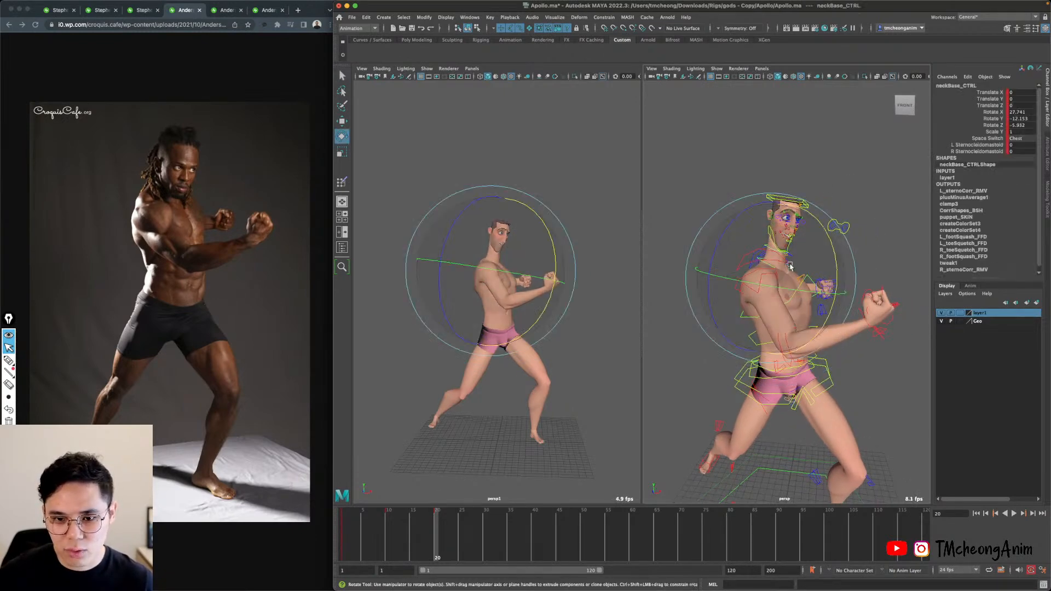
drag(787, 287, 794, 294)
key(q)
Rotate the head control to about Rotate X 25.7, Y 42.8 and Z -5.5.
click(828, 155)
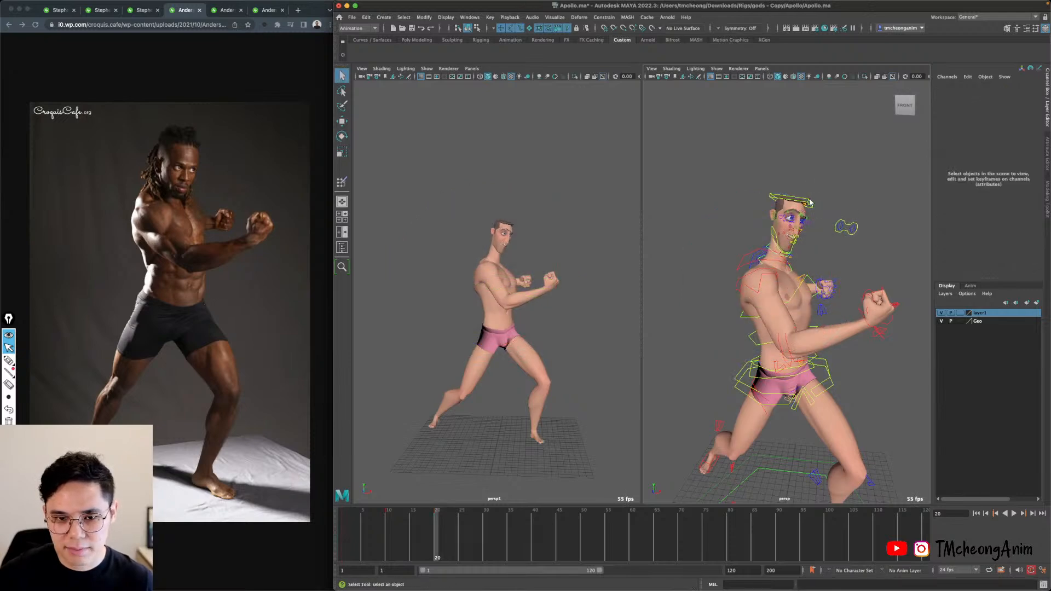
click(808, 203)
key(e)
drag(543, 228, 549, 230)
key(q)
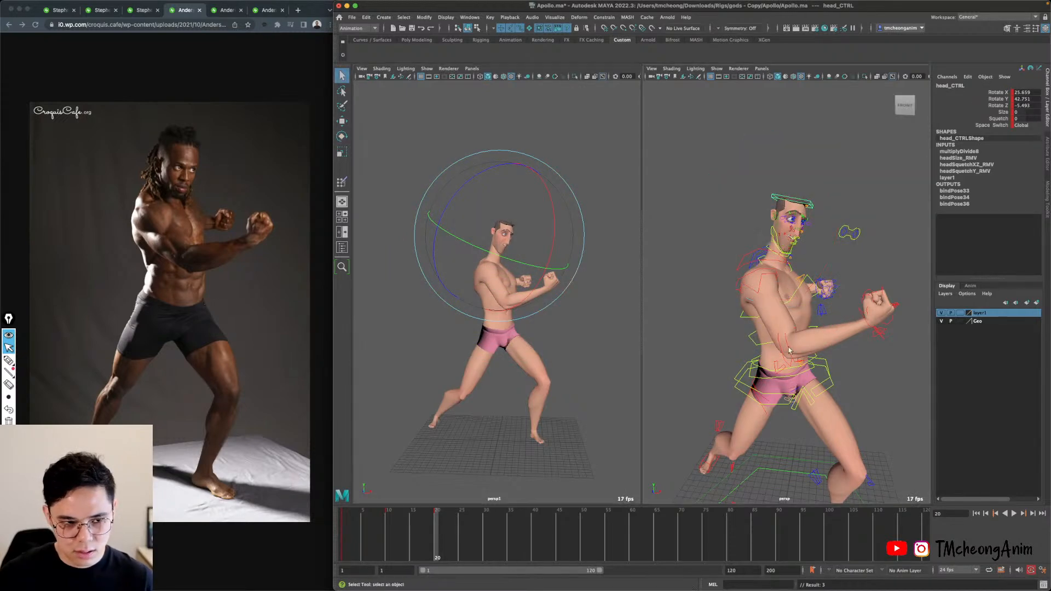
Rotate the left wrist FK control to adjust the angle of the rear fist.
alt+drag(788, 334, 797, 278)
click(799, 282)
key(e)
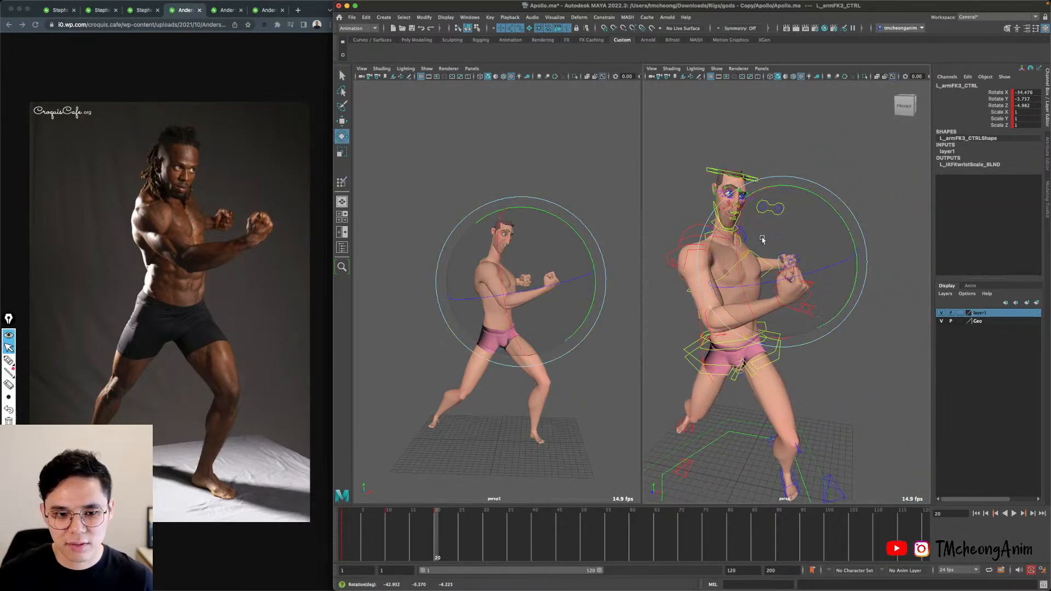
drag(759, 228, 758, 227)
alt+drag(759, 227, 776, 321)
key(q)
Rotate the lowest spine FK control to about Rotate X -4.1 and Y 12.2, leaning the torso back.
click(747, 307)
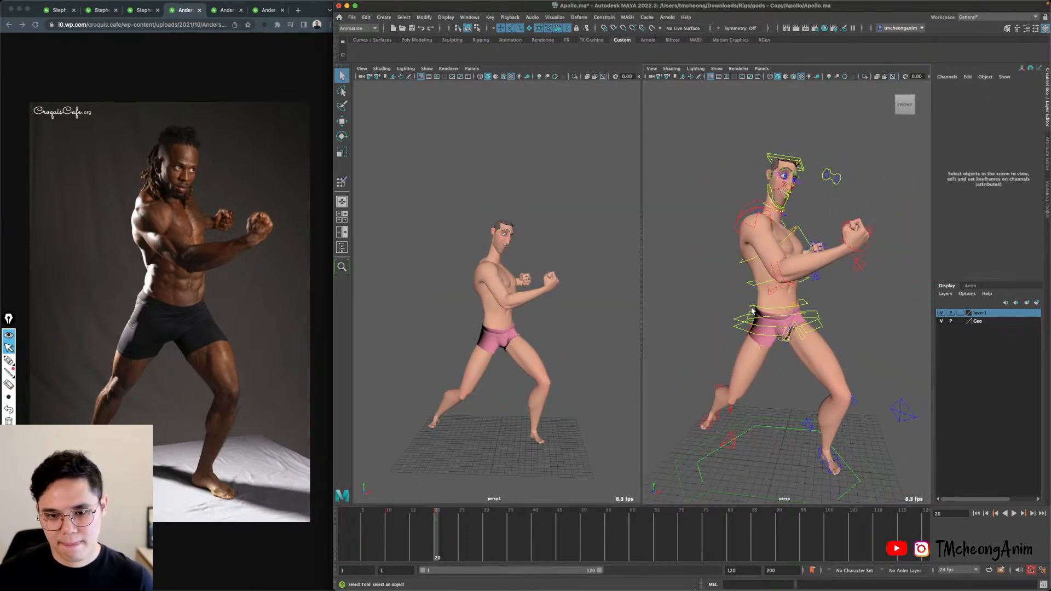
click(750, 309)
key(e)
drag(739, 277, 810, 432)
key(q)
key(e)
key(q)
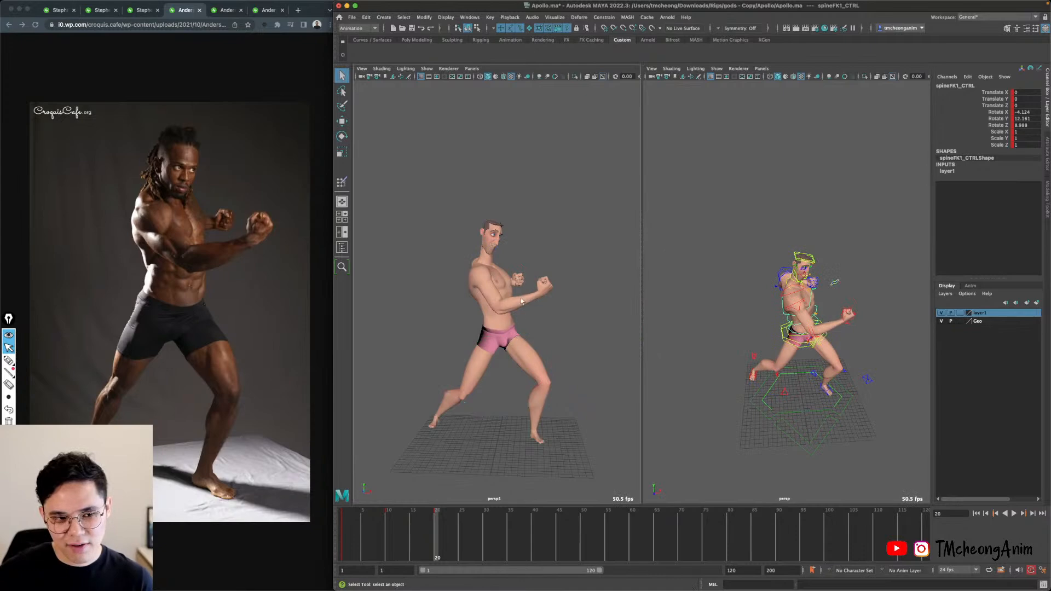
Draw diagonal direction lines with arrowheads over the reference photo along the back leg and torso, the front arm and the front leg.
alt+right_drag(846, 352, 875, 391)
alt+drag(875, 391, 845, 363)
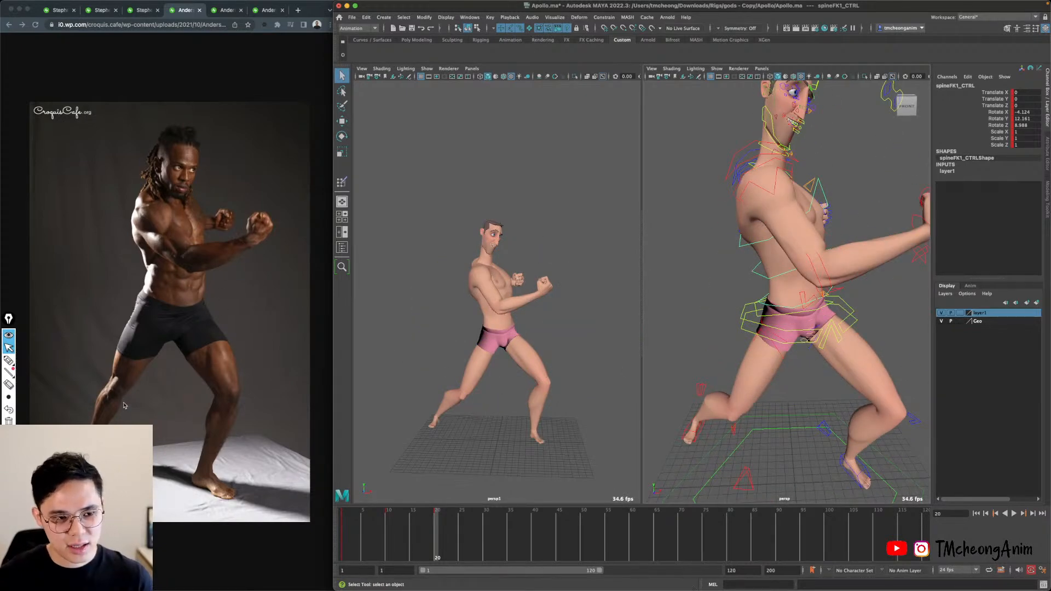
click(11, 363)
drag(113, 344, 106, 379)
mouse_move(203, 127)
mouse_down()
mouse_move(71, 423)
mouse_move(186, 191)
mouse_up()
drag(275, 171, 175, 427)
drag(220, 234, 272, 174)
drag(310, 303, 216, 519)
drag(234, 383, 309, 304)
click(9, 348)
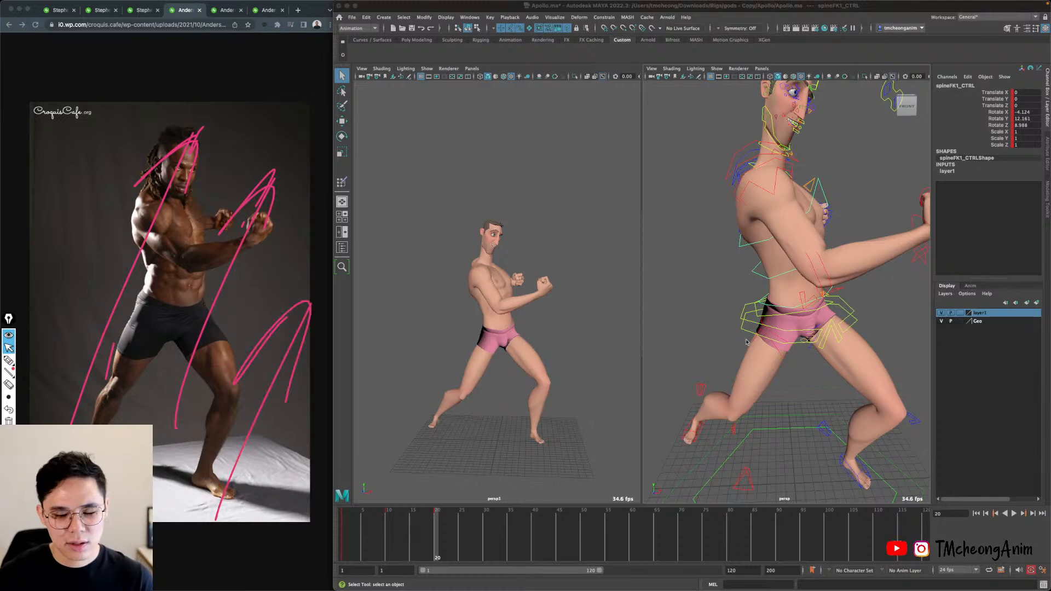
Rotate the main body control to about Rotate X 9, Y 36.5 and Z -1.7.
mouse_move(868, 328)
alt+middle_down()
mouse_move(770, 330)
mouse_move(865, 340)
alt+middle_up()
alt+right_drag(864, 339, 815, 335)
alt+drag(815, 335, 801, 334)
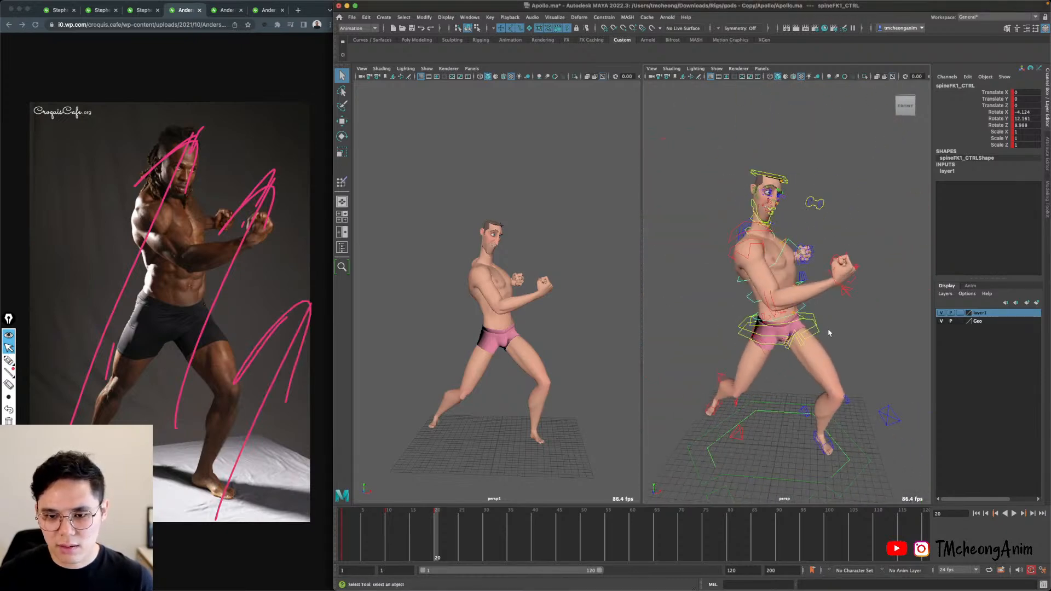
click(825, 330)
key(e)
drag(794, 286, 829, 298)
Examine the adjusted full-body pose from several angles and distances against the reference photo.
alt+right_drag(829, 297, 815, 298)
alt+middle_drag(815, 298, 800, 301)
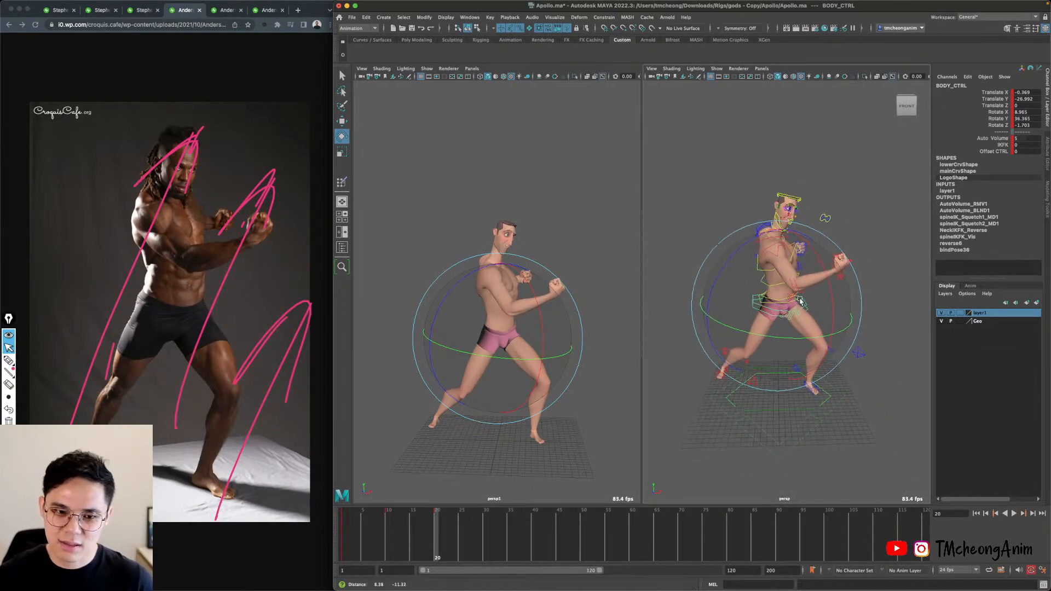
alt+right_drag(800, 301, 832, 322)
key(q)
alt+middle_drag(832, 321, 817, 315)
alt+drag(817, 316, 825, 317)
alt+middle_drag(825, 317, 822, 327)
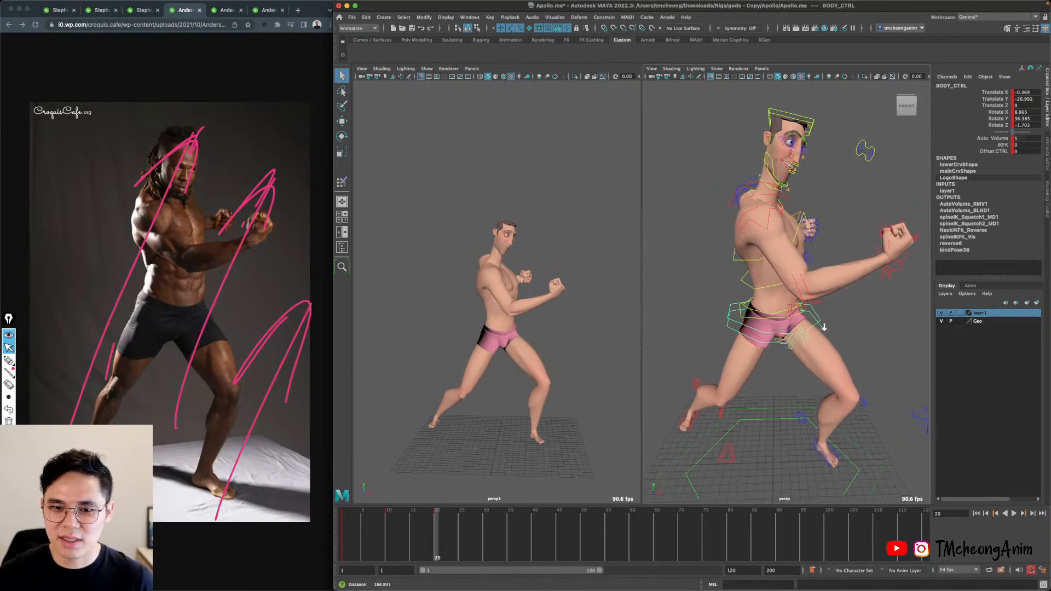
alt+drag(822, 328, 820, 339)
alt+middle_drag(821, 339, 796, 360)
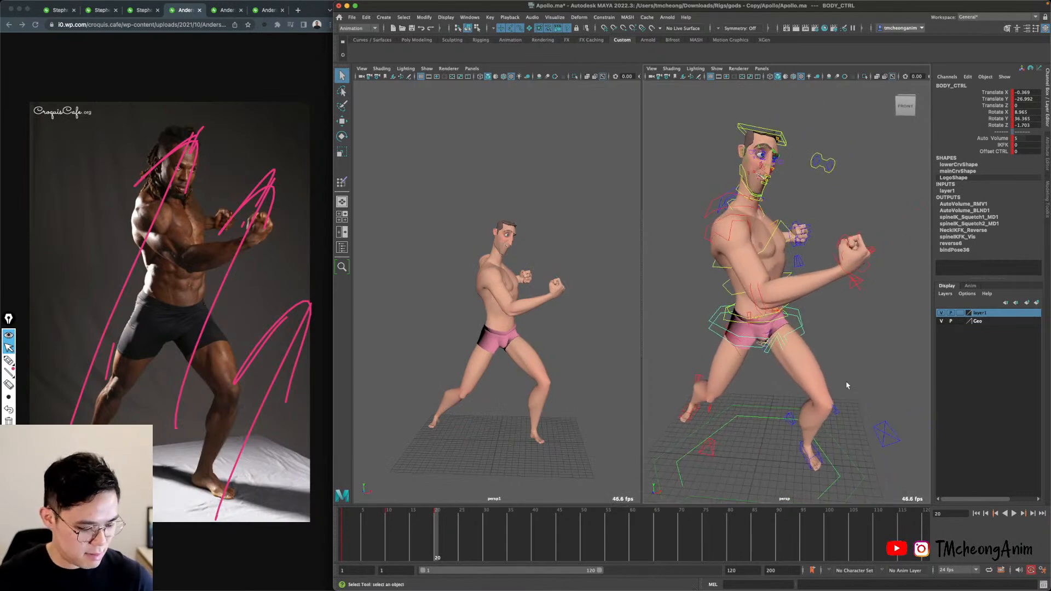
Save the scene as Posing_Live in the Downloads folder, in Maya Binary format.
key(super+shift+s)
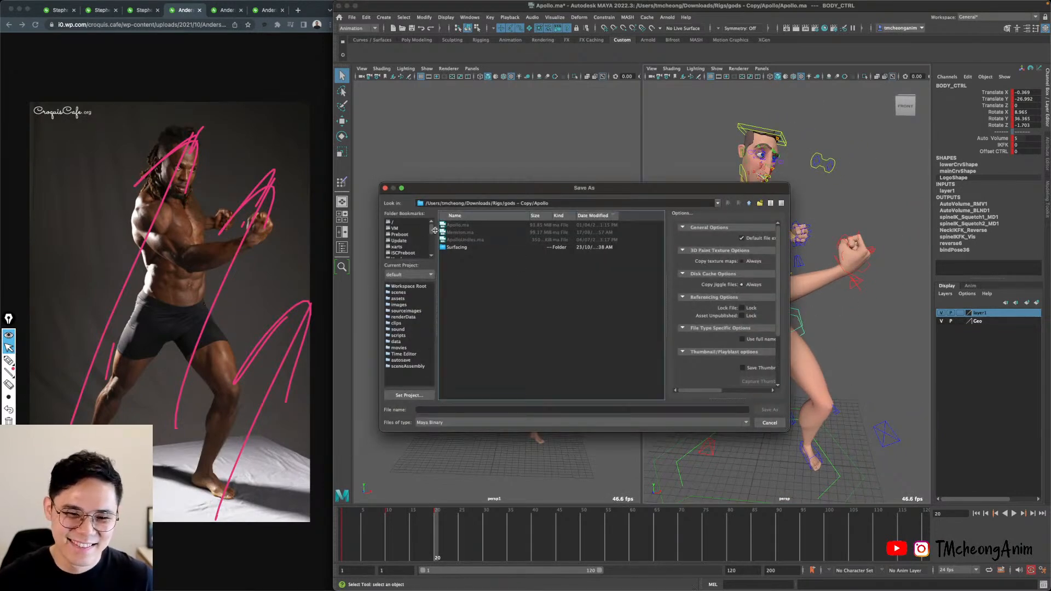
drag(436, 229, 435, 255)
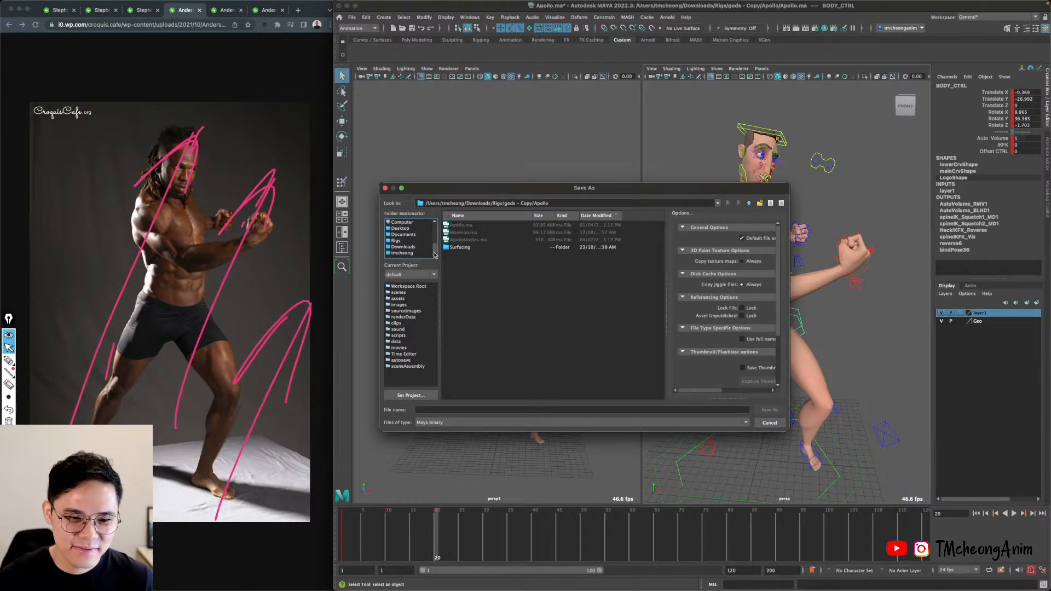
click(403, 247)
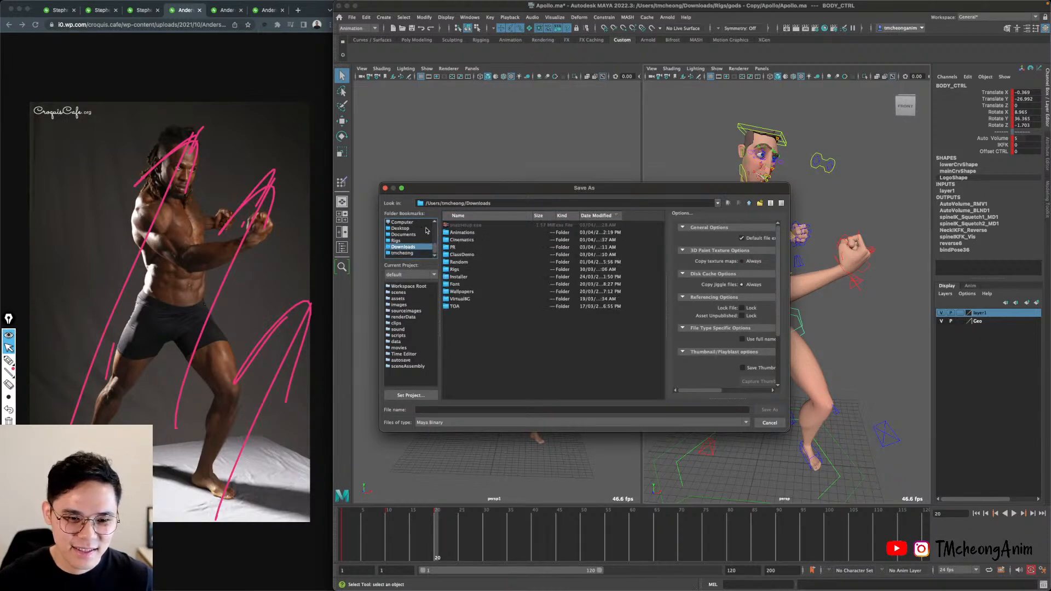
click(407, 241)
click(411, 247)
click(512, 357)
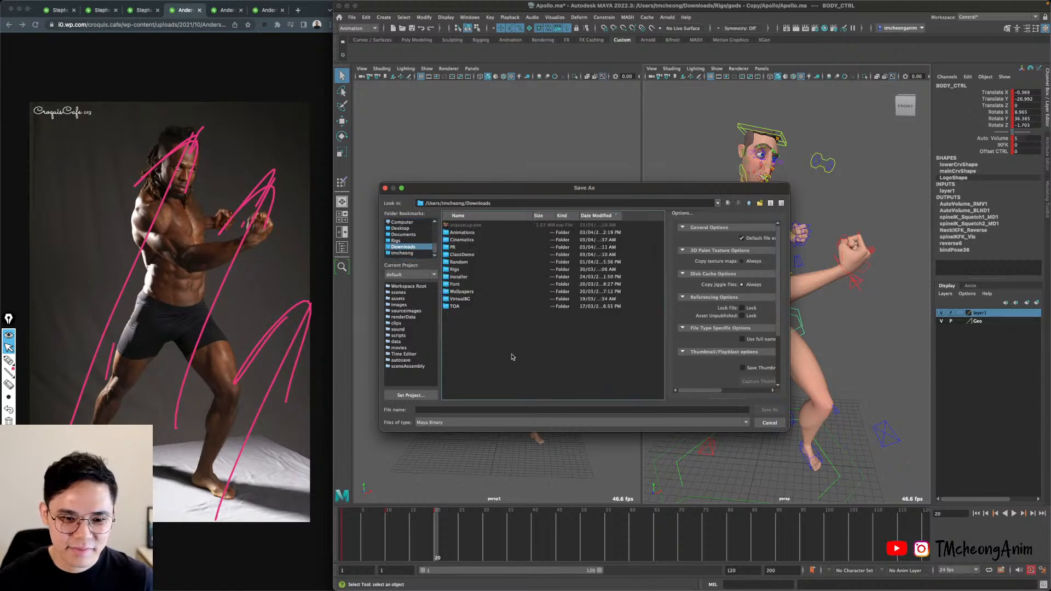
click(485, 411)
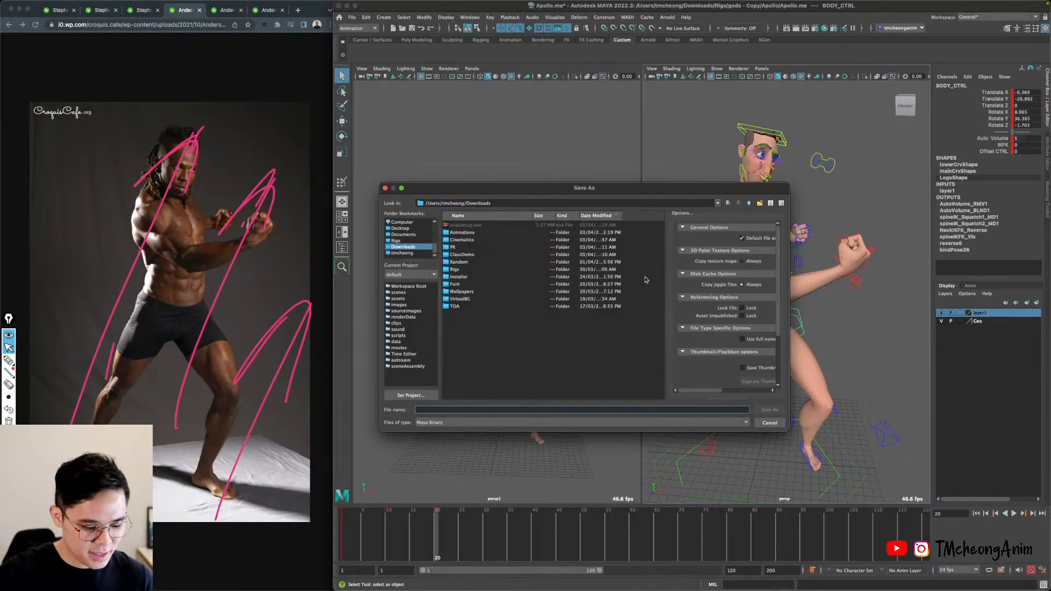
text(Posin)
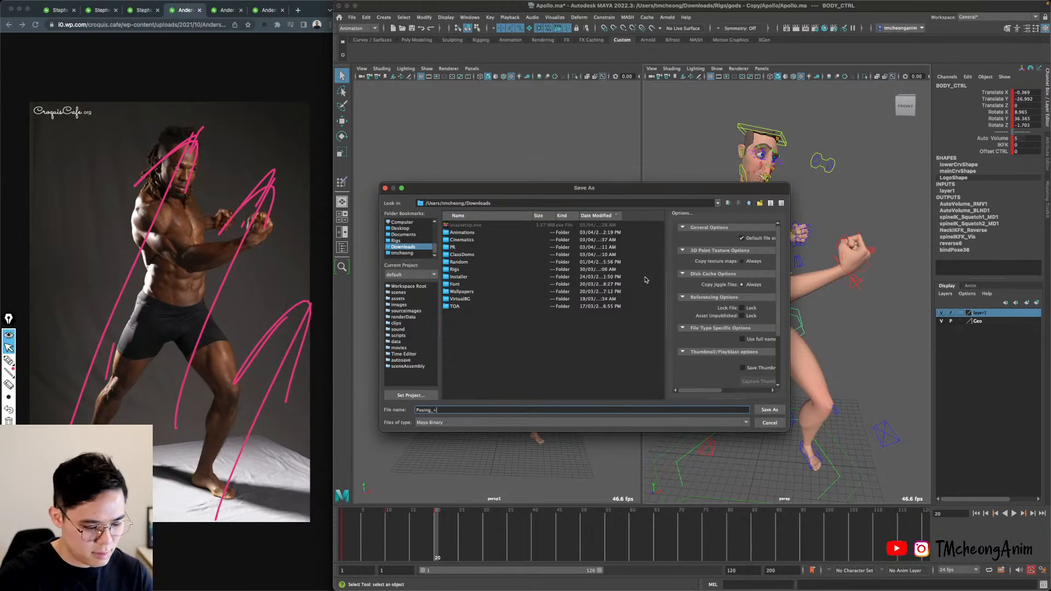
text(g_Li)
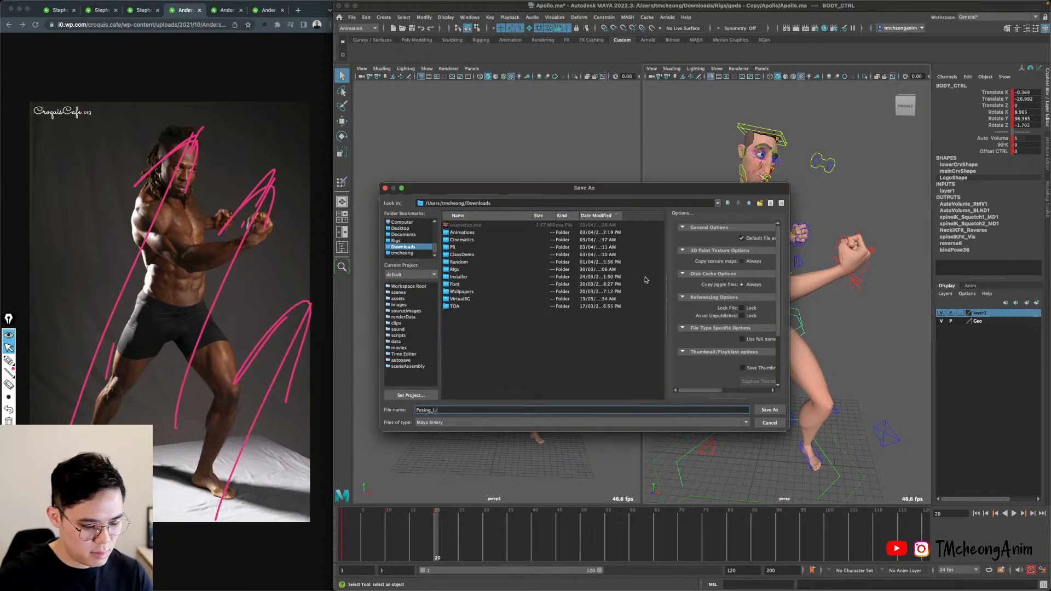
text(ve)
key(Return)
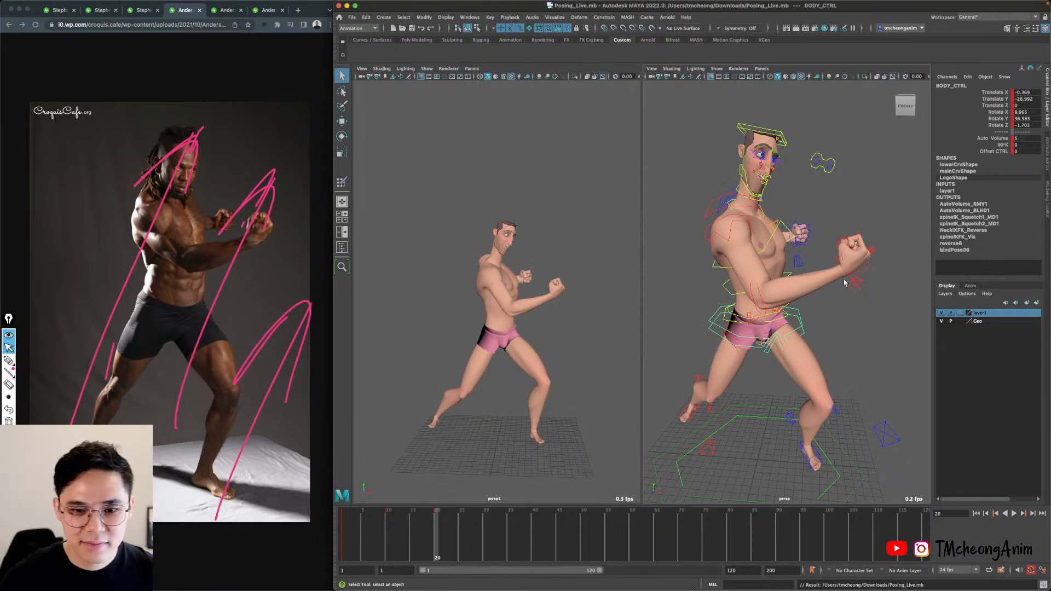
Select all of the rig's control curves by selecting the objects in layer1.
mouse_move(800, 339)
alt+mouse_down()
mouse_move(791, 335)
mouse_move(809, 346)
alt+mouse_up()
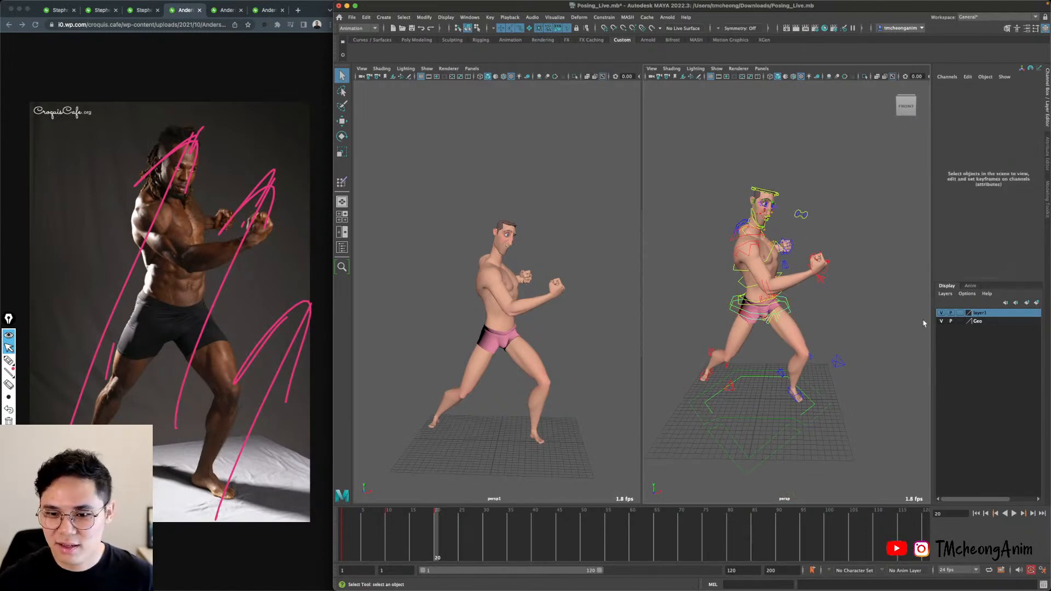
right_click(980, 321)
click(1001, 354)
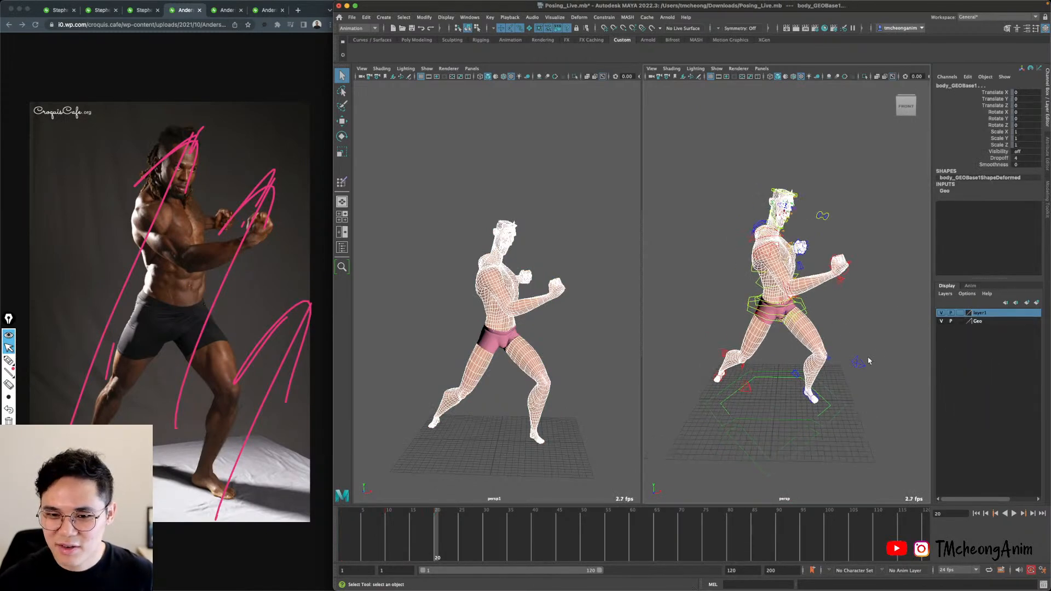
right_click(993, 317)
click(1005, 351)
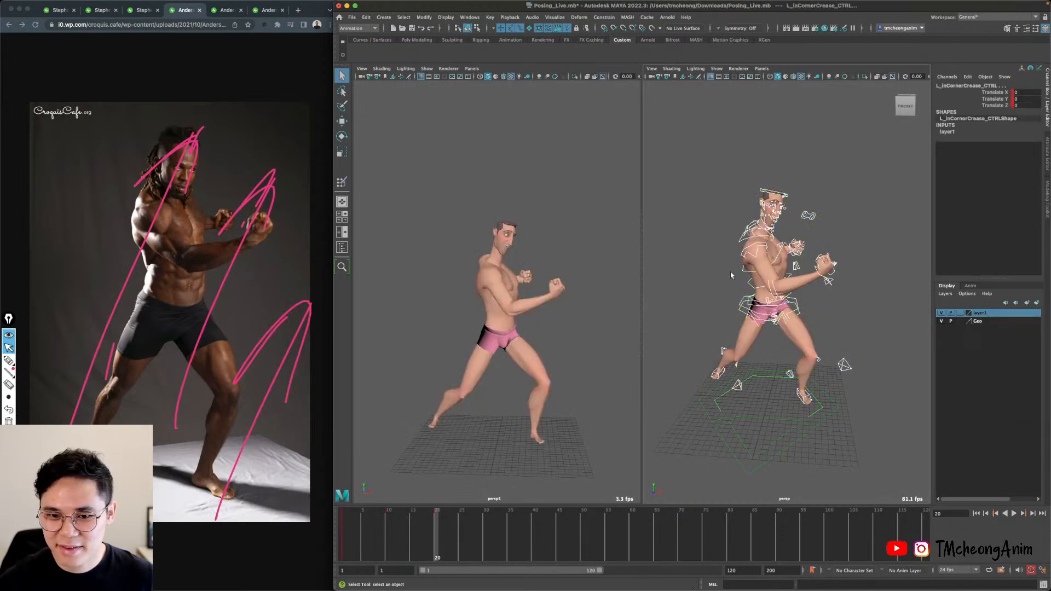
Step back and forth through the keyed poses at frames 1, 10 and 20 to review them, ending on frame 20.
alt+drag(831, 338, 843, 318)
key(comma)
key(comma)
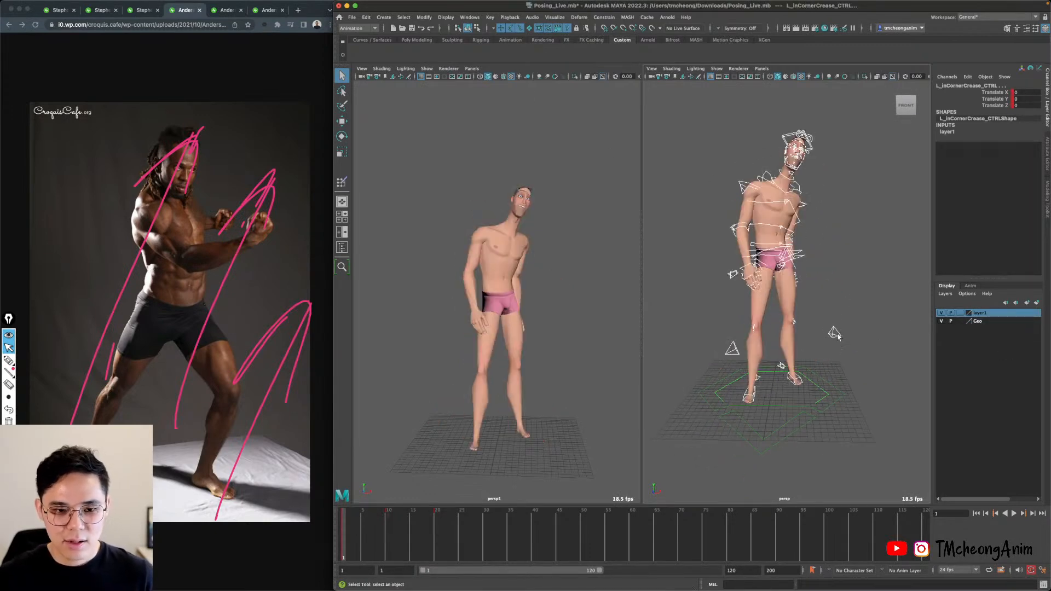
key(period)
key(period)
key(comma)
key(comma)
key(comma)
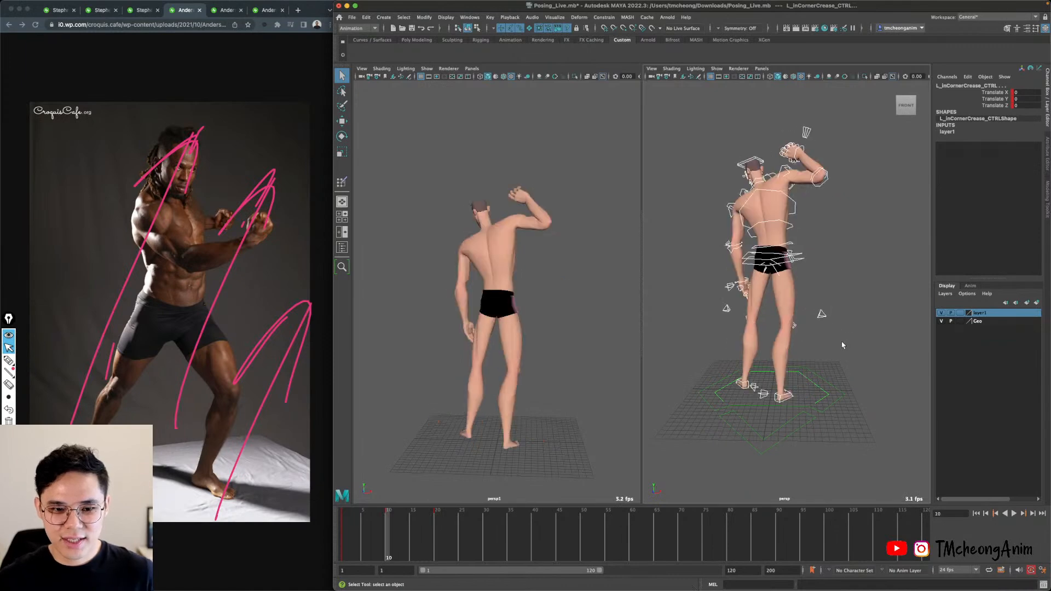
key(period)
key(period)
key(period)
key(period)
key(period)
key(period)
key(period)
key(period)
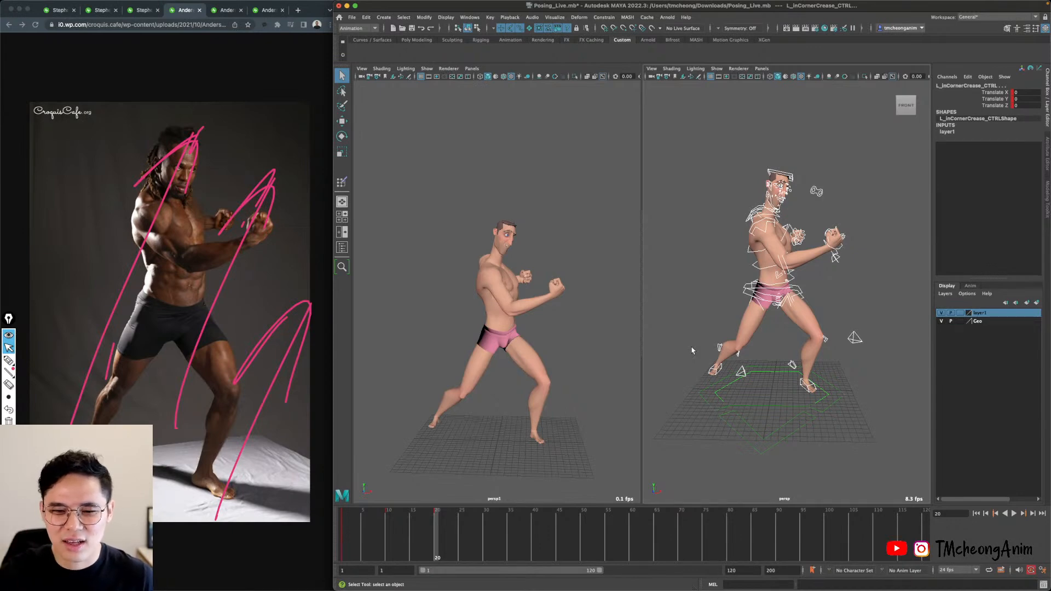
Clear the selection and reselect every object belonging to layer1 at frame 20.
alt+drag(704, 272, 795, 387)
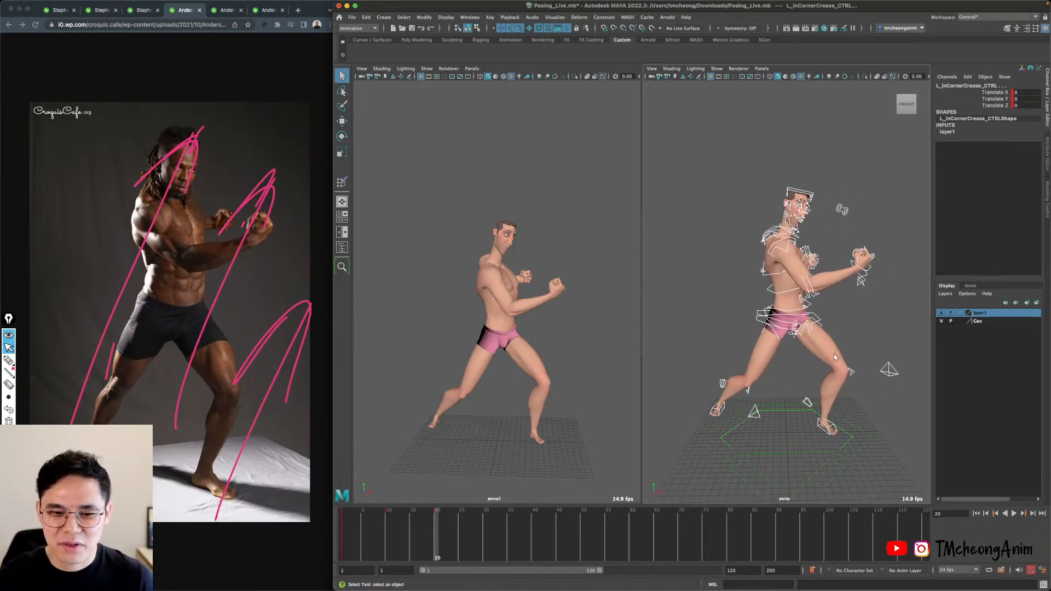
alt+right_drag(833, 354, 814, 340)
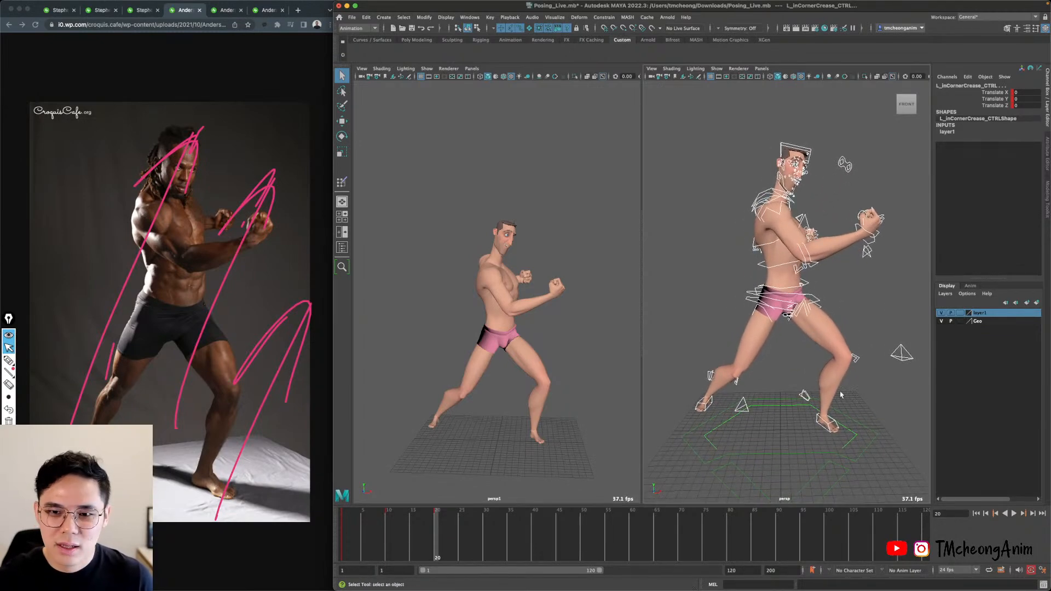
click(631, 263)
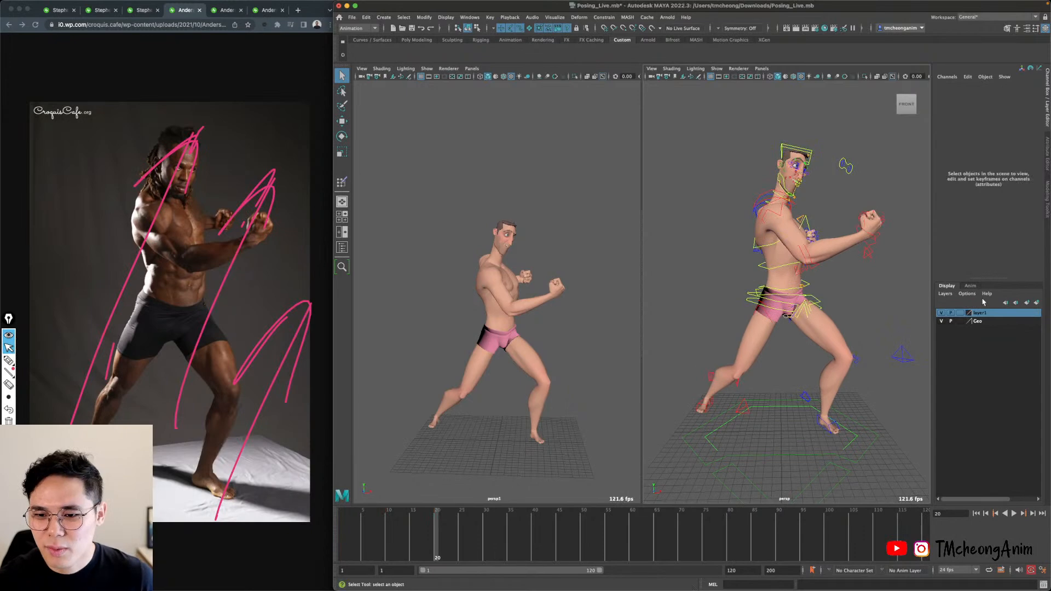
right_click(1000, 316)
click(981, 349)
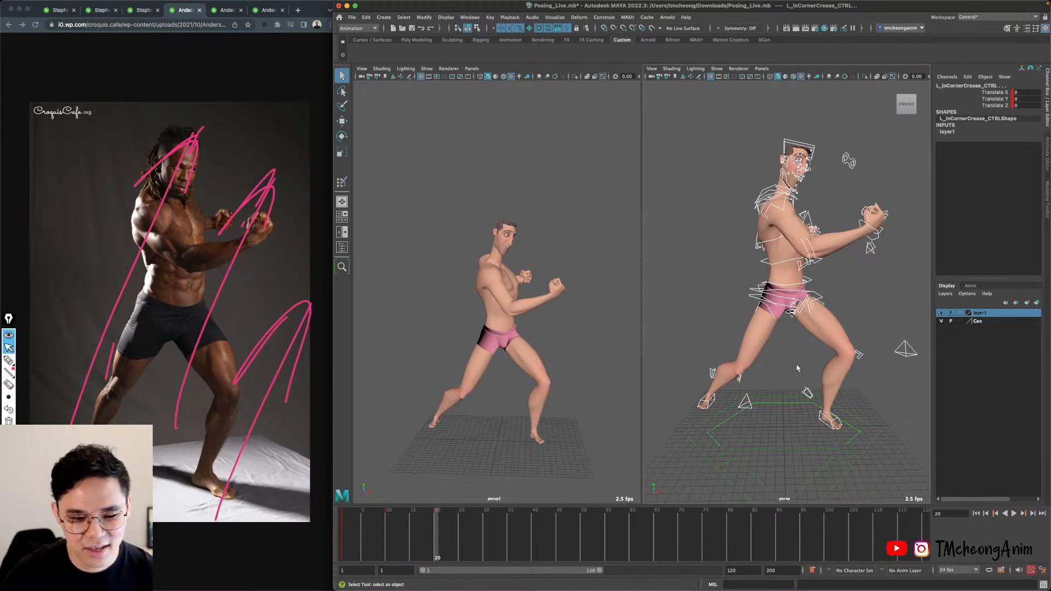
Go to frame 1 of the timeline, inspect the leaning pose and clear the rig control selection.
alt+middle_drag(803, 281, 776, 285)
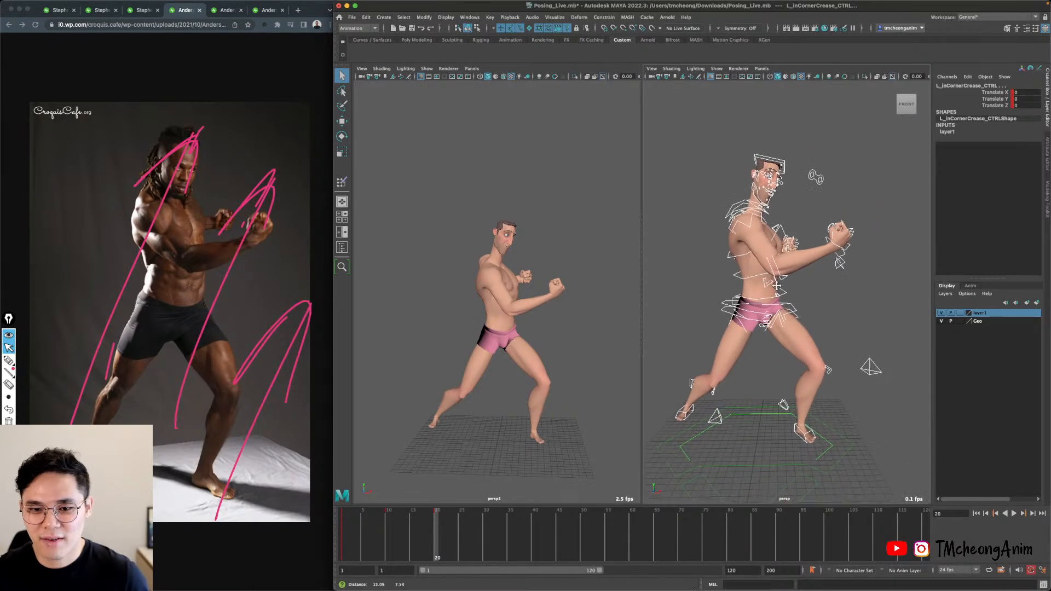
alt+drag(777, 286, 813, 295)
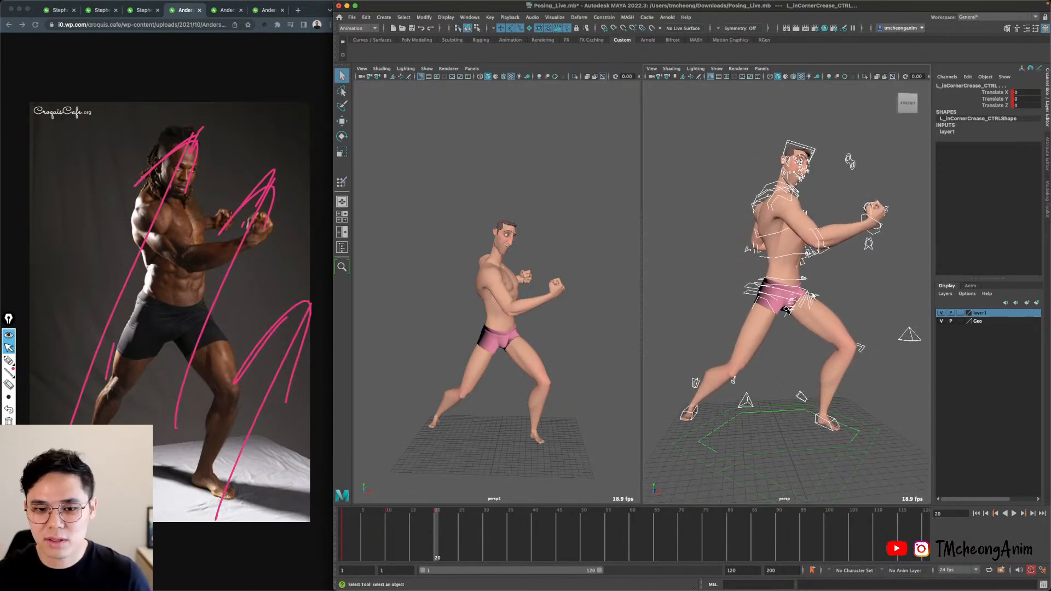
alt+drag(759, 390, 772, 370)
key(alt+shift+v)
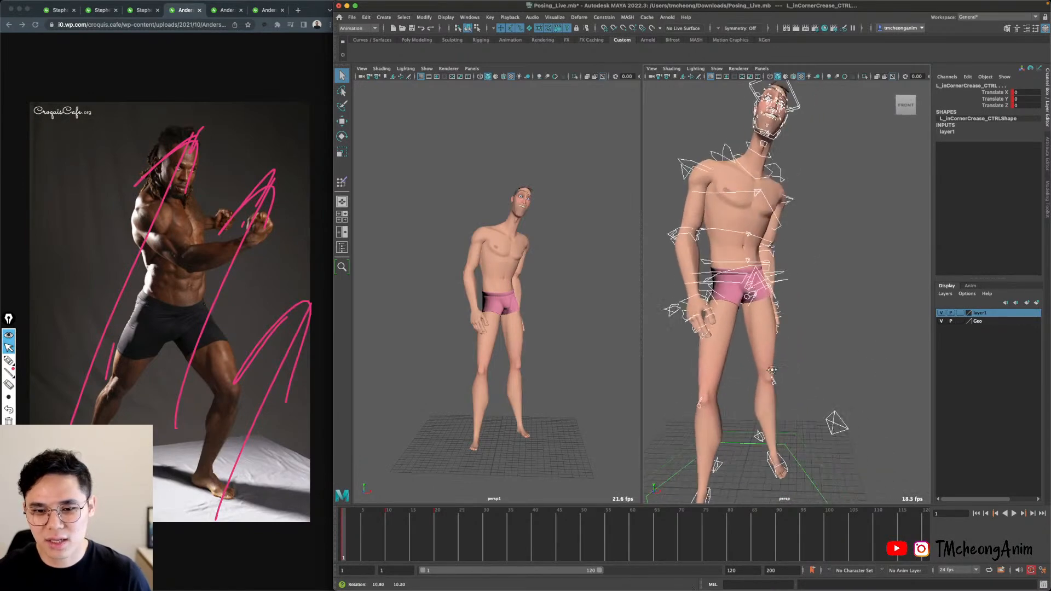
scroll(772, 370, down, 5)
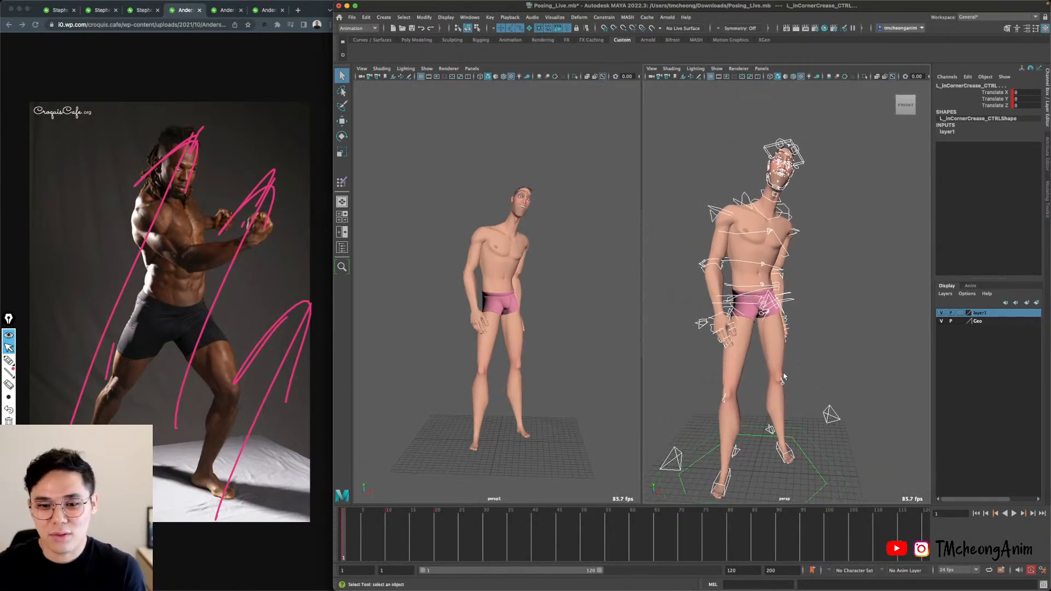
alt+drag(780, 375, 773, 353)
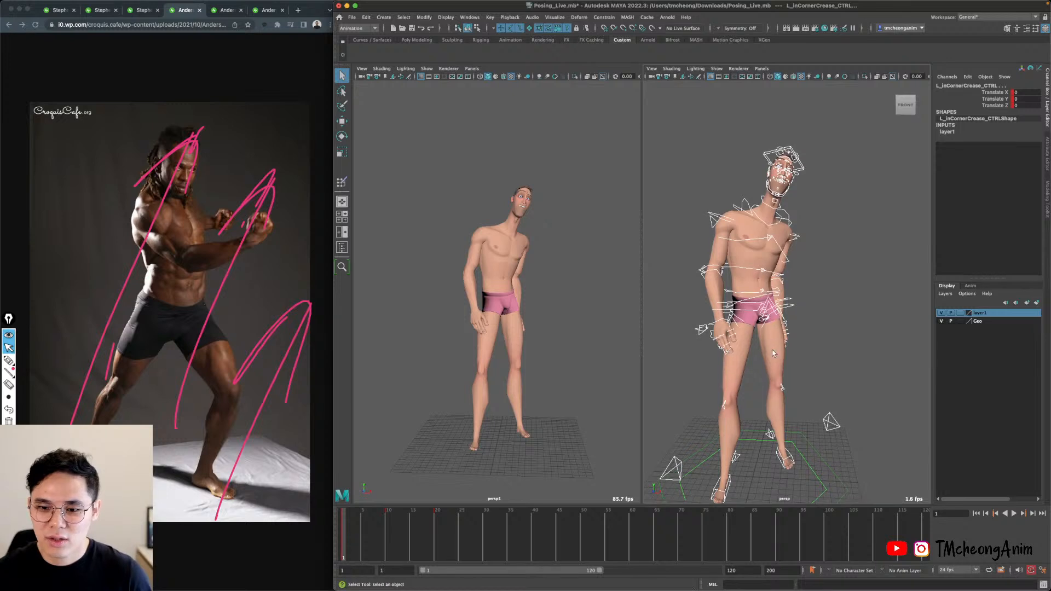
right_click(778, 351)
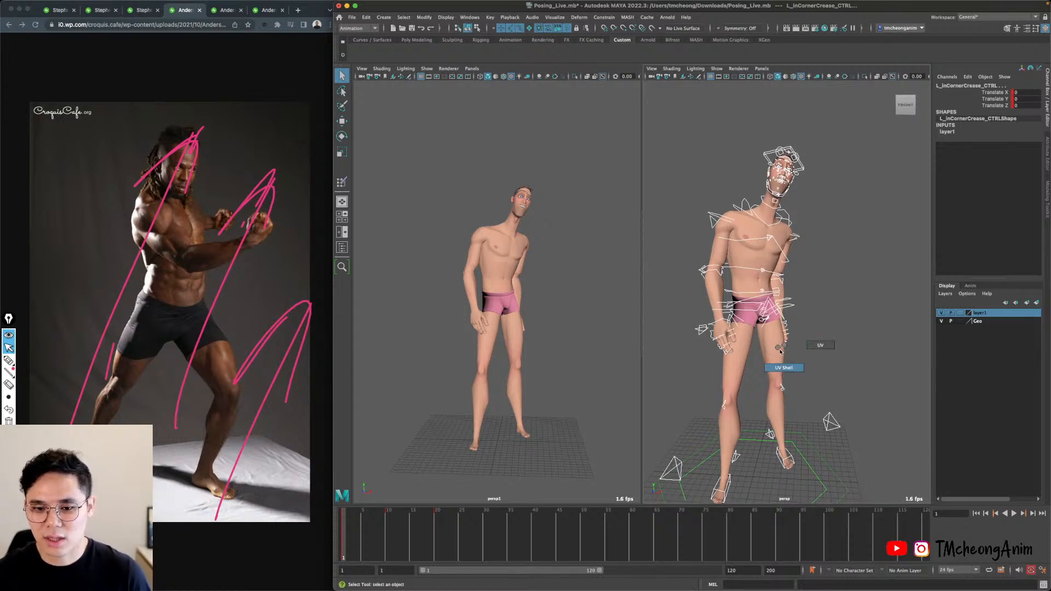
right_drag(779, 350, 769, 351)
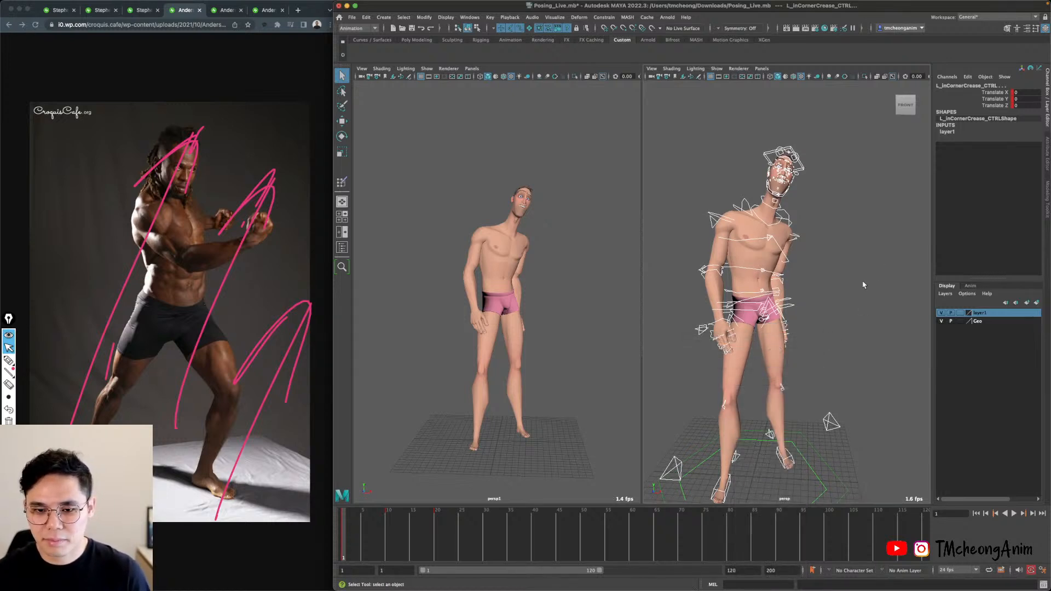
mouse_move(836, 303)
alt+right_down()
mouse_move(846, 297)
mouse_move(846, 307)
alt+right_up()
click(845, 312)
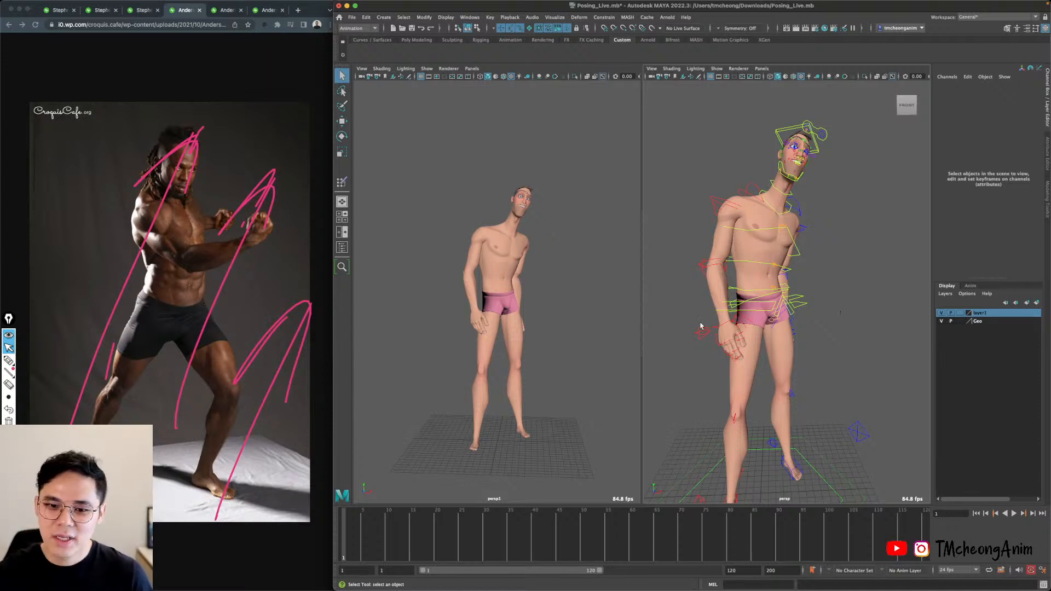
Select all objects in layer1 and duplicate their keyed pose from frame 1 onto frame 2.
right_click(988, 313)
click(985, 350)
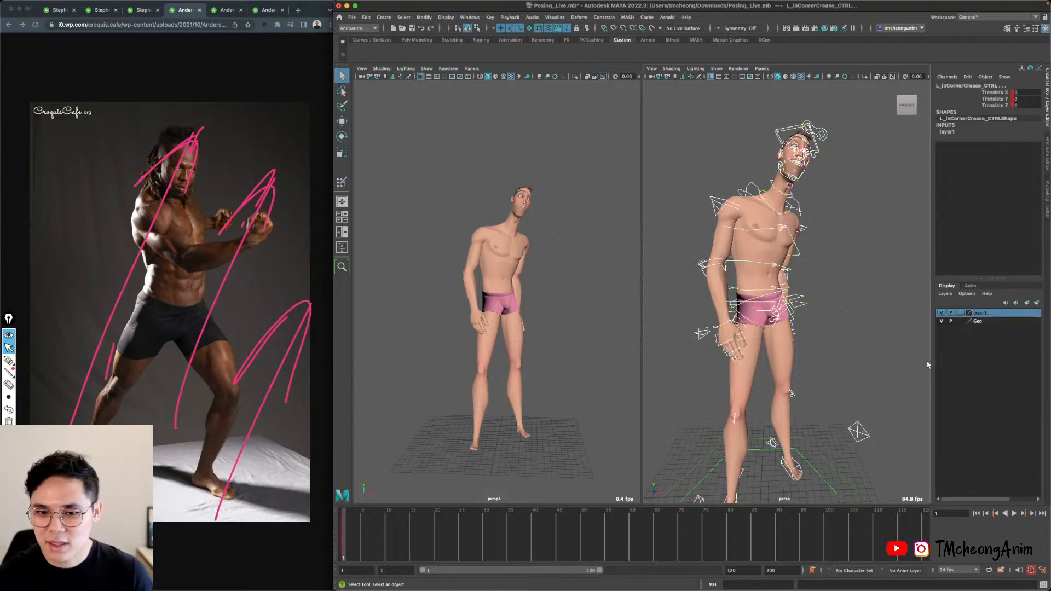
alt+middle_drag(820, 335, 815, 325)
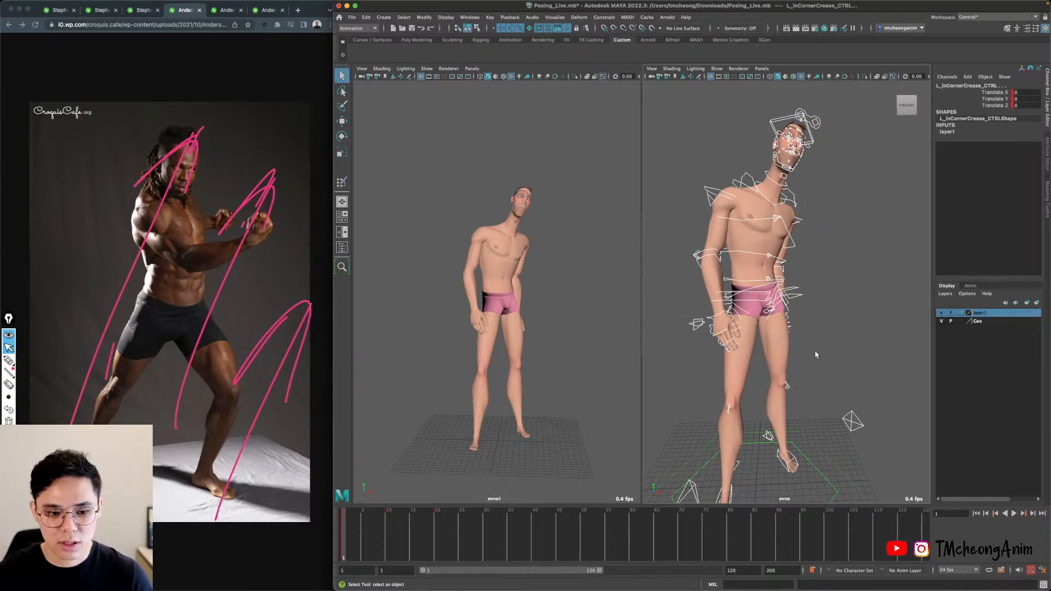
key(alt+period)
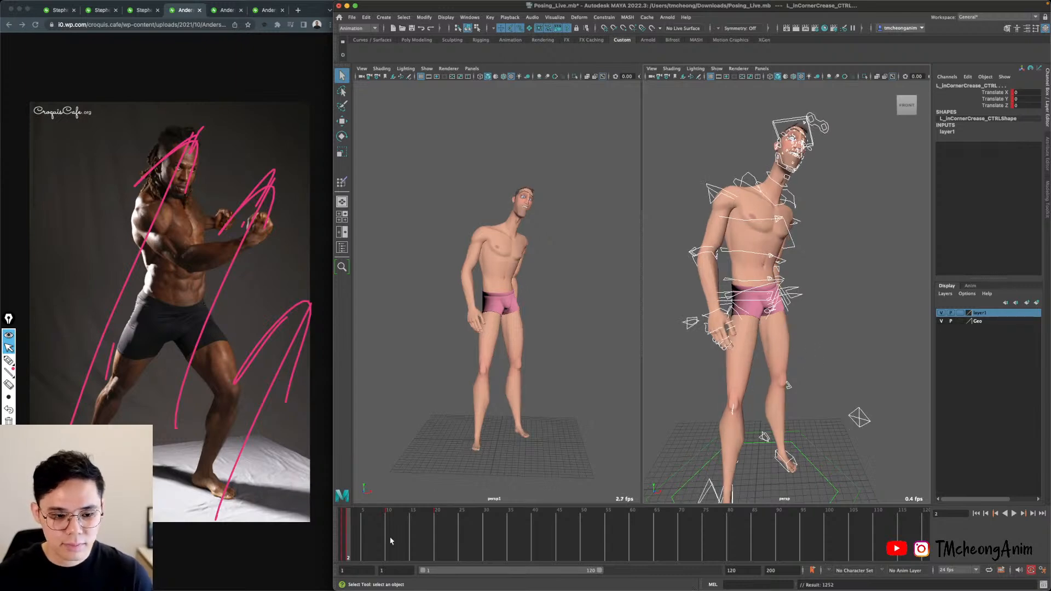
click(344, 532)
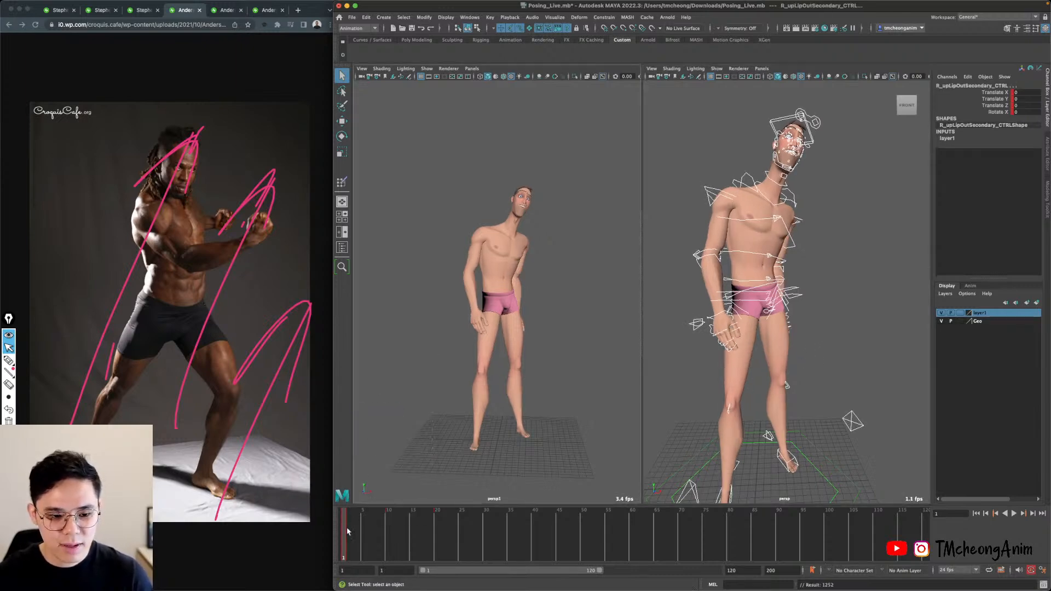
click(349, 529)
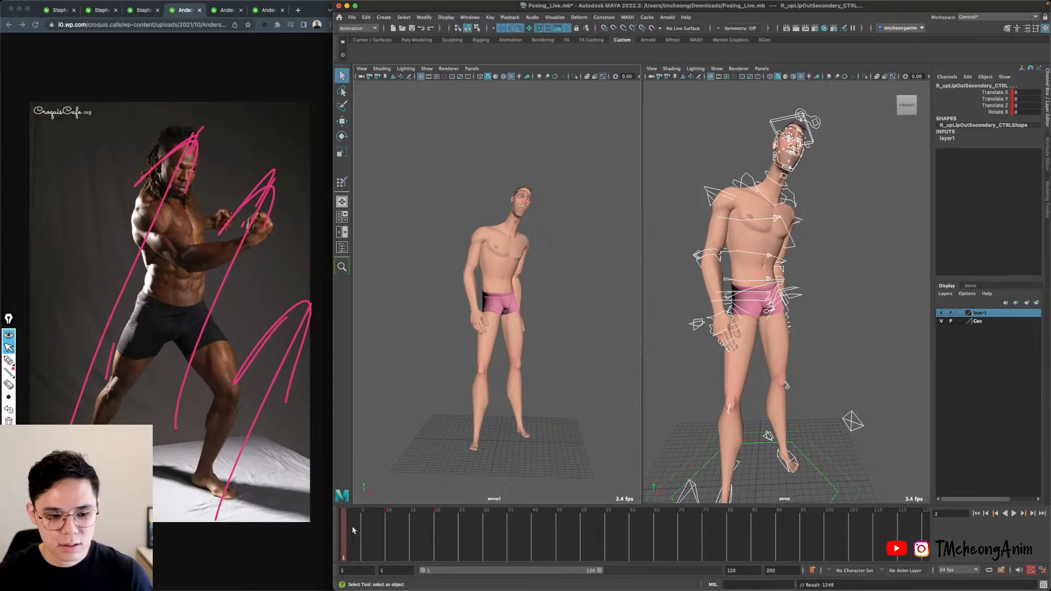
key(period)
key(period)
key(comma)
key(comma)
key(period)
At frame 2, rotate the body control to change the tilt of the hips and torso.
alt+middle_drag(800, 288, 797, 297)
click(846, 268)
alt+middle_drag(847, 268, 859, 278)
scroll(862, 296, up, 4)
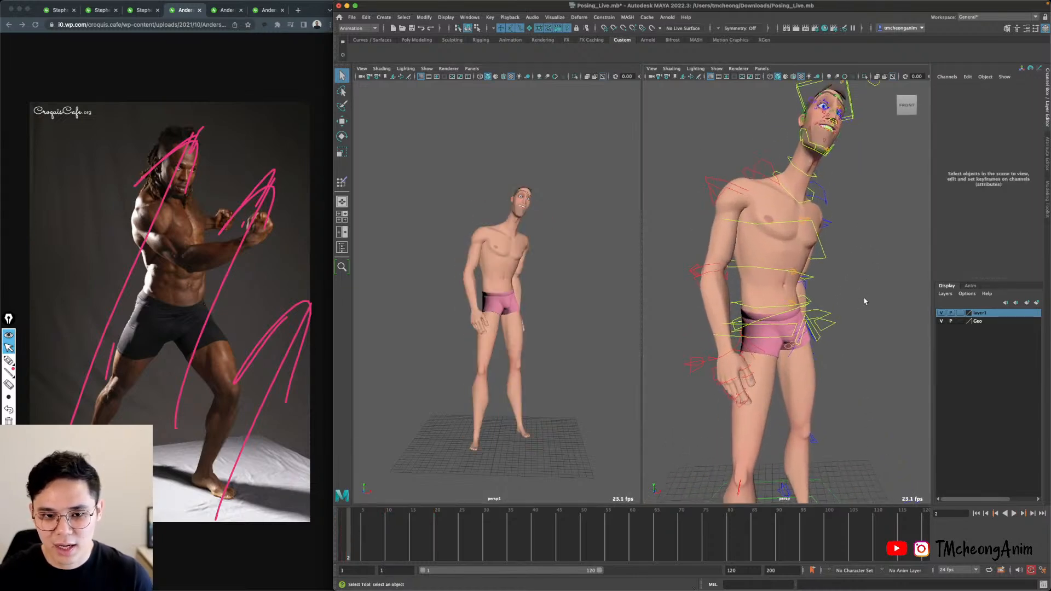
click(834, 322)
key(e)
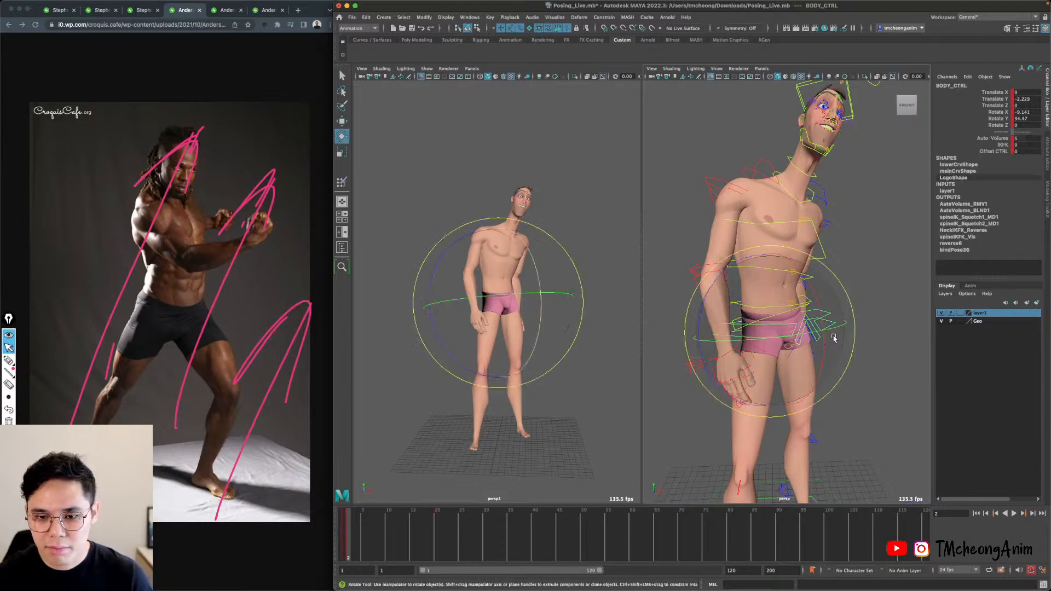
alt+drag(832, 335, 814, 312)
mouse_move(747, 279)
mouse_down()
mouse_move(729, 284)
mouse_move(750, 281)
mouse_up()
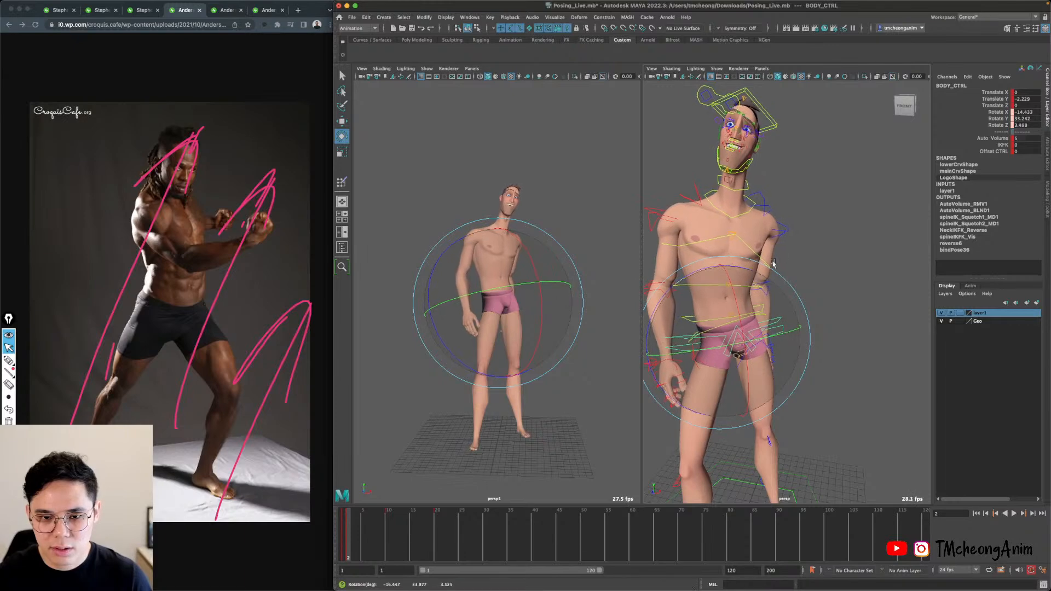
Rotate the chest control to adjust the lean of the upper torso, and clear the selection.
key(q)
alt+drag(828, 222, 852, 230)
click(852, 230)
click(768, 240)
key(e)
drag(768, 240, 799, 248)
key(q)
click(822, 141)
alt+middle_drag(822, 141, 819, 168)
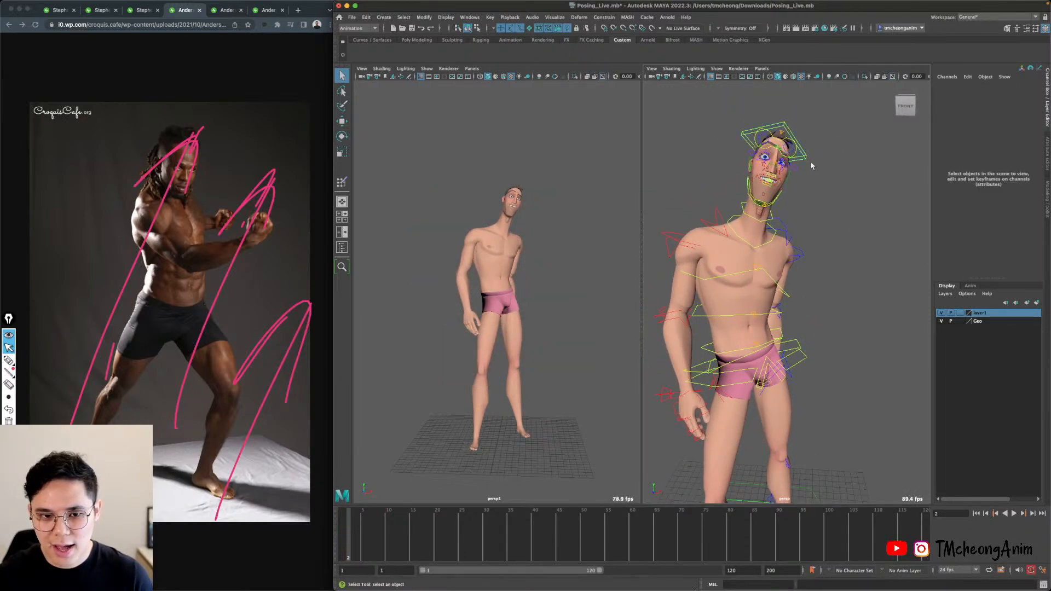
Rotate the head control about two axes to tilt the head sideways.
click(808, 160)
key(e)
drag(543, 219, 554, 256)
drag(476, 262, 469, 247)
key(q)
alt+middle_drag(842, 205, 868, 216)
Rotate the neck base control to support the new head tilt.
click(868, 217)
alt+drag(867, 216, 827, 208)
click(799, 241)
key(e)
key(q)
alt+middle_drag(798, 285, 837, 288)
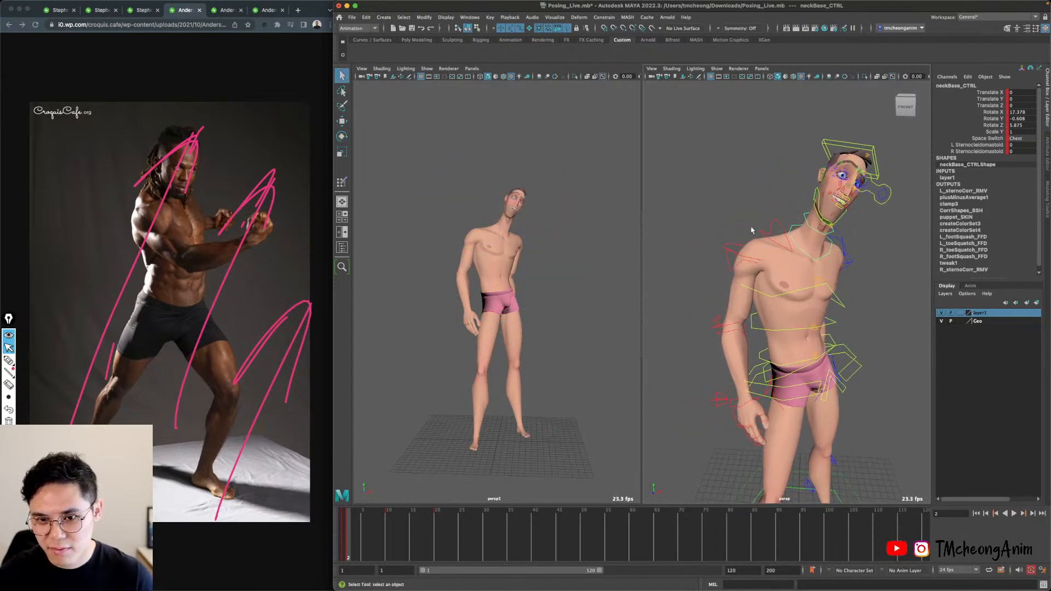
Rotate the character's right shoulder control to adjust the shoulder line.
click(783, 231)
key(e)
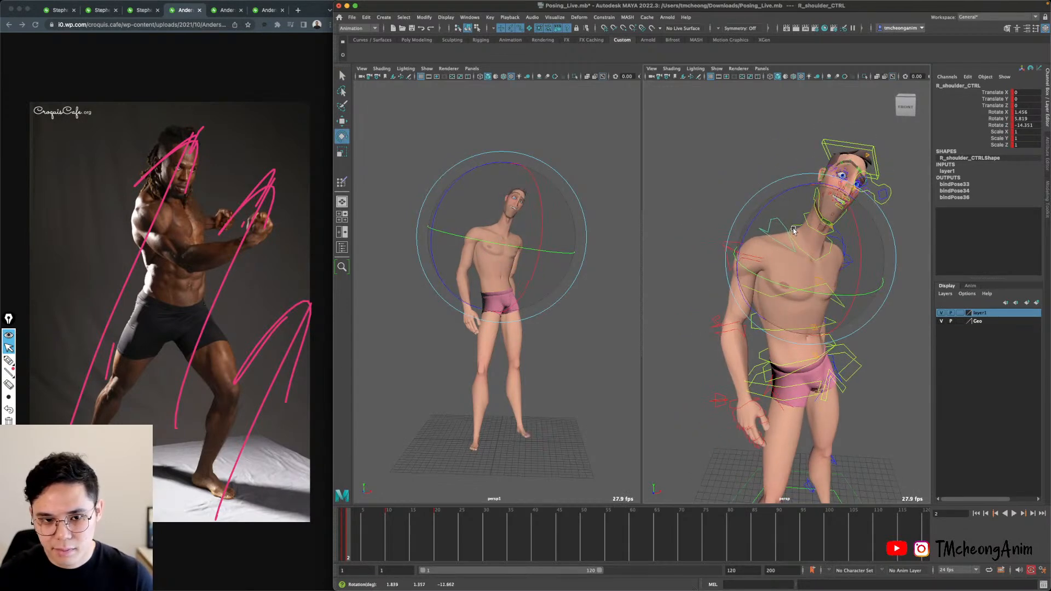
drag(826, 268, 769, 240)
mouse_move(827, 301)
alt+mouse_down()
mouse_move(839, 291)
mouse_move(817, 304)
alt+mouse_up()
key(q)
Rotate the right upper arm FK control to reposition the arm beside the torso.
click(737, 209)
key(e)
alt+drag(756, 174, 799, 180)
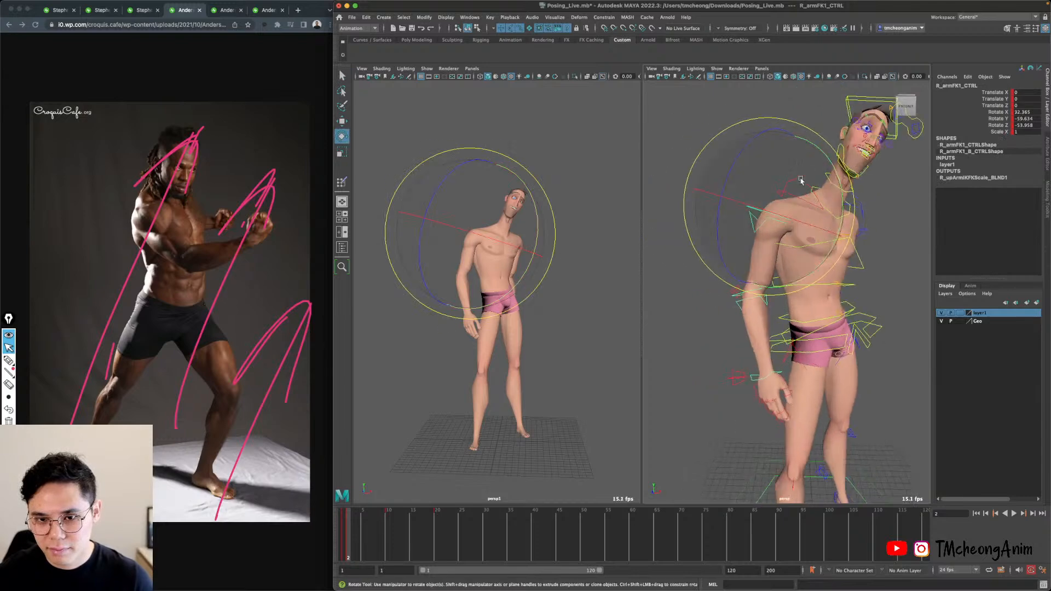
drag(784, 256, 820, 295)
key(q)
Rotate the right forearm FK control, and refine the rotation of the right upper arm.
click(764, 299)
key(e)
key(q)
click(807, 197)
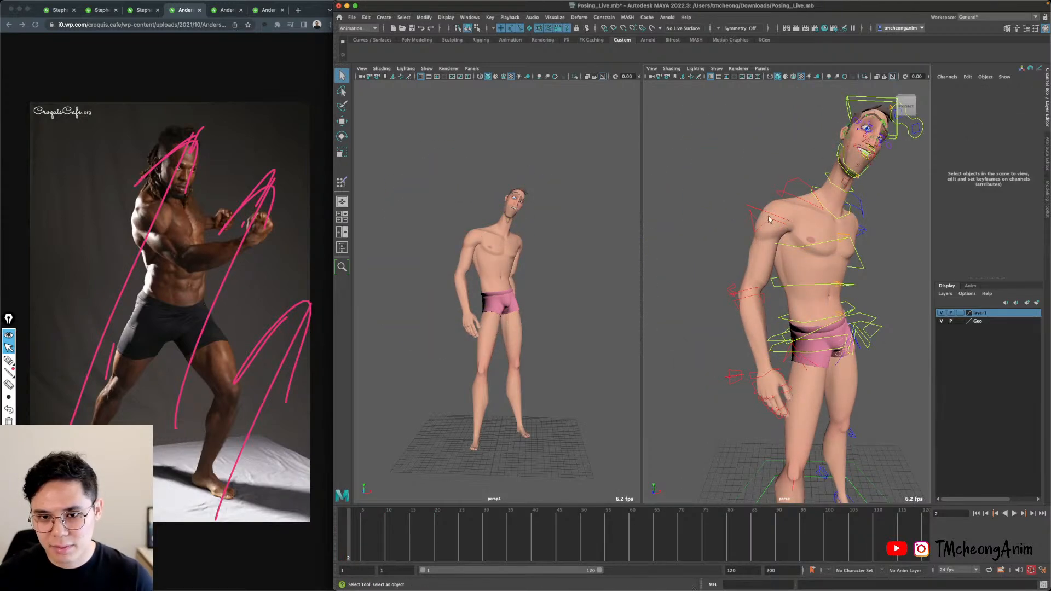
key(e)
drag(785, 249, 789, 252)
Move the right foot control outward to widen the stance at frame 2.
scroll(802, 383, down, 2)
alt+middle_drag(807, 399, 807, 293)
key(q)
click(787, 434)
key(w)
alt+drag(786, 434, 855, 280)
click(786, 435)
key(q)
Shift the body control sideways to rebalance the hips over the wider stance.
click(833, 323)
click(826, 317)
key(w)
alt+middle_drag(852, 278, 842, 305)
key(q)
Rotate the left upper arm FK control so the left arm hangs beside the body.
click(857, 291)
alt+drag(857, 291, 726, 246)
click(730, 279)
key(e)
alt+drag(766, 293, 841, 301)
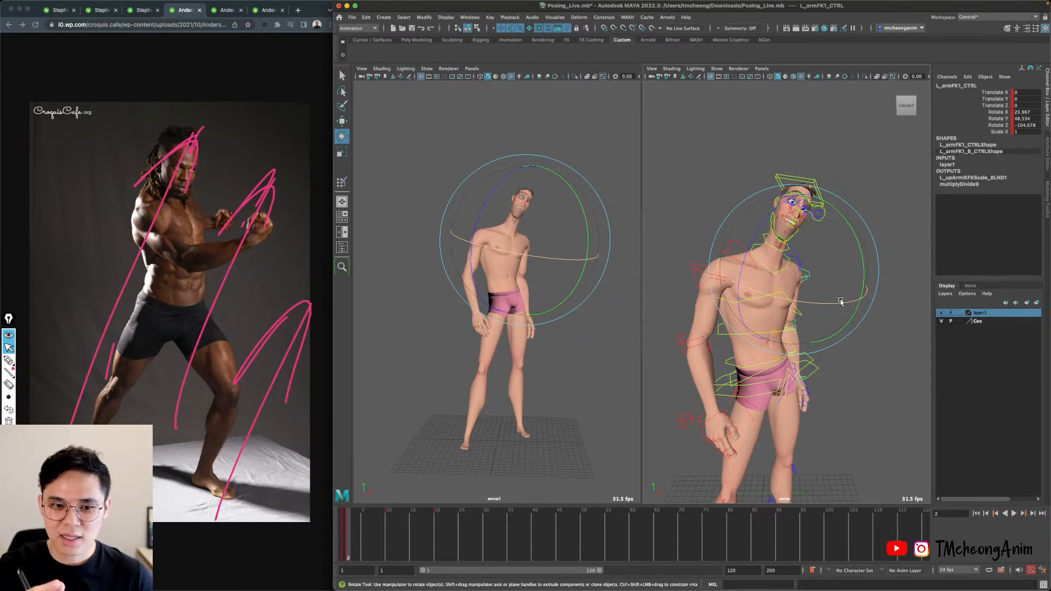
Select all objects in layer1 and examine the frame 2 pose from above and from the front.
right_click(1007, 313)
click(981, 349)
key(f)
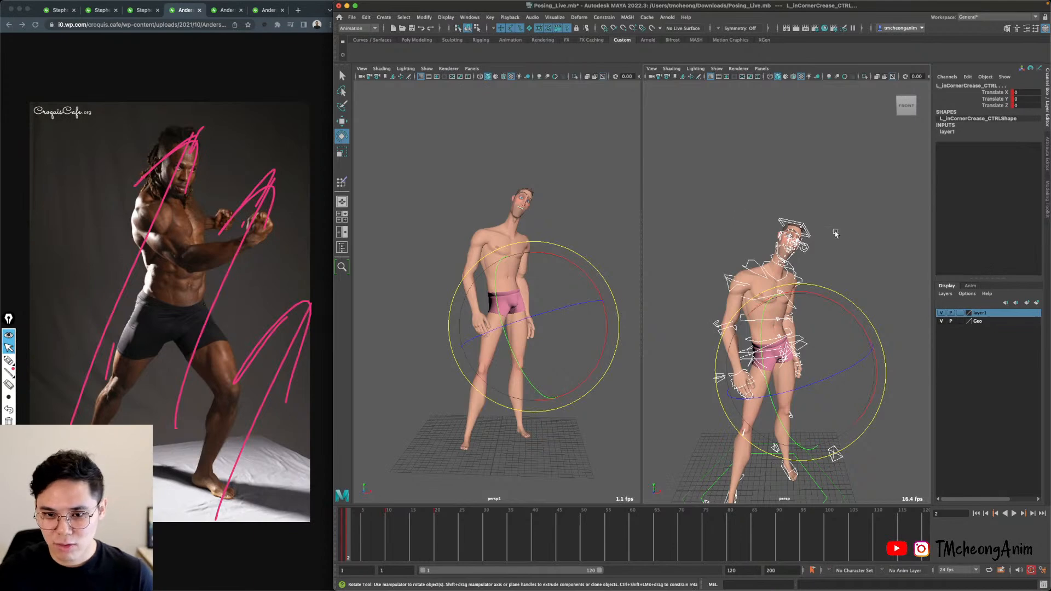
alt+drag(835, 233, 839, 277)
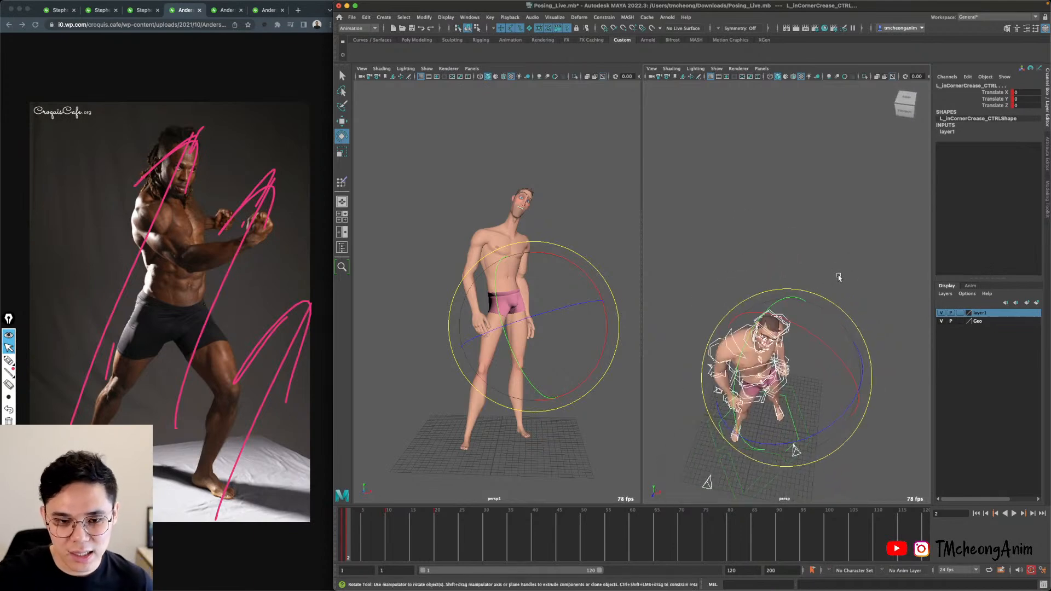
alt+drag(813, 350, 813, 293)
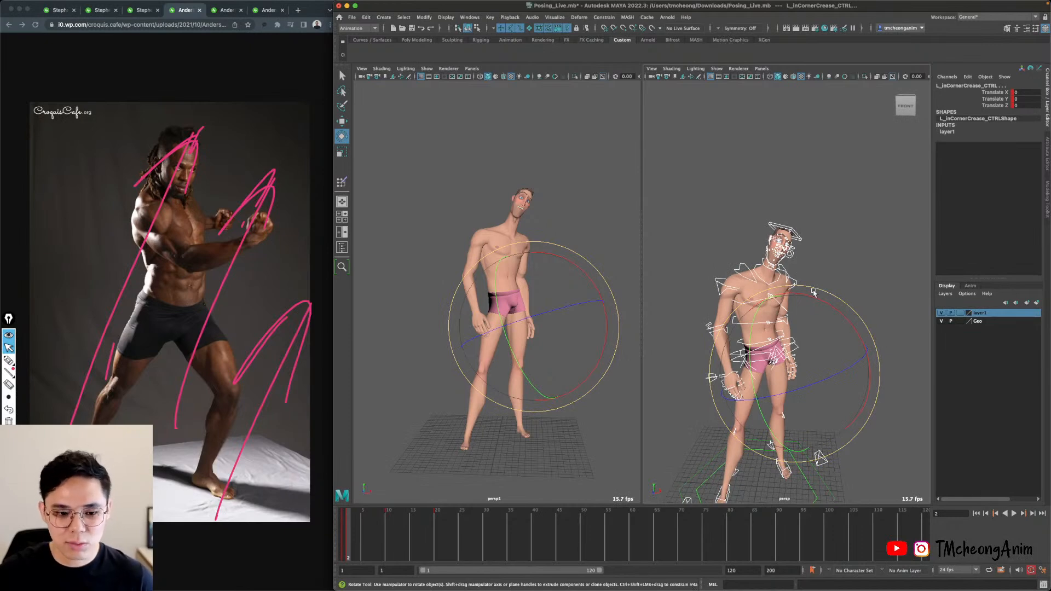
alt+drag(789, 253, 782, 324)
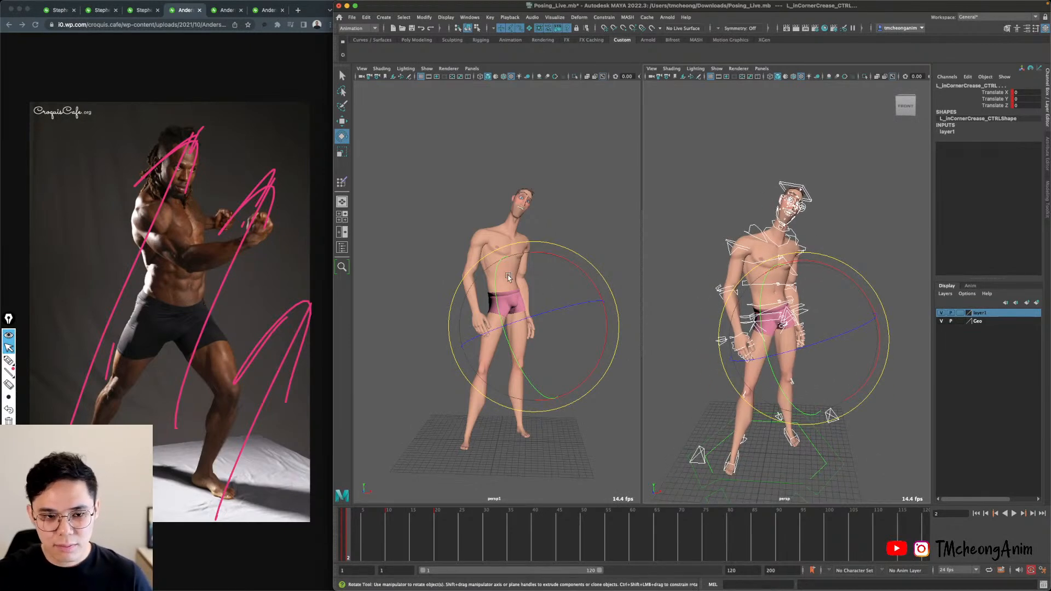
Jump to the keyed back-view pose at frame 10 and select the body control.
key(period)
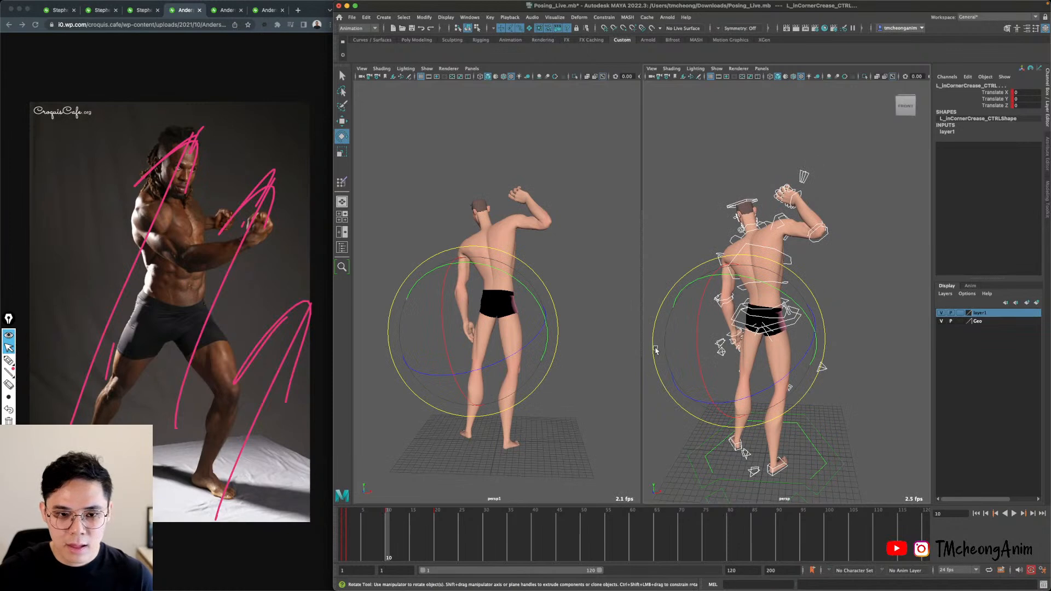
key(q)
click(825, 300)
alt+middle_drag(826, 300, 842, 236)
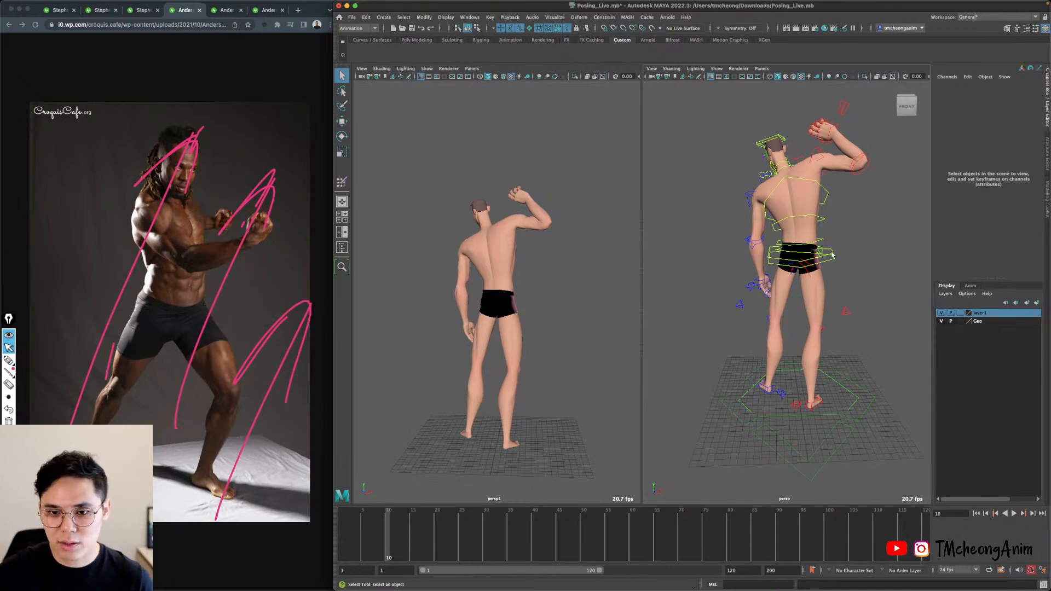
alt+middle_drag(821, 290, 827, 280)
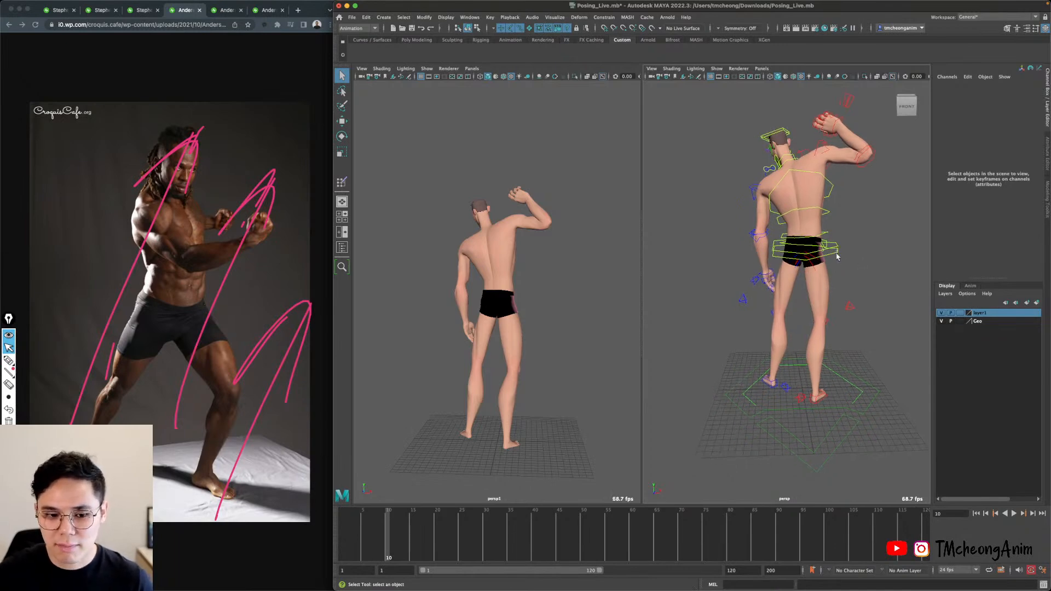
click(836, 256)
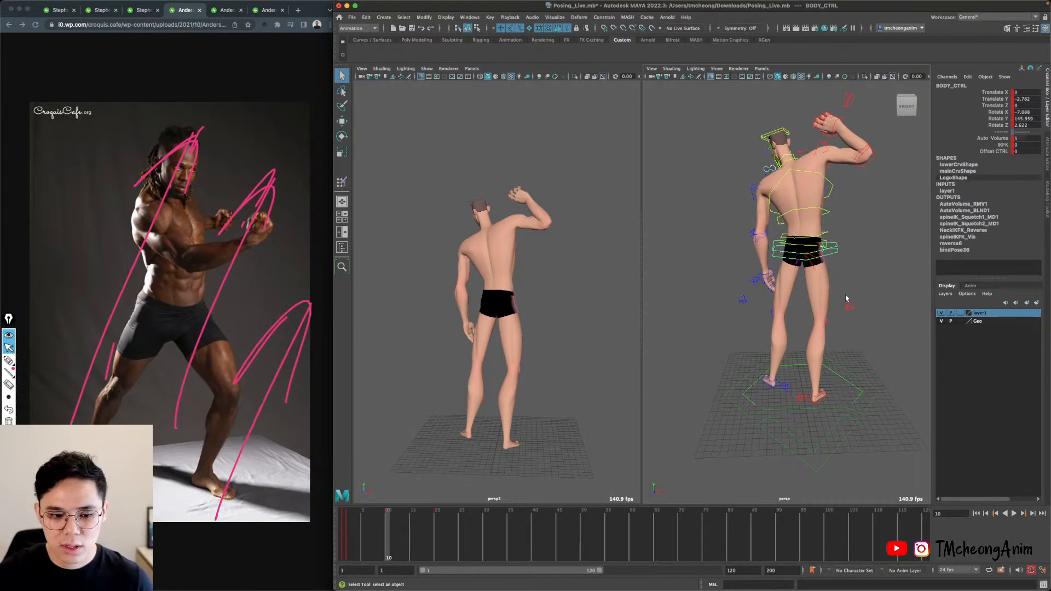
alt+drag(847, 298, 853, 308)
Select all objects in layer1 and duplicate their keyed pose from frame 10 onto frame 11.
right_click(991, 314)
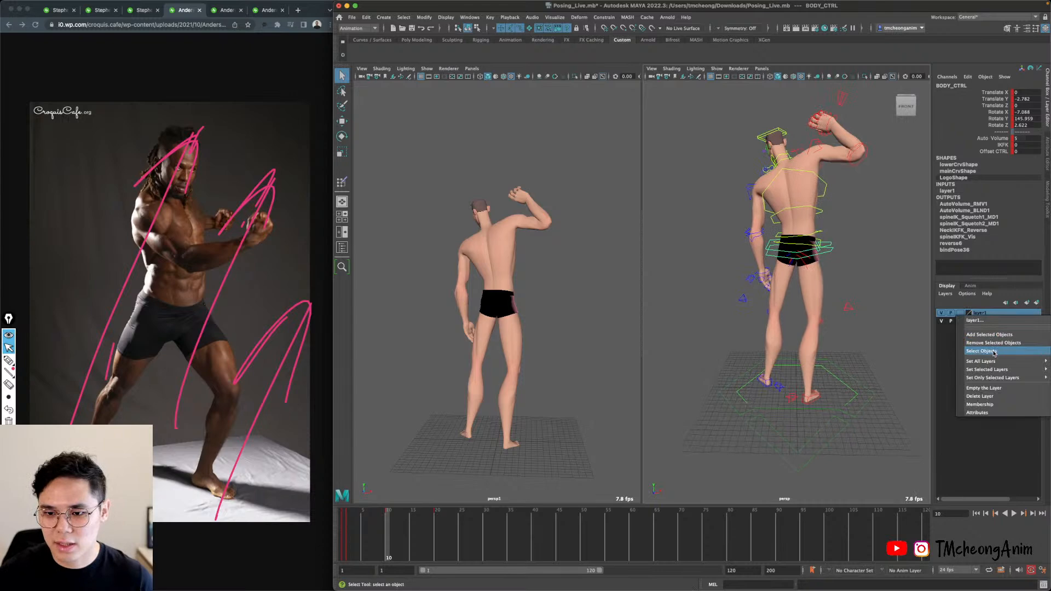
click(994, 352)
alt+middle_drag(863, 346, 854, 356)
key(alt+period)
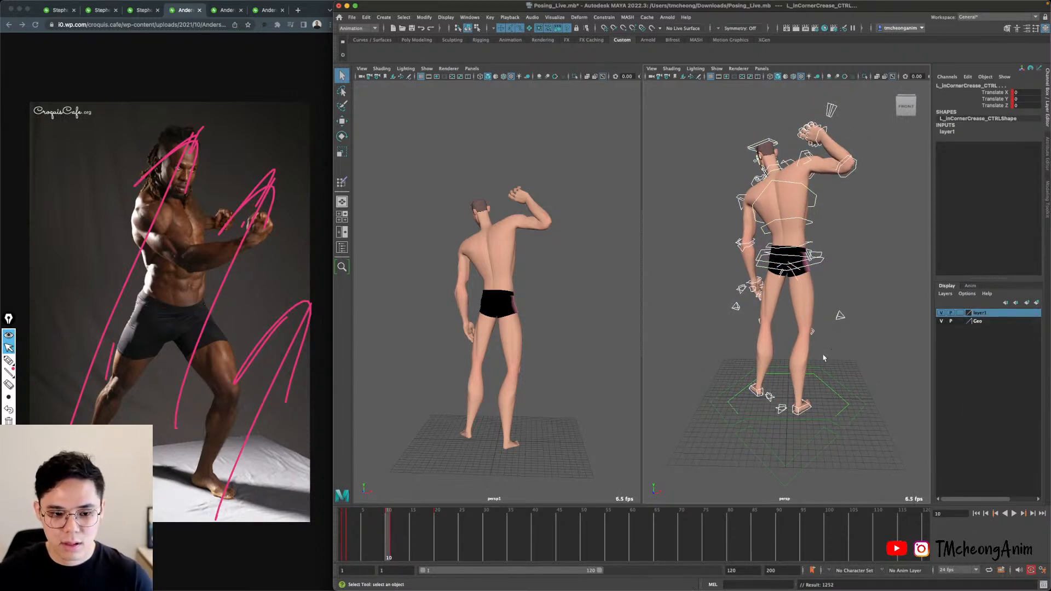
At frame 11, move the body control sideways to a Translate X of about 6.36.
alt+right_drag(825, 318, 861, 285)
mouse_move(862, 284)
alt+middle_down()
mouse_move(847, 321)
mouse_move(868, 303)
alt+middle_up()
click(854, 312)
key(w)
click(810, 327)
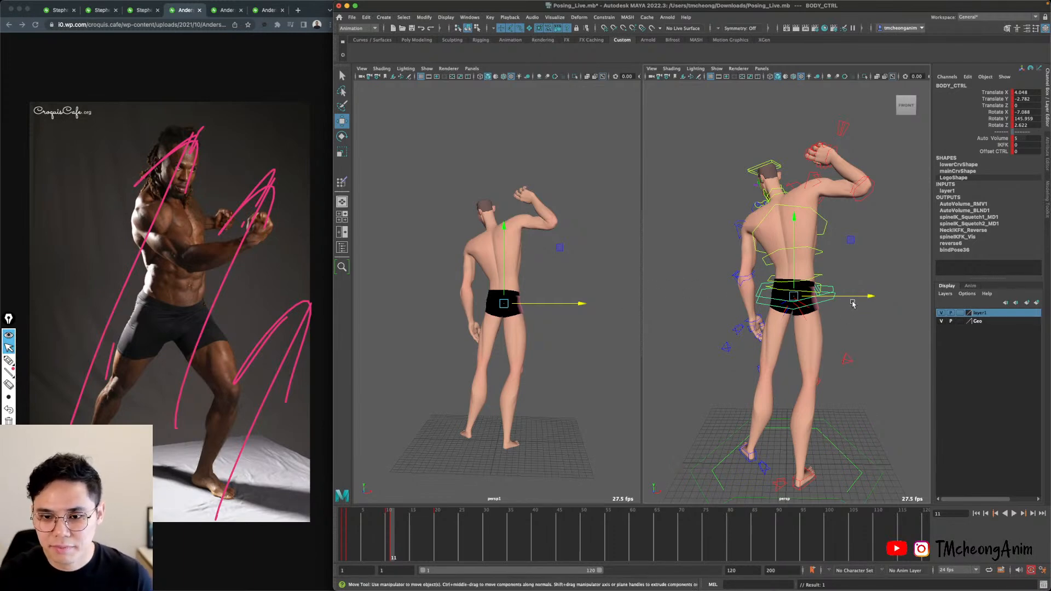
drag(869, 296, 871, 295)
scroll(868, 290, up, 4)
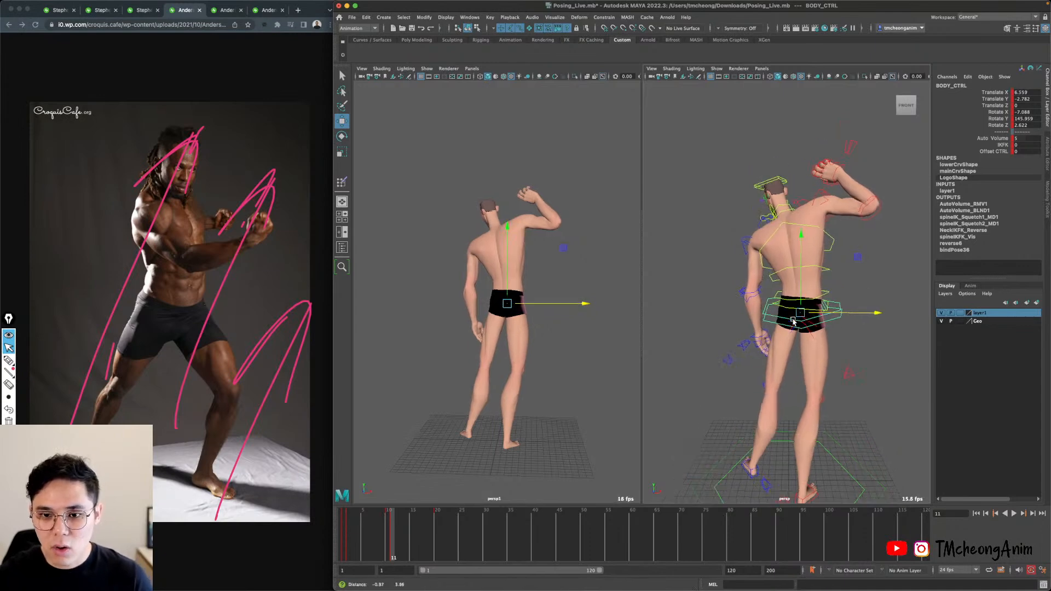
Select the spine FK controls at frame 11 and rotate them to lean the upper torso further sideways.
key(q)
click(852, 270)
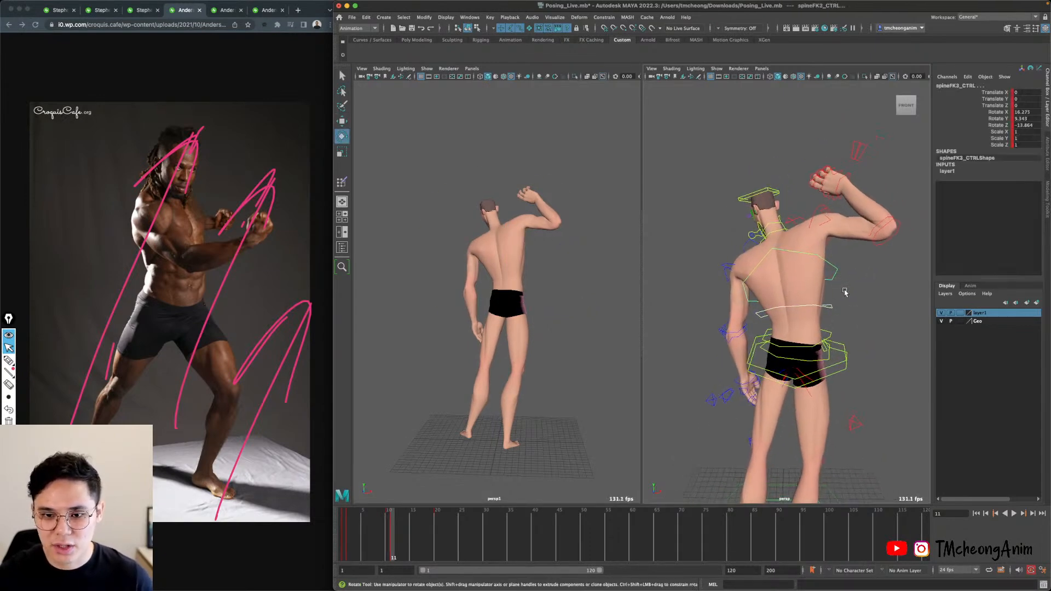
key(e)
drag(848, 266, 816, 261)
key(q)
click(806, 151)
alt+drag(806, 151, 799, 208)
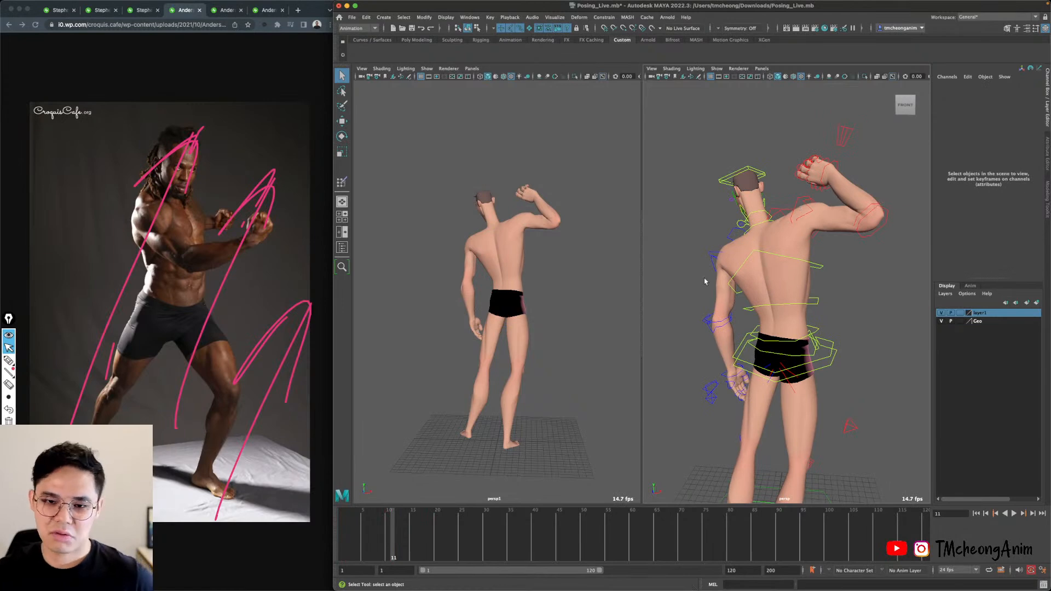
Rotate the raised right arm's shoulder control to push the shoulder line further.
alt+drag(740, 251, 825, 197)
click(789, 225)
key(e)
key(q)
click(854, 161)
alt+drag(853, 161, 859, 208)
click(819, 215)
key(e)
key(q)
key(e)
key(q)
Rotate the raised right forearm control to a Rotate Y of about -129.
click(877, 220)
click(865, 250)
key(e)
drag(845, 320, 829, 303)
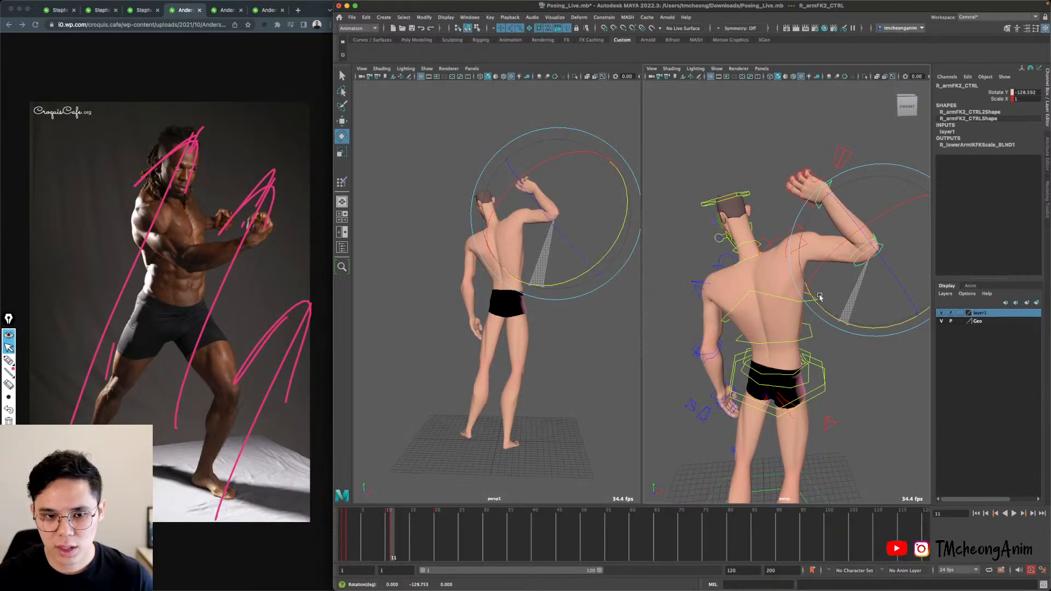
key(q)
Rotate the head control to about 25, 209 and -18 in X, Y and Z.
alt+drag(692, 236, 696, 240)
click(711, 207)
key(e)
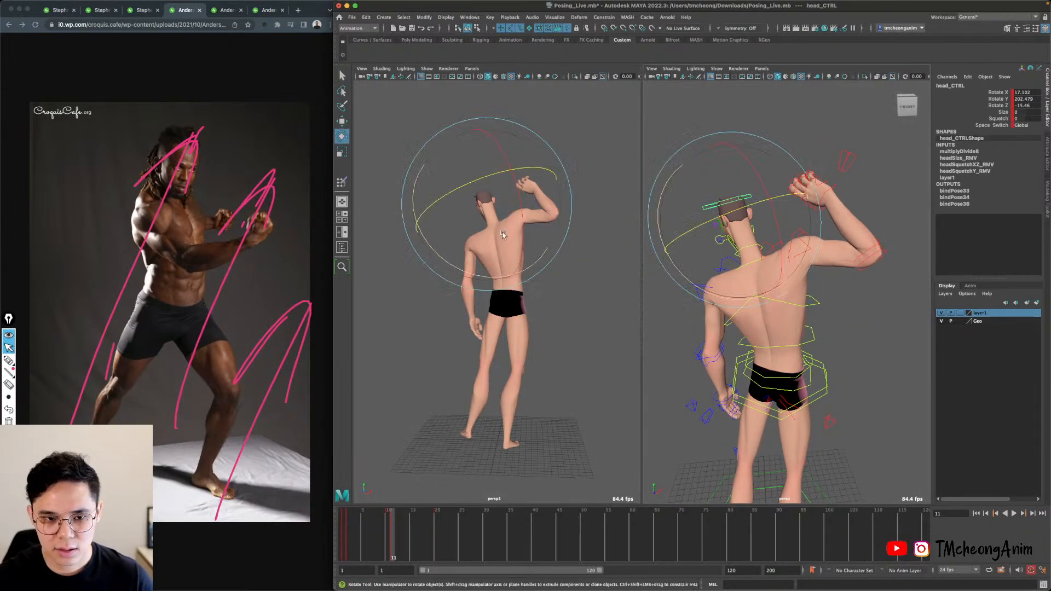
drag(428, 216, 437, 207)
key(q)
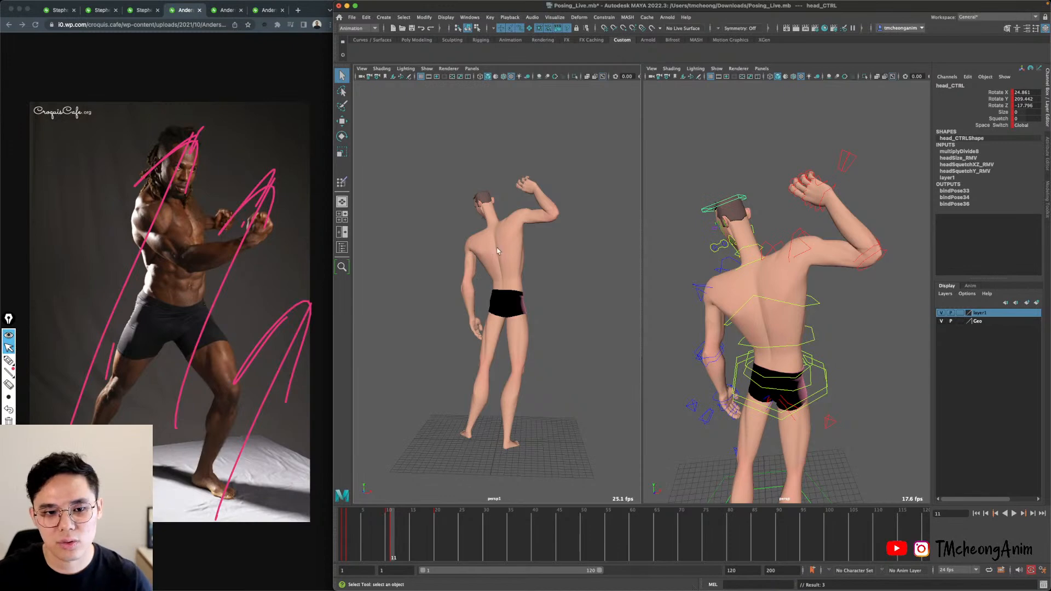
Rotate the left upper arm FK control slightly to adjust how the hanging arm sits beside the body.
alt+drag(732, 362, 711, 261)
click(710, 261)
key(e)
drag(486, 297, 485, 302)
key(q)
Rotate the left hand's finger master control to adjust the curl of the fingers.
alt+middle_drag(814, 397, 846, 333)
alt+right_drag(846, 333, 858, 394)
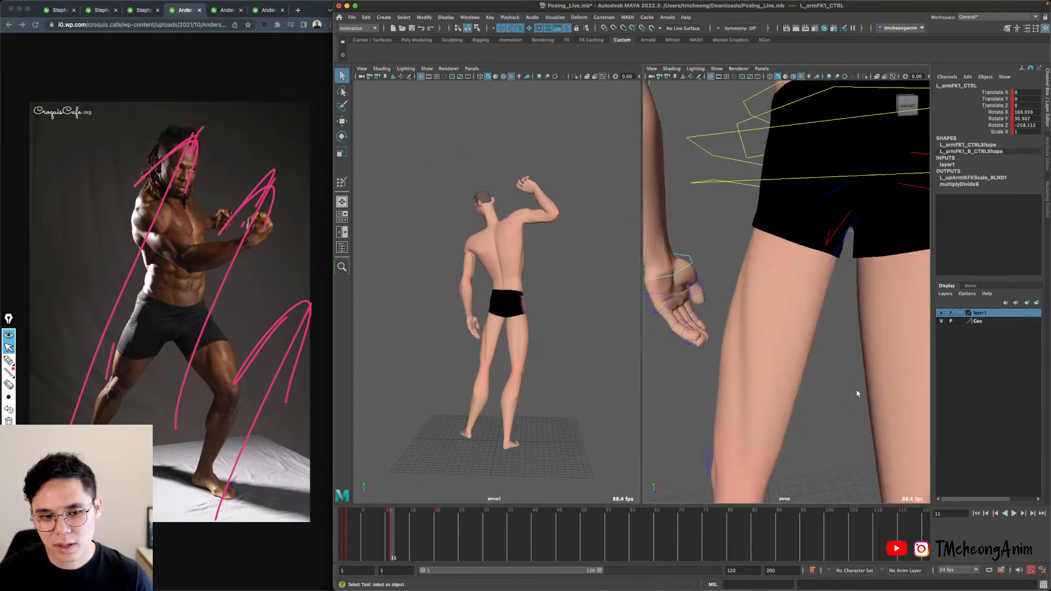
alt+middle_drag(691, 293, 734, 324)
click(731, 325)
key(f)
alt+right_drag(787, 352, 733, 312)
alt+drag(733, 312, 704, 328)
click(704, 329)
key(e)
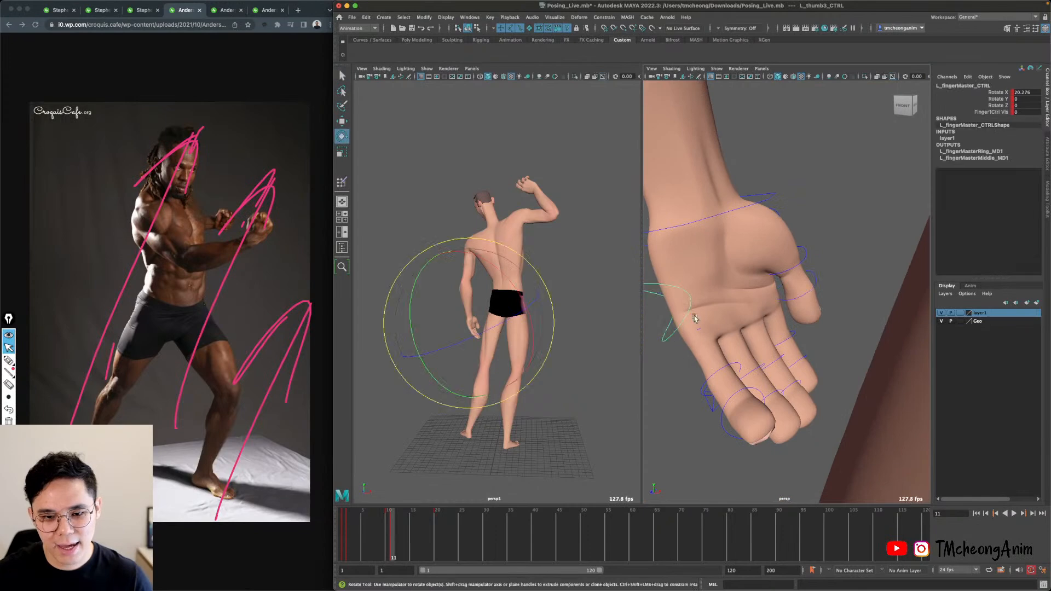
drag(740, 259, 789, 304)
key(q)
Select the left pinky joint controls in isolation and rotate them to change the finger's curl.
click(717, 341)
alt+drag(751, 358, 743, 360)
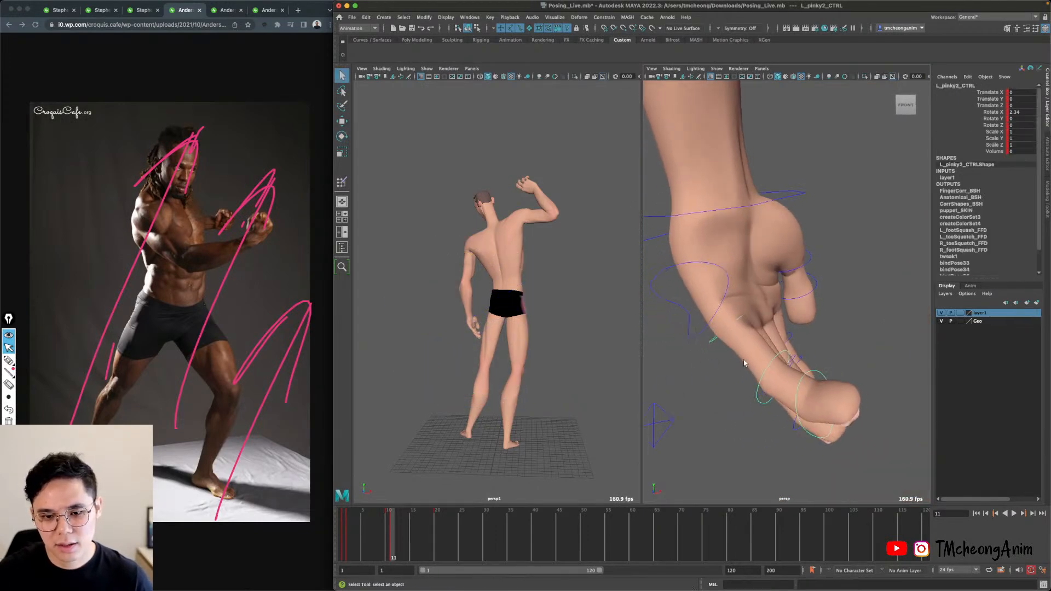
key(ctrl+1)
drag(691, 304, 813, 367)
key(ctrl+1)
key(e)
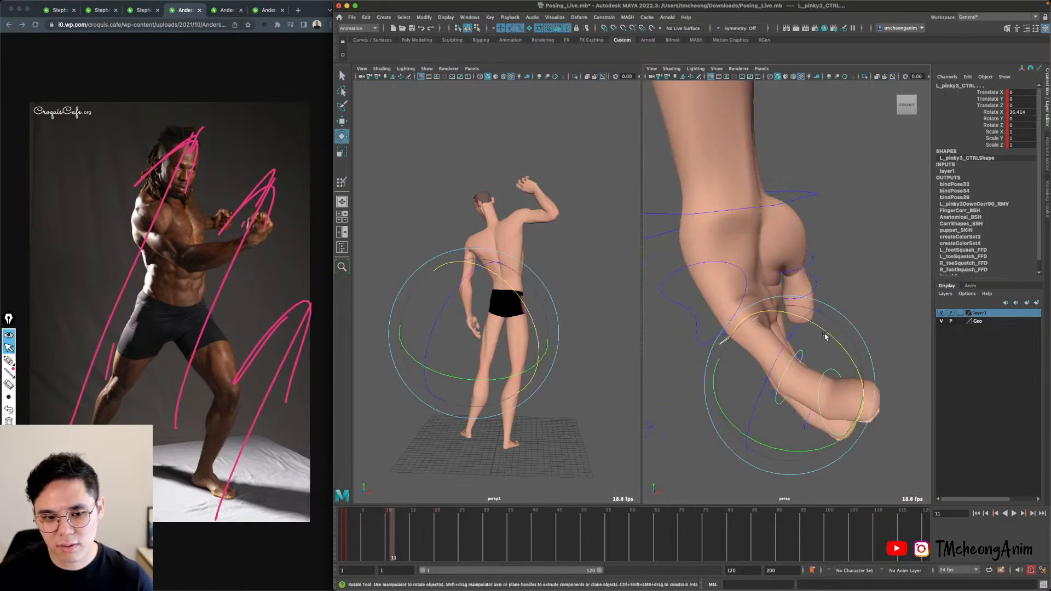
mouse_move(817, 317)
mouse_down()
mouse_move(810, 346)
mouse_move(832, 363)
mouse_move(736, 344)
mouse_up()
key(q)
Select the left ring finger joint controls in isolation and rotate them to about 30 in X.
click(796, 341)
key(ctrl+1)
drag(718, 310, 885, 468)
key(ctrl+1)
alt+drag(787, 402, 832, 323)
key(e)
key(q)
Clear the selection and examine the full frame 11 pose from behind and from the side.
alt+right_drag(832, 324, 805, 266)
alt+middle_drag(805, 266, 794, 295)
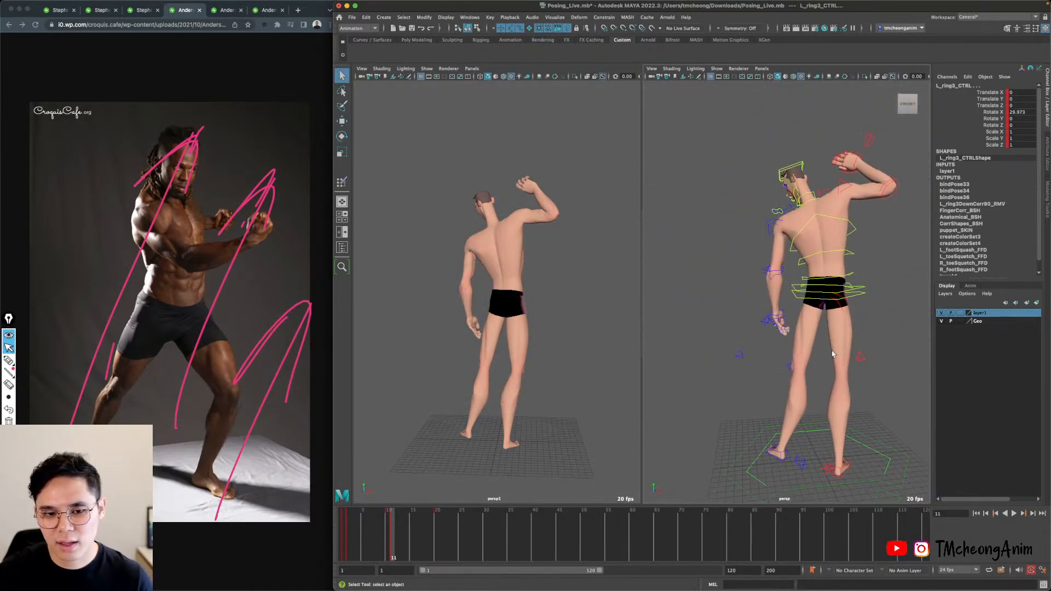
alt+drag(794, 296, 799, 310)
click(885, 316)
alt+middle_drag(884, 317, 844, 334)
alt+right_drag(845, 333, 875, 337)
alt+drag(875, 337, 858, 330)
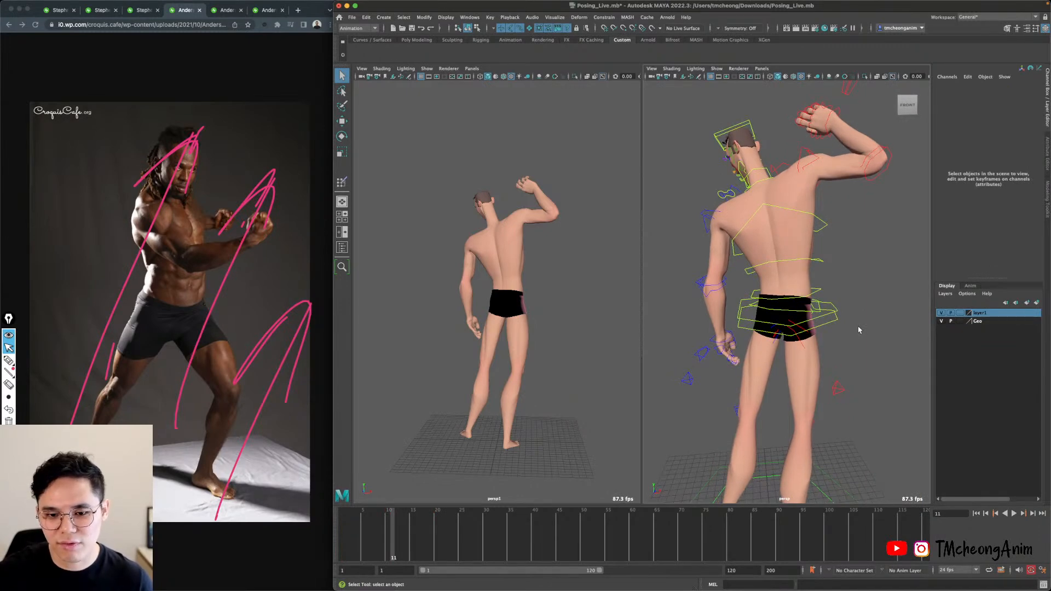
alt+drag(858, 326, 837, 317)
mouse_move(837, 317)
alt+right_down()
mouse_move(873, 312)
mouse_move(840, 311)
alt+right_up()
alt+drag(840, 311, 811, 308)
Move the body control along its depth axis to a Translate Z of about 6.1.
click(810, 291)
key(w)
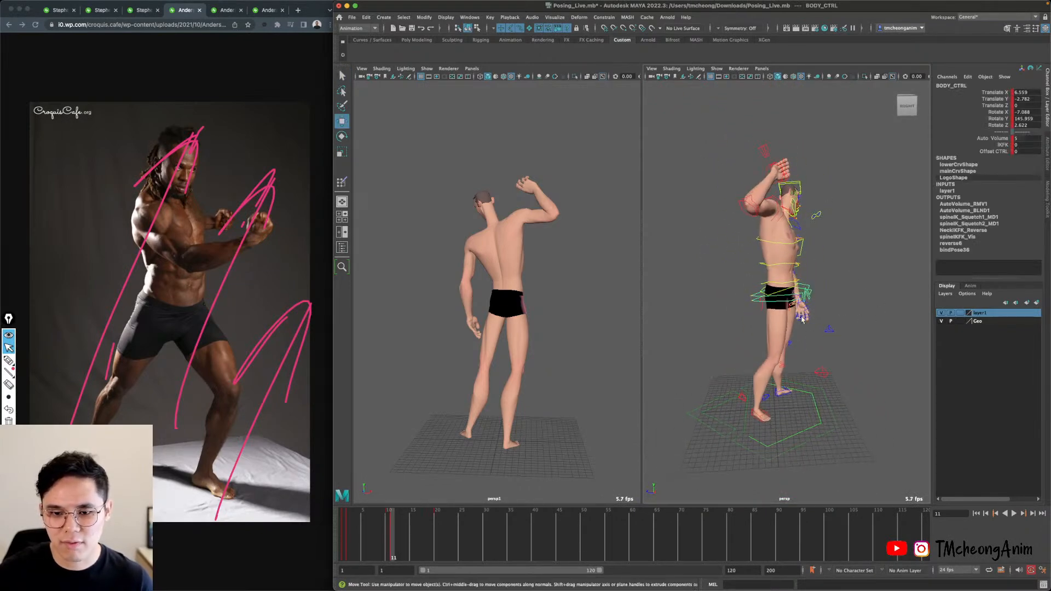
drag(699, 296, 829, 315)
alt+middle_drag(829, 314, 851, 279)
alt+right_drag(851, 279, 823, 352)
mouse_move(823, 352)
alt+mouse_down()
mouse_move(845, 337)
mouse_move(804, 345)
mouse_move(722, 330)
mouse_move(840, 353)
alt+mouse_up()
key(q)
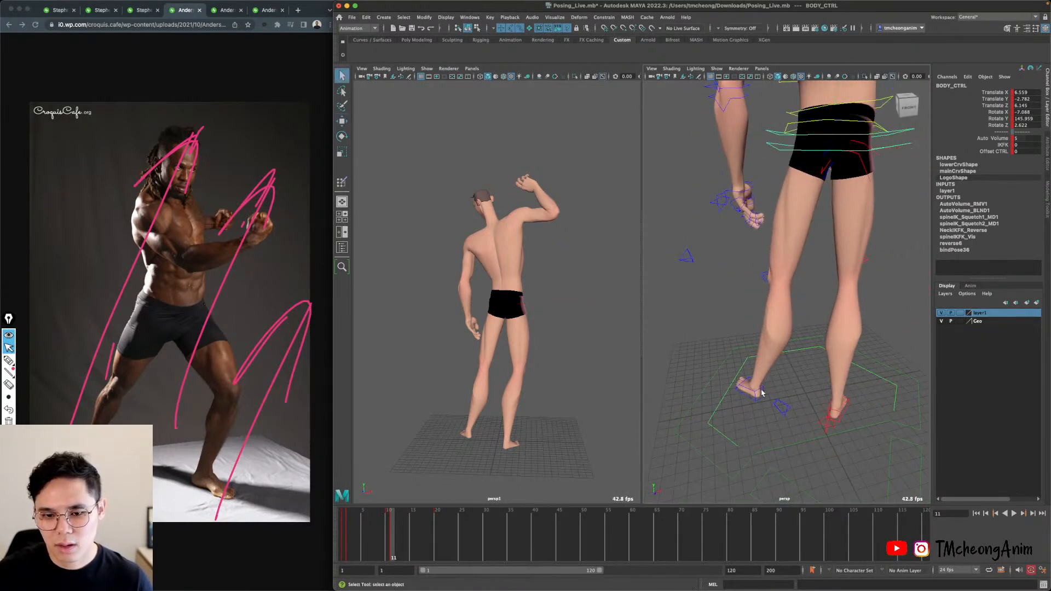
Set the left foot IK control's Ball Roll to 5.
click(758, 396)
alt+drag(788, 408, 728, 320)
key(w)
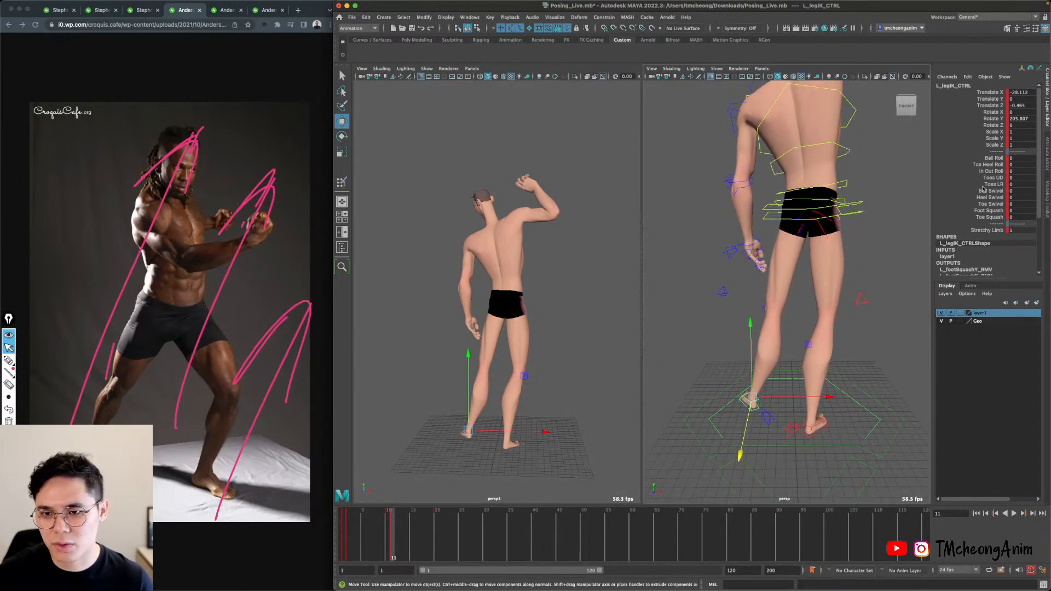
click(994, 157)
alt+drag(722, 391, 736, 385)
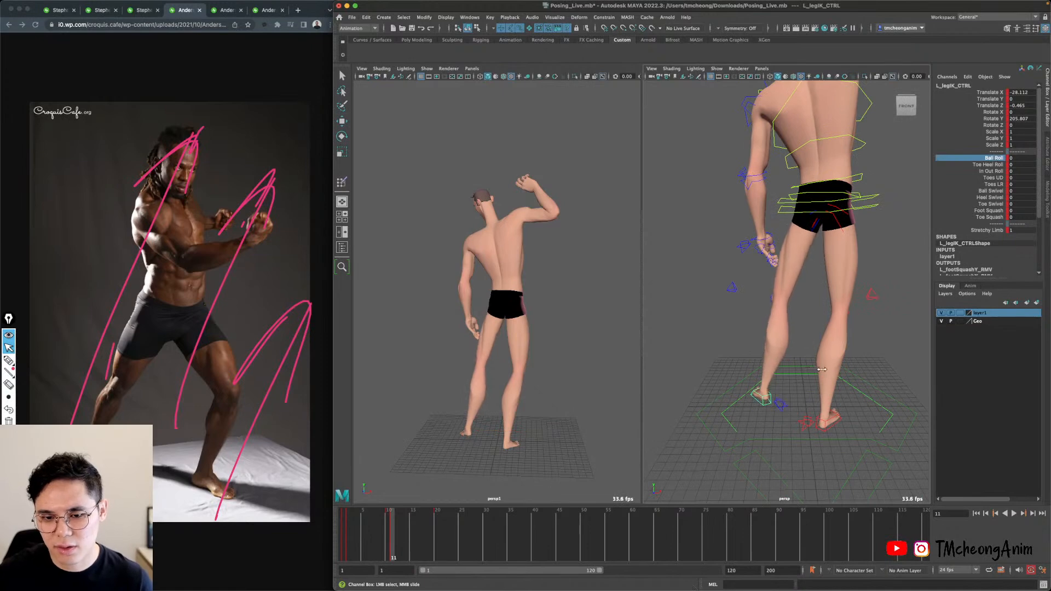
middle_drag(788, 376, 803, 376)
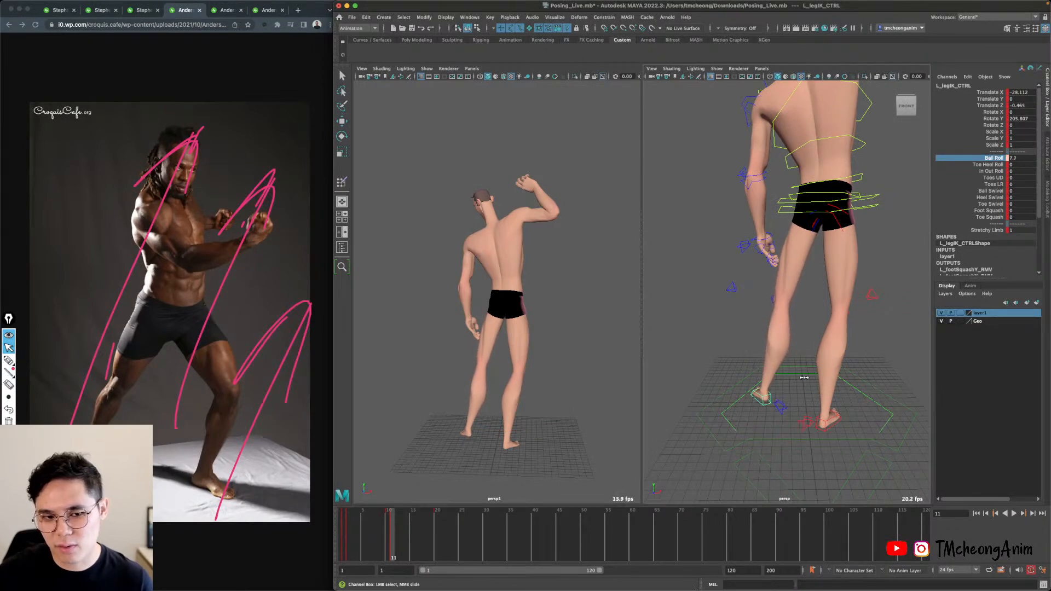
Compare the adjusted frame 11 pose with the original at frame 10 and the front-view pose at frame 2.
alt+drag(781, 383, 854, 392)
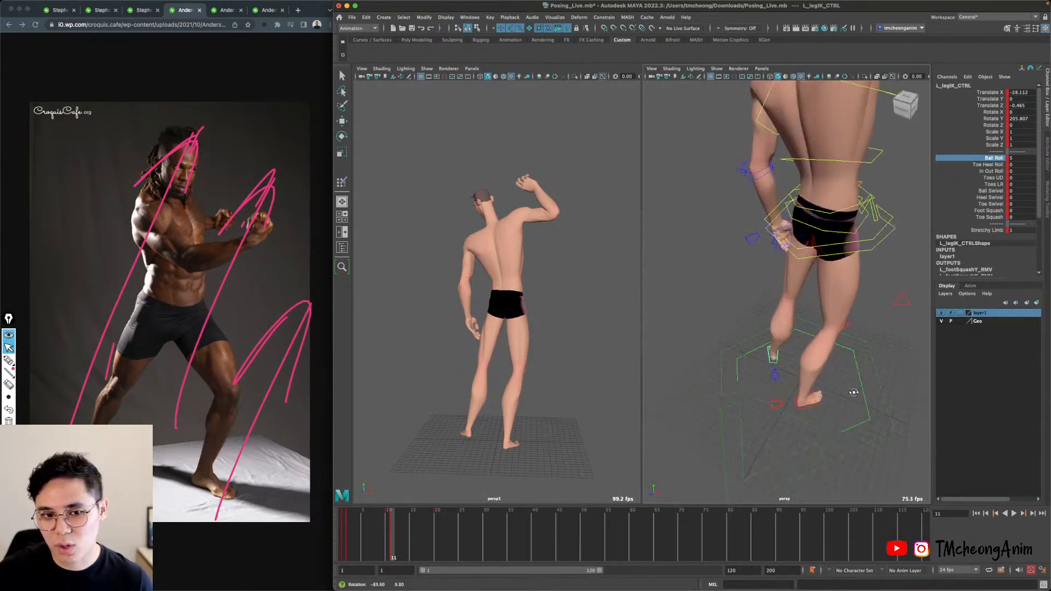
alt+middle_drag(843, 345, 822, 392)
alt+right_drag(822, 392, 809, 347)
mouse_move(810, 347)
alt+mouse_down()
mouse_move(812, 364)
mouse_move(807, 332)
alt+mouse_up()
key(comma)
key(period)
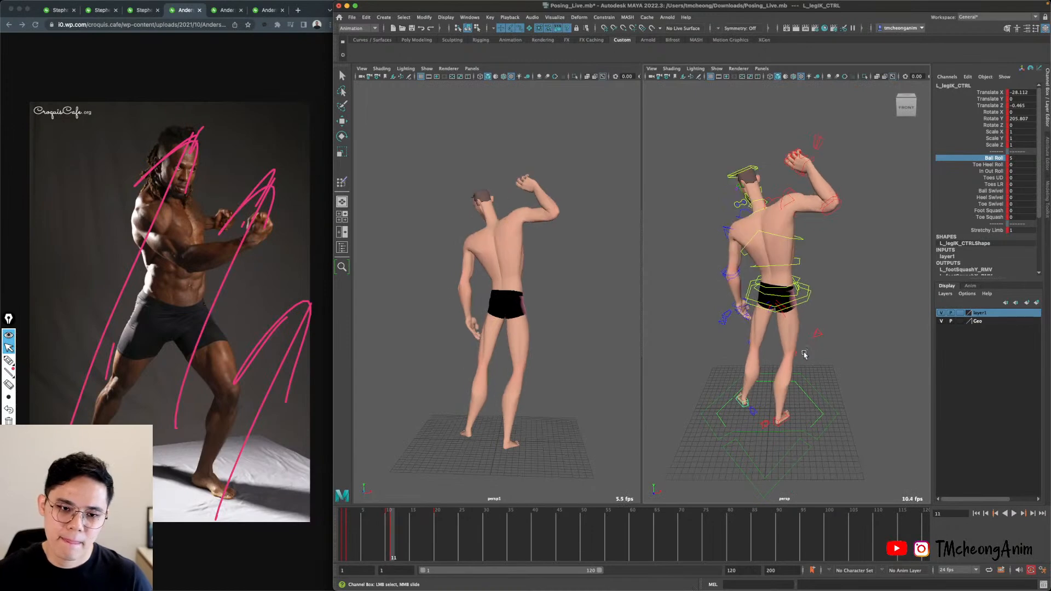
key(comma)
key(period)
key(comma)
key(comma)
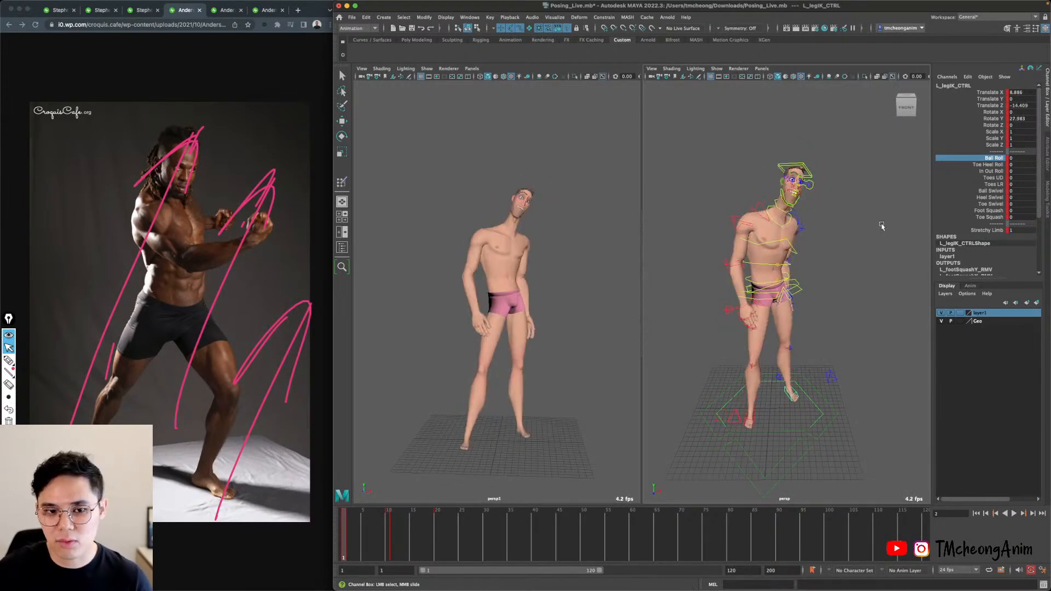
key(period)
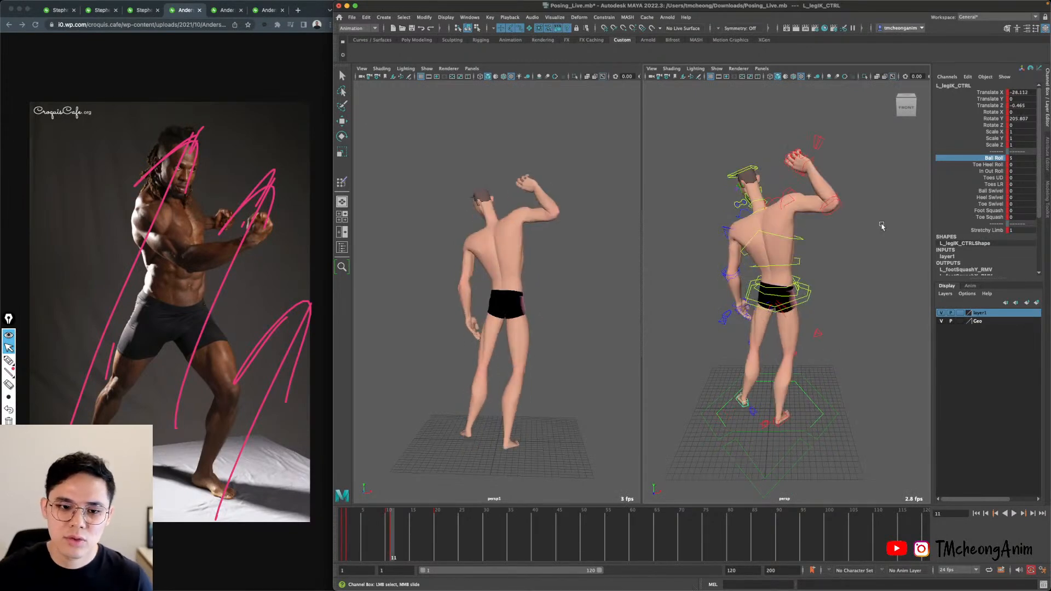
key(comma)
key(period)
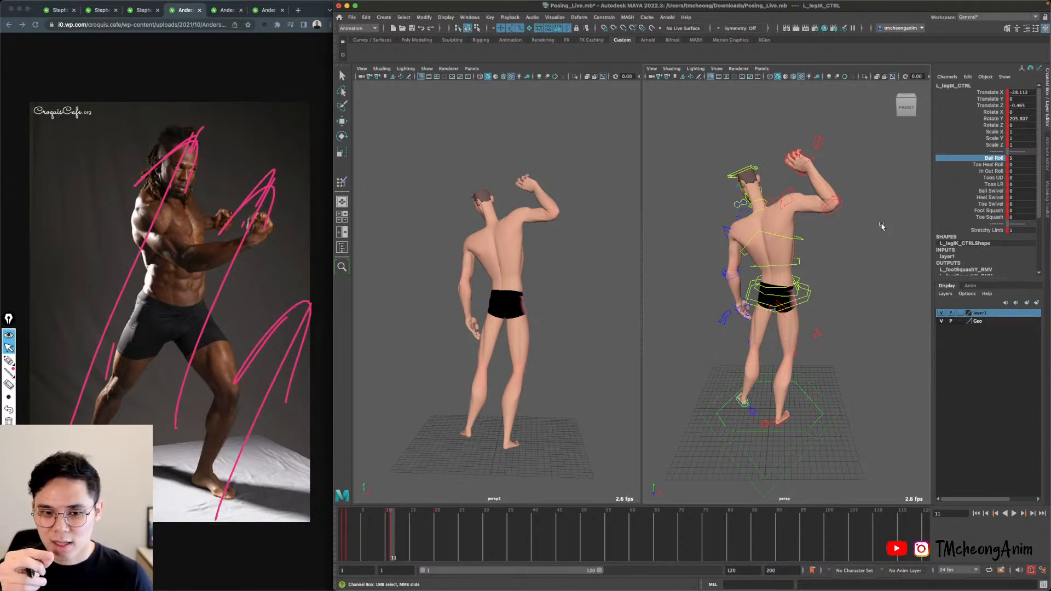
key(comma)
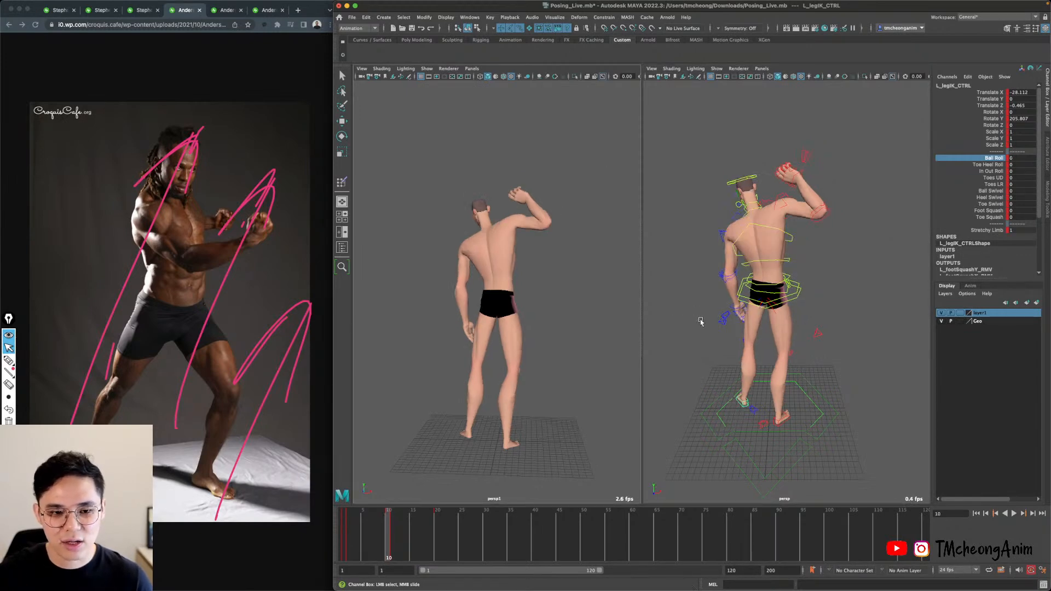
key(period)
key(comma)
key(period)
key(comma)
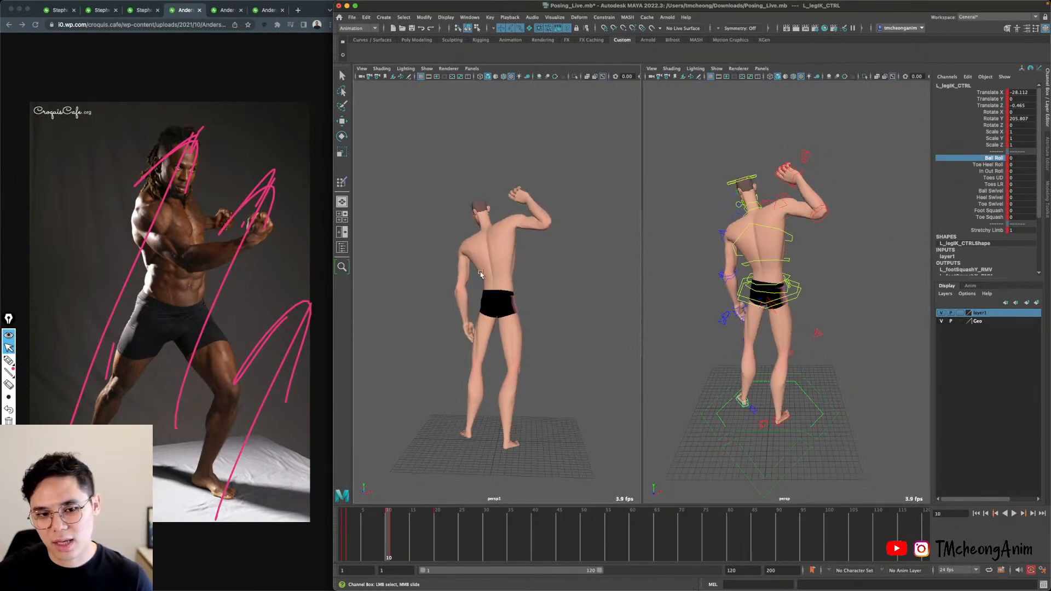
key(period)
key(comma)
key(period)
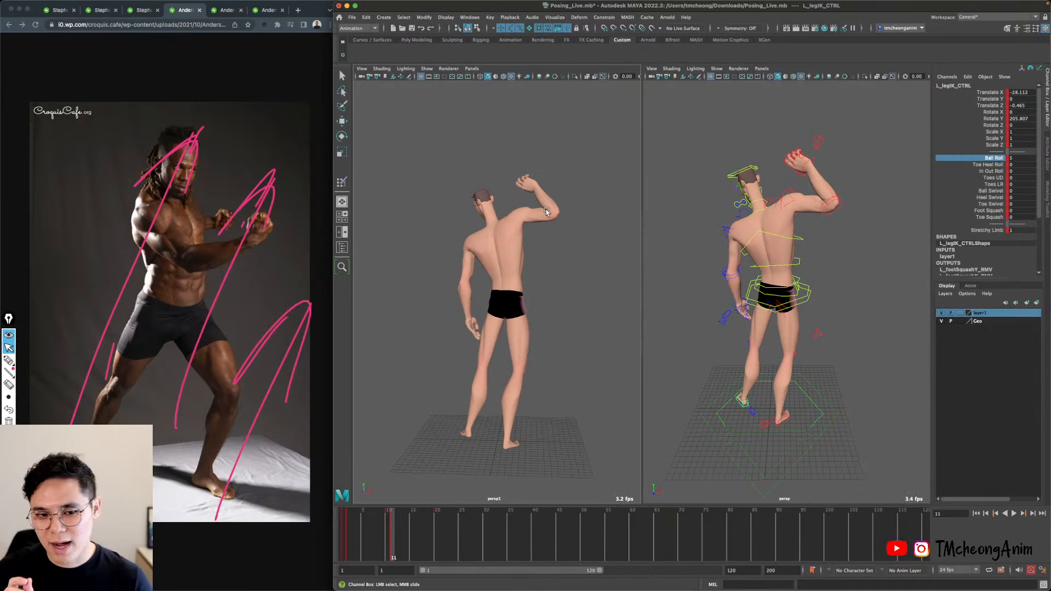
key(comma)
key(period)
key(comma)
key(period)
key(comma)
Go to the lunging fighter pose at frame 20 and examine it against the reference photo.
key(alt+shift+v)
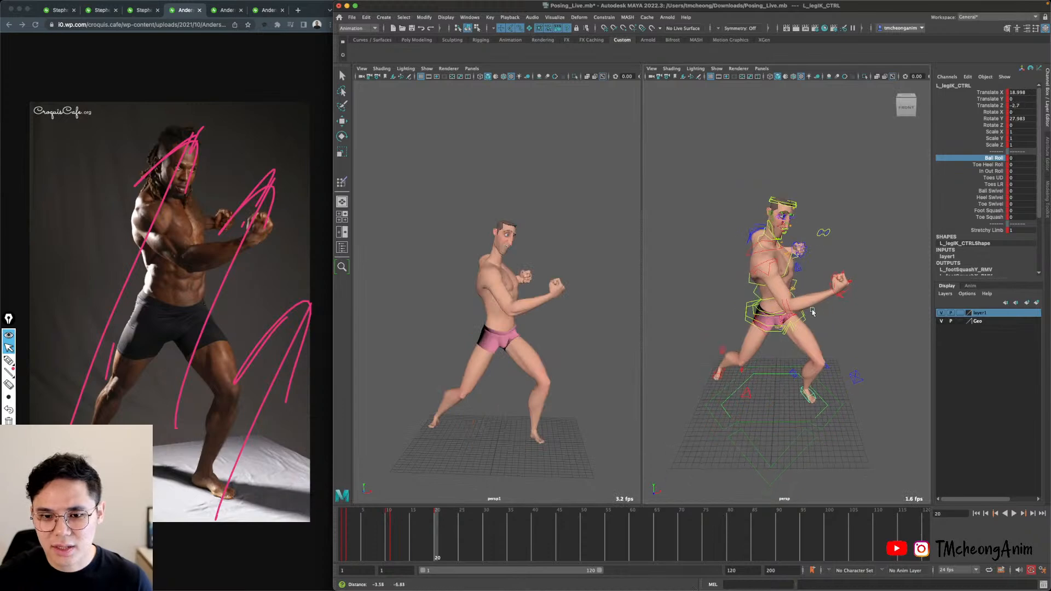
alt+right_drag(812, 312, 840, 307)
alt+middle_drag(840, 307, 862, 321)
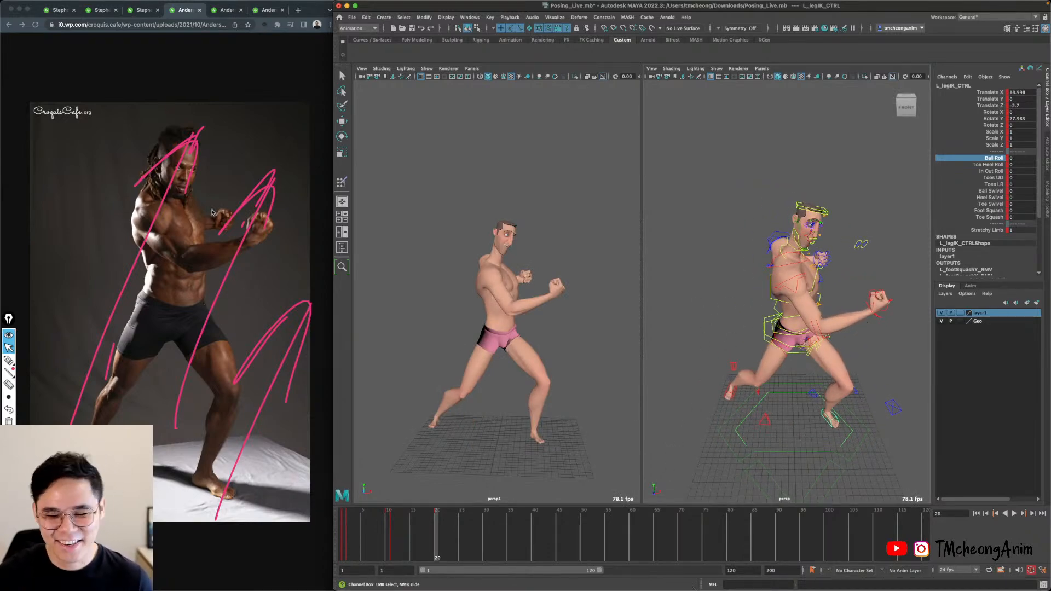
alt+middle_drag(763, 295, 756, 281)
alt+right_drag(762, 352, 794, 315)
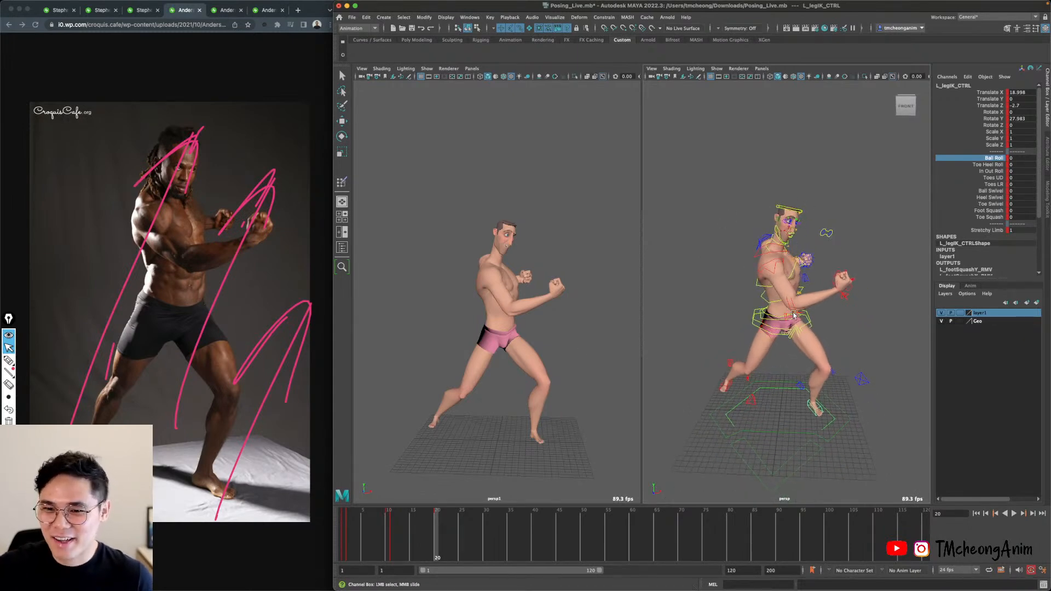
alt+drag(797, 353, 812, 349)
alt+middle_drag(812, 349, 826, 343)
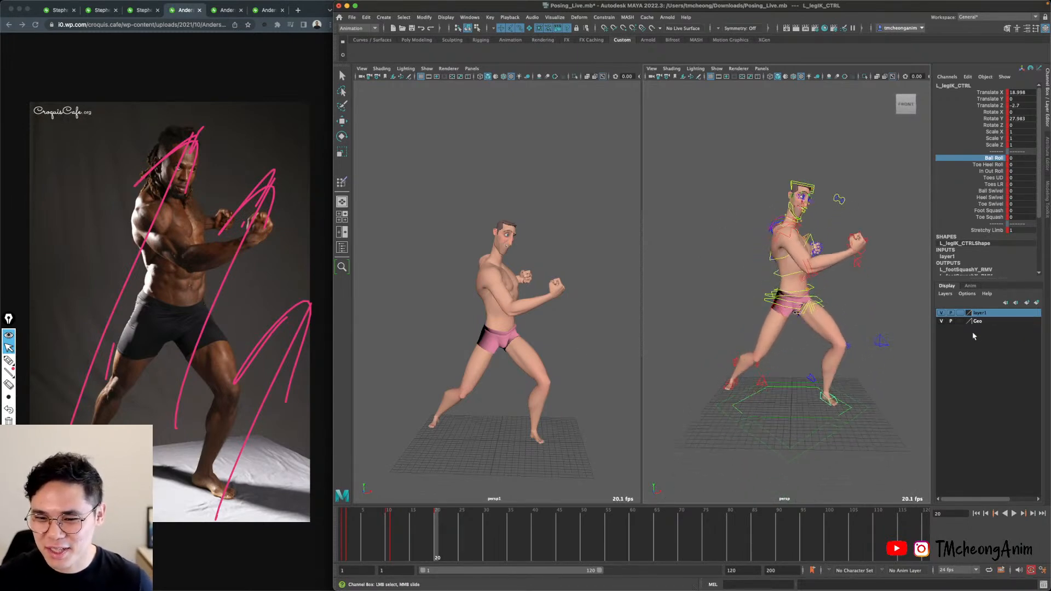
Select all objects in layer1 and duplicate their keyed pose from frame 20 onto frame 21.
right_click(1010, 317)
click(1008, 338)
alt+right_drag(792, 320, 848, 322)
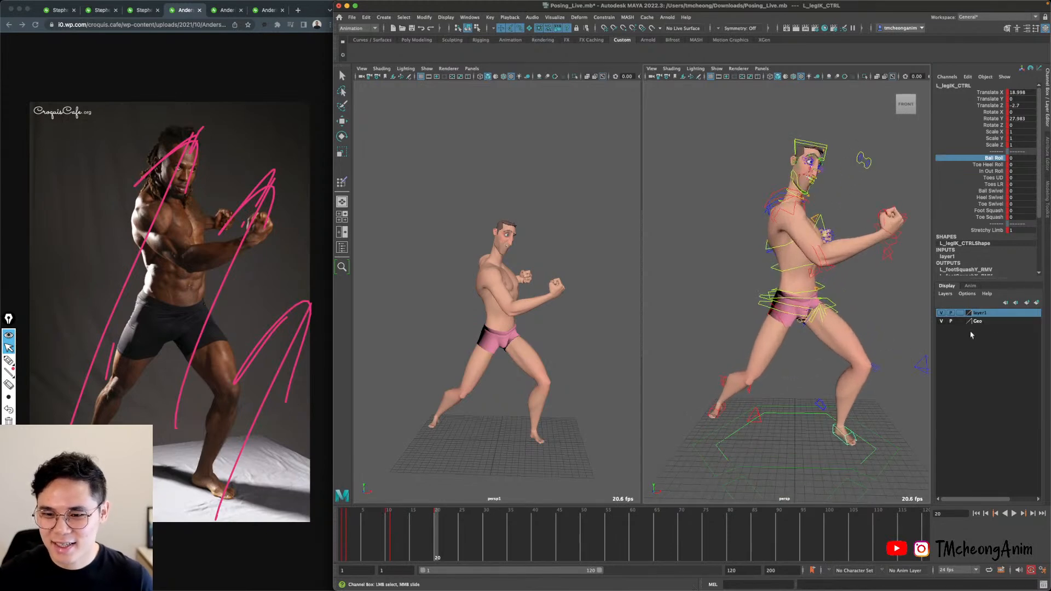
right_click(995, 316)
click(1009, 353)
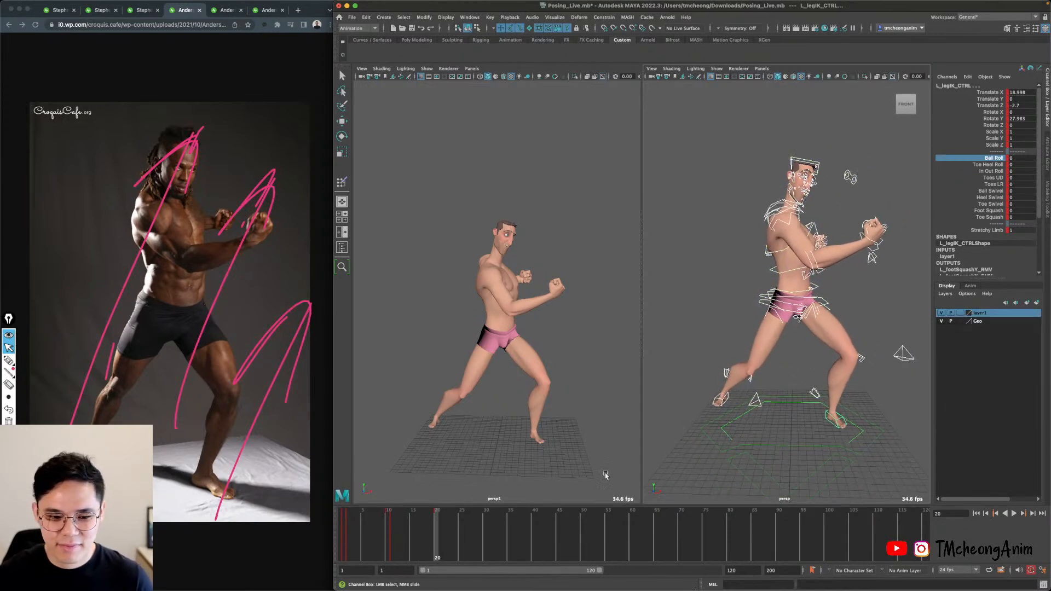
key(alt+period)
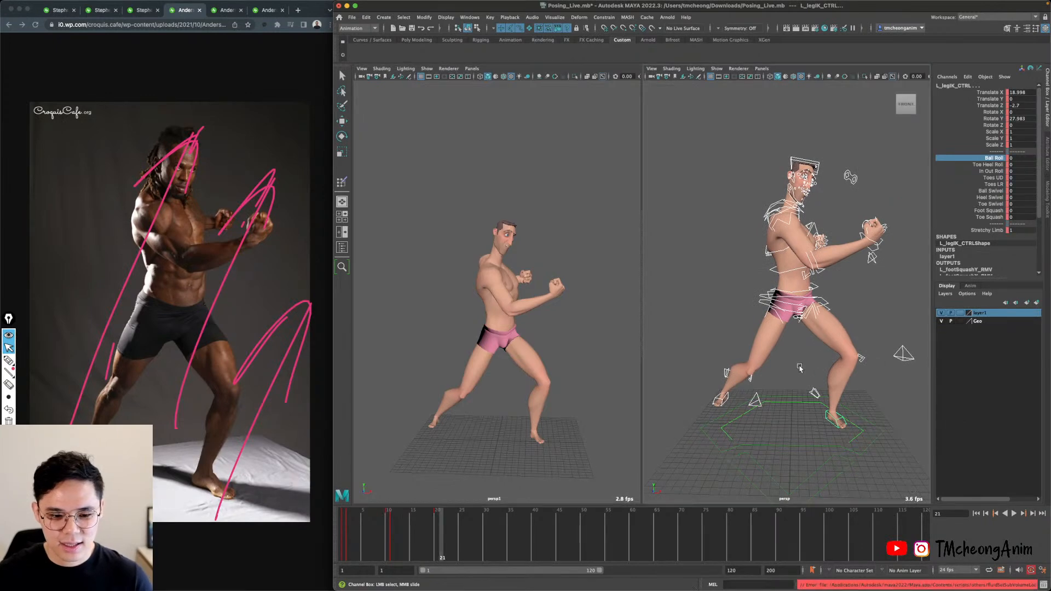
key(s)
key(comma)
key(period)
key(comma)
key(period)
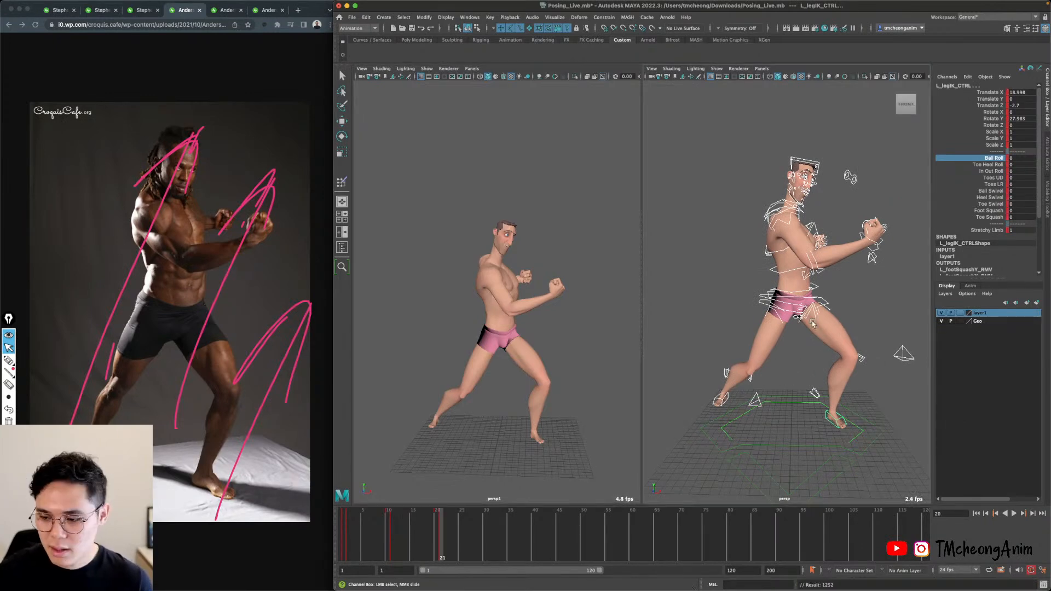
key(period)
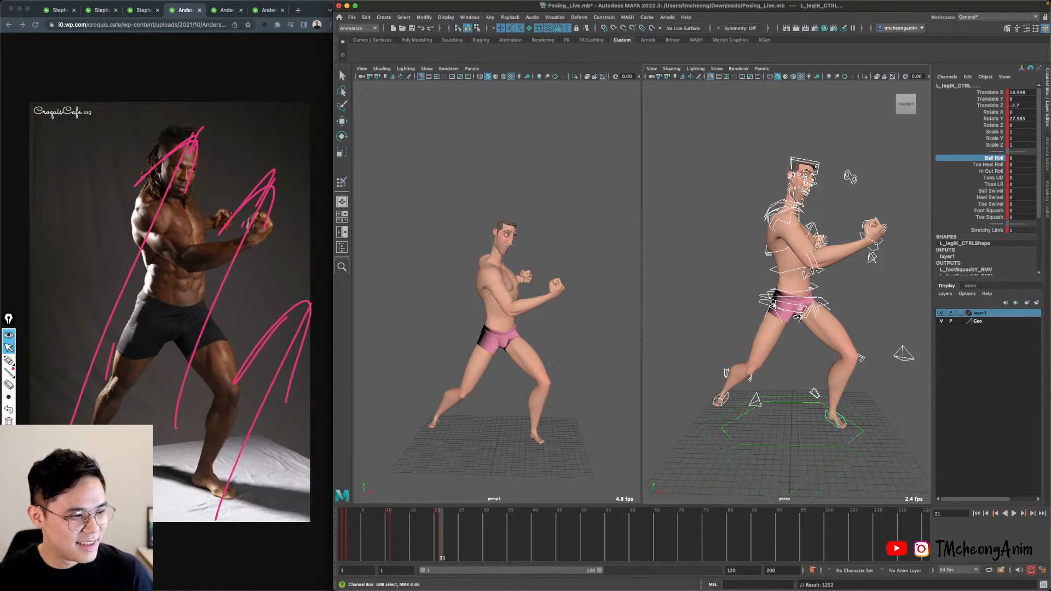
key(w)
click(742, 318)
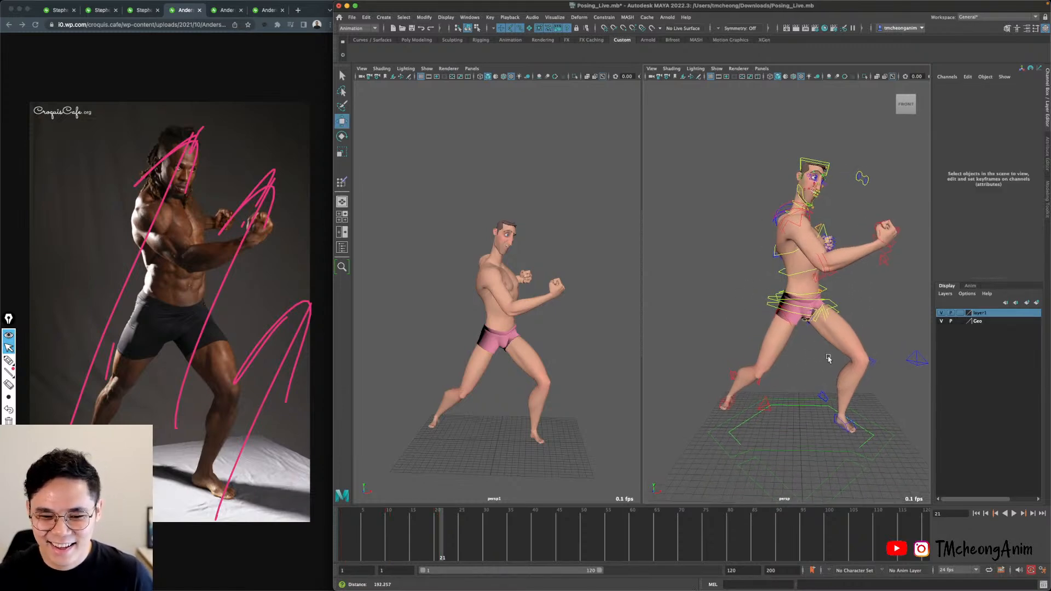
right_click(1004, 314)
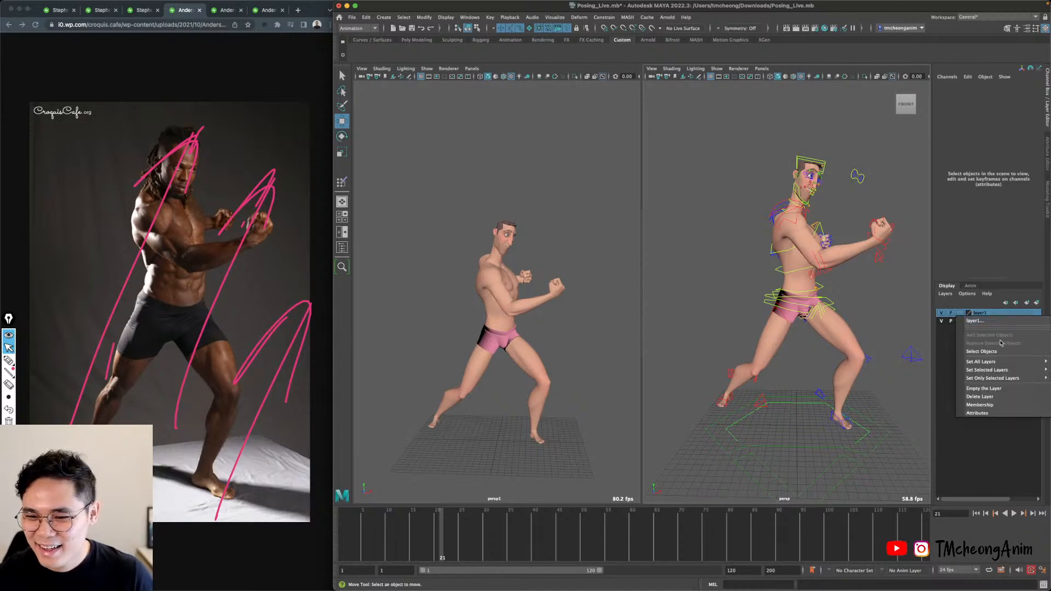
click(1000, 350)
alt+middle_drag(806, 384, 797, 385)
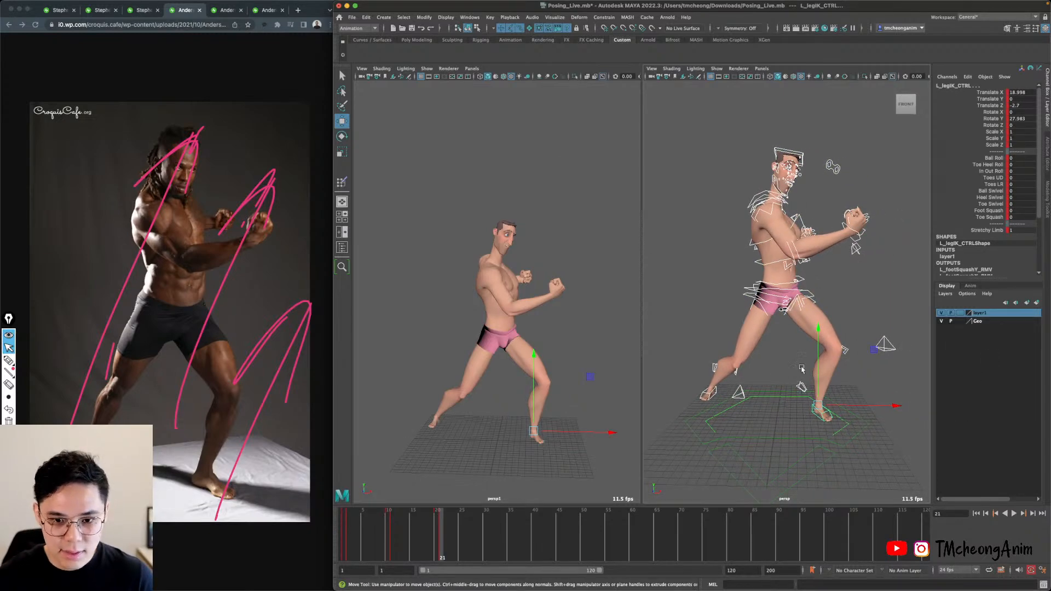
alt+middle_drag(802, 369, 780, 365)
click(849, 293)
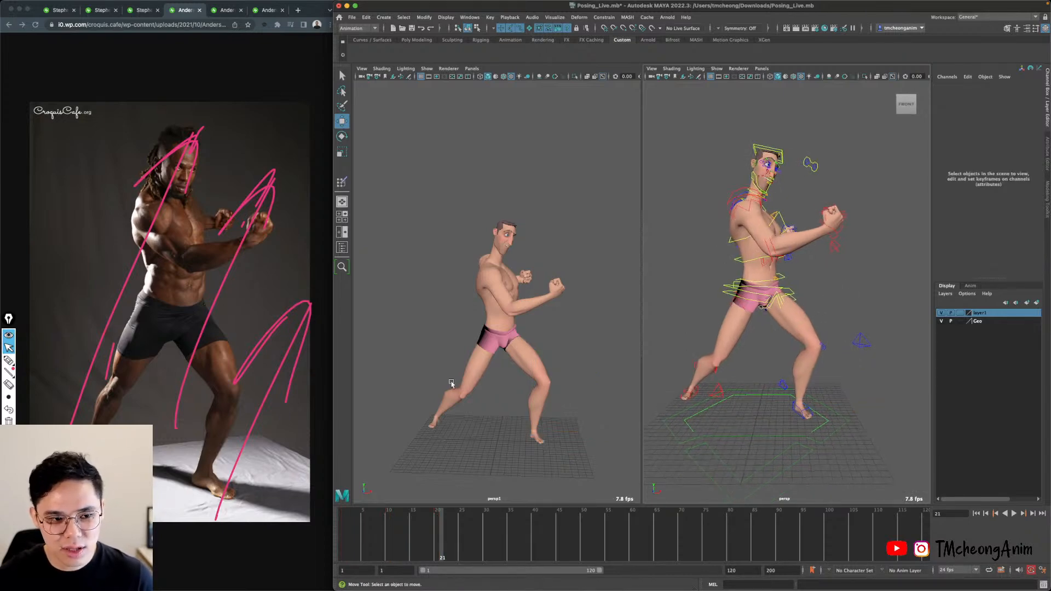
Move and rotate BODY_CTRL at frame 21 to push the lunge, placing it at about 3.75, -26.74, 1.14, and key its translation.
alt+middle_drag(789, 299, 805, 283)
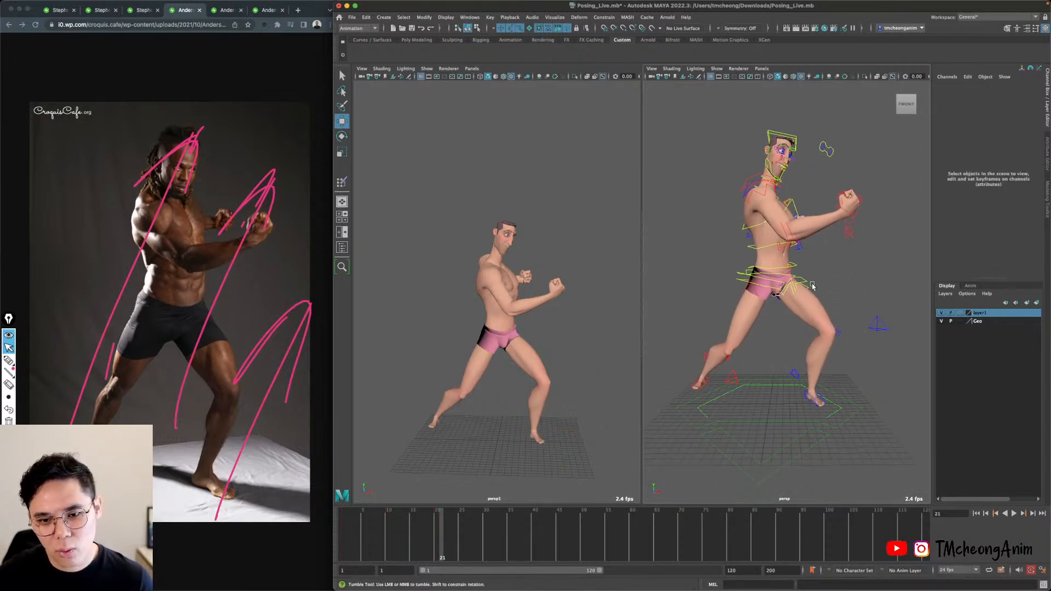
click(805, 283)
alt+drag(814, 293, 797, 328)
key(e)
key(w)
drag(777, 286, 786, 286)
key(shift+w)
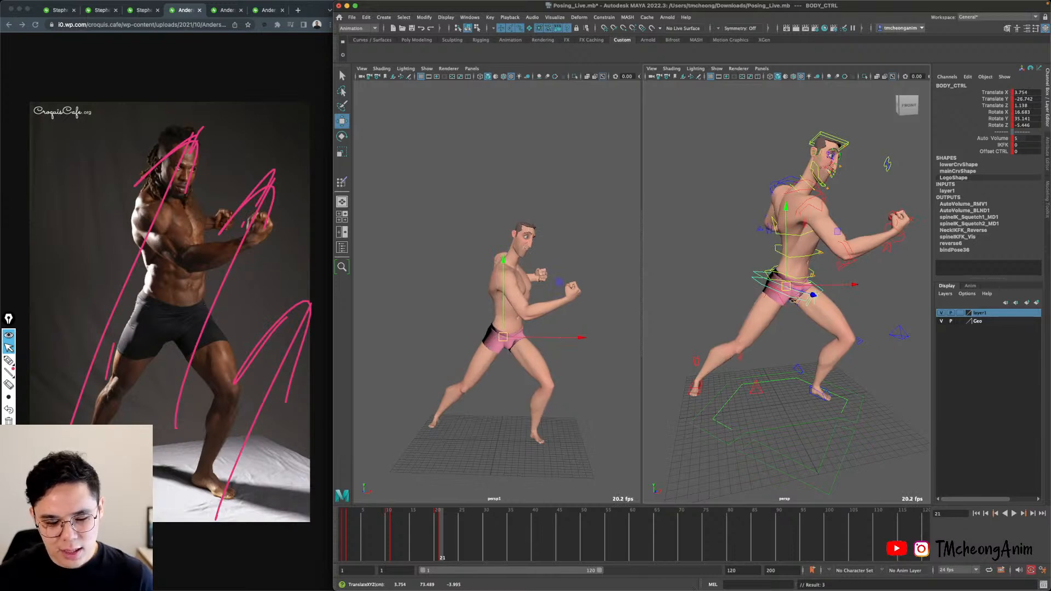
Clear the old annotations, sketch direction lines along both legs and the front foot in the reference photo, and erase them.
click(9, 419)
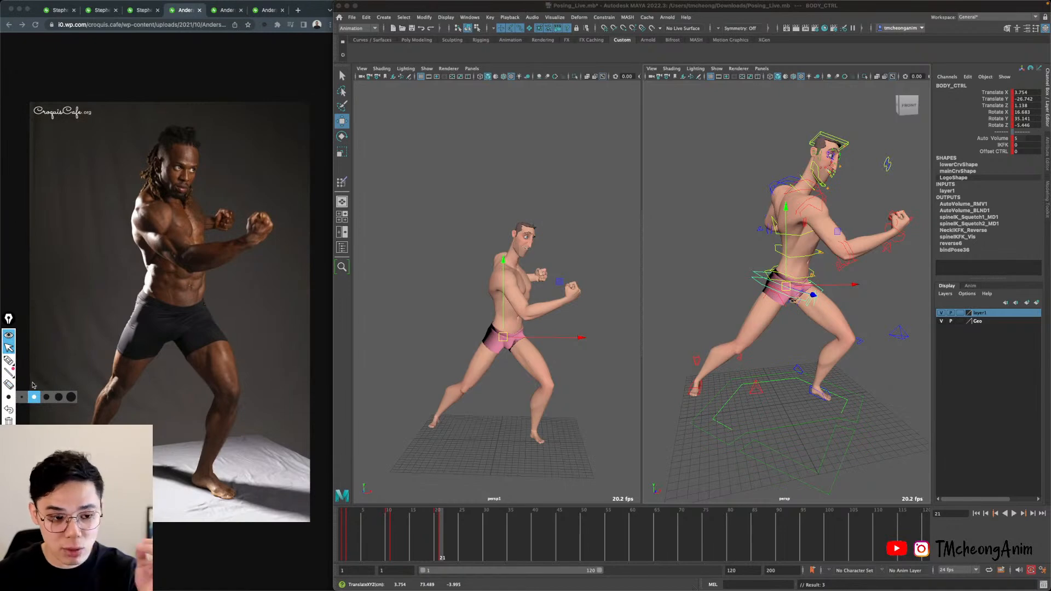
click(8, 360)
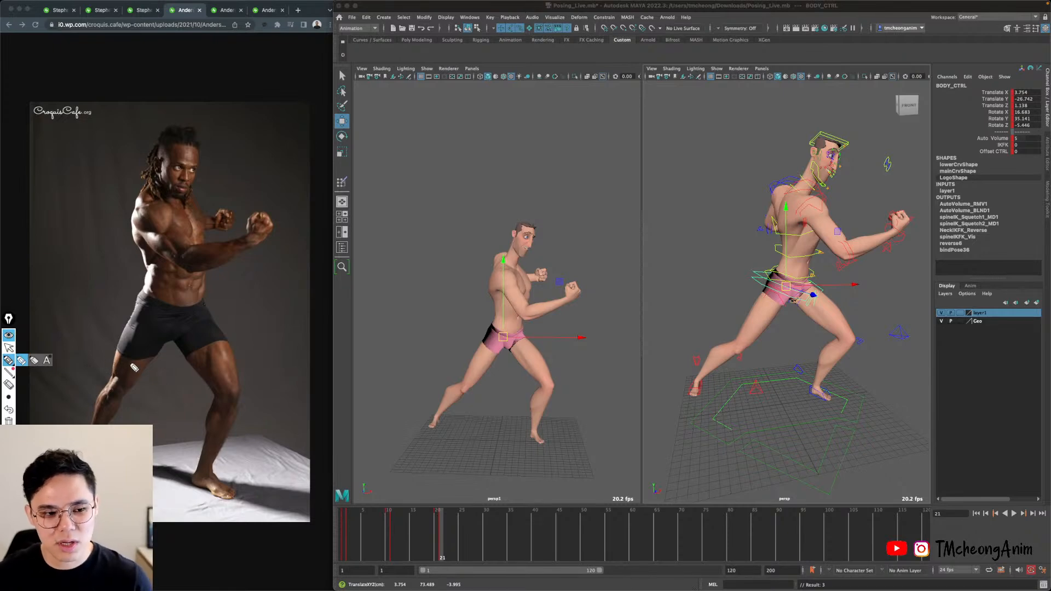
drag(250, 355, 212, 475)
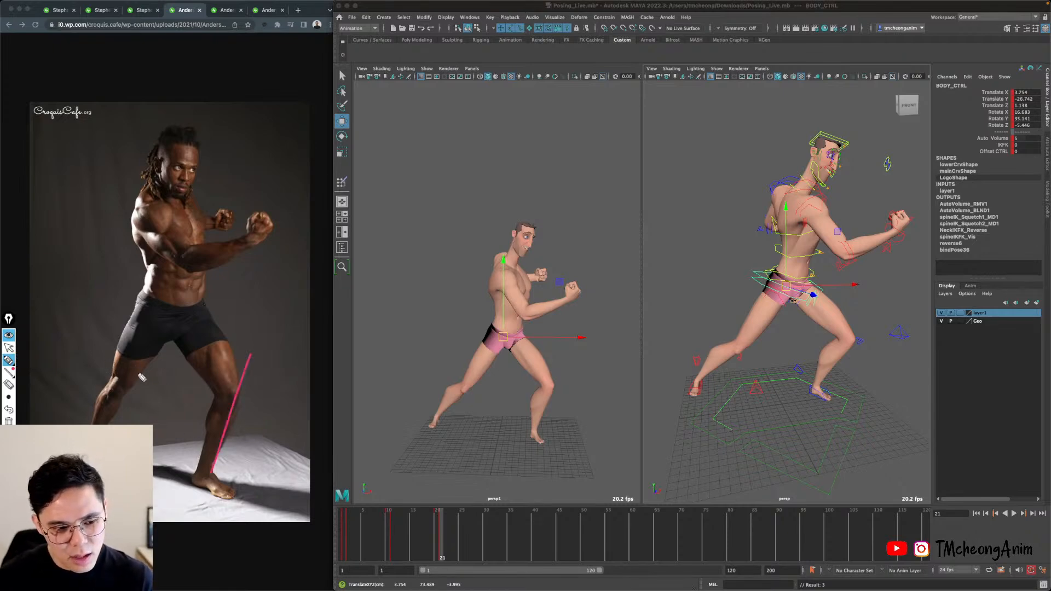
drag(151, 323, 107, 420)
drag(207, 452, 228, 466)
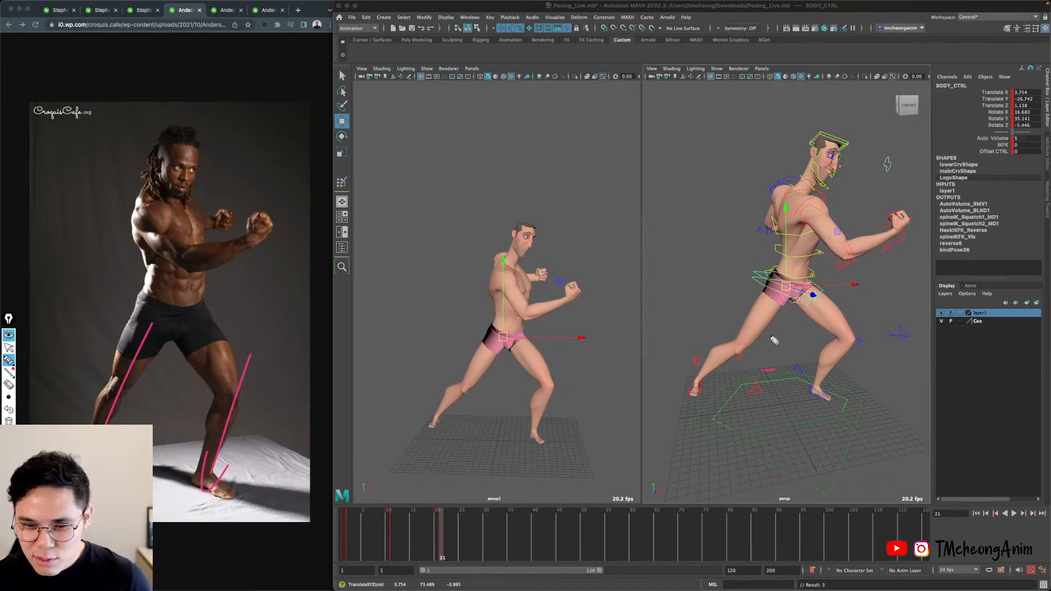
click(9, 348)
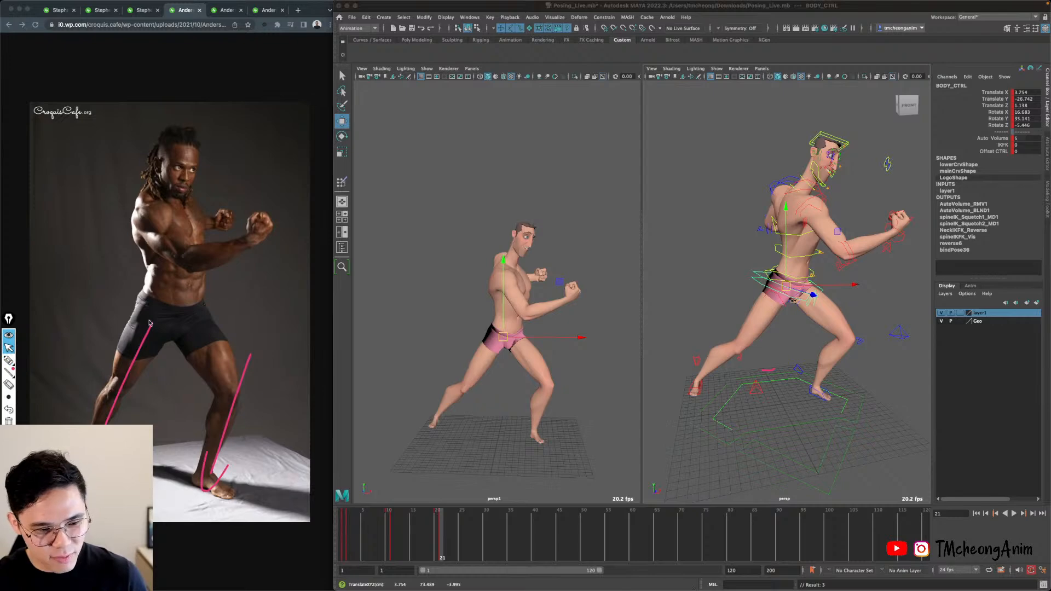
key(Escape)
Nudge the body control slightly to refine the hip position over the front leg.
mouse_move(733, 351)
alt+mouse_down()
mouse_move(758, 353)
mouse_move(781, 312)
alt+mouse_up()
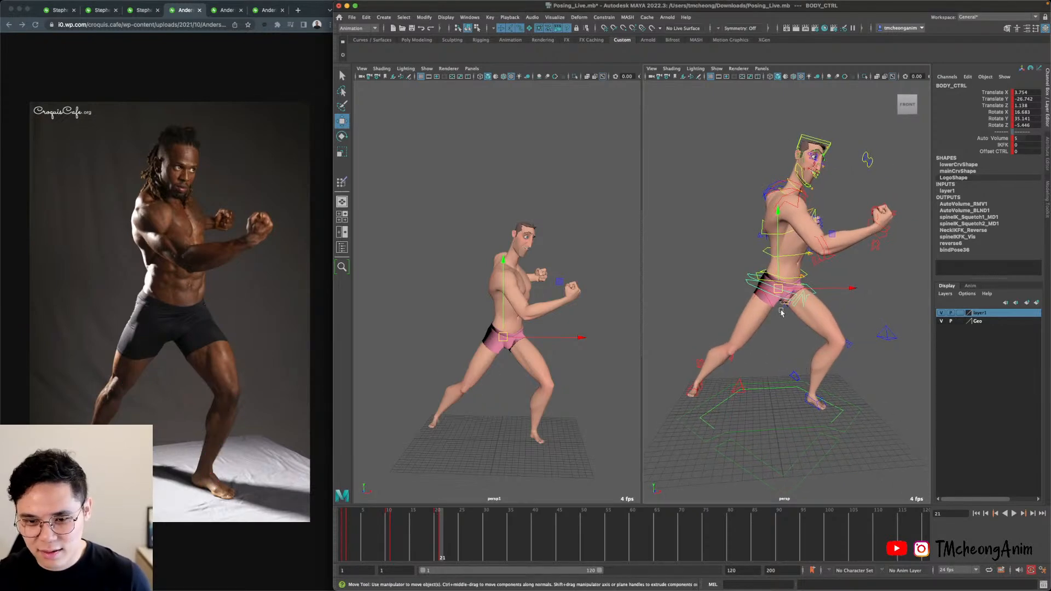
drag(831, 234, 837, 238)
alt+drag(837, 237, 792, 345)
Select the spine FK controls together and rotate them to adjust the upper body's twist and lean.
scroll(821, 274, up, 3)
key(q)
shift+click(800, 299)
alt+drag(797, 304, 803, 329)
shift+click(801, 276)
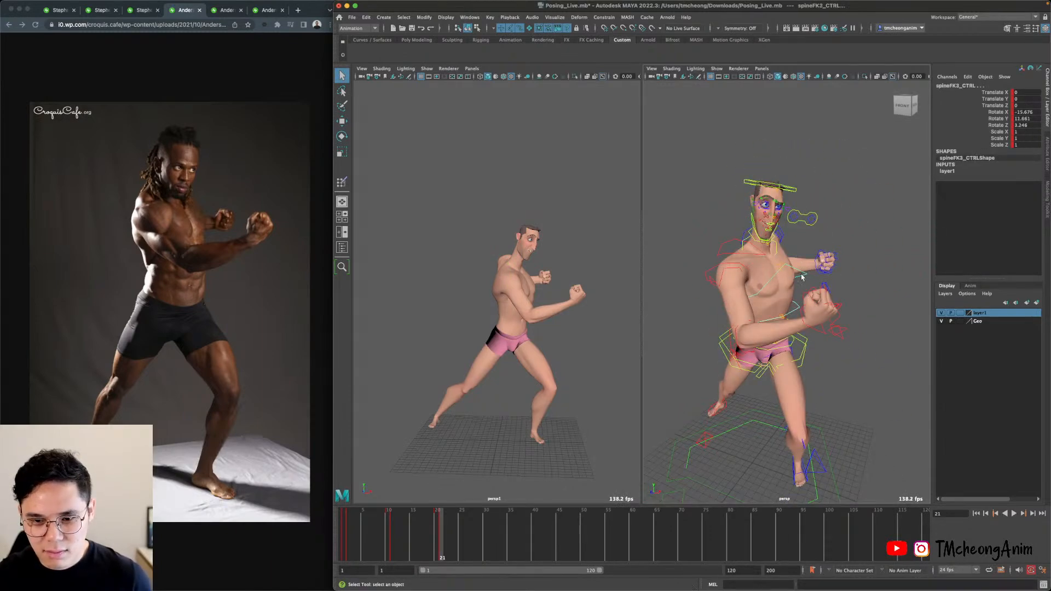
key(e)
drag(801, 274, 804, 198)
key(q)
click(794, 230)
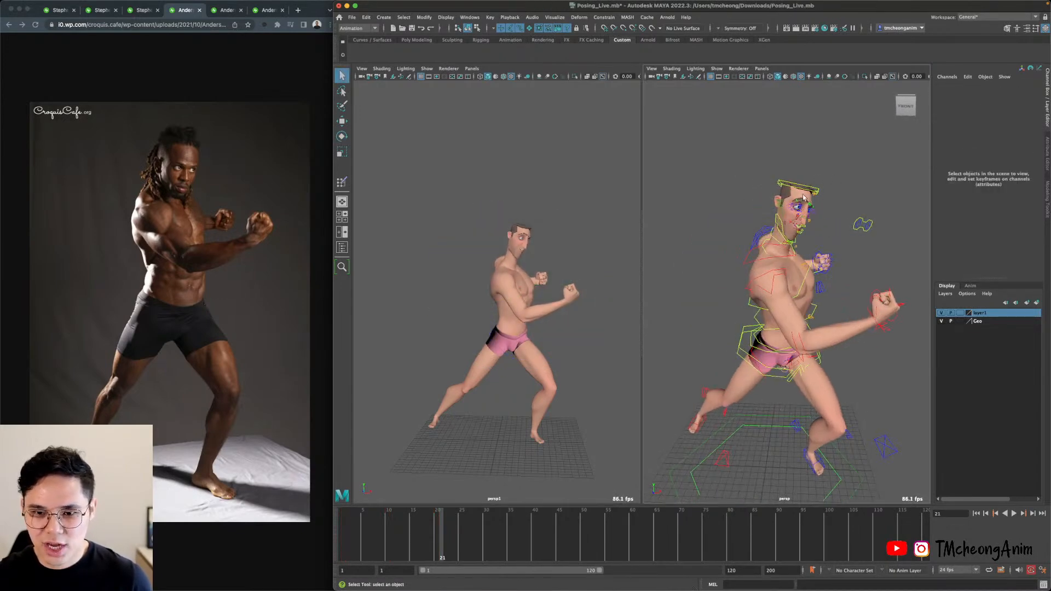
Rotate the head to realign it with the adjusted torso.
click(803, 198)
key(e)
drag(512, 205, 554, 217)
drag(547, 270, 552, 238)
key(q)
alt+drag(767, 243, 836, 225)
click(788, 245)
key(e)
alt+drag(834, 227, 797, 249)
key(q)
click(842, 172)
Fine-tune the head control's turn and tilt toward the front fist and deselect it.
alt+drag(841, 171, 793, 185)
key(e)
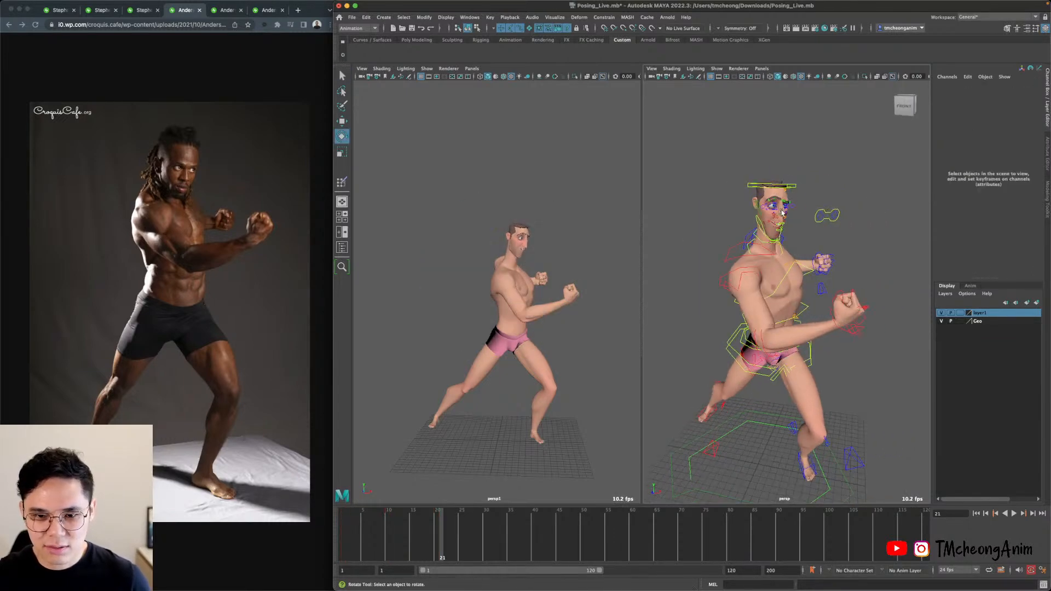
click(786, 187)
drag(777, 261, 760, 261)
drag(769, 183, 770, 189)
drag(770, 189, 774, 203)
key(q)
key(f)
click(776, 209)
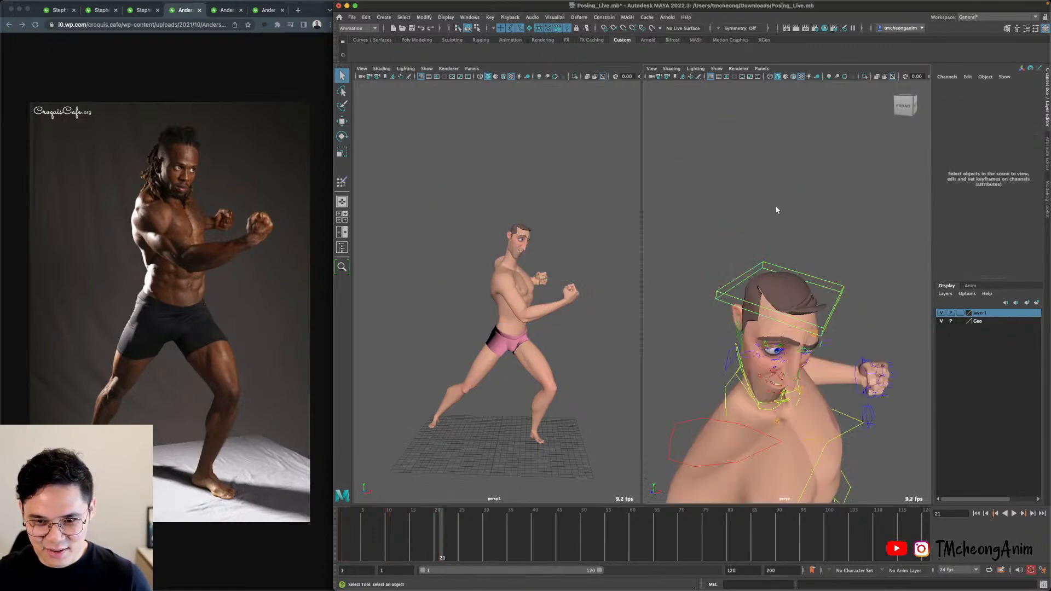
Reset the translation and rotation of the inner, middle and outer controls of both eyebrows to 0.
alt+middle_drag(824, 298, 825, 278)
alt+right_drag(825, 278, 864, 296)
alt+drag(865, 306, 816, 328)
click(815, 347)
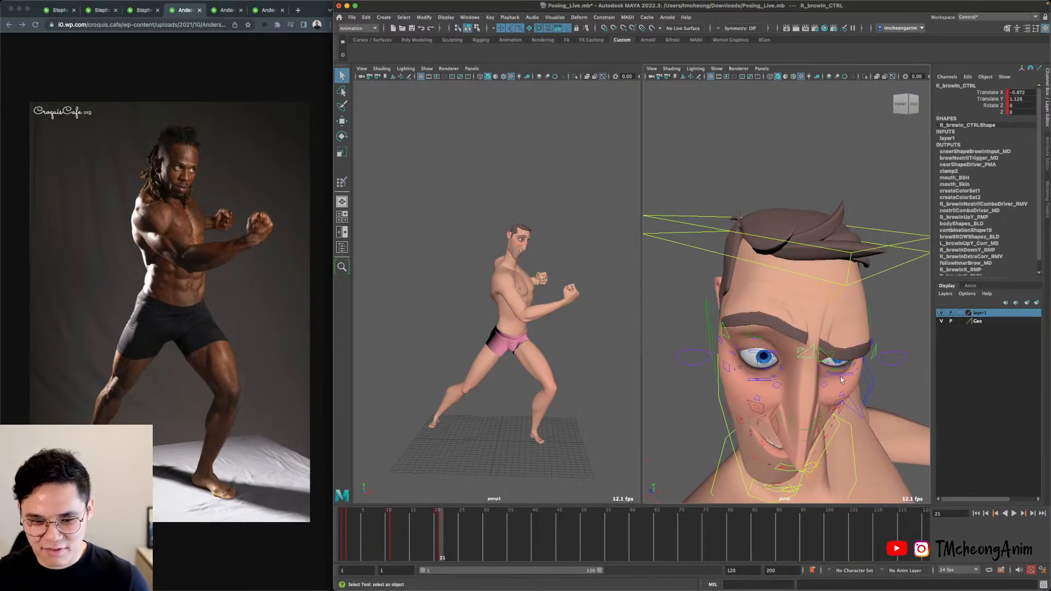
key(f)
alt+right_drag(810, 328, 691, 268)
alt+drag(728, 277, 684, 265)
shift+click(698, 277)
shift+click(730, 258)
shift+click(824, 298)
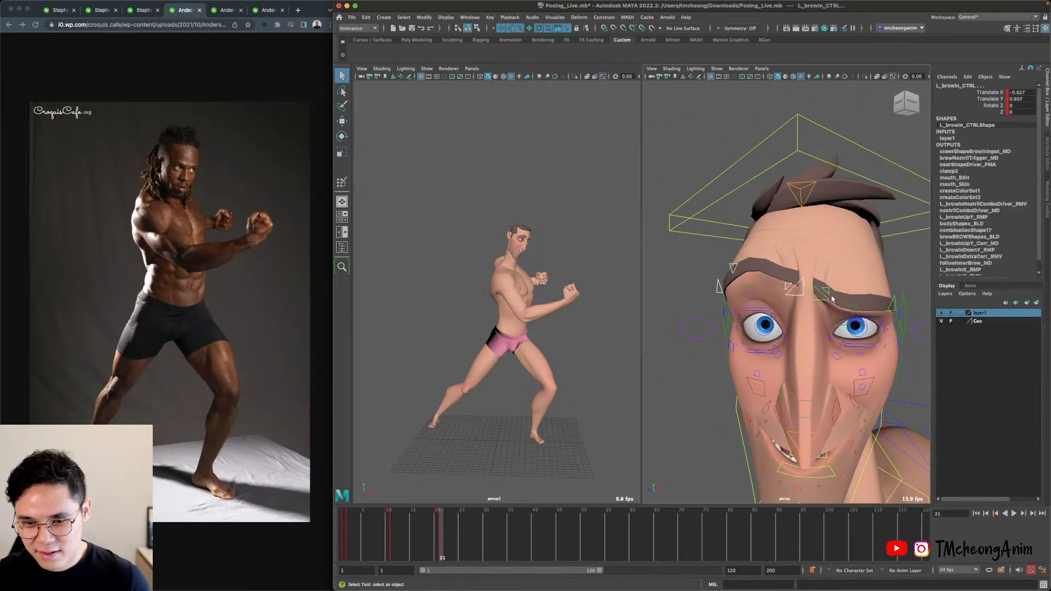
shift+click(852, 310)
alt+drag(891, 310, 882, 307)
shift+click(883, 307)
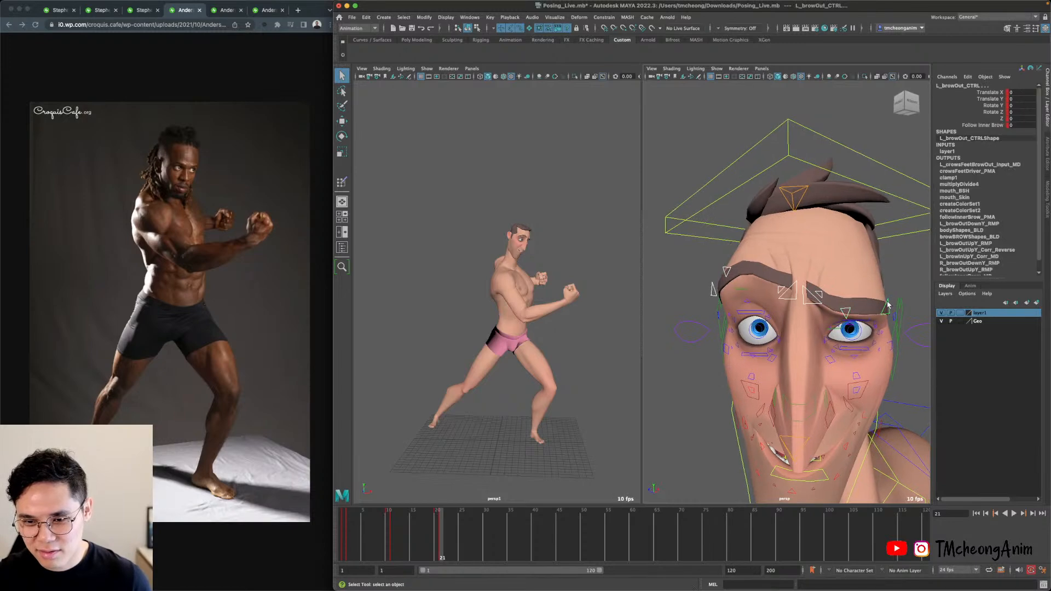
alt+right_drag(881, 307, 785, 287)
drag(1016, 92, 1018, 118)
text(0)
key(Return)
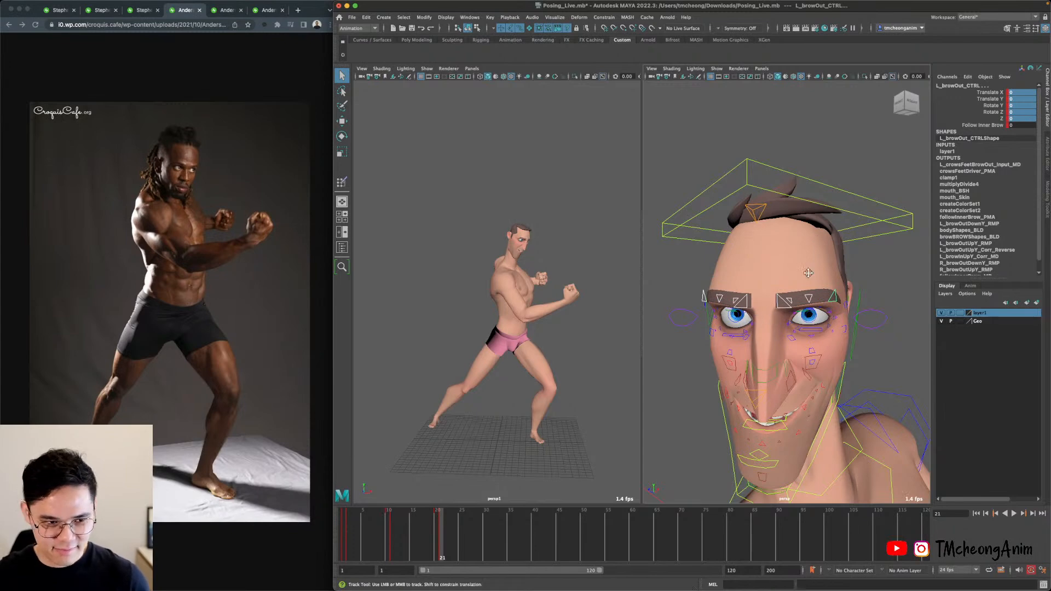
Move the inner eyebrow controls into a frown and raise R_browOut_CTRL to Translate Y 1.2.
alt+drag(771, 320, 812, 295)
click(793, 303)
key(w)
drag(795, 235, 796, 222)
key(w)
mouse_move(777, 277)
mouse_down()
mouse_move(745, 265)
mouse_move(782, 279)
mouse_up()
click(767, 294)
drag(796, 222, 802, 202)
alt+drag(807, 219, 794, 224)
alt+drag(845, 287, 718, 255)
key(w)
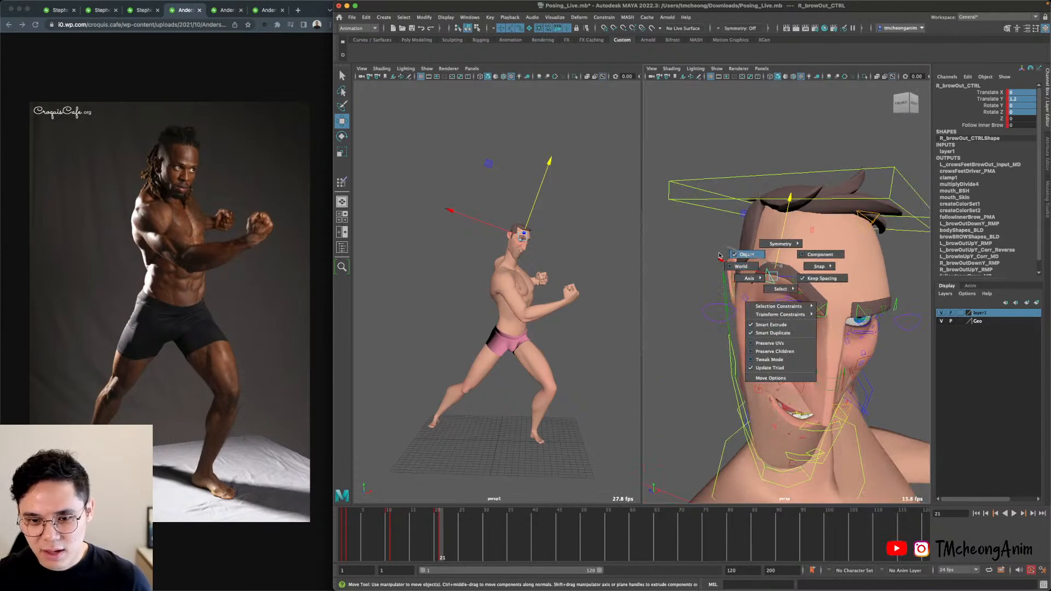
key(q)
mouse_move(783, 265)
mouse_down()
mouse_move(799, 292)
mouse_move(790, 283)
mouse_up()
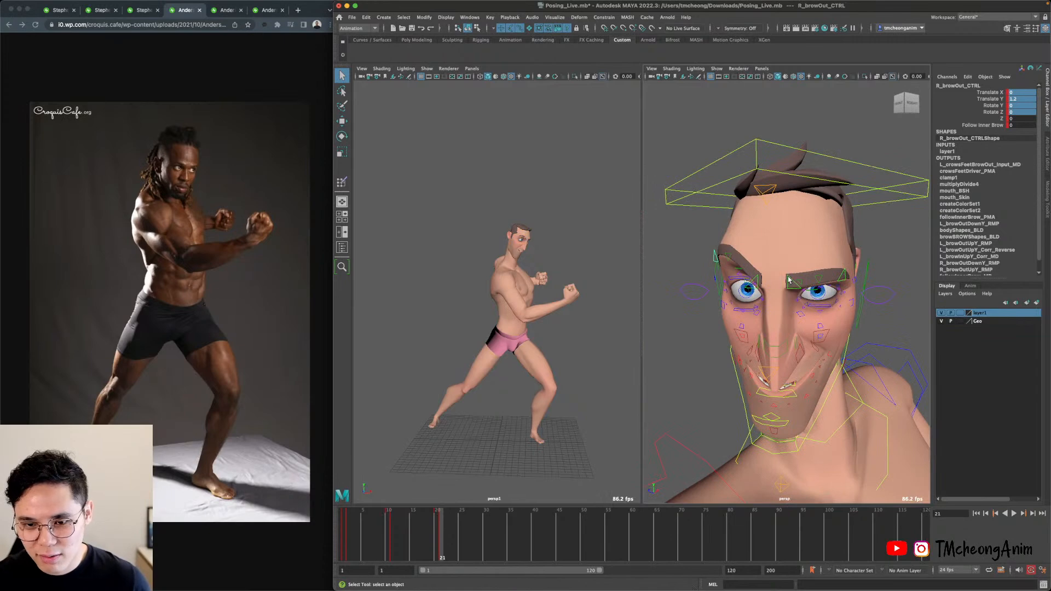
Shape the left eyebrow, placing L_browIn_CTRL at about Translate X -0.478 and Y 0.087 and adjusting its outer end.
click(787, 282)
key(w)
key(q)
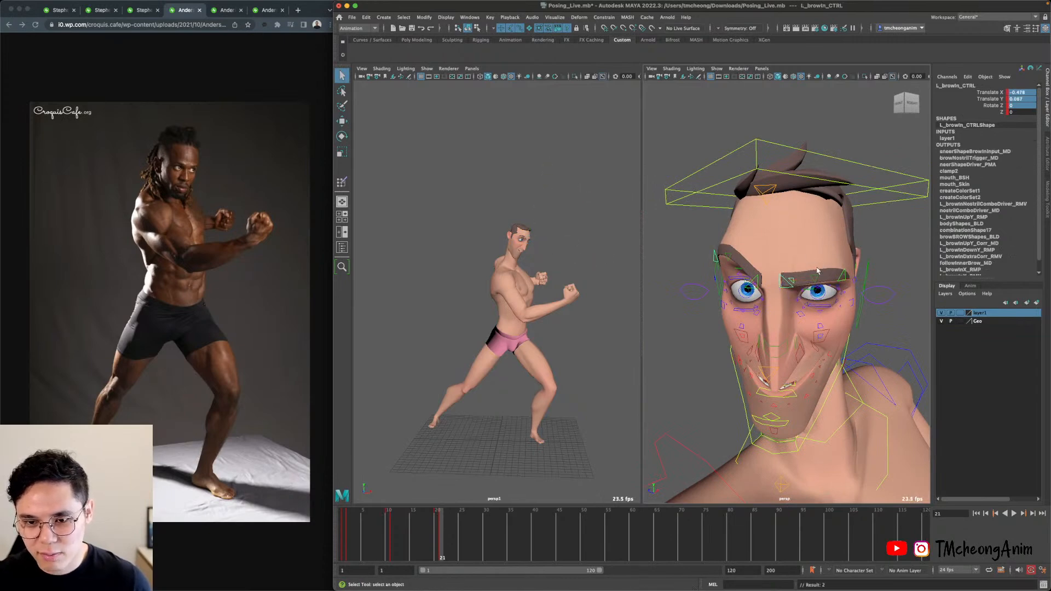
click(840, 223)
key(w)
alt+drag(840, 223, 922, 205)
key(q)
click(844, 279)
key(w)
key(q)
alt+drag(801, 278, 837, 214)
Fine-tune the right eyebrow controls, placing R_browIn_CTRL at about Translate X 0 and Y -0.032.
click(769, 258)
key(w)
key(q)
click(815, 284)
key(w)
key(q)
alt+drag(837, 214, 862, 181)
alt+middle_drag(821, 397, 845, 352)
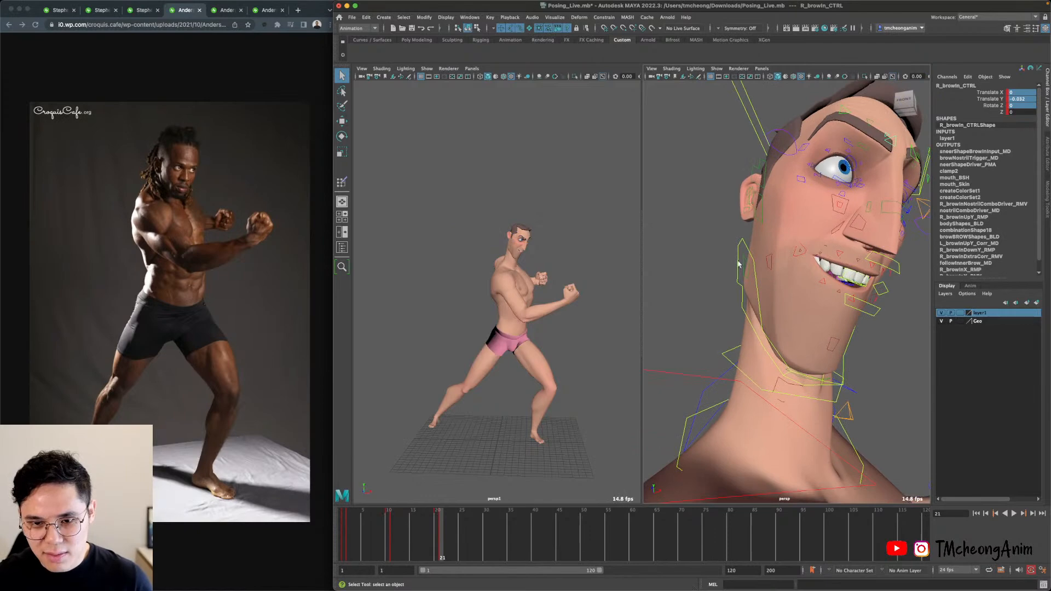
Set the jaw control's Rotate X, Y and Z to 0.
click(737, 263)
alt+drag(801, 243, 811, 254)
drag(1023, 112, 1024, 125)
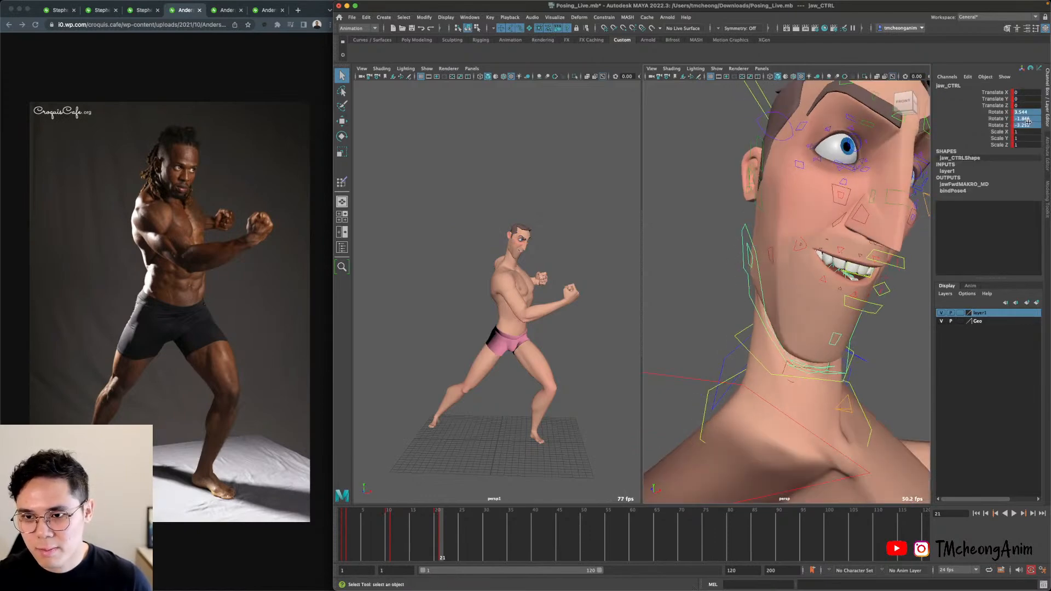
text(0)
key(Return)
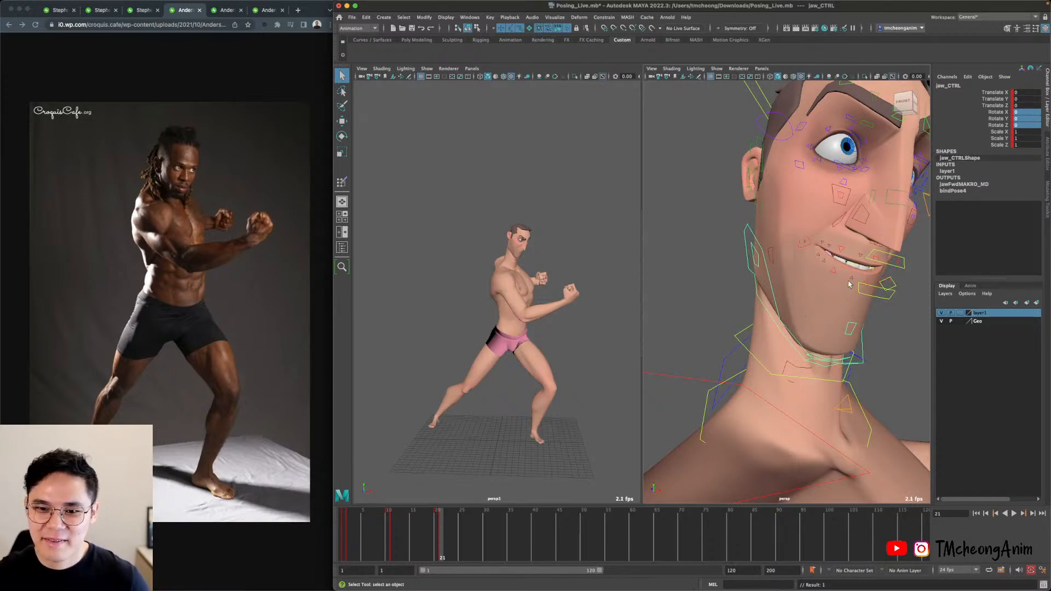
Set the upper lip control's Translate X, Y and Z to 0 to close the mouth.
alt+drag(799, 310, 867, 284)
click(879, 277)
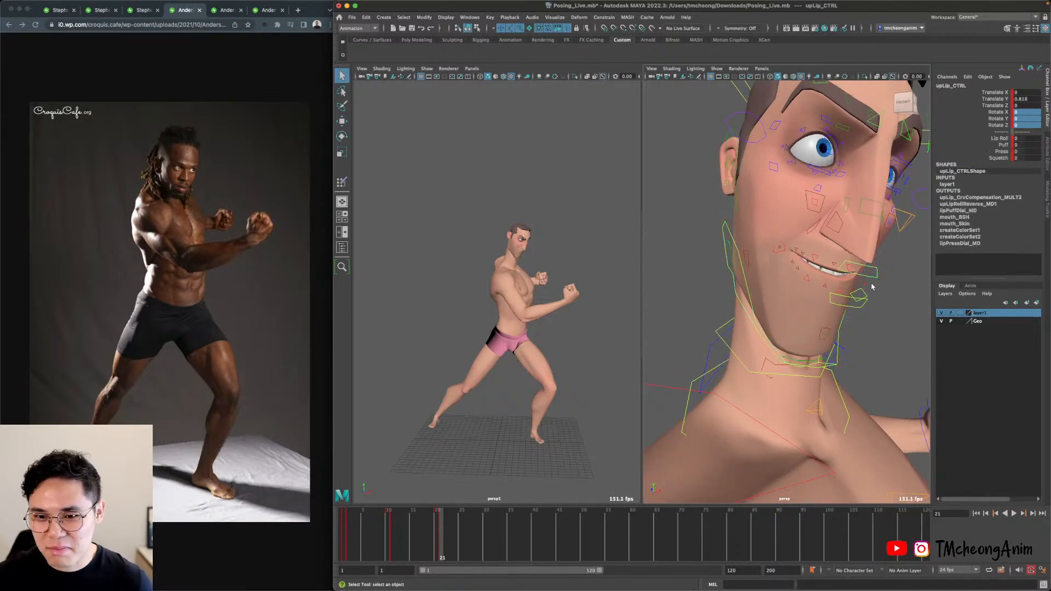
drag(1028, 91, 1030, 105)
text(0)
key(Return)
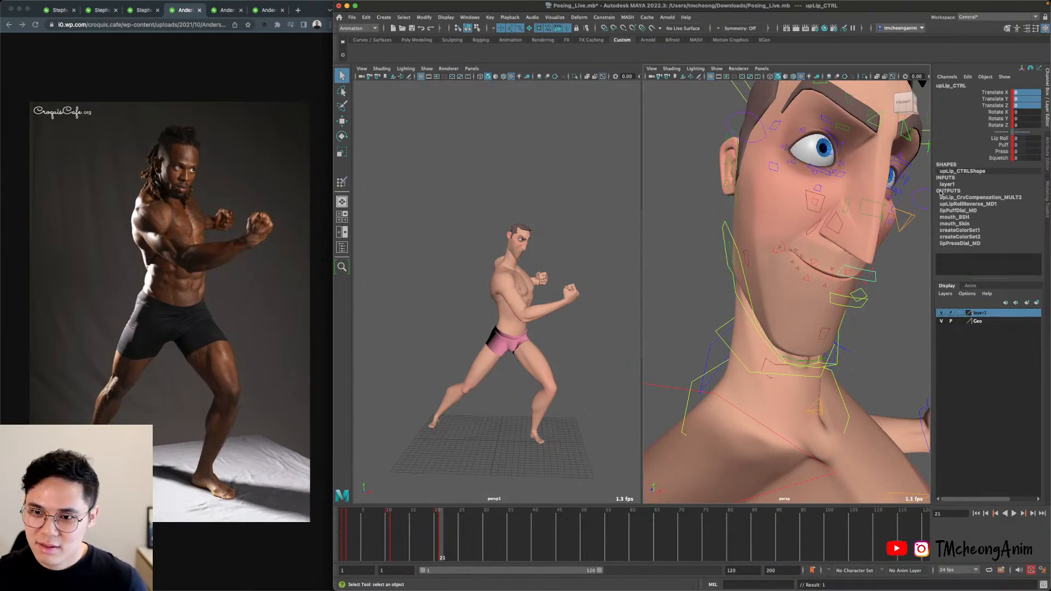
Set Translate X and Y of both upper lip corner controls to 0.
alt+drag(844, 313, 819, 315)
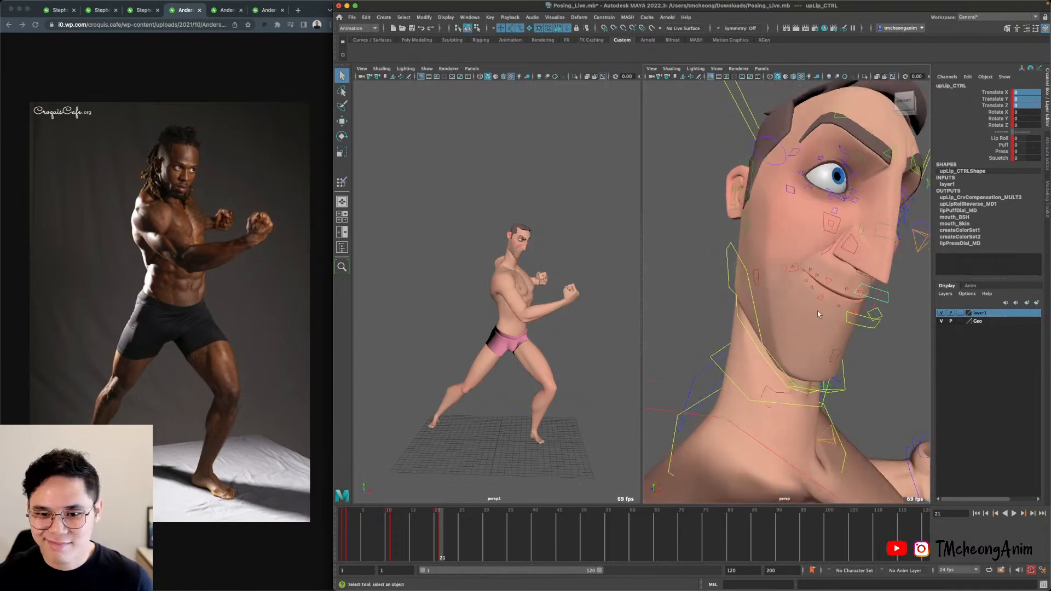
click(791, 270)
alt+drag(791, 270, 915, 255)
shift+click(865, 254)
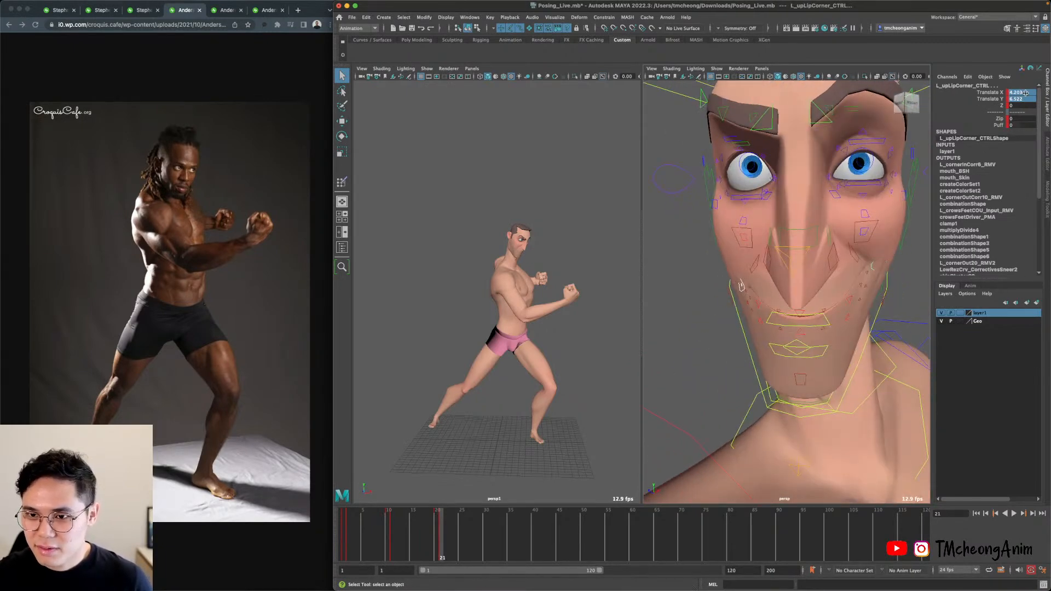
drag(1024, 93, 1025, 103)
text(0)
key(Return)
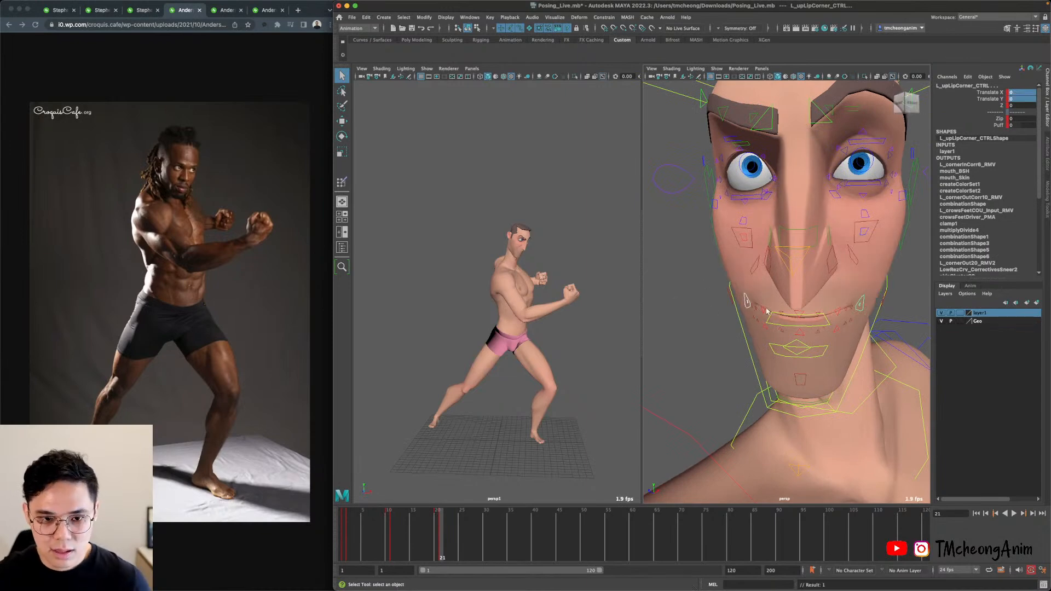
Pull both upper lip corners down to about Translate Y -0.846.
alt+middle_drag(778, 319, 775, 321)
mouse_move(776, 321)
alt+mouse_down()
mouse_move(766, 317)
mouse_move(781, 323)
alt+mouse_up()
key(w)
drag(830, 219, 826, 226)
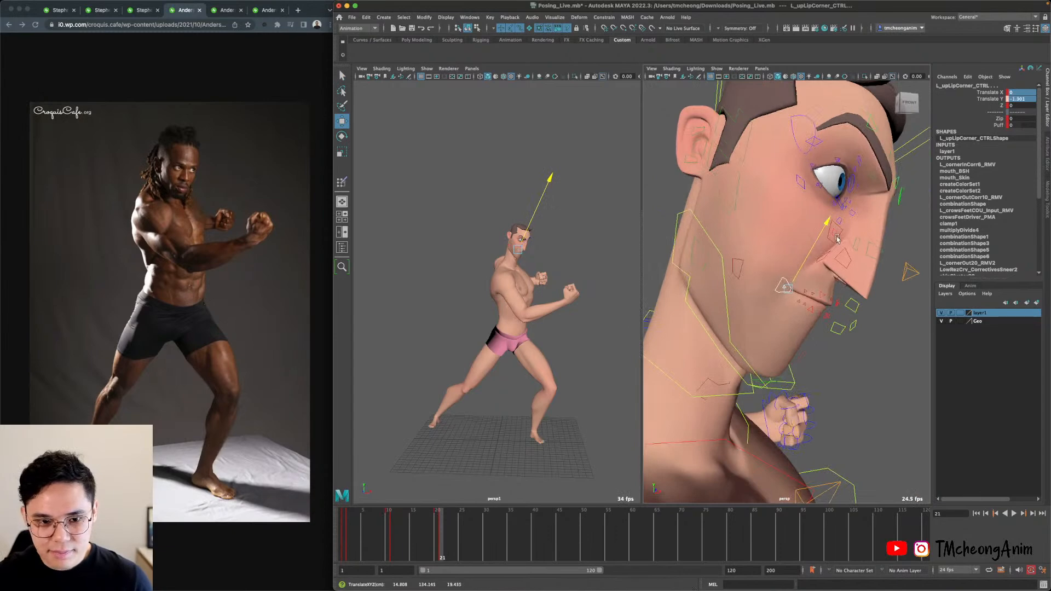
key(q)
alt+middle_drag(854, 337, 874, 361)
mouse_move(873, 361)
alt+mouse_down()
mouse_move(864, 362)
mouse_move(885, 363)
alt+mouse_up()
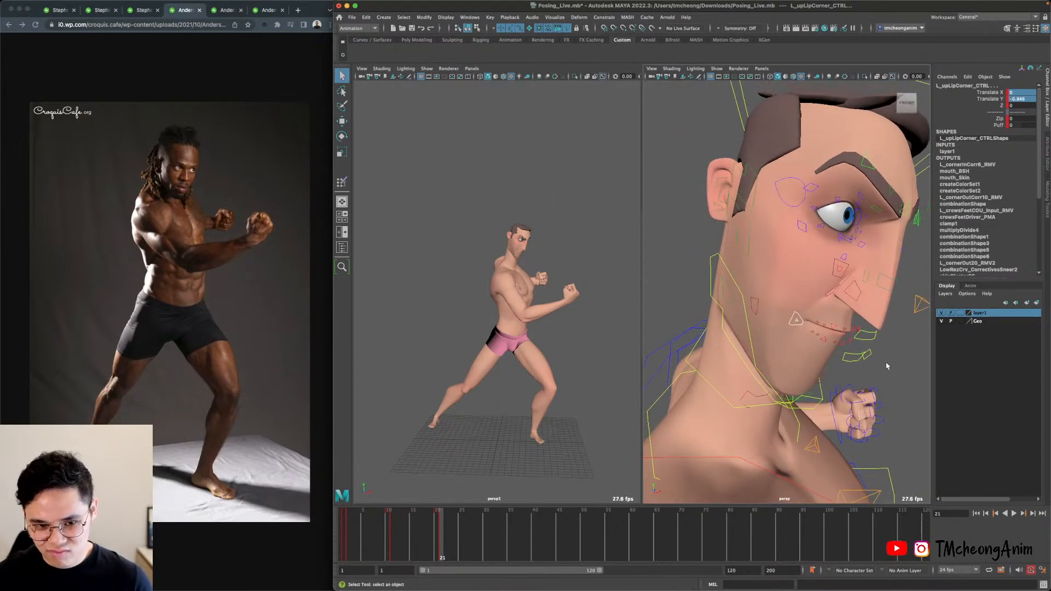
Try rotating the right upper arm's FK control on frame 21, and undo the rotation.
alt+right_drag(885, 362, 857, 351)
alt+drag(856, 350, 828, 279)
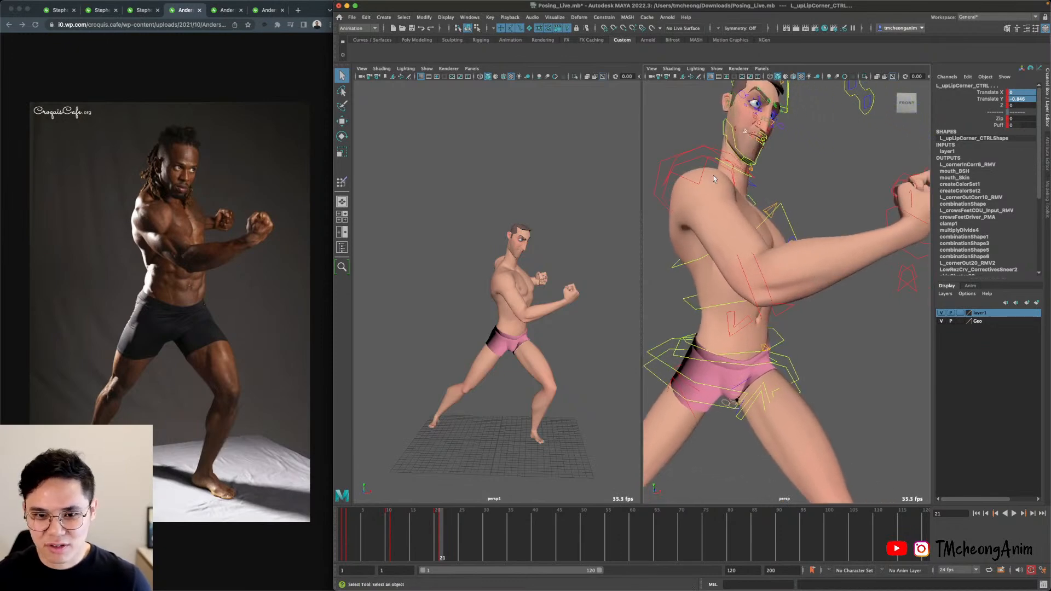
click(712, 188)
key(e)
alt+drag(713, 189, 743, 194)
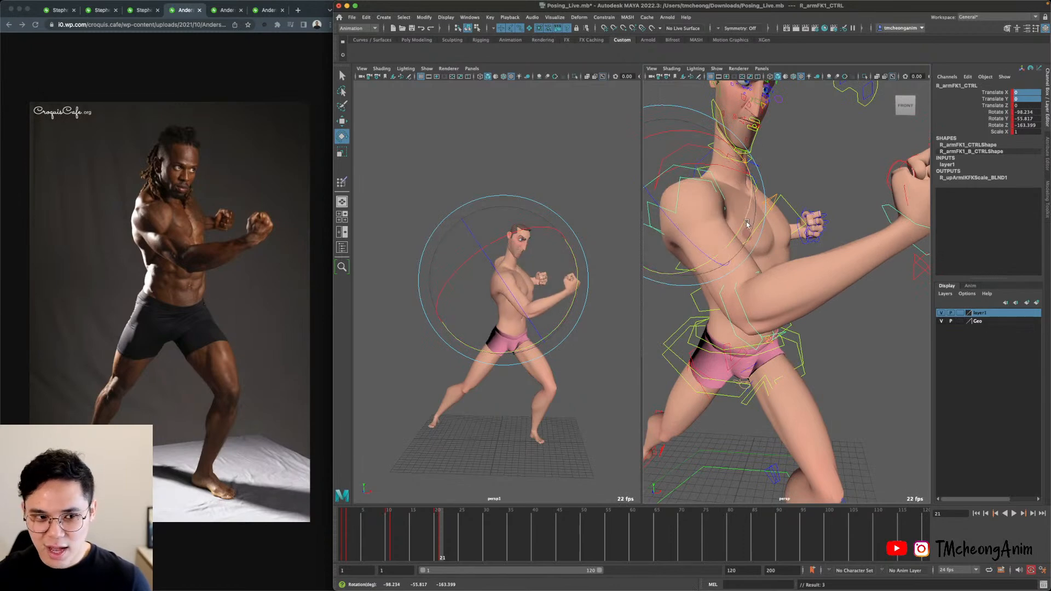
drag(576, 284, 538, 312)
key(super+z)
key(q)
Select all objects in layer1 and set a key on every control at frame 21.
alt+right_drag(837, 359, 830, 329)
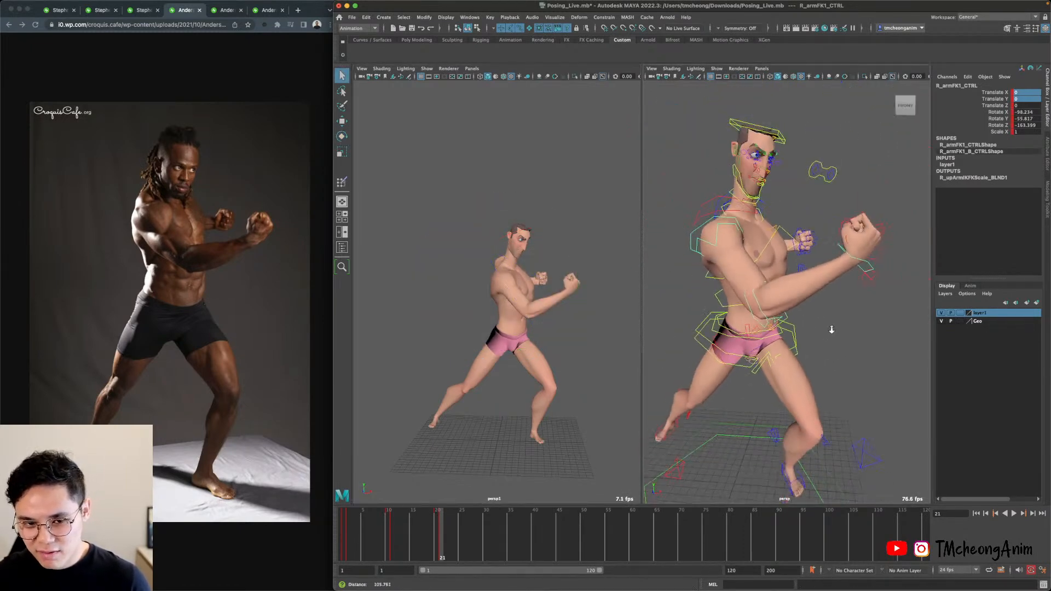
alt+drag(831, 330, 860, 359)
alt+middle_drag(850, 369, 867, 345)
right_click(996, 315)
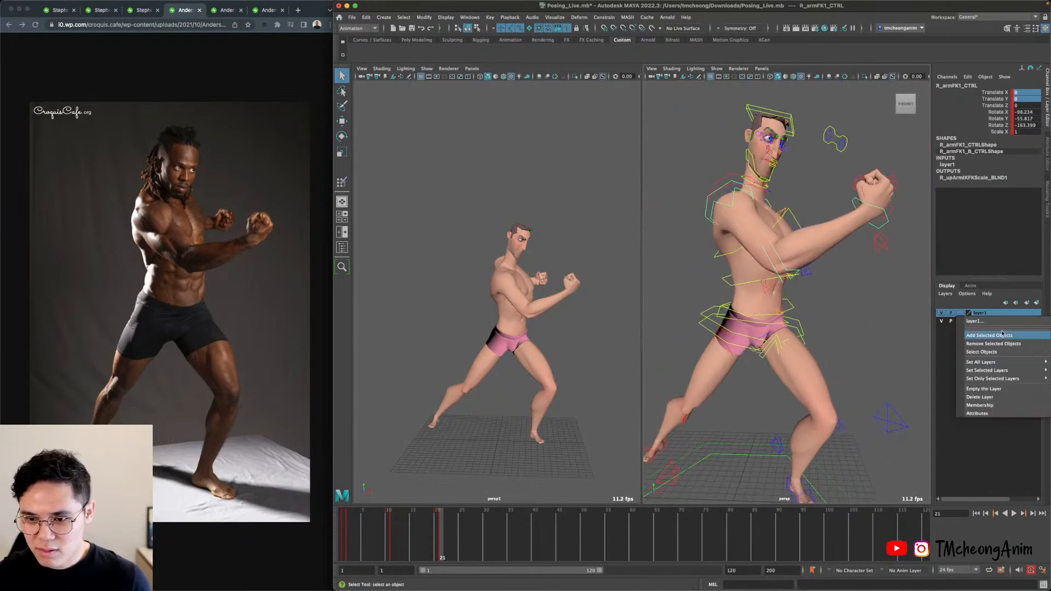
click(997, 332)
right_click(1001, 314)
click(995, 350)
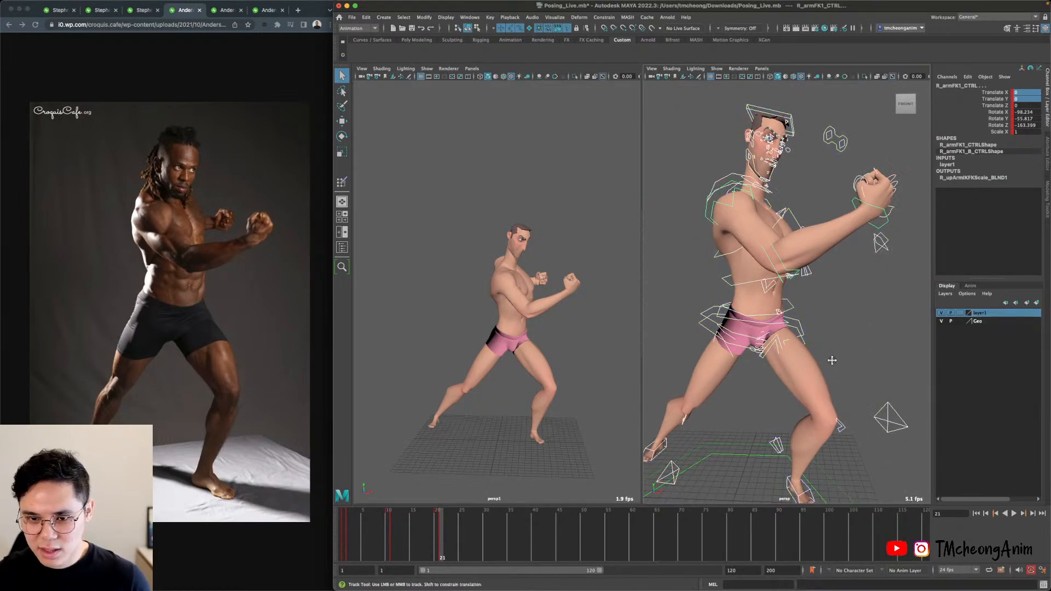
alt+middle_drag(829, 362, 849, 360)
key(s)
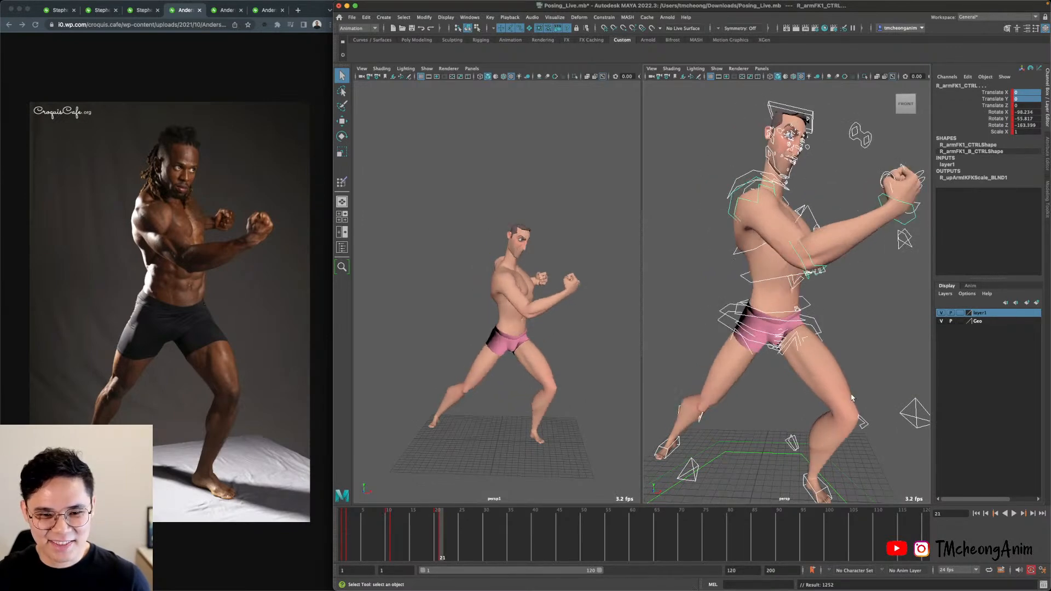
Flip back and forth between frames 20 and 21 to compare the original fighter pose with the exaggerated one.
key(comma)
key(period)
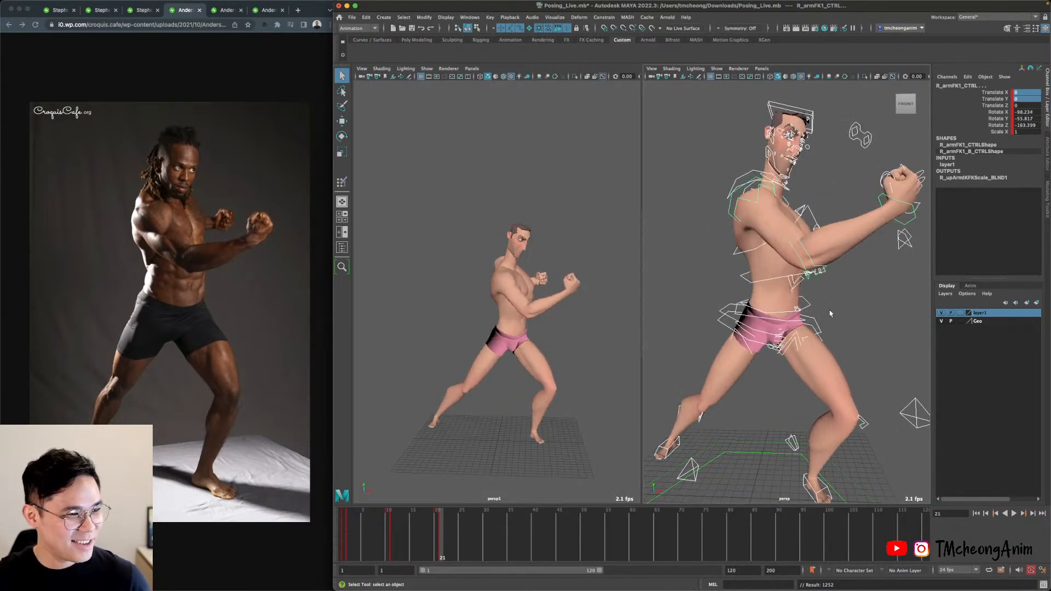
key(comma)
key(period)
key(comma)
key(period)
key(comma)
key(period)
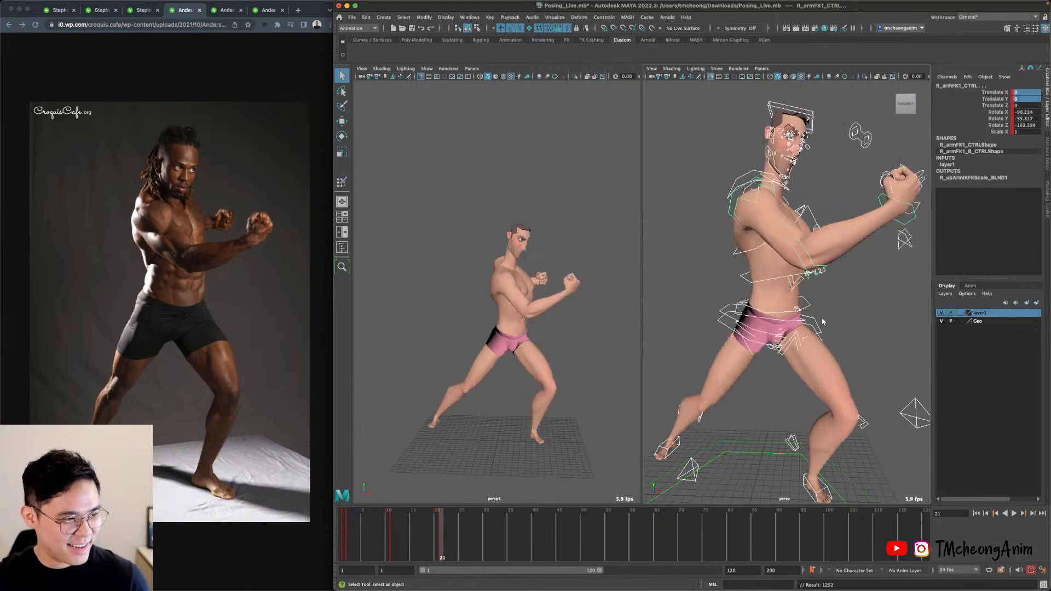
key(comma)
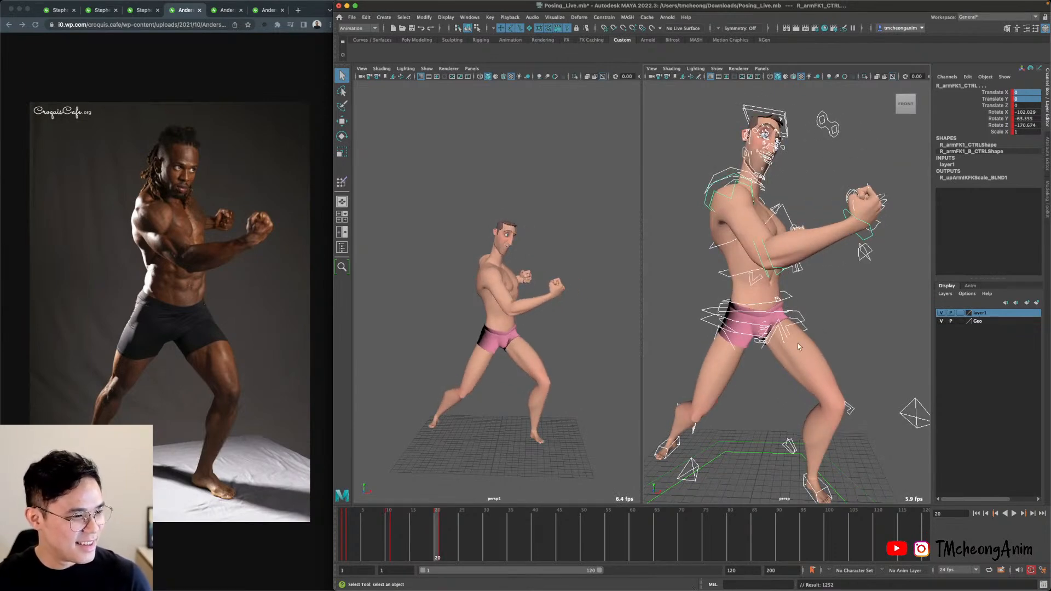
Examine the fighter's facial expression up close on frames 20 and 21.
alt+middle_drag(411, 249, 412, 250)
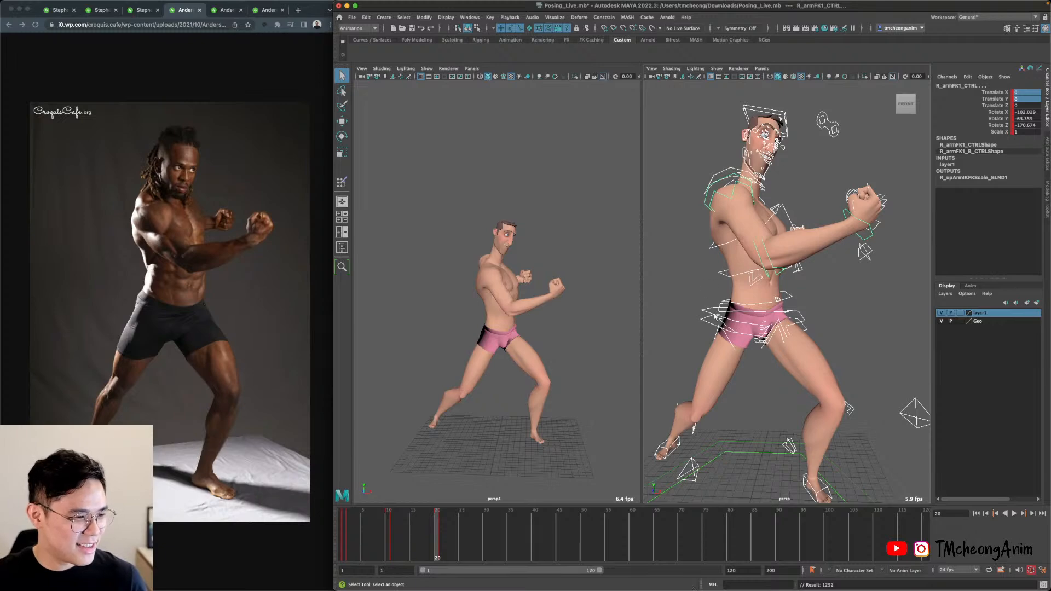
alt+middle_drag(782, 308, 792, 438)
alt+right_drag(791, 437, 877, 528)
alt+right_drag(815, 377, 840, 396)
alt+drag(840, 397, 761, 394)
alt+middle_drag(761, 385, 727, 308)
alt+drag(727, 308, 768, 308)
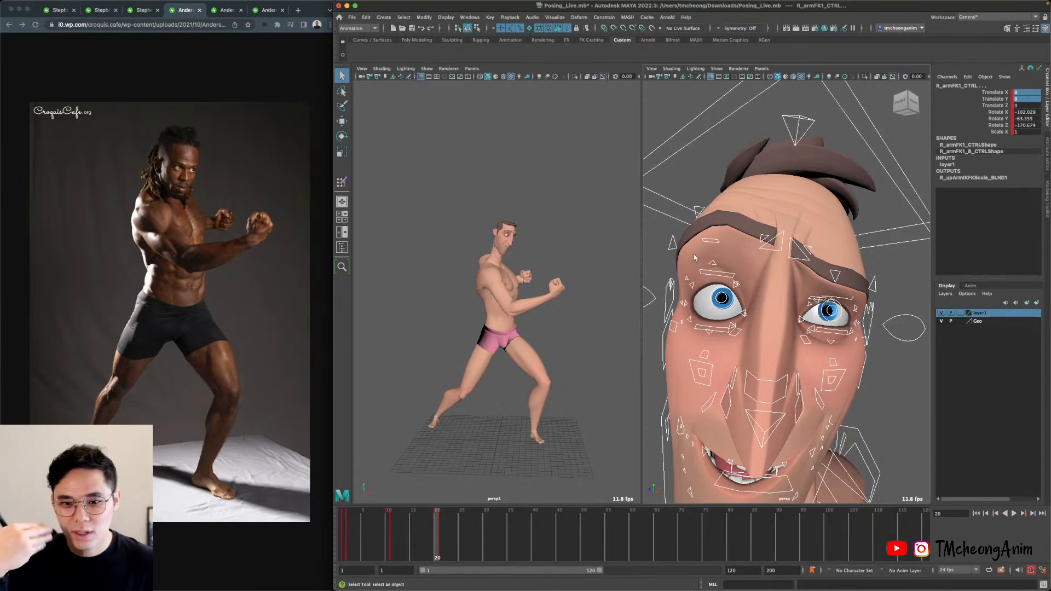
scroll(728, 385, up, 10)
key(alt+period)
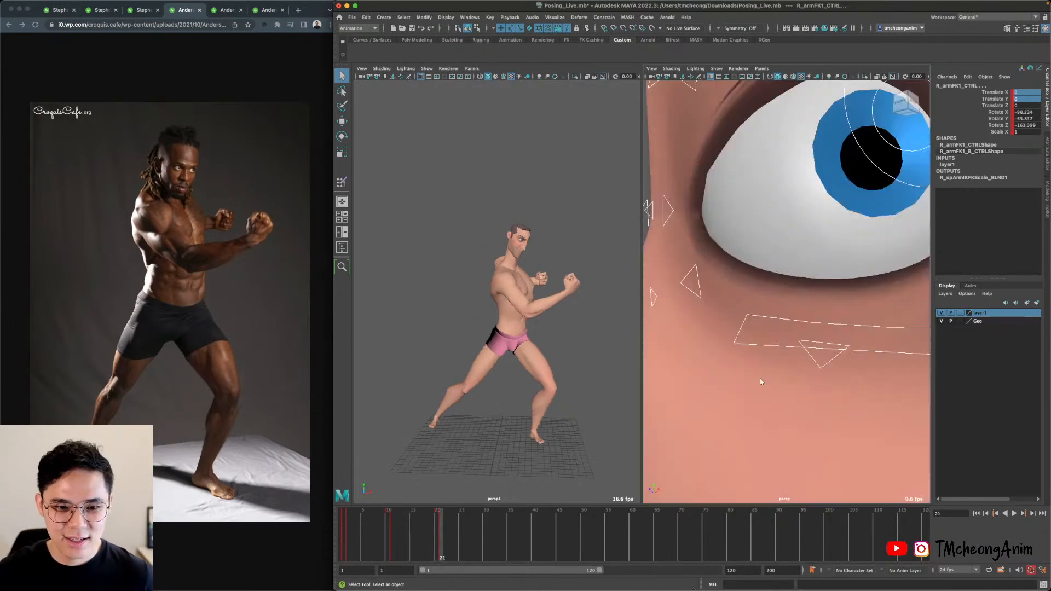
alt+middle_drag(775, 310, 796, 326)
scroll(796, 326, down, 8)
alt+drag(796, 327, 769, 319)
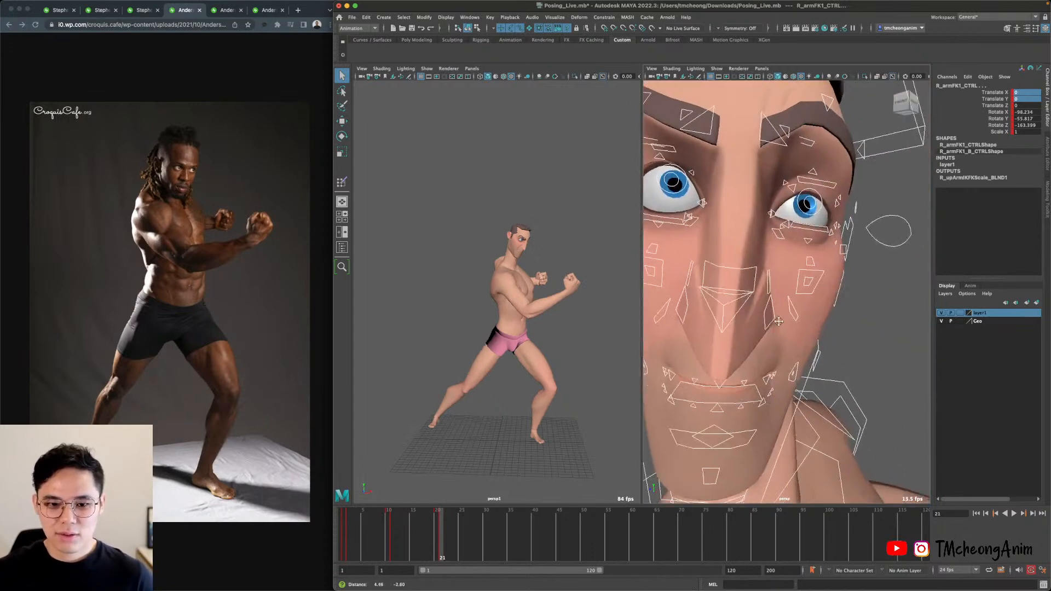
scroll(769, 319, down, 8)
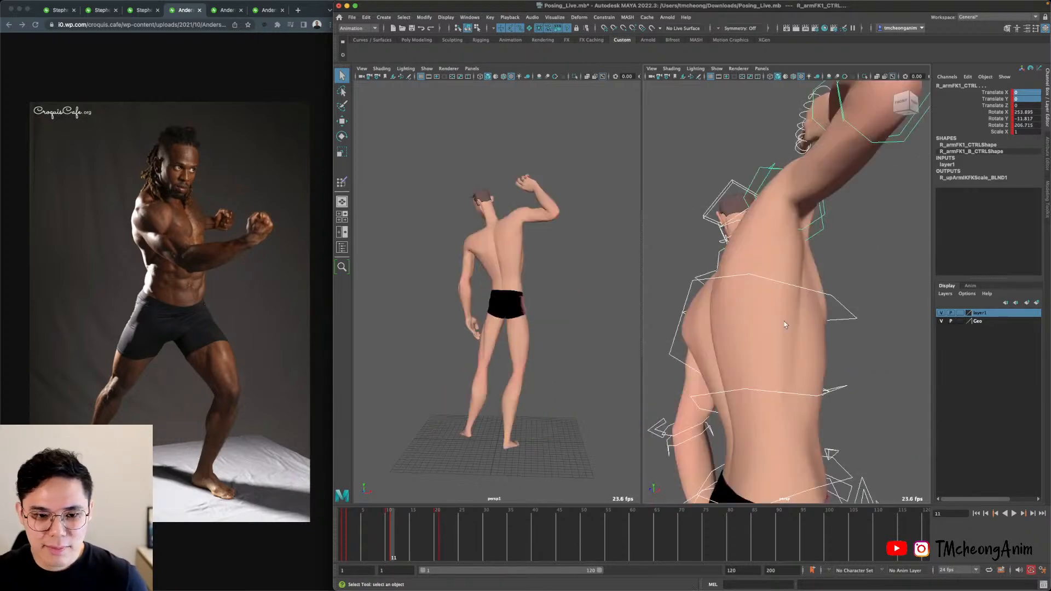
Compare the raised-arm back pose on frames 10 and 11, ending on the frame 21 fighter pose.
key(.)
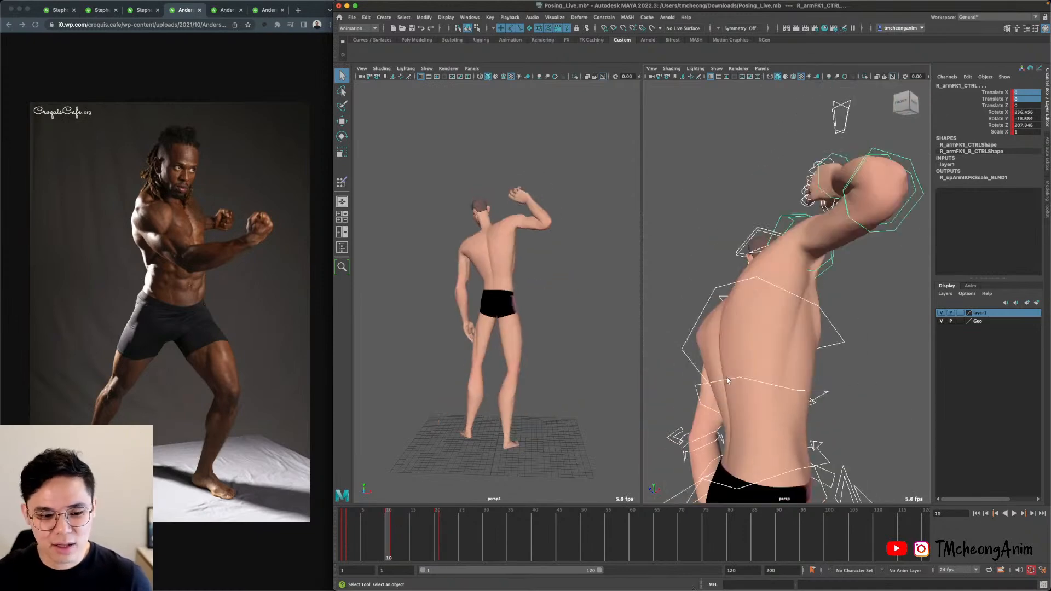
key(.)
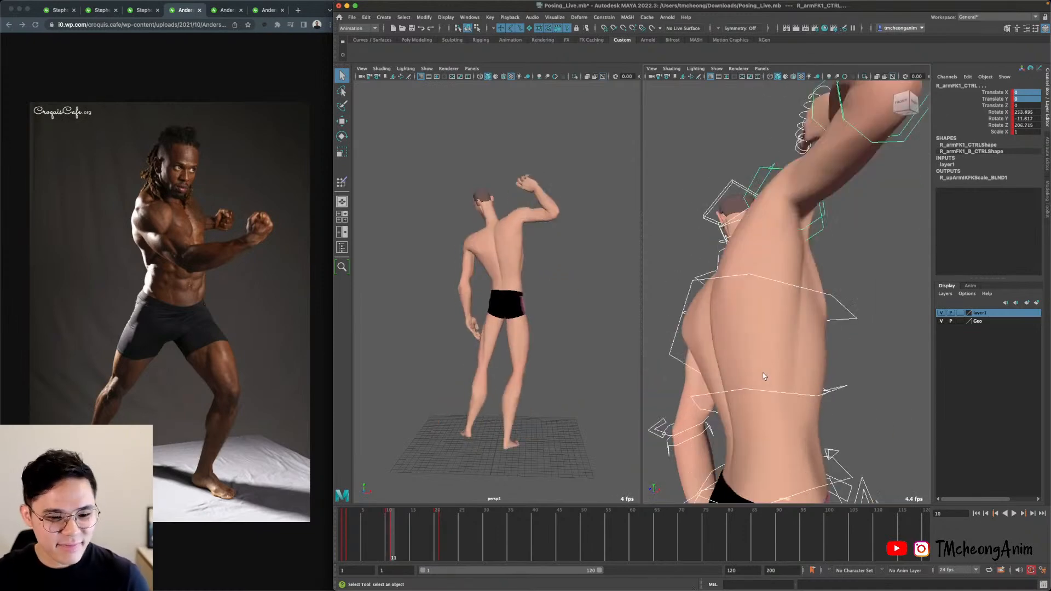
key(.)
key(.)
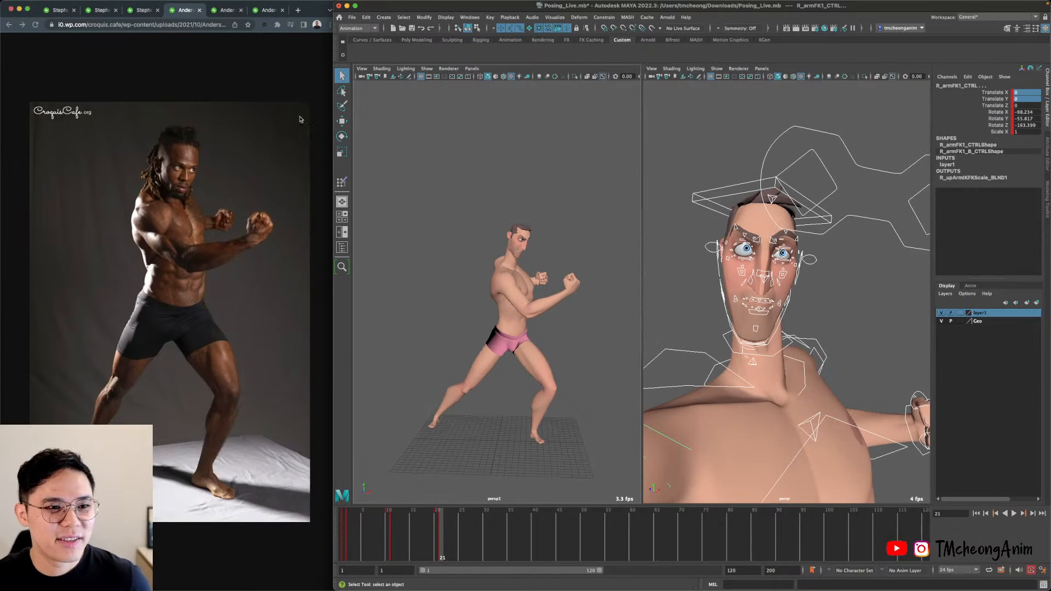
Switch to the browser and look through the open CroquisCafe reference photos, from the sword pose to the staff pose.
click(300, 117)
click(221, 14)
click(267, 15)
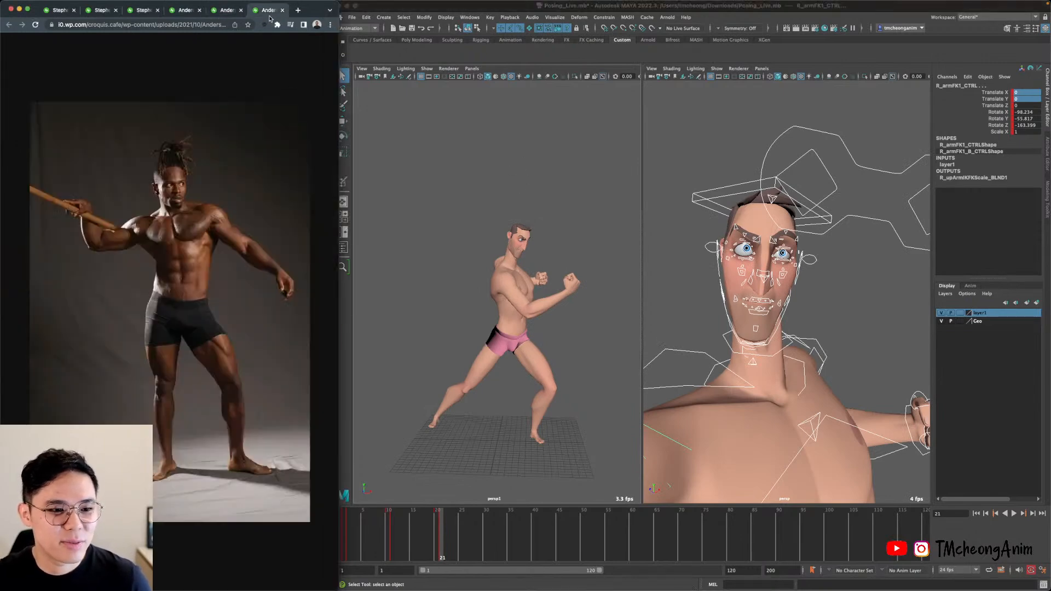
click(102, 10)
click(59, 10)
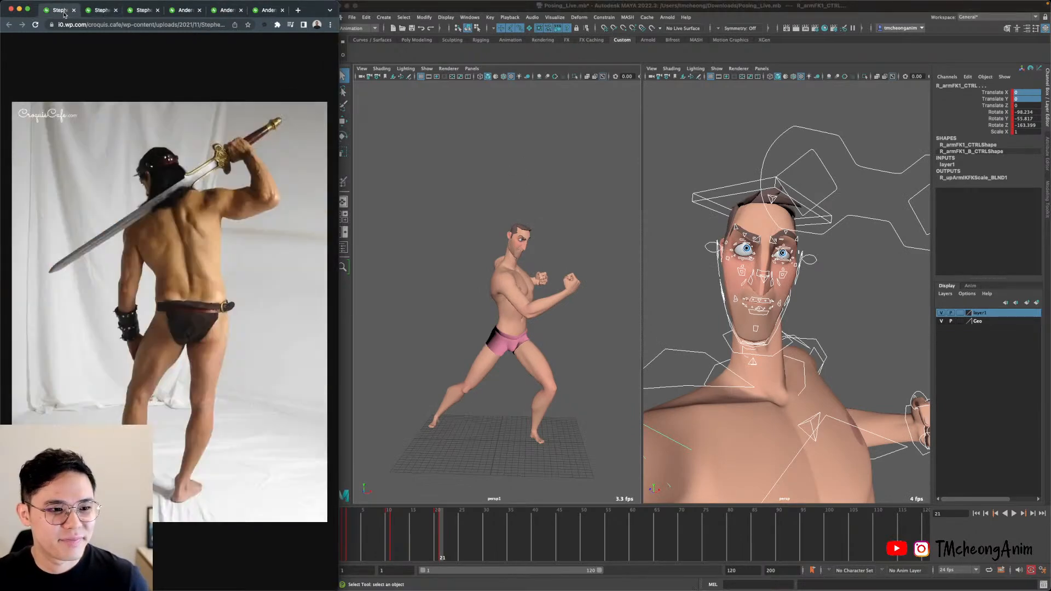
click(101, 10)
click(143, 10)
click(185, 14)
click(225, 14)
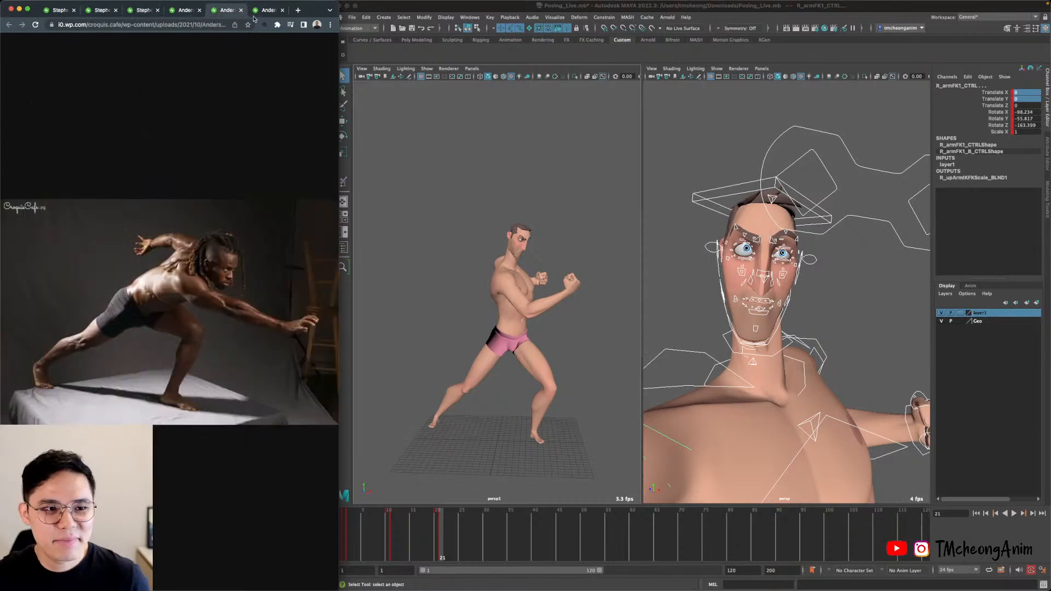
click(253, 15)
Minimize the CroquisCafe window and browse the open Pinterest pins, settling on the Muay Thai fighter with the raised knee.
click(19, 9)
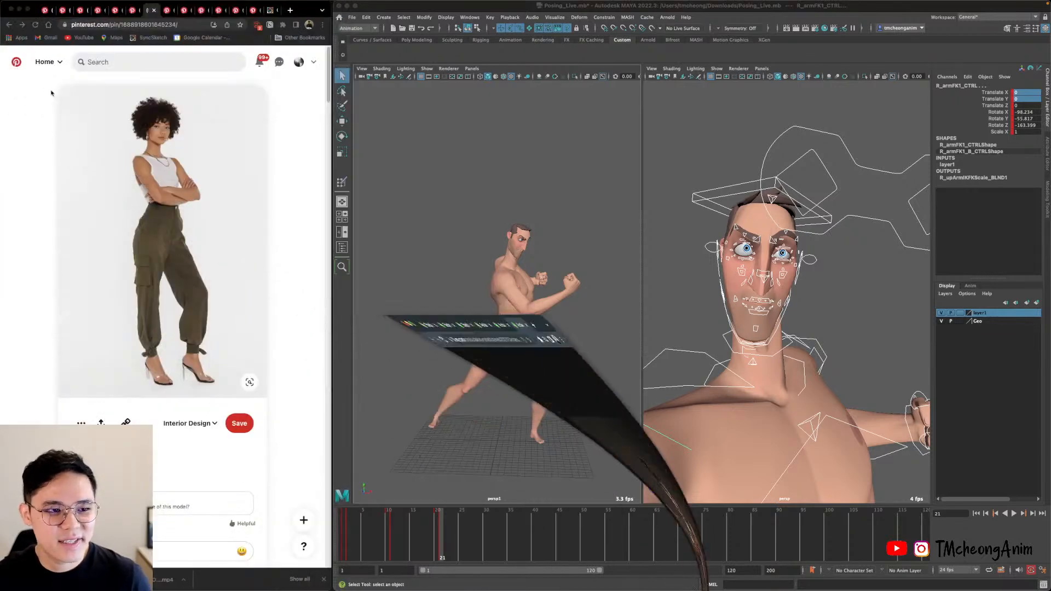
click(167, 17)
click(185, 17)
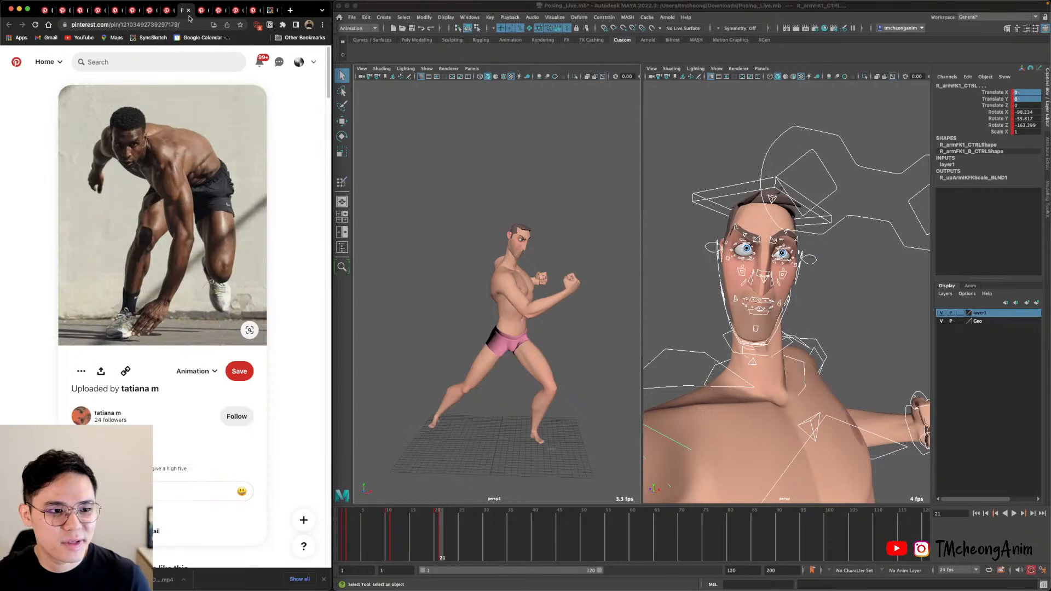
click(202, 17)
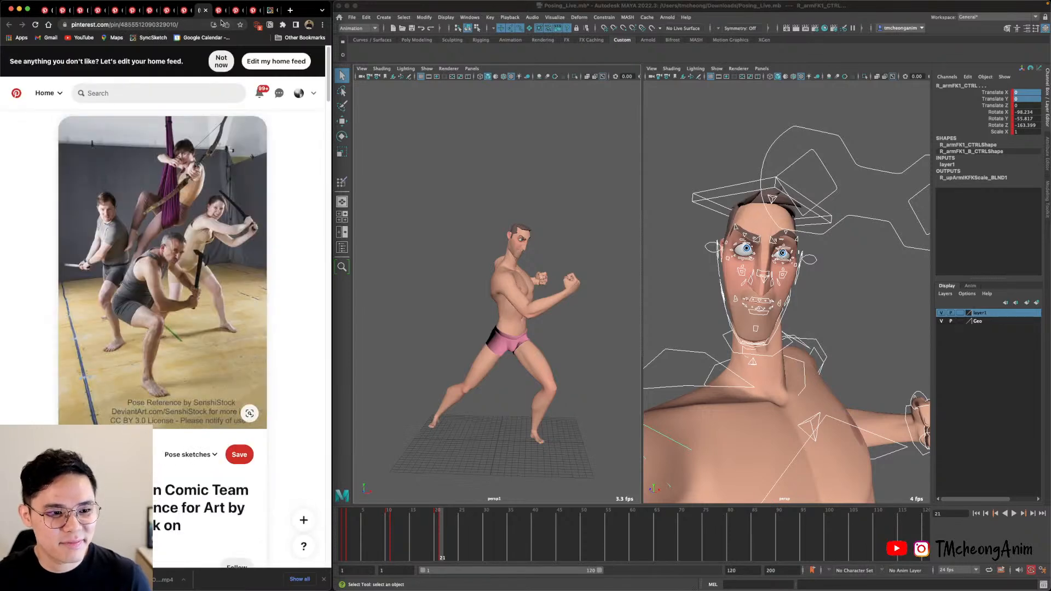
click(219, 17)
click(235, 15)
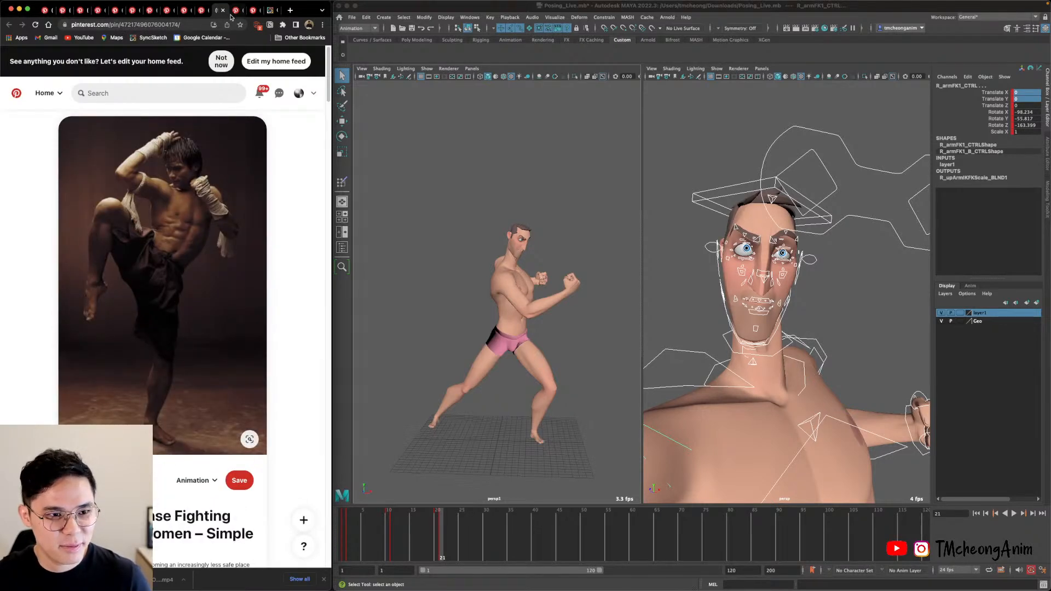
click(250, 17)
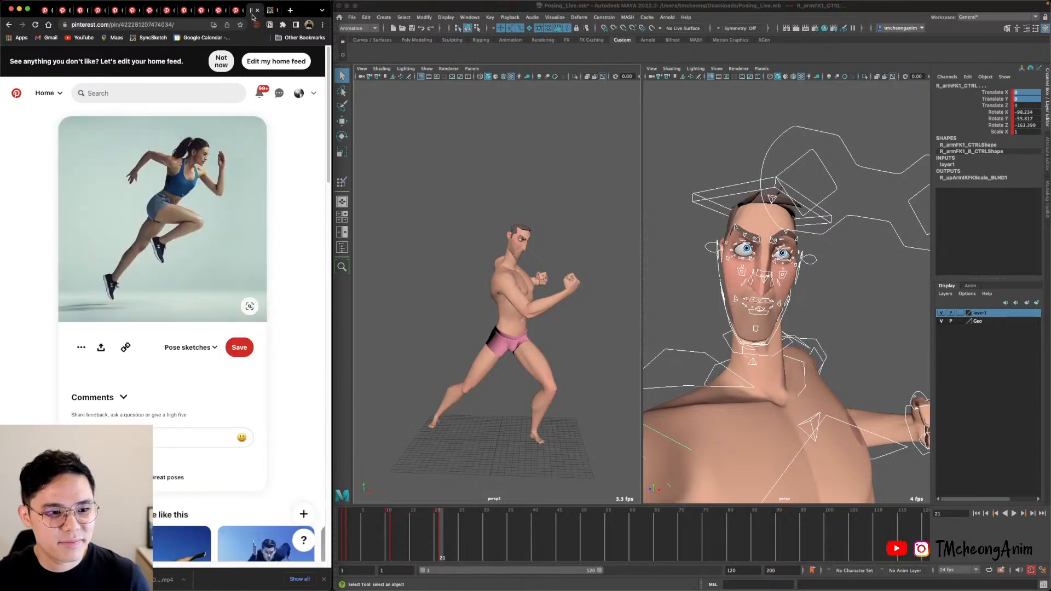
click(219, 16)
click(202, 16)
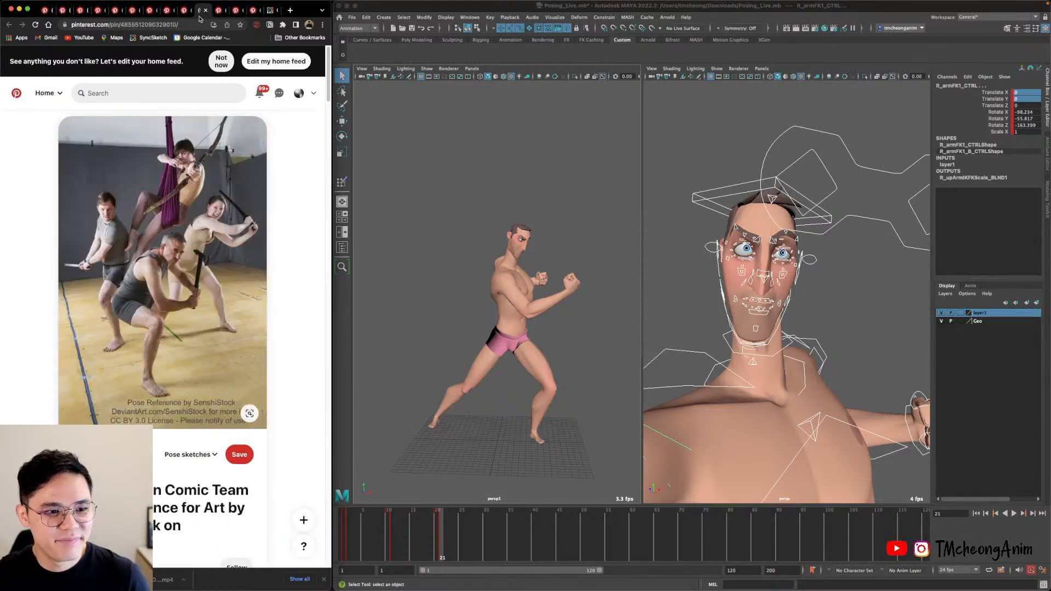
click(219, 18)
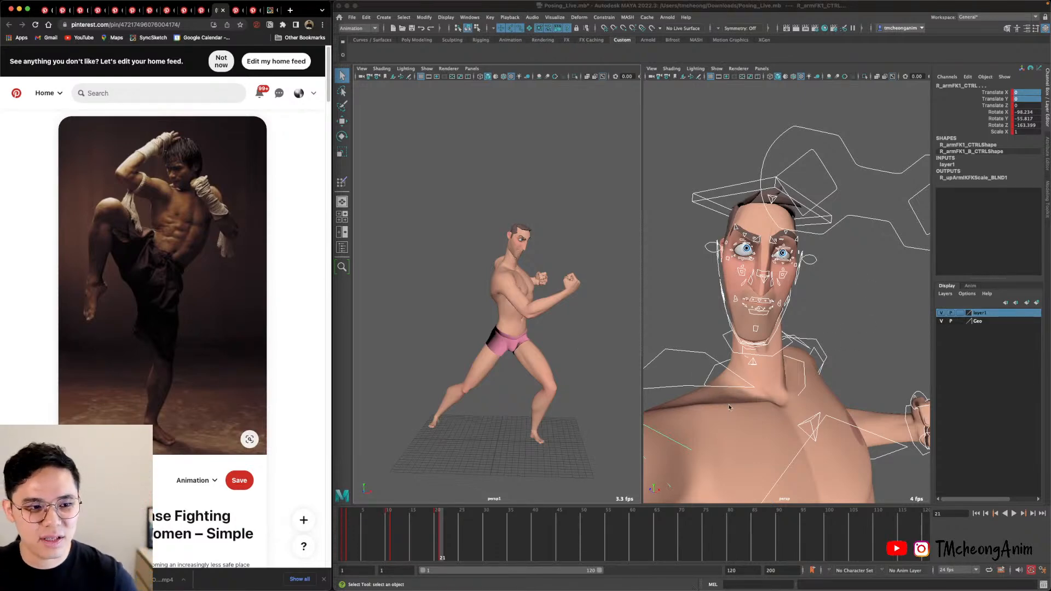
click(309, 407)
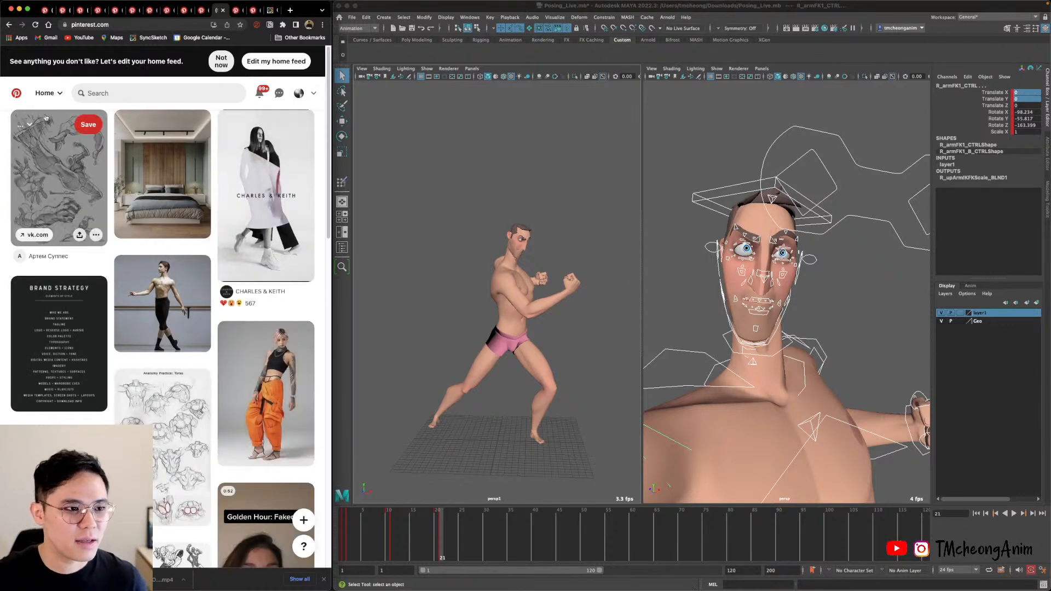
click(9, 25)
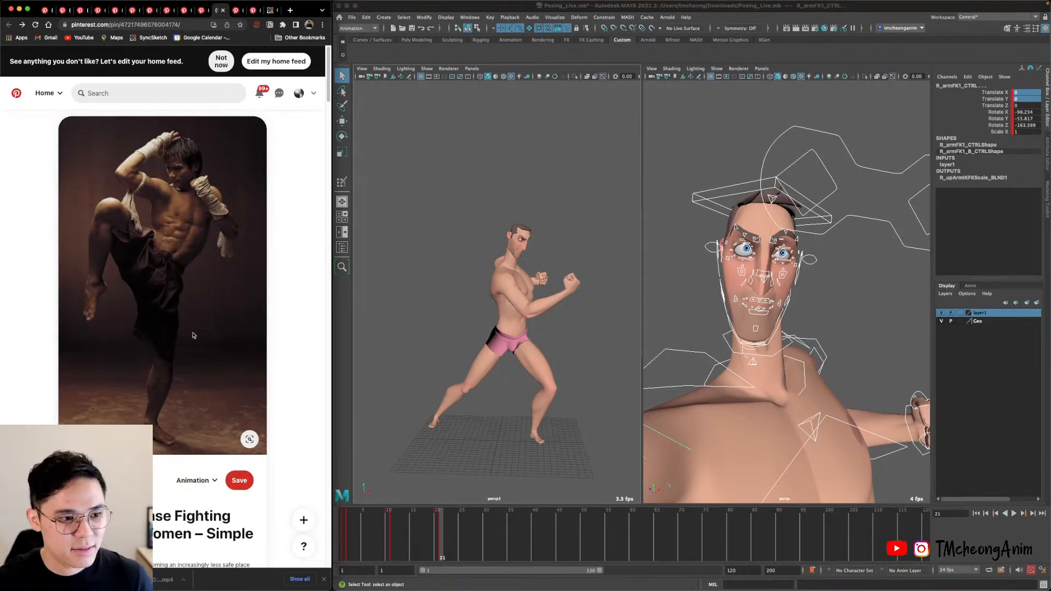
Bring up the screen annotation app, clear the old pink strokes and activate its pen.
mouse_move(419, 590)
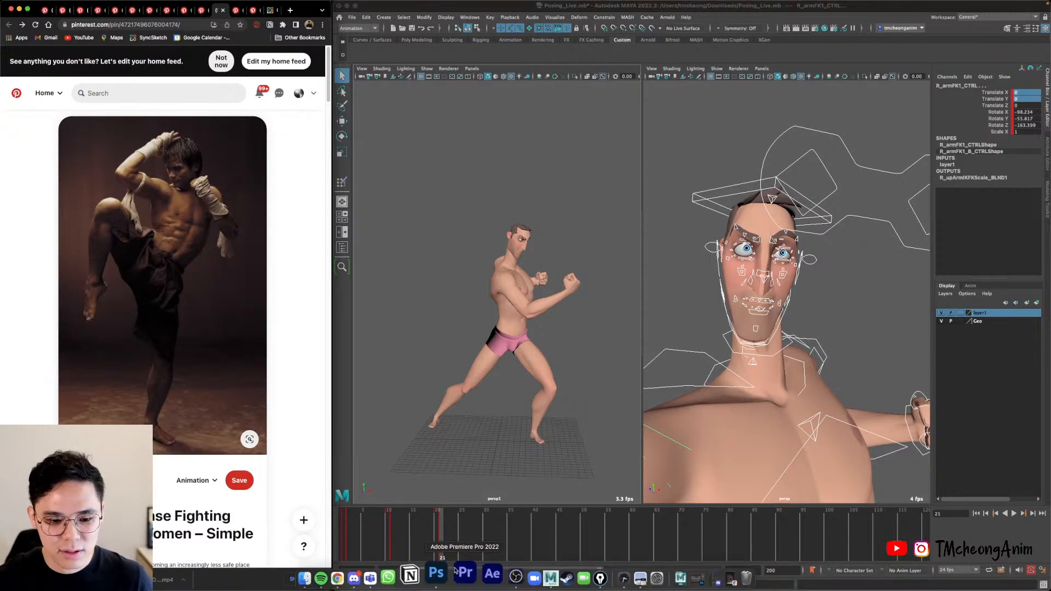
click(578, 575)
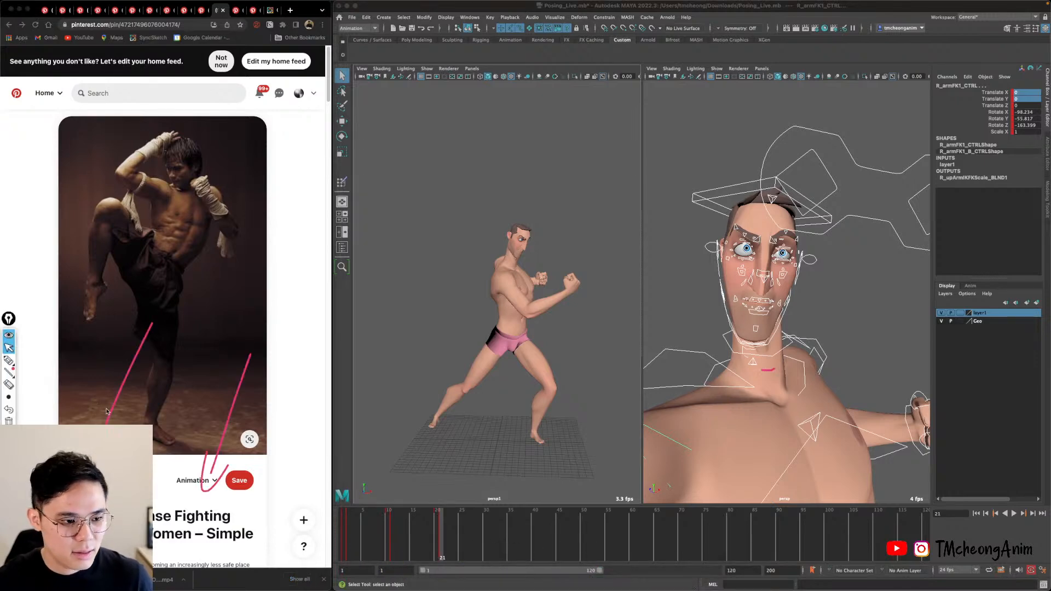
click(8, 421)
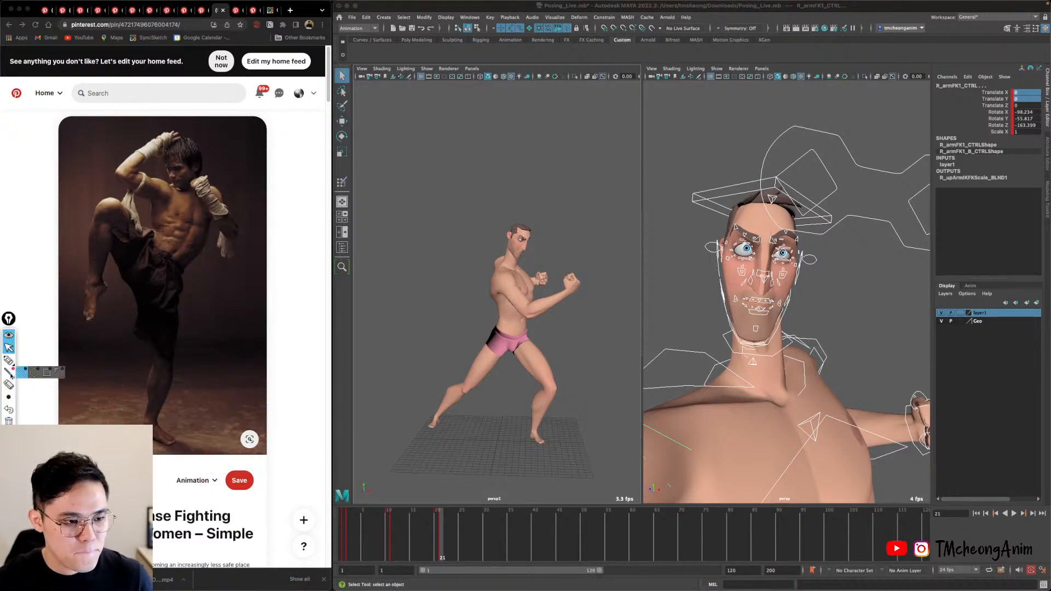
click(9, 360)
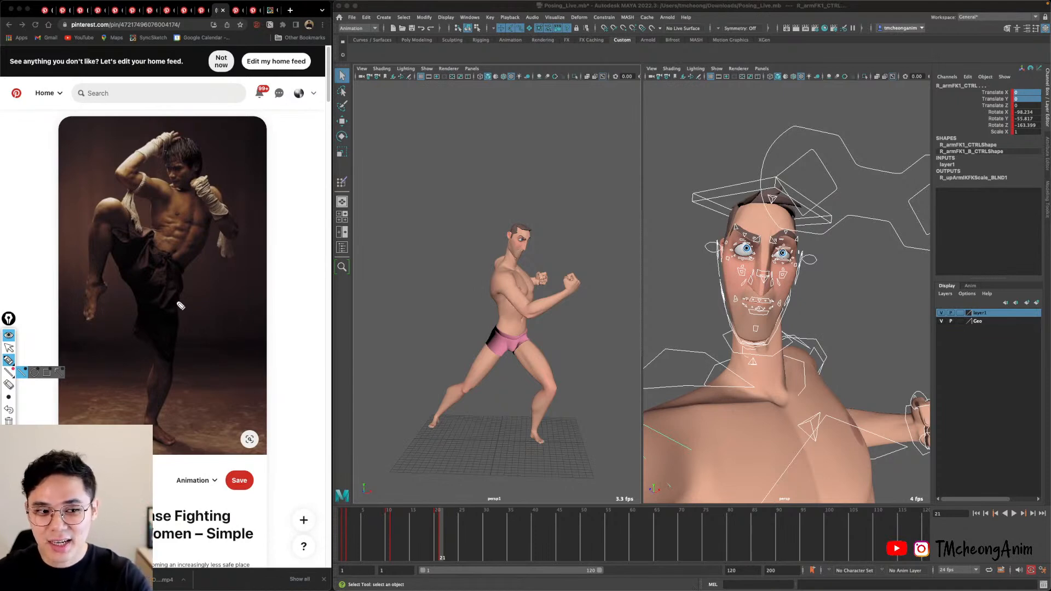
Draw over the raised-knee fighter: circle the hips and chest with direction arrows, then outline the head and trace the spine down to the hips.
mouse_move(145, 243)
mouse_down()
mouse_move(137, 247)
mouse_move(165, 307)
mouse_move(159, 264)
mouse_move(177, 312)
mouse_move(239, 366)
mouse_move(219, 329)
mouse_up()
mouse_move(198, 229)
mouse_down()
mouse_move(181, 219)
mouse_move(245, 261)
mouse_up()
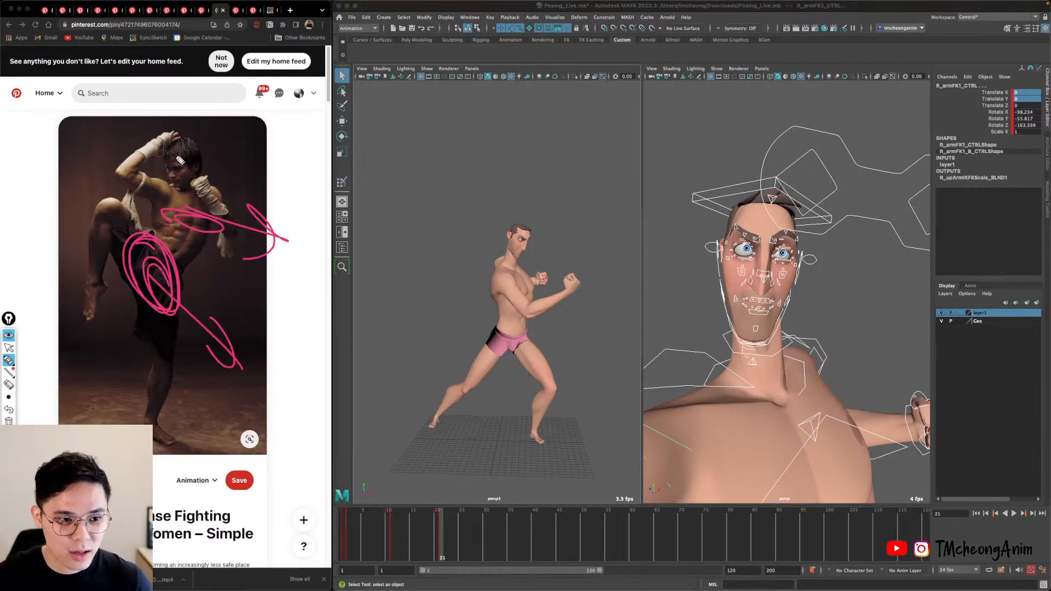
mouse_move(167, 145)
mouse_down()
mouse_move(187, 169)
mouse_move(194, 219)
mouse_move(144, 287)
mouse_up()
mouse_move(168, 152)
mouse_down()
mouse_move(179, 190)
mouse_move(201, 182)
mouse_move(178, 253)
mouse_move(138, 299)
mouse_up()
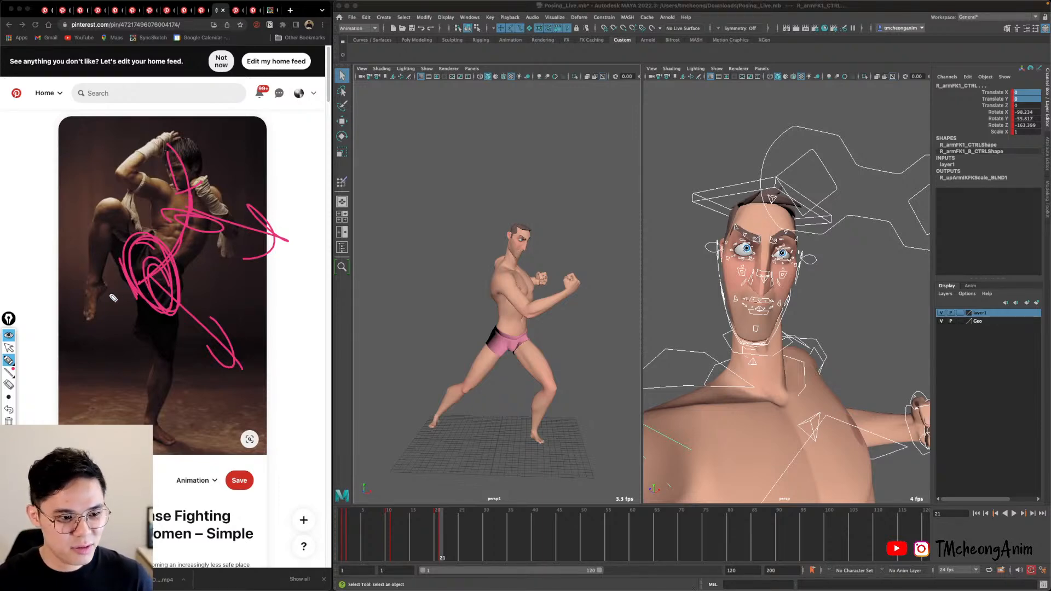
Trace the raised leg, the standing leg and both bent arms over the fighter photo in pink.
drag(87, 322, 92, 247)
drag(91, 292, 102, 204)
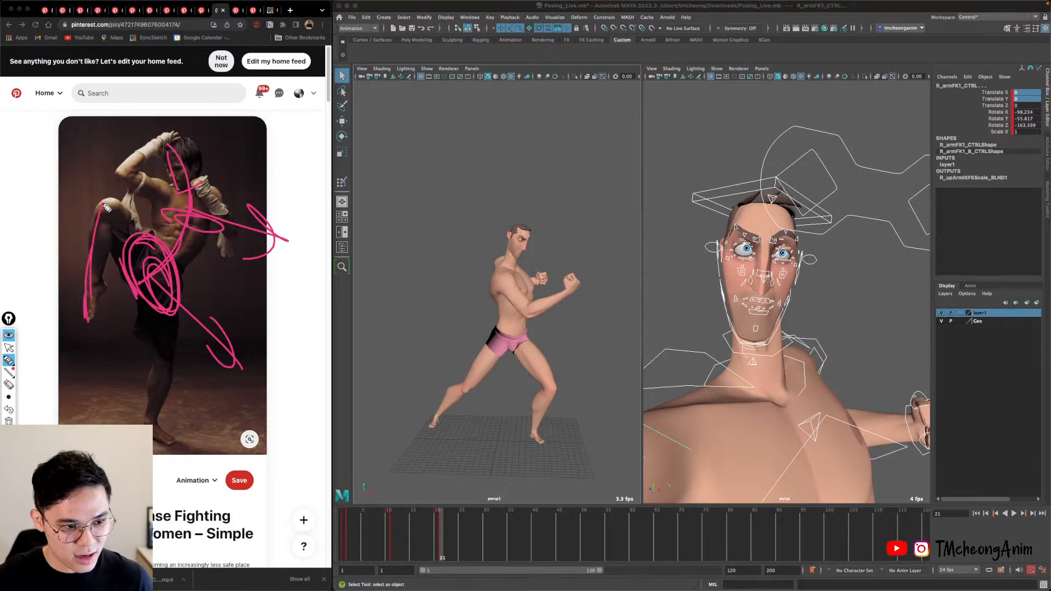
mouse_move(91, 268)
mouse_down()
mouse_move(99, 206)
mouse_move(112, 199)
mouse_move(167, 280)
mouse_move(176, 383)
mouse_move(158, 435)
mouse_move(174, 454)
mouse_up()
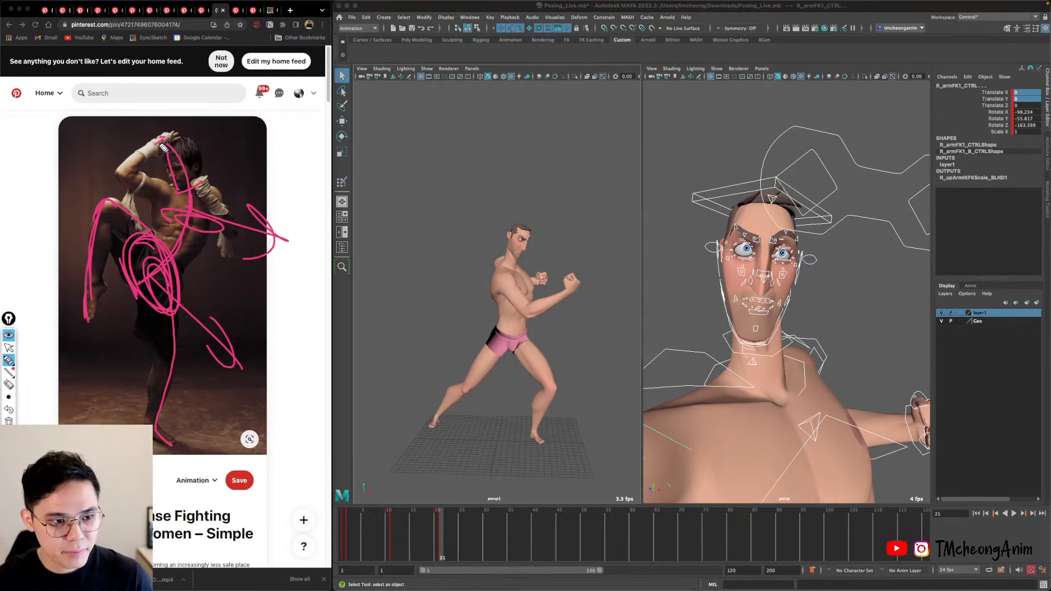
mouse_move(182, 130)
mouse_down()
mouse_move(117, 180)
mouse_move(219, 207)
mouse_up()
drag(112, 169, 185, 138)
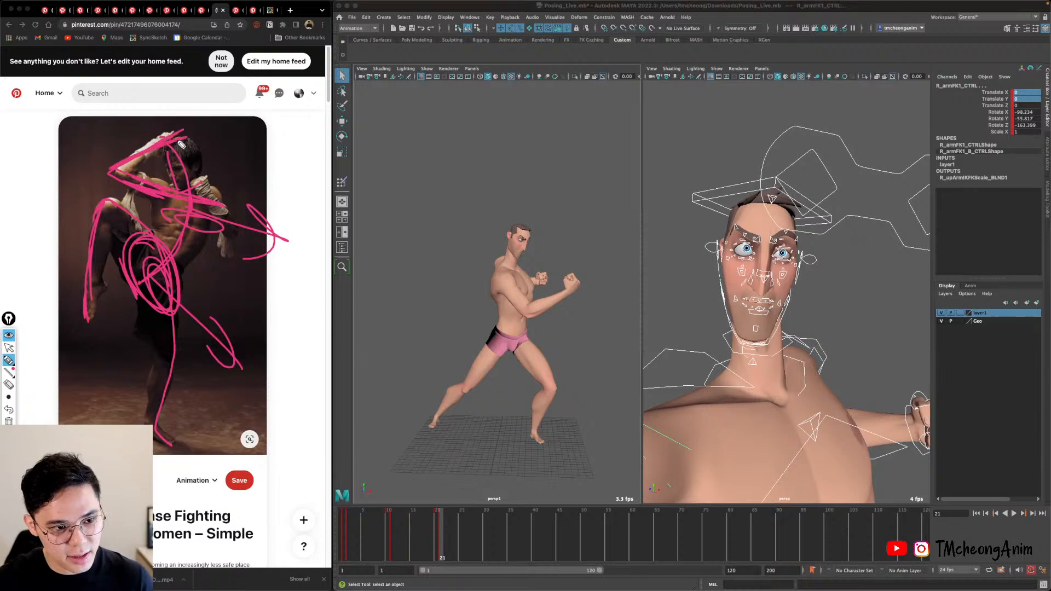
mouse_move(198, 186)
mouse_down()
mouse_move(216, 195)
mouse_move(214, 224)
mouse_move(238, 238)
mouse_move(202, 237)
mouse_move(175, 283)
mouse_move(209, 222)
mouse_up()
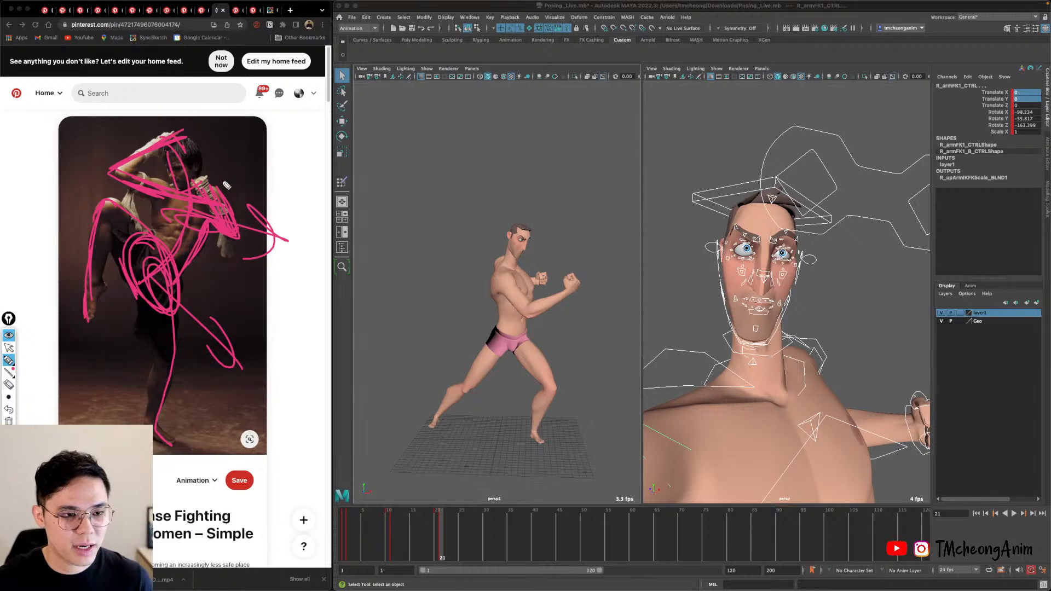
Outline the fighter's overall silhouette in blue, from the head down the back and around the legs, and clear all annotations.
drag(191, 141, 204, 176)
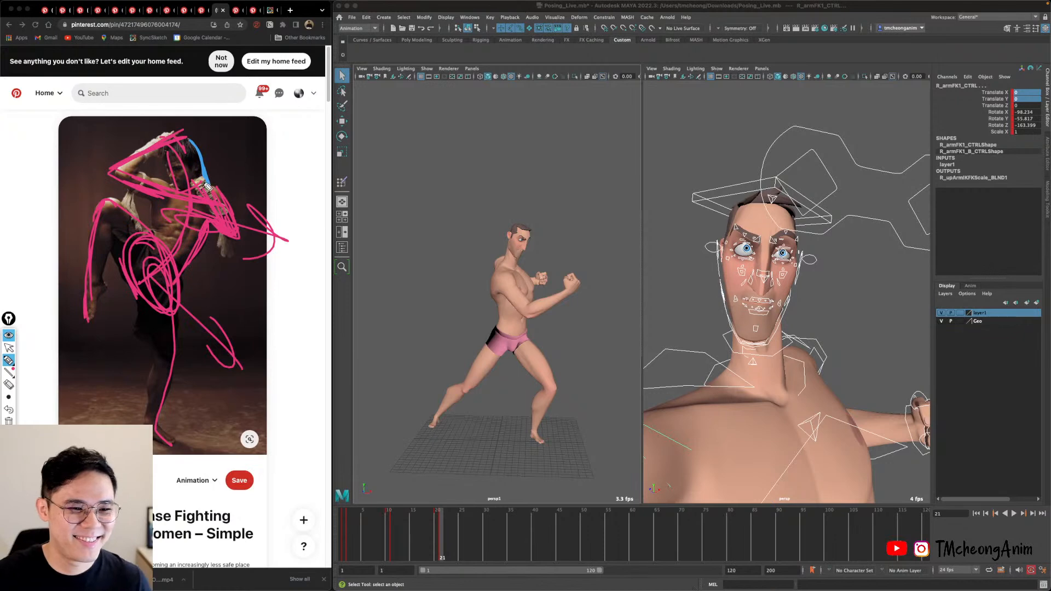
mouse_move(218, 189)
mouse_down()
mouse_move(235, 233)
mouse_move(205, 249)
mouse_move(210, 236)
mouse_move(184, 293)
mouse_move(163, 437)
mouse_up()
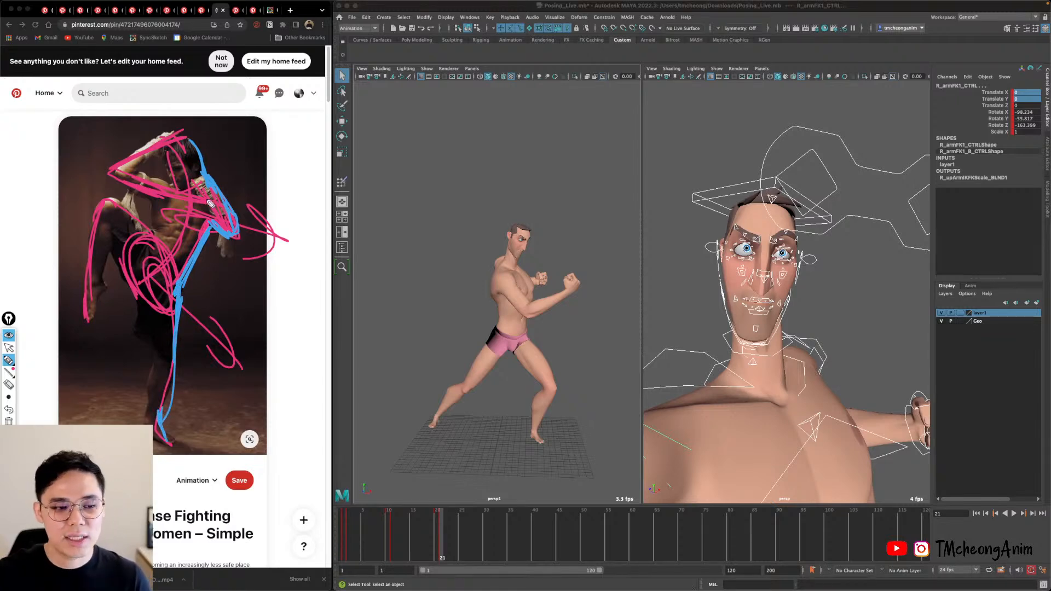
mouse_move(189, 163)
mouse_down()
mouse_move(193, 146)
mouse_move(178, 133)
mouse_move(140, 143)
mouse_move(123, 183)
mouse_move(154, 225)
mouse_move(112, 204)
mouse_move(93, 315)
mouse_move(105, 304)
mouse_move(109, 255)
mouse_move(149, 305)
mouse_move(162, 414)
mouse_move(143, 342)
mouse_move(70, 243)
mouse_move(164, 132)
mouse_up()
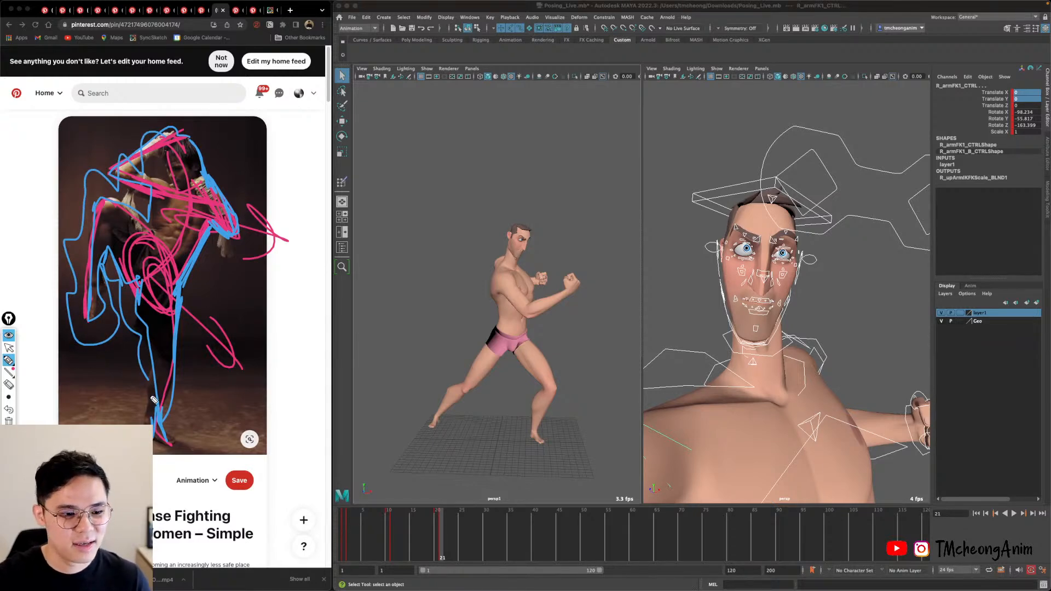
click(8, 420)
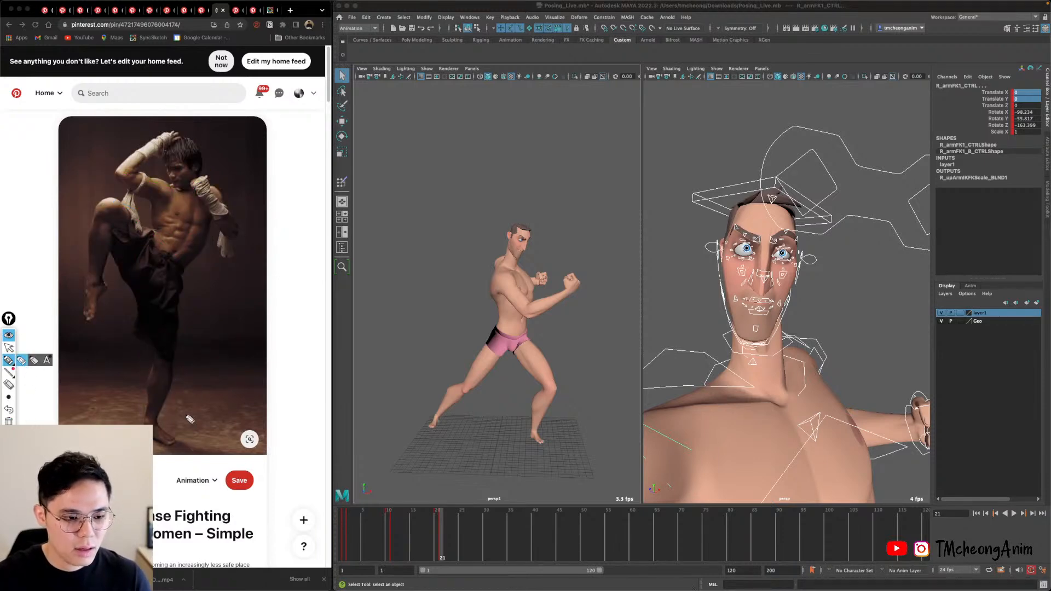
Draw blue direction arrows at the knee and foot of the fighter's standing leg and along the 3D character's front leg.
mouse_move(153, 435)
mouse_down()
mouse_move(195, 461)
mouse_move(176, 459)
mouse_up()
mouse_move(163, 350)
mouse_down()
mouse_move(203, 389)
mouse_move(187, 389)
mouse_up()
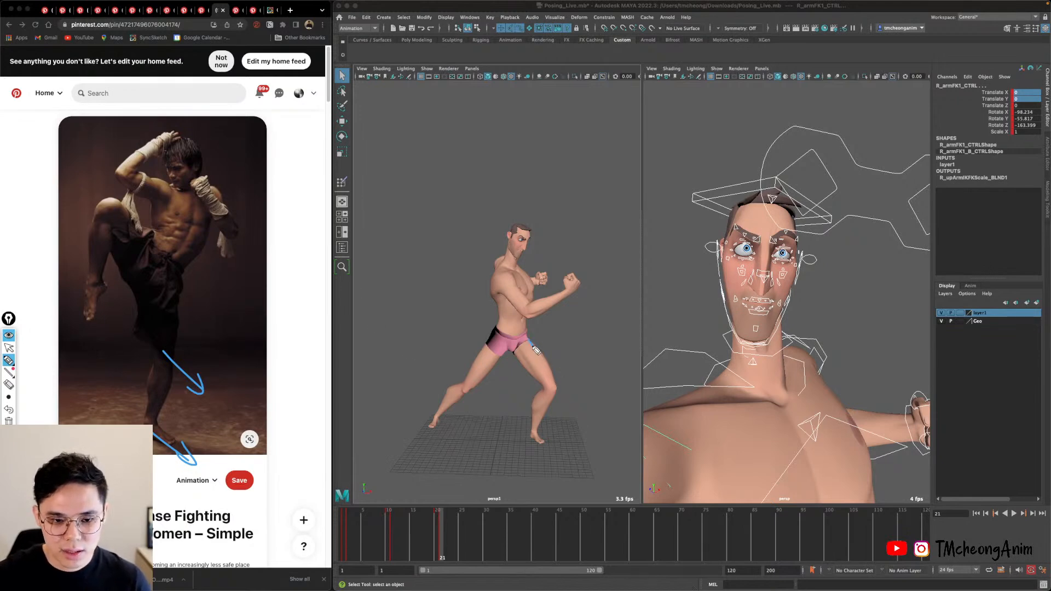
drag(535, 349, 594, 441)
mouse_move(526, 407)
mouse_down()
mouse_move(573, 475)
mouse_move(557, 477)
mouse_up()
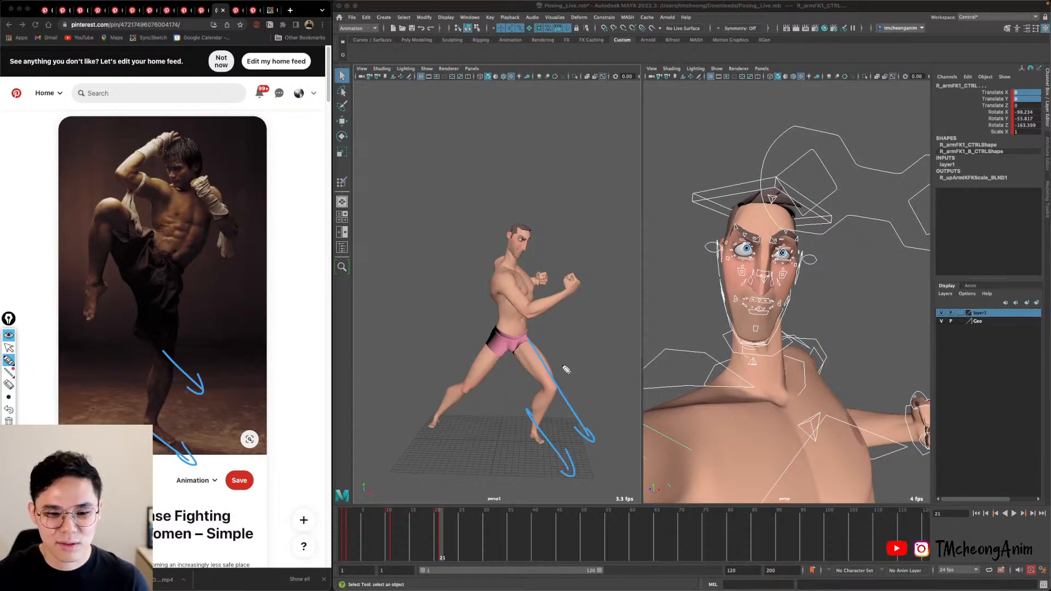
Point an arrow at the 3D character's front knee, write "this knee" and "disney" with underlines, and clear the annotations.
mouse_move(583, 348)
mouse_down()
mouse_move(564, 366)
mouse_move(571, 383)
mouse_move(630, 365)
mouse_move(648, 344)
mouse_move(616, 412)
mouse_move(645, 404)
mouse_move(671, 375)
mouse_up()
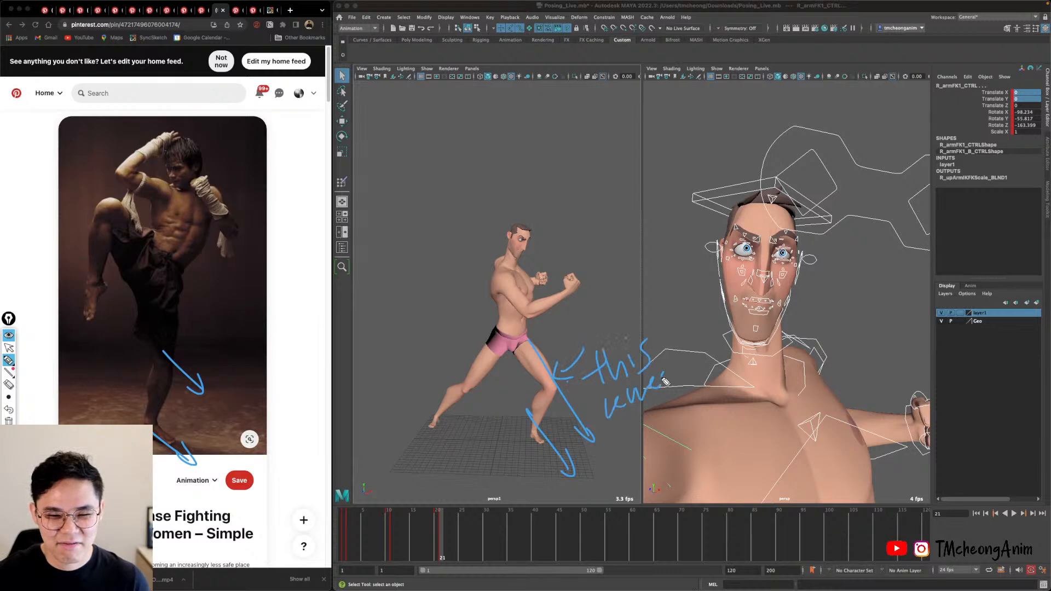
mouse_move(617, 456)
mouse_down()
mouse_move(610, 469)
mouse_move(684, 439)
mouse_up()
drag(625, 484, 709, 472)
drag(602, 422, 684, 404)
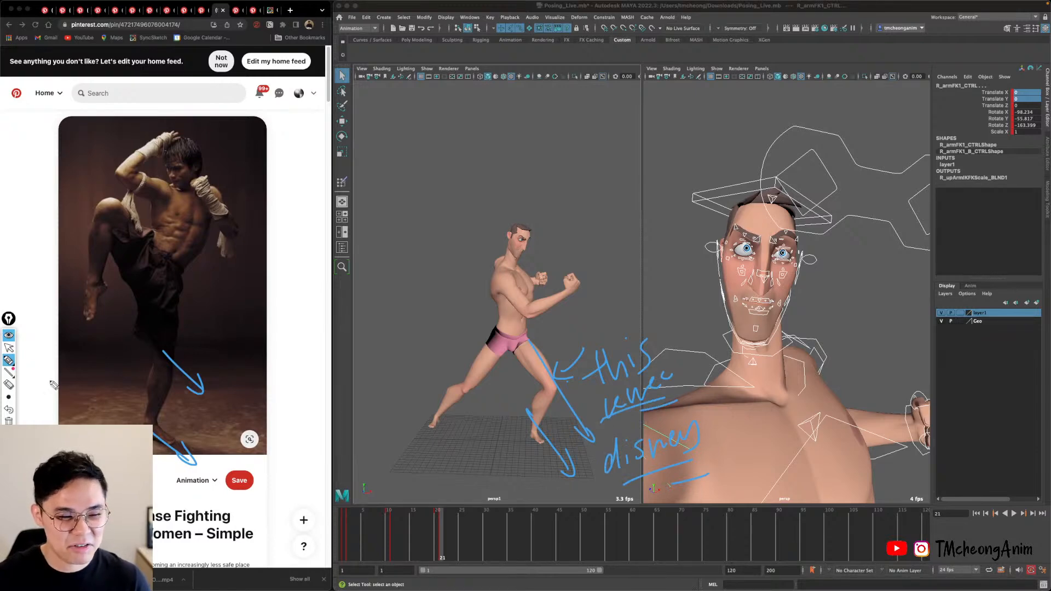
click(9, 385)
click(10, 361)
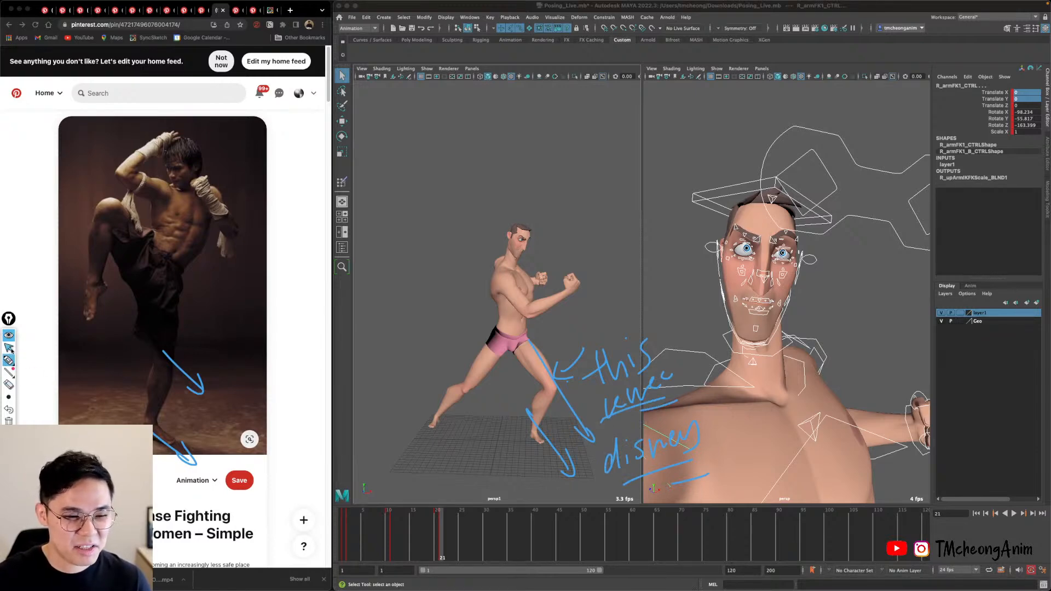
click(9, 421)
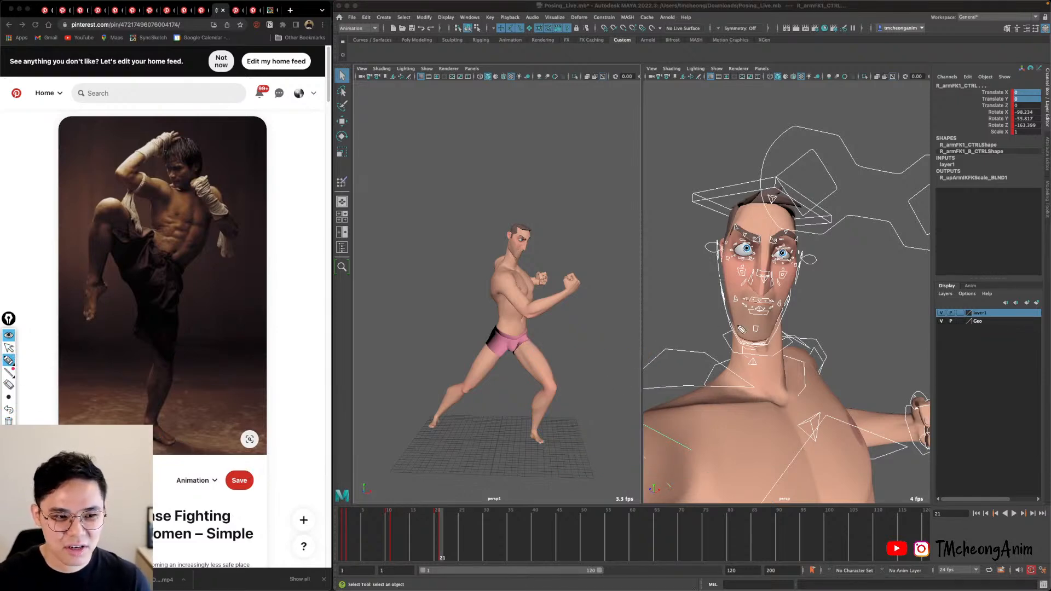
Draw blue direction arrows over the fighter's raised knee, lower leg, bent elbow and lowered arm.
mouse_move(9, 359)
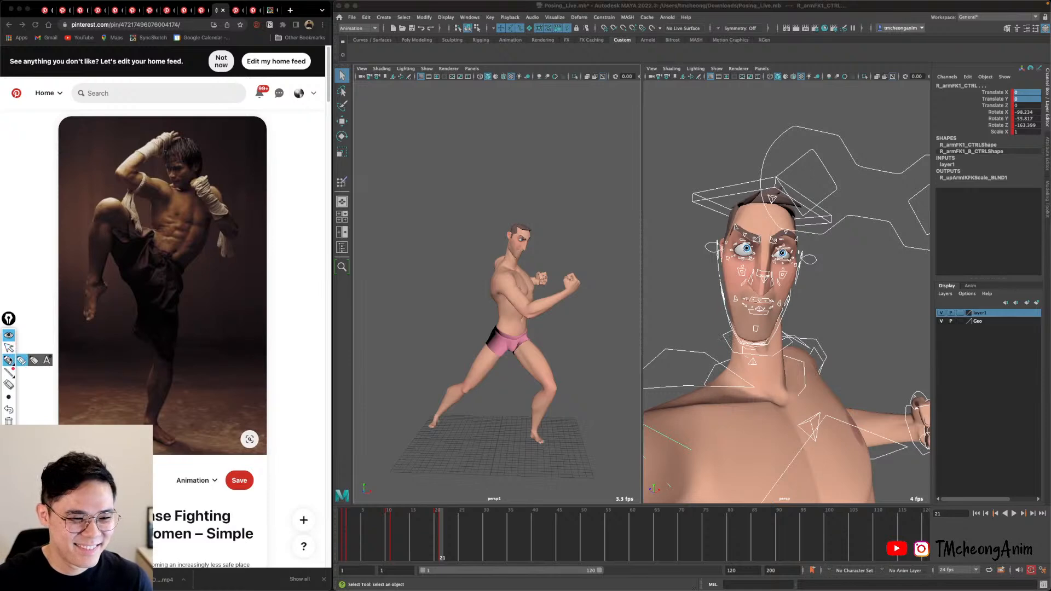
mouse_move(127, 232)
mouse_down()
mouse_move(89, 180)
mouse_move(101, 174)
mouse_up()
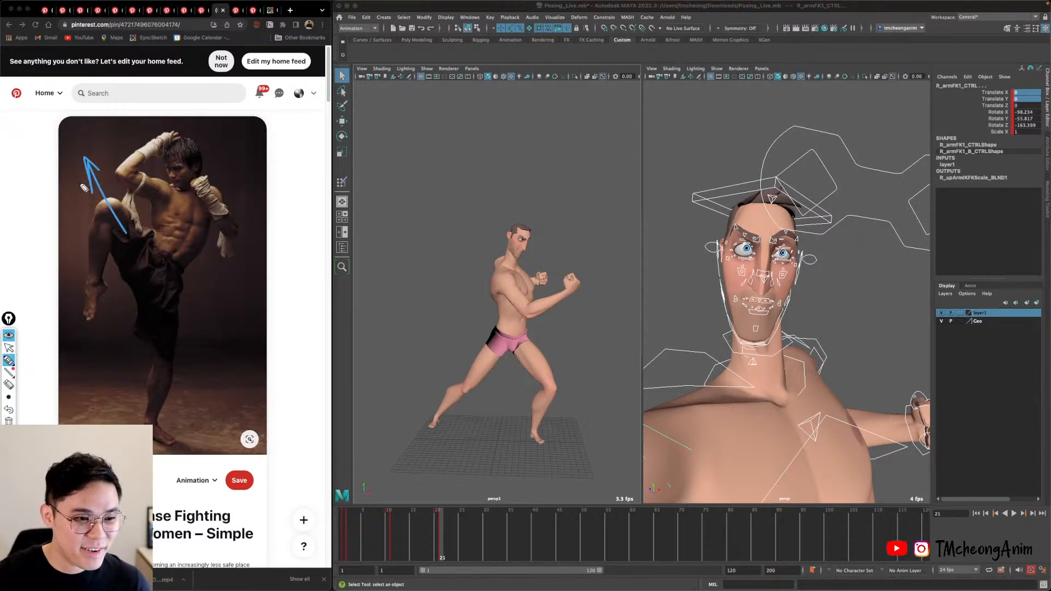
mouse_move(105, 284)
mouse_down()
mouse_move(86, 275)
mouse_move(92, 283)
mouse_move(34, 305)
mouse_move(76, 306)
mouse_move(85, 391)
mouse_move(101, 360)
mouse_up()
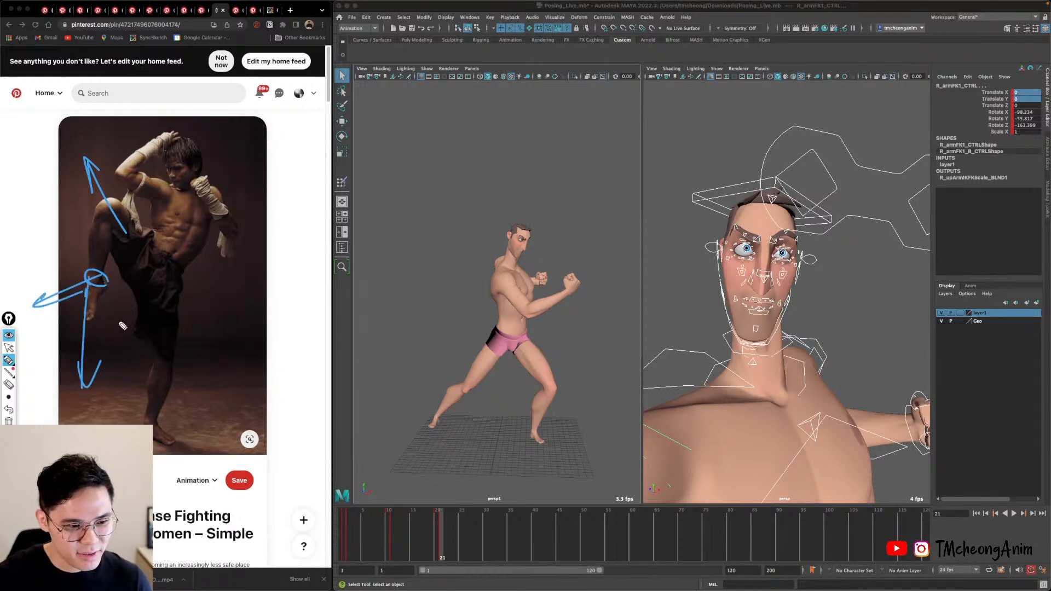
mouse_move(190, 112)
mouse_down()
mouse_move(82, 201)
mouse_move(165, 181)
mouse_up()
drag(85, 159, 115, 155)
mouse_move(204, 148)
mouse_down()
mouse_move(121, 194)
mouse_move(162, 191)
mouse_move(264, 271)
mouse_up()
drag(248, 230, 244, 267)
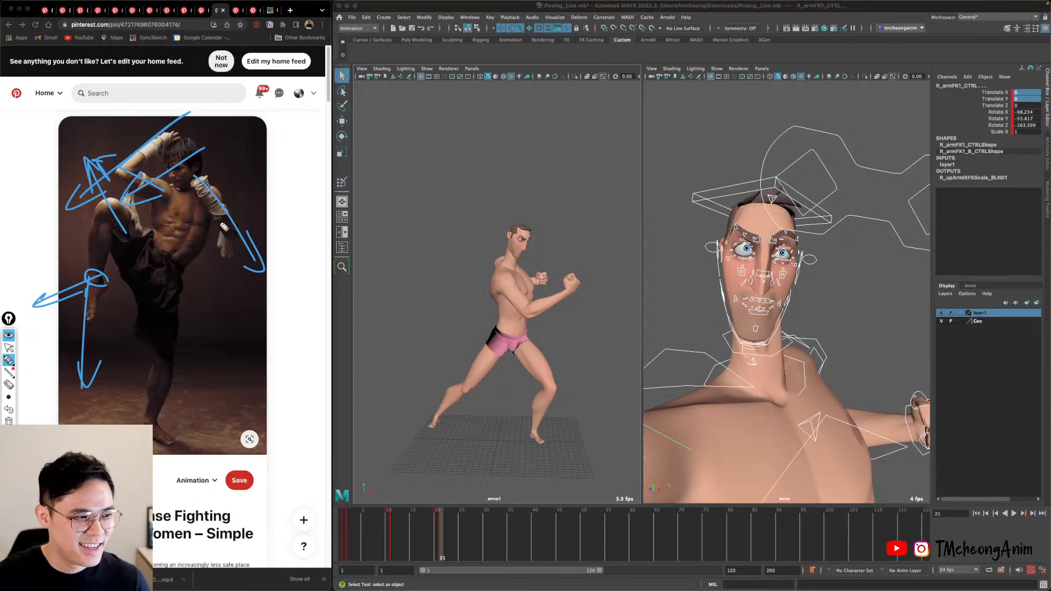
Trace the fighter's torso curve and standing leg, return to the pointer and clear all annotations.
mouse_move(212, 197)
mouse_down()
mouse_move(255, 268)
mouse_move(210, 215)
mouse_move(173, 281)
mouse_up()
drag(206, 248, 185, 277)
drag(174, 273, 165, 374)
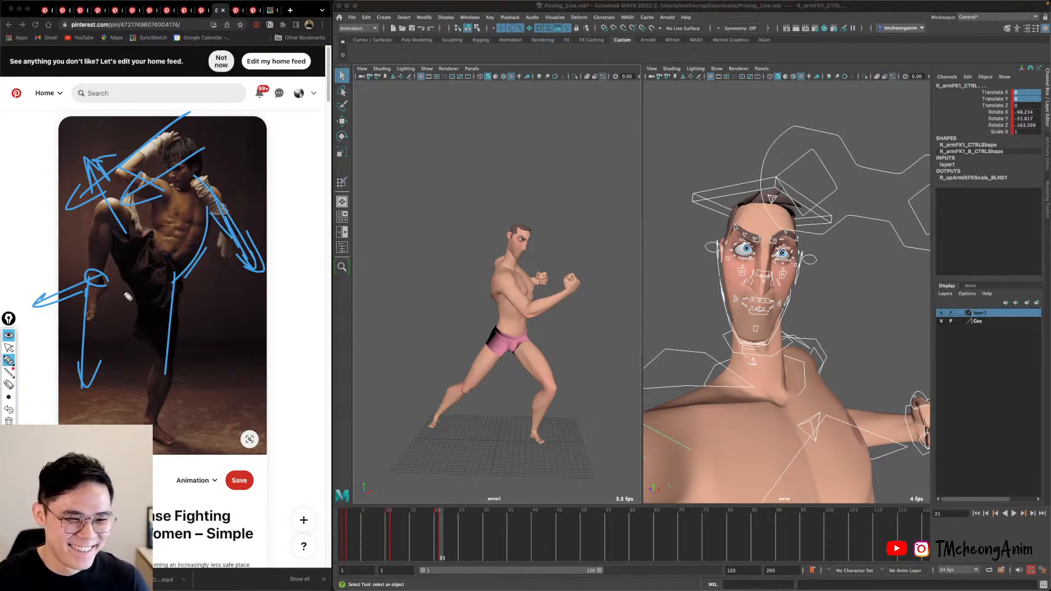
click(9, 348)
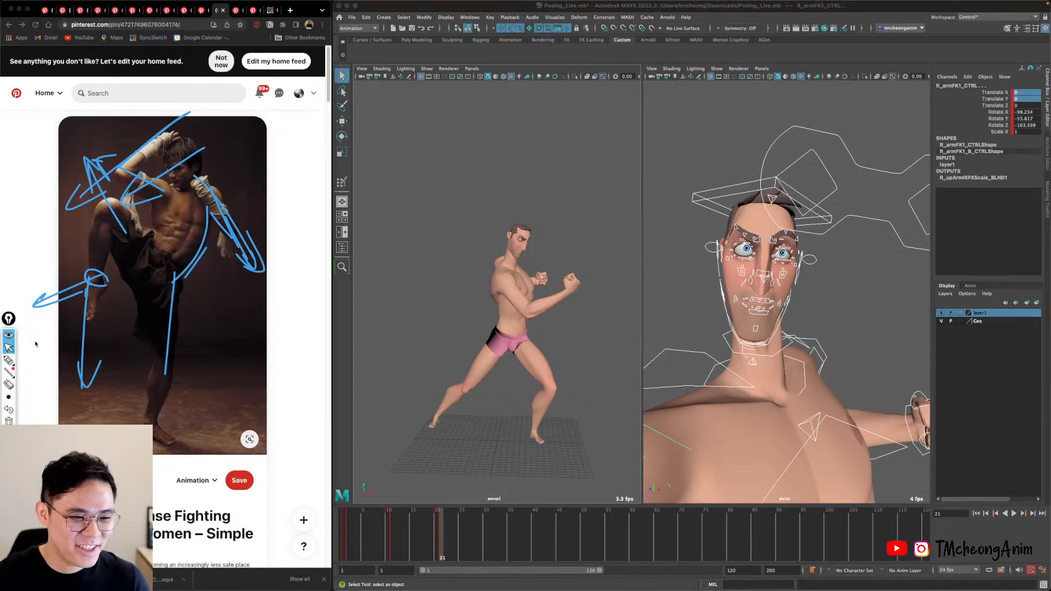
click(9, 420)
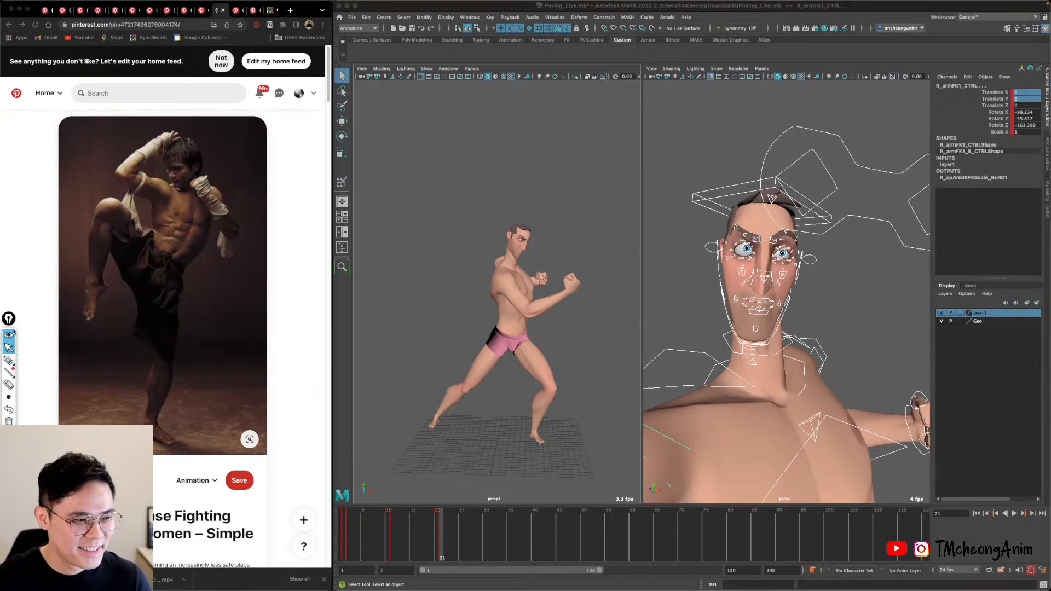
Go to frame 30 in Maya and bring the fighter's whole rig into view for the new pose.
alt+middle_drag(583, 324, 582, 320)
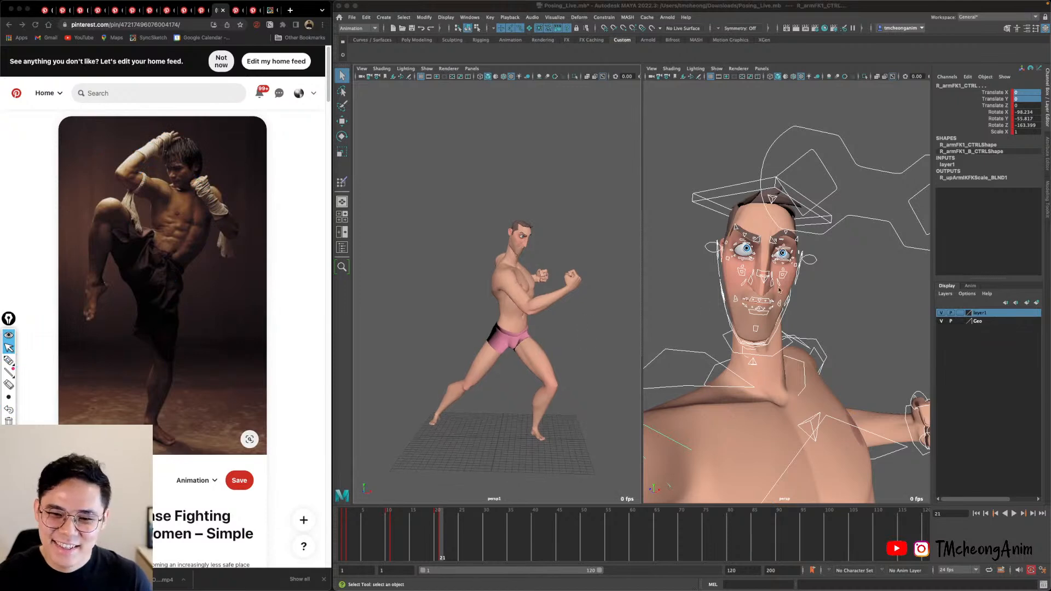
alt+drag(766, 312, 780, 337)
alt+right_drag(780, 337, 706, 339)
click(485, 536)
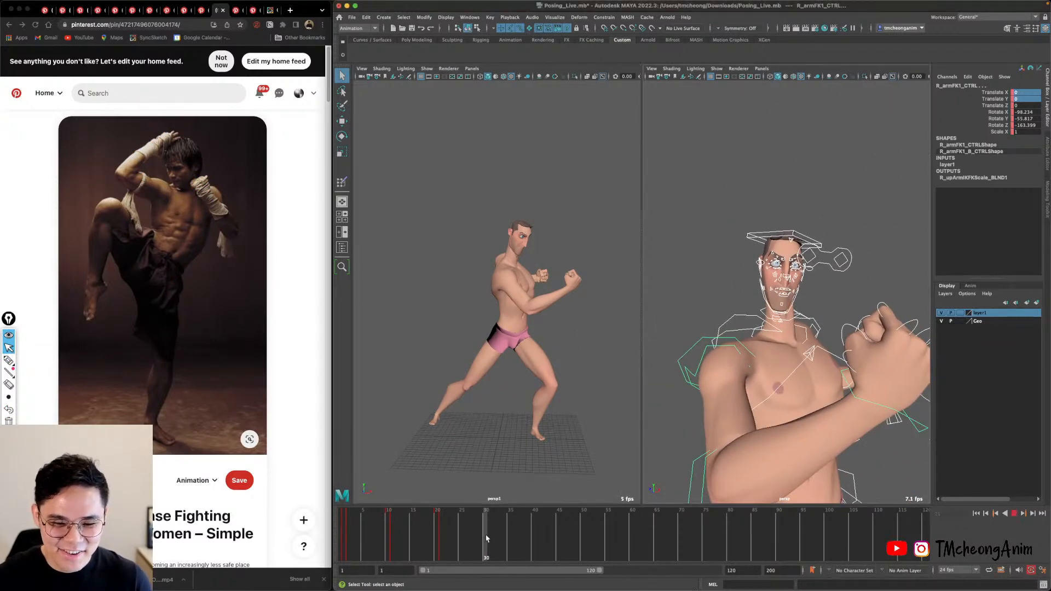
alt+drag(805, 339, 831, 350)
alt+middle_drag(831, 350, 843, 268)
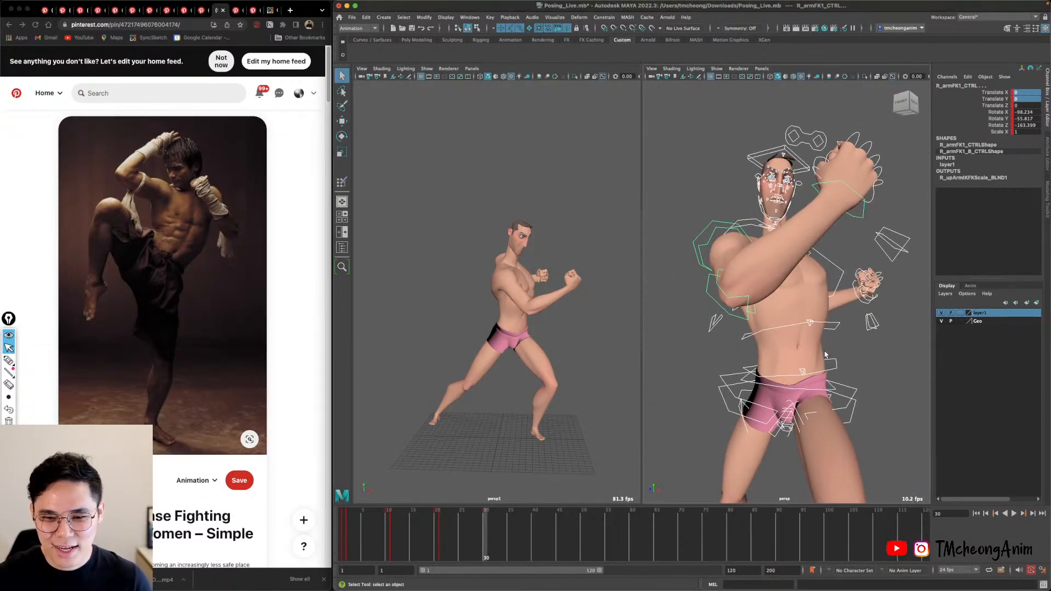
alt+drag(842, 268, 821, 301)
alt+right_drag(854, 350, 816, 364)
alt+drag(816, 364, 817, 407)
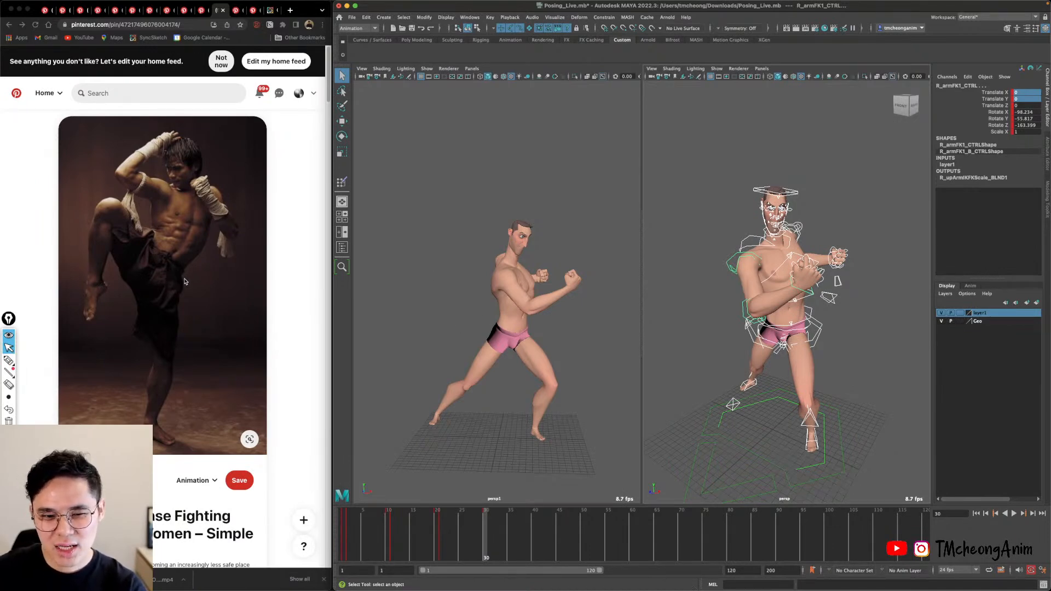
Raise the body control at frame 30 to a Translate Y of about -3, straightening the legs.
click(883, 372)
alt+drag(839, 328, 870, 331)
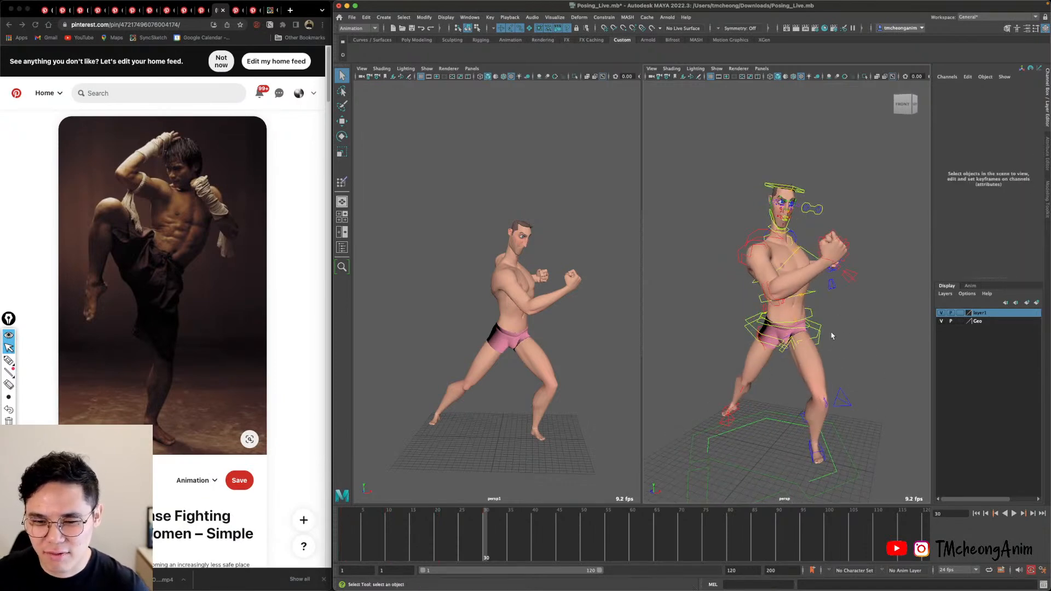
click(820, 334)
key(w)
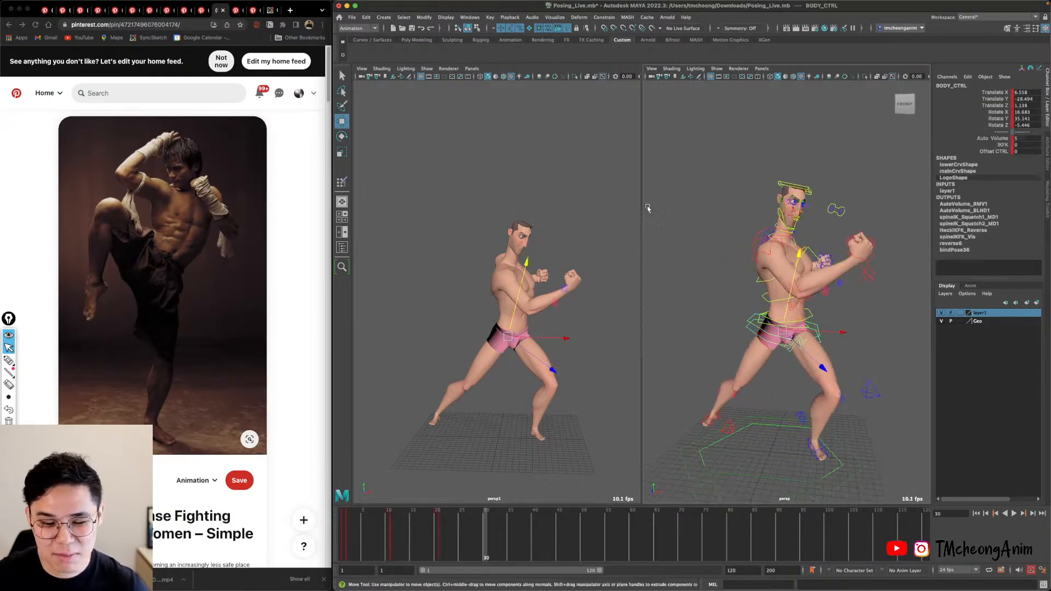
mouse_move(790, 305)
mouse_down()
mouse_move(788, 274)
mouse_move(784, 288)
mouse_up()
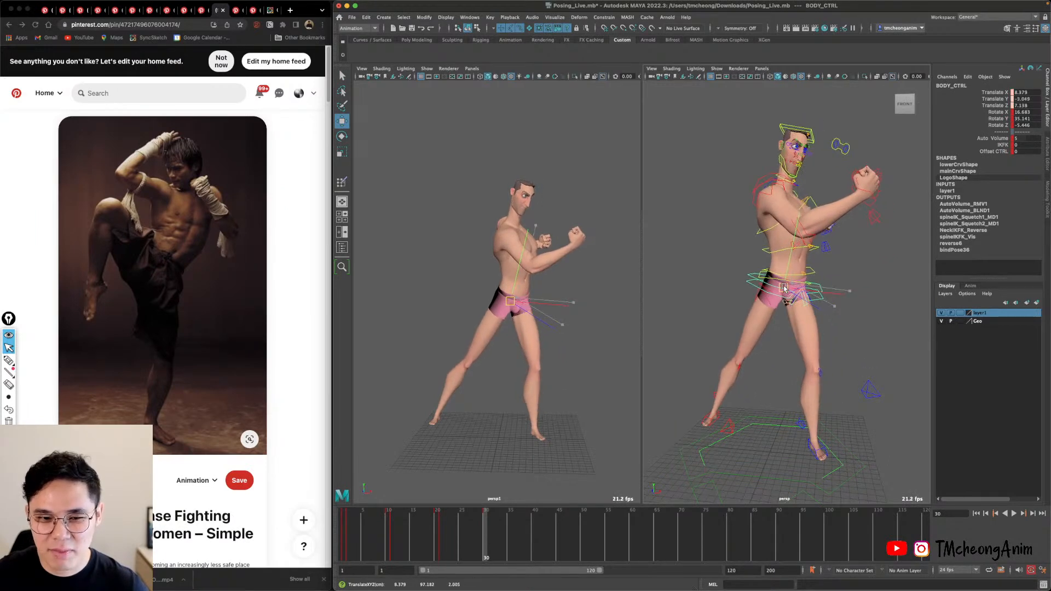
right_click(991, 321)
click(995, 352)
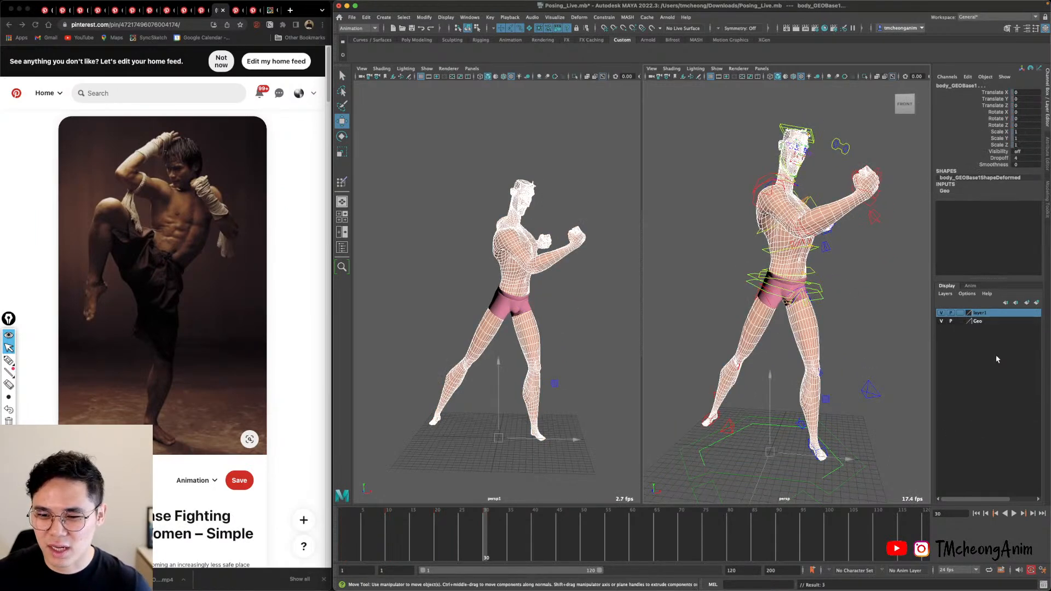
click(855, 340)
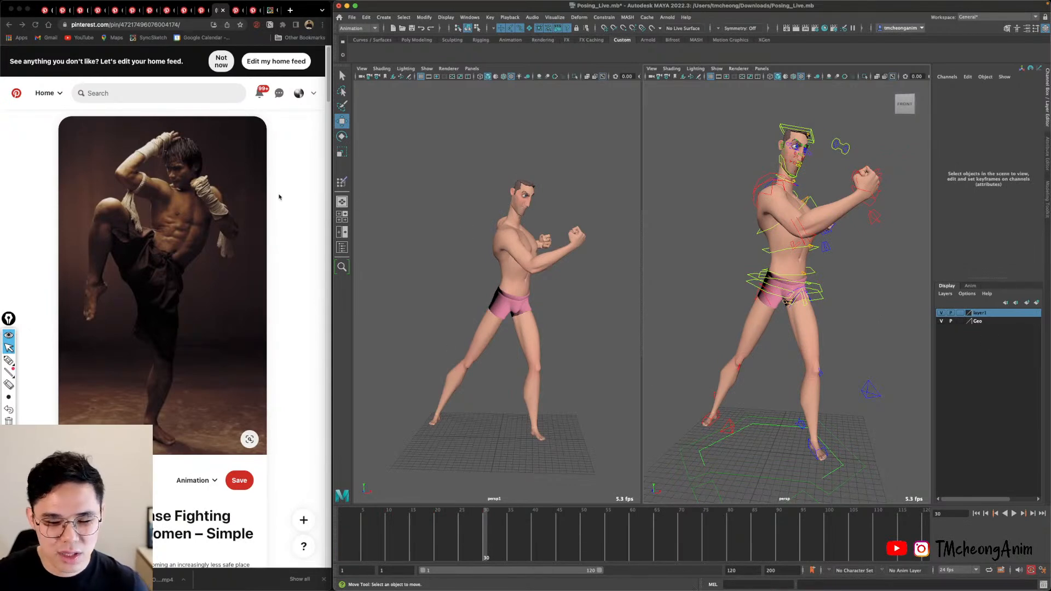
Select all controls in layer1, put the character into the upright standing pose at frame 30, compare with frame 21 and deselect.
right_click(990, 316)
click(993, 351)
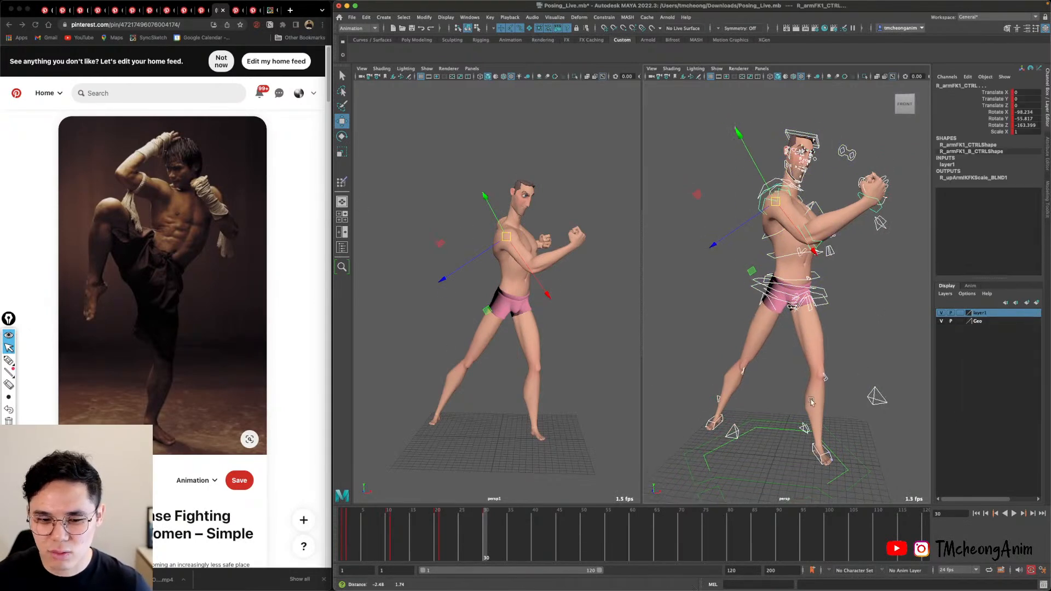
drag(580, 539, 485, 539)
key(comma)
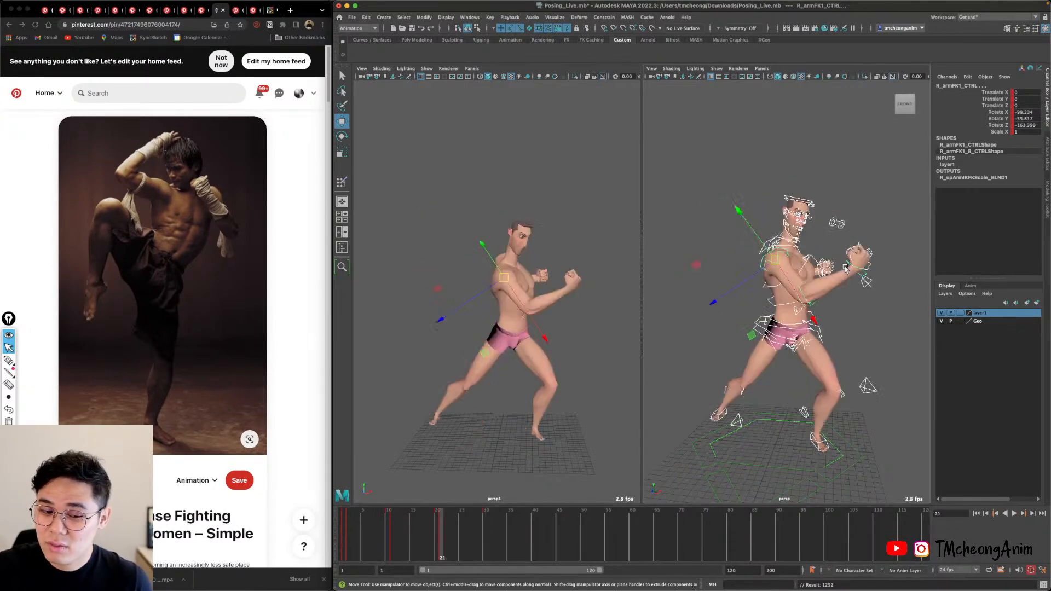
key(period)
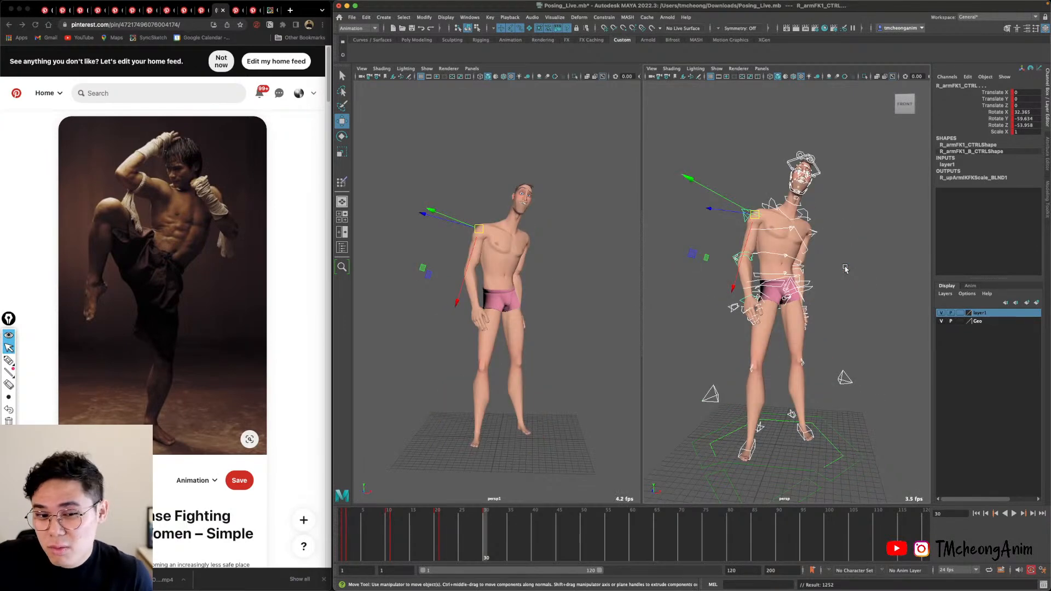
alt+middle_drag(646, 236, 671, 237)
click(889, 284)
alt+middle_drag(889, 284, 854, 320)
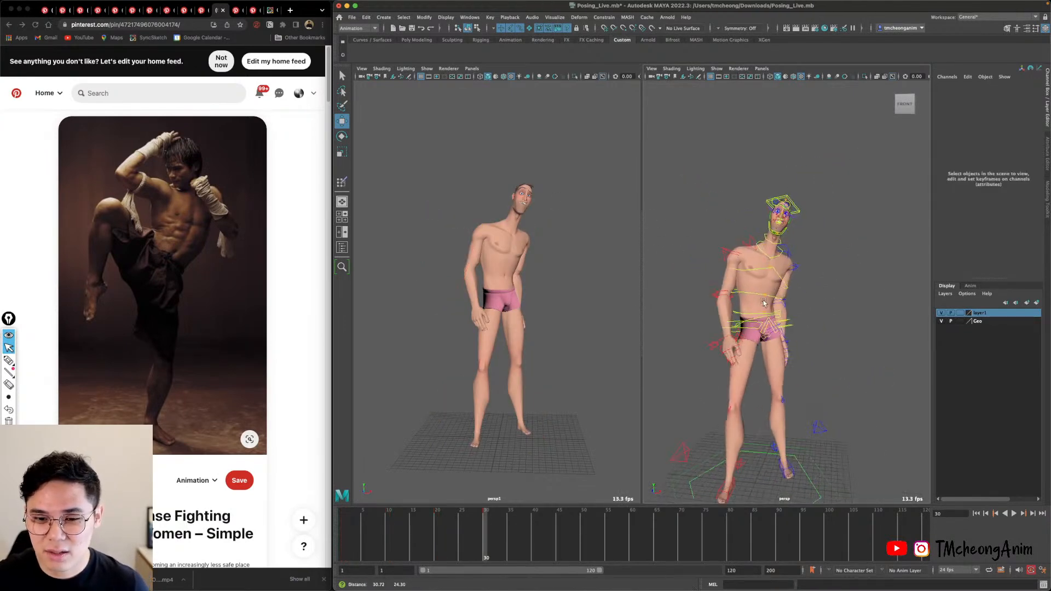
Set the body control's Translate Y, Translate Z, Rotate X and Rotate Y to 0.
scroll(823, 342, up, 6)
click(816, 352)
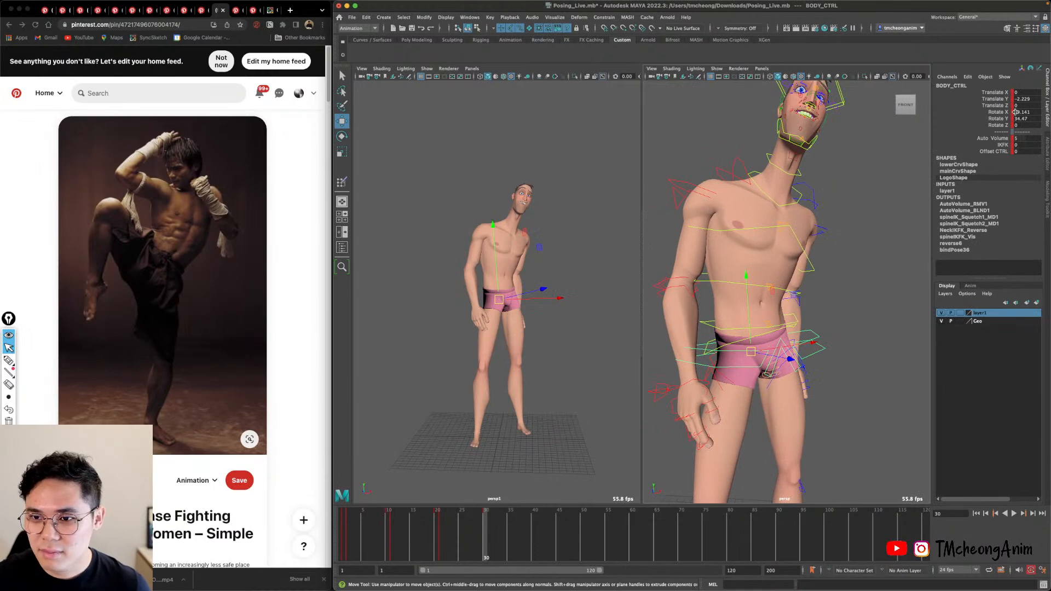
text(0)
key(Return)
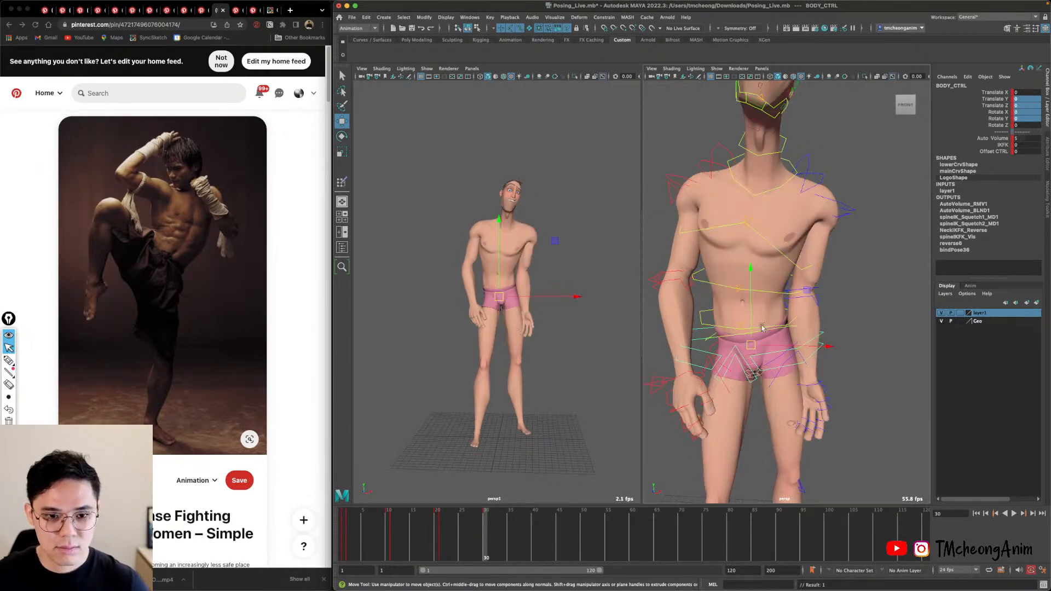
alt+middle_drag(775, 342, 769, 305)
key(e)
key(q)
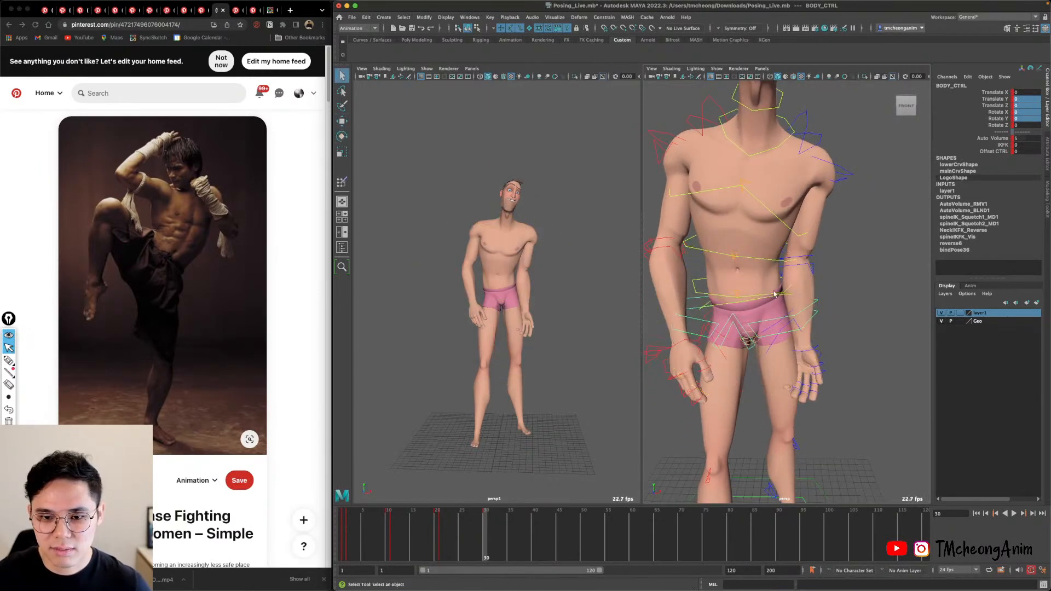
Set the hip FK control's Translate Y, Translate Z and all three rotations to 0.
click(737, 302)
alt+drag(735, 316, 712, 310)
click(1022, 103)
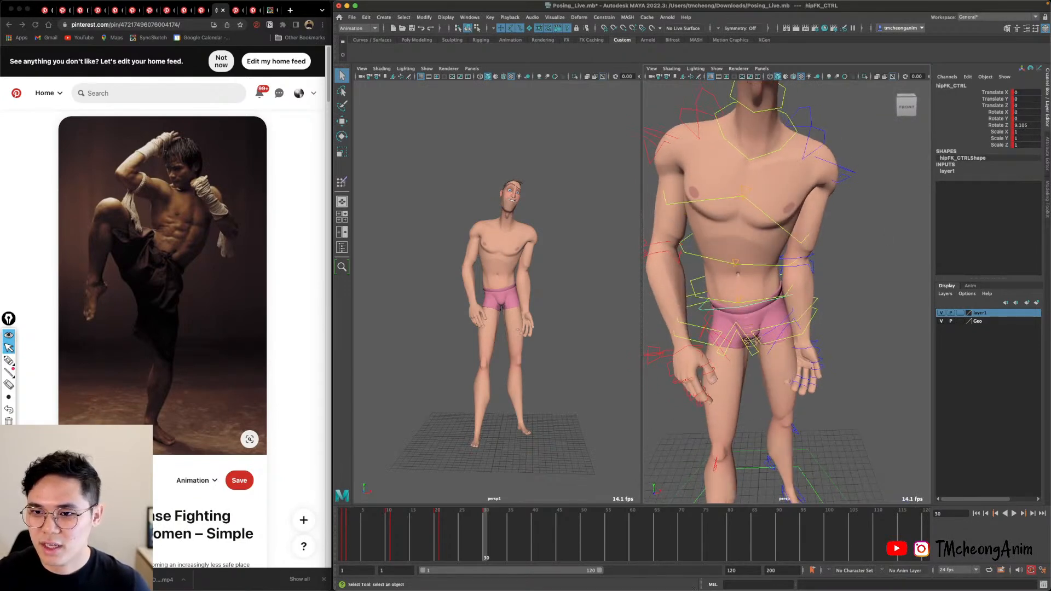
drag(1016, 102, 1034, 130)
text(0)
key(Return)
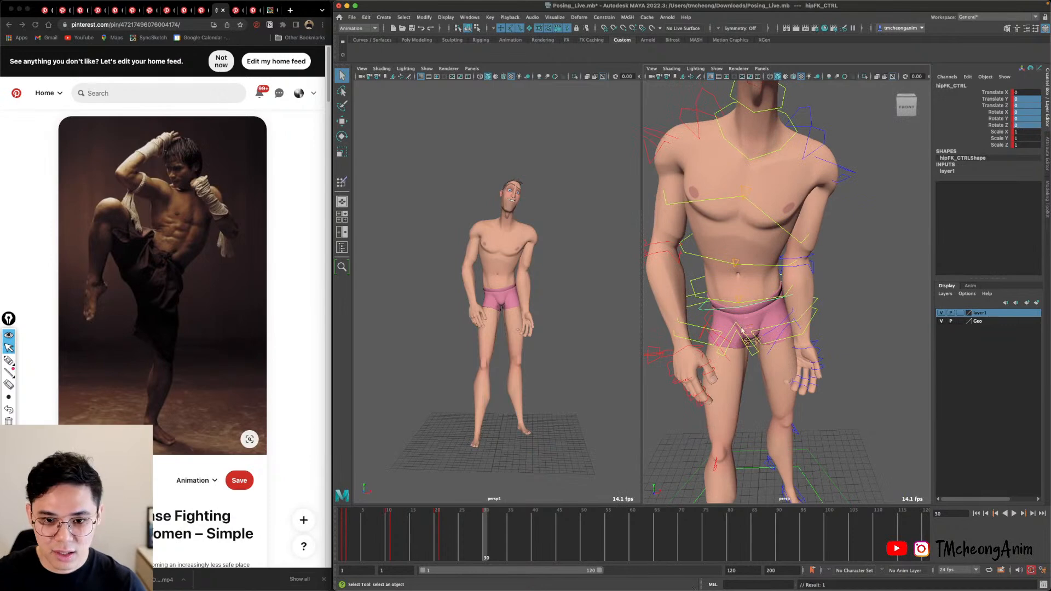
Isolate and select the spine FK controls, and set their Translate Z and all rotations to 0.
alt+drag(783, 255, 799, 293)
click(798, 284)
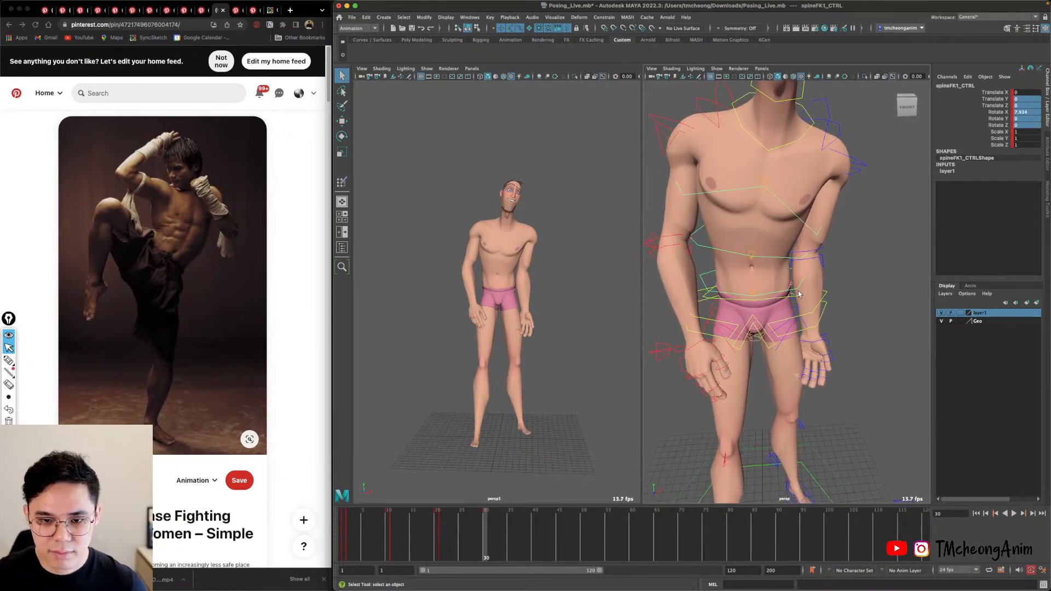
key(ctrl+1)
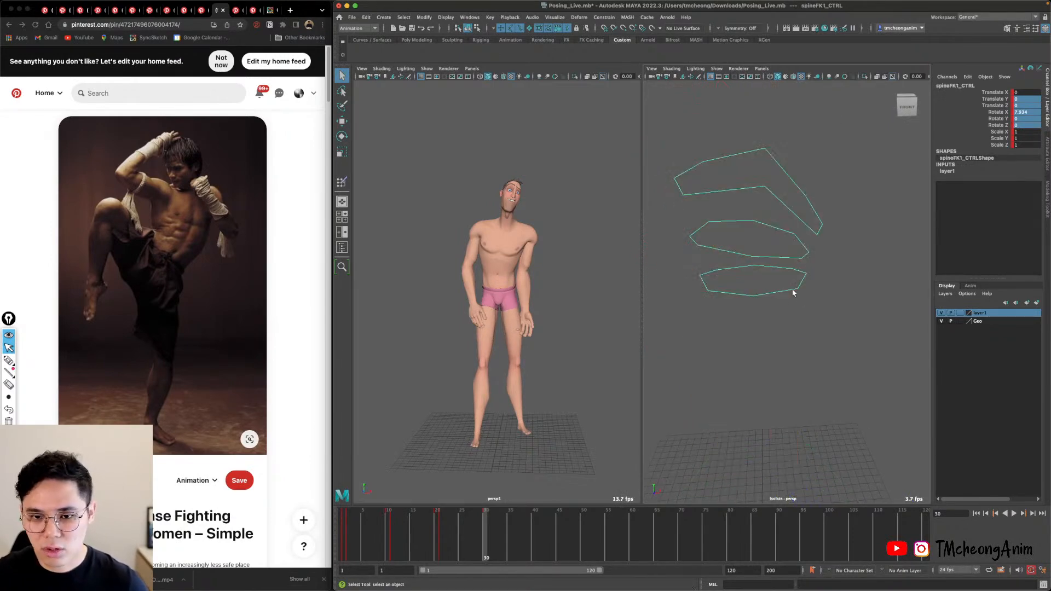
drag(829, 342, 744, 129)
key(ctrl+1)
drag(1023, 105, 1027, 125)
text(0)
key(Return)
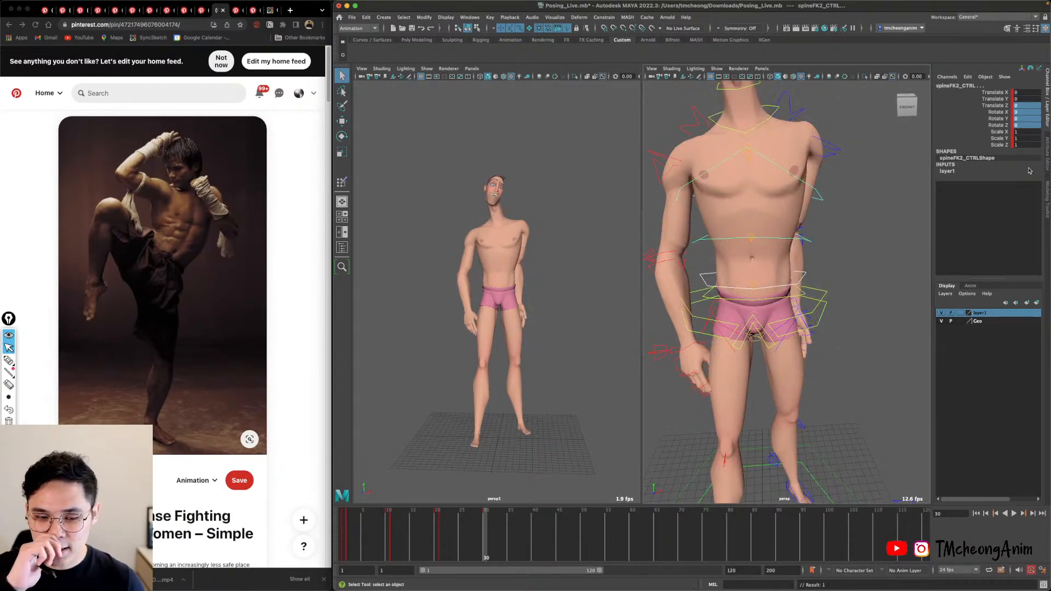
Turn the body control to about 28.7 in Rotate Y.
alt+drag(775, 263, 788, 246)
click(860, 321)
click(836, 323)
alt+drag(840, 333, 846, 311)
key(e)
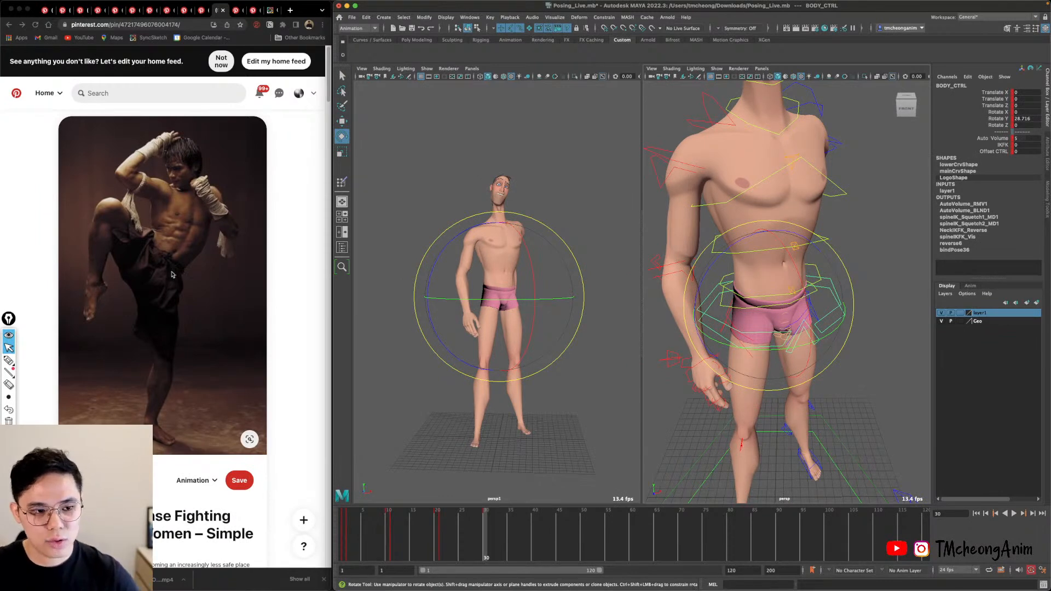
Sketch a level hip line, a crossing diagonal, a question mark and an arrow over the kicking fighter reference photo.
click(8, 360)
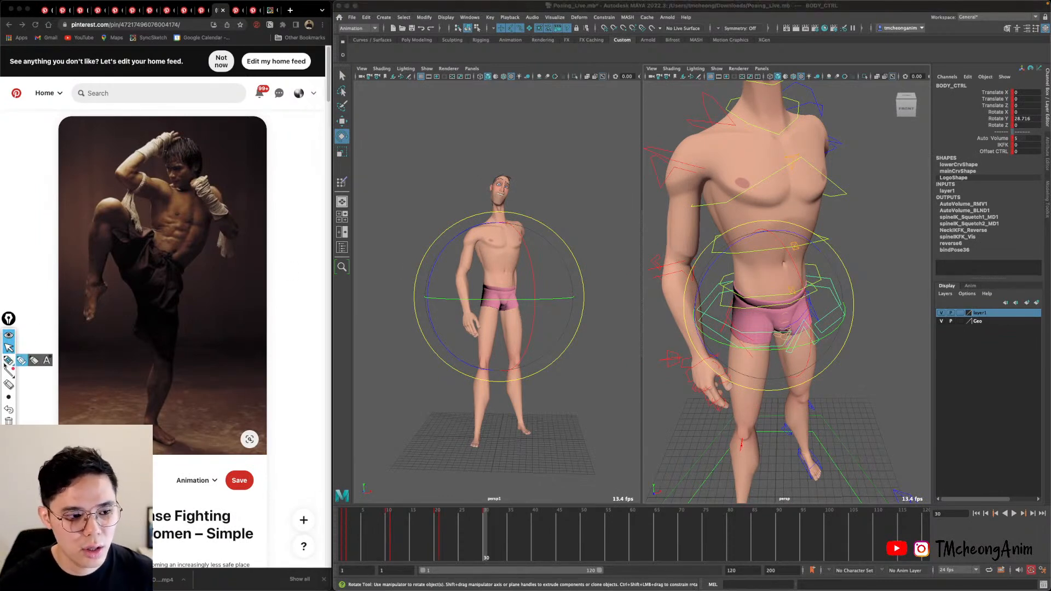
drag(104, 272, 208, 269)
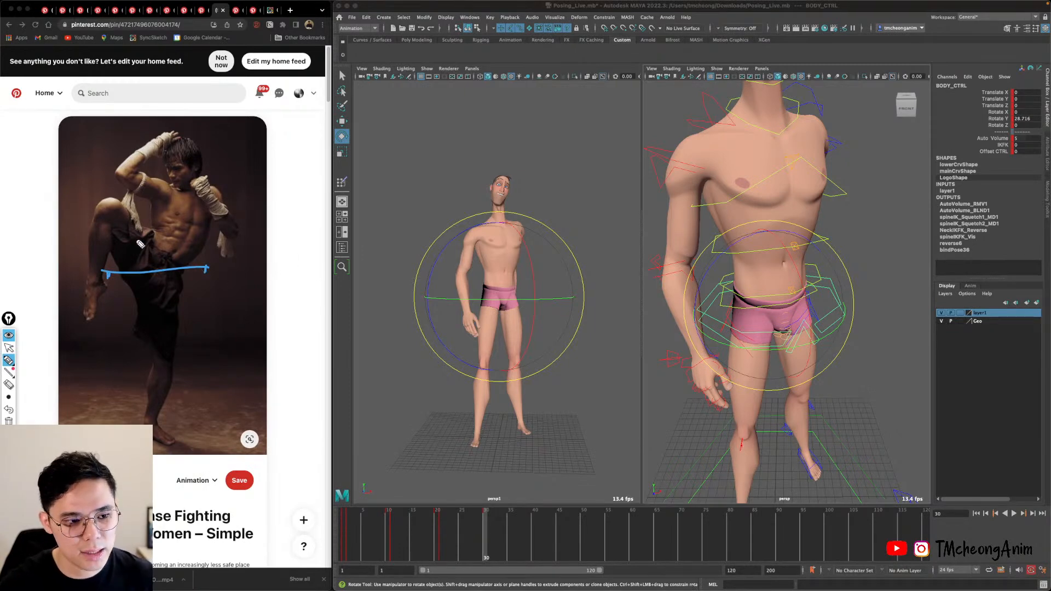
drag(140, 244, 187, 285)
drag(256, 249, 276, 293)
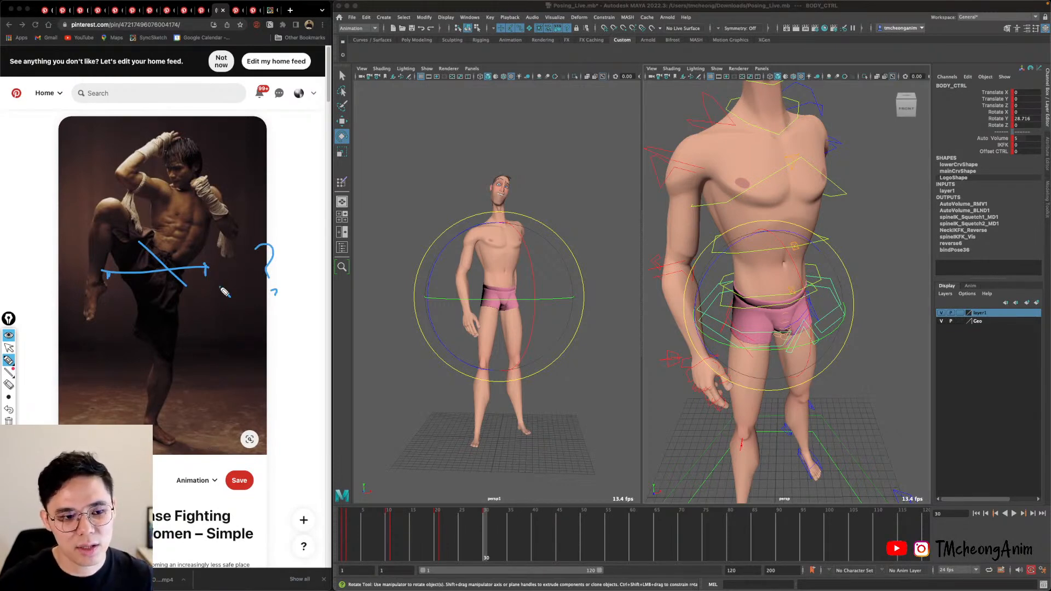
drag(230, 297, 212, 278)
drag(210, 290, 220, 281)
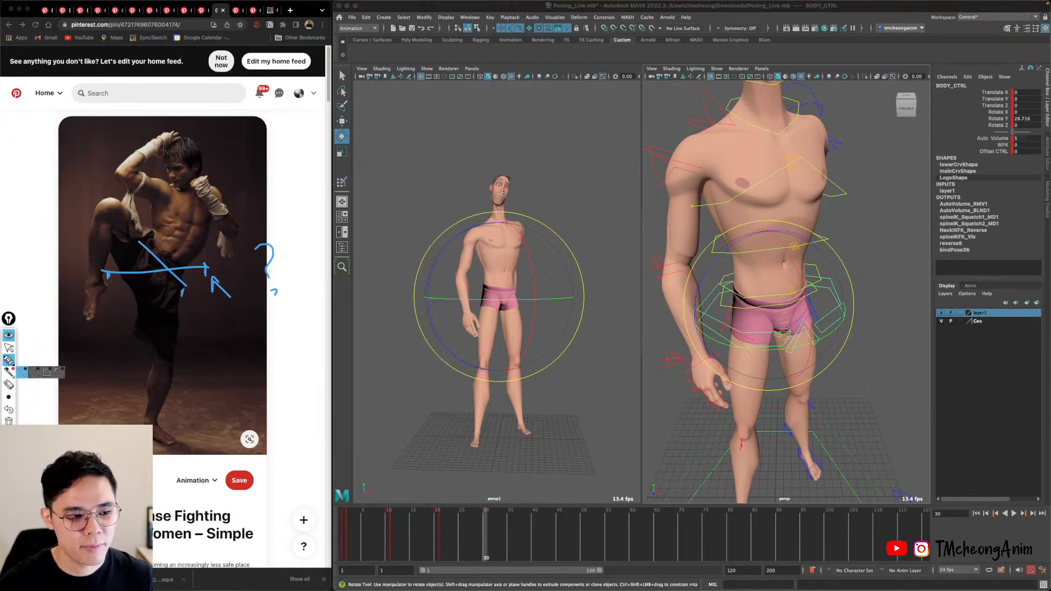
Erase the first hip marks on the reference photo and redraw the hip line as a diagonal descending toward the standing leg.
click(9, 384)
click(162, 278)
mouse_move(163, 278)
mouse_down()
mouse_move(199, 290)
mouse_move(272, 279)
mouse_move(109, 275)
mouse_move(197, 298)
mouse_move(183, 294)
mouse_up()
click(8, 360)
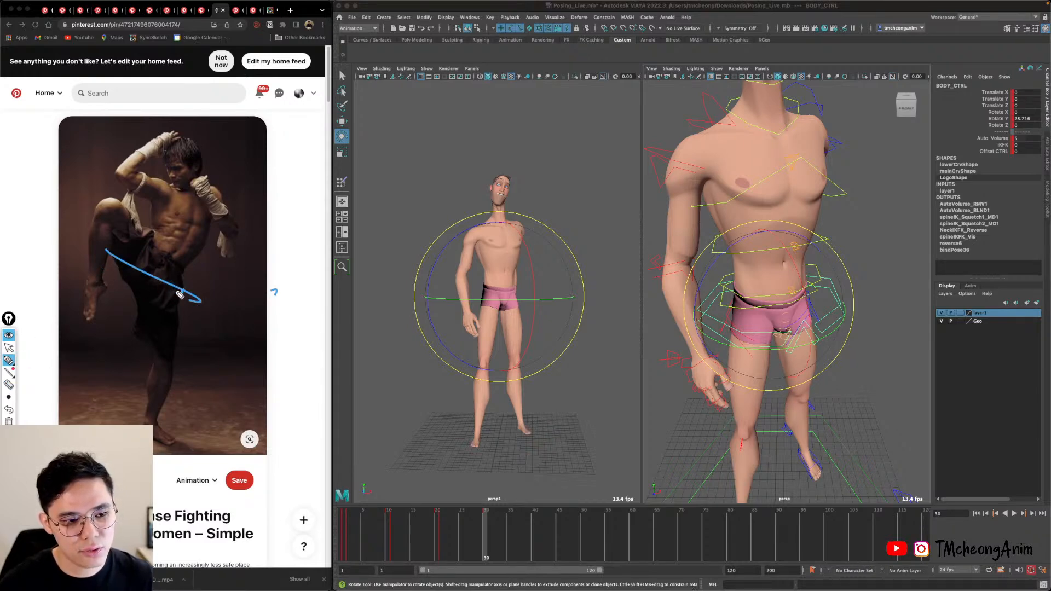
mouse_move(139, 247)
mouse_down()
mouse_move(169, 297)
mouse_move(142, 238)
mouse_up()
drag(133, 232, 136, 241)
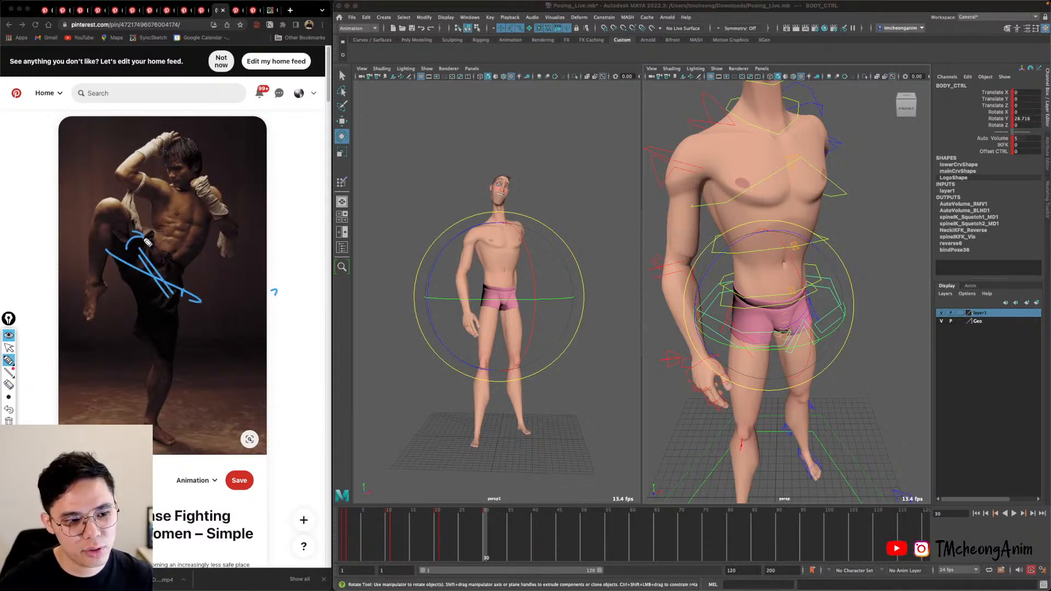
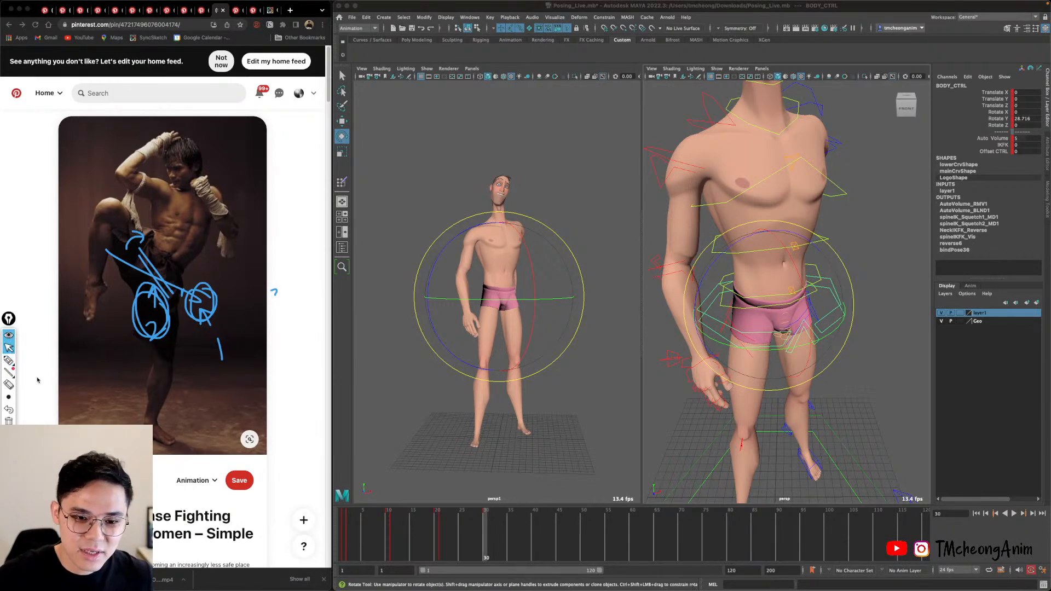
Lower the body control to about -11.4 in Translate Y and tilt it to about -27.4 in Rotate Z.
alt+drag(810, 305, 837, 257)
key(w)
click(844, 251)
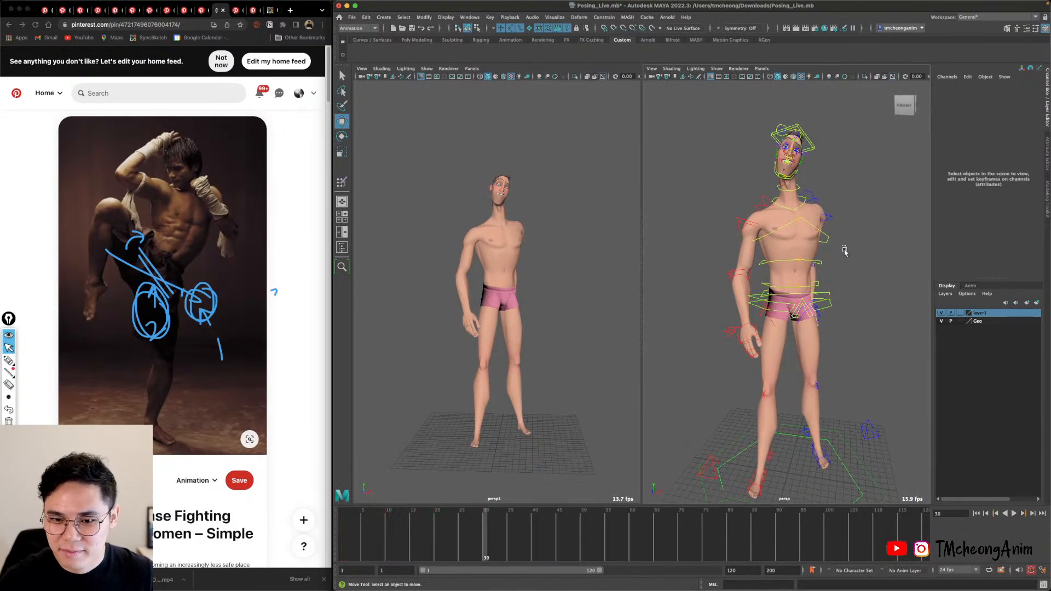
click(834, 305)
drag(789, 302, 788, 356)
key(e)
key(w)
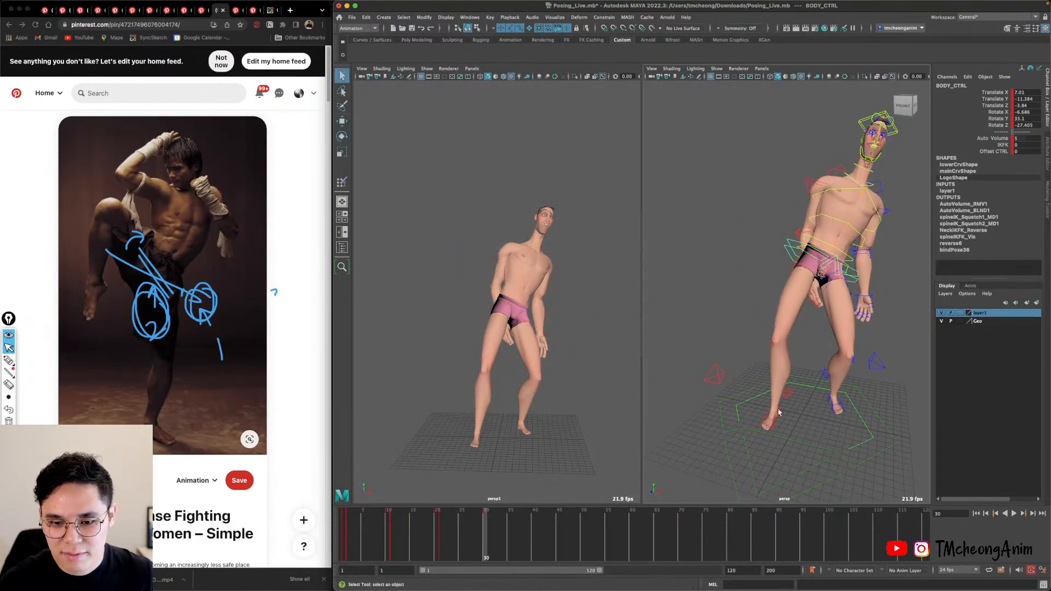
Raise the right leg IK control into a bent-knee kick at about 71 in Translate Y.
click(769, 397)
drag(774, 320, 781, 212)
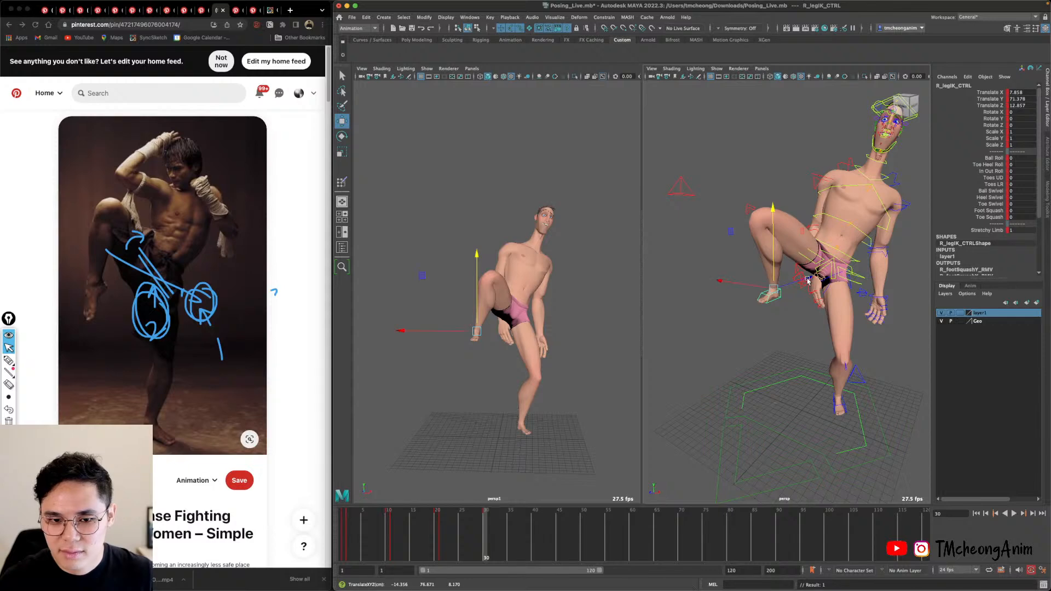
mouse_move(807, 280)
alt+mouse_down()
mouse_move(815, 305)
mouse_move(841, 277)
mouse_move(810, 274)
alt+mouse_up()
Rotate the body control to about -17.5 in X, 8.7 in Y and -22.4 in Z.
key(q)
click(898, 265)
alt+drag(898, 265, 864, 382)
click(857, 281)
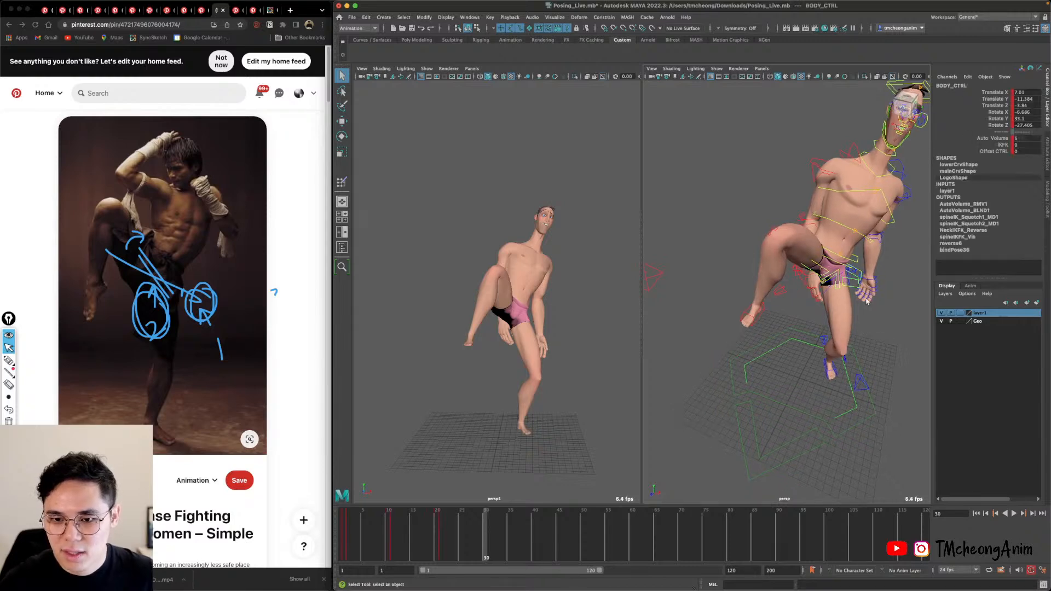
key(e)
alt+drag(854, 310, 779, 320)
Reposition the raised right foot's IK control and angle it to about 31 in Rotate X and 29 in Rotate Y.
key(q)
alt+drag(780, 320, 759, 325)
click(741, 379)
alt+drag(743, 380, 807, 384)
key(e)
drag(822, 419, 780, 432)
key(w)
alt+drag(793, 349, 757, 300)
key(e)
drag(747, 256, 719, 301)
alt+drag(788, 241, 848, 277)
key(q)
alt+right_drag(848, 277, 827, 248)
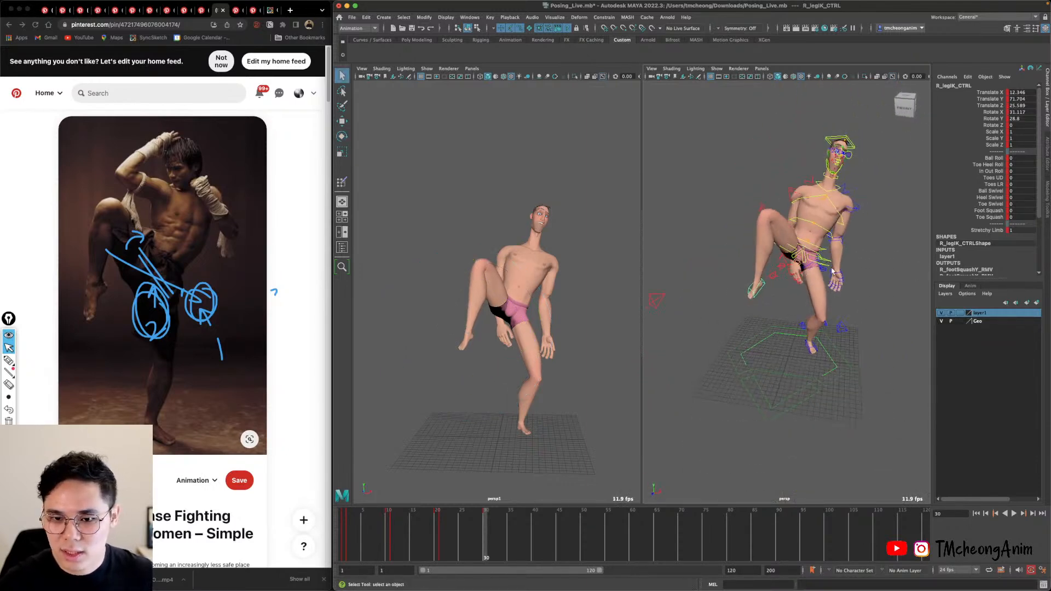
Move the body and right leg IK controls together along world axes, shifting the foot to about 6.5 in X and 81.9 in Y.
click(831, 271)
alt+middle_drag(831, 271, 815, 289)
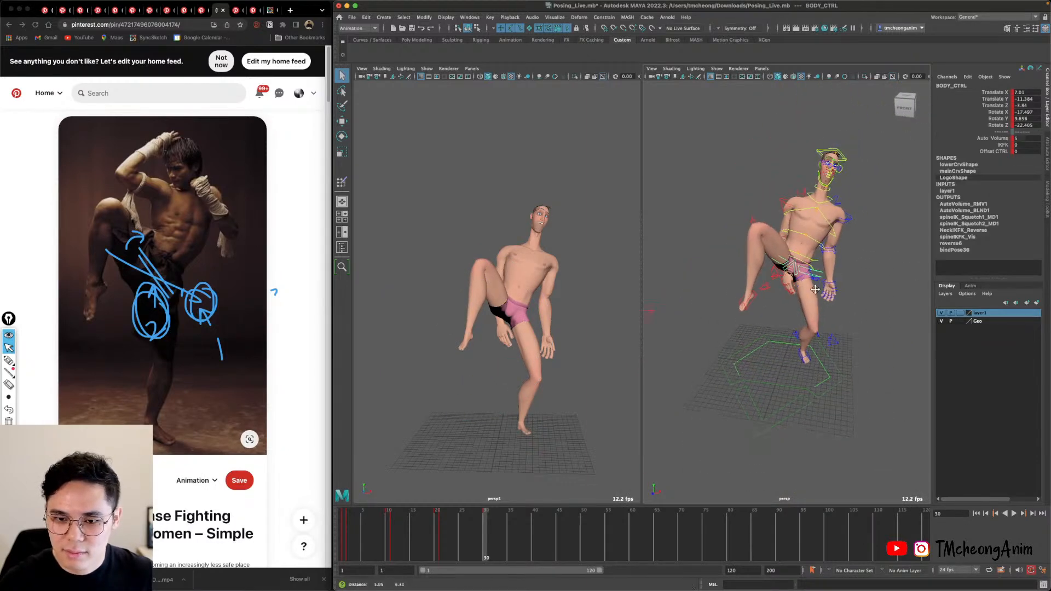
click(748, 316)
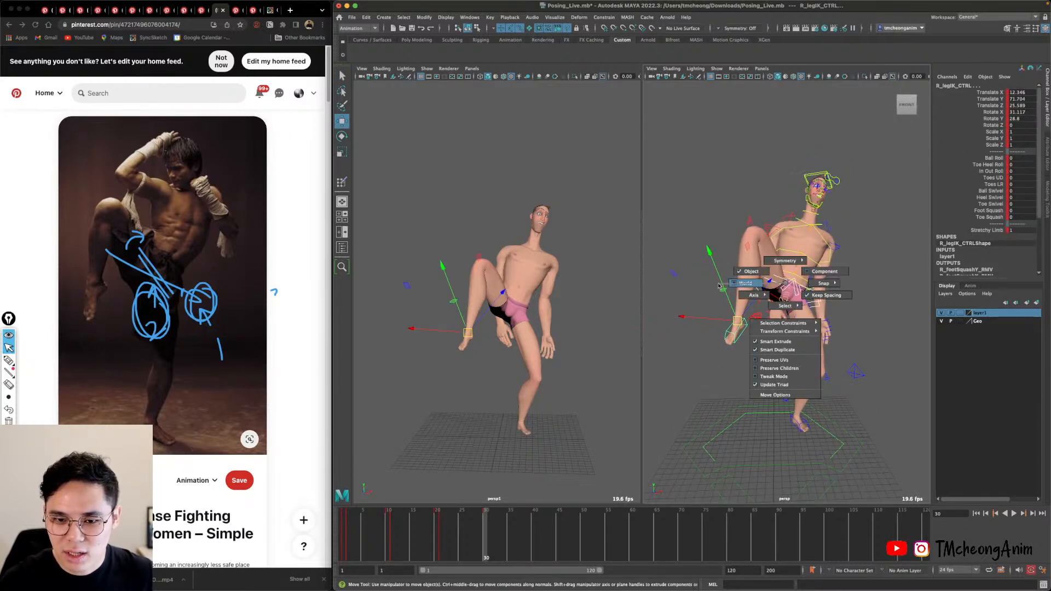
alt+drag(760, 311, 761, 305)
drag(787, 263, 798, 242)
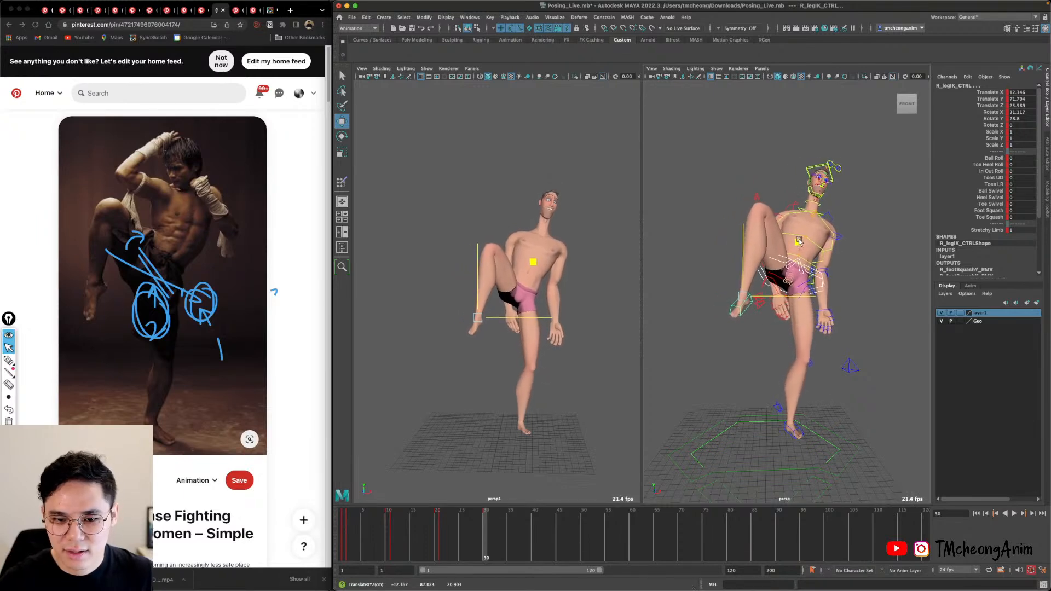
alt+right_drag(794, 272, 832, 284)
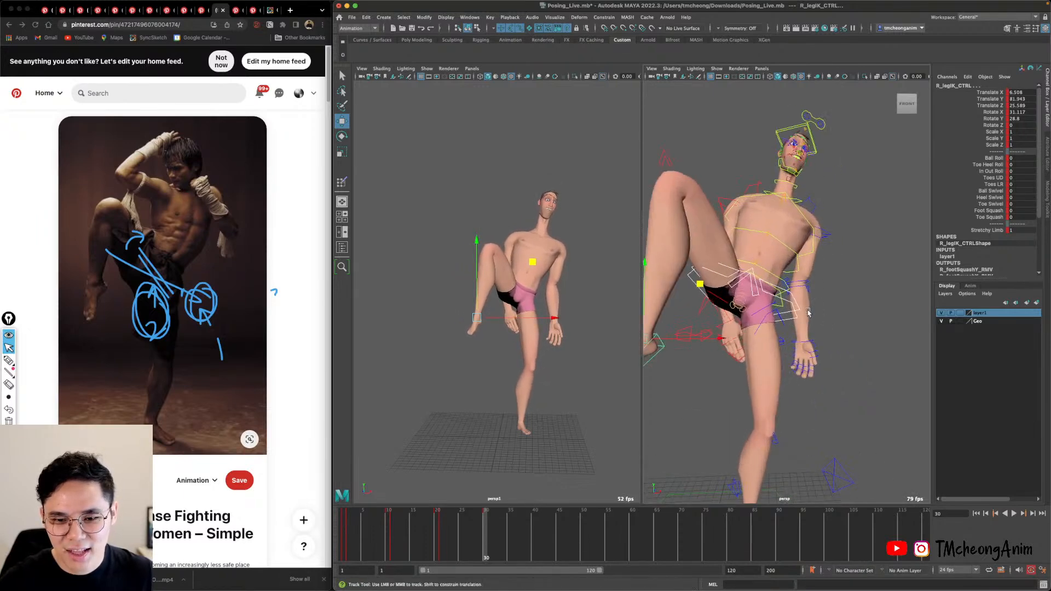
Tilt the hip FK control to about -9.9 in Rotate Z.
key(q)
click(877, 303)
alt+drag(854, 303, 821, 320)
click(798, 313)
key(e)
drag(827, 234, 831, 239)
alt+middle_drag(831, 239, 821, 285)
key(q)
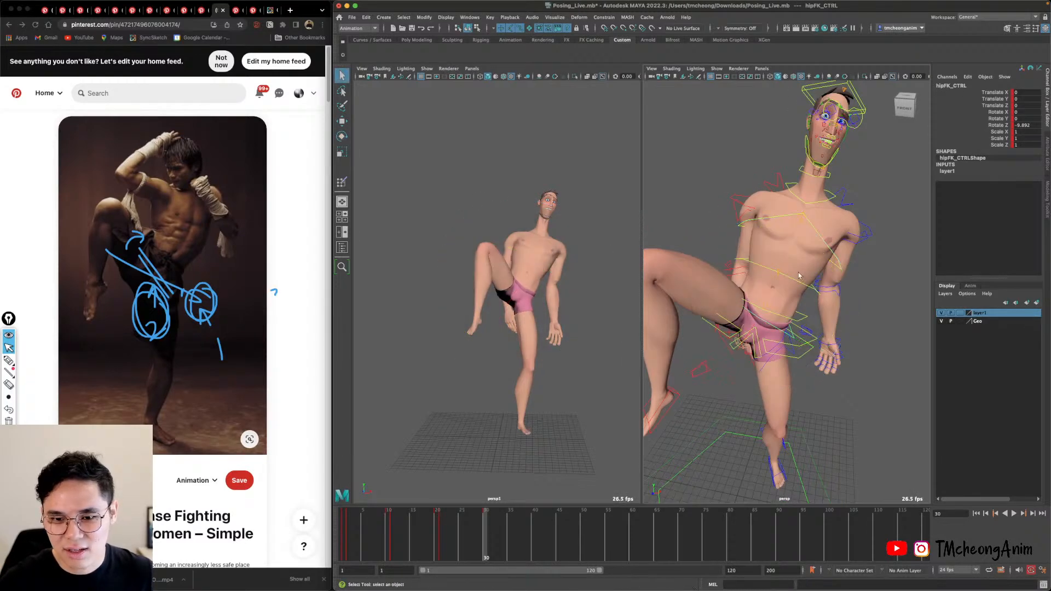
Bend the spine FK controls sideways above the tilted hips, with the upper control at about 5.1 in Rotate Z.
alt+drag(815, 329, 805, 355)
key(e)
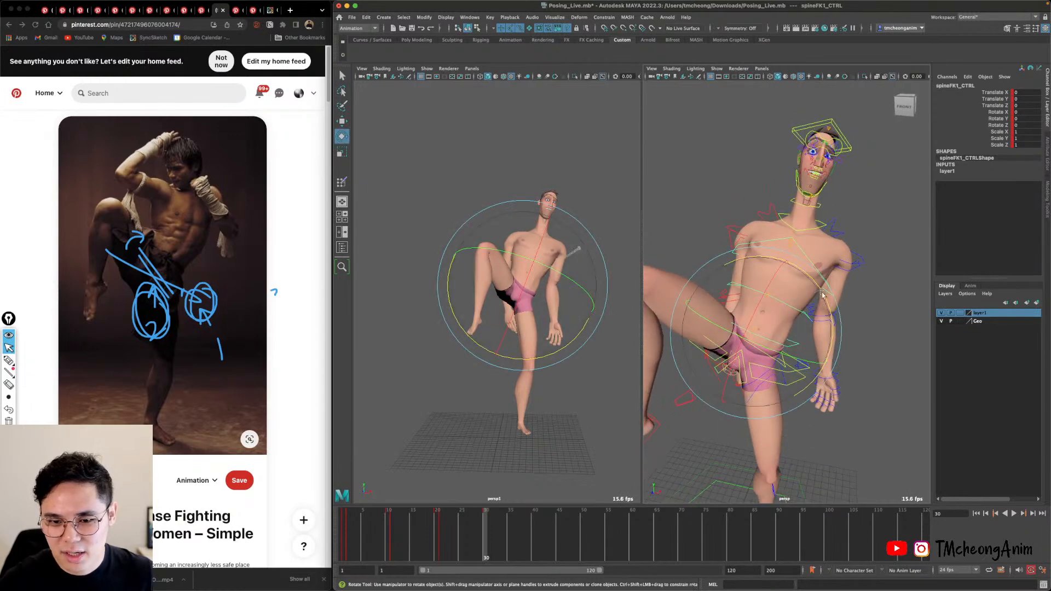
mouse_move(780, 317)
mouse_down()
mouse_move(774, 310)
mouse_move(803, 331)
mouse_move(795, 273)
mouse_move(807, 284)
mouse_move(792, 331)
mouse_up()
key(q)
key(e)
mouse_move(761, 224)
mouse_down()
mouse_move(732, 232)
mouse_move(743, 226)
mouse_up()
alt+drag(785, 328, 817, 319)
Curl the upper spine FK control forward to about 16.7 in Rotate X and tilt it to about 12.7 in Rotate Z.
key(q)
click(842, 352)
alt+drag(777, 351, 824, 384)
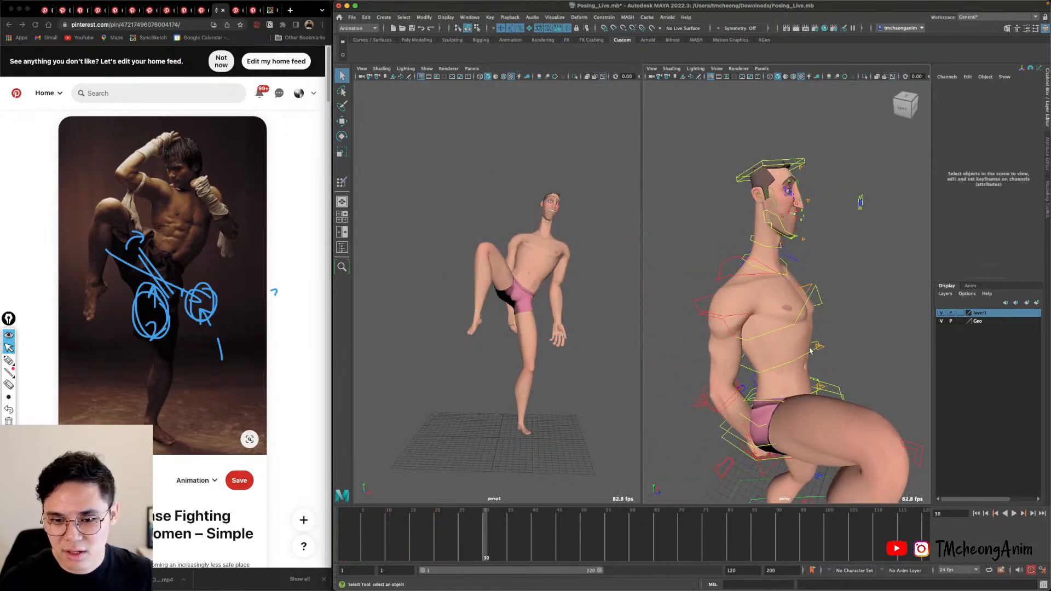
click(795, 318)
alt+drag(807, 328, 820, 323)
key(e)
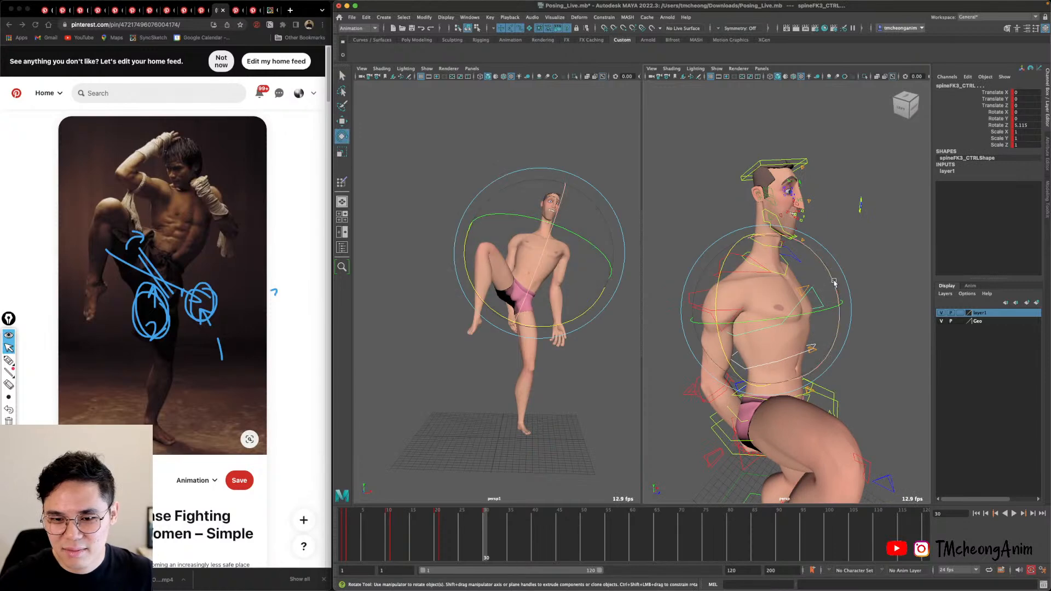
drag(832, 284, 838, 313)
alt+drag(837, 315, 727, 293)
mouse_move(762, 227)
mouse_down()
mouse_move(745, 225)
mouse_move(757, 226)
mouse_up()
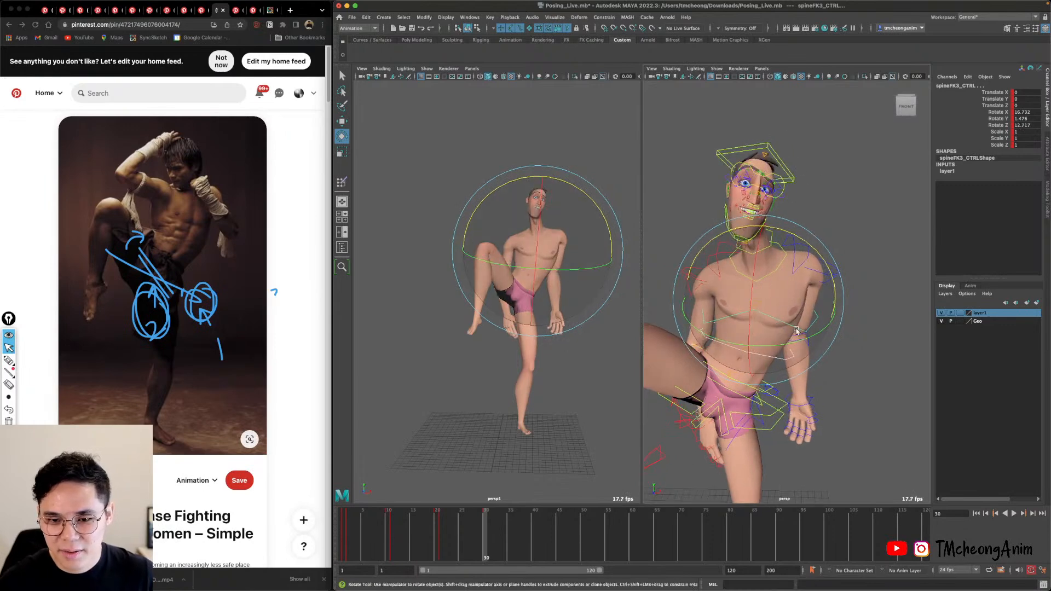
drag(796, 331, 809, 242)
Refine the lower torso's side bend, with the first spine FK control at about -4.5 in Rotate Z.
key(q)
alt+middle_drag(794, 405, 790, 342)
click(788, 348)
click(787, 360)
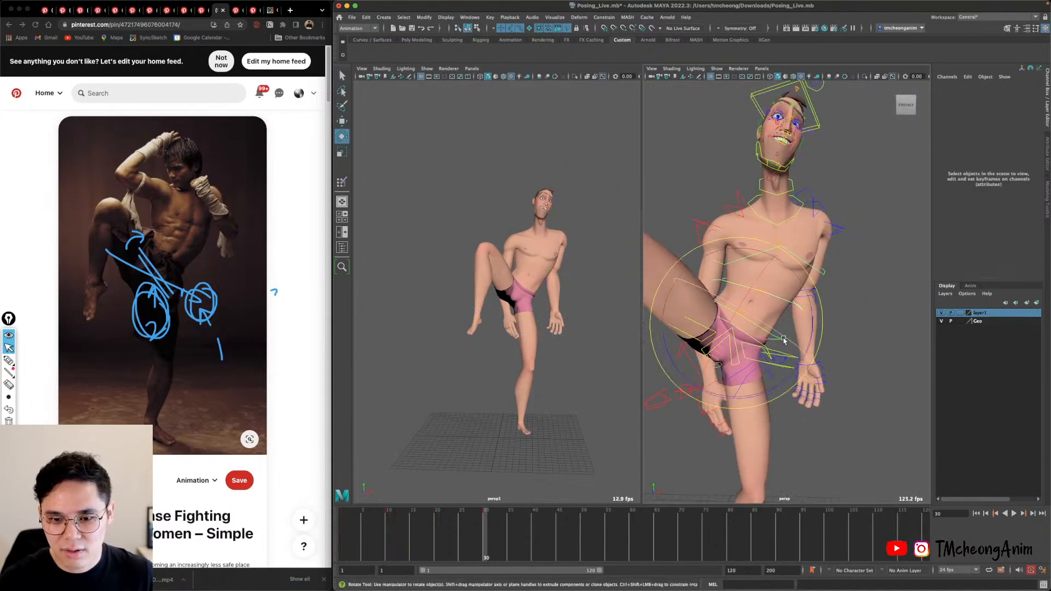
mouse_move(788, 362)
mouse_down()
mouse_move(790, 377)
mouse_move(796, 367)
mouse_up()
alt+middle_drag(803, 267, 808, 341)
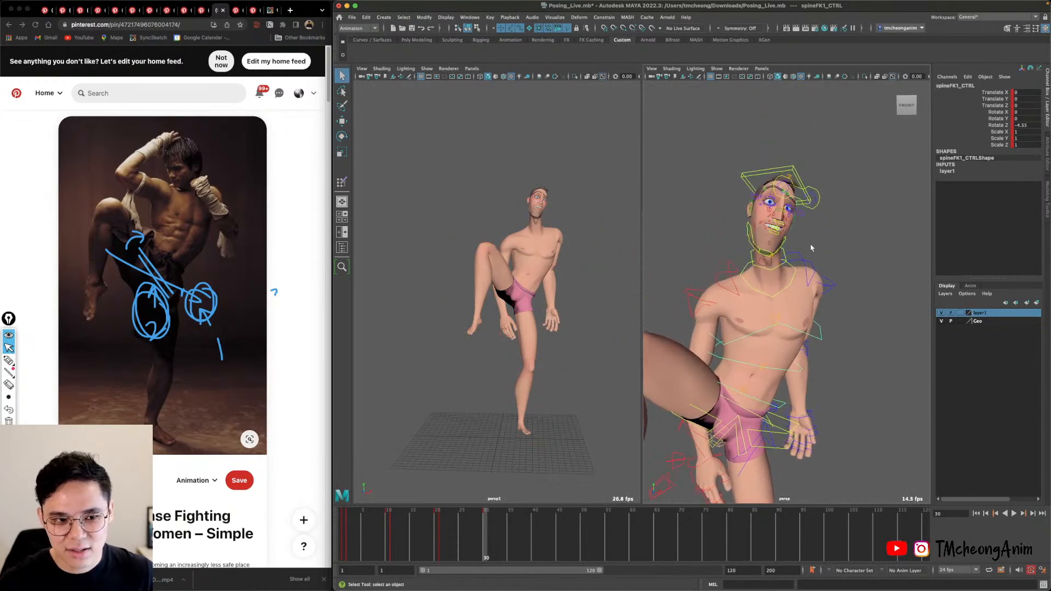
Set the neck base control's Rotate X, Y and Z to 0 and get it ready for rotating.
key(q)
click(816, 232)
click(783, 292)
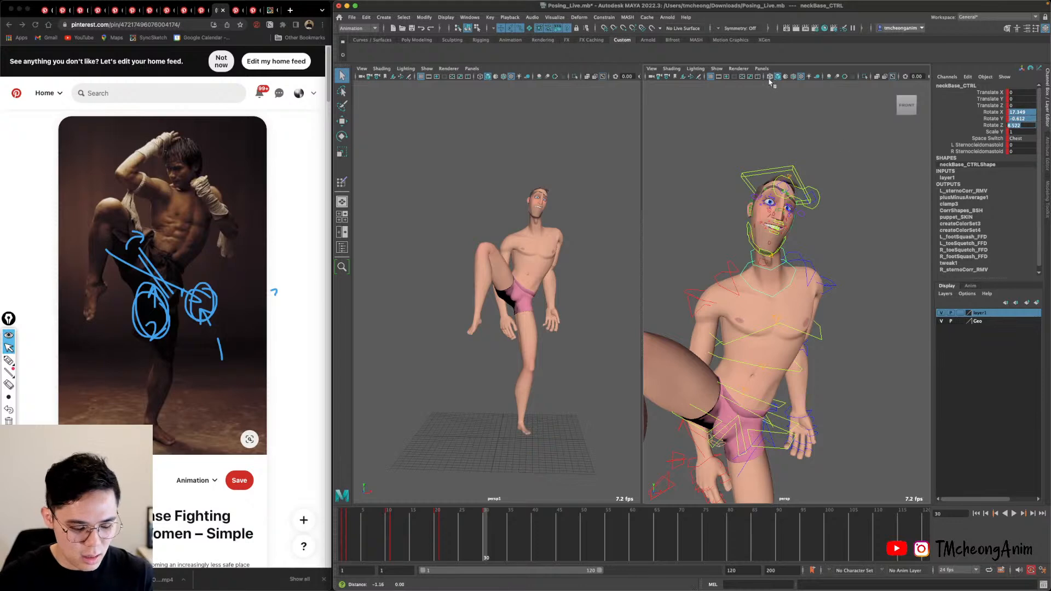
text(0)
key(Return)
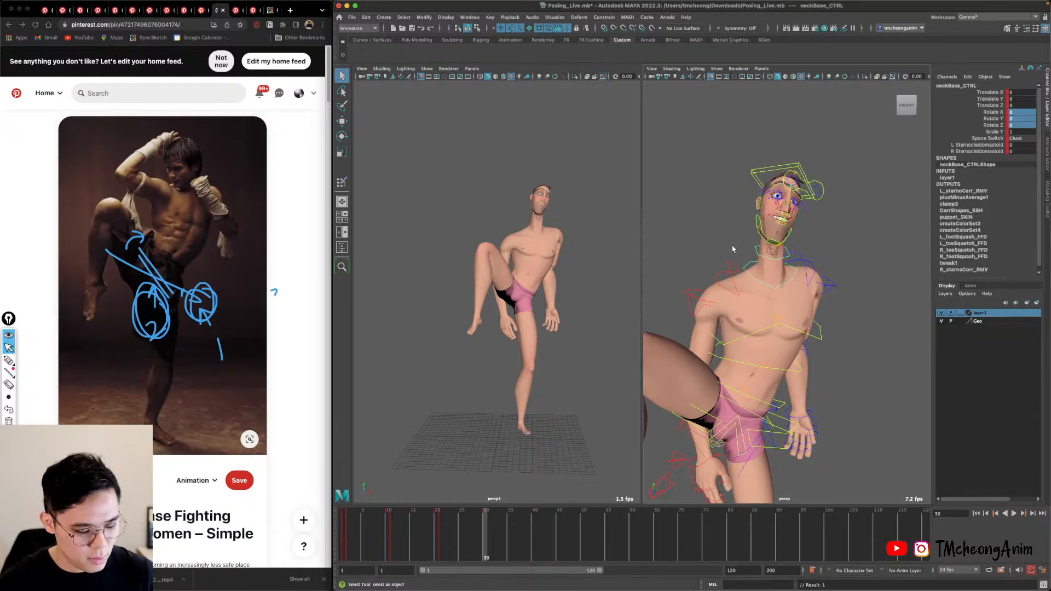
scroll(732, 249, up, 5)
key(e)
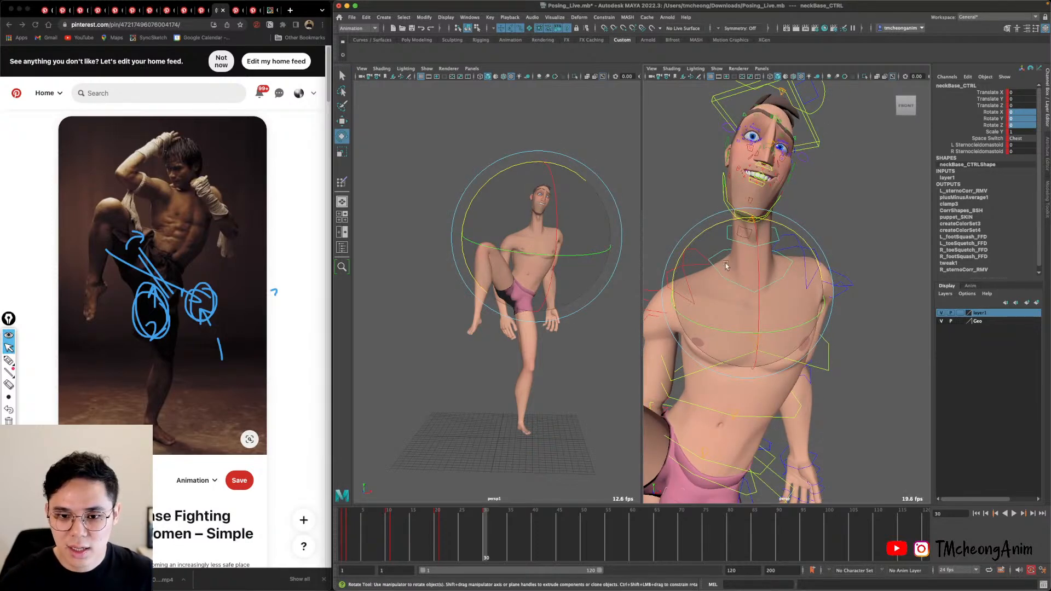
Tilt the neck sideways and forward over the raised knee with the neck base control.
drag(725, 265, 709, 282)
alt+middle_drag(710, 283, 703, 339)
key(q)
click(837, 226)
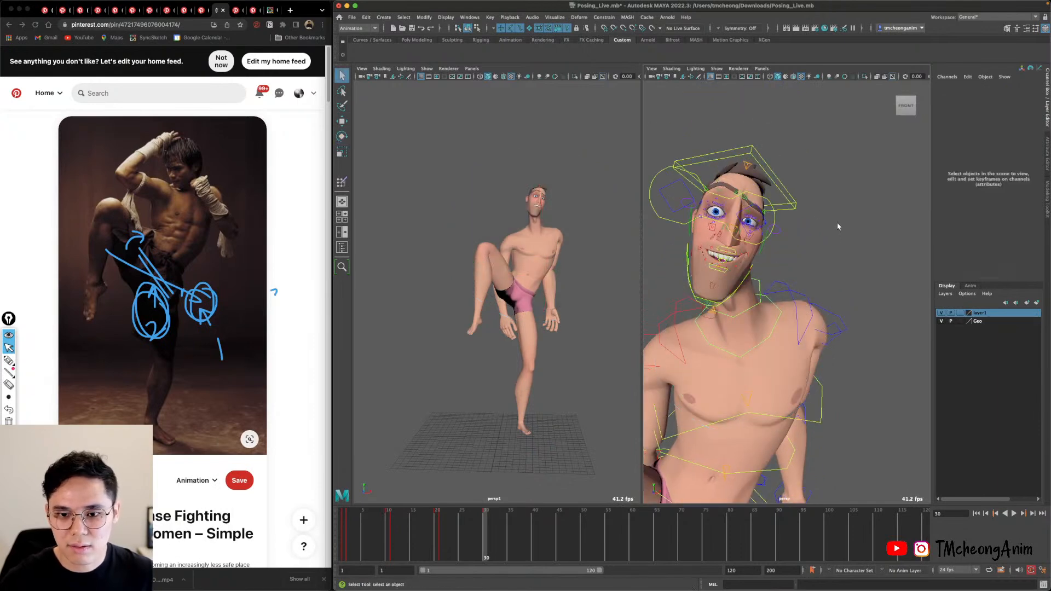
Rotate the head control so the face turns and looks down over the raised knee.
click(788, 204)
key(e)
drag(736, 208, 790, 235)
scroll(791, 249, down, 5)
key(q)
click(830, 215)
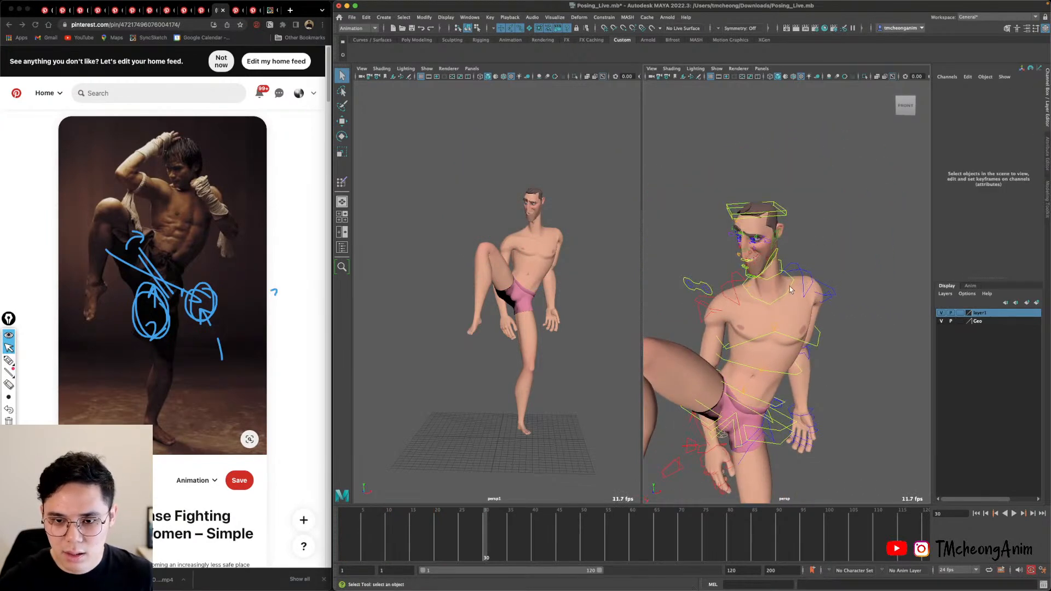
Refine the neck base control's rotation to about 25.5 in X, -2.4 in Y and 17.9 in Z.
click(747, 288)
key(e)
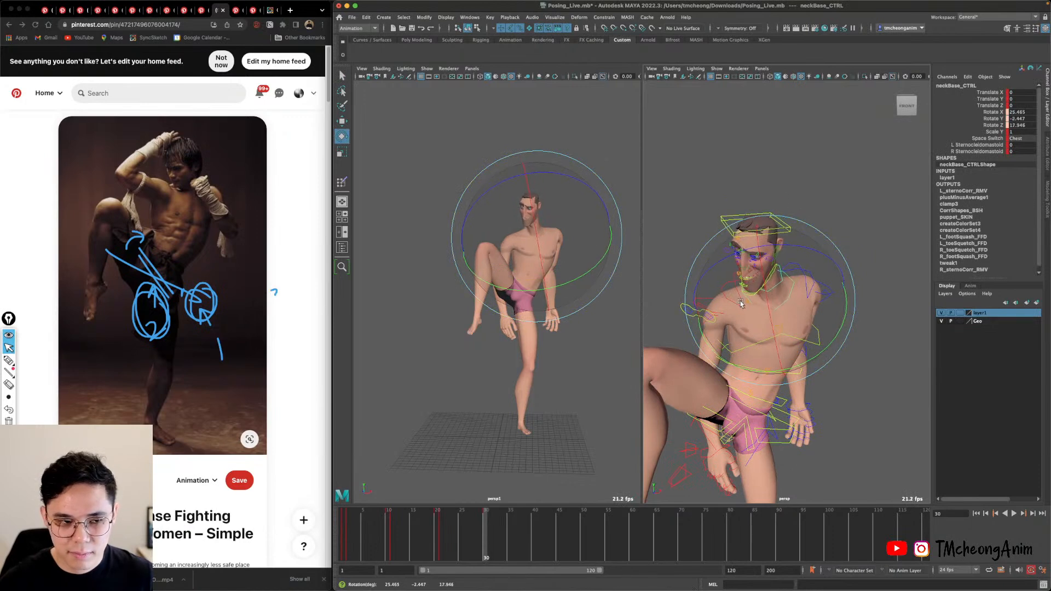
key(q)
alt+drag(758, 303, 874, 298)
click(736, 295)
key(e)
key(q)
Rotate the left shoulder and upper arm controls so the left arm hangs slightly away from the torso.
click(799, 275)
click(796, 280)
key(e)
key(q)
key(e)
key(q)
click(843, 301)
key(e)
drag(826, 260, 801, 247)
key(q)
Rotate the right shoulder and arm controls to lift the bent arm, with the hand in front of the face.
alt+drag(804, 288, 760, 234)
click(738, 278)
key(e)
alt+drag(760, 236, 736, 267)
drag(744, 274, 755, 262)
key(q)
click(696, 309)
key(e)
alt+drag(700, 316, 773, 366)
key(q)
alt+drag(784, 310, 766, 274)
Raise the right upper arm FK control to about -65.4, -19.7 and -36.8 in Rotate X, Y and Z, bringing the hand up to the head.
click(762, 279)
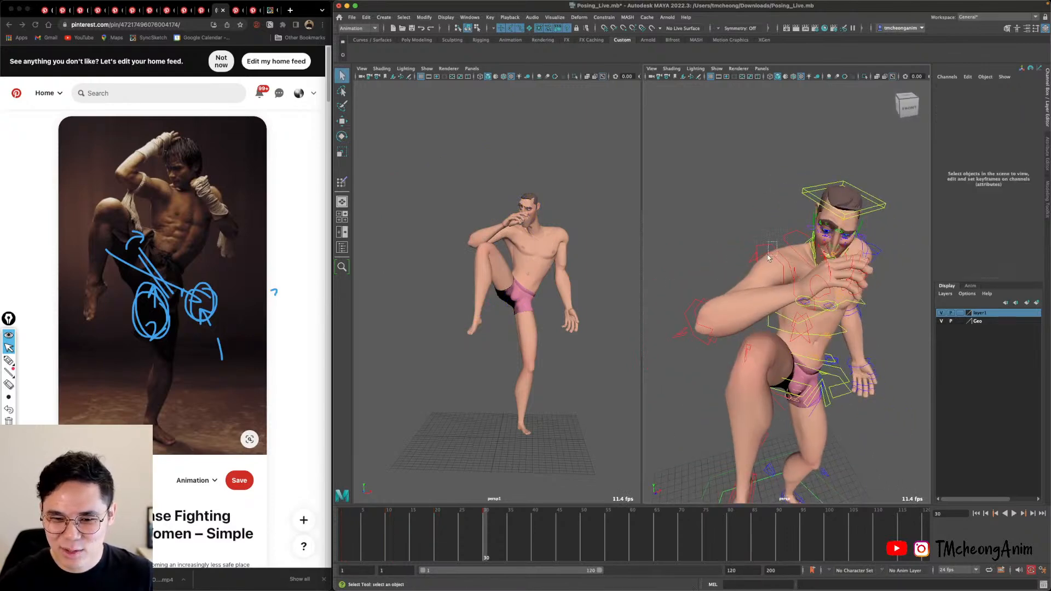
key(e)
drag(751, 202, 786, 319)
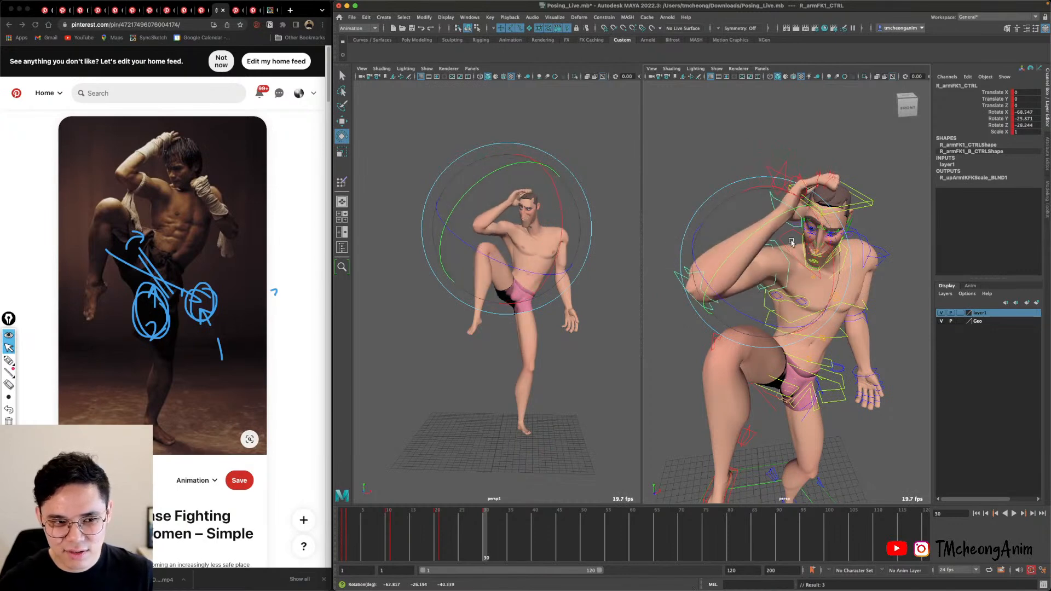
alt+drag(778, 235, 786, 240)
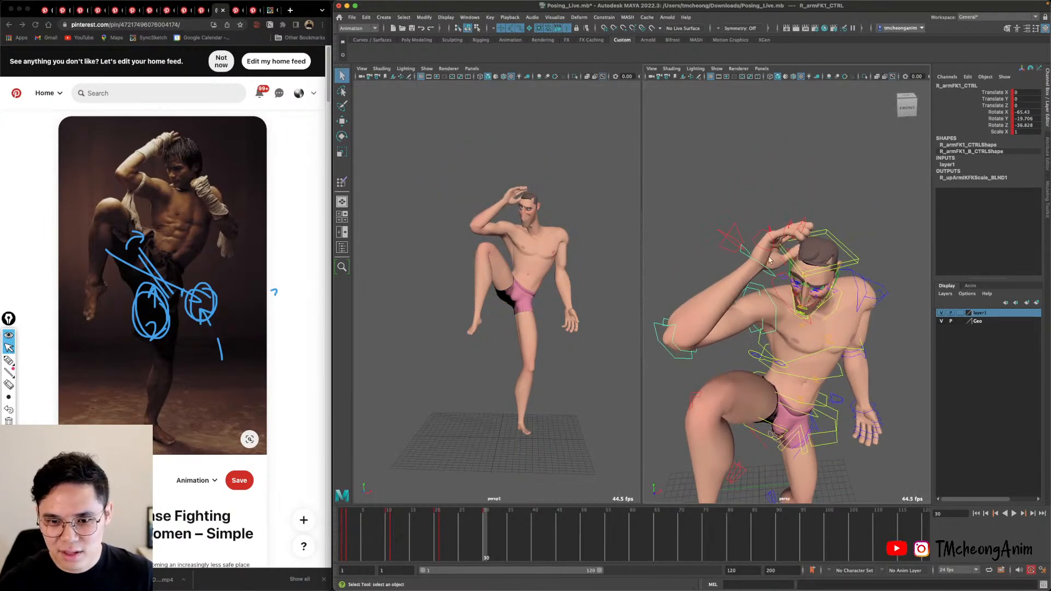
Rotate the right wrist FK control so the hand rests against the top of the forehead.
click(788, 241)
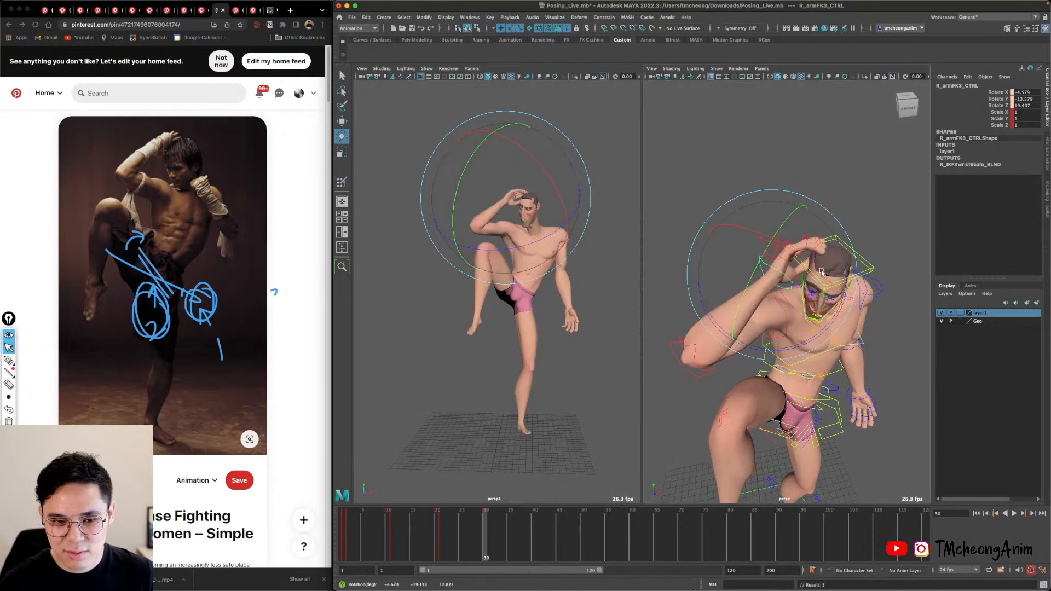
alt+drag(822, 272, 810, 222)
key(q)
Bend the left elbow FK control sharply so the forearm folds up beside the shoulder.
click(867, 336)
key(e)
alt+middle_drag(876, 320, 810, 290)
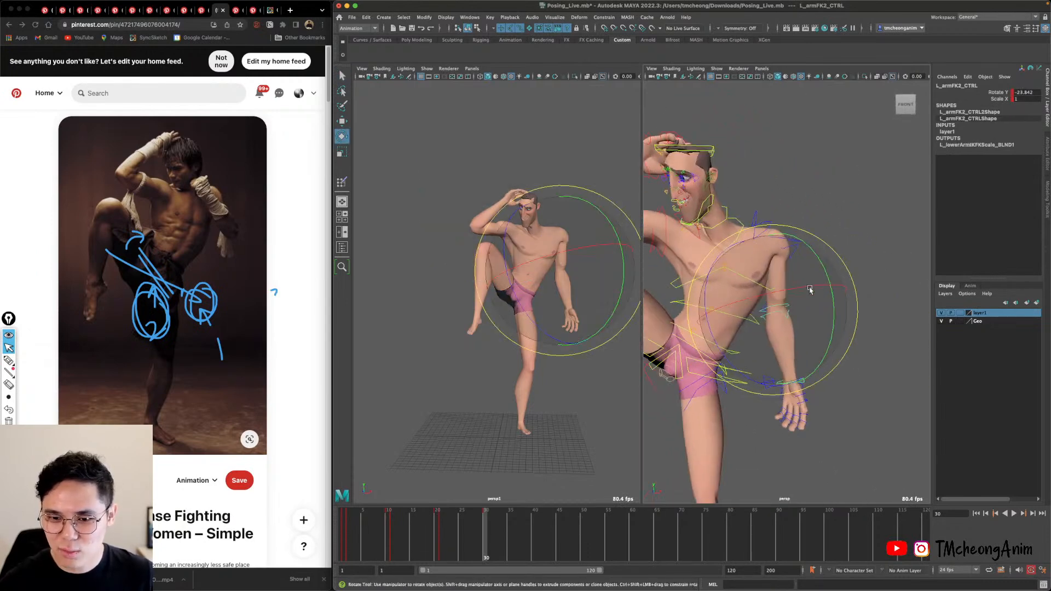
drag(821, 266, 832, 335)
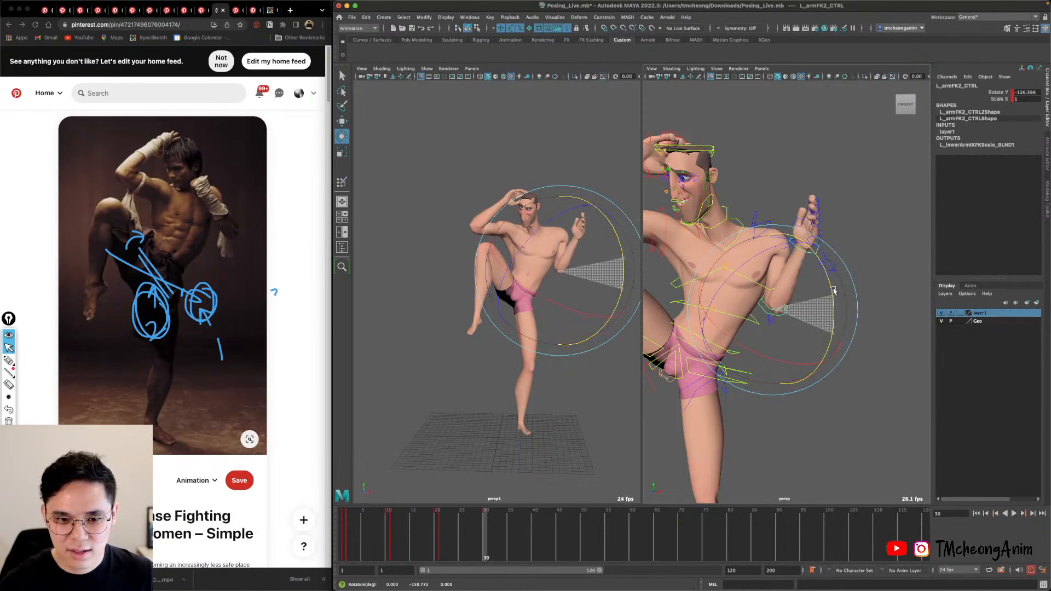
key(q)
Swing the left upper arm FK control inward so the hand guards beside the chin.
alt+drag(820, 283, 803, 252)
click(788, 253)
key(e)
drag(788, 228, 738, 224)
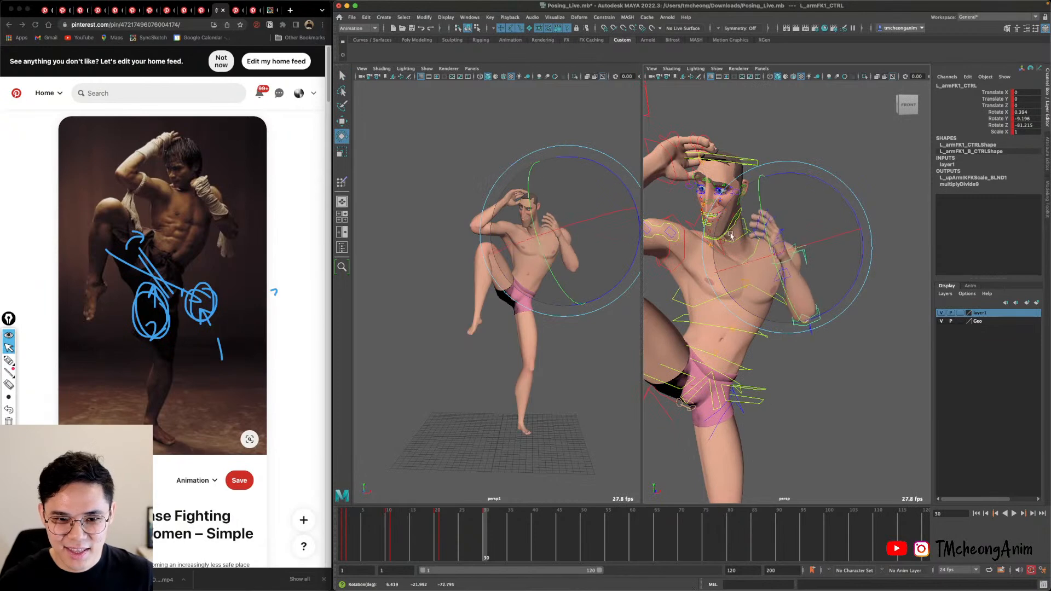
drag(752, 275, 781, 296)
click(803, 275)
mouse_move(784, 235)
alt+mouse_down()
mouse_move(784, 266)
mouse_move(788, 239)
alt+mouse_up()
key(q)
click(820, 235)
Shift the body control sideways and slightly down to balance the hips over the standing leg.
alt+middle_drag(736, 358, 767, 299)
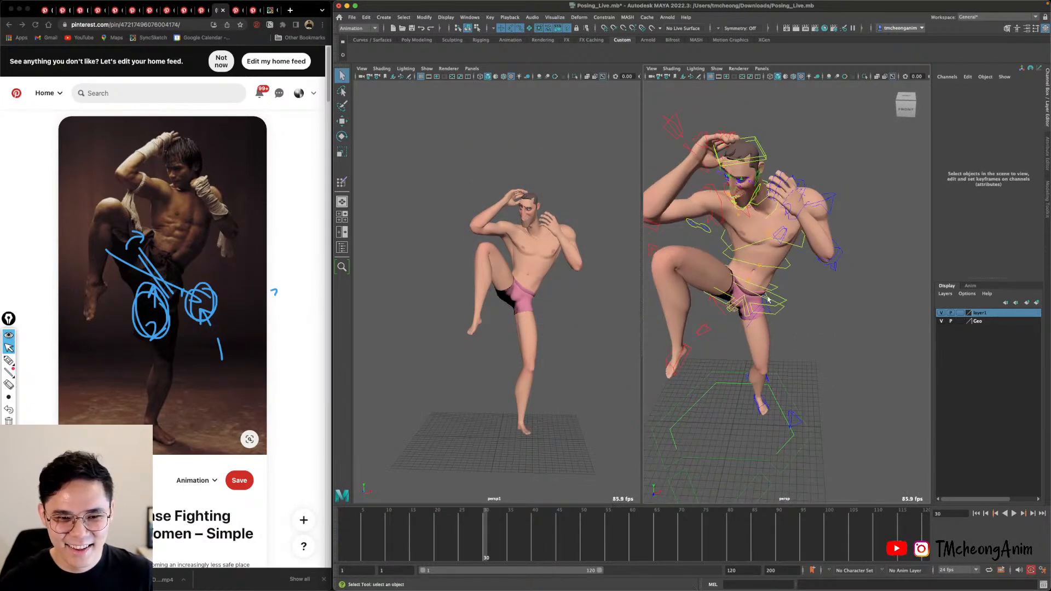
click(777, 312)
key(w)
alt+drag(792, 319, 781, 289)
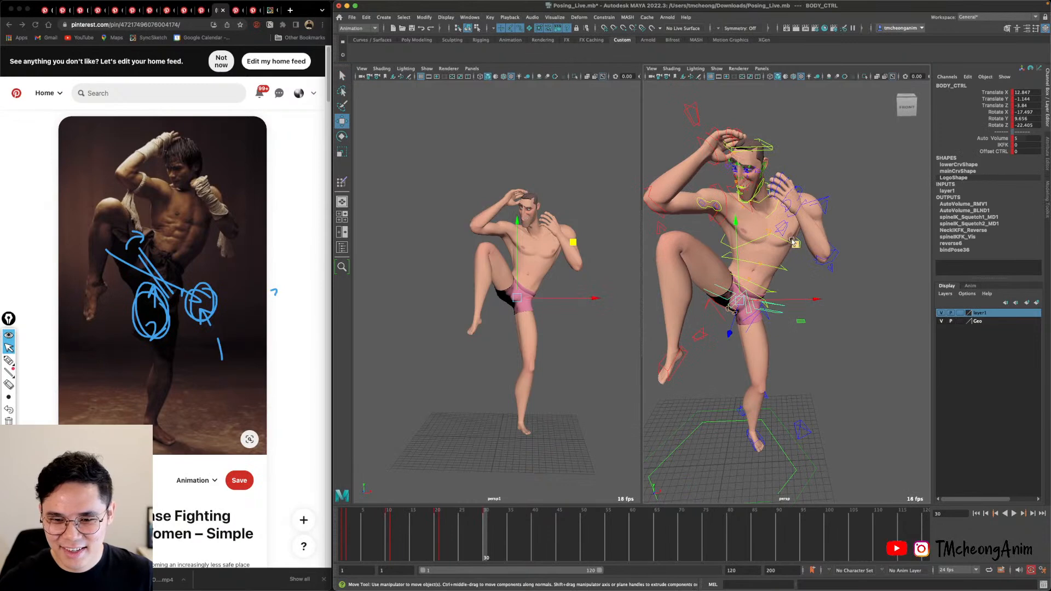
middle_drag(792, 241, 808, 263)
key(q)
Reposition the right leg IK control of the raised foot, with Translate Z at about 28.1.
click(709, 351)
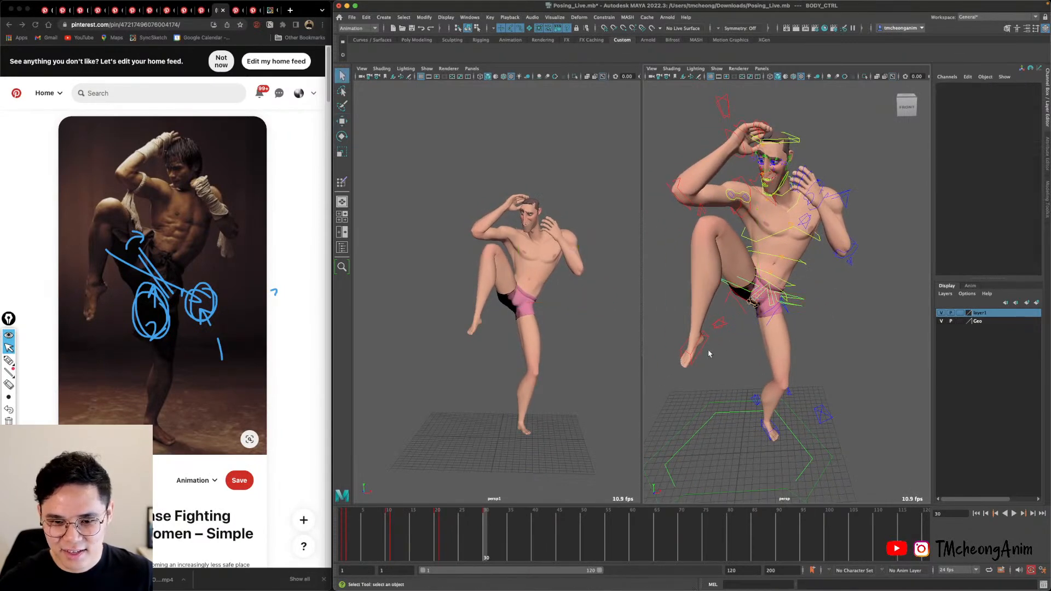
click(704, 346)
key(w)
drag(700, 340, 695, 339)
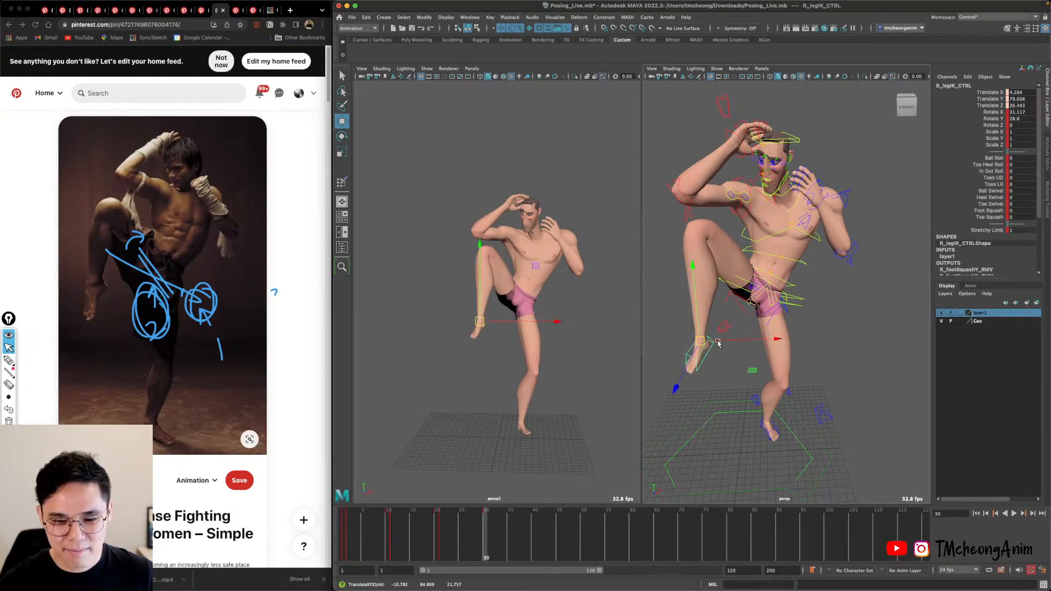
alt+drag(717, 343, 750, 401)
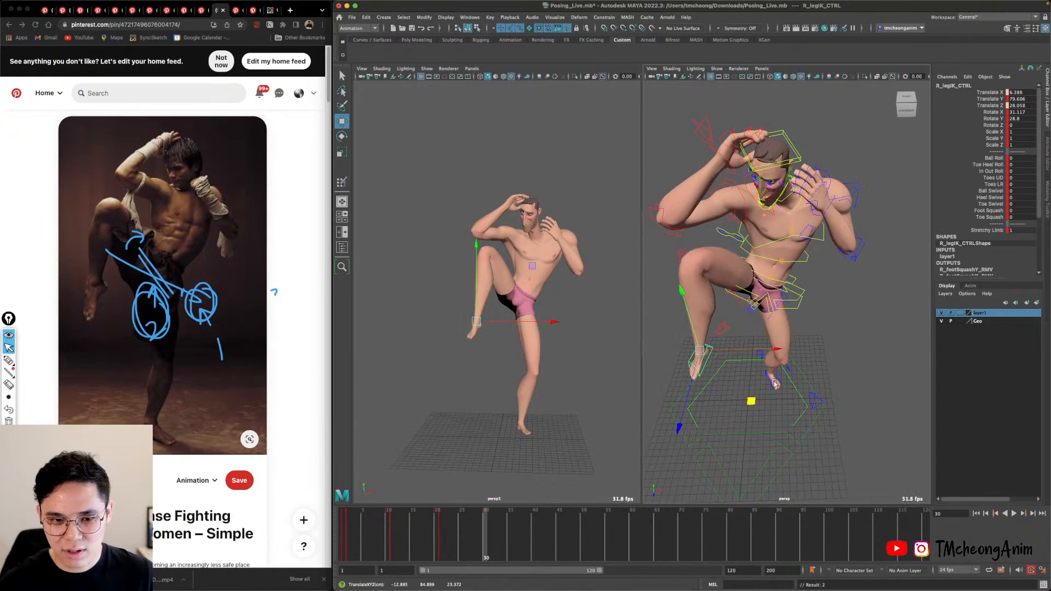
Select the left hand's finger master control and frame the hand for a close-up.
alt+middle_drag(786, 288, 777, 328)
alt+right_drag(777, 328, 804, 297)
alt+middle_drag(804, 297, 810, 328)
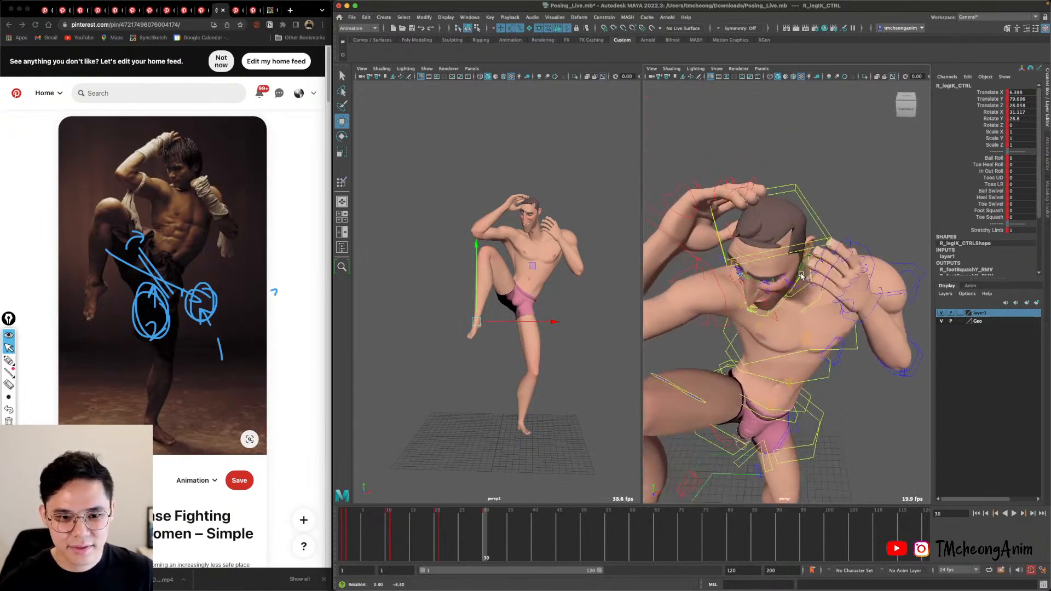
alt+right_drag(787, 241, 810, 228)
key(q)
alt+drag(810, 227, 801, 211)
click(785, 280)
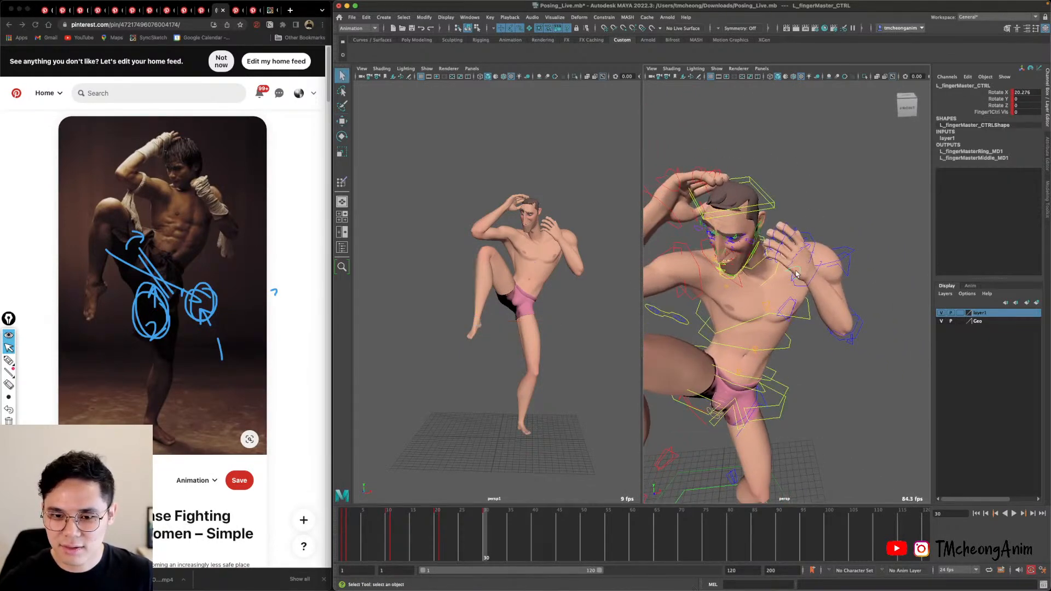
key(f)
alt+right_drag(827, 291, 770, 263)
mouse_move(818, 300)
alt+mouse_down()
mouse_move(786, 303)
mouse_move(798, 304)
alt+mouse_up()
Isolate the left hand's finger controls and select all of them.
click(808, 262)
alt+drag(808, 263, 799, 315)
click(800, 272)
shift+click(788, 289)
shift+click(795, 318)
key(ctrl+1)
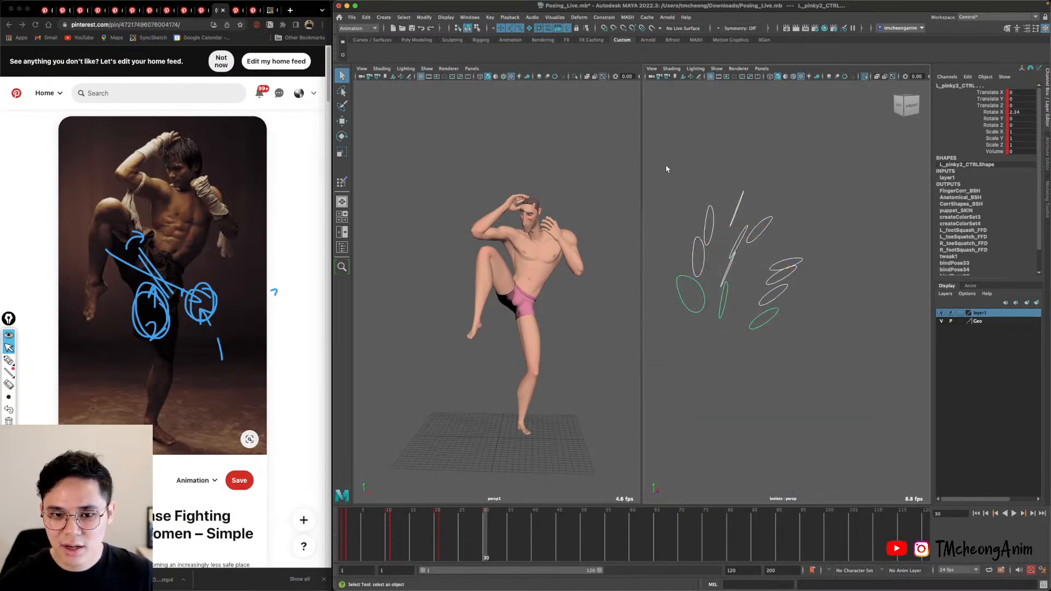
drag(666, 169, 851, 387)
key(ctrl+1)
scroll(815, 329, down, 4)
alt+drag(807, 328, 789, 294)
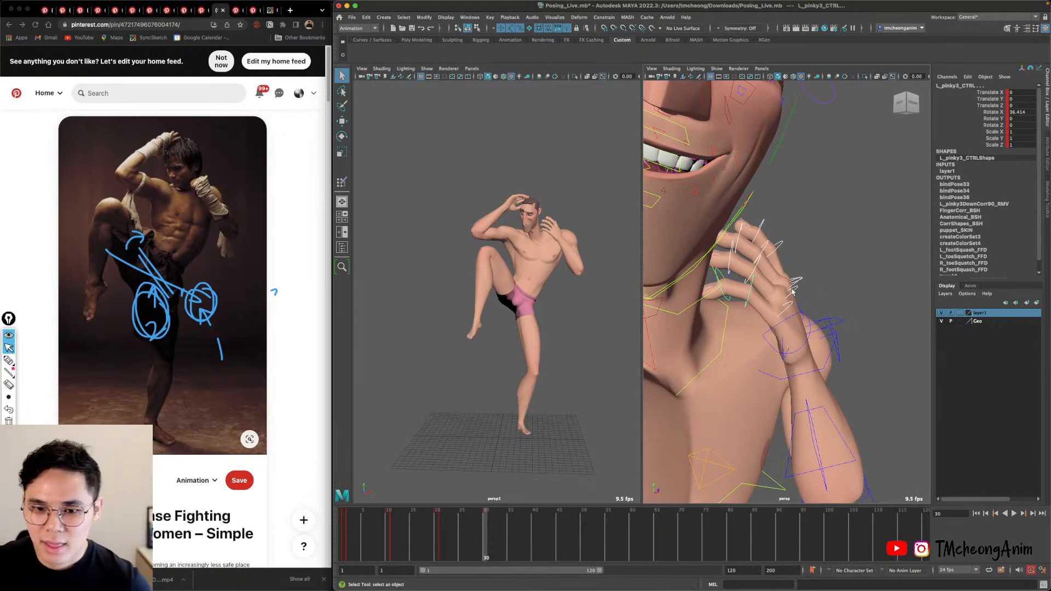
alt+drag(792, 291, 717, 237)
click(805, 282)
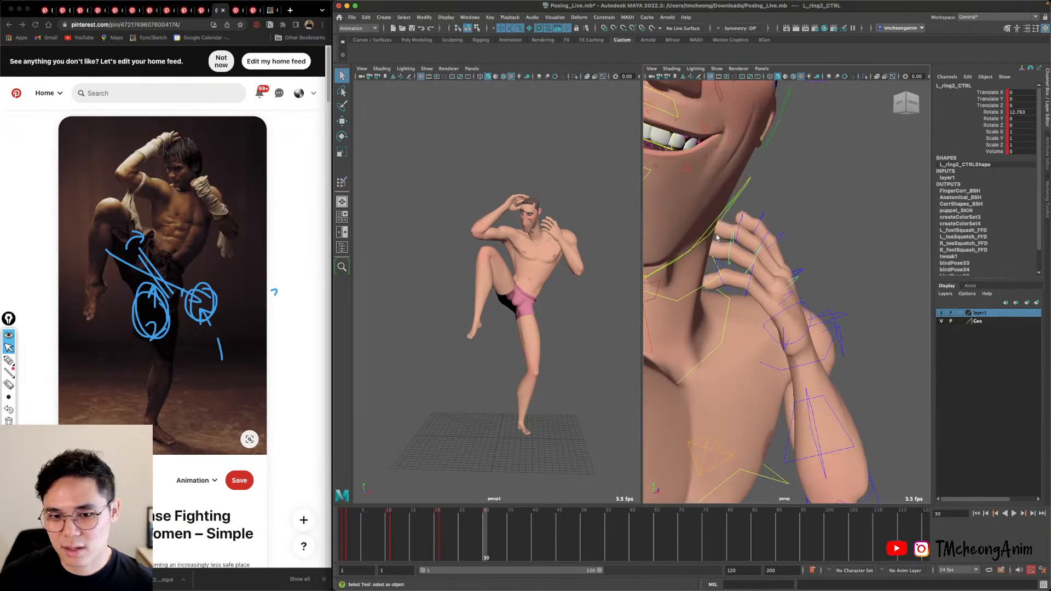
Reselect all the left hand's finger controls in an isolated view and show the whole rig again.
alt+drag(770, 271, 795, 273)
click(810, 286)
alt+drag(795, 273, 813, 298)
key(ctrl+1)
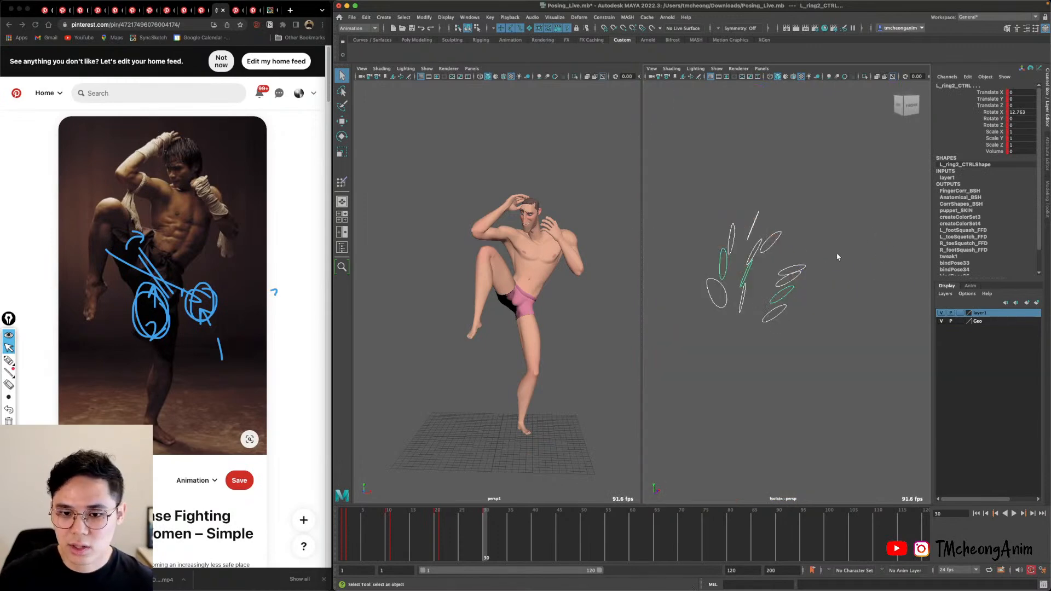
drag(707, 201, 707, 200)
key(ctrl+1)
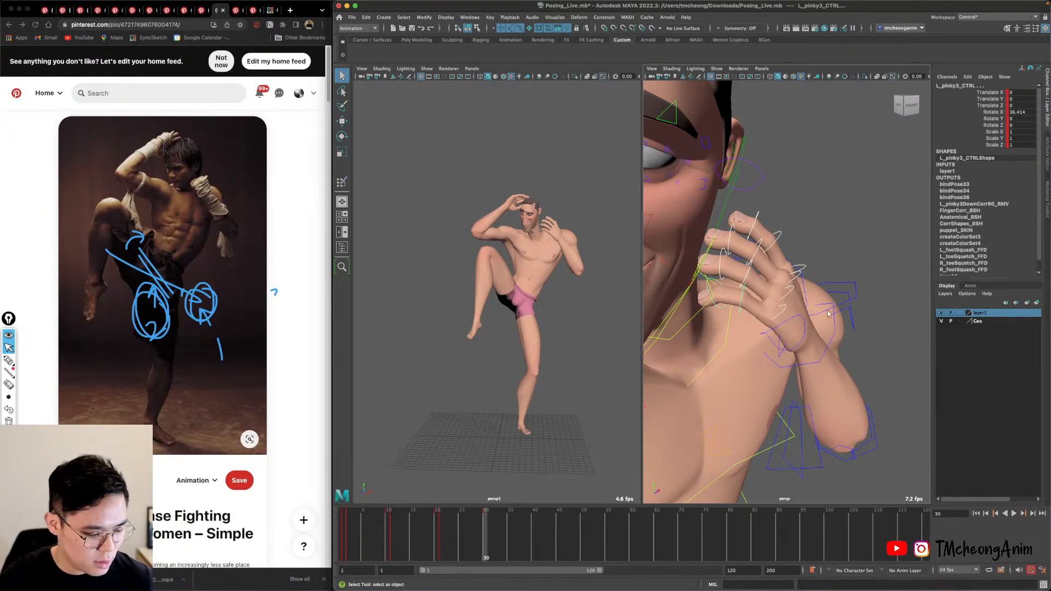
Copy the left fingers' fist pose from an earlier keyed pose onto frame 30.
alt+drag(811, 366, 808, 370)
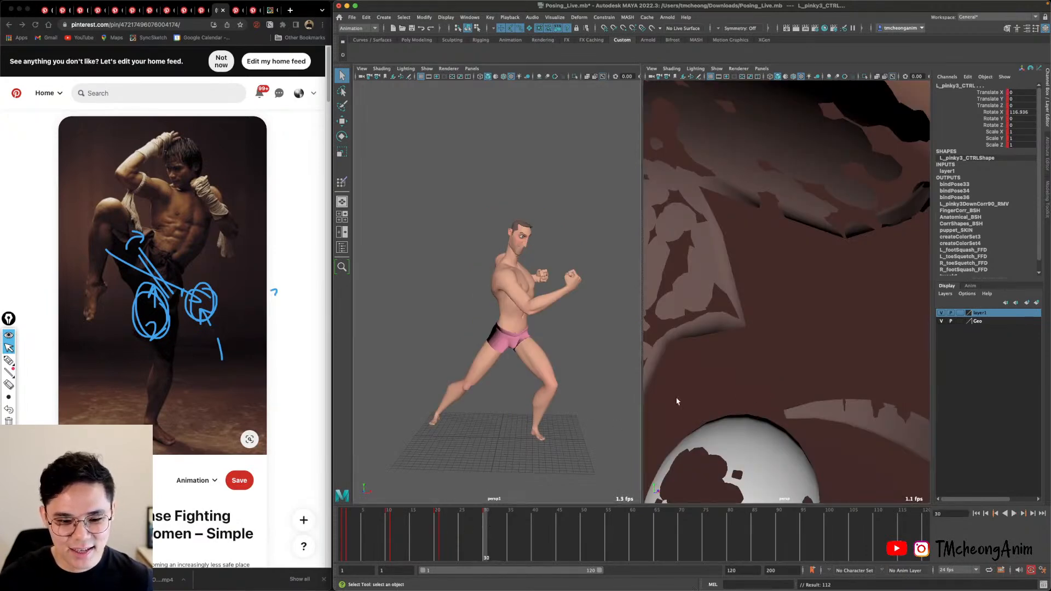
alt+drag(789, 331, 741, 343)
key(.)
alt+drag(827, 331, 837, 372)
Fold the left thumb across the fist by rotating its base and second controls.
click(817, 319)
click(814, 320)
key(e)
key(q)
click(794, 309)
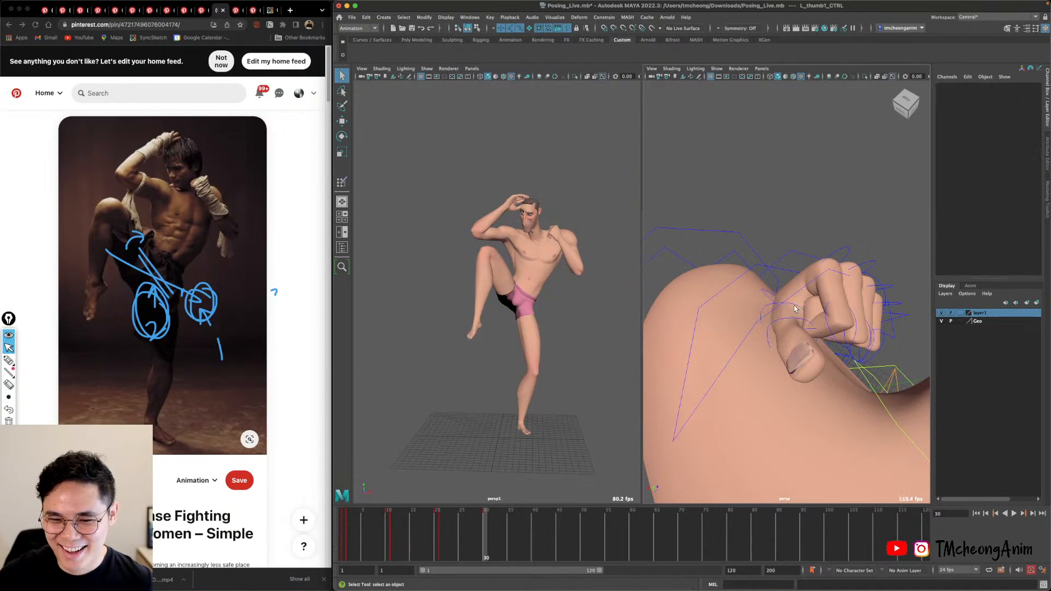
click(794, 310)
key(e)
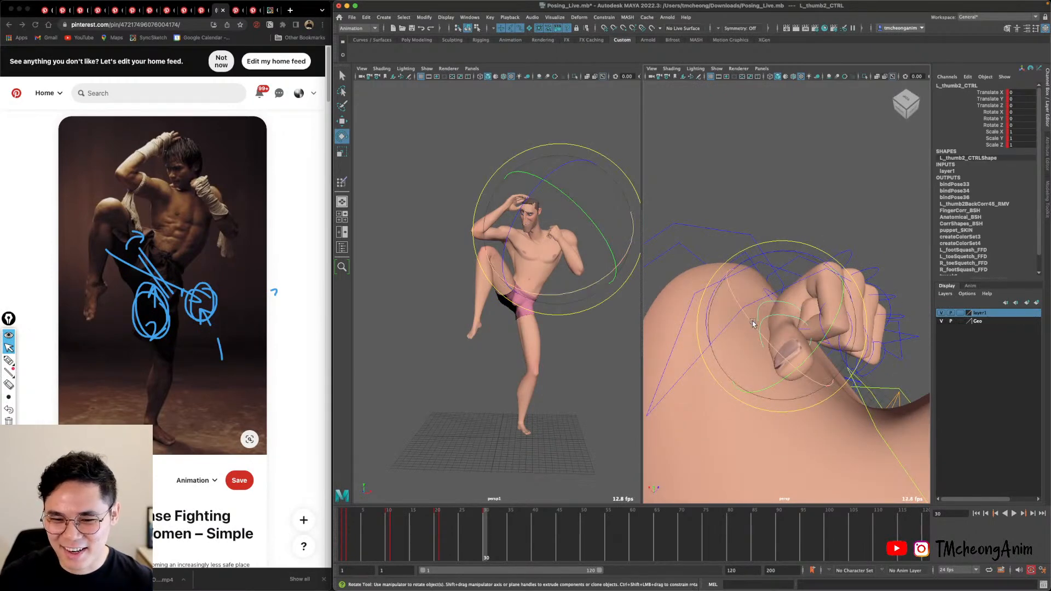
drag(752, 323, 731, 340)
key(q)
Curl the left thumb tip control to about 22.8 in Rotate X.
click(732, 285)
key(e)
alt+drag(731, 341, 810, 372)
key(q)
alt+drag(810, 328, 831, 361)
alt+middle_drag(796, 306, 785, 295)
alt+drag(785, 295, 825, 298)
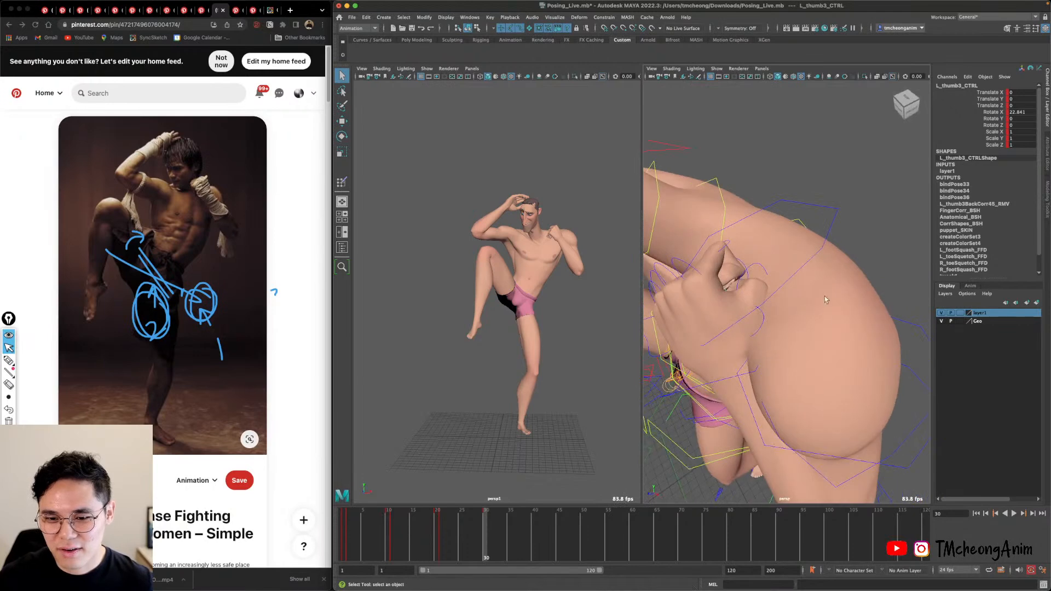
Rotate the left upper arm FK control to about 6.6, -49.8 and -64.6 in Rotate X, Y and Z.
alt+right_drag(783, 273, 773, 269)
click(849, 254)
alt+drag(848, 253, 872, 242)
right_drag(816, 216, 860, 192)
scroll(863, 239, down, 4)
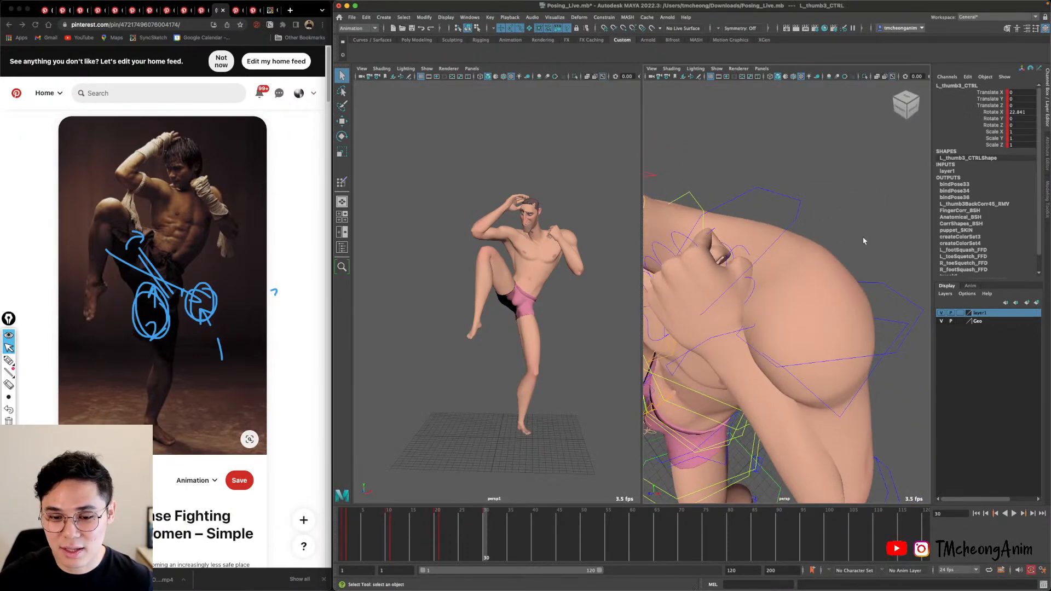
click(846, 291)
alt+drag(794, 288, 821, 217)
key(e)
key(q)
alt+middle_drag(782, 307, 789, 290)
alt+drag(789, 290, 781, 298)
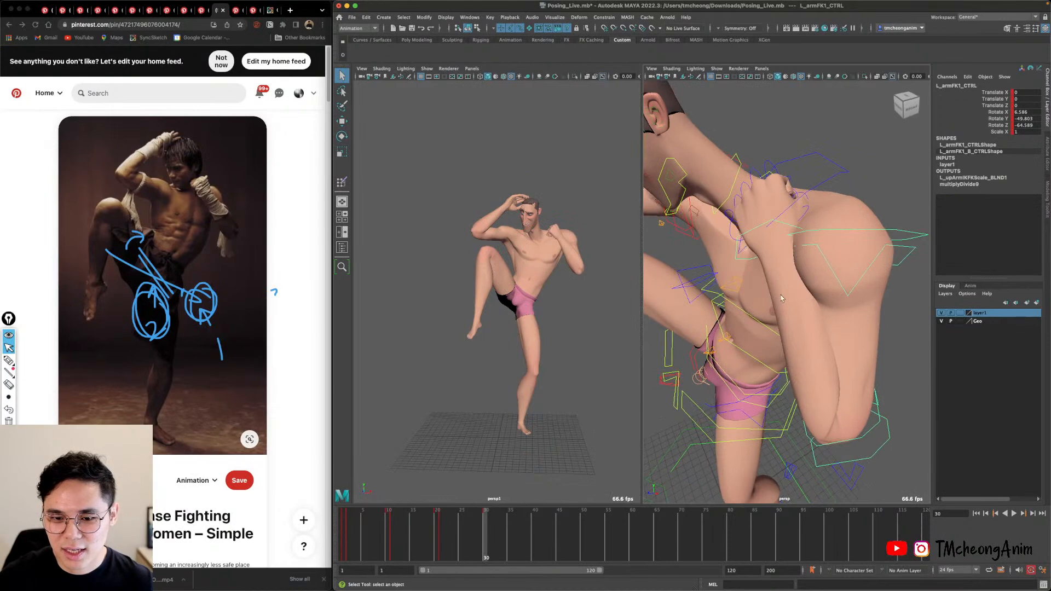
Open the left elbow slightly, with its FK control at about -143.5 in Rotate Y.
click(828, 450)
key(e)
alt+drag(828, 450, 816, 420)
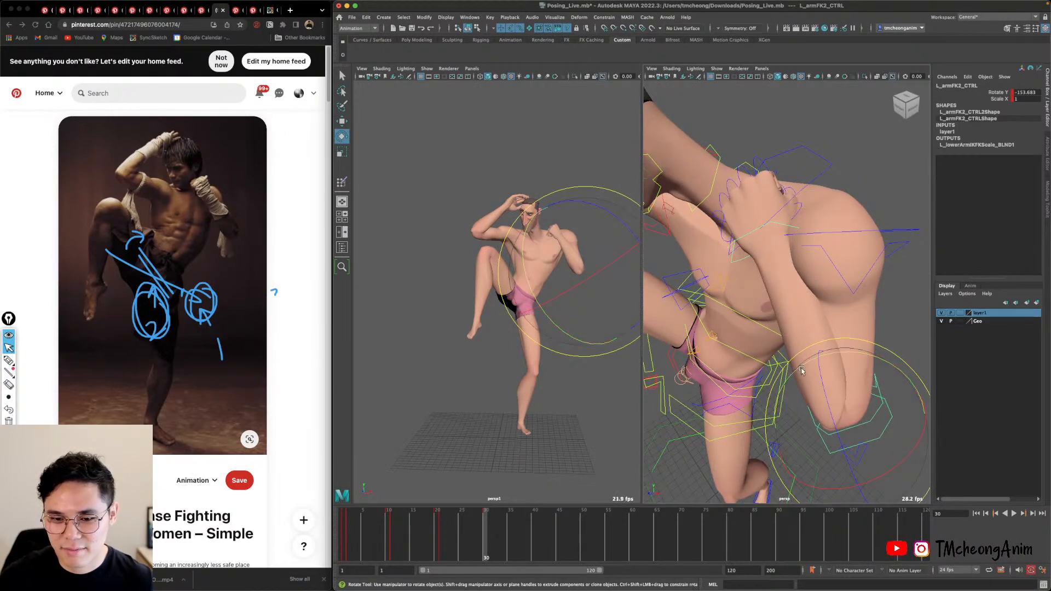
drag(796, 386, 842, 318)
key(q)
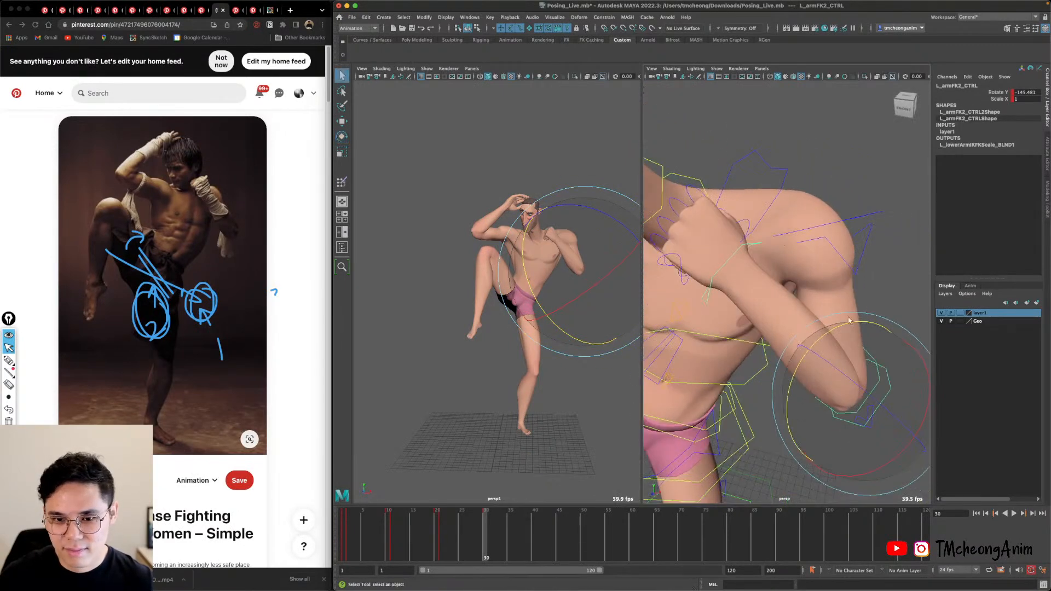
Bring the left upper arm FK control further inward to about -10.2, -67.7 and -84.8 in Rotate X, Y and Z.
click(868, 212)
click(868, 213)
key(e)
alt+drag(868, 219, 800, 268)
drag(792, 194, 779, 189)
alt+drag(843, 280, 853, 283)
alt+middle_drag(853, 283, 852, 288)
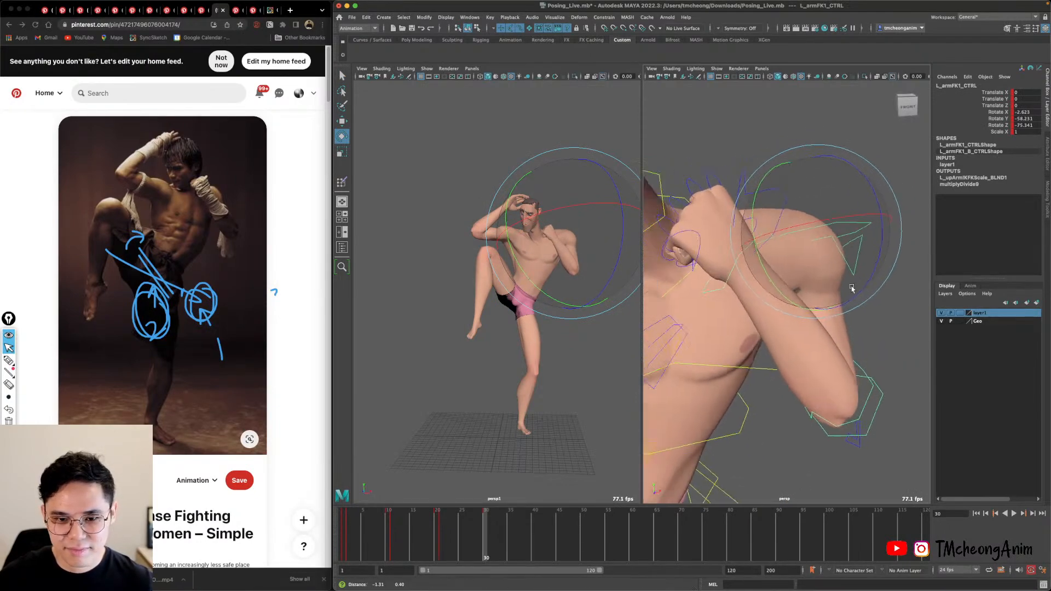
alt+right_drag(851, 289, 832, 279)
alt+middle_drag(833, 279, 834, 295)
drag(826, 285, 820, 309)
key(q)
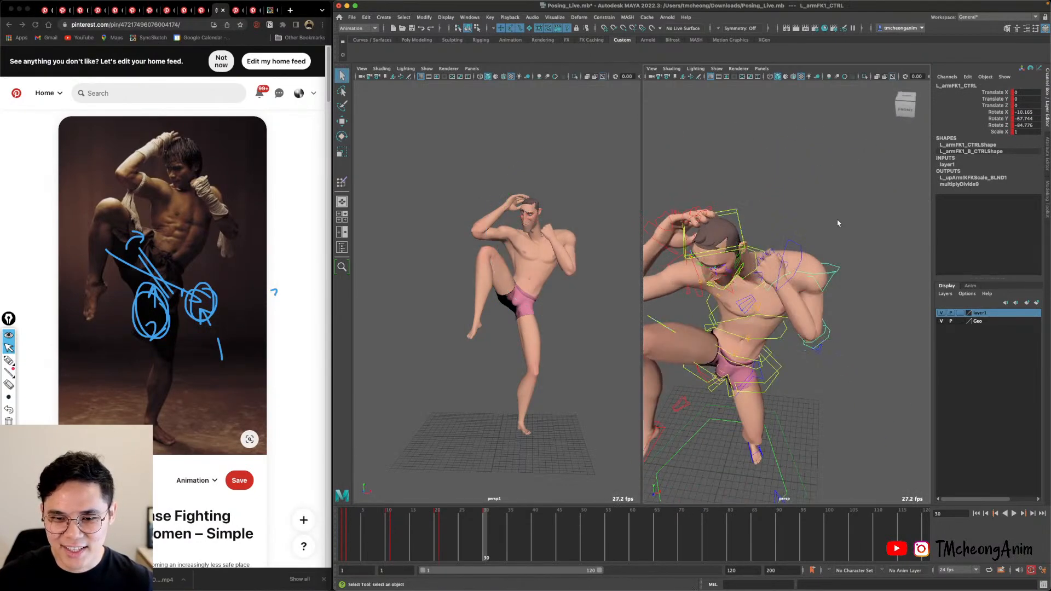
Rotate the left shoulder control up and forward so the fist sits close to the chin.
click(837, 222)
click(789, 251)
key(e)
alt+drag(789, 250, 751, 281)
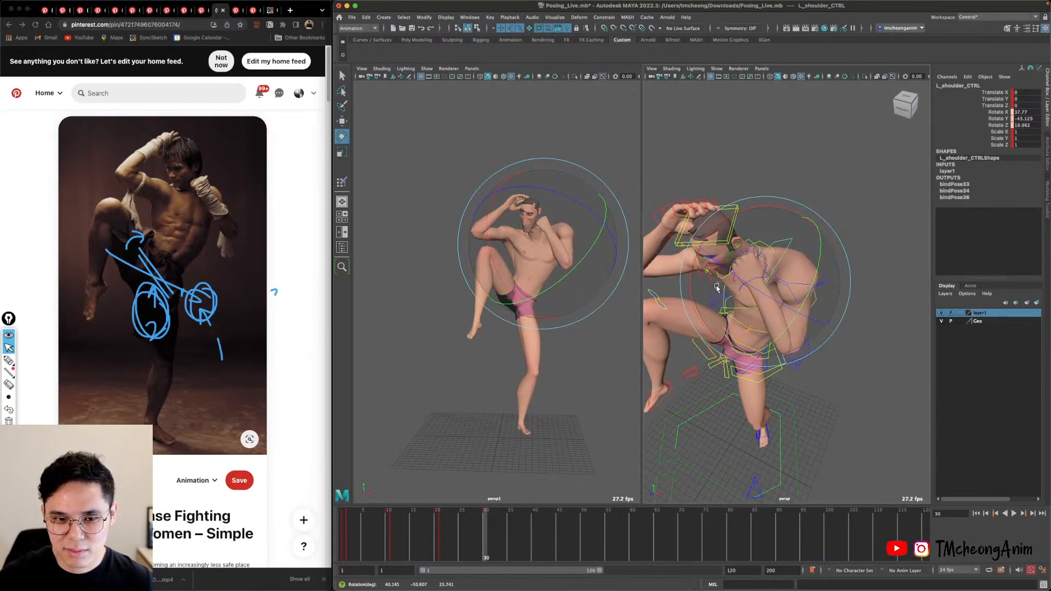
drag(713, 289, 715, 290)
alt+drag(715, 290, 829, 261)
key(q)
Readjust the left upper arm FK control to about 12.5, -68.5 and -75.8 in Rotate X, Y and Z, and check the pose from the side.
click(843, 265)
click(826, 253)
key(e)
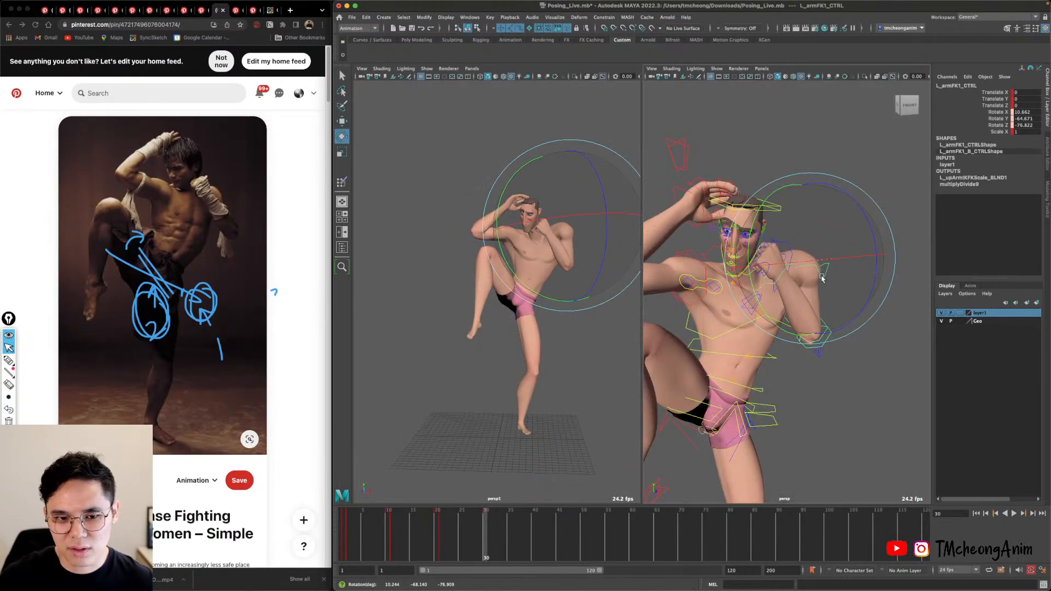
key(q)
alt+drag(698, 288, 731, 296)
alt+middle_drag(759, 291, 744, 293)
alt+drag(745, 293, 784, 300)
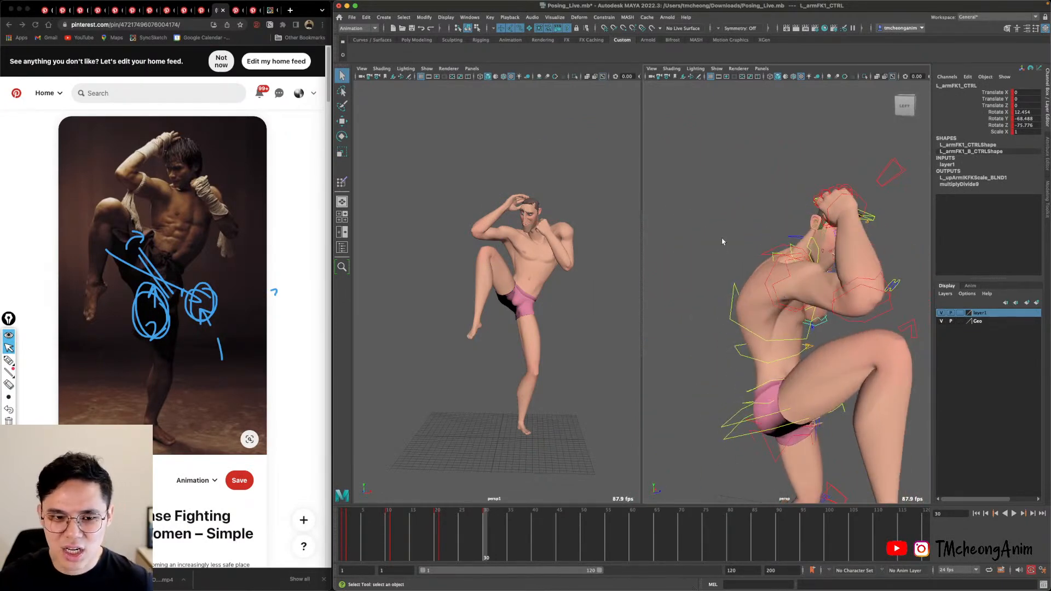
Rotate the lower spine FK control to about -12.7 and the middle spine FK control to about 17.5 in Rotate Z.
alt+drag(722, 241, 825, 290)
click(790, 300)
key(e)
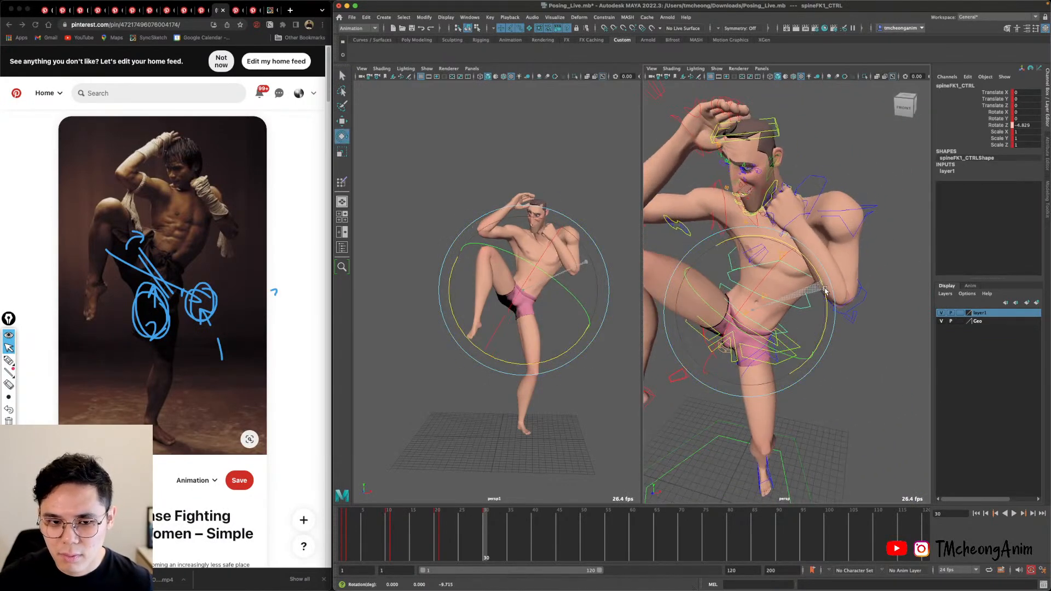
click(780, 212)
drag(779, 212, 764, 206)
key(f)
alt+right_drag(827, 274, 792, 286)
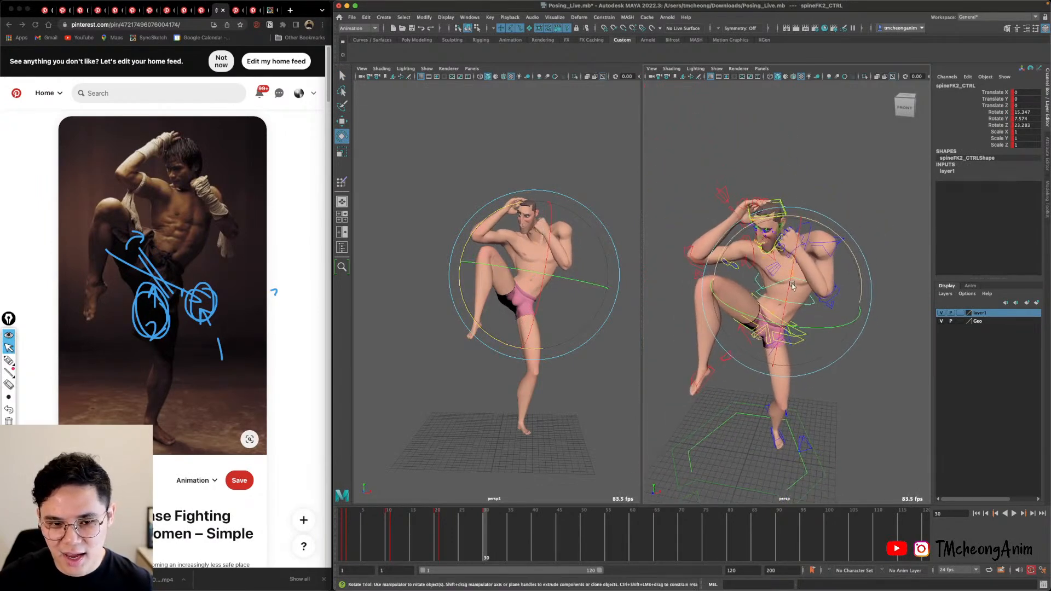
drag(836, 232, 839, 234)
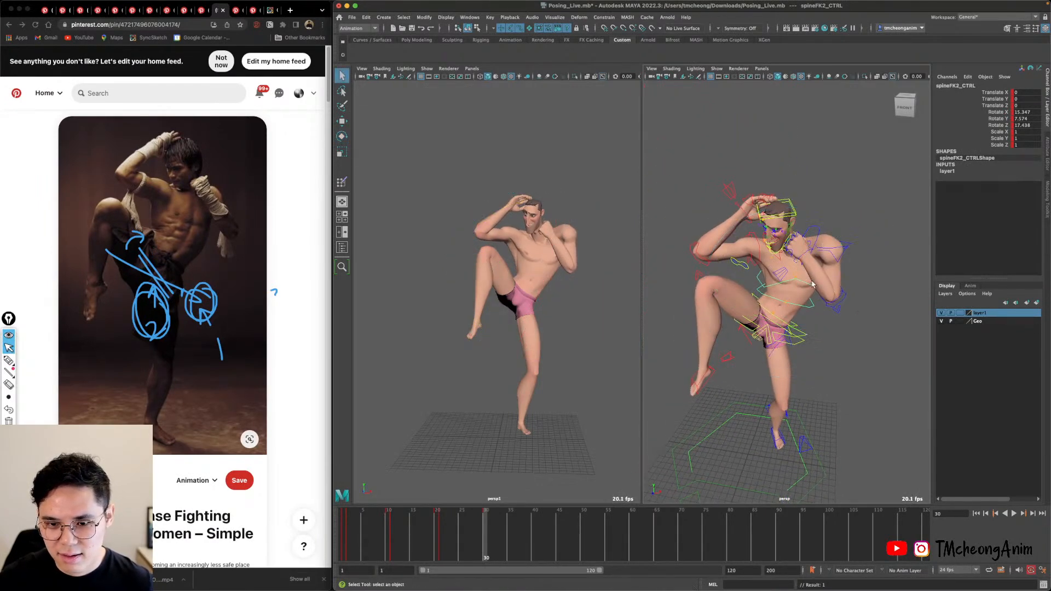
Readjust the lower spine FK control's sideways bend to about -8.2 in Rotate Z.
alt+right_drag(812, 284, 810, 341)
key(e)
alt+drag(801, 347, 797, 336)
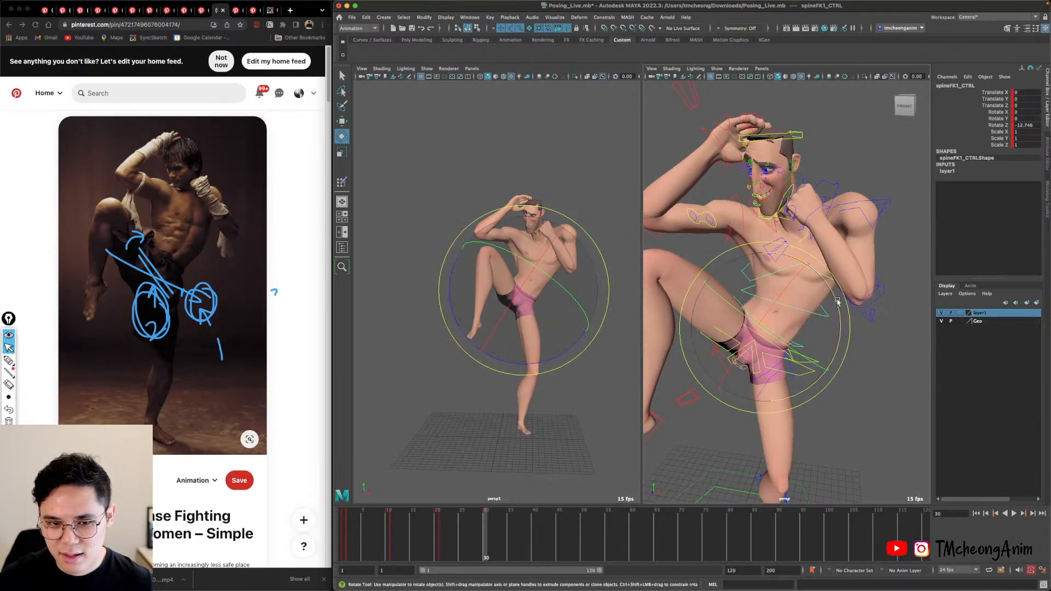
drag(837, 301, 824, 315)
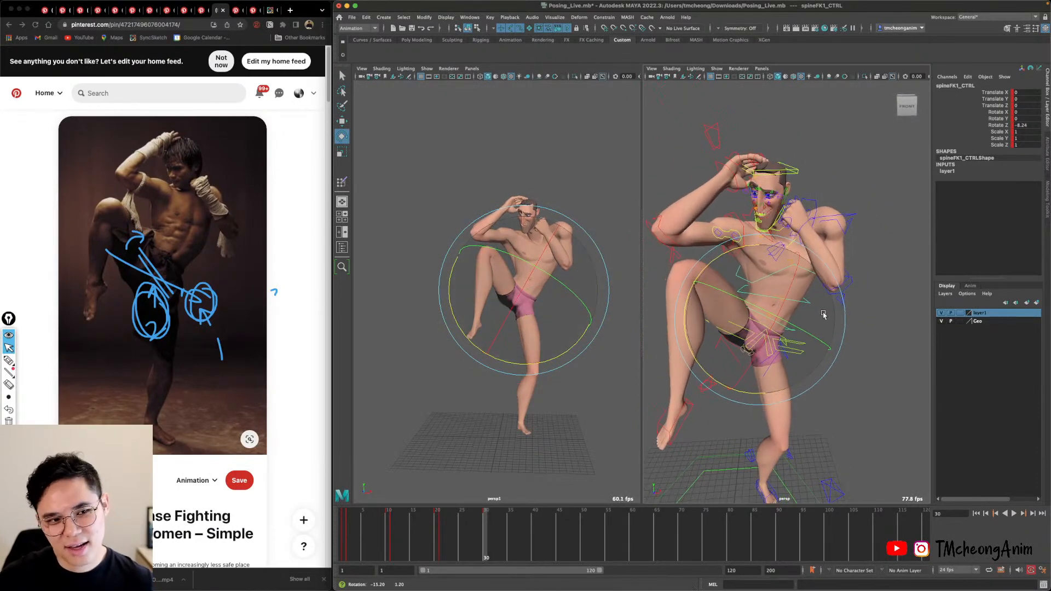
click(870, 350)
alt+right_drag(788, 285, 780, 231)
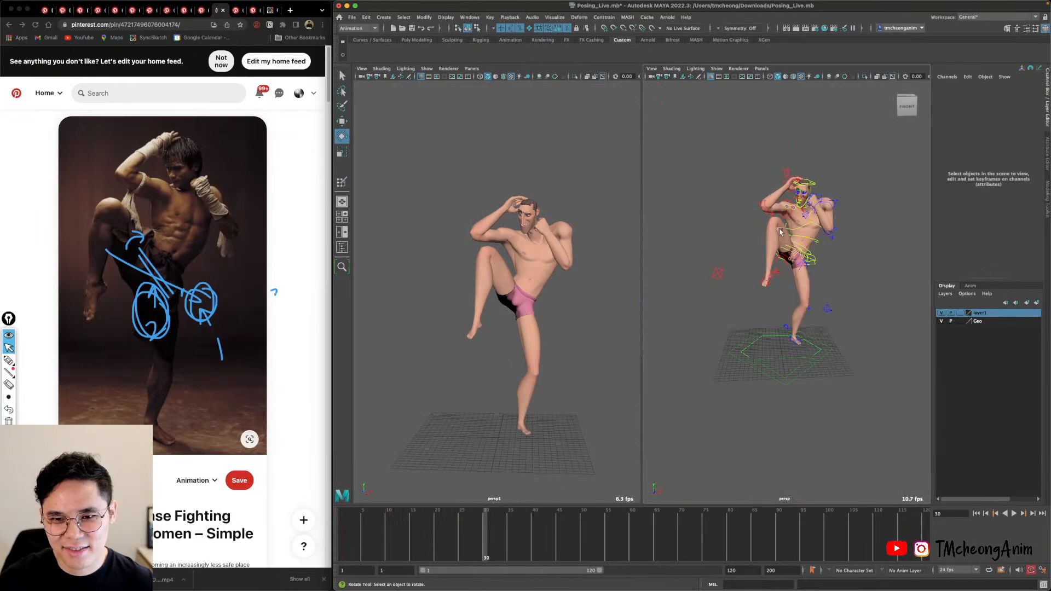
Rotate the right wrist FK control to re-angle the raised hand beside the head.
click(782, 182)
key(f)
alt+right_drag(777, 274, 773, 300)
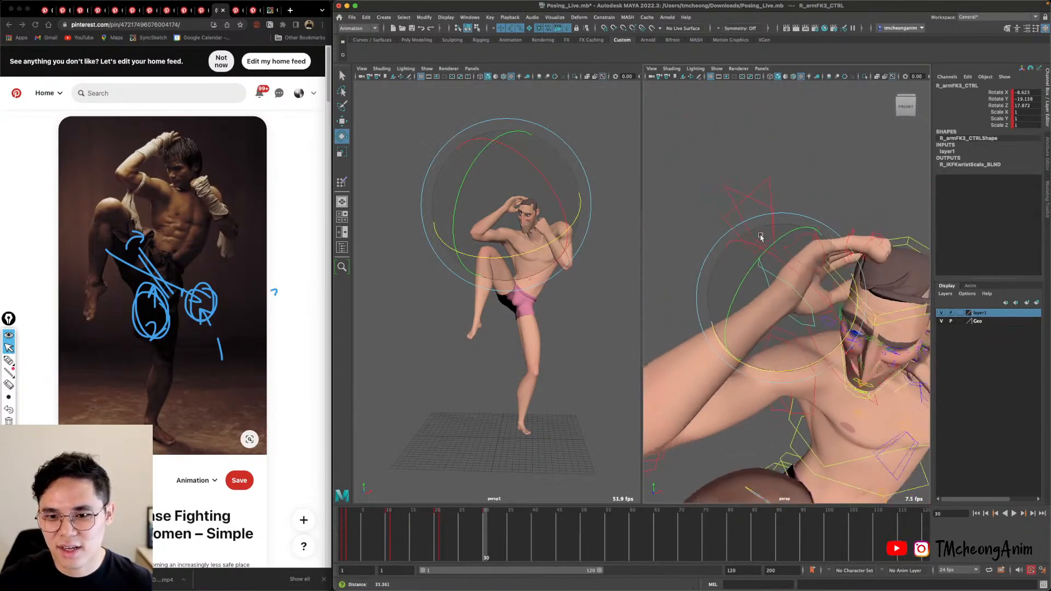
mouse_move(773, 300)
mouse_down()
mouse_move(784, 293)
mouse_move(772, 279)
mouse_up()
key(q)
alt+drag(739, 323, 745, 304)
Adjust the bend of the right elbow with its FK control in Rotate Y.
alt+middle_drag(745, 304, 826, 249)
click(664, 347)
key(e)
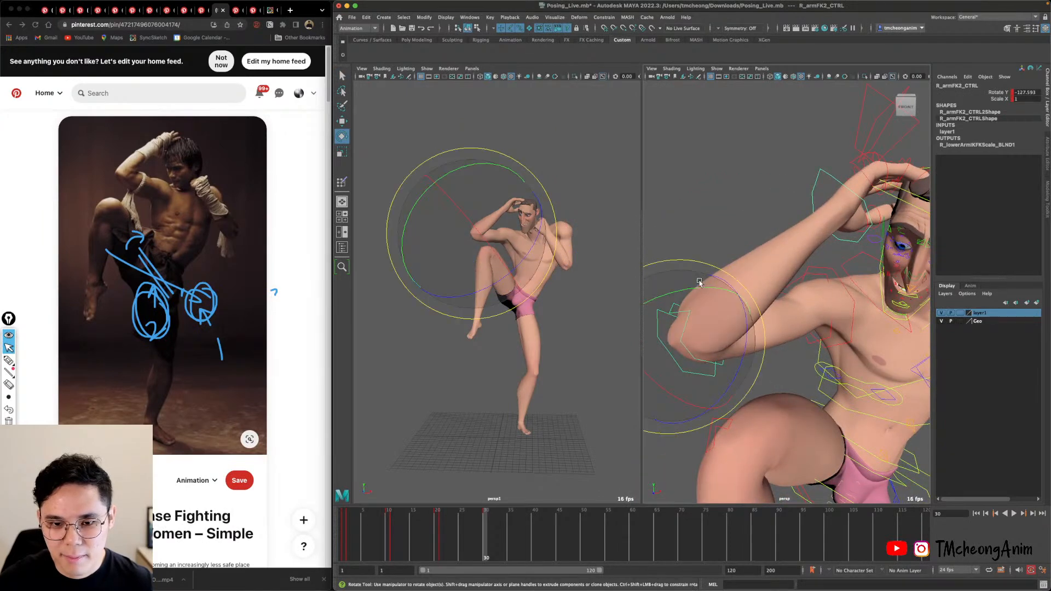
drag(699, 282, 816, 252)
Isolate the right hand's finger controls, select them together, and rotate them to uncurl the fingers above the head.
key(f)
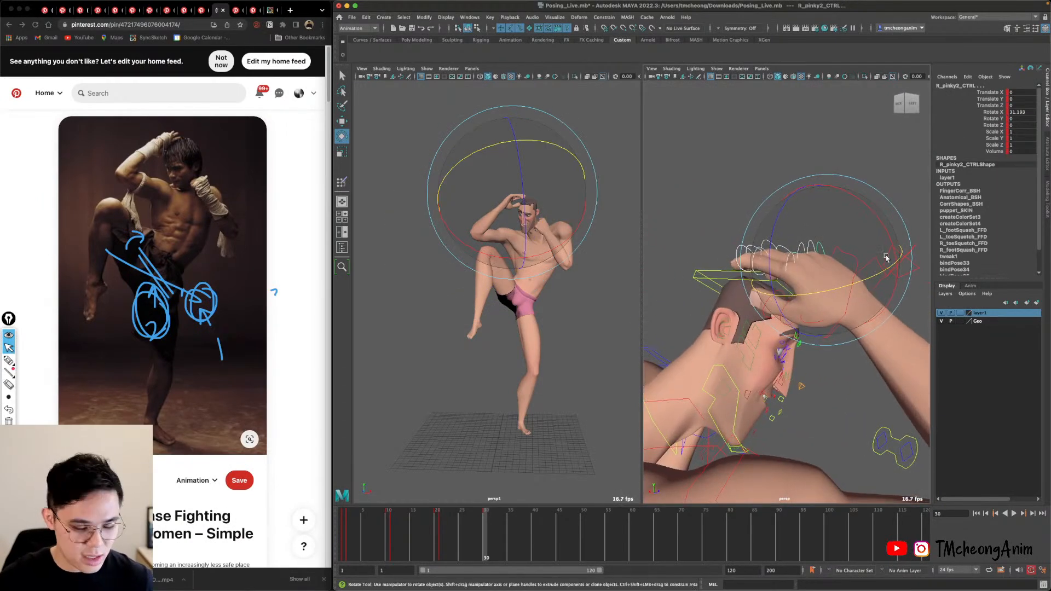
key(ctrl+1)
click(694, 144)
drag(671, 155, 838, 306)
key(ctrl+1)
alt+drag(679, 322, 800, 327)
drag(863, 293, 867, 271)
alt+drag(739, 236, 706, 253)
key(q)
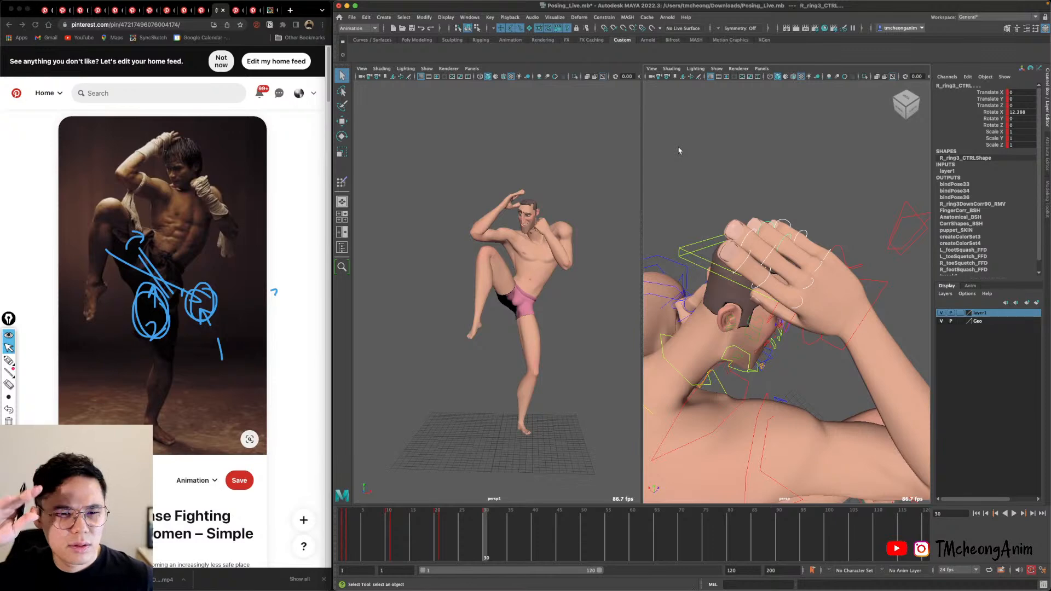
Rotate the right index fingertip control to about 31.8, -22.5 and -5.0 in Rotate X, Y and Z.
alt+drag(652, 251, 760, 306)
click(873, 246)
click(815, 257)
alt+drag(823, 295, 793, 266)
key(e)
key(q)
click(788, 261)
key(e)
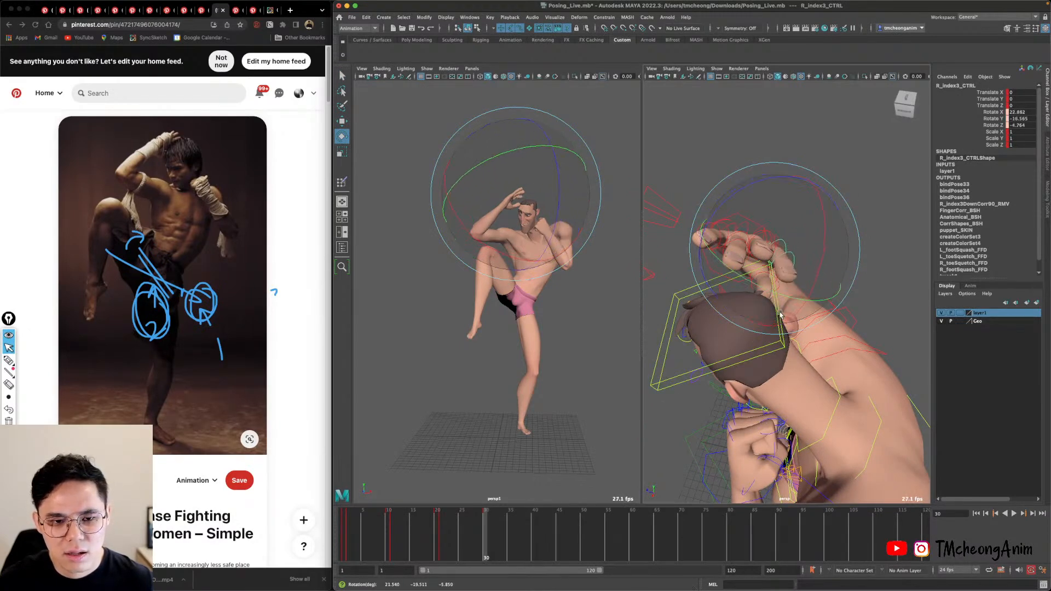
drag(779, 314, 786, 307)
alt+drag(788, 304, 814, 277)
key(q)
alt+drag(782, 217, 745, 262)
click(747, 222)
alt+drag(747, 223, 764, 254)
key(e)
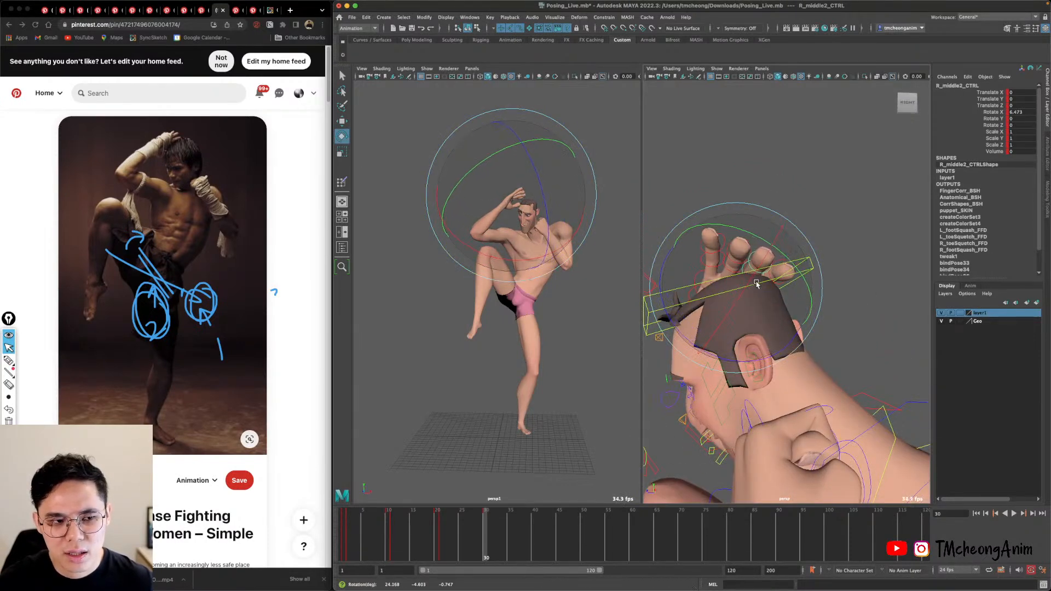
alt+drag(758, 253, 889, 306)
Select the right index finger's two outer joint controls and reset their Rotate X, Y and Z to 0.
key(q)
click(833, 324)
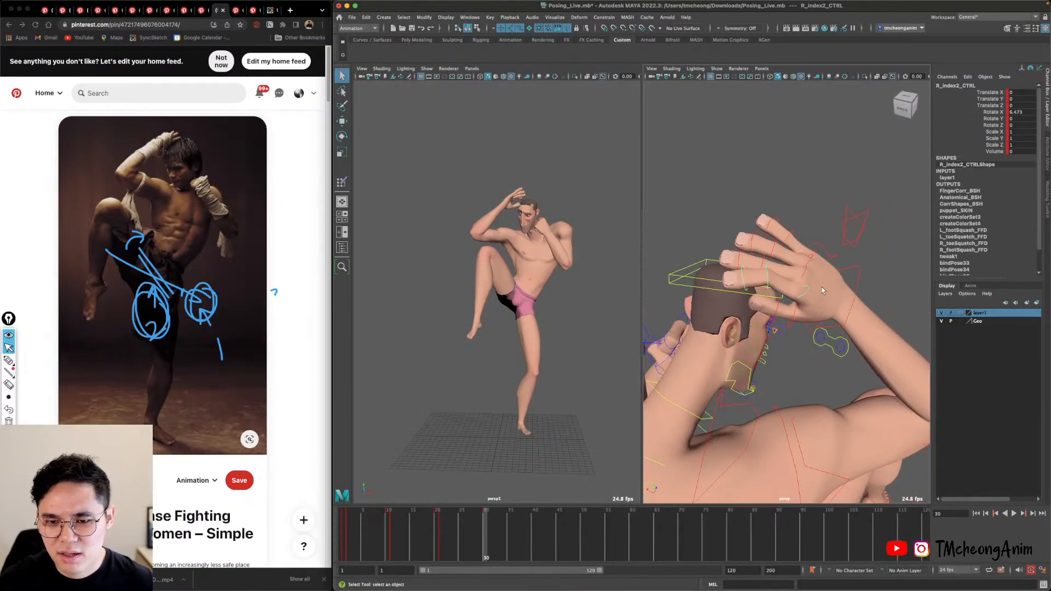
alt+right_drag(794, 307, 847, 316)
alt+drag(846, 317, 862, 310)
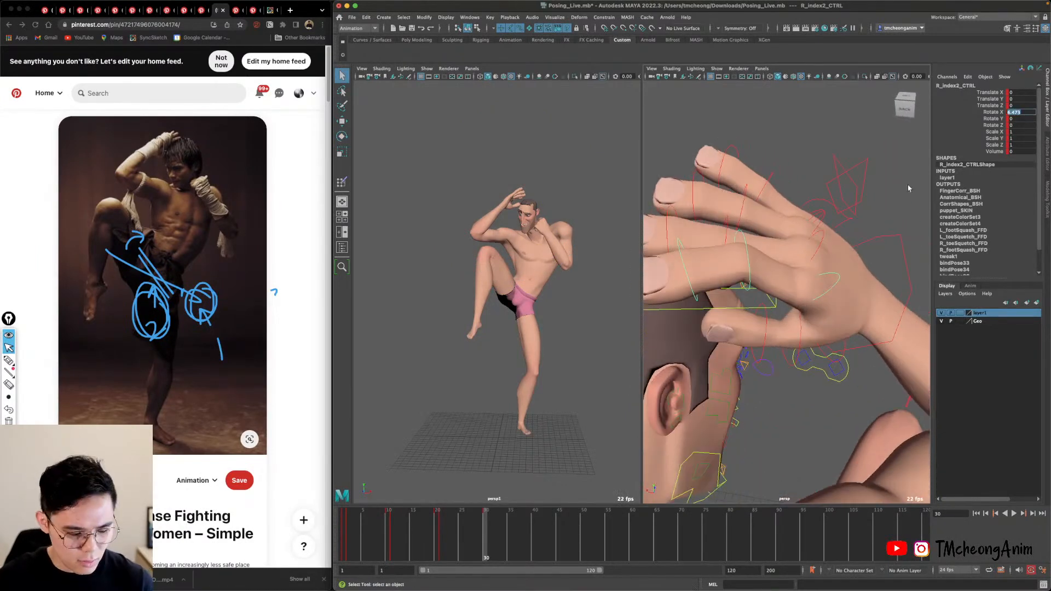
click(753, 239)
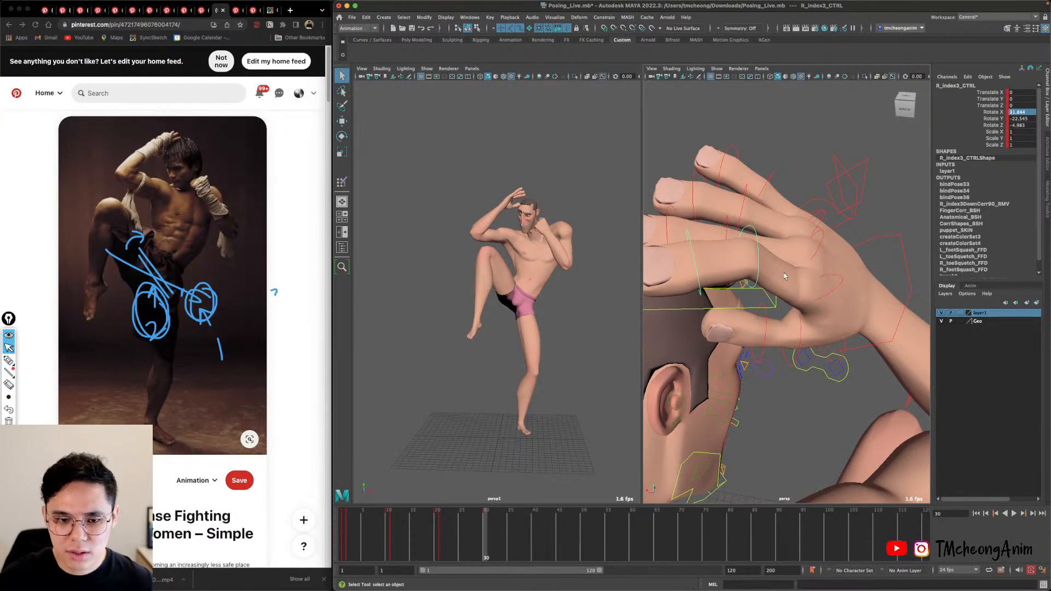
key(ctrl+1)
drag(668, 289, 669, 289)
key(ctrl+1)
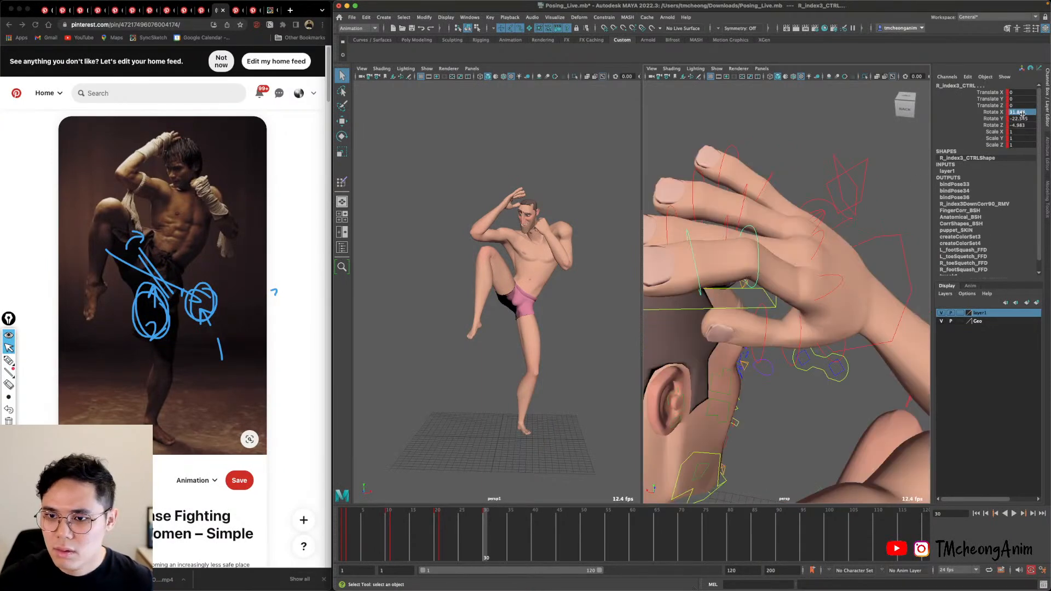
text(0)
key(Return)
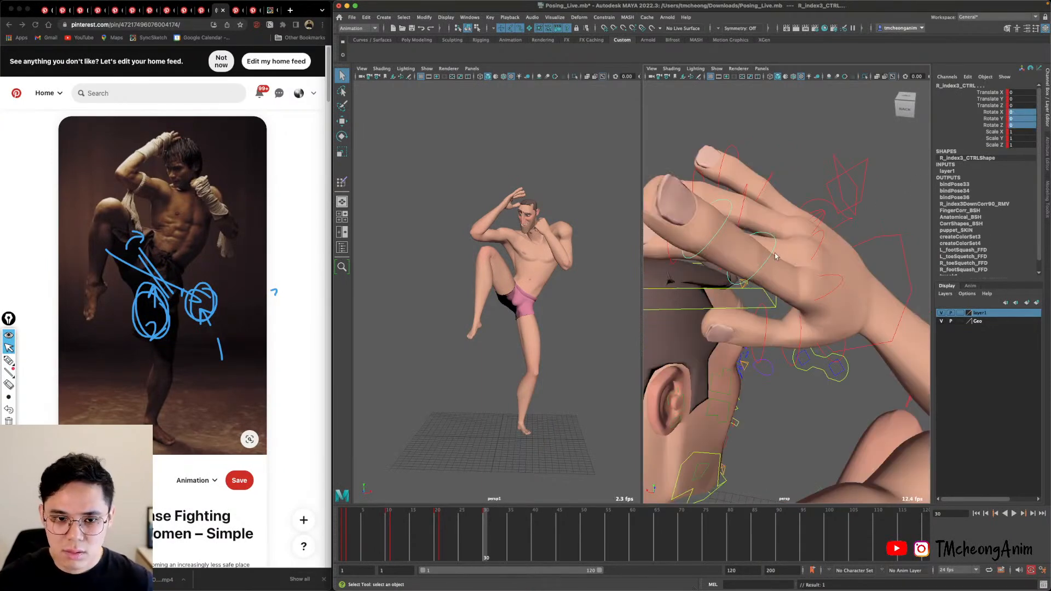
alt+drag(774, 256, 801, 267)
key(e)
mouse_move(836, 232)
mouse_down()
mouse_move(817, 272)
mouse_move(844, 247)
mouse_up()
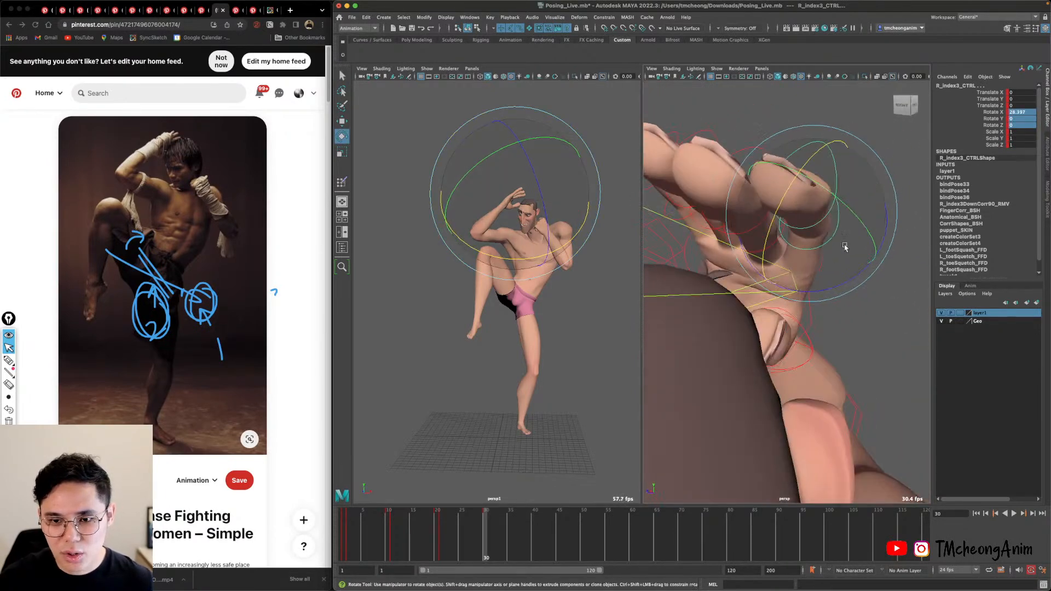
key(super+z)
click(885, 346)
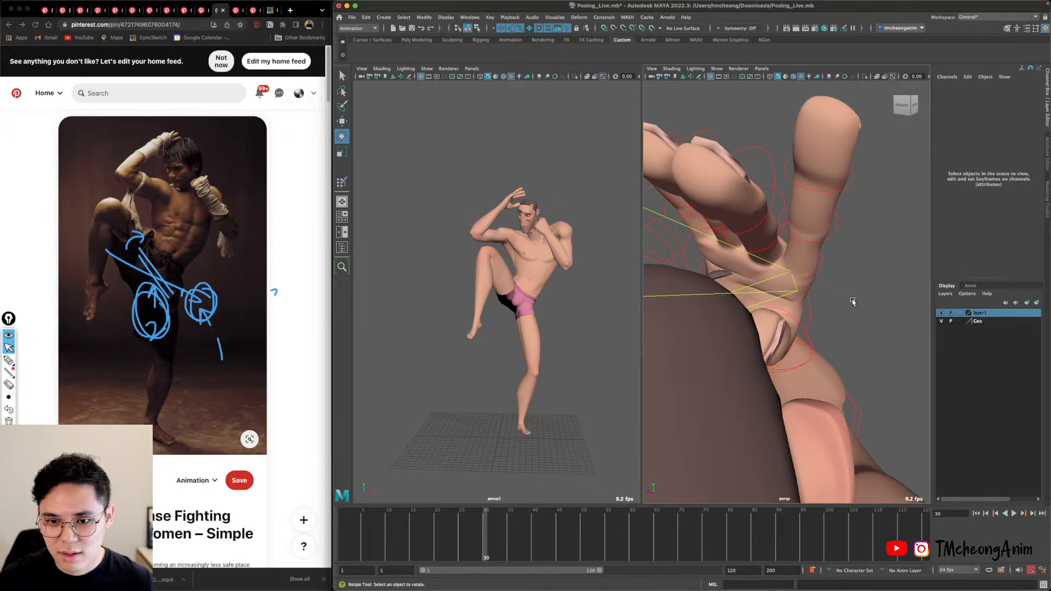
Curl the right index finger's second joint control to about 31.5, -15.7 and 3.9 in Rotate X, Y and Z.
click(827, 238)
alt+drag(829, 241, 814, 314)
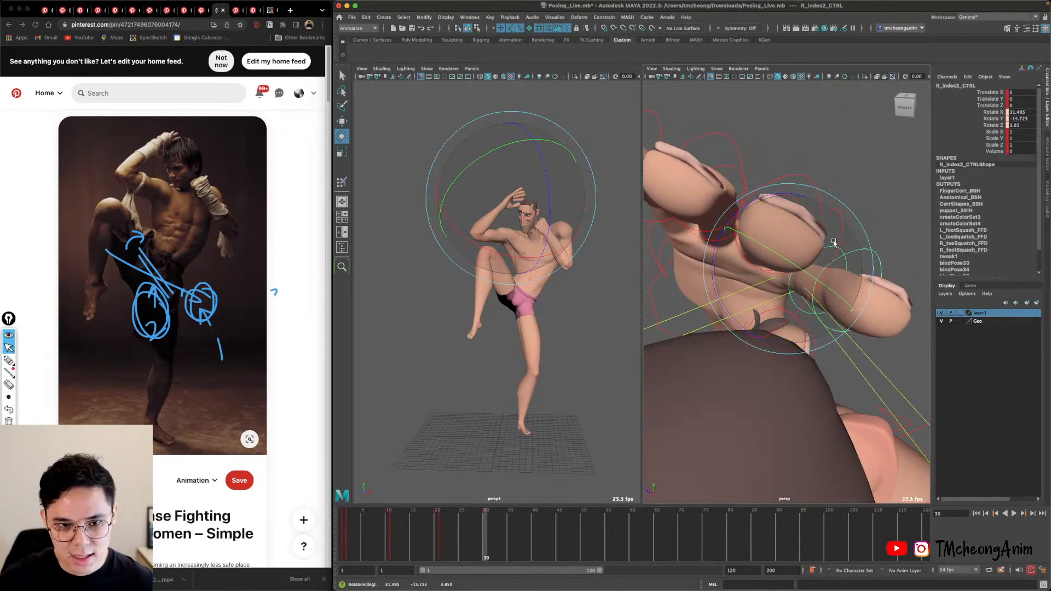
alt+drag(834, 242, 852, 165)
click(851, 165)
Rotate the right thumb's base control to about 12.5, 10.6 and 7.2 in Rotate X, Y and Z.
alt+right_drag(852, 165, 755, 183)
alt+drag(755, 183, 827, 237)
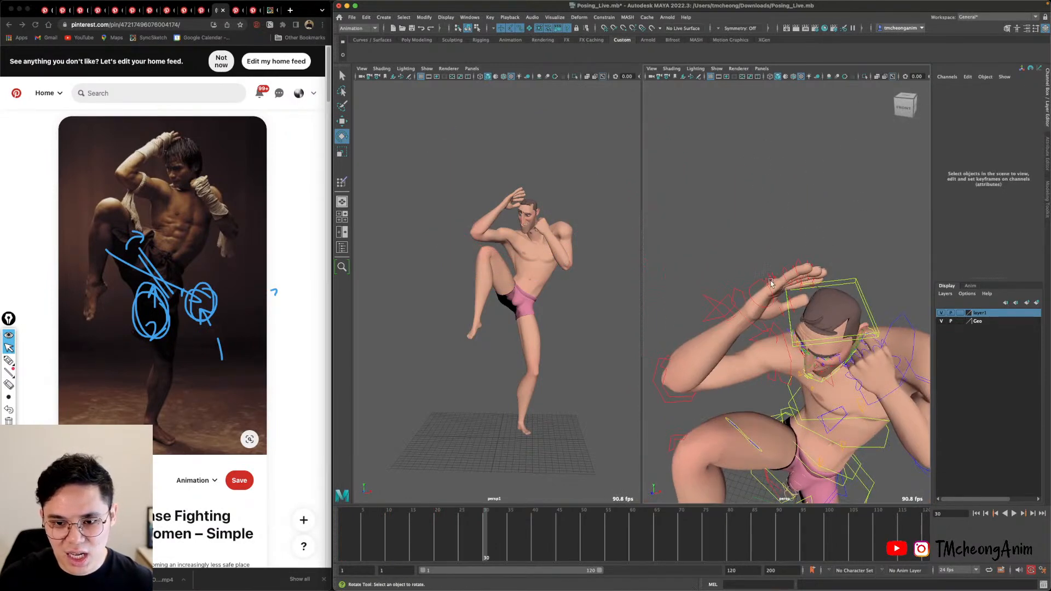
scroll(770, 283, up, 3)
click(737, 278)
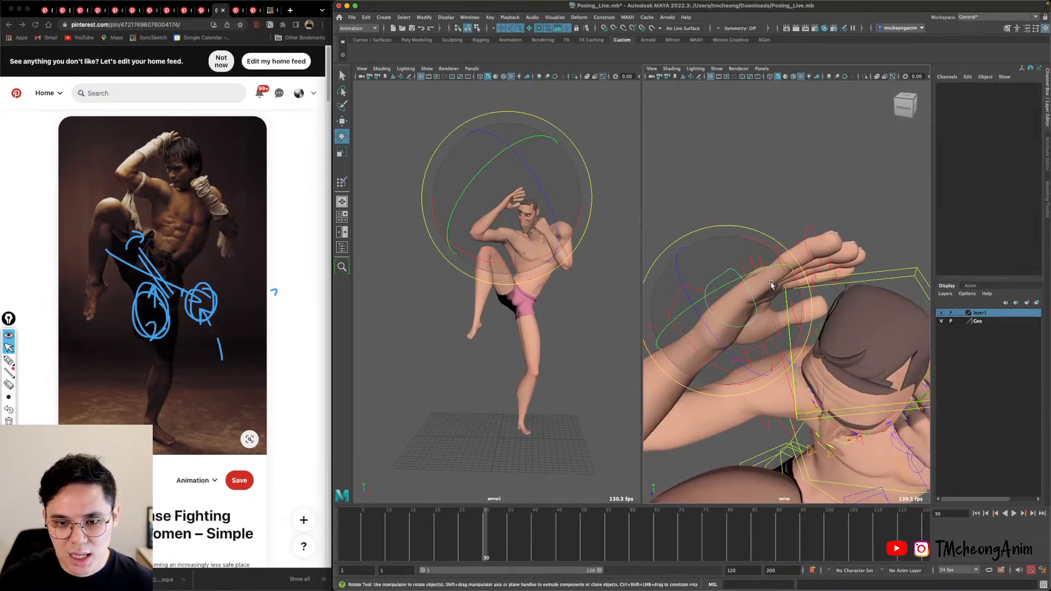
drag(787, 285, 846, 310)
key(q)
click(779, 282)
key(e)
scroll(800, 267, down, 10)
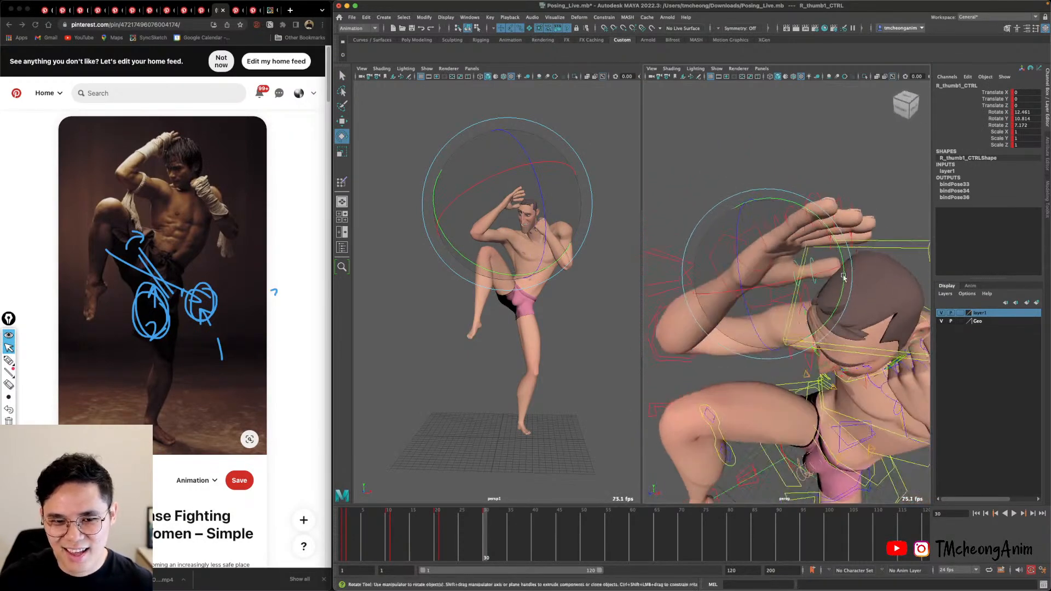
scroll(797, 254, down, 4)
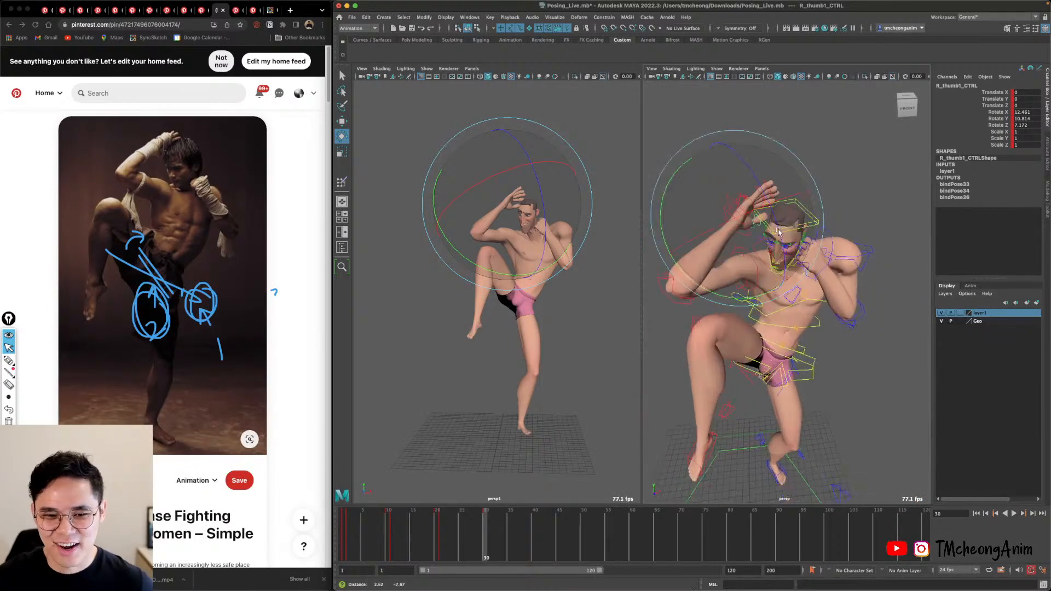
Move the body and right foot IK controls together, bringing the body to about 15.0 in Translate X and -2.0 in Translate Y.
alt+middle_drag(804, 339, 801, 289)
key(q)
alt+right_drag(801, 289, 839, 294)
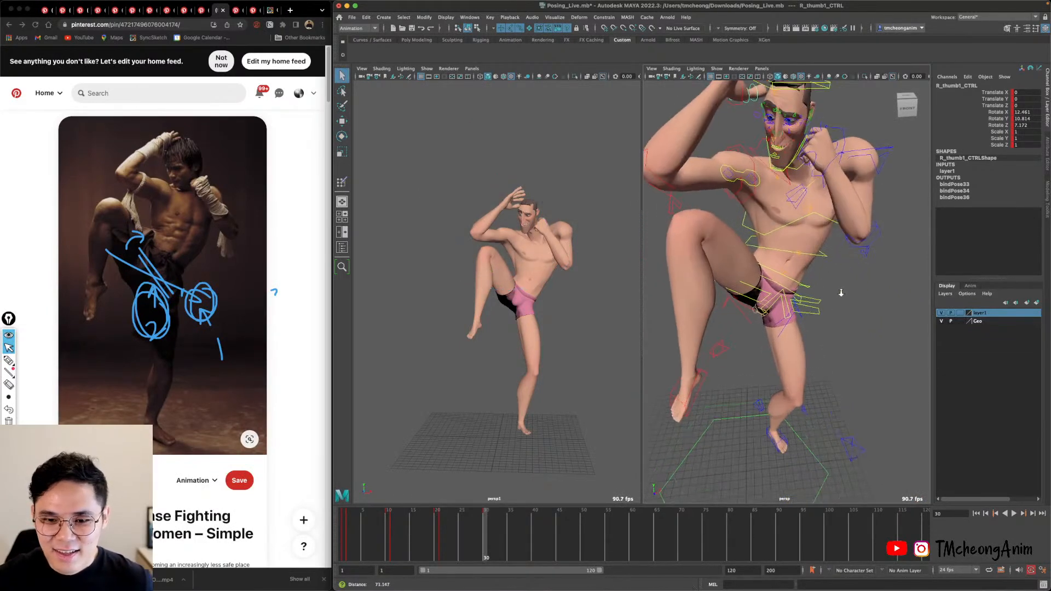
alt+middle_drag(840, 293, 819, 312)
click(816, 314)
key(w)
alt+drag(797, 335, 819, 275)
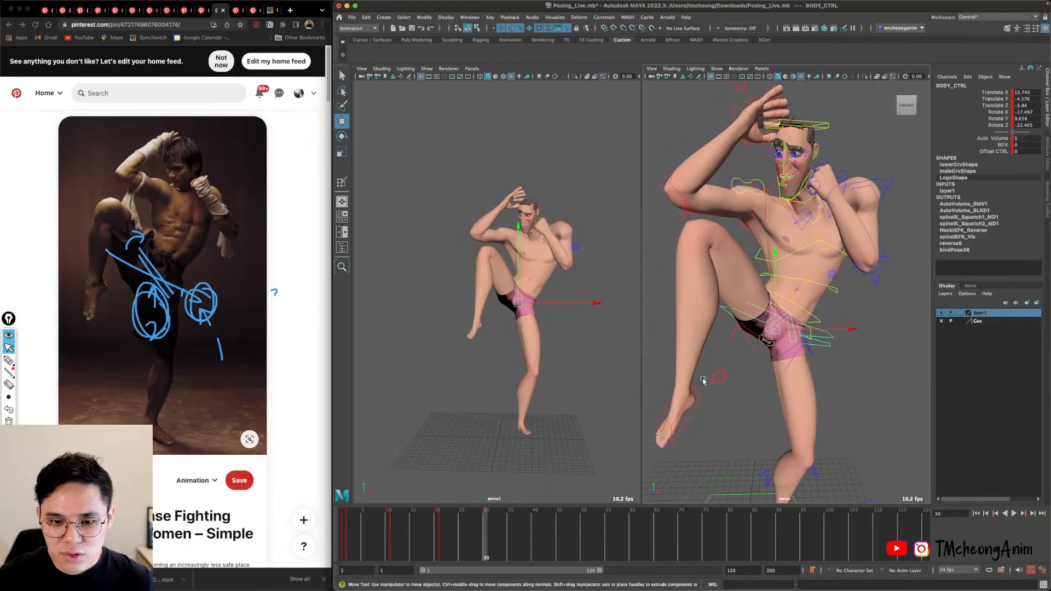
shift+click(696, 393)
drag(734, 339, 739, 330)
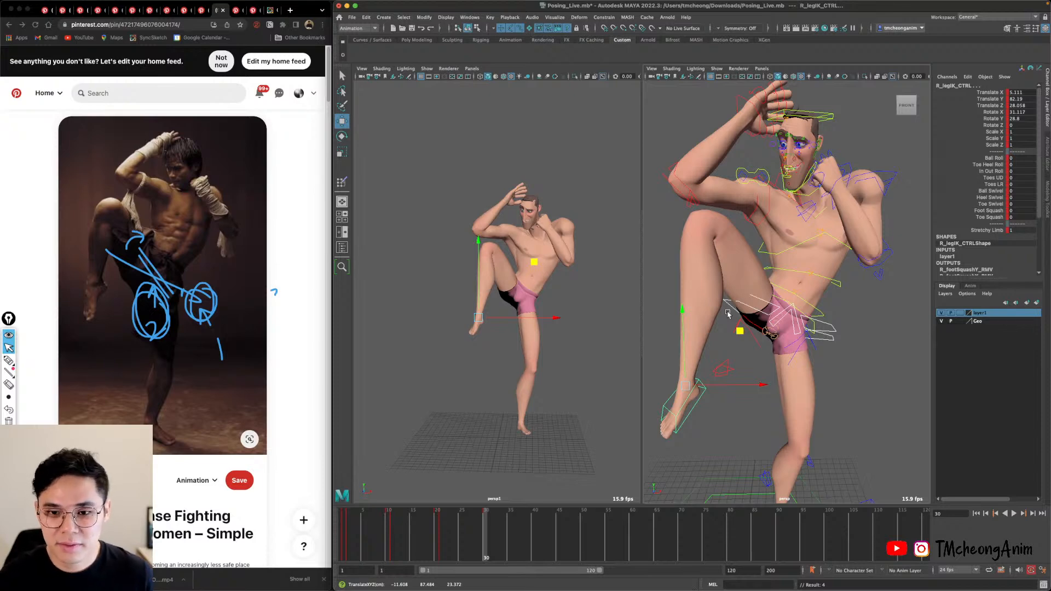
Select all the rig controls in layer1, key the pose at frame 30, and advance to frame 31.
alt+drag(792, 373, 837, 385)
alt+right_drag(837, 385, 805, 361)
mouse_move(806, 361)
alt+mouse_down()
mouse_move(779, 356)
mouse_move(788, 350)
alt+mouse_up()
alt+right_drag(788, 350, 861, 342)
right_click(1009, 313)
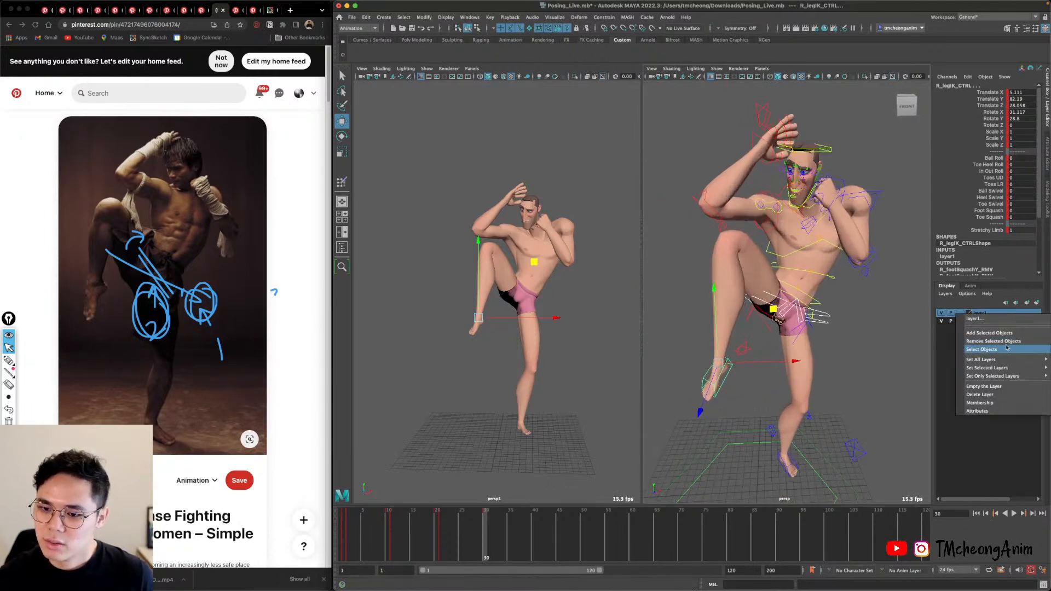
click(1007, 349)
alt+drag(805, 389, 772, 407)
key(alt+period)
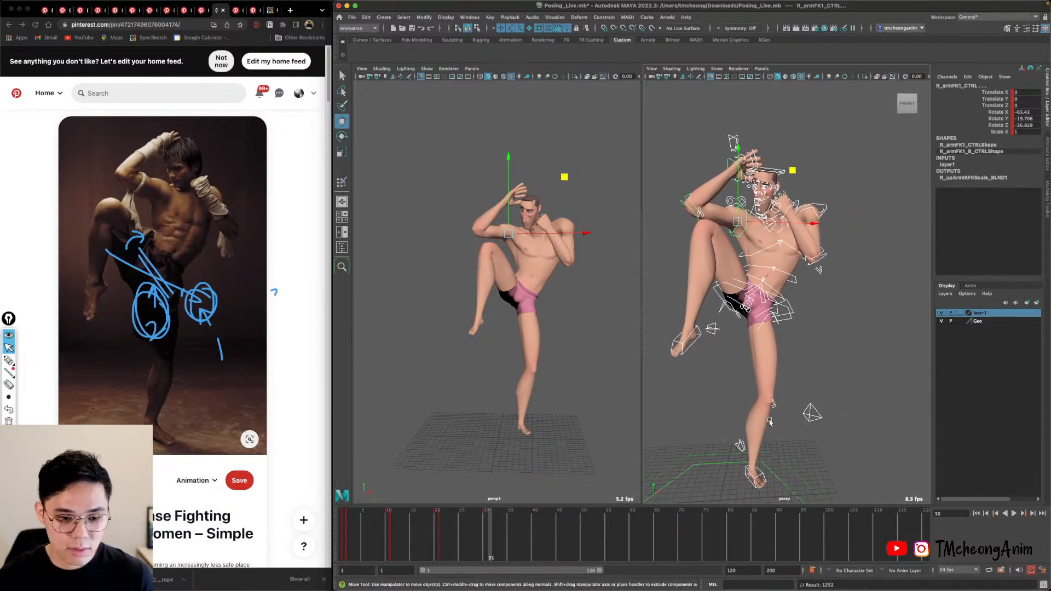
alt+right_drag(788, 411, 818, 373)
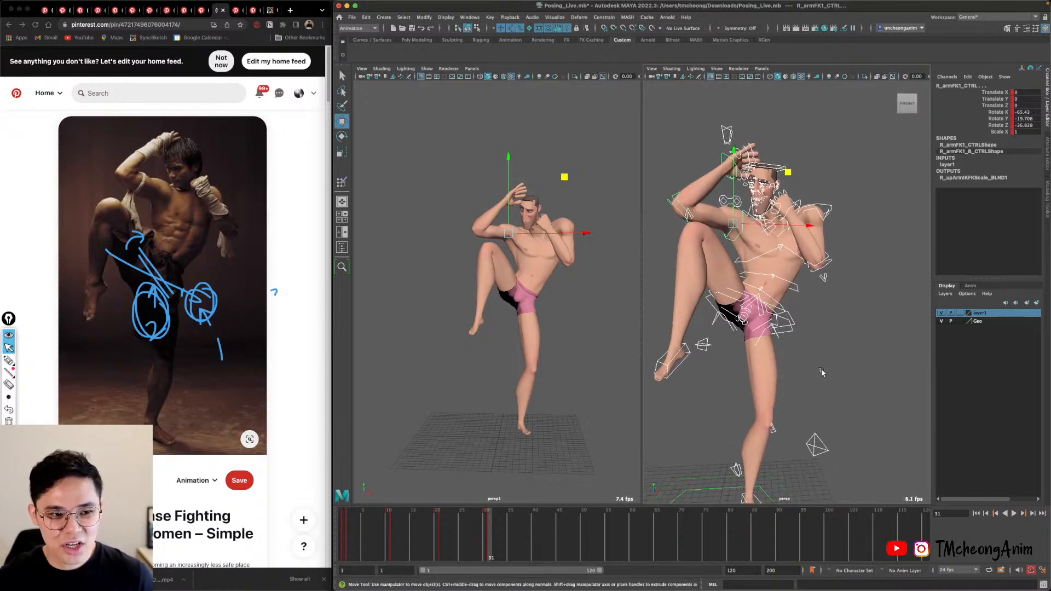
Rotate the body control at frame 31 to tilt the torso further toward the standing leg.
alt+right_drag(727, 338, 744, 317)
click(767, 290)
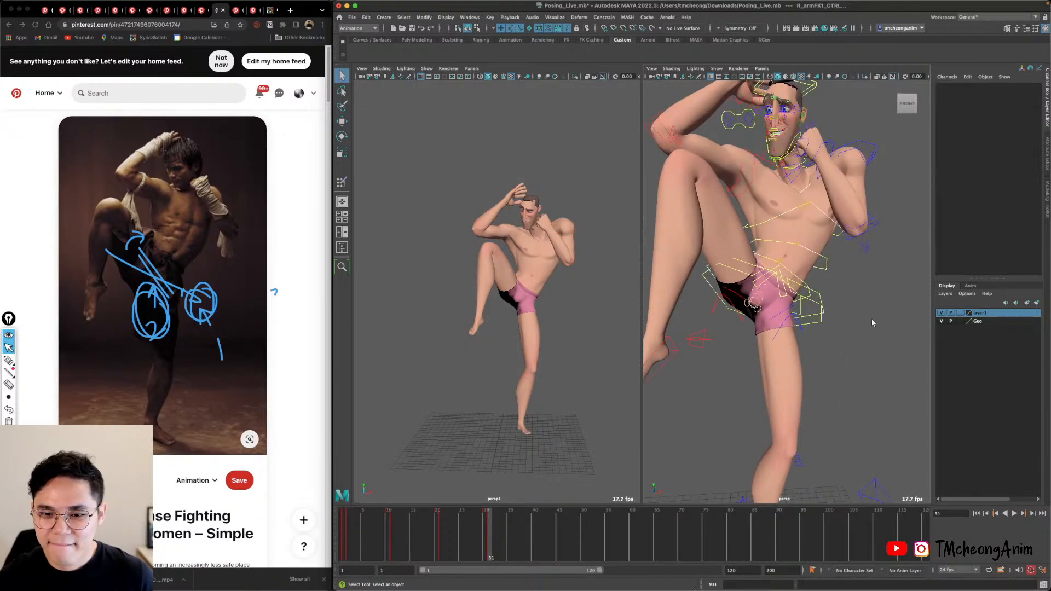
key(e)
alt+middle_drag(766, 290, 761, 258)
alt+right_drag(760, 258, 775, 276)
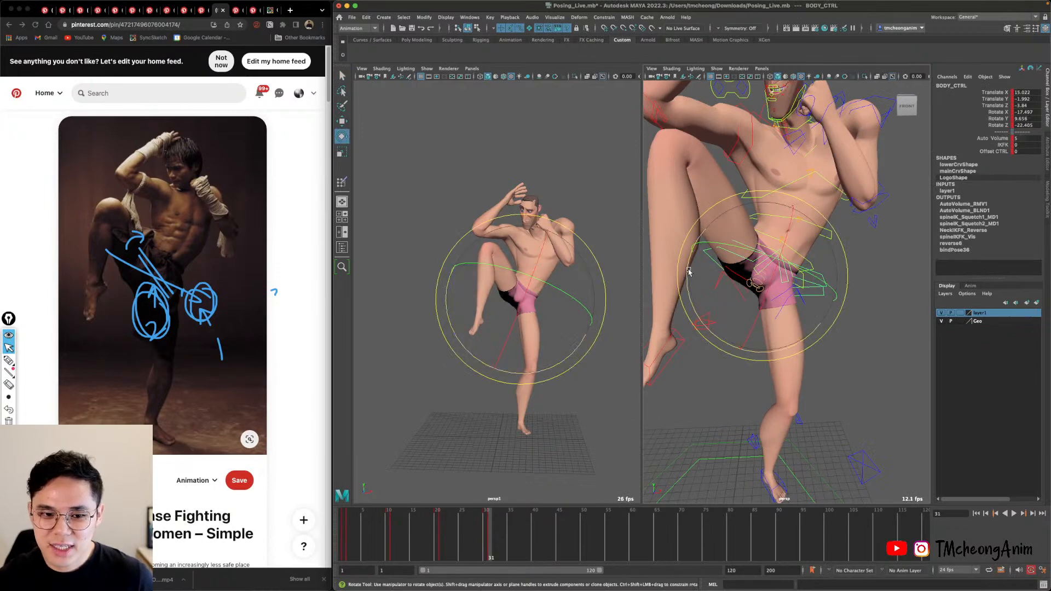
drag(688, 274, 755, 268)
Rotate the lower spine FK control to bend the torso back toward the raised knee.
key(q)
click(755, 268)
key(e)
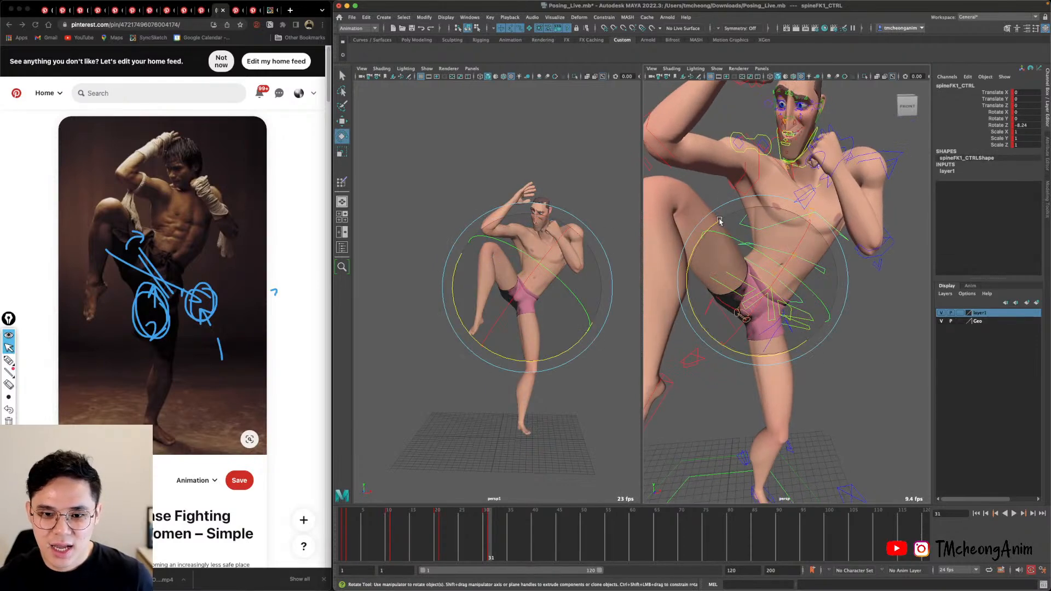
mouse_move(708, 234)
mouse_down()
mouse_move(731, 196)
mouse_move(715, 254)
mouse_up()
Bend the middle spine FK control further sideways to about 23.0 in Rotate Z.
key(q)
click(737, 240)
click(740, 245)
key(e)
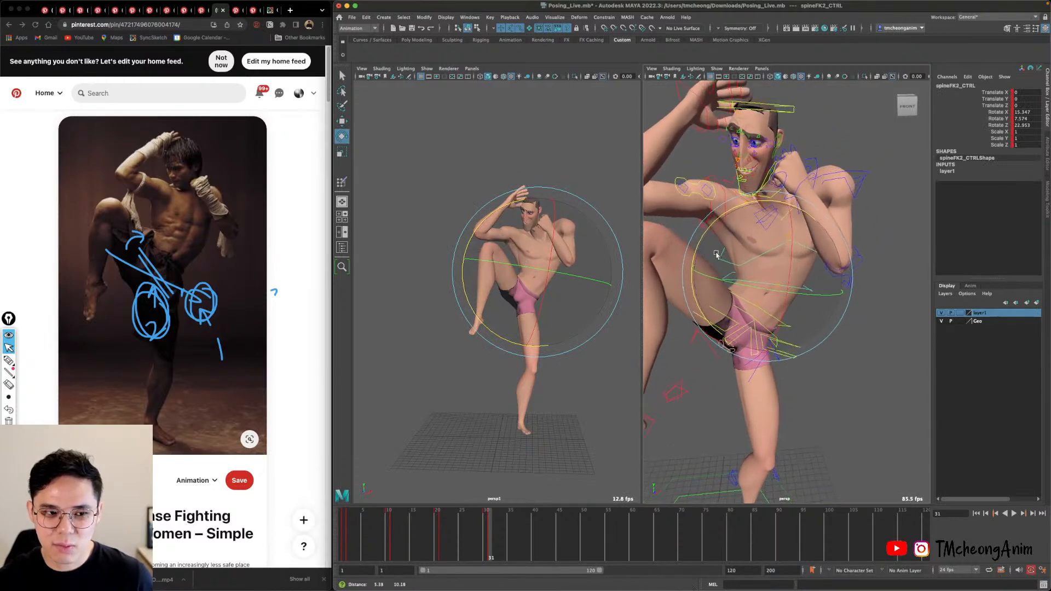
alt+middle_drag(756, 256, 762, 238)
alt+drag(762, 238, 778, 255)
Rotate the upper spine FK control to about 10.2, 24.3 and 6.8 in Rotate X, Y and Z.
key(q)
click(792, 246)
key(e)
key(q)
alt+drag(674, 250, 648, 222)
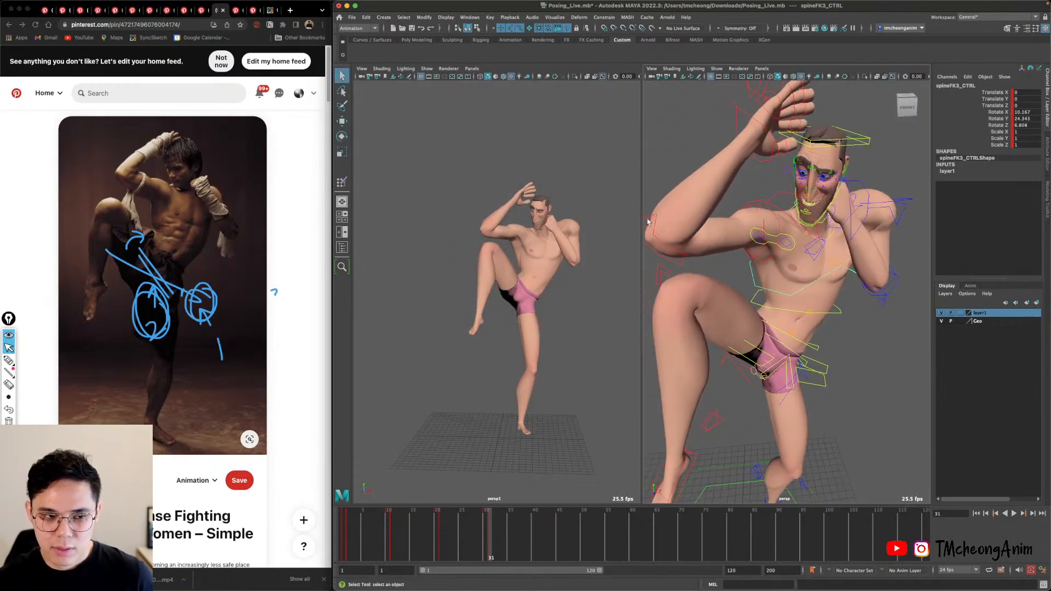
Draw guide lines over the reference photo marking the raised upper arm's angle and the shoulder line.
click(9, 360)
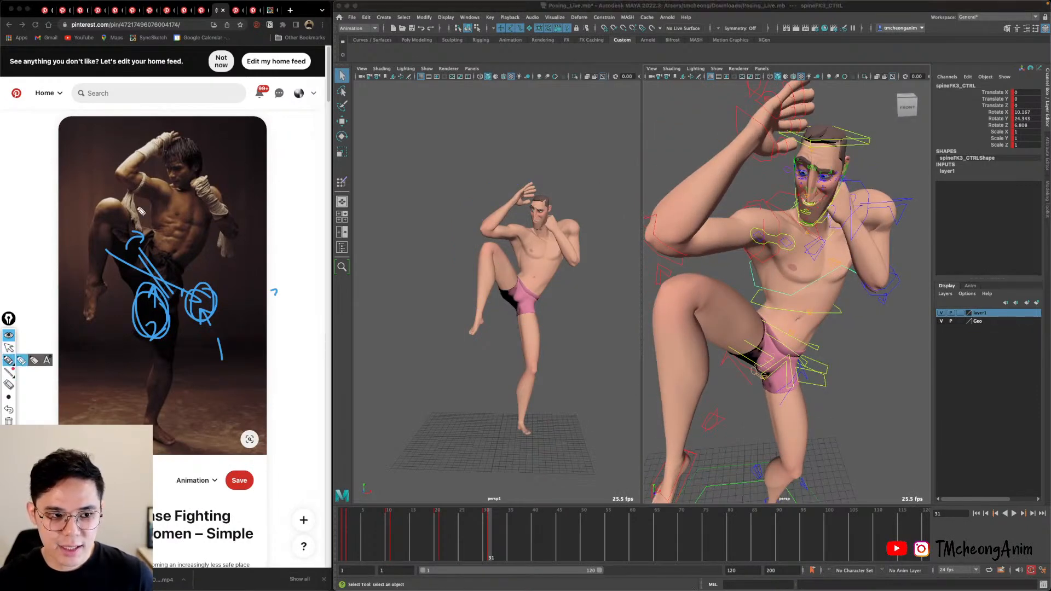
mouse_move(117, 168)
mouse_down()
mouse_move(175, 200)
mouse_move(215, 189)
mouse_up()
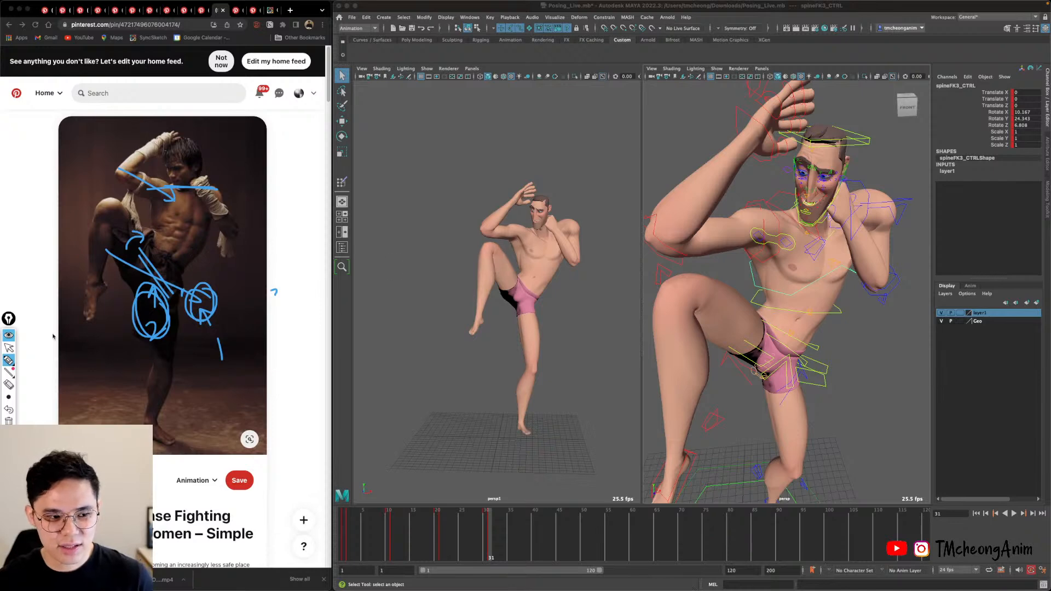
click(9, 347)
mouse_move(9, 371)
Rotate the right upper arm FK control to about -85.6, -42.2 and -49.6, and bend the elbow to about -110.4 in Rotate Y.
alt+drag(733, 247, 742, 254)
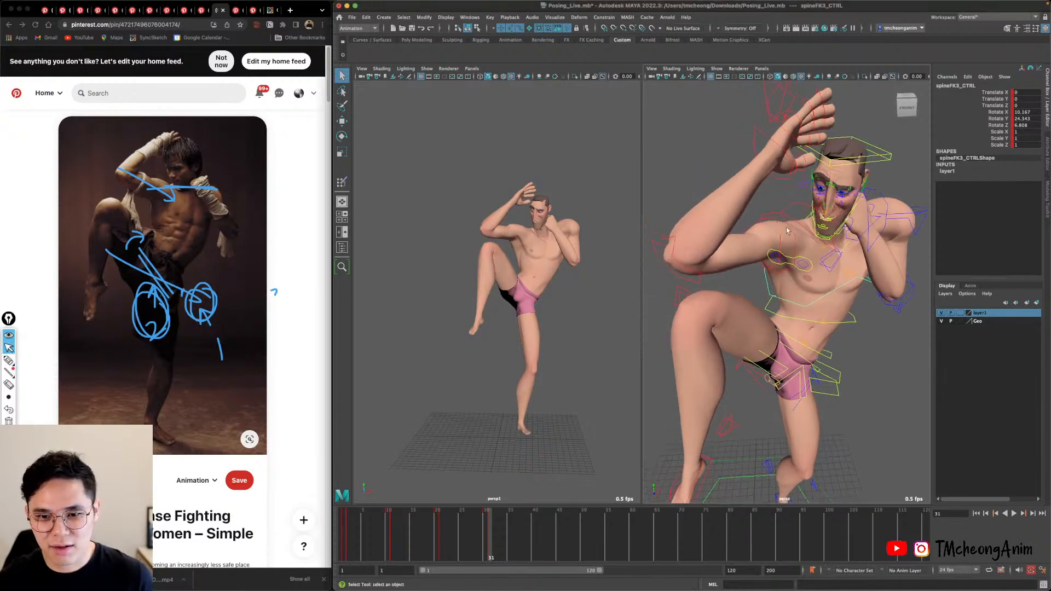
click(787, 228)
key(e)
drag(751, 195, 788, 171)
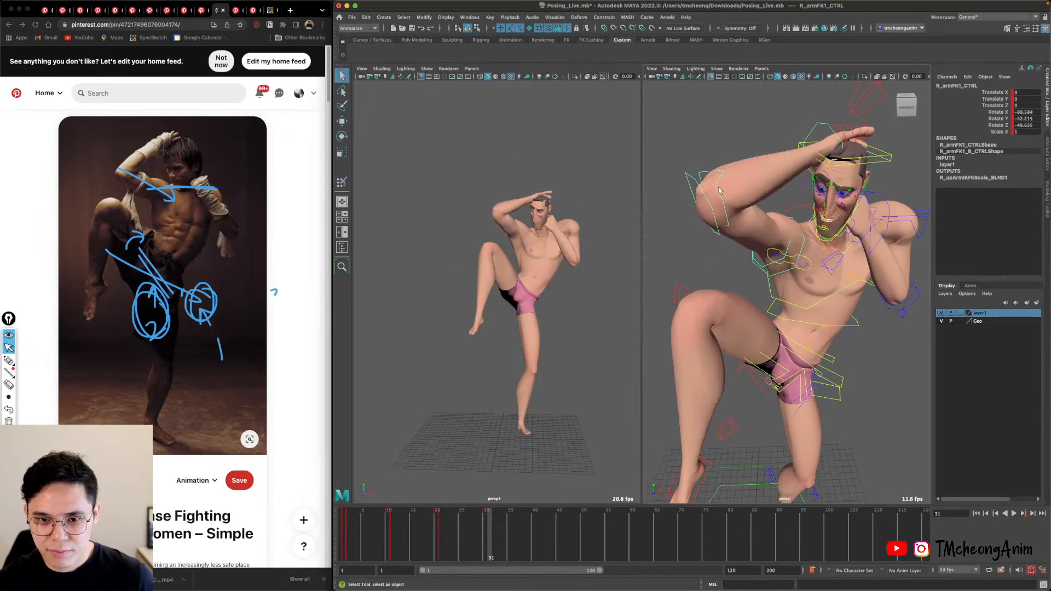
click(723, 189)
drag(709, 122, 710, 144)
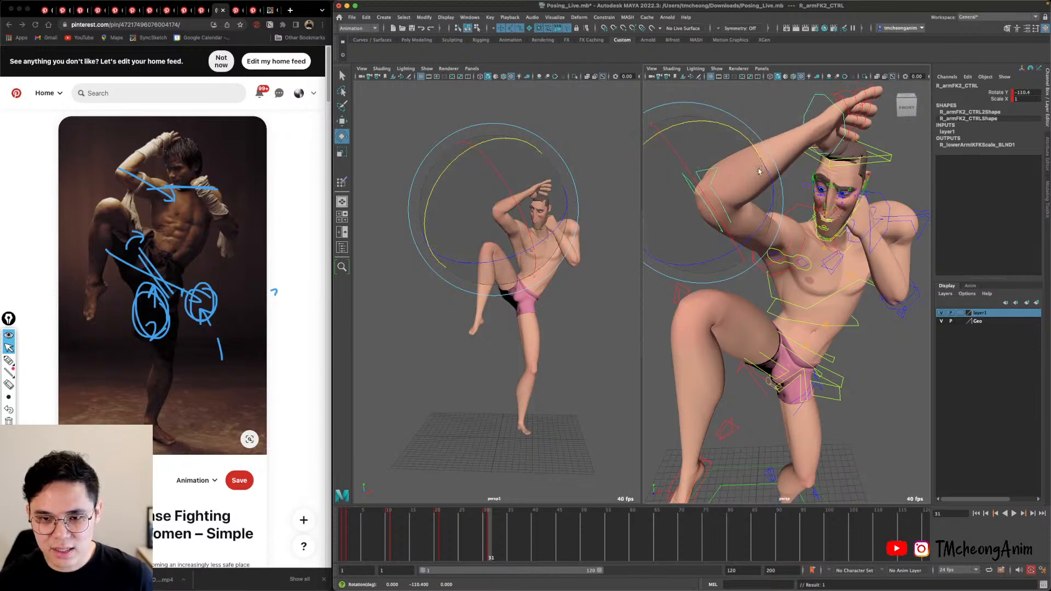
Rotate the right wrist FK control to about -44.3, -25.5 and 2.5 in Rotate X, Y and Z.
alt+middle_drag(766, 131, 734, 131)
key(q)
click(794, 102)
key(e)
alt+middle_drag(809, 141, 769, 164)
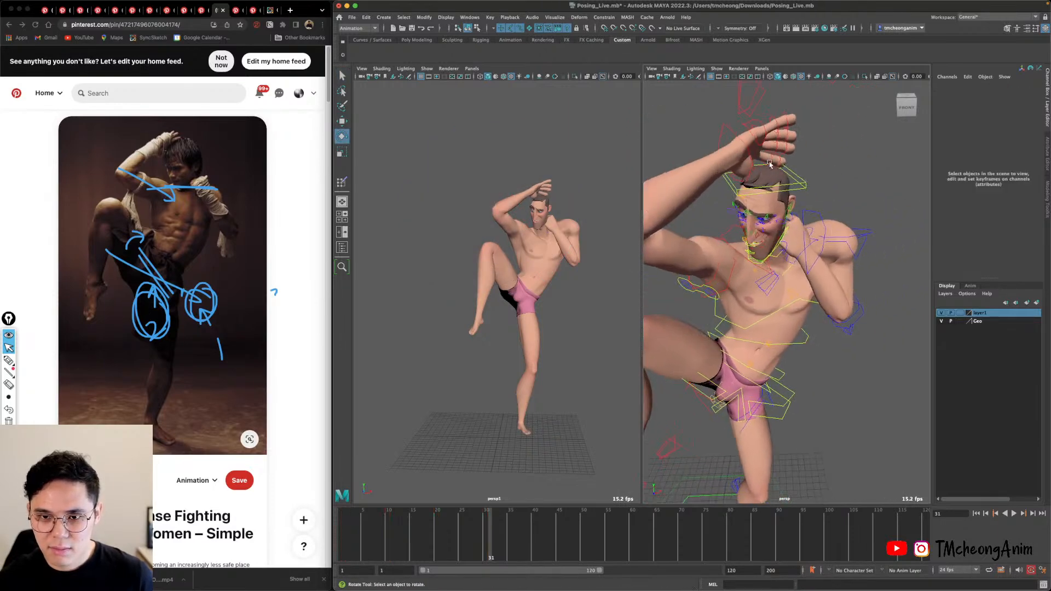
click(728, 125)
drag(786, 142, 782, 168)
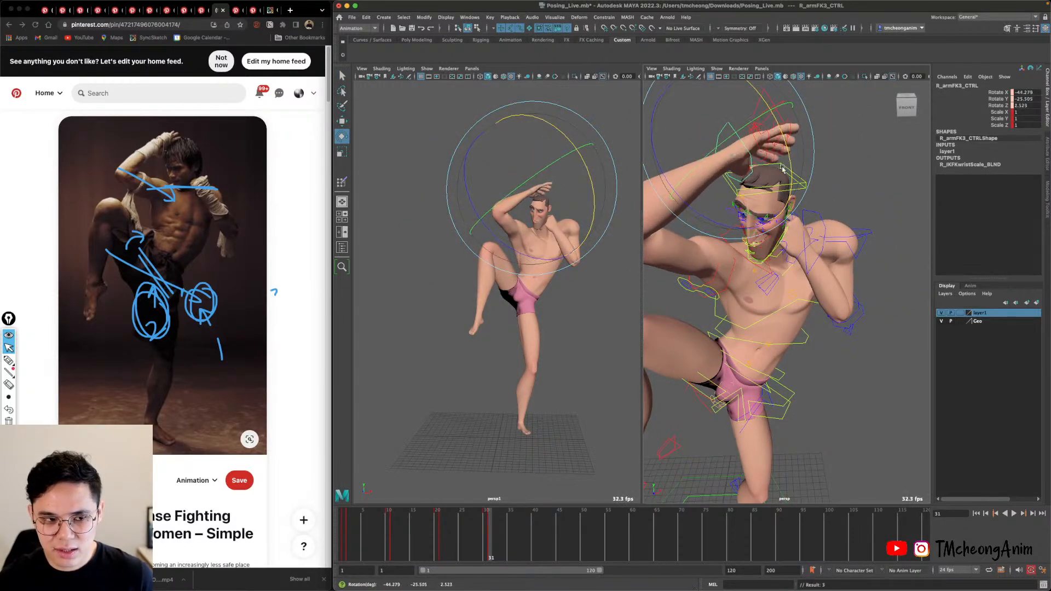
key(q)
Refine the right upper arm FK control to about -70.7, -31.1 and -37.0 in Rotate X, Y and Z.
alt+middle_drag(782, 168, 749, 202)
alt+middle_drag(712, 273, 808, 284)
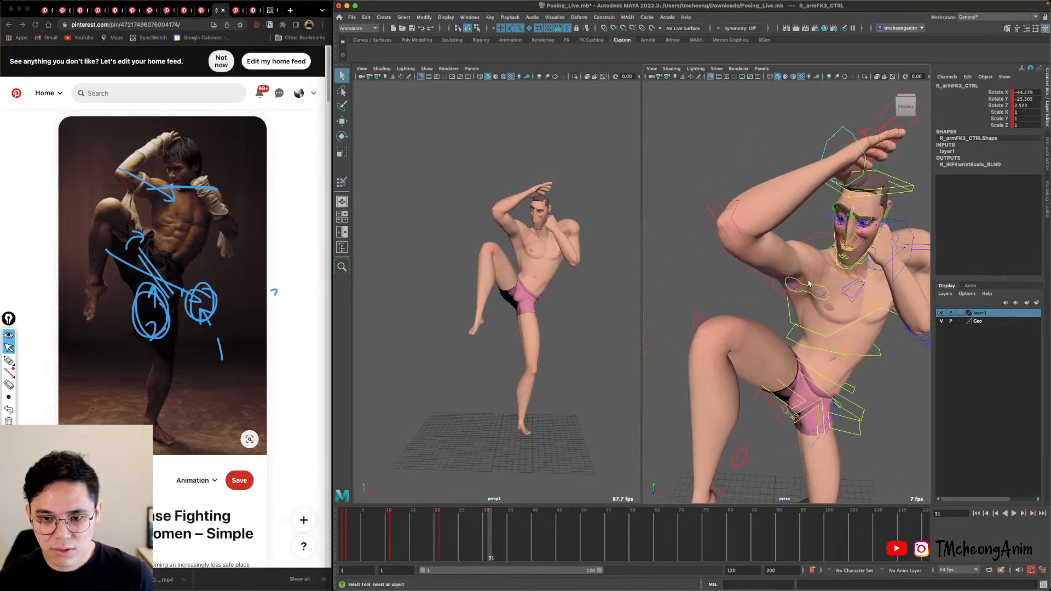
click(809, 284)
key(e)
mouse_move(777, 236)
mouse_down()
mouse_move(773, 227)
mouse_move(724, 241)
mouse_move(757, 227)
mouse_move(752, 198)
mouse_move(754, 217)
mouse_move(771, 212)
mouse_move(774, 230)
mouse_up()
click(724, 241)
click(779, 274)
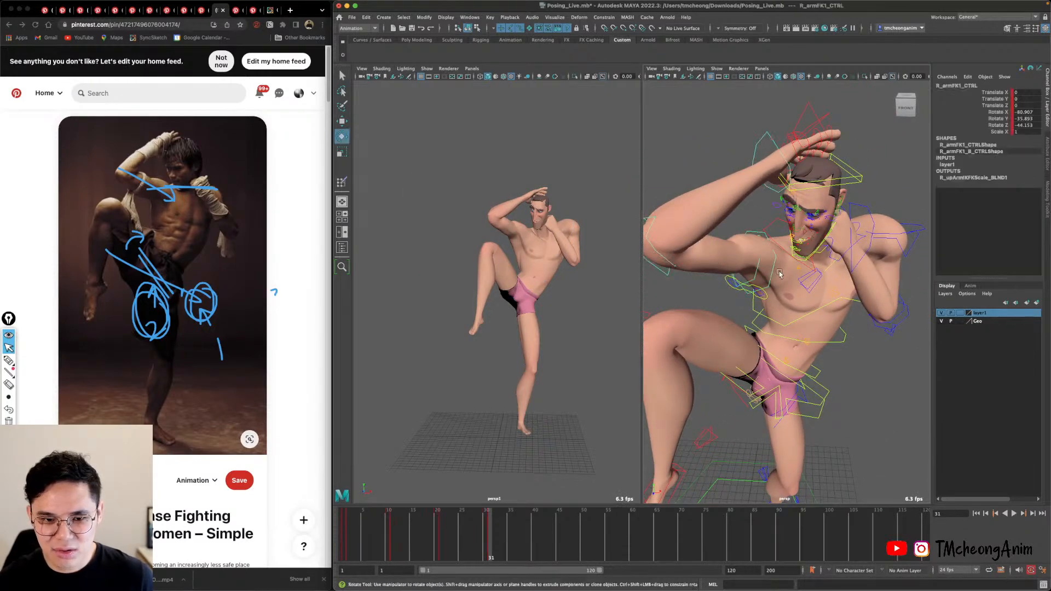
alt+drag(780, 274, 789, 266)
drag(762, 230, 767, 207)
alt+middle_drag(767, 207, 812, 193)
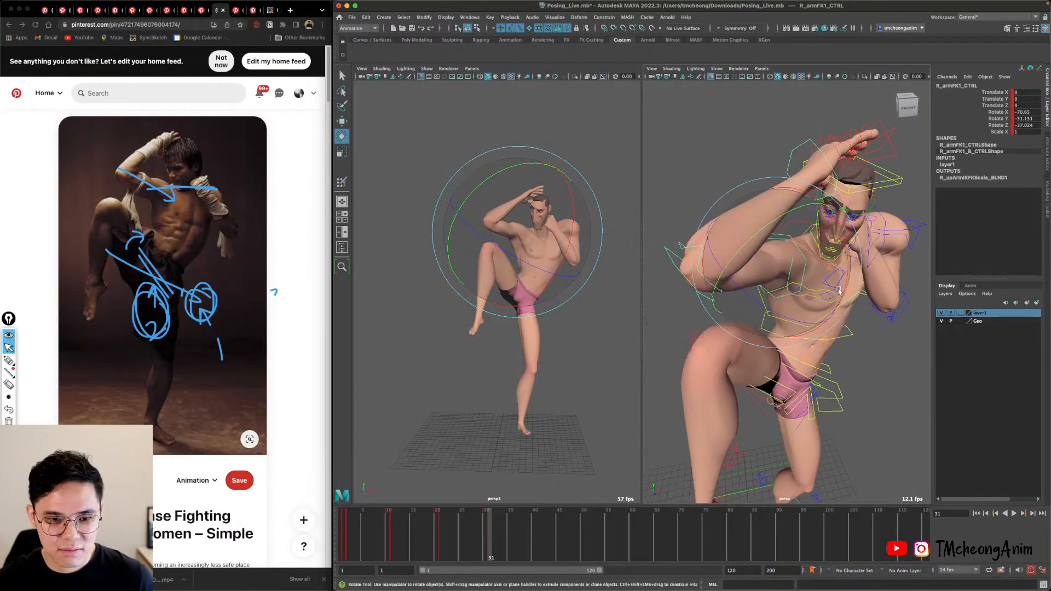
alt+right_drag(812, 193, 812, 263)
Move the raised right foot's IK control to about 6.9, 87.6 and 28.1 in Translate X, Y and Z.
key(q)
alt+drag(777, 411, 747, 368)
click(738, 376)
key(w)
middle_drag(785, 310, 780, 296)
alt+drag(722, 209, 791, 224)
click(775, 222)
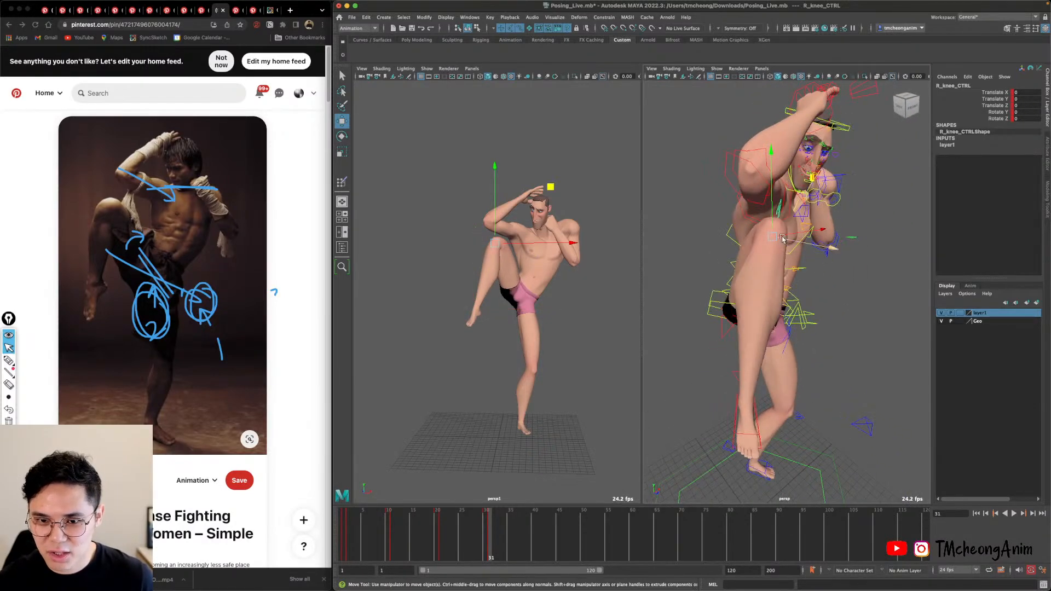
middle_drag(768, 241, 782, 230)
key(ctrl+z)
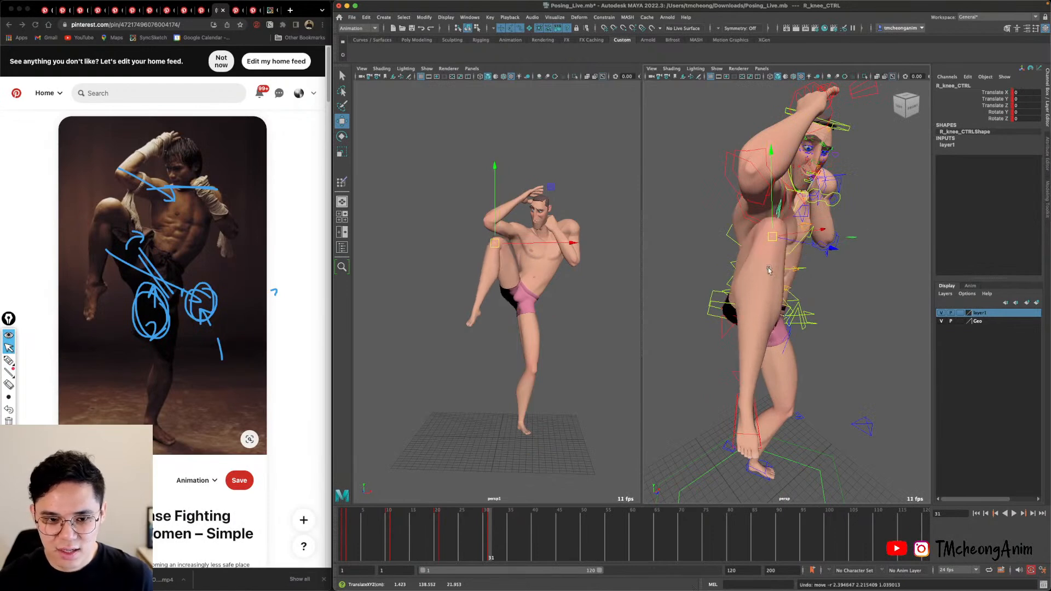
Rotate the raised right foot's IK control to about 30.8, 28.8 and 0.6 in Rotate X, Y and Z.
alt+drag(795, 317, 753, 339)
key(q)
click(747, 332)
key(e)
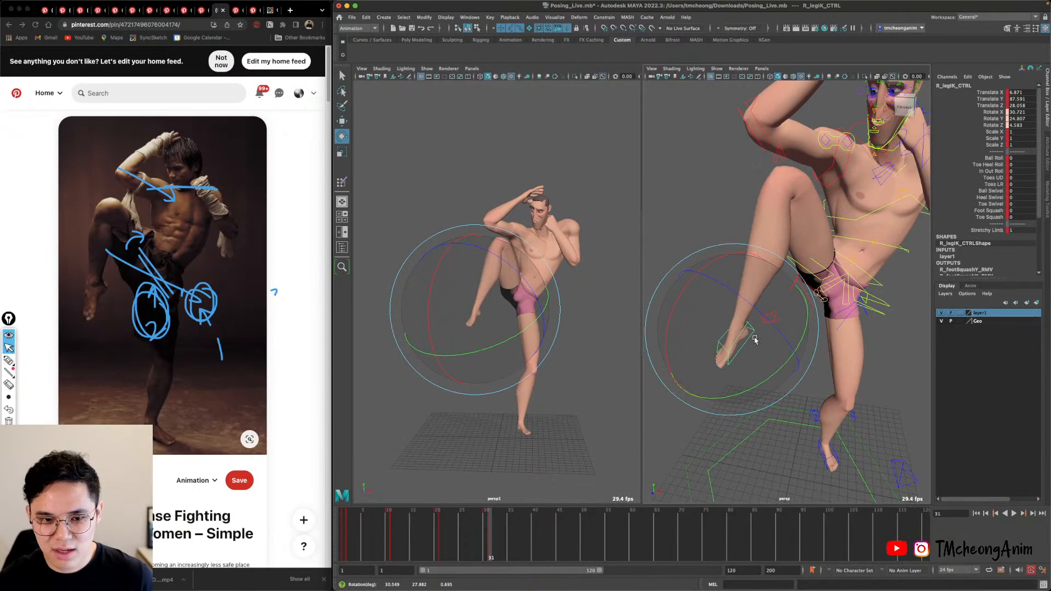
alt+middle_drag(792, 331, 758, 249)
key(q)
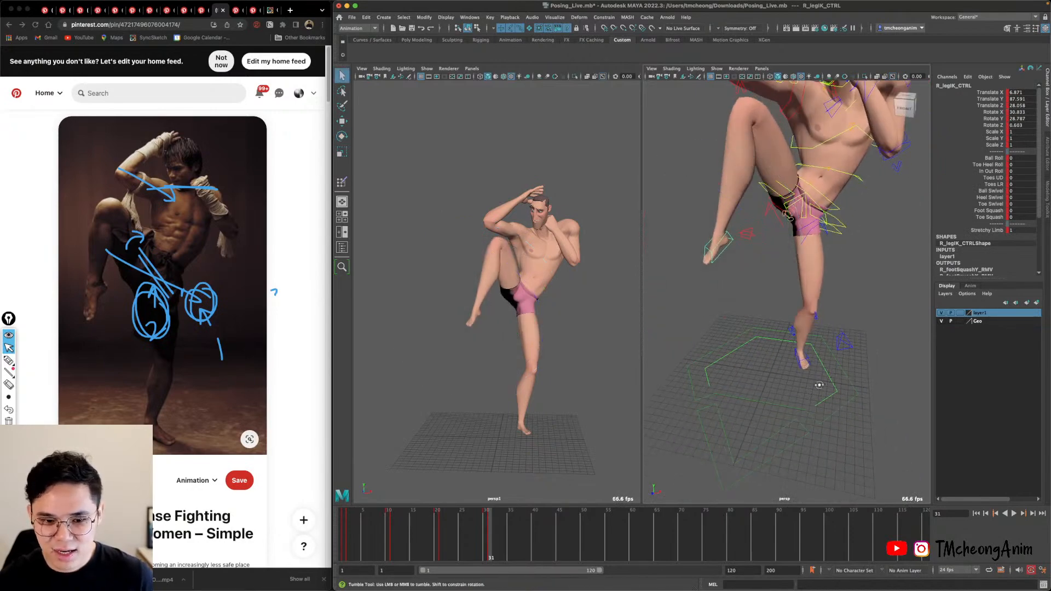
Rotate the standing left foot's IK control to about 33.9 in Rotate Y.
mouse_move(815, 382)
alt+mouse_down()
mouse_move(825, 384)
mouse_move(809, 391)
mouse_move(818, 399)
alt+mouse_up()
click(797, 354)
key(e)
alt+drag(815, 257, 803, 274)
Inspect the left upper arm and head controls to judge how the guard arm sits against the face.
alt+middle_drag(803, 275, 779, 382)
alt+right_drag(778, 382, 827, 377)
alt+middle_drag(826, 378, 788, 454)
alt+drag(821, 350, 826, 322)
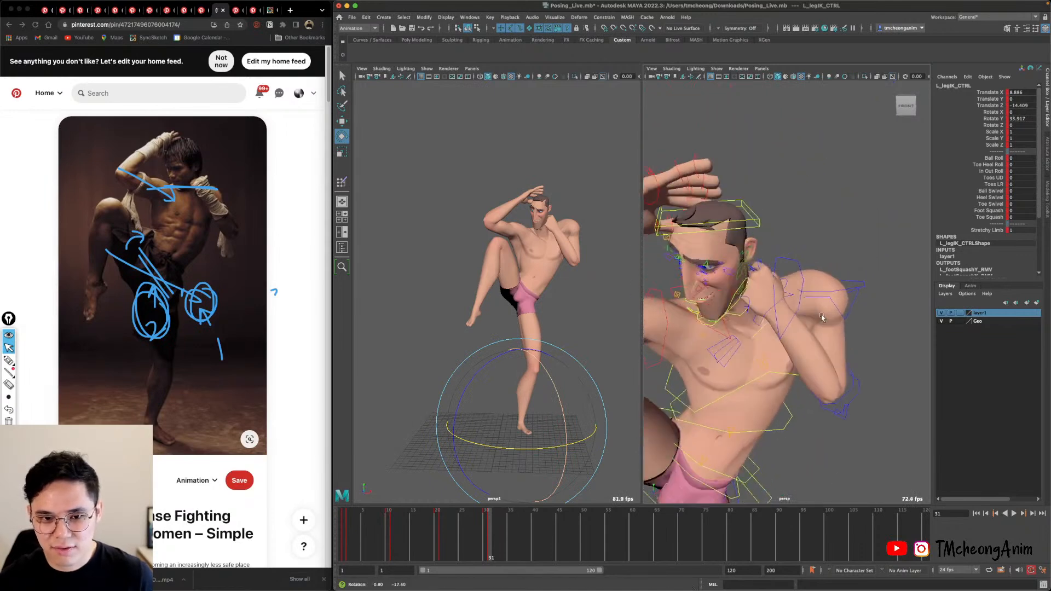
key(q)
click(866, 282)
drag(874, 280, 862, 308)
key(e)
alt+middle_drag(852, 245, 865, 221)
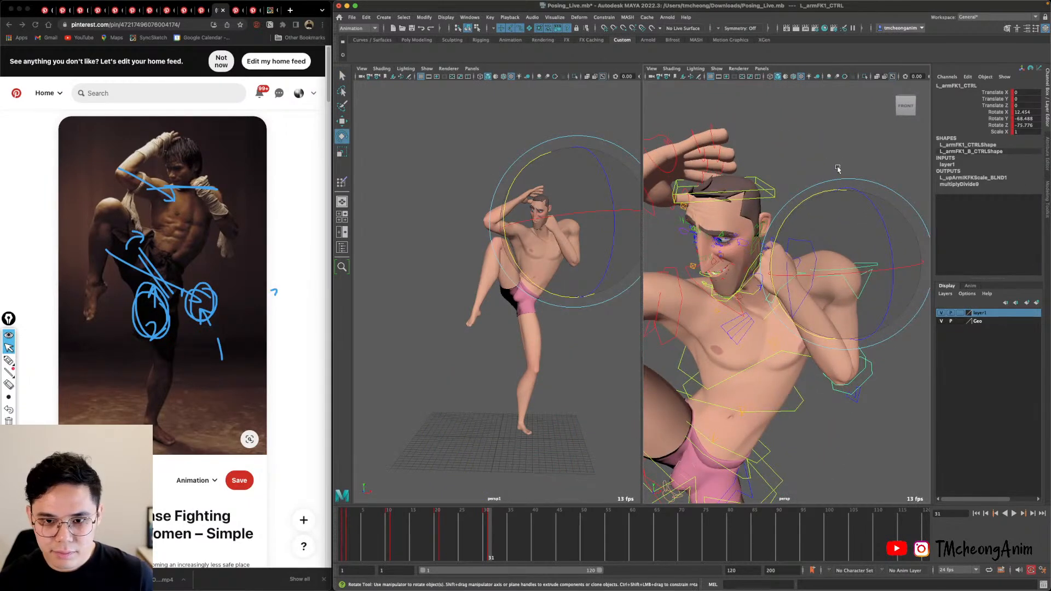
click(837, 169)
alt+drag(836, 174, 805, 226)
click(784, 190)
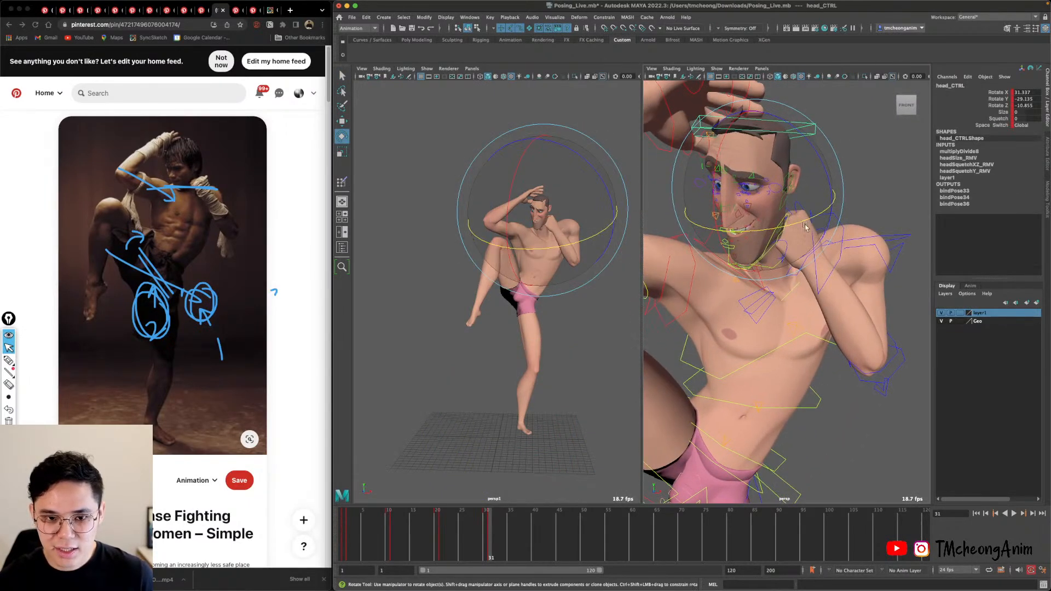
key(.)
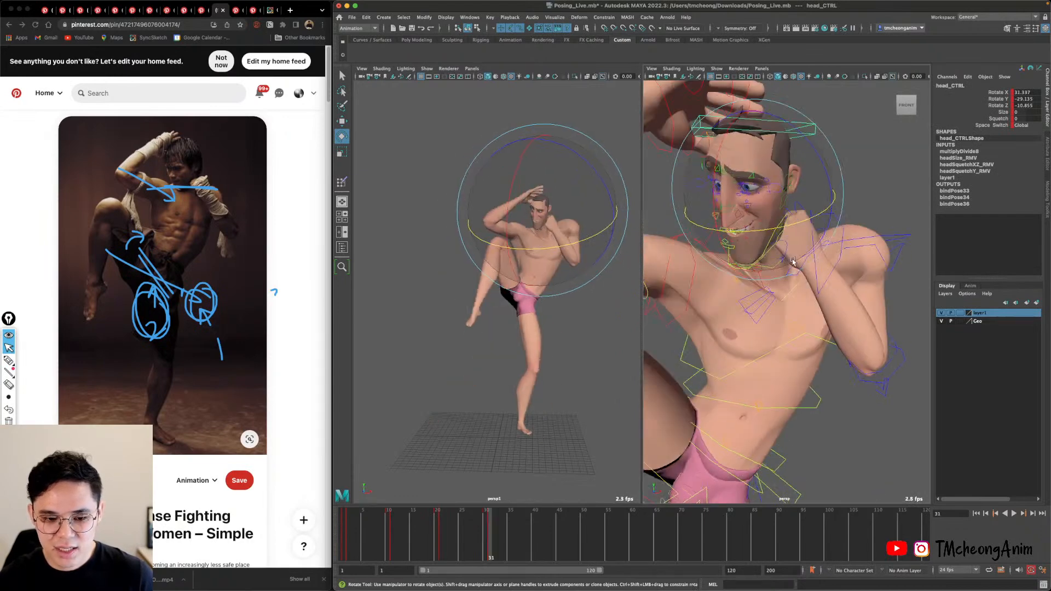
Open the left elbow FK control's bend to about -140.3 in Rotate Y.
key(q)
click(800, 221)
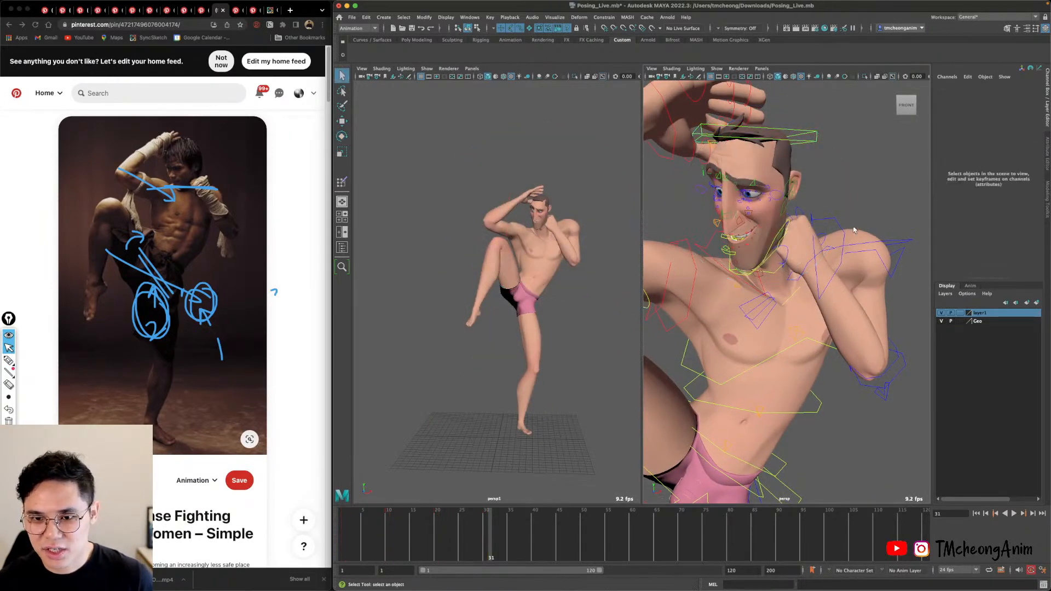
alt+drag(799, 221, 836, 270)
click(879, 410)
key(e)
alt+drag(877, 400, 893, 383)
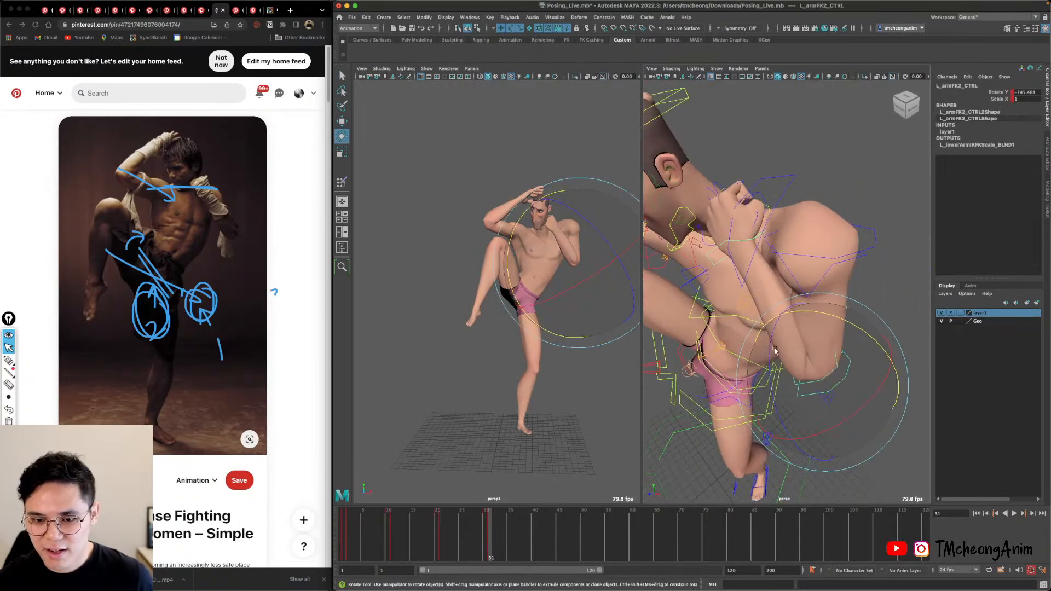
alt+drag(826, 357, 810, 378)
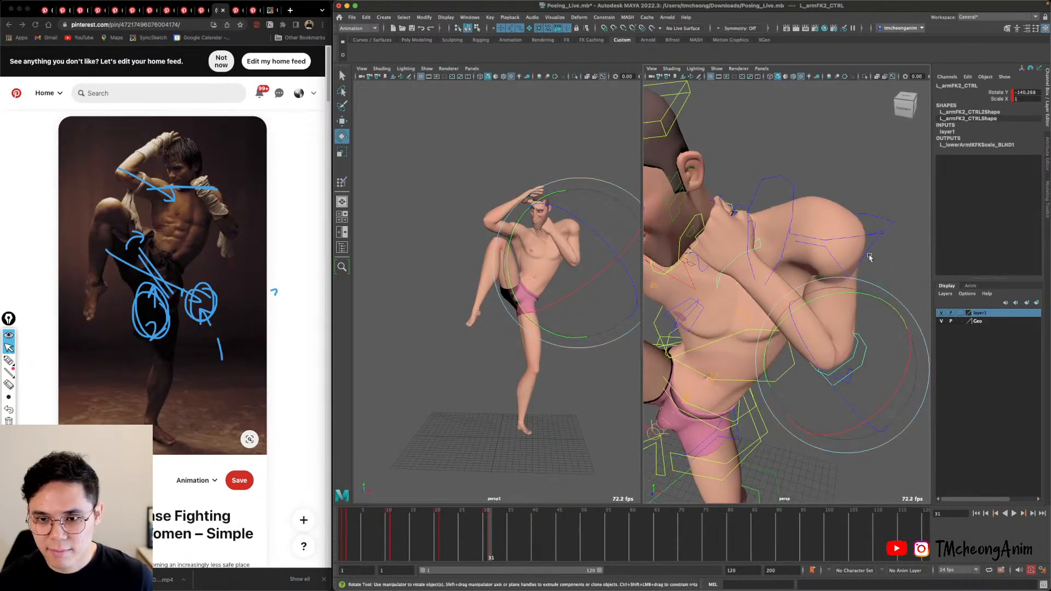
Rotate the left upper arm FK control to about 0.9, -46.3 and -80.5 in Rotate X, Y and Z.
click(868, 258)
alt+drag(861, 281, 872, 157)
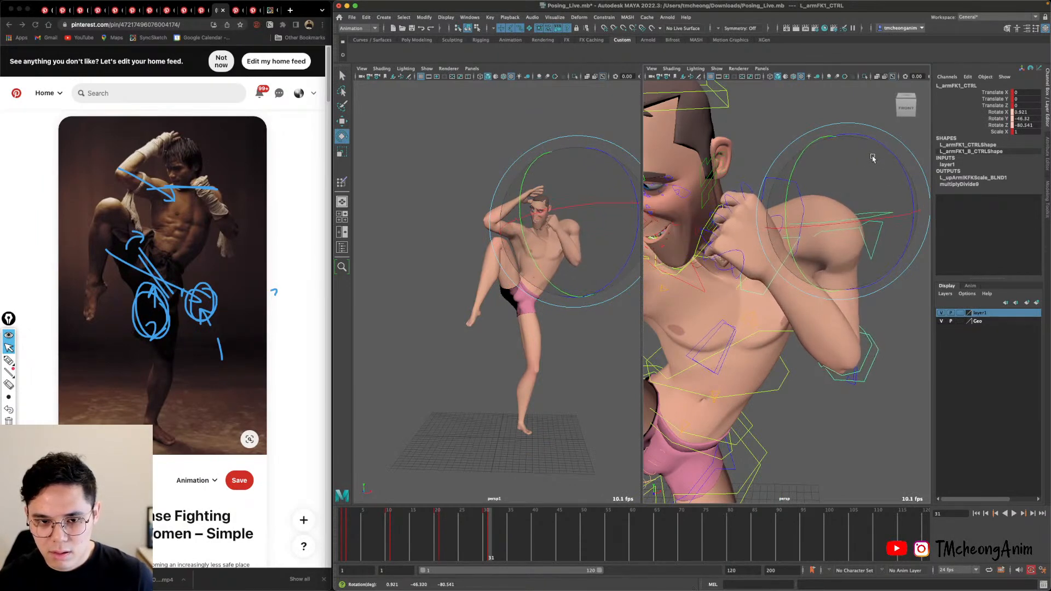
alt+right_drag(842, 256, 797, 267)
alt+middle_drag(811, 312, 829, 296)
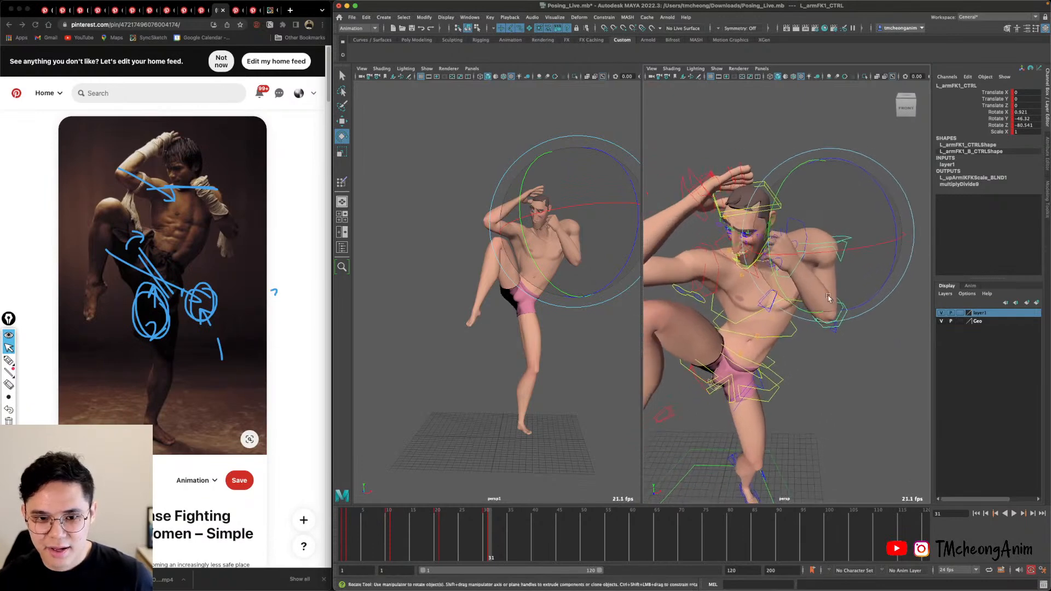
Select all the rig controls in layer1 and key the whole pose at frame 31.
key(q)
mouse_move(826, 332)
alt+middle_down()
mouse_move(824, 302)
mouse_move(830, 319)
alt+middle_up()
alt+right_drag(830, 319, 777, 284)
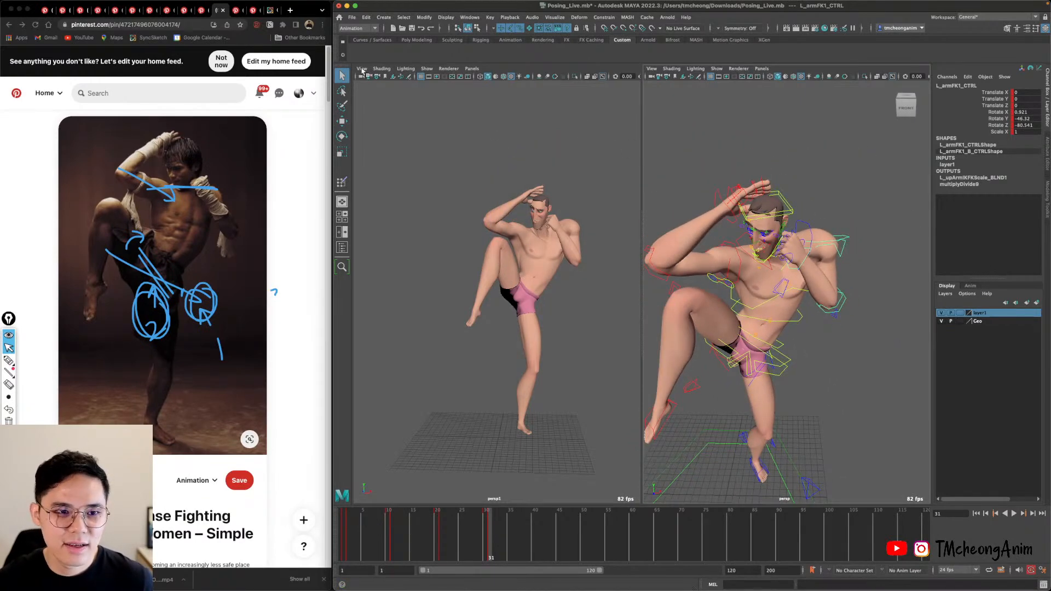
right_click(999, 313)
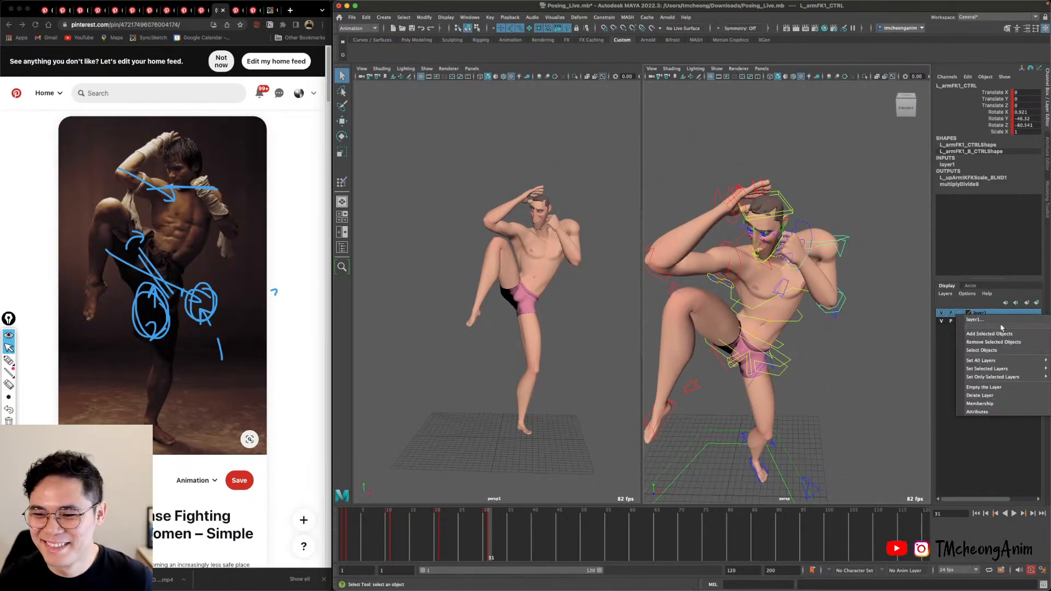
click(985, 344)
key(f)
alt+right_drag(798, 313, 800, 334)
key(s)
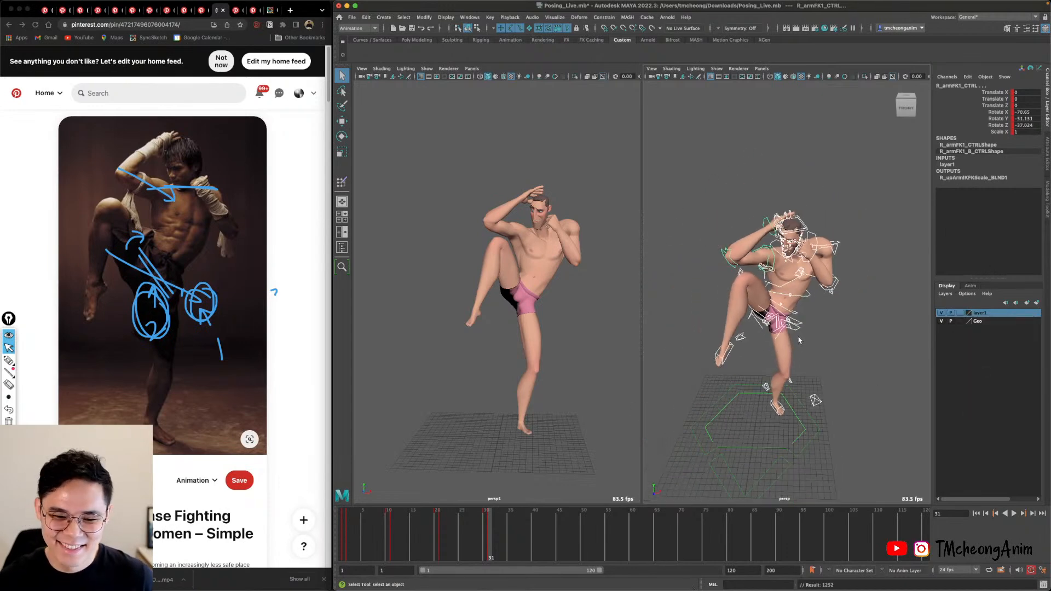
Flip between frames 30 and 31 to compare the original and pushed poses.
key(alt+comma)
key(alt+period)
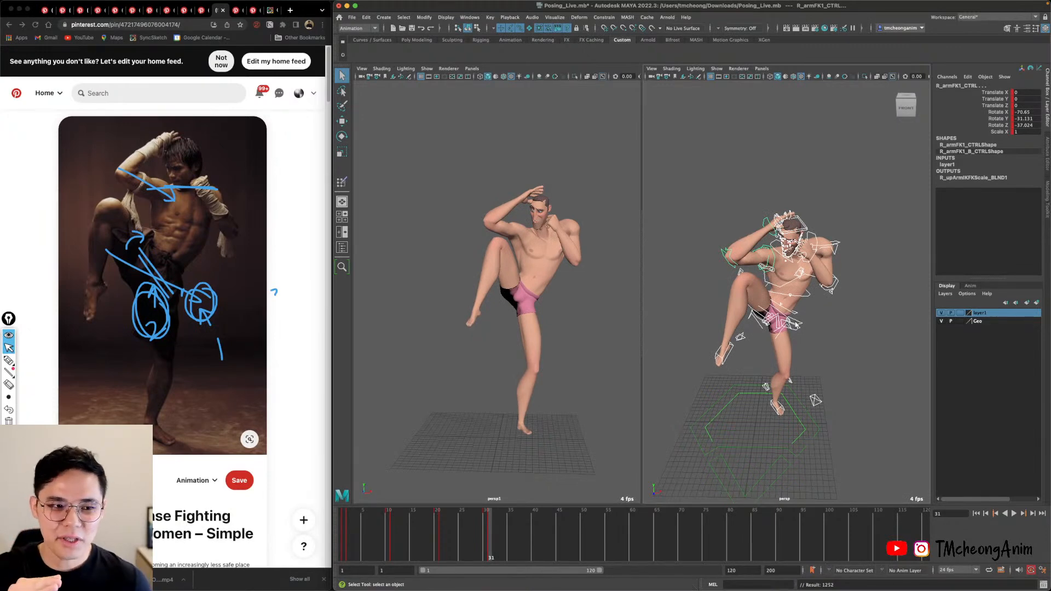
key(alt+comma)
key(alt+period)
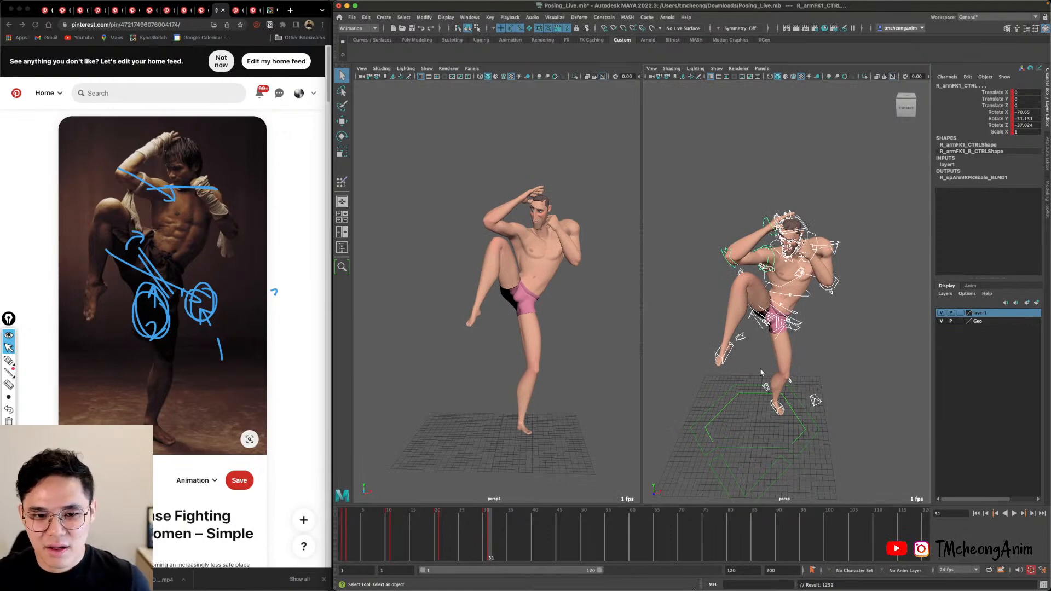
Lower the raised right foot's IK control to about 79 in Translate Y.
alt+middle_drag(771, 434, 804, 383)
alt+drag(804, 383, 784, 356)
click(739, 321)
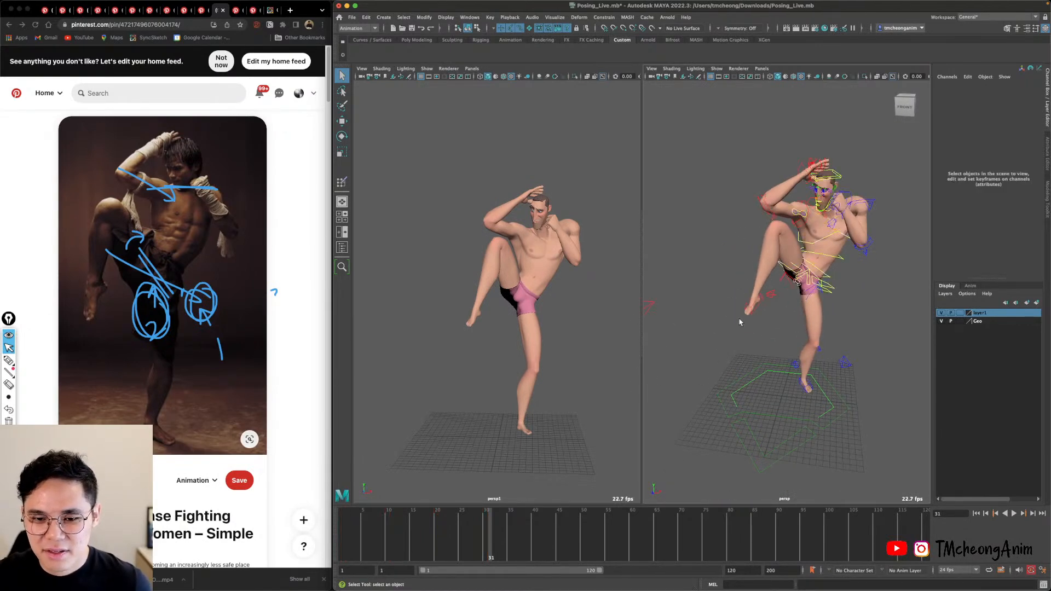
click(748, 311)
alt+drag(750, 322, 755, 315)
key(w)
drag(756, 220, 758, 232)
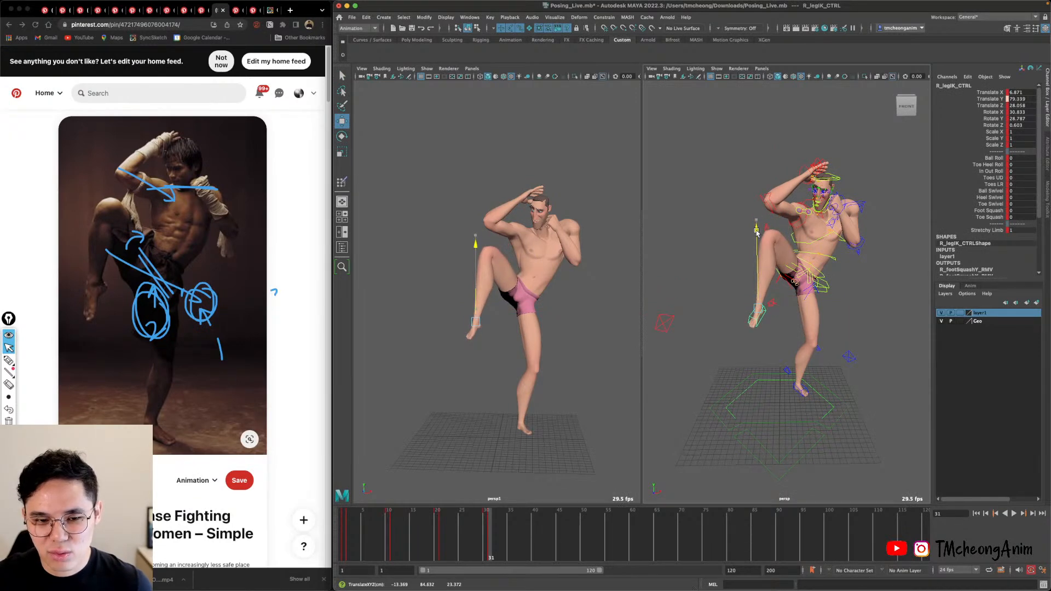
key(q)
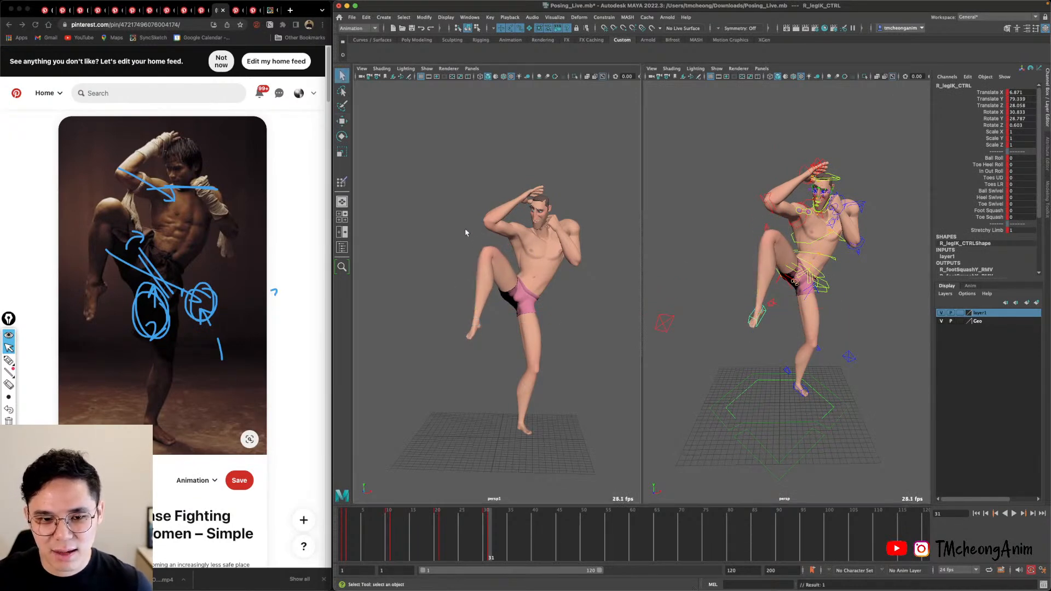
Select all the rig controls in layer1 again and key the adjusted pose at frame 31.
alt+drag(783, 320, 870, 208)
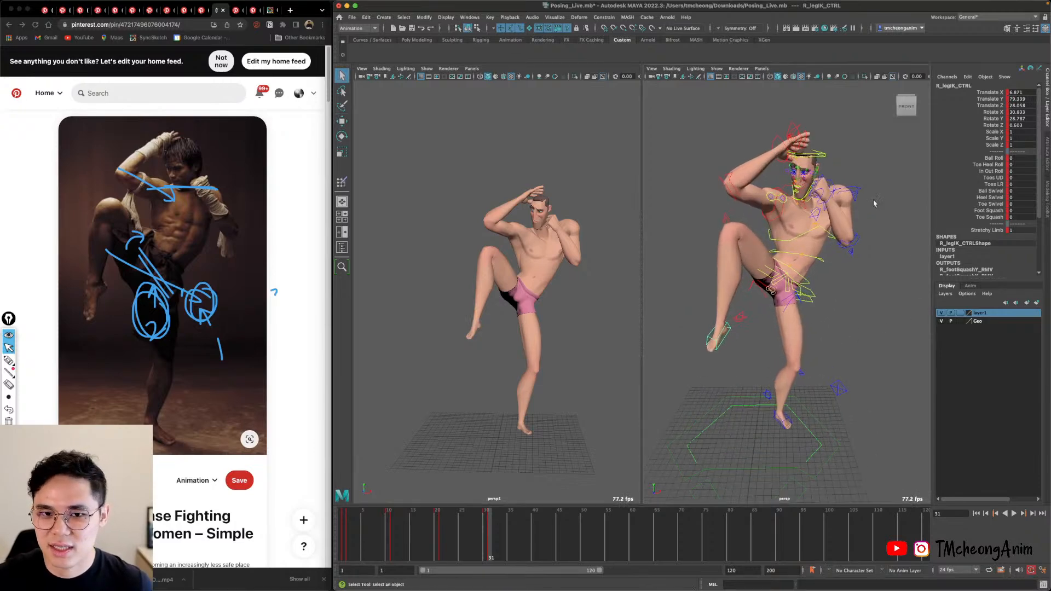
right_click(1008, 312)
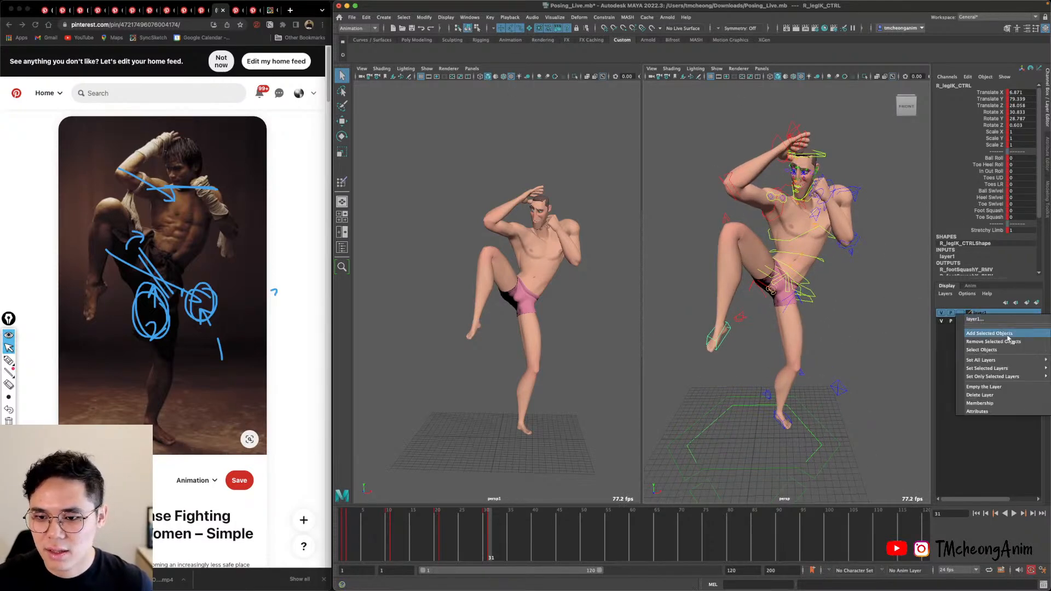
click(994, 349)
alt+middle_drag(768, 379, 786, 385)
scroll(786, 386, down, 2)
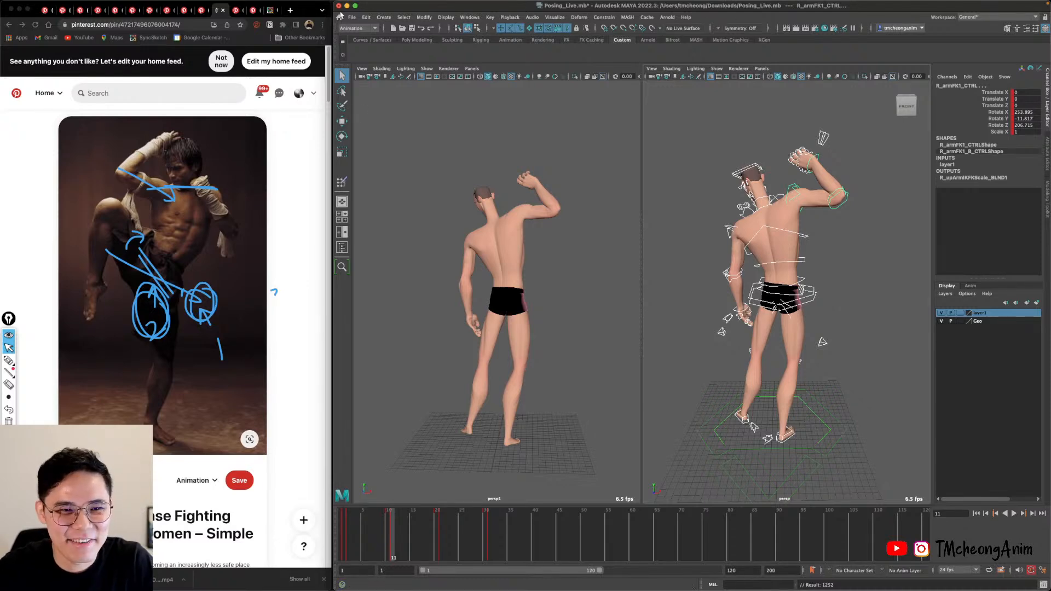
Save the posing scene and clear the selection of the rig controls.
click(352, 17)
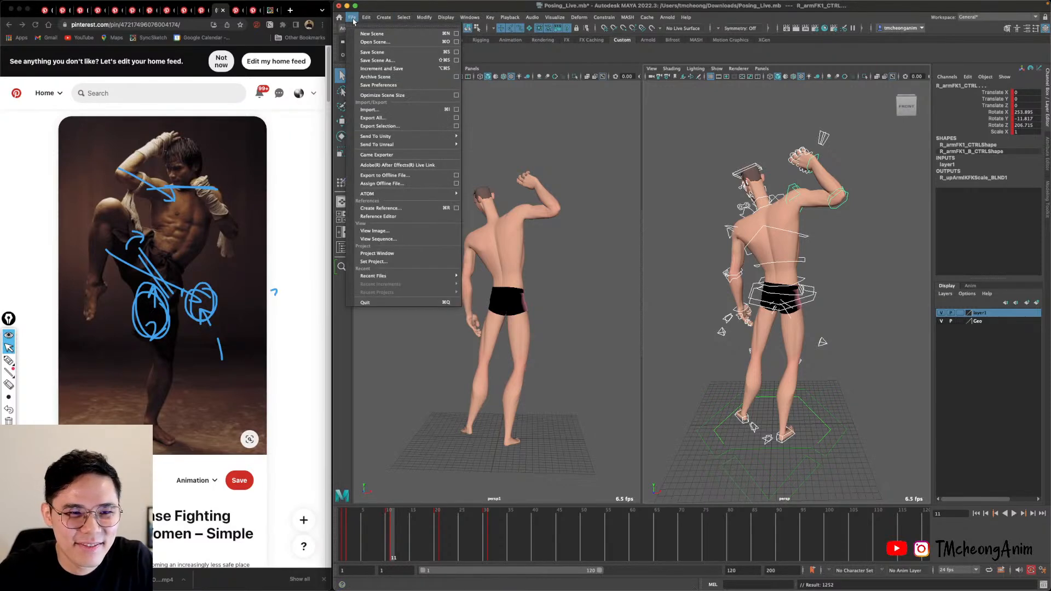
click(372, 52)
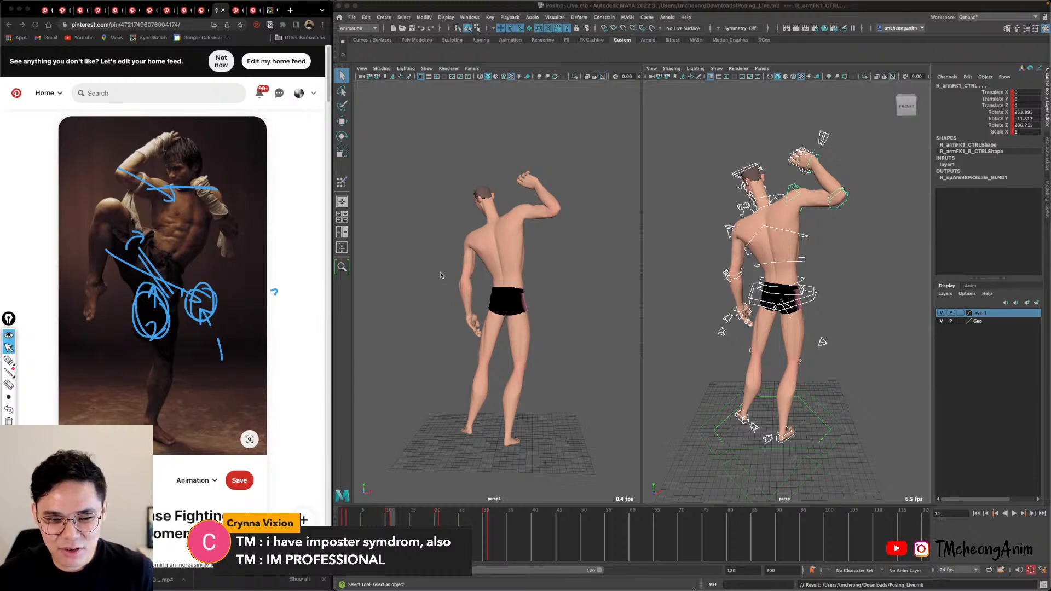
click(655, 192)
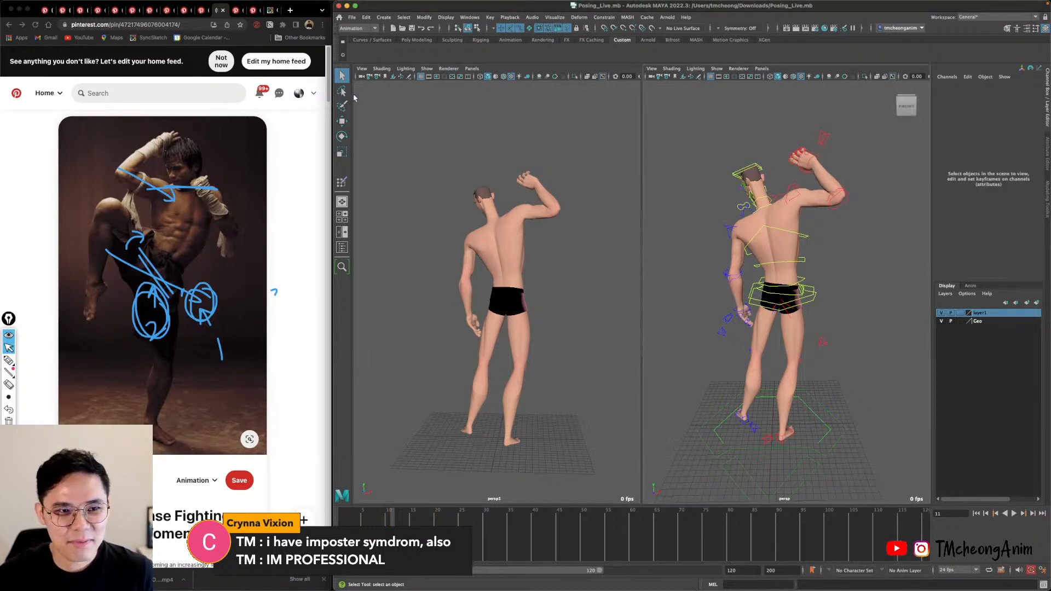
Switch to the browser's reference photo of the dancer in a red shirt and put away the blue drawing overlay.
click(237, 11)
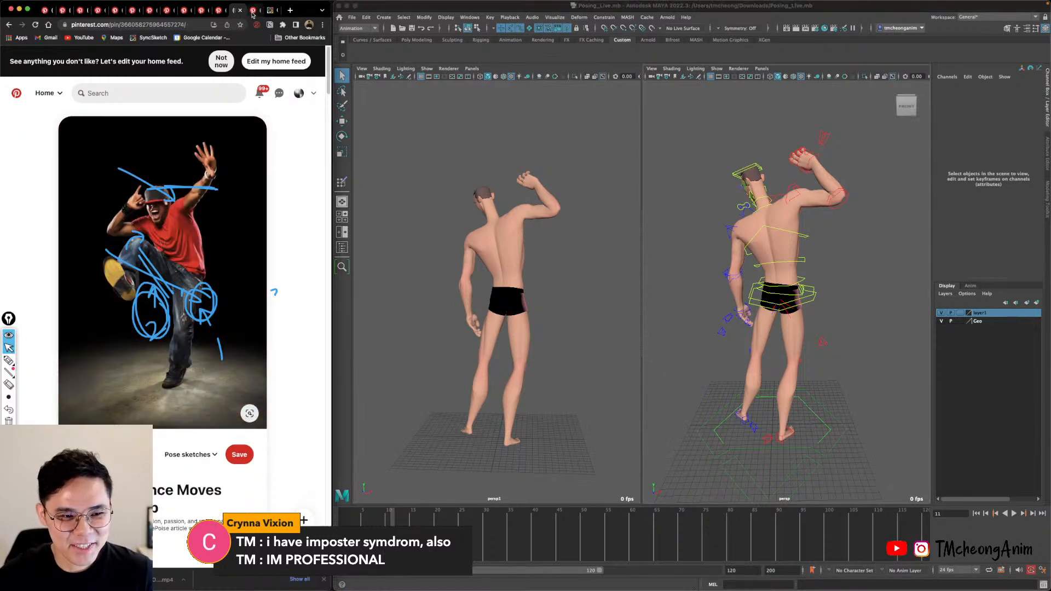
click(253, 11)
click(237, 10)
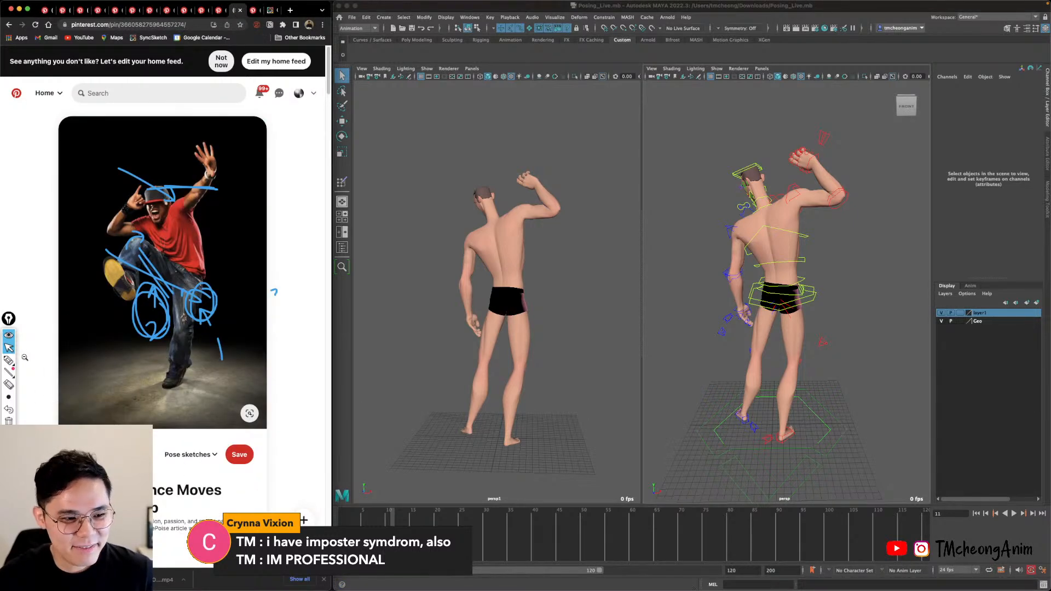
click(8, 334)
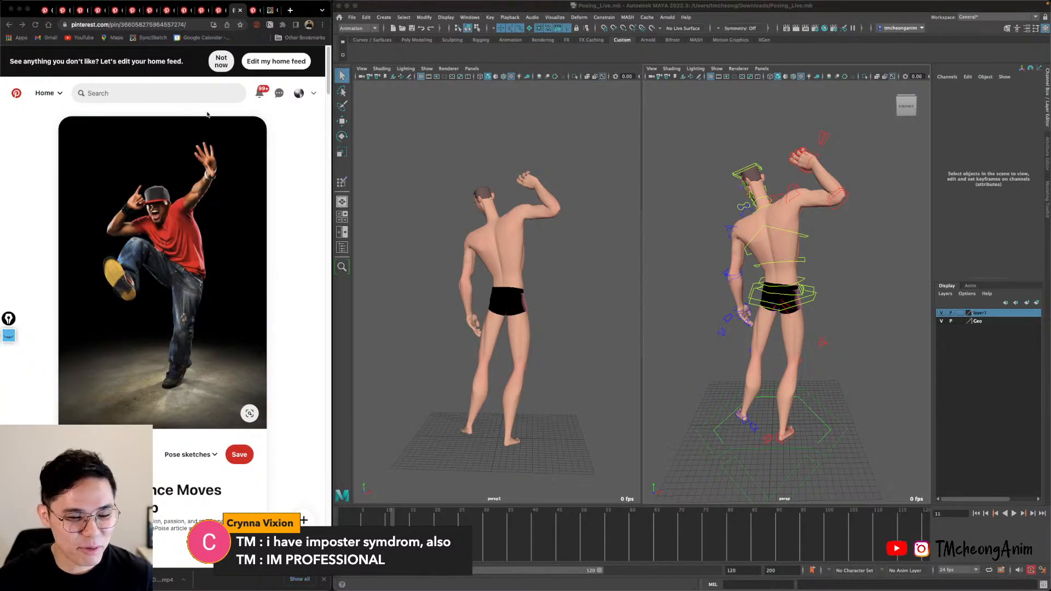
Bring up the SyncSketch clip Arcane _ Vi vs. Sevika (Bar Fight).mp4 in a maximized browser window, mute it and play it.
click(269, 11)
key(ctrl+alt+Return)
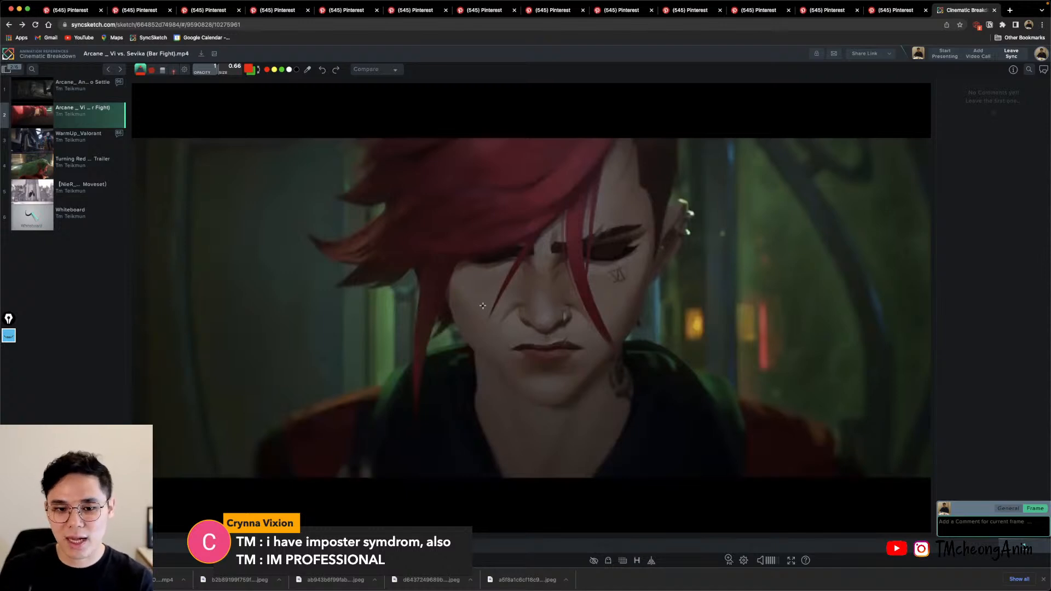
key(m)
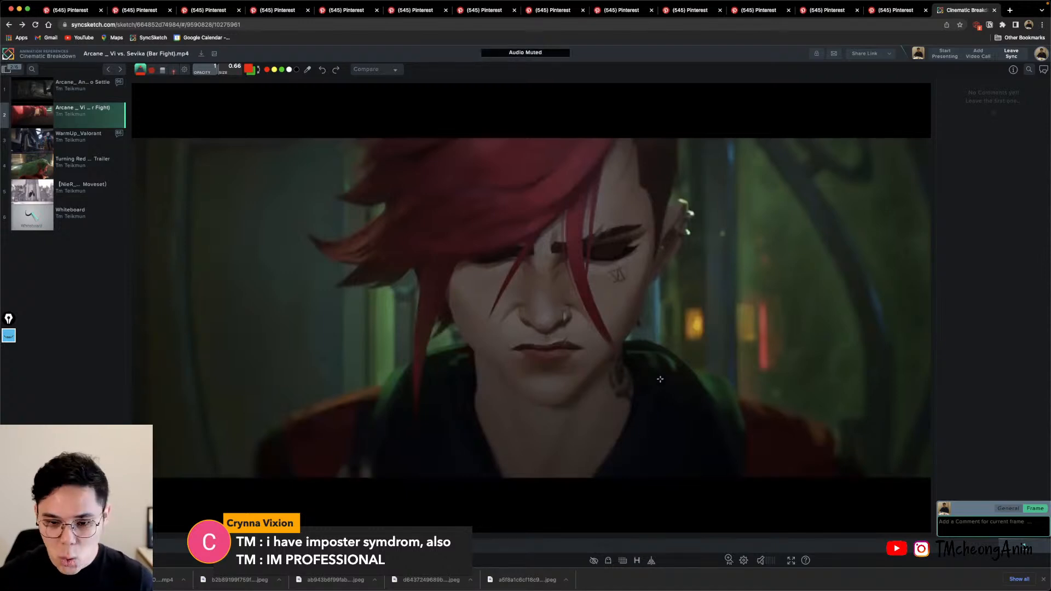
key(space)
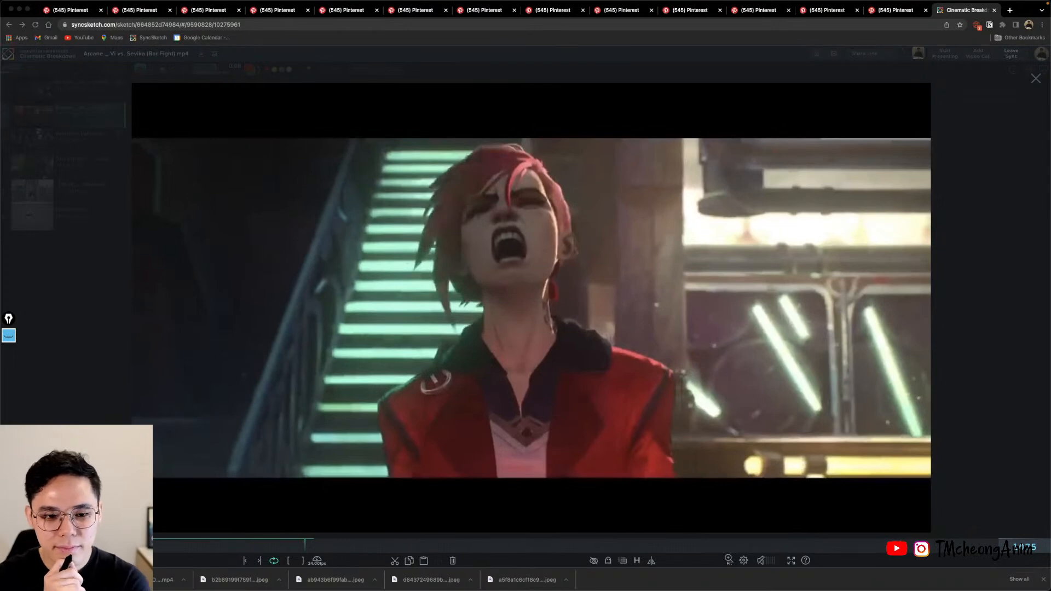
Scrub the bar fight clip back to about frame 1010 and reload the review page.
click(292, 548)
mouse_move(283, 546)
mouse_down()
mouse_move(272, 540)
mouse_move(302, 546)
mouse_up()
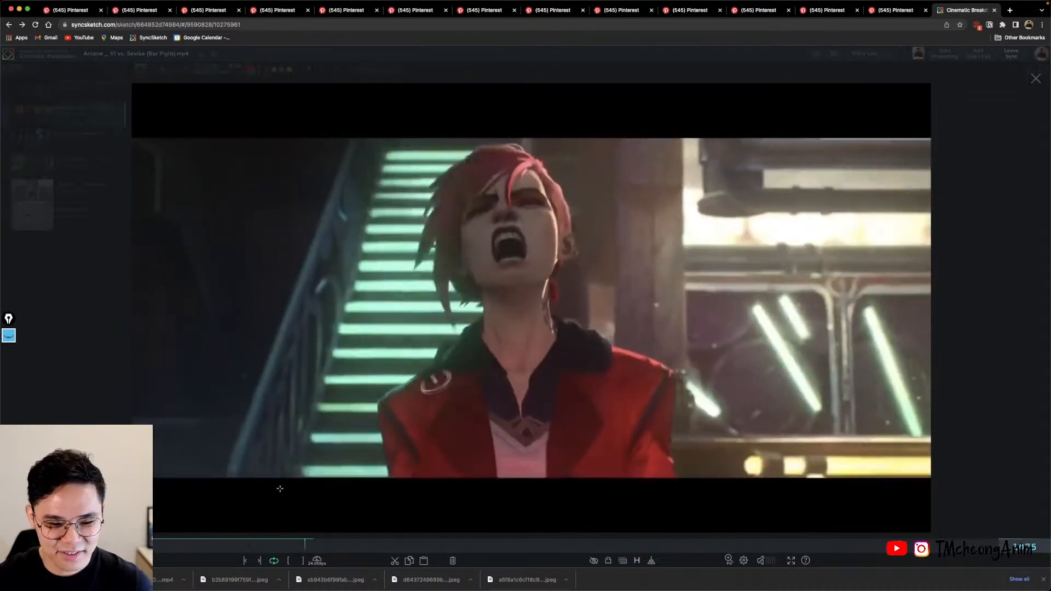
click(286, 547)
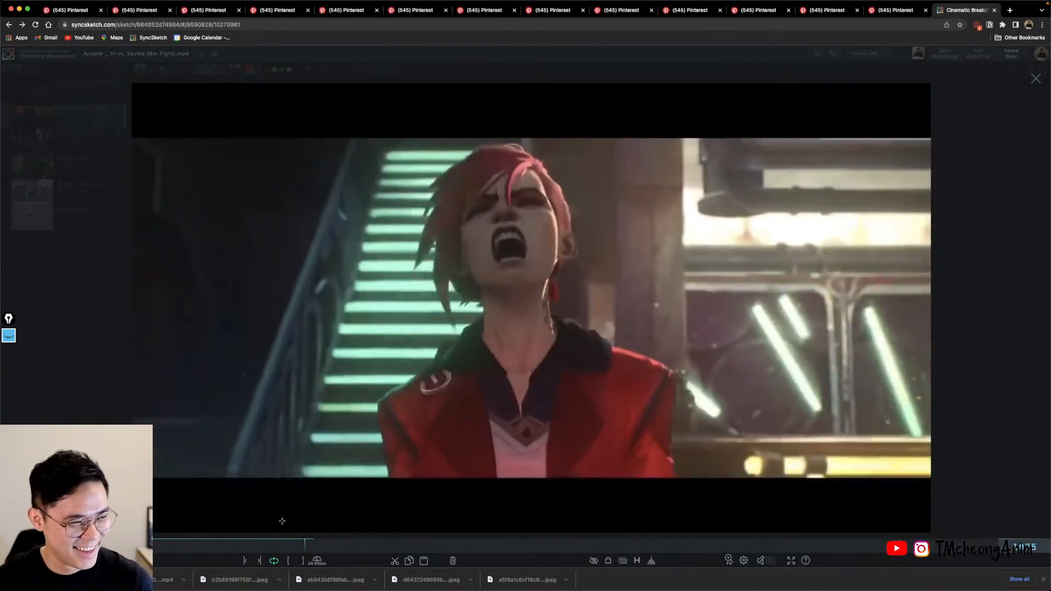
click(304, 550)
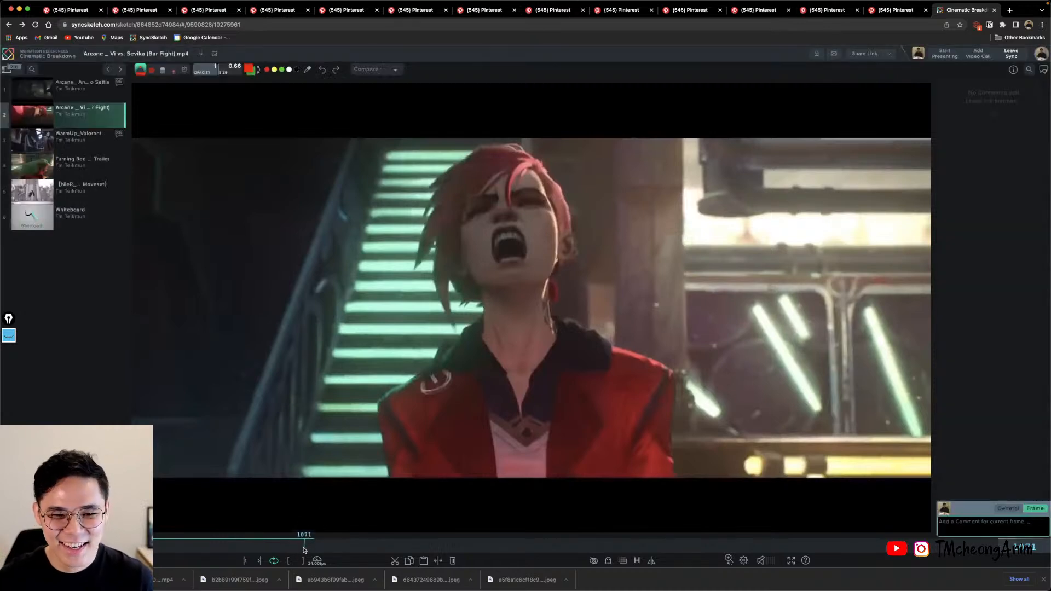
drag(302, 547, 290, 548)
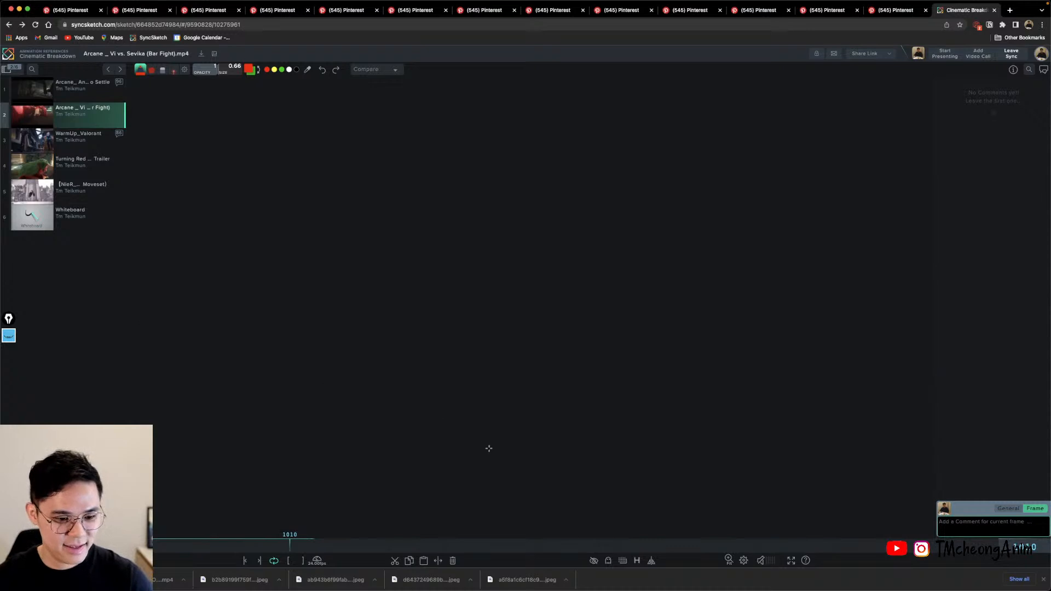
click(35, 25)
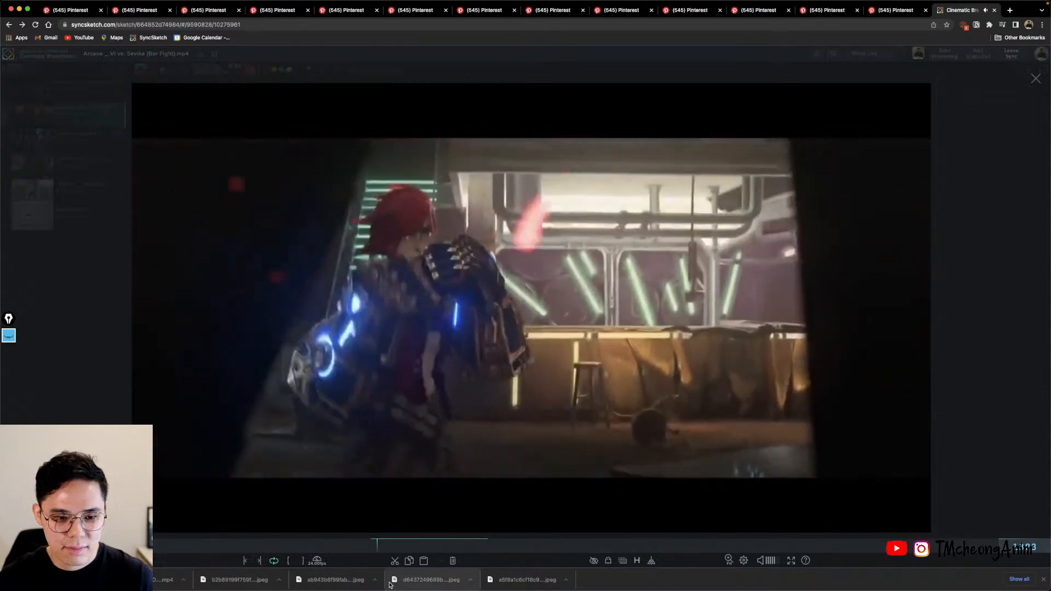
Mute the reloaded clip and skim through the fight to find the thrown-chair shot, pausing there.
key(m)
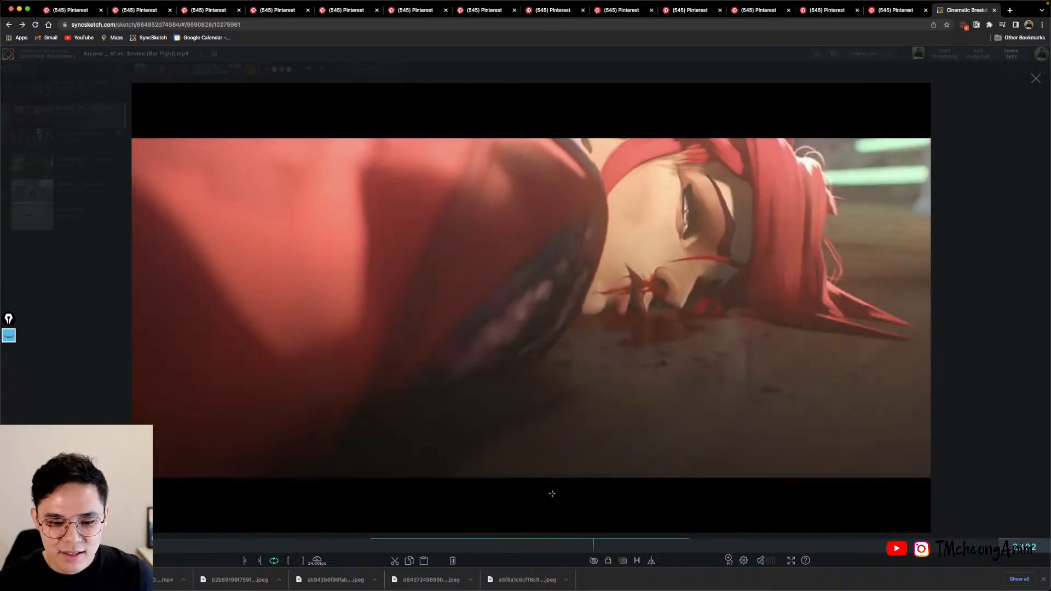
click(625, 543)
drag(627, 547, 796, 543)
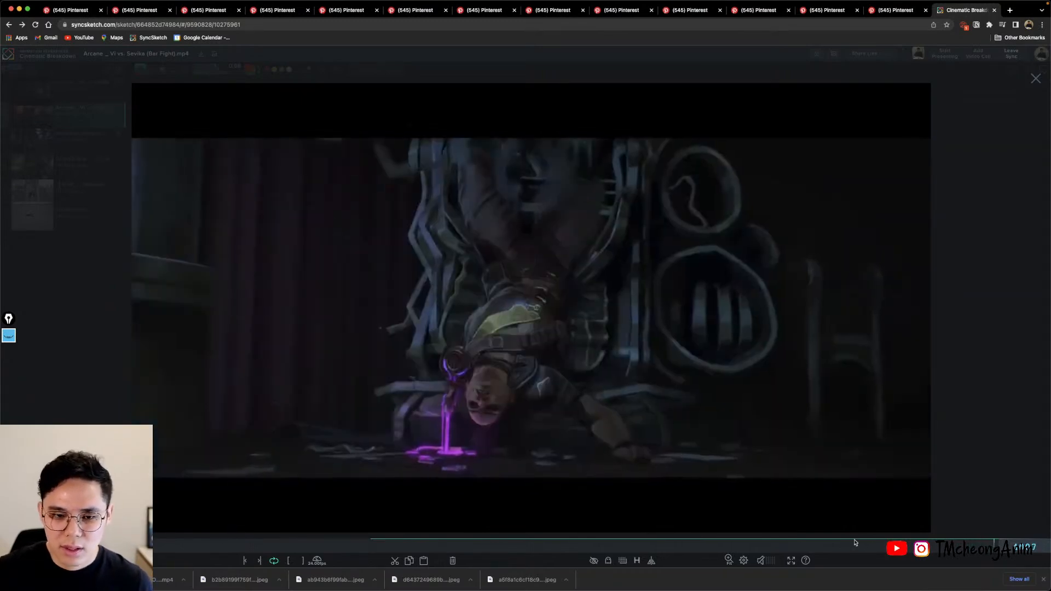
key(space)
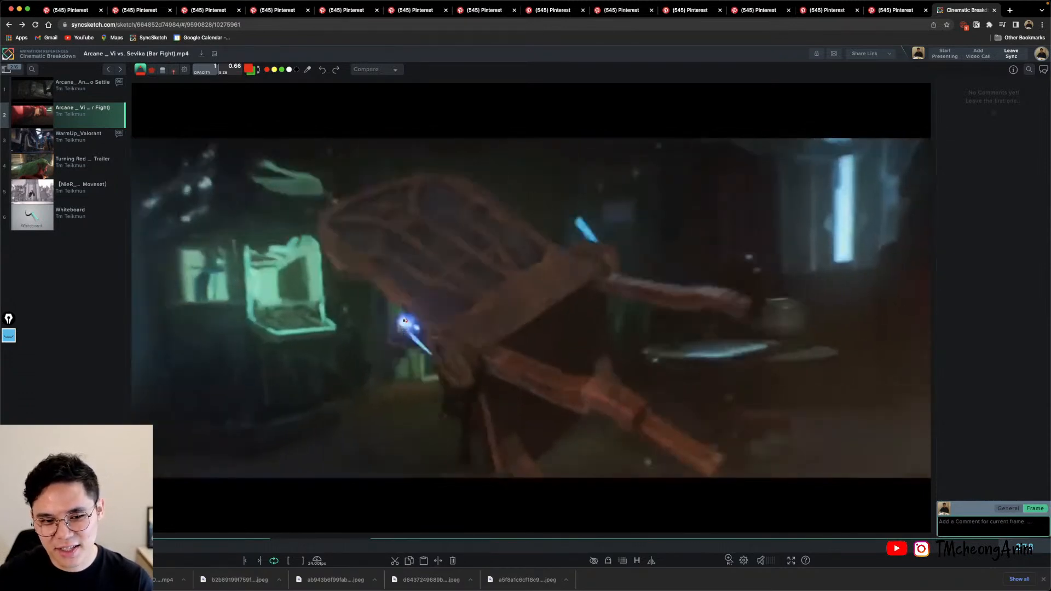
Sketch red sweeping curves over the chair-smash frame to trace the blue energy trails and the arcs of the swing.
drag(423, 354, 459, 358)
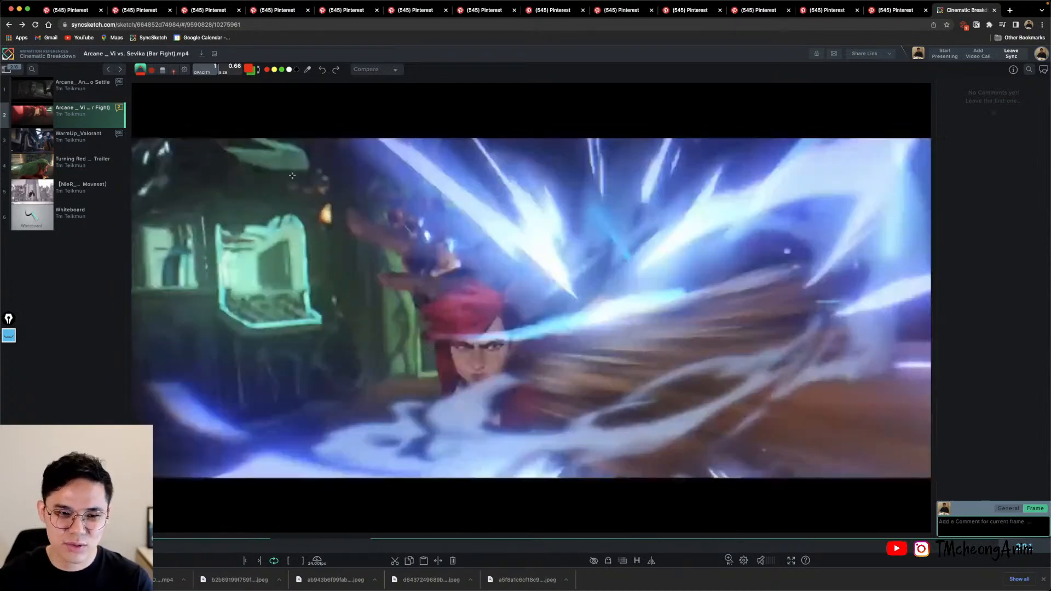
drag(264, 181, 476, 274)
mouse_move(283, 162)
mouse_down()
mouse_move(492, 293)
mouse_move(799, 334)
mouse_up()
drag(197, 399, 829, 264)
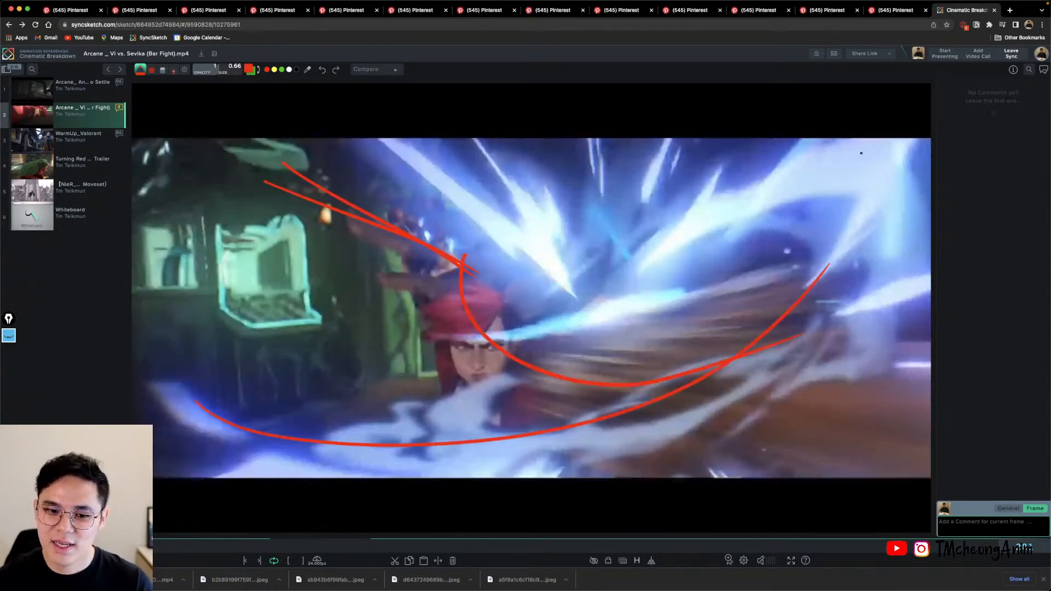
drag(861, 153, 246, 415)
mouse_move(815, 214)
mouse_down()
mouse_move(498, 404)
mouse_move(210, 354)
mouse_move(903, 189)
mouse_move(526, 453)
mouse_move(372, 470)
mouse_up()
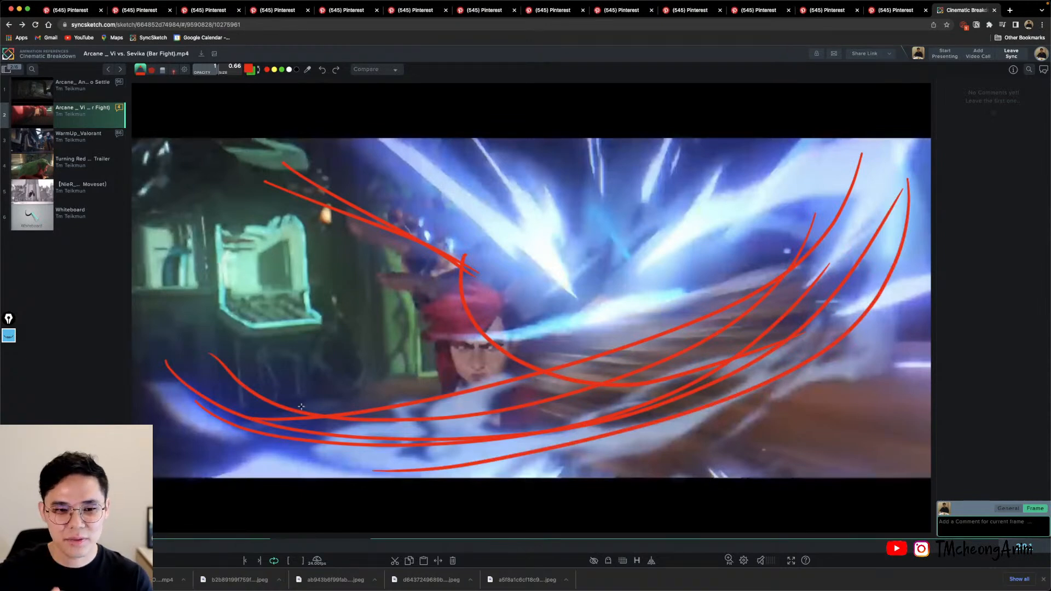
On the following frame, fade the footage behind the drawing and sketch two arcs sweeping through the outstretched arms.
key(Right)
mouse_move(317, 162)
mouse_down()
mouse_move(416, 295)
mouse_move(875, 250)
mouse_up()
key(o)
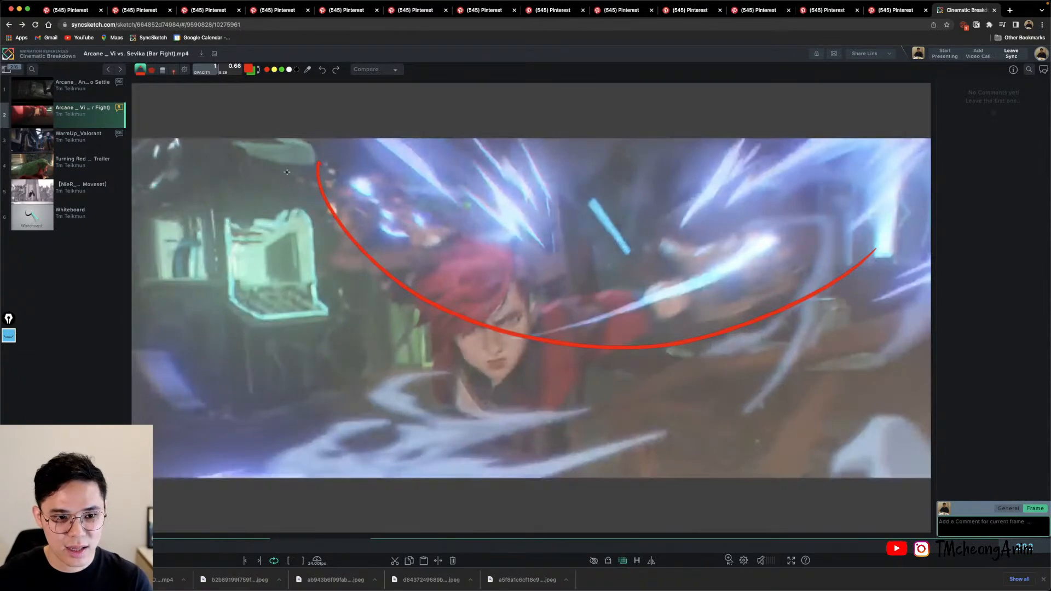
mouse_move(296, 141)
mouse_down()
mouse_move(880, 257)
mouse_move(906, 226)
mouse_up()
Step ahead to the frame with both arms thrown back and sketch the head ovals, tilt line and arm curve.
key(Right)
key(Right)
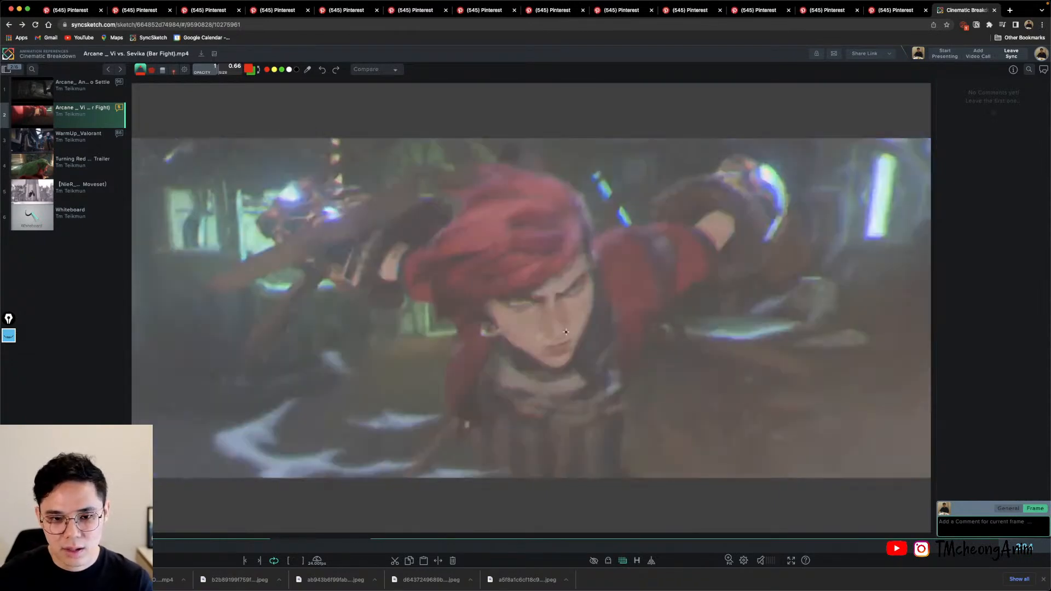
key(Right)
key(Right)
key(Left)
key(Left)
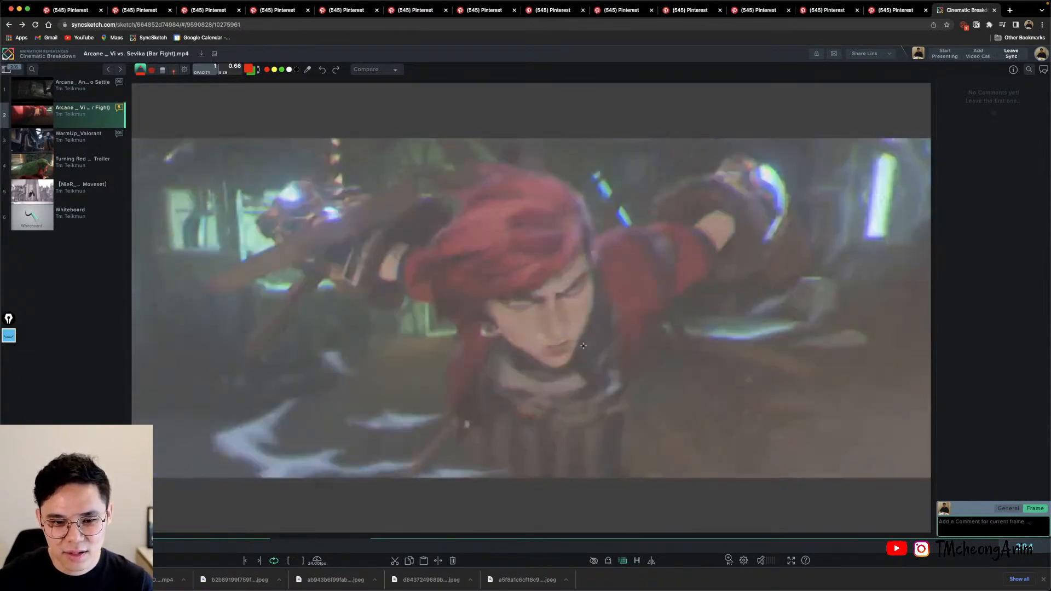
mouse_move(585, 324)
mouse_down()
mouse_move(497, 333)
mouse_move(504, 225)
mouse_up()
drag(512, 168, 590, 430)
drag(522, 202, 575, 403)
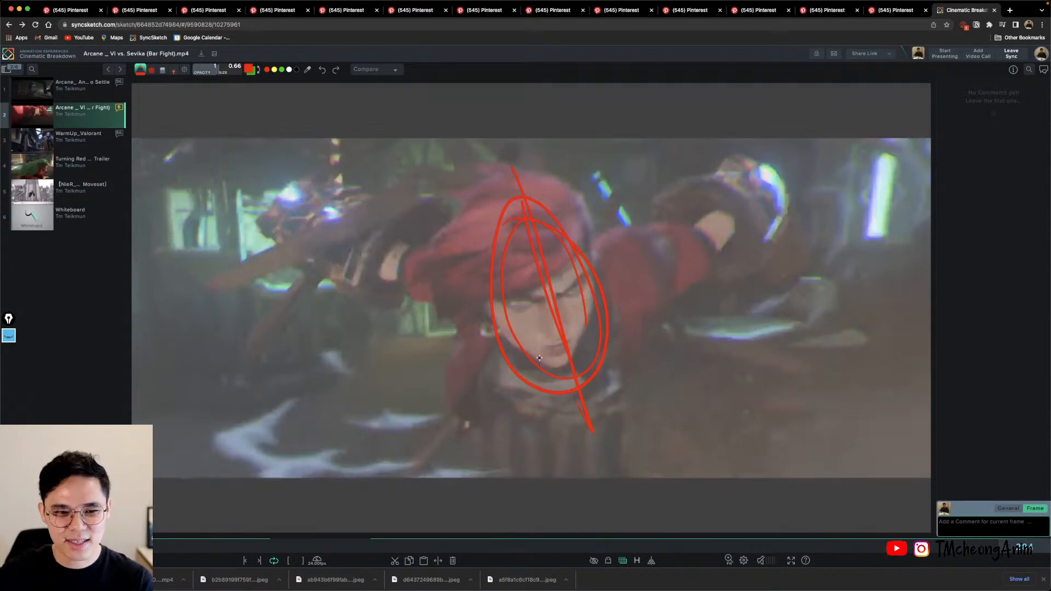
mouse_move(291, 230)
mouse_down()
mouse_move(542, 292)
mouse_move(766, 186)
mouse_up()
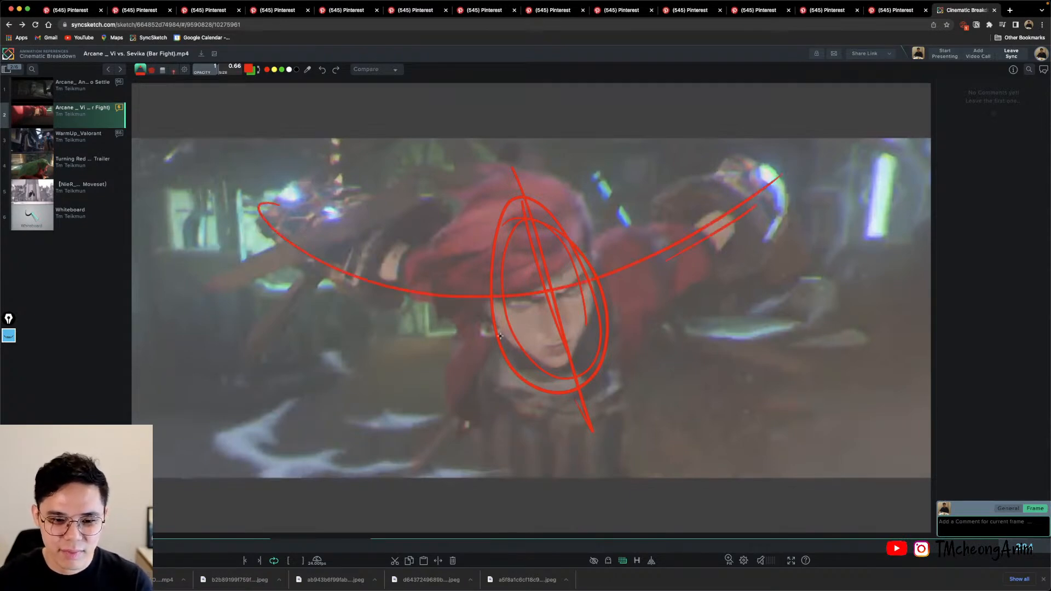
Step ahead to the extended-arm pose and sketch the diagonal line of action crossed by long curves through the arm.
key(Right)
key(Right)
key(Right)
key(Right)
key(Right)
key(Right)
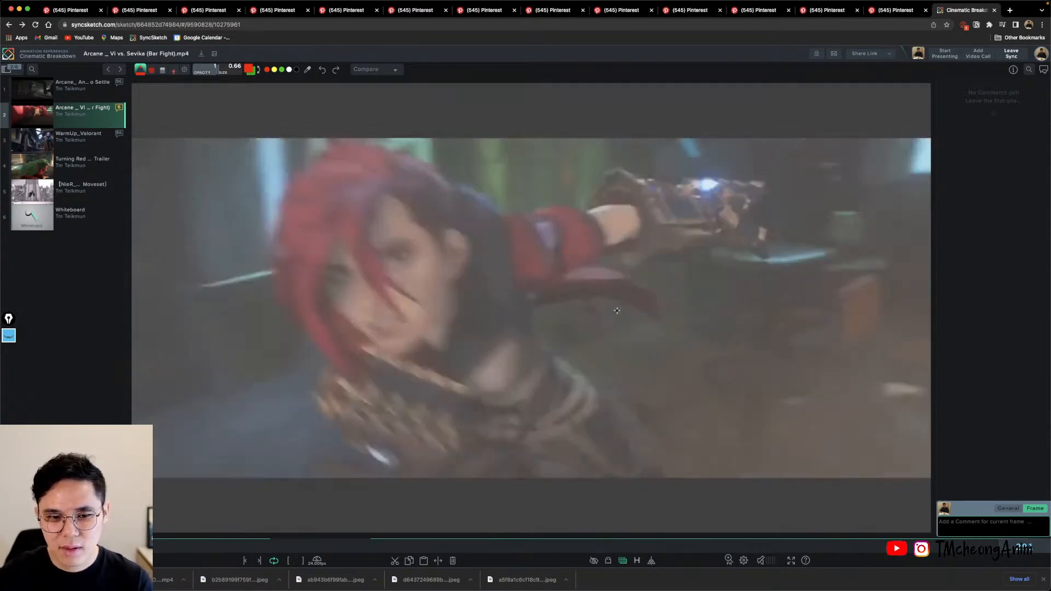
mouse_move(273, 194)
mouse_down()
mouse_move(528, 512)
mouse_move(378, 364)
mouse_up()
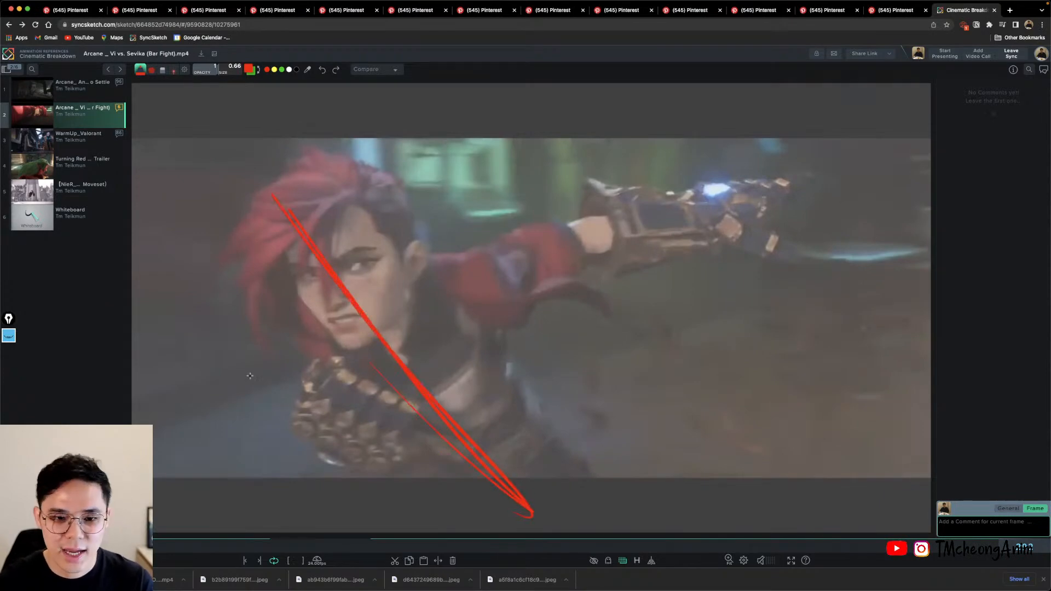
mouse_move(197, 405)
mouse_down()
mouse_move(750, 234)
mouse_move(913, 231)
mouse_up()
drag(350, 316, 213, 374)
drag(442, 284, 913, 199)
drag(220, 343, 852, 204)
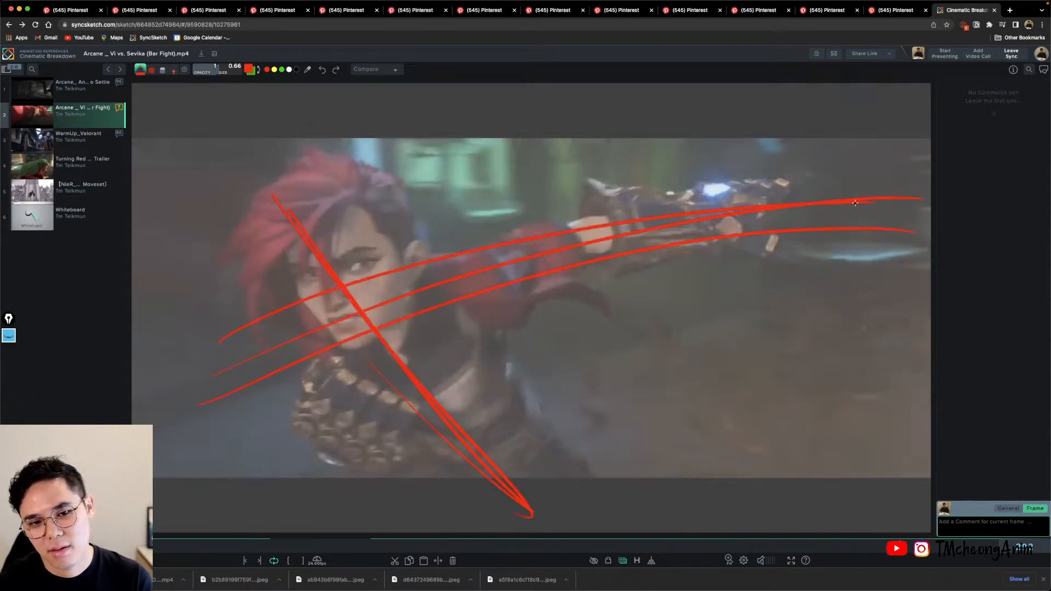
Step back and forth through the swing frames and circle the face on the blurred head-turn frame.
key(Right)
key(Right)
key(Right)
key(Right)
key(Right)
key(Right)
key(Left)
key(Right)
key(Right)
key(Right)
key(Right)
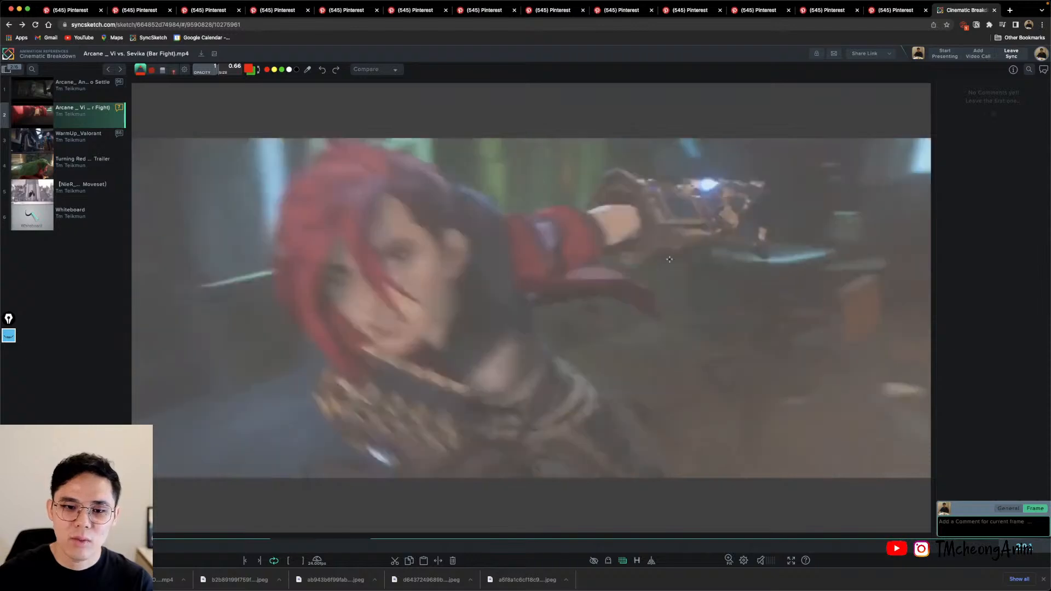
key(Left)
key(Left)
key(Right)
mouse_move(383, 216)
mouse_down()
mouse_move(396, 204)
mouse_move(320, 208)
mouse_up()
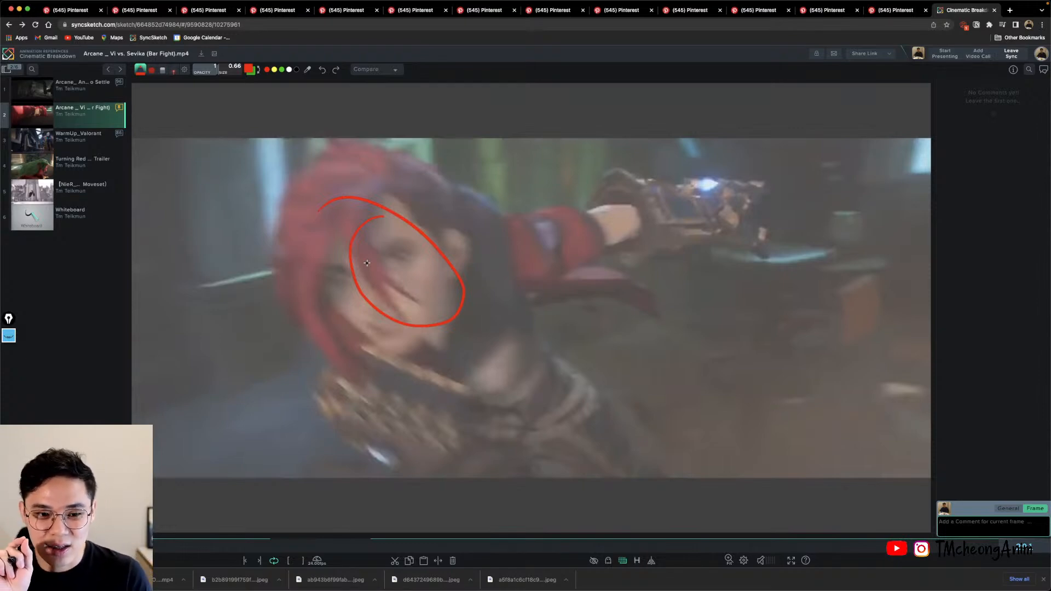
Advance to the foreground-gauntlet pose and draw its body curve, head and fist shapes, and arrows showing the direction of force.
key(space)
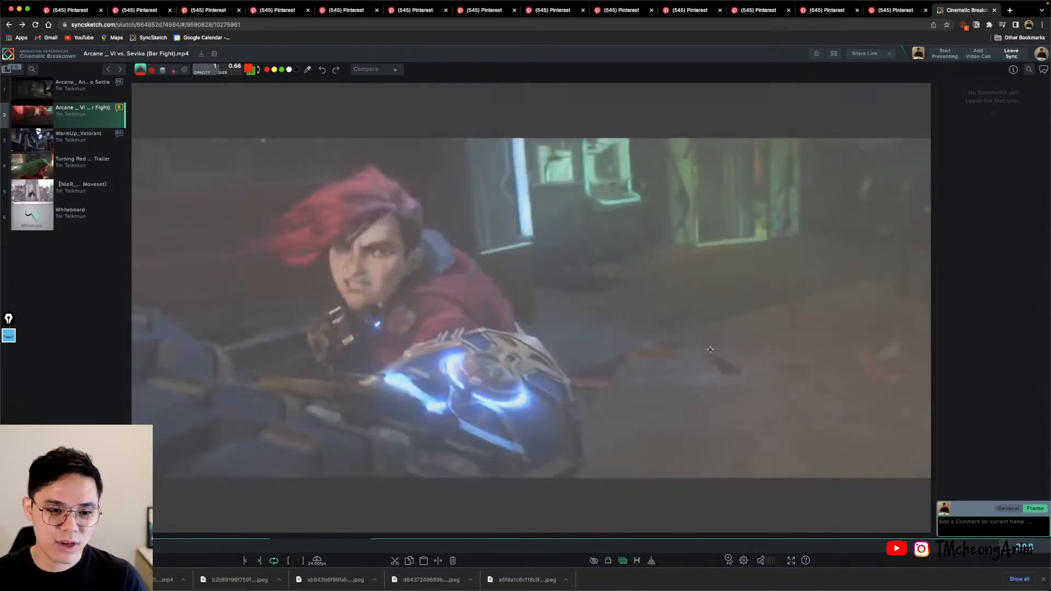
drag(332, 194, 535, 498)
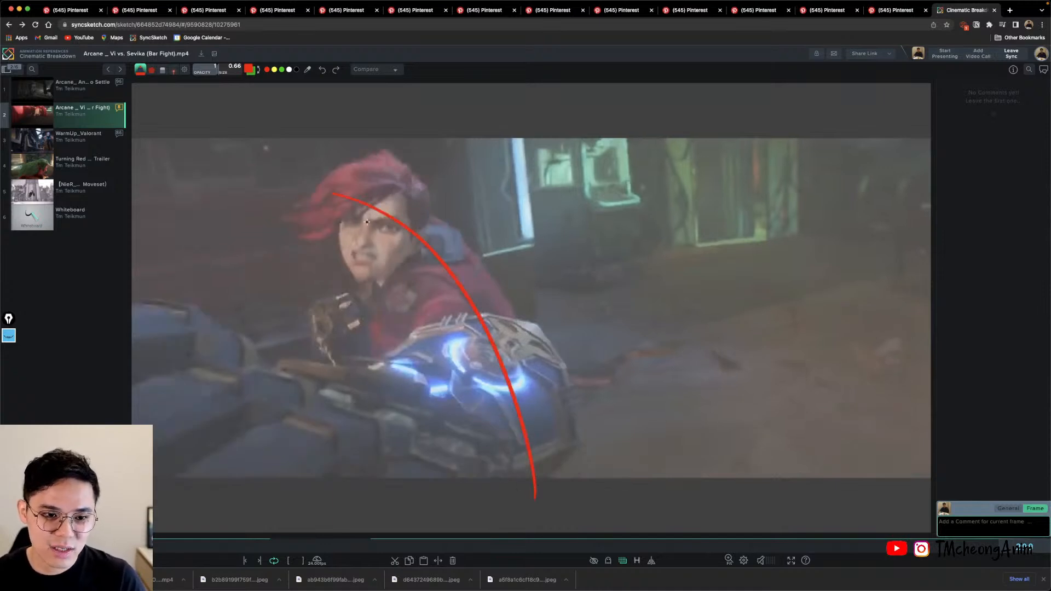
drag(378, 188, 371, 299)
mouse_move(322, 334)
mouse_down()
mouse_move(350, 306)
mouse_move(245, 338)
mouse_up()
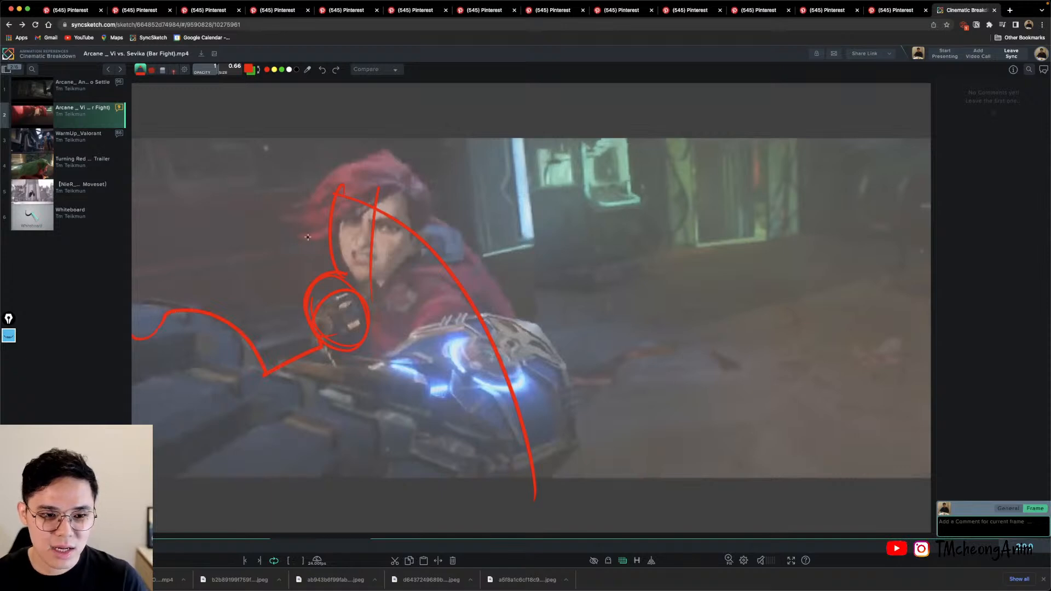
drag(338, 182, 372, 174)
drag(528, 309, 563, 438)
drag(727, 233, 607, 234)
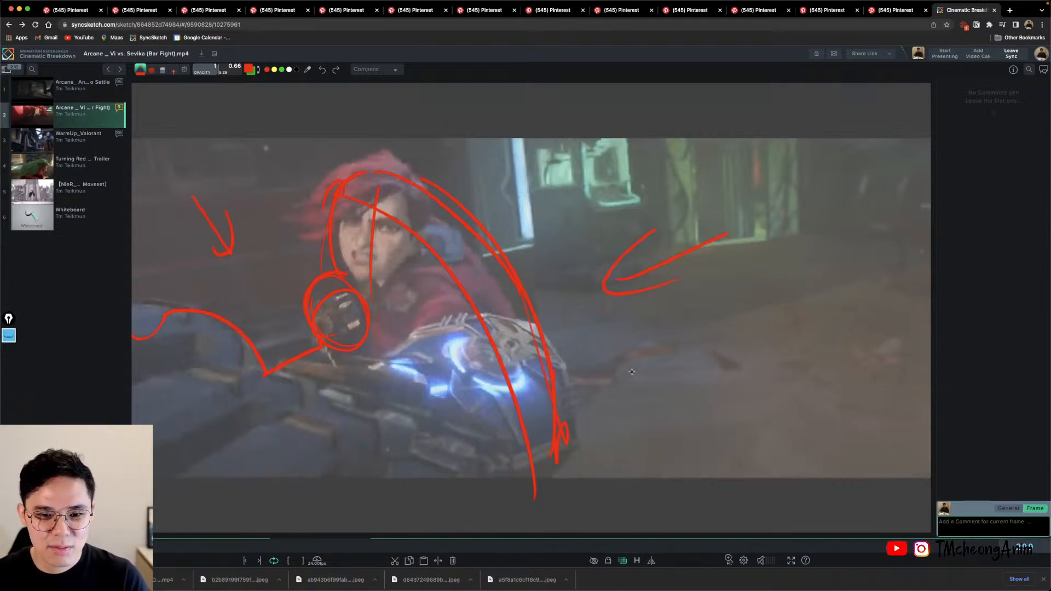
Play on to another key pose, draw directional lines across its composition from all sides, and continue to the following shot.
key(space)
mouse_move(714, 155)
mouse_down()
mouse_move(569, 268)
mouse_move(564, 505)
mouse_up()
mouse_move(873, 290)
mouse_down()
mouse_move(874, 312)
mouse_move(660, 471)
mouse_up()
drag(547, 508, 851, 155)
mouse_move(545, 208)
mouse_down()
mouse_move(323, 234)
mouse_move(230, 295)
mouse_move(312, 334)
mouse_up()
mouse_move(788, 140)
mouse_down()
mouse_move(652, 164)
mouse_move(424, 238)
mouse_up()
drag(840, 203, 435, 273)
drag(889, 371, 438, 374)
mouse_move(484, 475)
mouse_down()
mouse_move(413, 454)
mouse_move(432, 501)
mouse_up()
drag(309, 429, 353, 531)
drag(269, 421, 241, 531)
drag(207, 436, 153, 474)
drag(139, 317, 192, 378)
key(space)
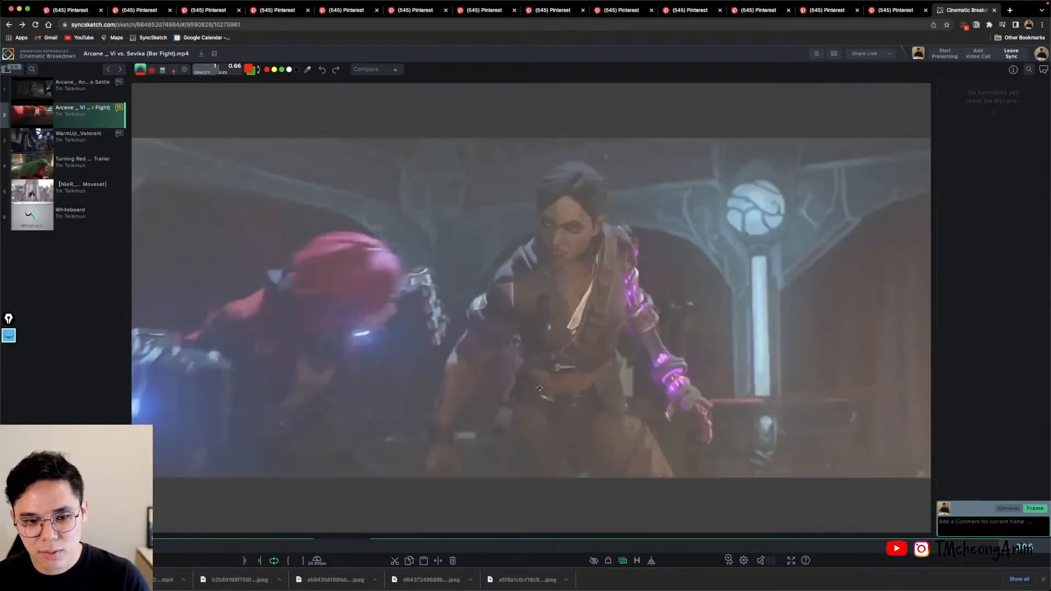
Sketch Sevika's curved line of action through head and torso, plus long curves down both of her arms.
drag(572, 436, 588, 154)
drag(557, 372, 579, 202)
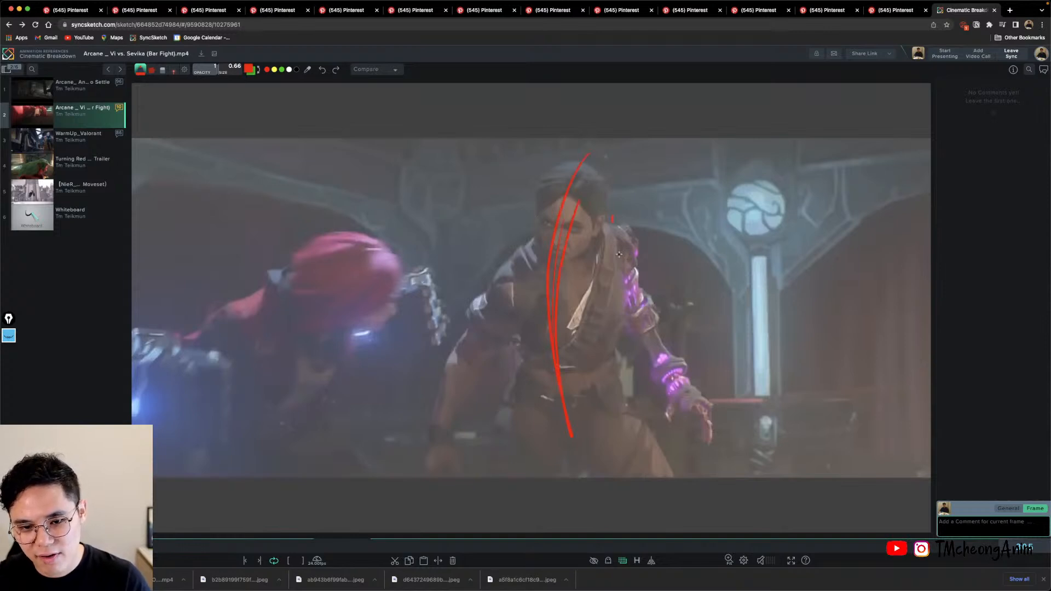
drag(618, 254, 706, 410)
mouse_move(638, 320)
mouse_down()
mouse_move(691, 395)
mouse_move(670, 416)
mouse_move(711, 445)
mouse_up()
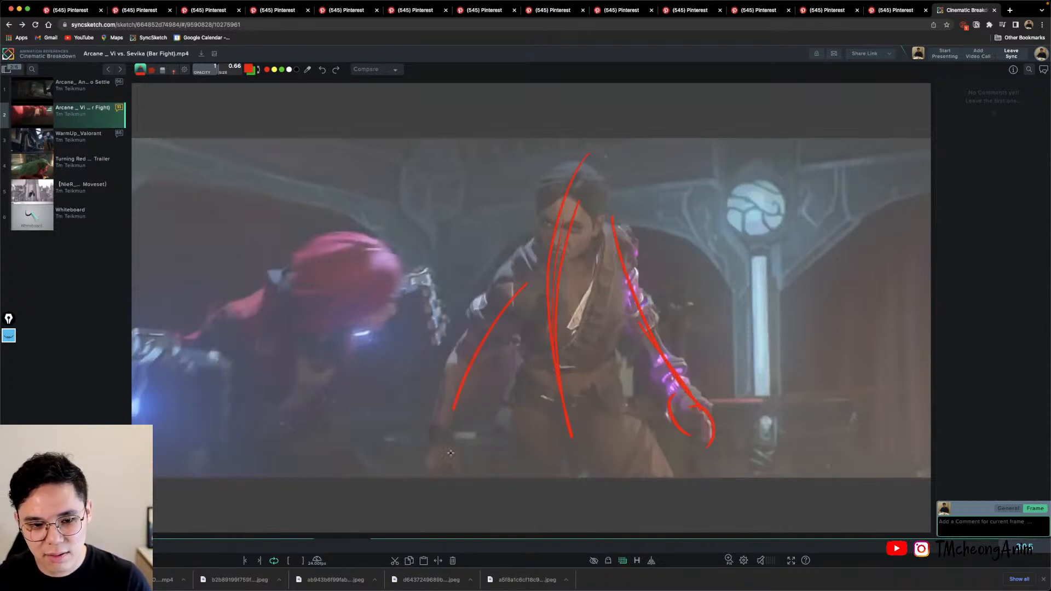
mouse_move(533, 248)
mouse_down()
mouse_move(506, 292)
mouse_move(454, 448)
mouse_up()
Add curves for the sides of Sevika's torso and the shapes of her legs in the same pose.
mouse_move(529, 316)
mouse_down()
mouse_move(521, 411)
mouse_move(485, 506)
mouse_up()
mouse_move(557, 498)
mouse_down()
mouse_move(572, 465)
mouse_move(618, 488)
mouse_move(656, 459)
mouse_move(619, 490)
mouse_up()
drag(614, 283, 625, 398)
drag(626, 257, 632, 397)
drag(644, 424, 695, 518)
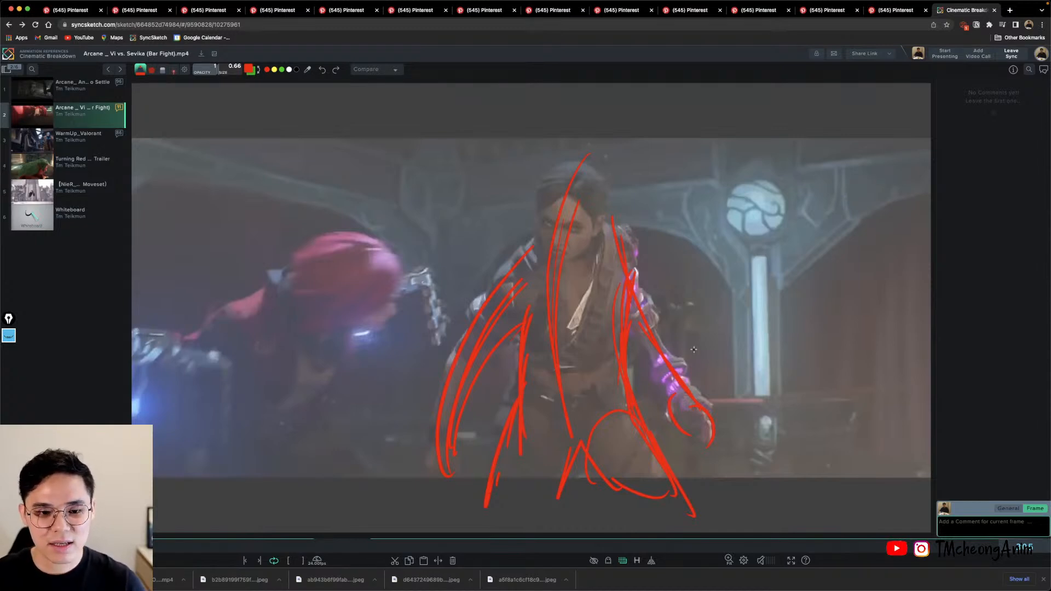
Step back to the frame where Vi's glowing punch sweeps into Sevika and draw Sevika's S-shaped line of action and straight hanging arm.
key(Right)
key(Right)
key(Left)
key(Left)
key(Left)
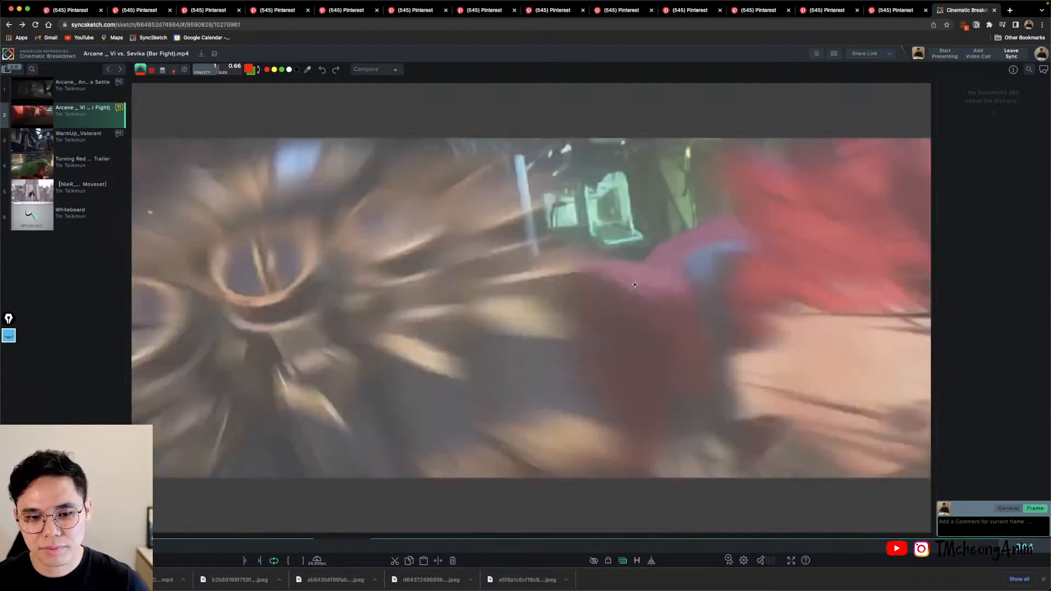
key(Left)
key(Left)
key(Left)
key(Left)
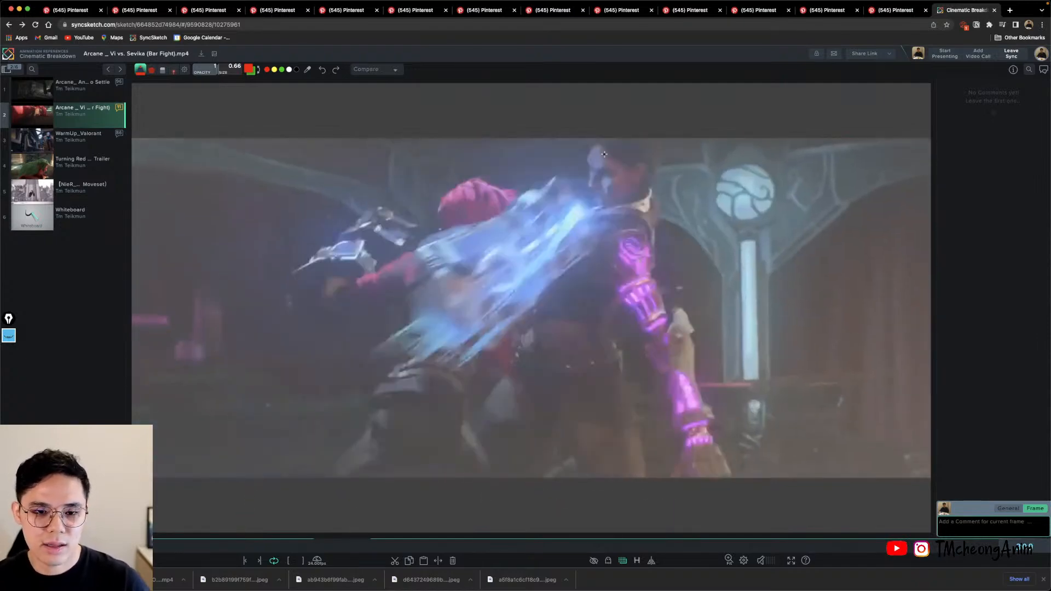
drag(600, 151, 487, 474)
drag(491, 472, 637, 172)
drag(605, 242, 724, 512)
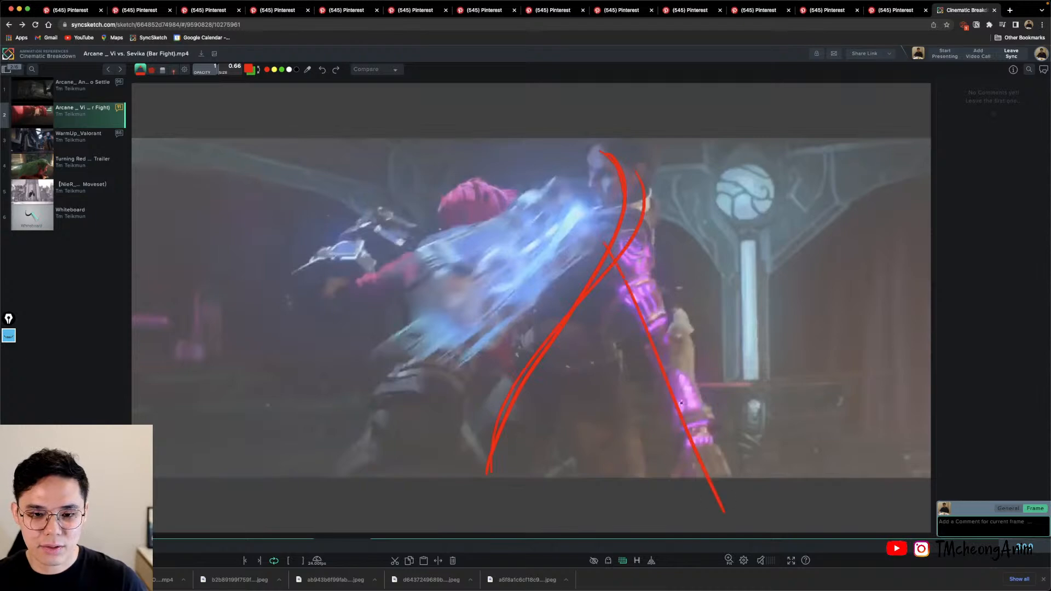
mouse_move(619, 261)
mouse_down()
mouse_move(720, 472)
mouse_move(642, 222)
mouse_up()
drag(642, 224, 719, 469)
Flip between the two annotated frames to compare Sevika's body curves and arm directions.
key(Right)
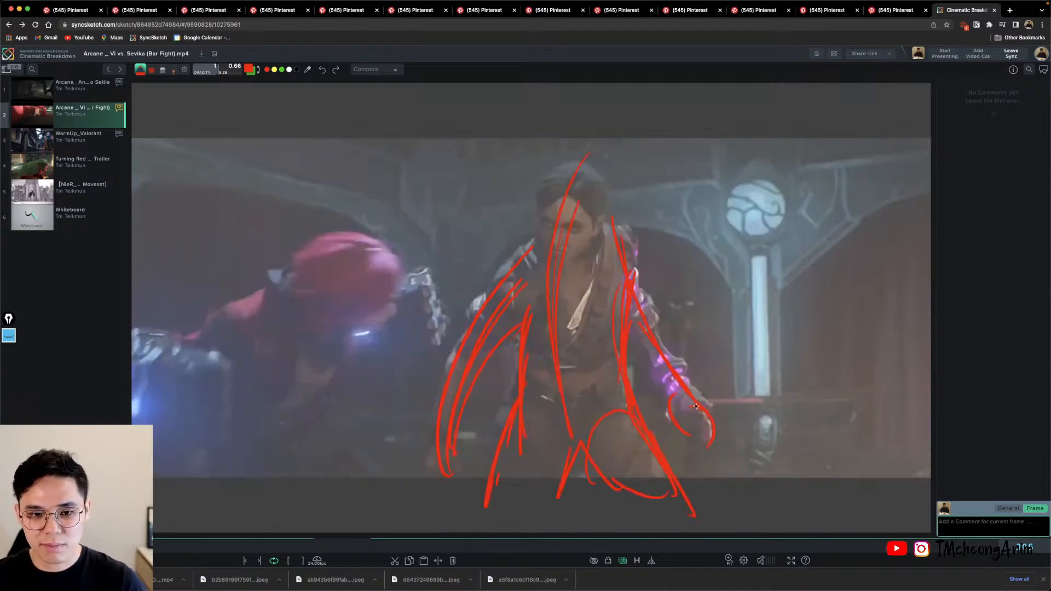
key(Left)
key(Right)
key(Left)
key(Right)
key(Left)
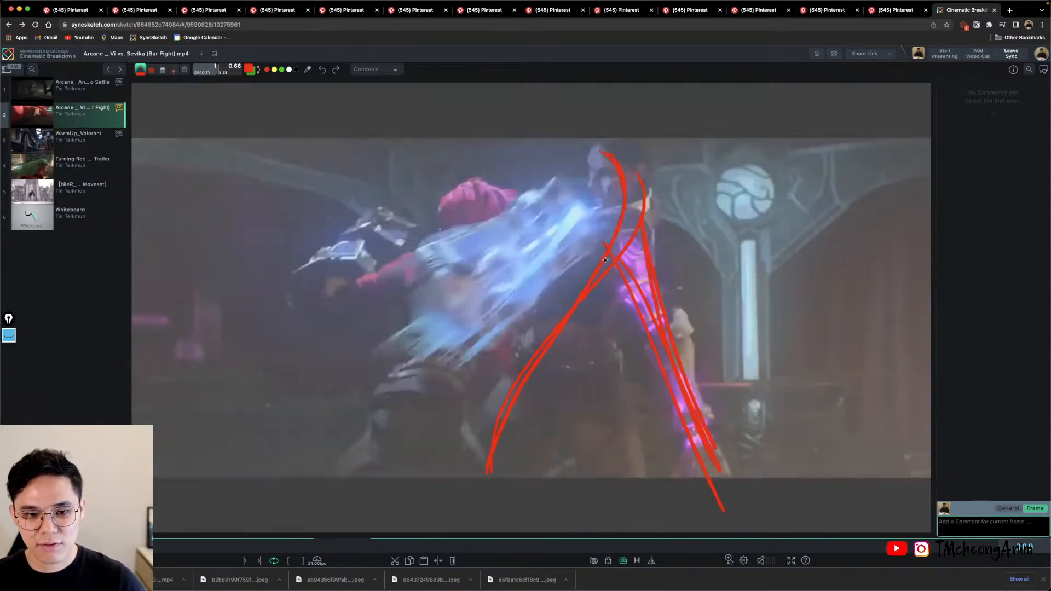
Return to the wind-up frame and outline Vi's hunched back and arm, with diagonal force arrows converging toward Sevika.
key(Right)
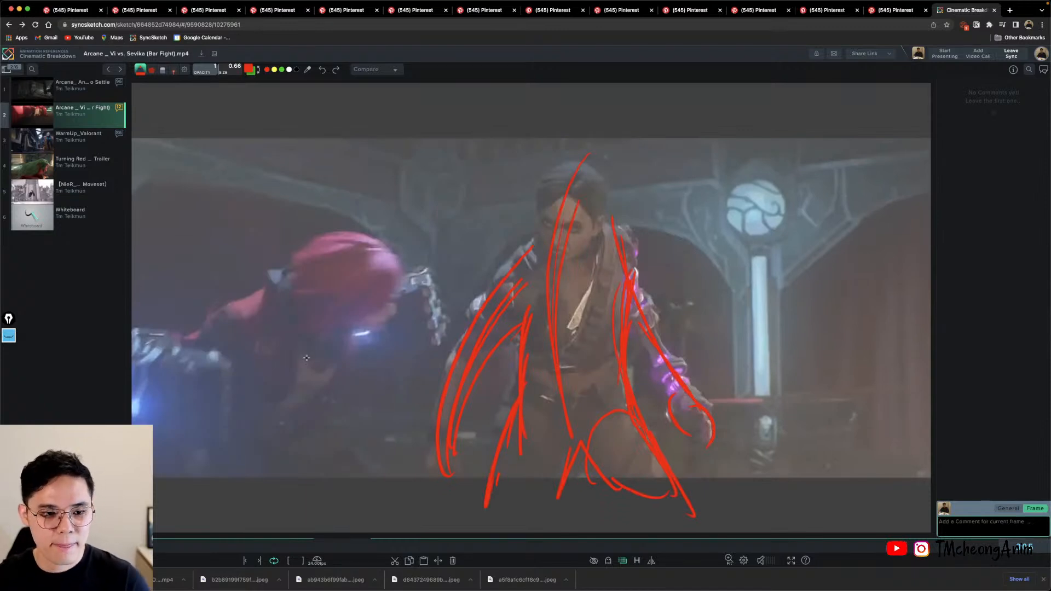
drag(147, 357, 413, 256)
drag(365, 249, 427, 305)
mouse_move(434, 325)
mouse_down()
mouse_move(346, 370)
mouse_move(362, 374)
mouse_up()
drag(371, 352, 309, 433)
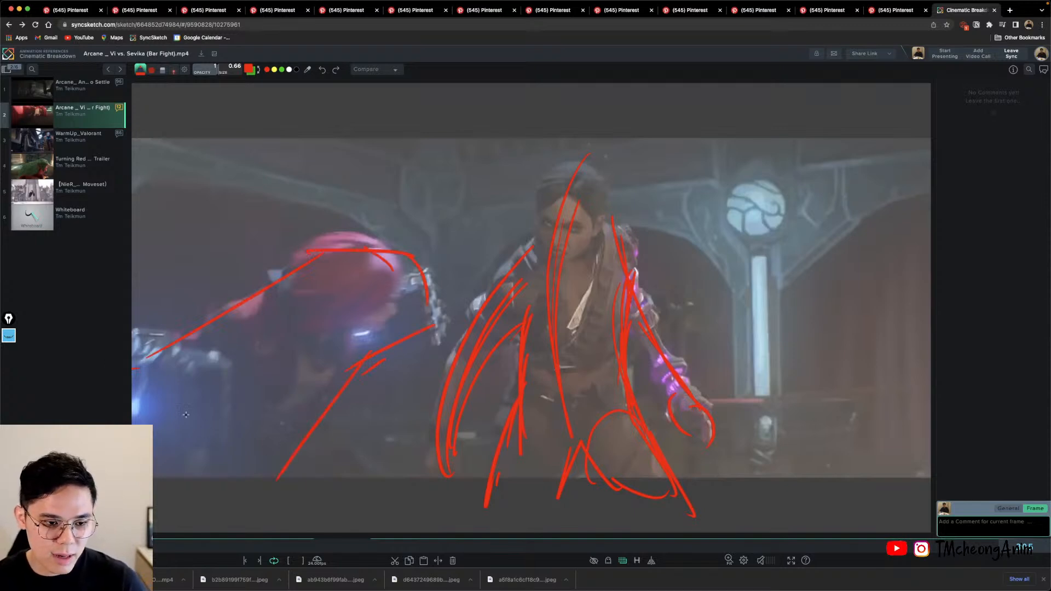
drag(224, 446, 367, 338)
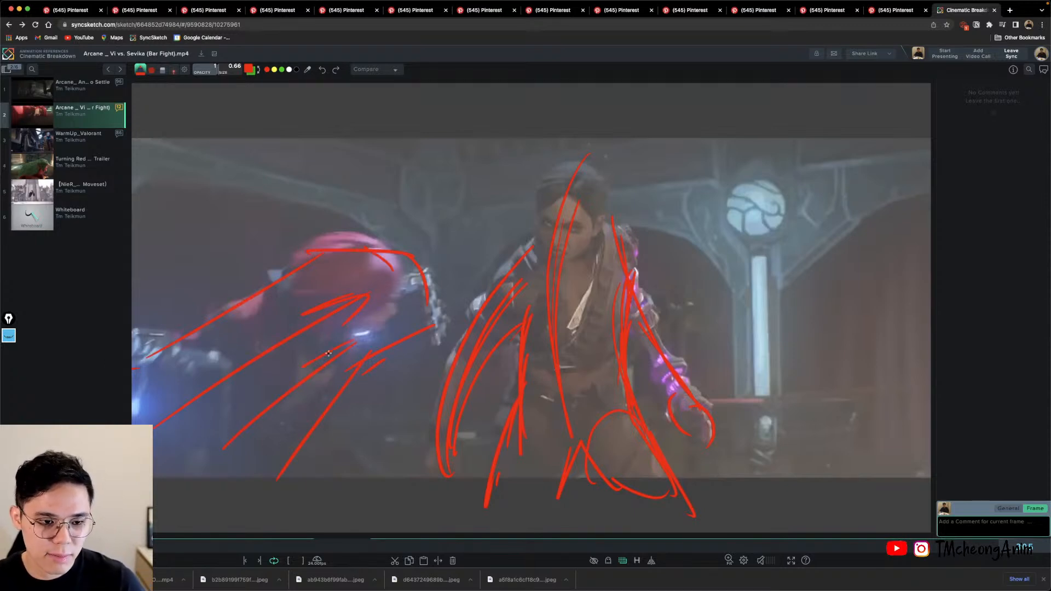
drag(152, 385, 303, 301)
drag(217, 328, 366, 296)
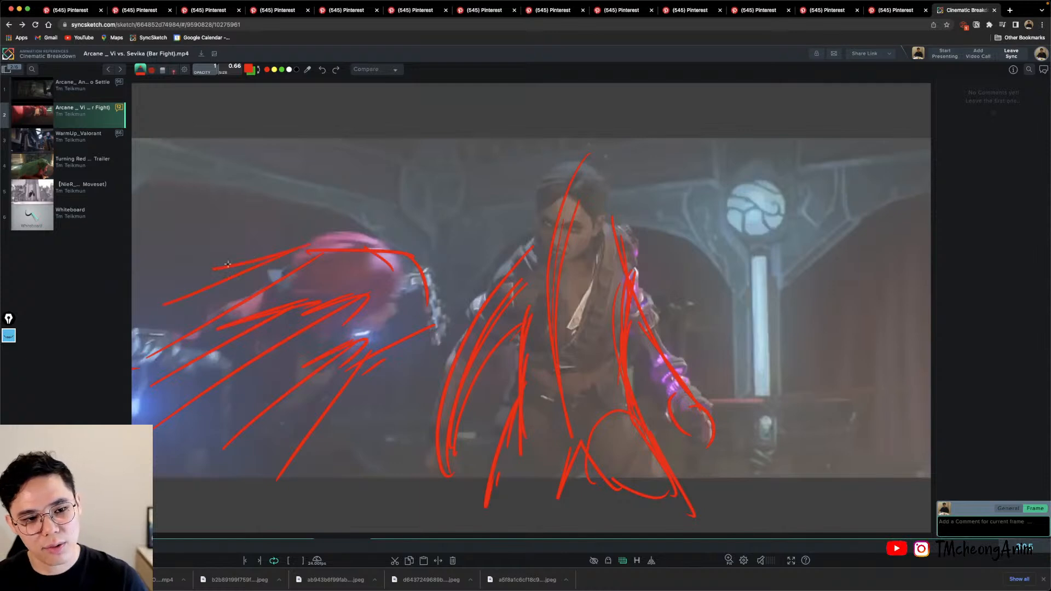
Move to the frame where Vi's gauntlet swings in and draw two upward-sweeping arcs under her head and arm.
key(space)
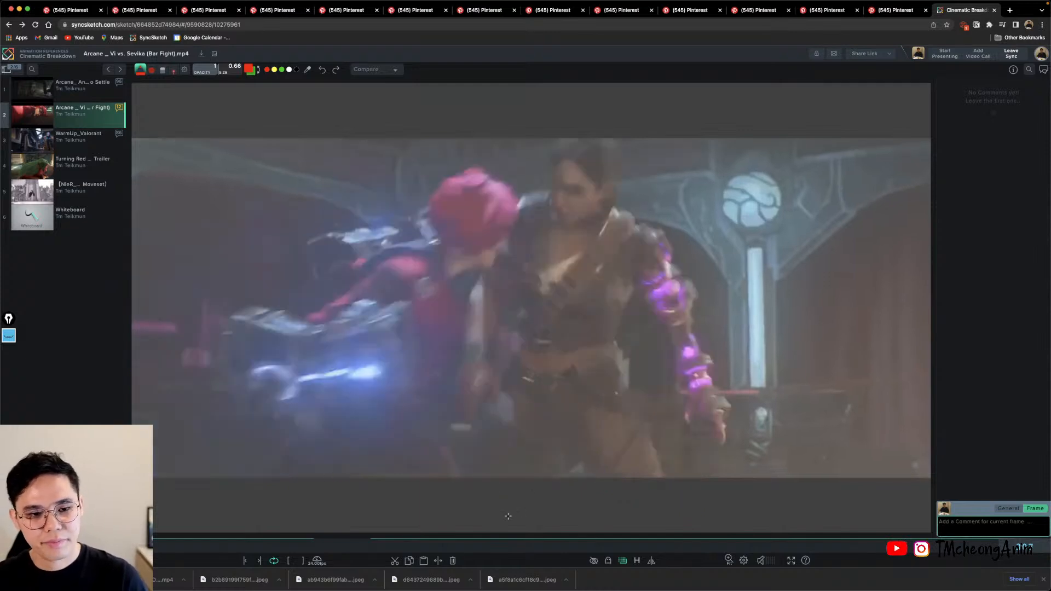
mouse_move(176, 318)
mouse_down()
mouse_move(208, 319)
mouse_move(420, 223)
mouse_up()
drag(169, 360, 440, 312)
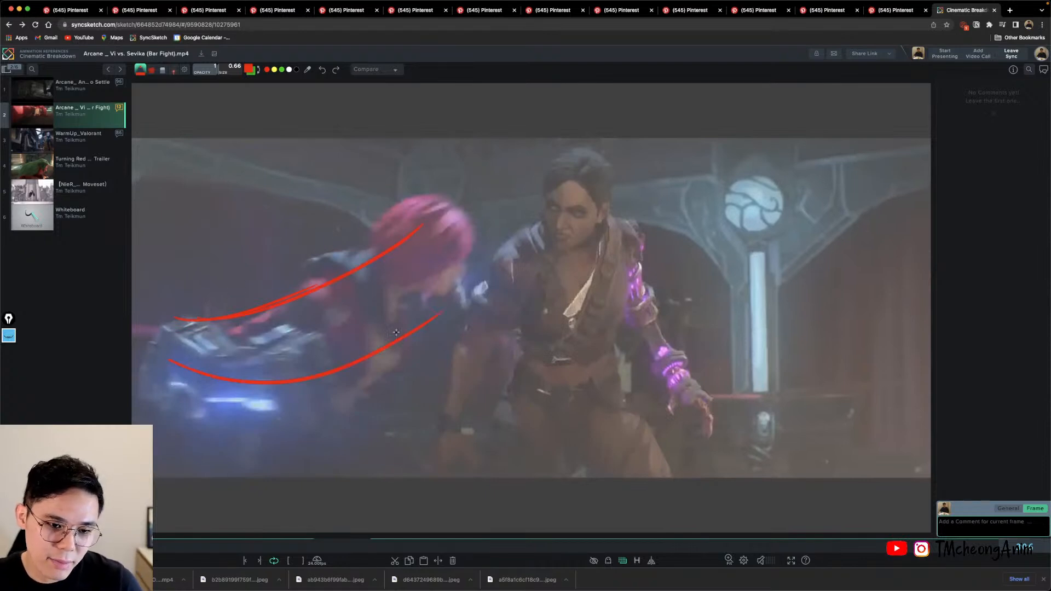
drag(408, 351, 363, 327)
Advance to the close-in punch frame and sketch Vi's head circle, folded back arm, torso curve and large gauntlet ellipse.
key(Right)
key(Right)
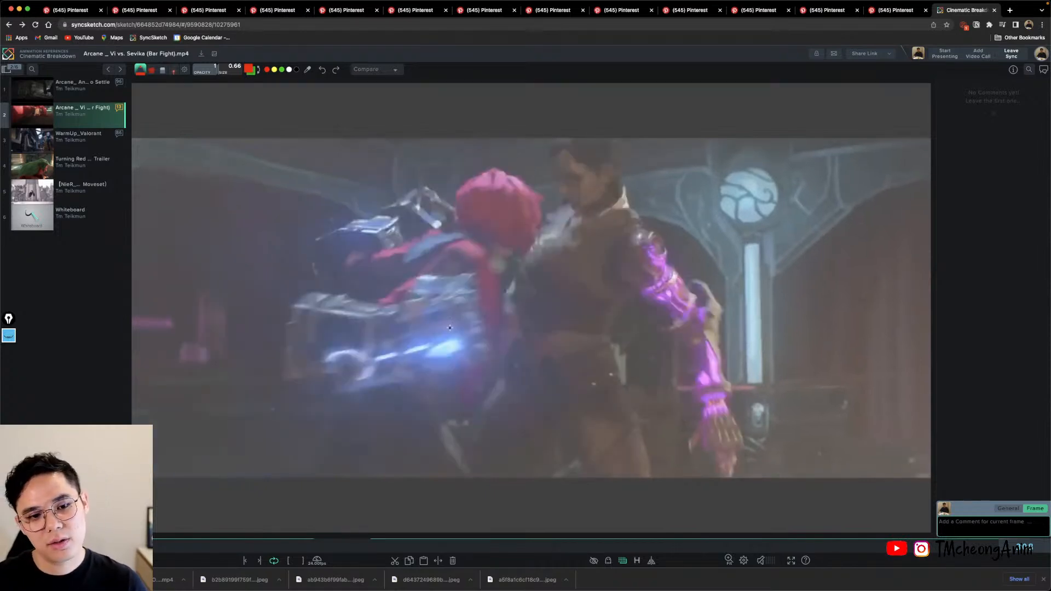
mouse_move(482, 234)
mouse_down()
mouse_move(539, 210)
mouse_move(495, 244)
mouse_up()
drag(501, 262, 459, 354)
mouse_move(495, 221)
mouse_down()
mouse_move(454, 243)
mouse_move(495, 230)
mouse_up()
mouse_move(429, 195)
mouse_down()
mouse_move(377, 224)
mouse_move(476, 253)
mouse_move(397, 293)
mouse_move(481, 375)
mouse_move(361, 346)
mouse_up()
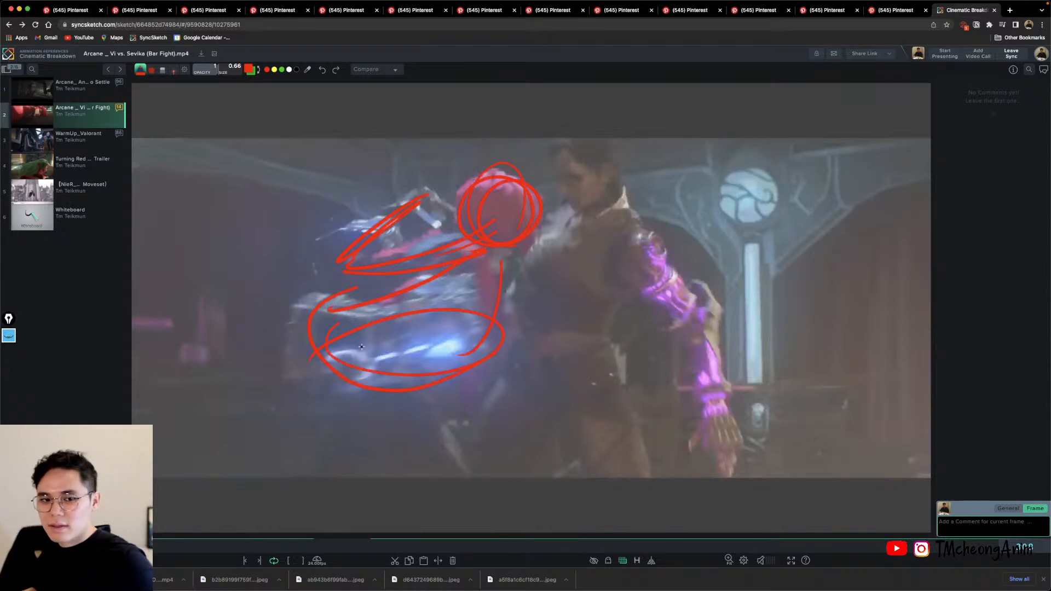
Step ahead to the follow-through pose and draw Vi's vertical body line, rear gauntlet shapes and bent back arm.
key(Right)
key(Right)
key(Right)
key(Right)
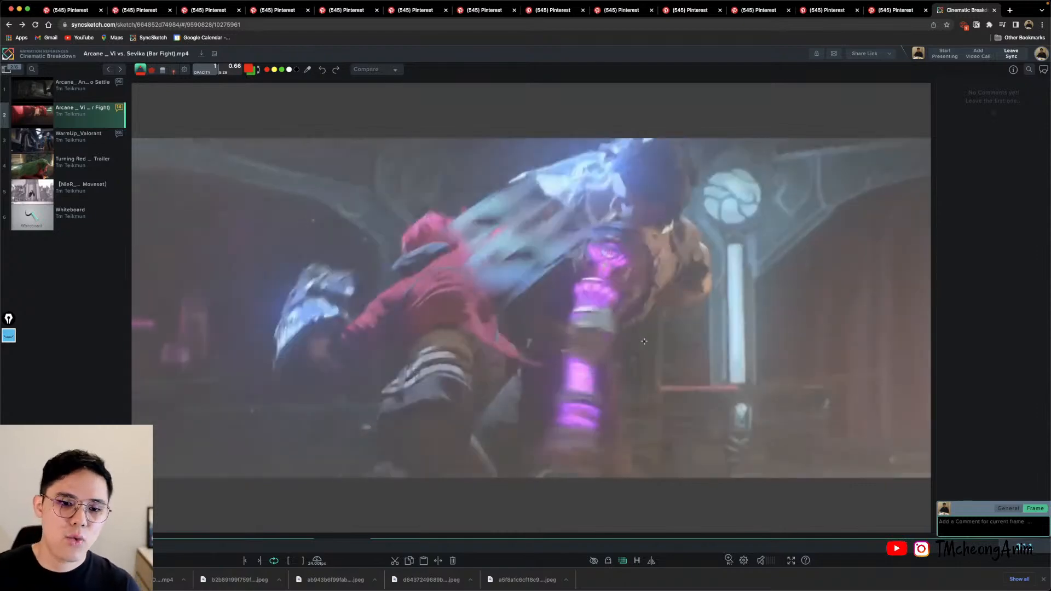
key(Right)
key(Right)
key(Left)
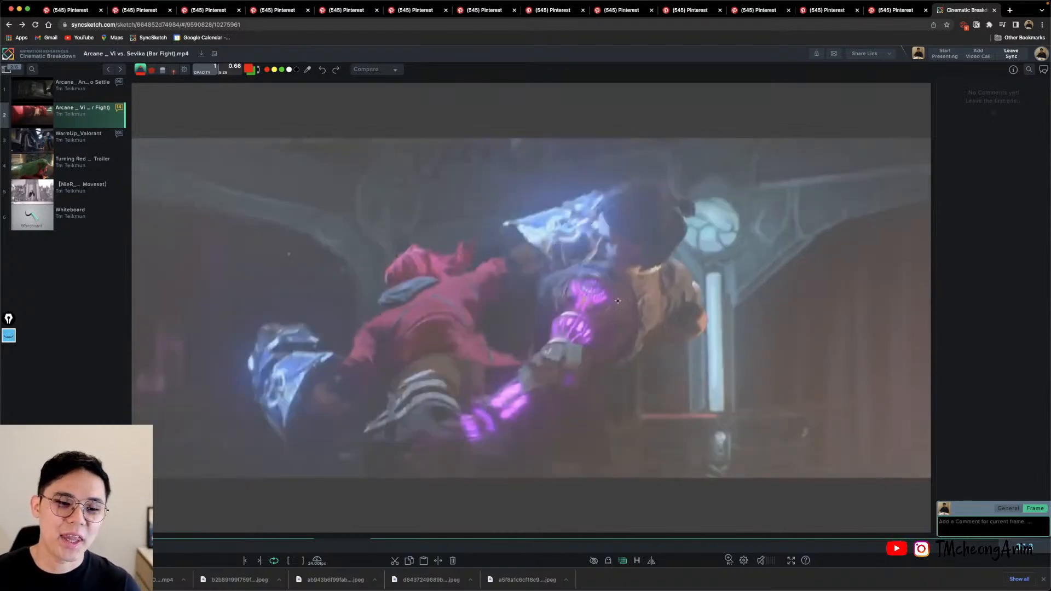
drag(380, 230, 424, 495)
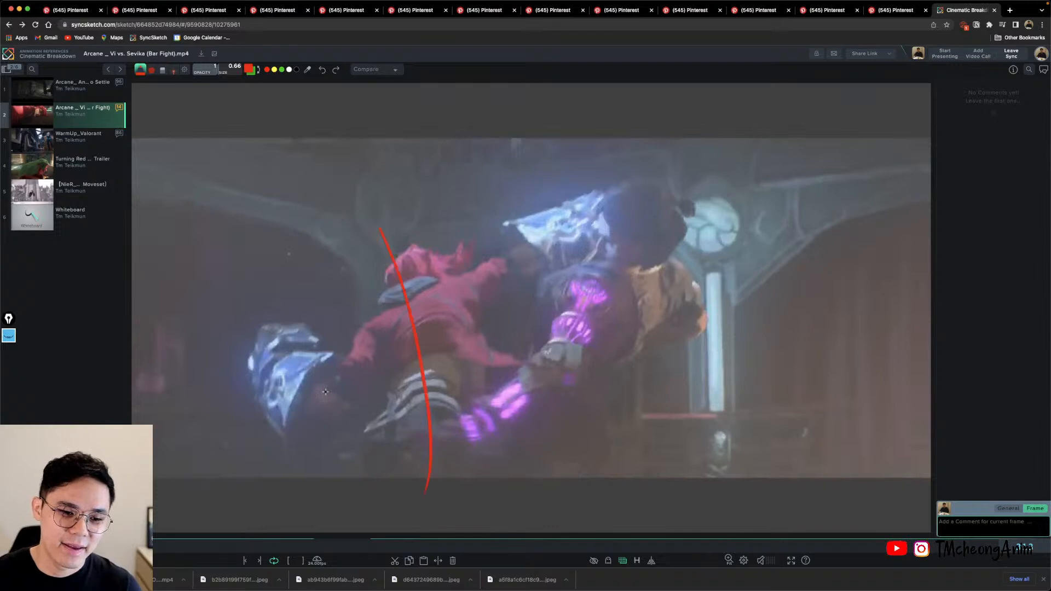
mouse_move(267, 311)
mouse_down()
mouse_move(282, 377)
mouse_move(312, 419)
mouse_up()
drag(252, 311, 348, 419)
drag(257, 421, 291, 389)
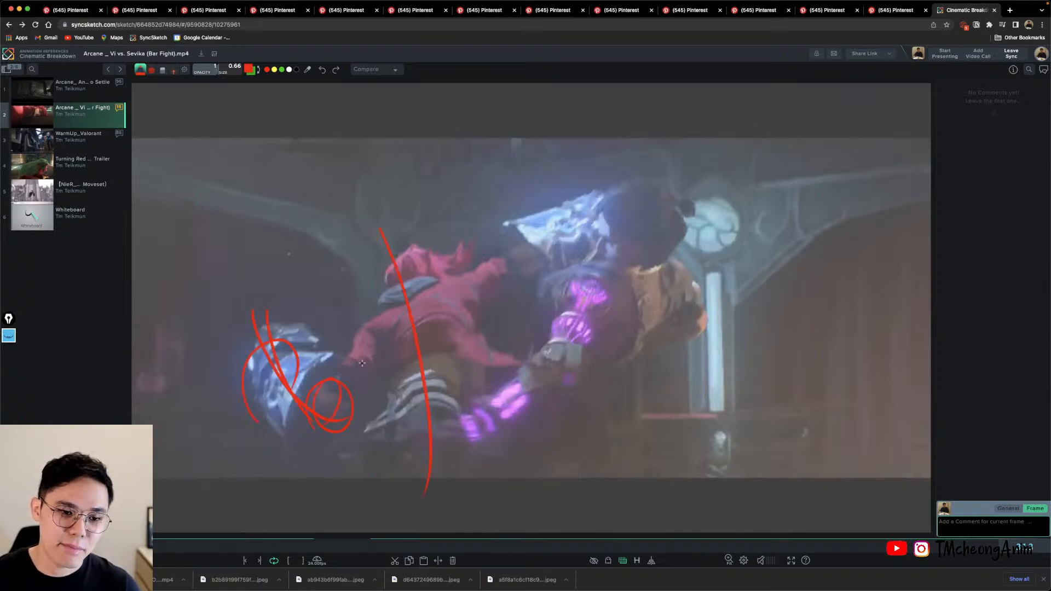
drag(374, 327, 329, 431)
Draw long diagonals through Vi's extended punching arm and a large arrow showing the punch's direction past Sevika's head.
drag(372, 324, 578, 233)
drag(344, 345, 734, 156)
mouse_move(382, 336)
mouse_down()
mouse_move(706, 178)
mouse_move(686, 176)
mouse_up()
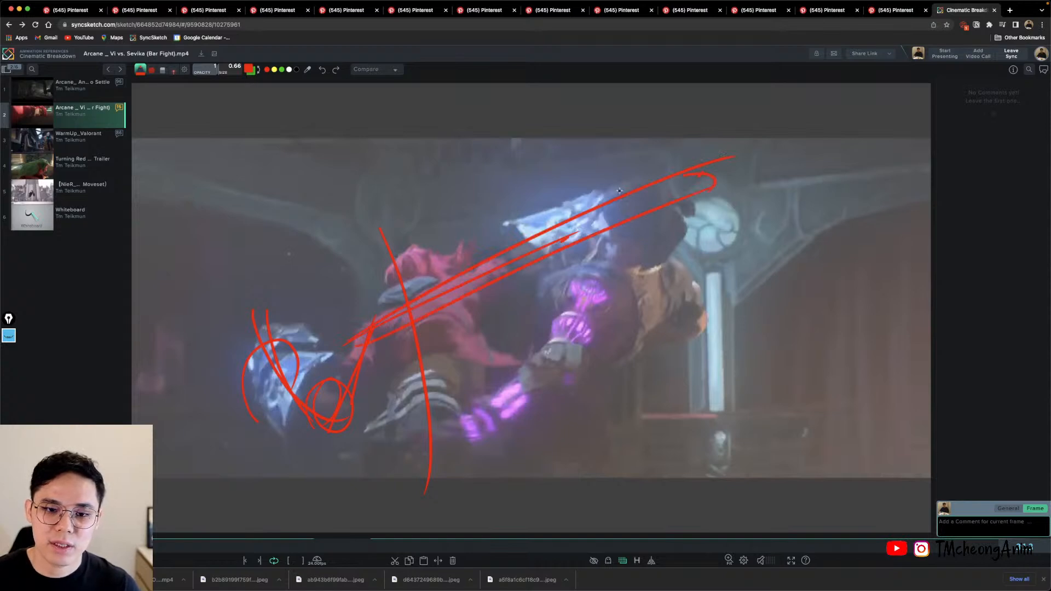
drag(532, 202, 679, 165)
drag(839, 147, 678, 266)
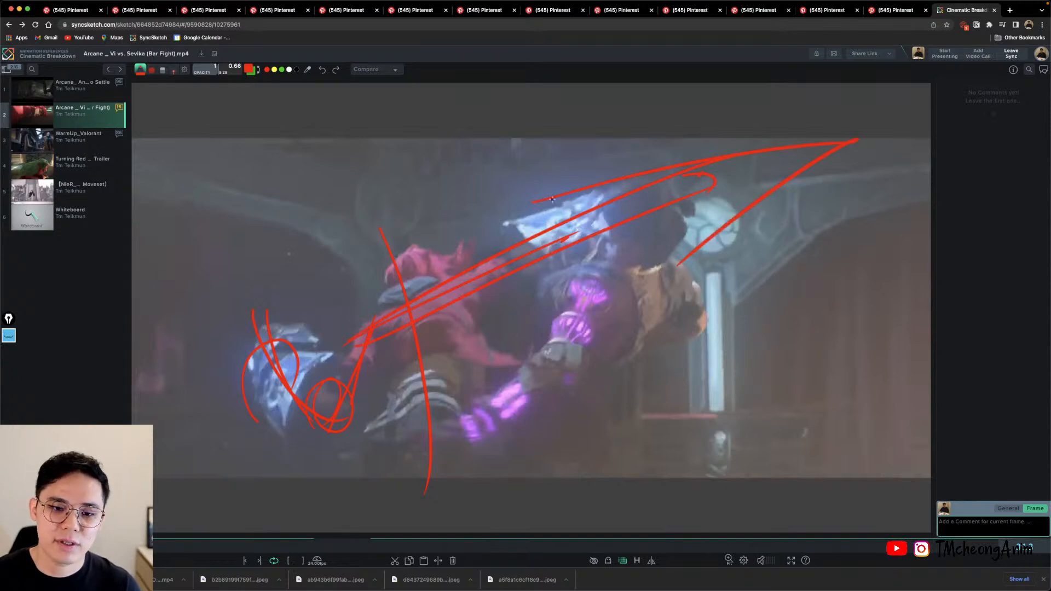
drag(552, 199, 608, 189)
drag(720, 183, 677, 255)
Draw repeated sweeping curves along Sevika's glowing mechanical arm.
mouse_move(608, 239)
mouse_down()
mouse_move(495, 417)
mouse_move(431, 438)
mouse_up()
drag(596, 292, 464, 430)
drag(606, 237, 520, 370)
drag(592, 293, 622, 258)
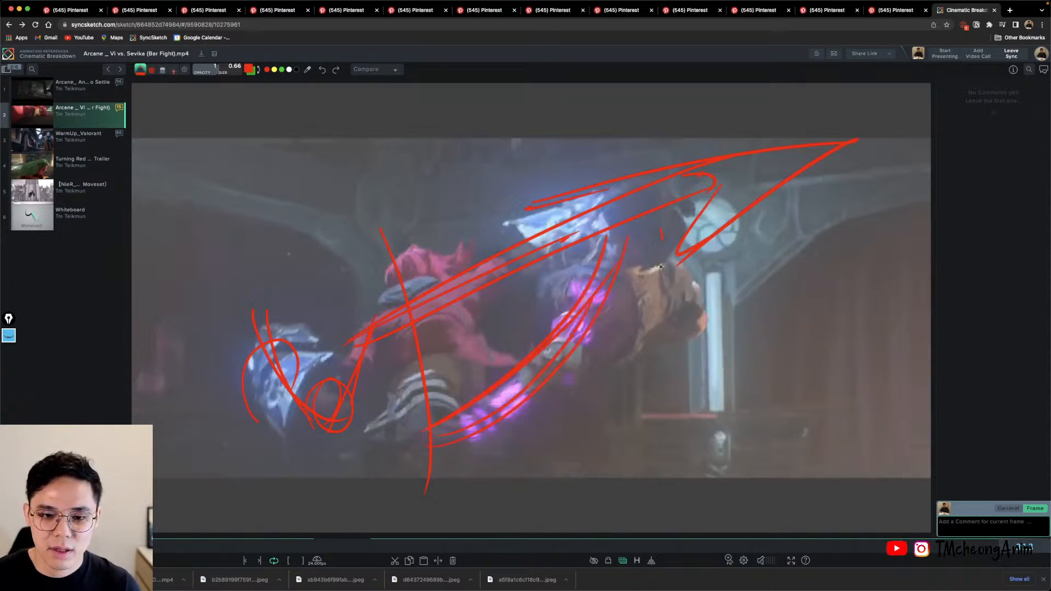
Sketch Sevika's bent-back body curve down into her legs and outline her shoulder and far arm.
drag(661, 229, 651, 318)
mouse_move(662, 266)
mouse_down()
mouse_move(632, 359)
mouse_move(579, 435)
mouse_up()
drag(660, 323, 617, 482)
drag(595, 443, 652, 316)
mouse_move(647, 235)
mouse_down()
mouse_move(650, 323)
mouse_move(618, 361)
mouse_up()
mouse_move(663, 274)
mouse_down()
mouse_move(678, 349)
mouse_move(620, 372)
mouse_up()
drag(678, 294, 688, 313)
drag(636, 267, 670, 290)
Outline Vi's head and add curves for her torso, hips and legs in the follow-through pose.
mouse_move(385, 272)
mouse_down()
mouse_move(426, 255)
mouse_move(386, 307)
mouse_move(380, 299)
mouse_move(394, 420)
mouse_up()
mouse_move(376, 309)
mouse_down()
mouse_move(332, 465)
mouse_move(386, 427)
mouse_up()
drag(374, 328, 346, 383)
mouse_move(408, 302)
mouse_down()
mouse_move(463, 272)
mouse_move(453, 455)
mouse_up()
mouse_move(465, 307)
mouse_down()
mouse_move(453, 408)
mouse_move(449, 378)
mouse_up()
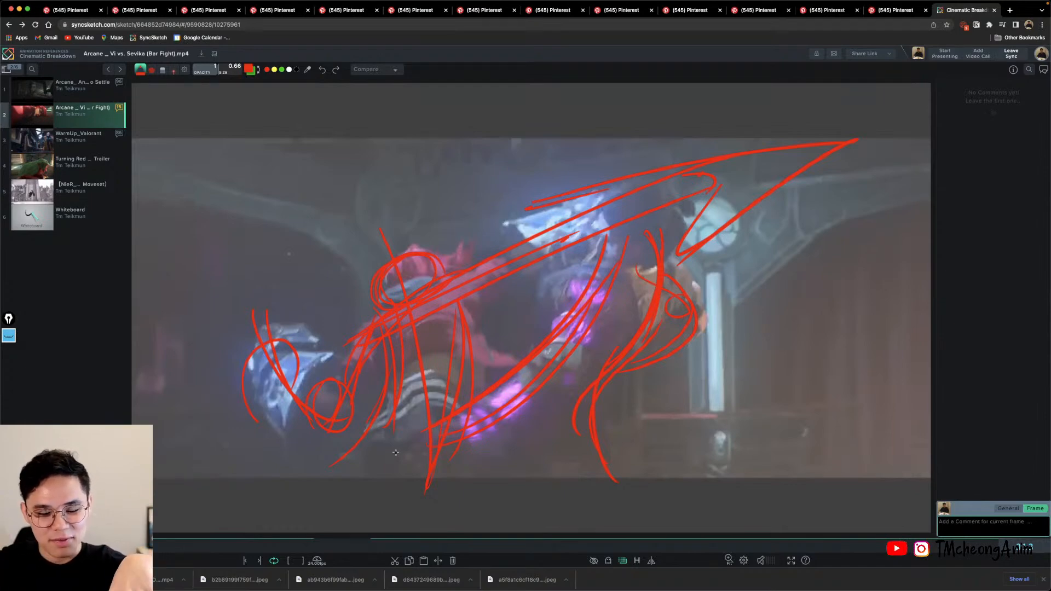
Play on to Vi's low lunge and draw her diagonal body line, head ellipse, straight rear arm and forward arrow.
key(space)
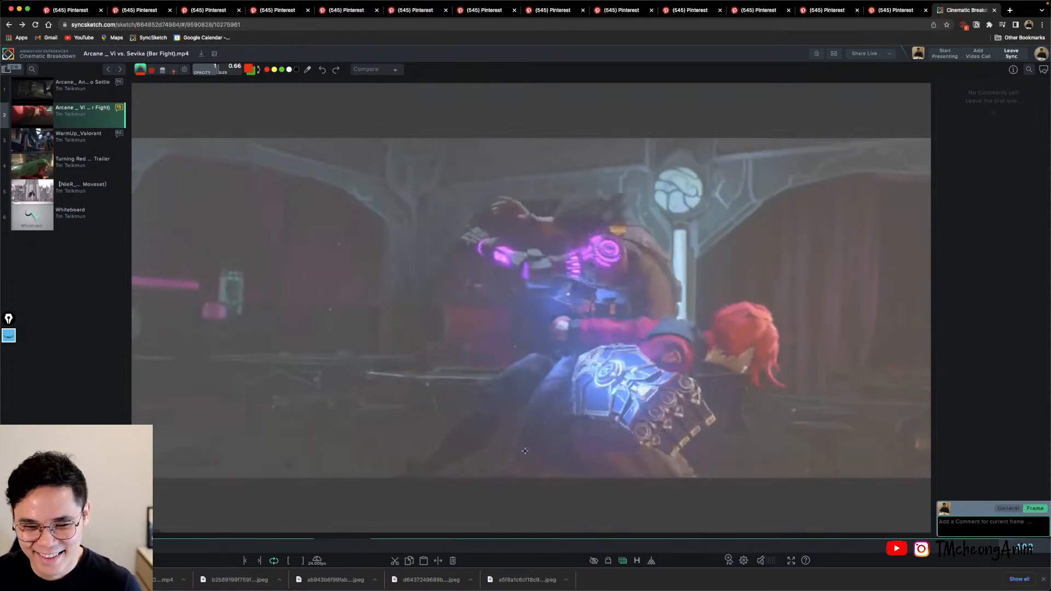
mouse_move(524, 450)
mouse_down()
mouse_move(682, 336)
mouse_move(761, 323)
mouse_move(766, 351)
mouse_up()
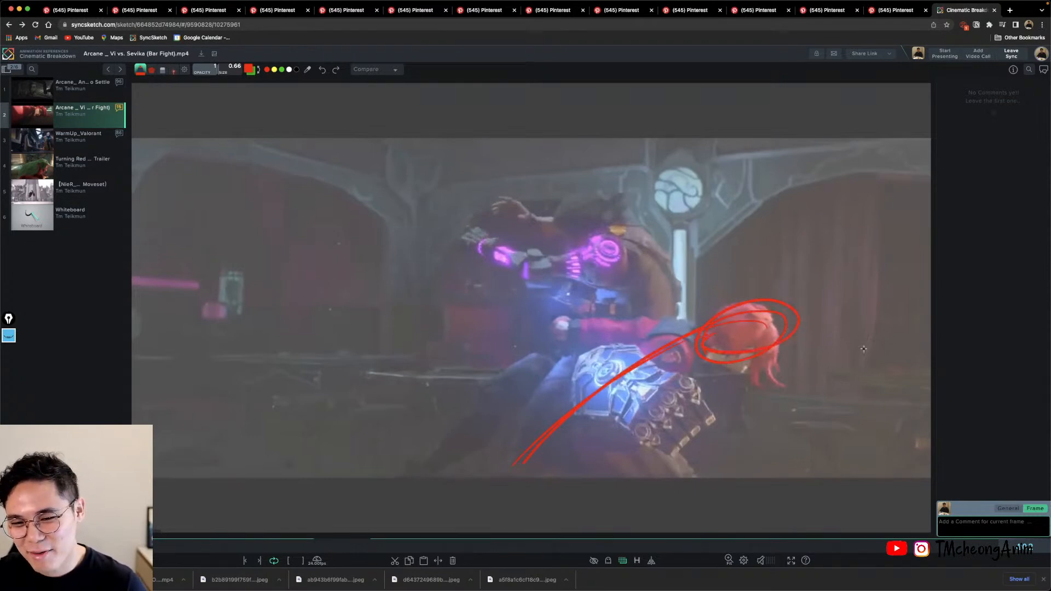
mouse_move(686, 329)
mouse_down()
mouse_move(561, 328)
mouse_move(563, 296)
mouse_move(638, 325)
mouse_move(602, 290)
mouse_move(682, 335)
mouse_move(555, 342)
mouse_move(563, 291)
mouse_up()
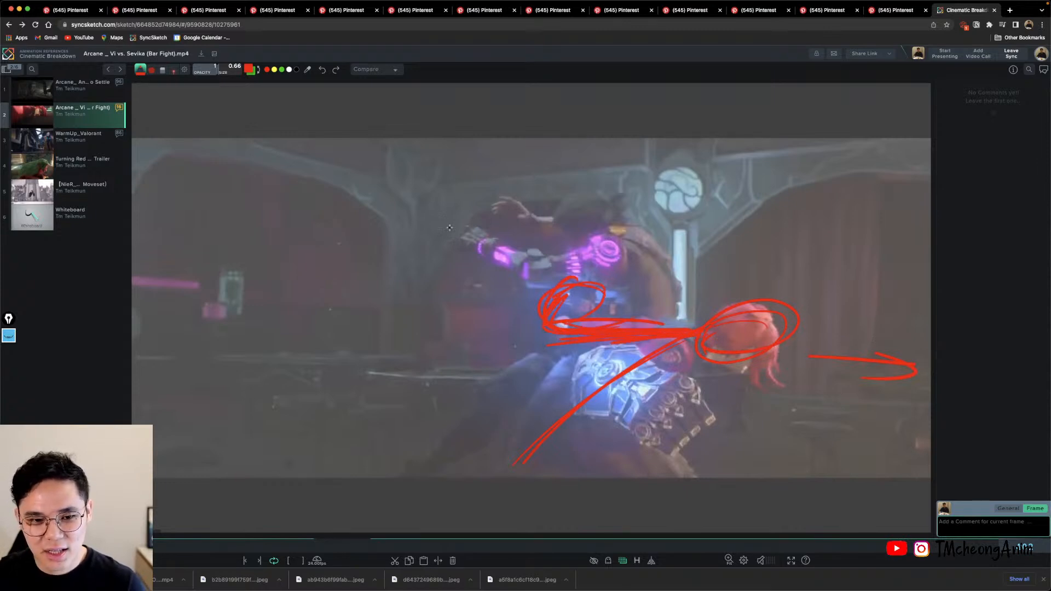
Add curves for Sevika's arms and folded back, and sketch Vi's trailing legs and foreground gauntlet.
mouse_move(449, 227)
mouse_down()
mouse_move(512, 263)
mouse_move(506, 200)
mouse_move(580, 219)
mouse_move(649, 296)
mouse_up()
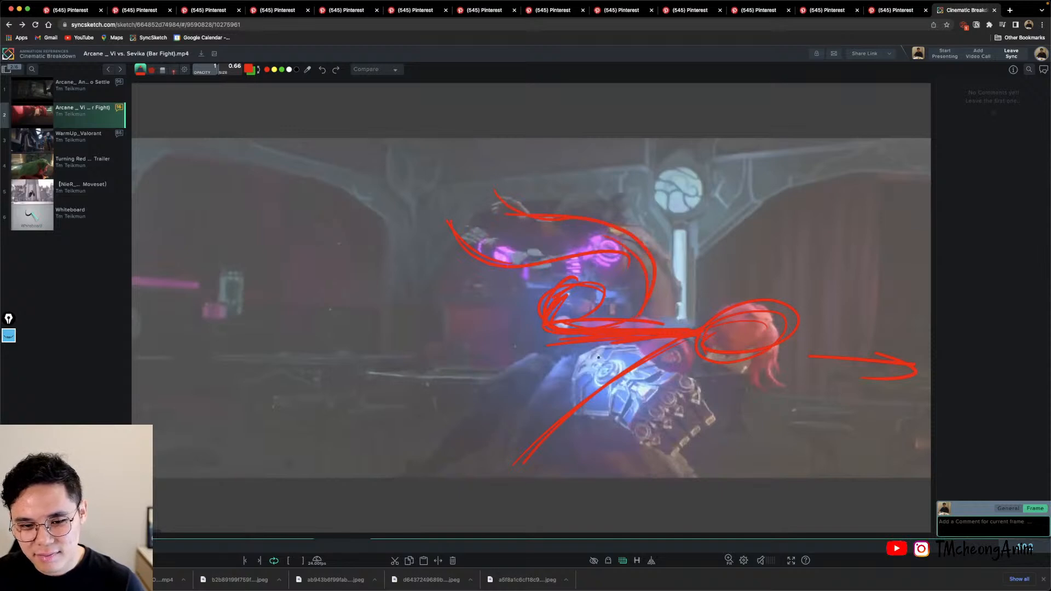
mouse_move(591, 344)
mouse_down()
mouse_move(400, 504)
mouse_move(559, 379)
mouse_move(570, 349)
mouse_move(519, 374)
mouse_up()
mouse_move(456, 426)
mouse_down()
mouse_move(414, 478)
mouse_move(551, 402)
mouse_move(482, 489)
mouse_move(566, 419)
mouse_up()
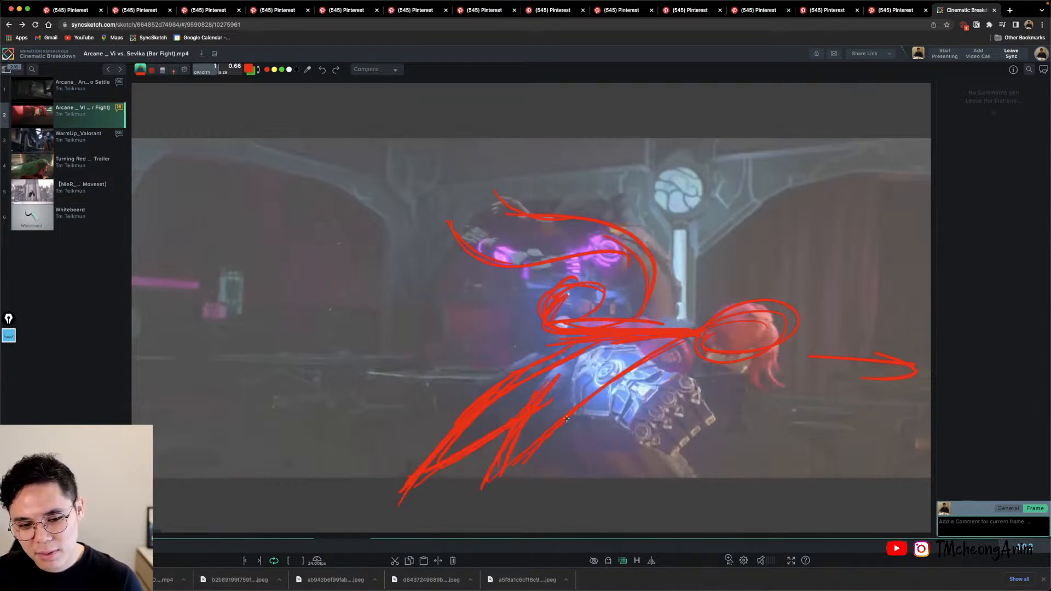
mouse_move(602, 355)
mouse_down()
mouse_move(574, 364)
mouse_move(629, 424)
mouse_move(678, 446)
mouse_move(703, 372)
mouse_move(654, 364)
mouse_move(711, 416)
mouse_move(643, 441)
mouse_move(703, 489)
mouse_up()
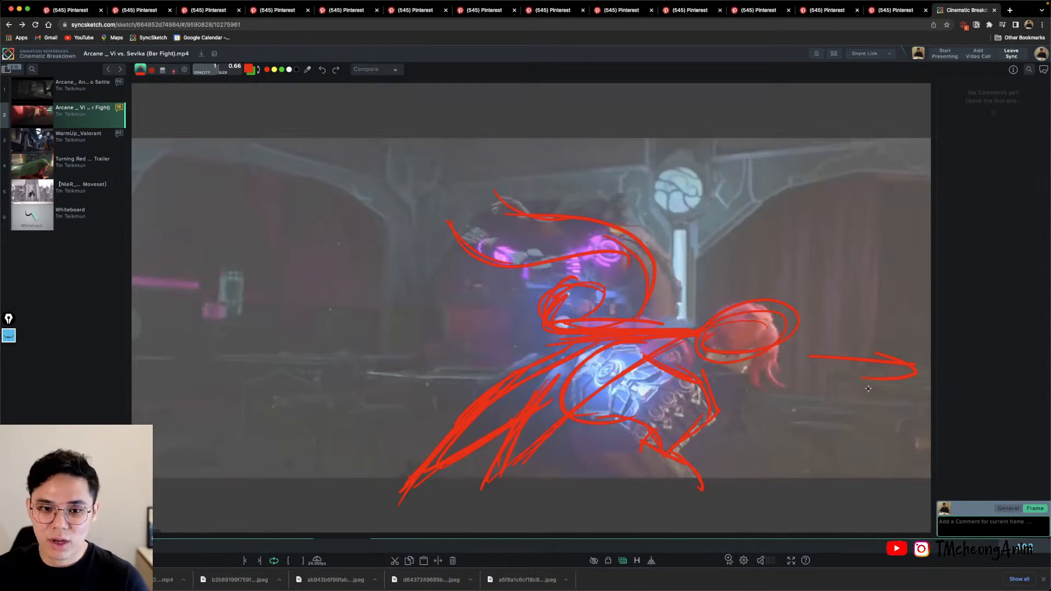
Step forward to the blurred dash frame and draw Vi's sweeping line of action from trailing leg to leading arm.
key(Right)
key(Right)
key(Right)
key(Right)
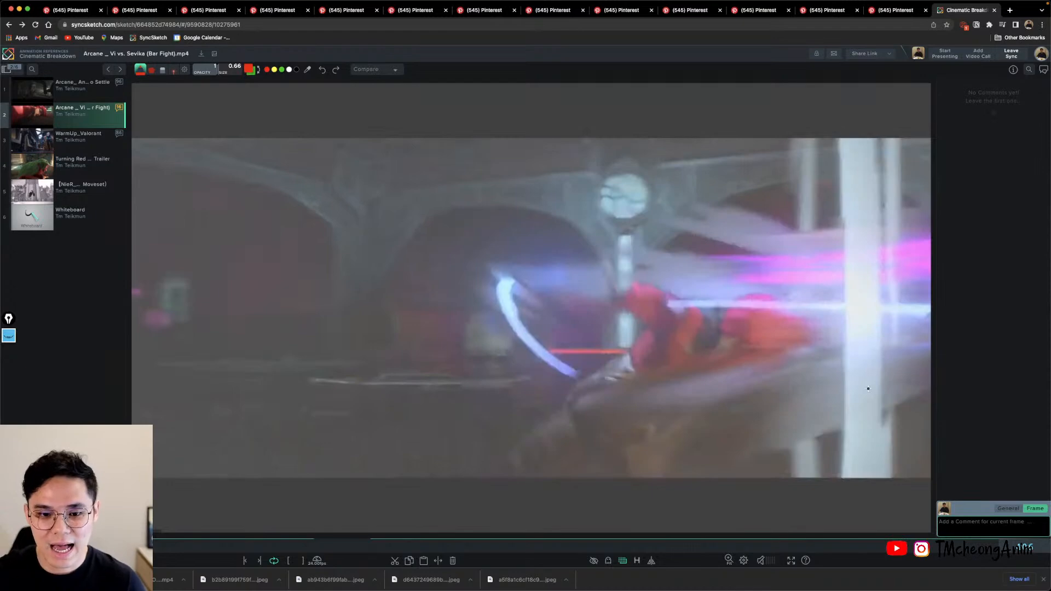
key(Right)
key(Right)
key(Left)
key(Left)
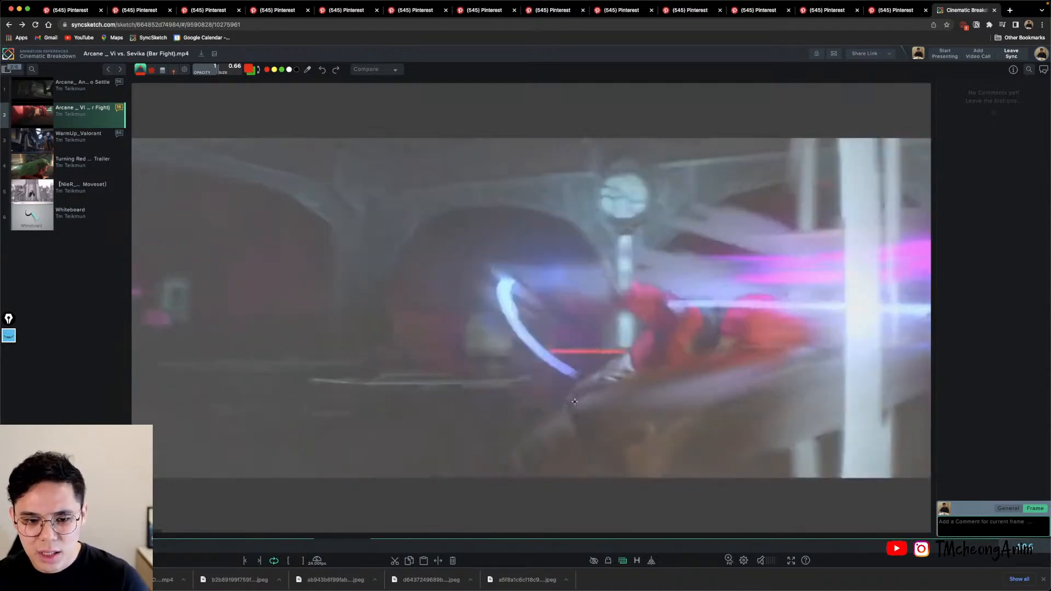
drag(483, 460, 607, 400)
drag(516, 458, 730, 348)
drag(651, 357, 833, 328)
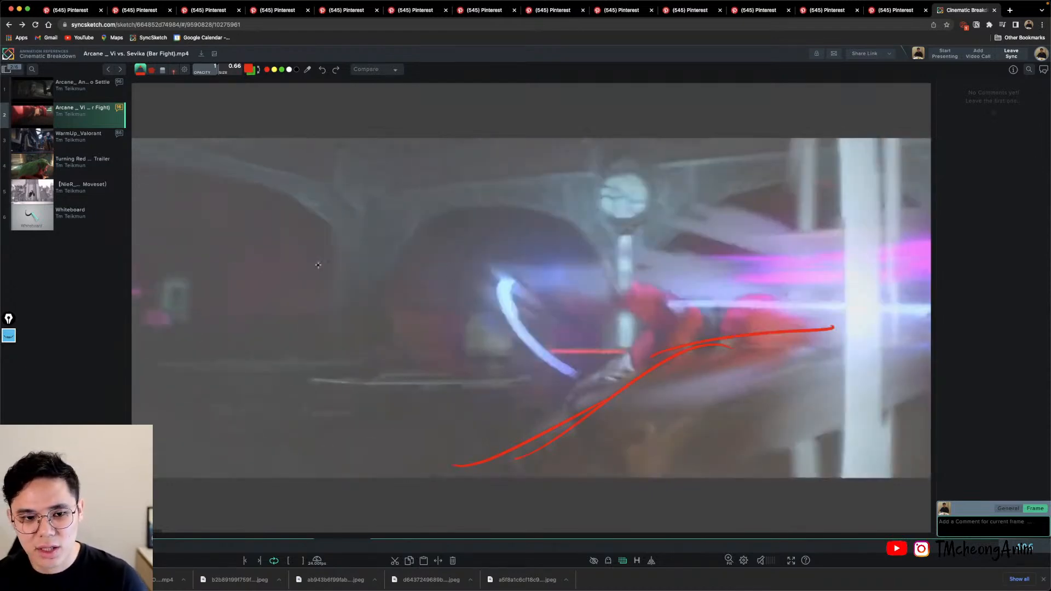
Draw long horizontal directional lines with an arrowhead across the blurred dash frame.
mouse_move(244, 264)
mouse_down()
mouse_move(724, 255)
mouse_move(777, 275)
mouse_up()
drag(302, 338, 798, 304)
mouse_move(754, 291)
mouse_down()
mouse_move(801, 298)
mouse_move(748, 325)
mouse_up()
drag(315, 398, 834, 347)
Go back to the low lunge pose and reinforce the force arrow running from Vi's arm past her head.
key(Left)
key(Left)
key(Left)
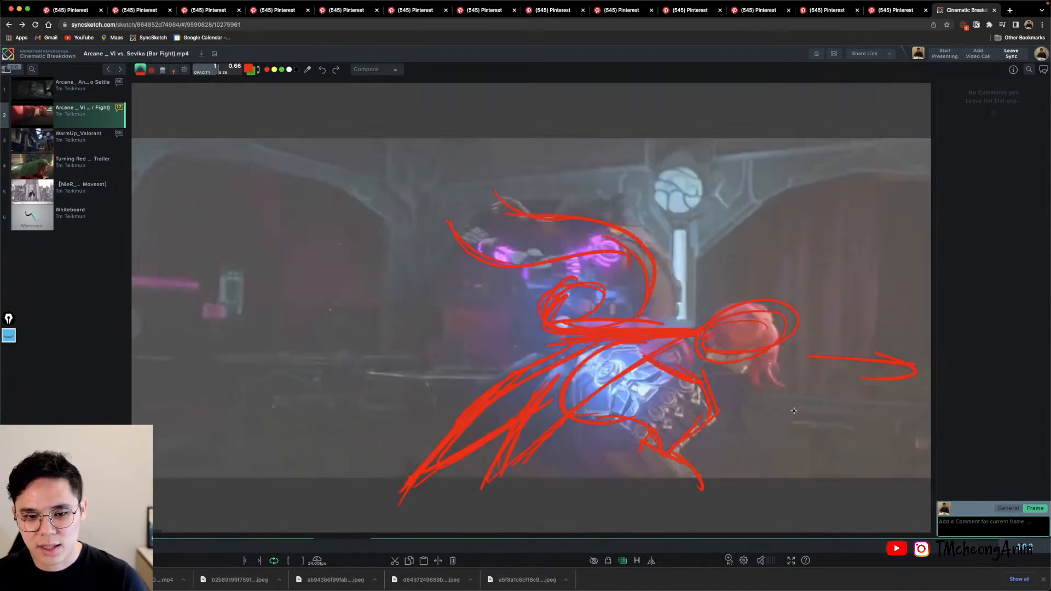
drag(599, 324, 813, 348)
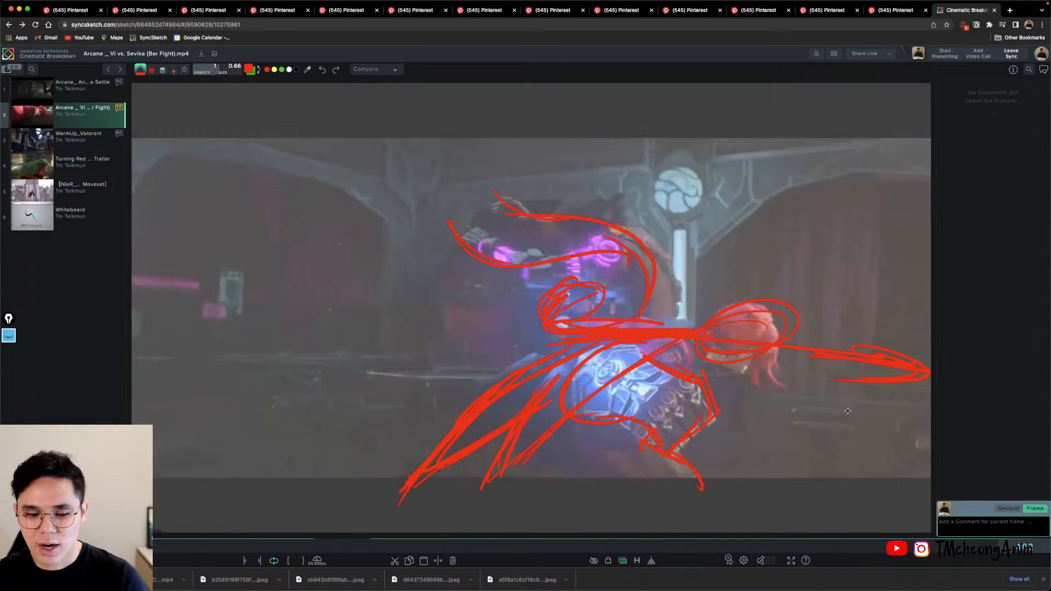
Step forward to the frame where Vi's punch reaches the bright pillar and draw her line of action from trailing leg through extended arm.
key(Right)
key(Left)
key(Right)
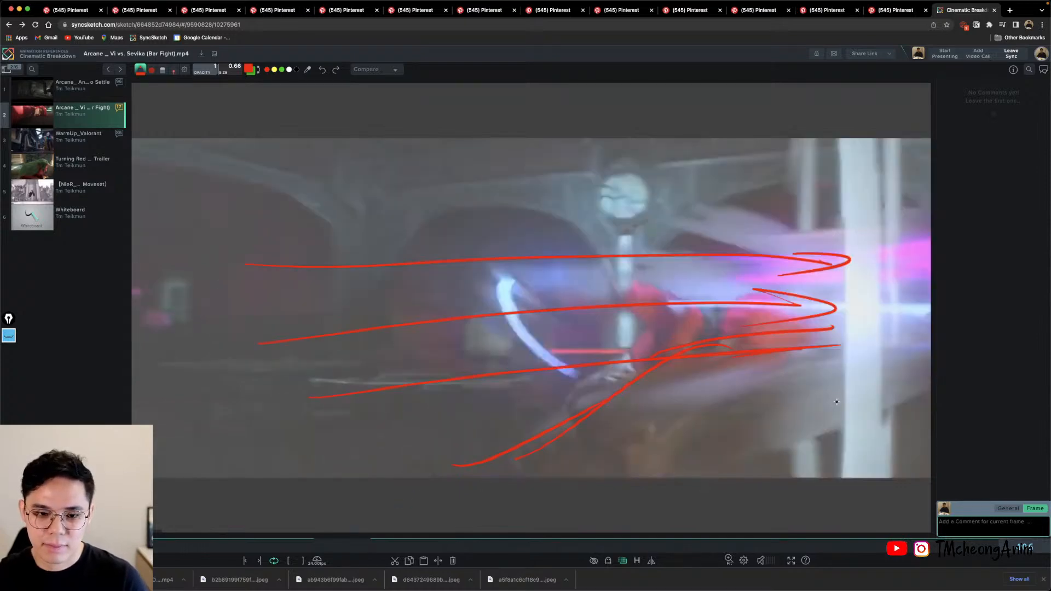
key(Right)
key(Right)
key(Right)
click(406, 432)
drag(372, 426, 600, 400)
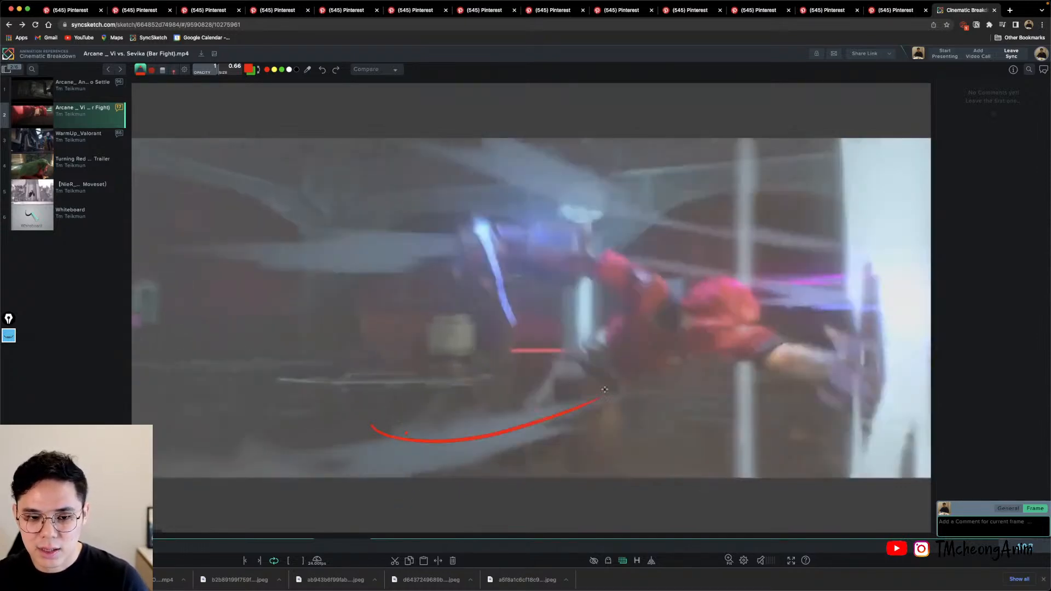
mouse_move(509, 429)
mouse_down()
mouse_move(665, 342)
mouse_move(919, 360)
mouse_up()
Add the curve of Vi's back arm, an ellipse around the raised gauntlet, and strokes for her torso and legs.
drag(439, 258, 746, 344)
mouse_move(540, 235)
mouse_down()
mouse_move(483, 212)
mouse_move(525, 261)
mouse_up()
drag(487, 408, 646, 294)
mouse_move(539, 464)
mouse_down()
mouse_move(629, 367)
mouse_move(578, 491)
mouse_up()
drag(584, 417, 557, 505)
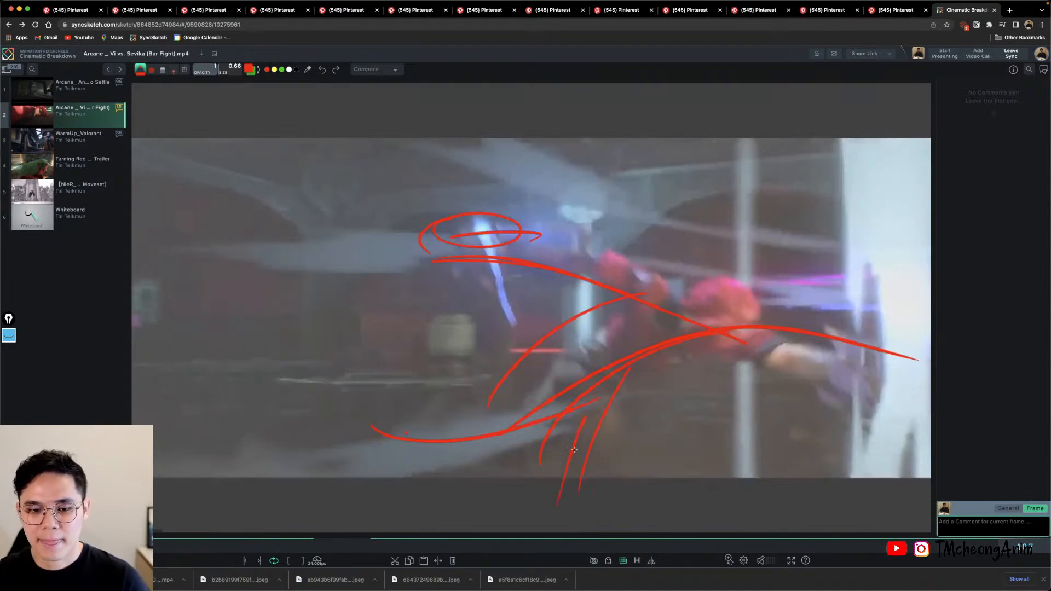
key(Left)
key(Right)
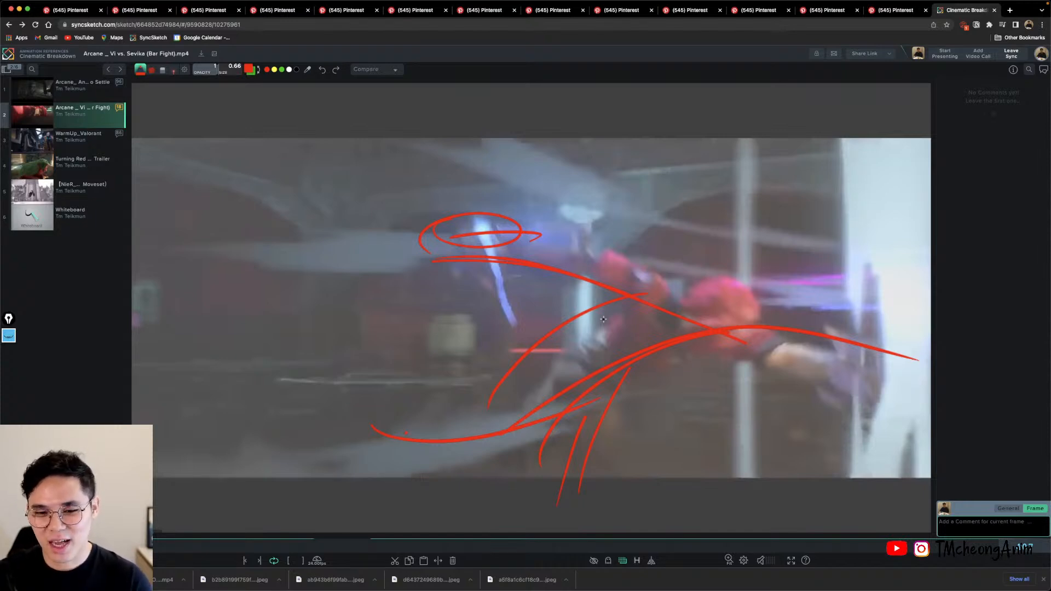
Step forward to the blue light trail frame and draw an arrow along it plus a large arc tracing the gauntlet's full swing.
key(Right)
key(Right)
key(Right)
key(Right)
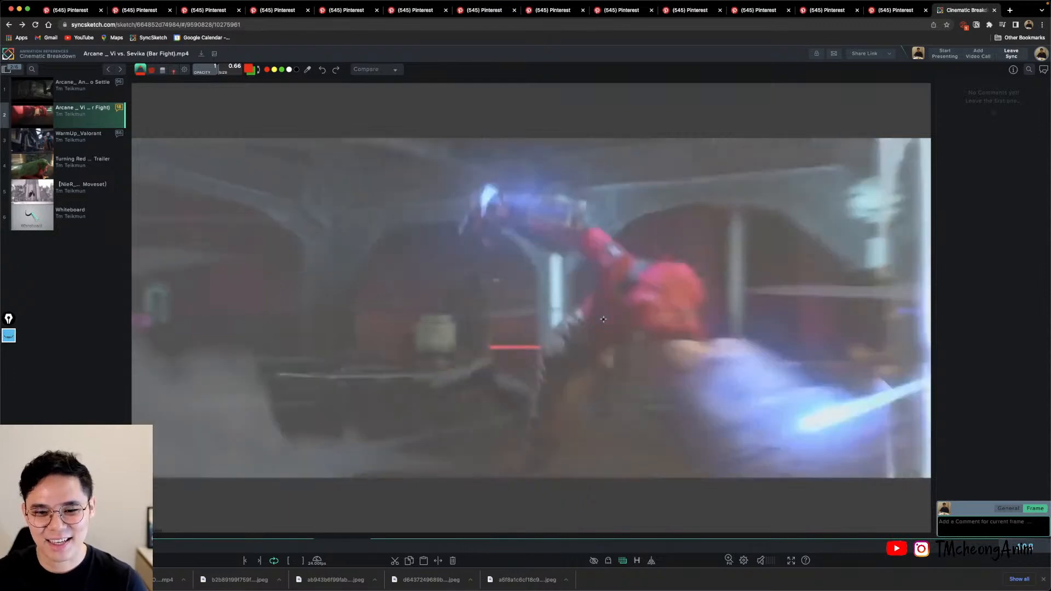
key(Left)
key(Left)
key(Right)
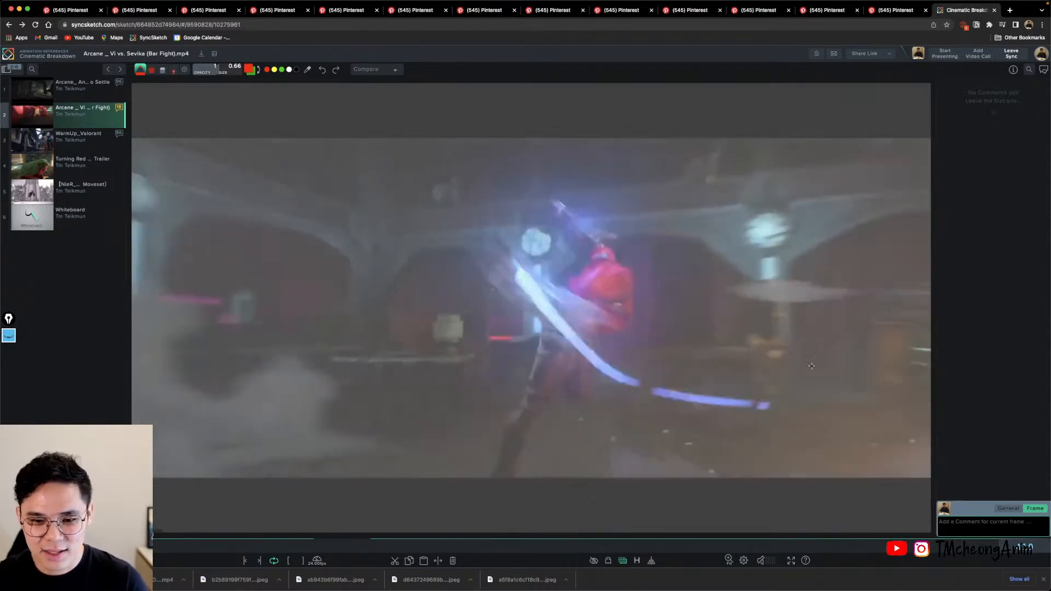
drag(632, 420, 675, 392)
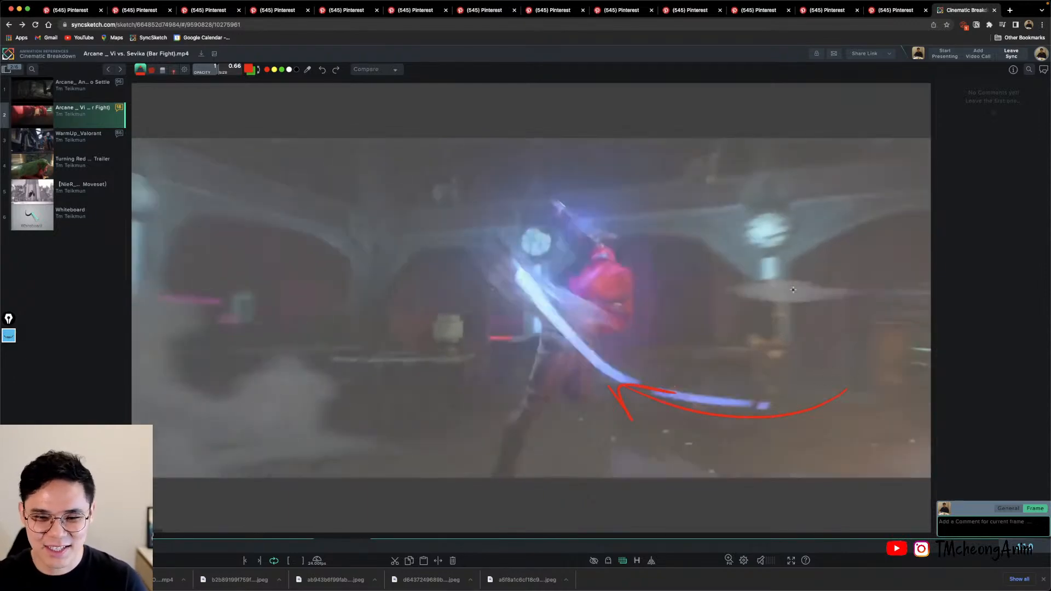
mouse_move(749, 213)
mouse_down()
mouse_move(760, 406)
mouse_move(512, 272)
mouse_up()
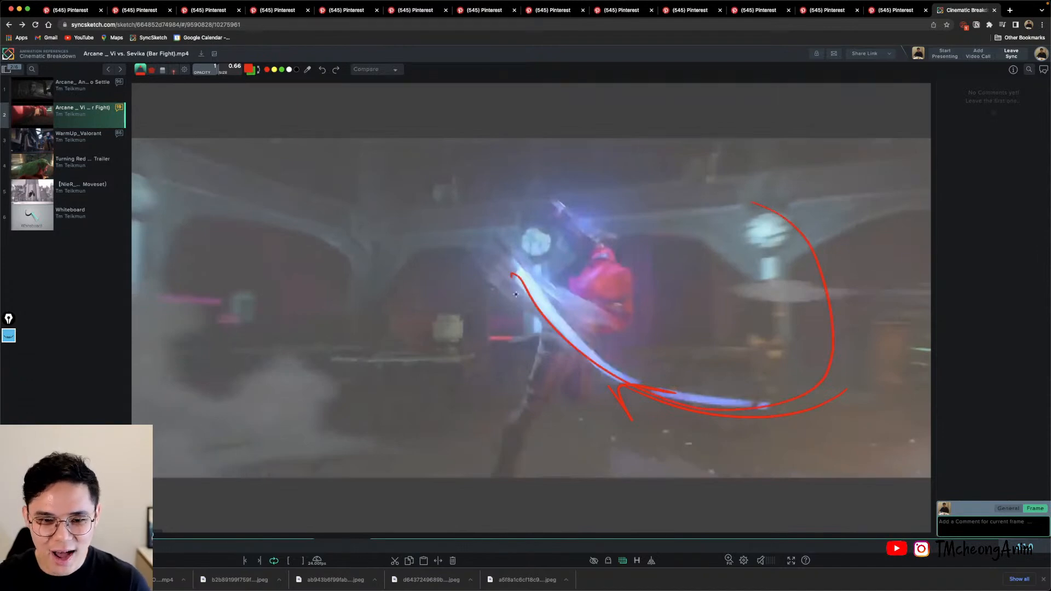
Step through the frames following the swing, up to the cut to the next shot, examining Vi's recovery.
key(Right)
key(Right)
key(Right)
key(Right)
key(Right)
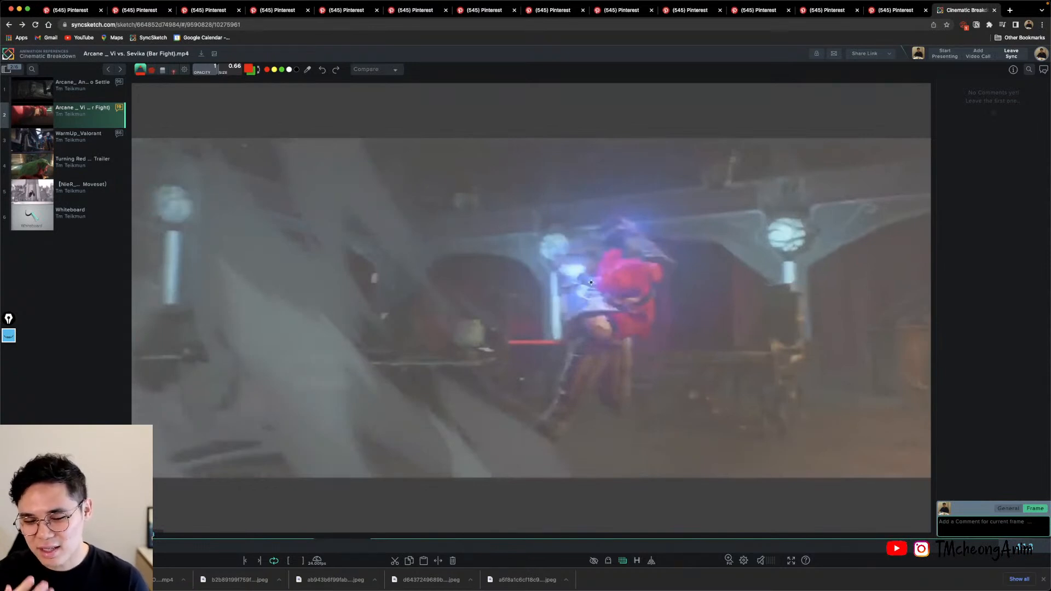
key(Right)
key(Right)
key(Right)
key(Right)
key(Right)
key(Right)
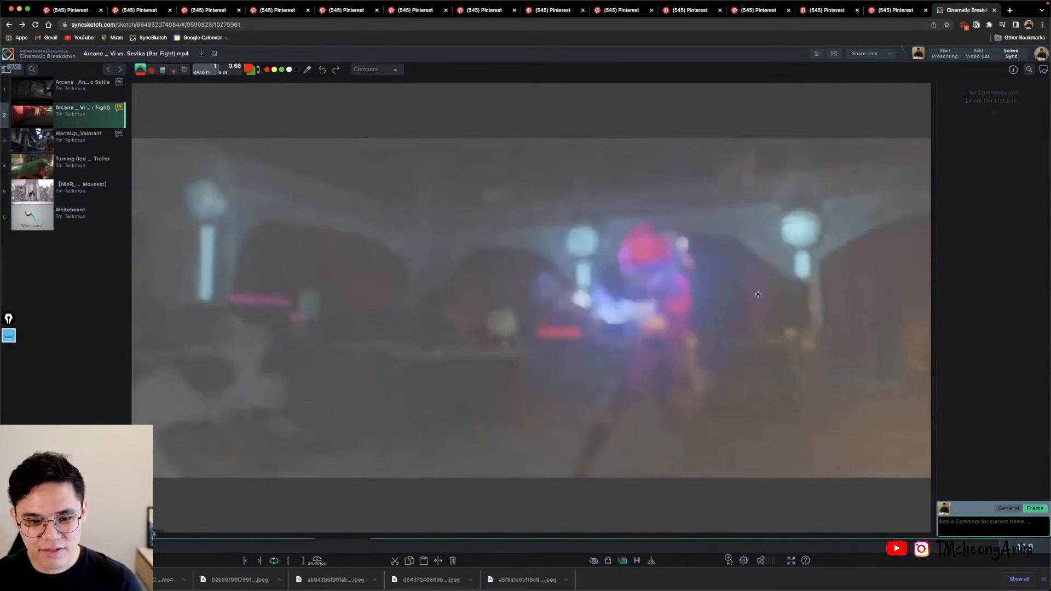
key(Right)
key(Right)
key(Right)
key(Right)
key(Right)
key(Right)
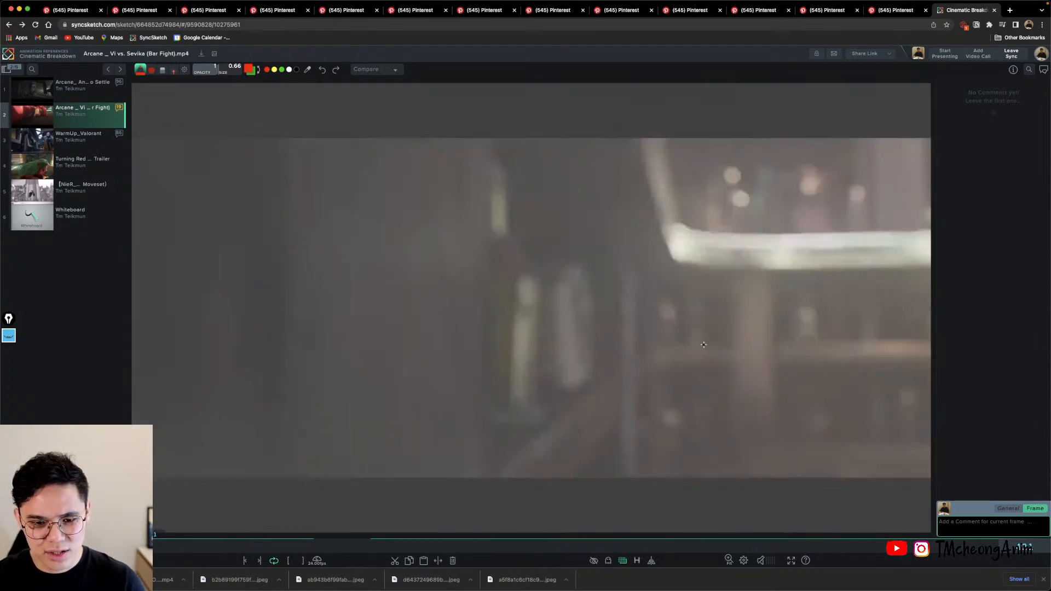
Scrub ahead to the wide shot of Vi facing the flying table and play it to review the action.
drag(155, 539, 333, 569)
click(323, 550)
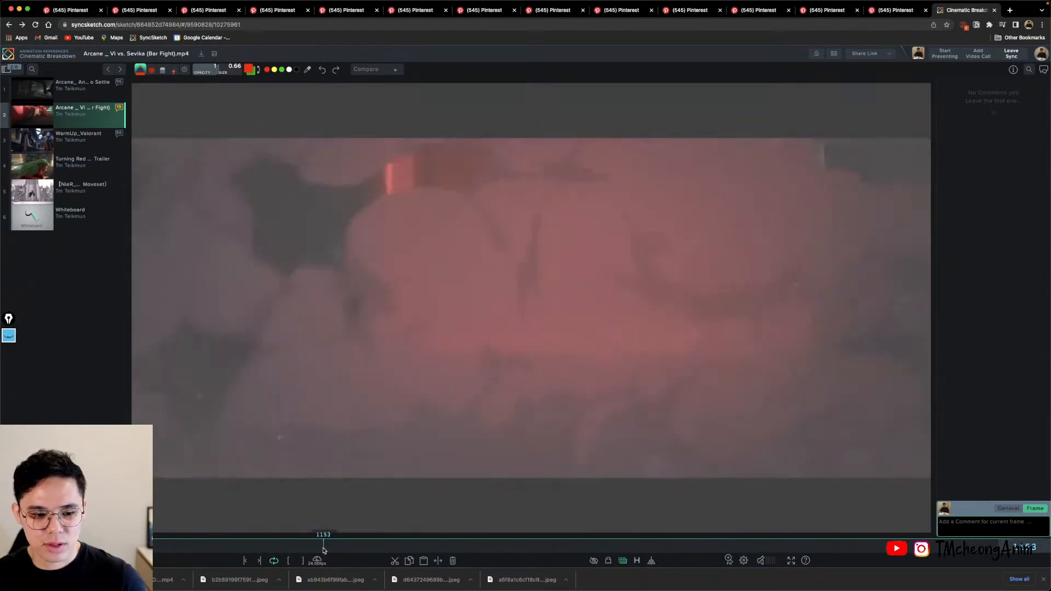
key(space)
key(space)
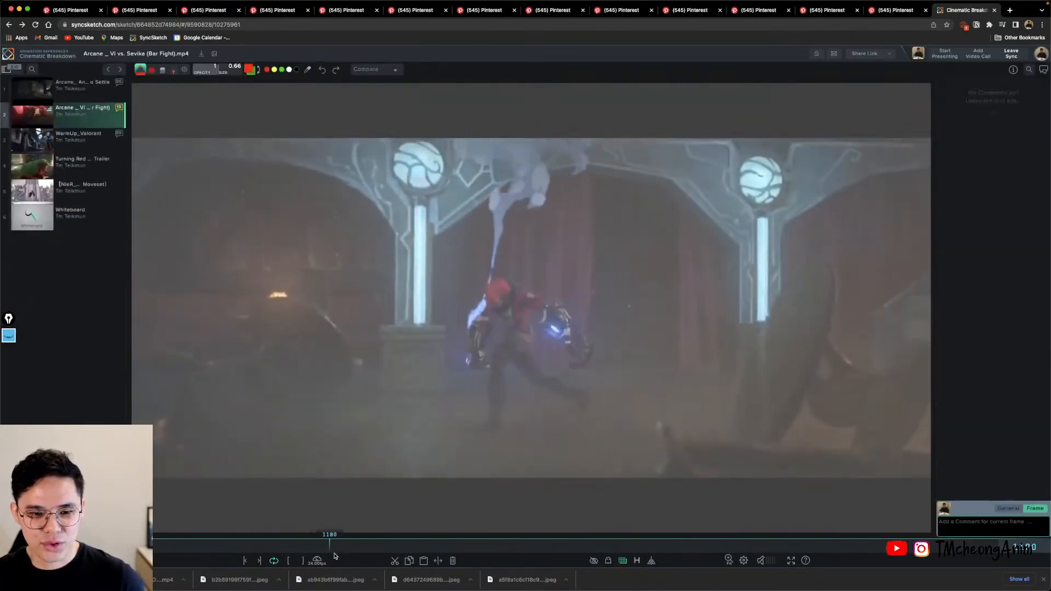
click(302, 550)
key(space)
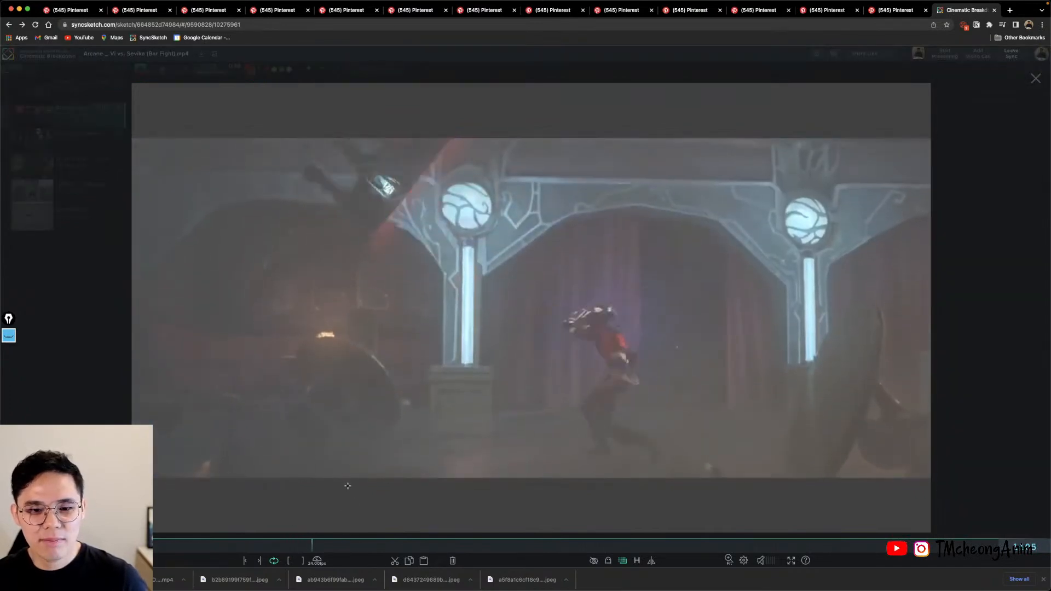
key(space)
Step back to frame 1097 and outline Vi's stance with a tapered four-sided shape from raised gauntlet to feet.
key(Left)
key(Left)
key(Left)
key(Left)
key(Left)
key(Left)
key(Left)
key(Left)
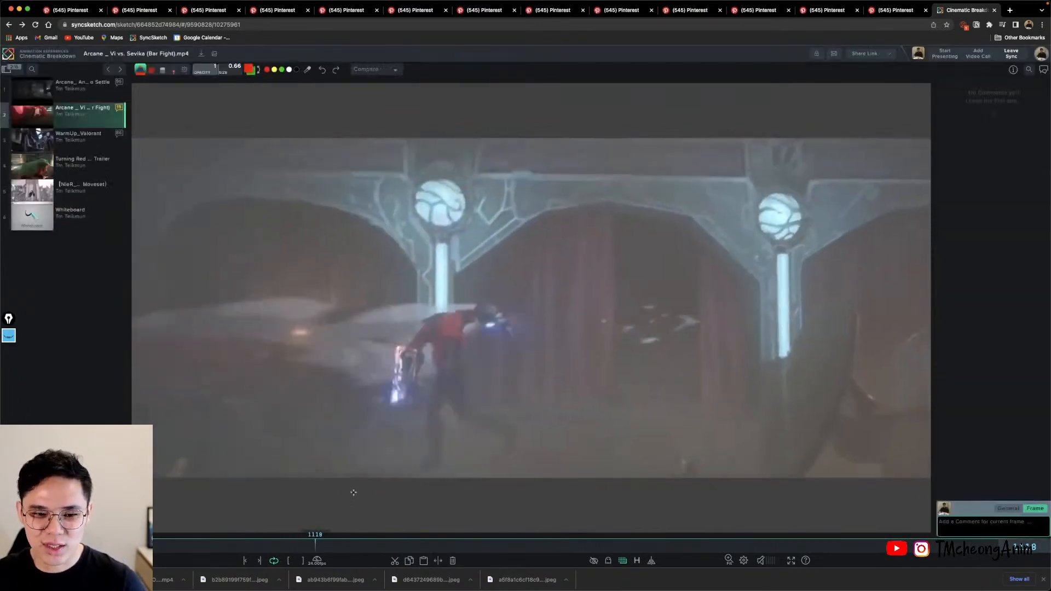
key(Left)
key(Left)
key(Left)
key(Left)
key(Left)
key(Left)
key(Left)
key(Left)
key(Left)
key(Left)
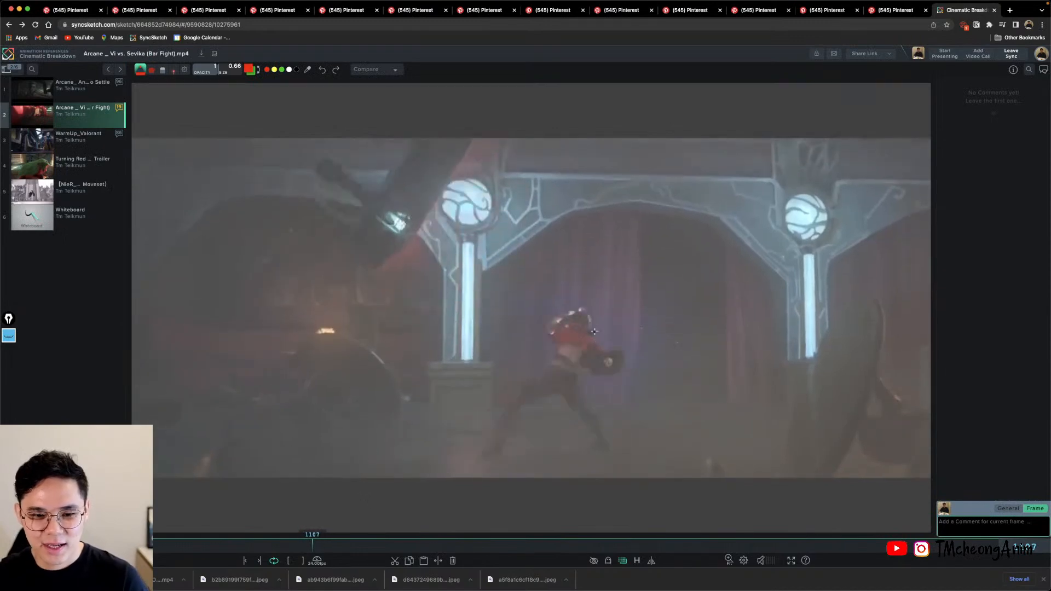
key(Left)
key(Left)
key(Left)
key(Left)
key(Left)
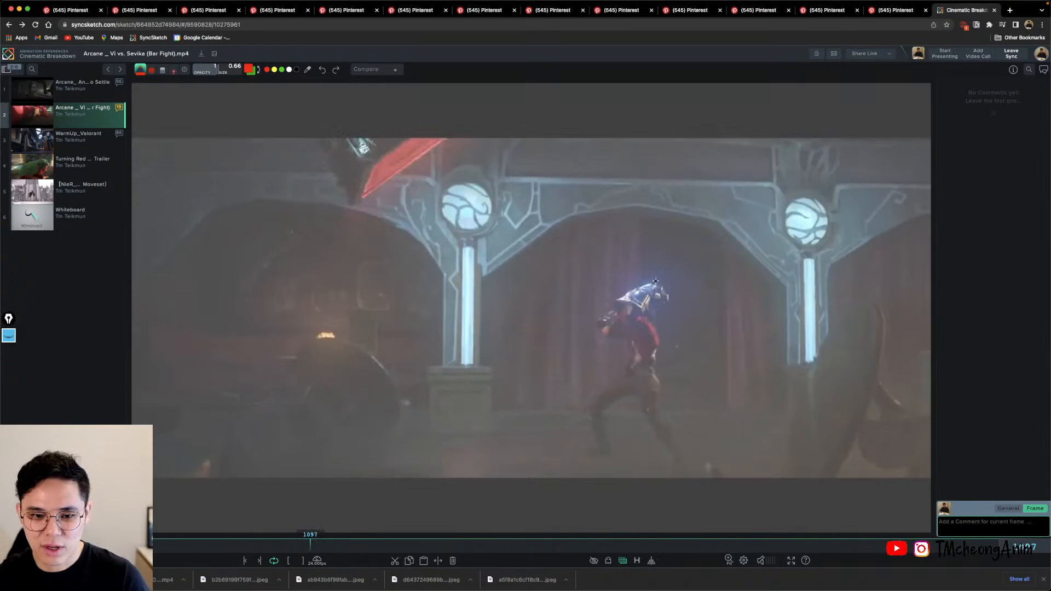
mouse_move(656, 282)
mouse_down()
mouse_move(598, 394)
mouse_move(663, 442)
mouse_move(690, 435)
mouse_up()
drag(657, 282, 694, 438)
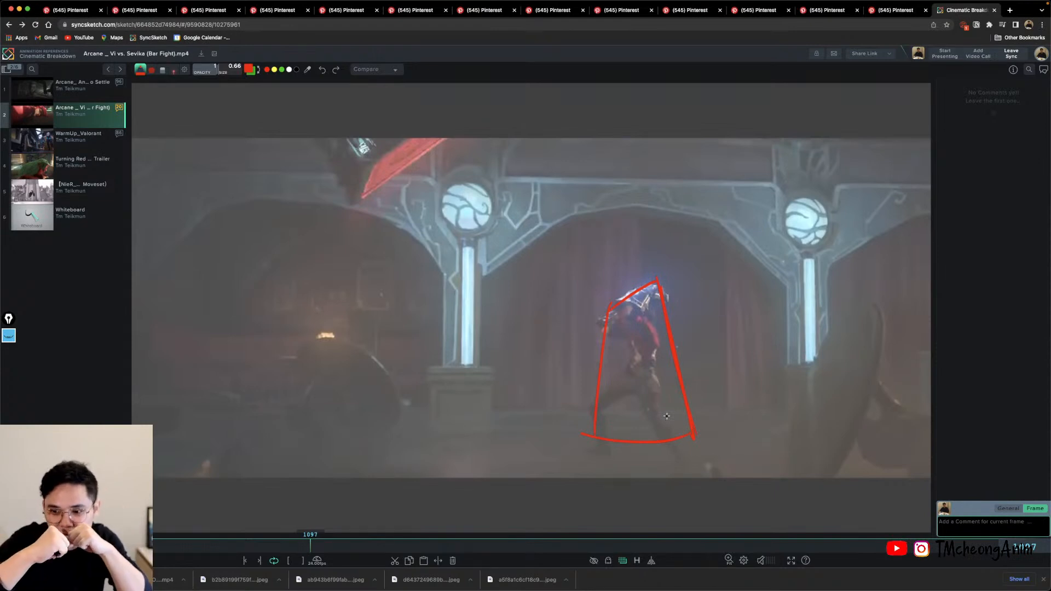
Go to frame 1104 and sketch Vi's slanted torso line, a sweeping foot arrow, and circled marks above her head and behind her feet.
key(Right)
key(Right)
key(Right)
key(Right)
key(Right)
key(Right)
key(Right)
key(Right)
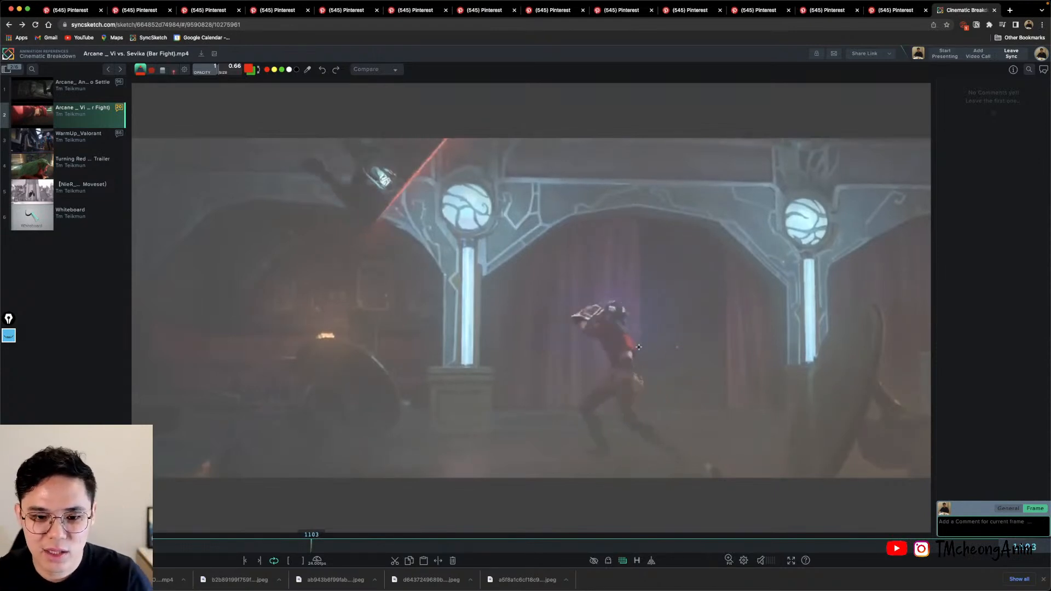
key(Left)
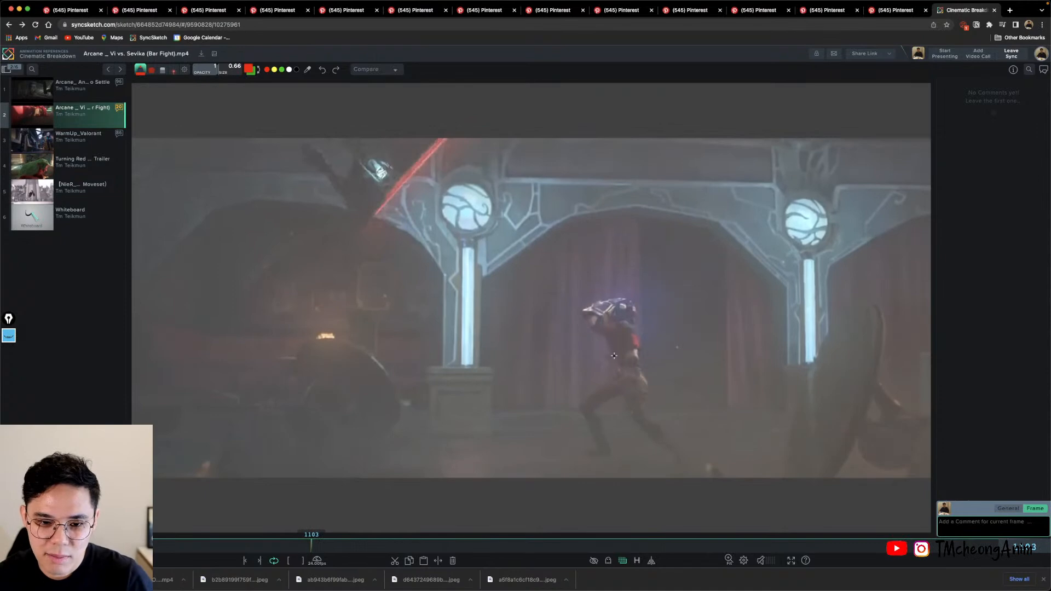
drag(588, 309, 637, 394)
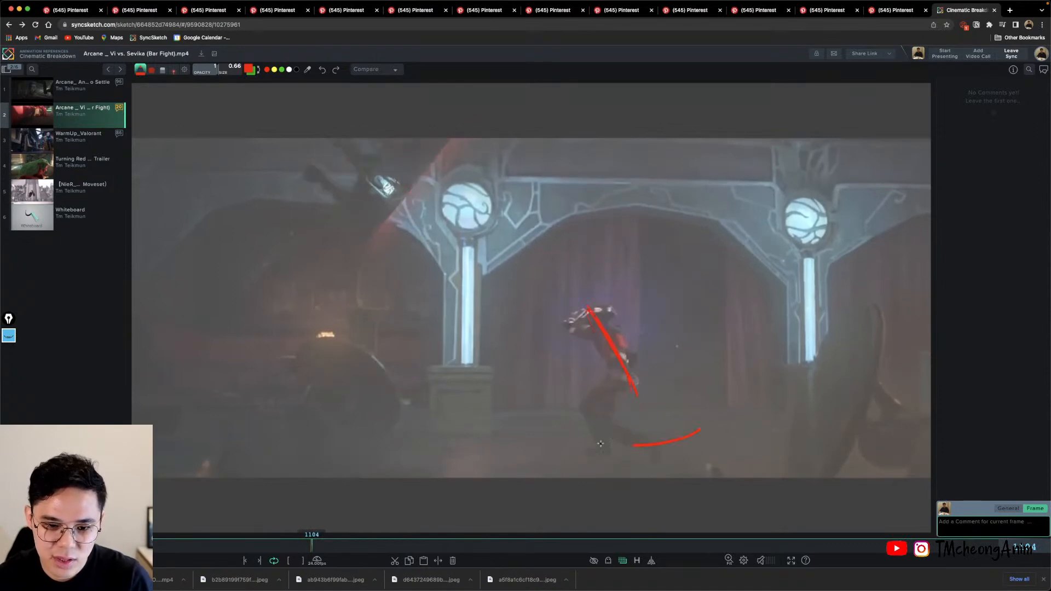
drag(600, 443, 630, 460)
mouse_move(601, 264)
mouse_down()
mouse_move(597, 312)
mouse_move(583, 285)
mouse_move(616, 298)
mouse_up()
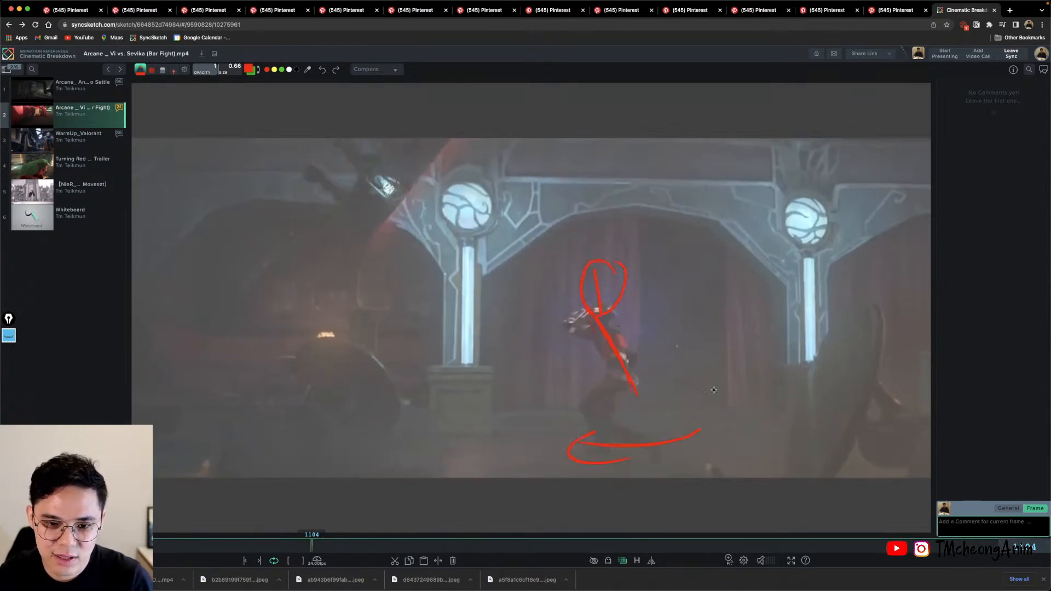
mouse_move(717, 435)
mouse_down()
mouse_move(733, 454)
mouse_move(738, 429)
mouse_up()
Step forward to frame 1108 and sketch Vi's lunge line to the front foot, a ground line, and a curve through her arms.
key(Right)
key(Right)
key(Right)
key(Right)
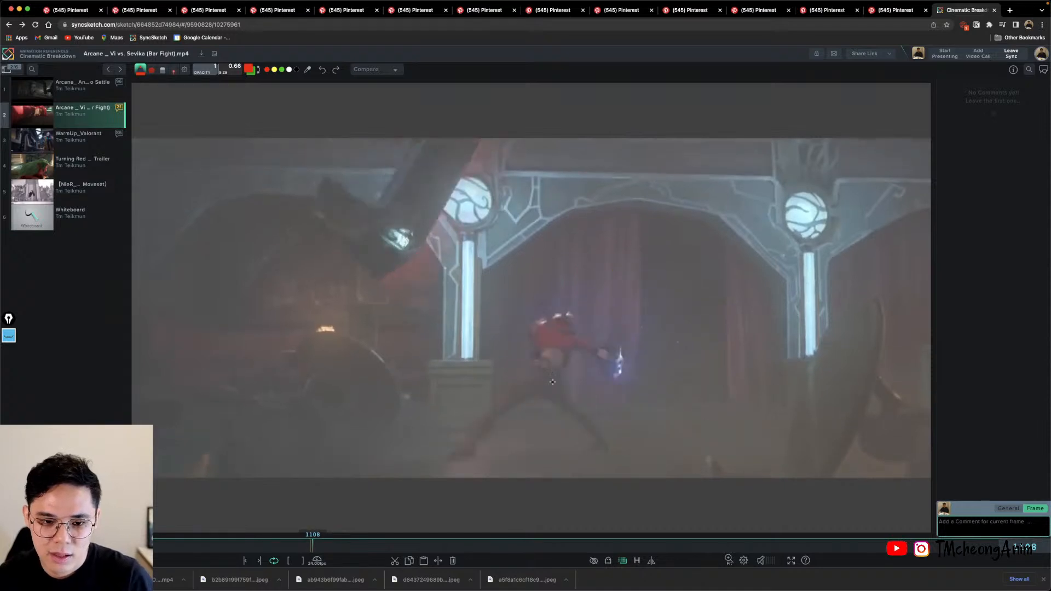
mouse_move(621, 467)
mouse_down()
mouse_move(450, 464)
mouse_move(539, 373)
mouse_move(566, 322)
mouse_move(528, 323)
mouse_move(610, 370)
mouse_up()
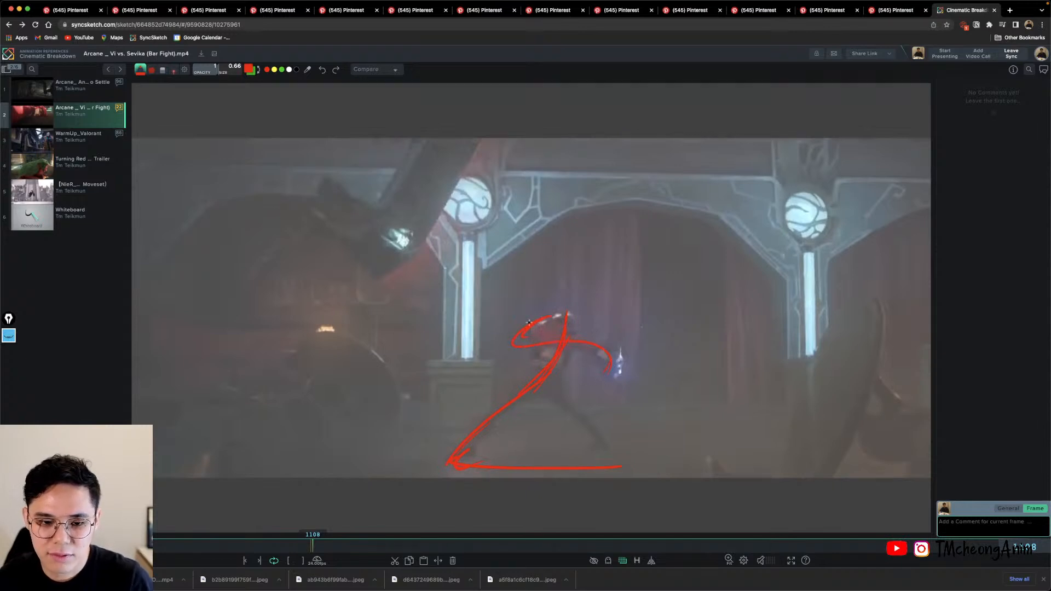
Compare the poses at frames 1104 and 1108, and draw a curved body line over Vi on frame 1106.
key(Left)
key(Left)
key(Right)
key(Right)
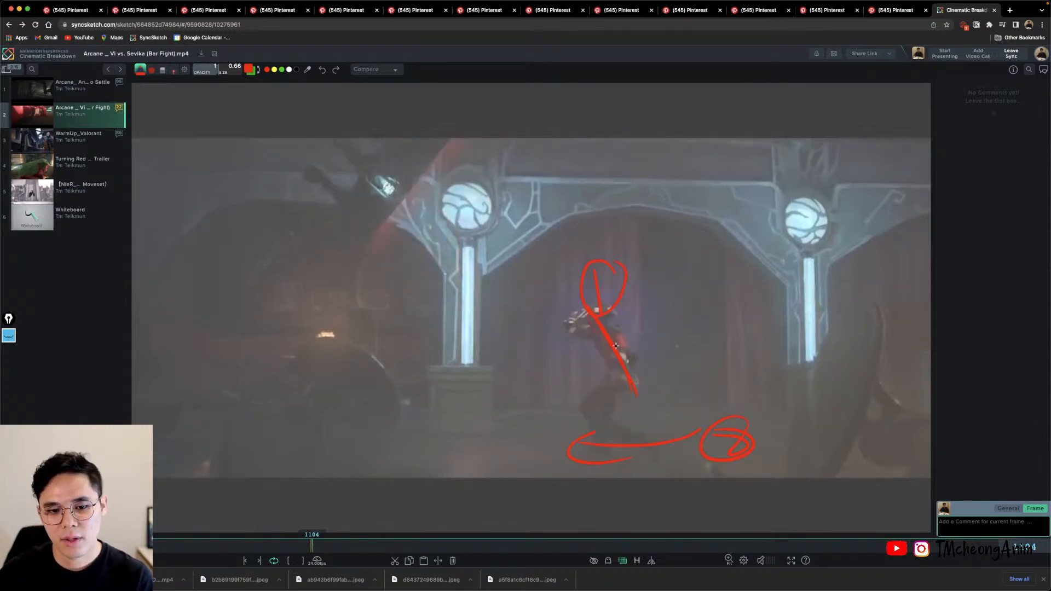
key(Left)
key(Left)
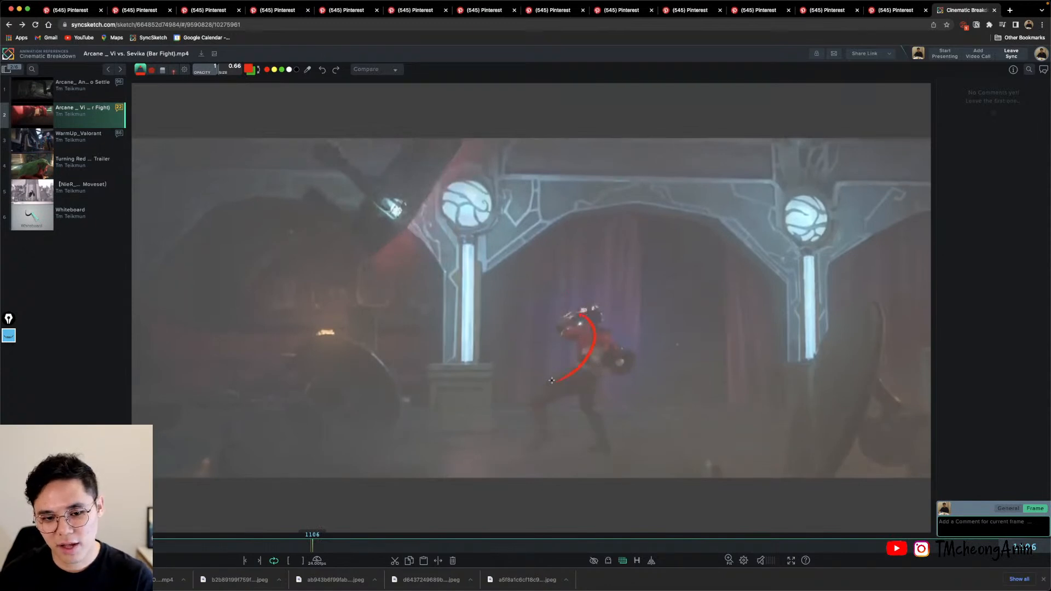
key(Right)
key(Right)
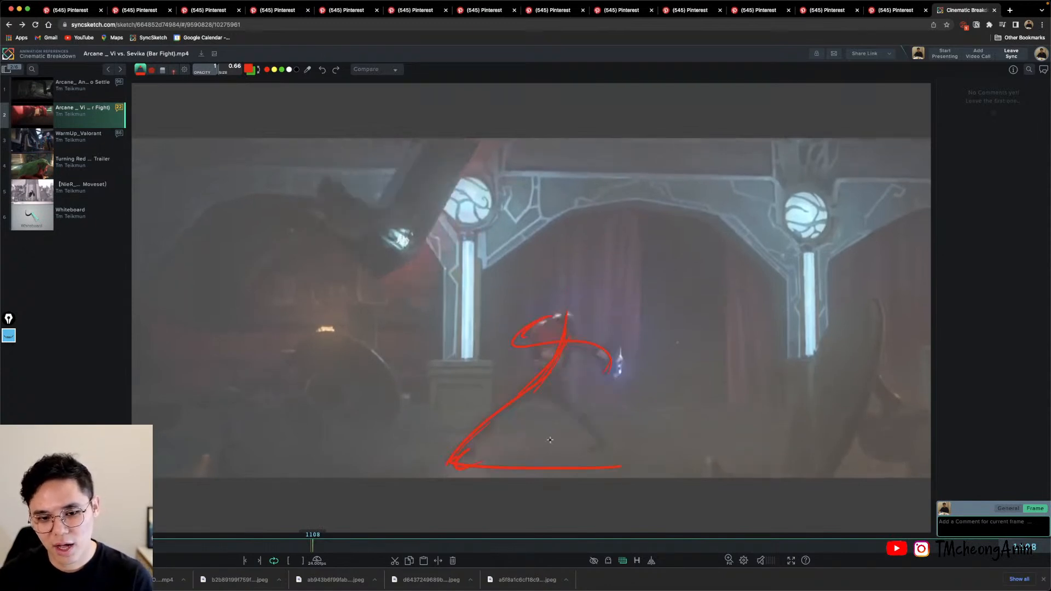
Advance to frame 1112 and draw an arrow from Vi's head, an S-curve through her body, and directional marks at her front foot.
key(Right)
key(Right)
key(Right)
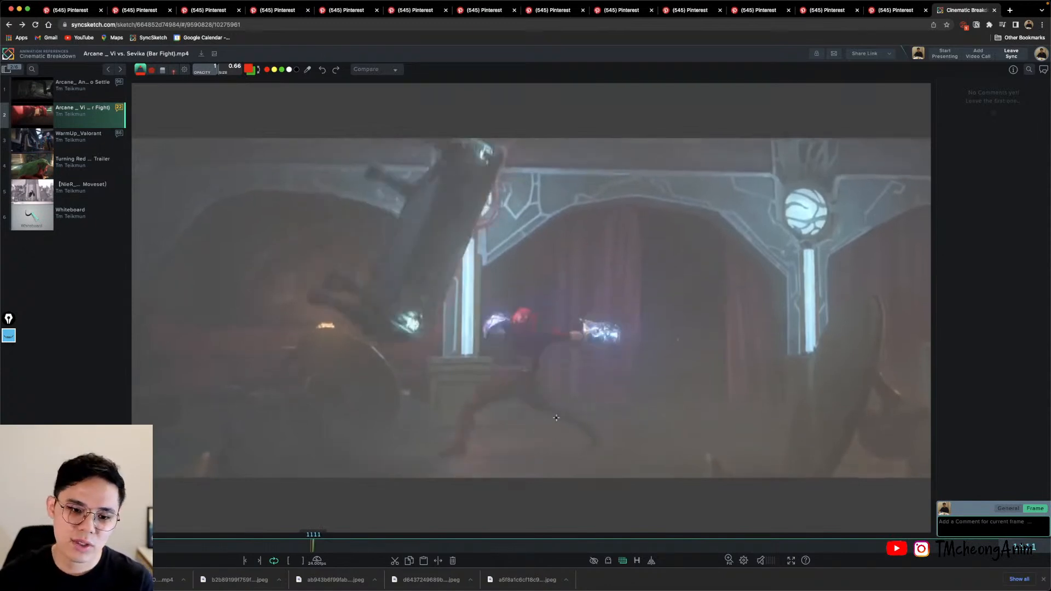
key(Right)
key(Left)
key(Left)
key(Right)
key(Right)
key(Right)
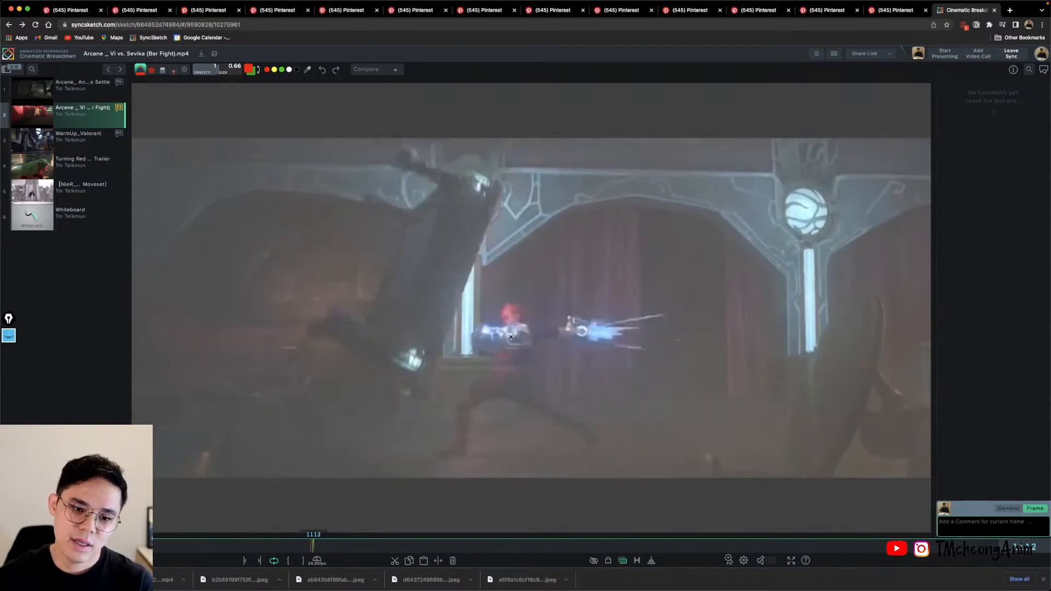
key(Left)
mouse_move(516, 318)
mouse_down()
mouse_move(494, 302)
mouse_move(509, 305)
mouse_up()
mouse_move(494, 303)
mouse_down()
mouse_move(539, 364)
mouse_move(522, 392)
mouse_up()
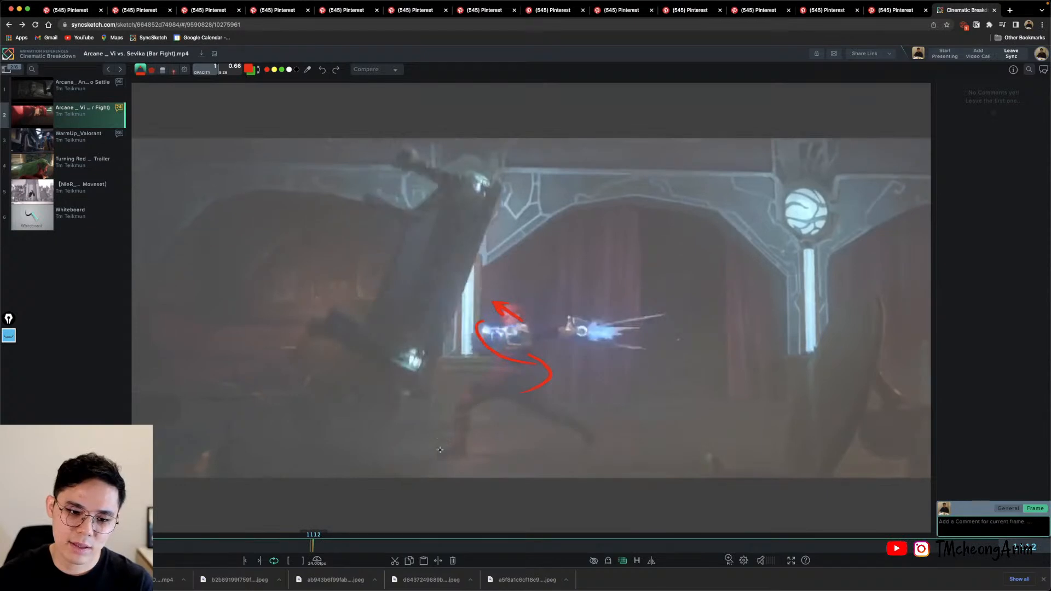
drag(440, 450, 444, 466)
drag(447, 391, 448, 452)
Review the preceding punch frames, go to frame 1116, and draw sweeping lines through both of Vi's outstretched gauntlets.
key(Left)
key(Left)
key(Left)
key(Left)
key(Left)
key(Left)
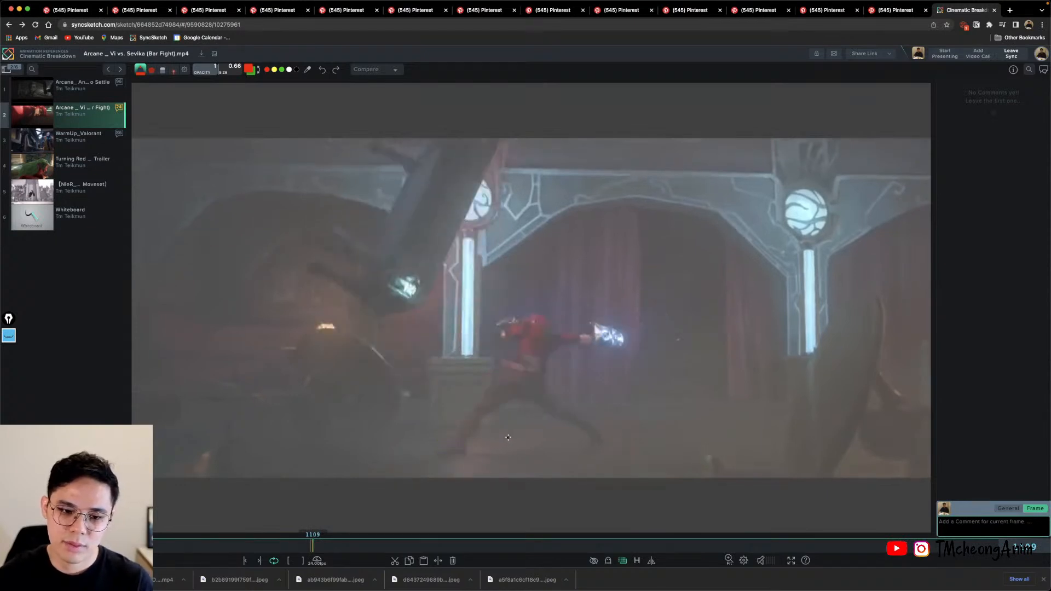
key(Right)
key(Right)
key(Right)
key(Right)
key(Right)
key(Right)
key(Right)
key(Right)
key(Right)
key(Right)
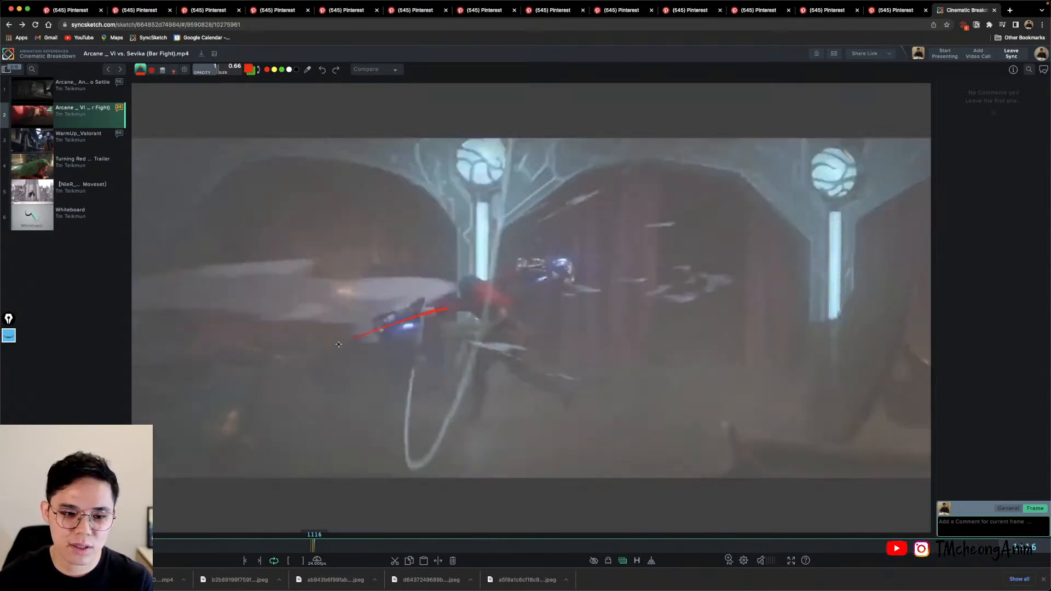
drag(317, 357, 594, 262)
drag(383, 331, 607, 279)
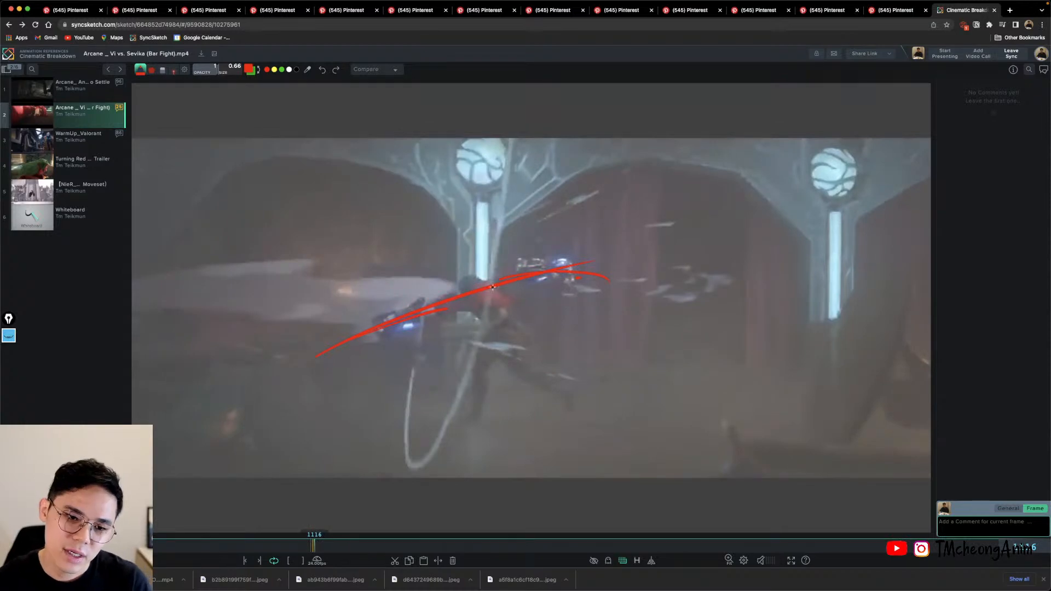
Add a diagonal arrow up through Vi's torso past her head and a stroke running down past her trailing leg.
drag(421, 236, 548, 372)
drag(458, 240, 440, 275)
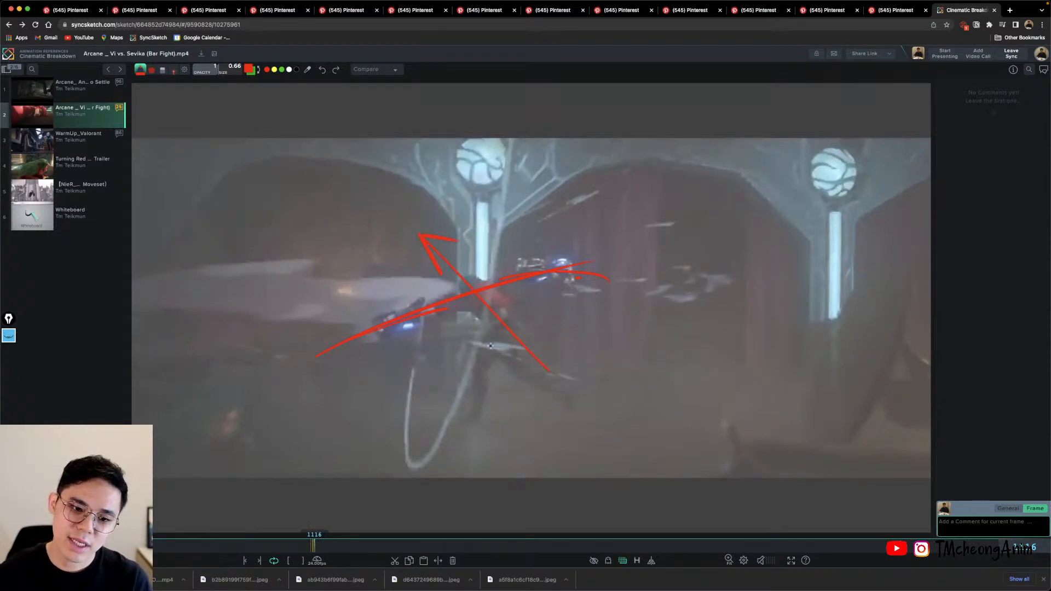
mouse_move(491, 346)
mouse_down()
mouse_move(473, 375)
mouse_move(471, 414)
mouse_move(664, 418)
mouse_move(663, 444)
mouse_up()
key(Right)
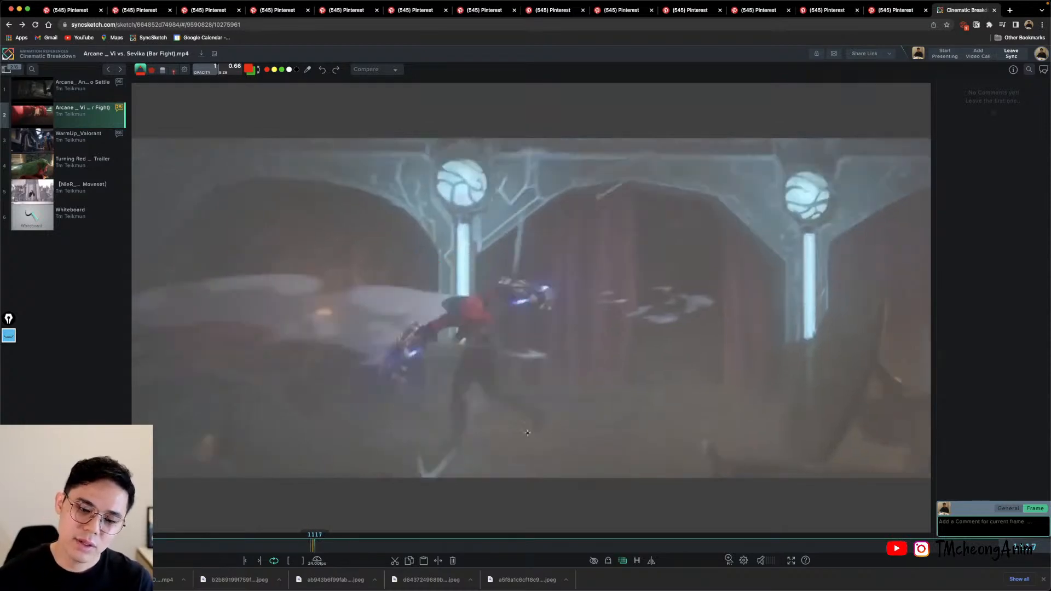
Advance from the punch shot to frame 1168 and sketch lines through Vi's head, arms, torso and both legs.
key(Right)
key(Right)
key(Right)
key(Right)
key(Right)
key(Right)
key(Right)
key(Right)
key(Right)
key(Right)
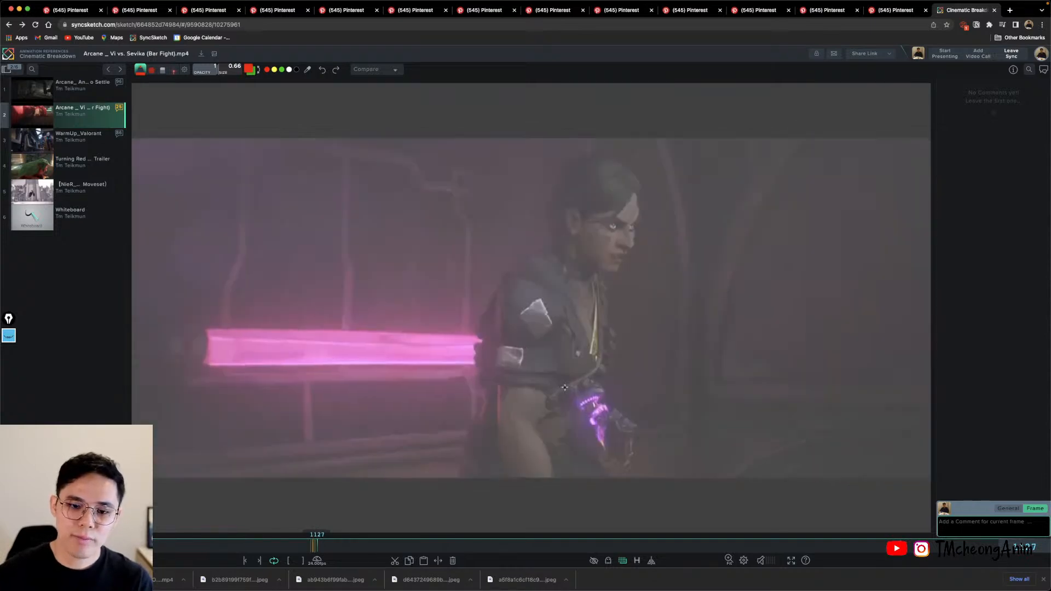
key(space)
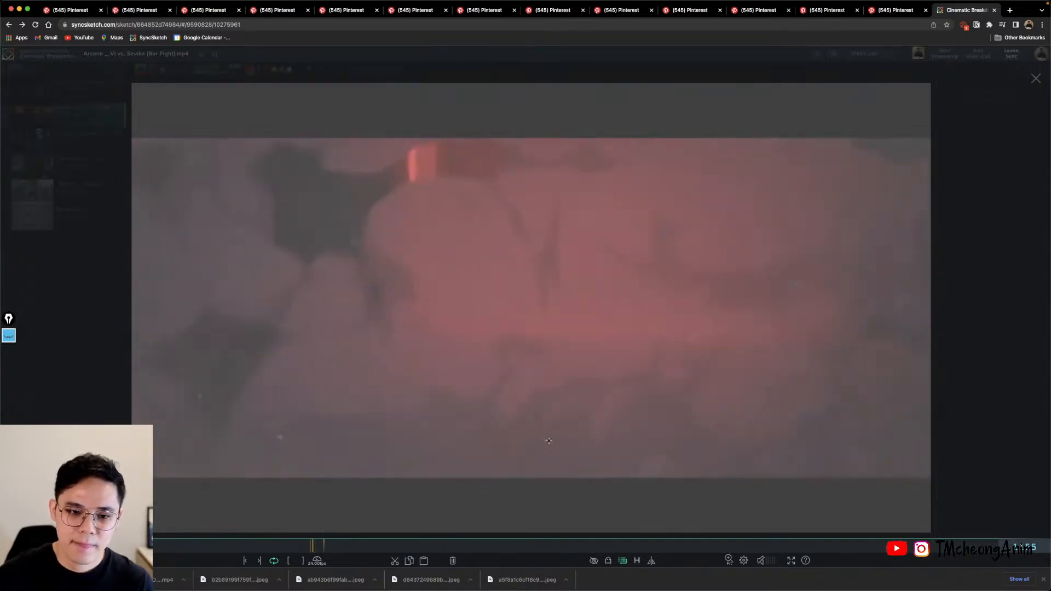
key(space)
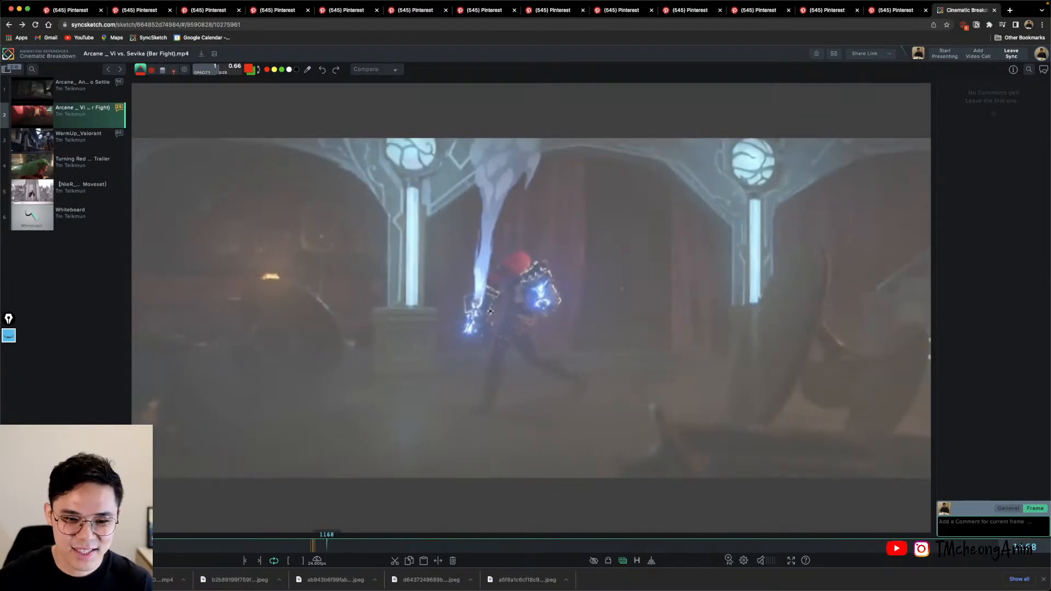
mouse_move(472, 326)
mouse_down()
mouse_move(495, 276)
mouse_move(484, 290)
mouse_move(542, 312)
mouse_move(543, 286)
mouse_move(550, 296)
mouse_move(522, 277)
mouse_move(509, 290)
mouse_move(491, 412)
mouse_up()
mouse_move(466, 331)
mouse_down()
mouse_move(508, 273)
mouse_move(534, 333)
mouse_move(584, 393)
mouse_up()
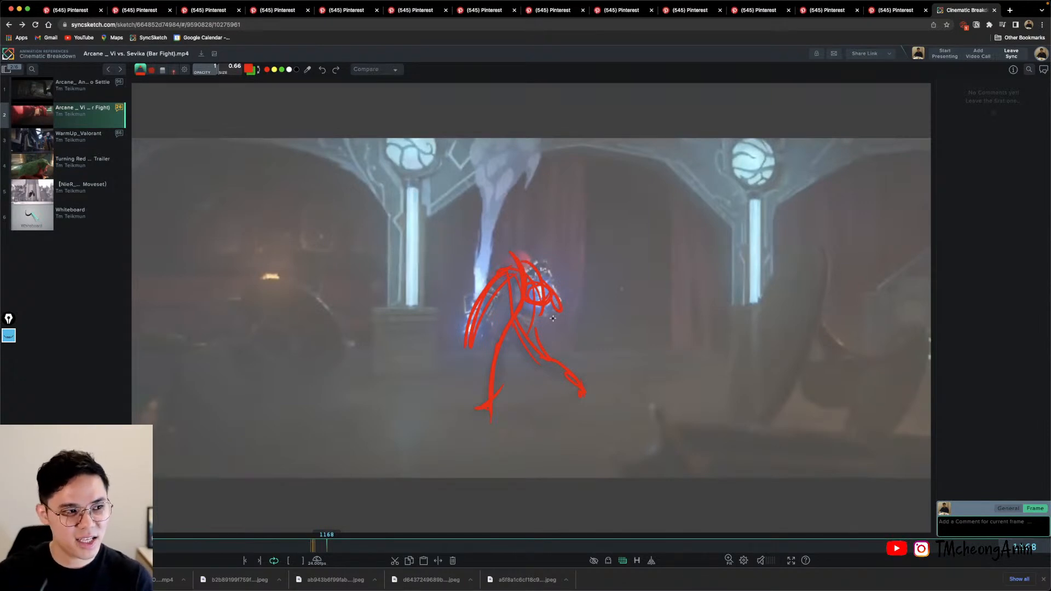
Examine Vi's wind-up frame by frame from frame 1168, going back and forth up to her lunge at frame 1186.
key(Right)
key(Right)
key(Right)
key(Right)
key(Right)
key(Right)
key(Right)
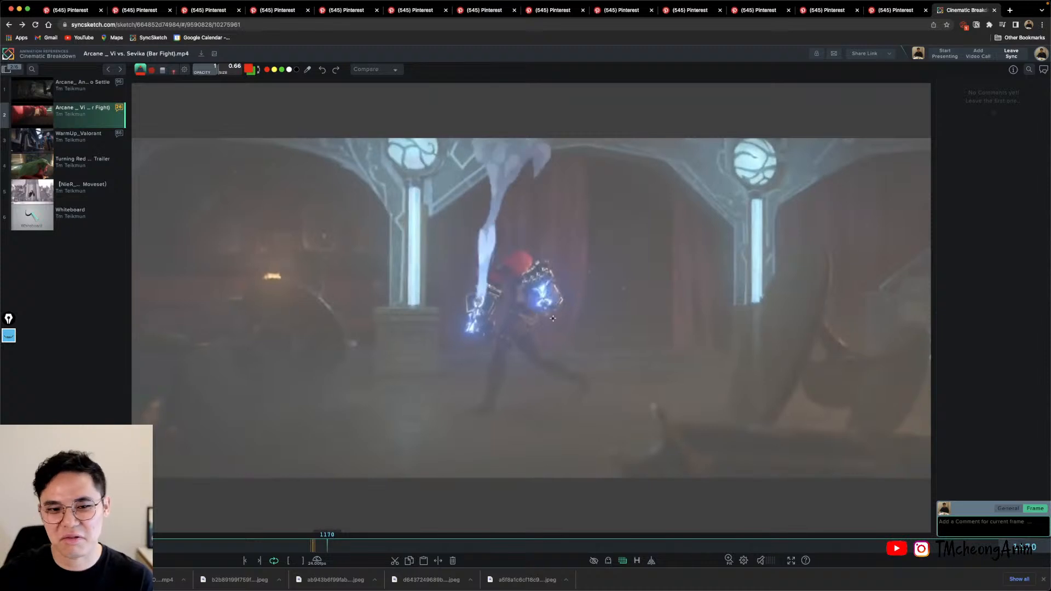
key(Right)
key(Right)
key(Right)
key(Right)
key(Right)
key(Right)
key(Right)
key(Right)
key(Right)
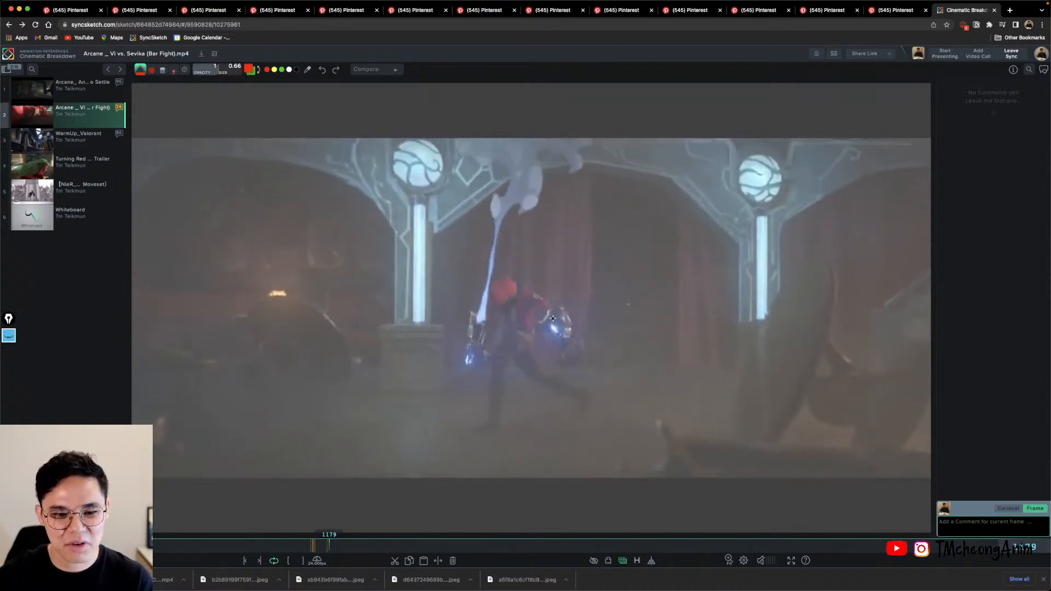
key(Left)
key(Left)
key(Left)
key(Left)
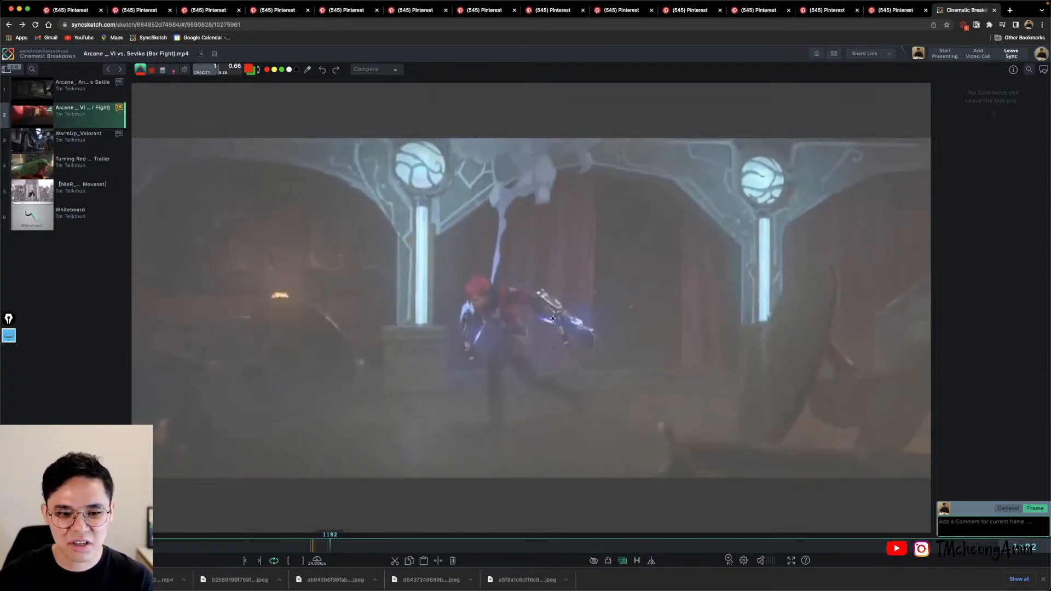
key(Right)
key(Right)
key(Right)
key(Right)
key(Right)
key(Right)
key(Right)
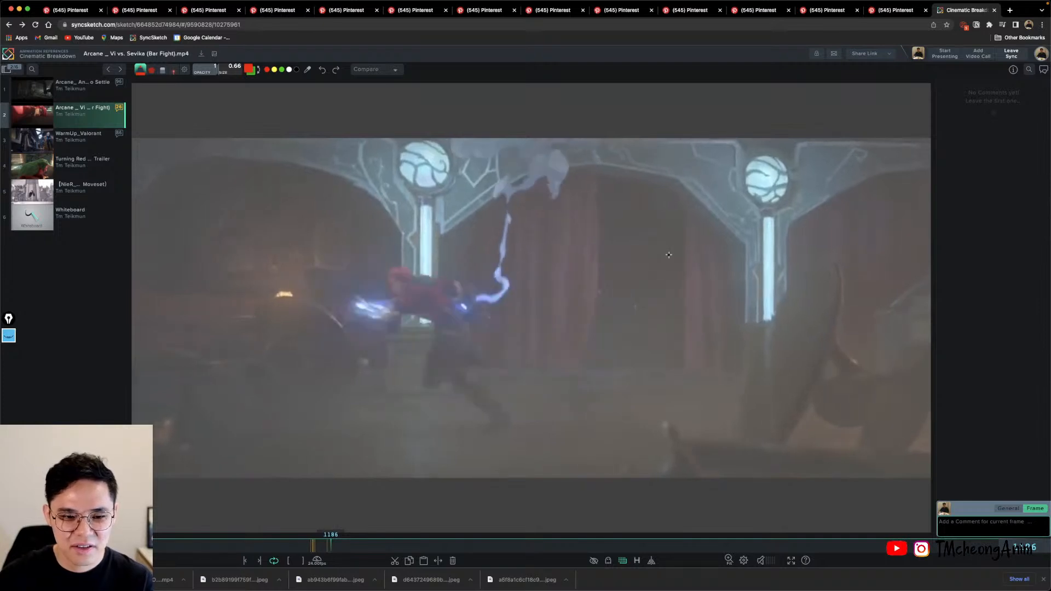
Review Vi's lunge again and examine the frames after it up to frame 1225.
key(Left)
key(Left)
key(Left)
key(Right)
key(Right)
key(Right)
key(Right)
key(Right)
key(Right)
key(Right)
key(Right)
key(Right)
key(Right)
key(Right)
key(Right)
key(Right)
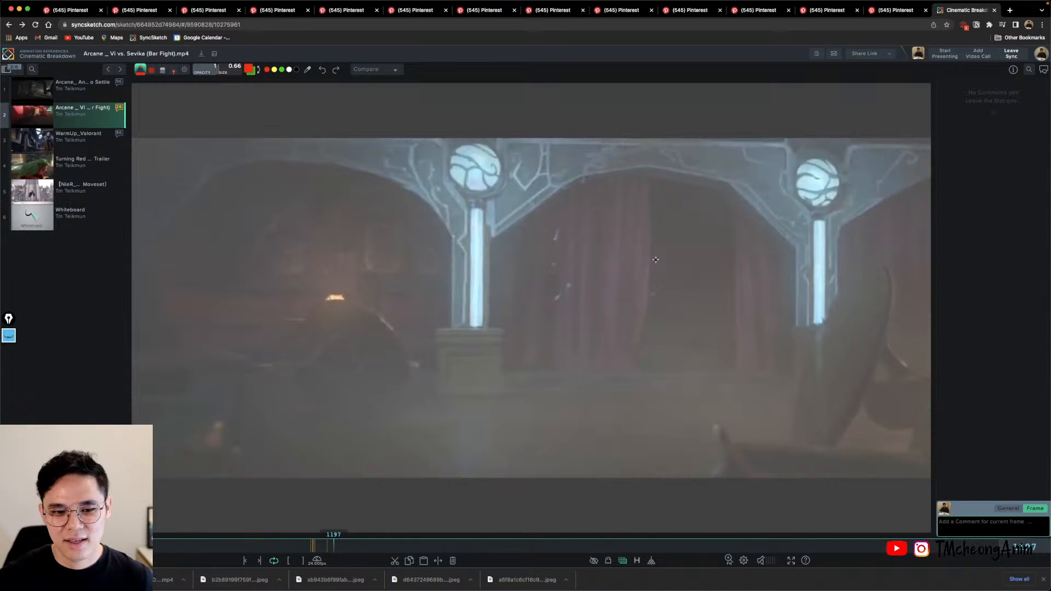
key(Right)
key(Right)
key(Right)
key(Right)
key(Right)
key(Right)
key(Right)
key(Right)
key(Right)
key(Right)
key(Right)
key(Right)
key(Right)
key(Right)
key(Right)
key(Right)
key(Right)
key(Right)
key(Right)
key(Right)
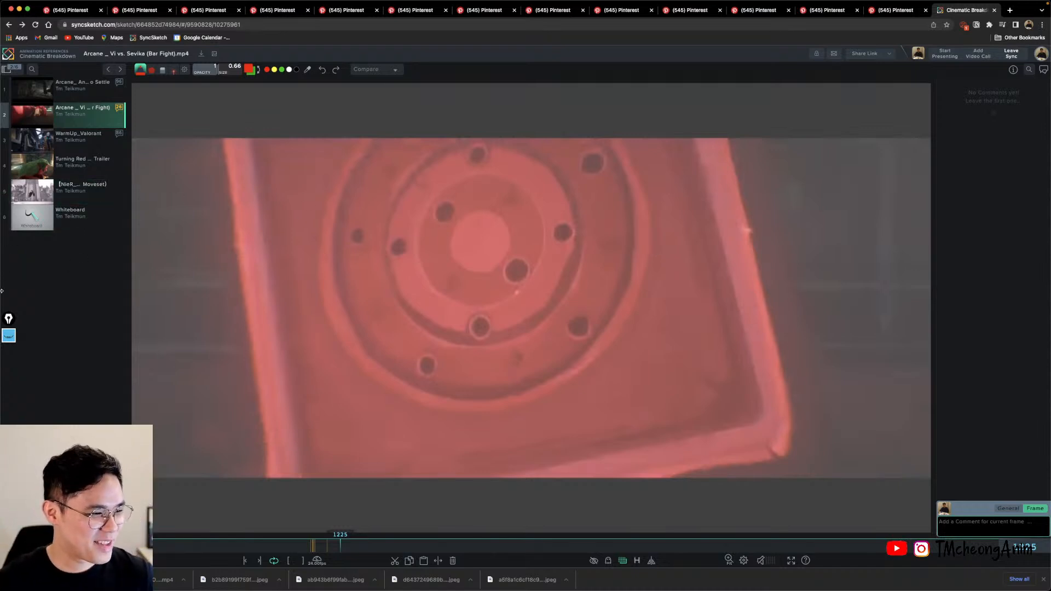
Open the NieR moveset clip and play it from the start of the large sword section.
click(79, 194)
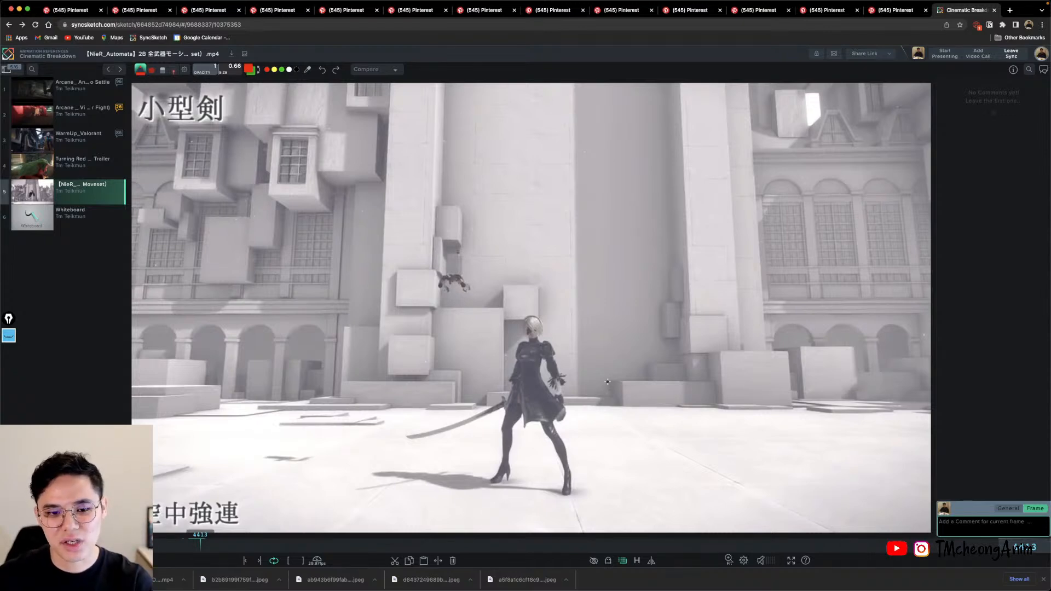
click(227, 542)
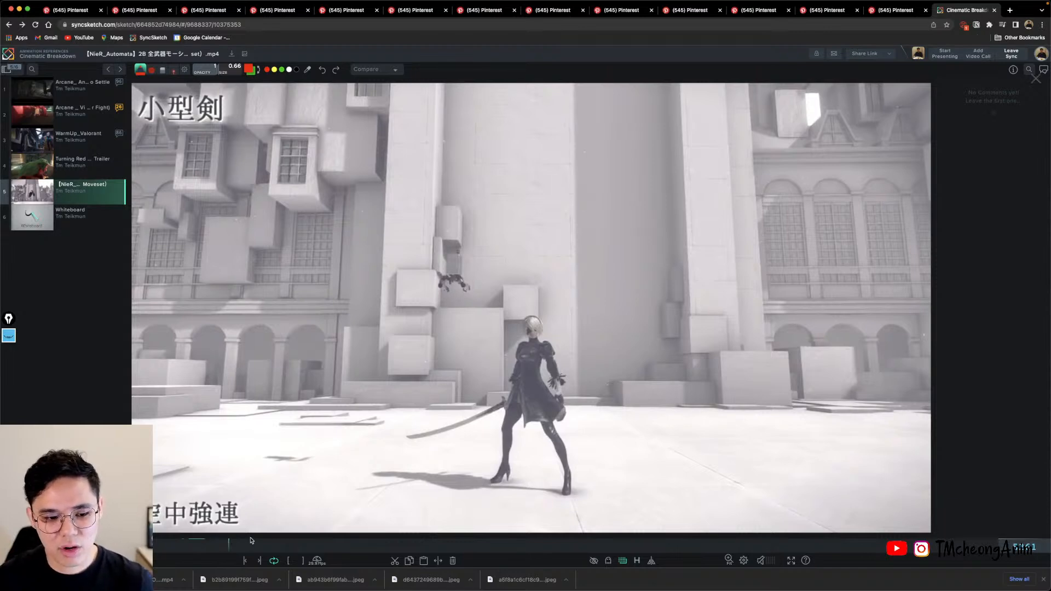
key(space)
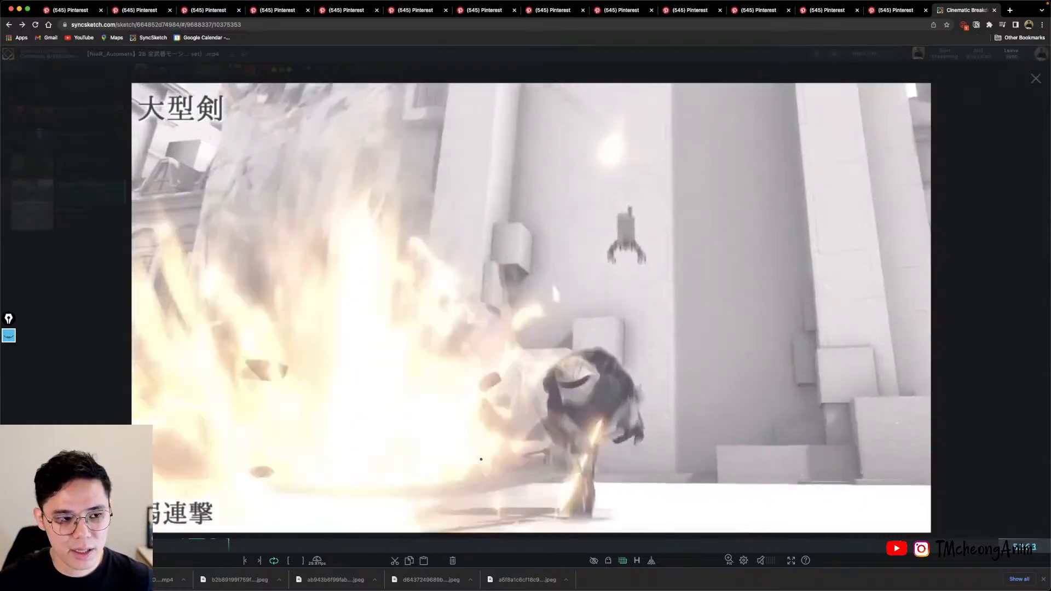
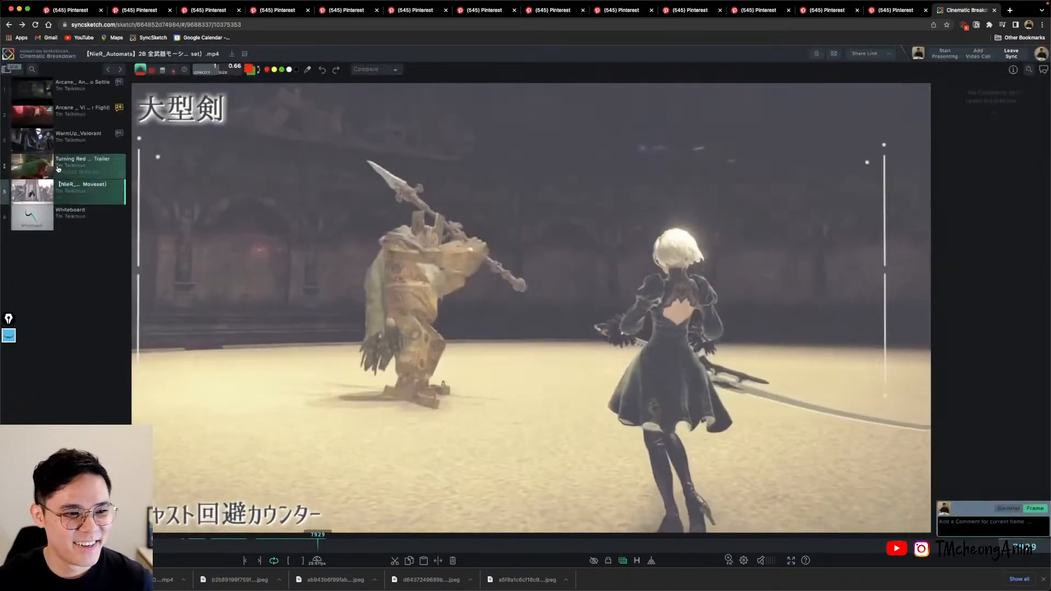
Open the Turning Red trailer and play it from the bus scene to the street dance at frame 786.
click(52, 164)
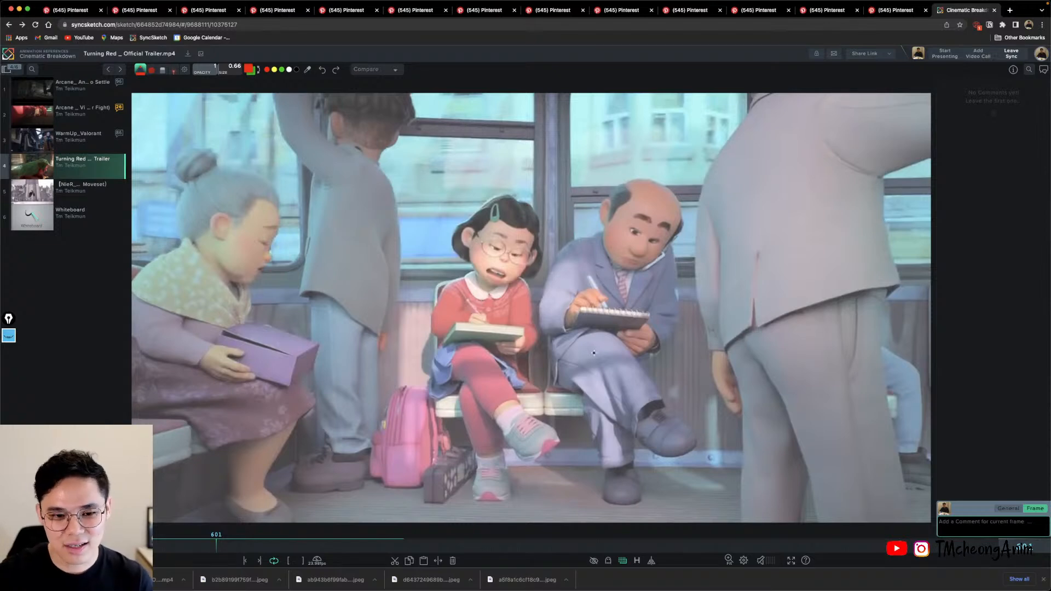
key(space)
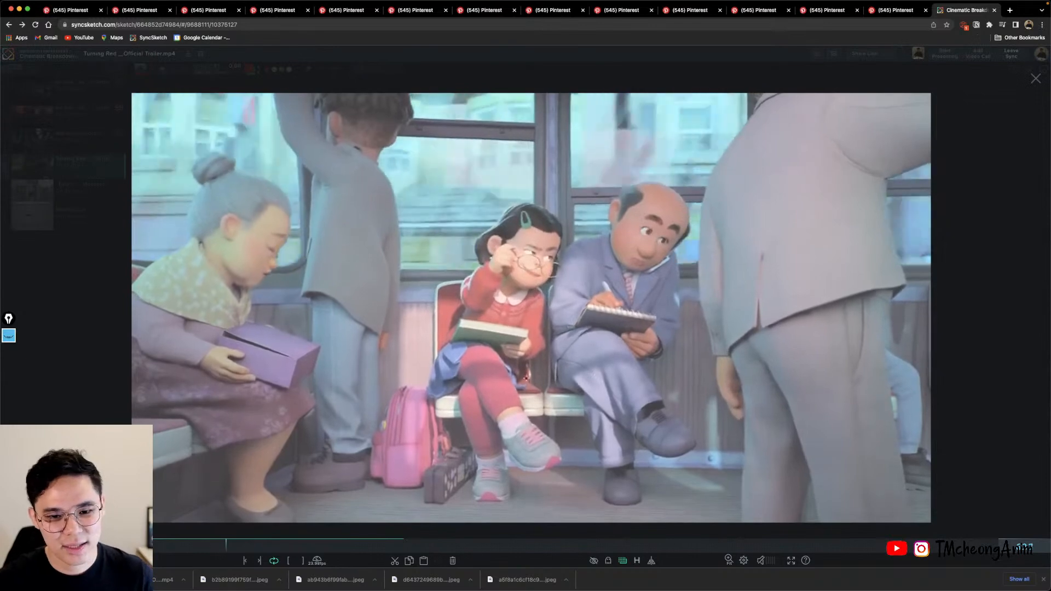
key(space)
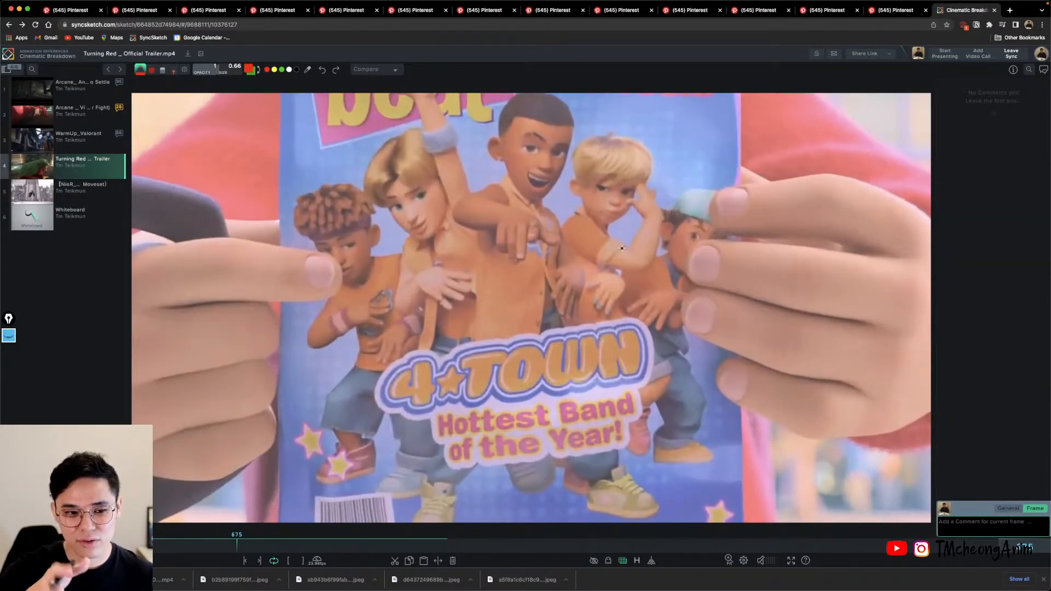
key(space)
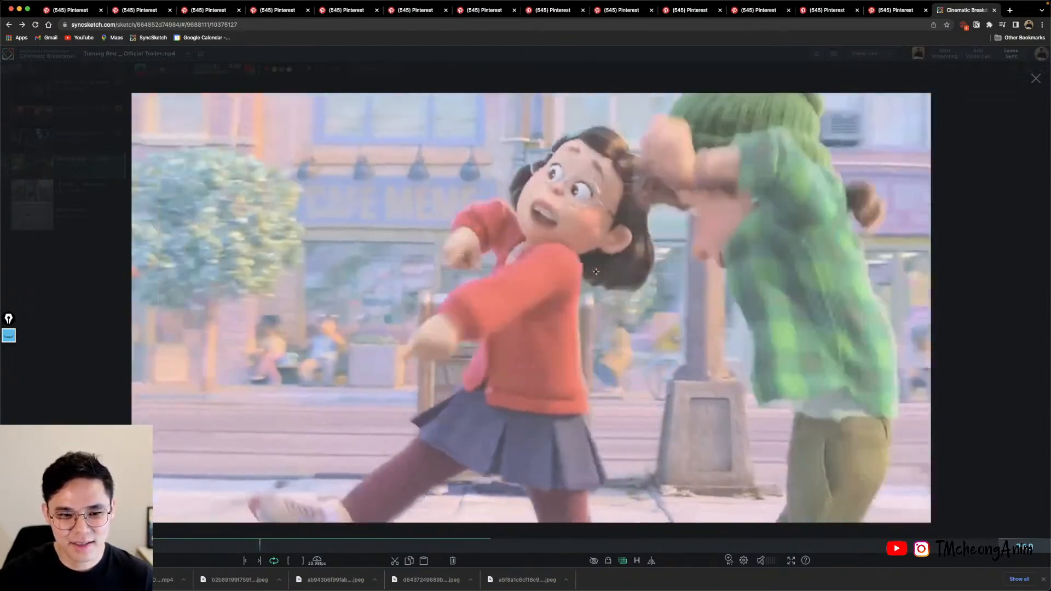
key(space)
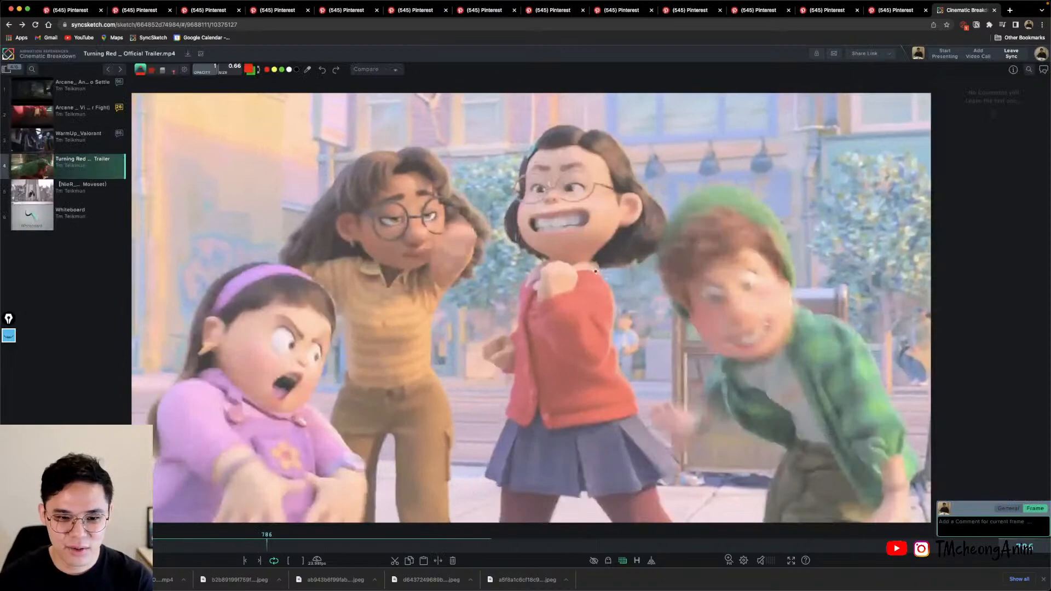
Examine the street dance poses frame by frame, backwards from frame 786 to frame 740.
key(Left)
key(Left)
key(Left)
key(Left)
key(Left)
key(Left)
key(Left)
key(Left)
key(Left)
key(Left)
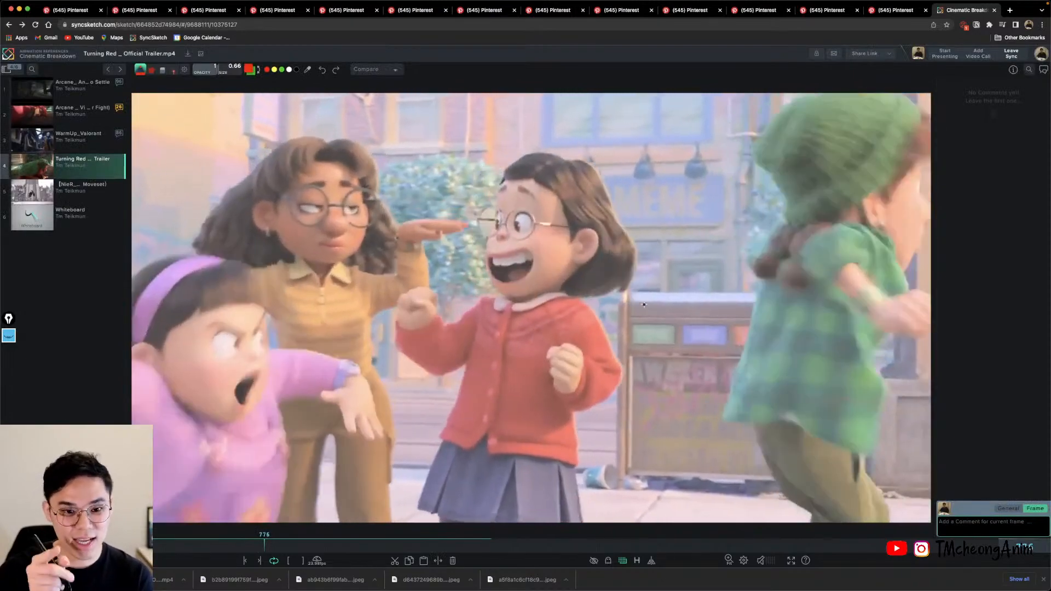
key(Left)
key(Left)
key(Left)
key(Left)
key(Left)
key(Left)
key(Left)
key(Left)
key(Left)
key(Left)
key(Left)
key(Left)
key(Left)
key(Left)
key(Left)
key(Left)
key(Left)
key(Left)
key(Left)
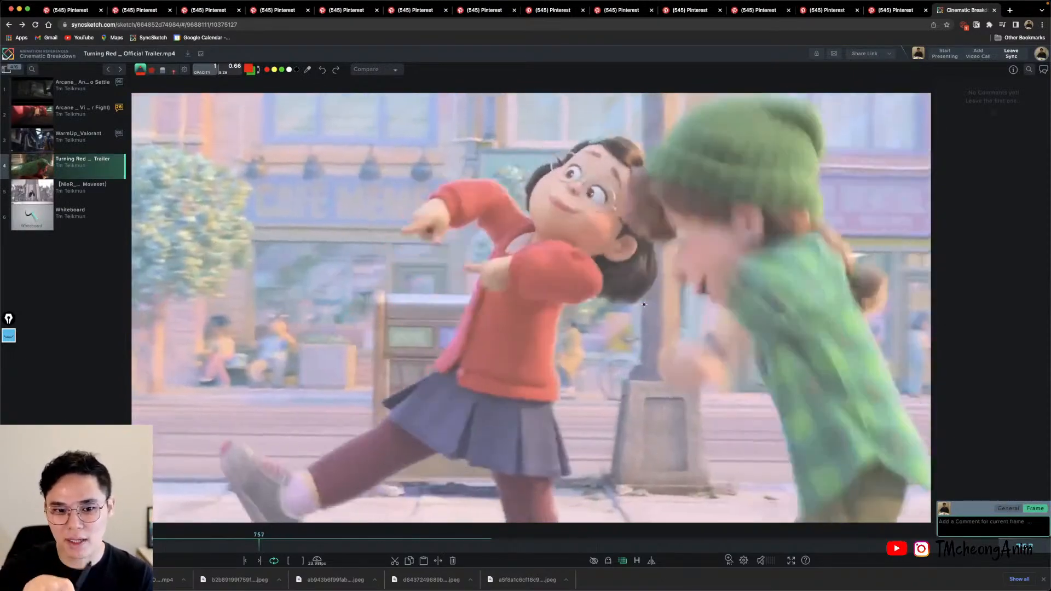
key(Left)
key(Left)
key(Left)
key(Left)
key(Left)
key(Left)
key(Left)
key(Left)
key(Left)
key(Left)
key(Left)
key(Left)
key(Left)
key(Left)
key(Left)
key(Left)
key(Left)
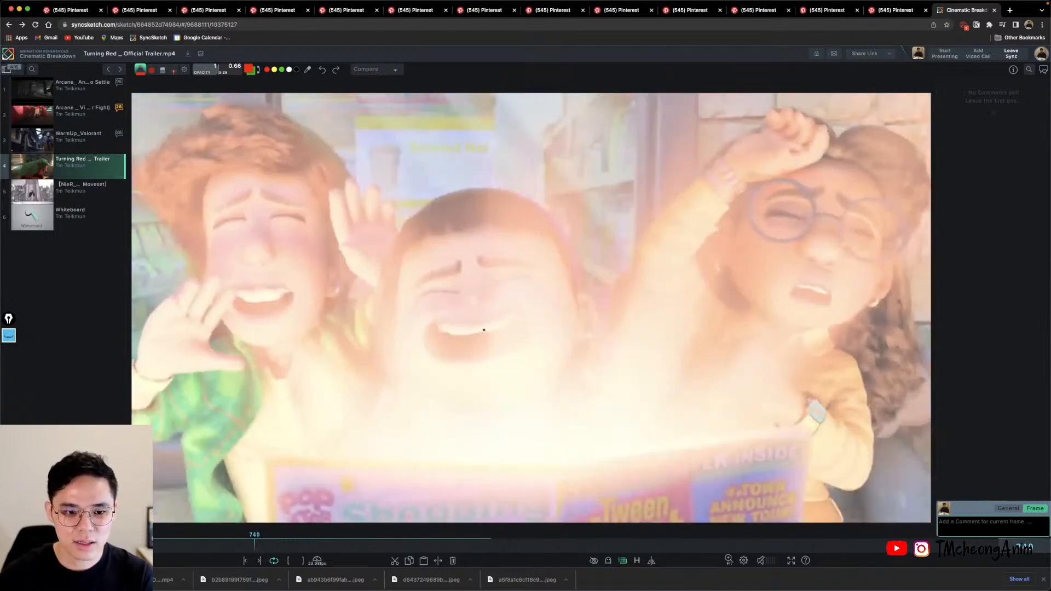
On frame 743, outline the head, raised arms and body sides of the girl in the red cardigan, and mark her friend's pose.
key(Right)
key(Right)
key(Right)
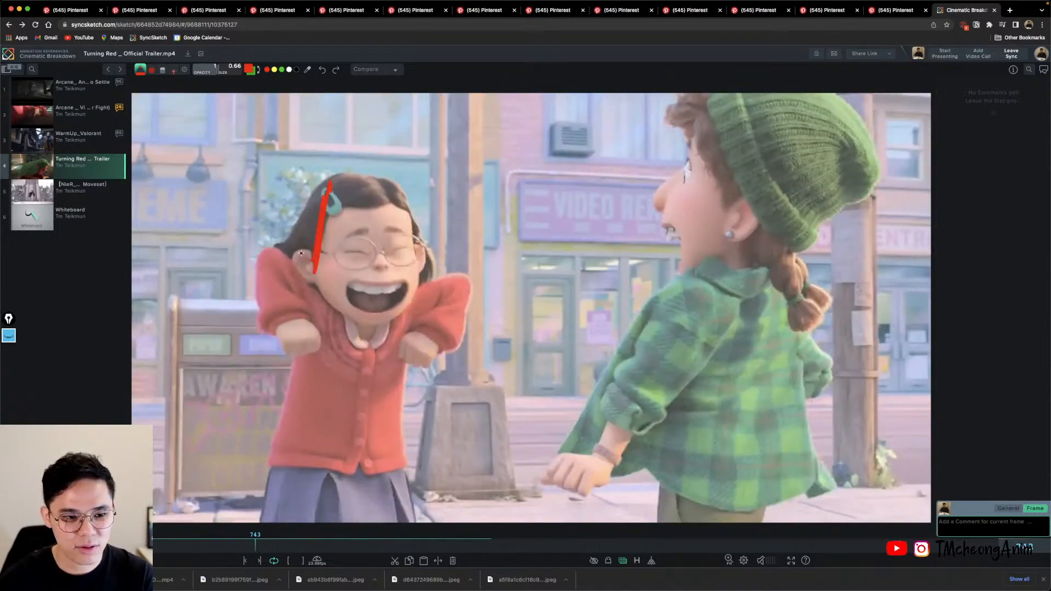
mouse_move(301, 253)
mouse_down()
mouse_move(278, 329)
mouse_move(266, 503)
mouse_move(286, 375)
mouse_up()
drag(402, 345, 397, 395)
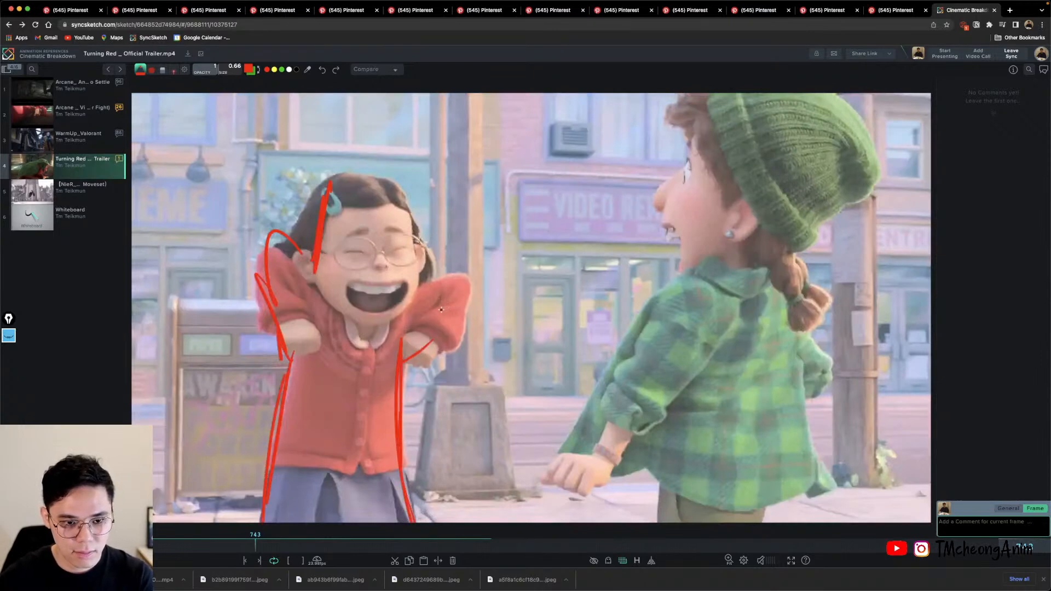
drag(403, 305, 450, 323)
drag(402, 206, 414, 243)
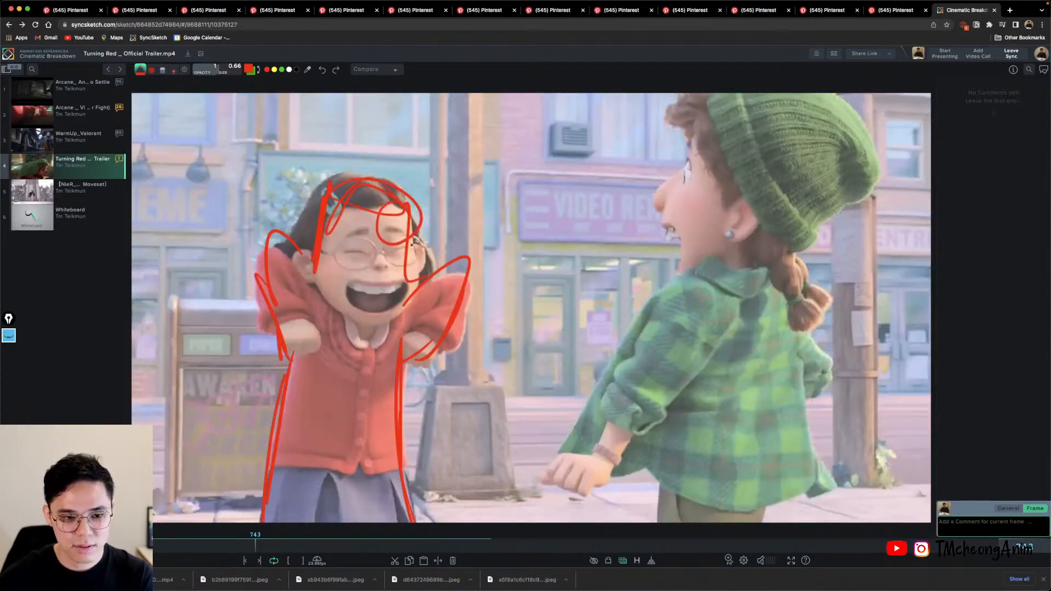
drag(823, 118, 701, 512)
Advance to frame 750 and draw a curved line of action from the leaning girl's head down through her supporting leg.
key(Right)
key(Right)
key(Right)
key(Right)
key(Right)
key(Right)
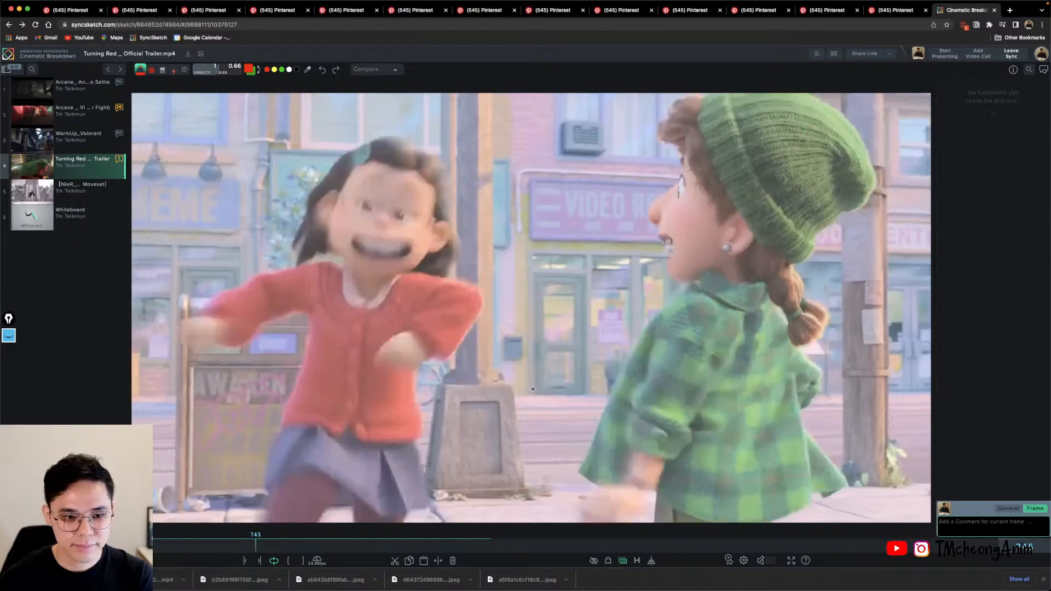
key(Right)
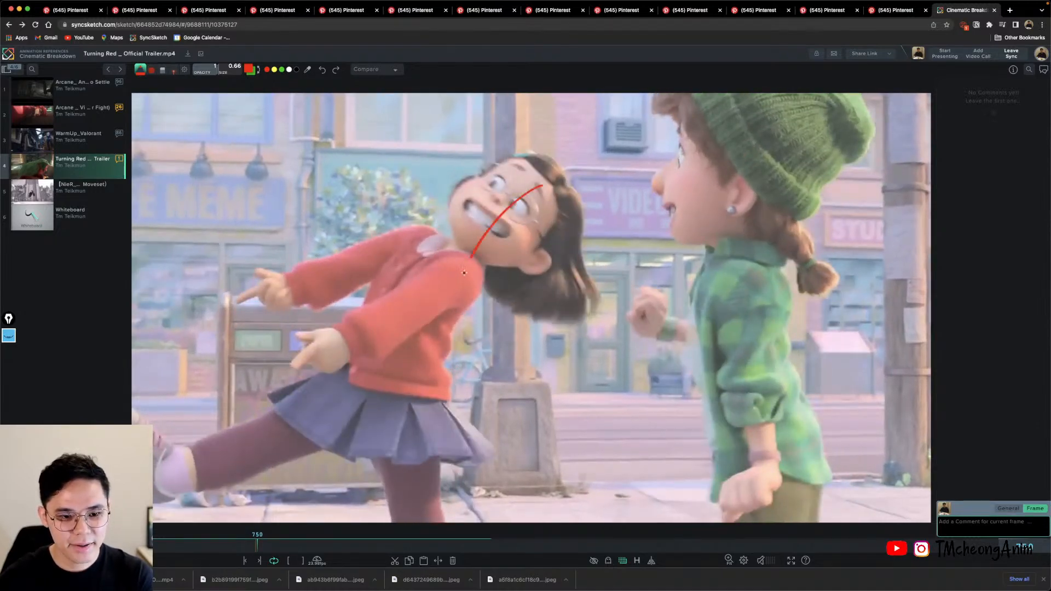
drag(464, 272, 430, 484)
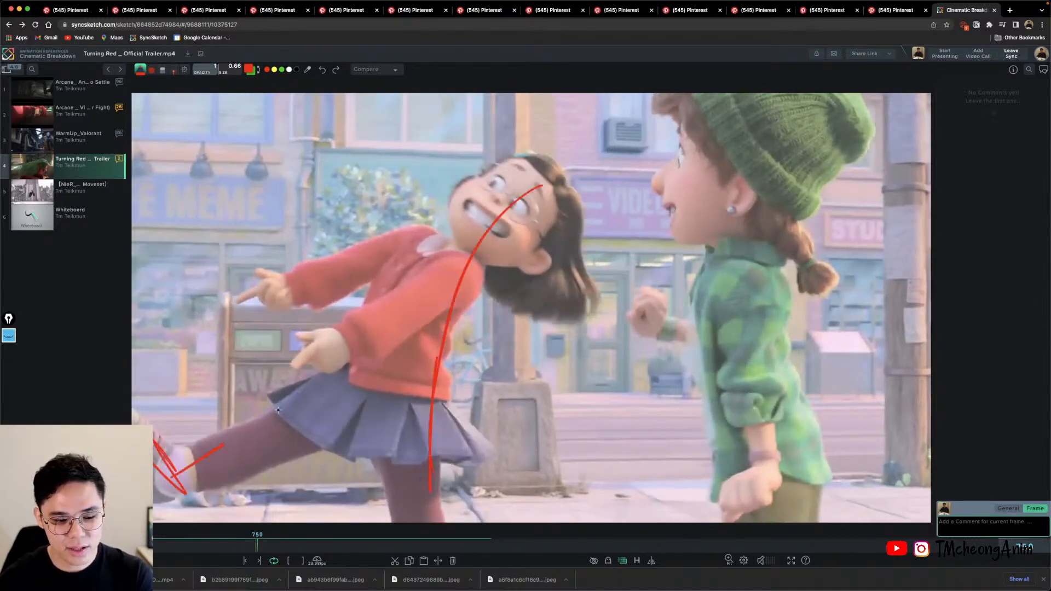
Draw straight lines from the girl's kicked-out foot to her head, plus downward arrows through her supporting leg and from her hair.
drag(278, 409, 414, 339)
drag(292, 413, 528, 191)
mouse_move(482, 215)
mouse_down()
mouse_move(499, 212)
mouse_move(157, 496)
mouse_up()
drag(417, 280, 414, 366)
drag(407, 404, 420, 519)
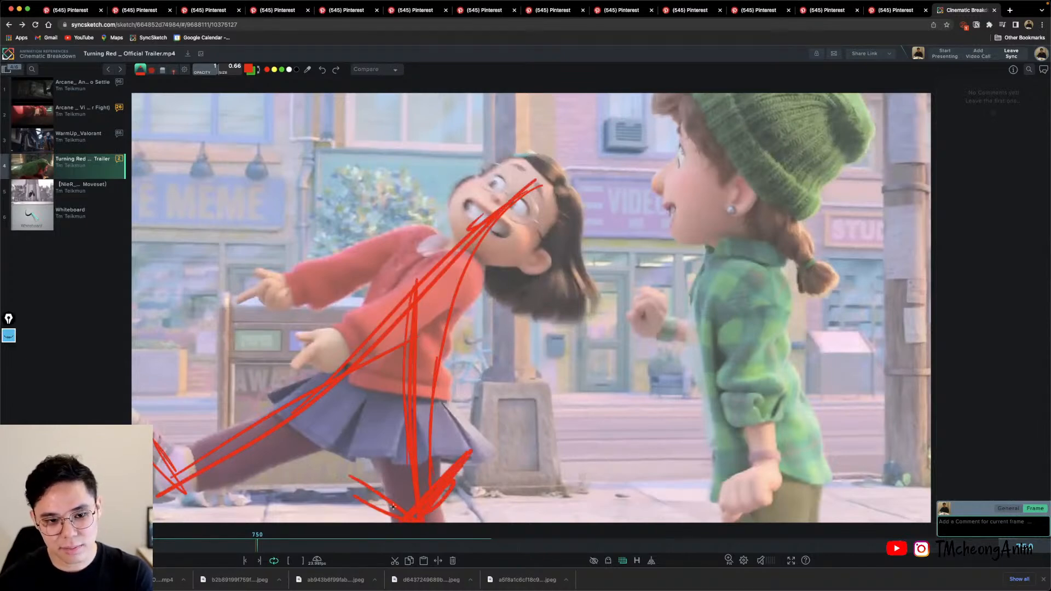
drag(537, 250, 559, 385)
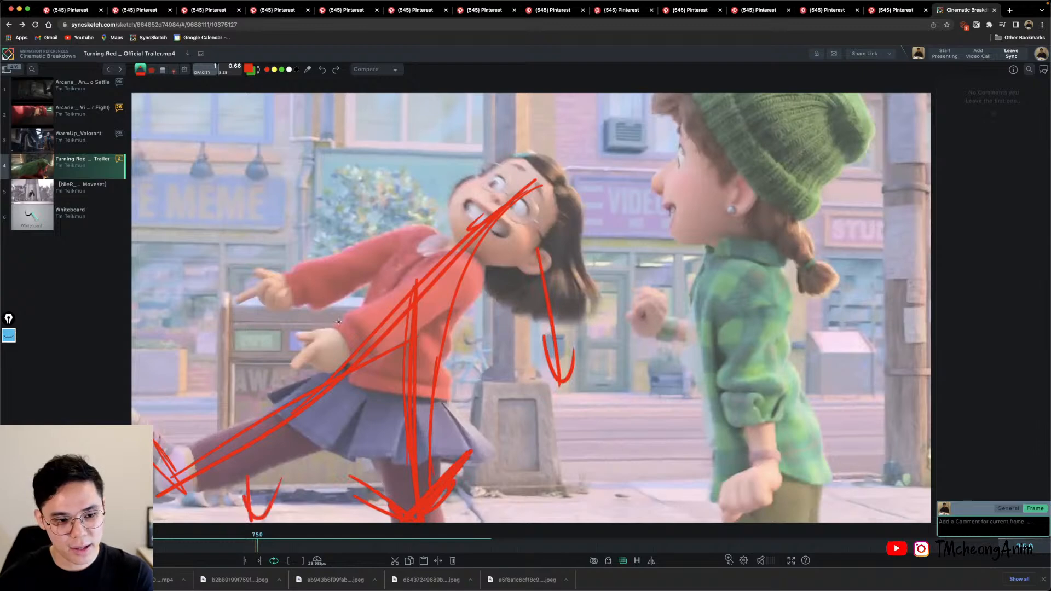
Outline the girl's outstretched arms and pointing hands, continuing the line over her shoulder and around her head.
drag(357, 260, 255, 302)
drag(302, 277, 276, 283)
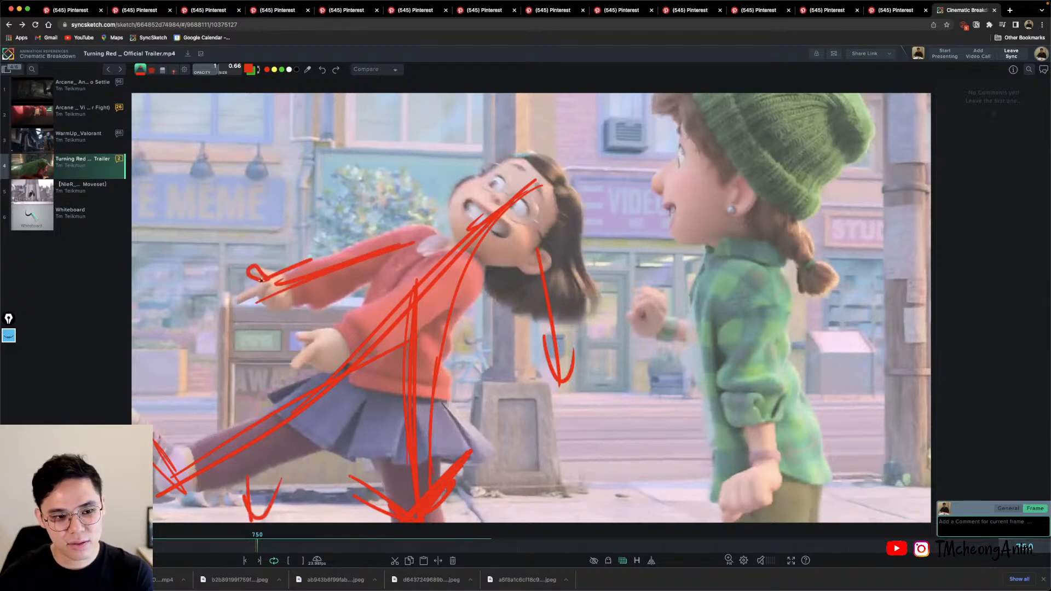
drag(287, 305, 396, 271)
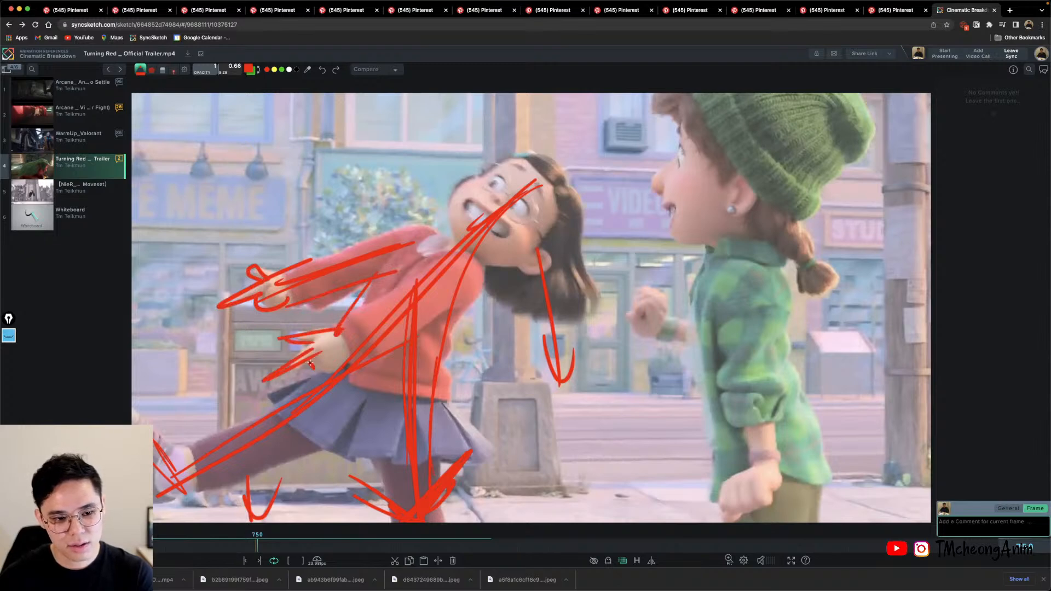
drag(290, 271, 412, 233)
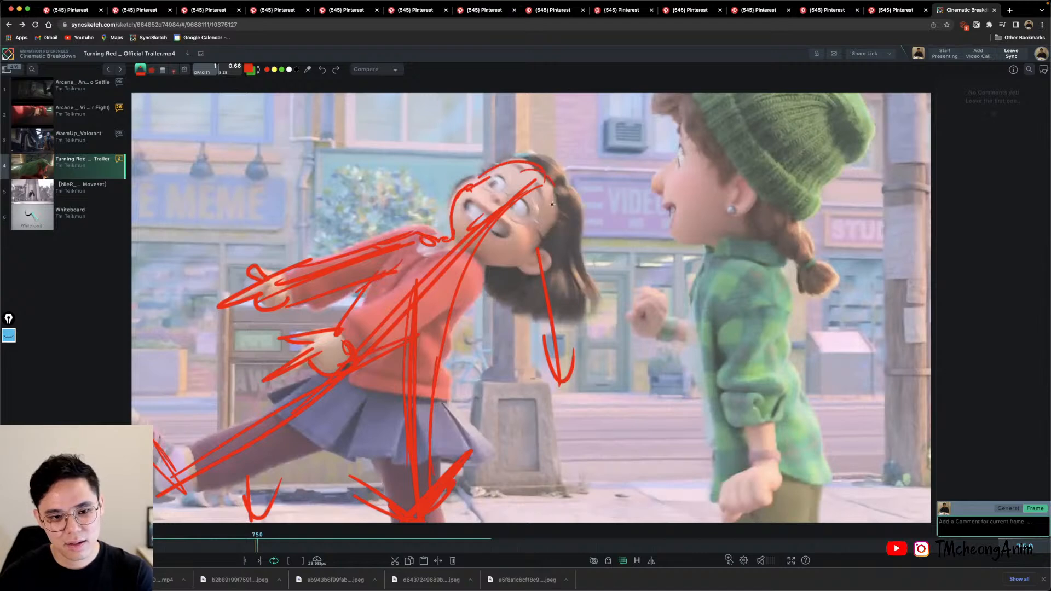
Advance to frame 760, outline the girl's bent and pointing arms, and draw a curved line of action from her head through her skirt.
key(Right)
key(Right)
key(Right)
key(Right)
key(Right)
key(Right)
key(Right)
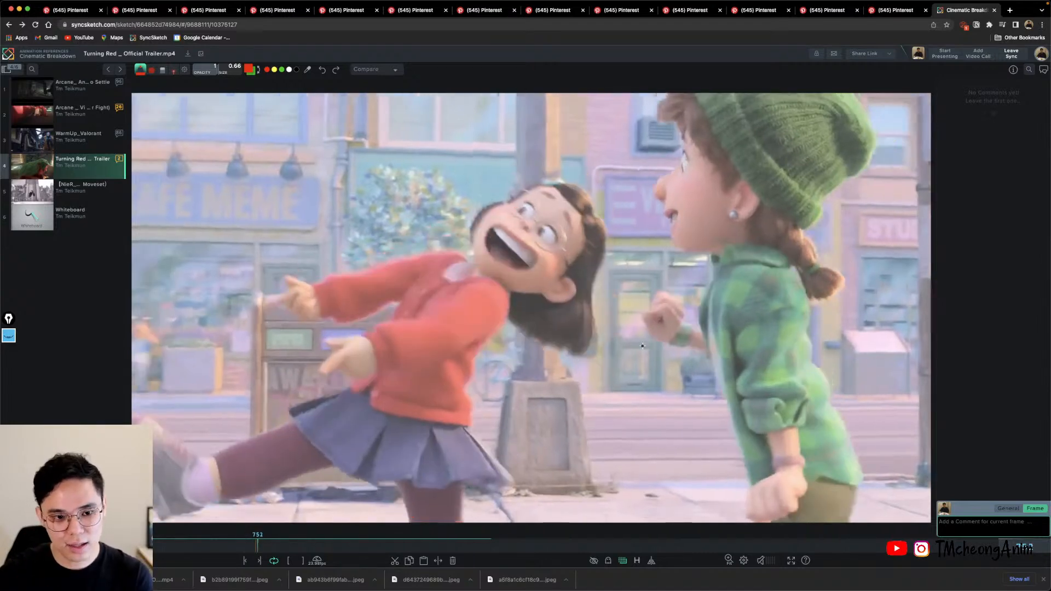
key(Right)
key(Right)
key(Right)
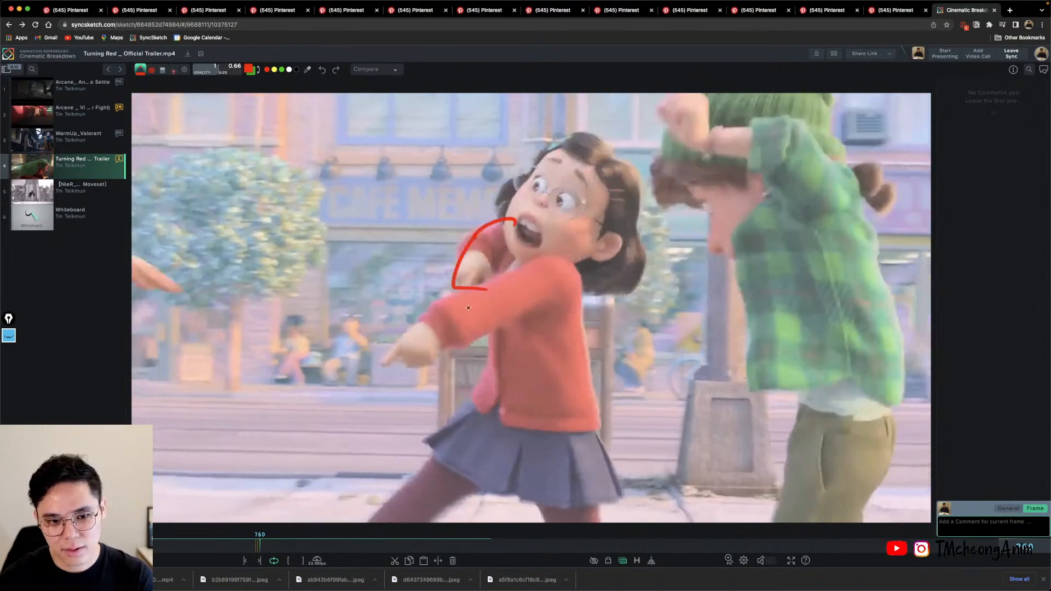
mouse_move(468, 307)
mouse_down()
mouse_move(360, 376)
mouse_move(539, 308)
mouse_move(544, 295)
mouse_up()
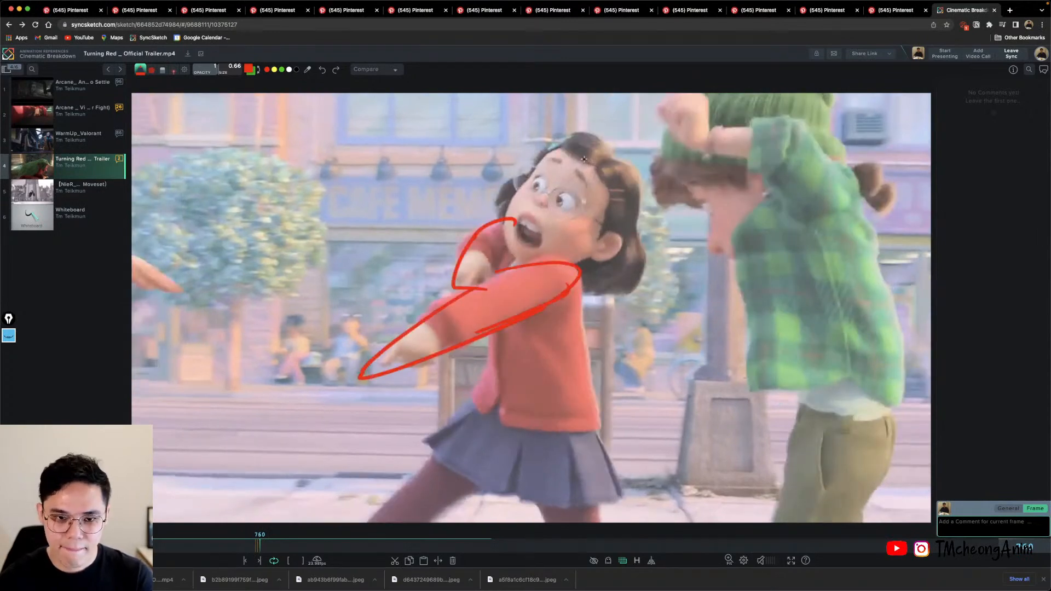
mouse_move(620, 129)
mouse_down()
mouse_move(512, 254)
mouse_move(539, 427)
mouse_move(578, 489)
mouse_up()
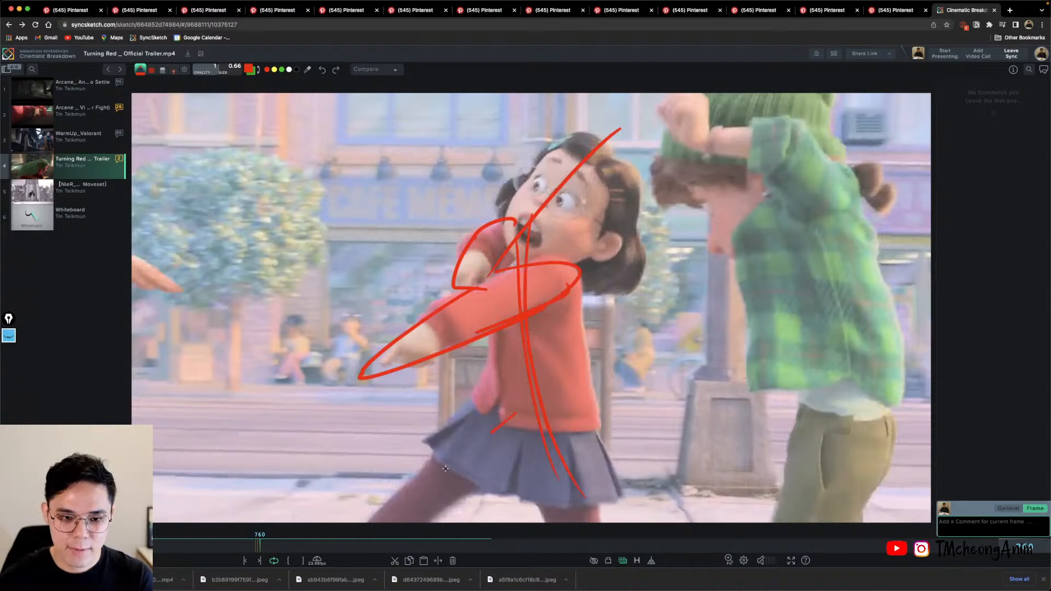
Advance to frame 778, sketch the saluting friend's angular arm and curved line of action, and mark the girl in purple.
key(Right)
key(Right)
key(Right)
key(Right)
key(Right)
key(Right)
key(Right)
key(Right)
key(Right)
key(Right)
key(Right)
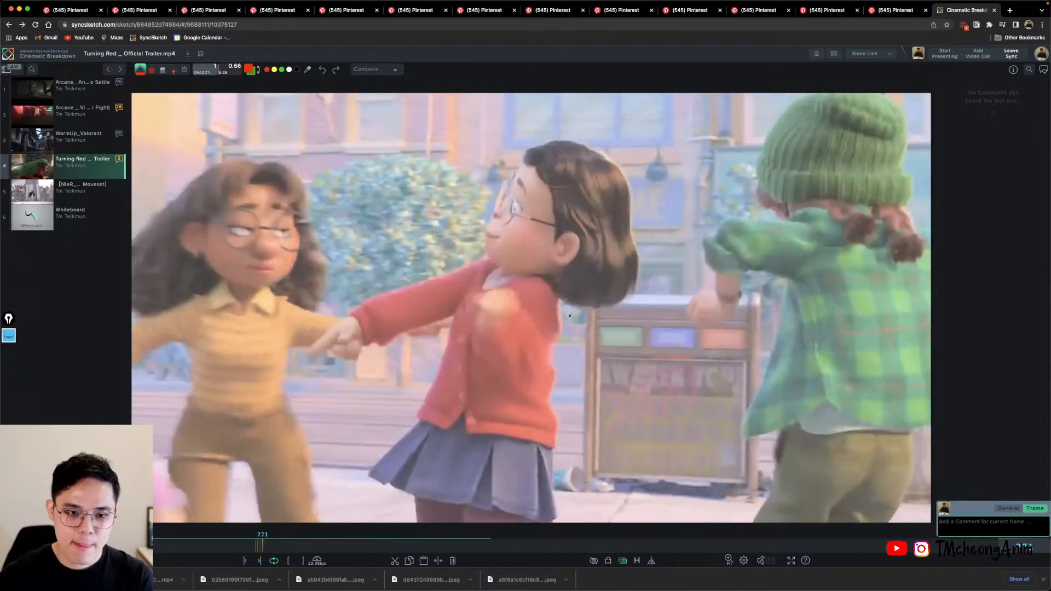
key(Right)
key(Right)
key(Right)
key(Right)
key(Right)
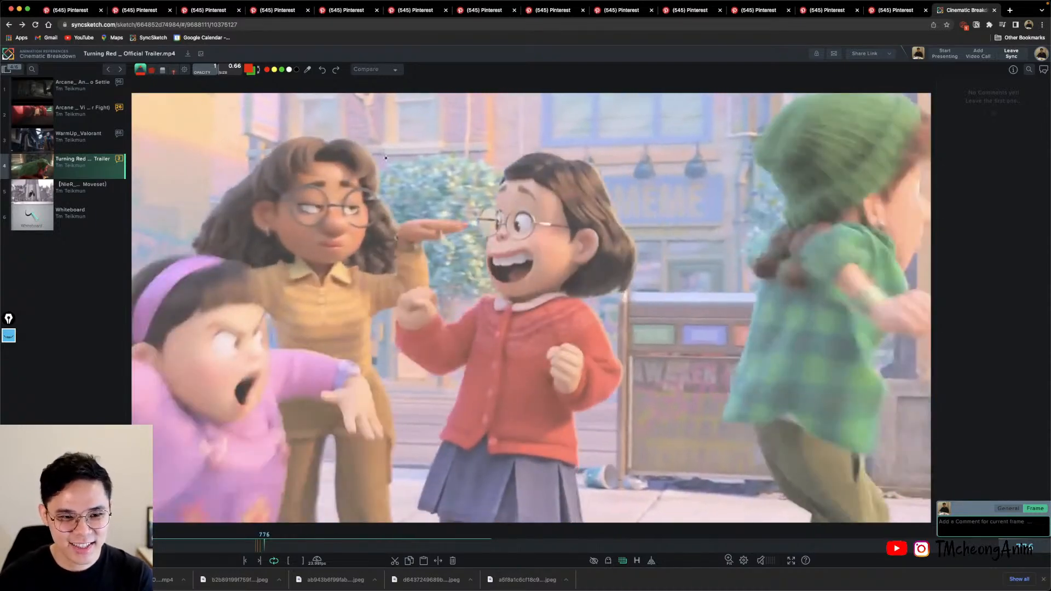
drag(313, 160, 329, 154)
key(Right)
key(Right)
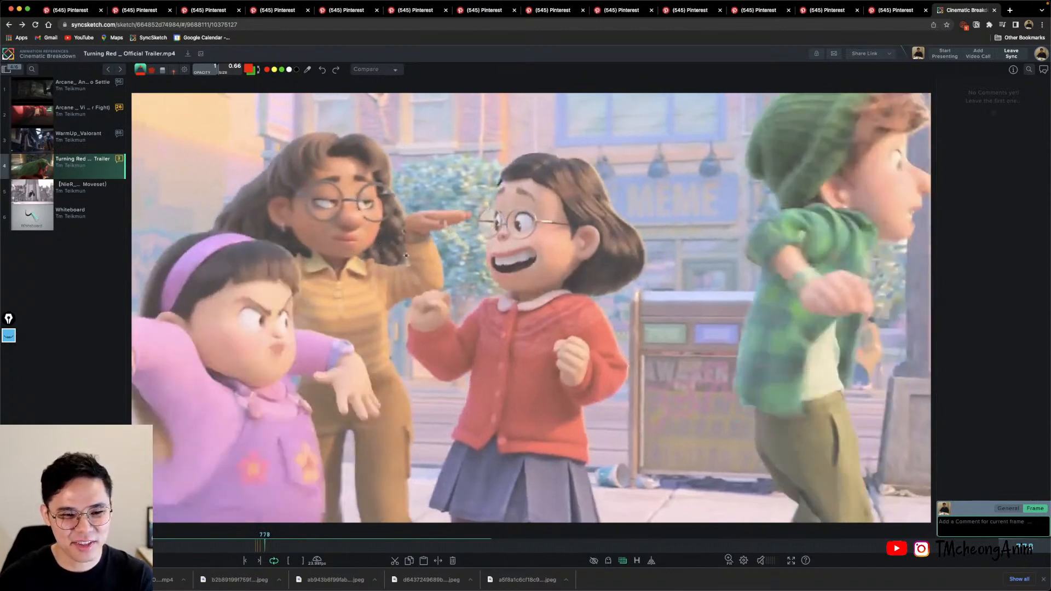
drag(401, 224, 332, 296)
drag(340, 238, 372, 420)
drag(344, 229, 376, 429)
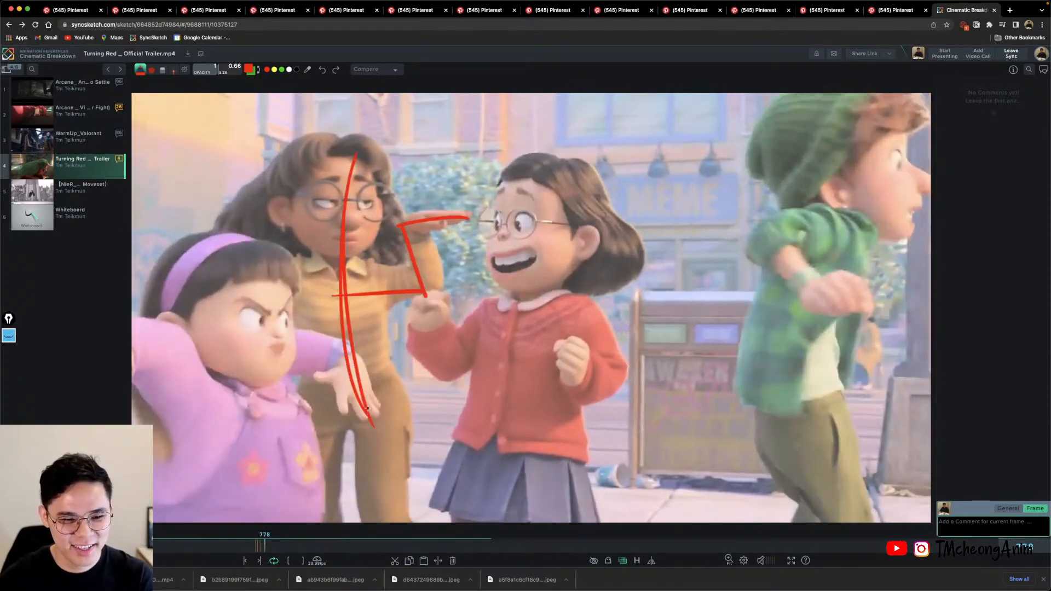
drag(363, 393, 396, 496)
mouse_move(130, 371)
mouse_down()
mouse_move(235, 433)
mouse_move(356, 384)
mouse_move(313, 472)
mouse_up()
On frame 779, draw the curved body sides of the friend in the green beanie, plus her bent arm and fist.
key(Right)
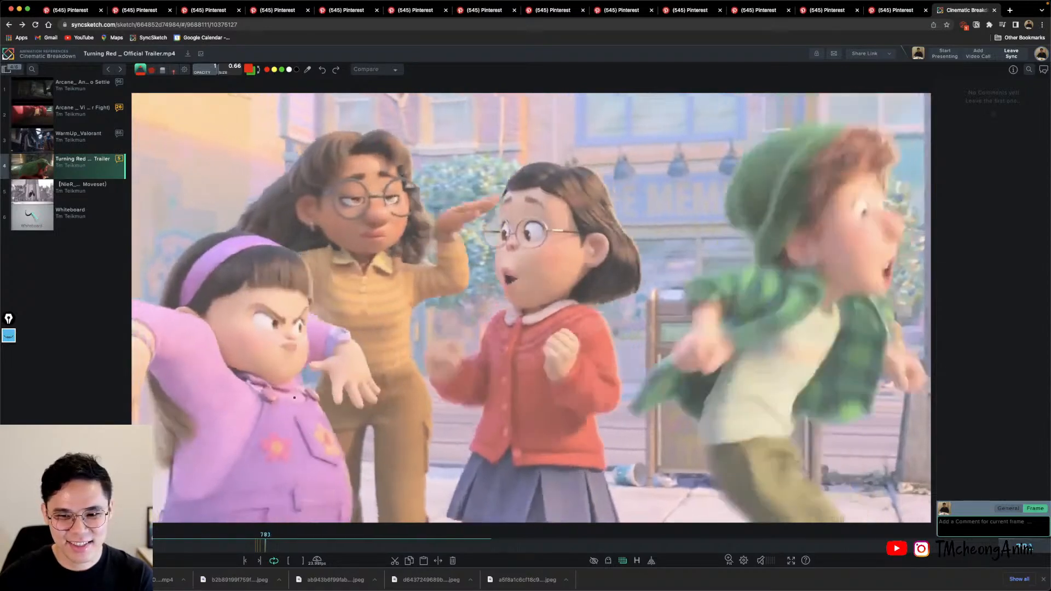
drag(829, 190, 738, 481)
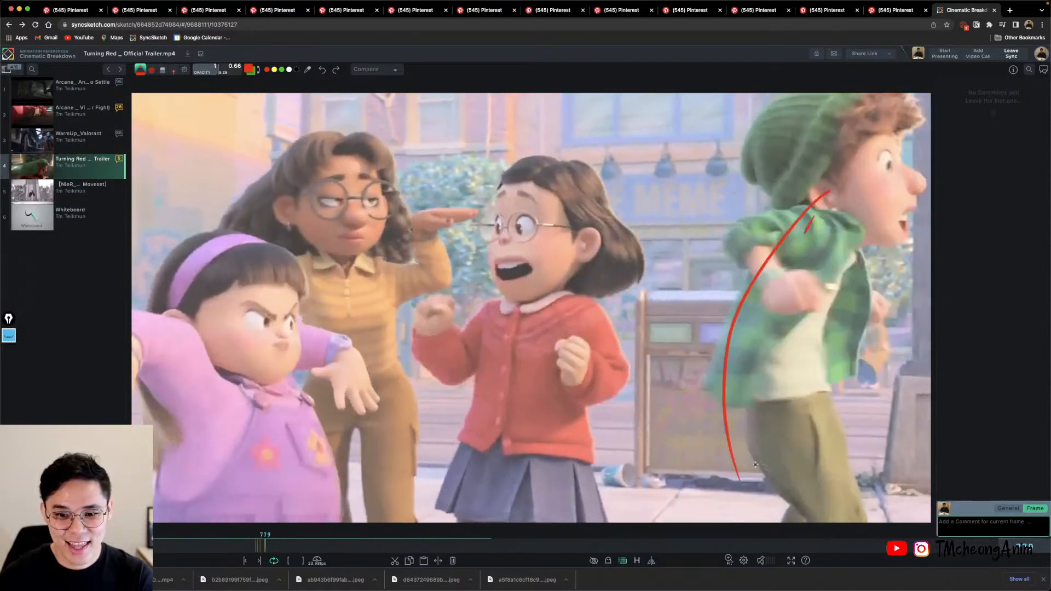
drag(790, 218, 816, 501)
drag(739, 330, 831, 476)
drag(858, 249, 863, 476)
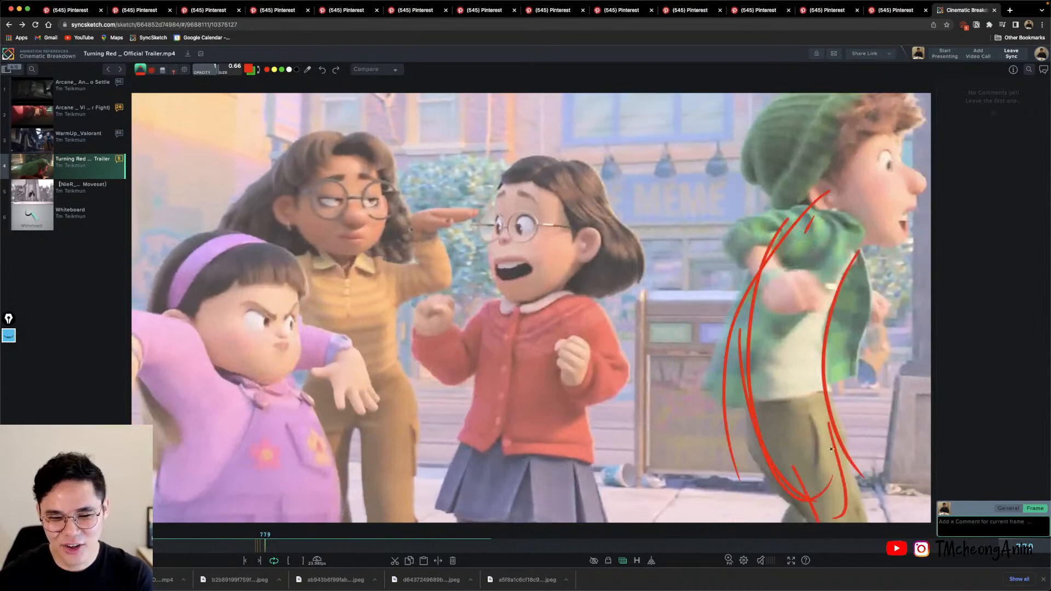
mouse_move(733, 229)
mouse_down()
mouse_move(767, 328)
mouse_move(788, 290)
mouse_up()
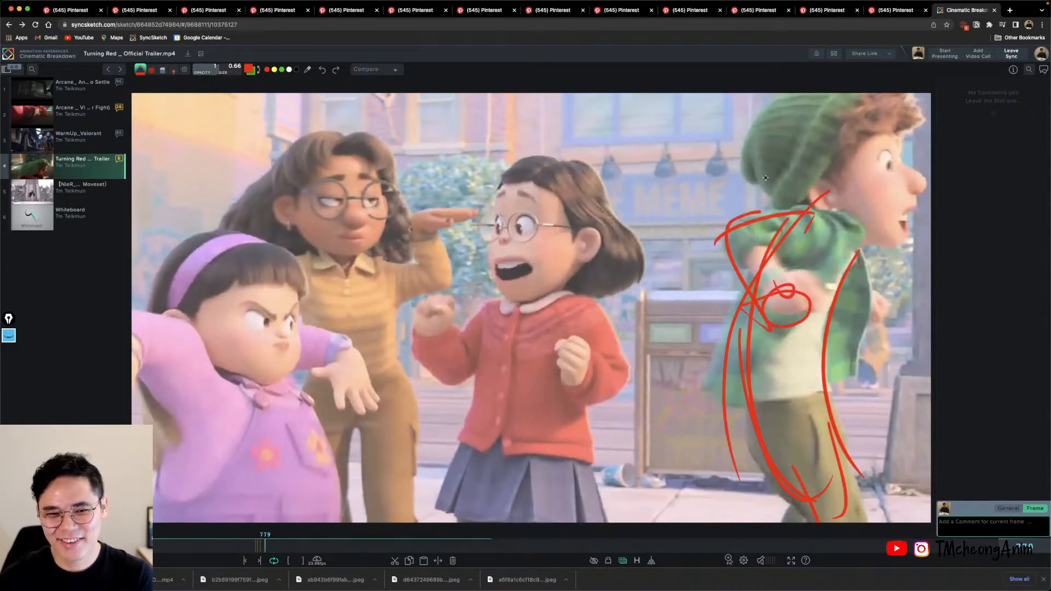
mouse_move(805, 198)
mouse_down()
mouse_move(882, 143)
mouse_move(827, 278)
mouse_up()
Move to frame 788 and sketch the girl in red's line of action, spread hand, and body sides down to her skirt.
key(Right)
key(Right)
key(Right)
key(Right)
key(Right)
key(Right)
key(Right)
key(Right)
key(Right)
key(Right)
key(Right)
key(Right)
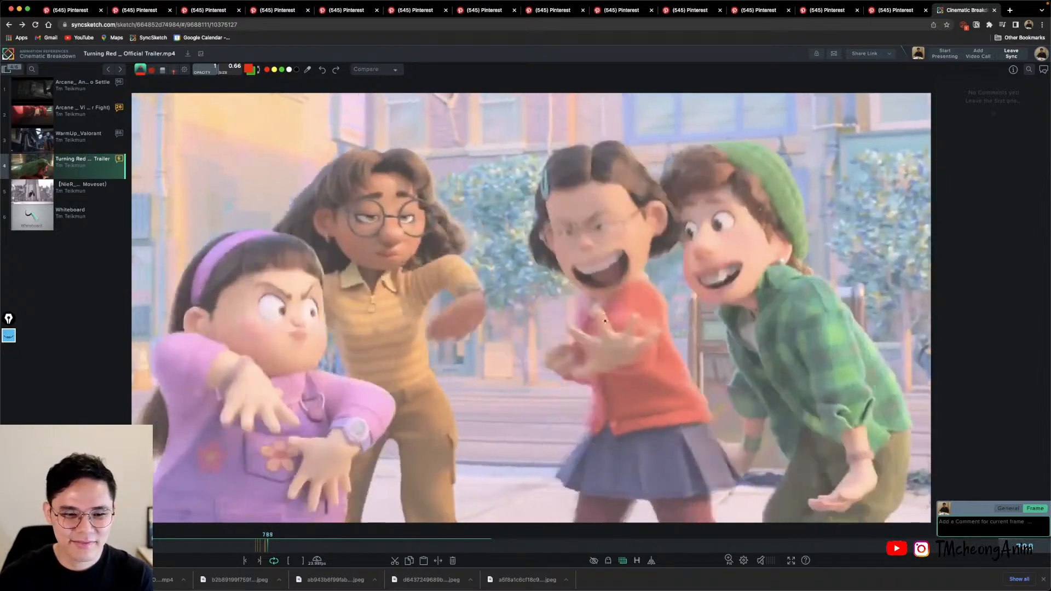
key(Left)
key(Left)
key(Left)
mouse_move(569, 141)
mouse_down()
mouse_move(651, 408)
mouse_move(627, 405)
mouse_move(678, 511)
mouse_up()
mouse_move(582, 263)
mouse_down()
mouse_move(539, 485)
mouse_move(558, 337)
mouse_up()
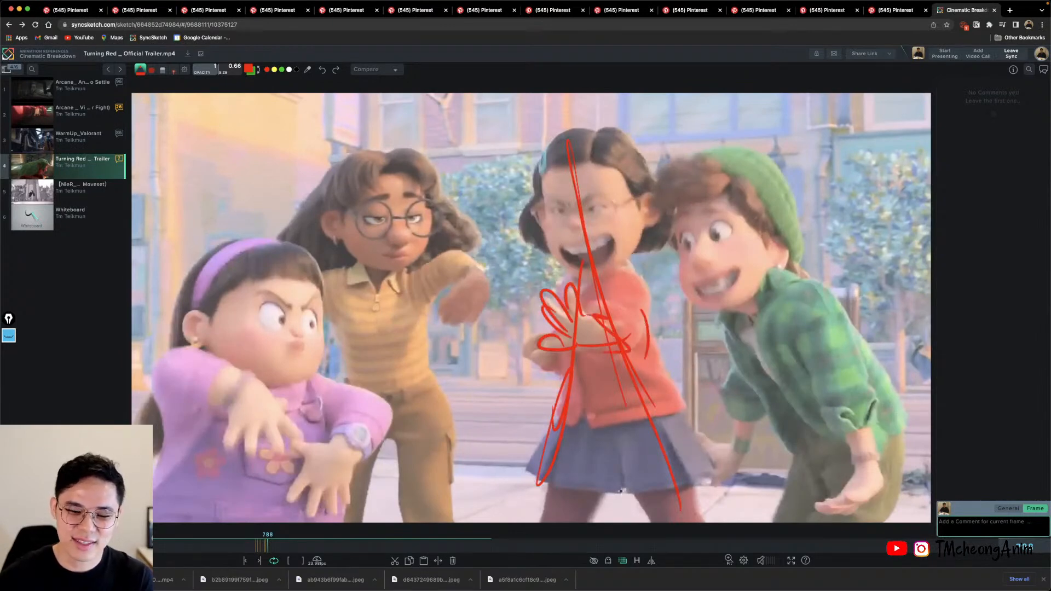
Trace the curved raised arm of the friend in yellow and the bent arm and splayed fingers of the girl in purple.
mouse_move(406, 322)
mouse_down()
mouse_move(477, 257)
mouse_move(458, 328)
mouse_up()
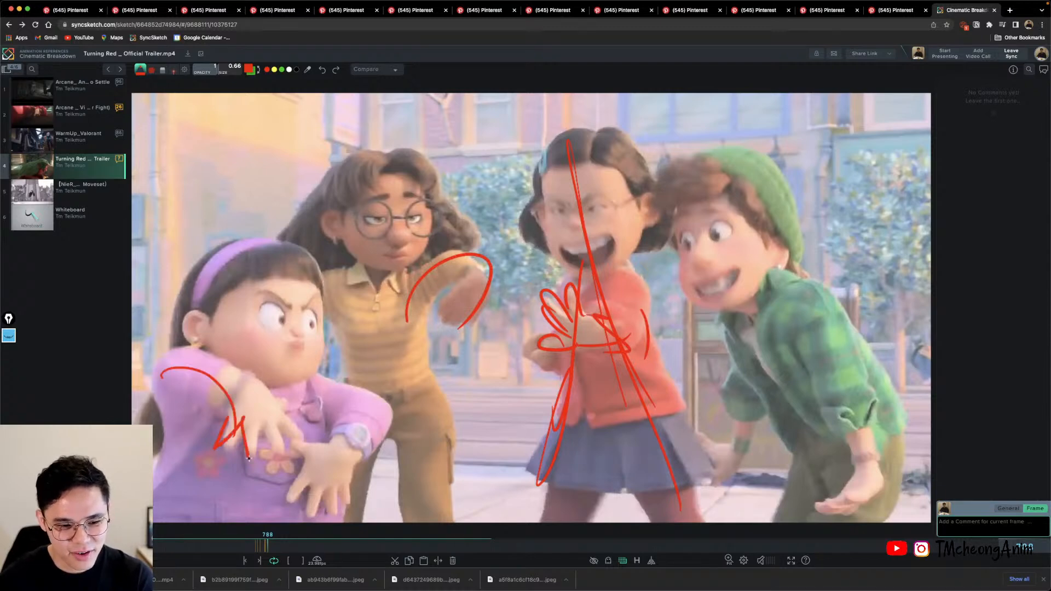
drag(341, 424, 293, 498)
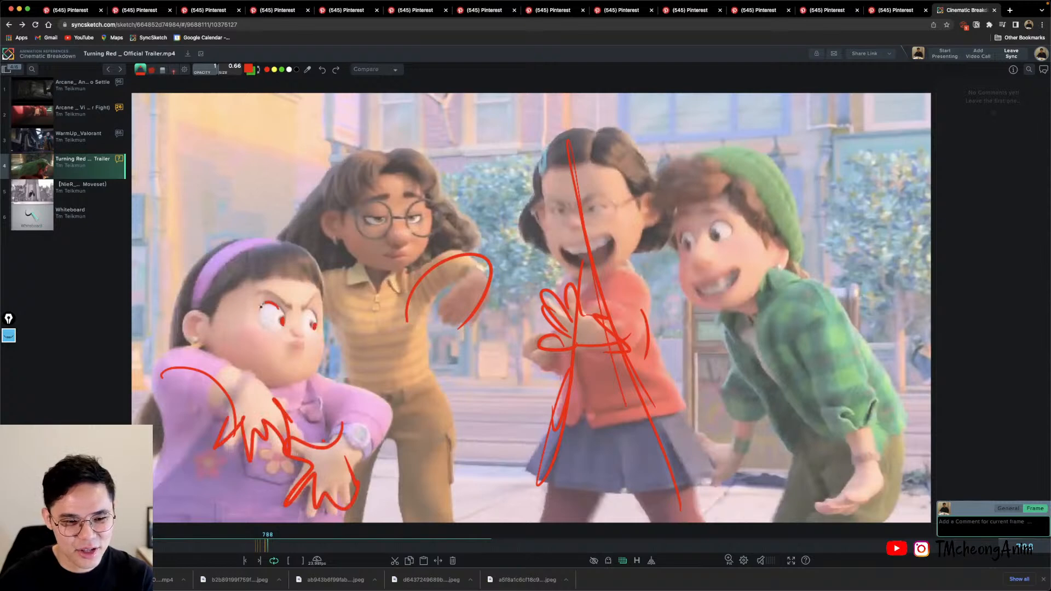
Play the clip to frame 872 and outline the friend in yellow's raised arms, splayed fingers, head, body sides and tapering legs.
key(Right)
key(Right)
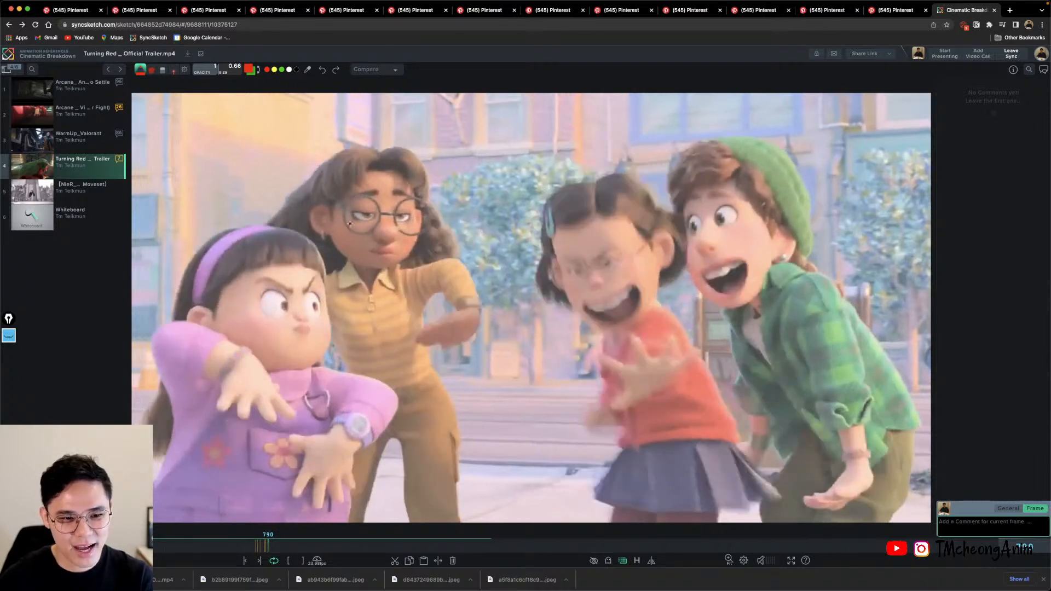
key(space)
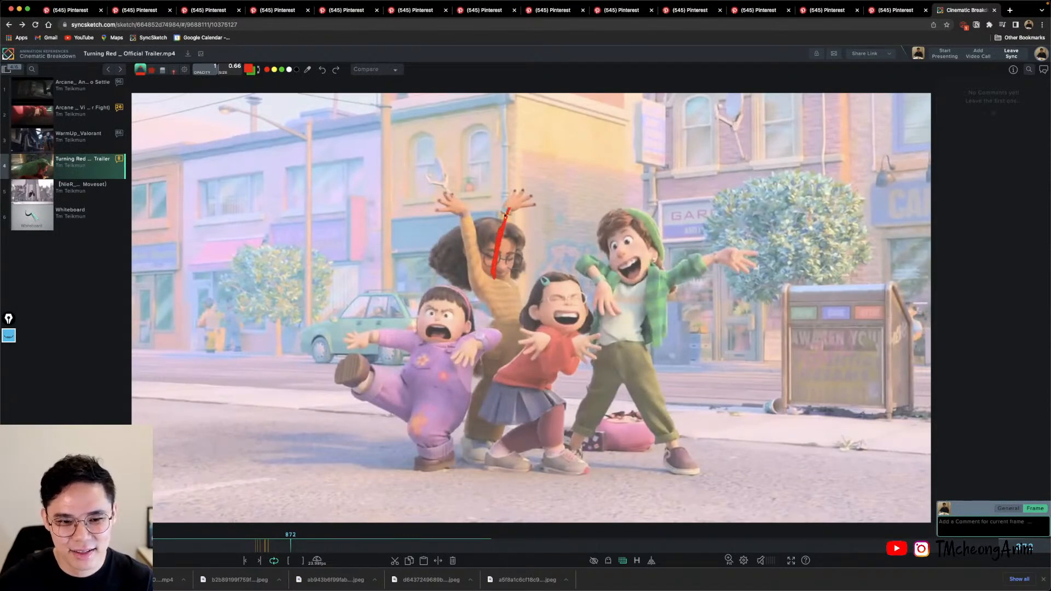
mouse_move(503, 210)
mouse_down()
mouse_move(513, 170)
mouse_move(559, 193)
mouse_move(552, 206)
mouse_up()
drag(508, 257, 498, 330)
drag(508, 276, 517, 321)
mouse_move(469, 232)
mouse_down()
mouse_move(472, 282)
mouse_move(450, 203)
mouse_move(425, 200)
mouse_move(431, 190)
mouse_move(470, 196)
mouse_move(479, 275)
mouse_move(523, 255)
mouse_move(484, 263)
mouse_move(525, 299)
mouse_move(477, 391)
mouse_up()
drag(528, 321, 476, 462)
mouse_move(495, 393)
mouse_down()
mouse_move(483, 428)
mouse_move(490, 461)
mouse_move(487, 446)
mouse_up()
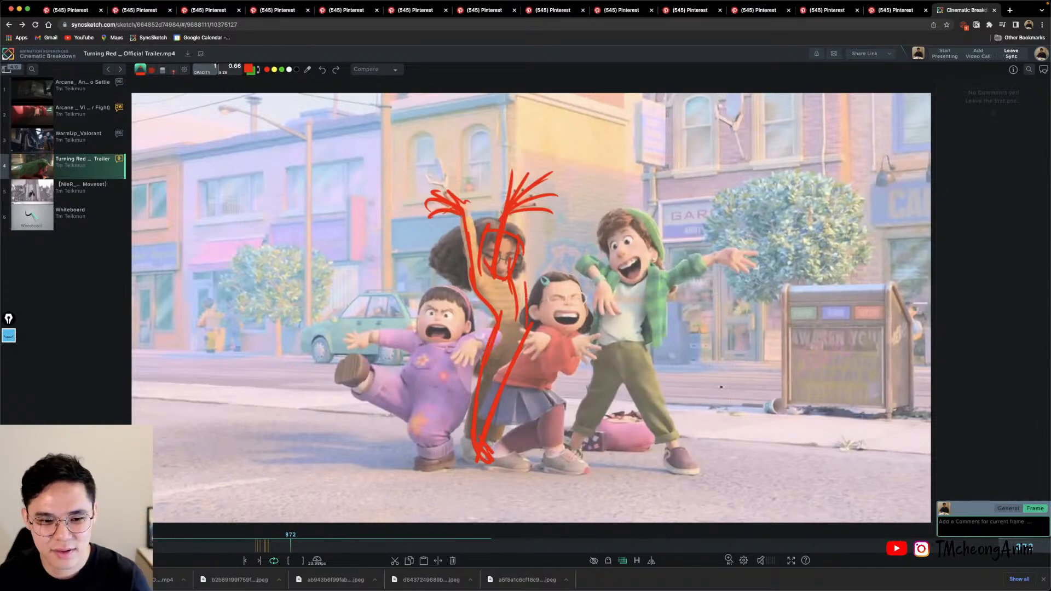
Sketch the girl in purple's line of action, kicked leg and arms, and mark the poses of the girl in red and friend in green.
mouse_move(419, 286)
mouse_down()
mouse_move(414, 445)
mouse_move(431, 449)
mouse_up()
mouse_move(407, 399)
mouse_down()
mouse_move(334, 359)
mouse_move(331, 375)
mouse_up()
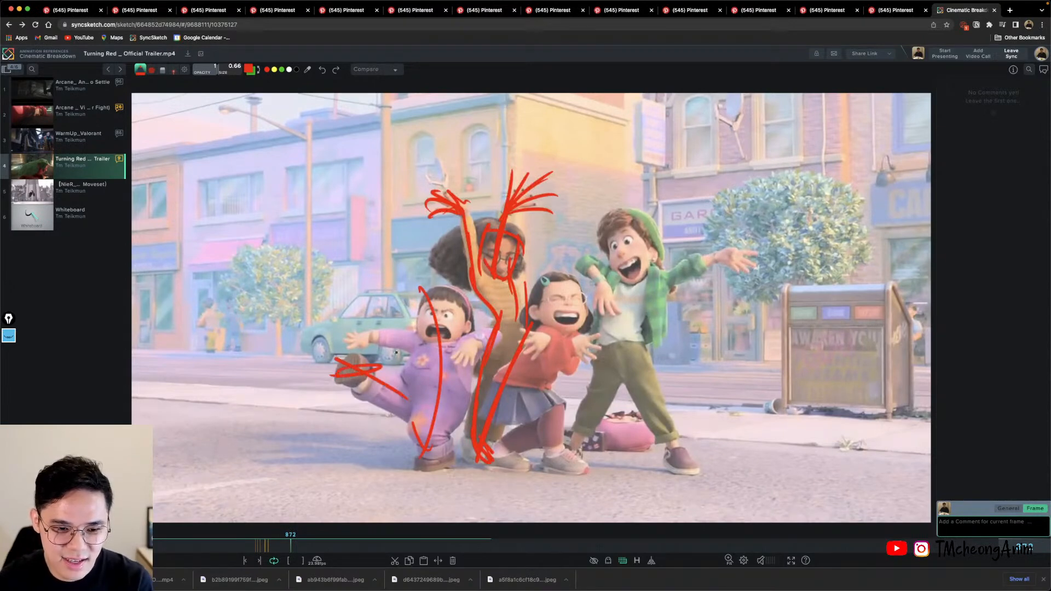
mouse_move(417, 342)
mouse_down()
mouse_move(344, 335)
mouse_move(353, 345)
mouse_move(369, 322)
mouse_up()
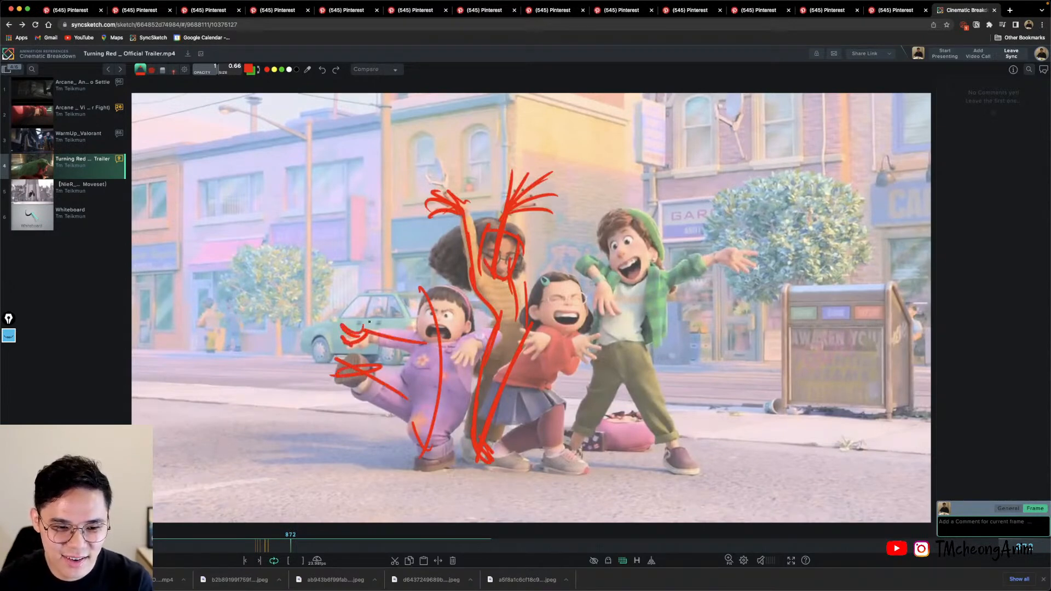
mouse_move(471, 337)
mouse_down()
mouse_move(457, 361)
mouse_move(469, 369)
mouse_up()
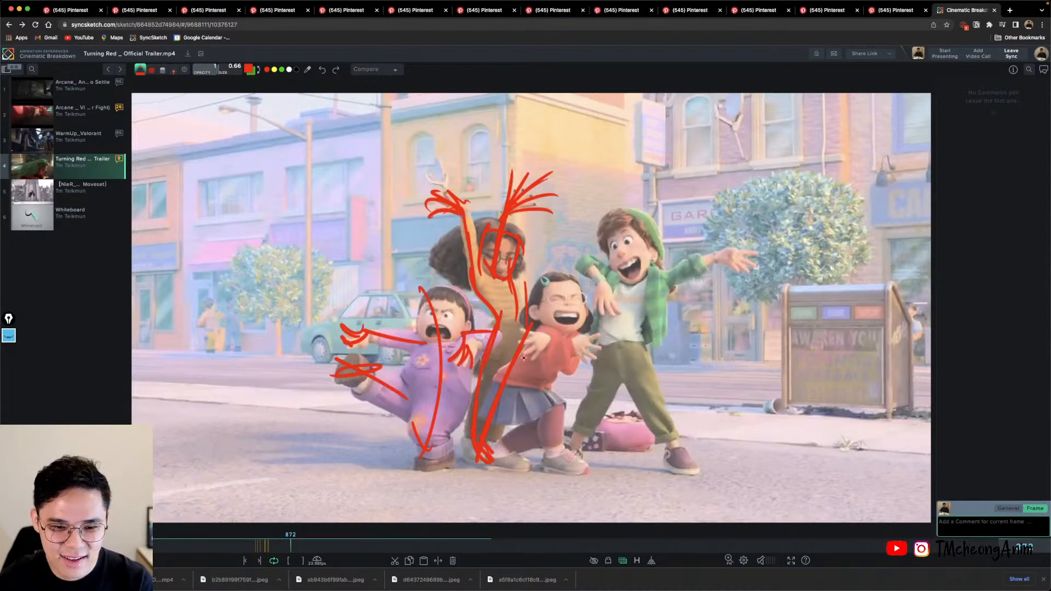
mouse_move(547, 334)
mouse_down()
mouse_move(531, 351)
mouse_move(556, 335)
mouse_move(557, 361)
mouse_move(580, 344)
mouse_move(593, 362)
mouse_move(495, 369)
mouse_move(559, 399)
mouse_move(552, 419)
mouse_move(493, 460)
mouse_move(552, 296)
mouse_move(569, 287)
mouse_up()
mouse_move(606, 232)
mouse_down()
mouse_move(640, 298)
mouse_move(615, 348)
mouse_move(638, 351)
mouse_move(587, 251)
mouse_move(599, 316)
mouse_move(607, 298)
mouse_move(743, 265)
mouse_move(736, 249)
mouse_move(762, 255)
mouse_move(618, 303)
mouse_move(607, 383)
mouse_move(615, 362)
mouse_move(701, 467)
mouse_up()
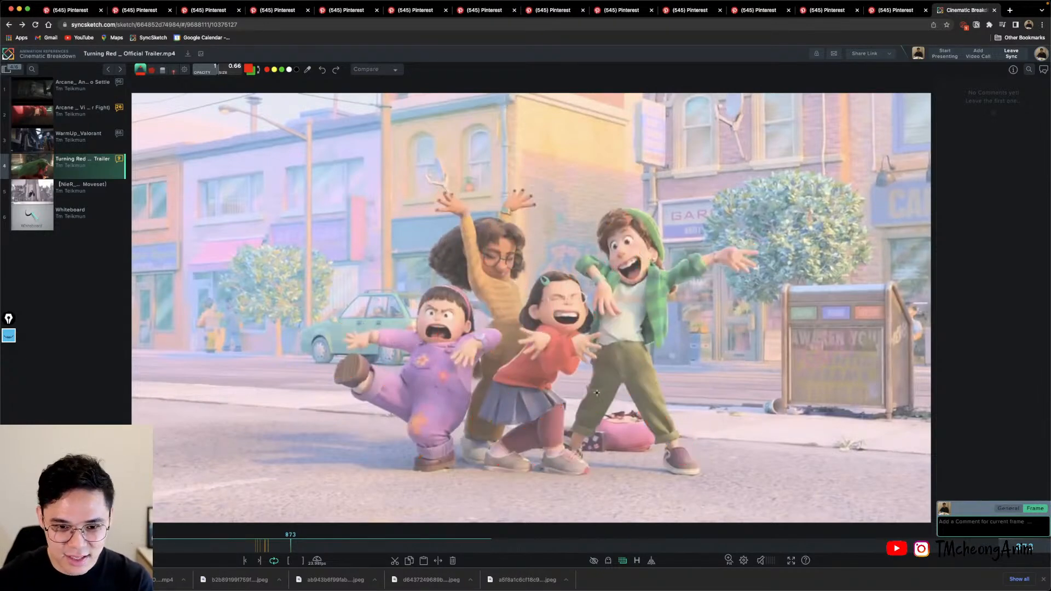
On frame 873, trace the combined silhouette of all four friends and draw a diagonal line over the background buildings.
key(Right)
mouse_move(525, 171)
mouse_down()
mouse_move(464, 204)
mouse_move(435, 197)
mouse_move(443, 296)
mouse_move(408, 328)
mouse_move(338, 342)
mouse_move(376, 345)
mouse_move(348, 387)
mouse_move(417, 436)
mouse_move(516, 471)
mouse_move(571, 474)
mouse_move(630, 380)
mouse_move(668, 470)
mouse_move(644, 339)
mouse_move(680, 280)
mouse_move(755, 249)
mouse_move(665, 258)
mouse_move(641, 221)
mouse_move(597, 226)
mouse_move(583, 262)
mouse_move(593, 309)
mouse_move(520, 267)
mouse_move(530, 163)
mouse_up()
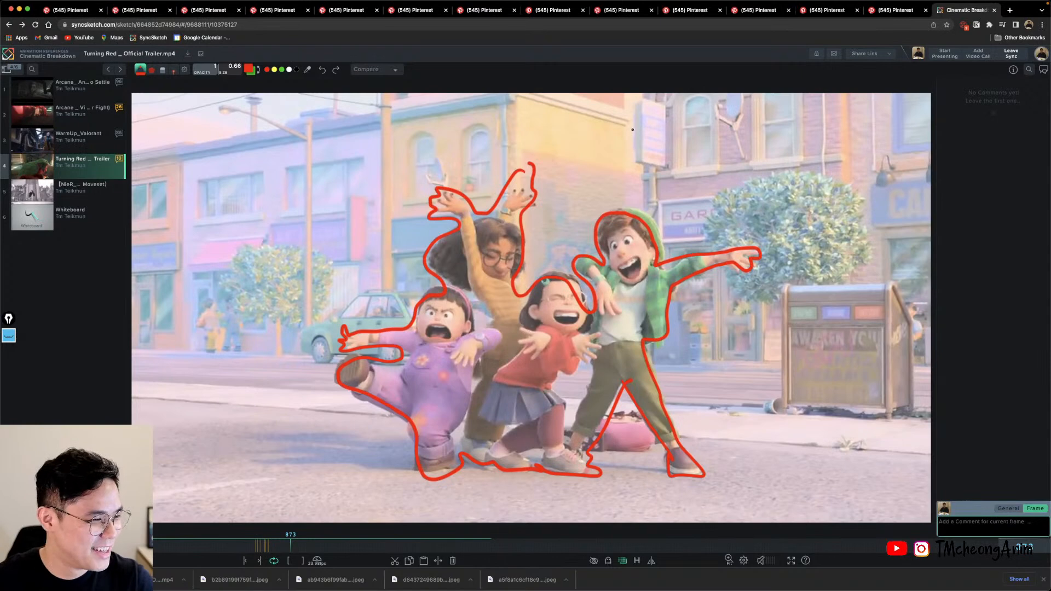
drag(340, 199, 222, 264)
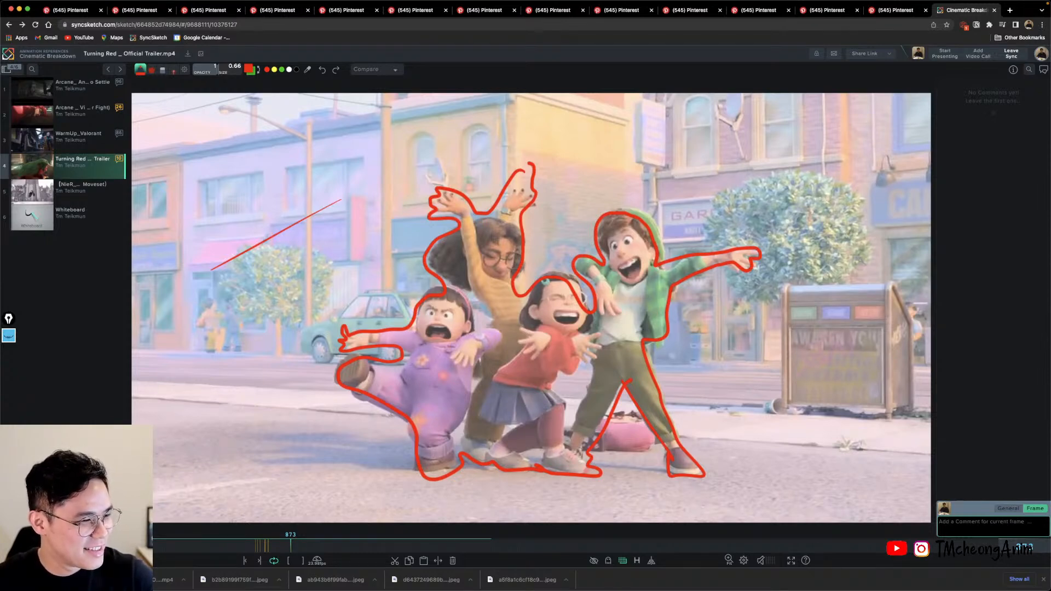
key(super+Tab)
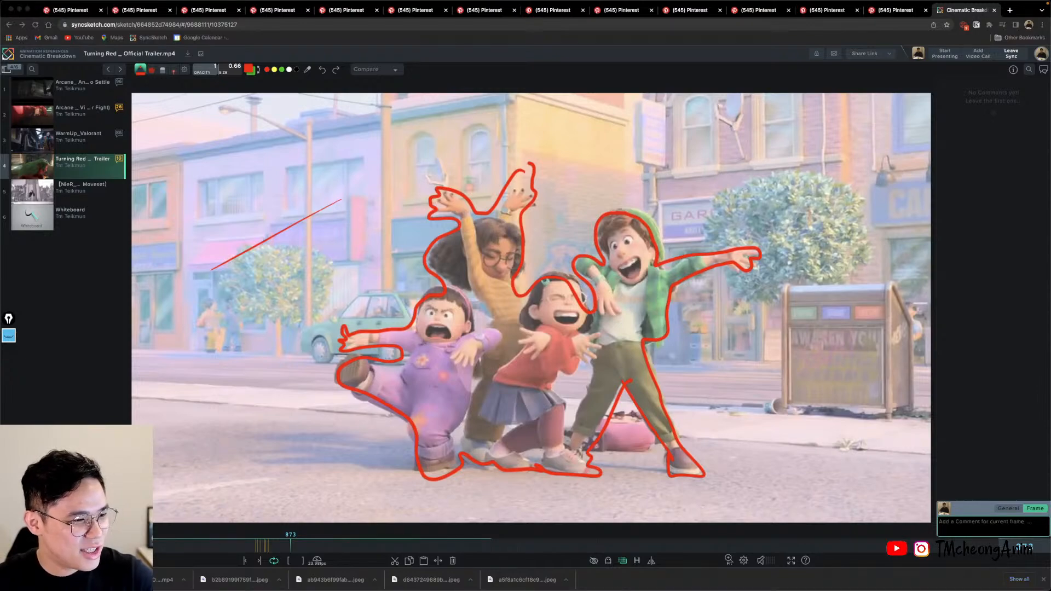